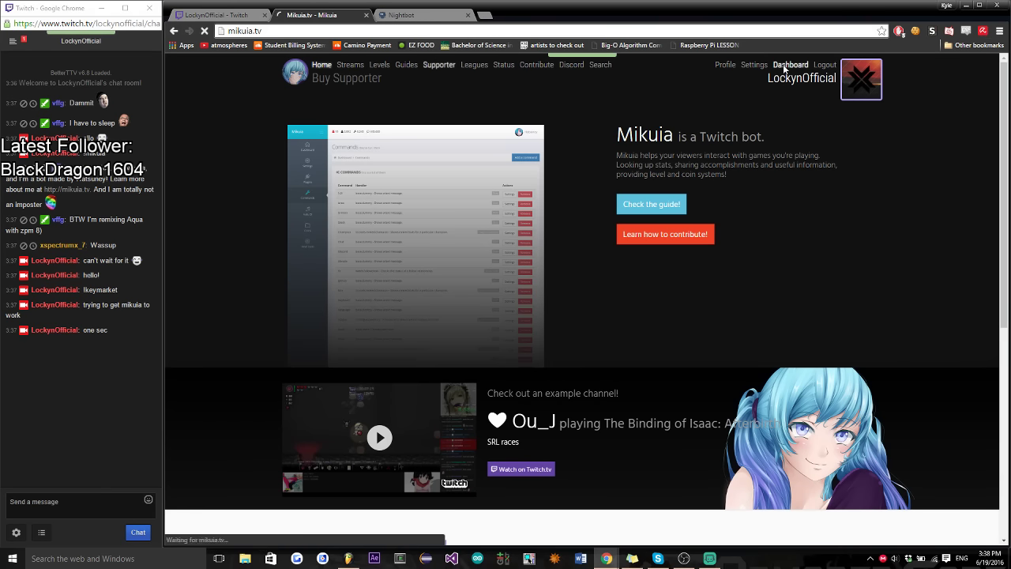
Open the Mikuia dashboard and view the Twitch chat's viewer list, closing the list when done
click(784, 70)
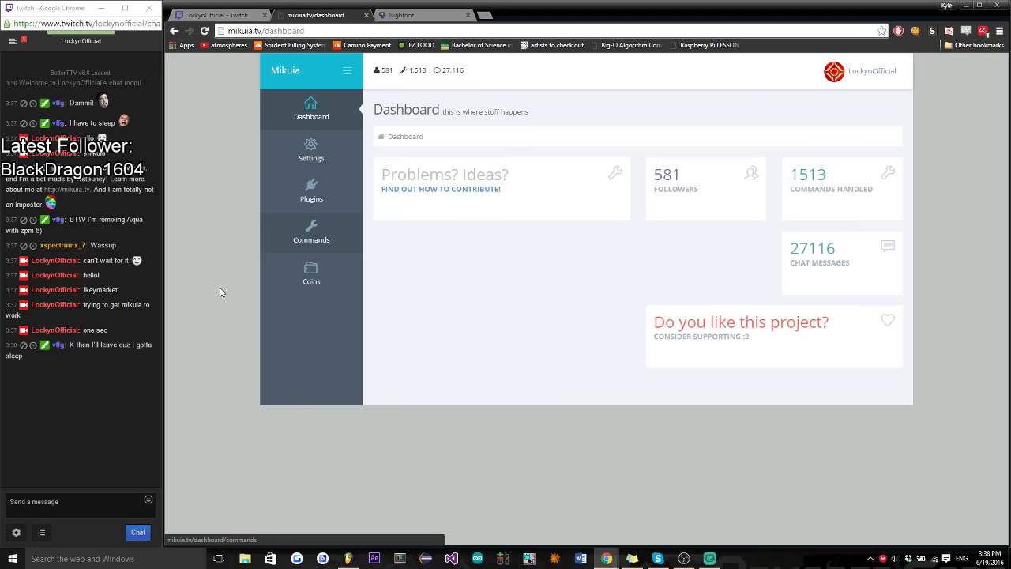
click(311, 194)
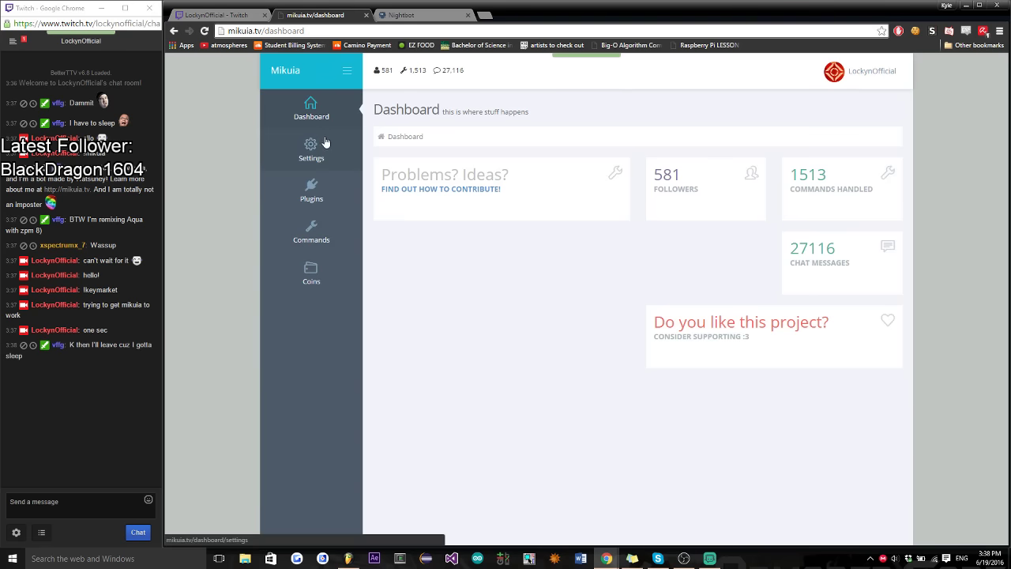
click(41, 532)
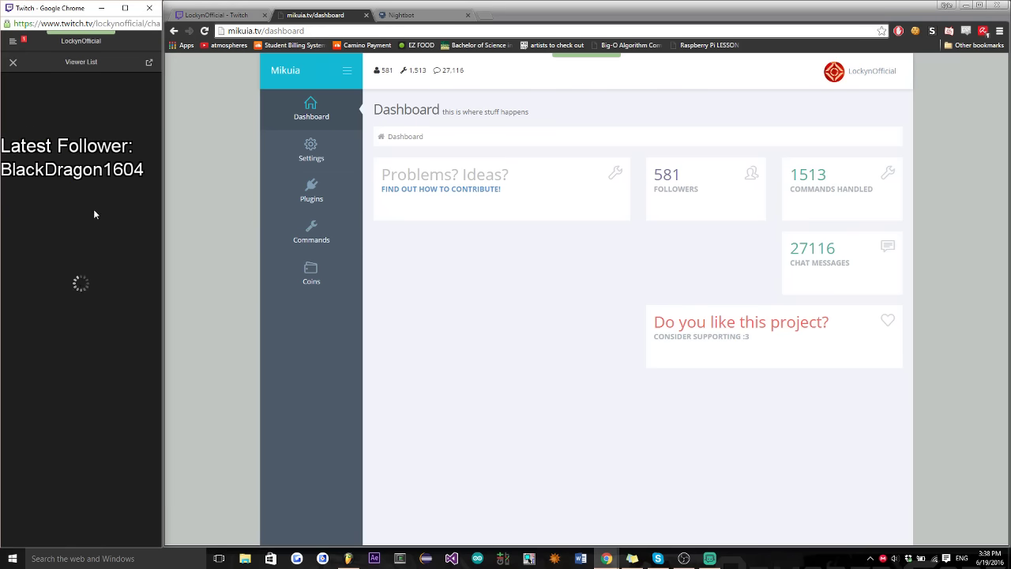
click(13, 63)
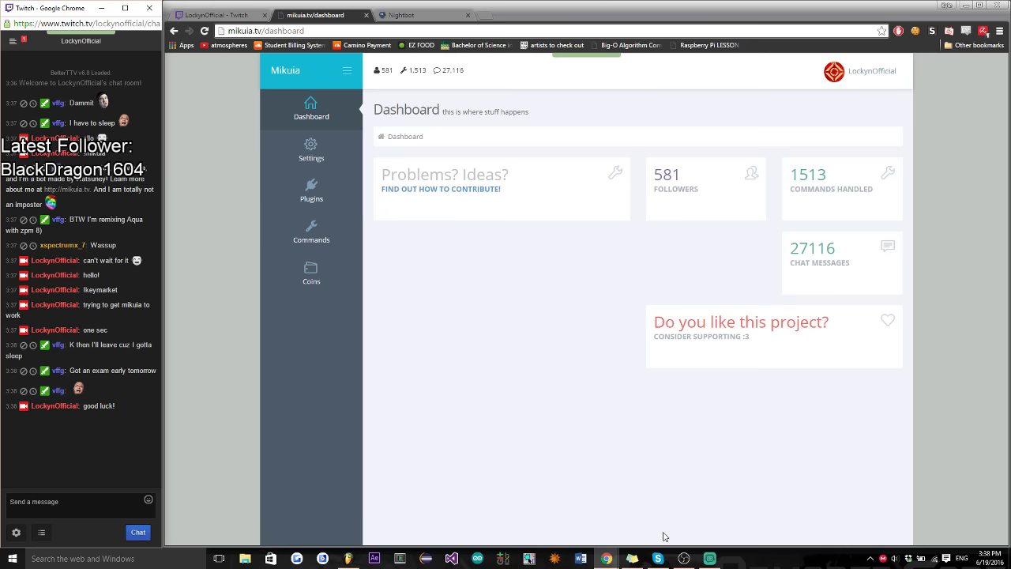
Switch to FL Studio and play the ethereal.flp arrangement from the start
click(347, 558)
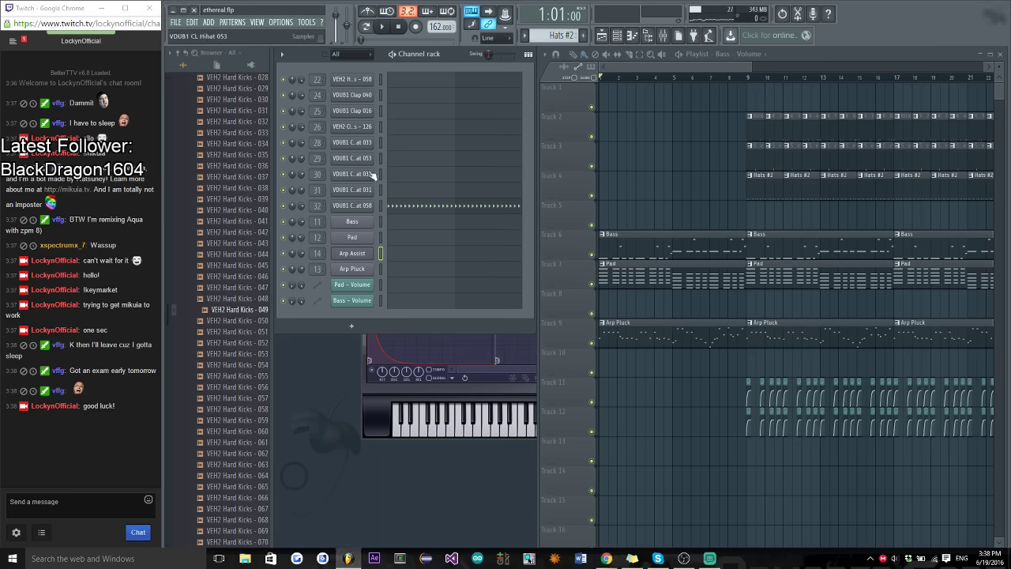
drag(663, 81, 588, 79)
key(space)
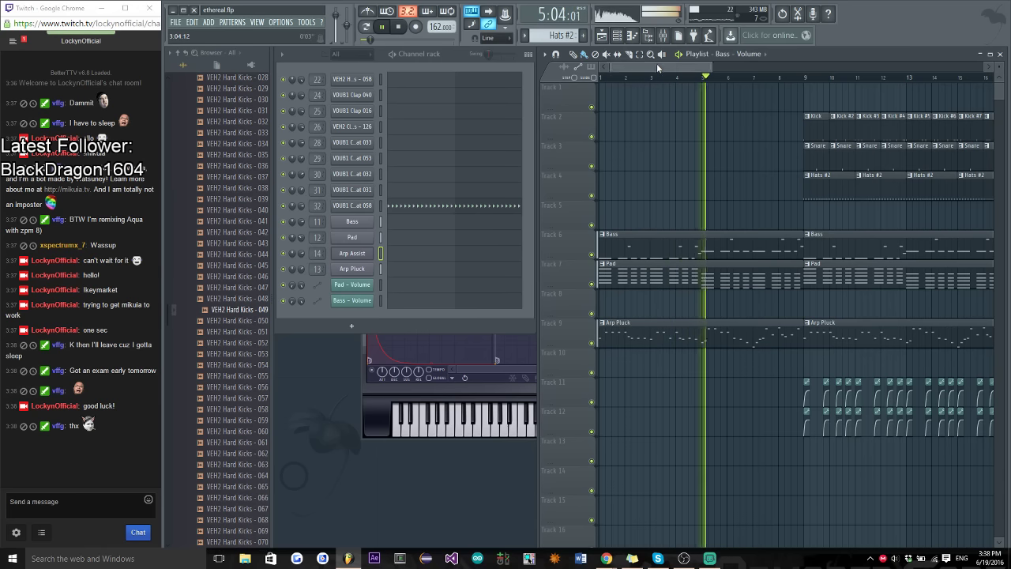
drag(657, 65, 701, 65)
Ask the Twitch chat "how's the volume?" while the track plays
click(89, 501)
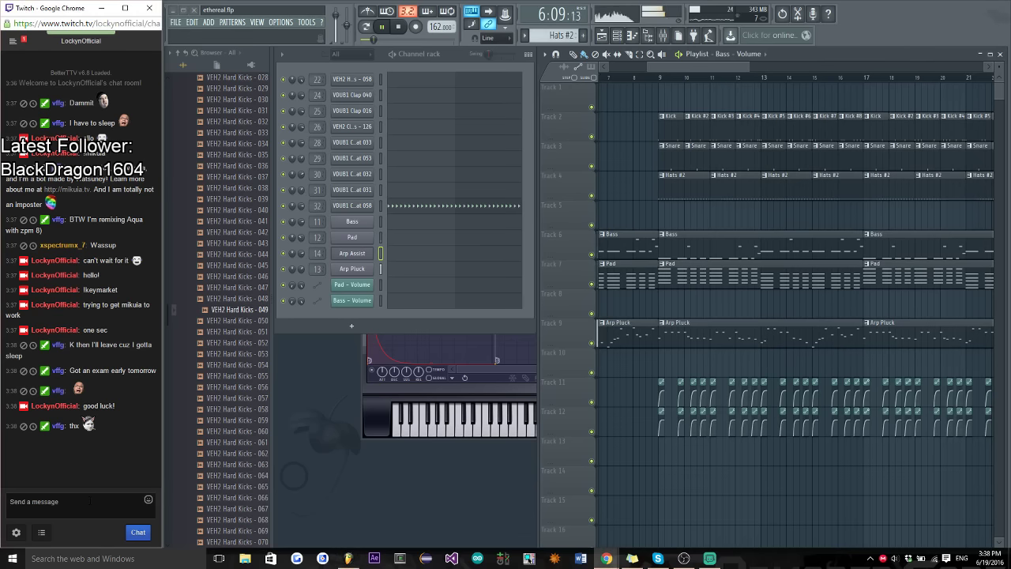
text(how's the volume?)
key(Return)
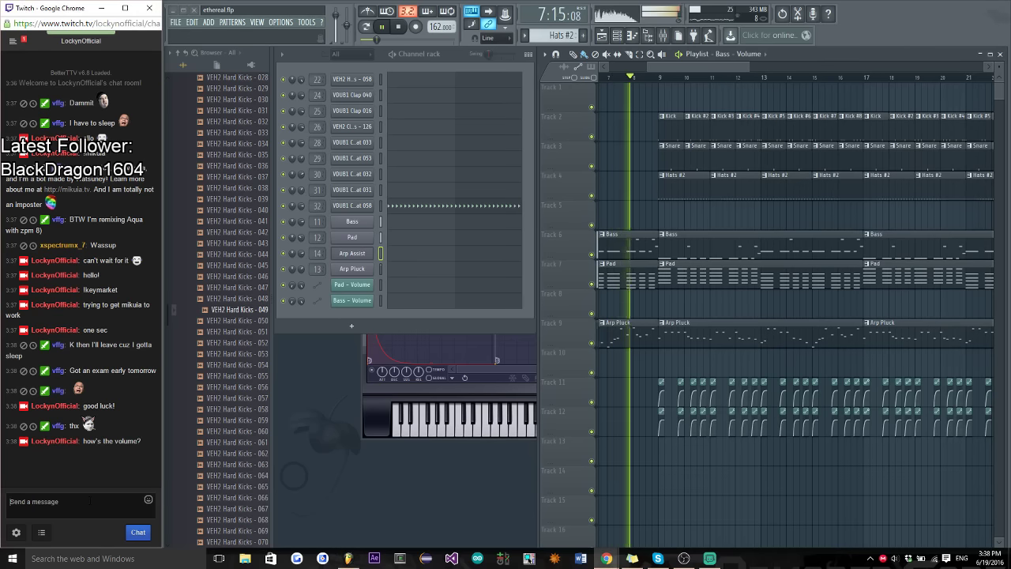
Send the chat messages "working on a new track" and "no cam today"
text(working on a new tr)
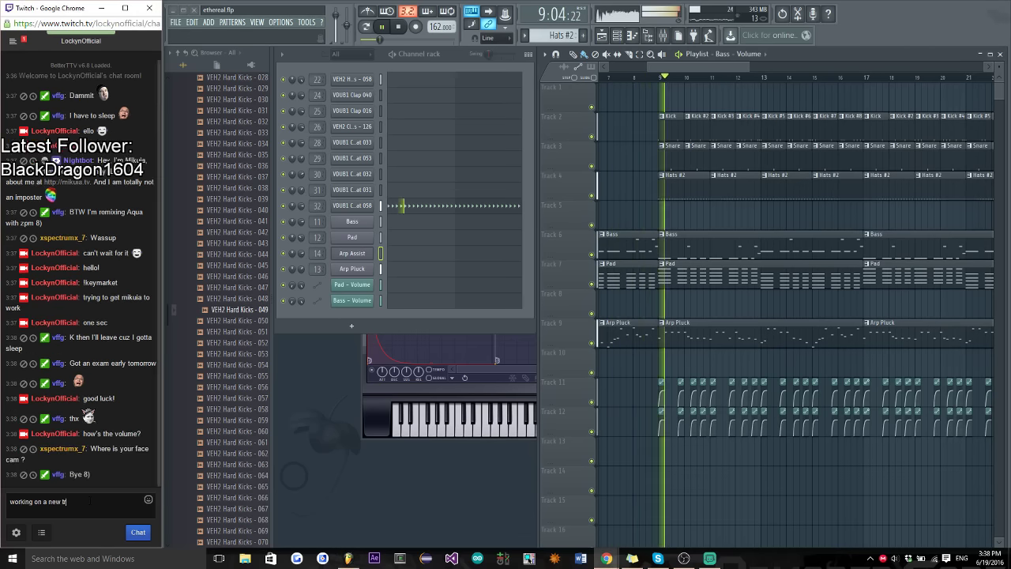
text(ack)
key(Return)
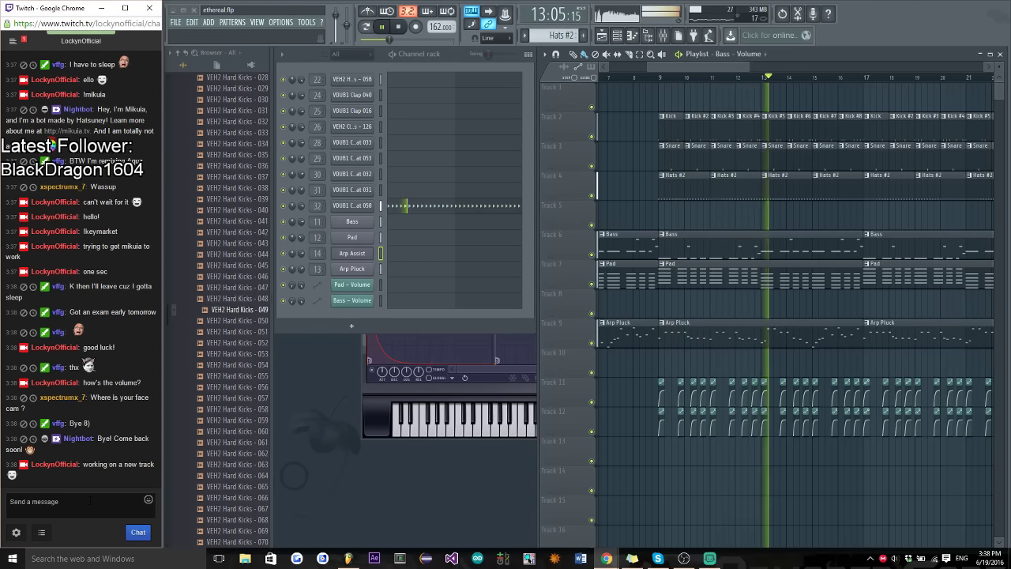
text(no cam)
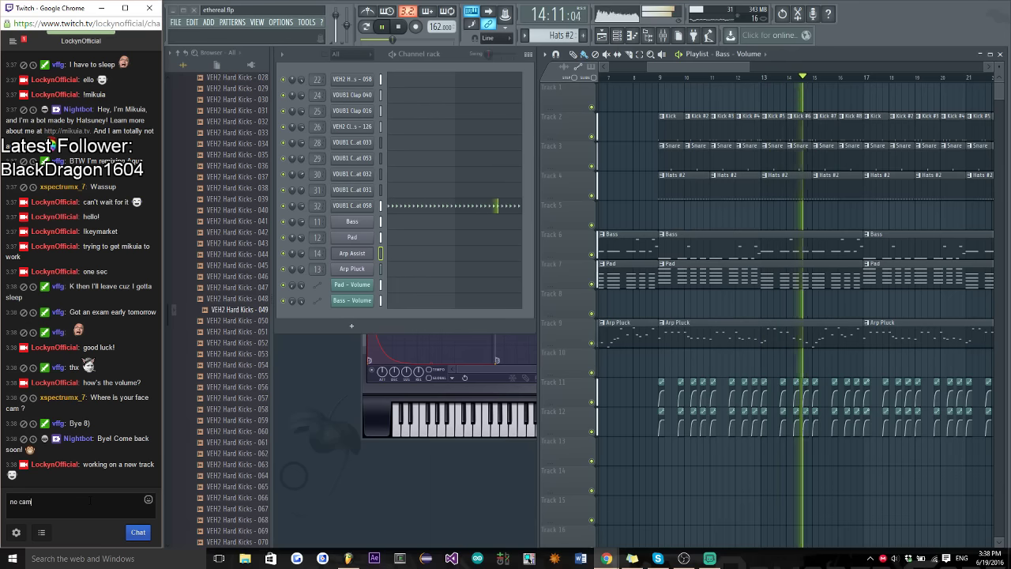
text( today)
key(Return)
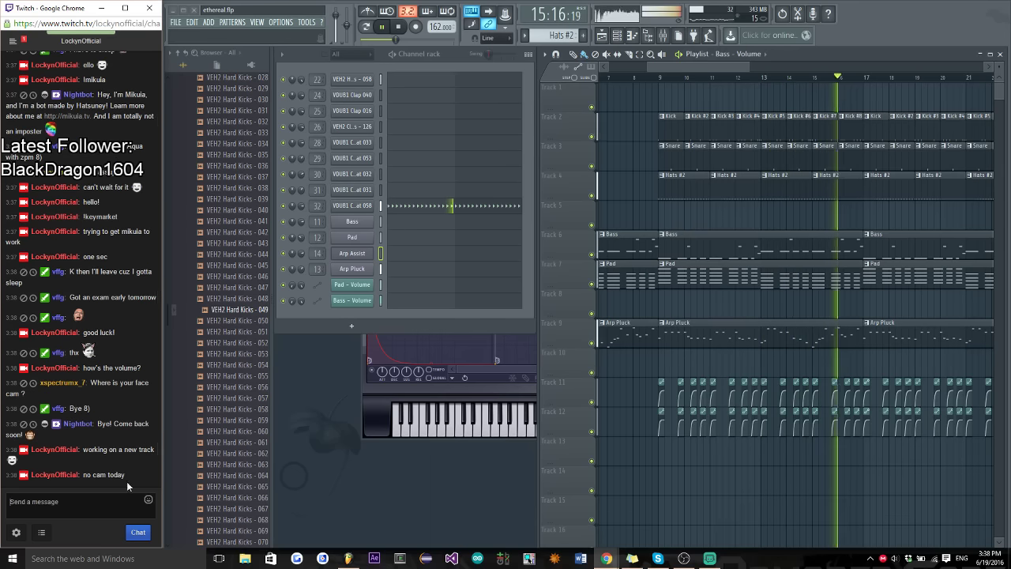
Send "sorry :D" in the Twitch chat
drag(701, 66, 796, 65)
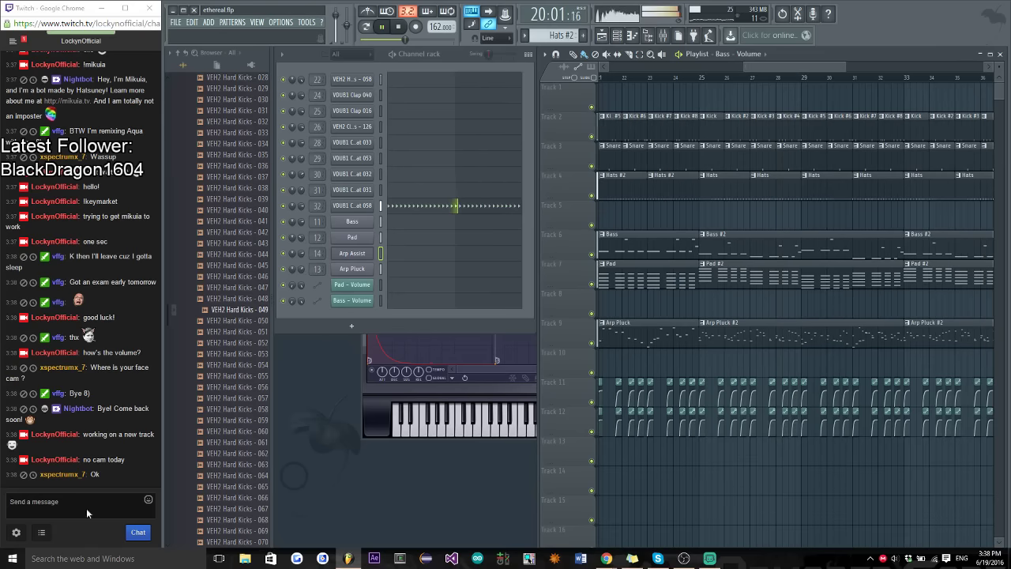
click(87, 513)
text(sorr)
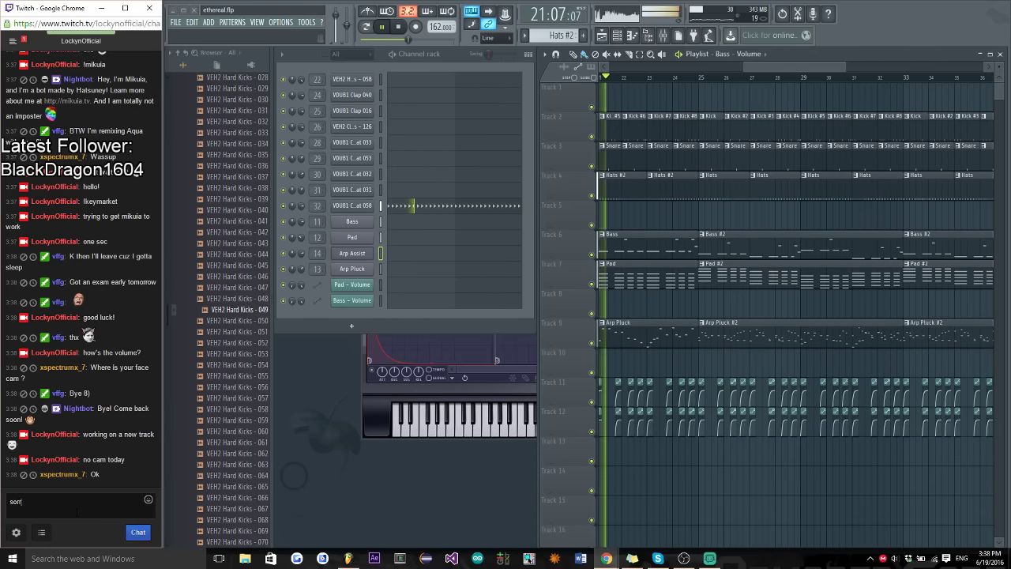
text(y :D)
key(Return)
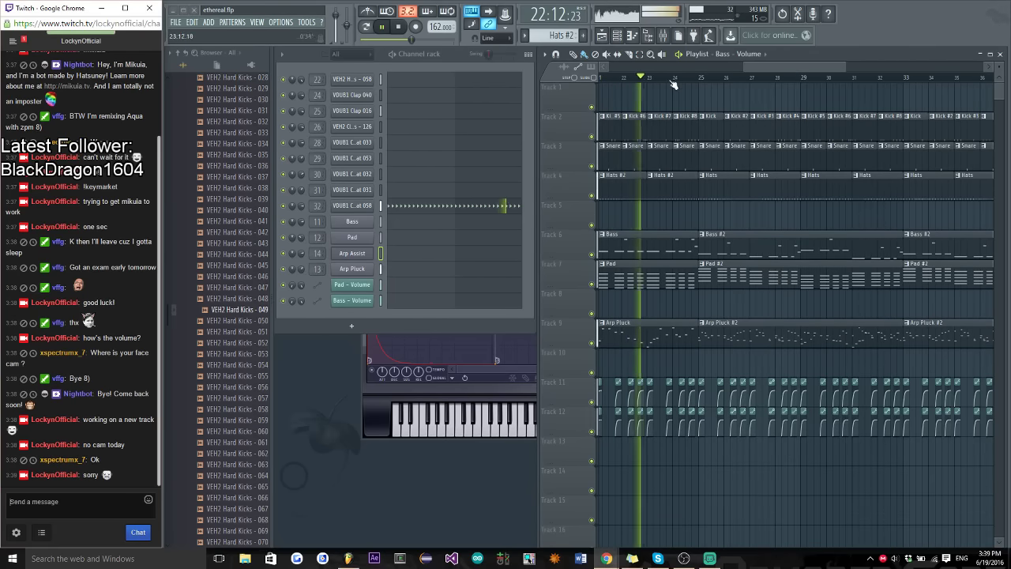
Repeat the question "how's the volume?" in the Twitch chat
drag(794, 67, 822, 70)
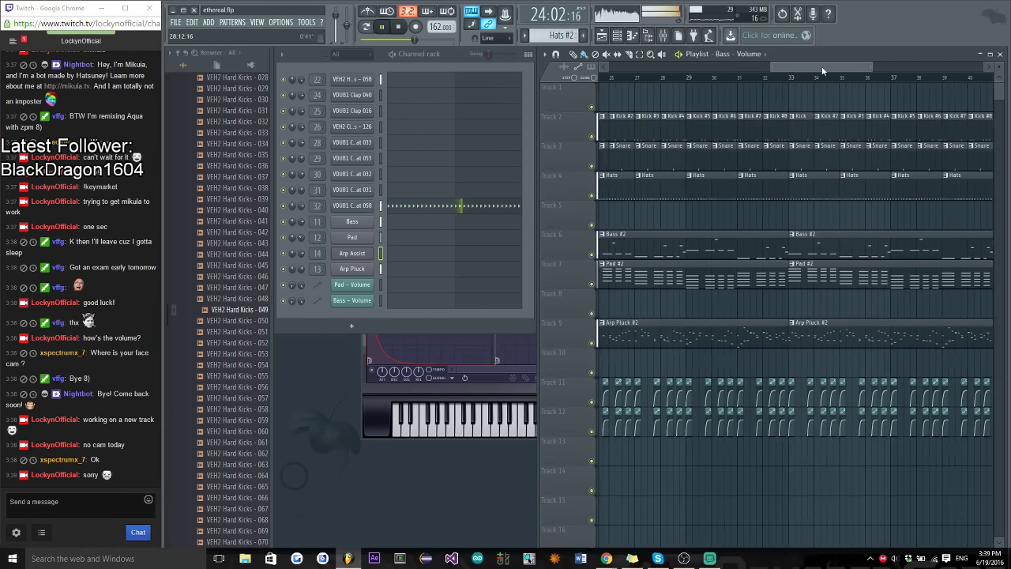
click(79, 504)
text(how's the vol)
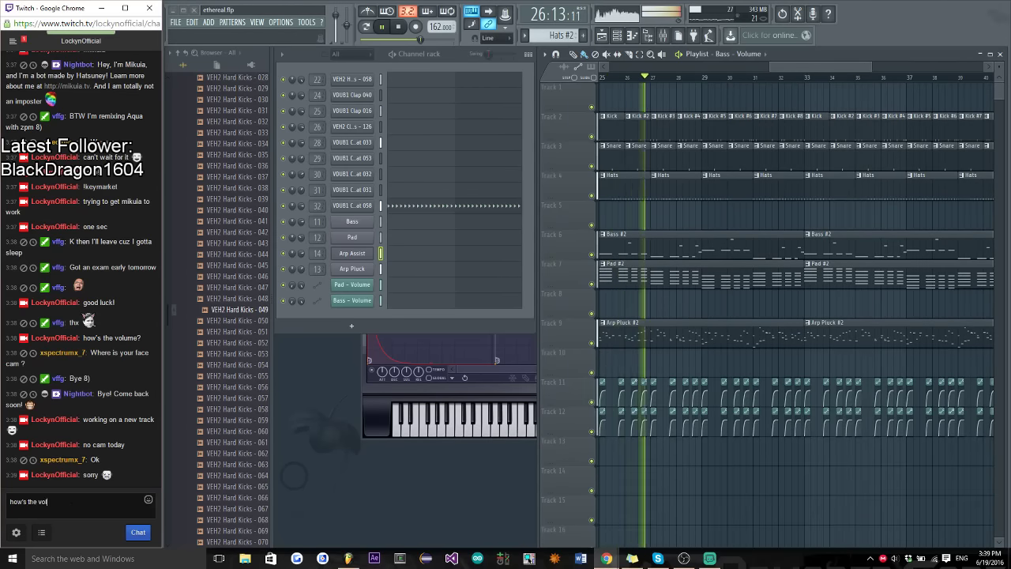
text(ume?)
key(Return)
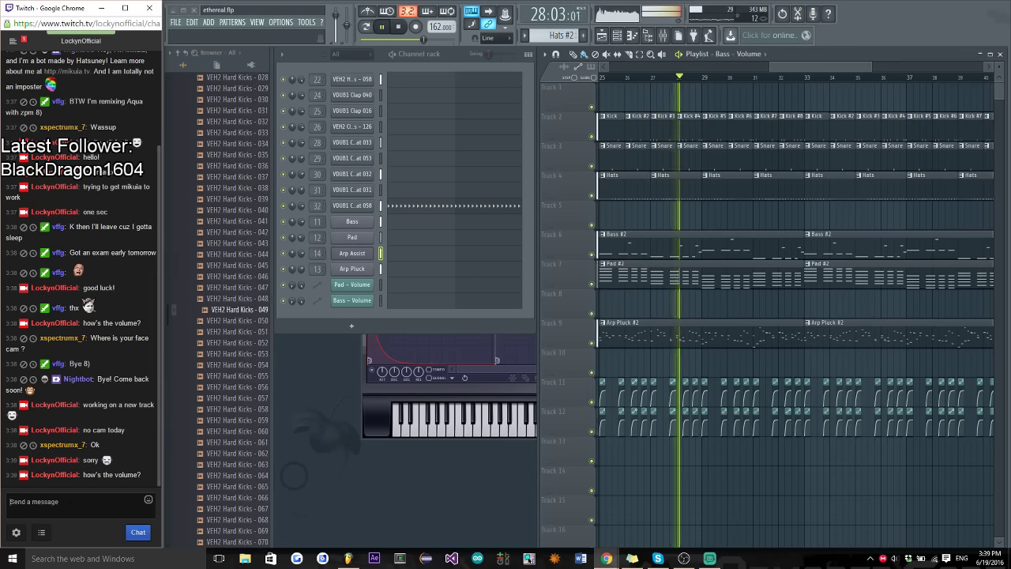
Send a chat mention to the viewer who complimented the track, followed by the message "thanks!"
drag(811, 66, 631, 68)
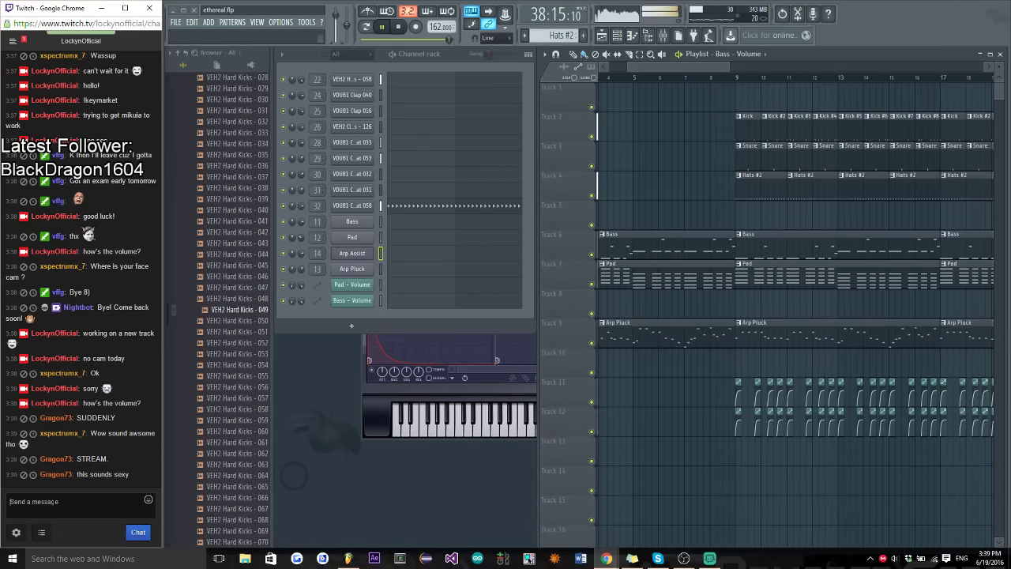
text(@Gra)
text(g)
key(Tab)
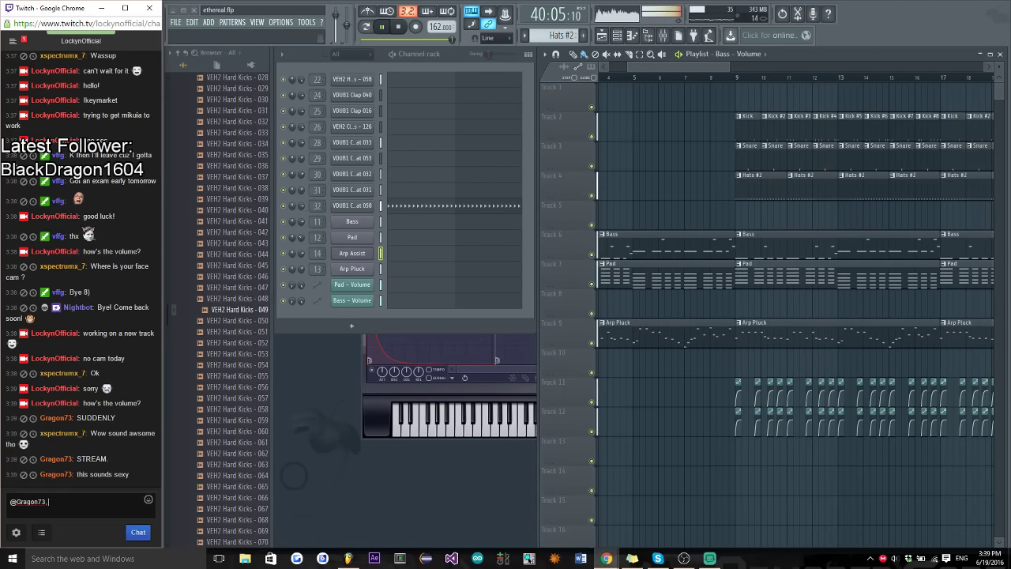
key(Return)
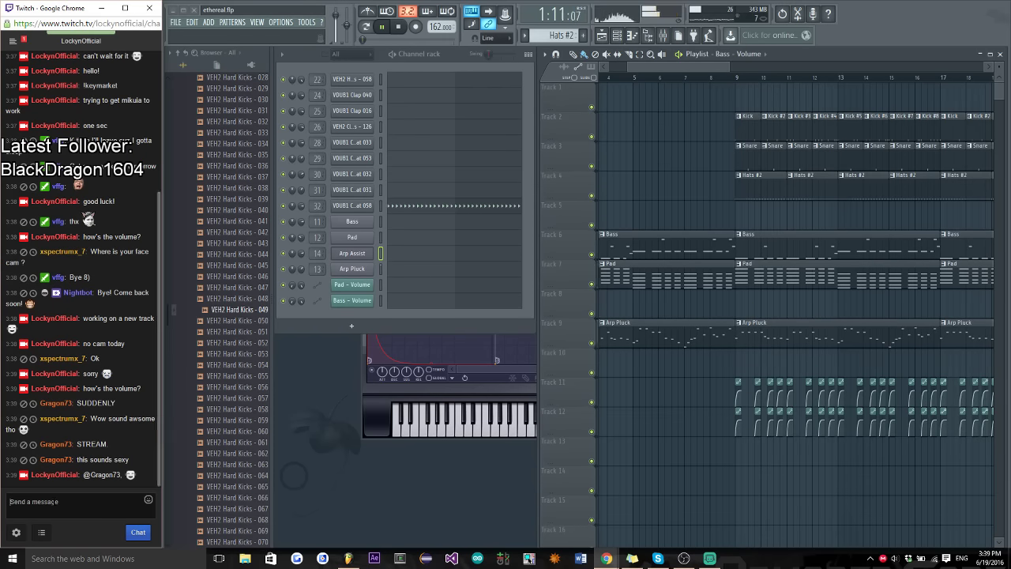
text(thanks!)
key(Return)
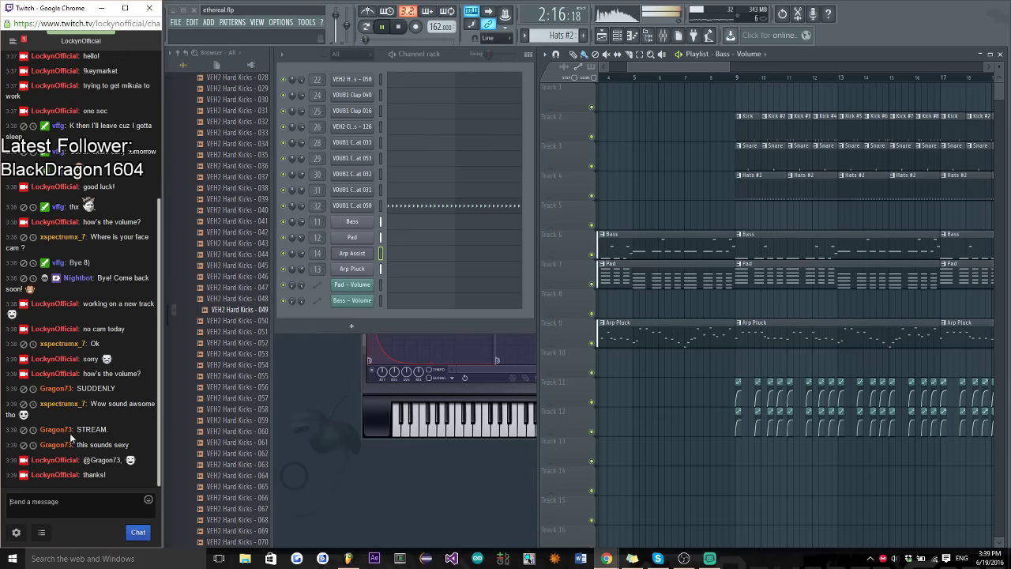
Open the recent project aqua-vip.flp in FL Studio and tell the Twitch chat "gonna work on aqua VIP"
key(space)
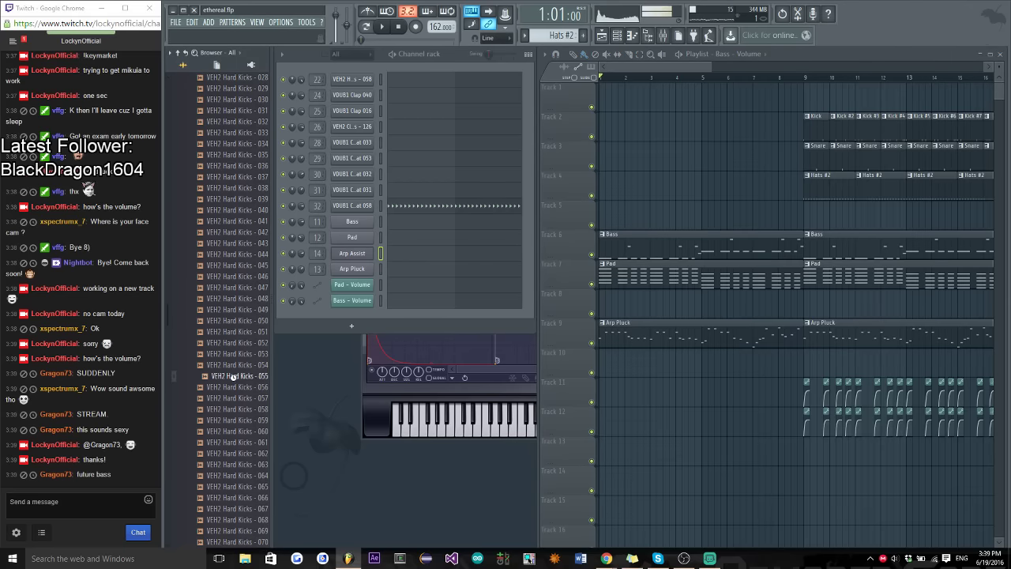
click(185, 23)
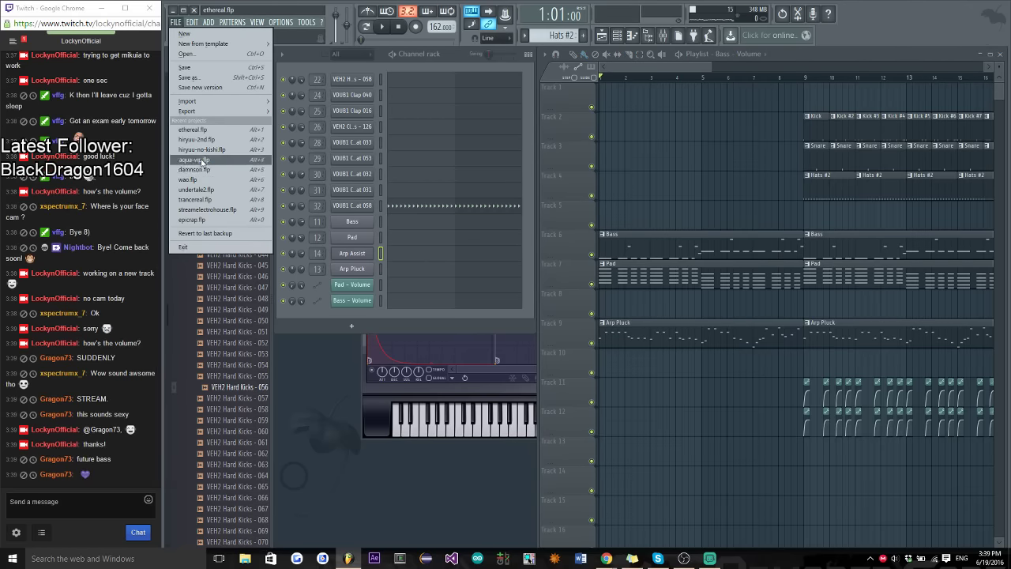
click(194, 159)
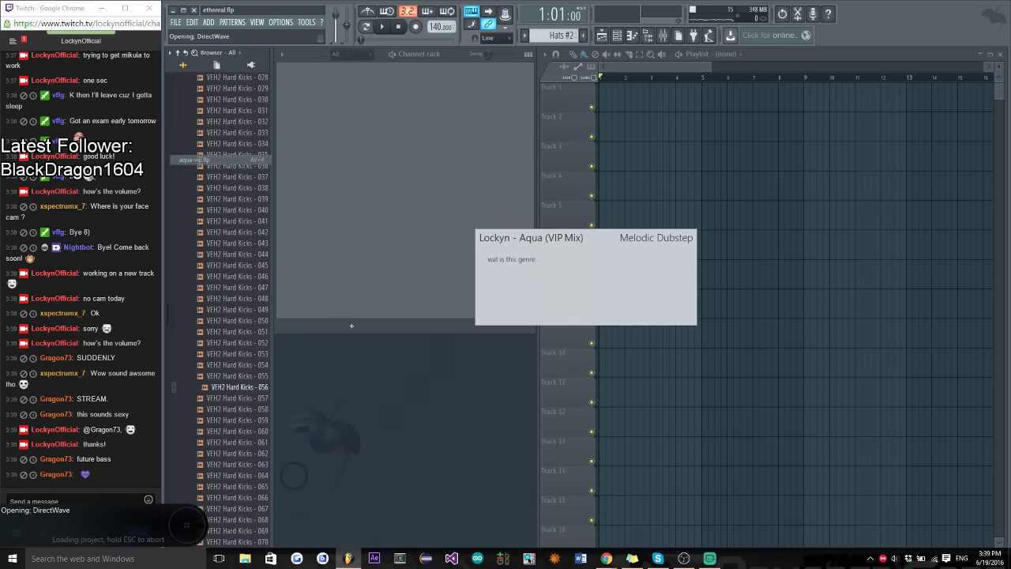
click(47, 501)
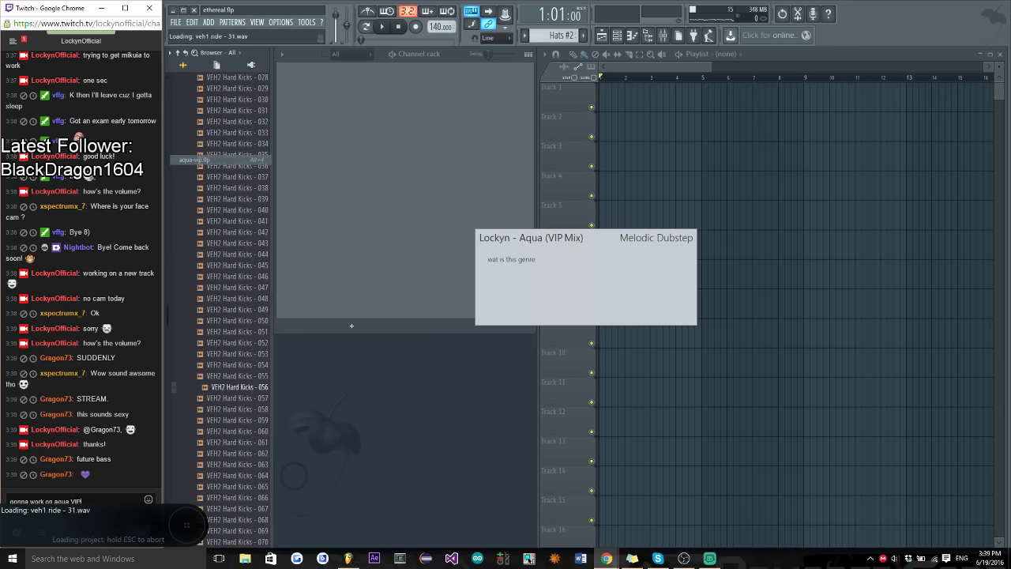
key(Return)
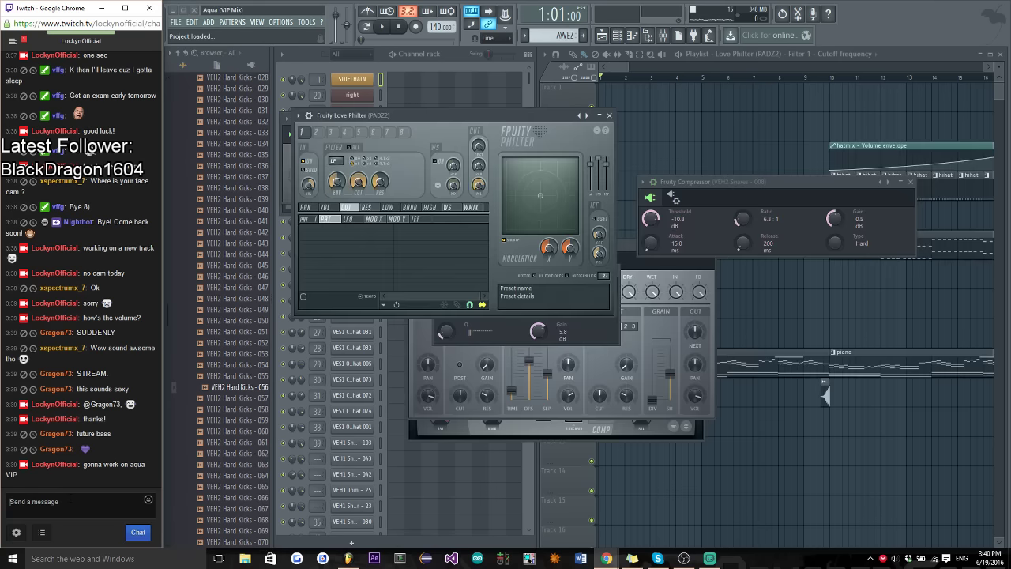
Play the Aqua (VIP Mix) arrangement from bar 197 and reply "eggs are good" in the Twitch chat
drag(616, 70, 858, 73)
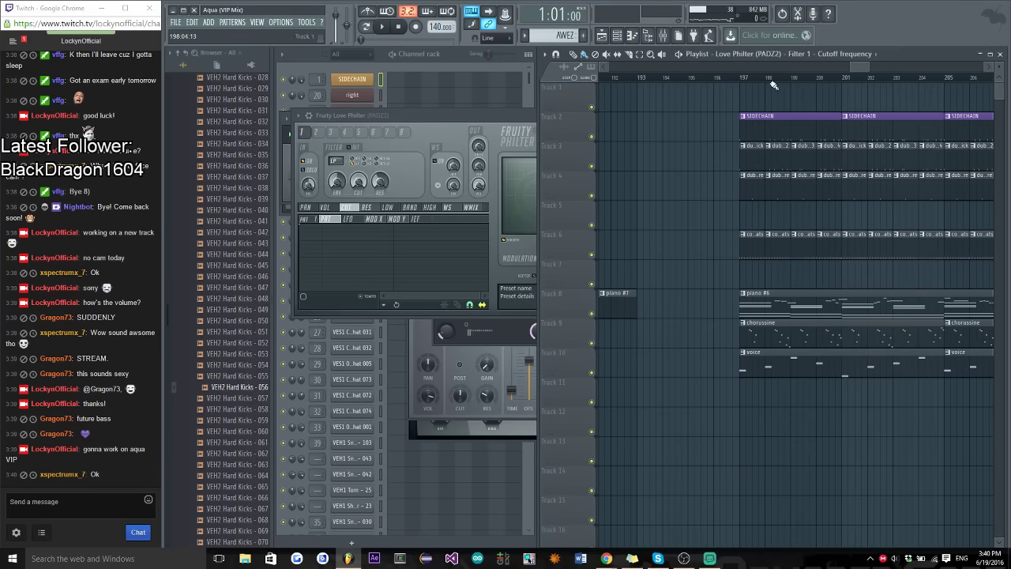
click(742, 79)
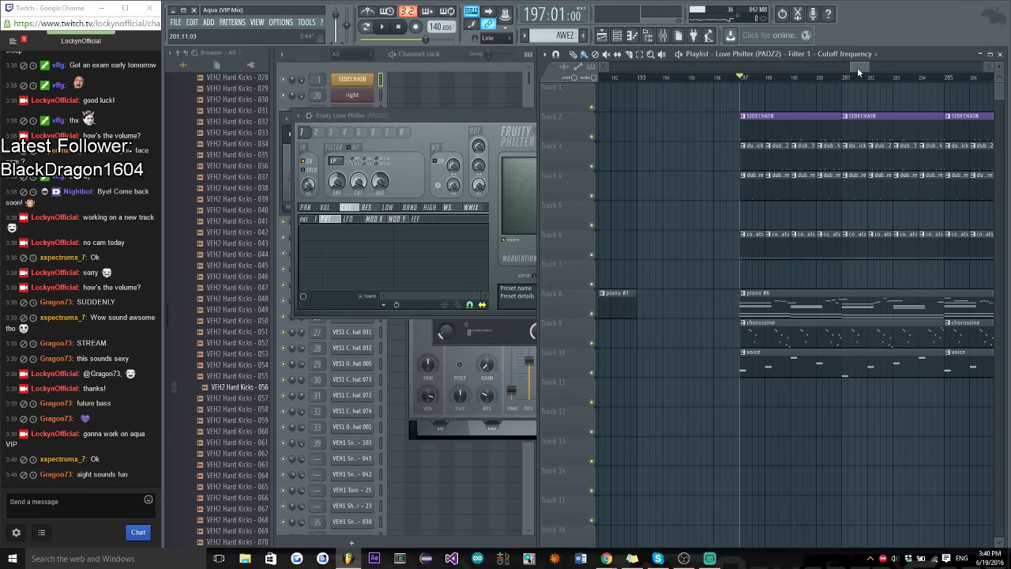
key(space)
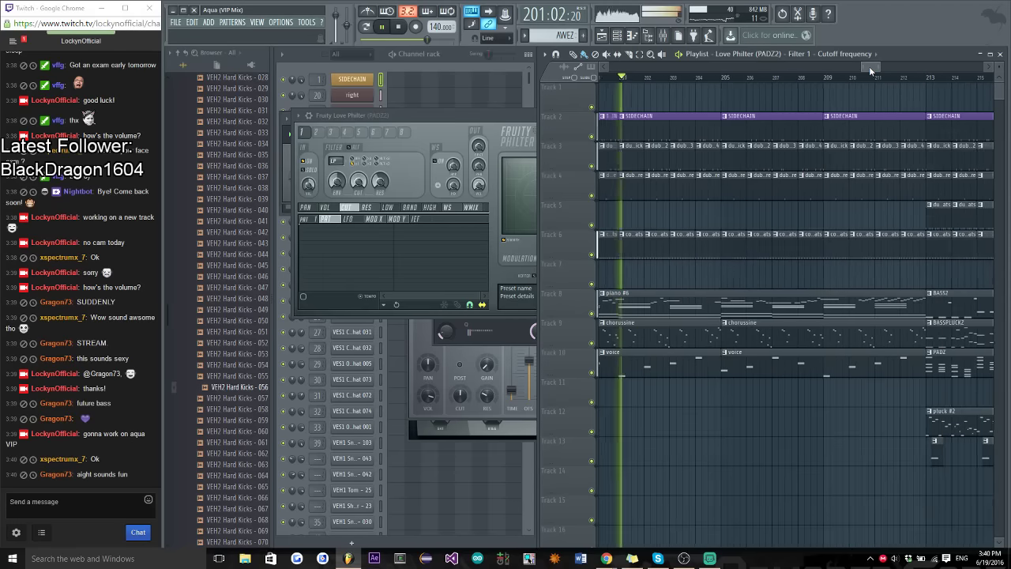
drag(873, 71, 884, 65)
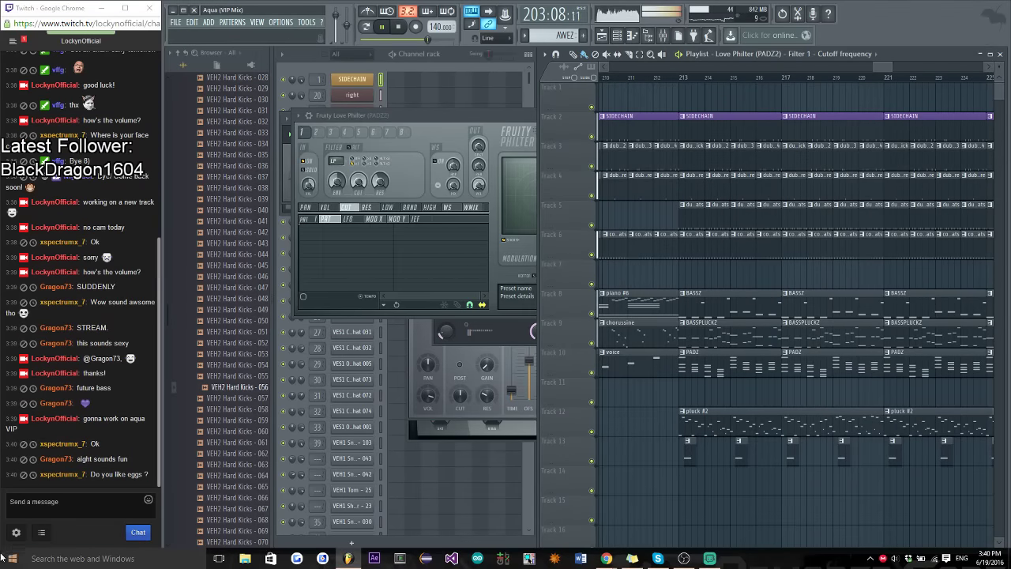
click(31, 501)
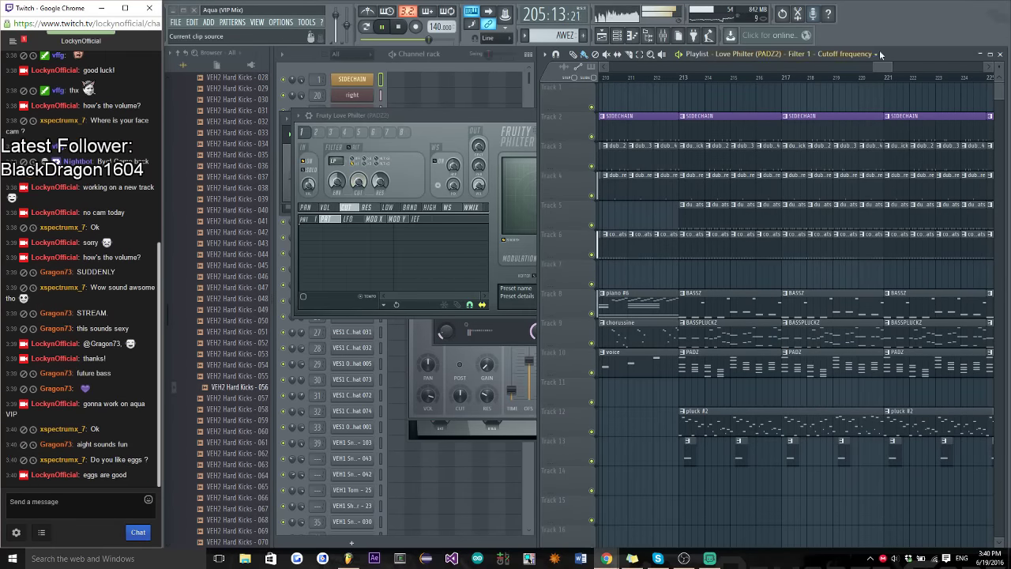
Play the arrangement from bar 213, where the BASSZ and PADZ clips begin, and look over the following section
click(878, 70)
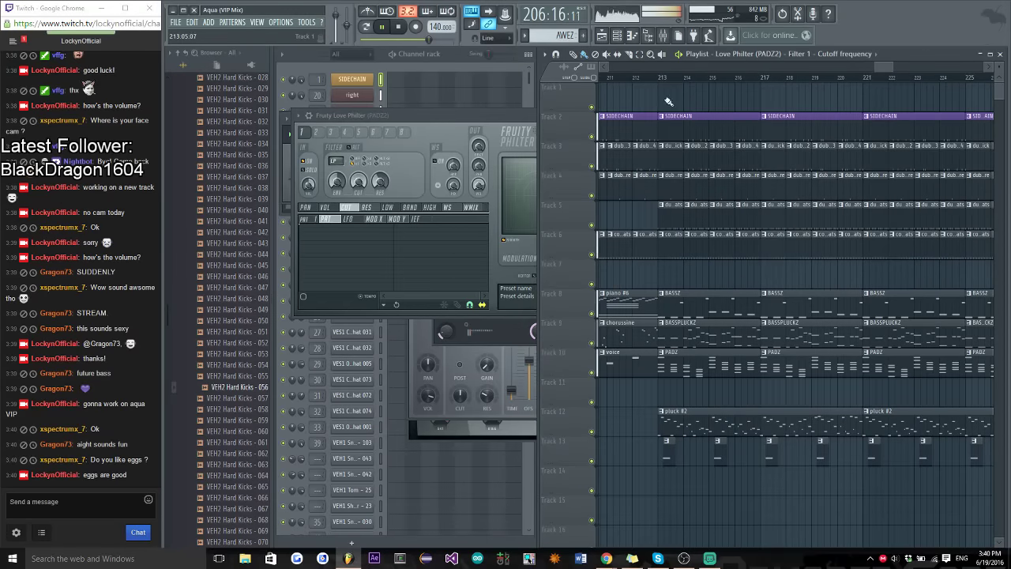
key(space)
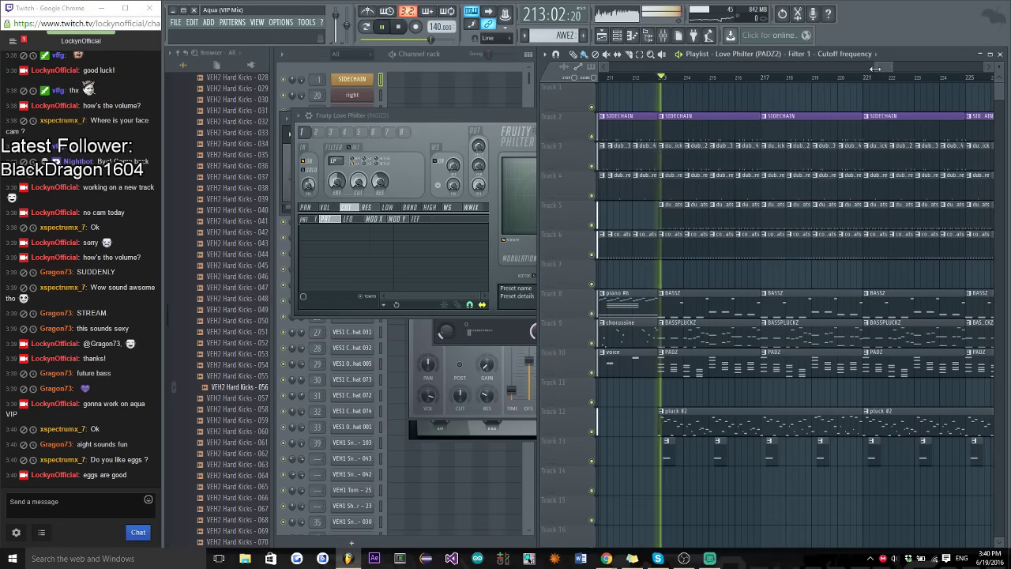
drag(881, 68, 893, 66)
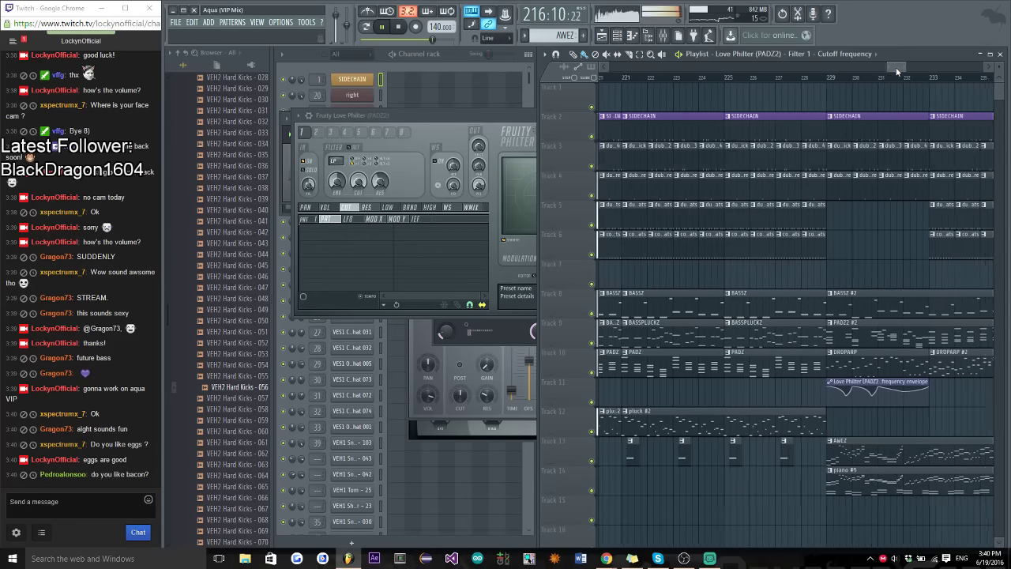
Reply "bacon is good" in the Twitch chat while the arrangement keeps playing
click(77, 503)
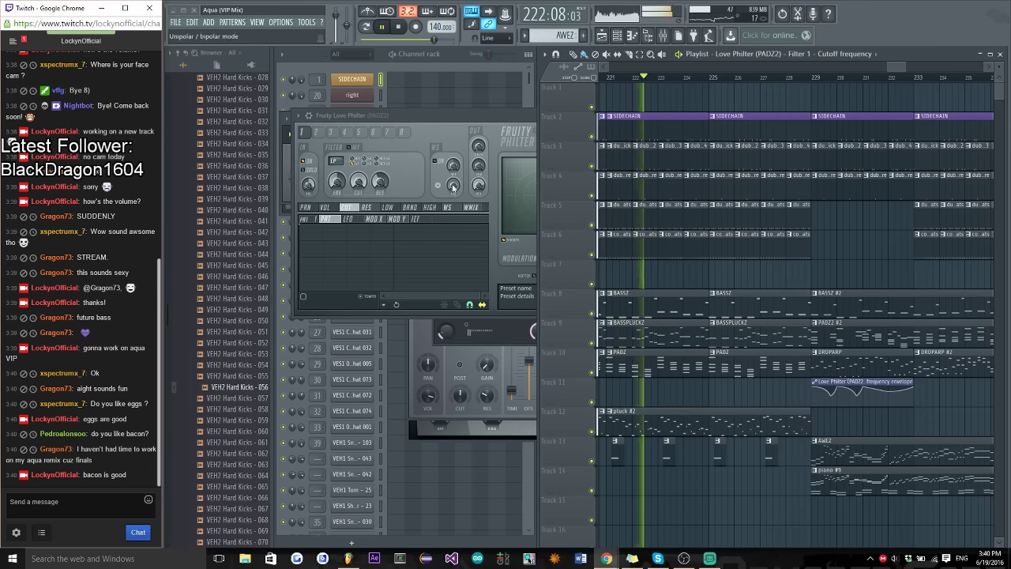
drag(898, 67, 907, 70)
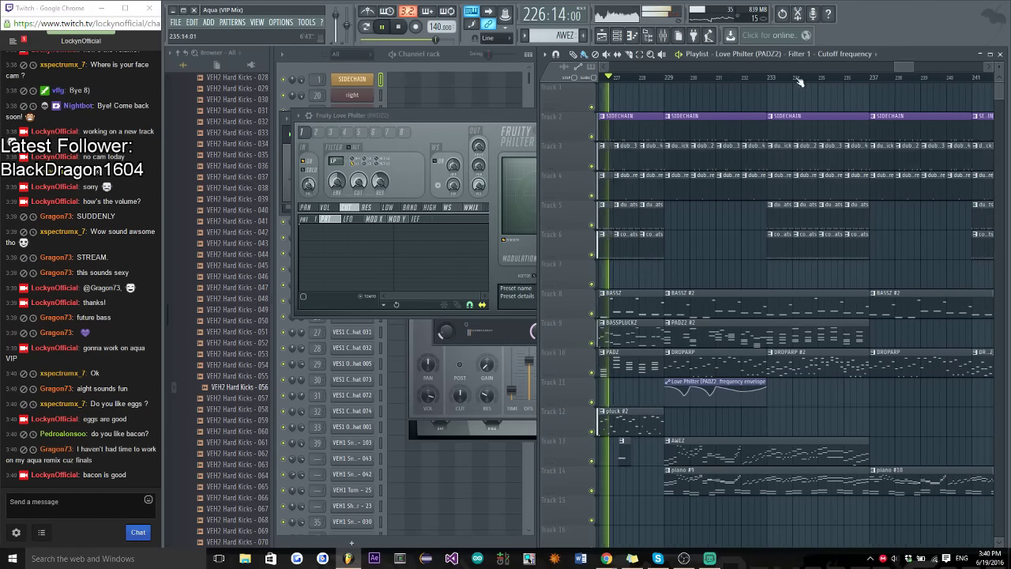
Open the AWEZ channel's Sytrus synth, look over its operator settings and close it
click(459, 62)
scroll(434, 331, down, 10)
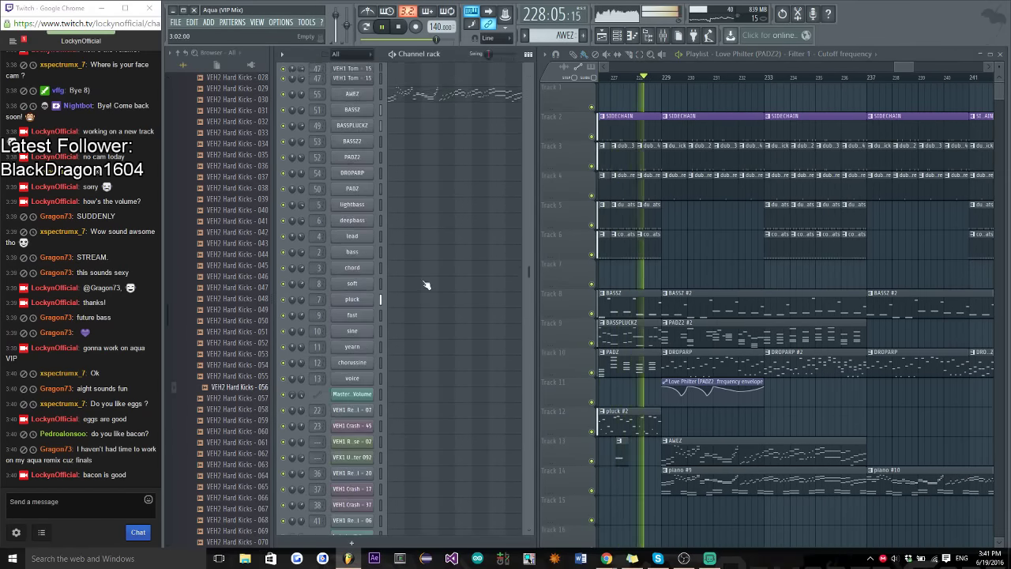
click(353, 158)
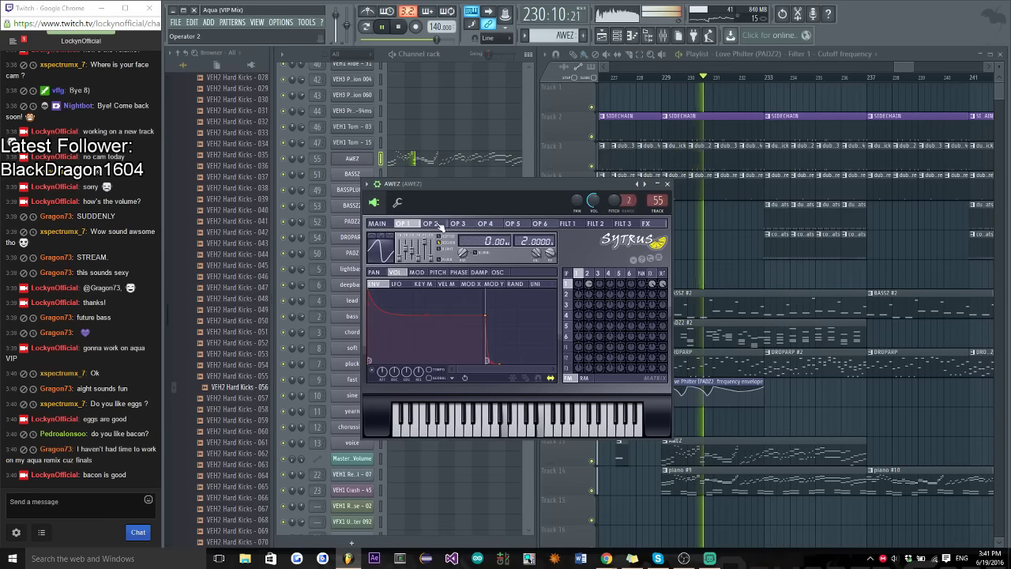
click(667, 184)
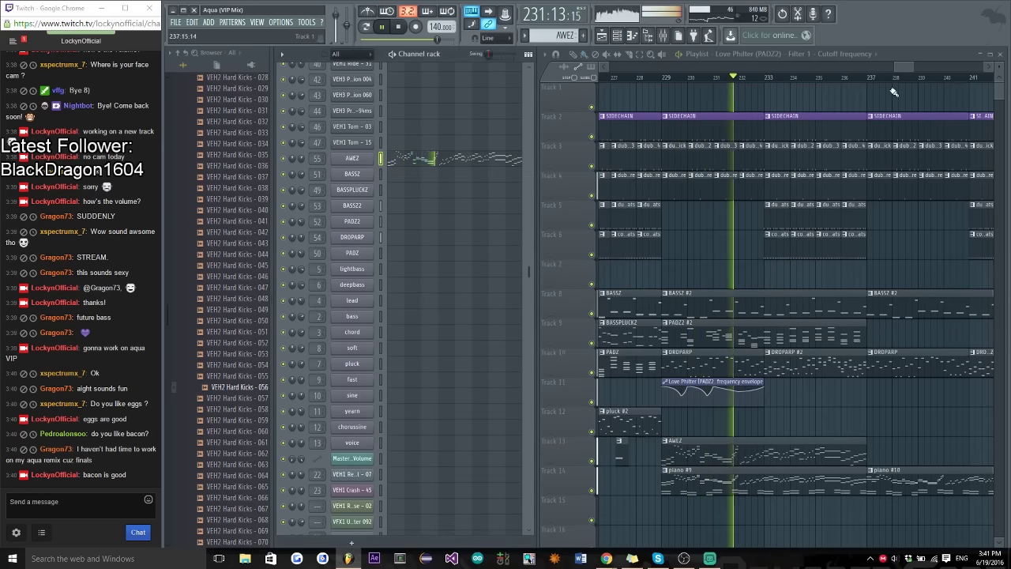
Play the arrangement from bar 265, briefly soloing the piano #2 track before restoring all tracks
click(900, 70)
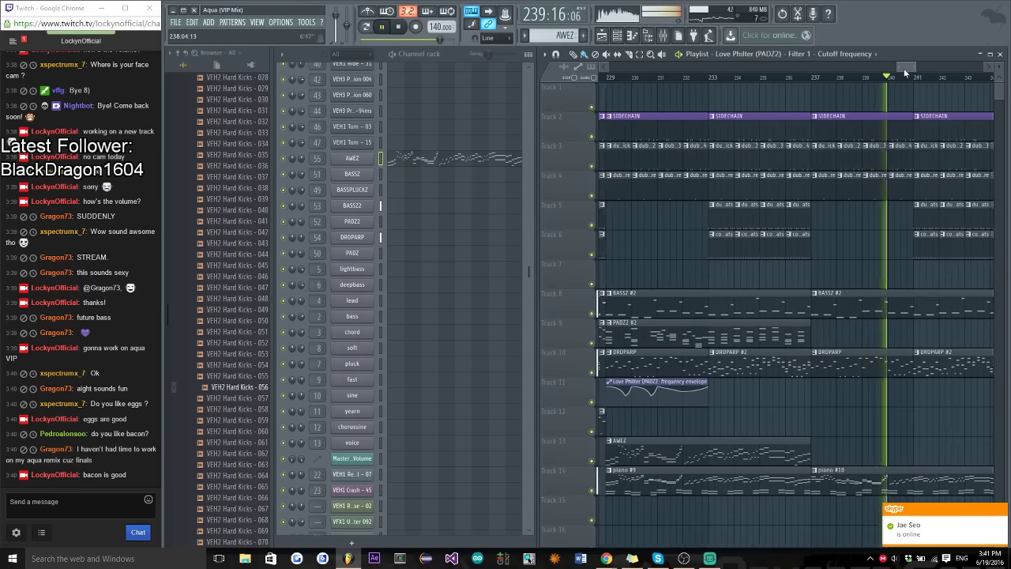
drag(905, 68, 944, 71)
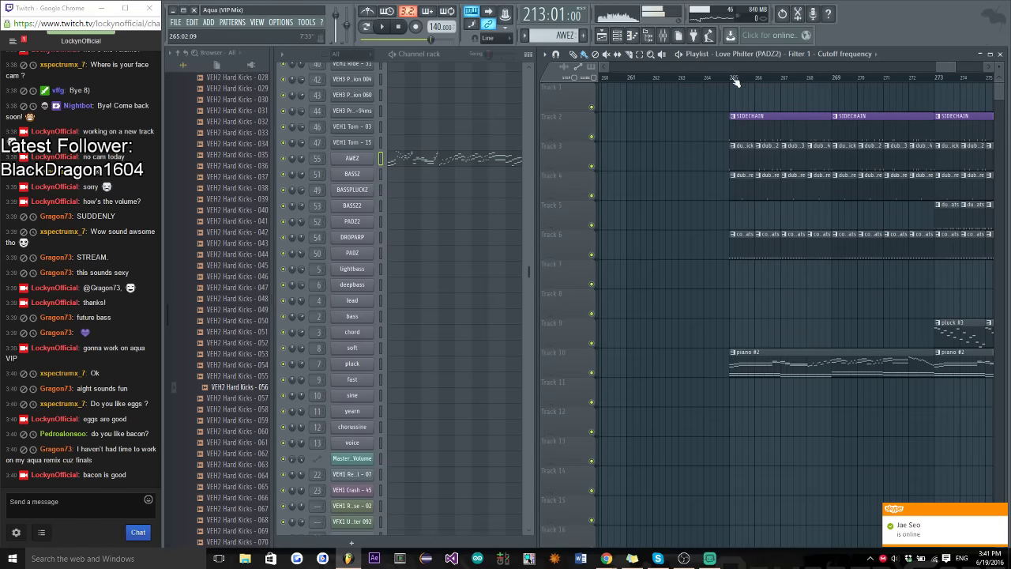
right_click(591, 372)
key(space)
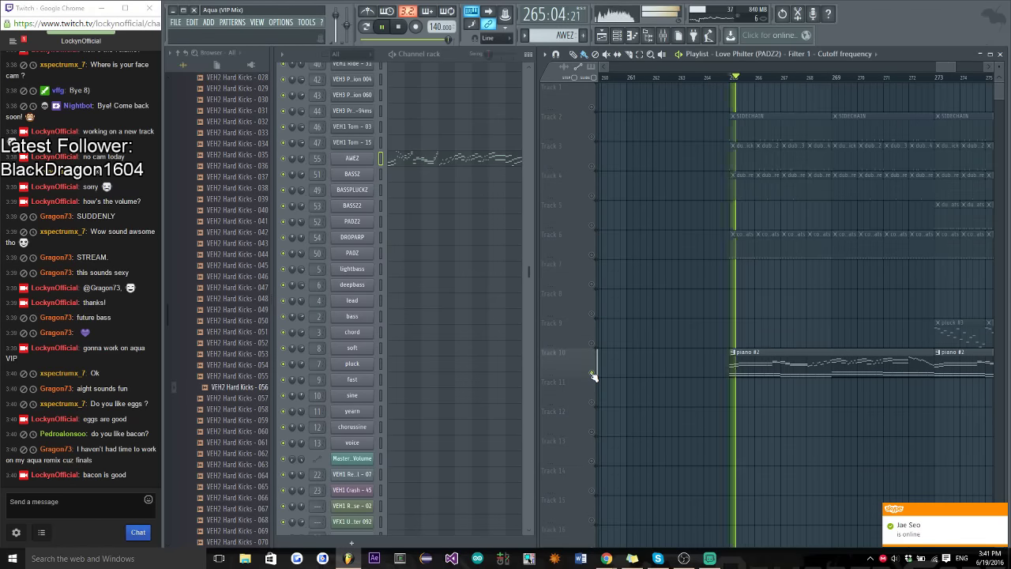
right_click(594, 256)
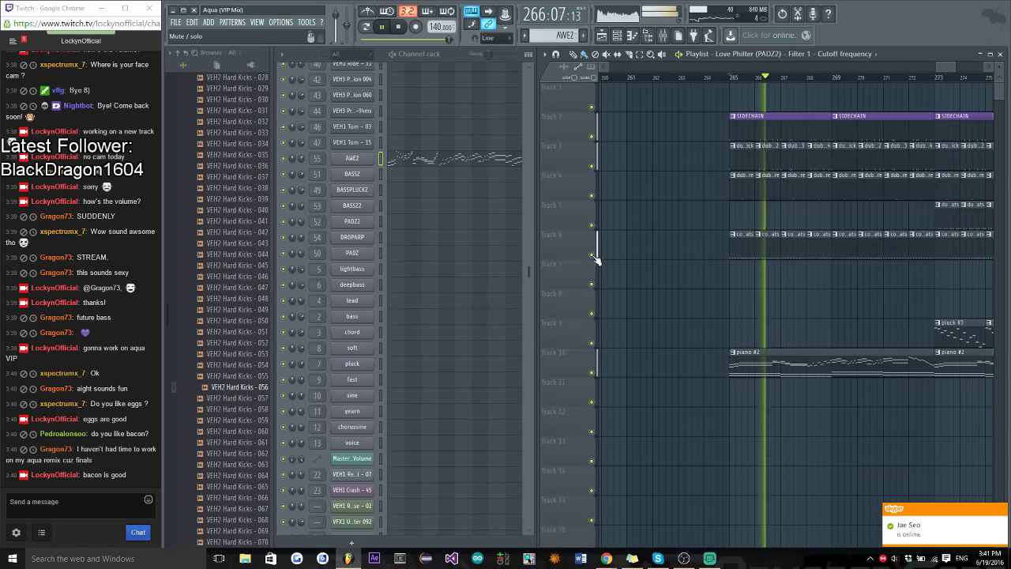
drag(941, 71, 949, 72)
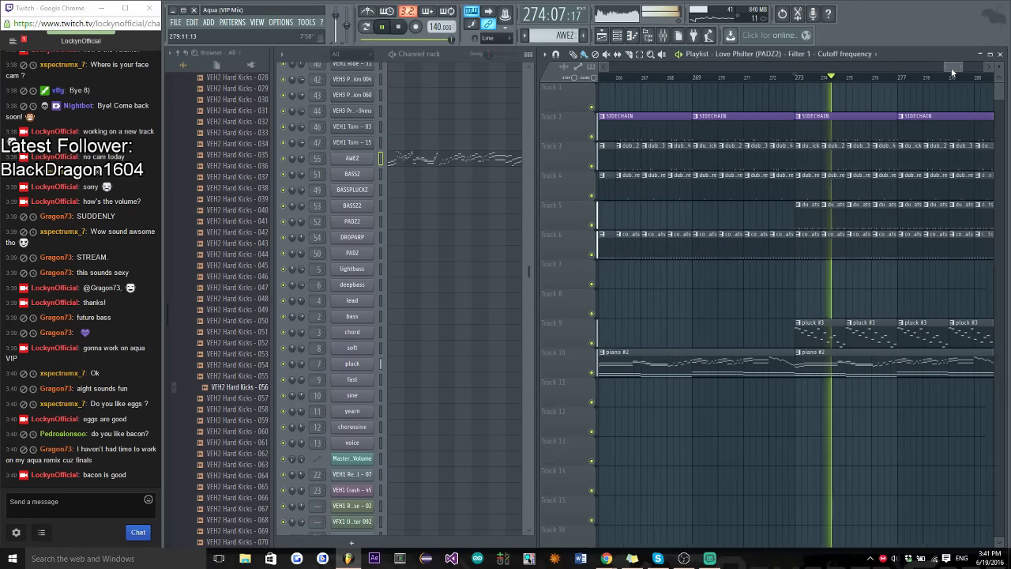
Listen to the AWEZ clip on Track 13 soloed from bar 229, then stop playback and restore all tracks
drag(952, 69, 896, 81)
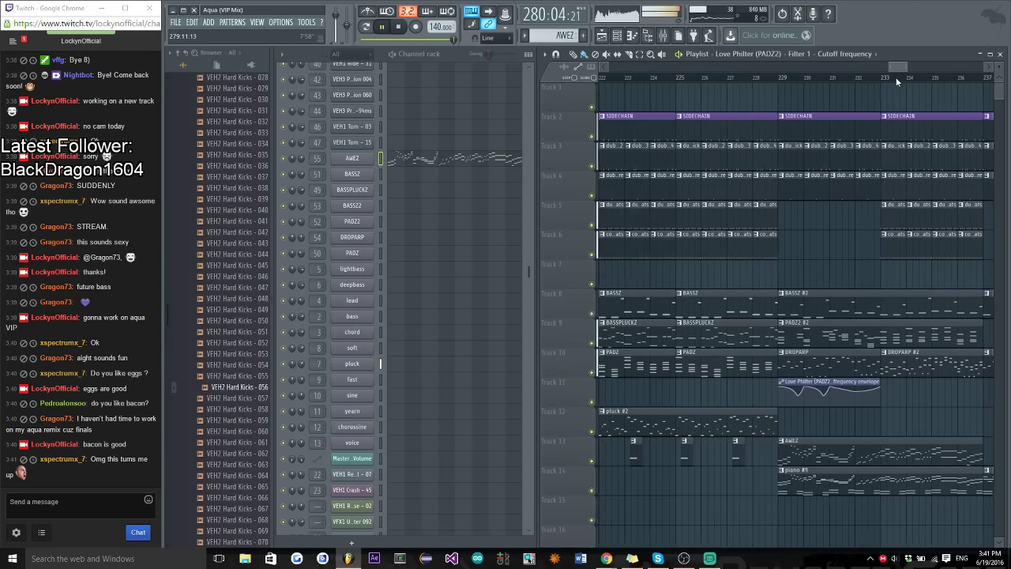
key(space)
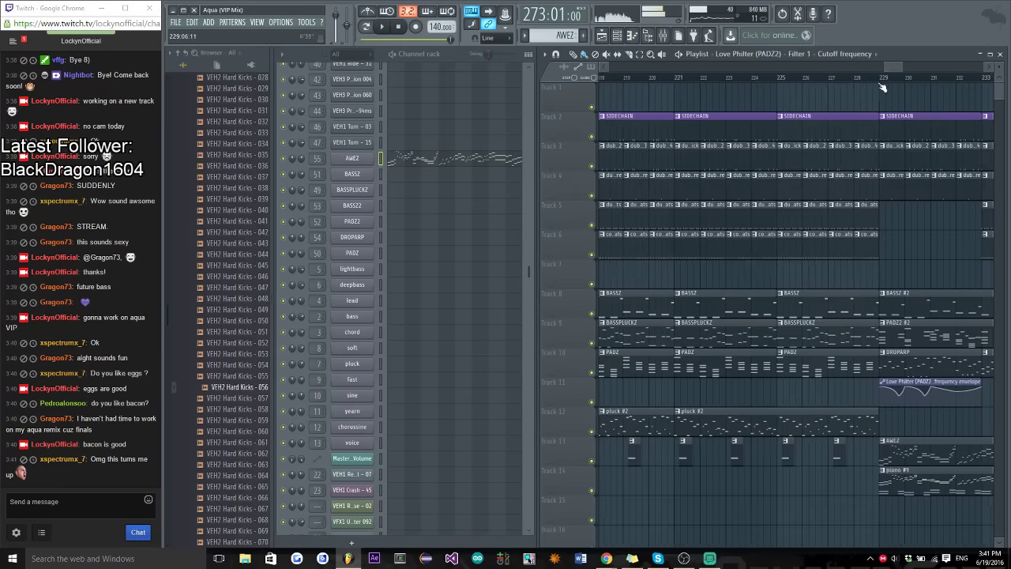
drag(887, 81, 739, 82)
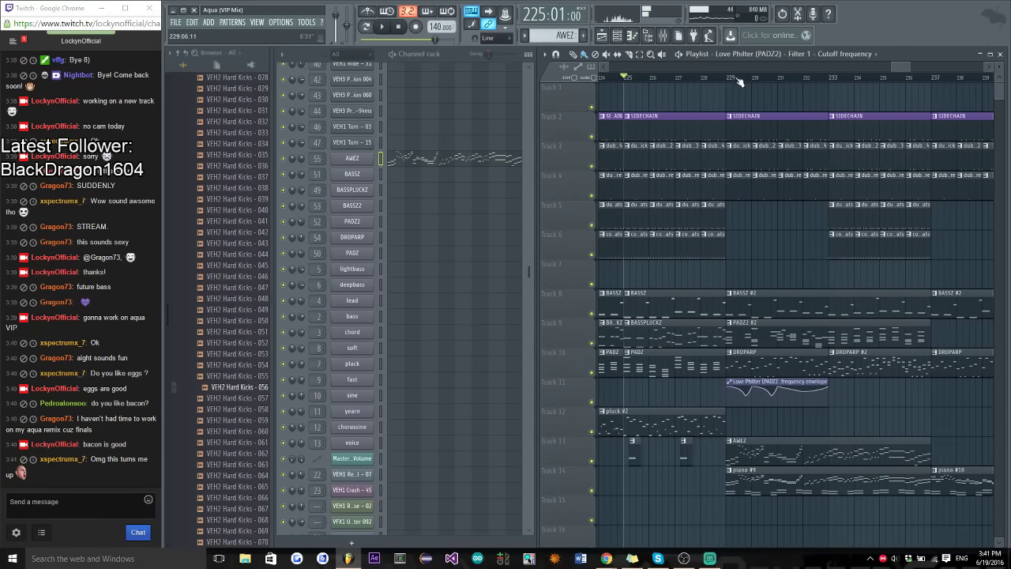
right_click(591, 460)
key(space)
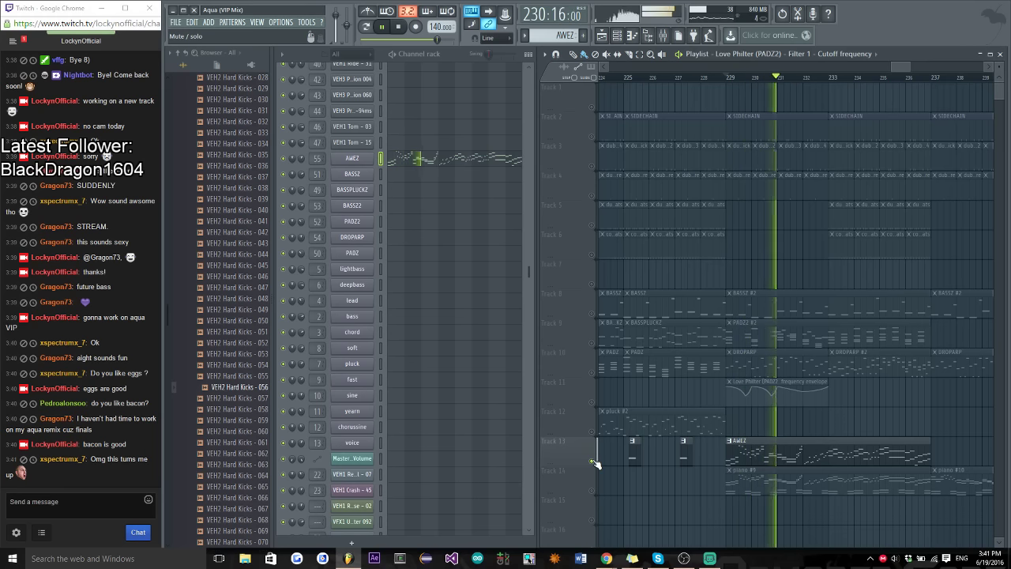
right_click(593, 462)
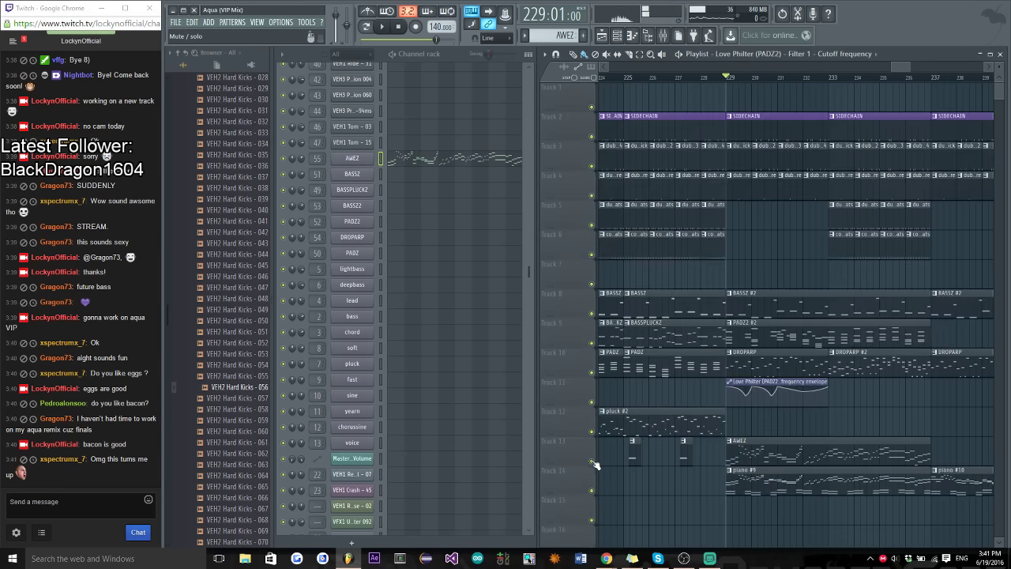
Isolate Tracks 8 to 11 with the bass, pad, DROPARP and filter envelope clips, and play them from bar 229
click(592, 372)
right_click(592, 344)
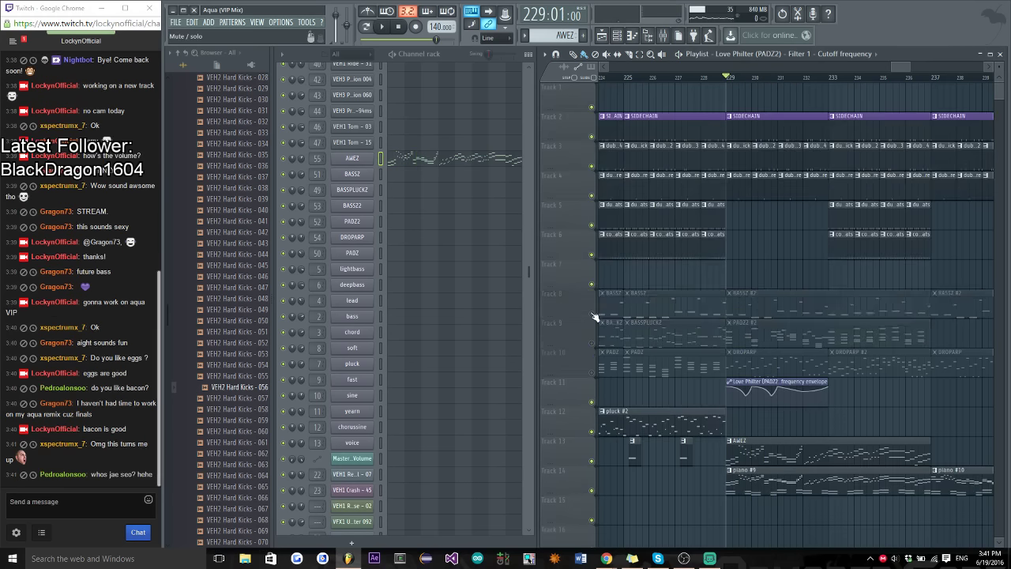
click(592, 313)
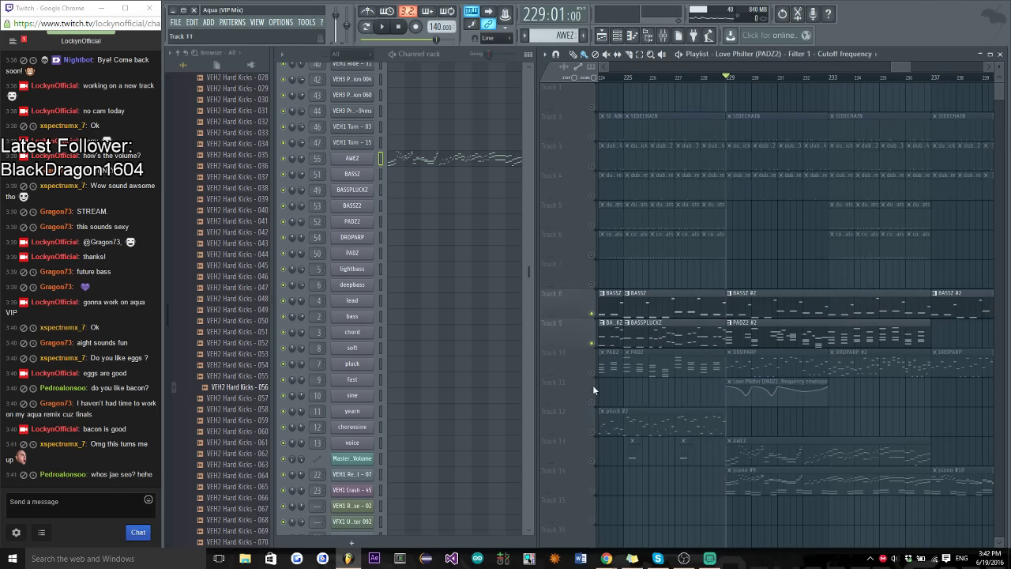
click(591, 372)
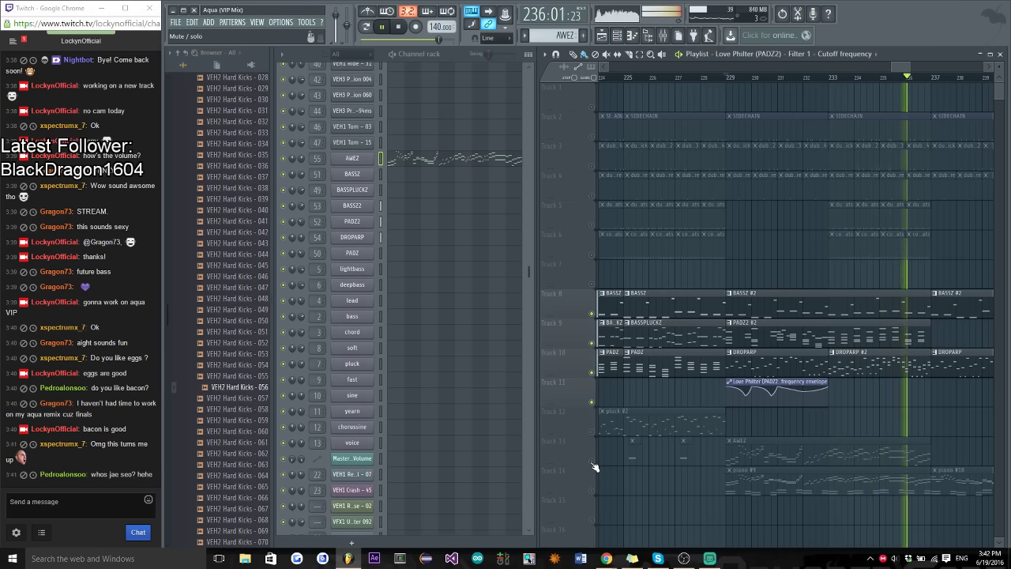
Add the AWEZ and piano tracks to the isolated playback for comparison, then stop and restore all tracks
click(593, 463)
key(space)
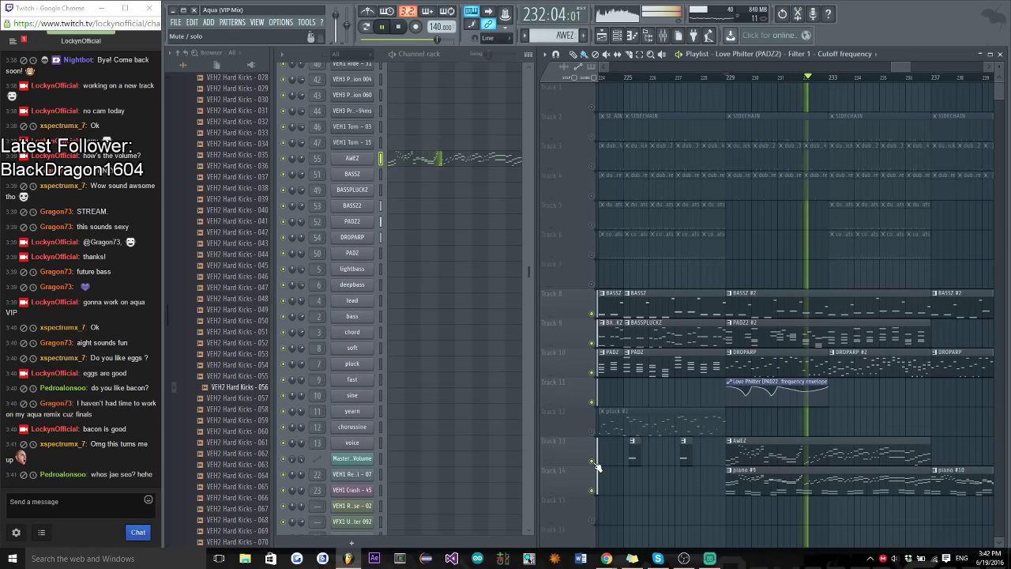
right_click(596, 464)
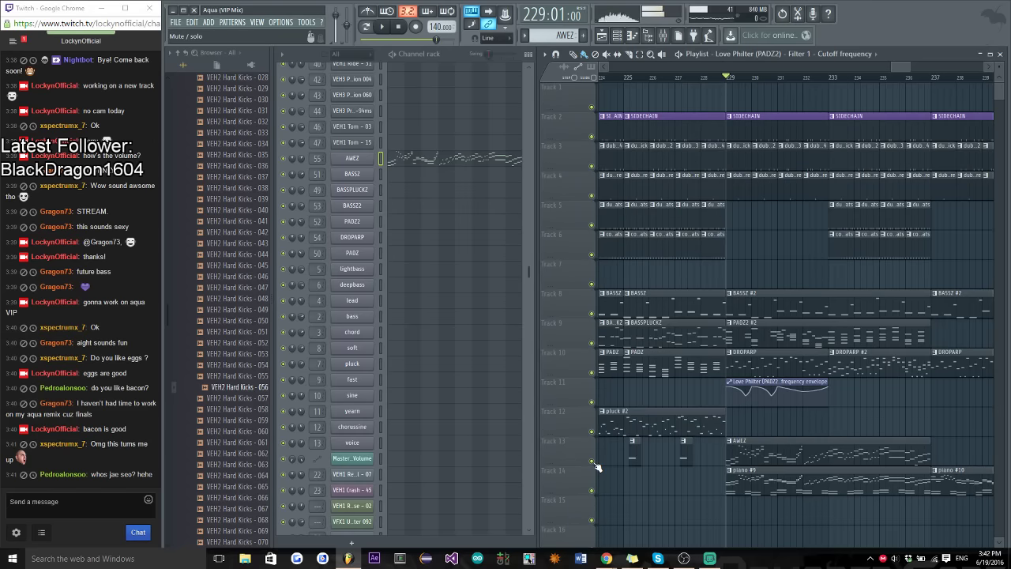
Reply "wat" in the Twitch chat while playing the full arrangement from bar 229, and save the project
key(space)
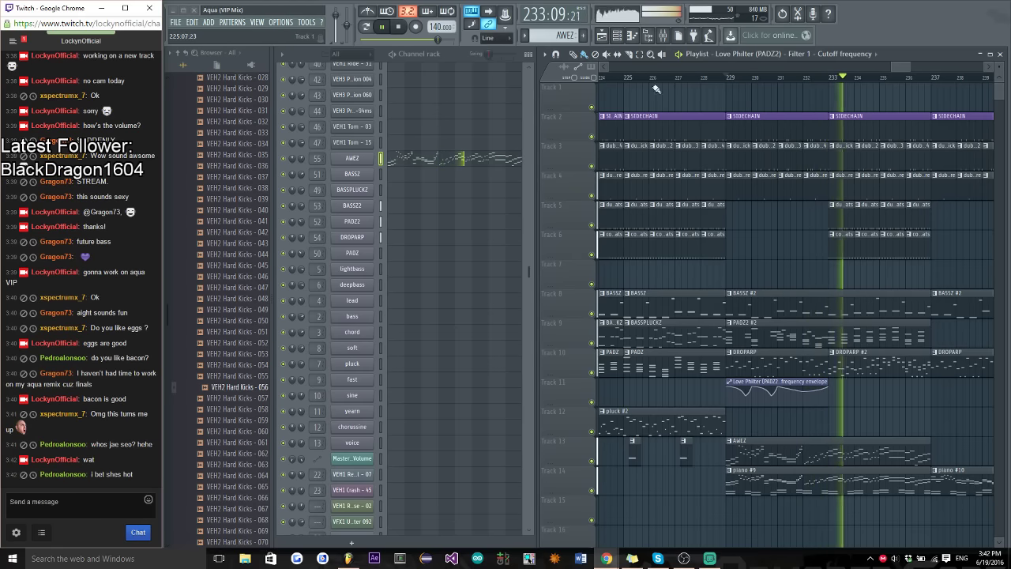
drag(900, 67, 907, 74)
key(ctrl+s)
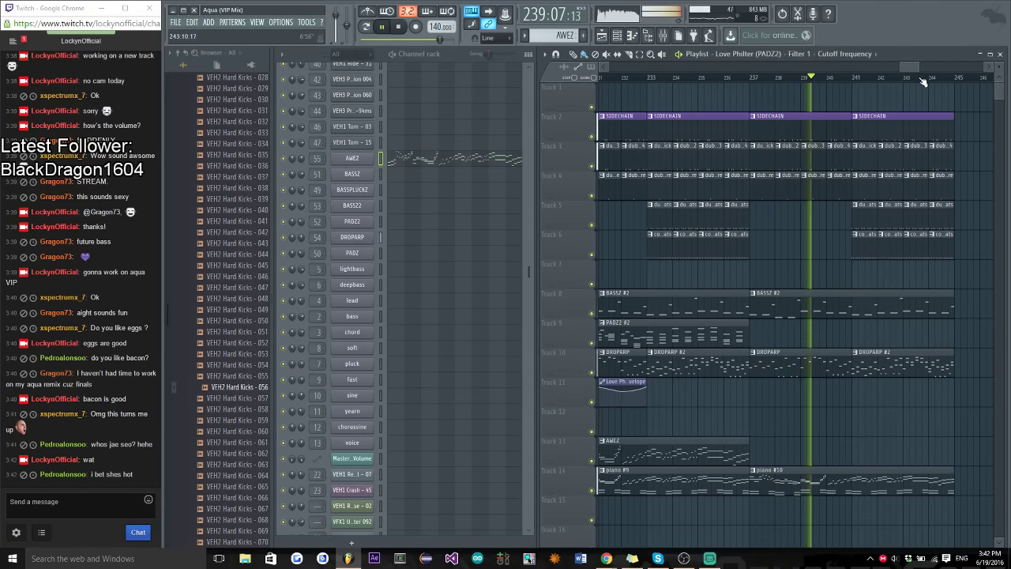
drag(908, 68, 894, 70)
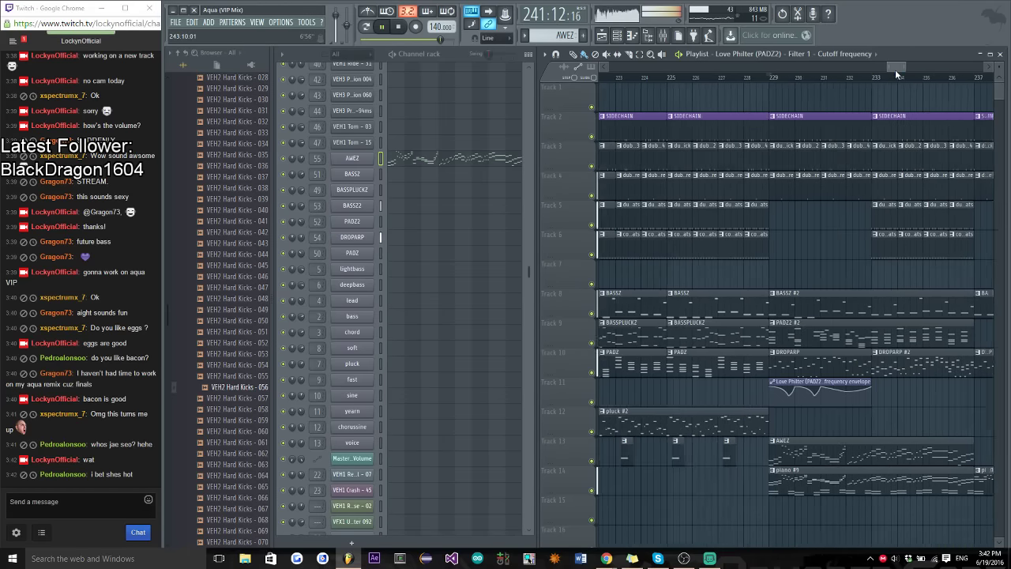
key(space)
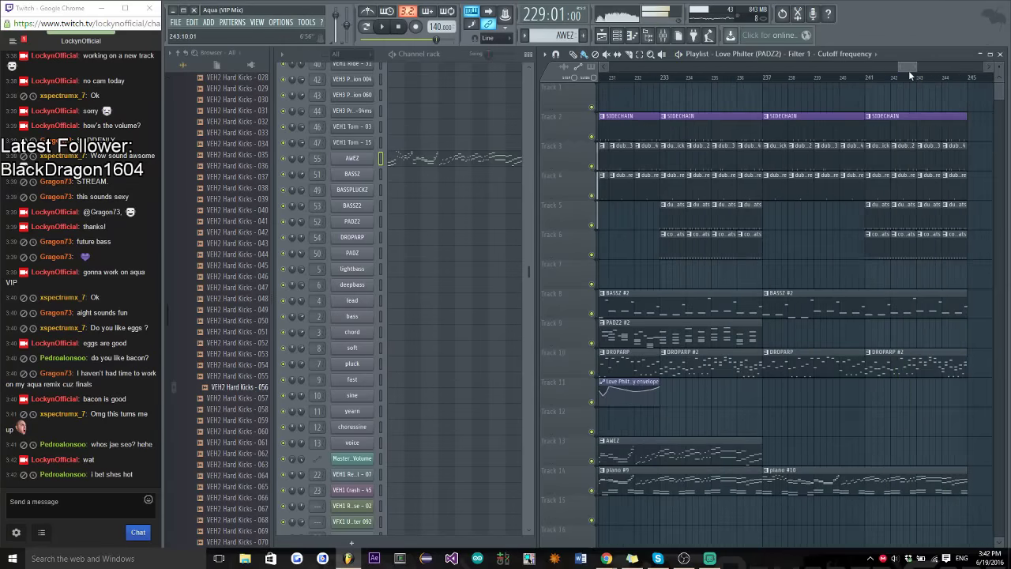
Browse the VEH2 Cymbals folder of Vengeance Essential House Vol.2 and preview the VEH2 Reverse Crash samples
scroll(818, 352, down, 3)
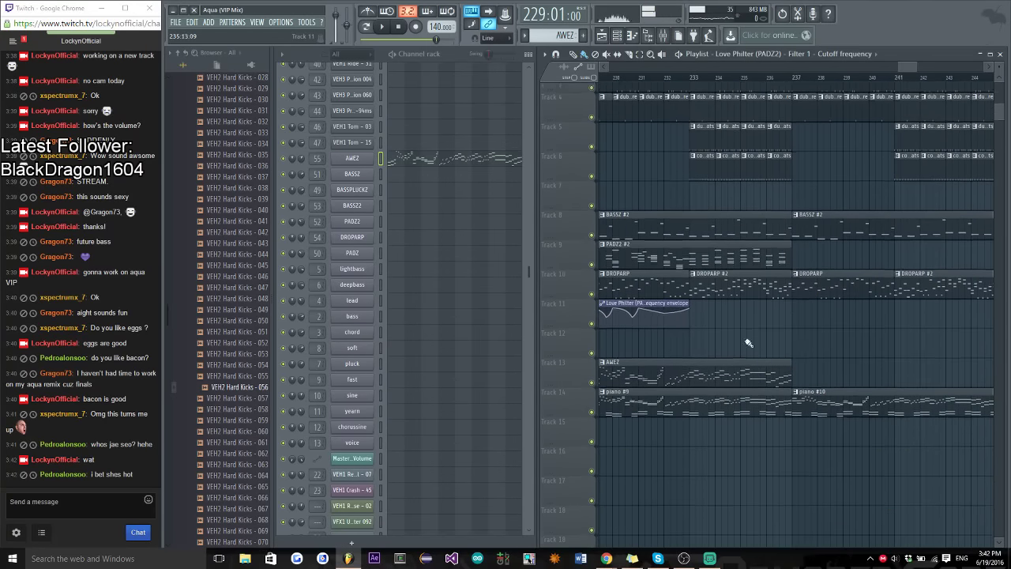
drag(908, 69, 905, 69)
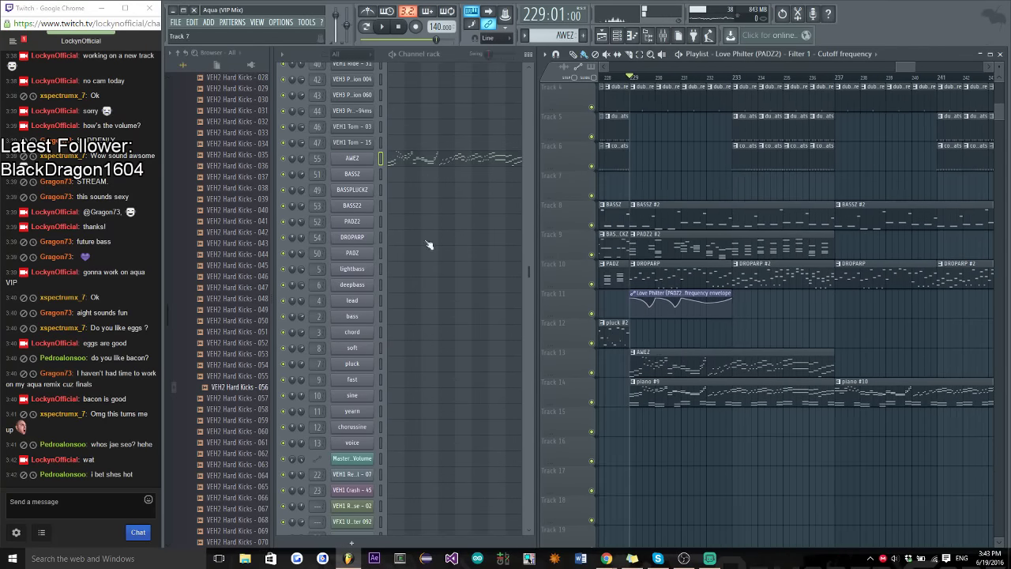
scroll(168, 316, up, 10)
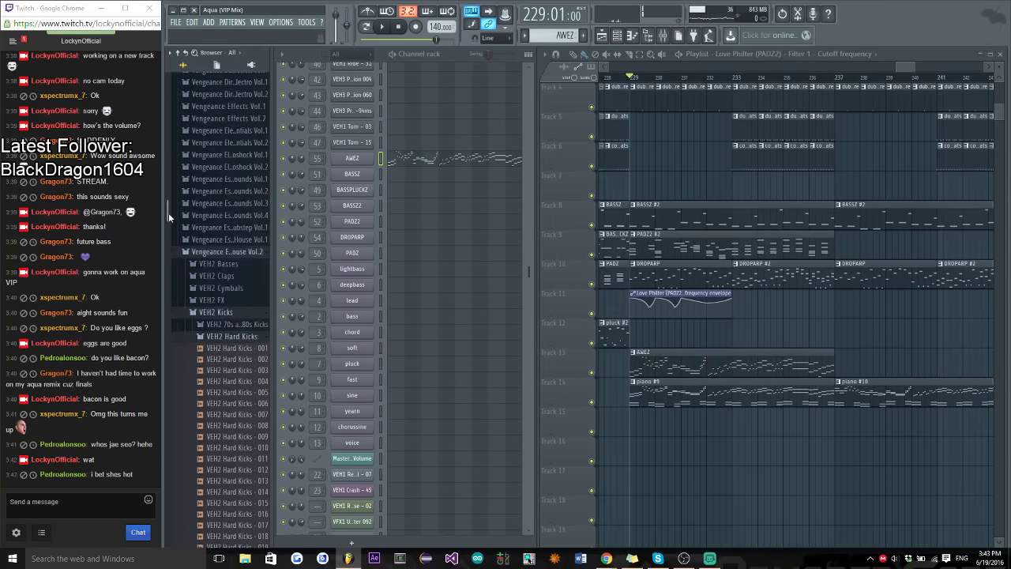
click(225, 280)
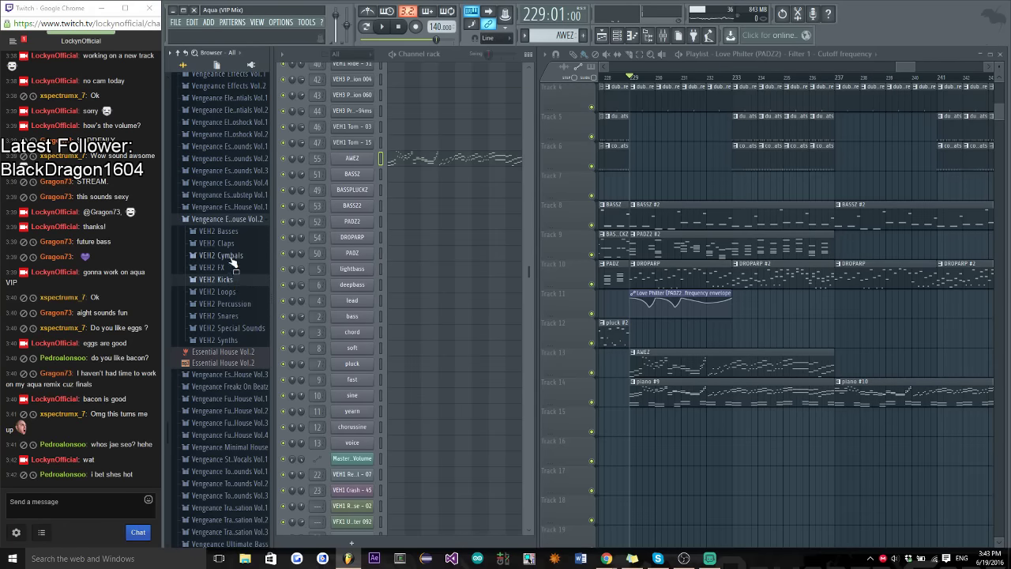
click(230, 255)
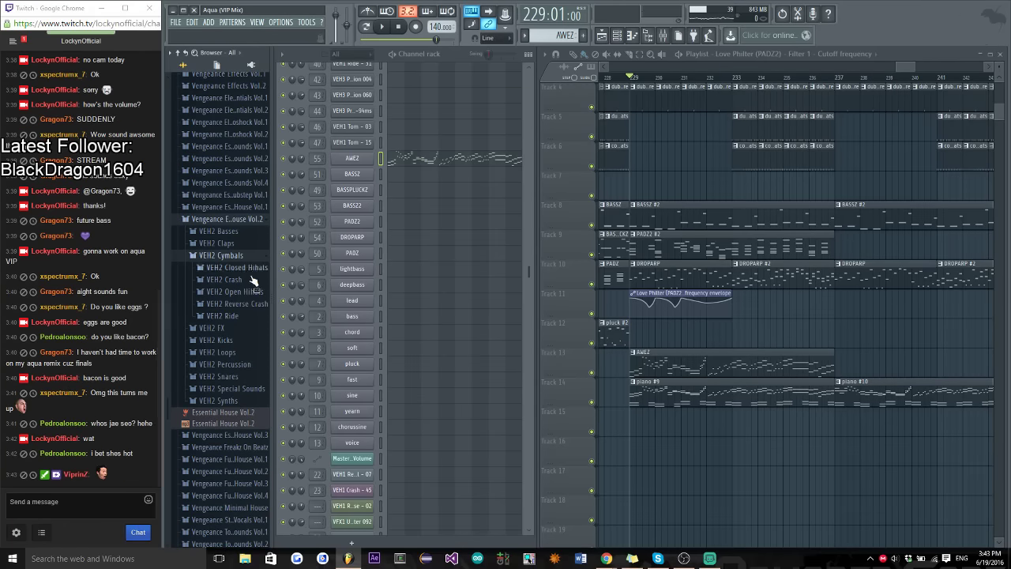
click(249, 305)
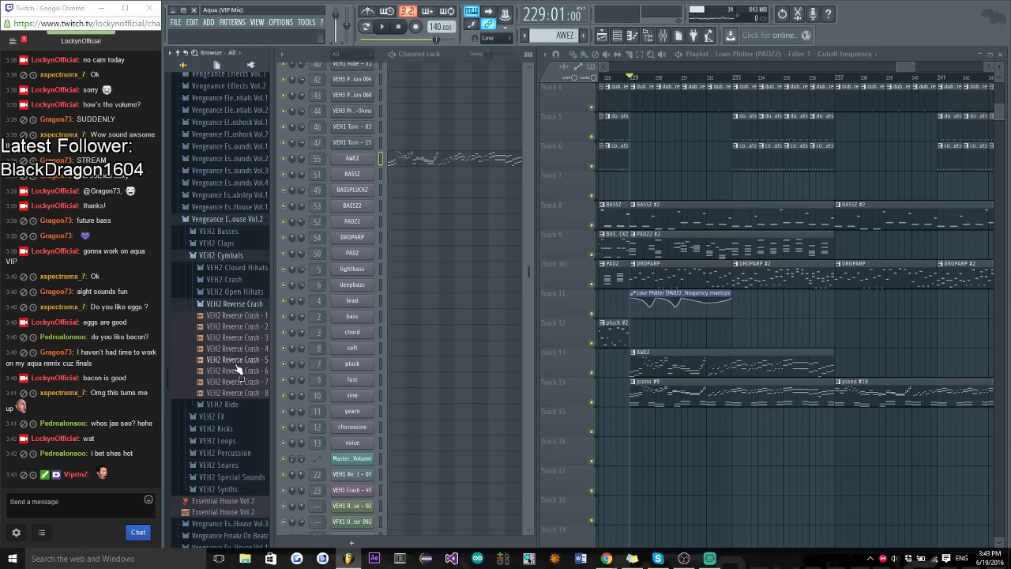
scroll(238, 365, down, 4)
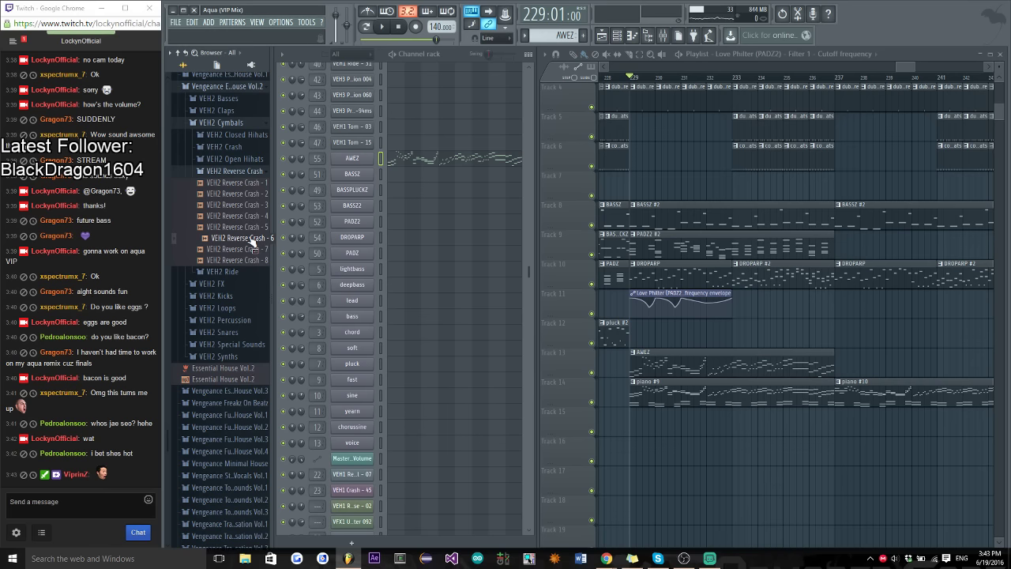
Collapse the VEH2 Cymbals and Vengeance Essential House Vol.2 folders and look over the remaining sample packs and channels
click(221, 122)
click(229, 86)
scroll(397, 343, down, 3)
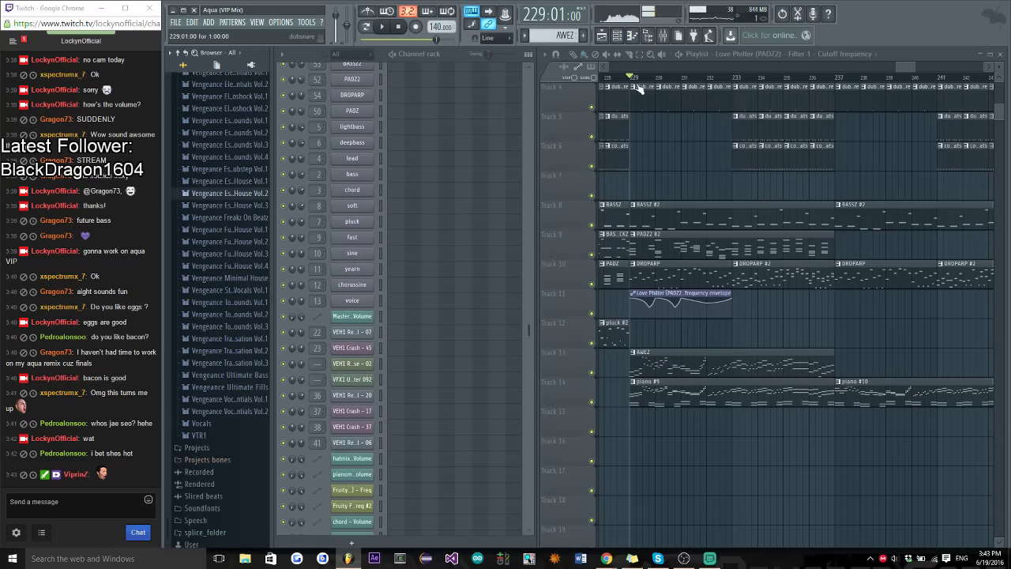
Play the arrangement from bar 229 and send a chat mention to the viewer who posted an emote, followed by "<3"
key(space)
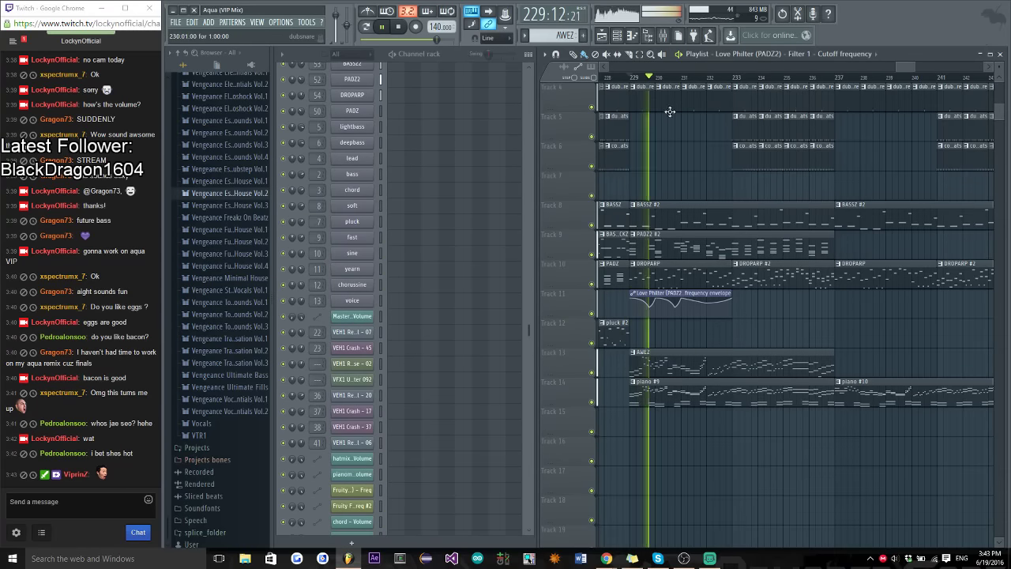
click(79, 502)
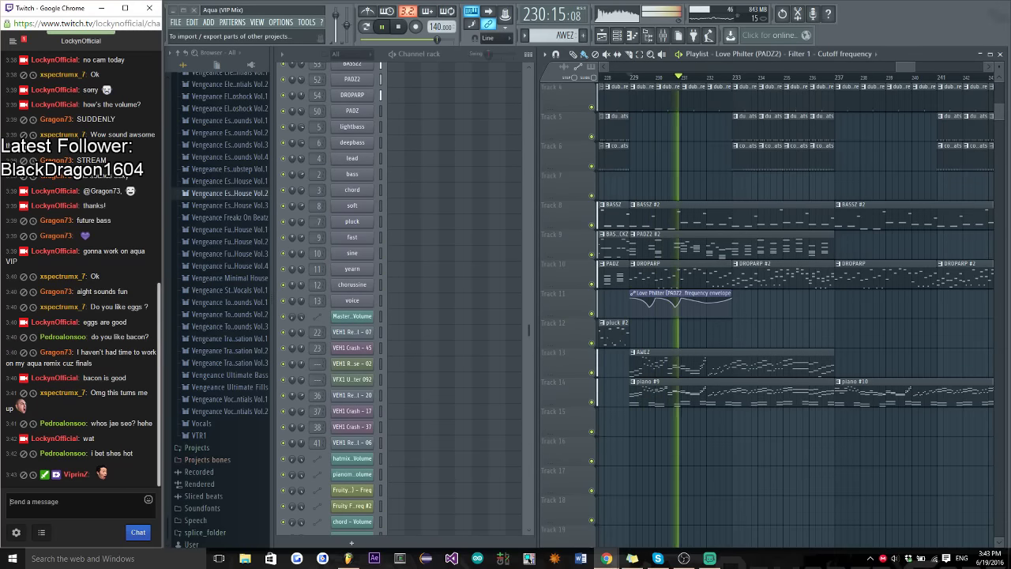
text(@vip)
key(Down)
key(Tab)
text(, <3)
key(Return)
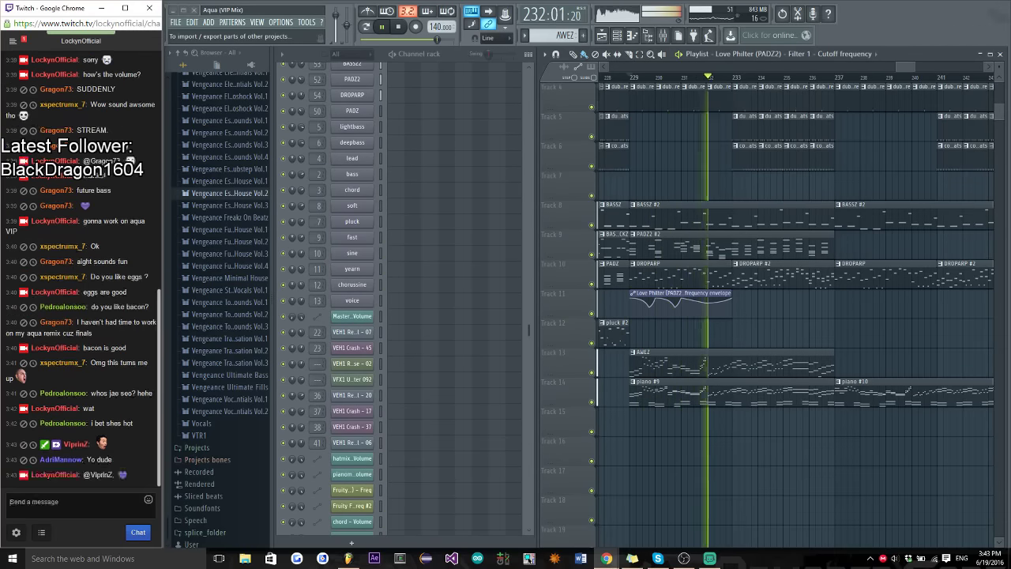
Send "hey man!" in the Twitch chat, then "how are ya" with a mention of the greeting viewer, and reply "aye it has"
text(hey man!)
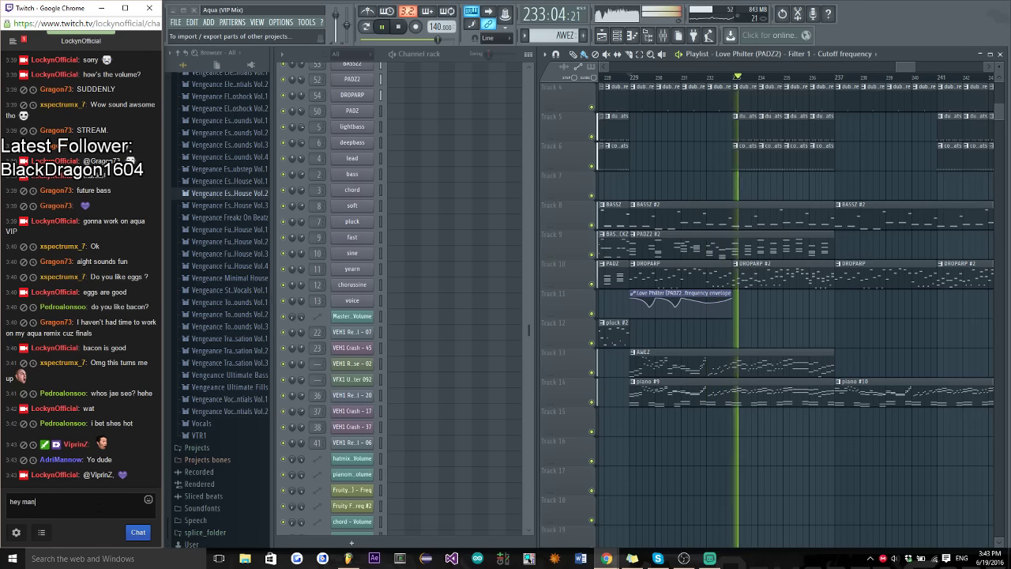
key(Return)
text(how are ya)
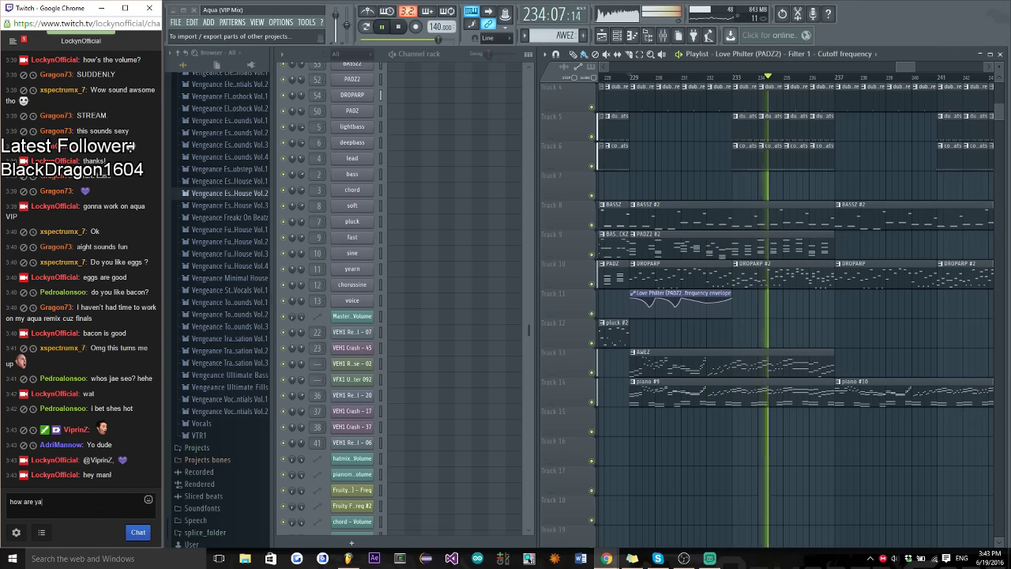
text( @)
key(Tab)
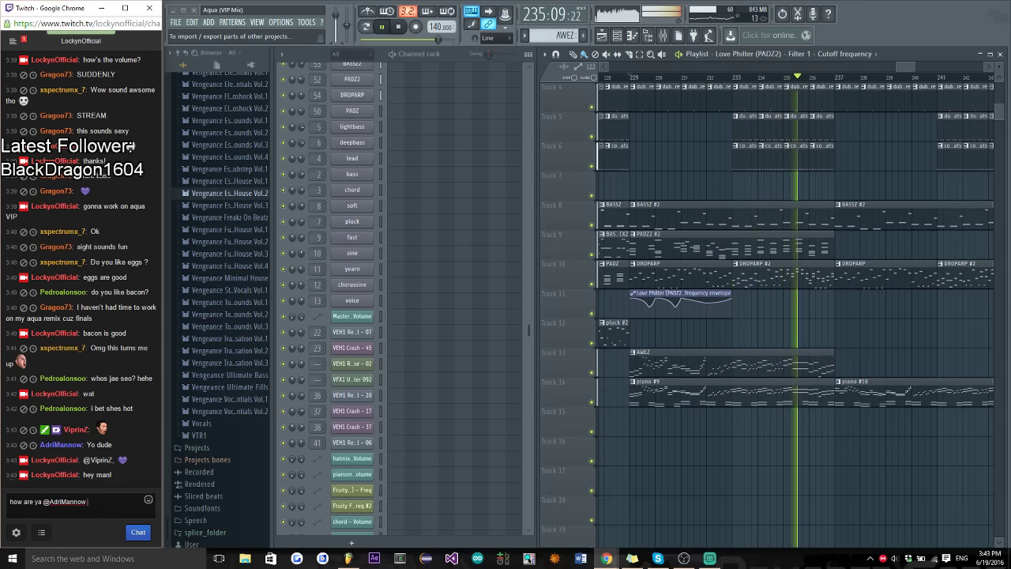
key(Return)
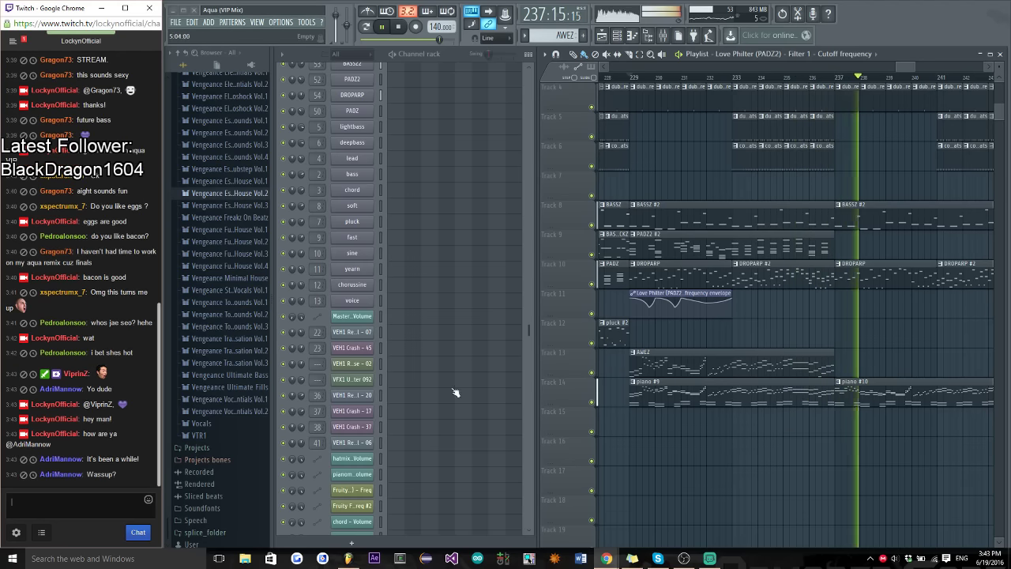
text(aye it has)
key(Return)
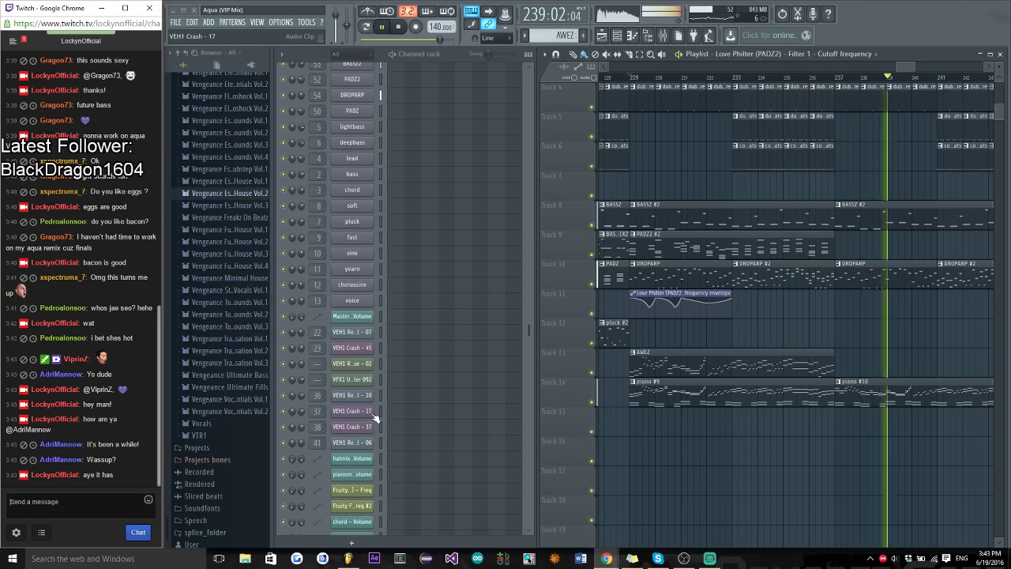
Play the arrangement again from bar 229 and locate the AWEZ channel in the channel rack
click(908, 67)
key(space)
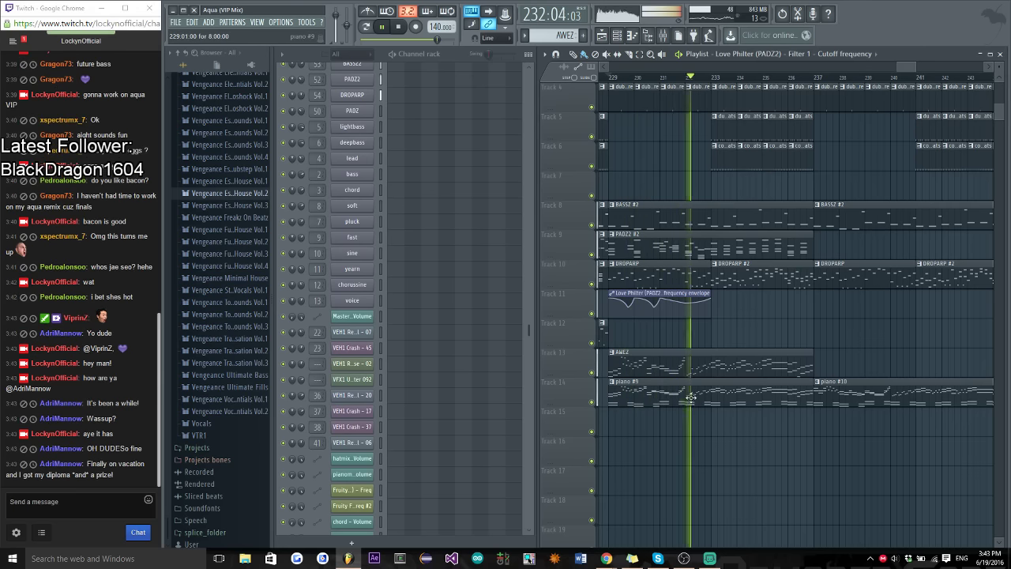
scroll(427, 315, up, 3)
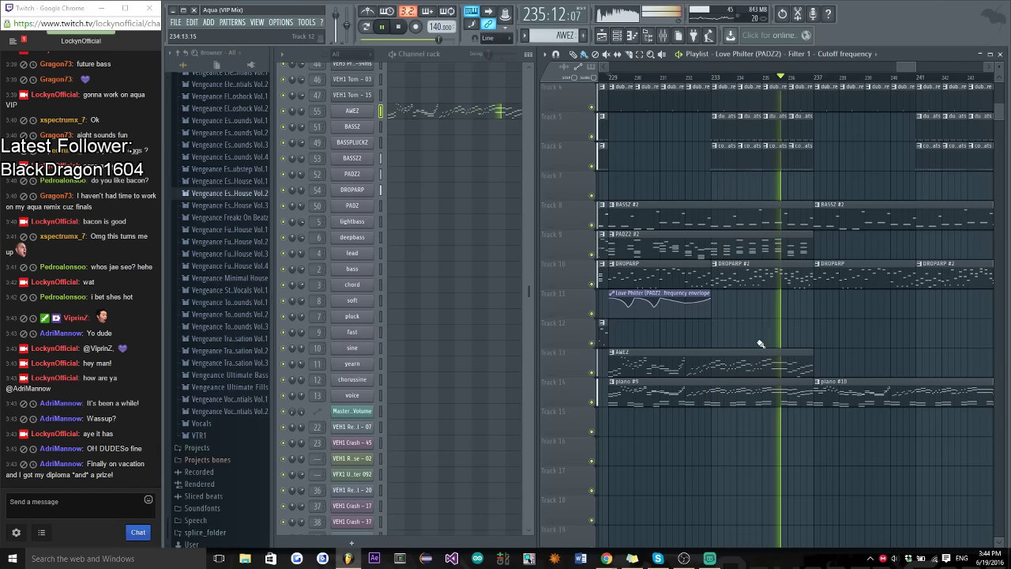
key(space)
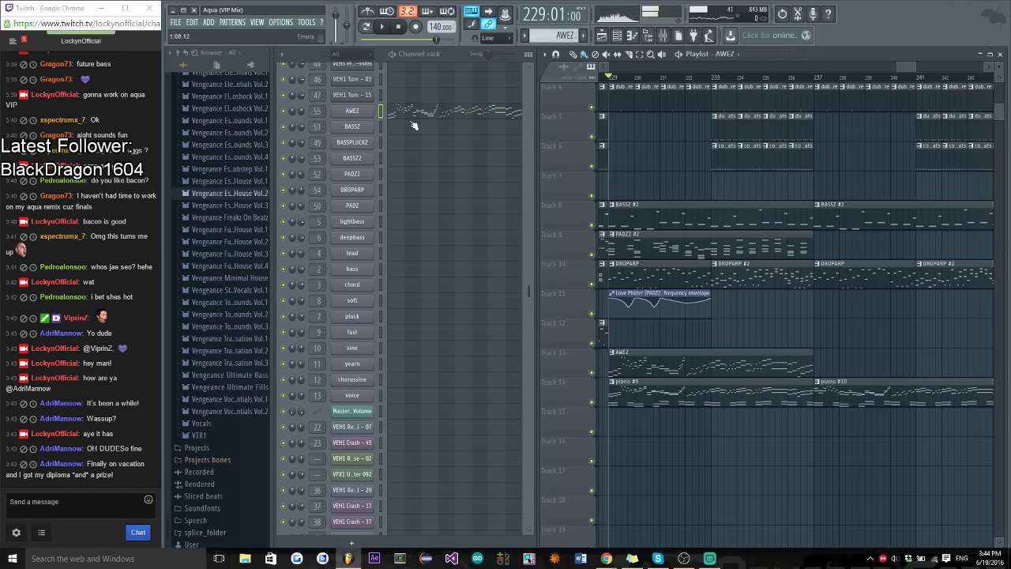
Cut all AWEZ notes from bar 5 onward out of its piano roll while playing only the pattern
click(407, 113)
click(377, 27)
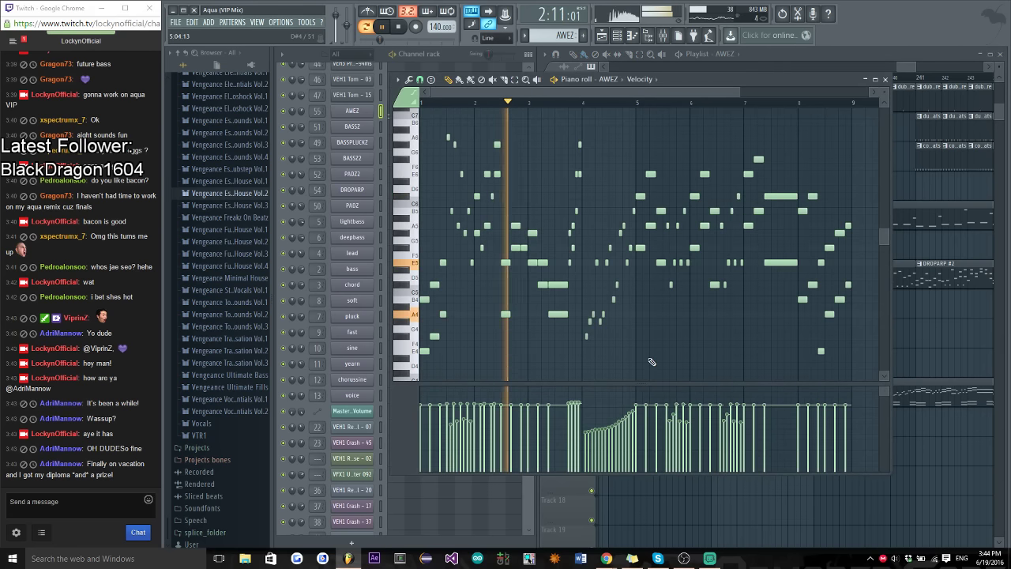
drag(642, 361, 864, 142)
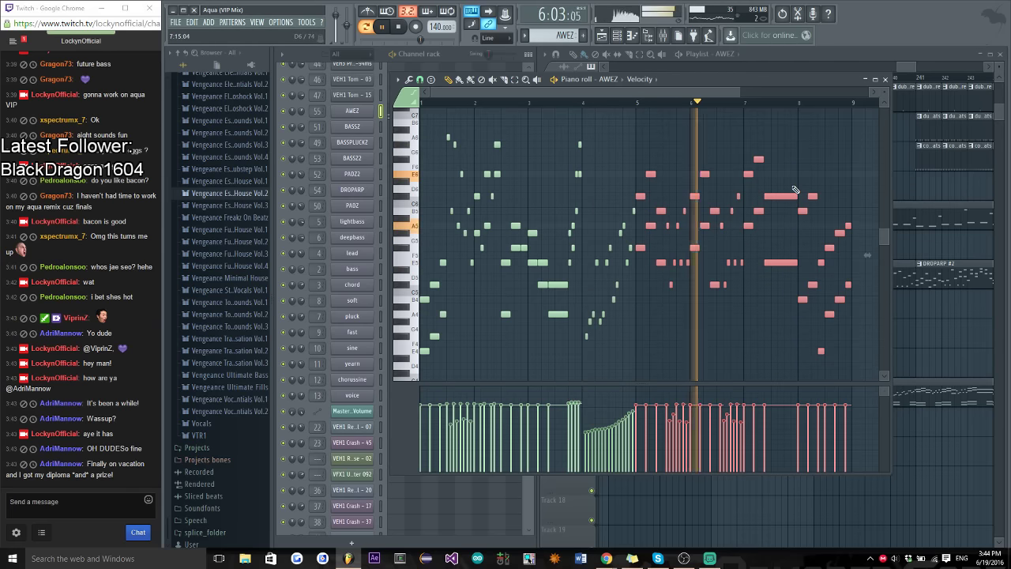
key(Delete)
key(space)
Insert a Sytrus channel above BASSZ with the Default preset and name it "AWEZ 2"
click(447, 58)
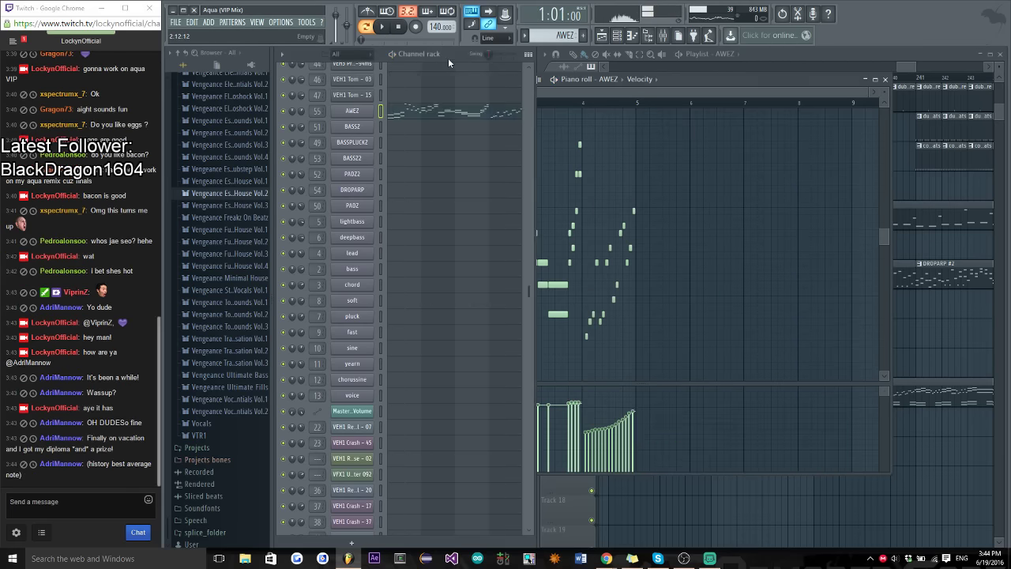
right_click(354, 132)
mouse_move(426, 189)
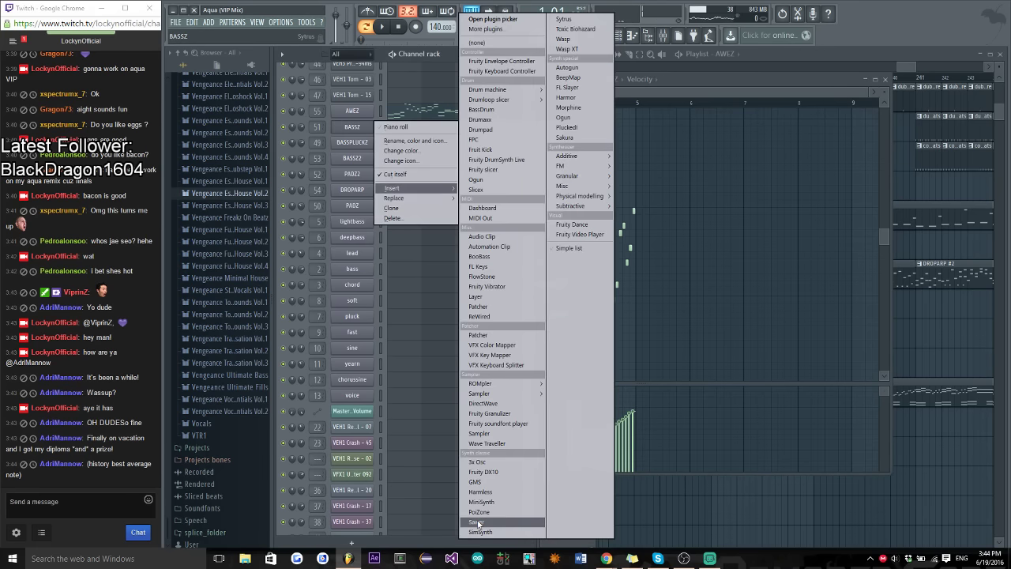
click(564, 19)
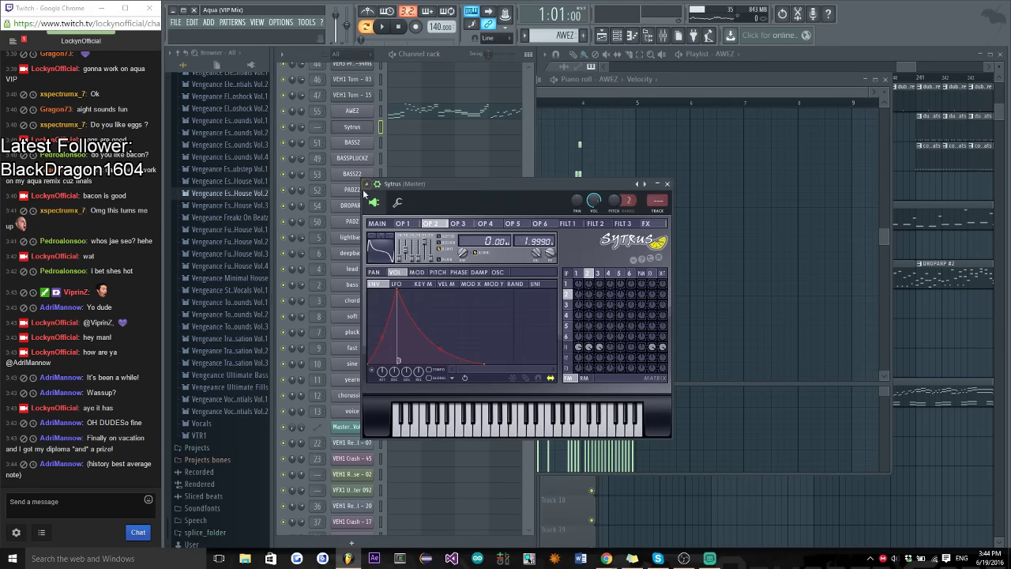
click(365, 184)
mouse_move(416, 217)
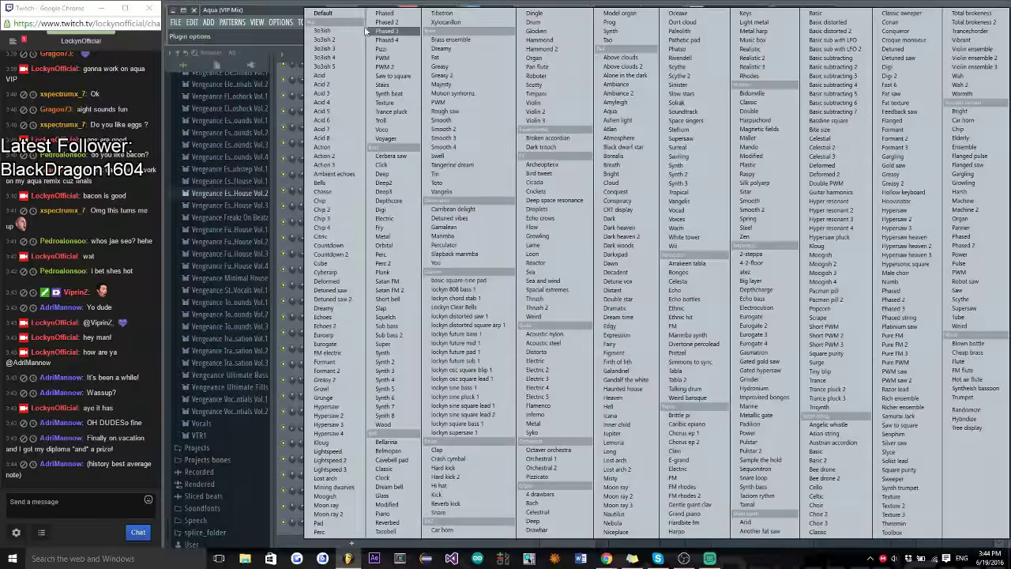
click(332, 14)
right_click(355, 132)
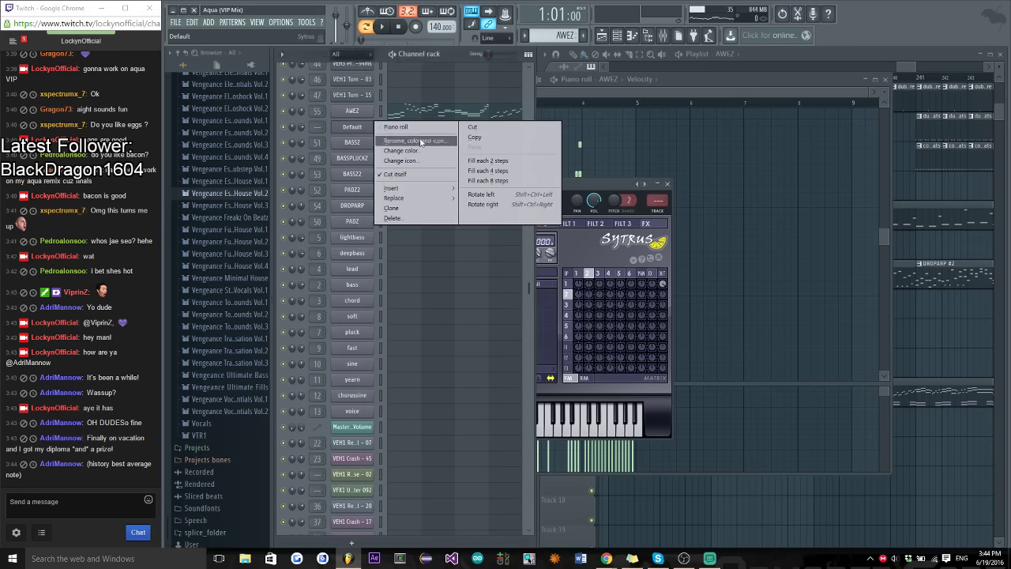
click(399, 140)
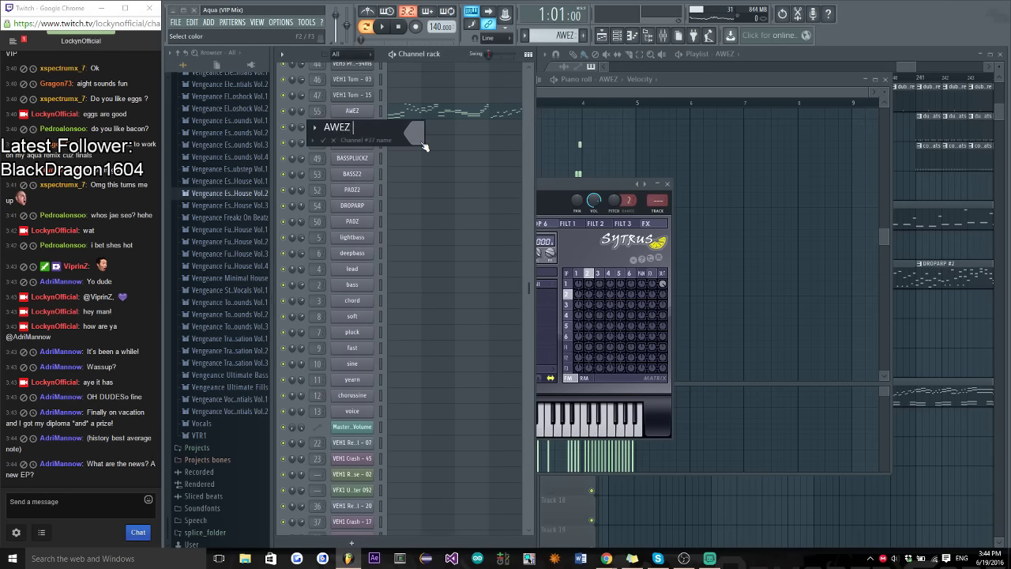
Paste the cut notes into the AWEZ 2 piano roll, move them to start at bar 5, and play the pattern
click(433, 130)
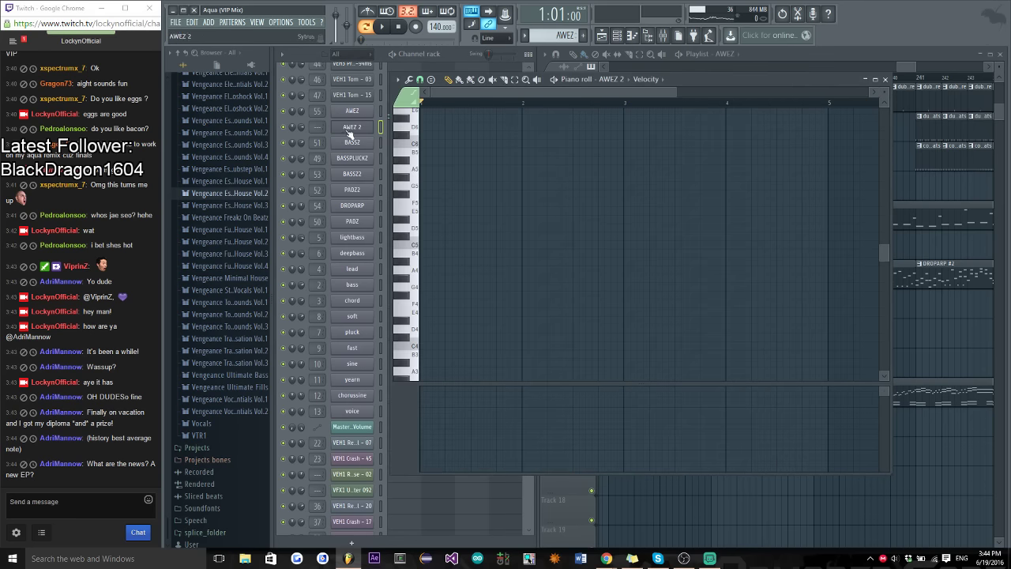
key(ctrl+v)
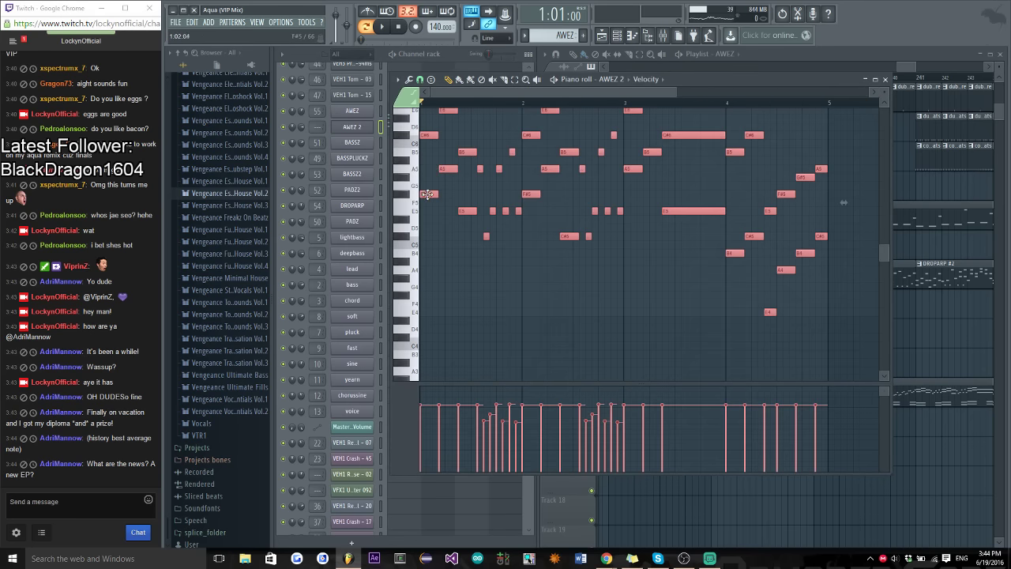
drag(427, 193, 835, 194)
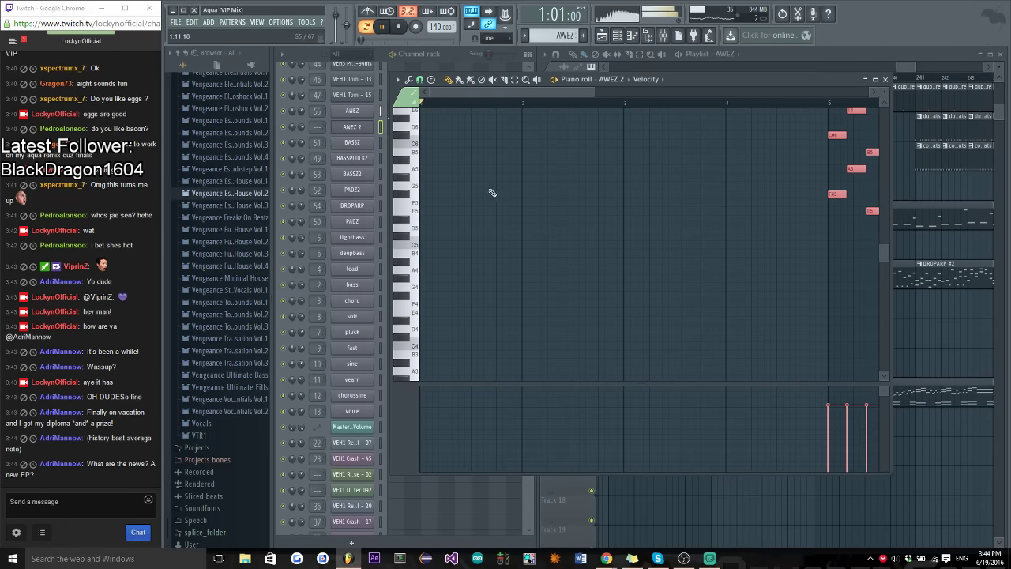
key(space)
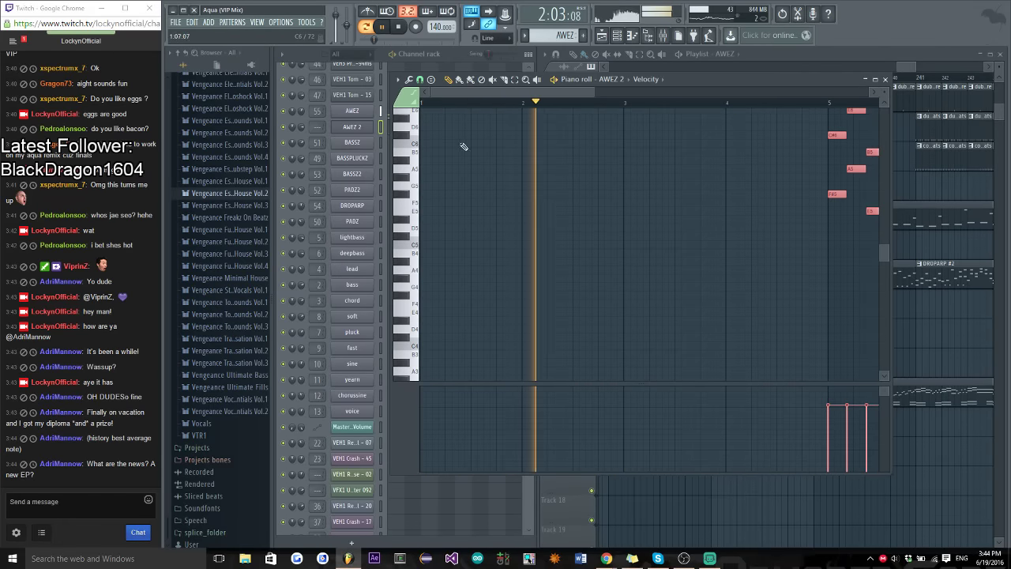
drag(556, 91, 579, 91)
Send "congrats man!" and "new EP coming, Aqua remix contest, some other stuff" in the Twitch chat, and stop playback
click(98, 484)
text(congrats man!)
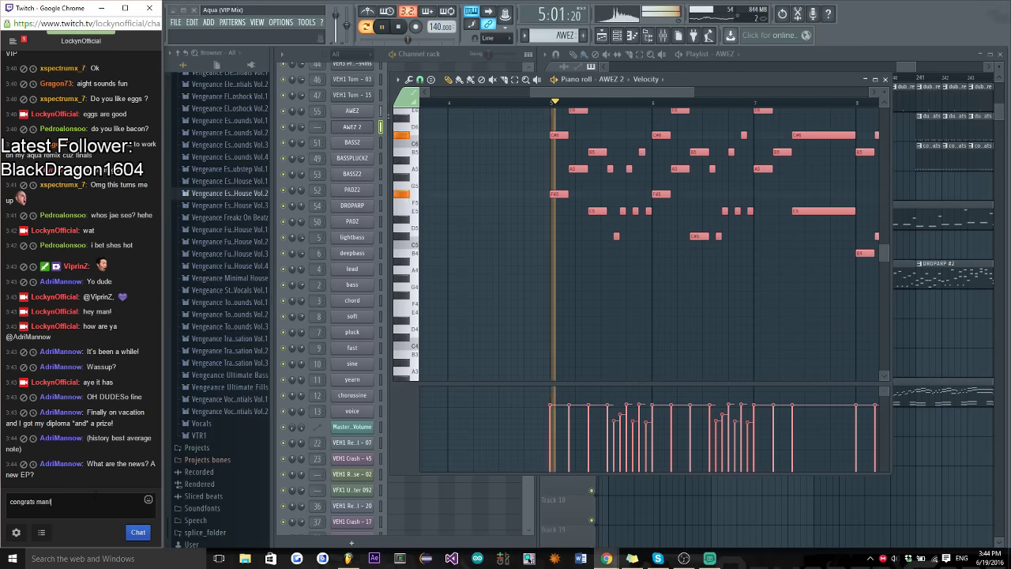
key(Return)
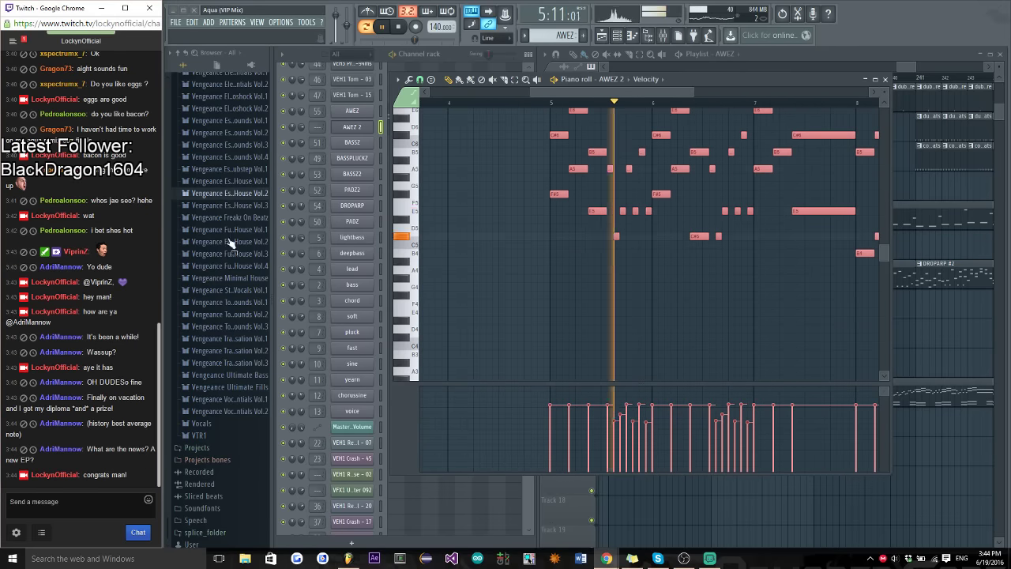
click(577, 107)
key(space)
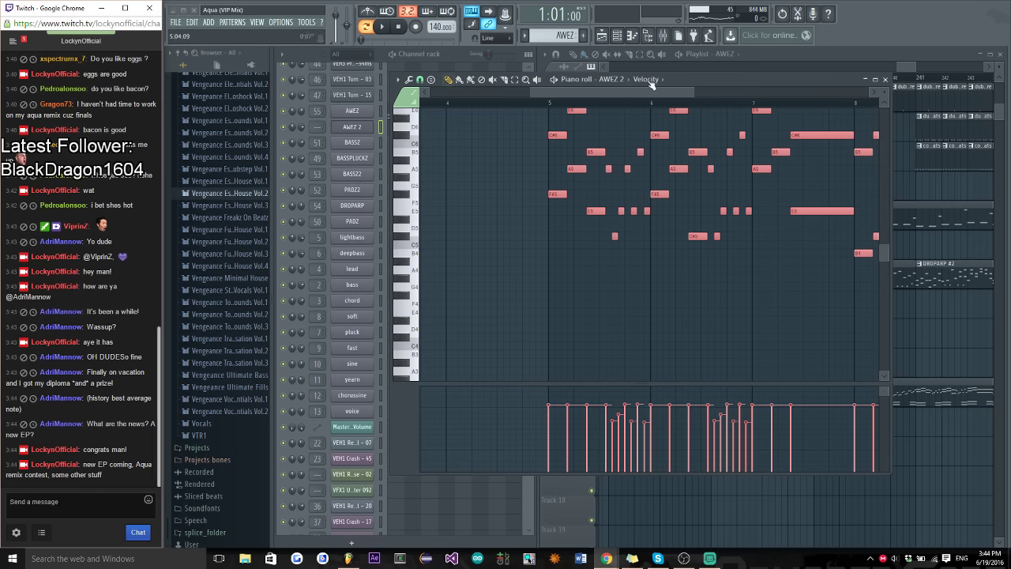
scroll(626, 93, up, 3)
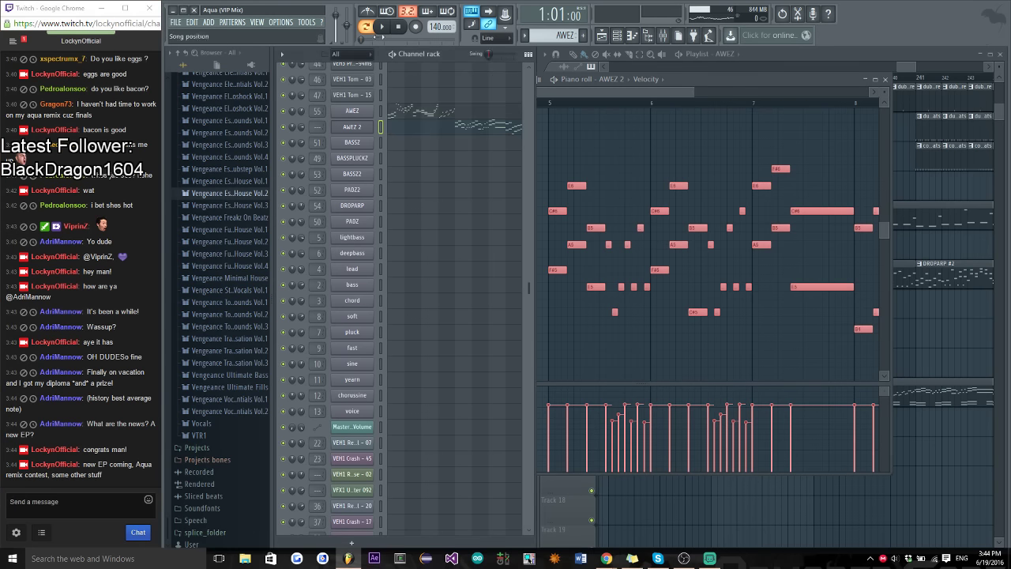
click(620, 161)
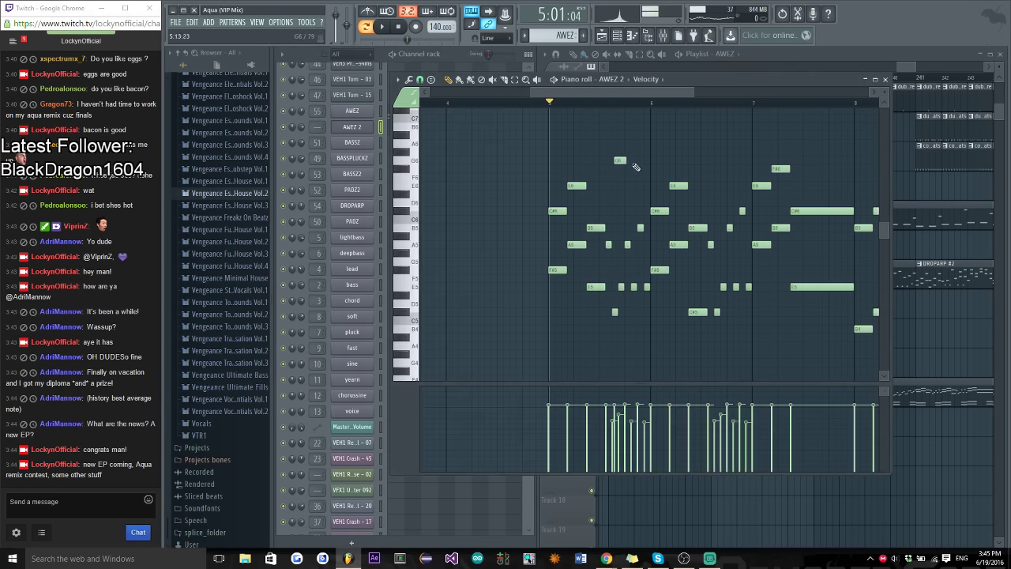
scroll(620, 162, up, 1)
ctrl+scroll(540, 156, up, 4)
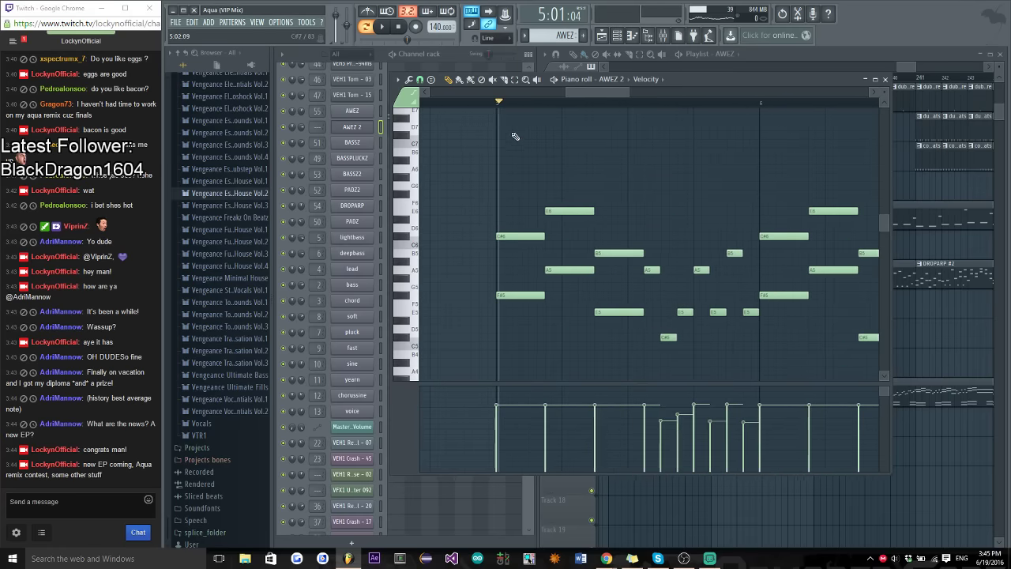
Open the Sytrus settings of AWEZ 2 and turn up OP 2's modulation of OP 1 while playing the notes from bar 5
key(space)
click(378, 128)
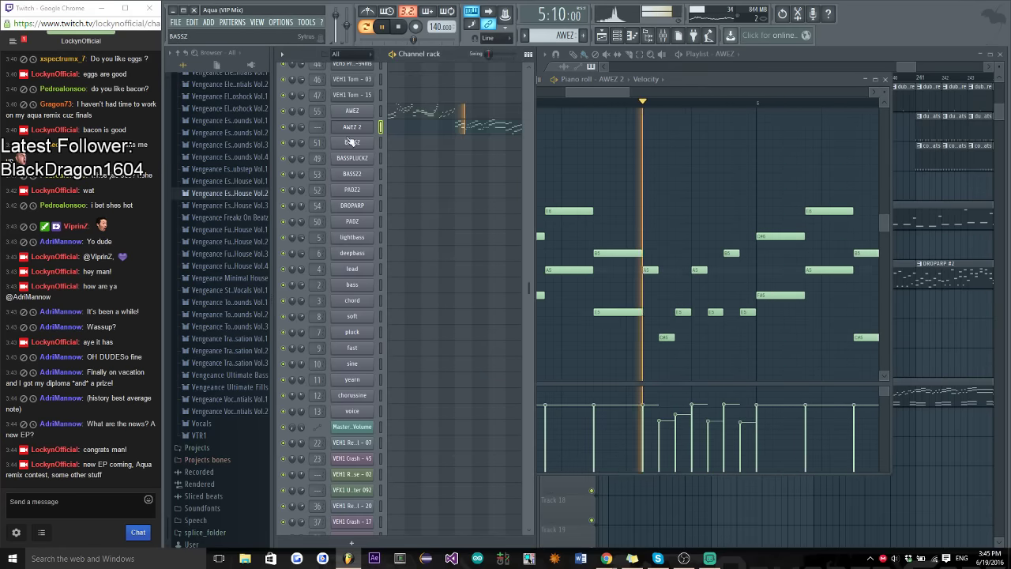
click(355, 128)
key(space)
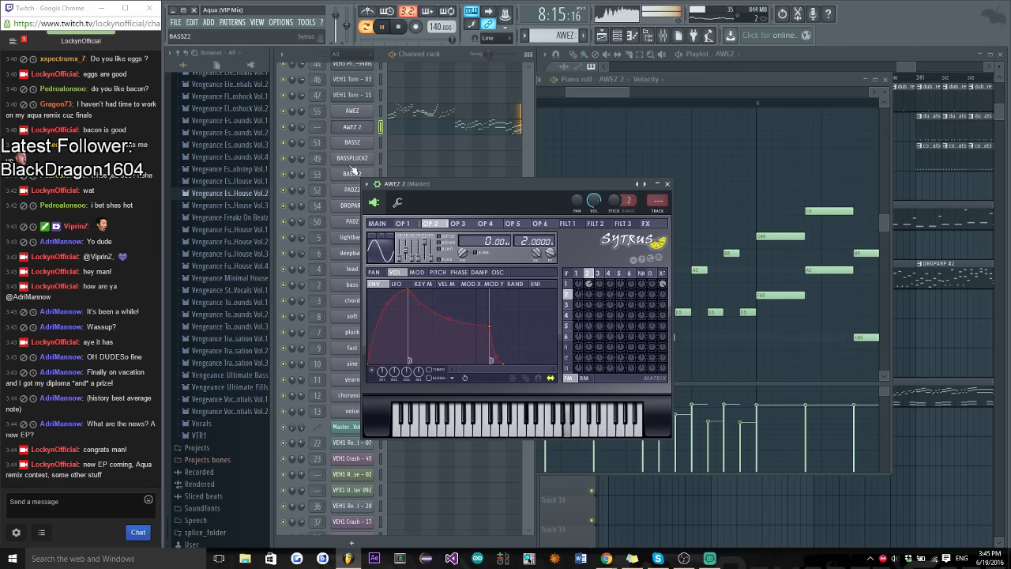
click(302, 132)
key(space)
Give OP 2's volume envelope an instant attack and quick decay, and set OP 2's frequency ratio to 1.0000
click(560, 194)
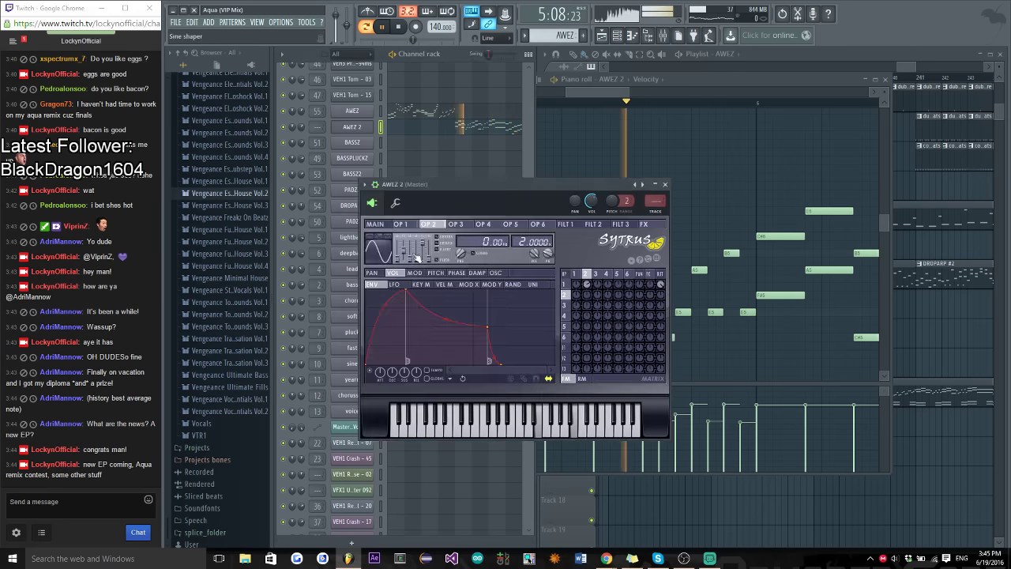
drag(404, 295, 367, 294)
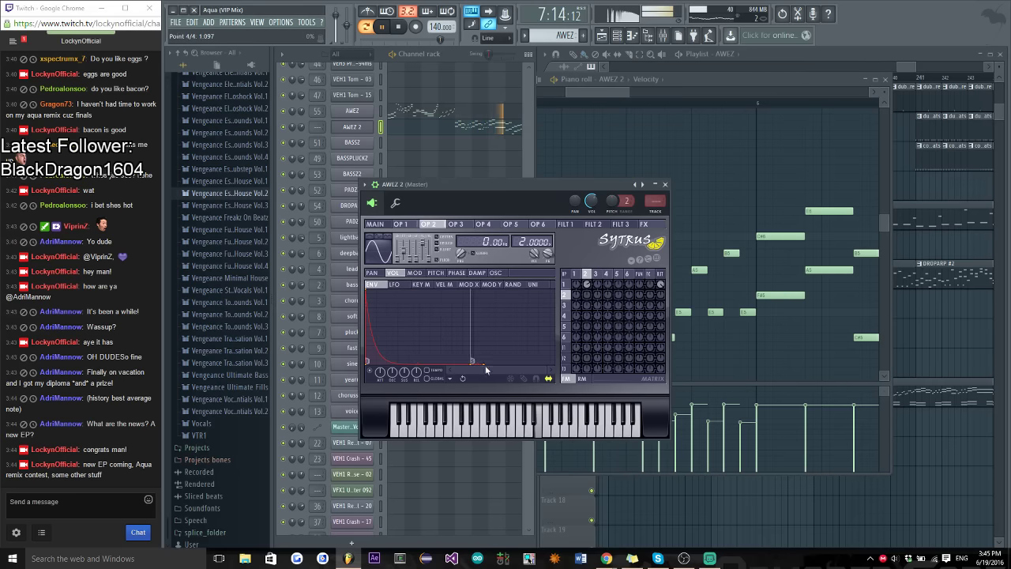
right_click(486, 370)
click(488, 380)
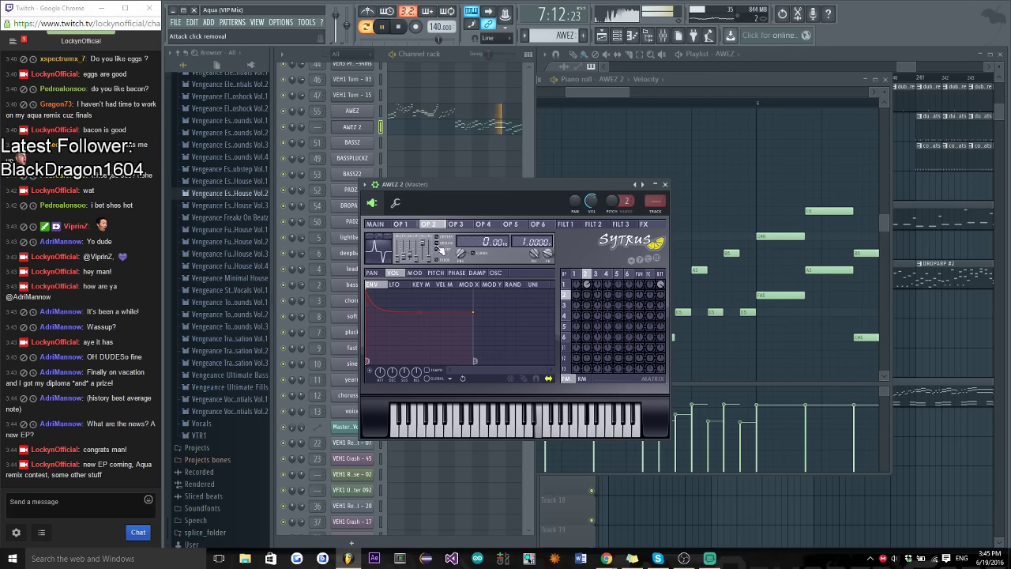
Reshape OP 1's waveform toward a square and set its frequency ratio to 2.0000
click(401, 223)
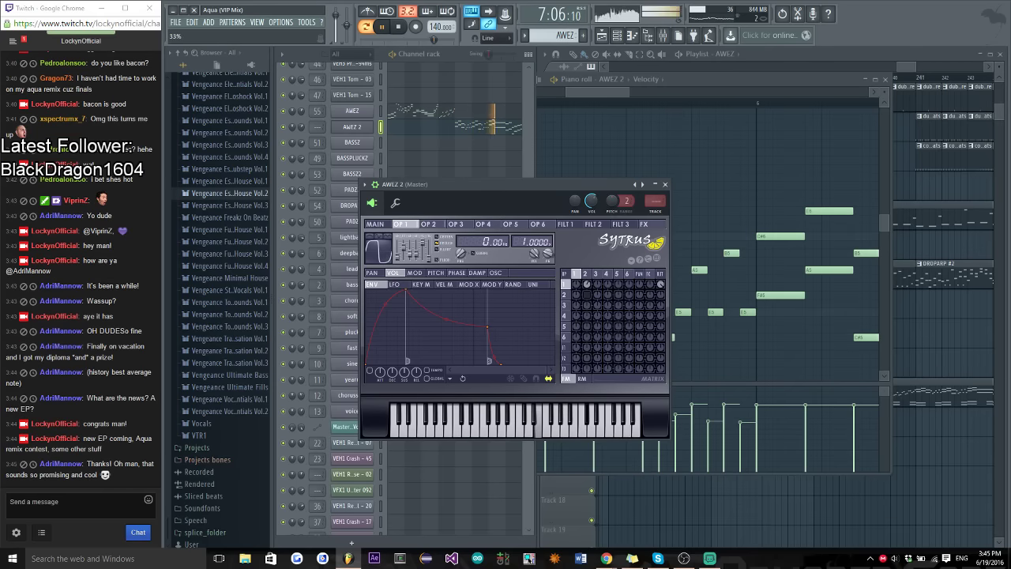
click(599, 92)
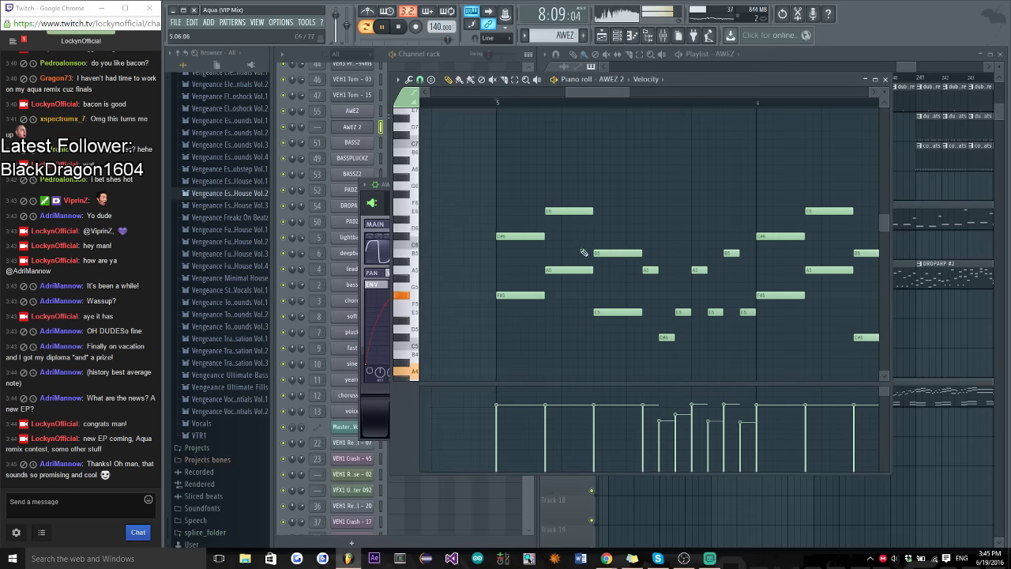
key(space)
click(372, 189)
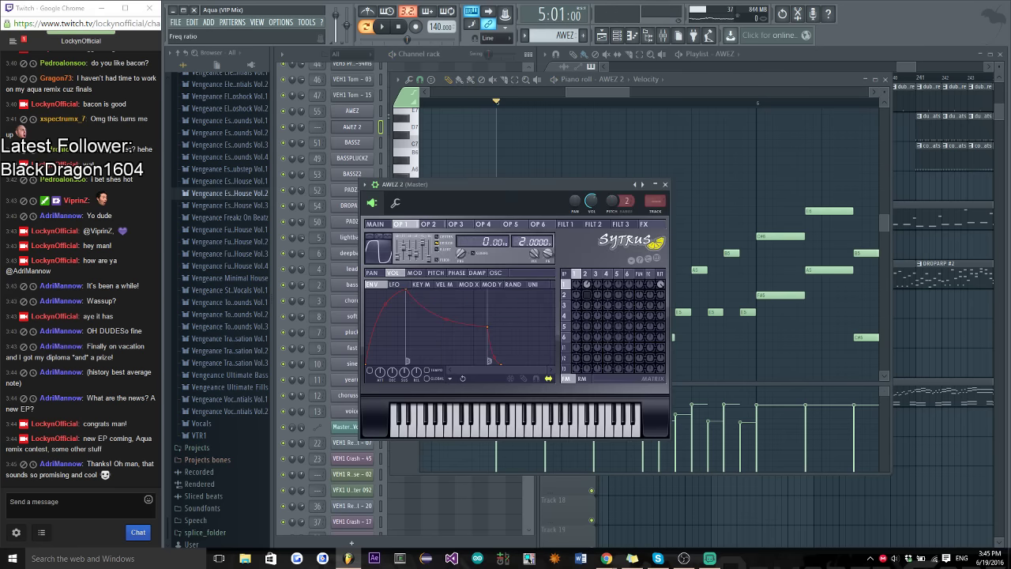
click(427, 224)
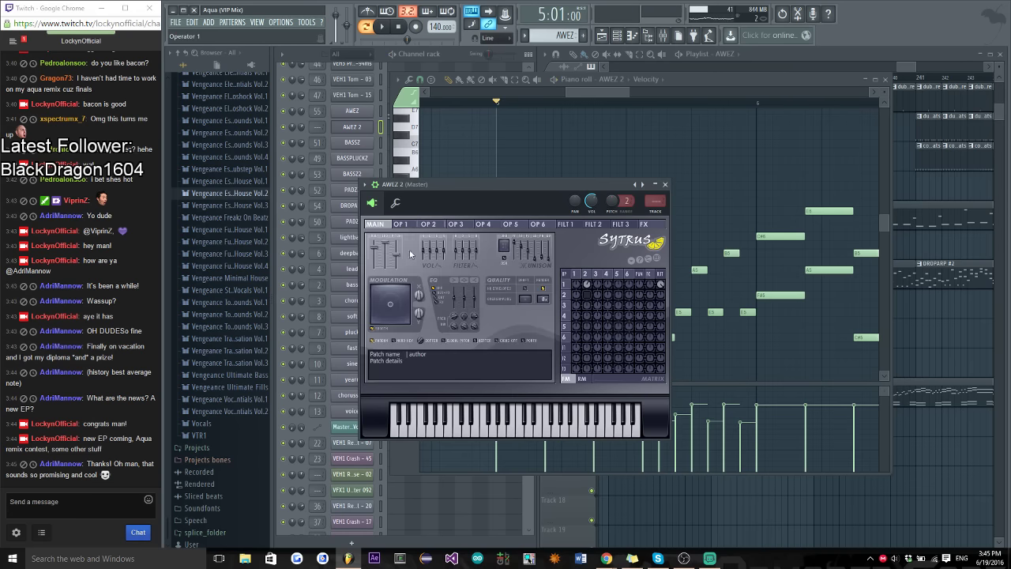
Give OP 1's volume envelope an instant attack and a quick decay down to zero
click(401, 225)
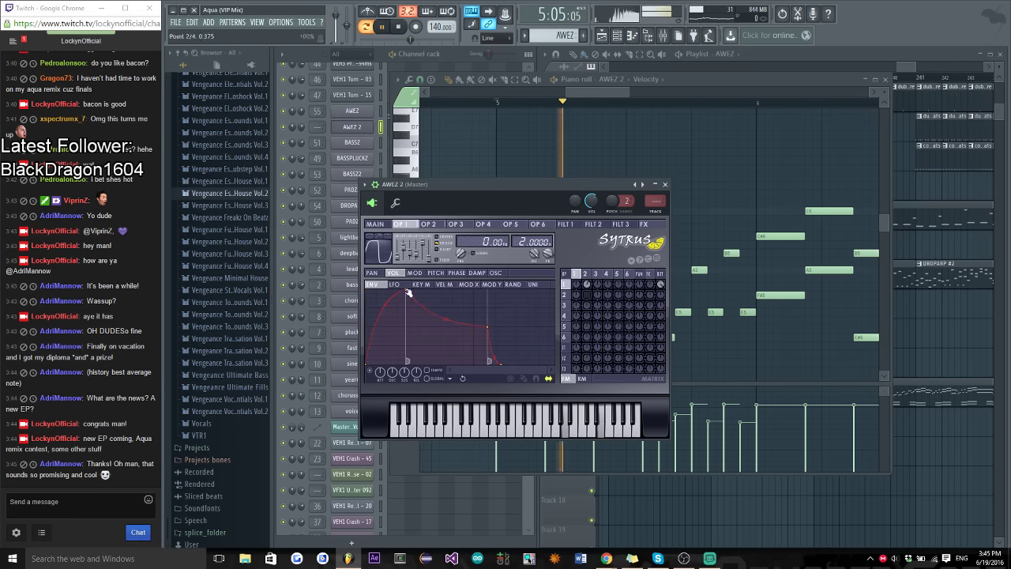
drag(446, 328, 472, 346)
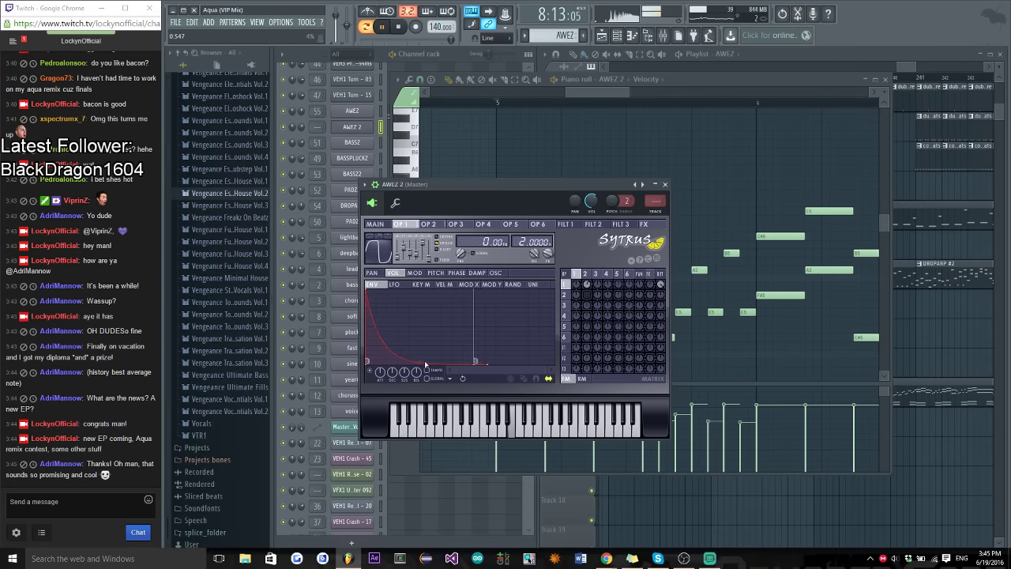
drag(417, 359, 420, 361)
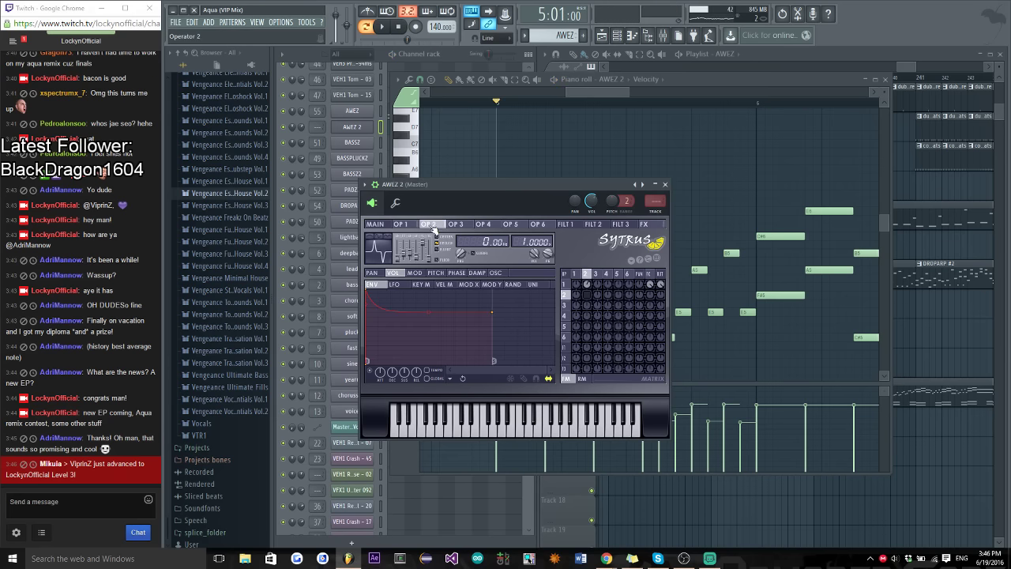
Set OP 2's frequency ratio to 2.0000, return its waveform to a sine, and make its volume envelope decay gradually to zero
scroll(531, 241, down, 1)
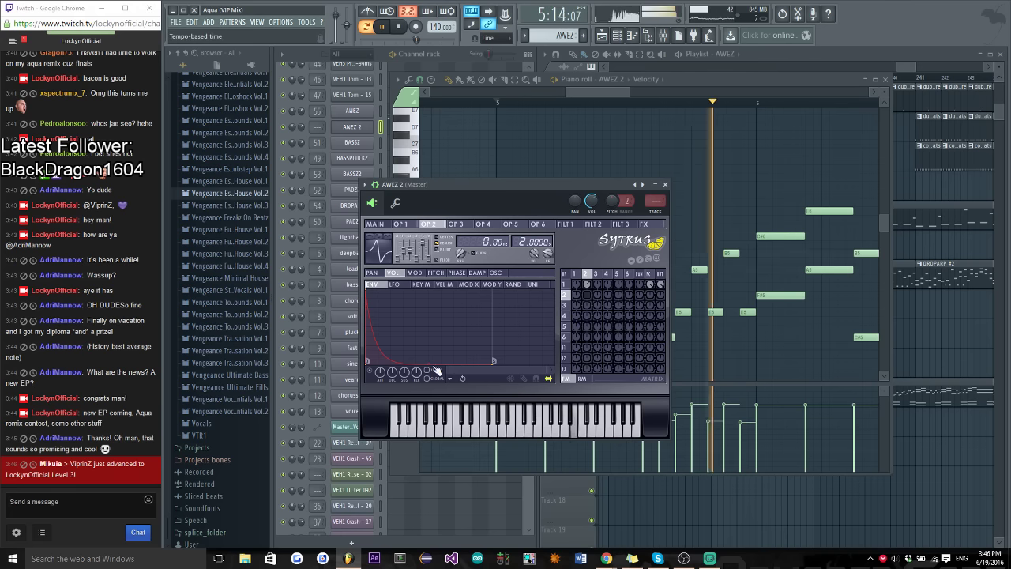
drag(430, 359, 428, 336)
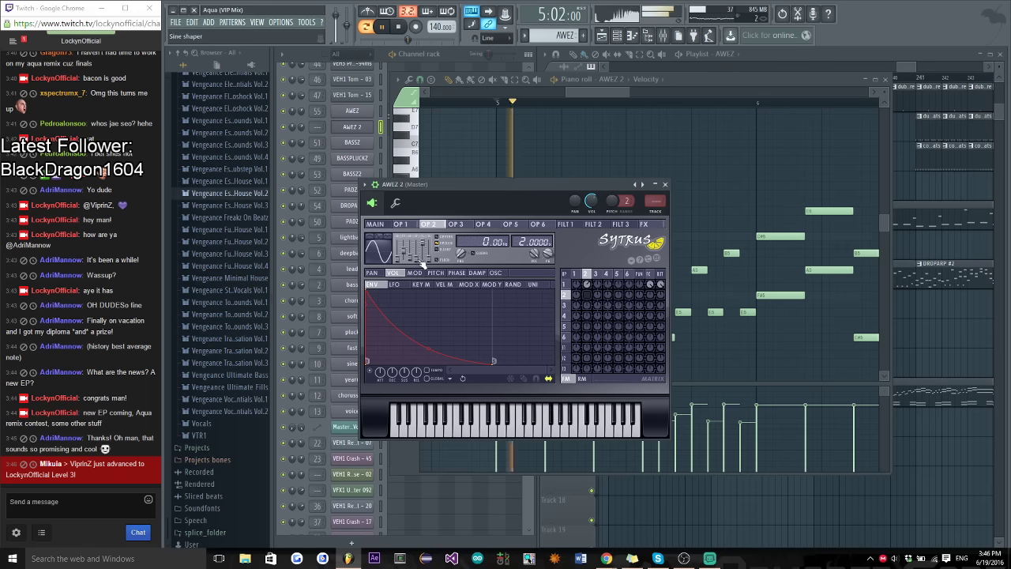
Shape OP 1's pitch envelope as a very short initial drop to a flat 50% sustain, and delete its final release point
click(400, 225)
click(436, 272)
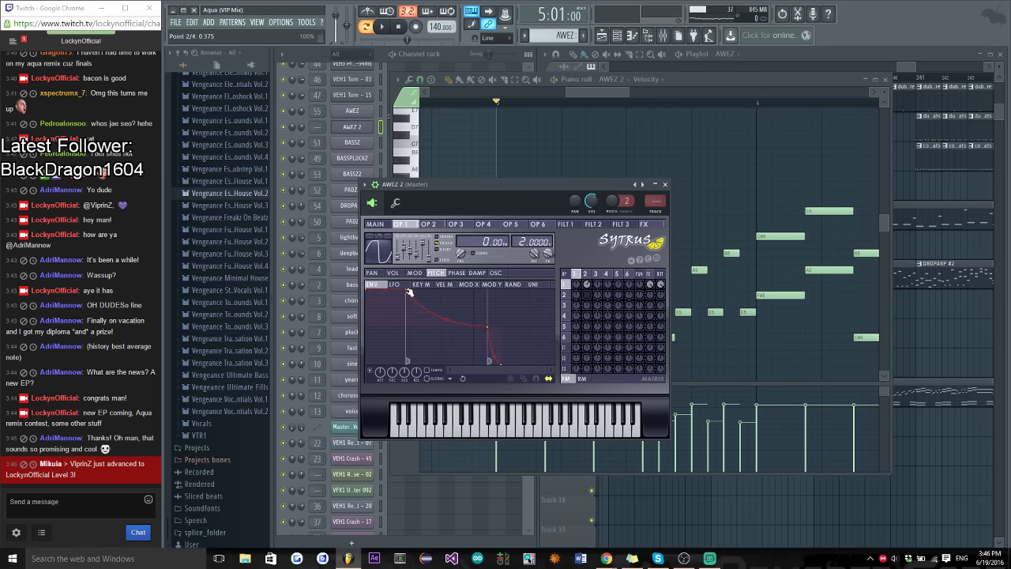
drag(385, 326, 379, 330)
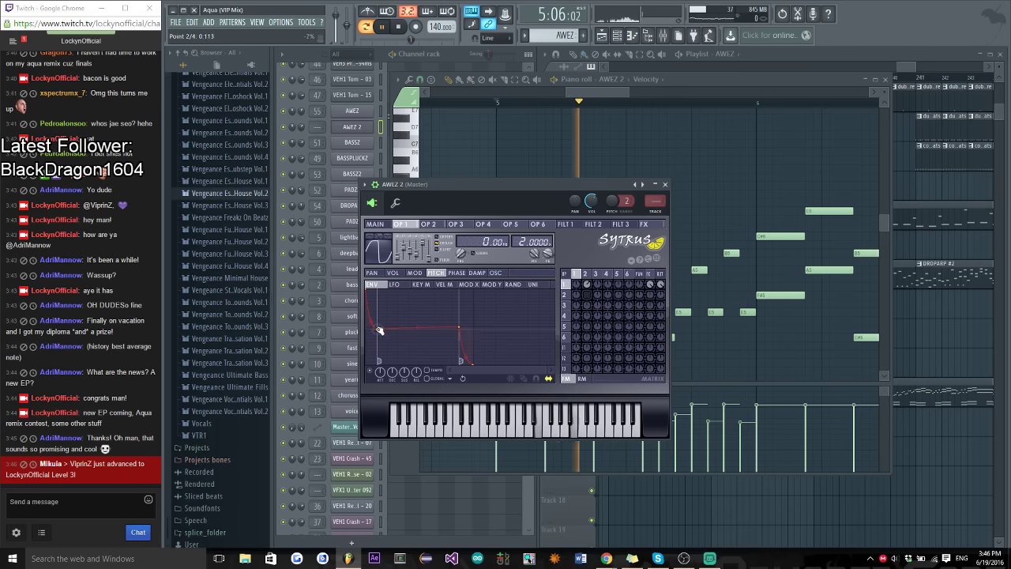
right_click(462, 327)
click(549, 425)
right_click(379, 332)
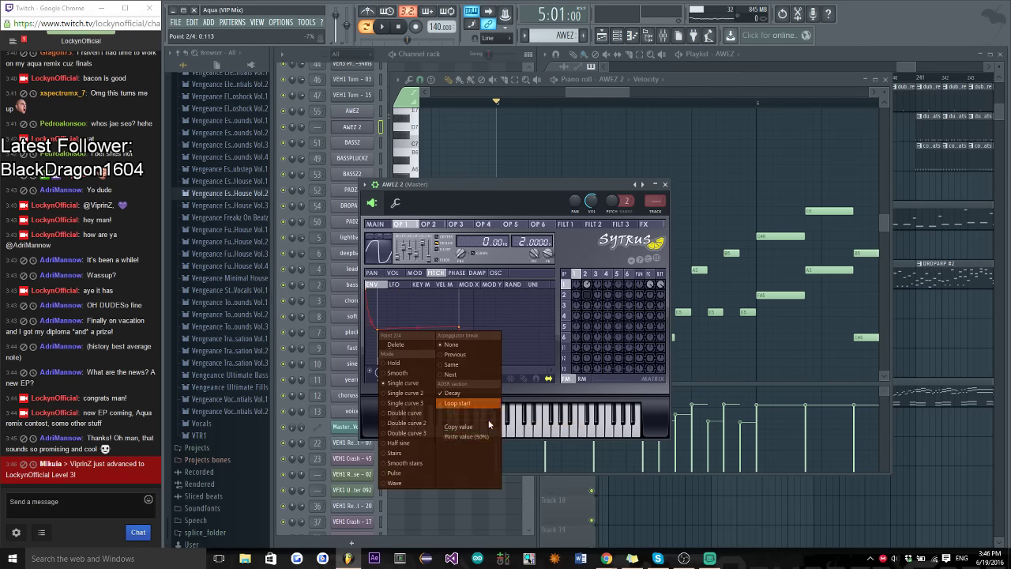
click(468, 436)
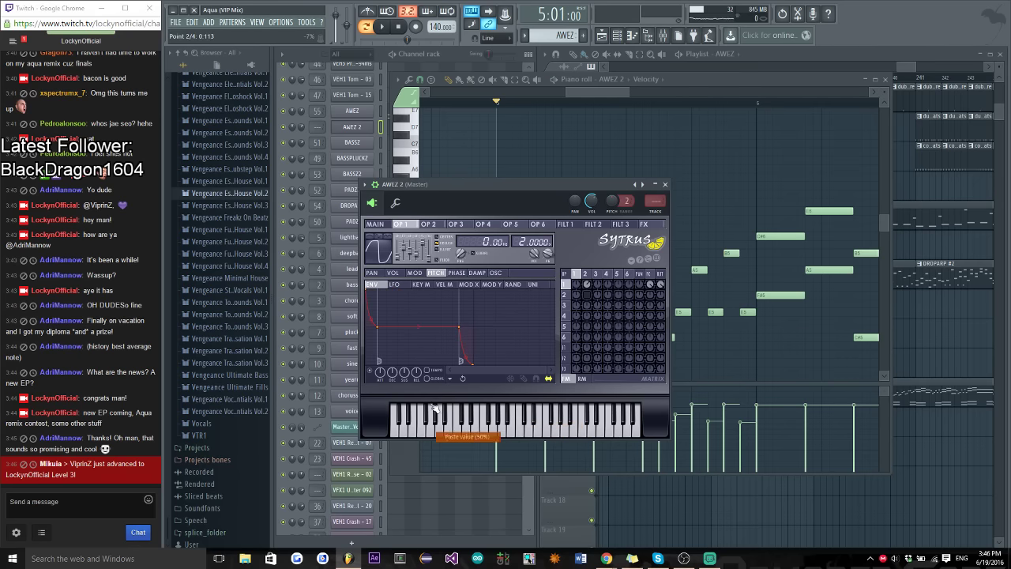
right_click(472, 362)
click(499, 366)
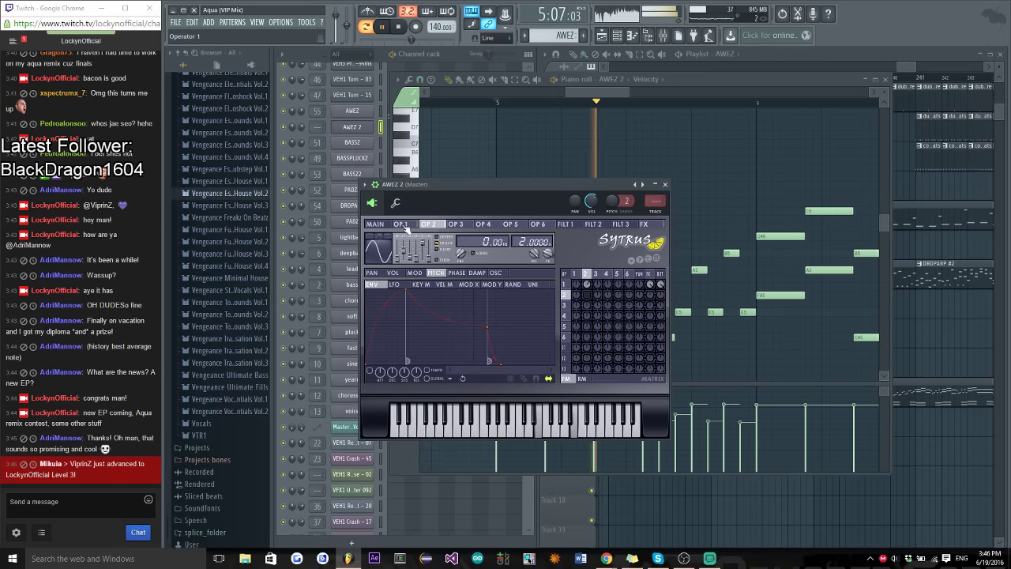
Close the AWEZ 2 settings and piano roll, play the song from bar 229, and save the project
click(664, 184)
click(885, 80)
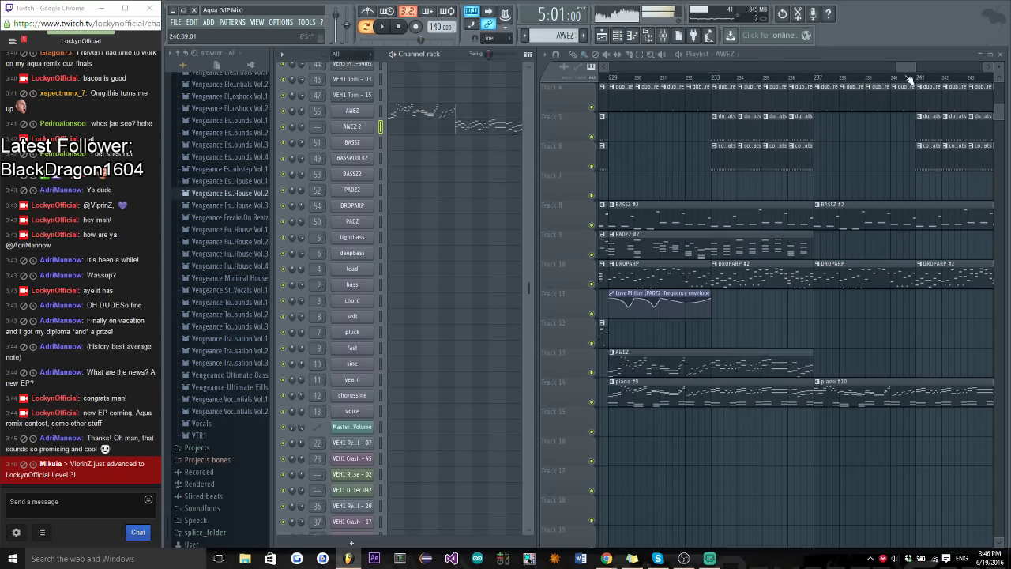
click(763, 77)
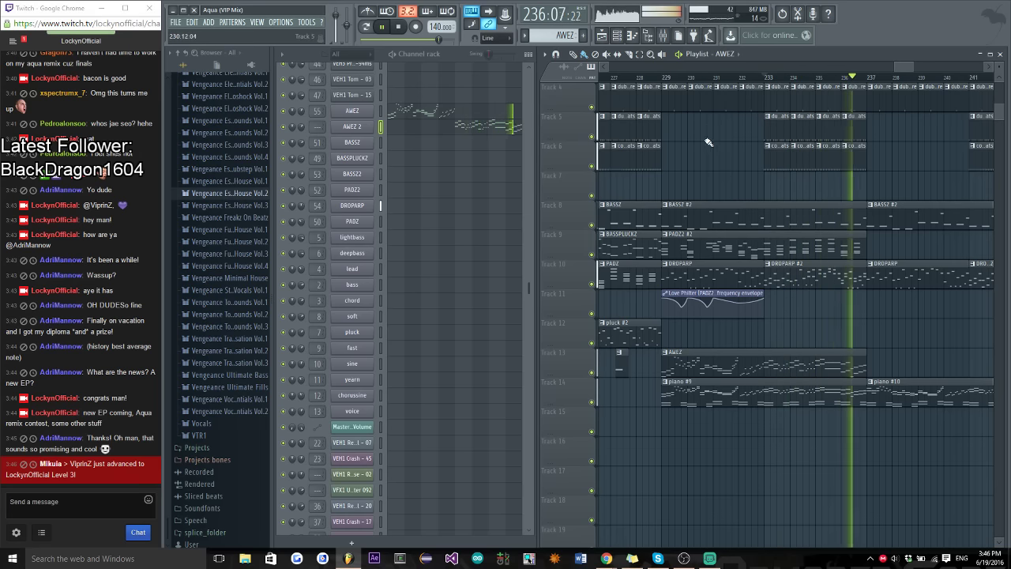
click(663, 77)
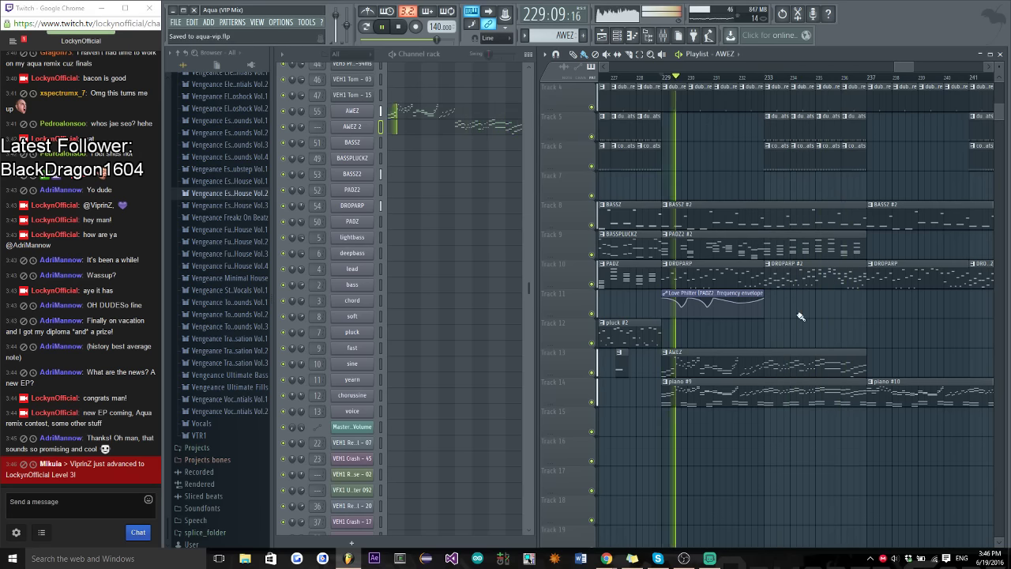
Send "thanks mate :D" in the Twitch chat
click(79, 502)
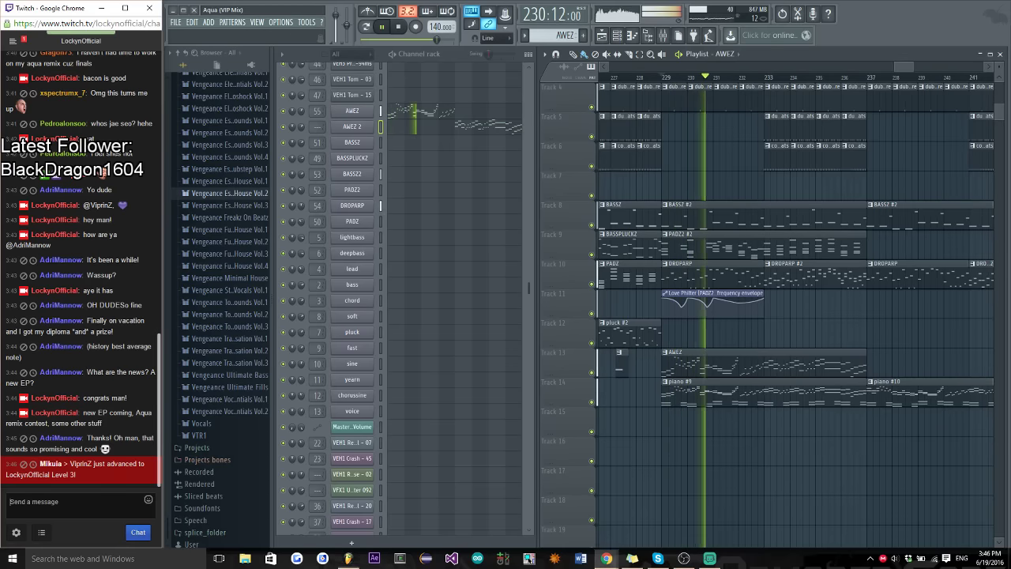
text(thanks mate :D)
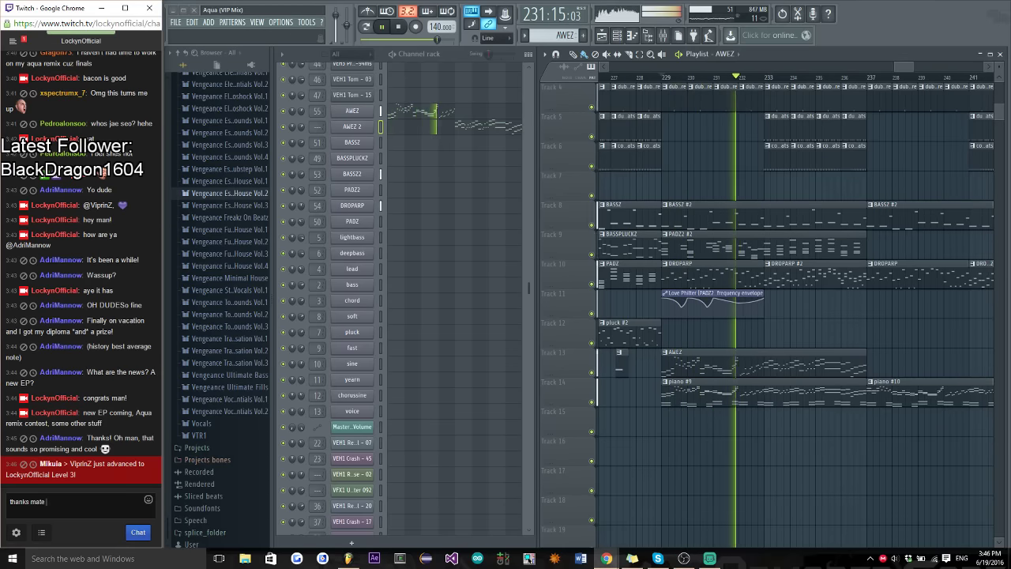
key(Return)
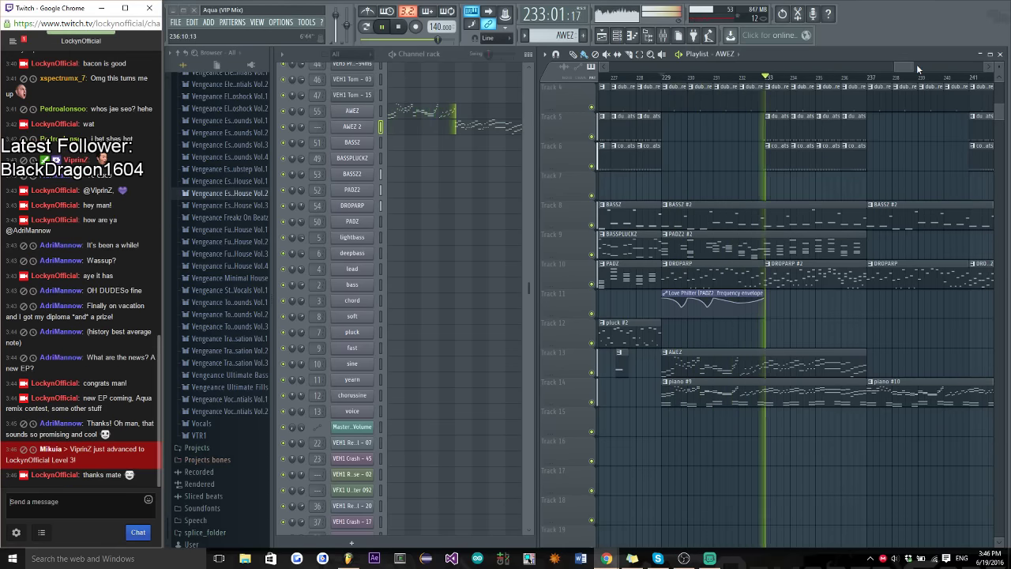
Review the playing arrangement between bars 229 and 245, including the upper tracks, and save the project
drag(902, 62, 912, 73)
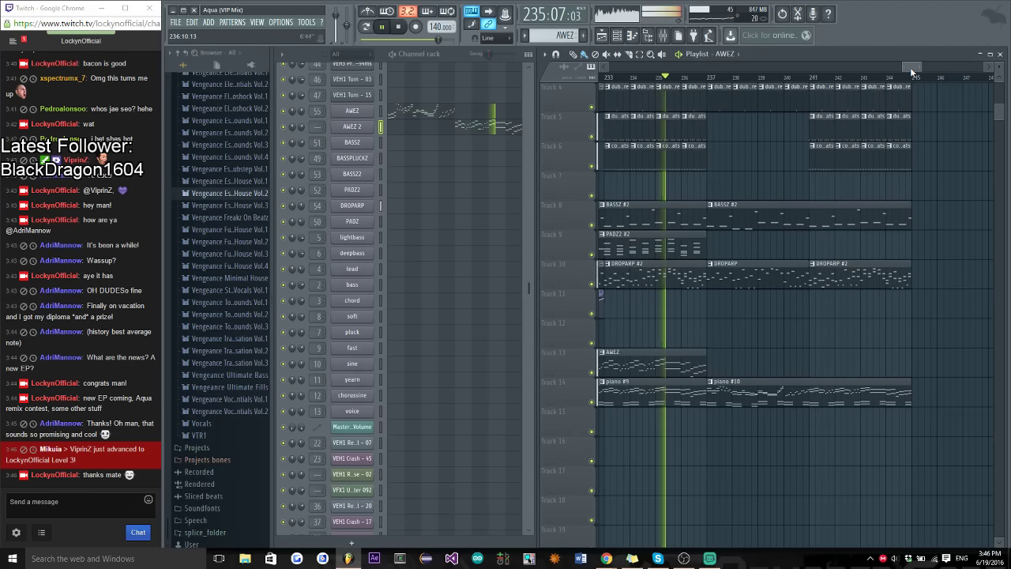
scroll(766, 368, up, 1)
scroll(766, 368, up, 3)
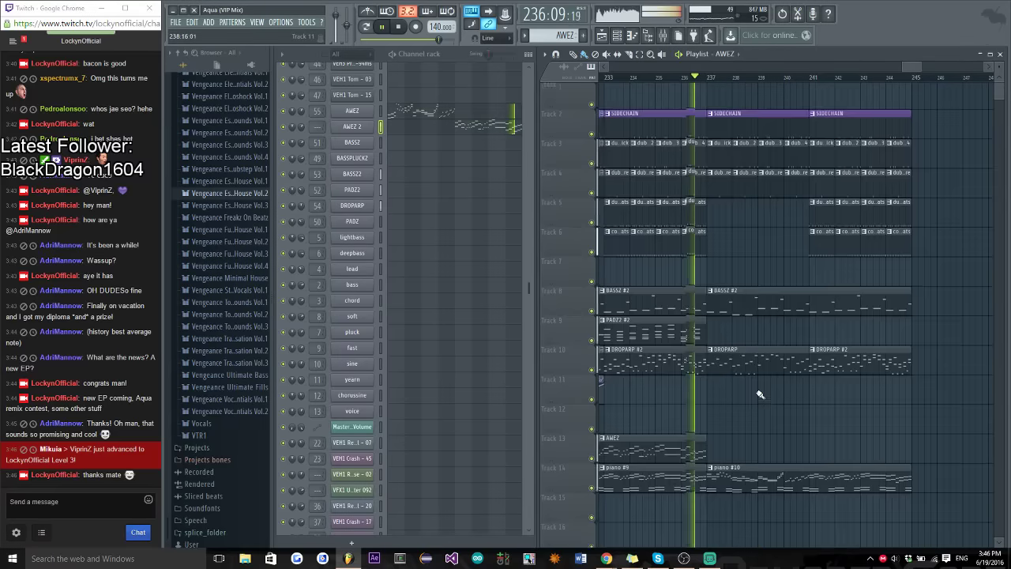
key(ctrl+s)
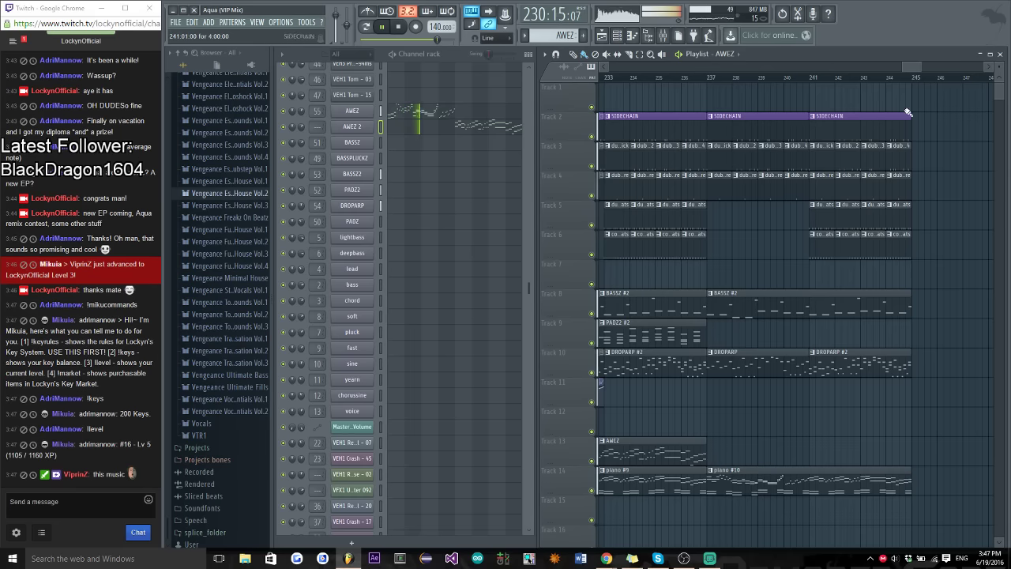
mouse_move(910, 72)
mouse_down()
mouse_move(893, 69)
mouse_move(905, 71)
mouse_up()
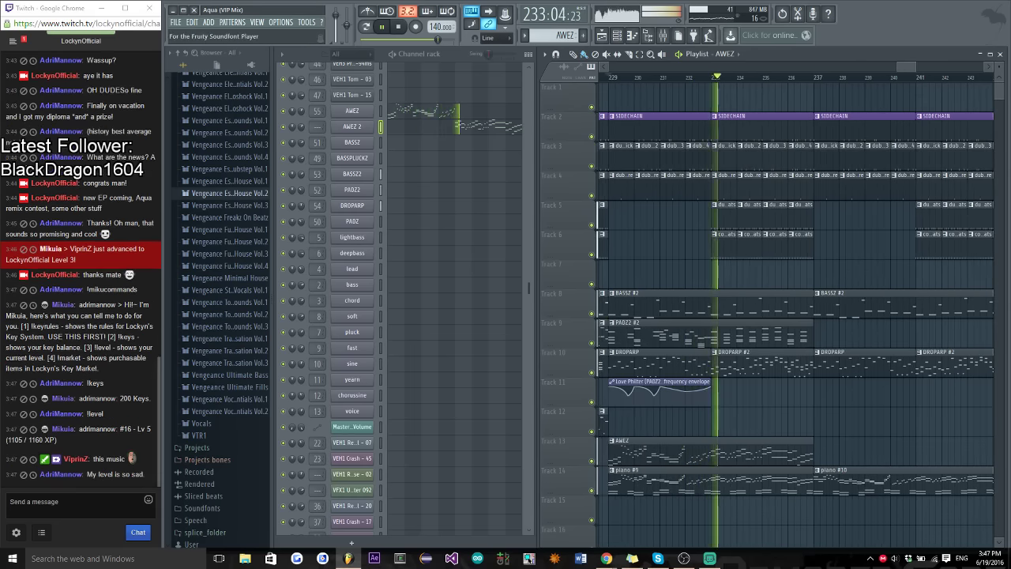
Send a "<3" reply in the Twitch chat, mentioning the viewer who commented on the music
text(@vi)
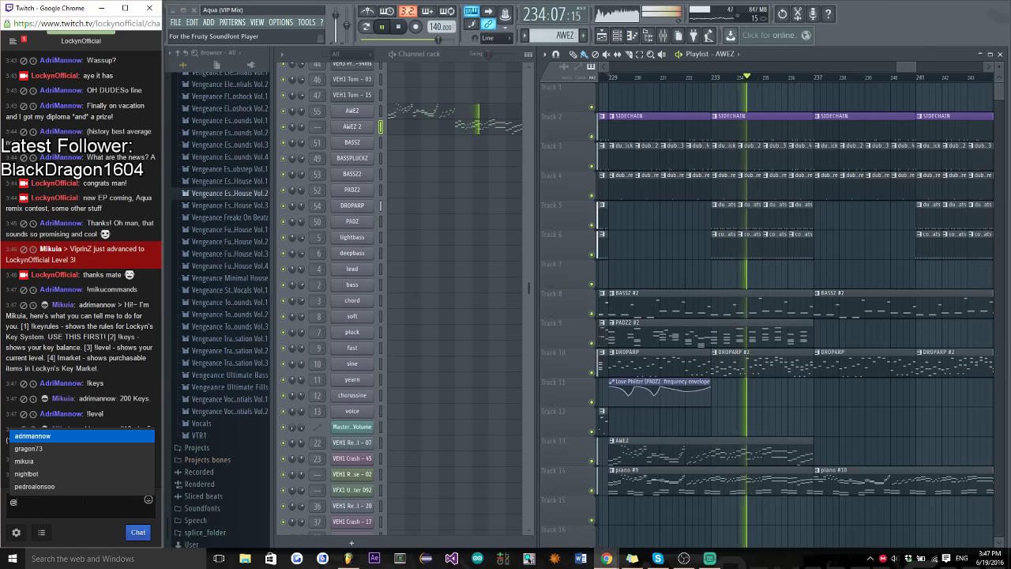
key(BackSpace)
key(BackSpace)
key(BackSpace)
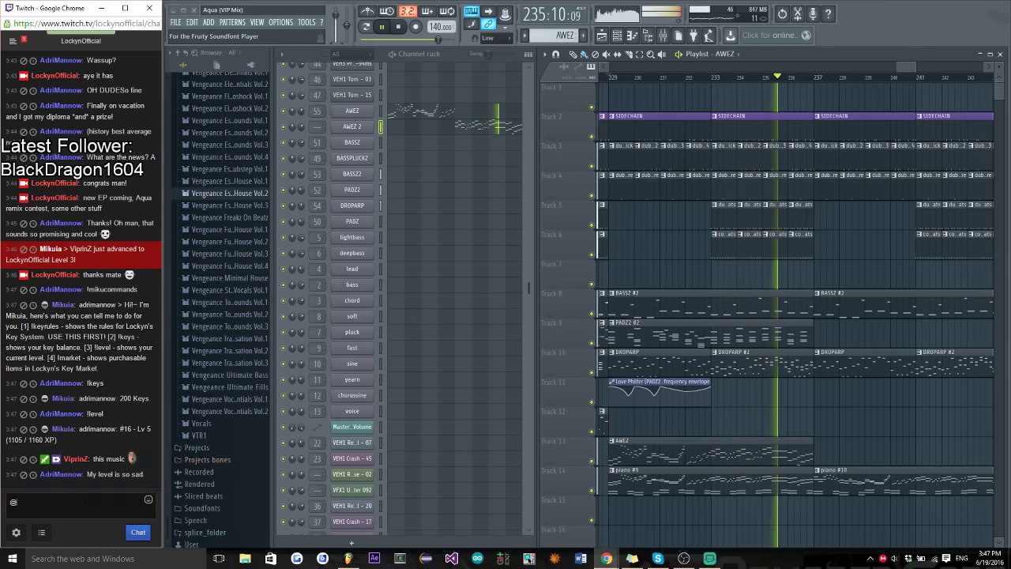
text(@vip)
key(Tab)
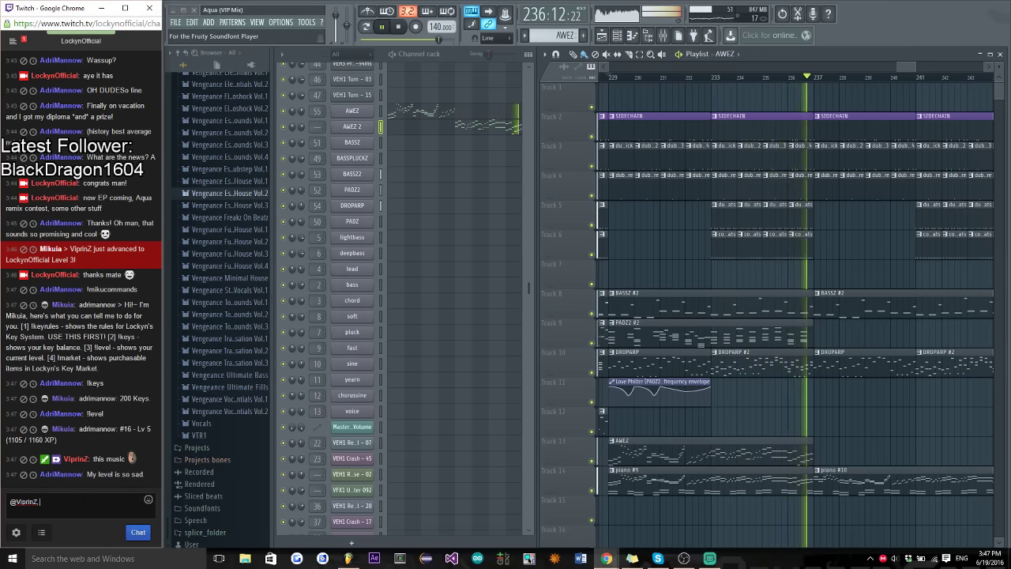
text(,)
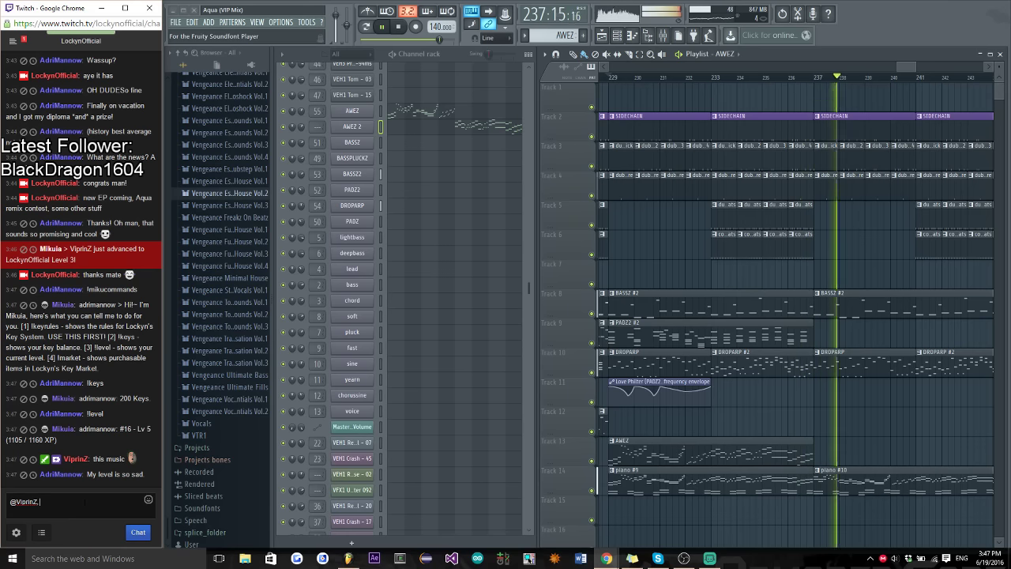
text( <3)
key(Return)
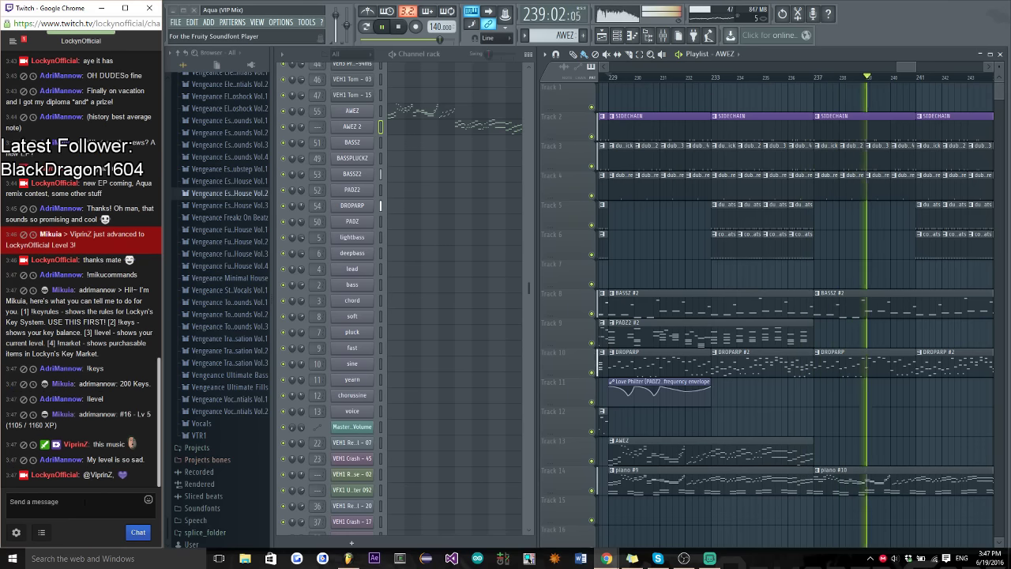
Reply "nah it's pretty high" in the Twitch chat to the viewer's comment about their level
text(nah it's )
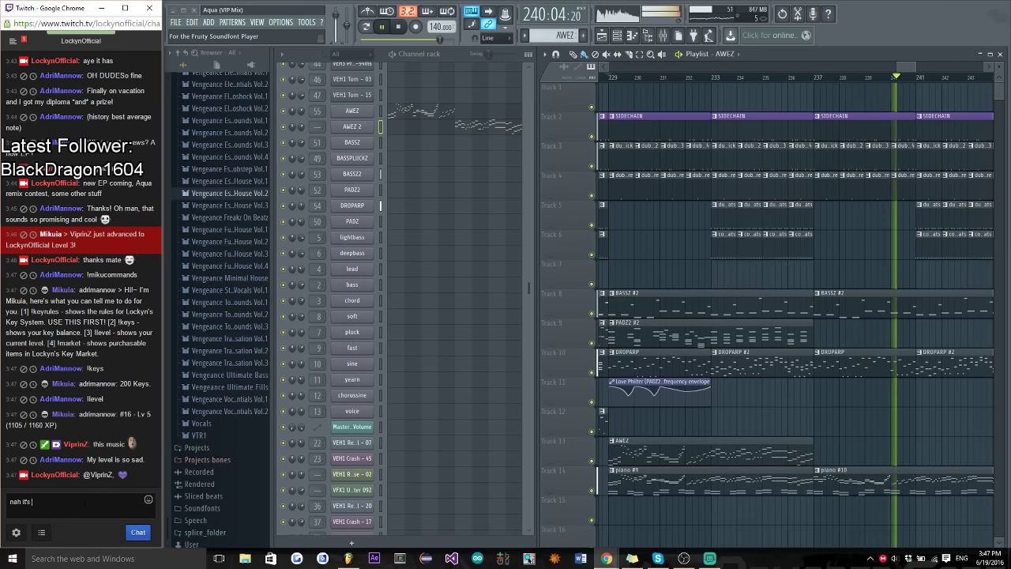
text(pretty high)
key(Return)
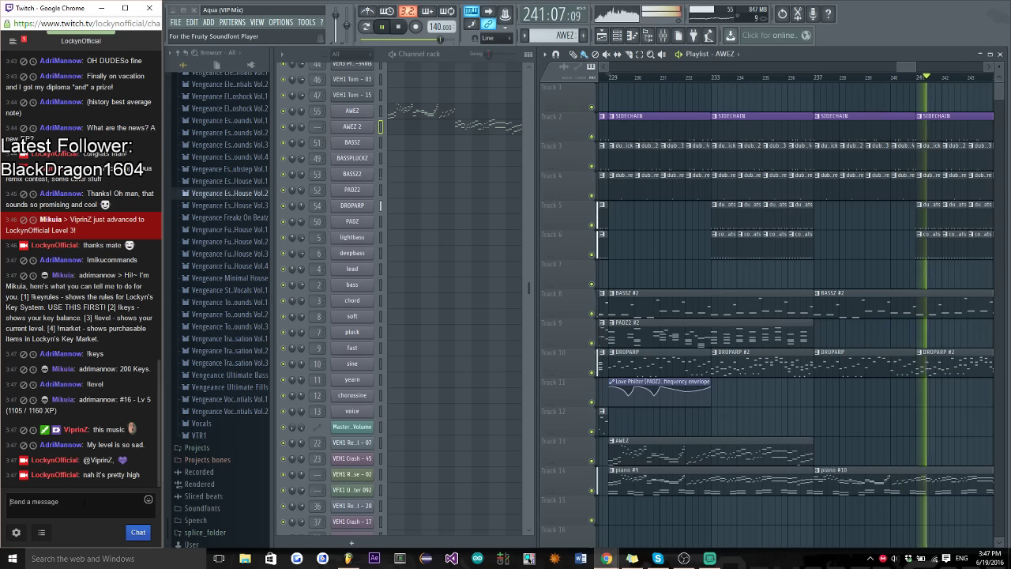
Stop playback and send two chat messages saying that only one other named viewer is "like" "insanely high"
click(903, 66)
key(space)
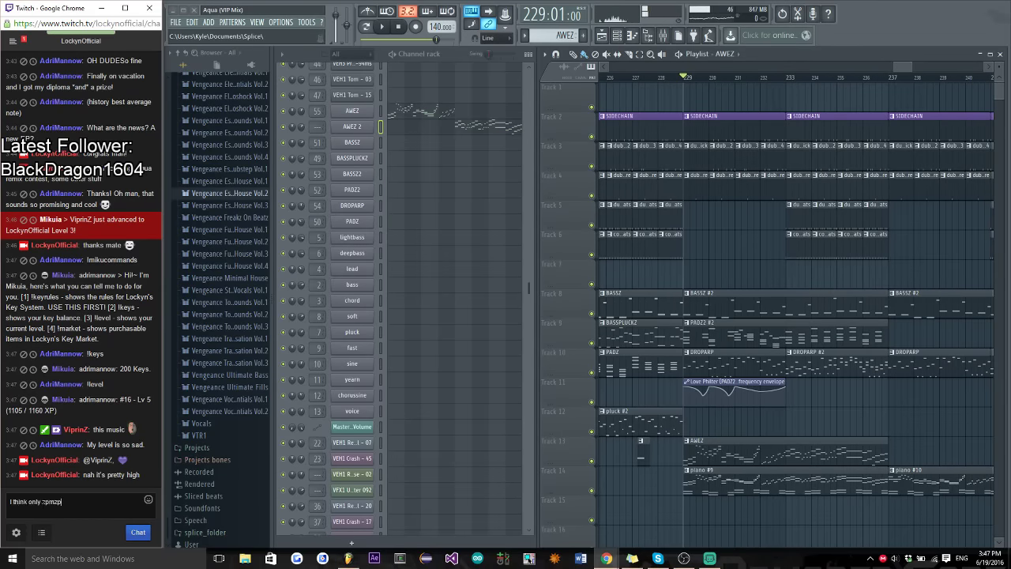
key(Return)
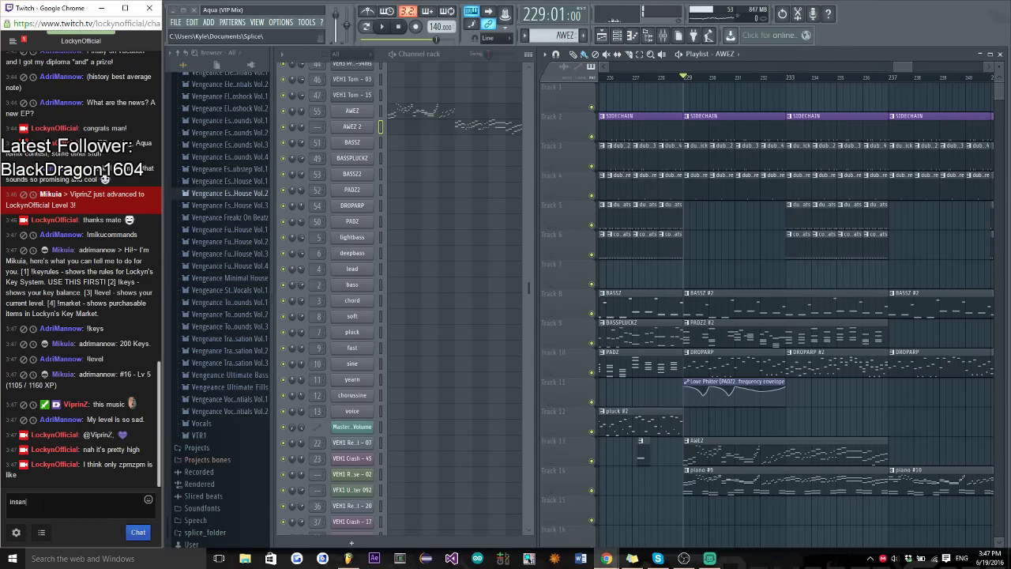
key(Return)
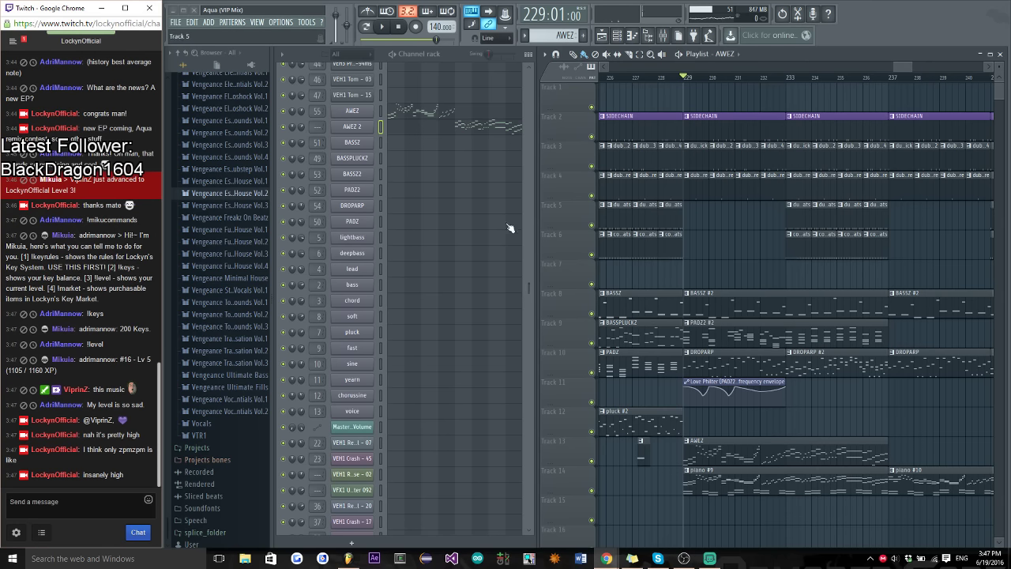
Listen to the arrangement again from bar 229, and stop playback
click(905, 68)
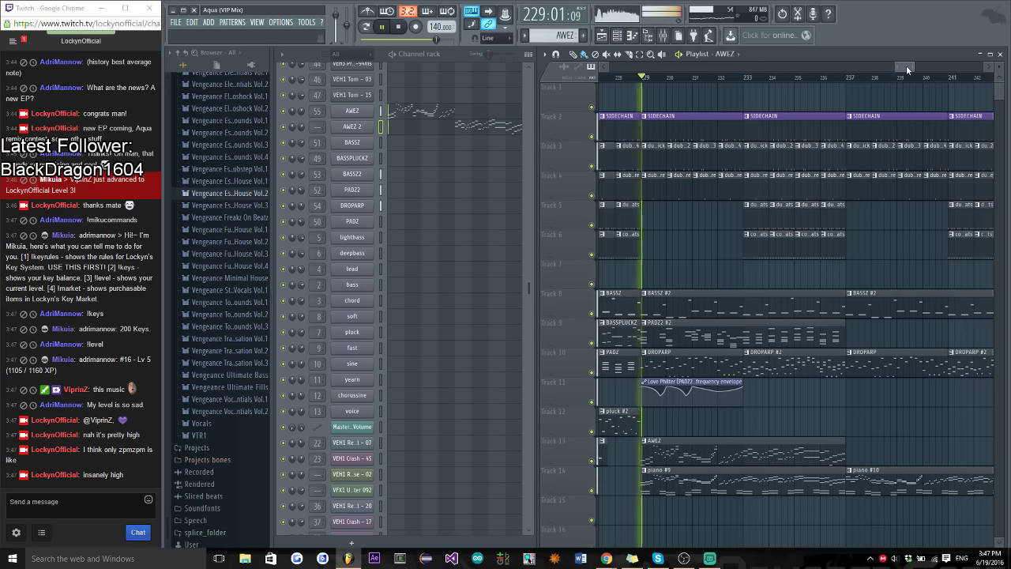
key(space)
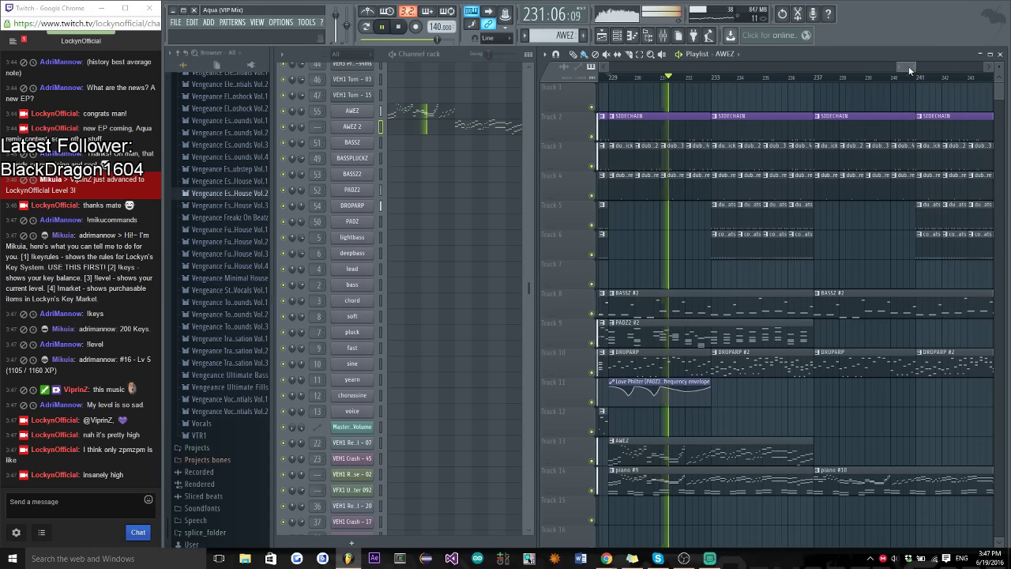
key(space)
Solo Track 13, unmute the piano on Track 14 alongside it, and open the AWEZ 2 Sytrus settings during playback
right_click(593, 466)
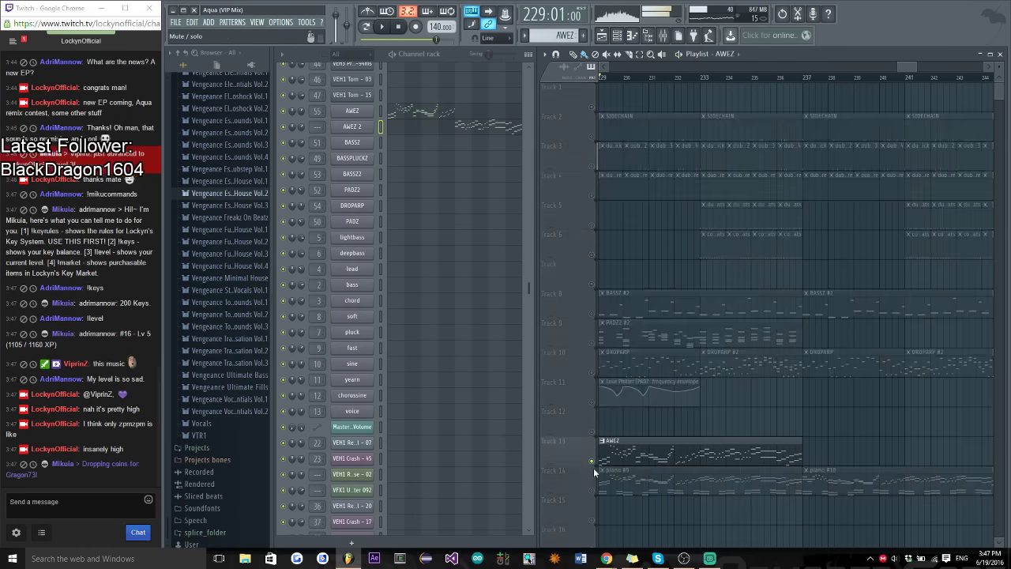
click(596, 491)
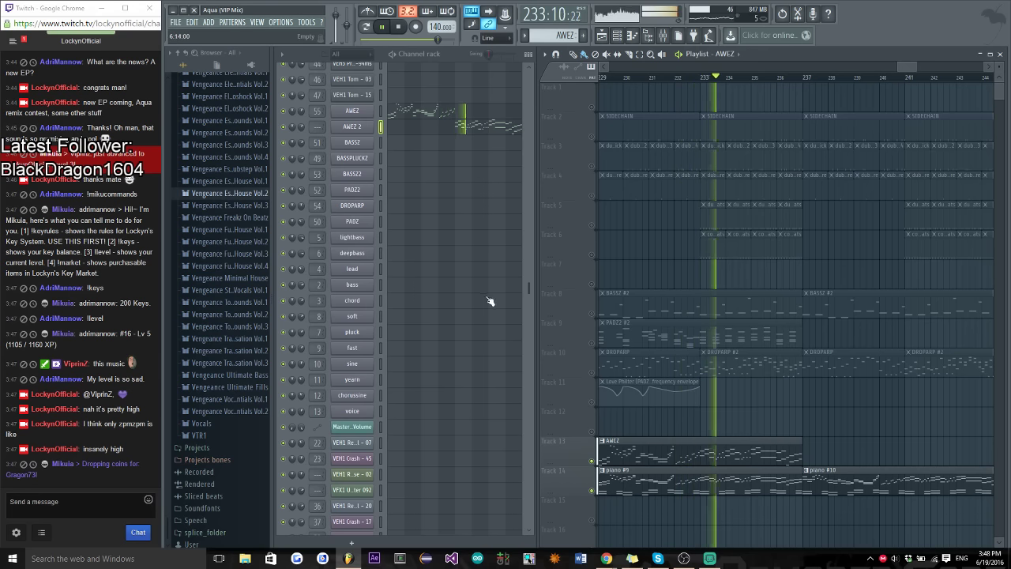
click(361, 128)
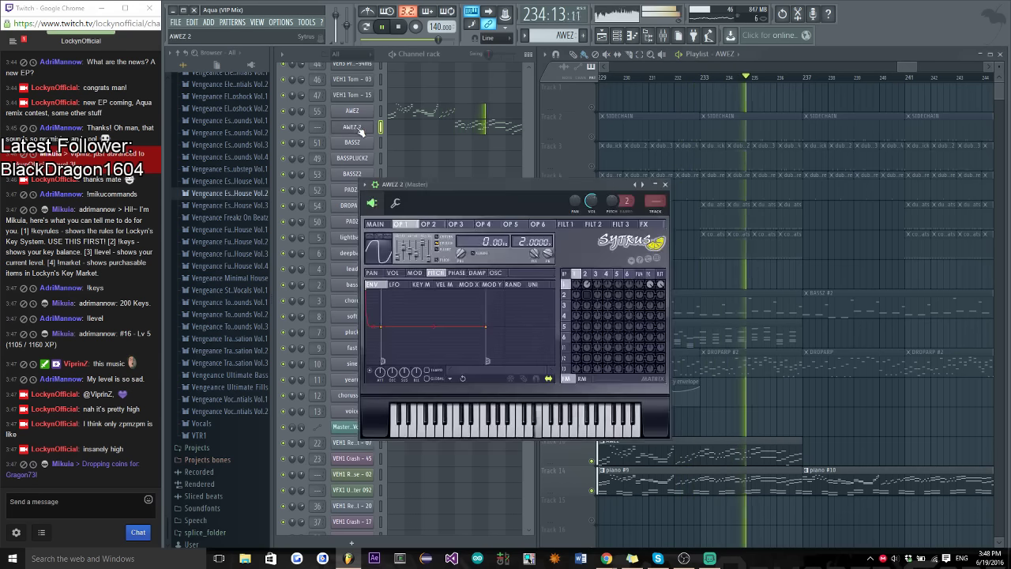
Close the AWEZ 2 synth window, stop playback and take Track 13 out of solo so all playlist tracks are audible
click(665, 185)
key(space)
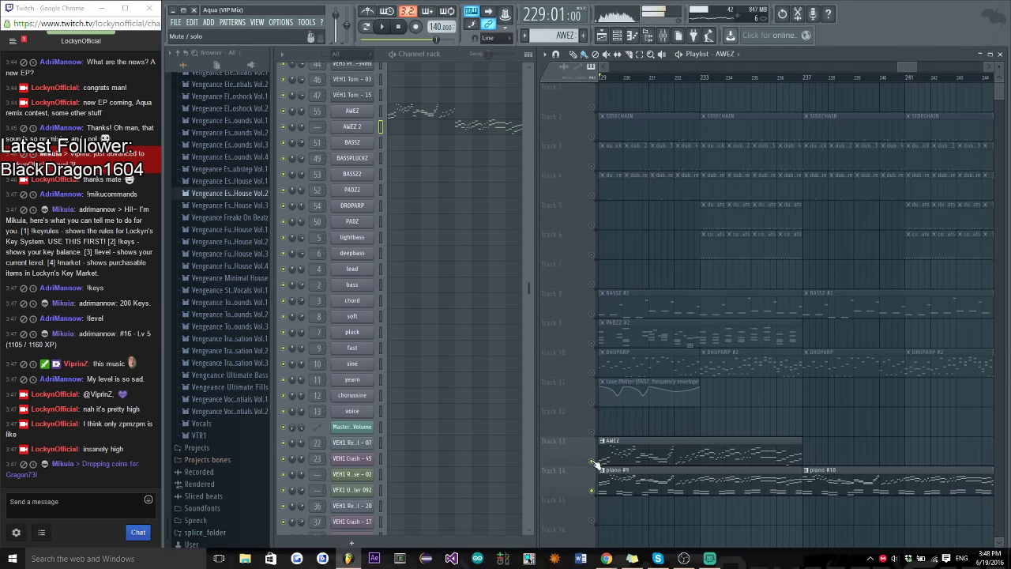
right_click(591, 460)
drag(908, 66, 905, 68)
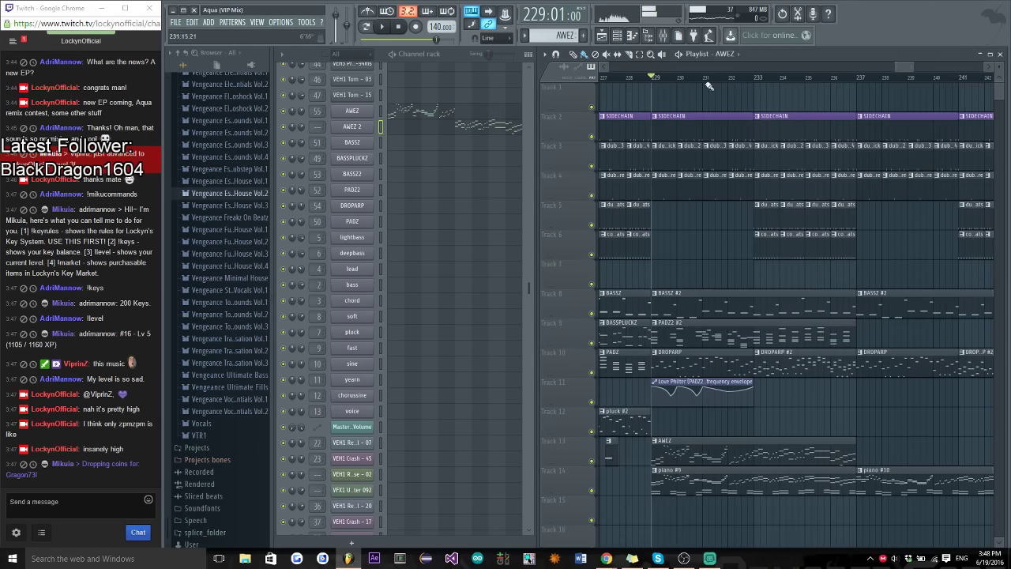
Route the AWEZ 2 channel to the free mixer track Insert 56
click(663, 35)
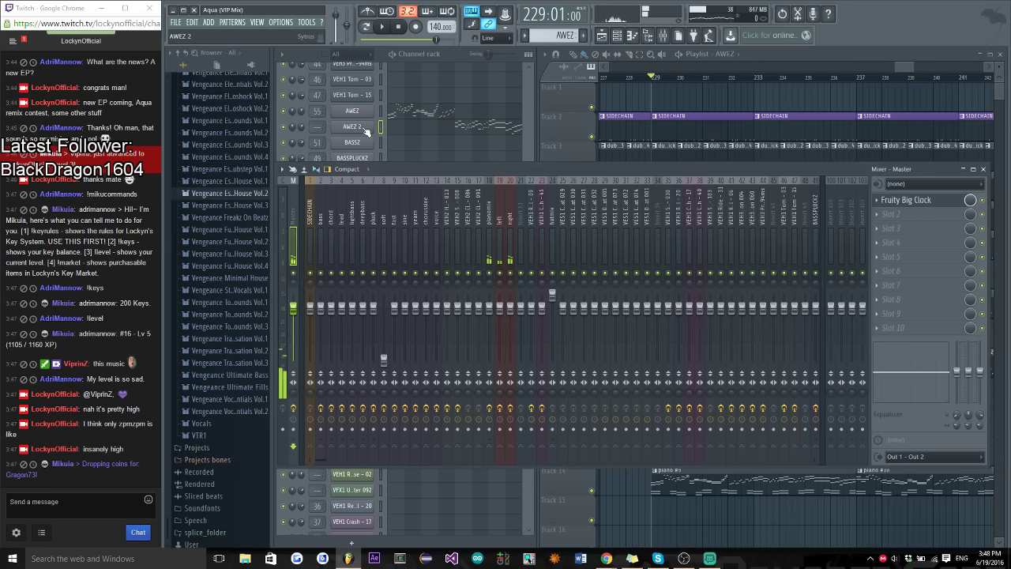
click(363, 129)
click(665, 184)
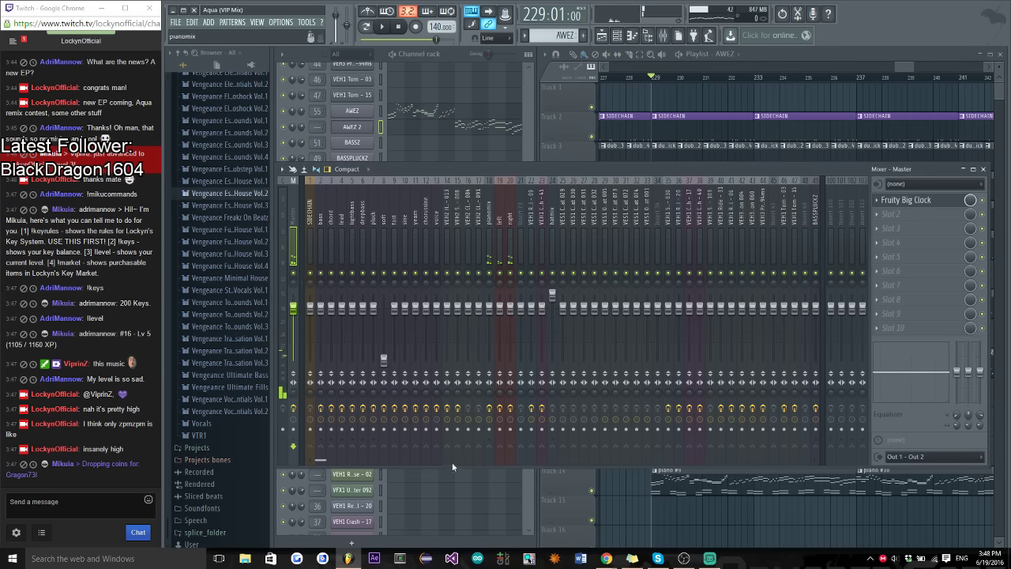
scroll(559, 462, right, 6)
right_click(626, 225)
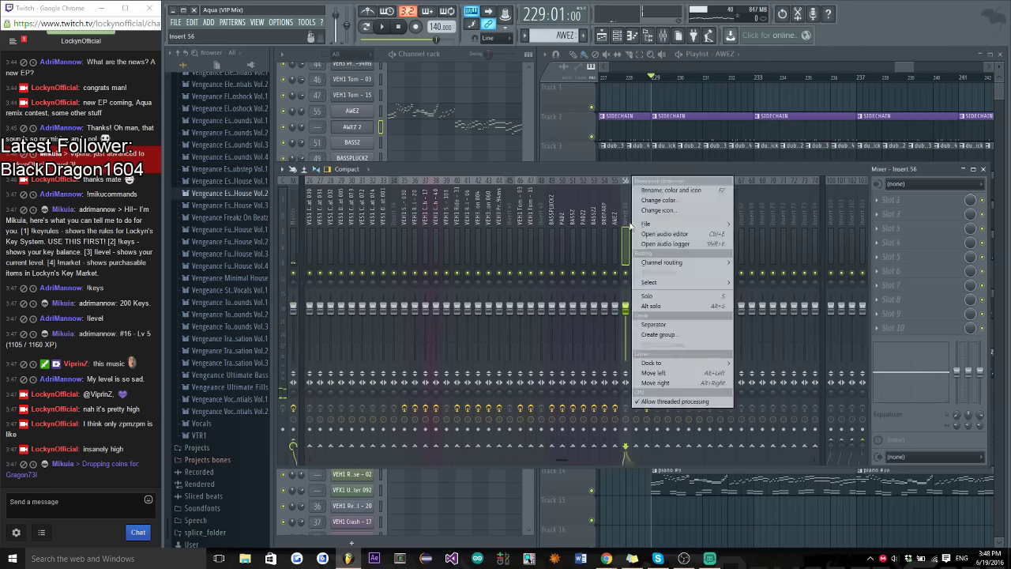
click(773, 263)
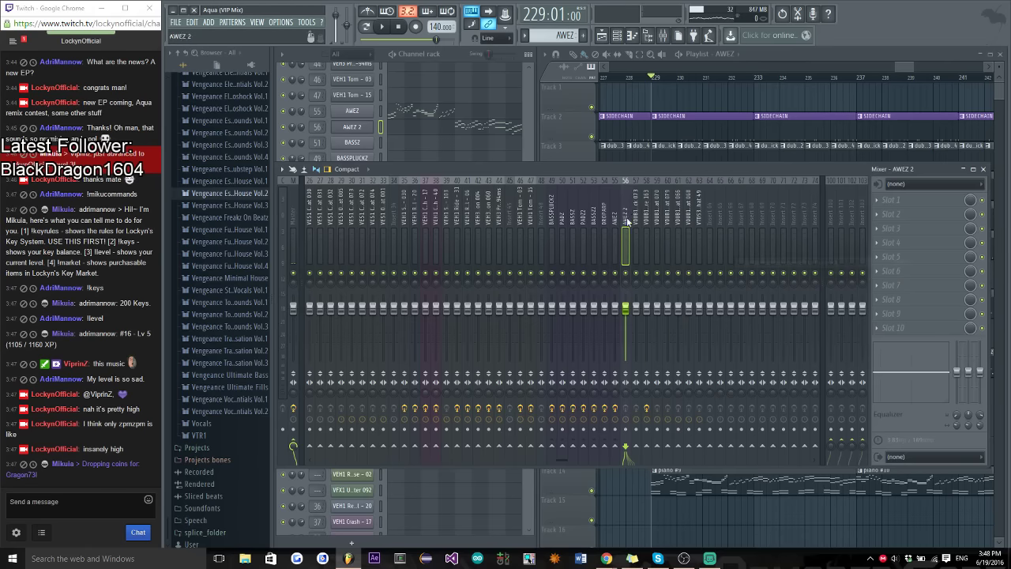
Listen to the arrangement briefly, and play the AWEZ 2 notes in their pattern from bar 5
key(space)
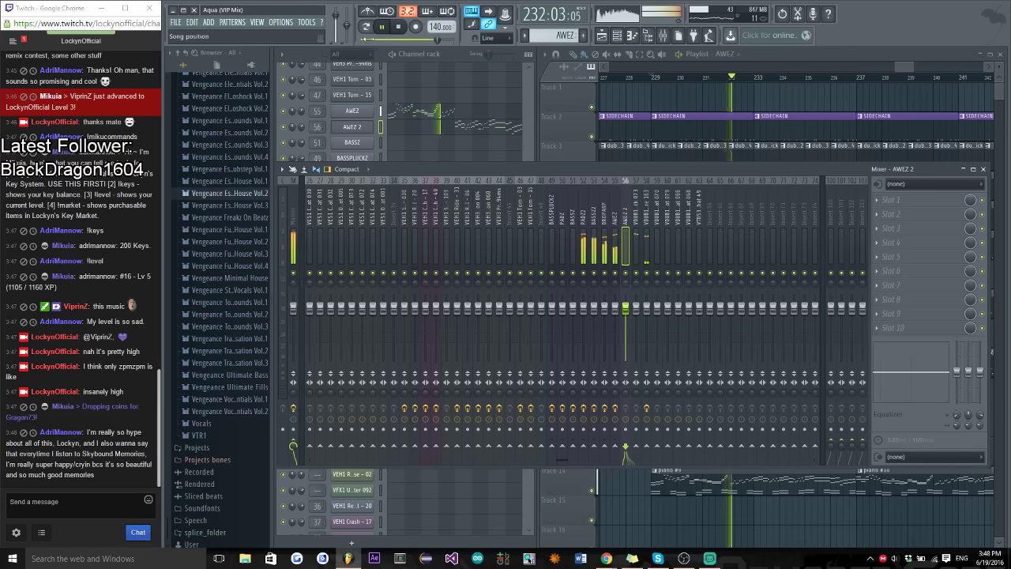
key(space)
click(457, 126)
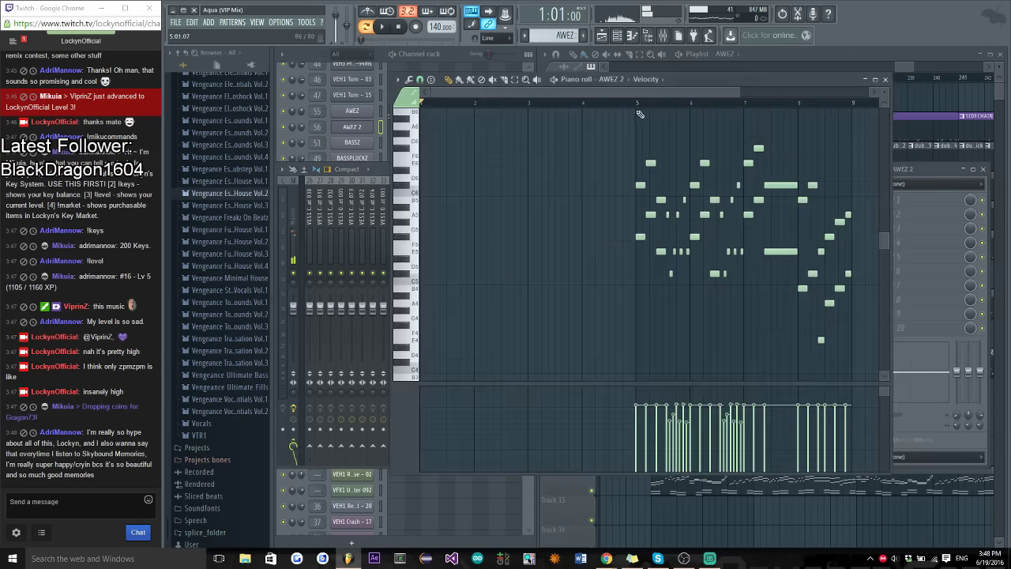
click(638, 104)
key(space)
key(F7)
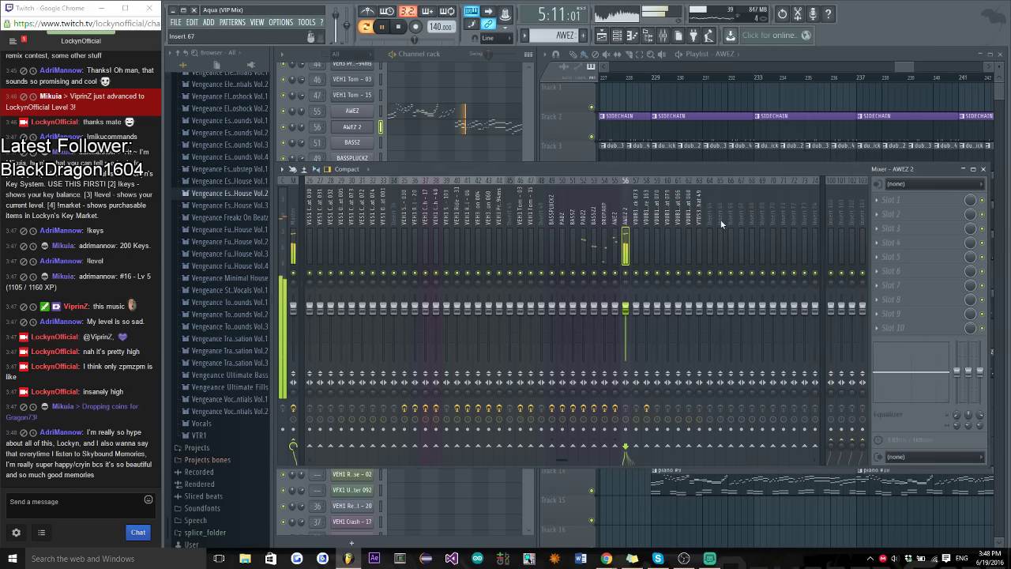
Add Fruity Chorus in effect slot 1 of the AWEZ 2 mixer track while the pattern plays
click(885, 199)
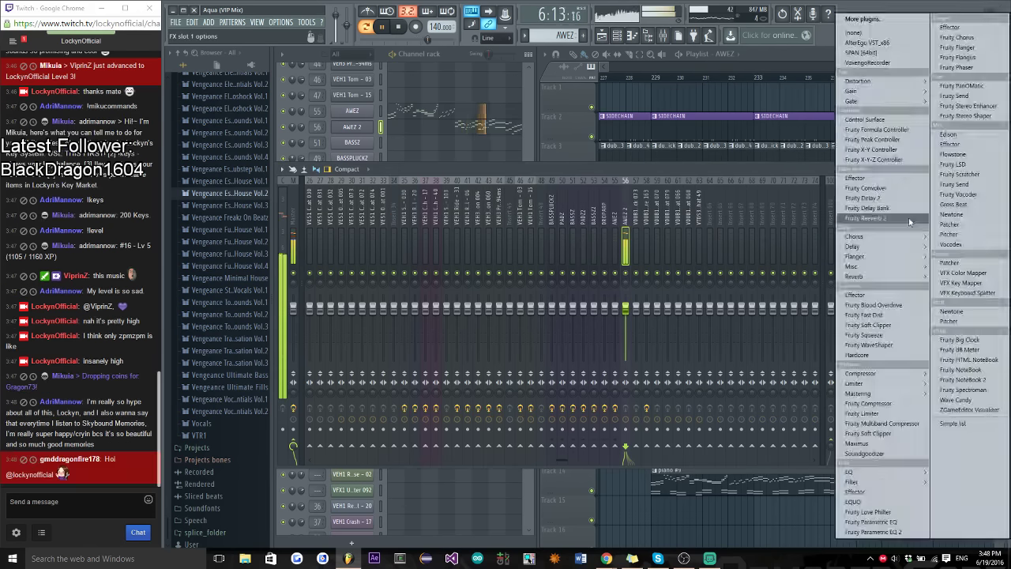
click(956, 237)
key(space)
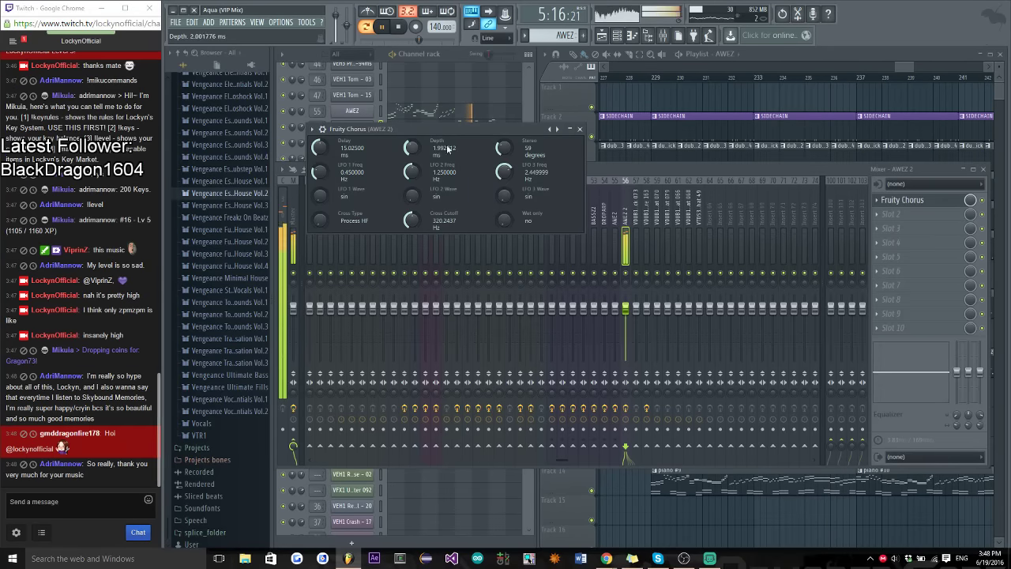
click(580, 130)
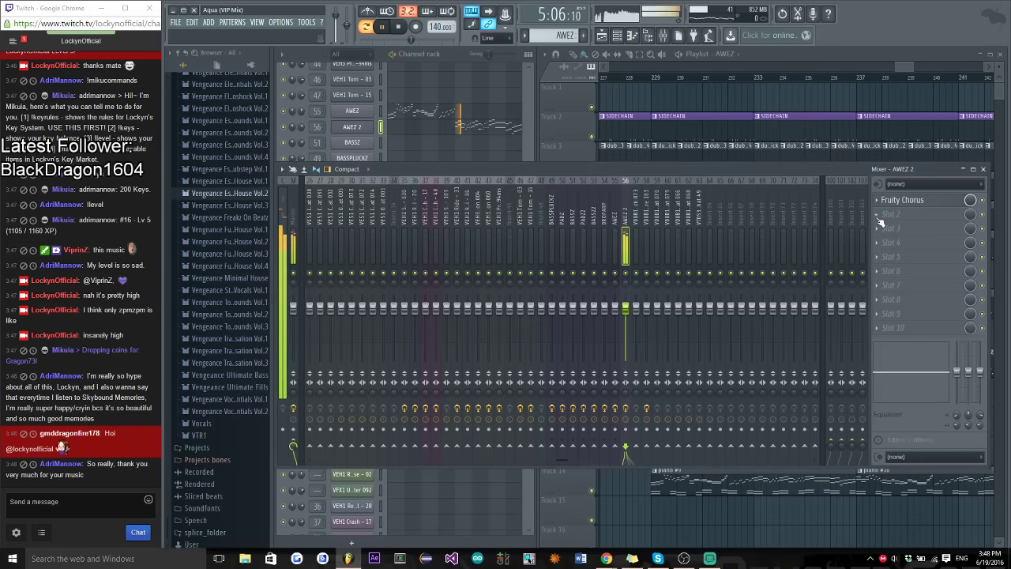
Add Fruity delay bank in slot 8 of the AWEZ 2 mixer track and set its feedback to ping-pong
key(space)
click(882, 300)
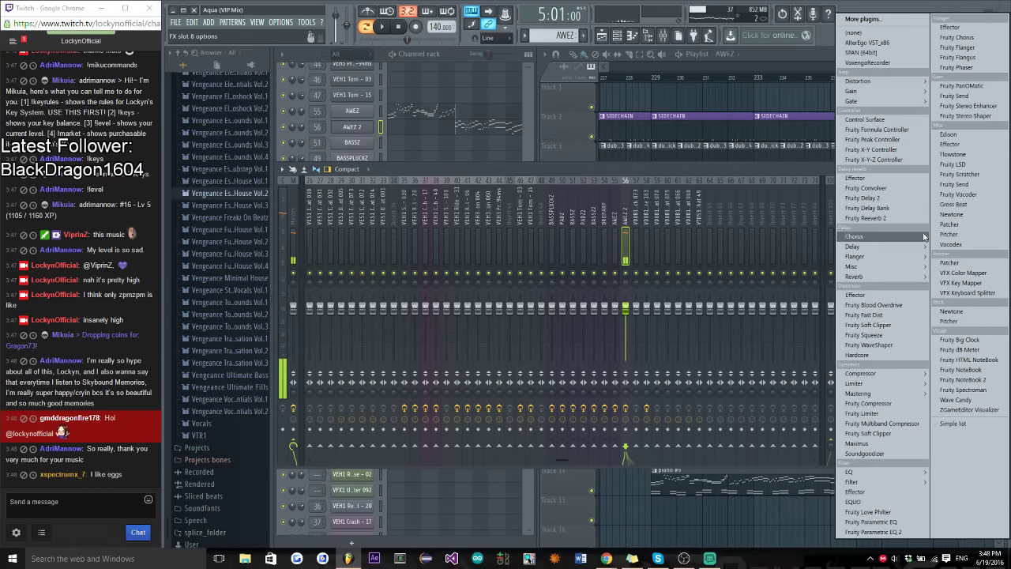
click(884, 209)
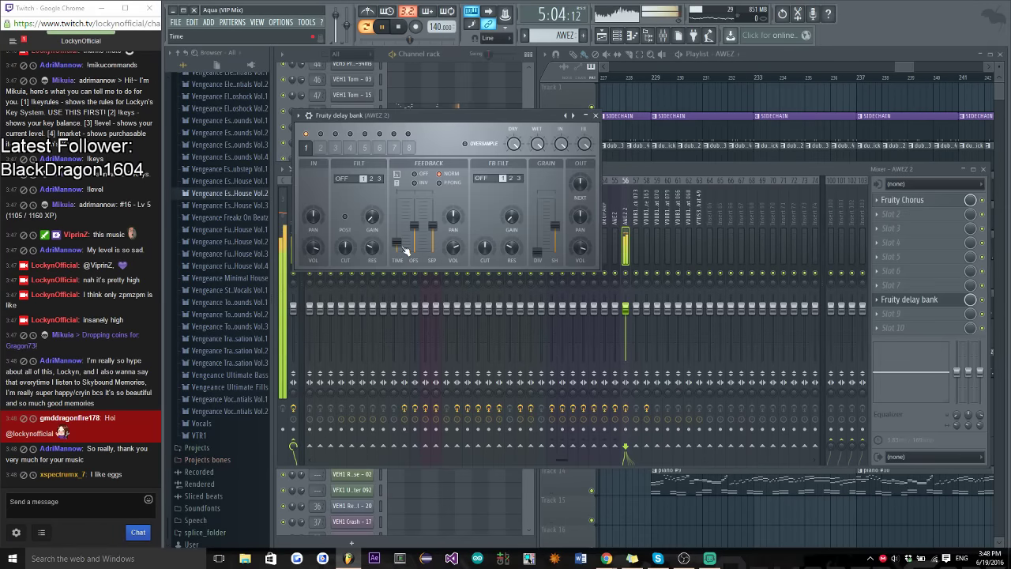
key(space)
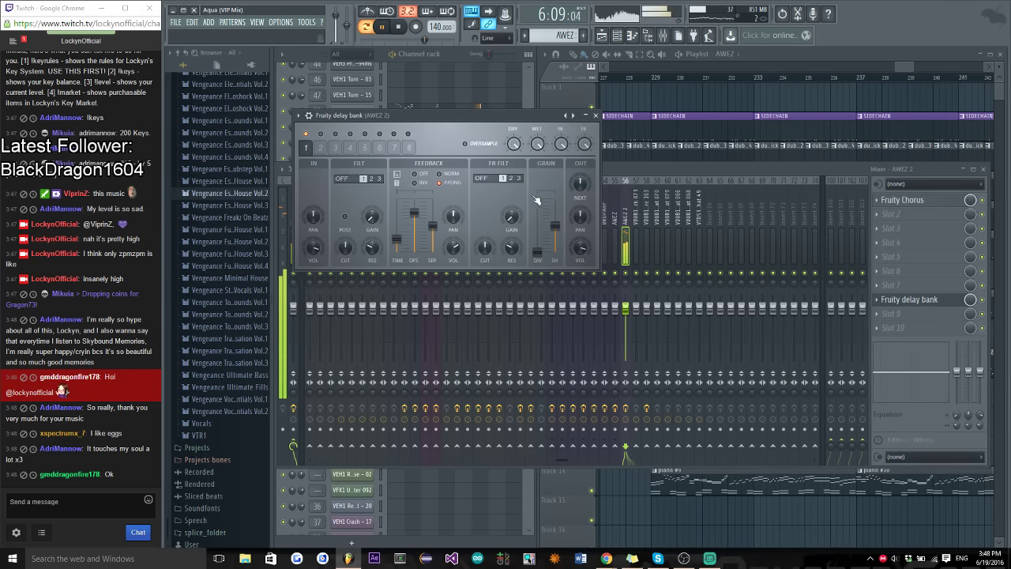
click(595, 116)
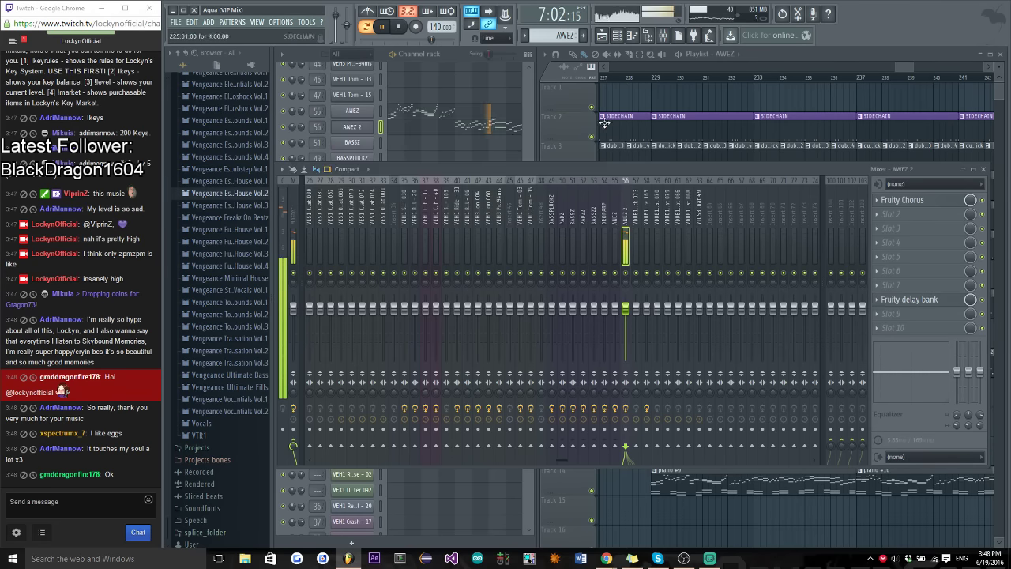
Add Fruity Reeverb 2 in slot 9 of the AWEZ 2 mixer track and enlarge its reverb room during playback
click(880, 315)
click(880, 217)
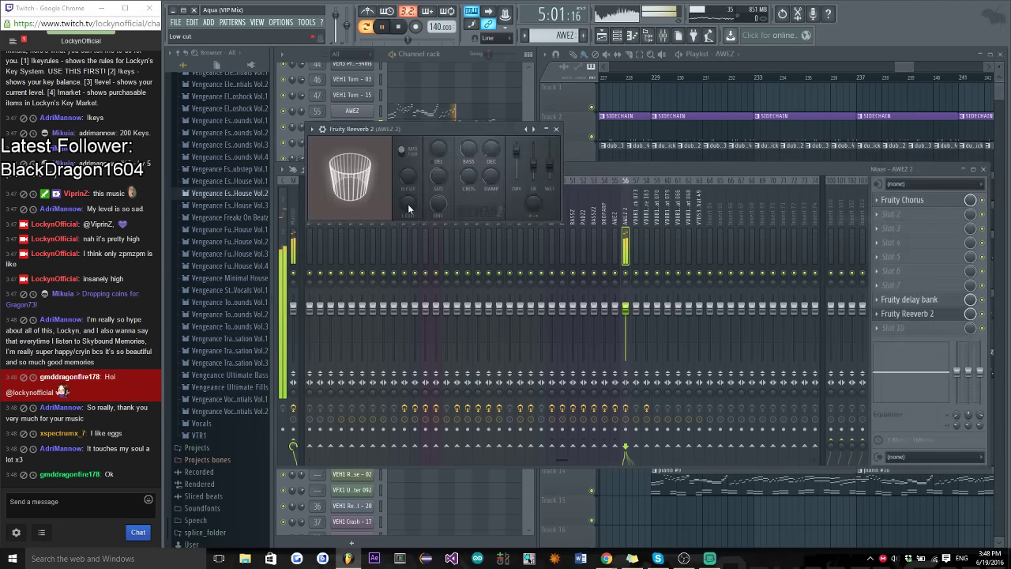
key(space)
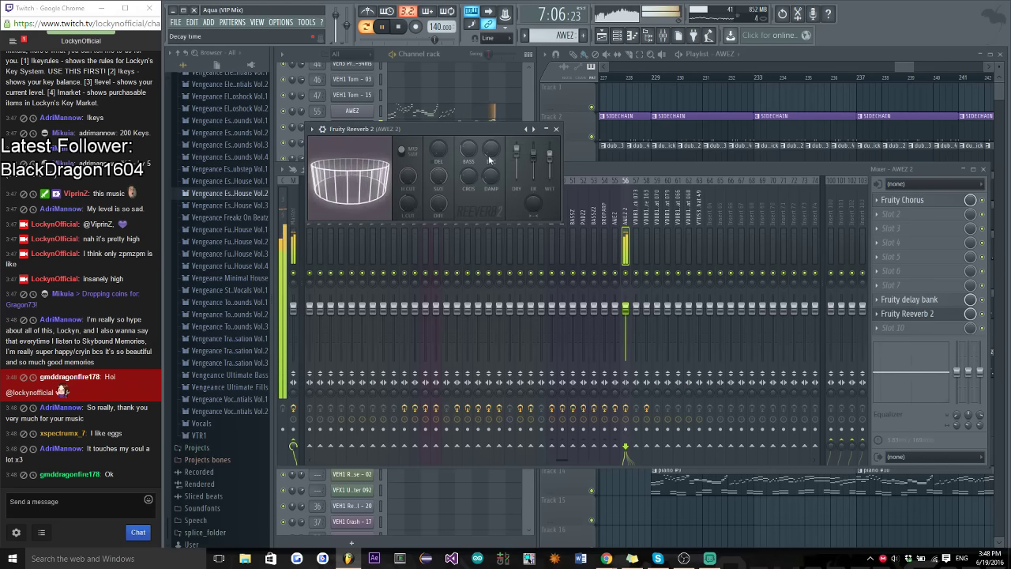
click(455, 56)
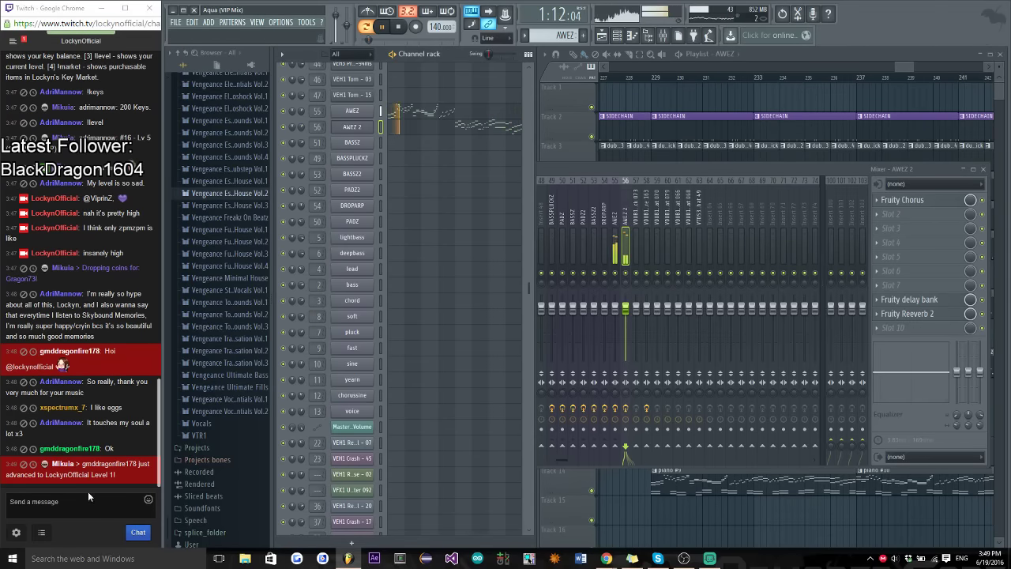
Stop playback and reply in the Twitch chat: "thanks man means a lot to me", "seriously", a heart, "glad you like eggs mate" and "sup"
key(space)
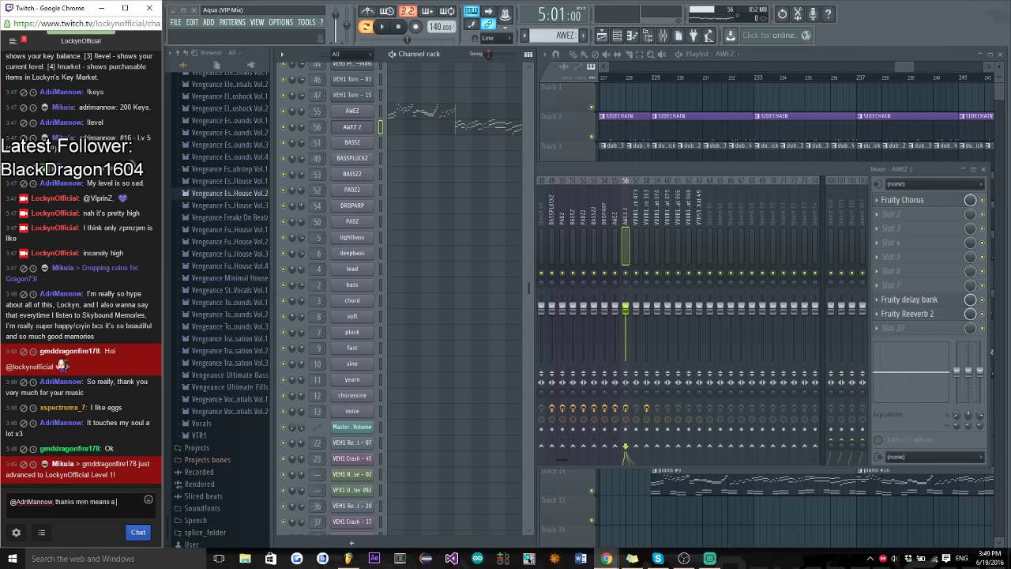
key(Return)
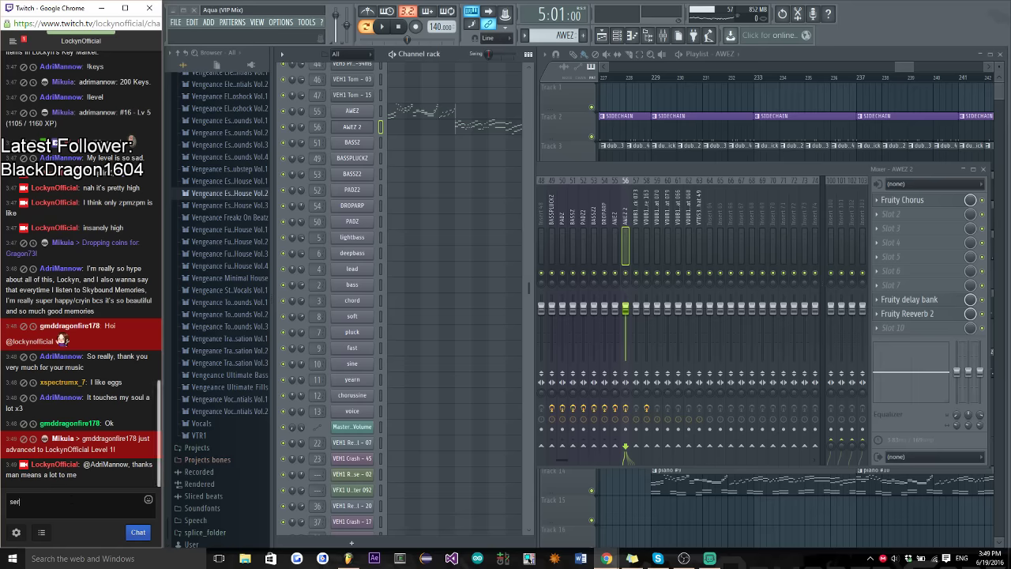
key(Return)
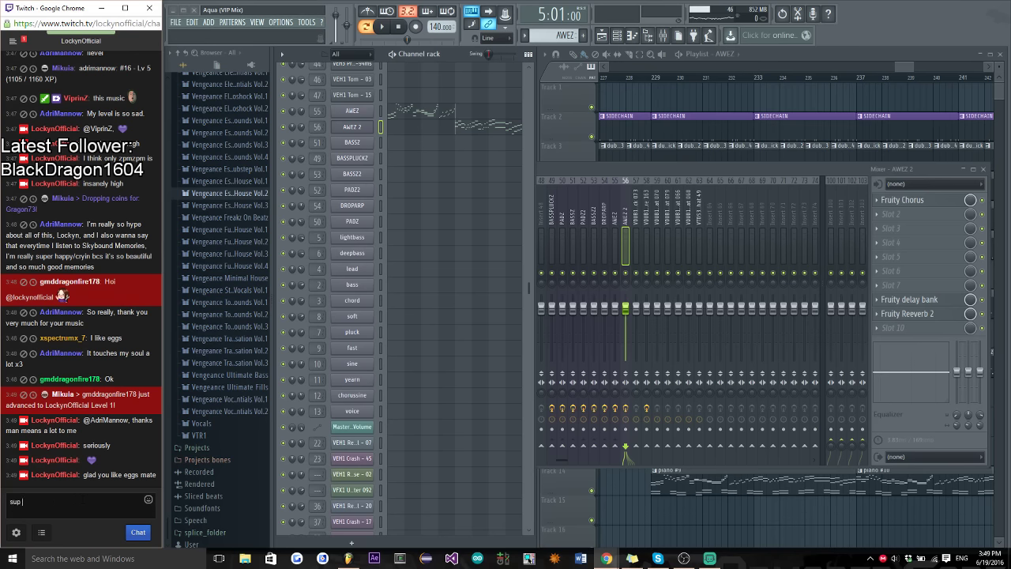
text(@gmddragonfire178)
key(Return)
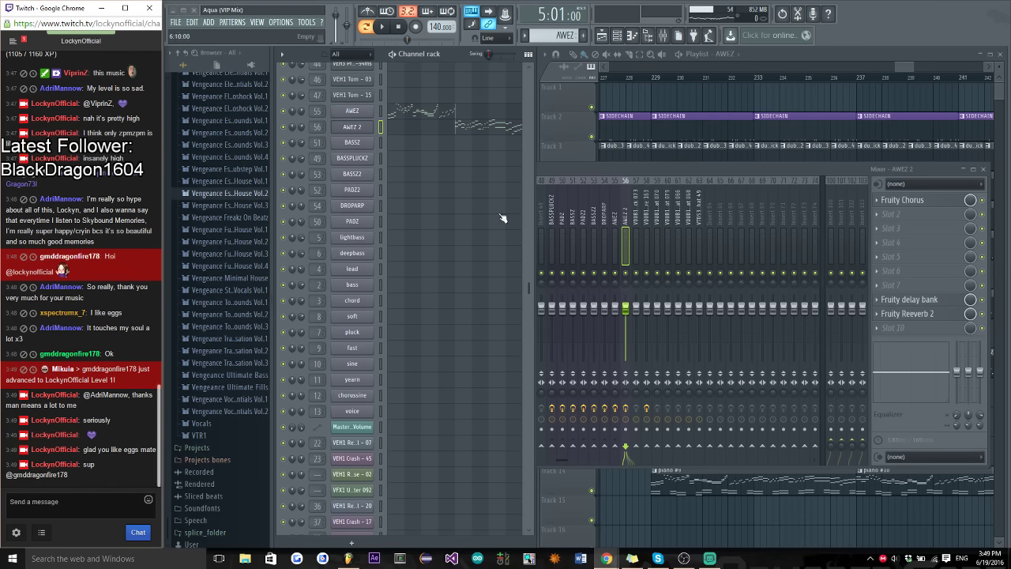
Listen to the arrangement in the playlist from bar 233 and again from bar 229 through the second DROPARP section
key(F9)
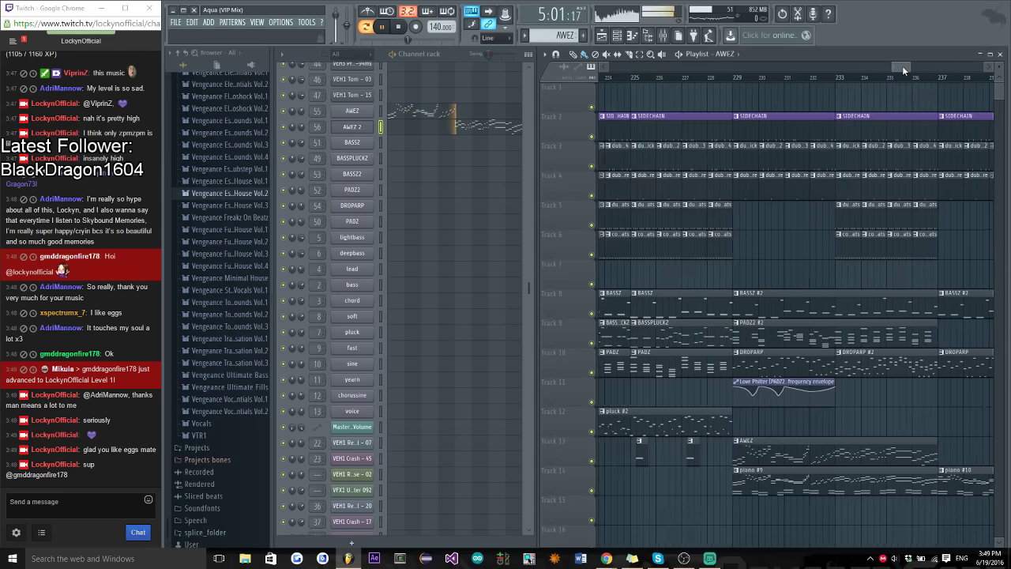
key(space)
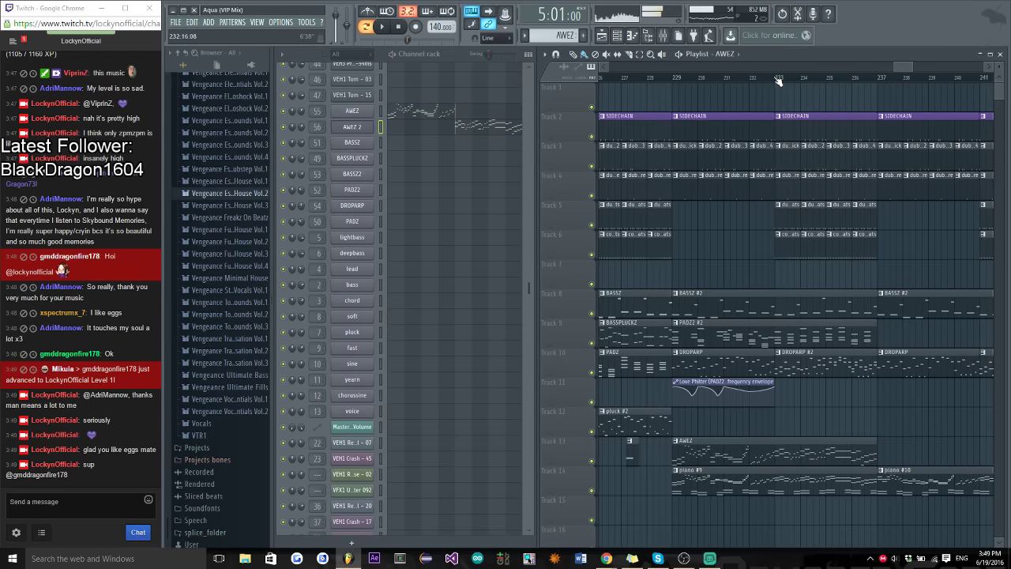
click(777, 81)
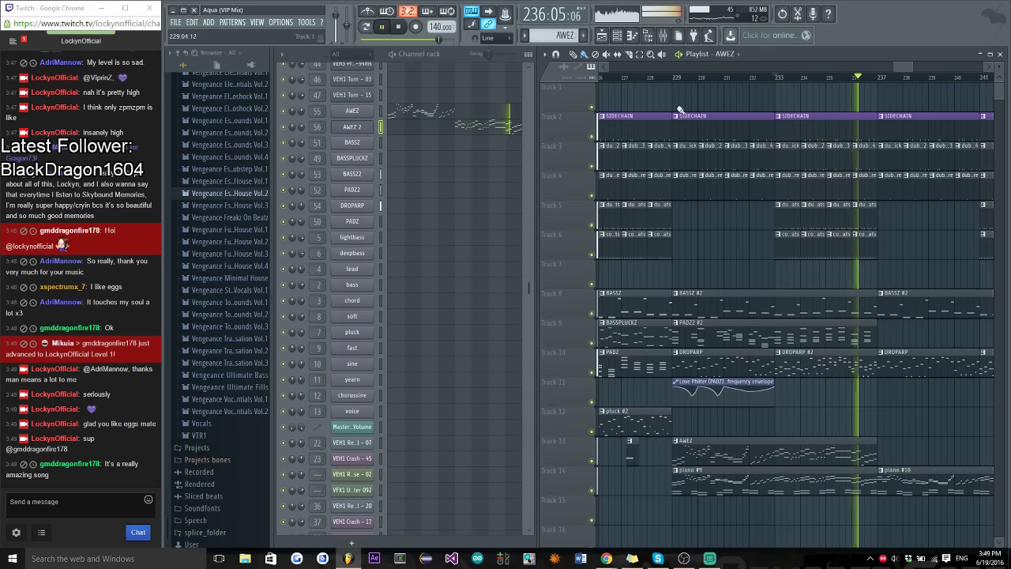
key(space)
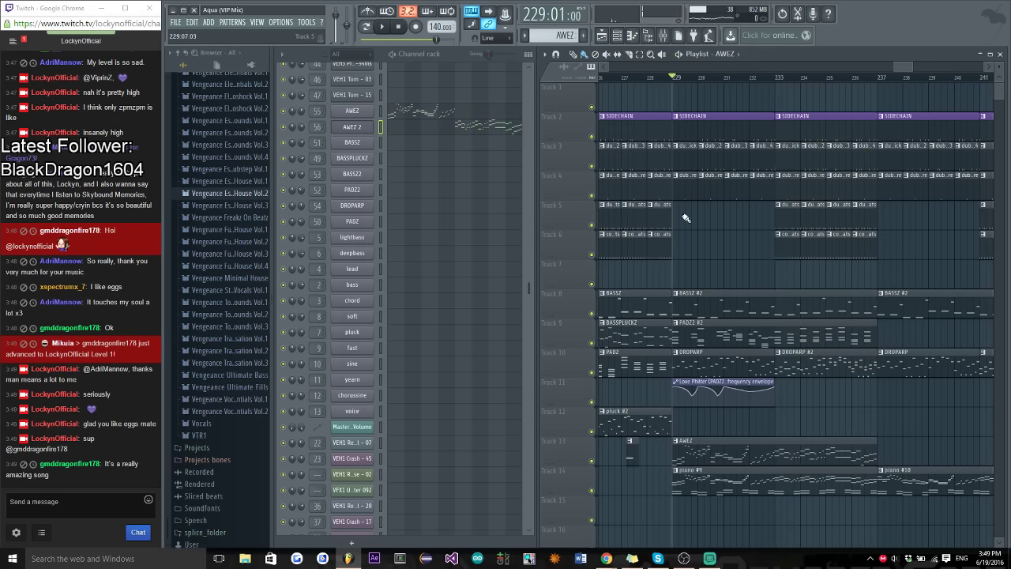
key(space)
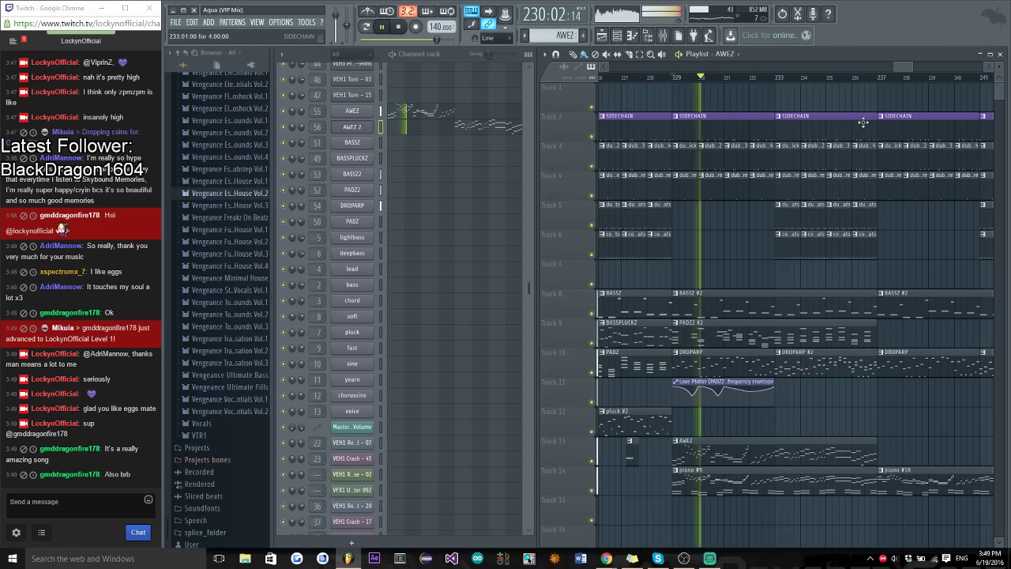
drag(903, 67, 909, 66)
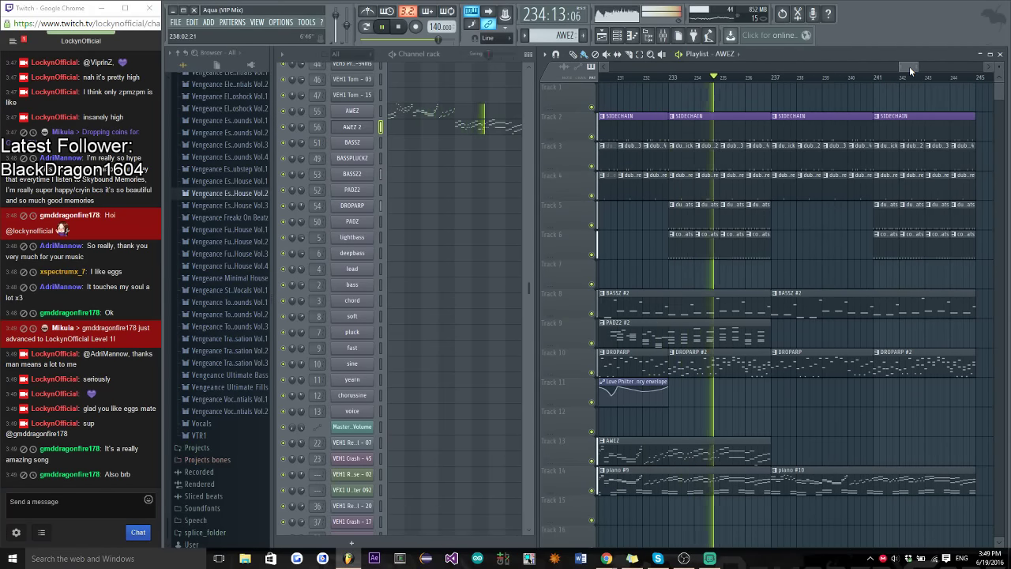
drag(909, 67, 908, 67)
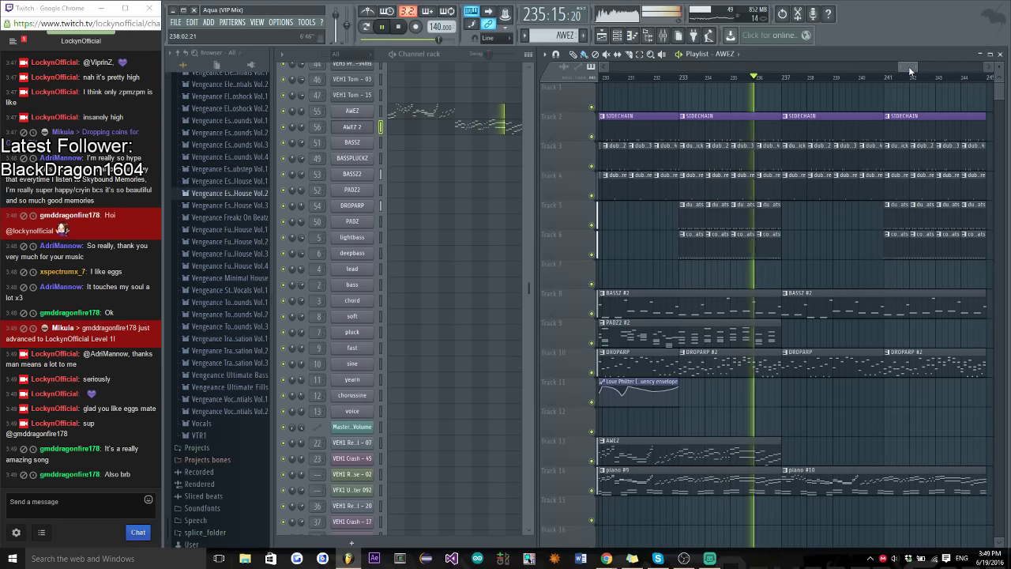
drag(908, 66, 911, 68)
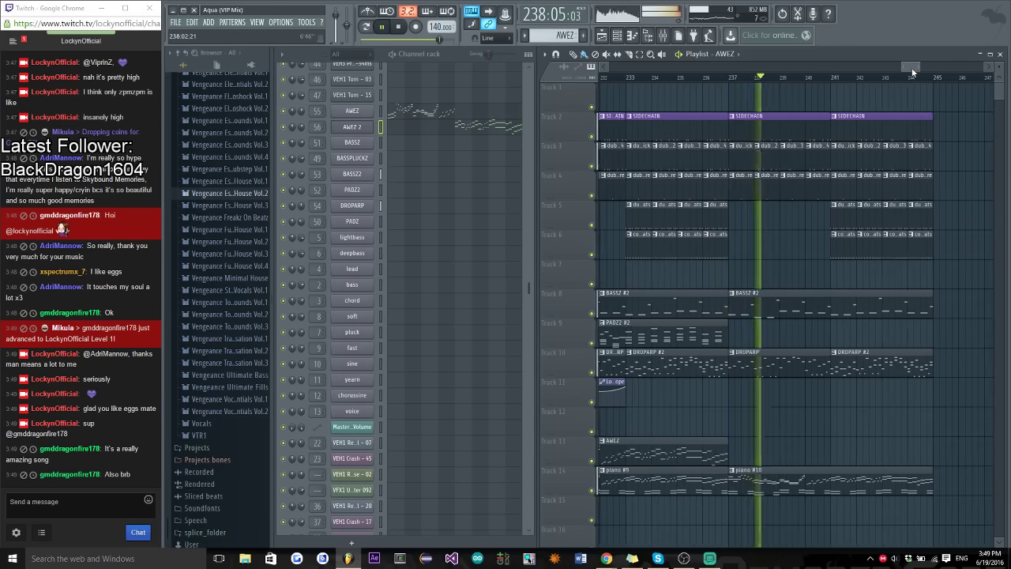
Select the DROPARP pattern from the playlist, play it on its own and open its notes in the piano roll
click(787, 369)
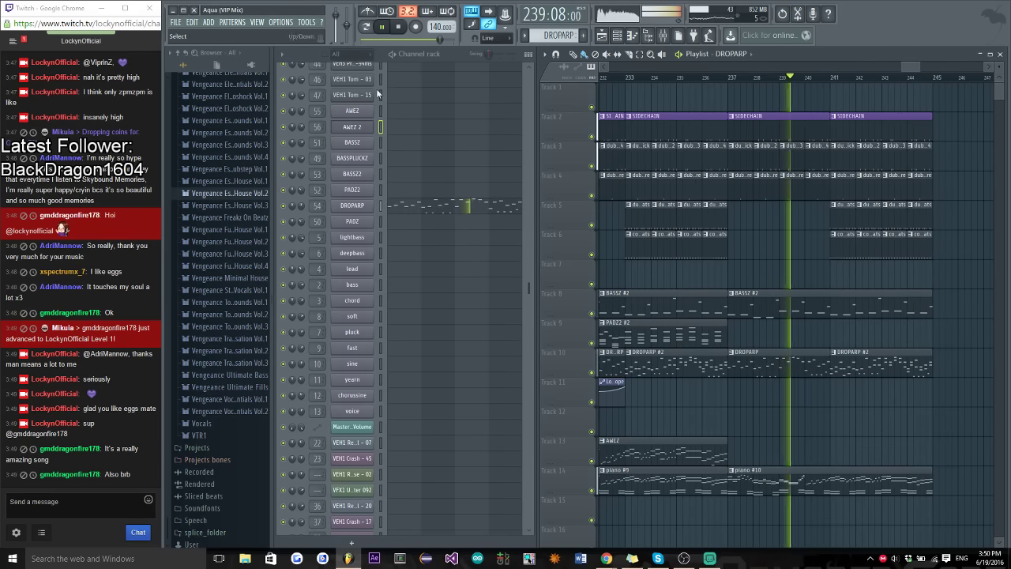
key(space)
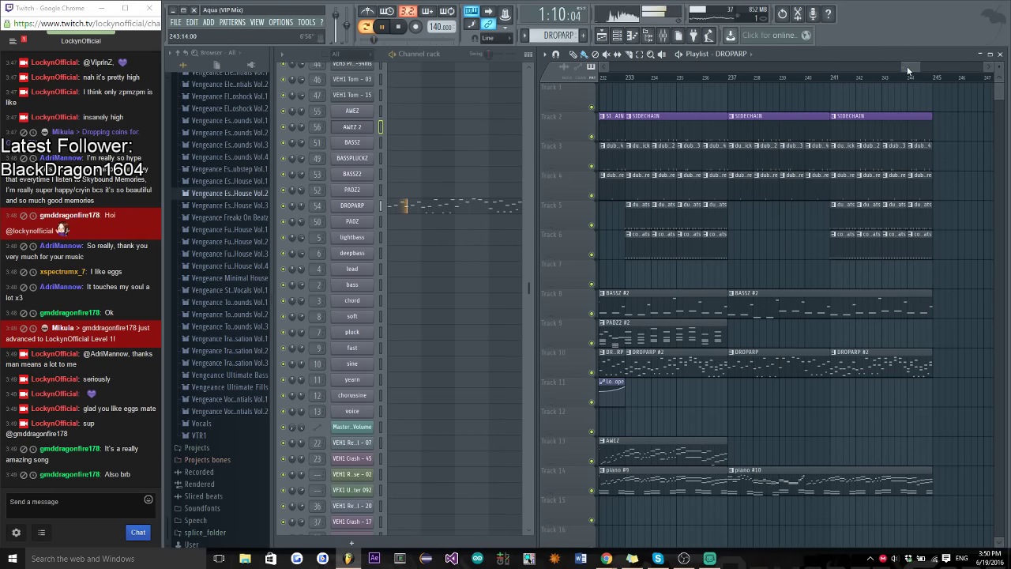
drag(907, 71, 899, 65)
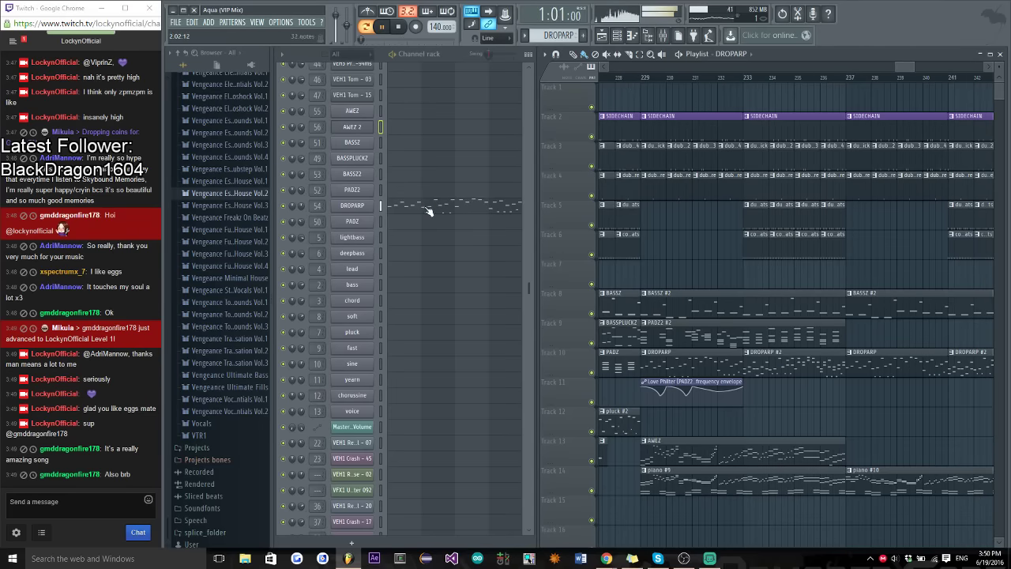
click(427, 211)
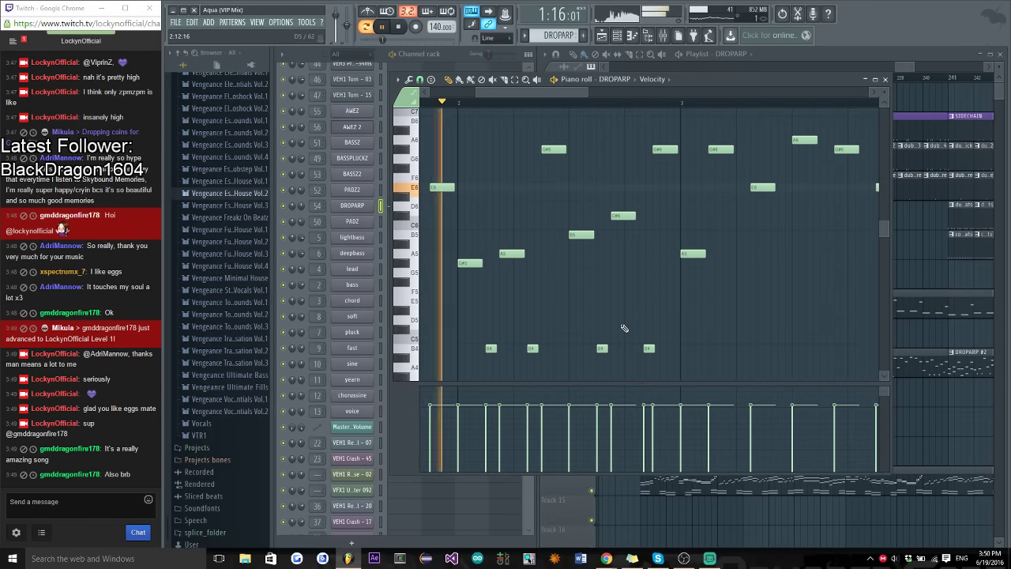
Review the DROPARP notes around bars 2 and 3 in the piano roll during playback and close it
scroll(626, 332, up, 2)
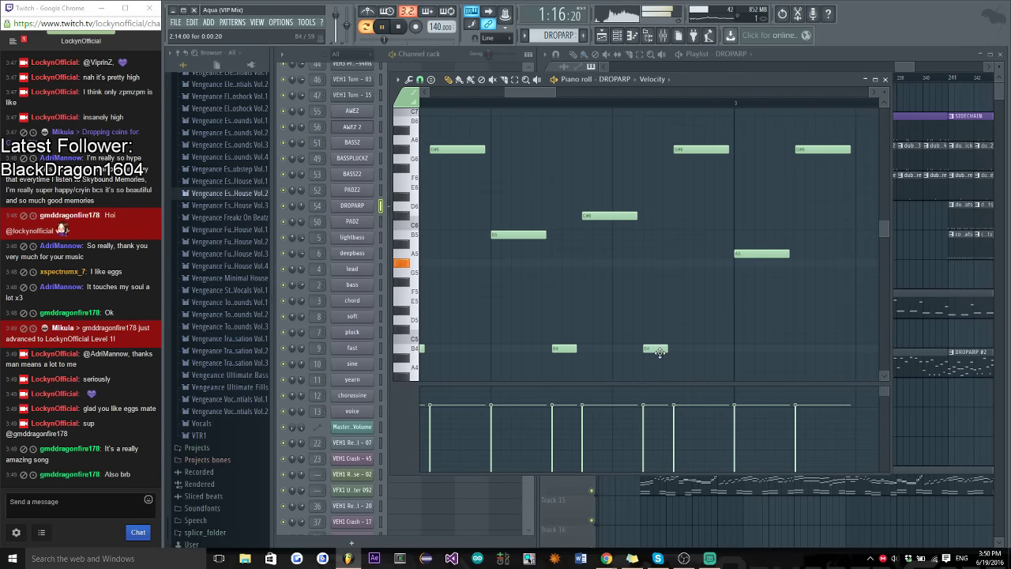
scroll(564, 312, down, 3)
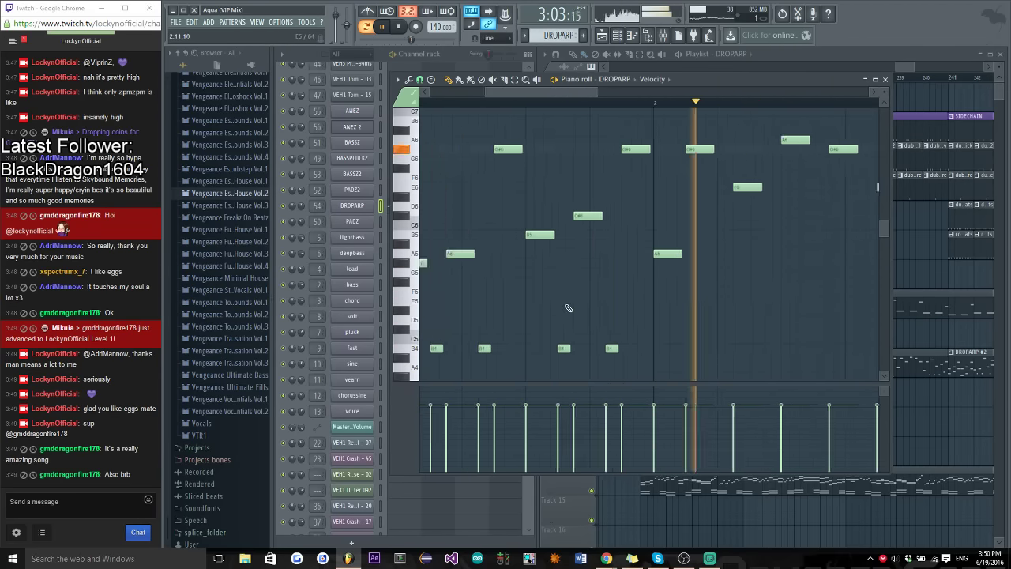
click(885, 79)
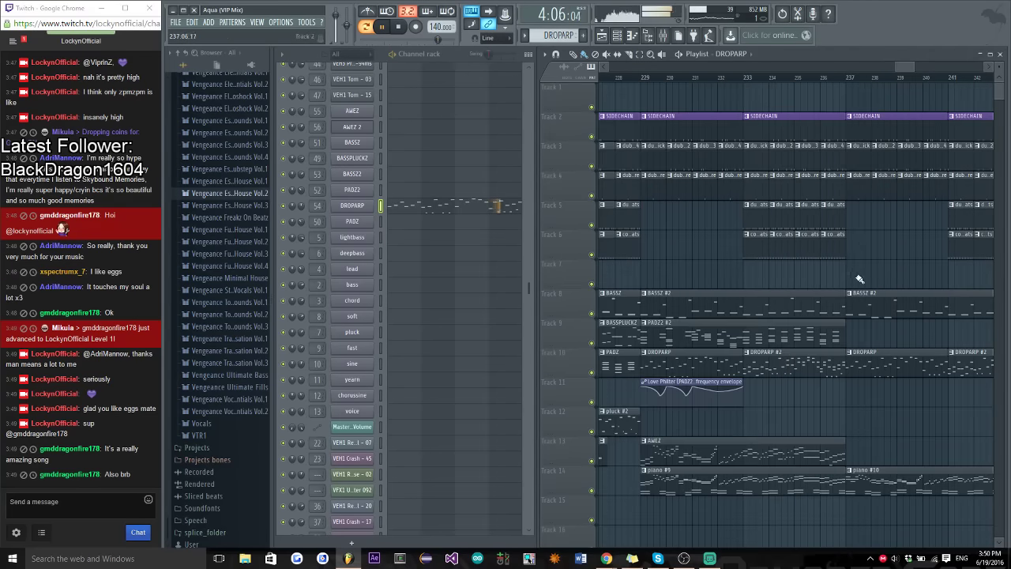
Open the DROPARP #2 pattern in the piano roll, examine its notes from start to end during playback, and close it
scroll(955, 336, up, 4)
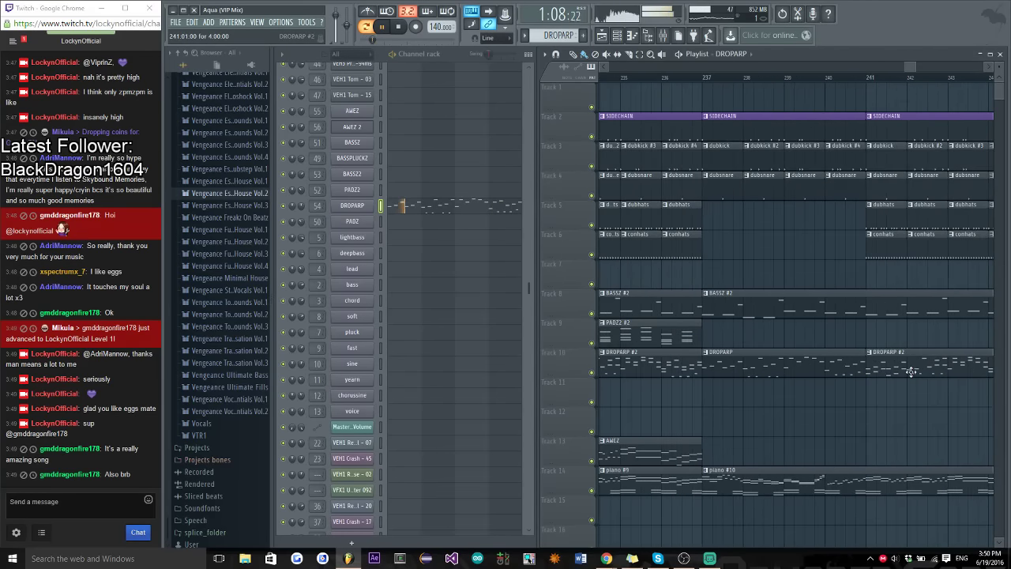
click(456, 210)
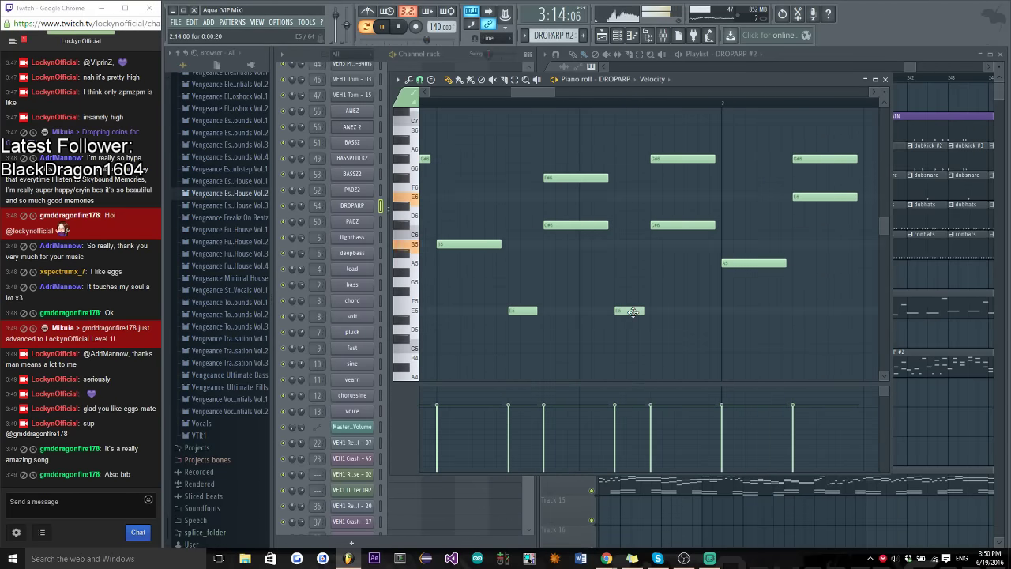
scroll(557, 328, down, 3)
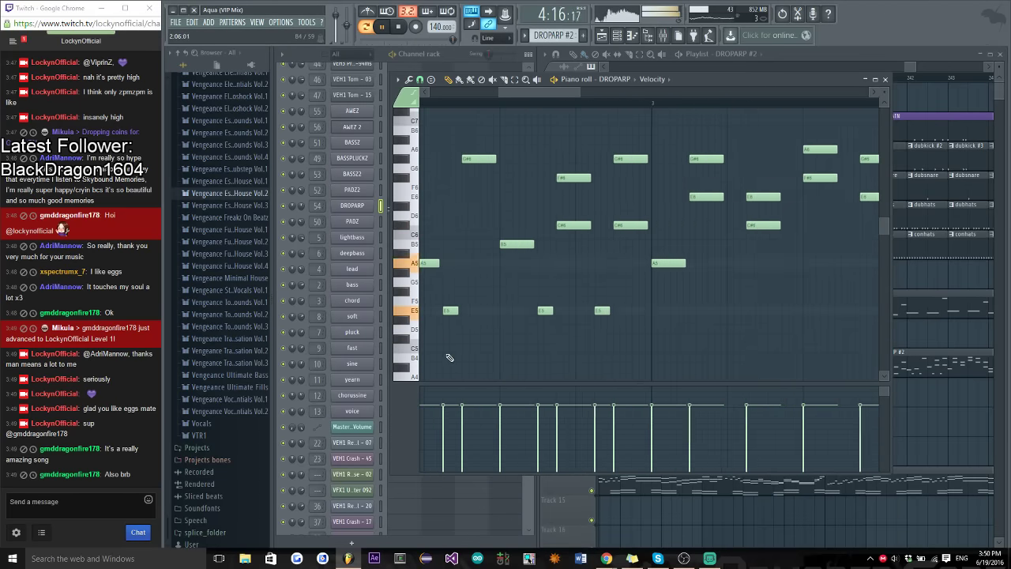
scroll(548, 91, down, 2)
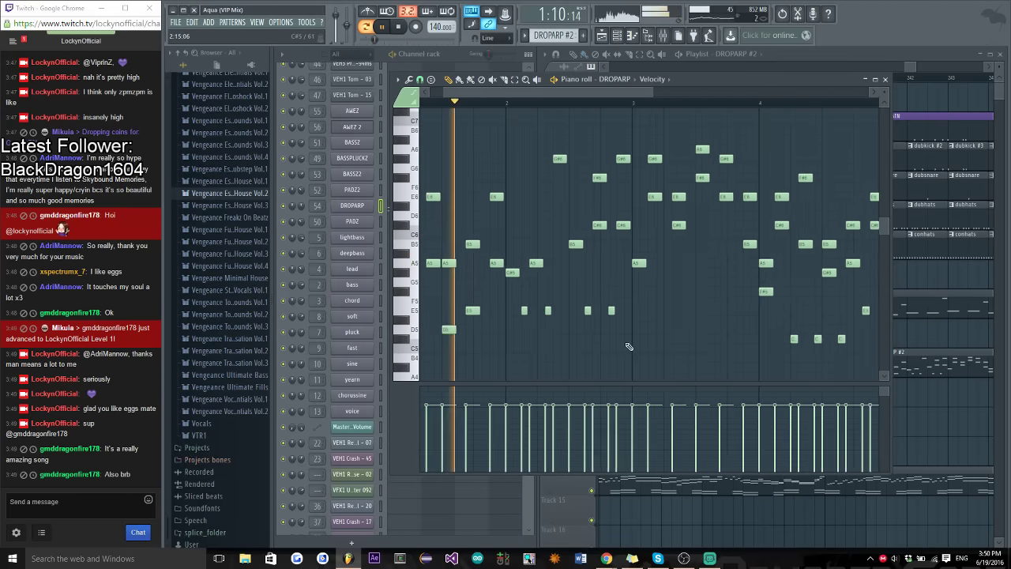
scroll(756, 343, up, 2)
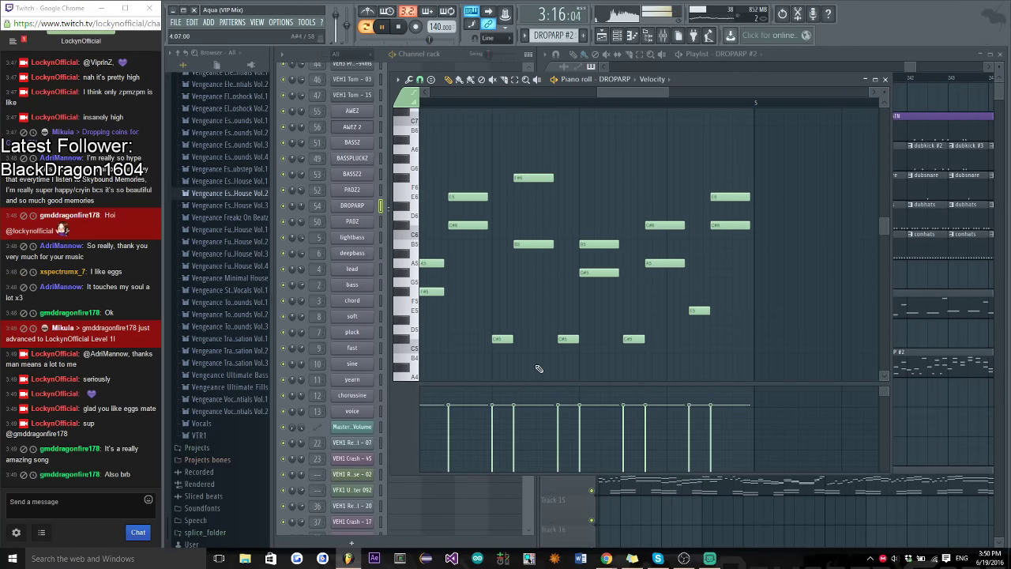
scroll(498, 372, down, 3)
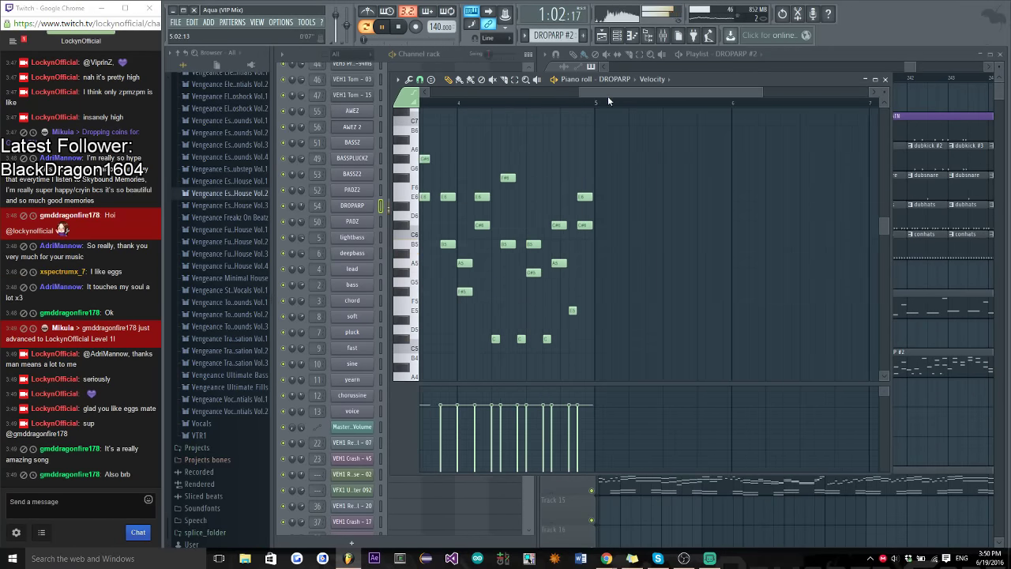
drag(608, 98, 441, 107)
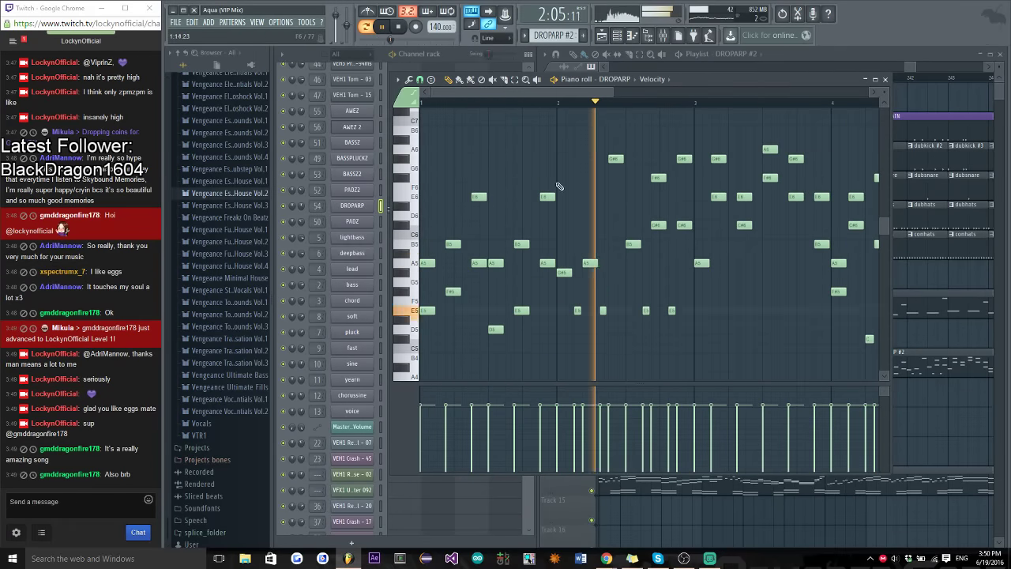
click(884, 79)
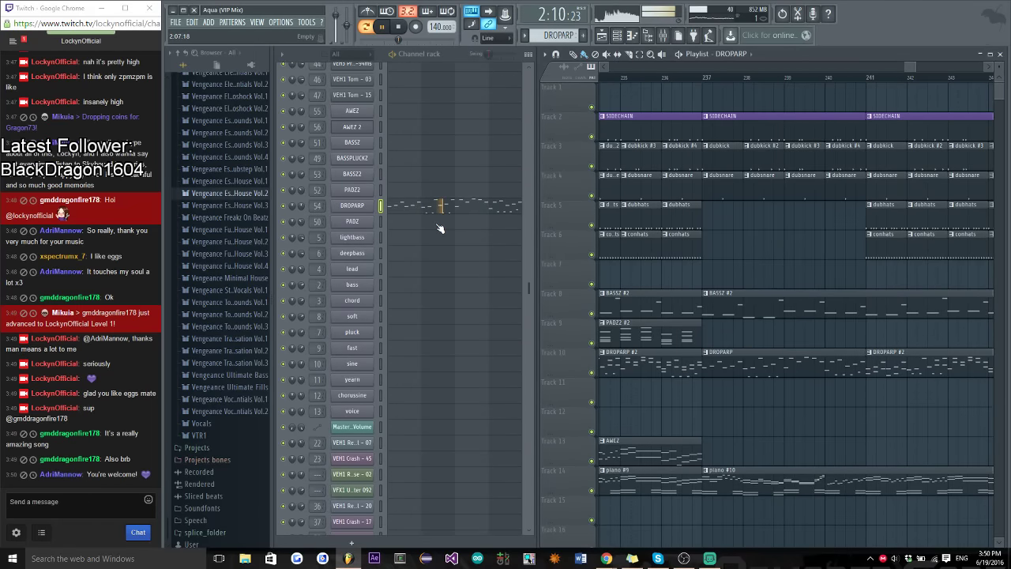
Solo playlist tracks 8 to 11 and listen to the bass, pad and arp parts from bar 229
scroll(910, 75, down, 5)
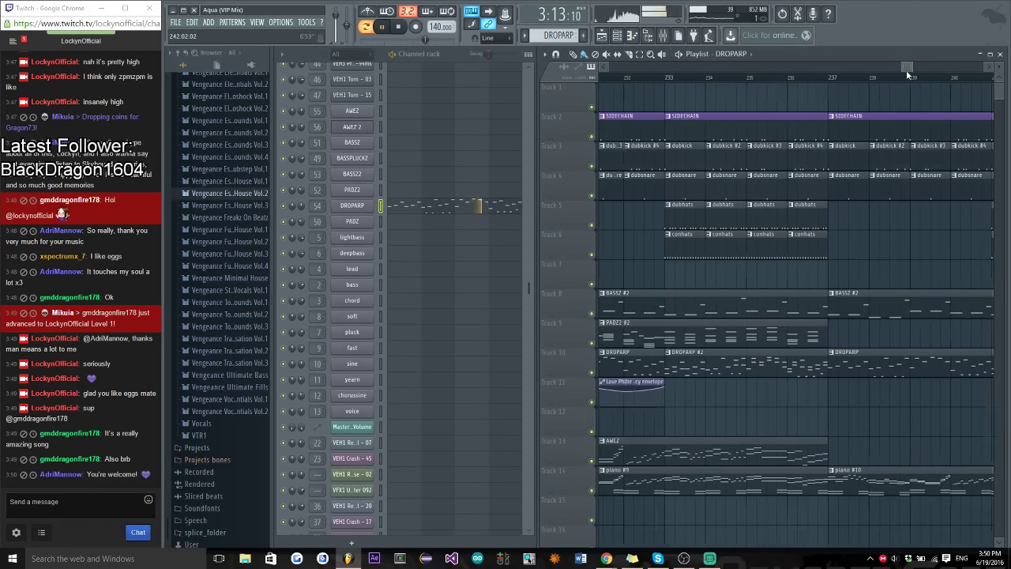
scroll(963, 269, down, 3)
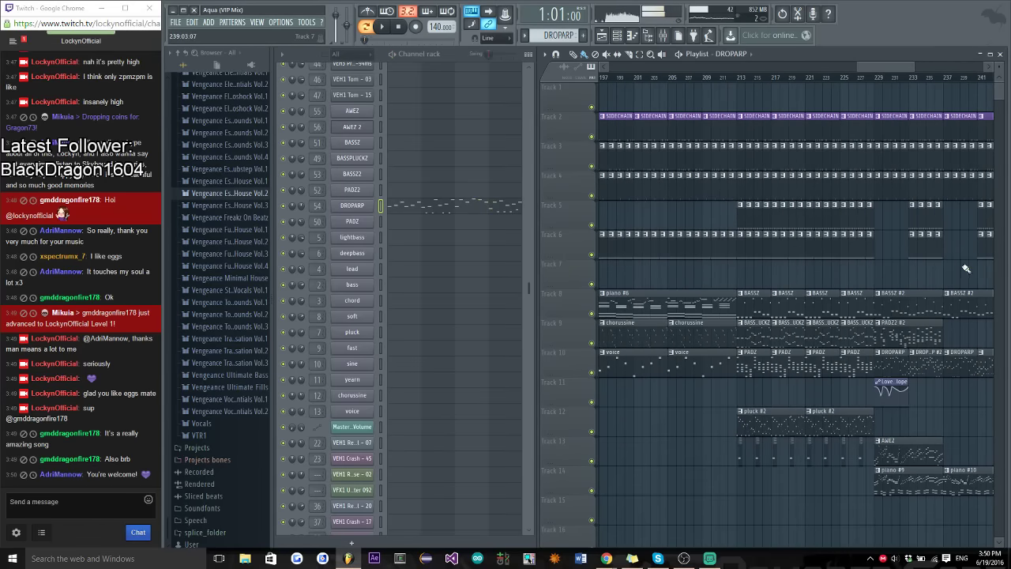
scroll(868, 65, up, 5)
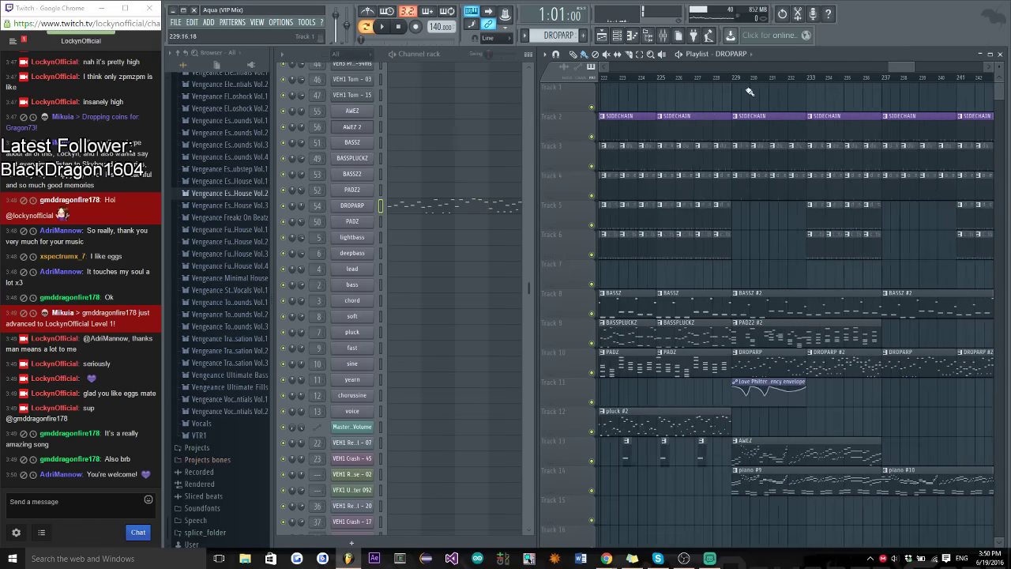
right_click(591, 314)
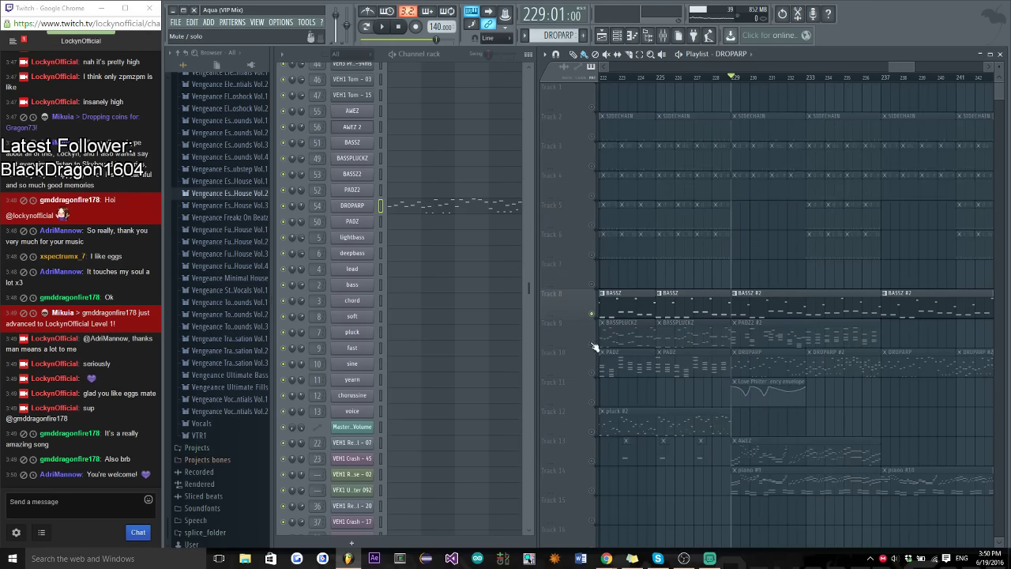
drag(591, 342, 590, 403)
key(space)
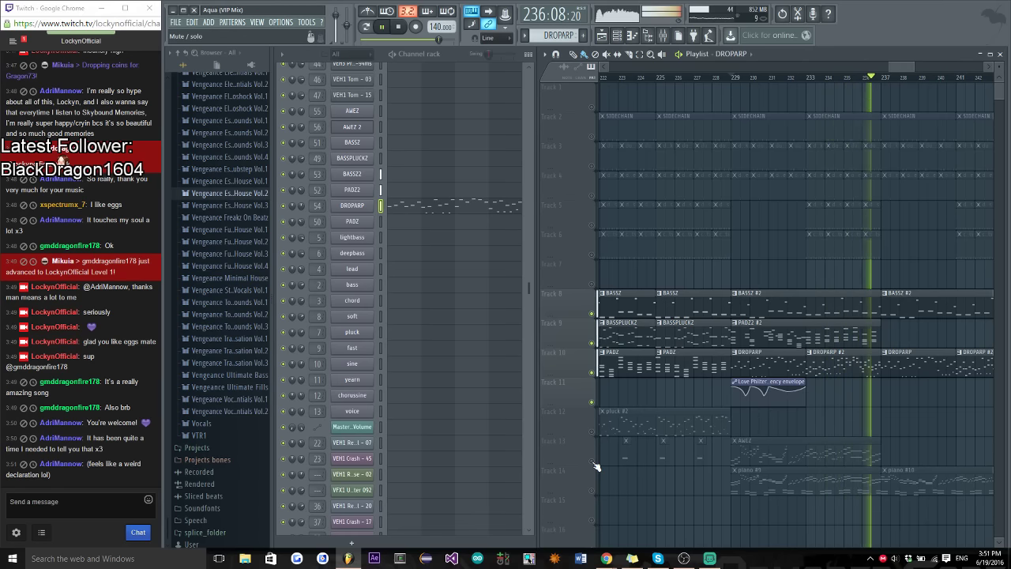
key(space)
Re-enable all muted playlist tracks and play the full arrangement from bar 229
click(592, 461)
drag(593, 490, 592, 135)
key(space)
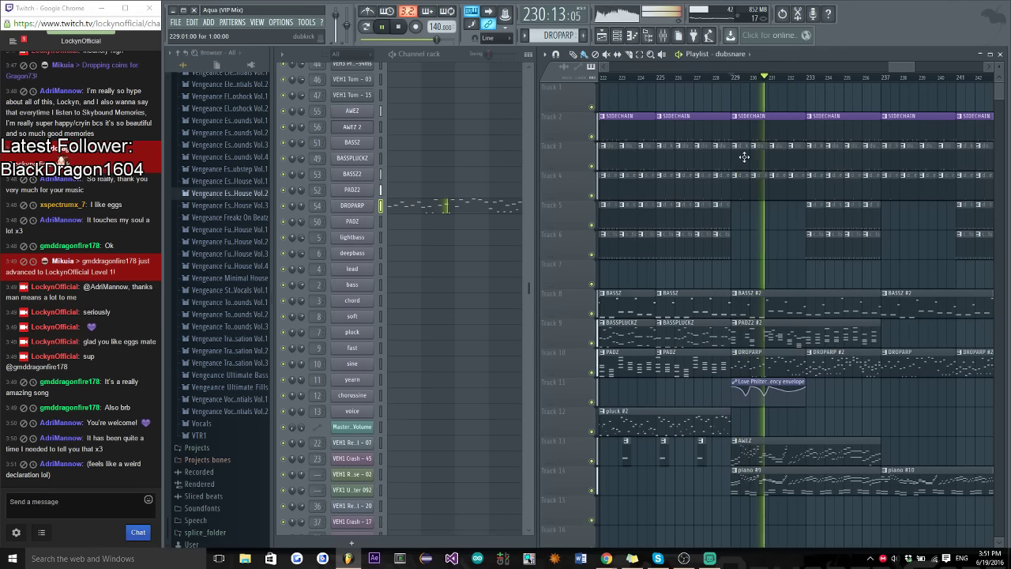
Select the dubsnare pattern and its VDUB1 Snare 163 channel, viewing the sampler settings while replaying from bar 229
click(695, 175)
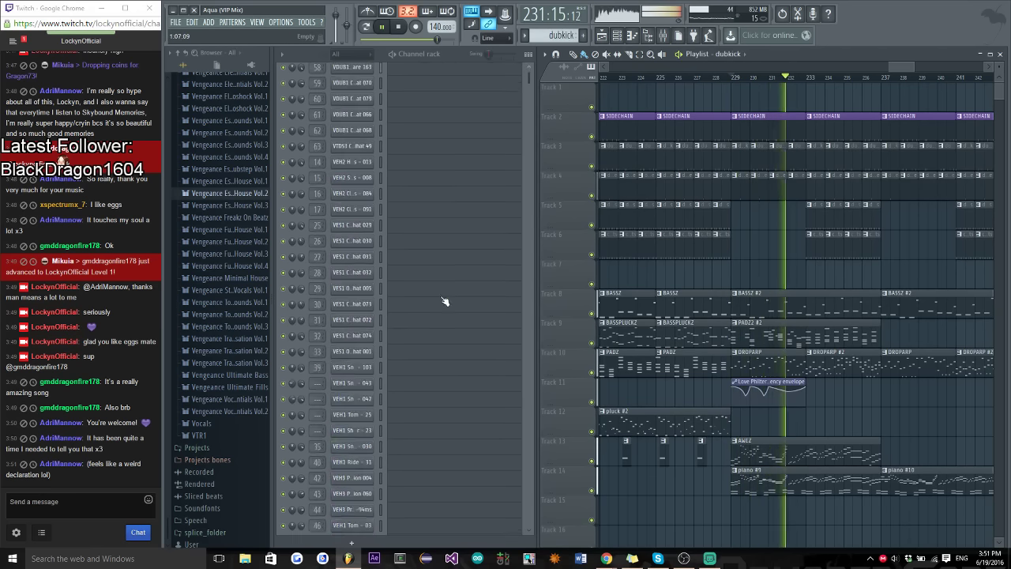
scroll(434, 237, up, 10)
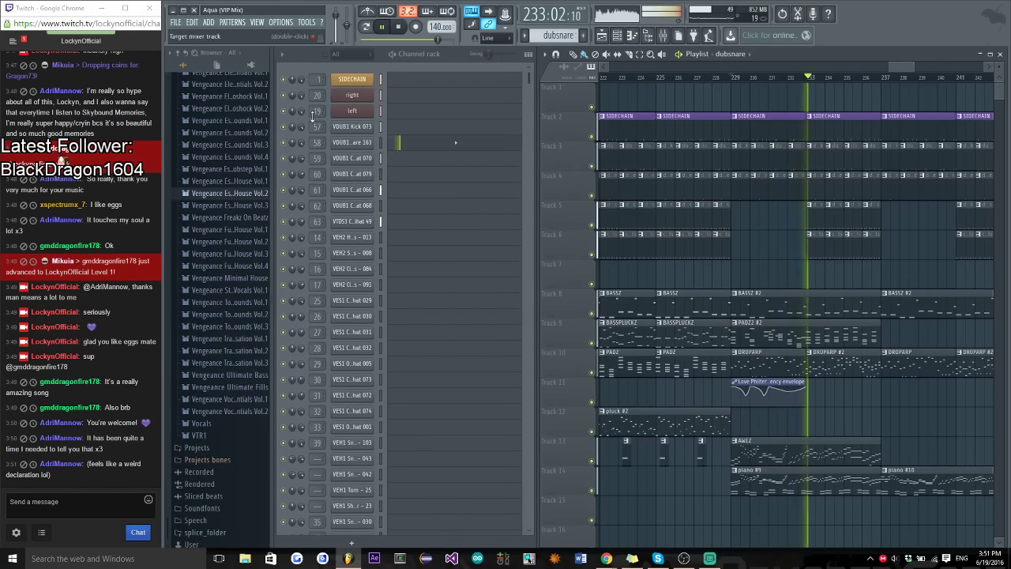
key(space)
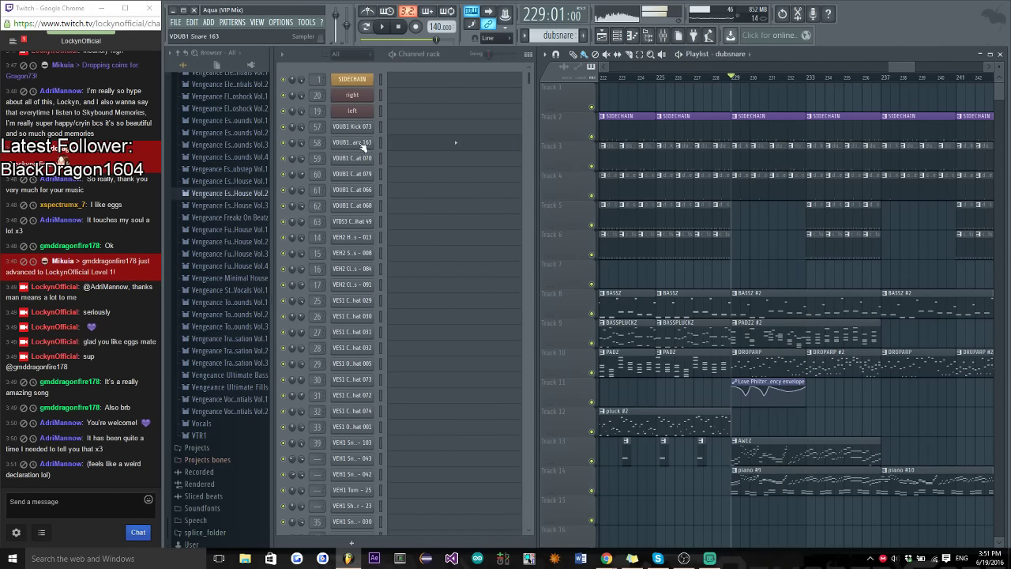
click(357, 143)
key(space)
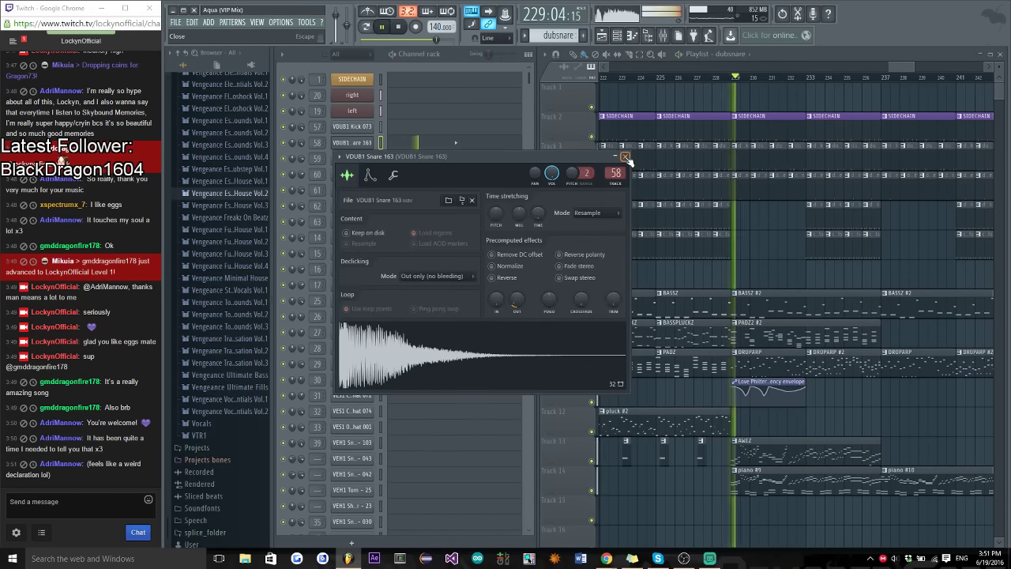
click(625, 155)
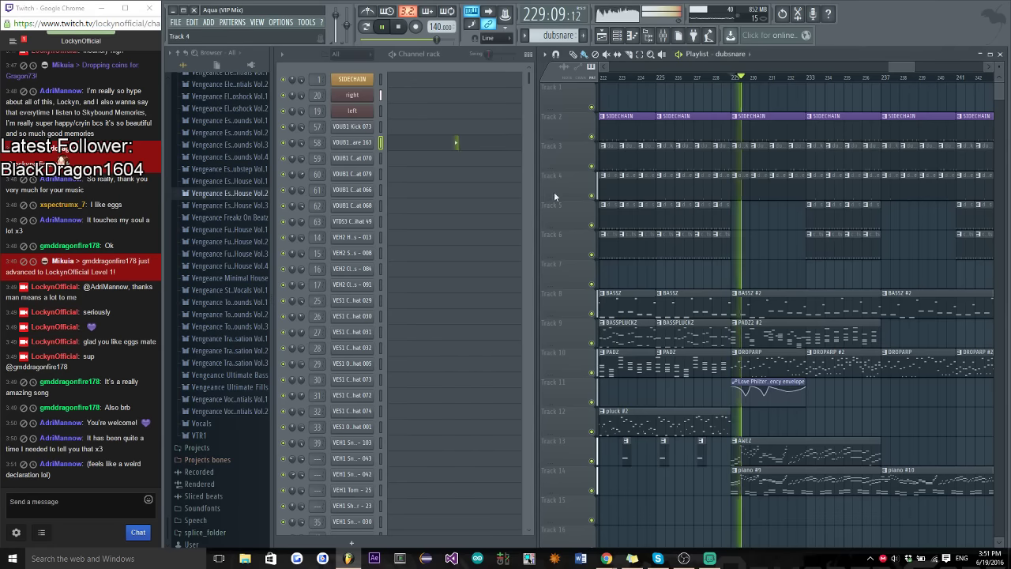
Set the Fruity Compressor on the VDUB1 Snare 163 mixer track to threshold -18.5 dB, ratio 1.2:1, gain 2.1 dB and attack 54 ms
click(662, 35)
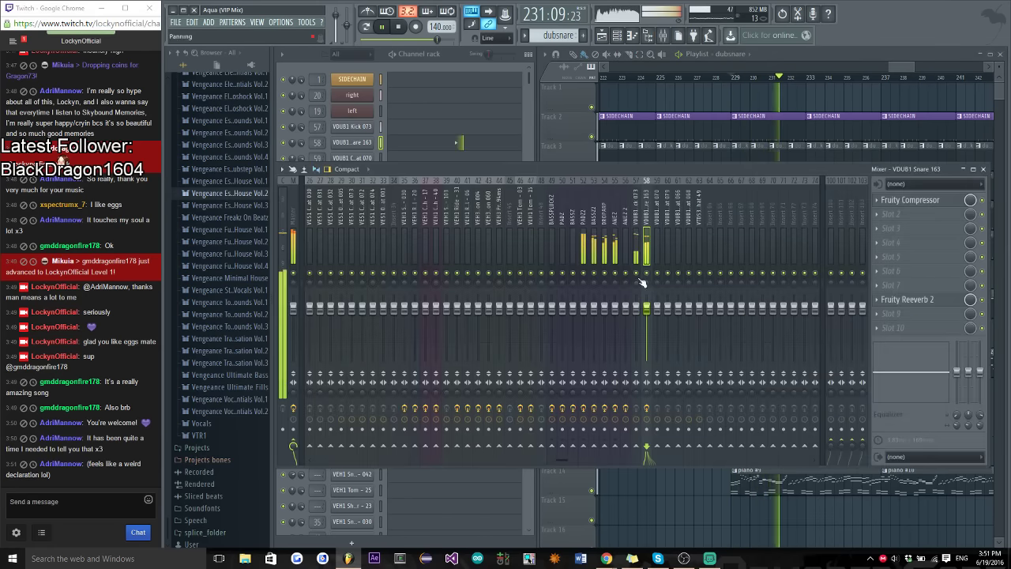
click(904, 200)
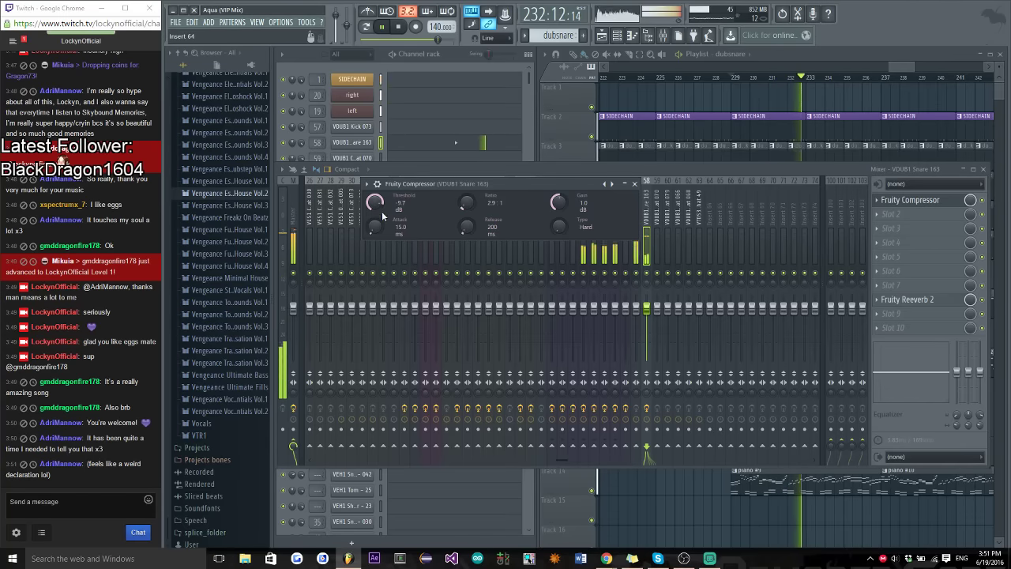
drag(374, 203, 376, 208)
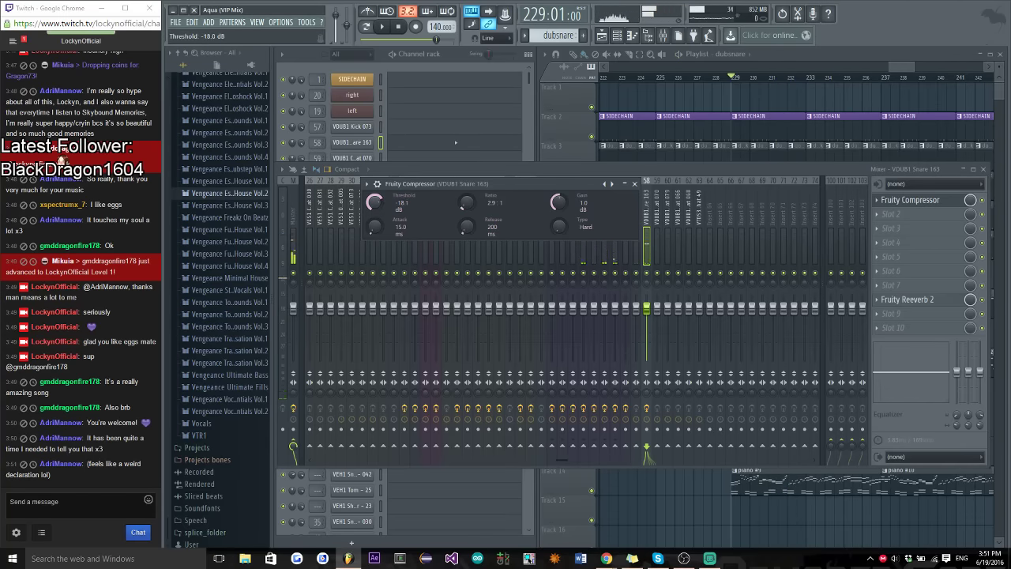
key(space)
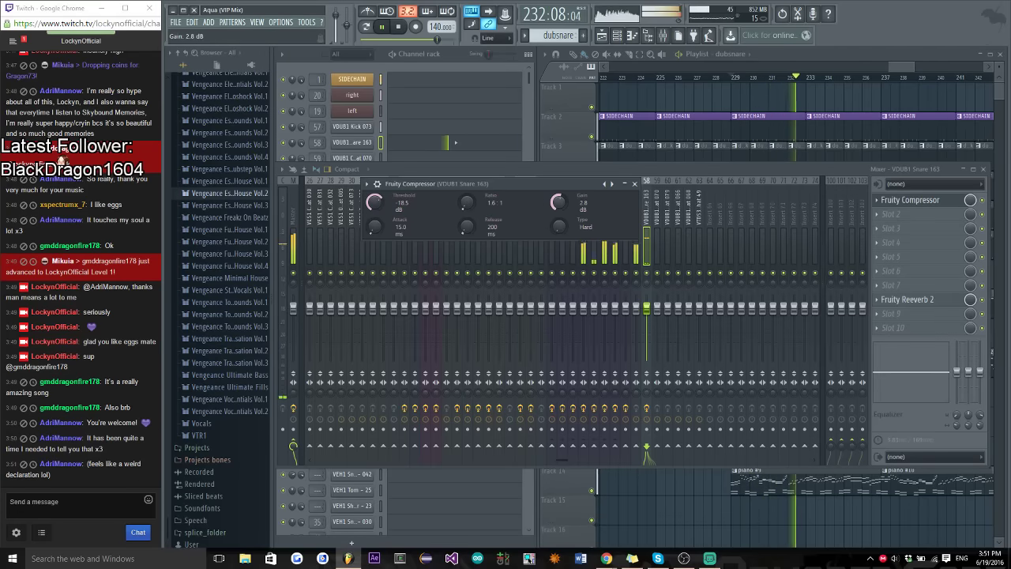
drag(467, 202, 467, 207)
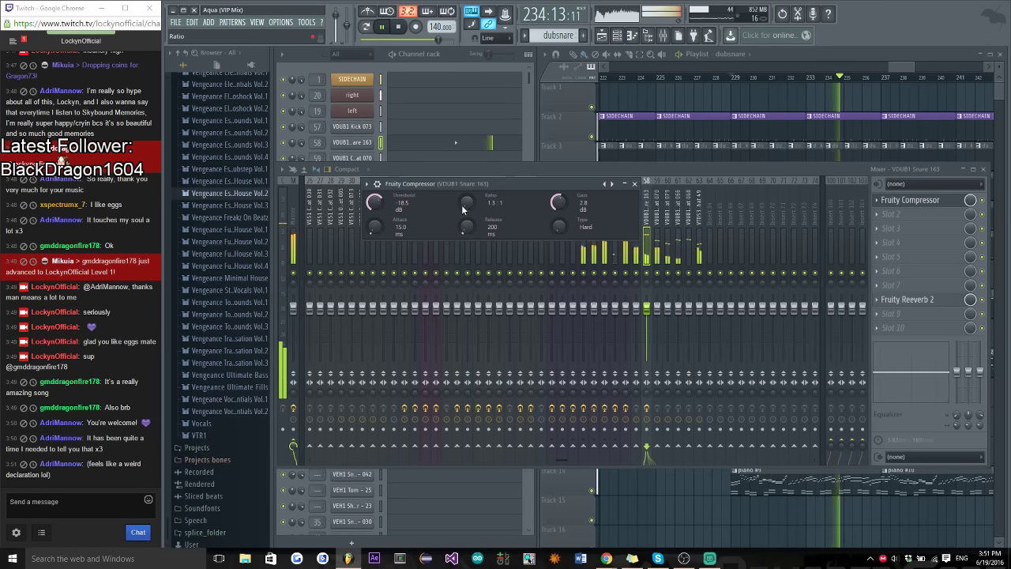
drag(462, 209, 462, 212)
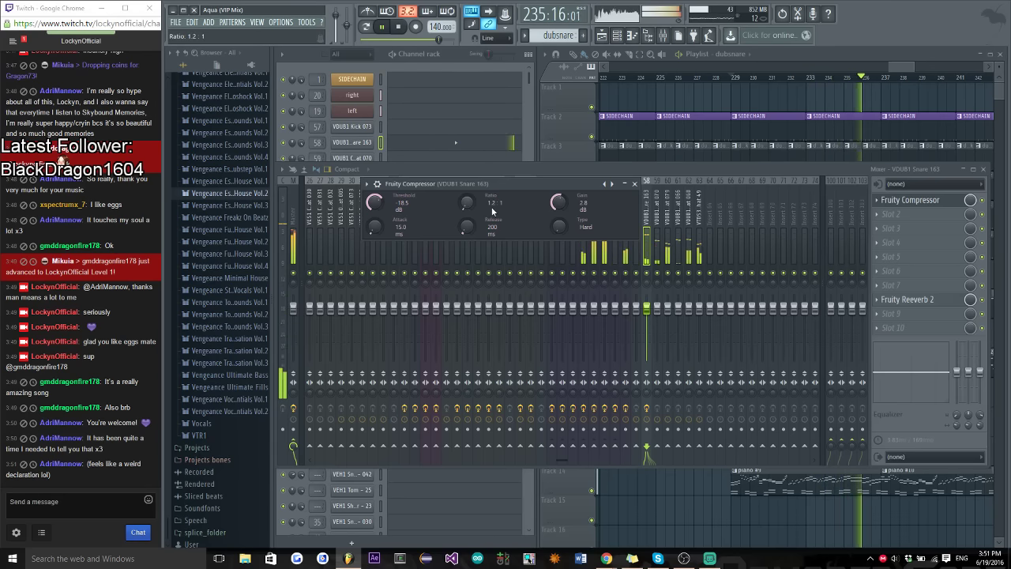
key(space)
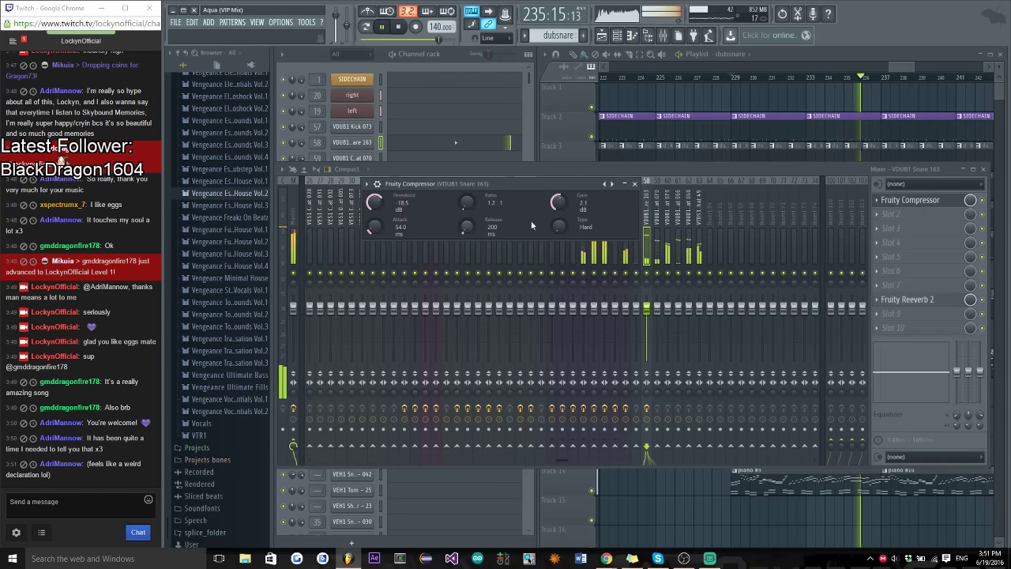
click(634, 183)
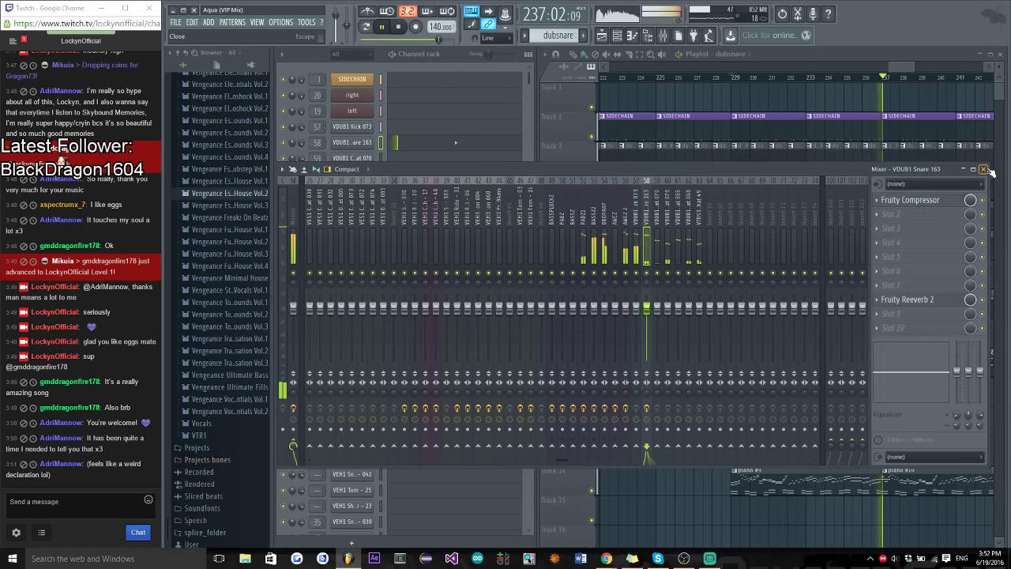
click(984, 169)
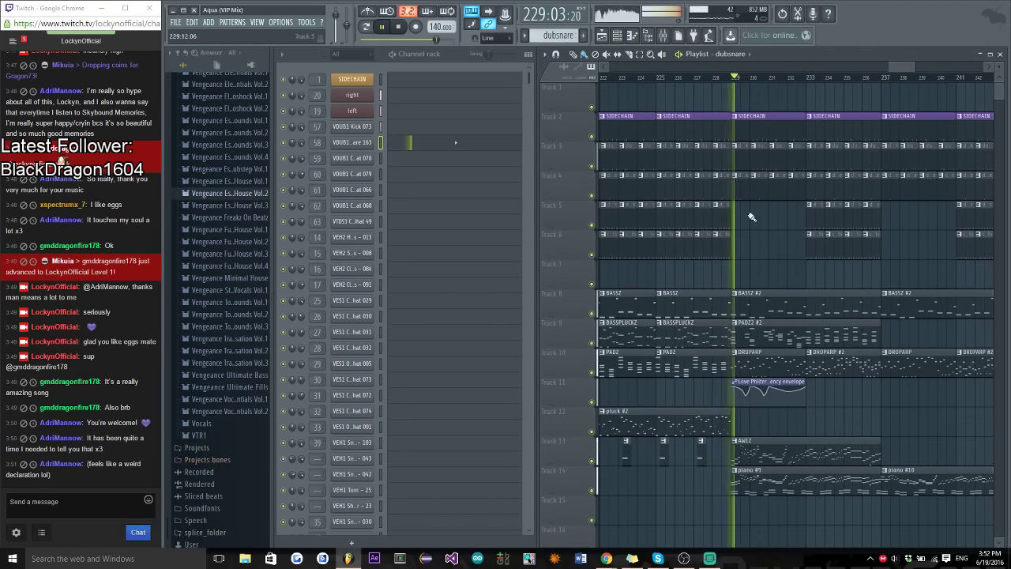
Solo playlist tracks 3 and 4 and add Fruity Compressor in slot 1 of the VDUB1 Kick 073 mixer track
ctrl+click(592, 166)
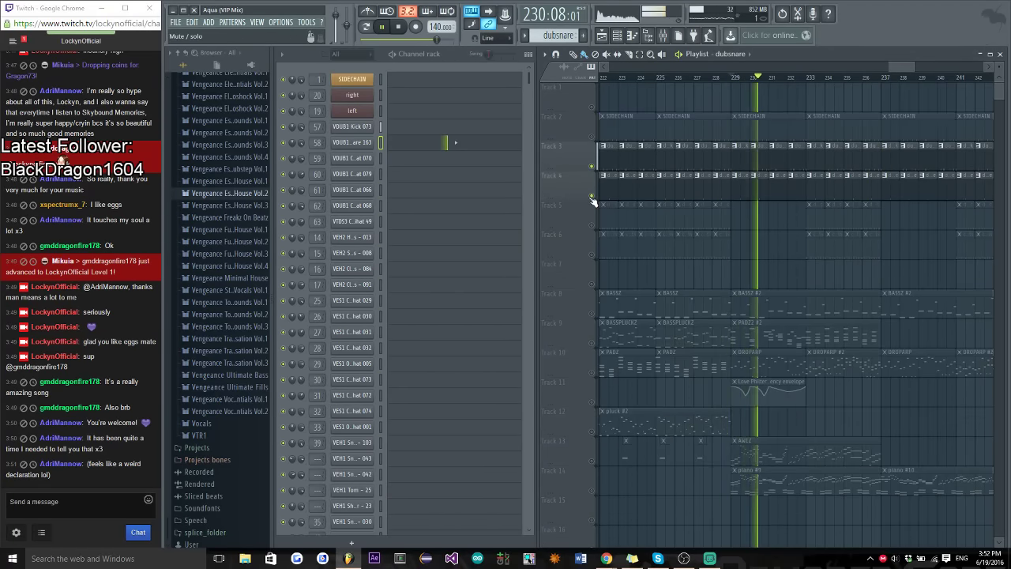
key(F9)
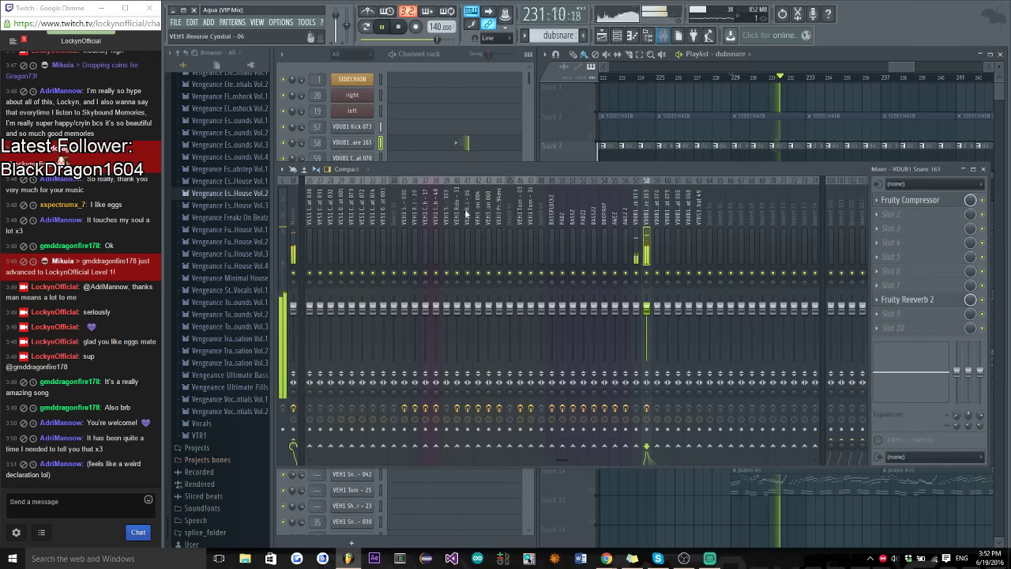
click(636, 213)
click(877, 201)
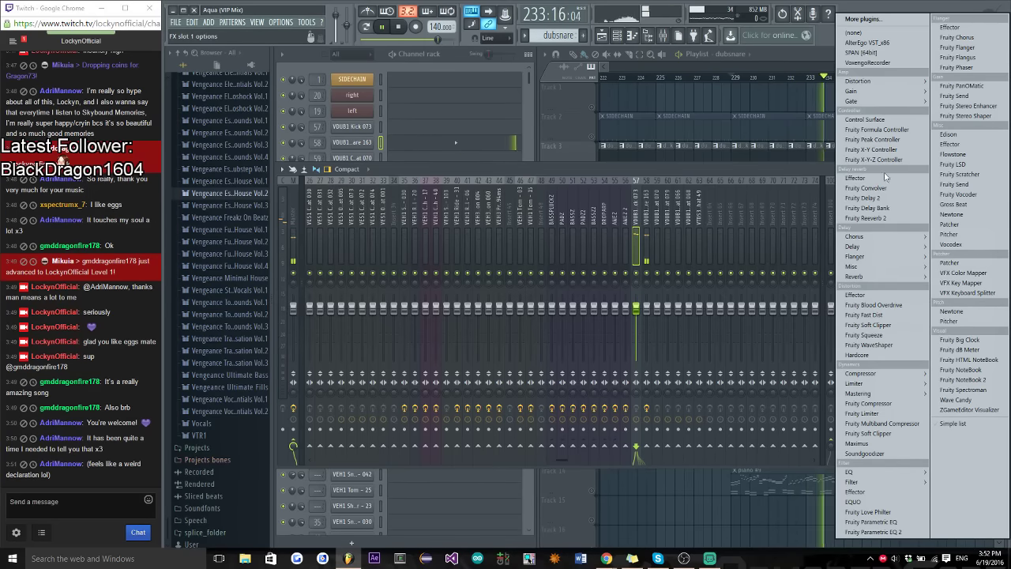
click(867, 403)
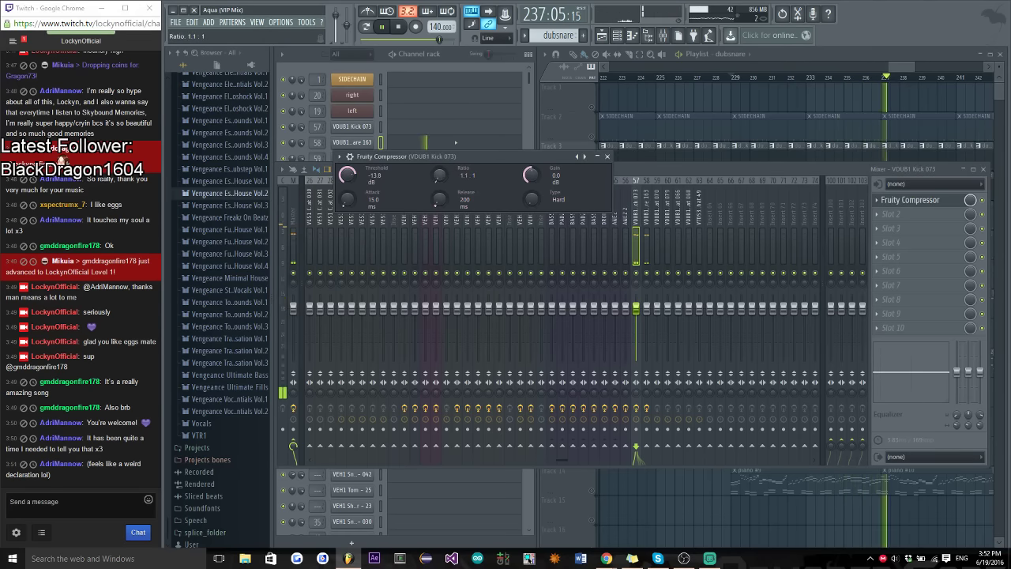
Set the Fruity Compressor on the VDUB1 Kick 073 mixer track to threshold -20.1 dB, ratio 1.2:1 and gain 0.7 dB
scroll(443, 180, up, 1)
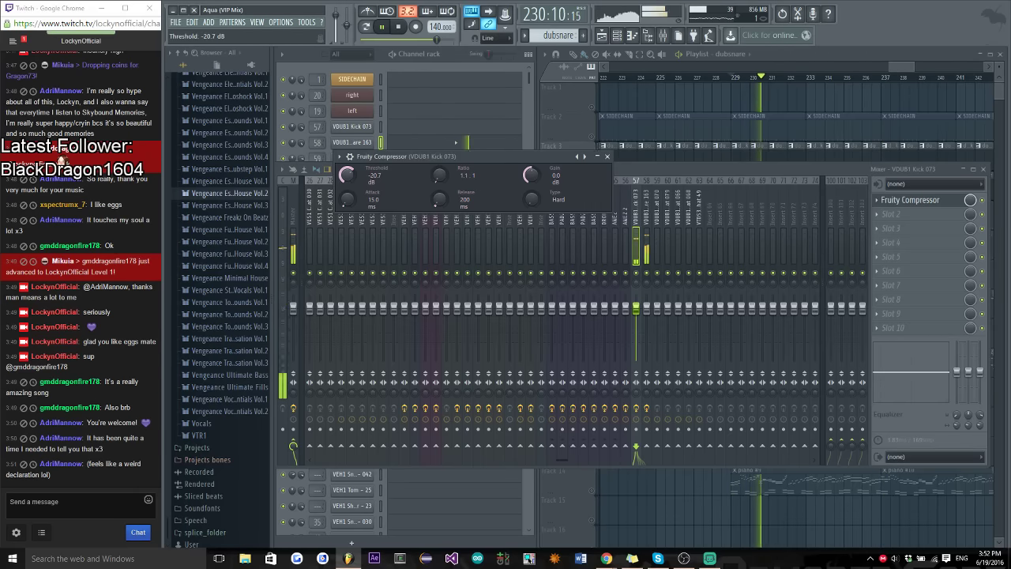
drag(345, 176, 346, 172)
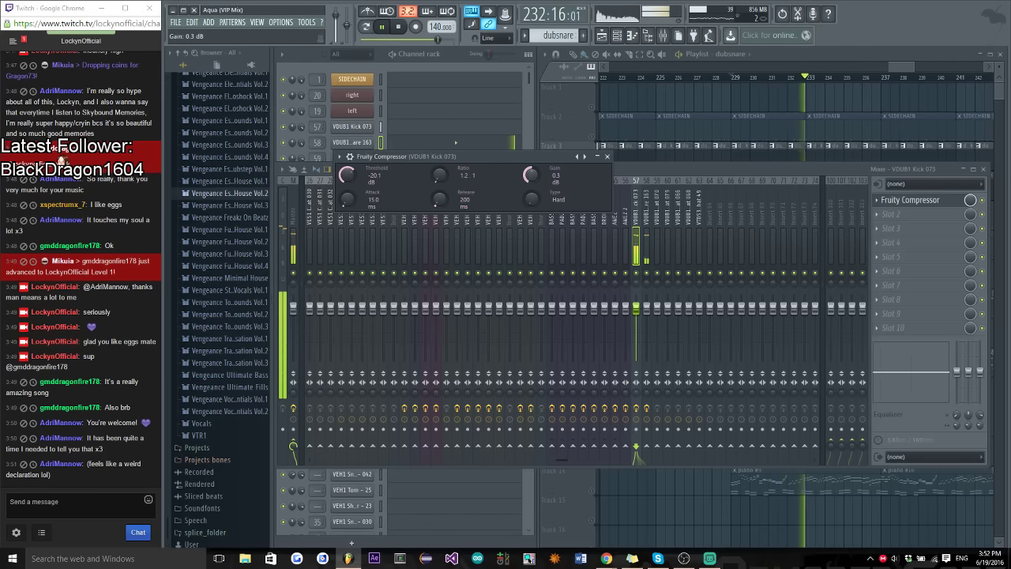
drag(529, 174, 529, 178)
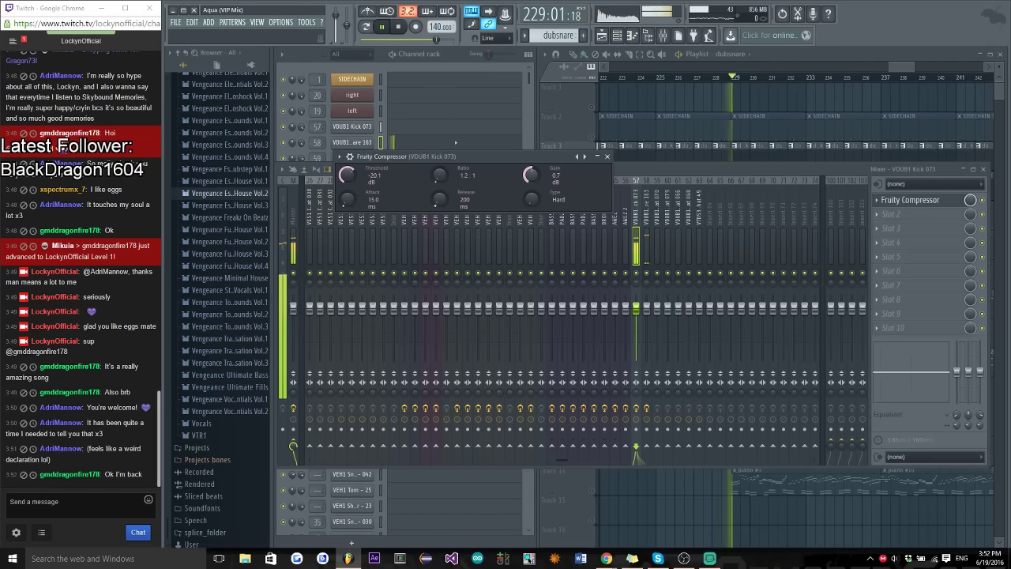
click(607, 155)
Save the project and play the full arrangement from bar 229 with all playlist tracks re-enabled
click(905, 65)
key(space)
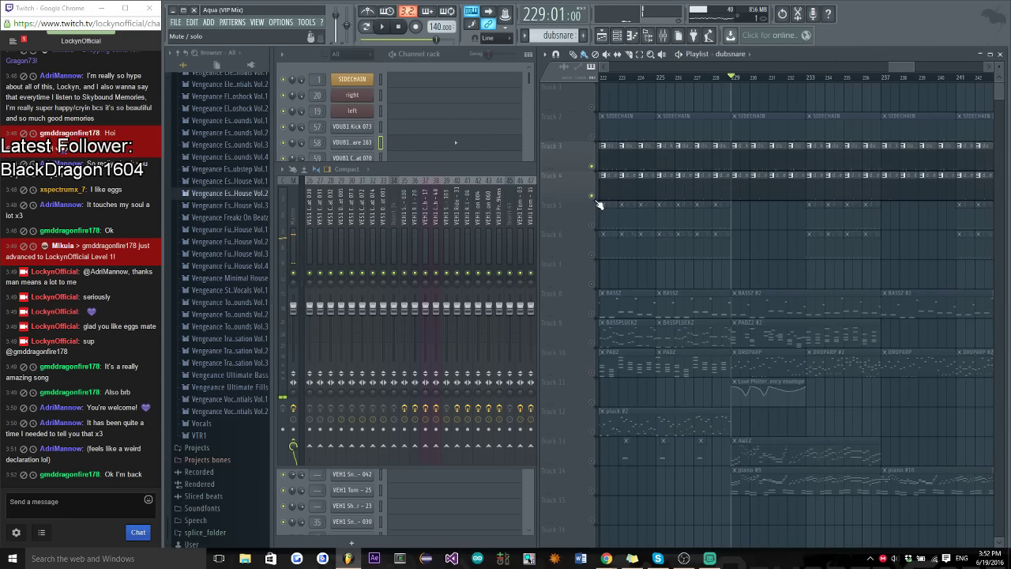
key(ctrl+s)
key(space)
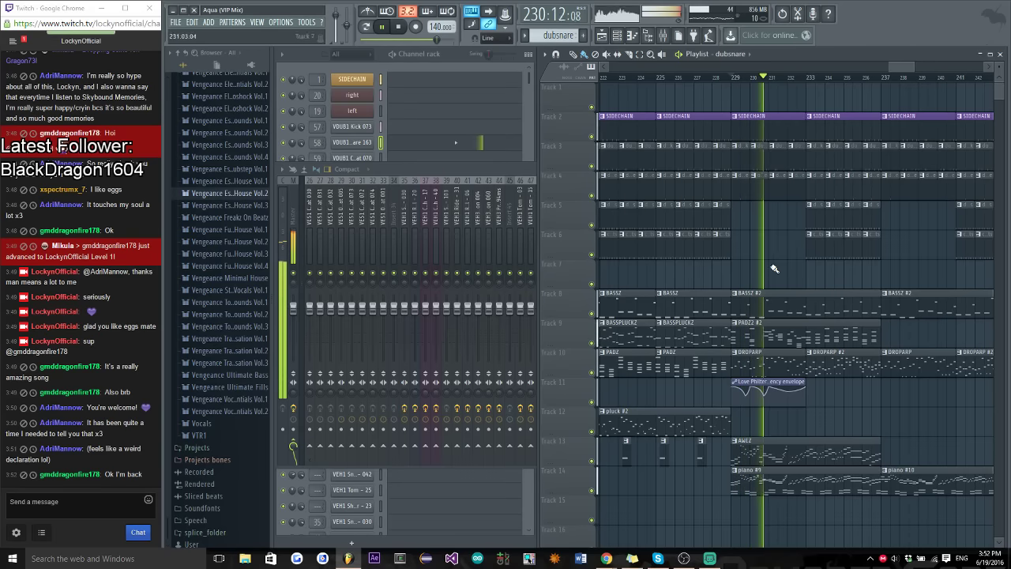
Check the mixer levels and the playlist while the full arrangement plays from bar 229
click(475, 169)
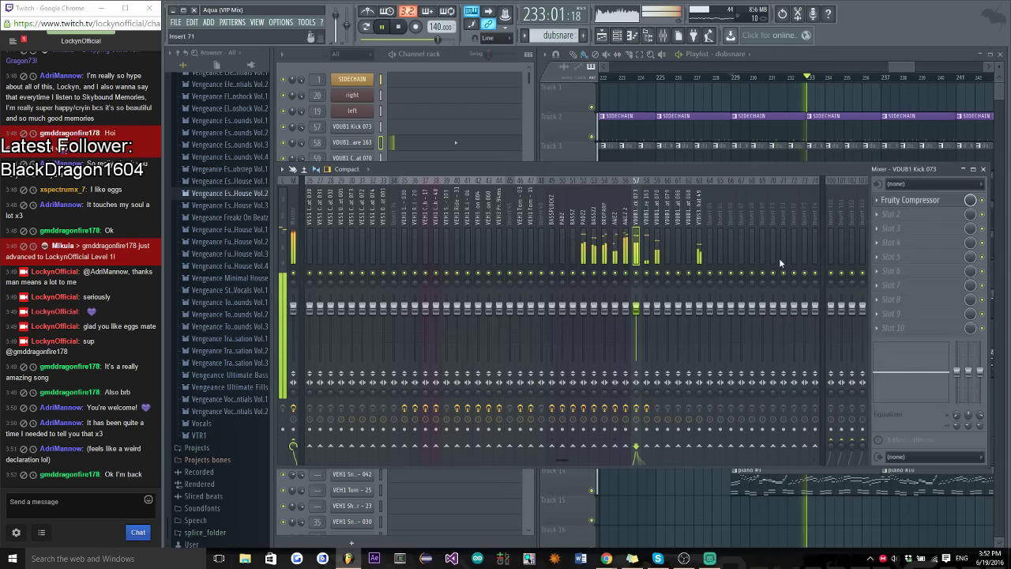
click(983, 170)
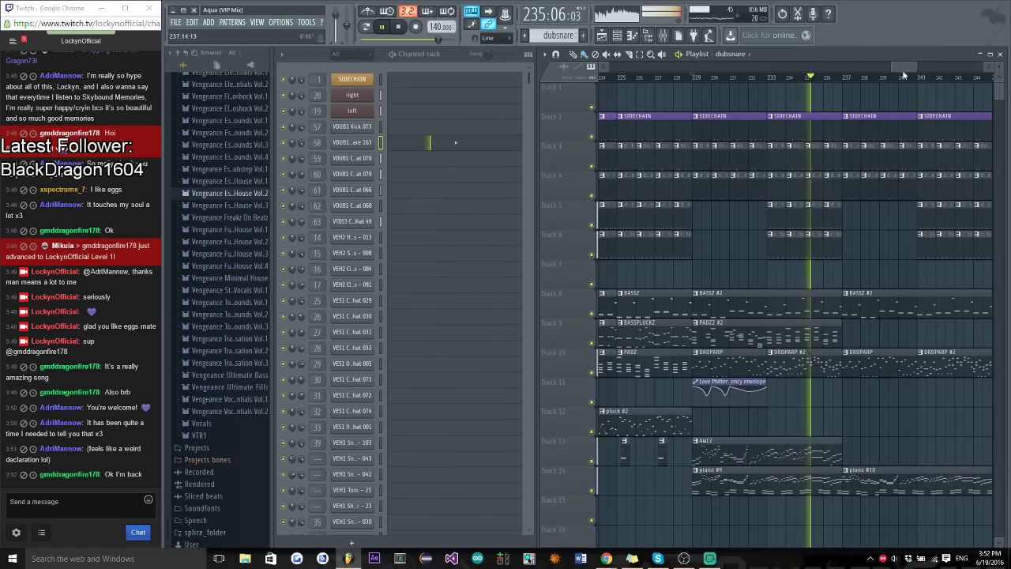
scroll(749, 278, up, 3)
scroll(748, 278, down, 1)
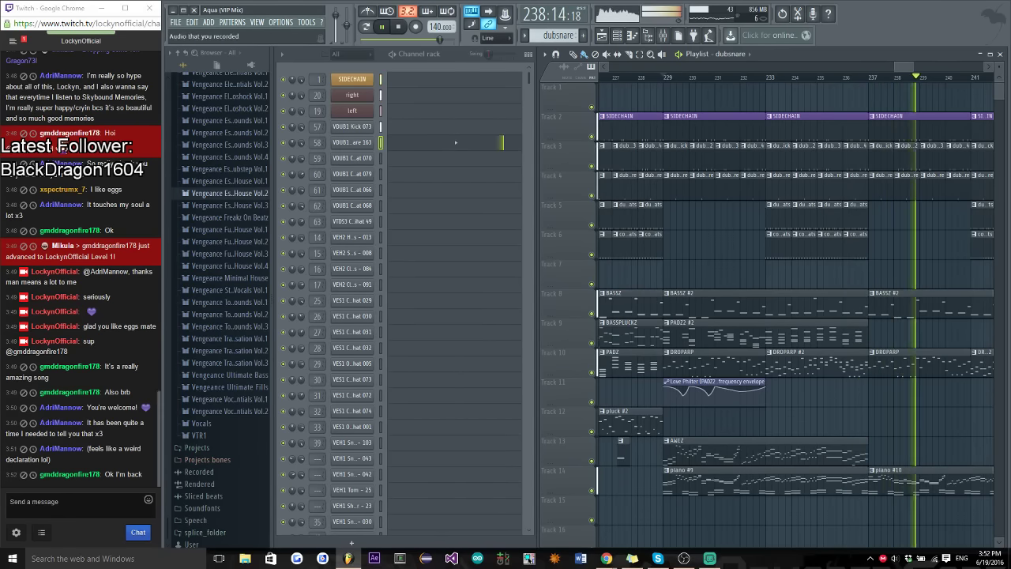
key(space)
Switch to the Twitch chat and send the message "I'm glad you told me ahaha"
key(alt+Tab)
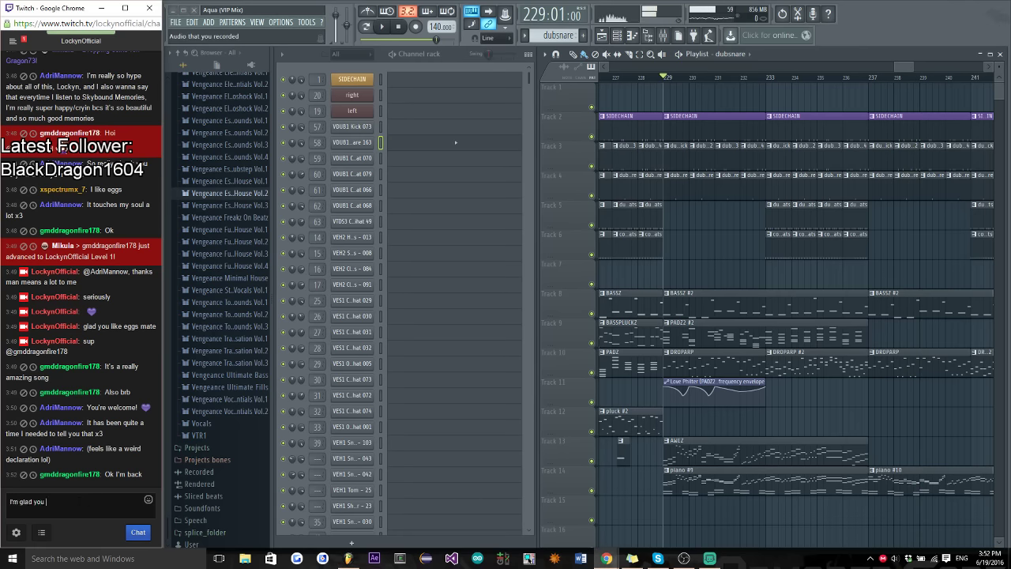
text(aha)
key(Return)
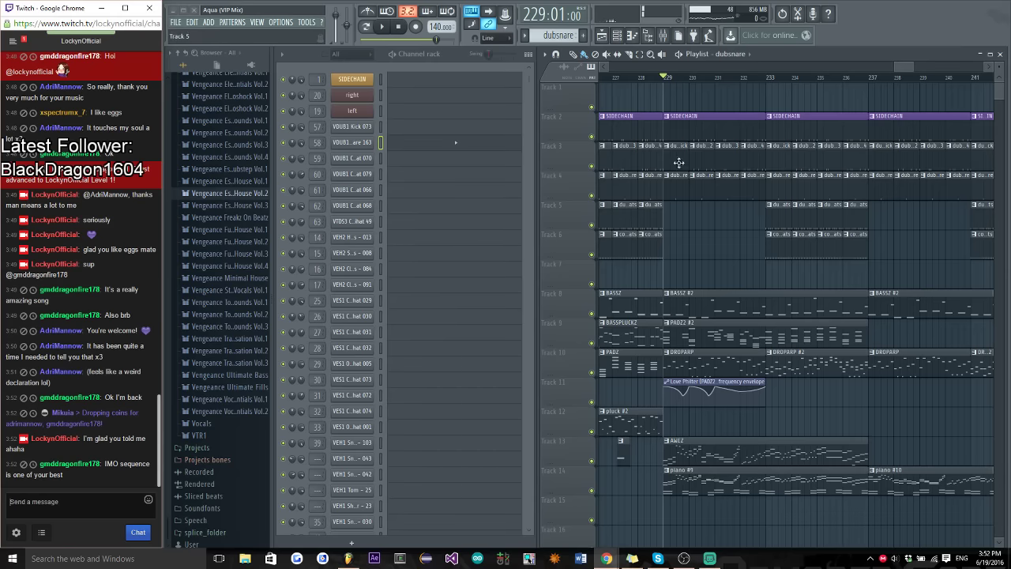
Replay the arrangement briefly from bar 229
click(900, 69)
key(space)
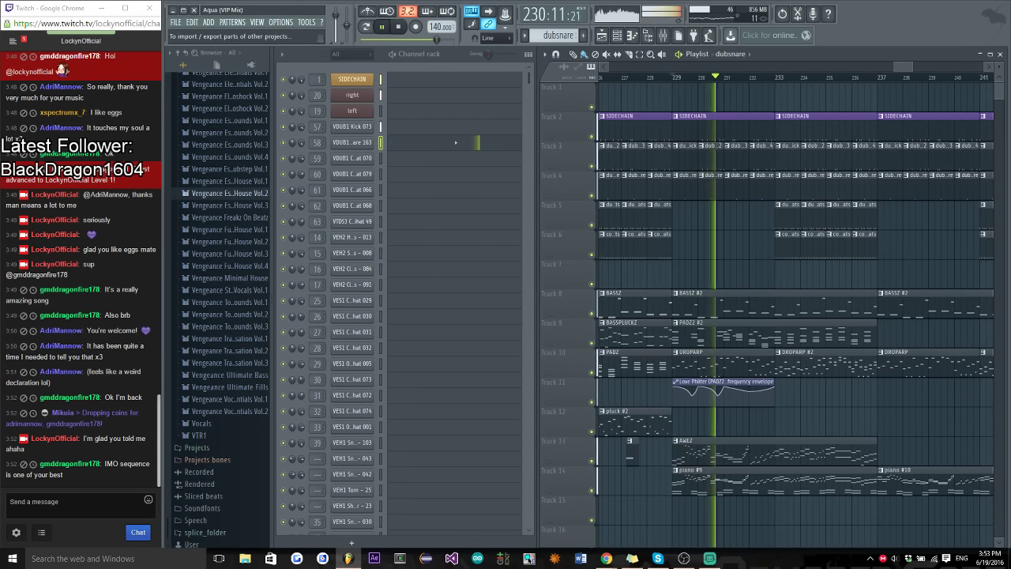
key(space)
Send the messages "thanks mate" and "that's an oldie" in the Twitch chat
key(alt+Tab)
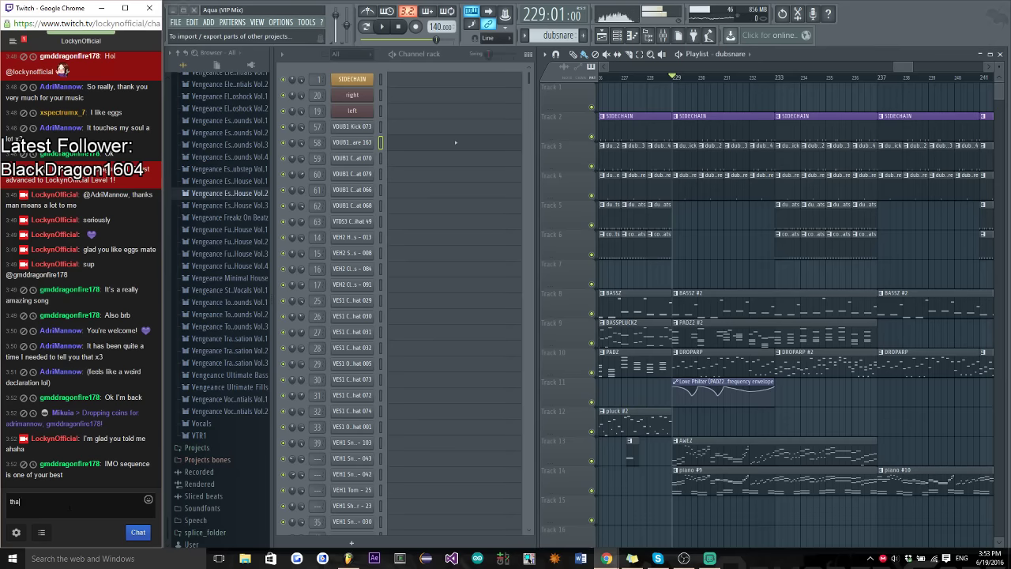
key(Return)
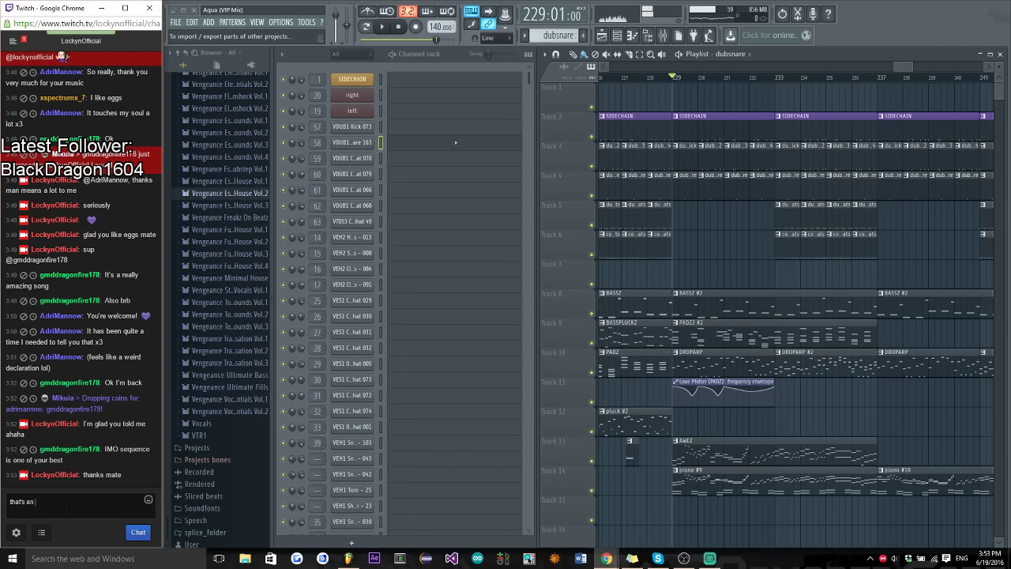
text(that's an oldie)
key(Return)
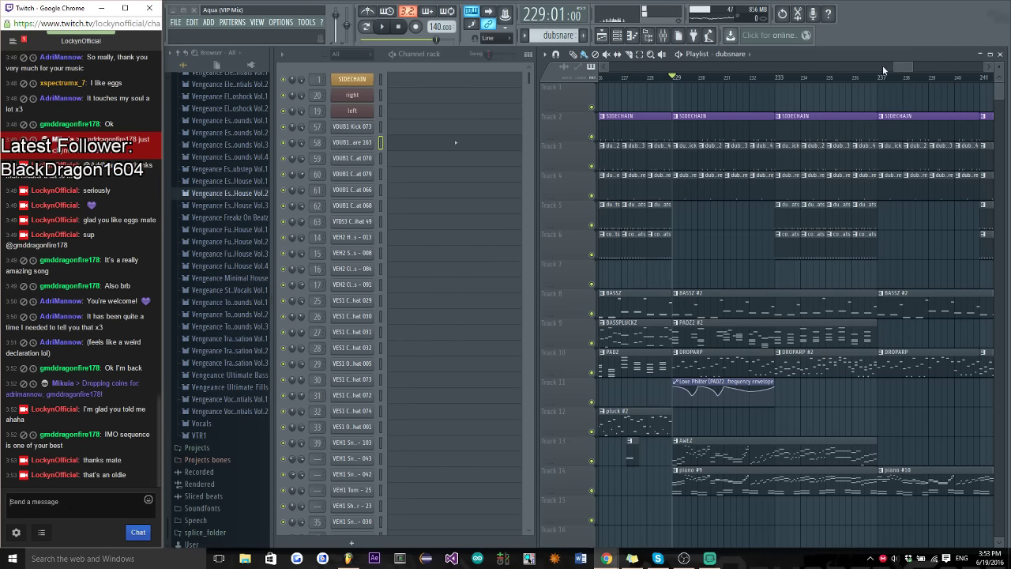
Replay the section from bar 229 and view the DROPARP #2 and AWEZ patterns' notes in the channel rack
drag(913, 63, 906, 66)
key(space)
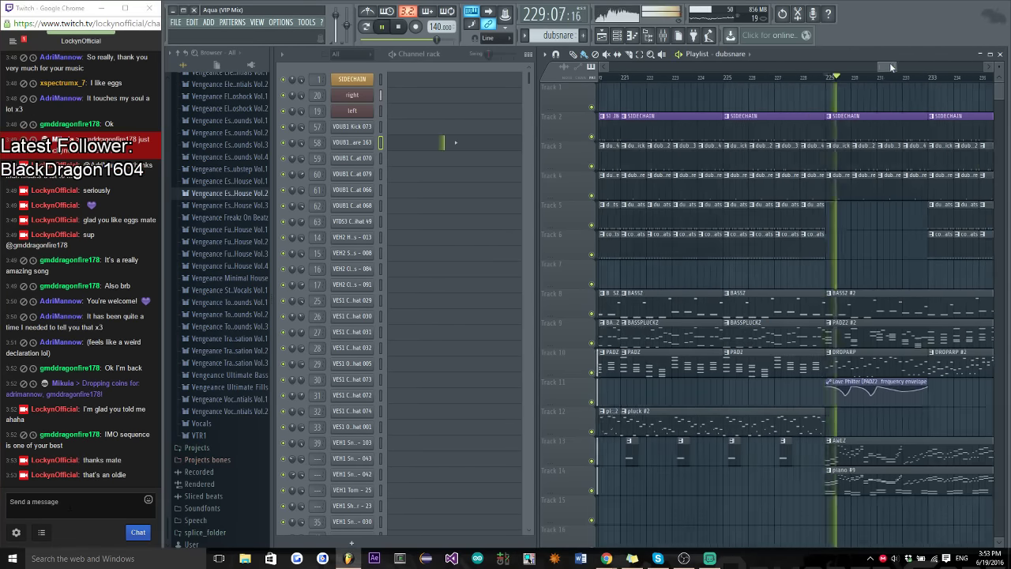
mouse_move(906, 63)
mouse_down()
mouse_move(946, 57)
mouse_move(909, 66)
mouse_up()
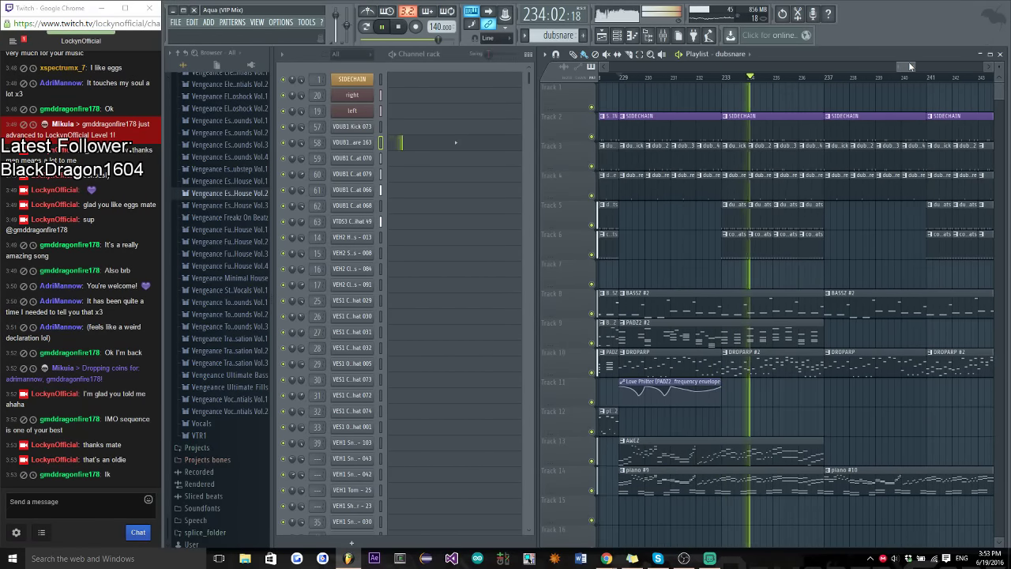
scroll(423, 300, down, 10)
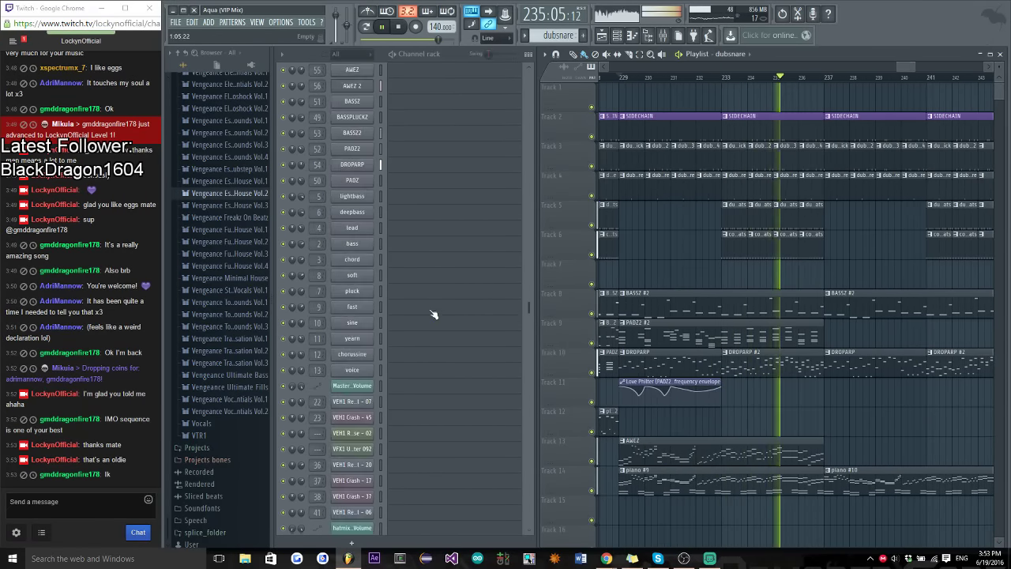
scroll(422, 300, up, 1)
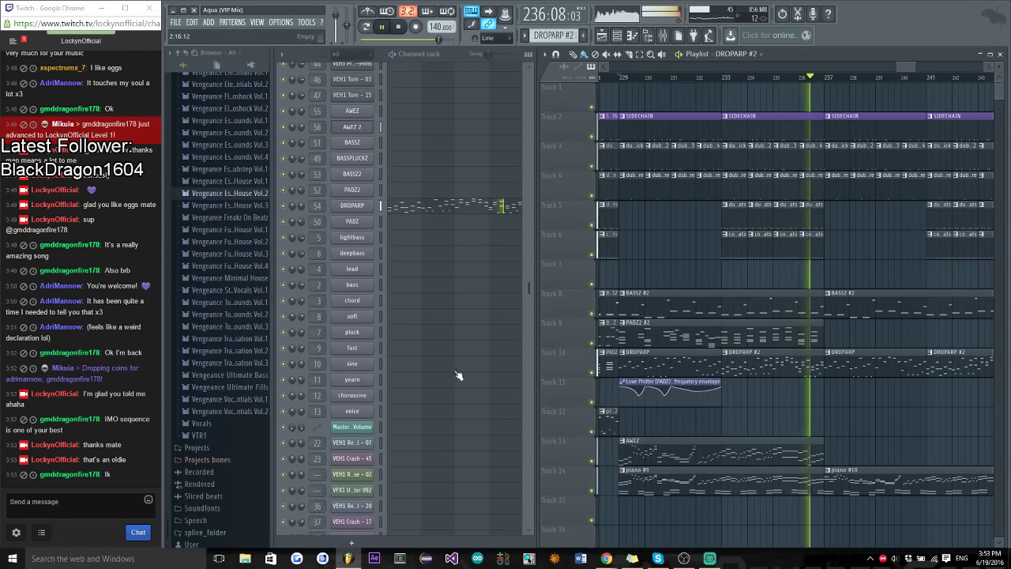
click(748, 458)
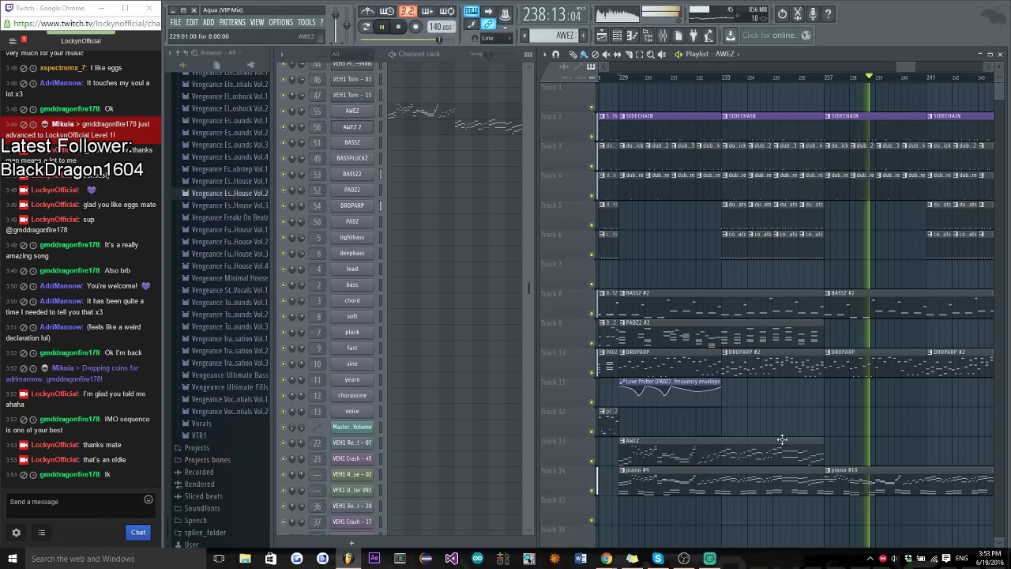
Shift all playlist clips from bar 229 onward 12 bars later so that the section starts at bar 241
scroll(762, 433, down, 2)
drag(660, 521, 814, 95)
key(space)
drag(677, 140, 782, 124)
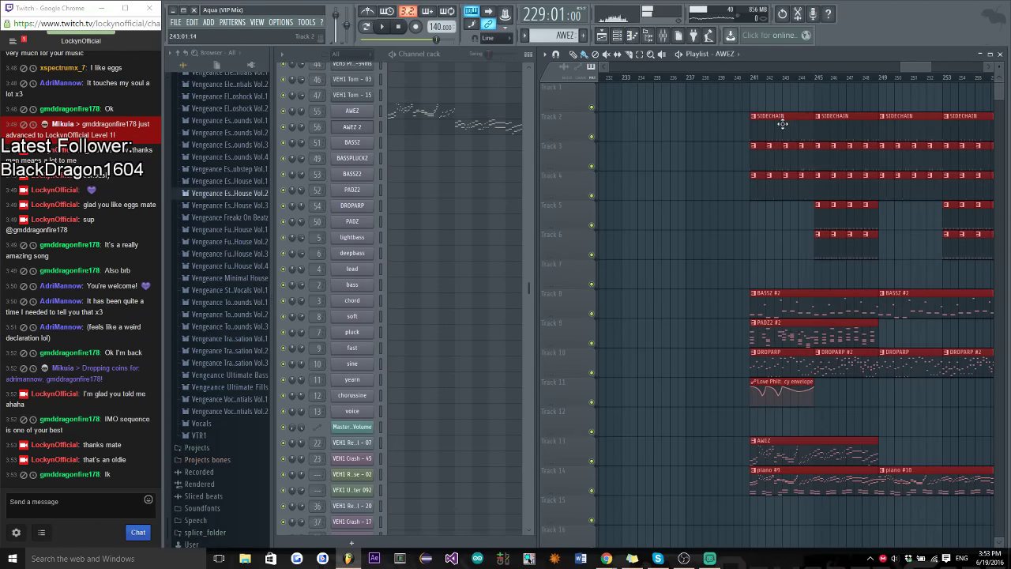
click(908, 85)
Play the arrangement from bar 197 and examine the empty gap after bar 229
drag(908, 66, 858, 71)
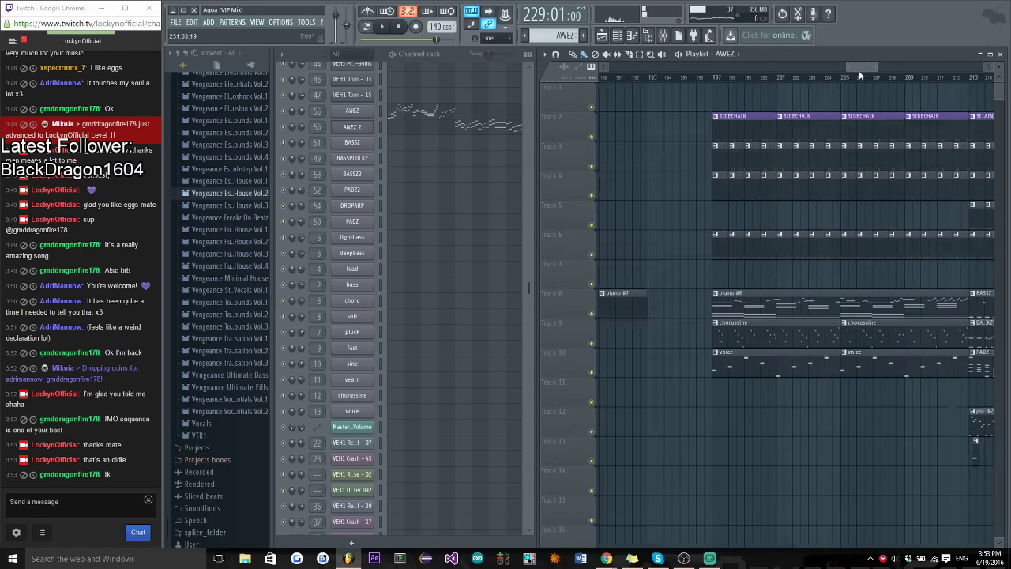
click(737, 77)
key(space)
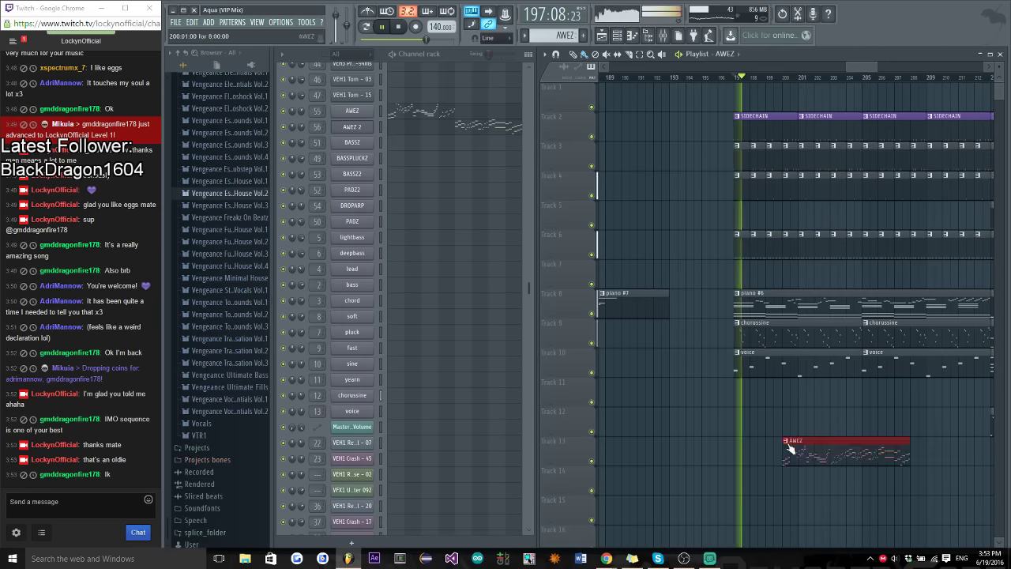
drag(862, 66, 889, 68)
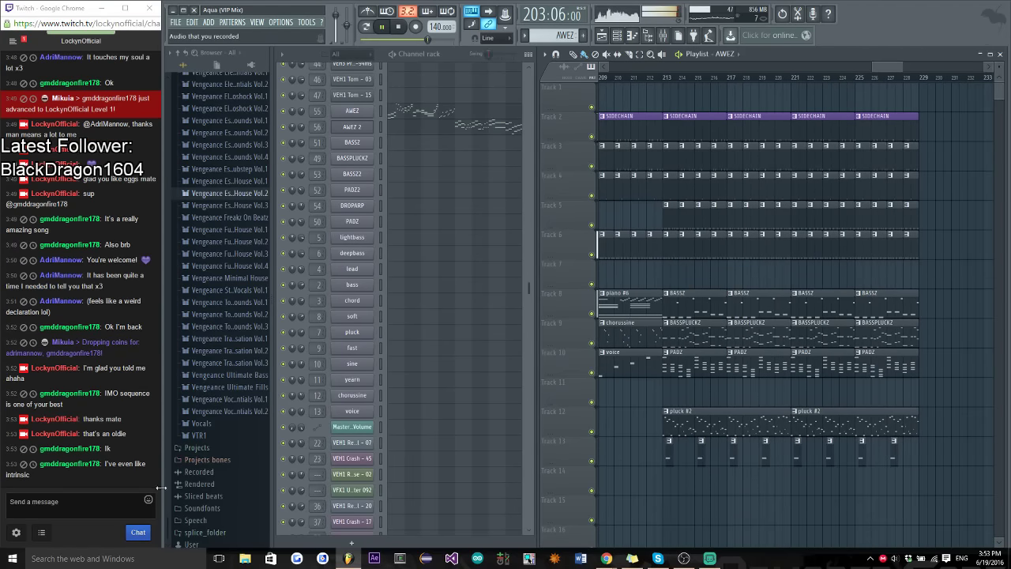
Send the message "intrinsic is super old lol" in the Twitch chat
key(alt+Tab)
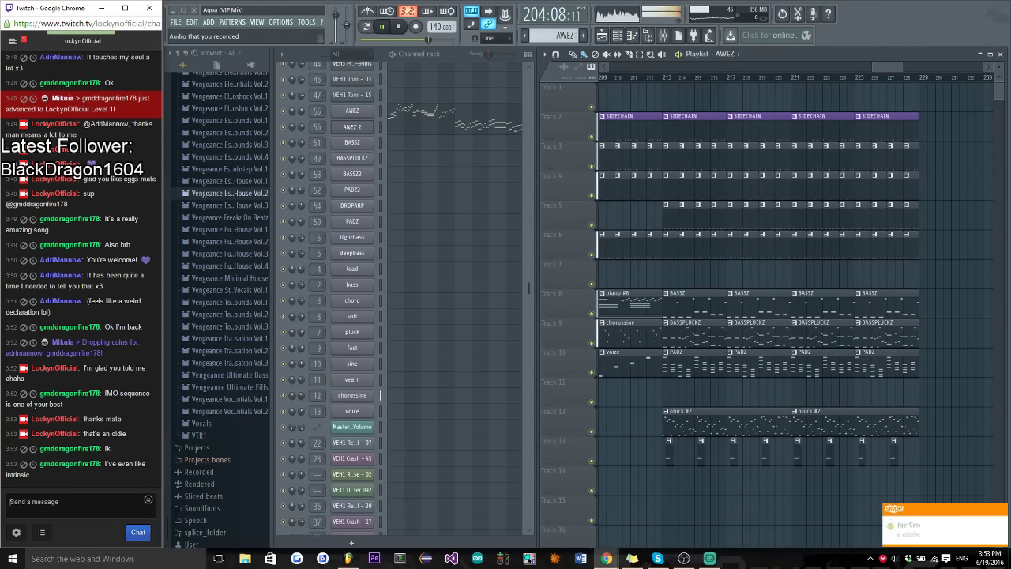
text(intrinsic is super o)
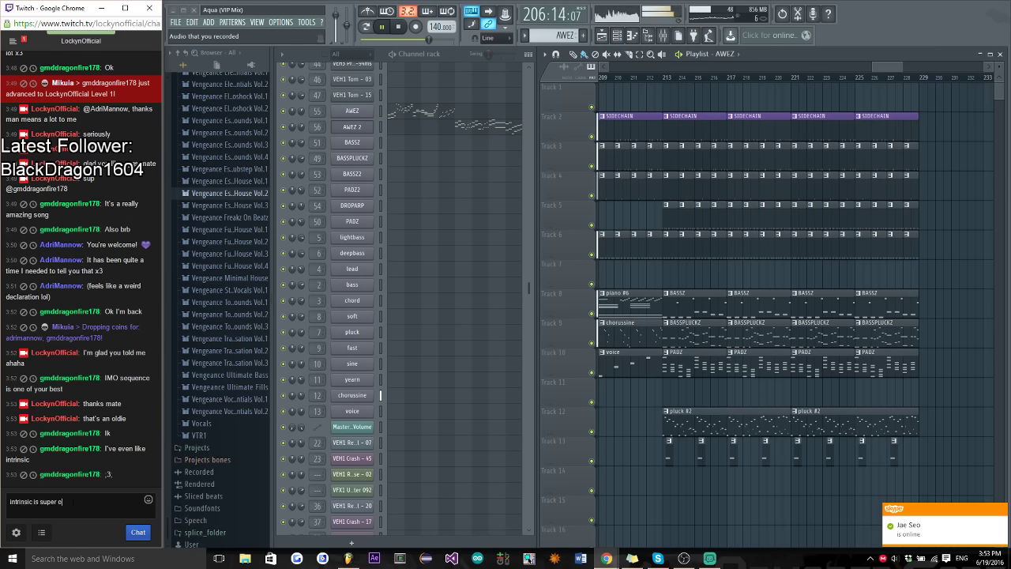
text(ld lol)
key(Return)
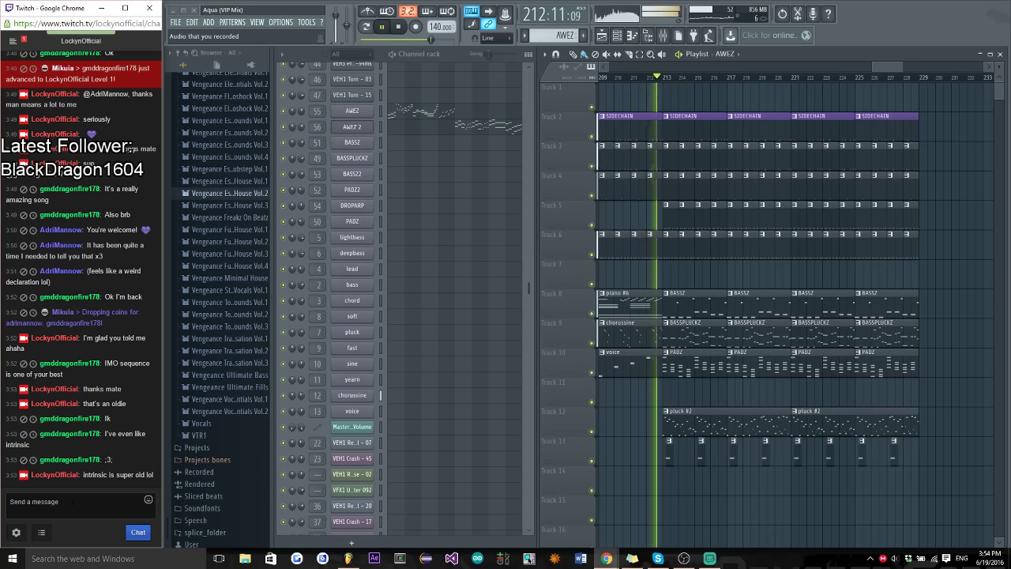
Send the chat messages "tbh the ideas in intrinsic were good" and "but it was really badly done imo"
text(tbh the ideas in)
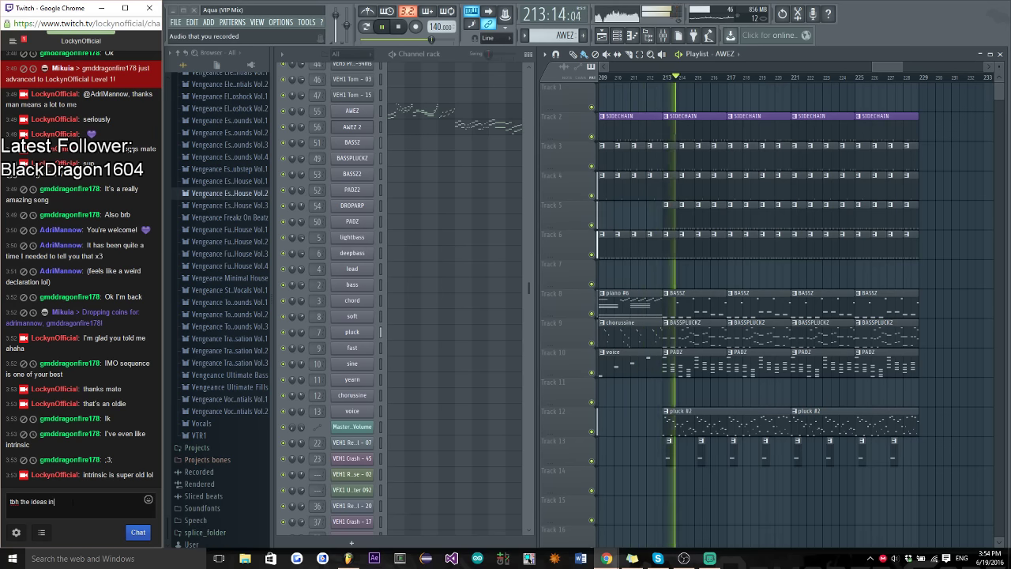
text( intrins)
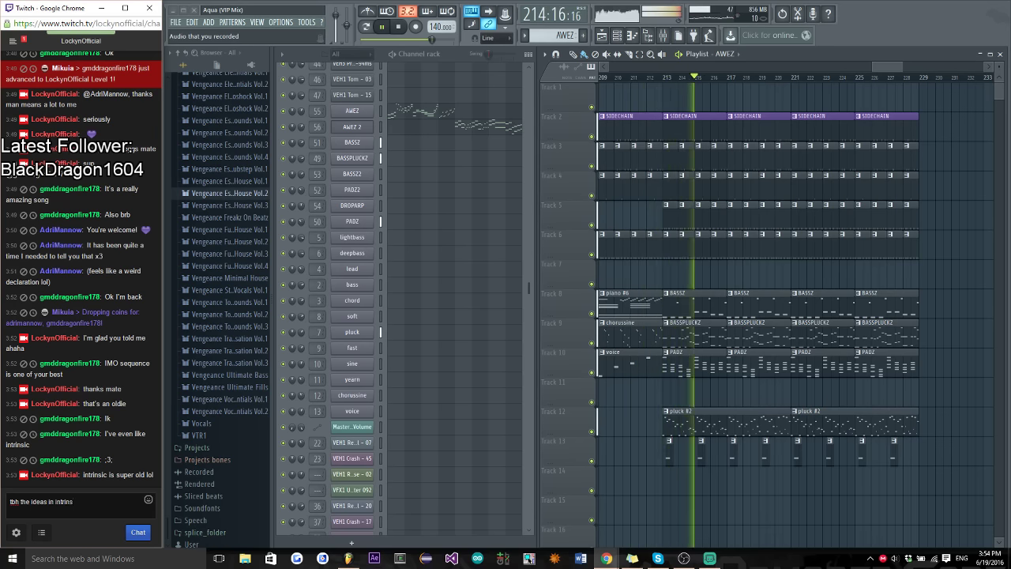
text(ic were good)
key(Return)
text(but i)
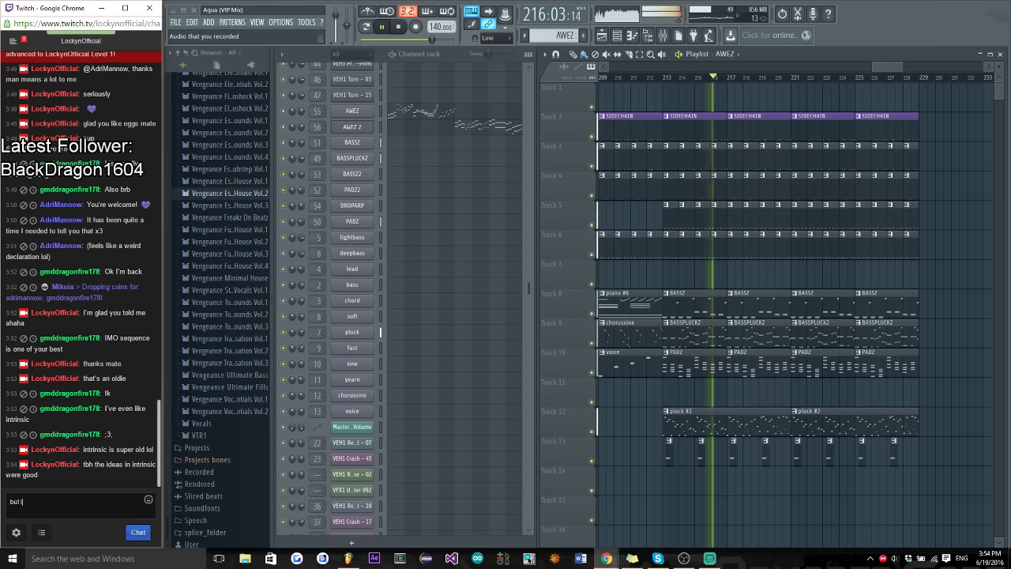
text(t was really badly)
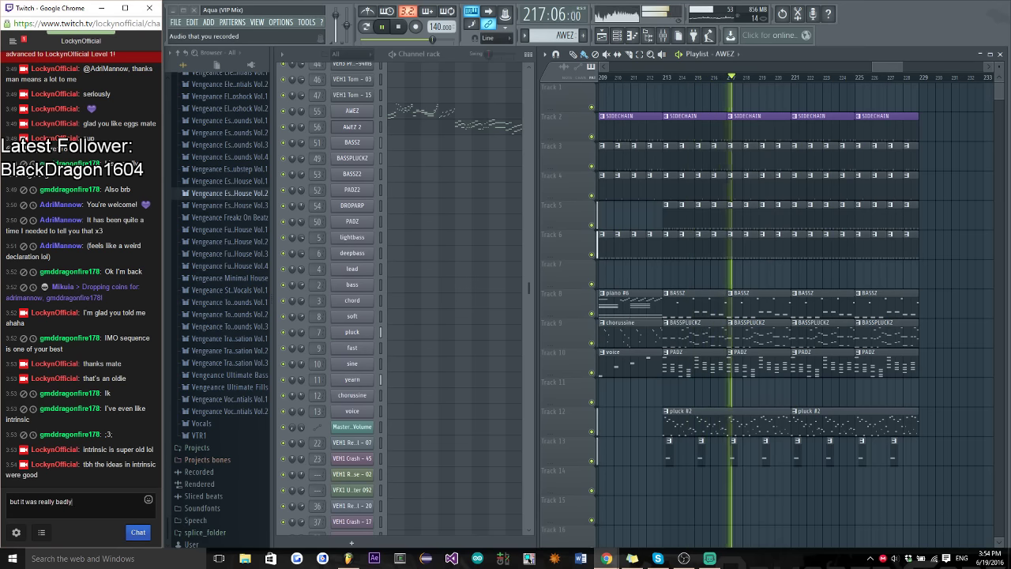
text( done imo)
key(Return)
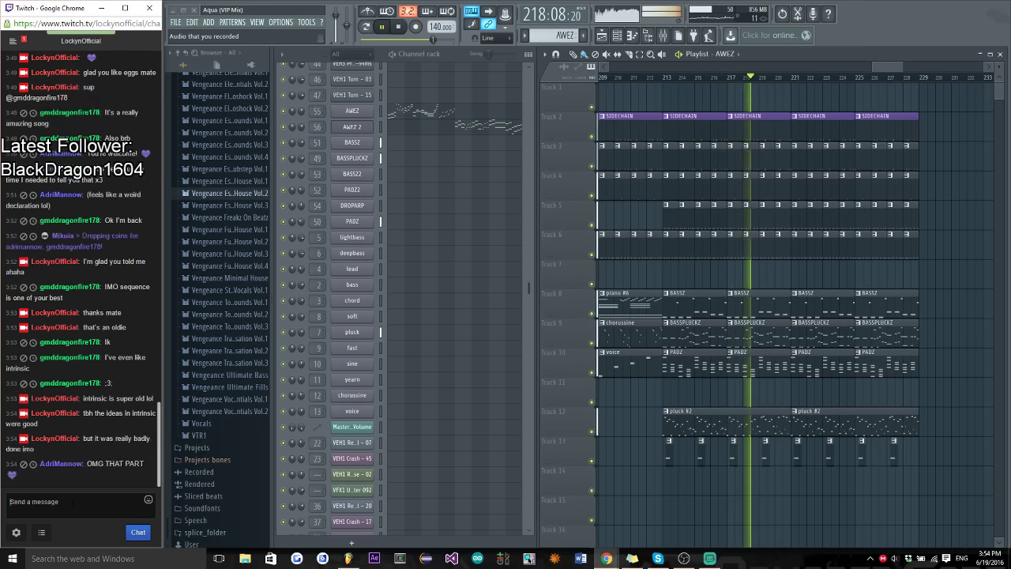
Send the Twitch chat message "like... I can't believe I did some of the things I did in that track lol"
text(like...)
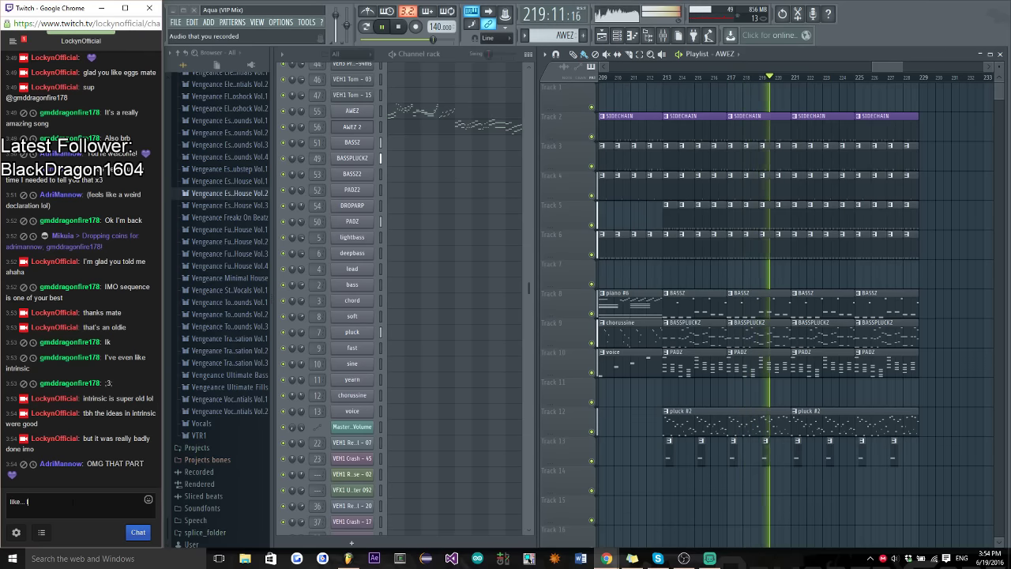
text( I can)
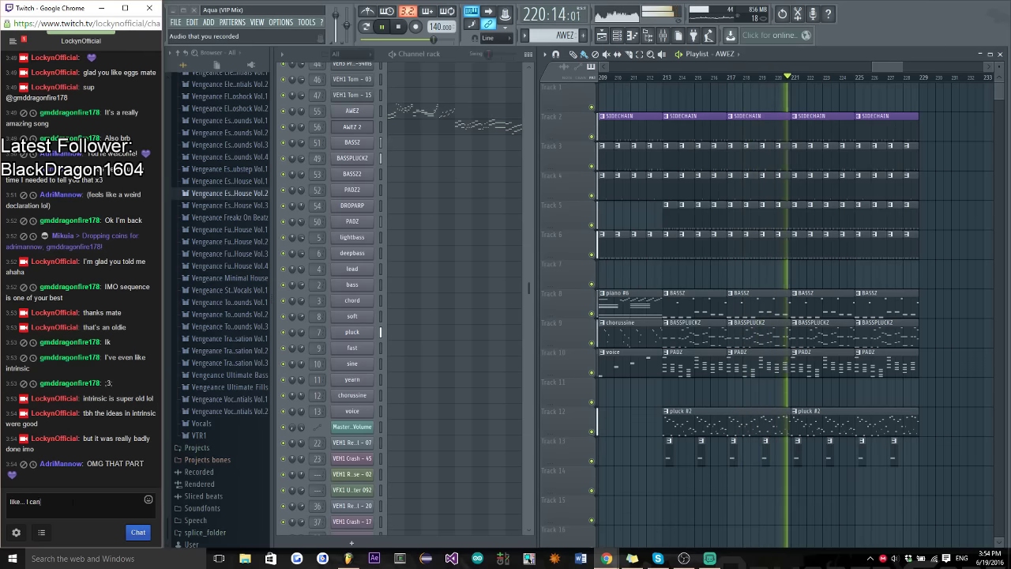
text('t believe I cid )
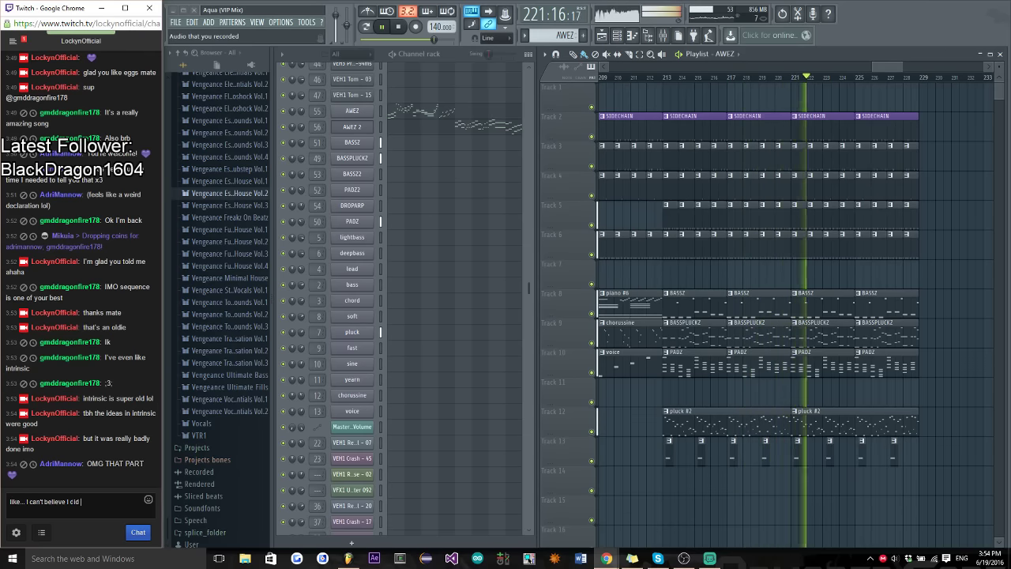
text(some of the things I d)
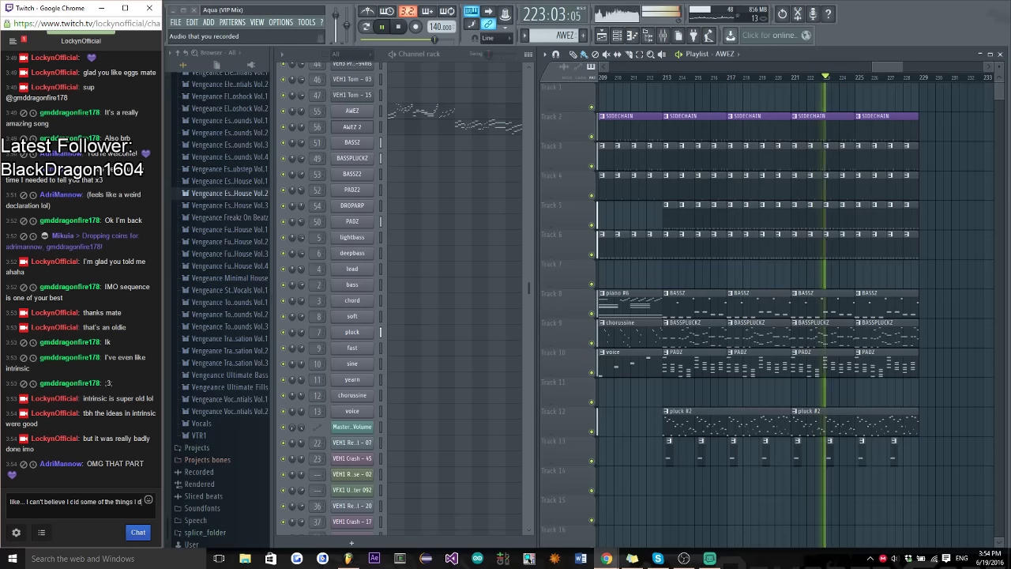
text(id in that track lol)
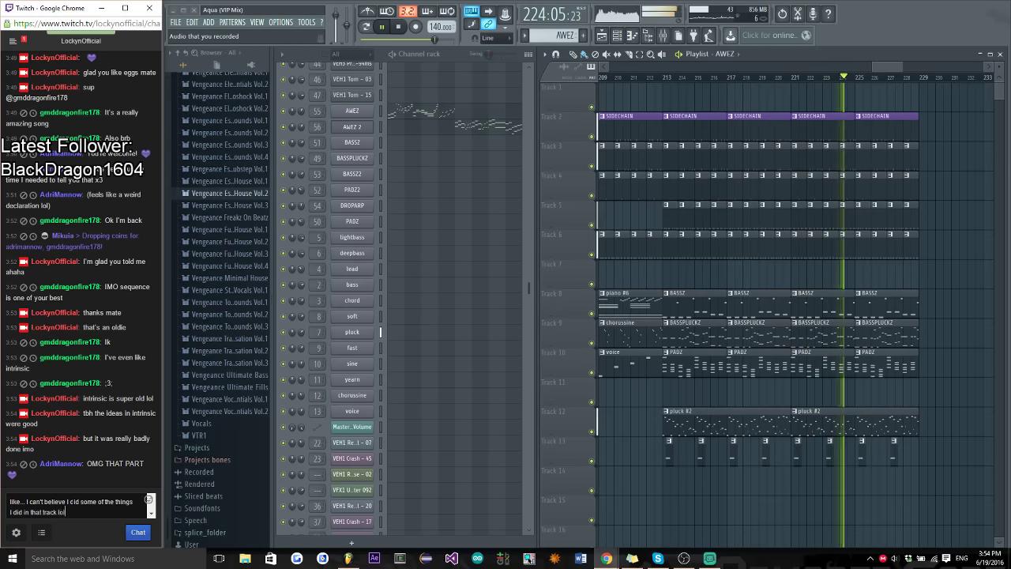
key(Return)
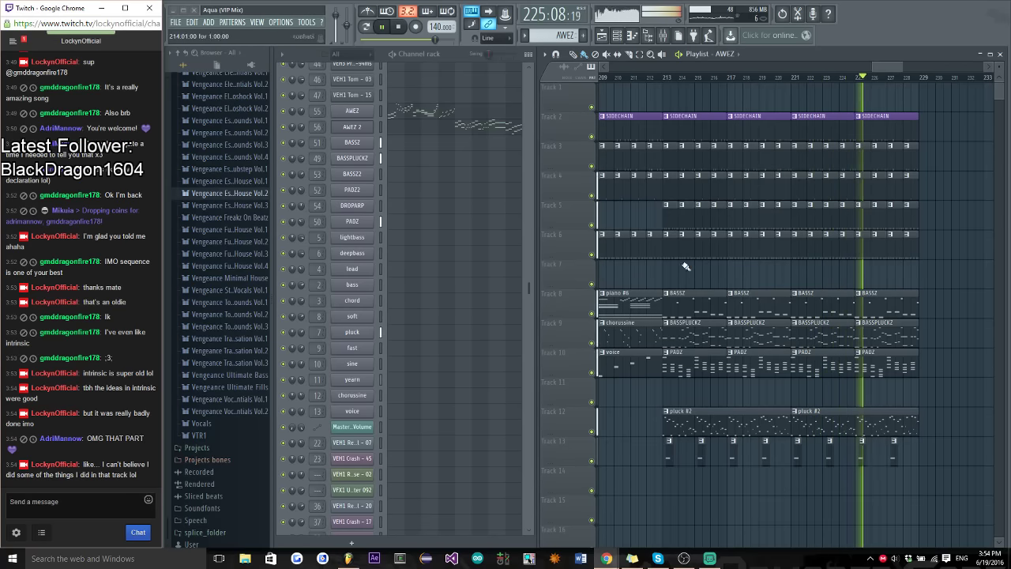
Stop the playback and send the message "which part?" in the Twitch chat
mouse_move(888, 67)
mouse_down()
mouse_move(879, 66)
mouse_move(896, 64)
mouse_move(876, 67)
mouse_up()
key(space)
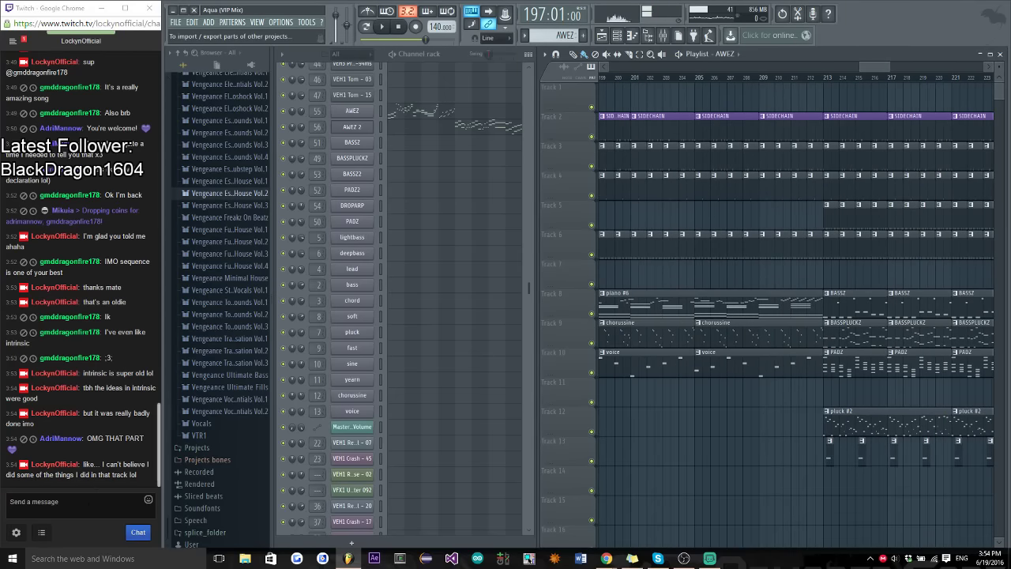
click(85, 506)
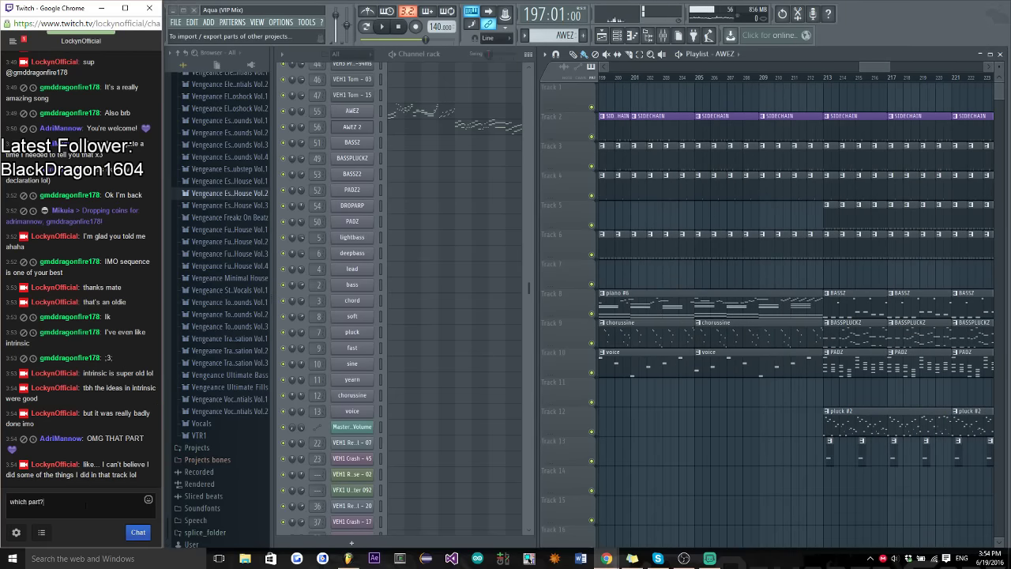
key(Return)
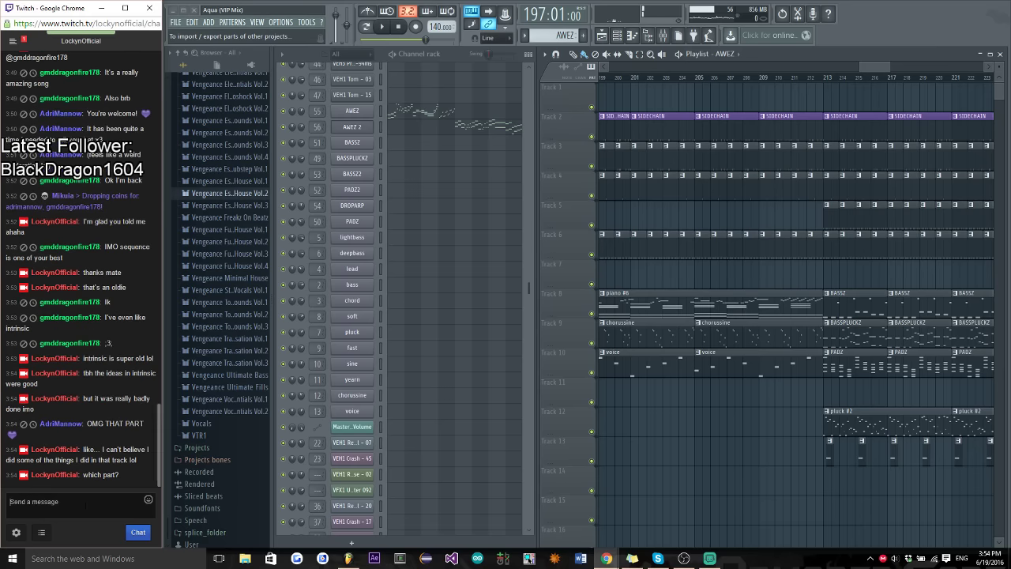
Play the arrangement from bar 209 and examine the clips up to the section starting at bar 241
click(763, 80)
key(space)
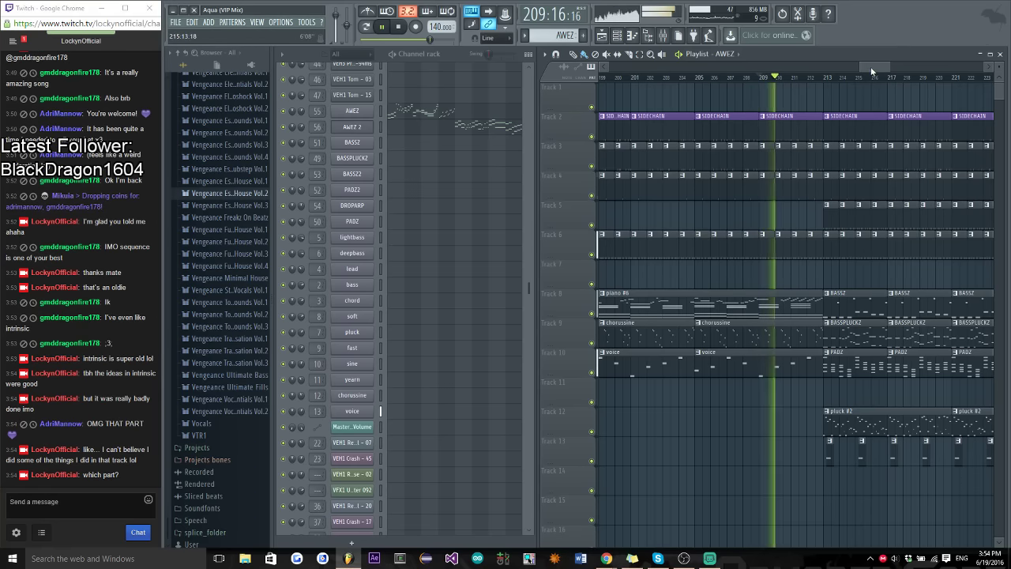
drag(870, 66, 885, 66)
drag(882, 66, 879, 72)
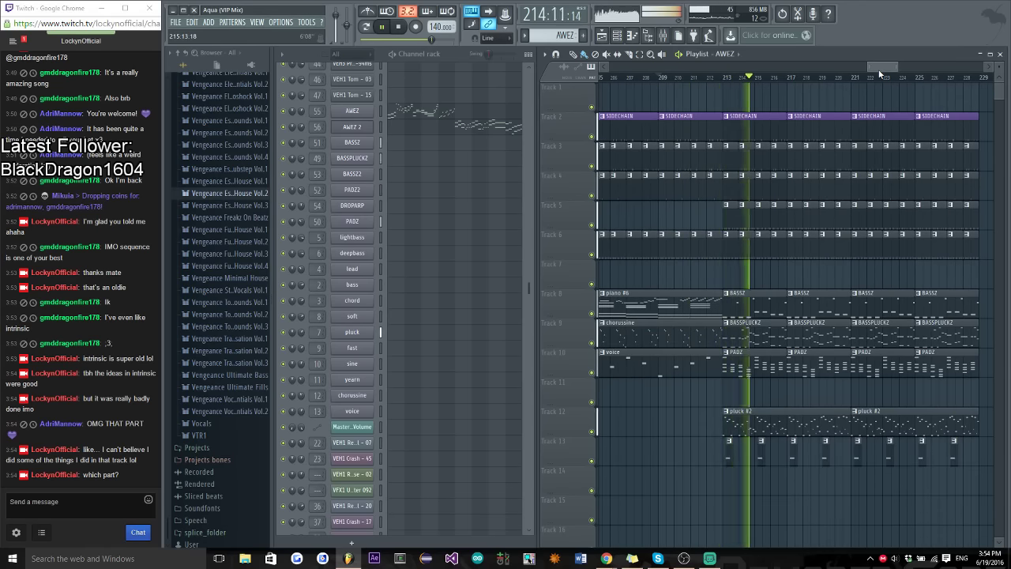
mouse_move(879, 74)
mouse_down()
mouse_move(937, 66)
mouse_move(889, 64)
mouse_up()
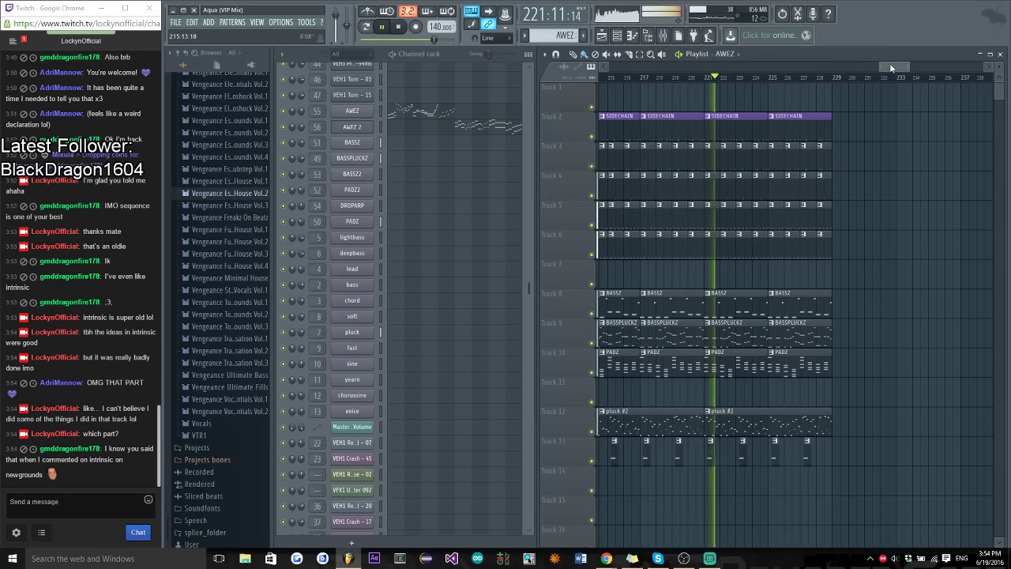
drag(889, 62, 922, 61)
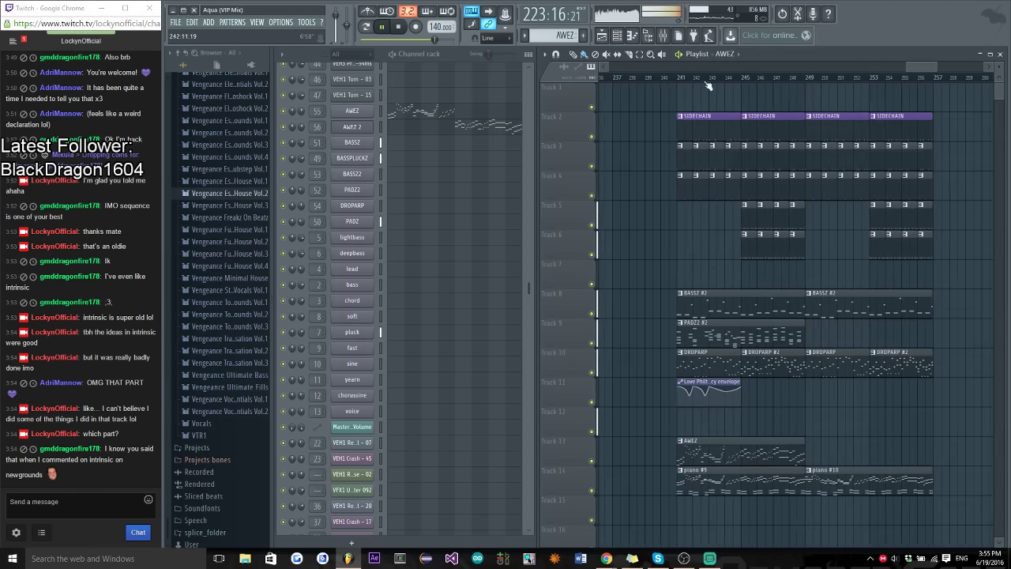
Play the DROPARP section from bar 241 and check its track levels in the mixer
click(680, 80)
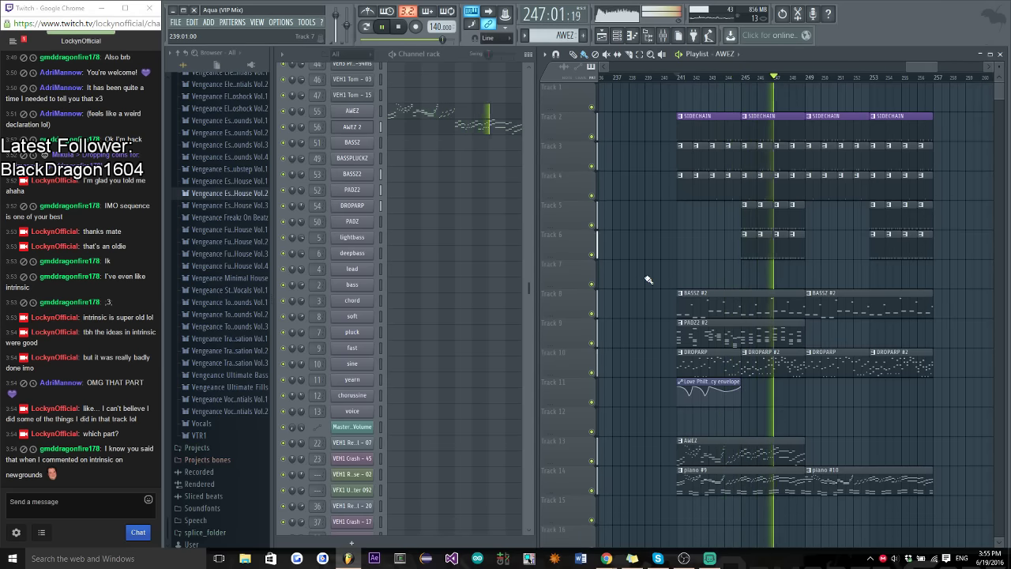
click(664, 36)
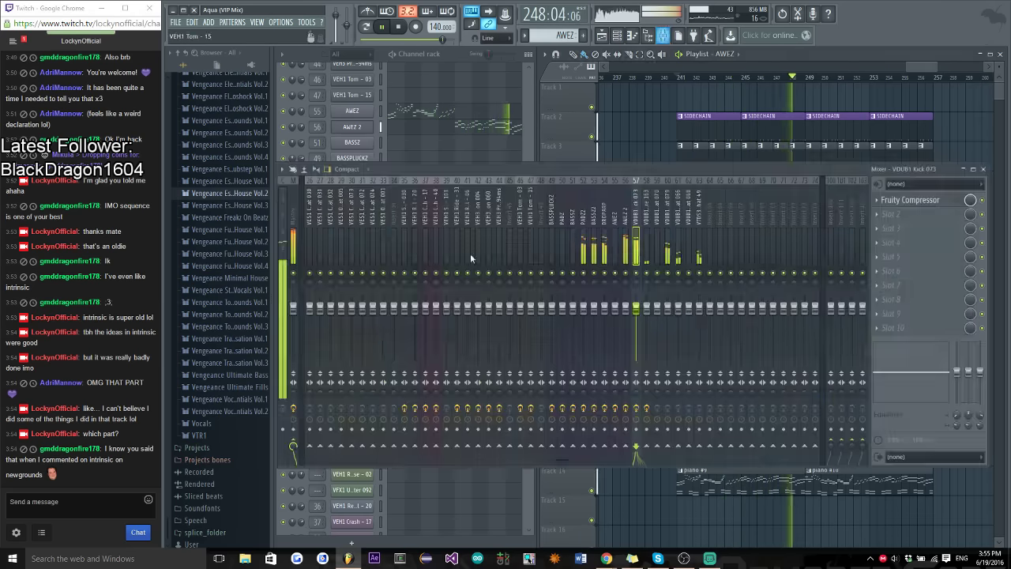
click(982, 169)
drag(919, 72, 860, 81)
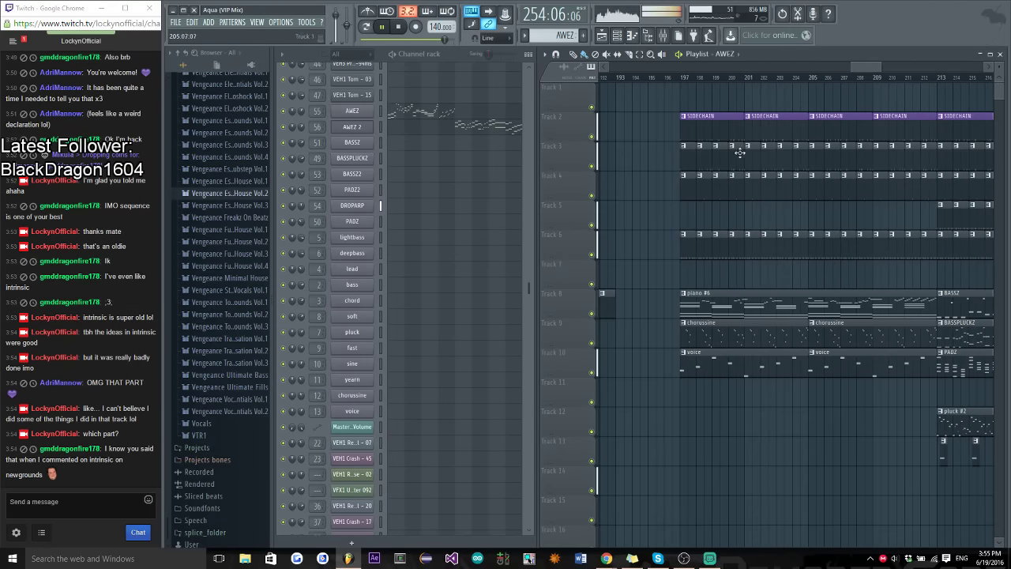
Check the viewer count on the Twitch channel page in Chrome and look at the chat's viewer list
click(606, 557)
click(582, 509)
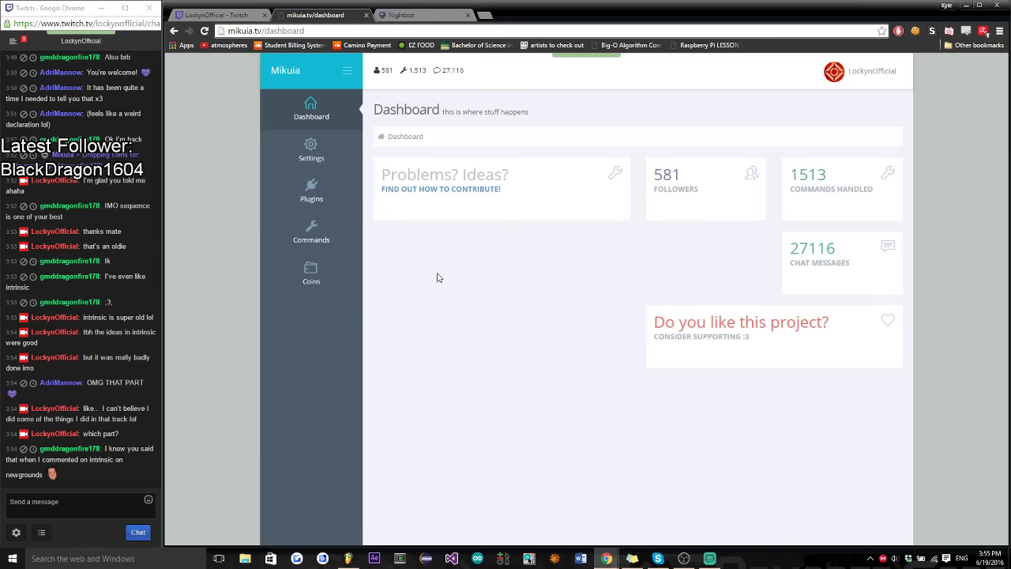
click(205, 16)
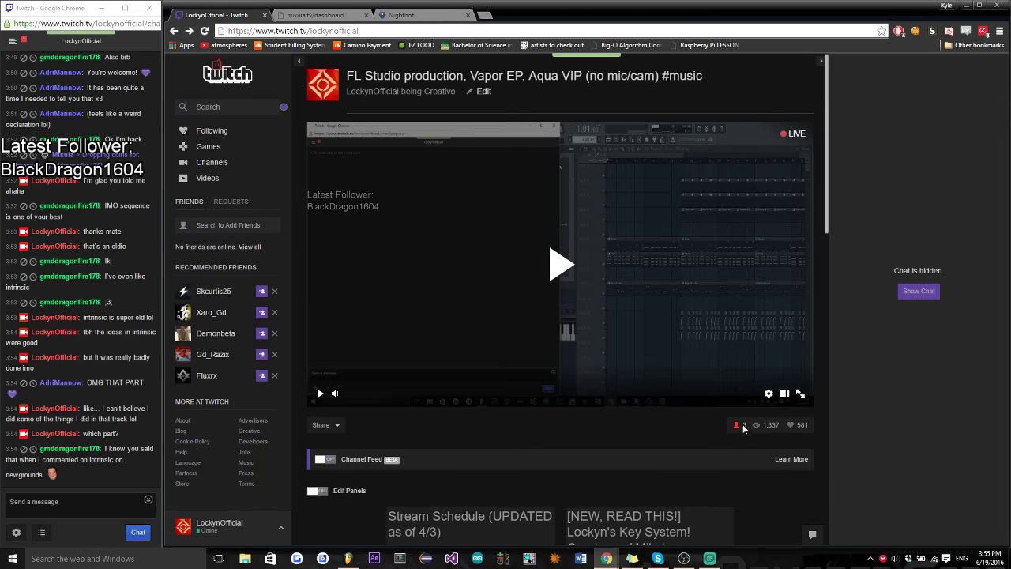
click(965, 6)
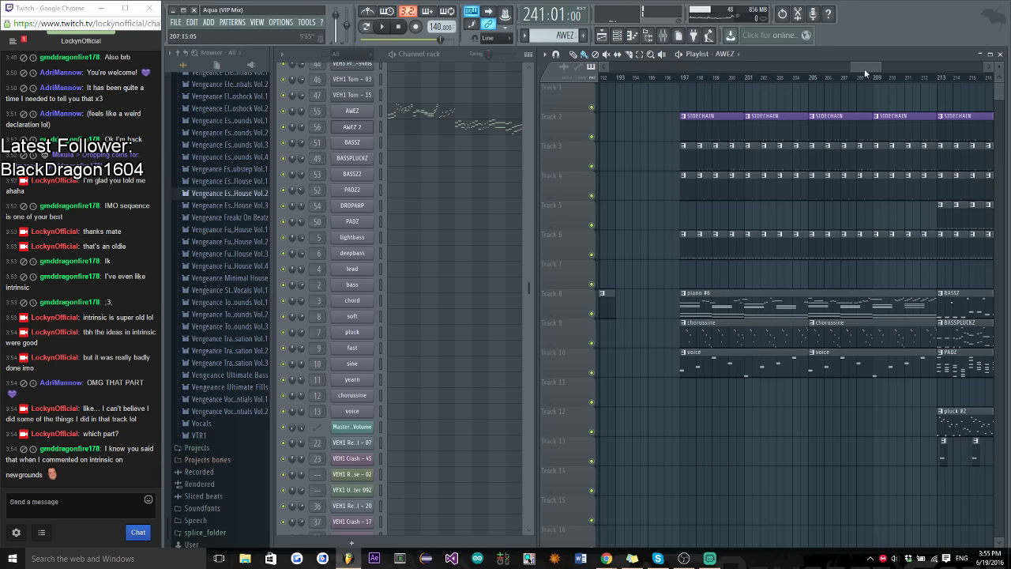
click(41, 531)
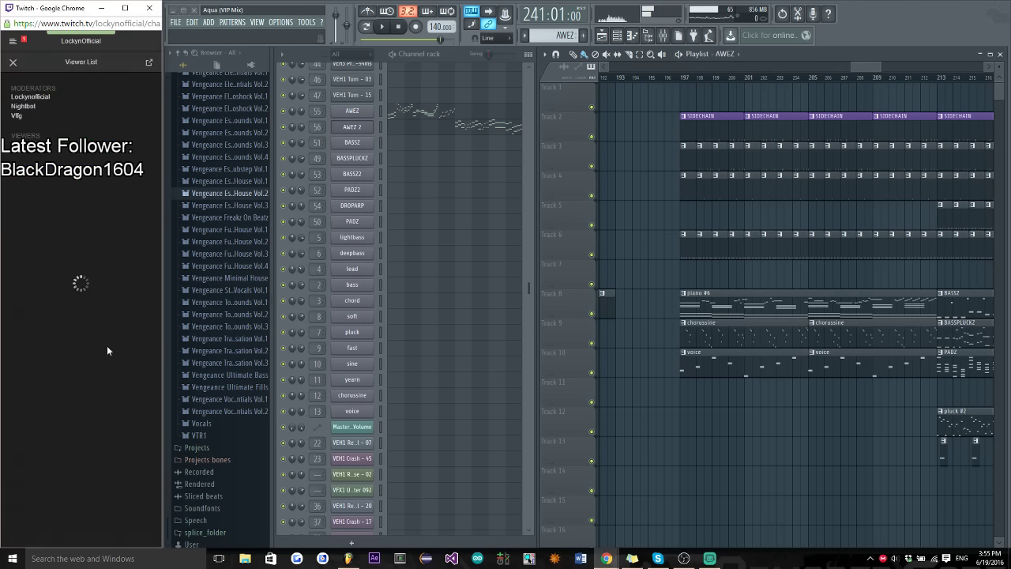
click(12, 64)
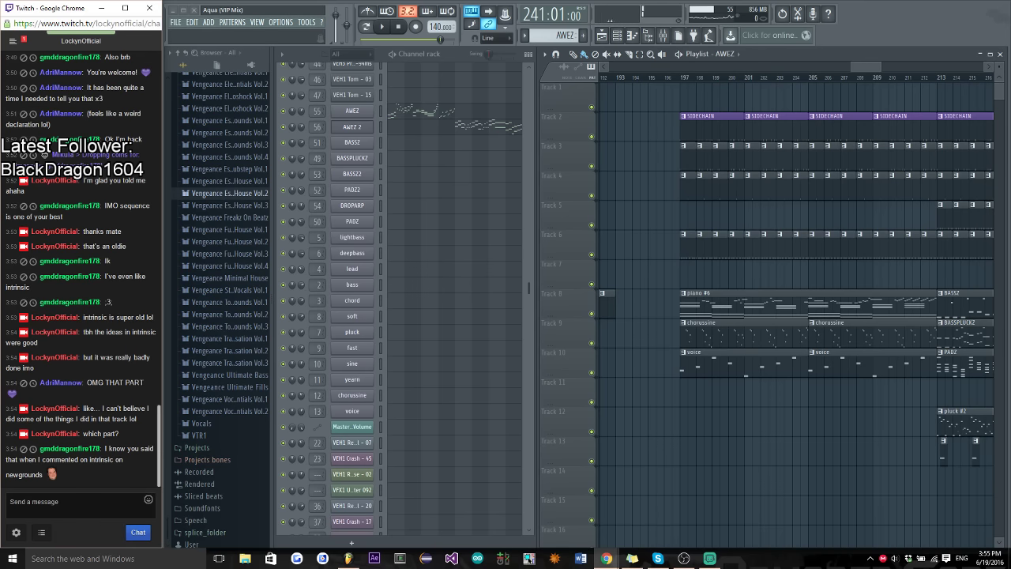
Send the chat messages "hmm", "maybe I'll just jump around projects a bity" and the correction "bit*"
key(Return)
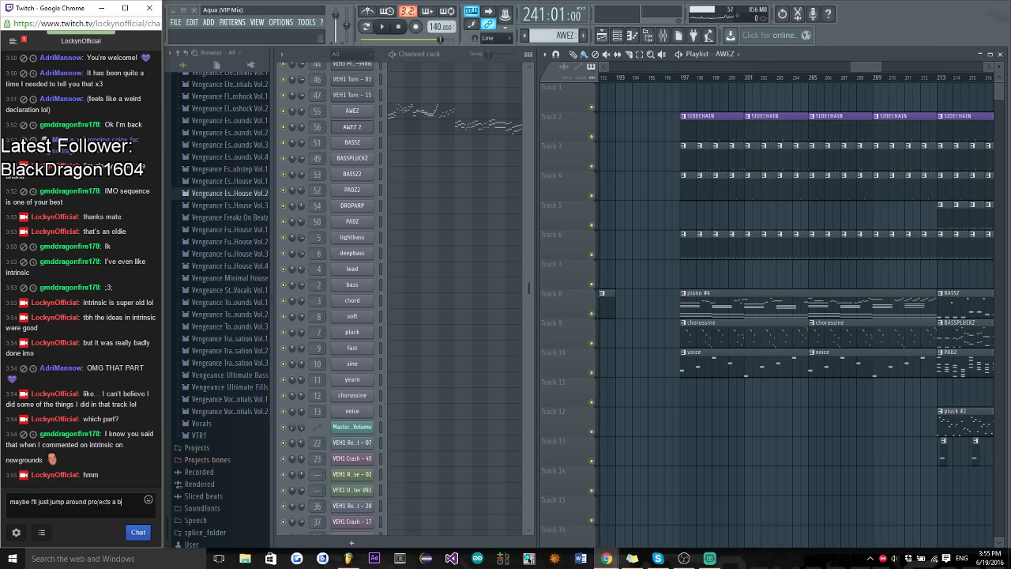
text(ty)
key(Return)
text(bit)
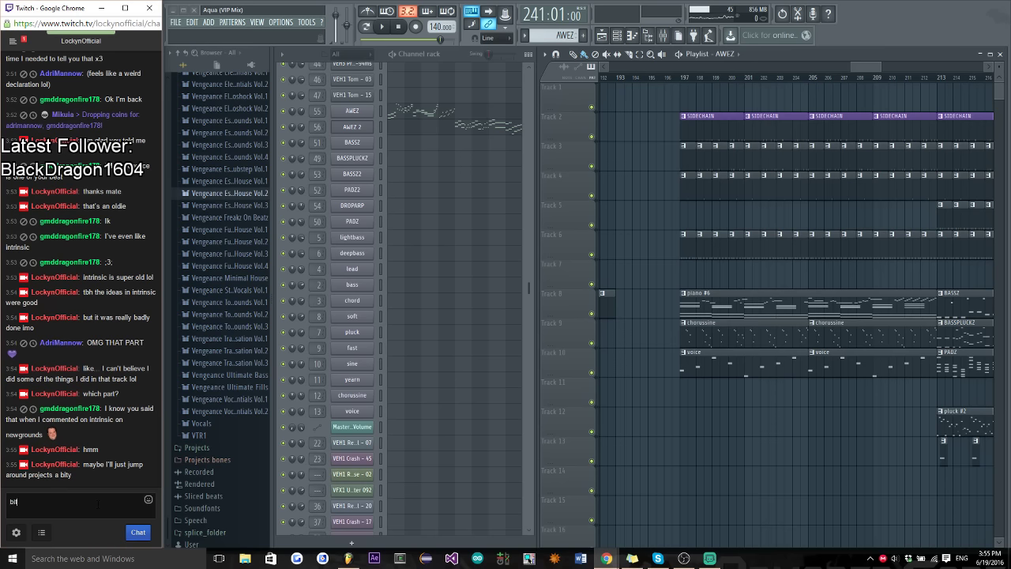
text(*)
key(Return)
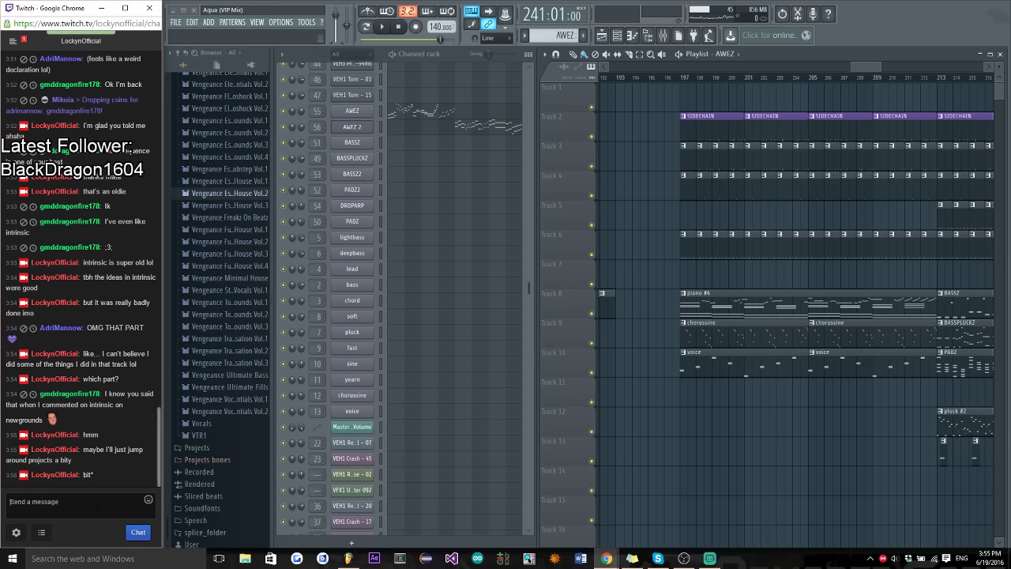
Open the recent project wao.flp and fill in its project info with title Volt, genre Electro House and comment "asdf"
click(175, 22)
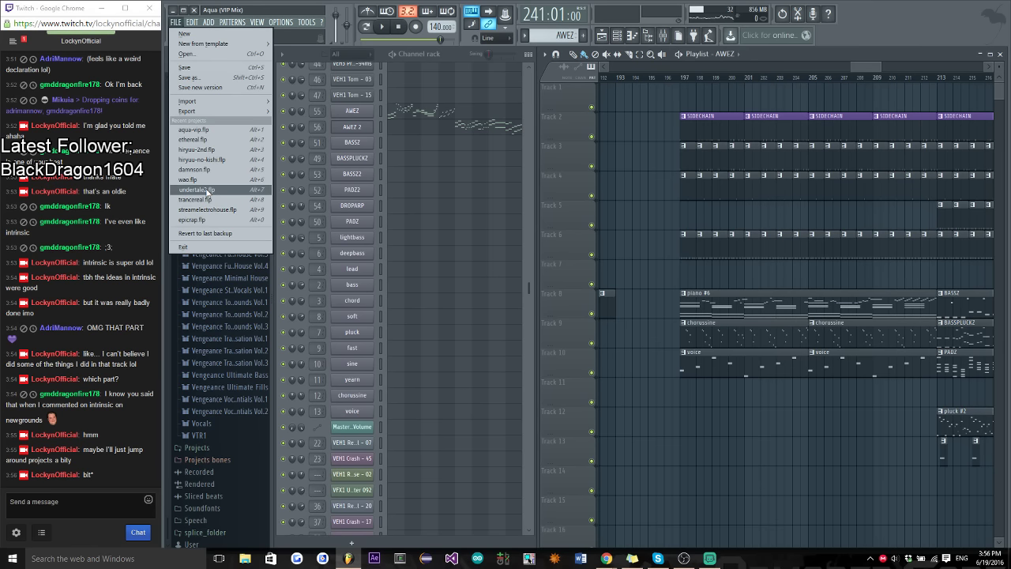
click(189, 179)
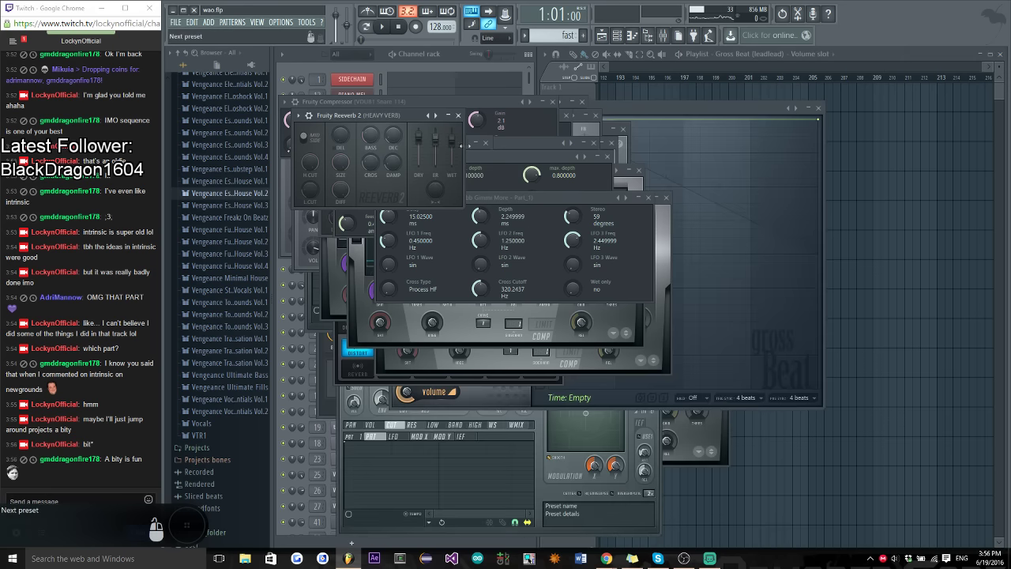
click(282, 22)
click(296, 63)
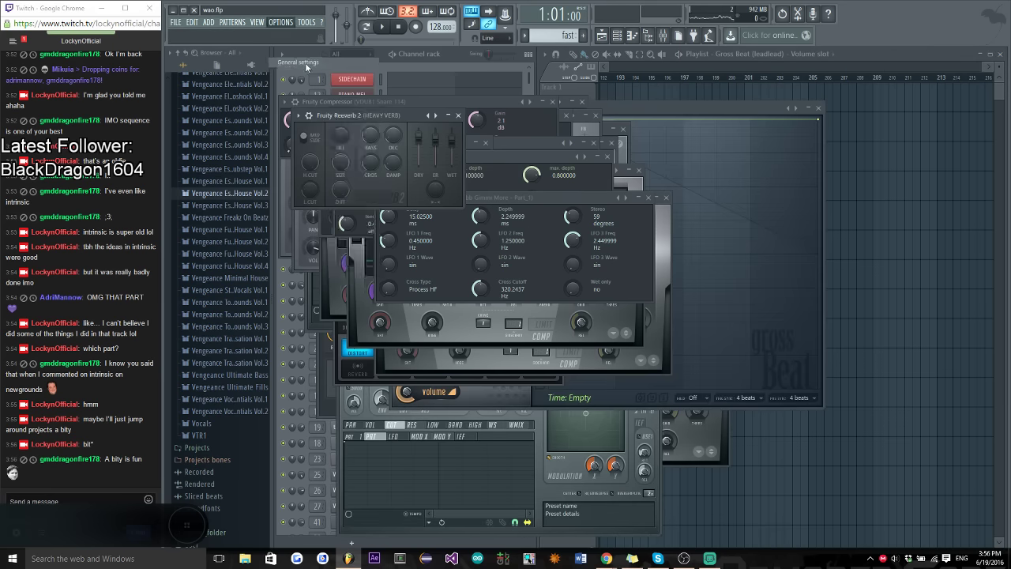
click(672, 115)
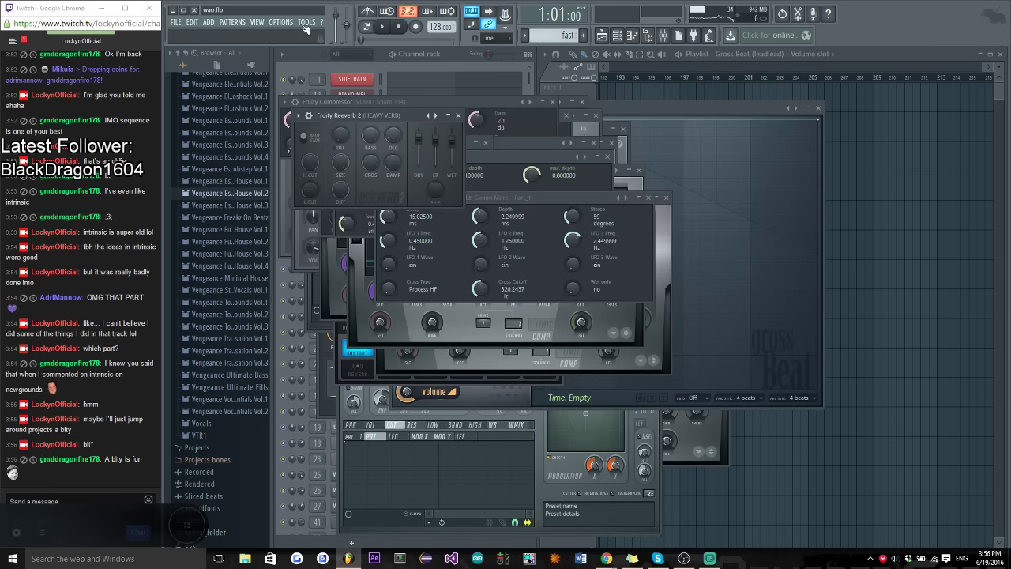
click(283, 22)
click(319, 111)
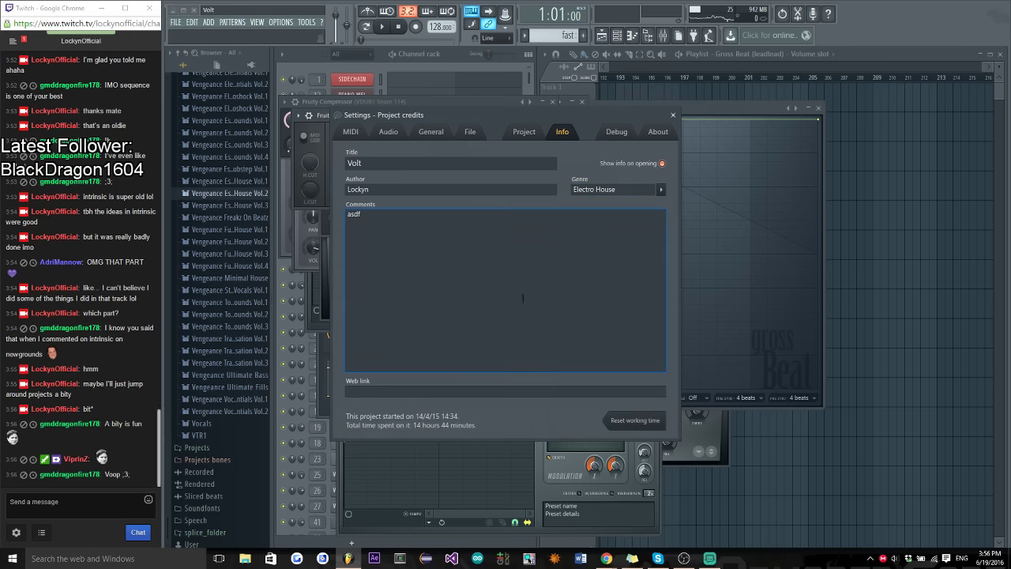
click(672, 116)
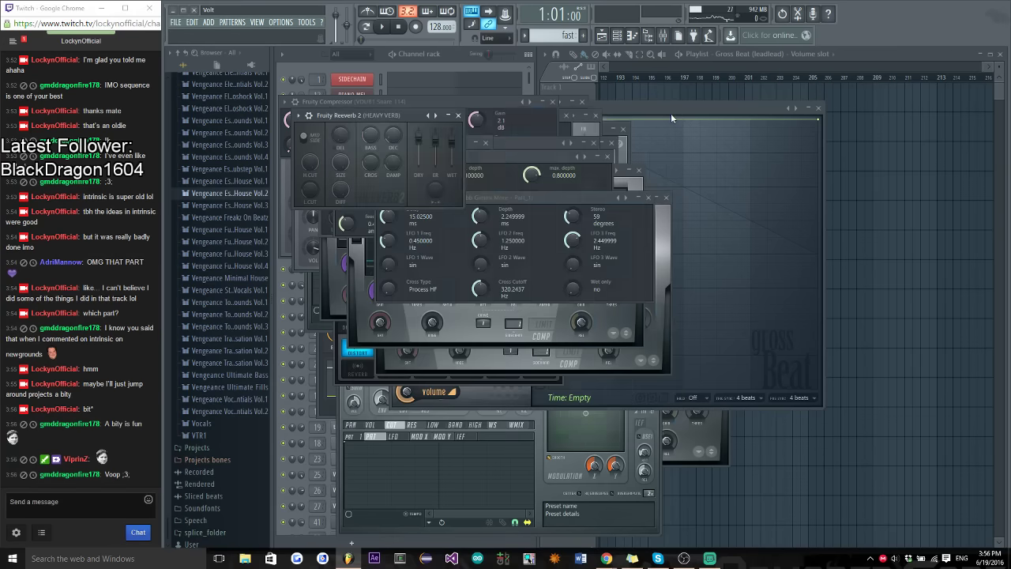
Play the arrangement from bar 1, examine the clips up to bar 29 and bring the heavy pad control window forward
click(698, 75)
key(space)
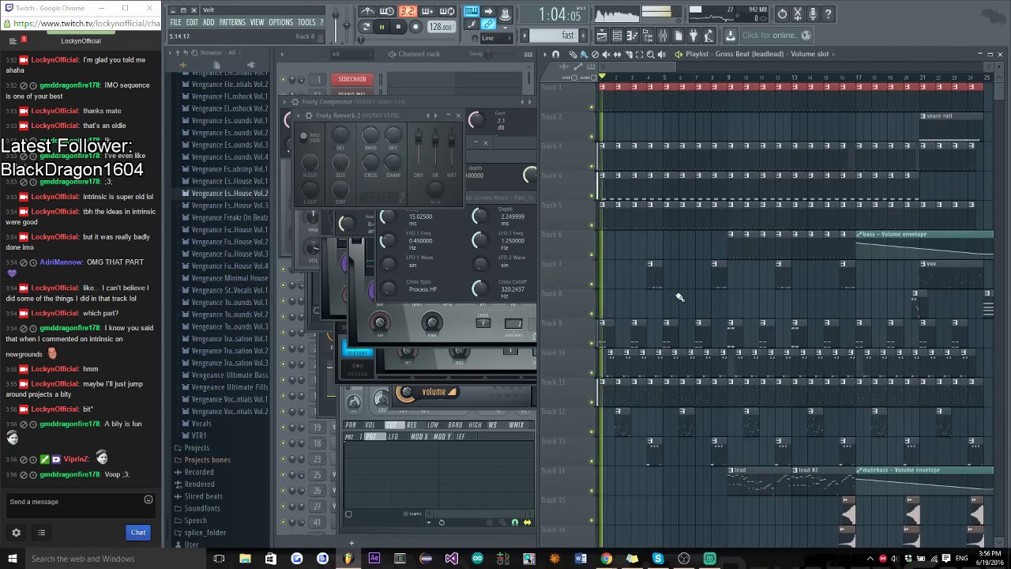
scroll(679, 297, up, 2)
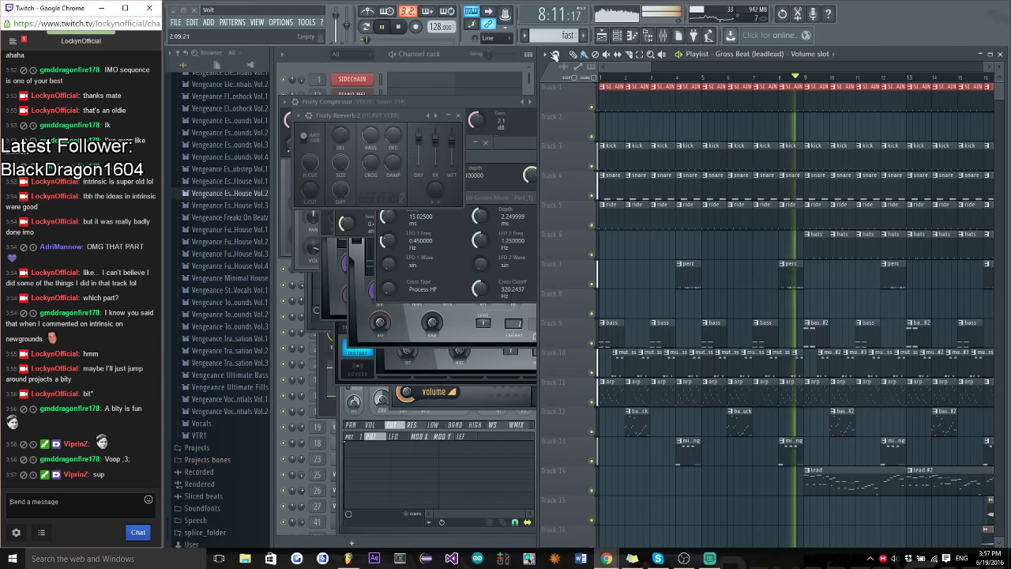
drag(616, 68, 660, 68)
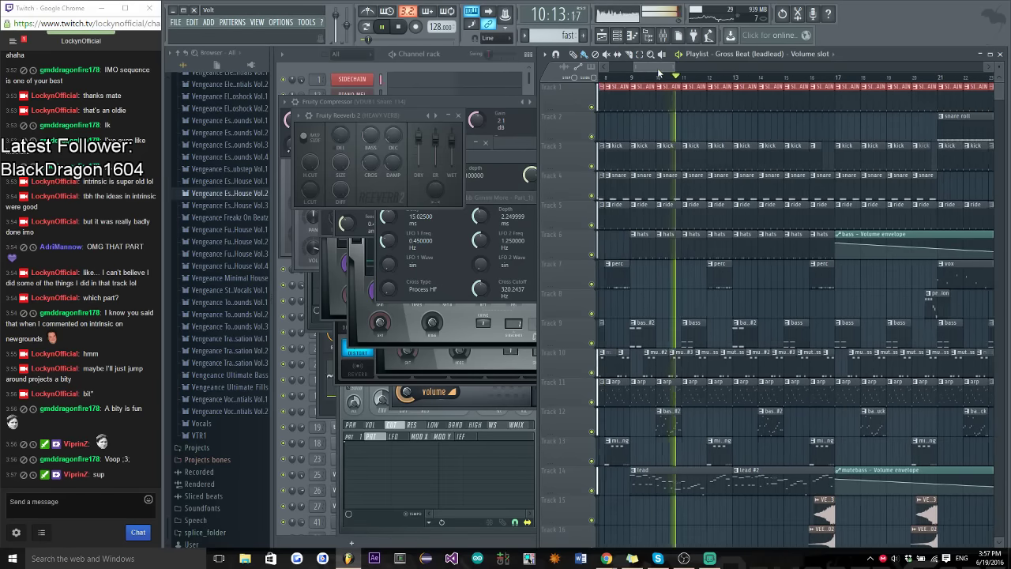
drag(659, 68, 667, 68)
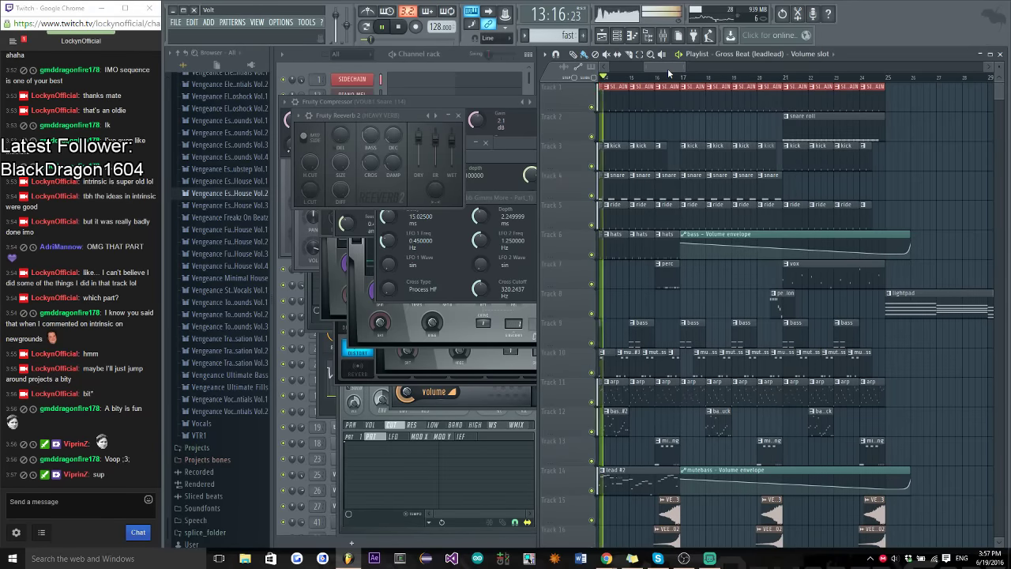
click(325, 408)
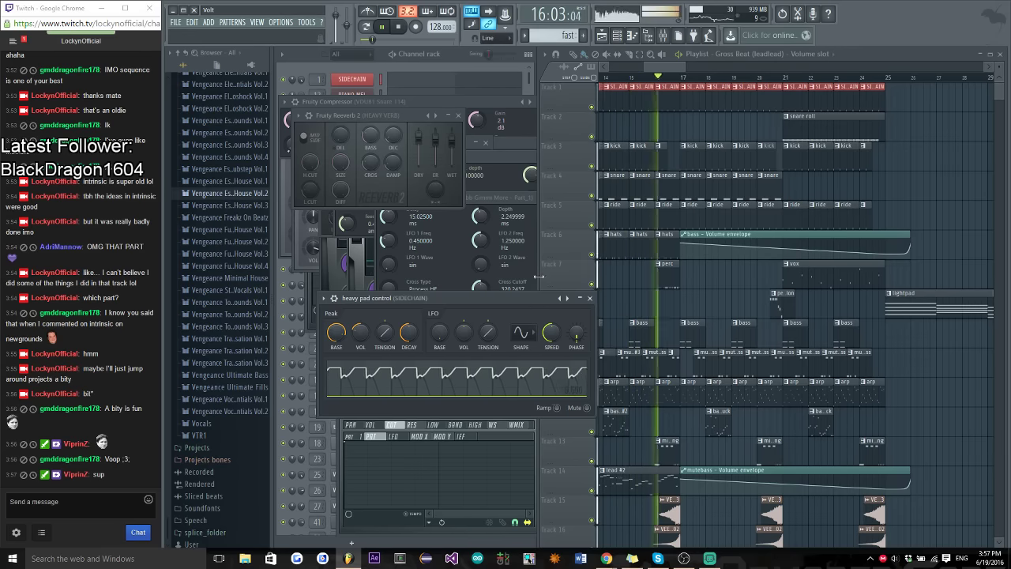
Move the heavy pad control window up over the reverb and compressor windows and show the mixer
drag(505, 300, 479, 125)
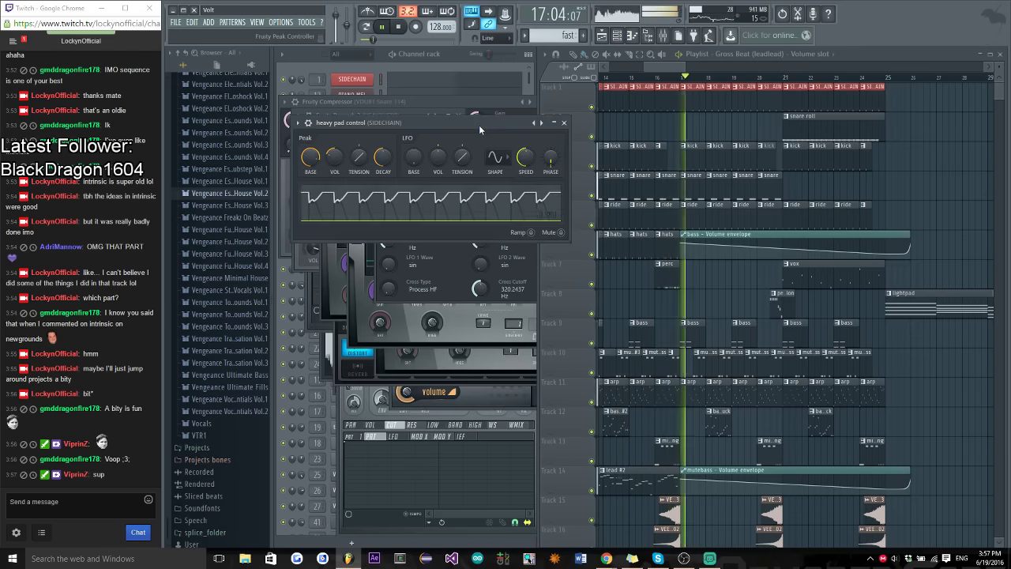
key(F9)
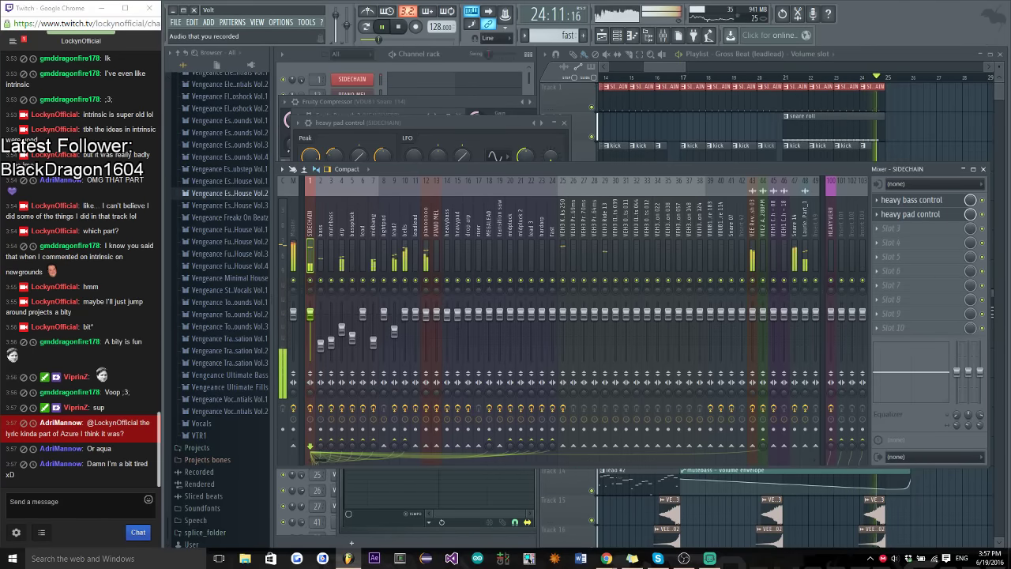
Send the chat messages "ye aqua" and "alright I'll keep that in mind"
text(e aqua)
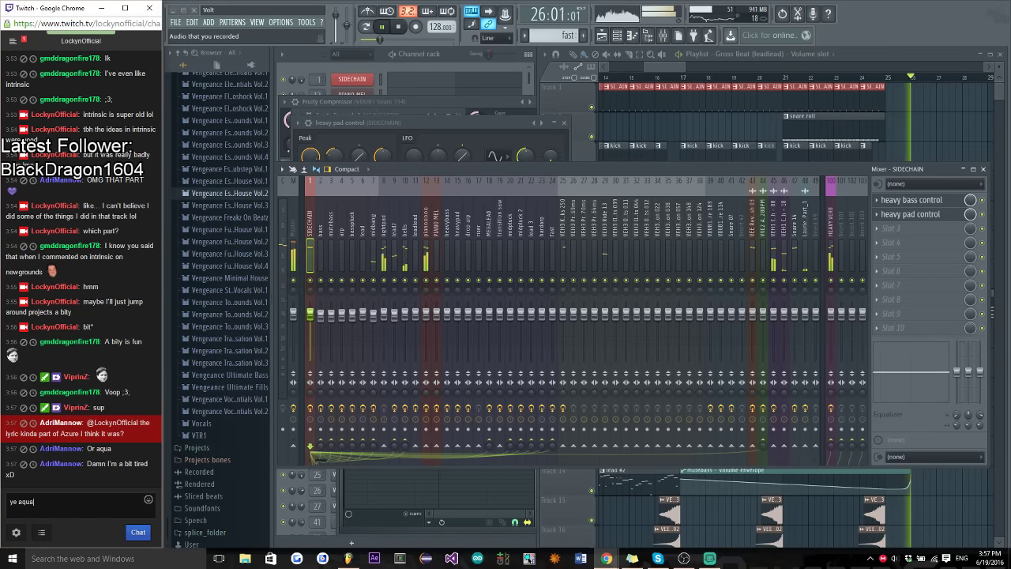
key(Return)
text(alri)
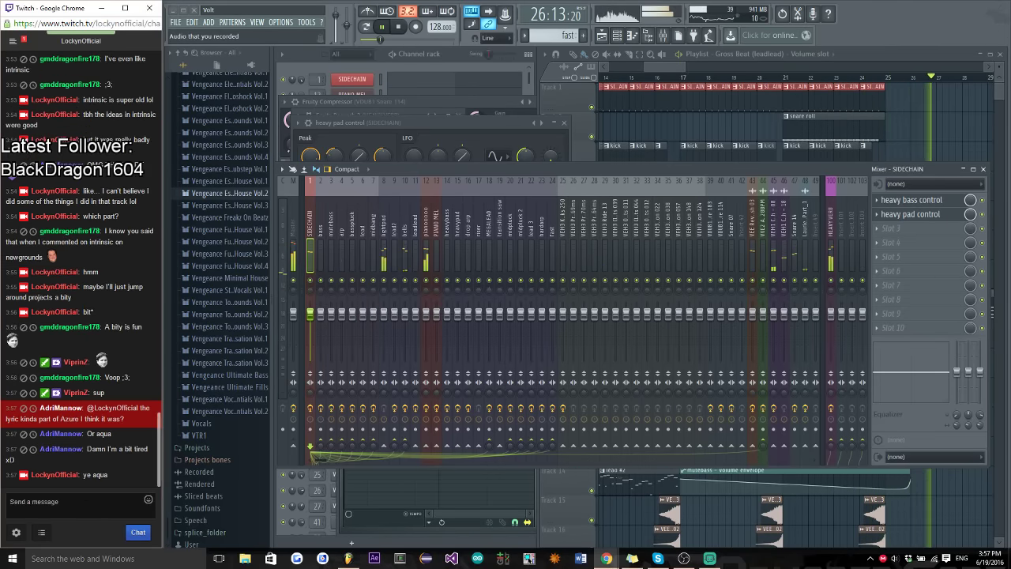
text(ght I'll kee)
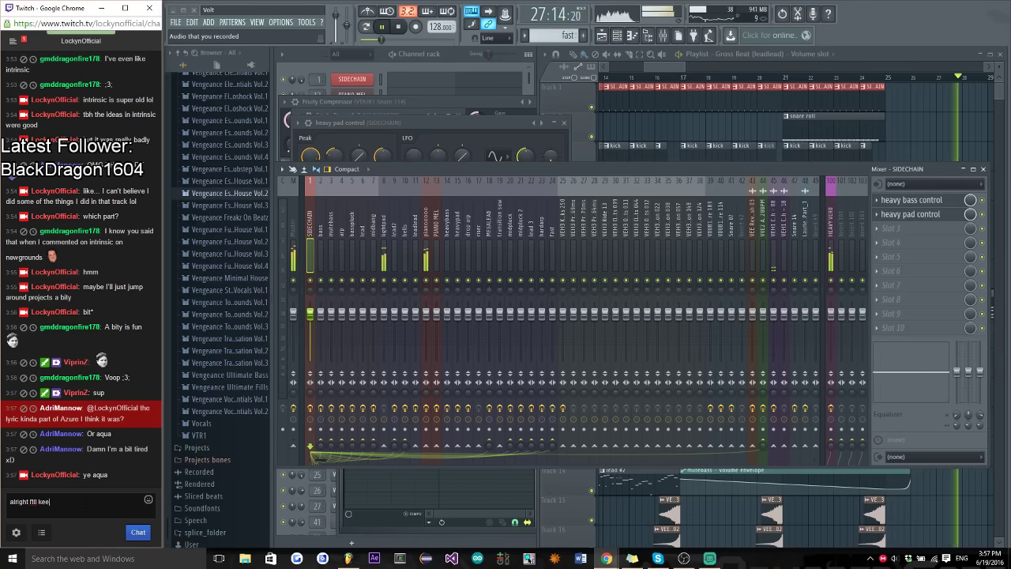
text(p that in mind)
key(Return)
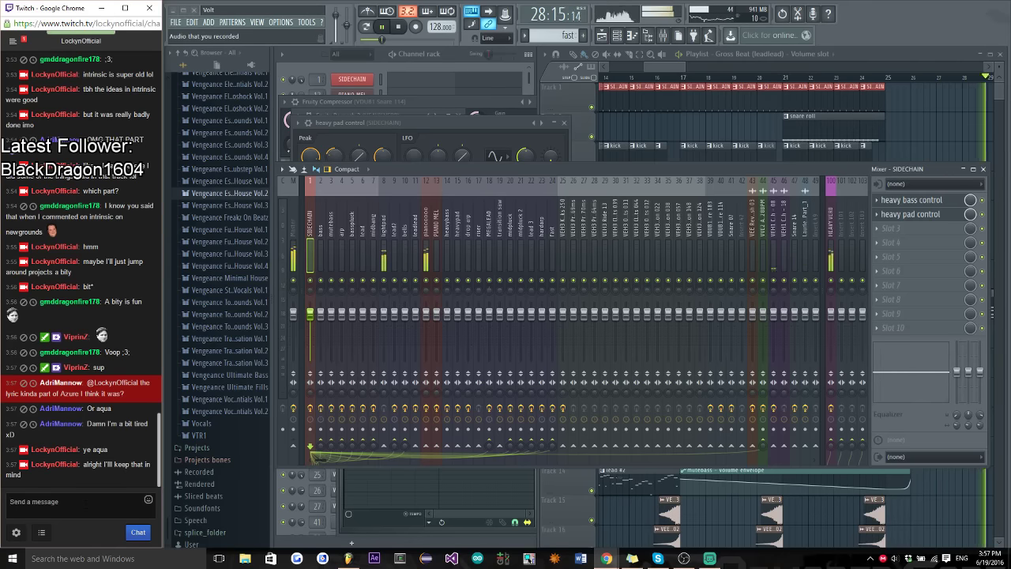
Follow the playing arrangement from bar 31 to bar 67 and examine its clips, including the lower piano tracks
drag(663, 67, 707, 79)
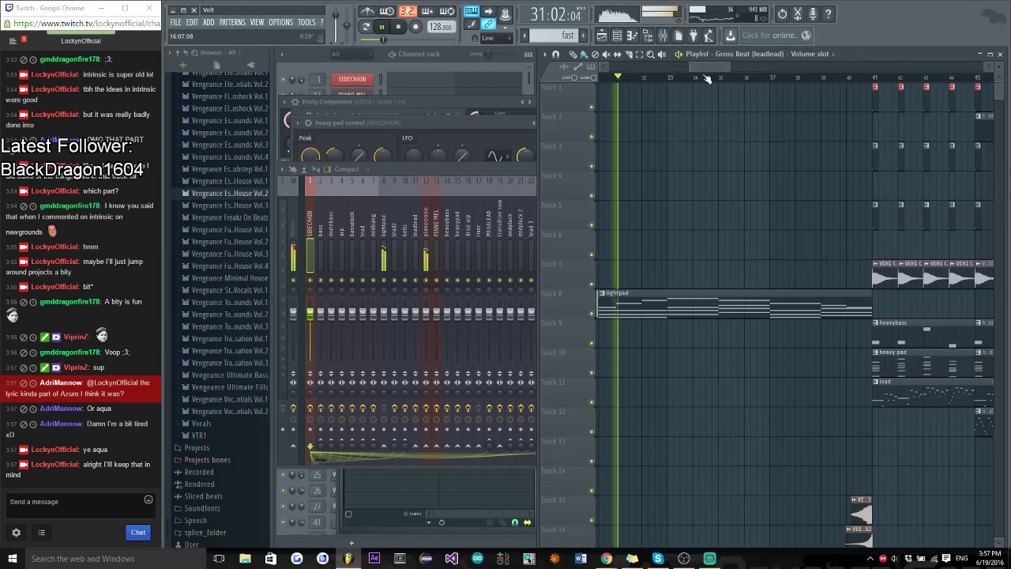
scroll(705, 271, down, 6)
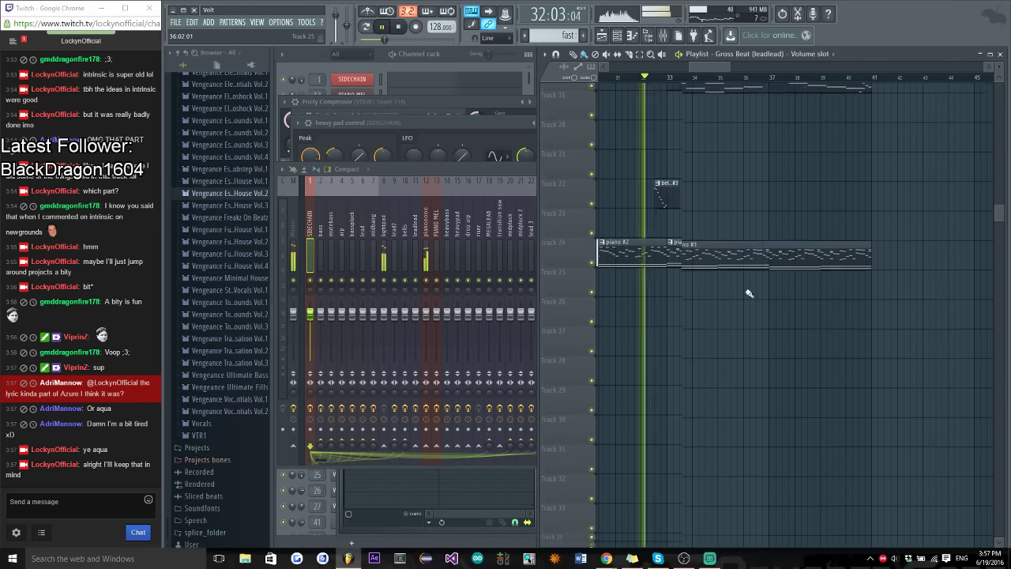
scroll(748, 293, up, 6)
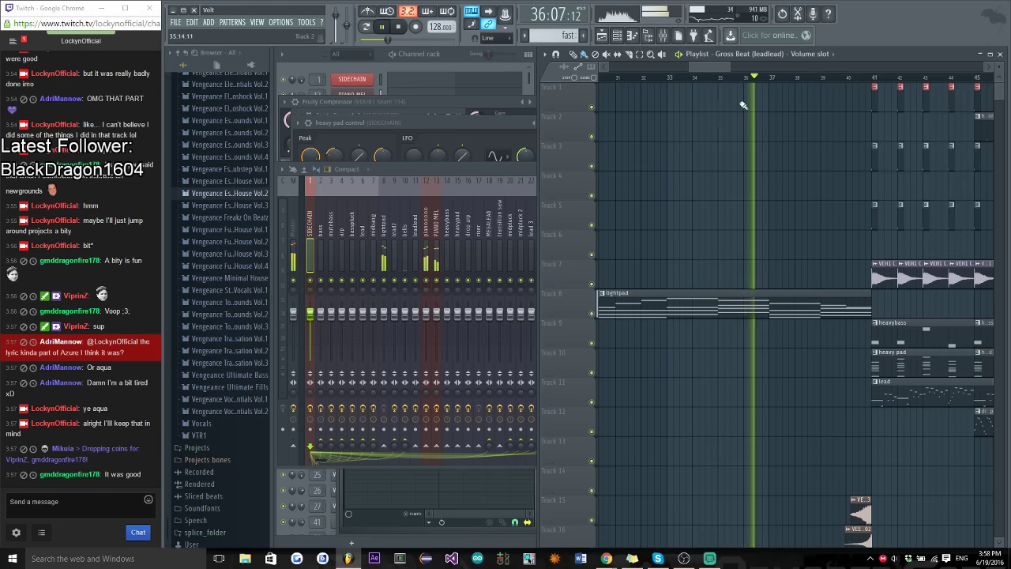
drag(711, 67, 738, 71)
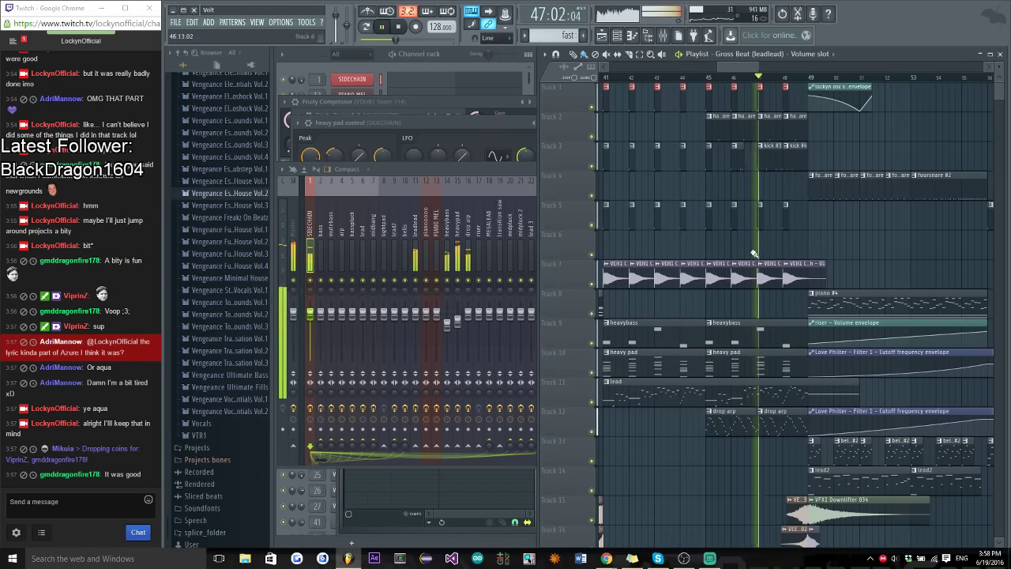
drag(739, 66, 762, 69)
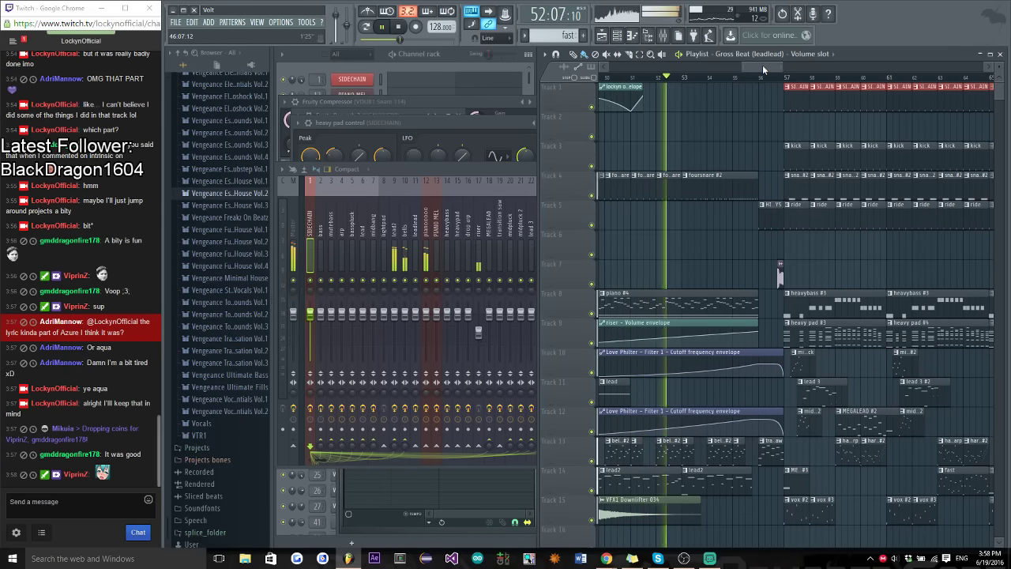
drag(762, 65, 770, 66)
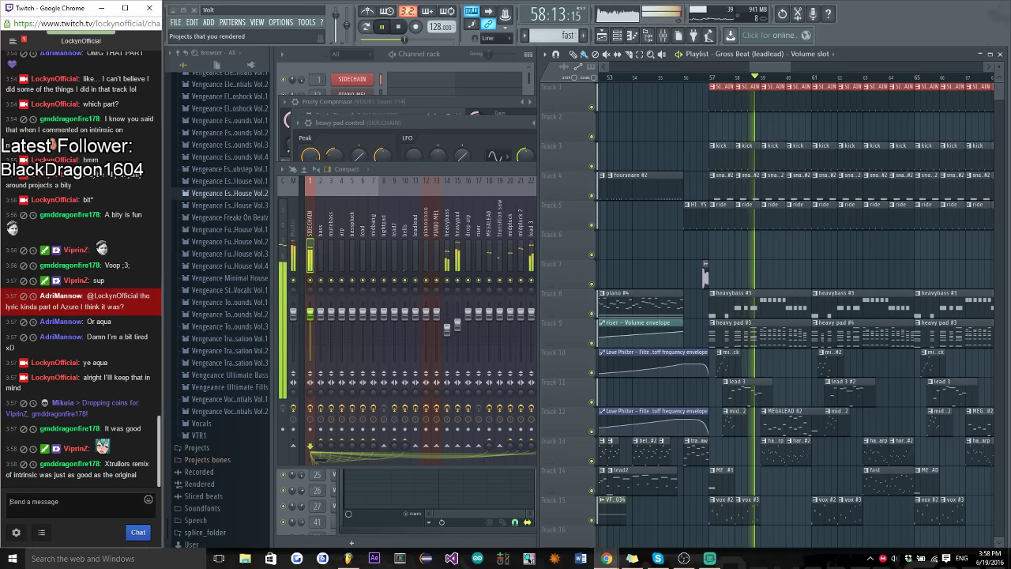
Send the chat messages "be back in like 10 min" and "sorry >__<"
text(be back in a se)
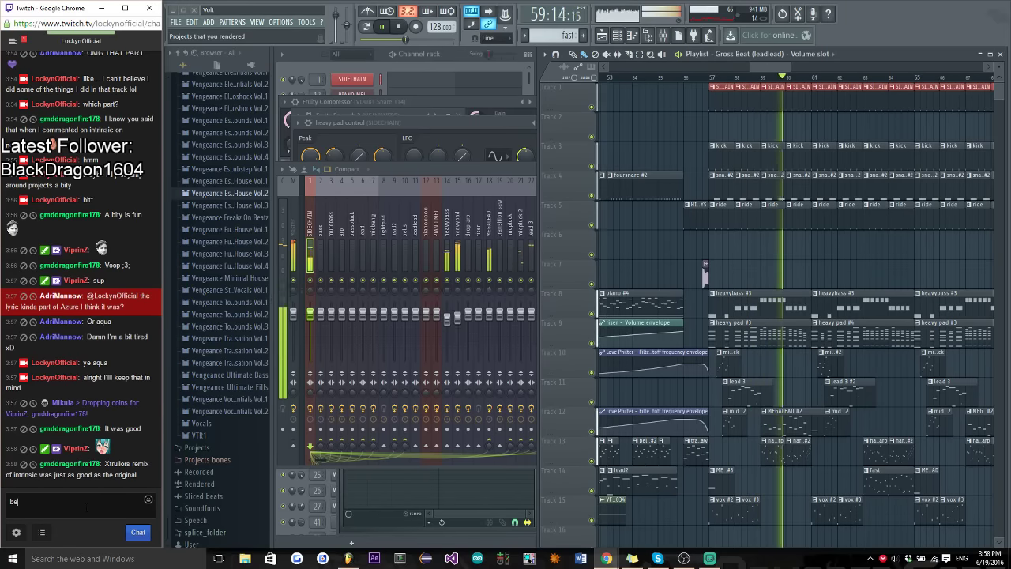
key(BackSpace)
key(BackSpace)
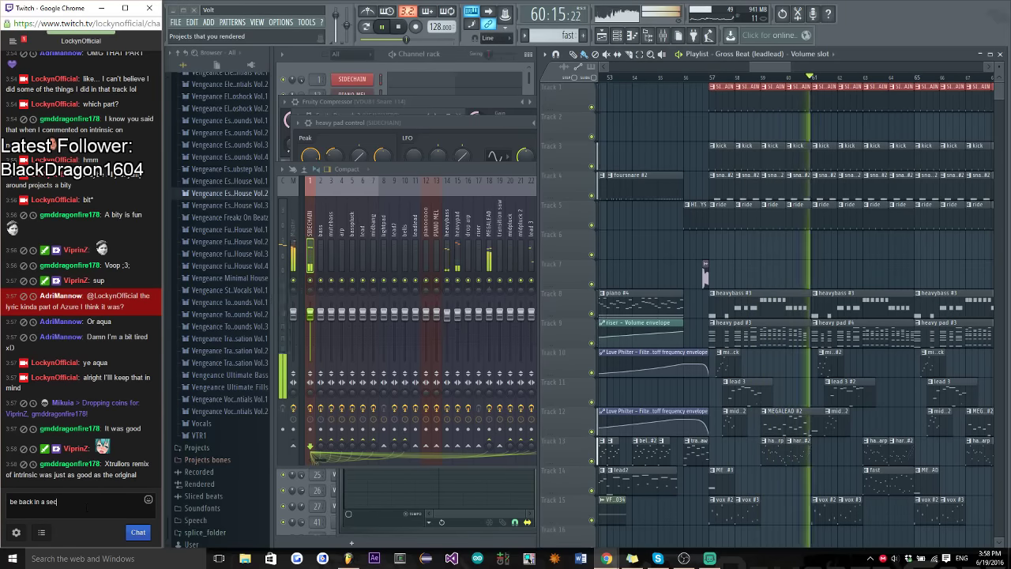
key(BackSpace)
key(BackSpace)
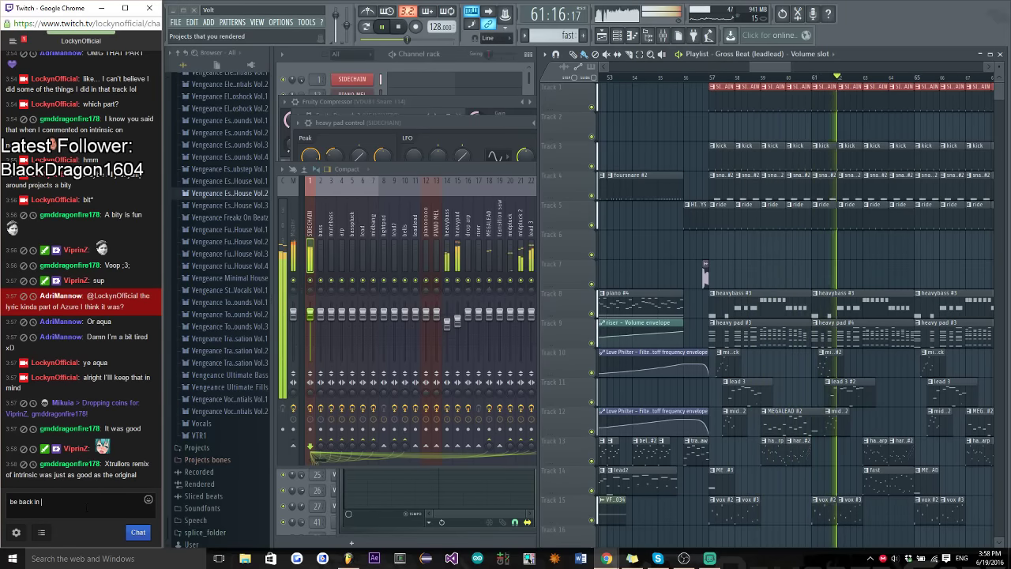
text(like 10 min)
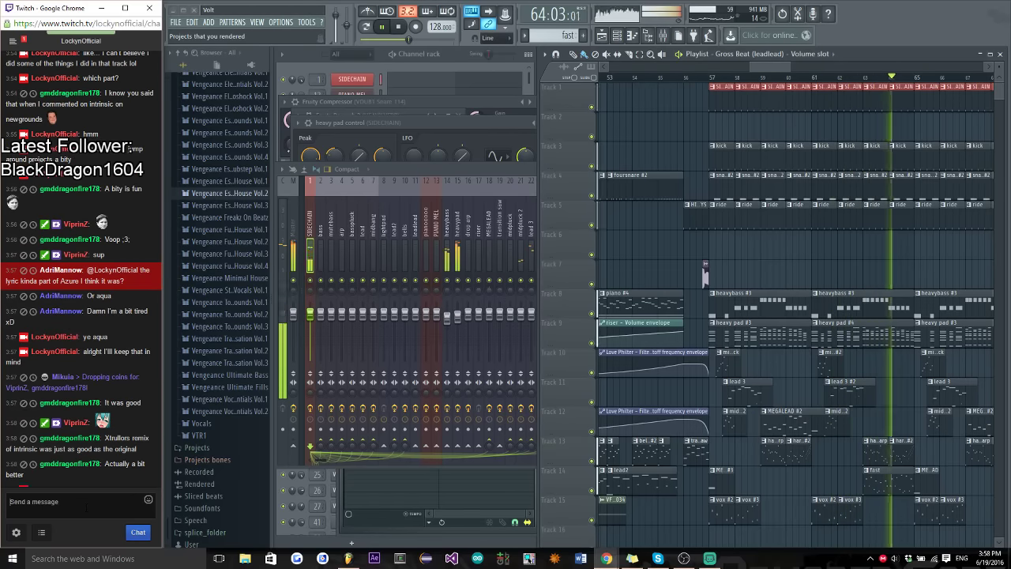
key(Return)
text(sorry >__<)
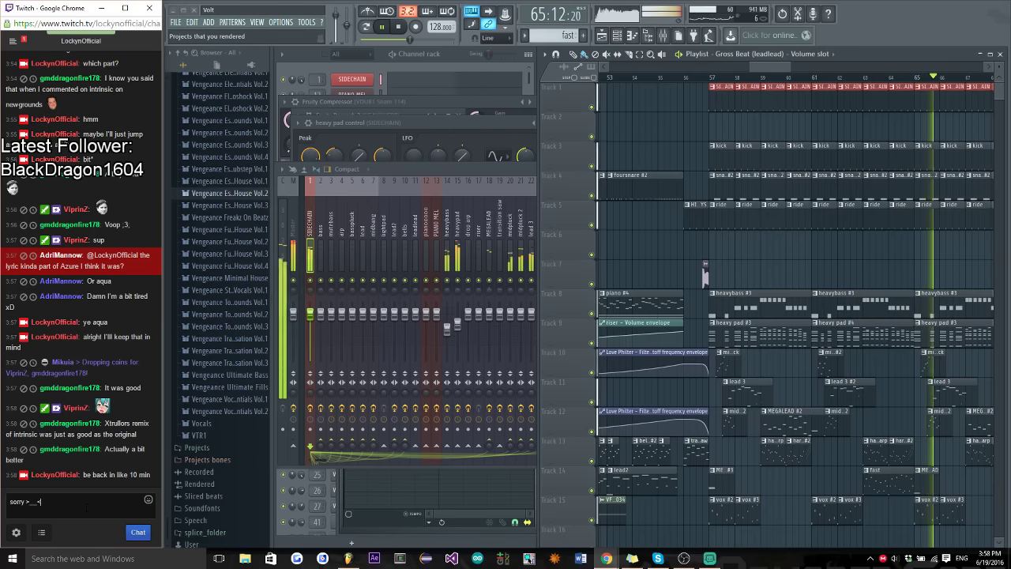
key(Return)
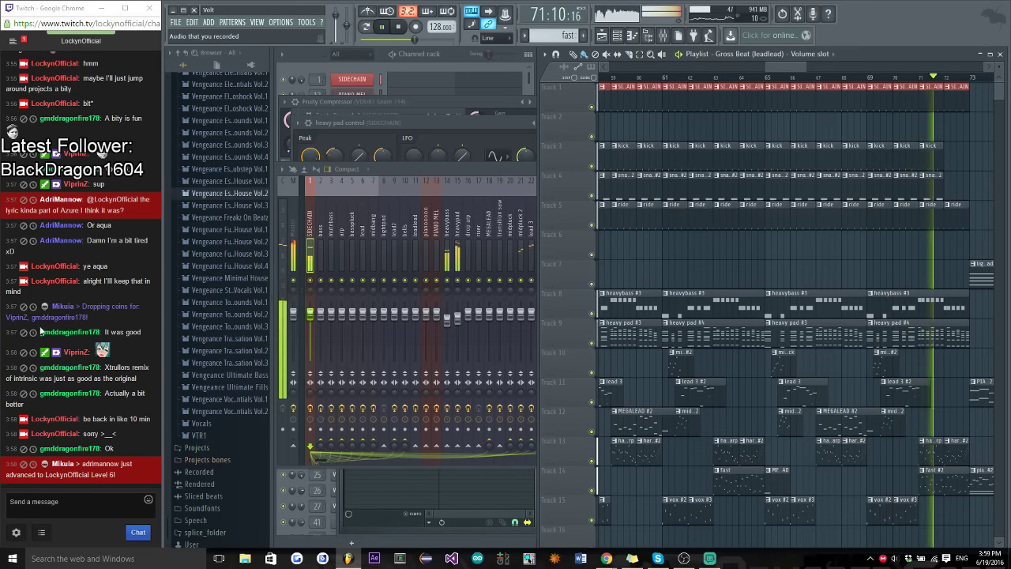
Look at bars 69 to 84 of the arrangement and stop playback
drag(795, 67, 846, 68)
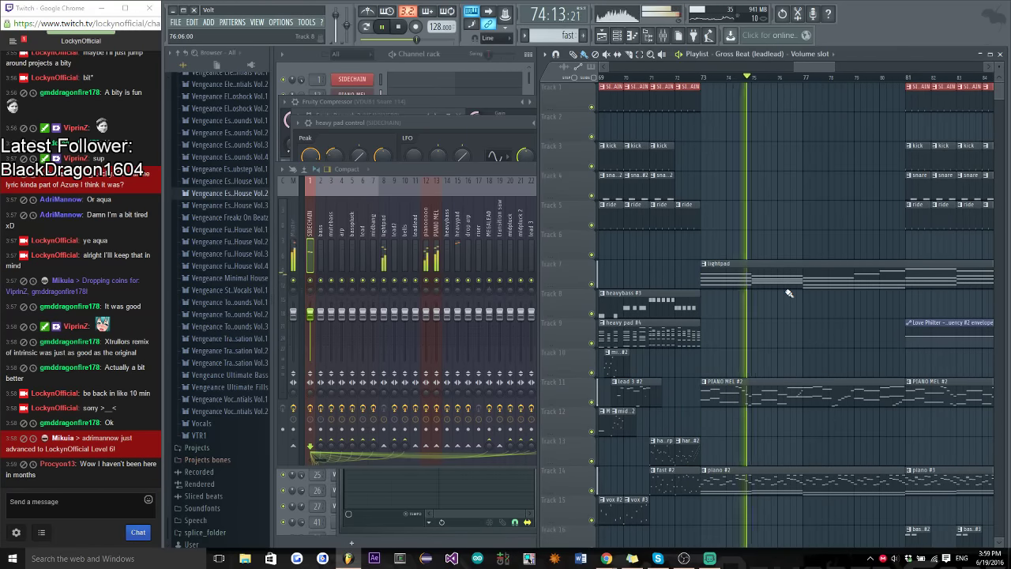
key(space)
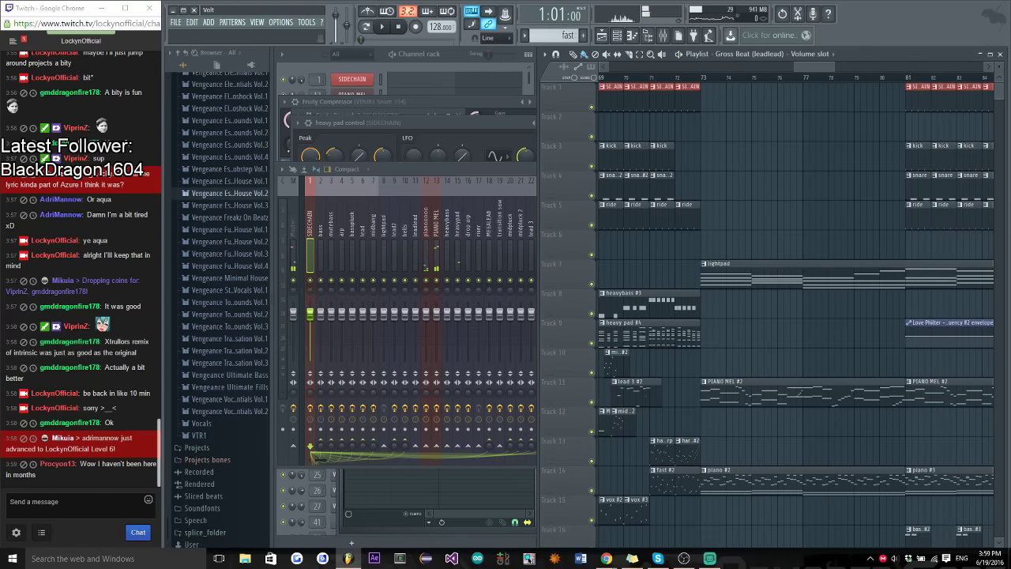
Send the chat messages "brb", "sorry boys", "and girls" and "10 min"
click(60, 506)
text(brb)
key(Return)
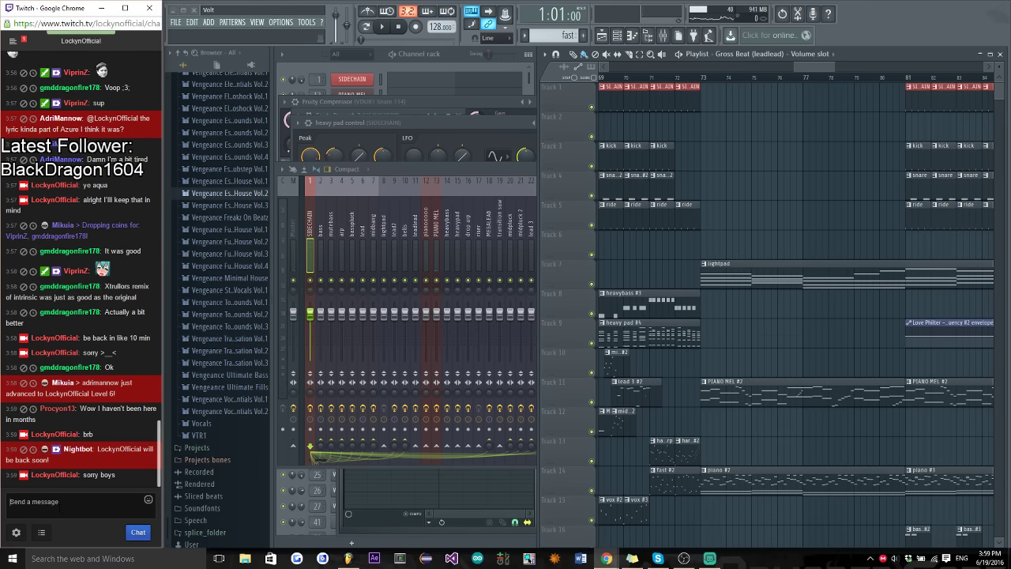
text(and girls)
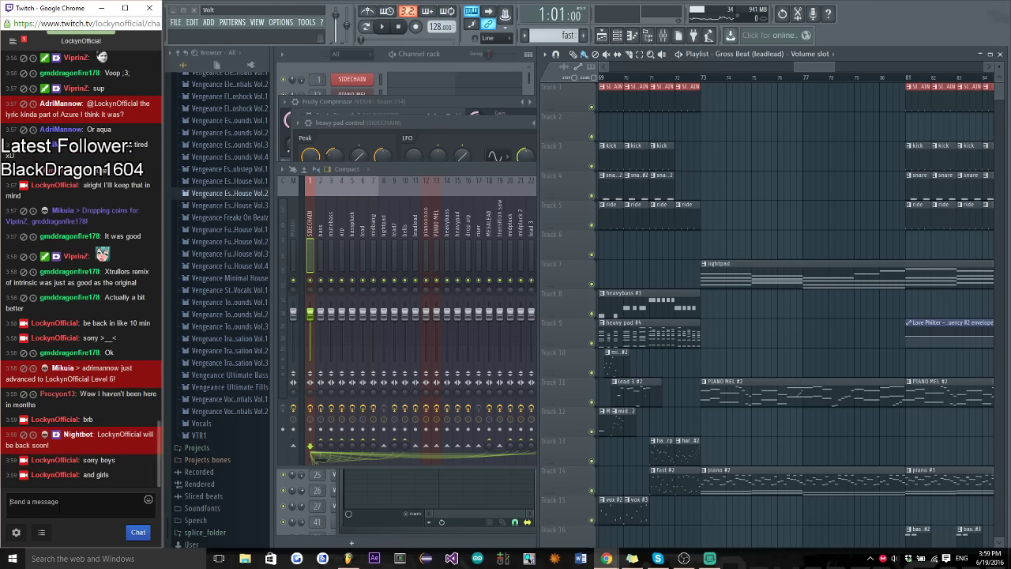
key(Return)
text(10 min)
key(Return)
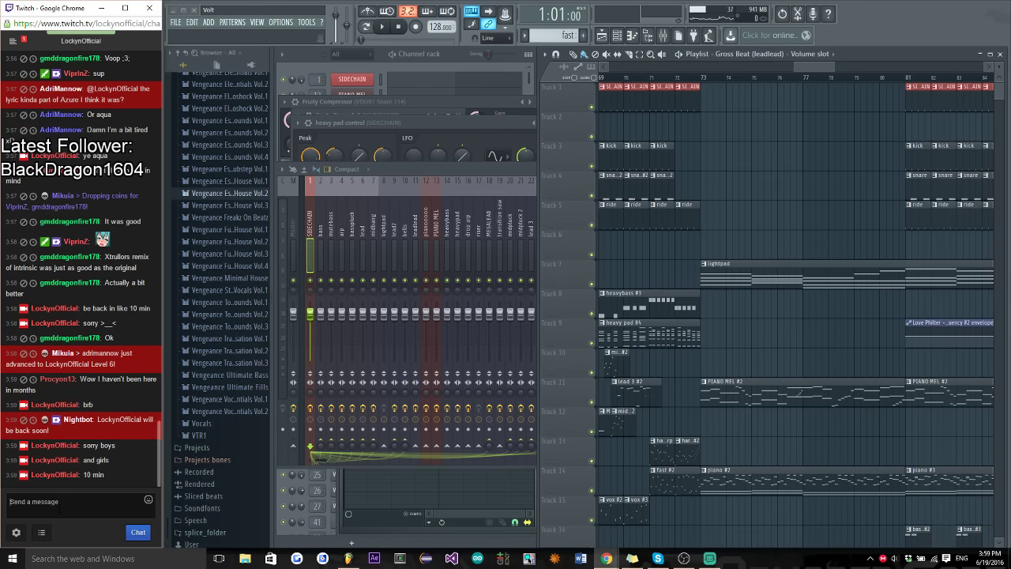
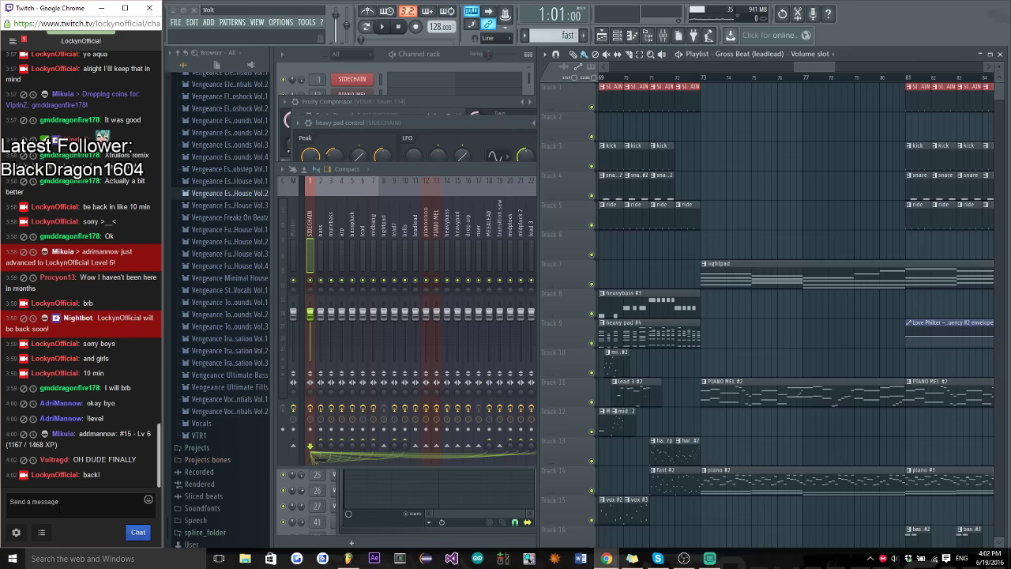
Send the chat messages "sorry about thtat" and "who's still here LOL", and greet the newly arrived viewer with a mention and "eyy"
text(y about thtat)
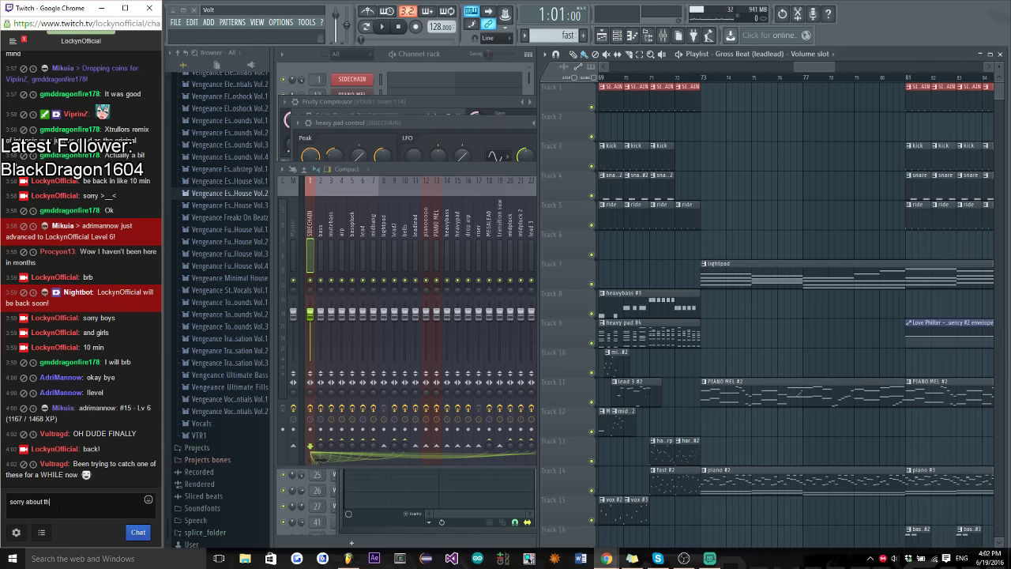
key(Return)
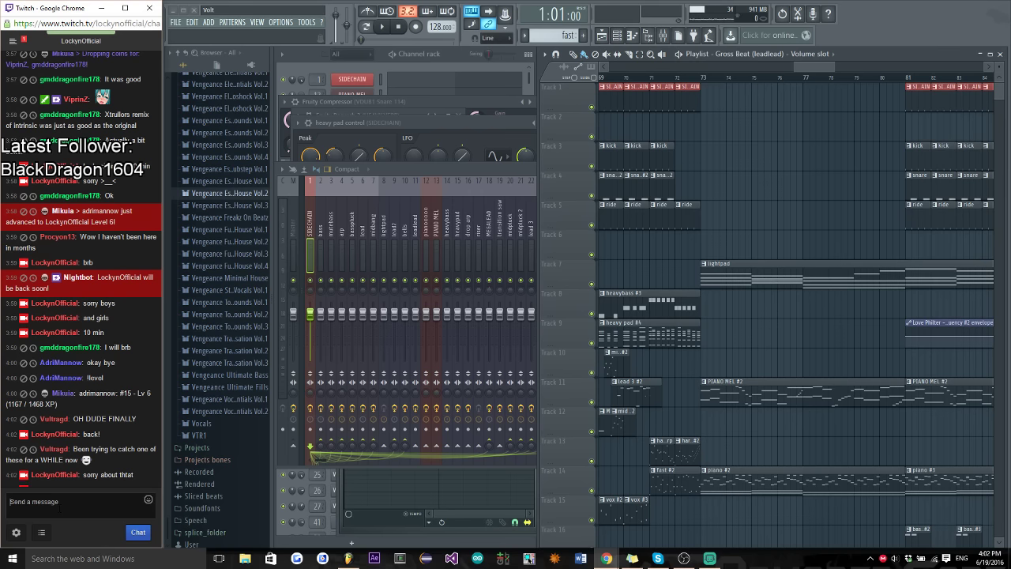
text(@v)
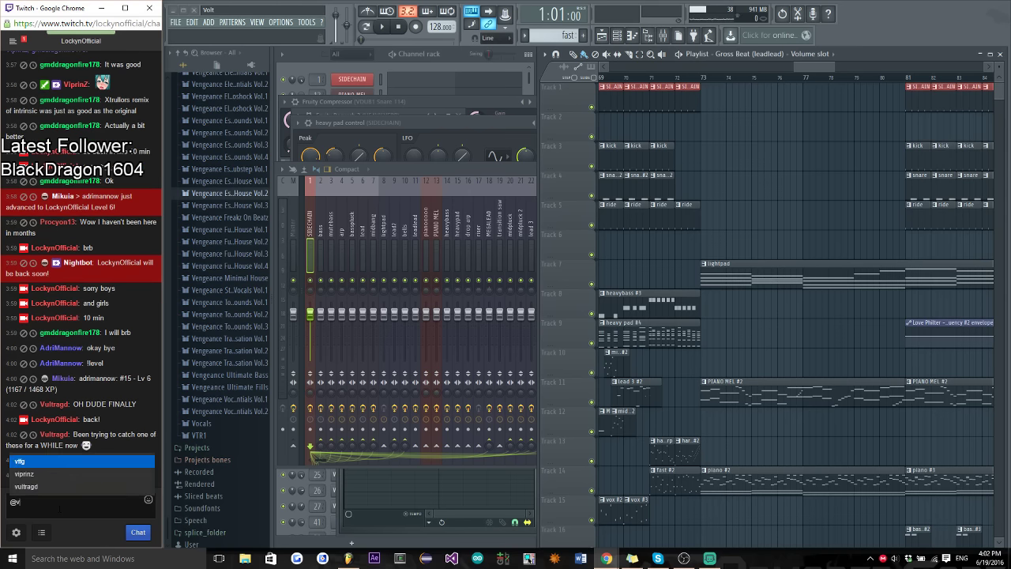
key(Up)
key(Tab)
text(eyy)
key(Return)
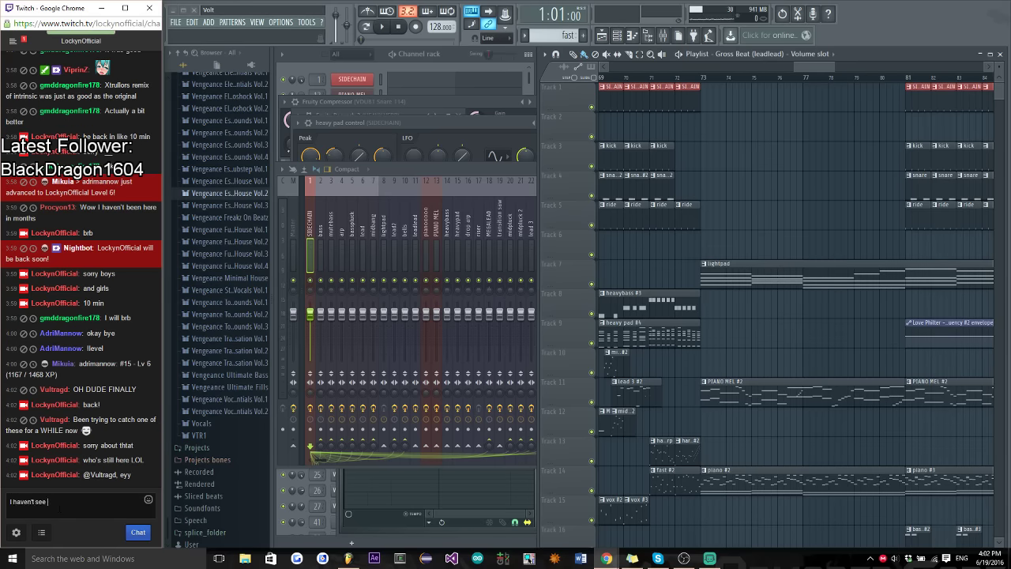
Send the chat messages "I haven't see you around" and "welcome!"
text(I haven't see you around)
key(Return)
text(welcome)
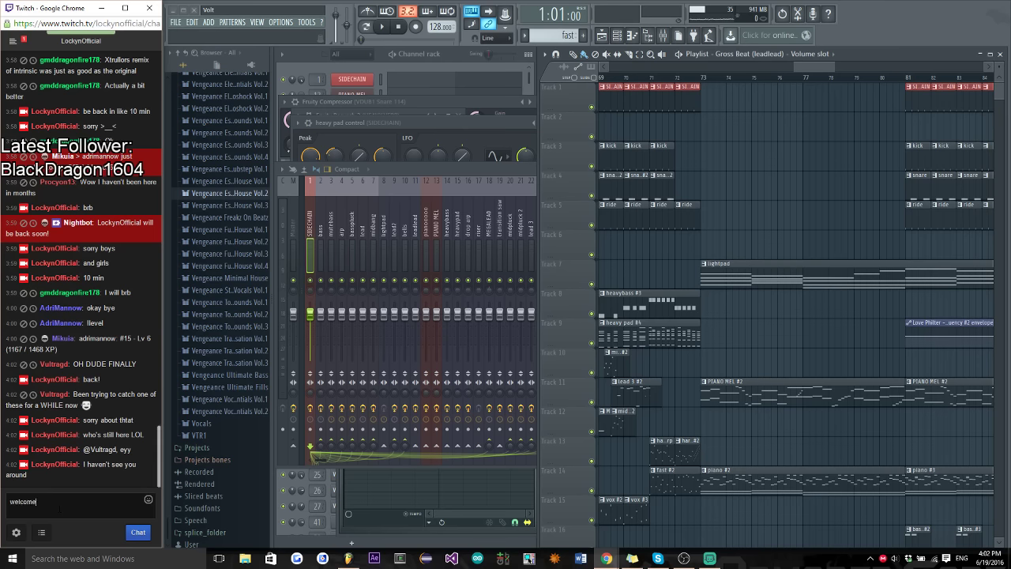
text(!)
key(Return)
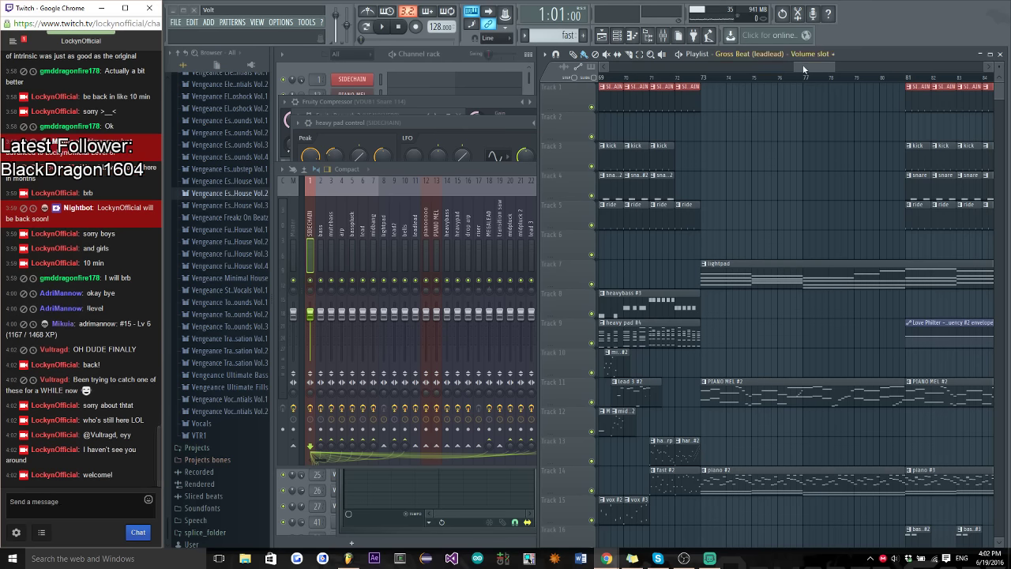
Play the arrangement, examine the clips between bars 37 and 73, and restart playback from bar 41
key(space)
drag(784, 69, 761, 66)
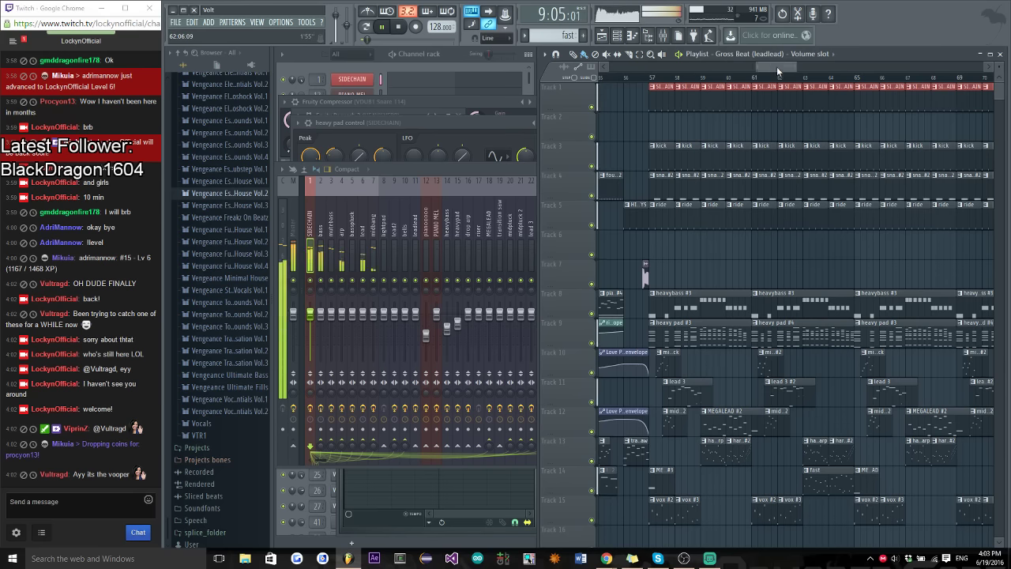
scroll(776, 71, right, 5)
scroll(766, 87, left, 6)
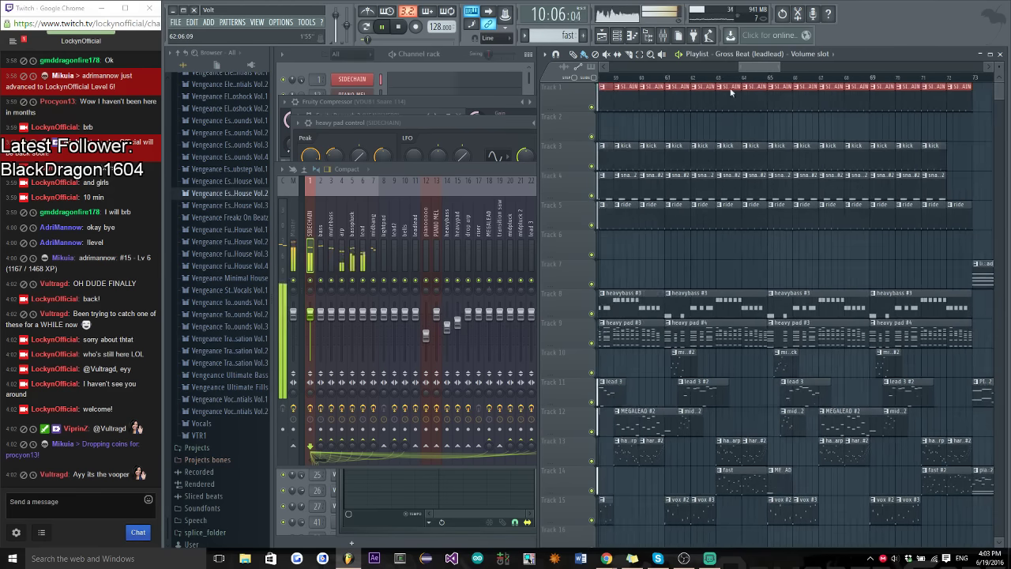
scroll(771, 87, left, 6)
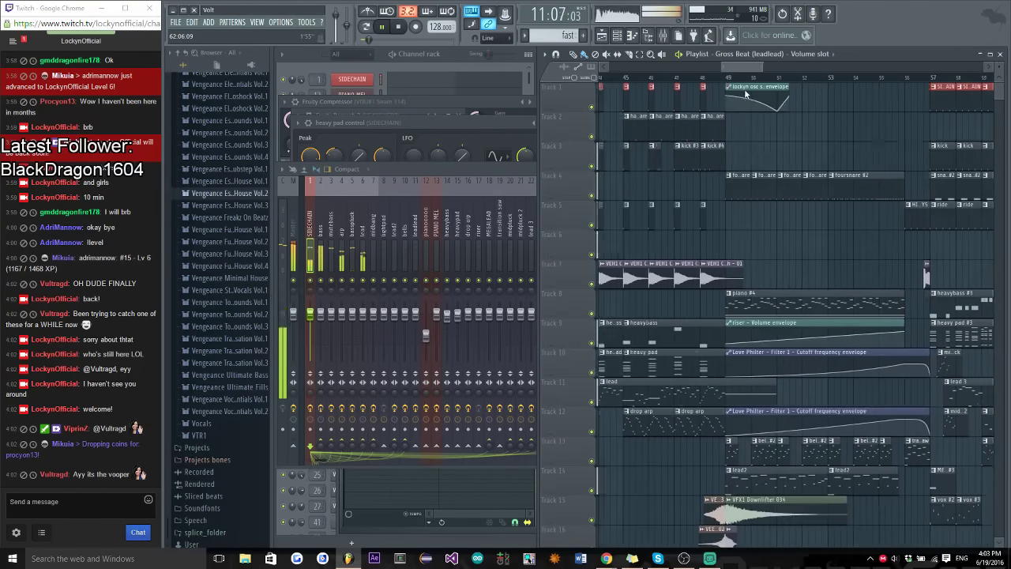
scroll(732, 93, left, 3)
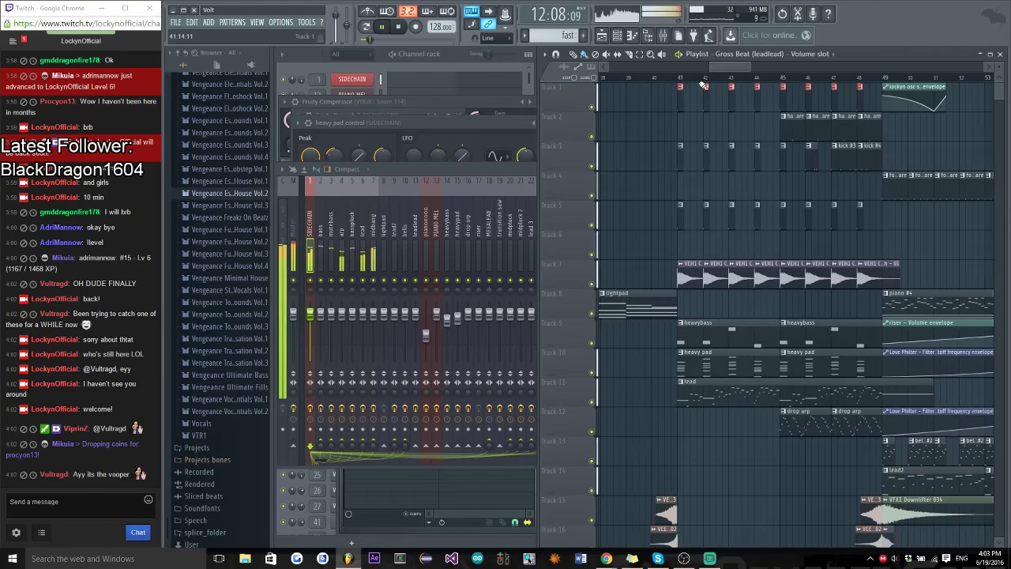
click(679, 77)
scroll(756, 71, right, 6)
scroll(756, 71, right, 4)
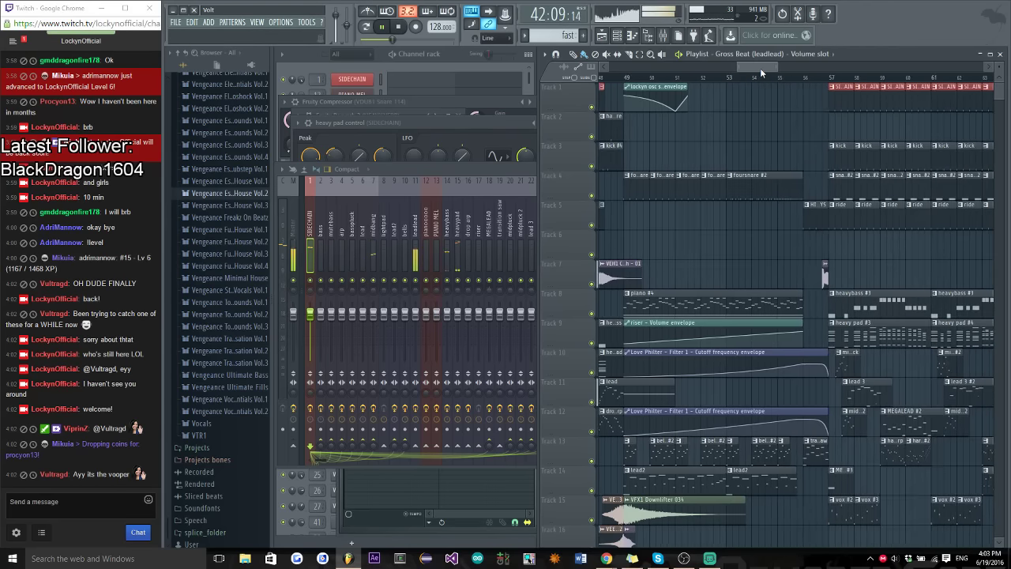
Switch from song to pattern playback of the lead pattern and open the lockyn osc square lead 1 synth
drag(760, 68, 746, 66)
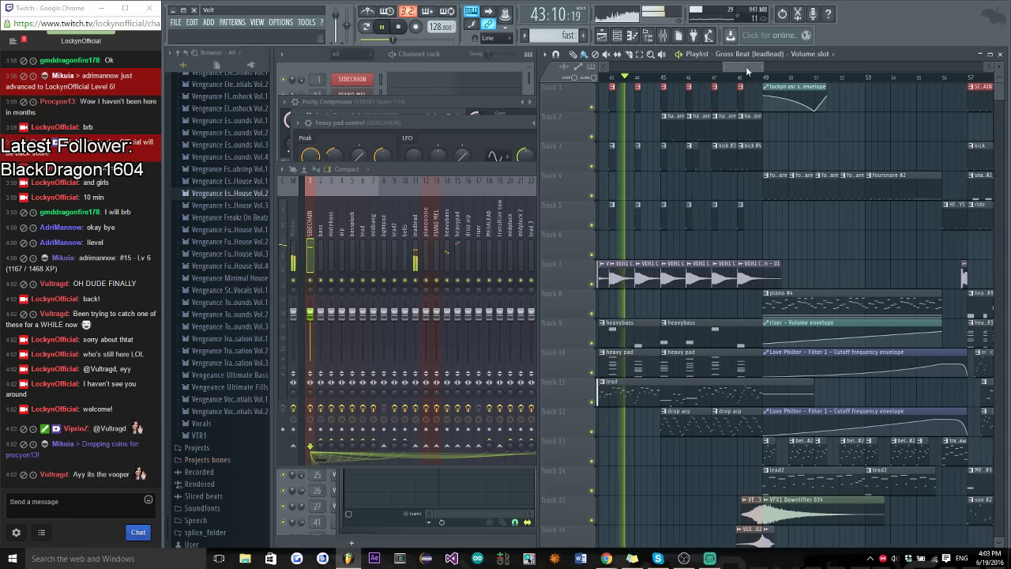
click(448, 59)
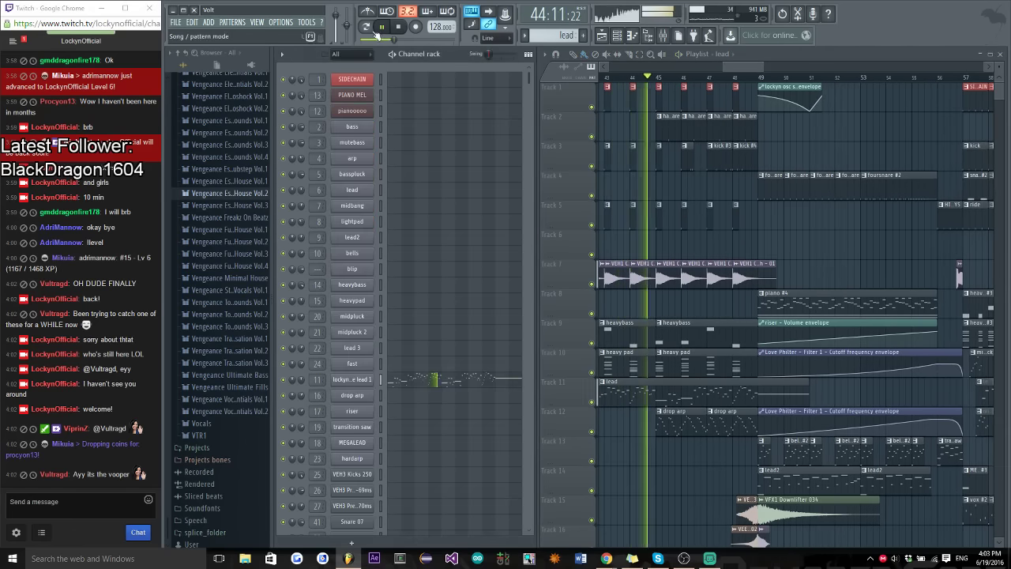
key(l)
click(356, 382)
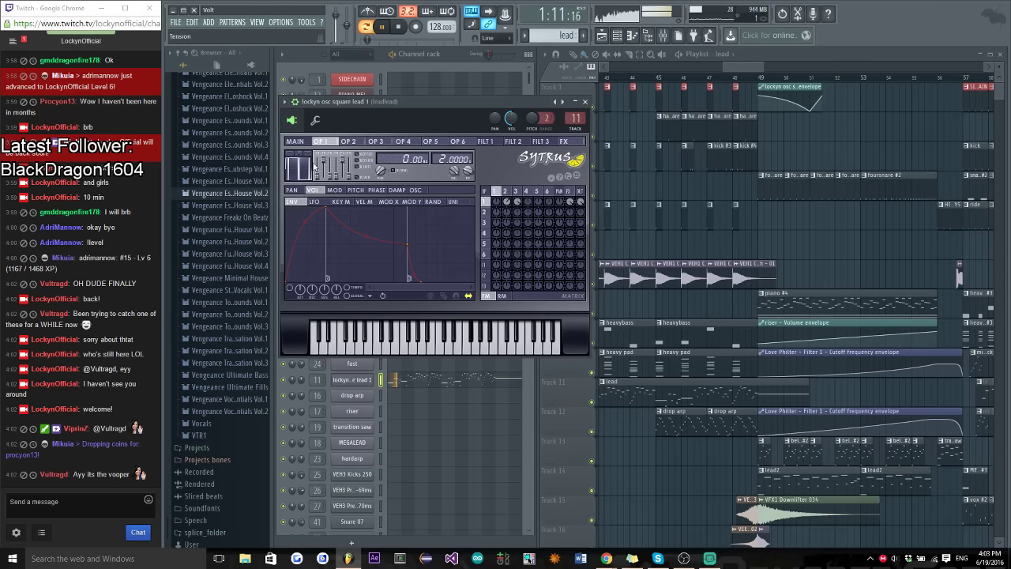
Set the sine shaper of operator 3 in the lead synth to about 49% and close the synth
click(352, 144)
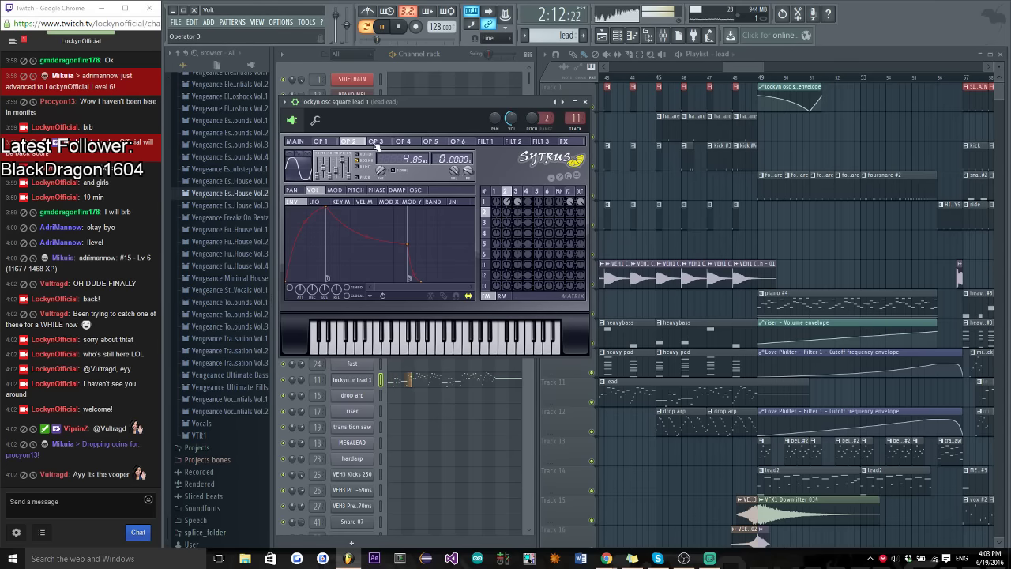
click(376, 142)
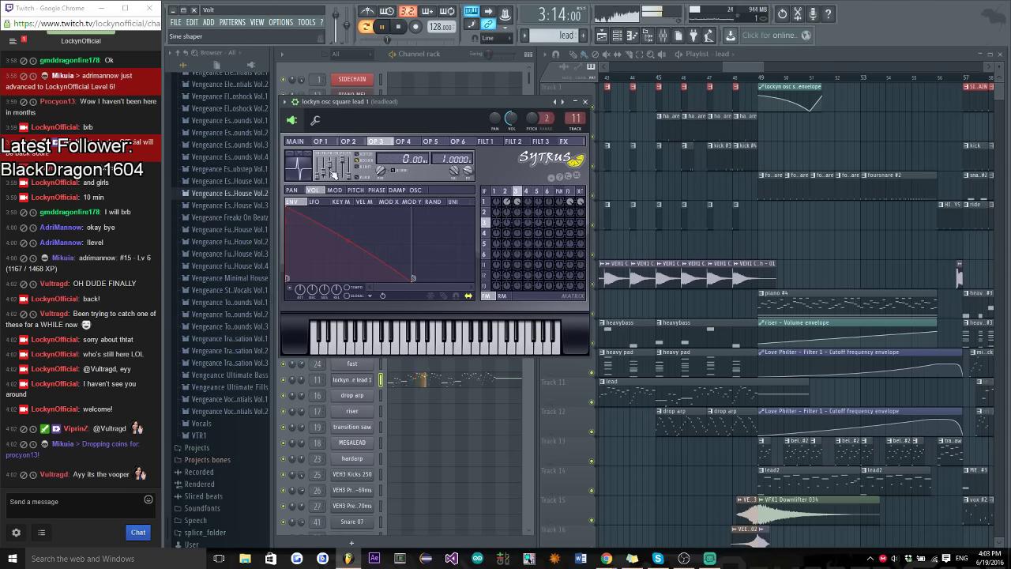
drag(336, 168, 336, 173)
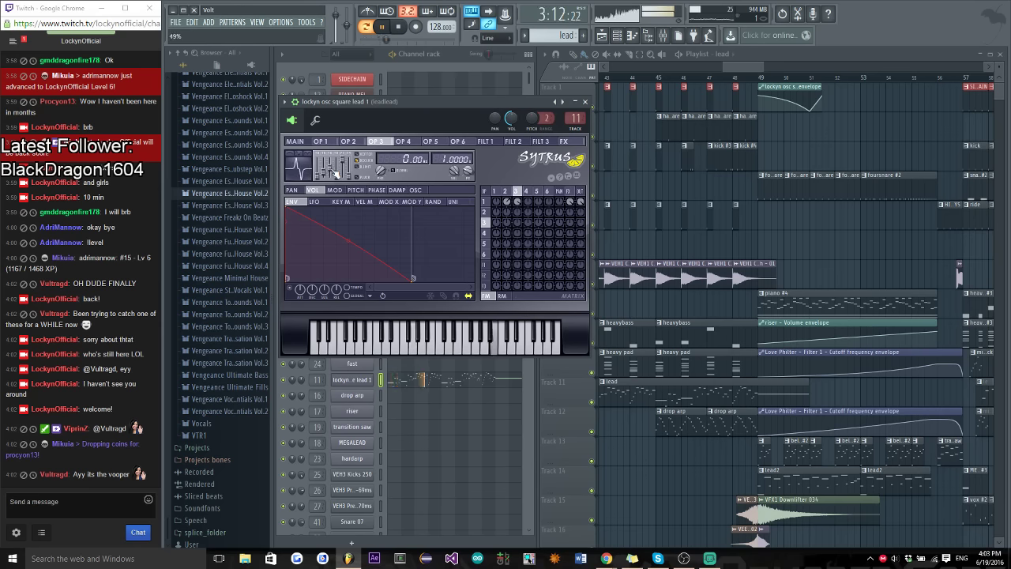
click(585, 101)
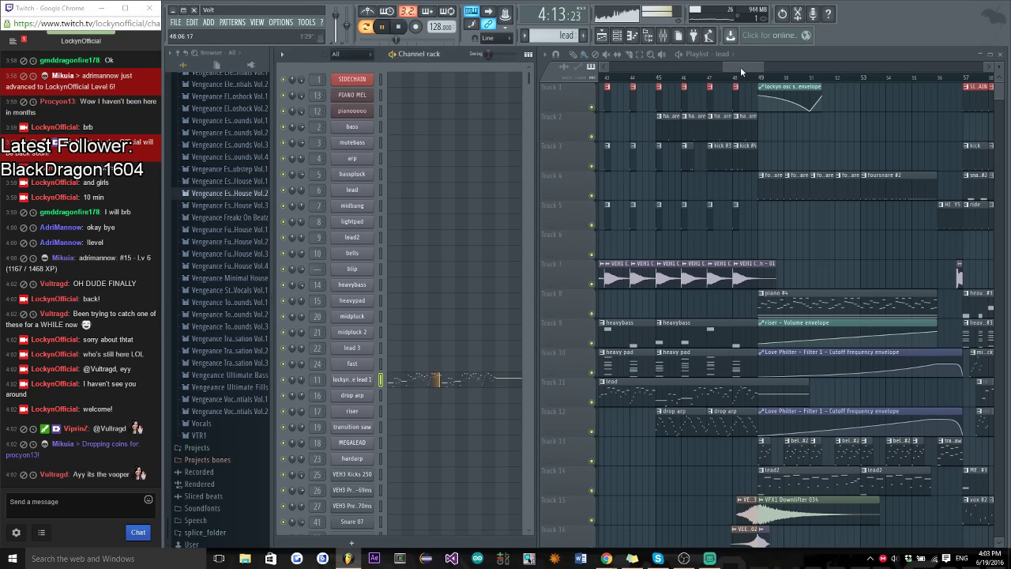
Return to song playback of the arrangement and save the project
drag(740, 66, 733, 66)
key(l)
key(ctrl+s)
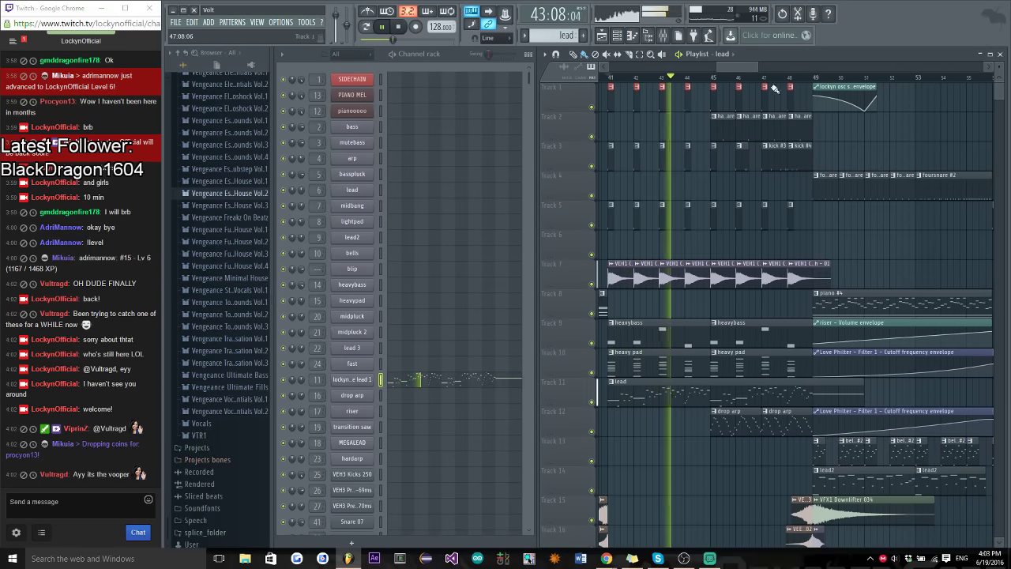
drag(749, 66, 762, 67)
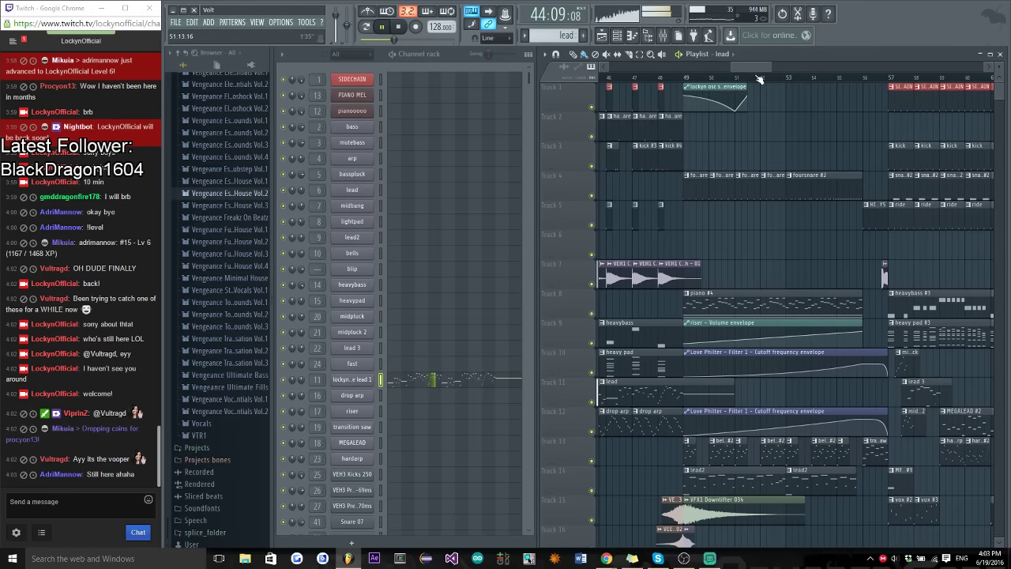
Send the chat message "I'll work on dis one for a bit"
click(129, 492)
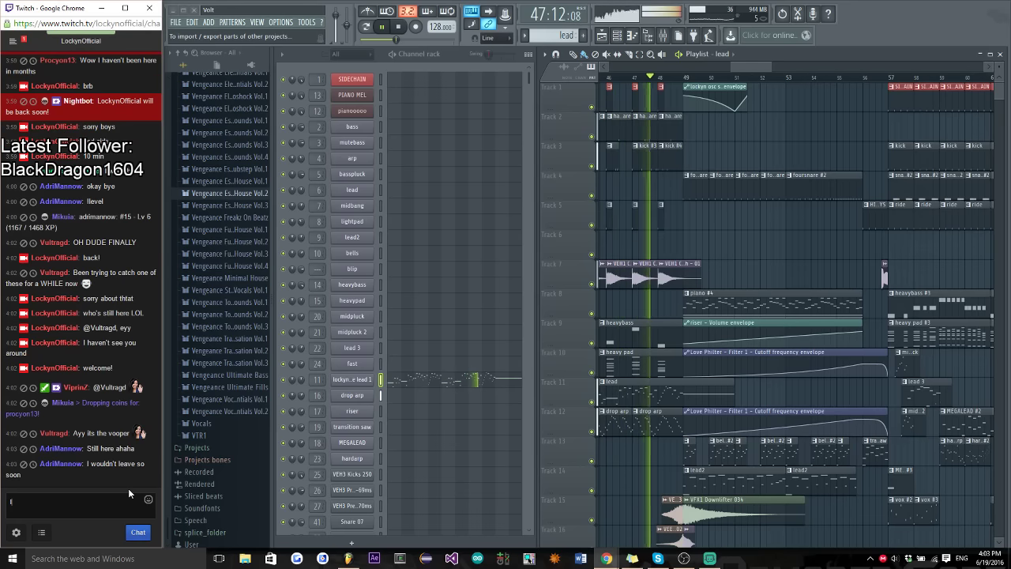
text(m work on dis one for a)
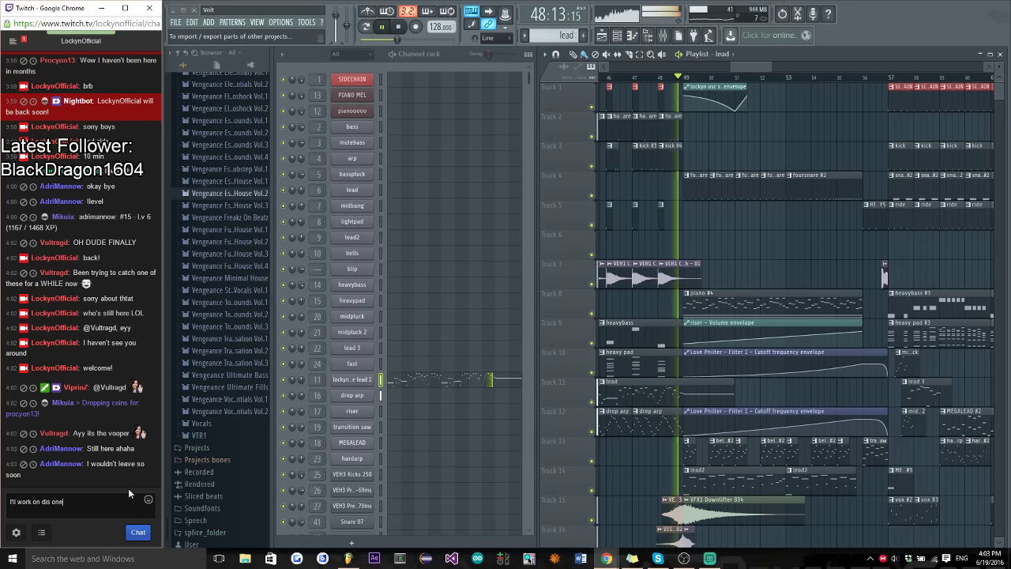
text( bit)
key(Return)
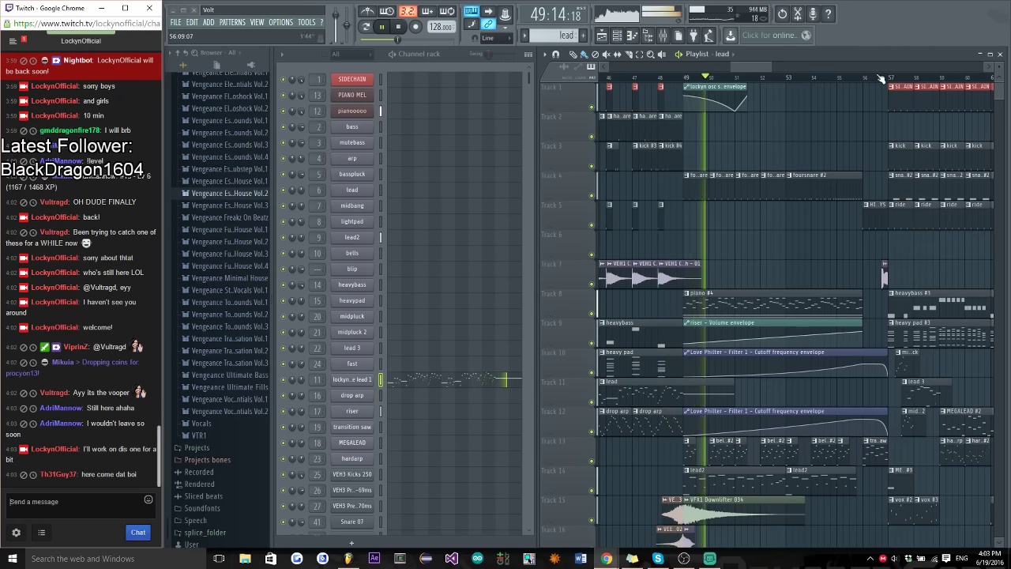
Send the chat message "oh snap waddup" while the arrangement plays toward bar 57
drag(750, 67, 780, 70)
click(99, 506)
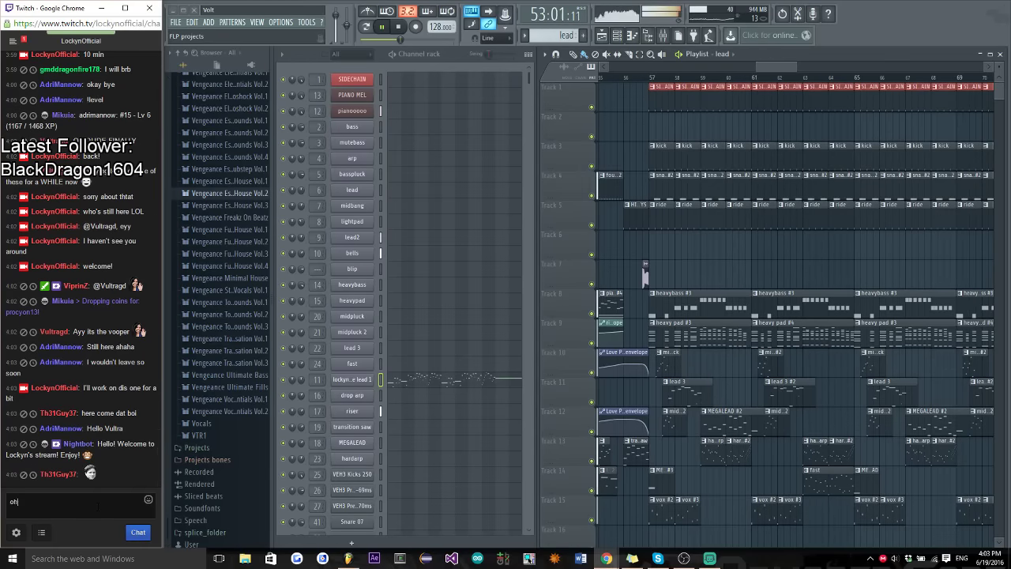
text(oh snap s)
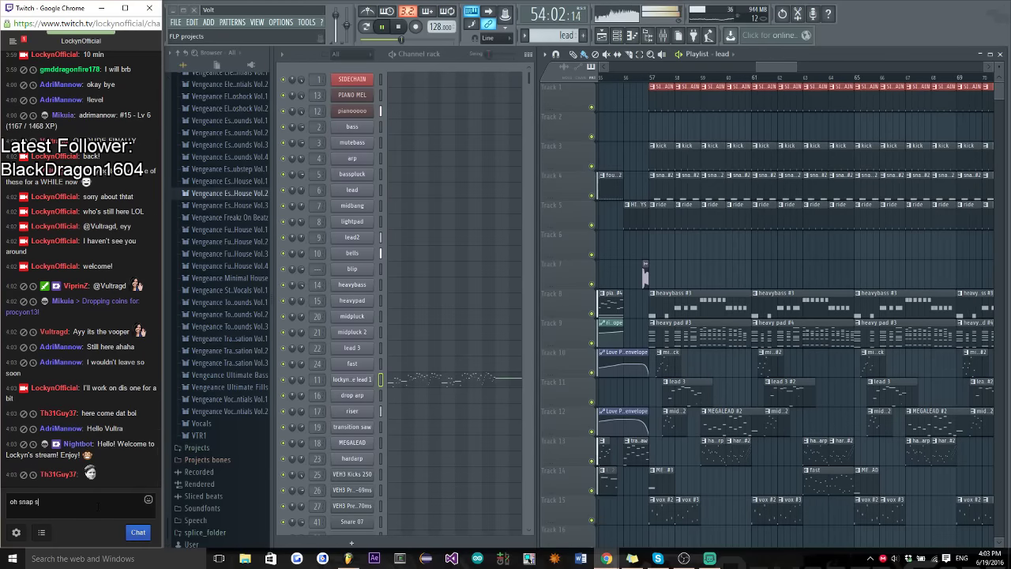
text(waddup)
key(Return)
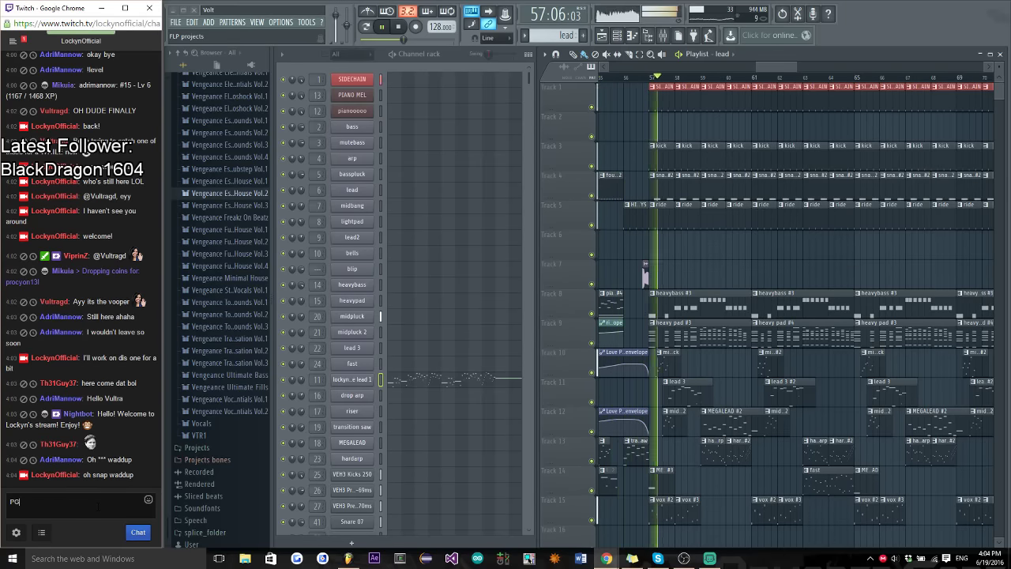
Send the chat messages "gotta keep my language PG yanno" with a winking emoticon and "welcome"
text(gotta keep m)
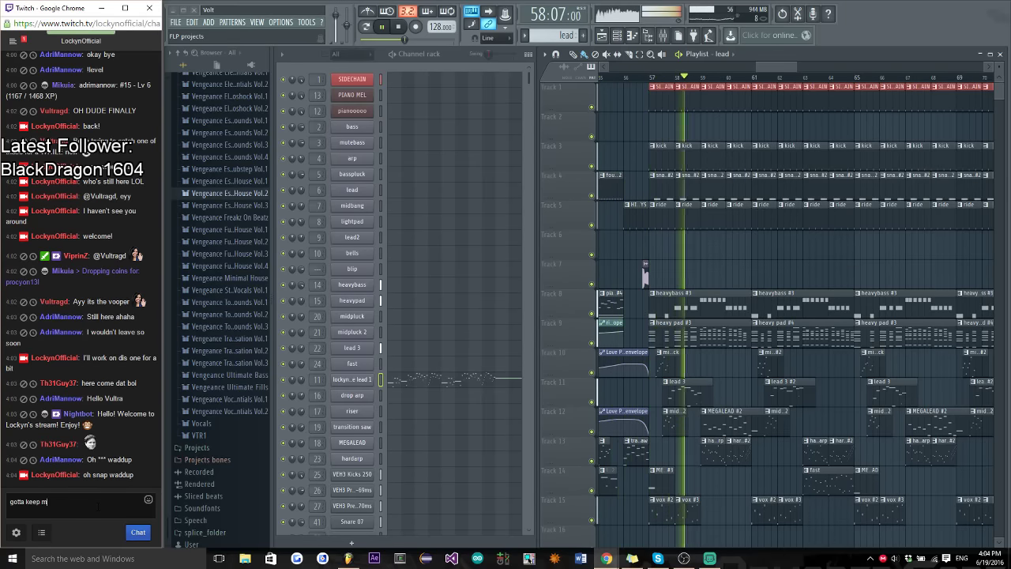
text(y language PG)
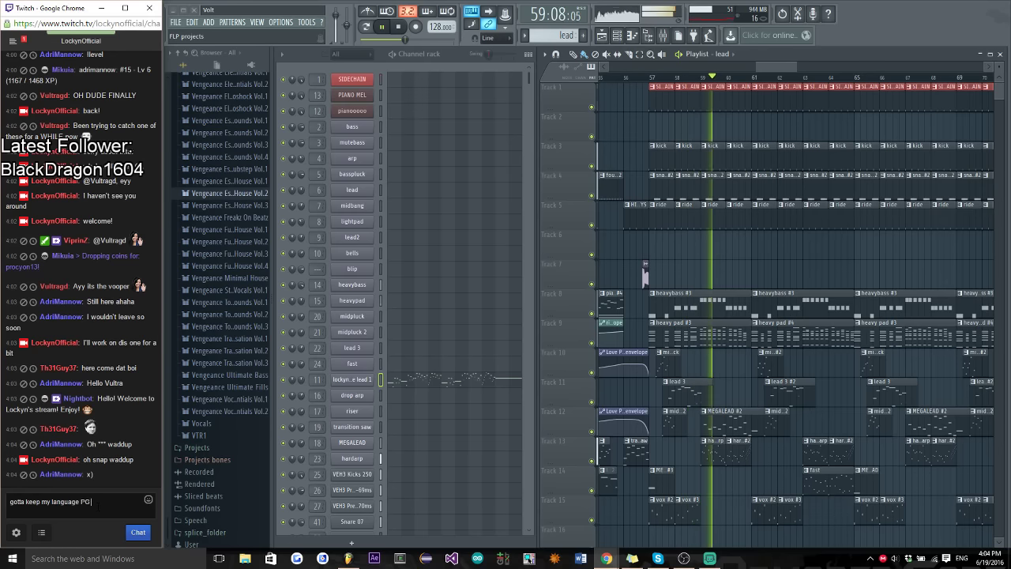
text( yanno ;)
key(Return)
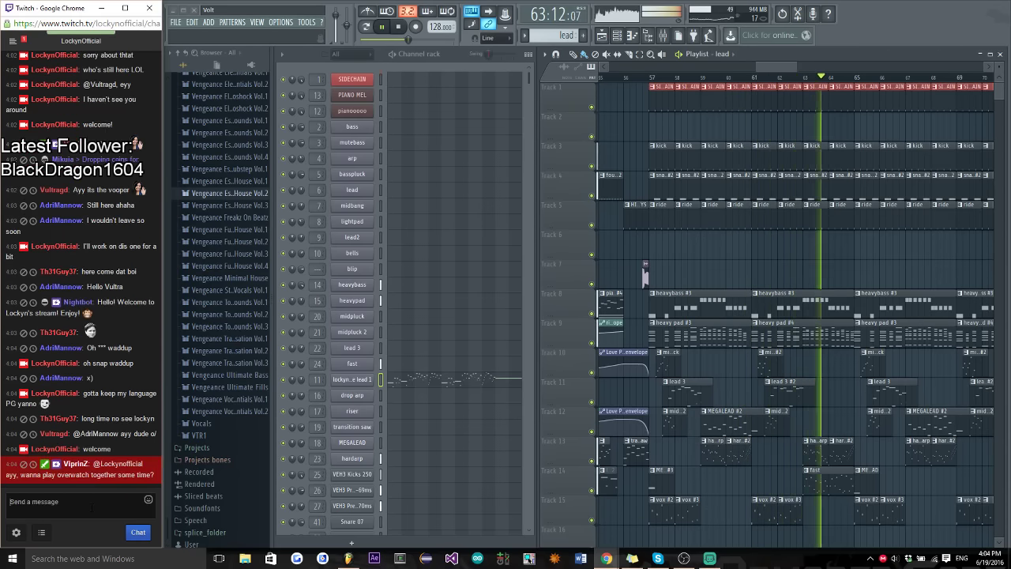
Reply to the viewer asking to play Overwatch with a mention and "add me bb"
click(91, 508)
text(@d)
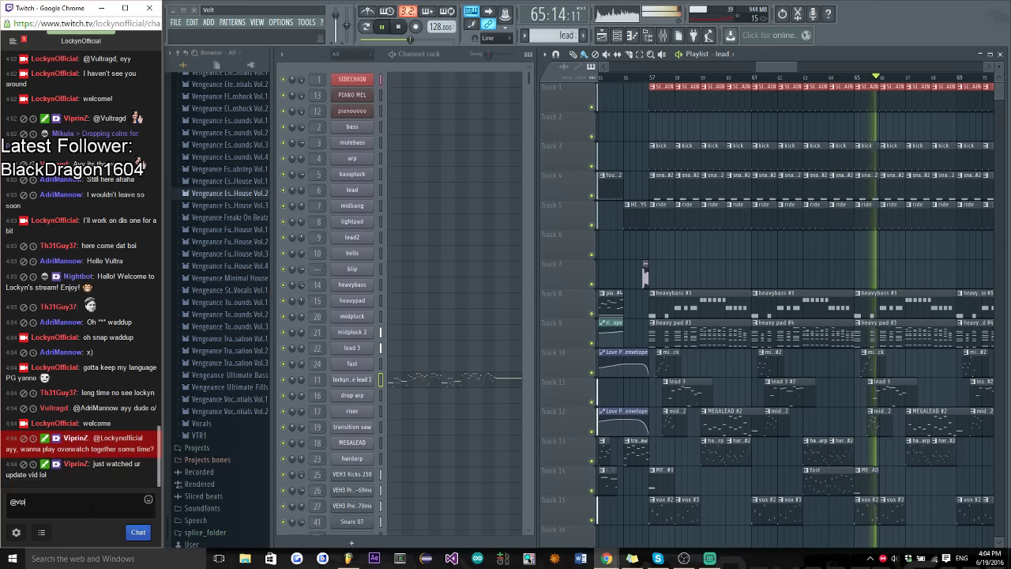
key(Tab)
text(add me bb)
key(Return)
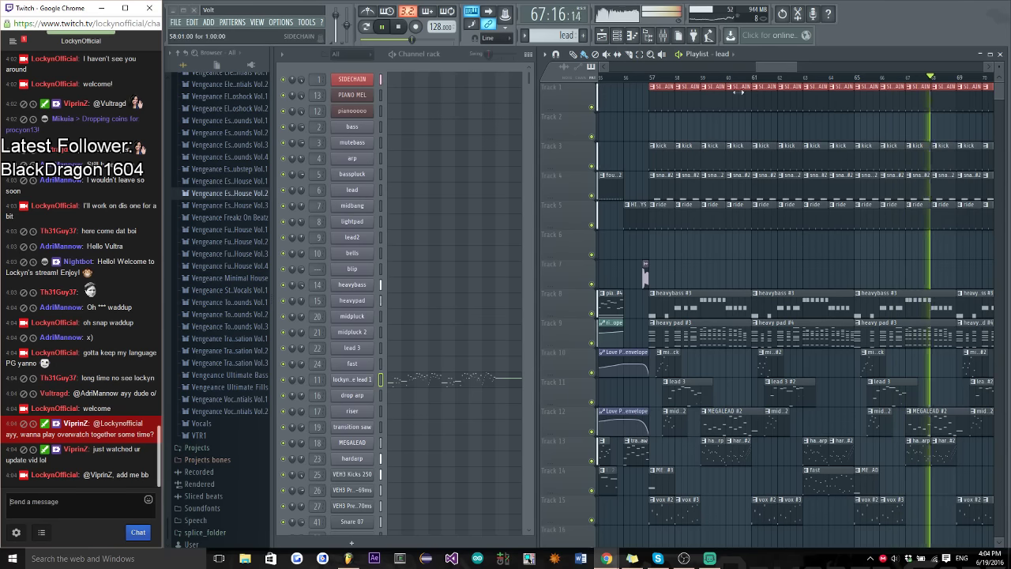
Restart playback at bar 57 with the vox track 15 soloed, and add tracks 14 and 12 to it
mouse_move(781, 64)
mouse_down()
mouse_move(798, 65)
mouse_move(774, 69)
mouse_up()
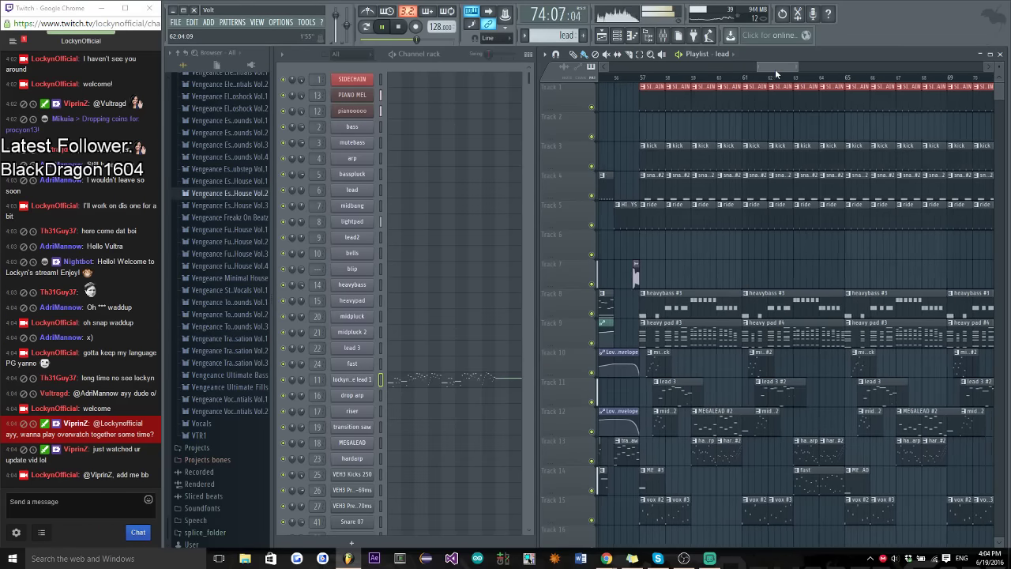
click(636, 82)
scroll(676, 289, down, 6)
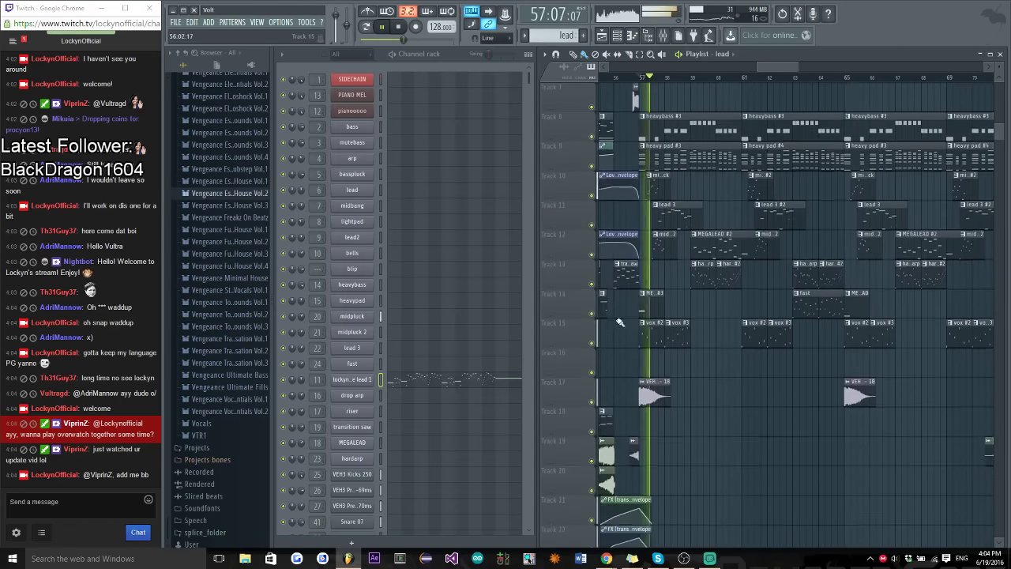
key(space)
right_click(592, 345)
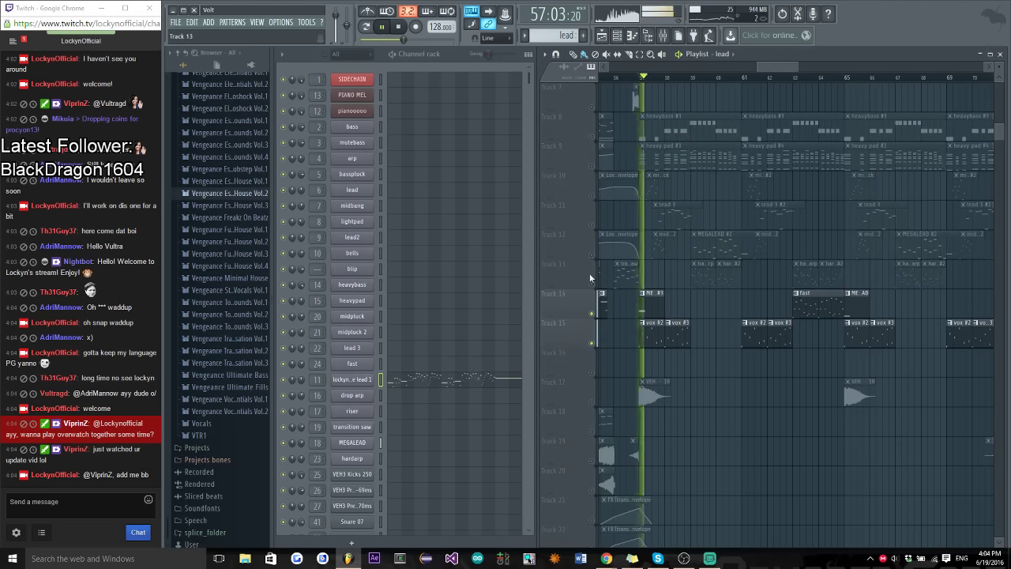
key(space)
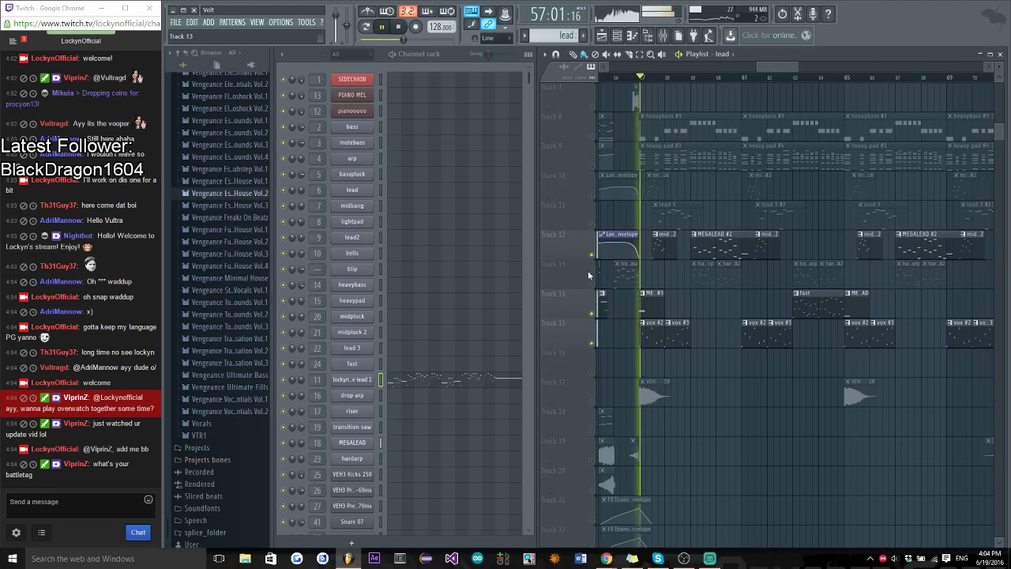
Enable tracks 8 to 11 and track 13 alongside the soloed ones and replay the section from bar 57
scroll(576, 285, up, 2)
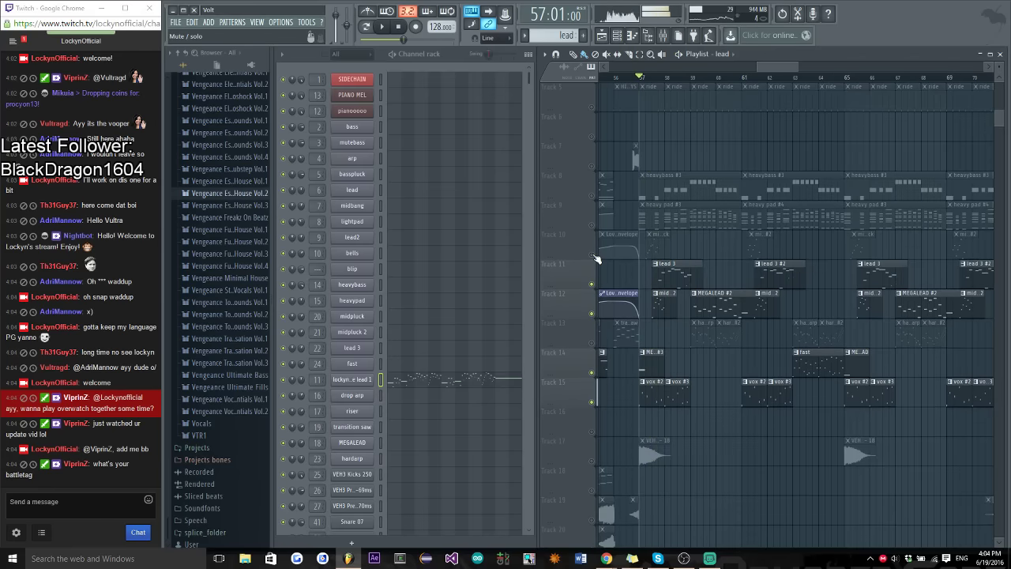
key(space)
drag(591, 195, 590, 246)
key(space)
key(space)
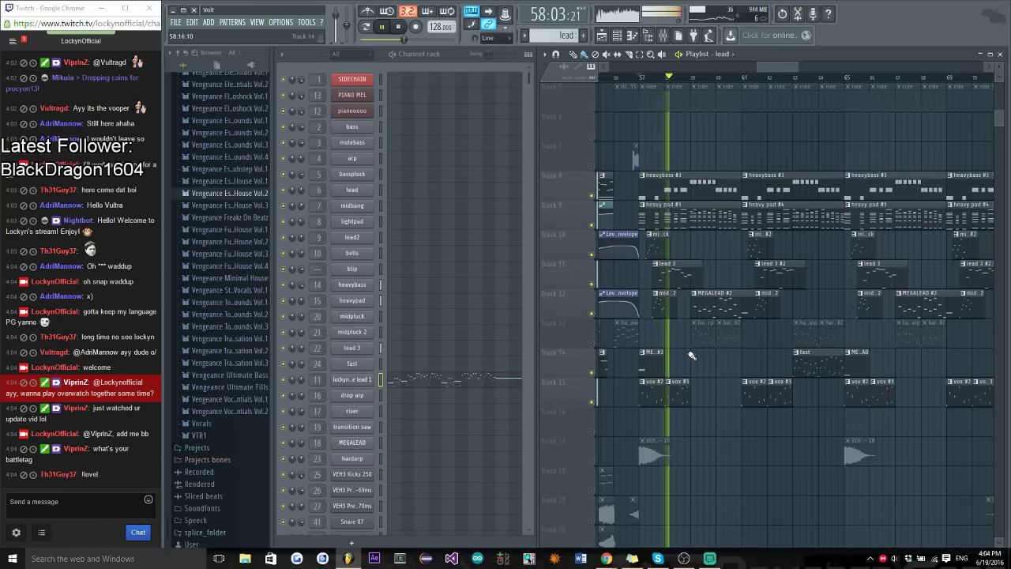
click(591, 344)
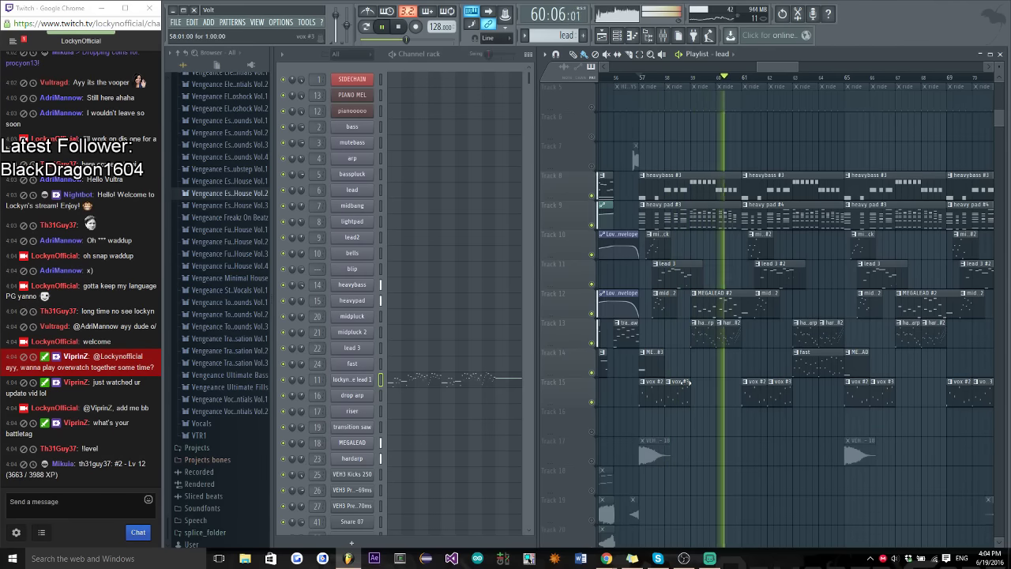
Loop the fast pattern on its own and send the chat messages "god I love this synth" and "gonna give it away in the aqua contest maybe"
click(597, 349)
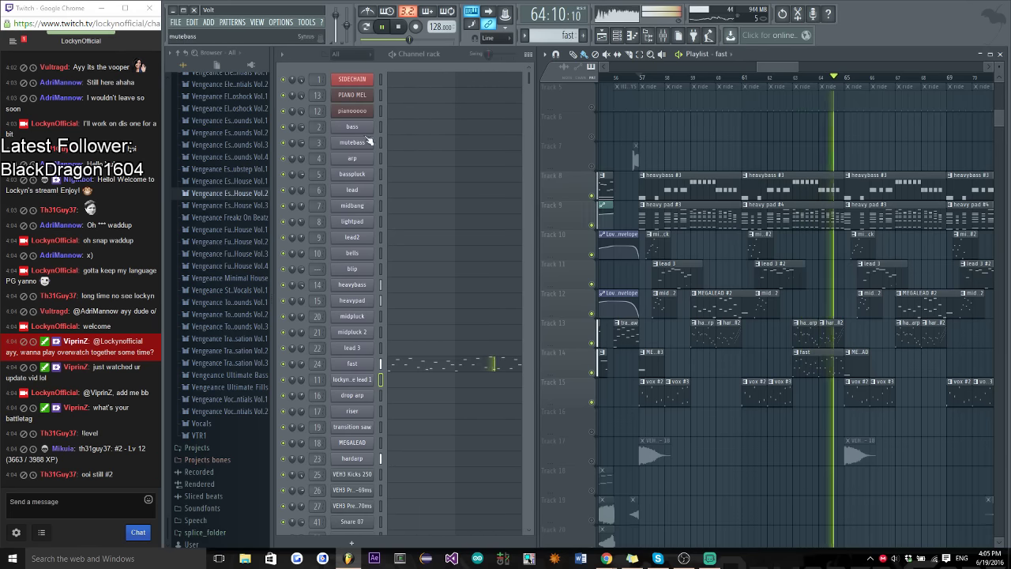
key(space)
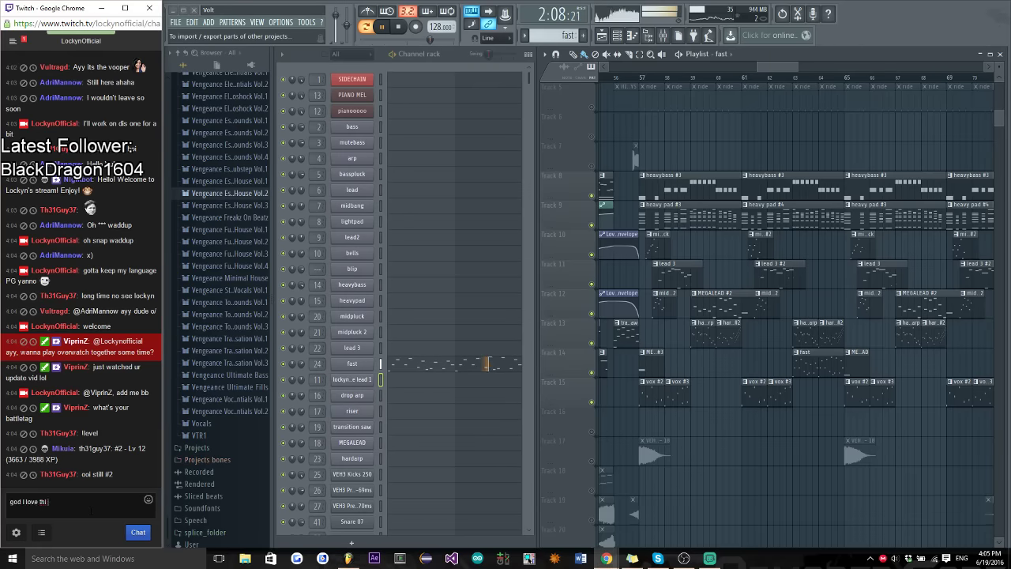
key(Return)
text(gi)
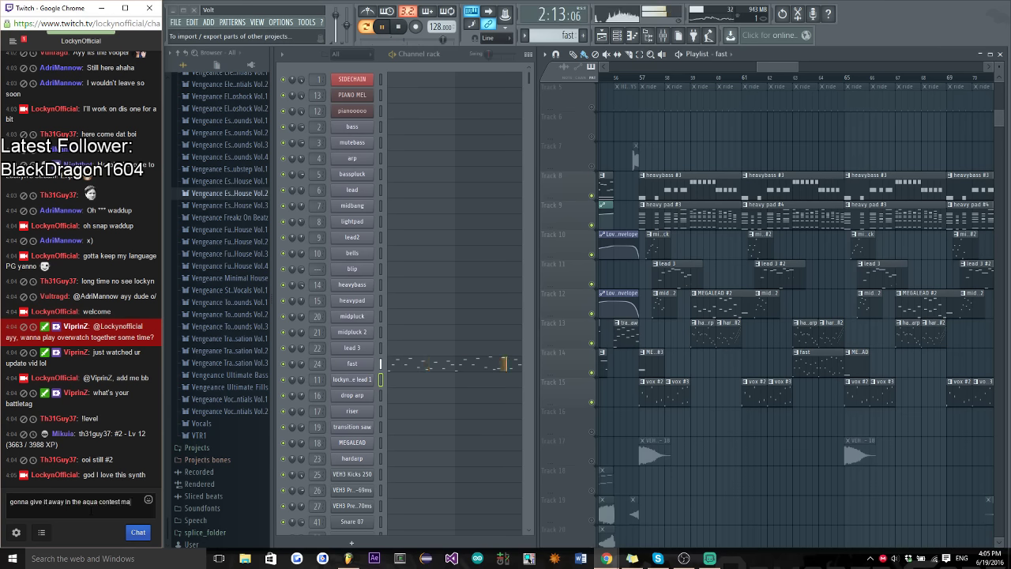
text(ybe)
key(Return)
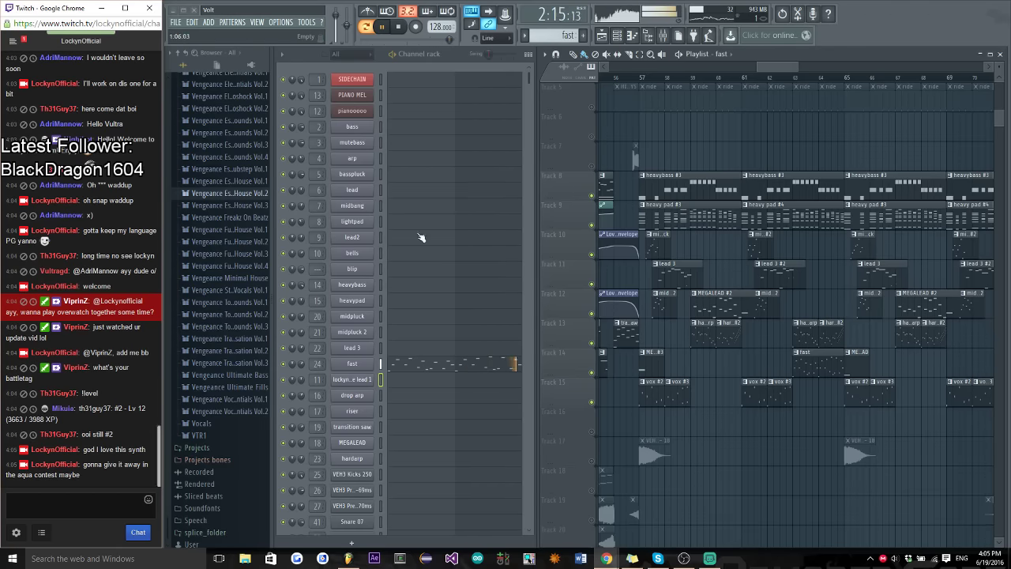
Stop playback with all playlist tracks unmuted again, and open the fast channel's Sytrus synth at operator 2
click(451, 52)
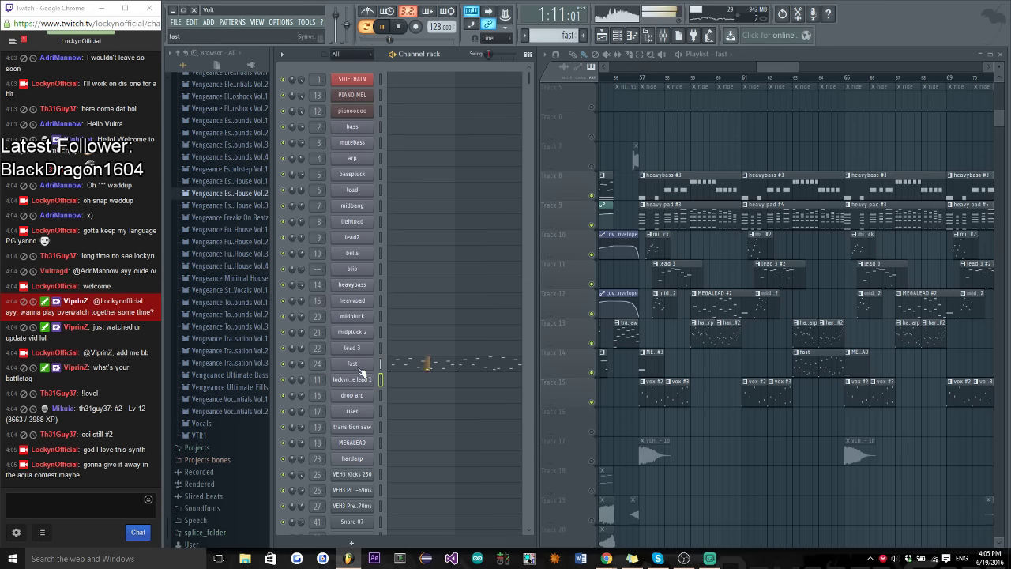
key(space)
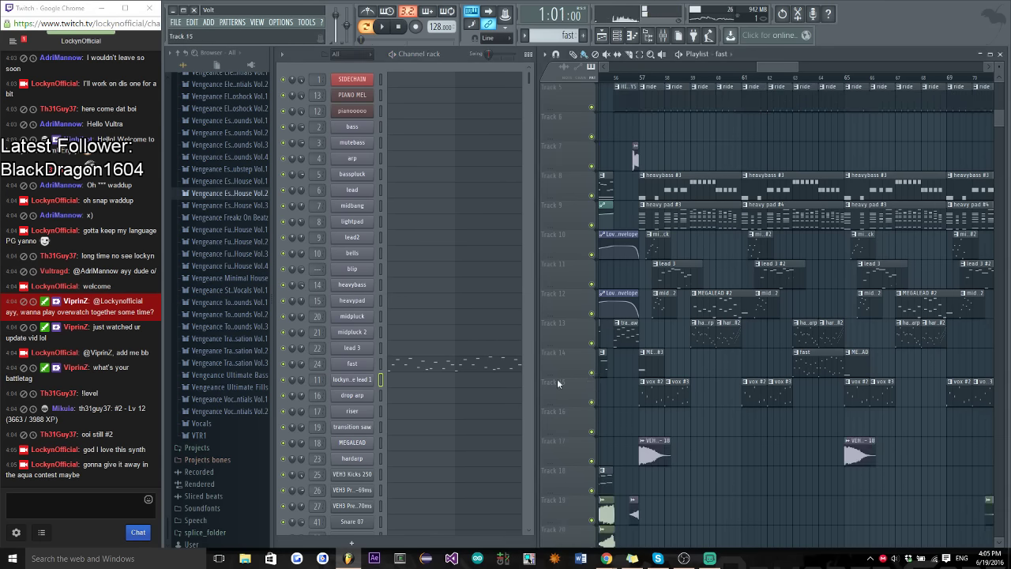
scroll(657, 242, up, 4)
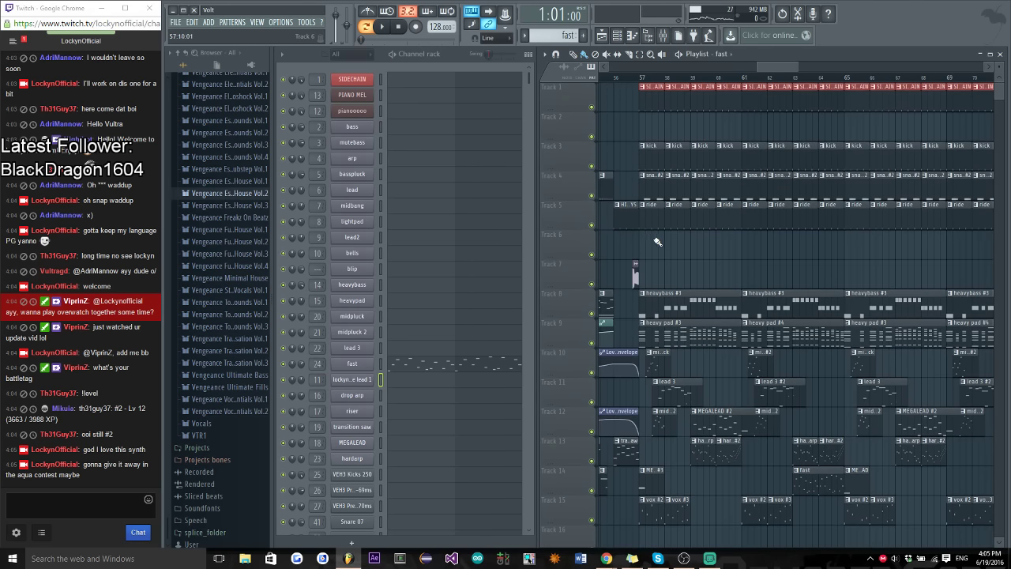
click(359, 364)
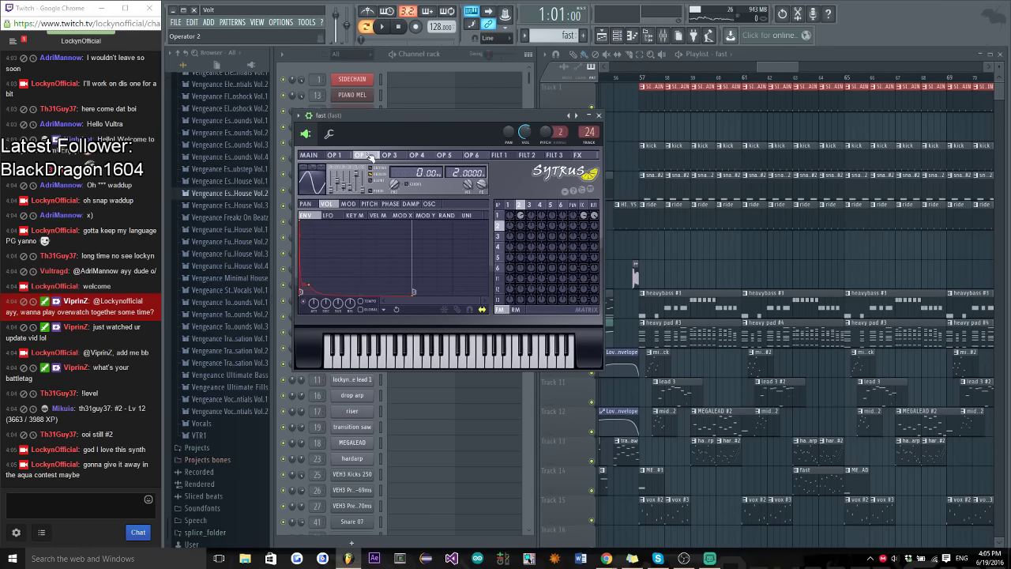
Close the Sytrus window, play the fast pattern, and check the effects on its mixer track
click(598, 115)
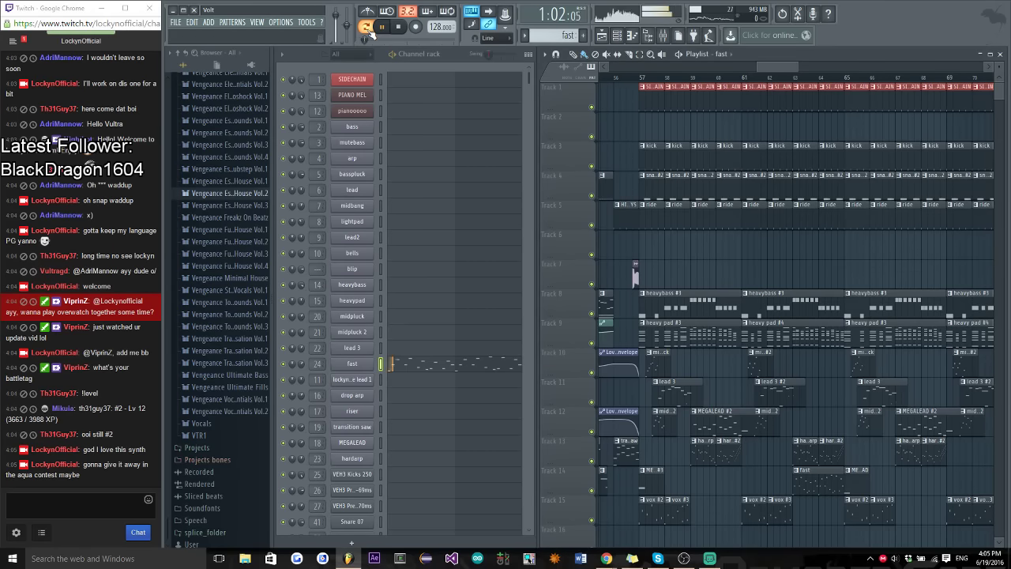
click(662, 37)
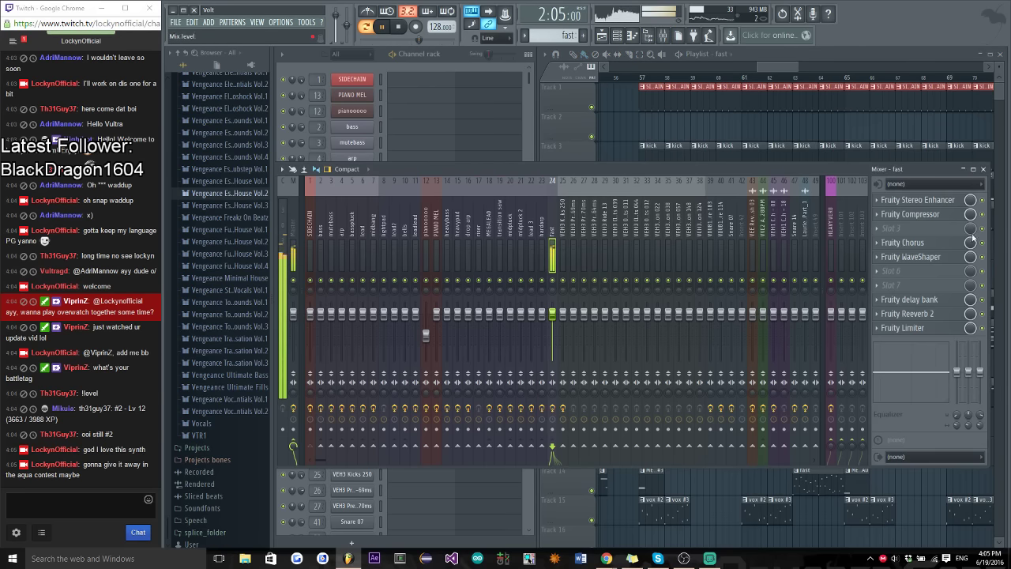
click(983, 169)
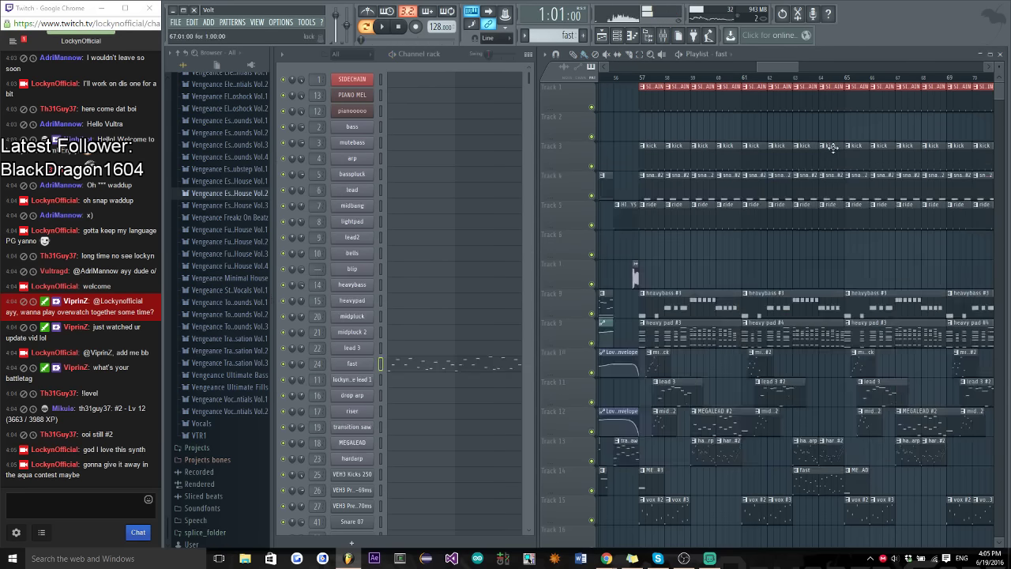
Play the full arrangement from bar 57 and follow it through the following bars in the playlist
click(640, 82)
drag(781, 70, 778, 68)
key(space)
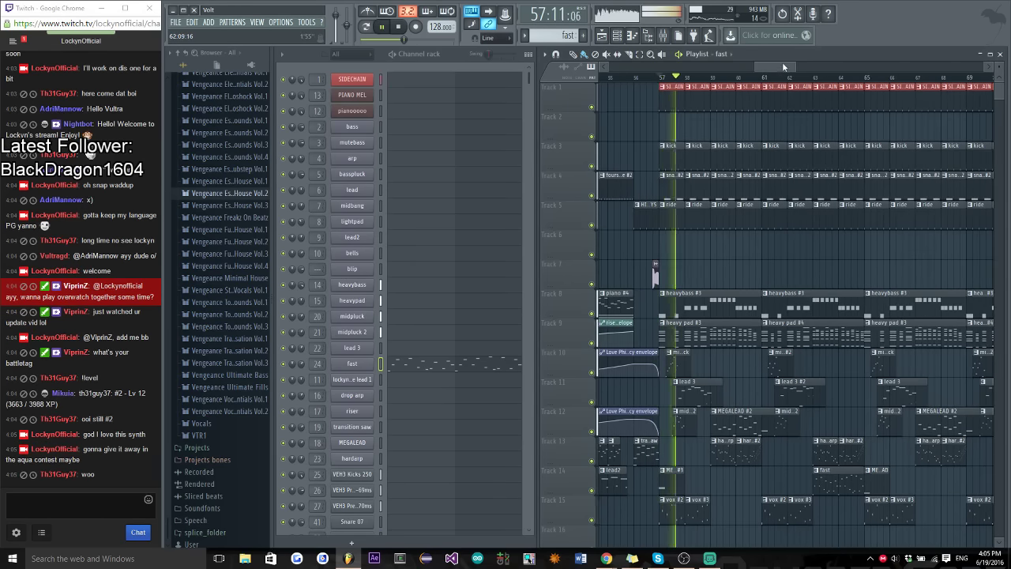
scroll(777, 65, right, 2)
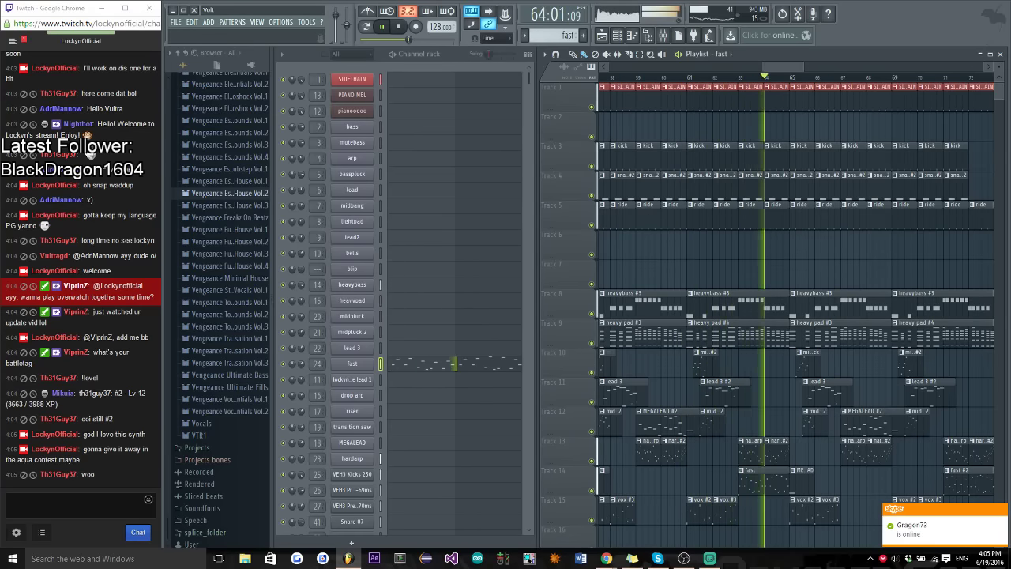
Send a chat message mentioning the viewer who asked for the battletag, saying "I'll whisper you after"
click(11, 500)
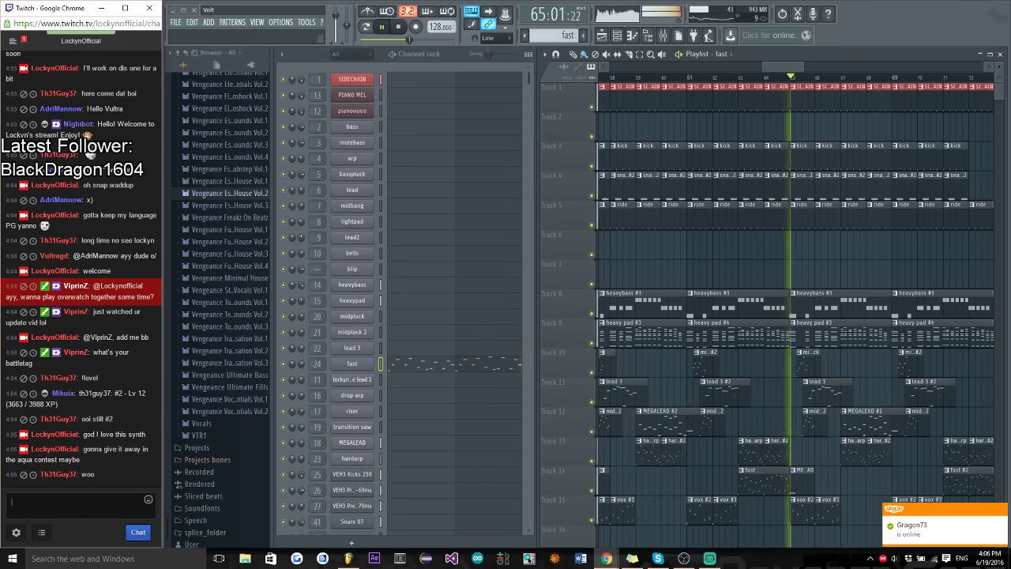
text(@vip)
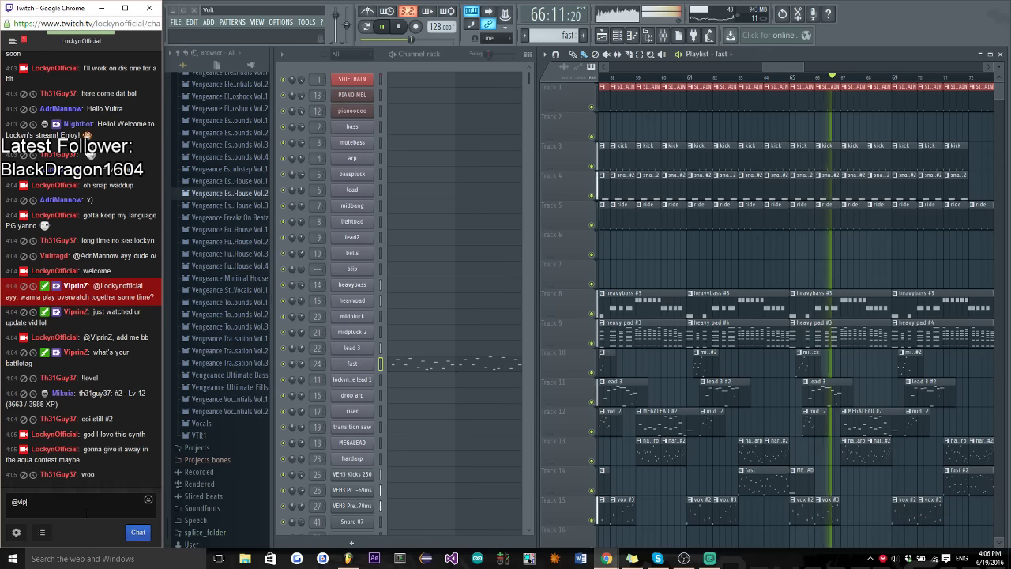
key(Tab)
text(, f)
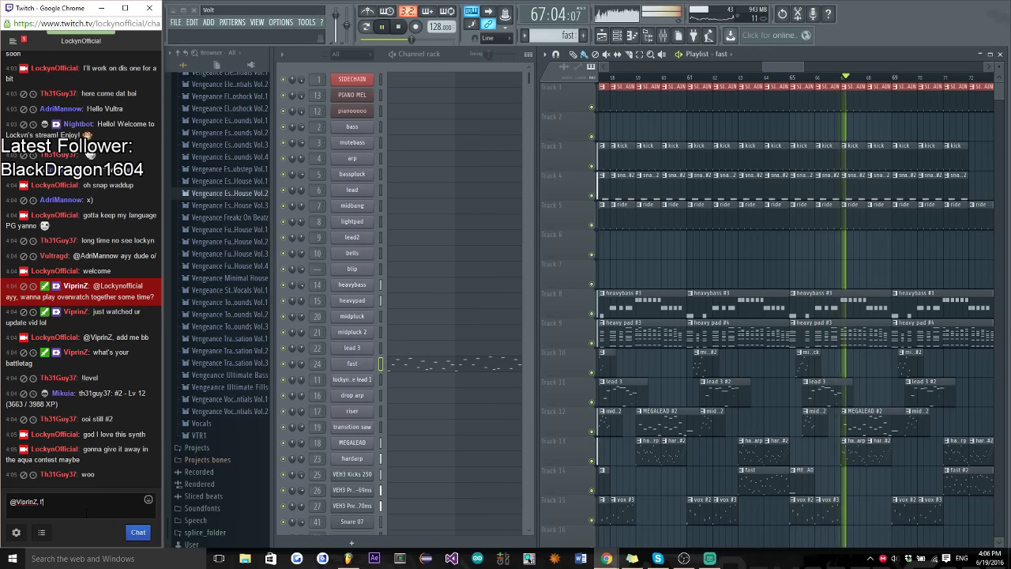
text('ll whisper you after)
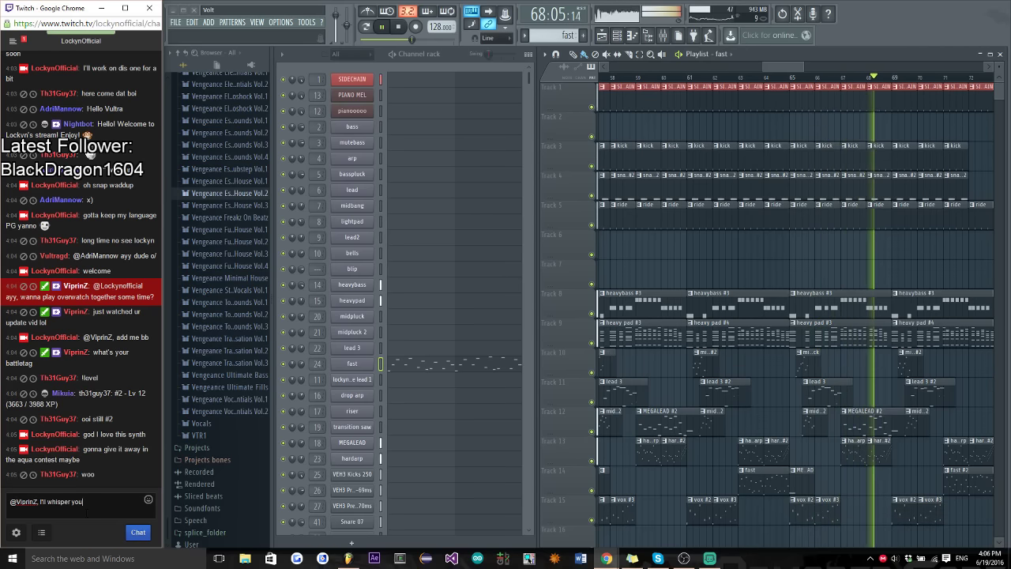
key(Return)
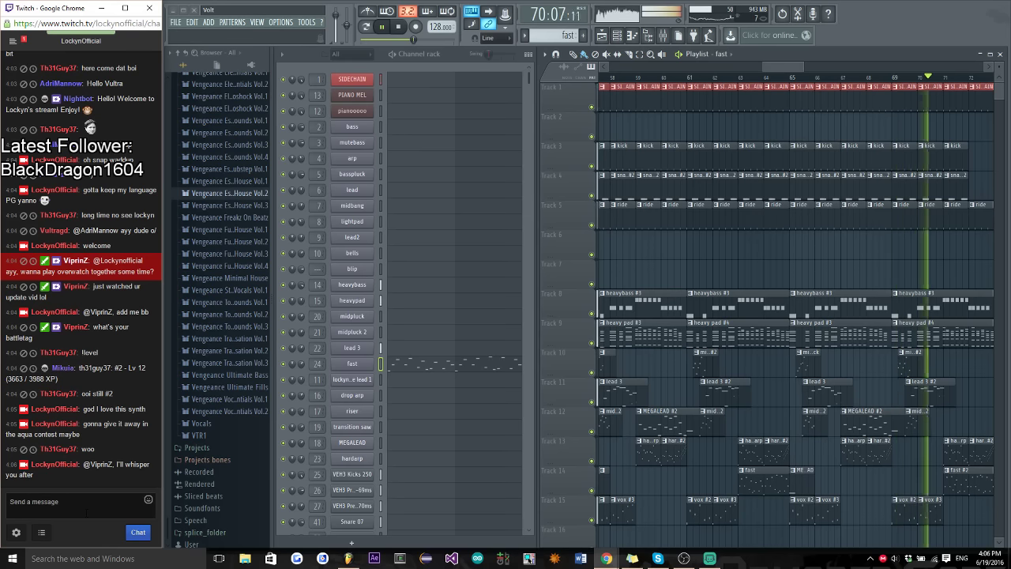
Bring the playlist around bars 81 to 95 into view and send the chat greeting "hey man :D" mentioning the viewer who wrote last
drag(786, 64, 839, 65)
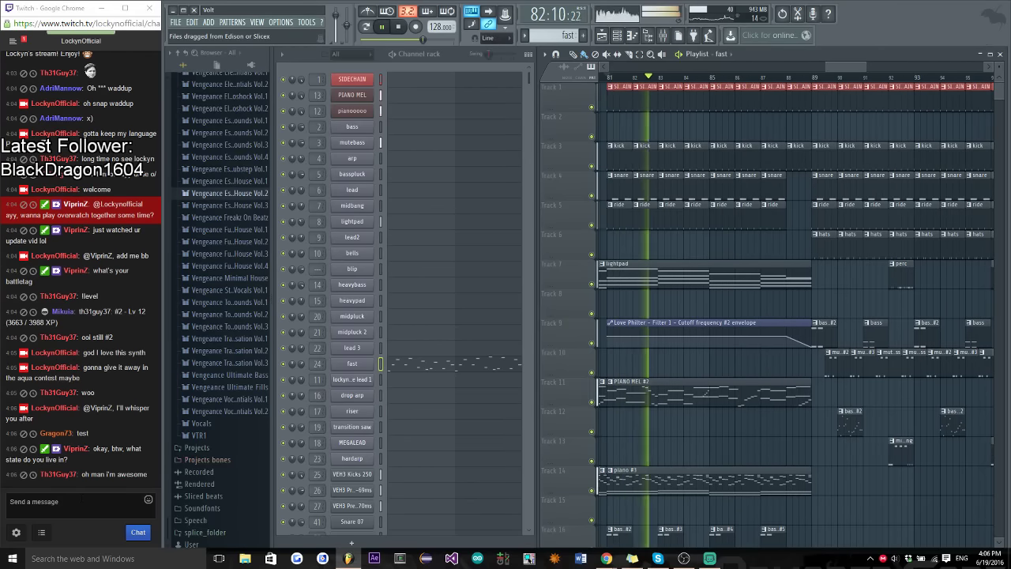
click(85, 500)
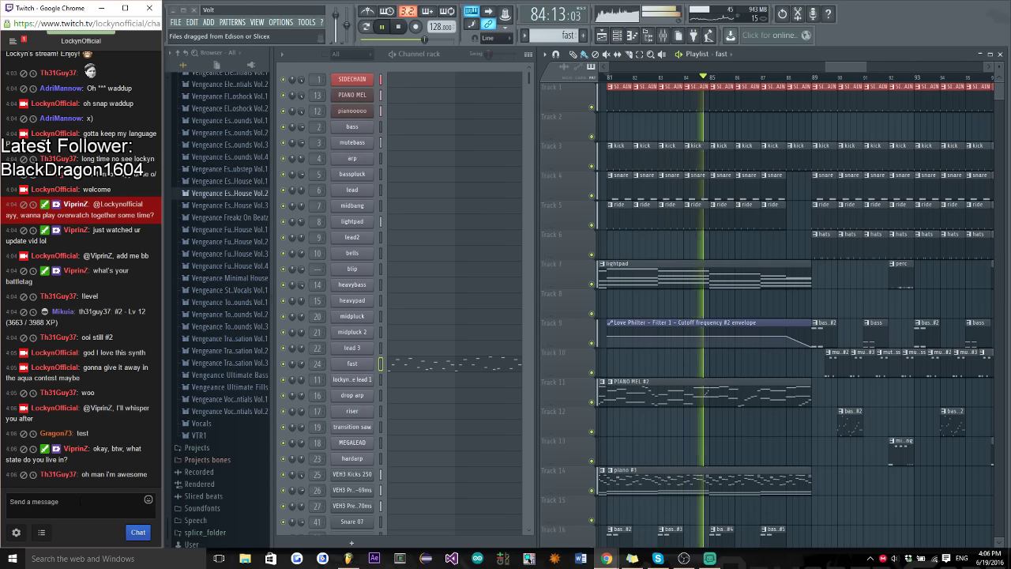
text(@t)
key(Tab)
text(, hey man)
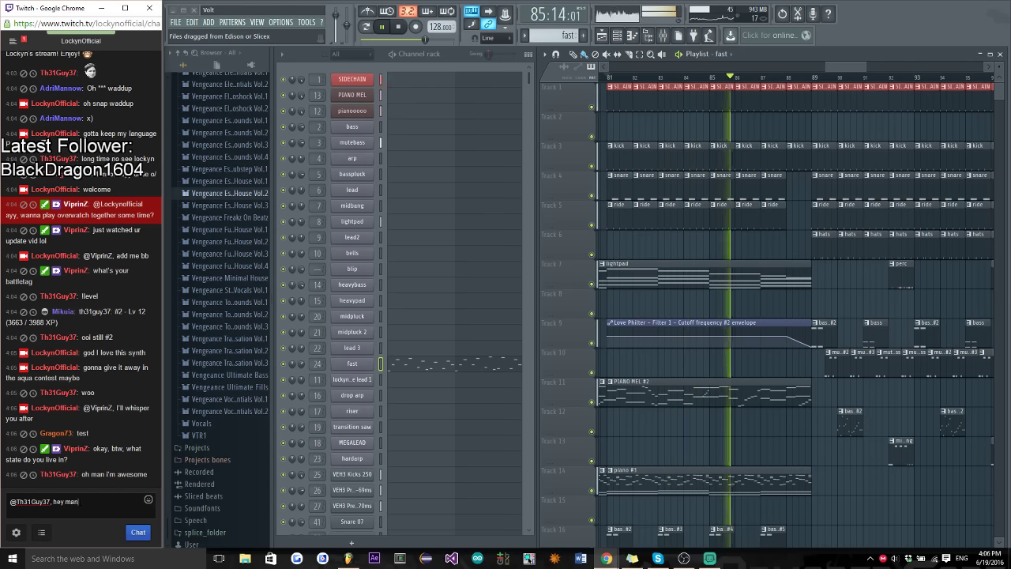
text( :D)
key(Return)
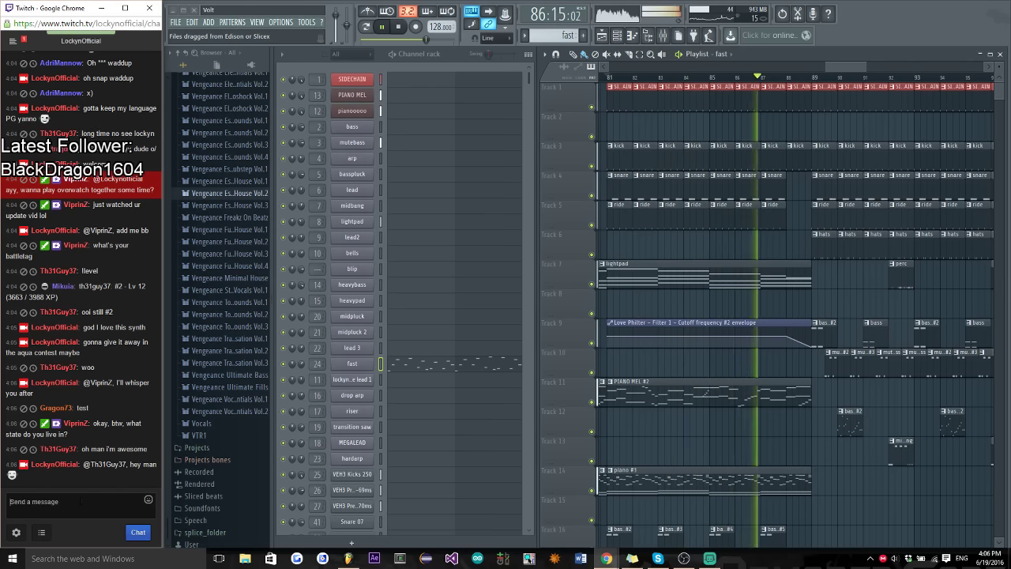
Answer the viewer's question about the home state with the chat message "I'm in California"
text(I'mm)
text(in C)
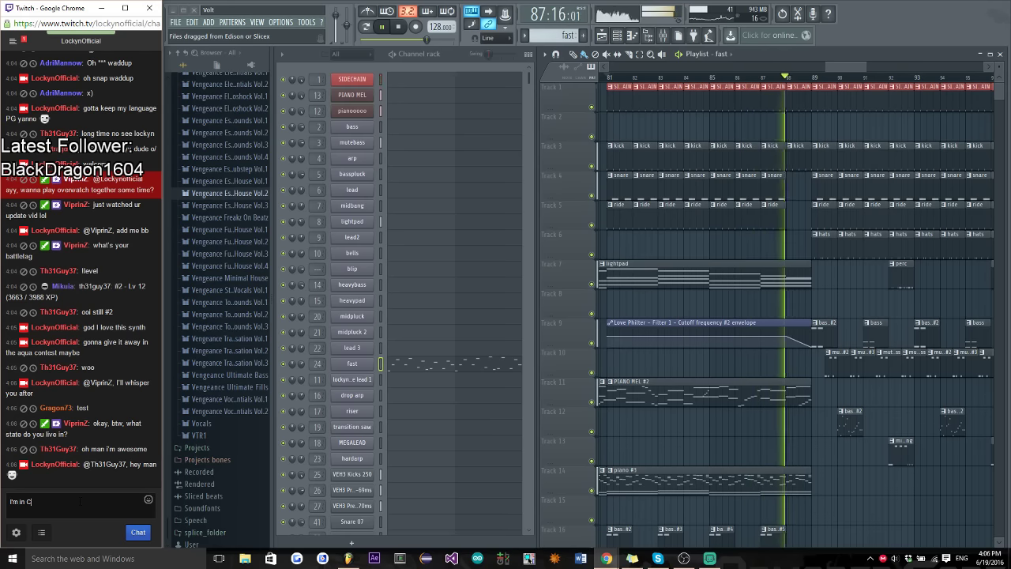
text(alifornia)
key(Return)
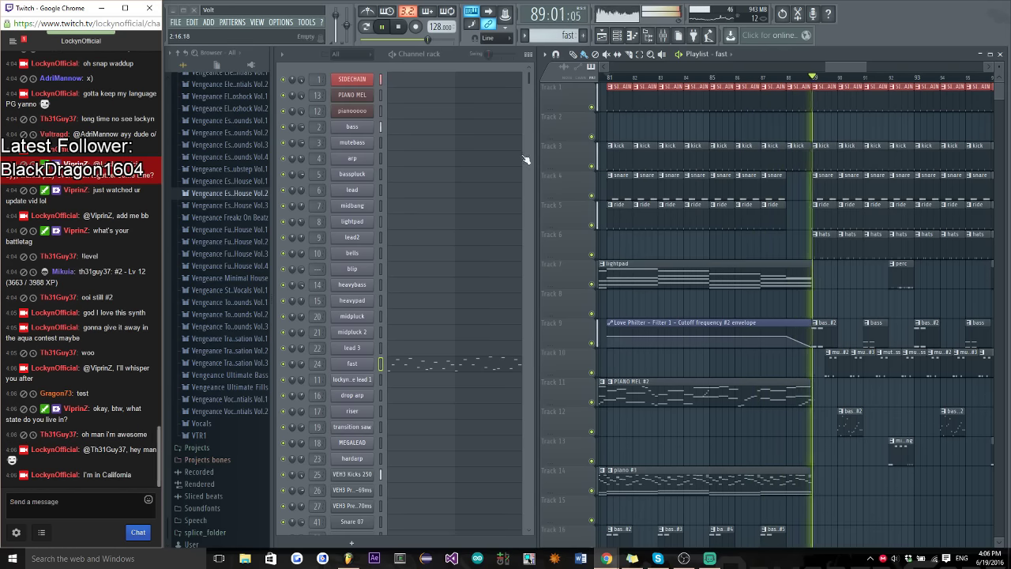
Restart song playback from about bar 64 and examine the arrangement across bars 71 to 85
drag(845, 65, 768, 80)
click(758, 80)
scroll(783, 68, down, 5)
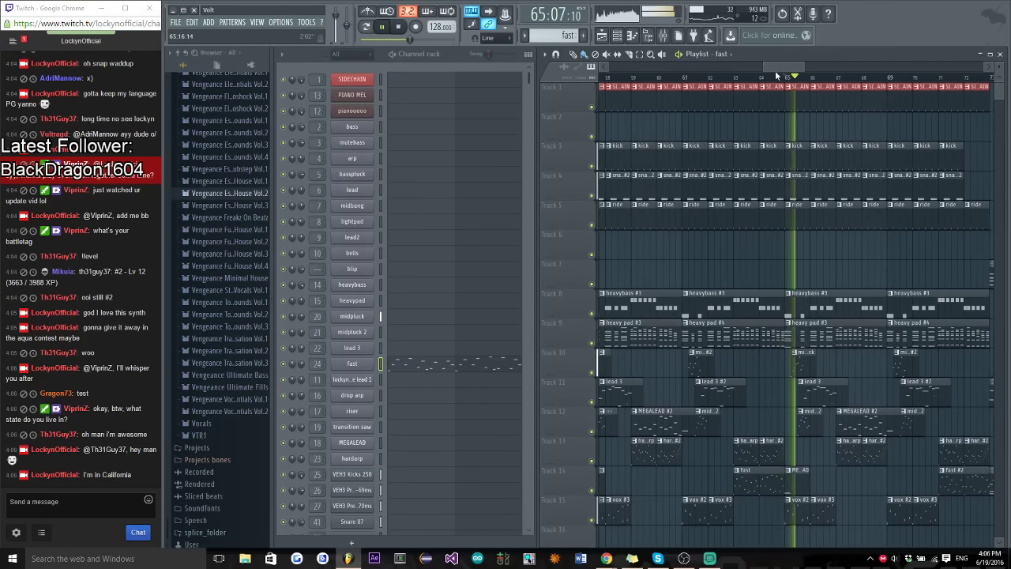
drag(776, 70, 813, 70)
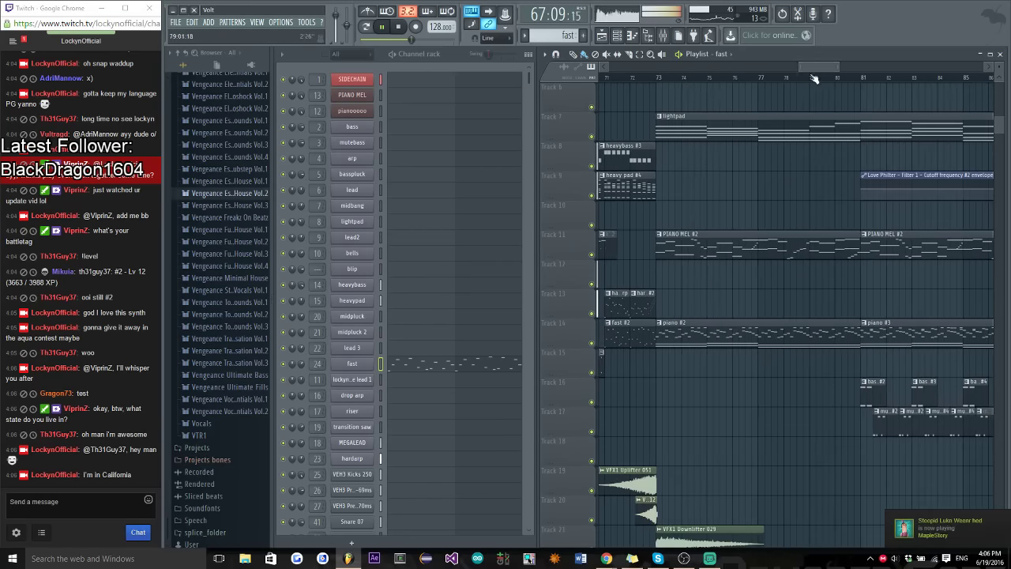
scroll(811, 205, up, 3)
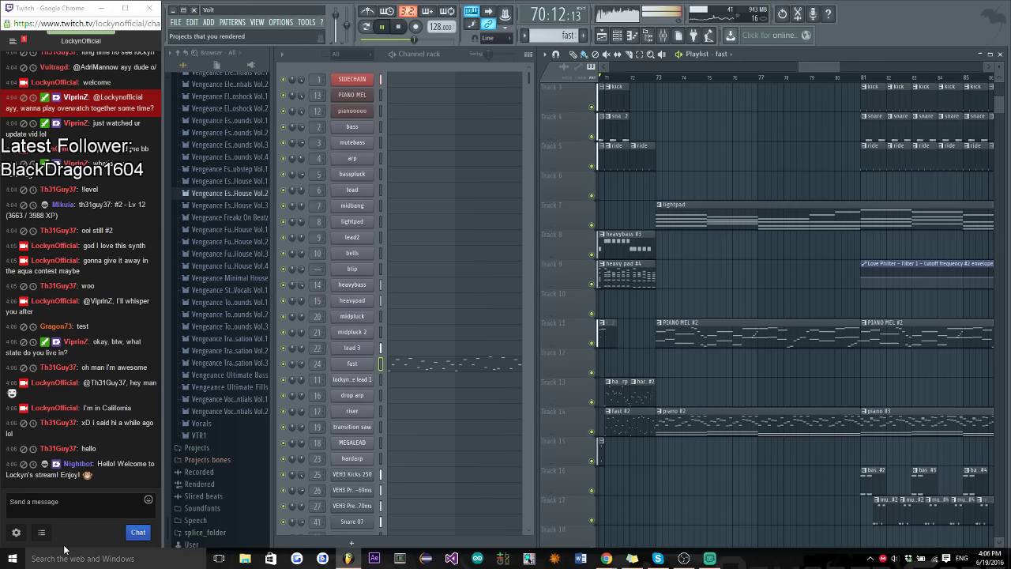
Discard the drafted greeting in the chat and write a reply starting with "oh sor"
click(97, 502)
text(hell)
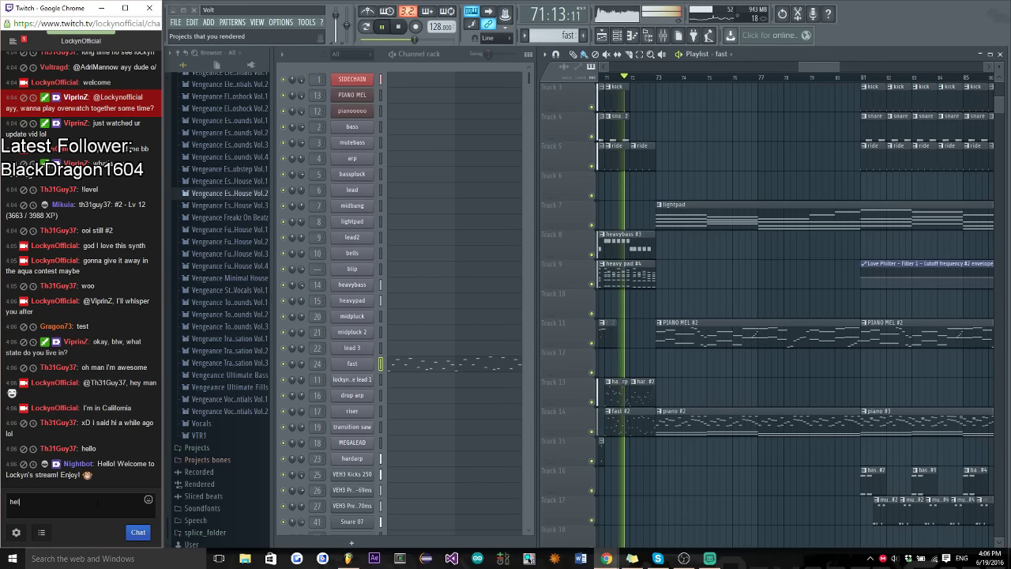
key(BackSpace)
key(BackSpace)
key(BackSpace)
key(BackSpace)
text(oh sor)
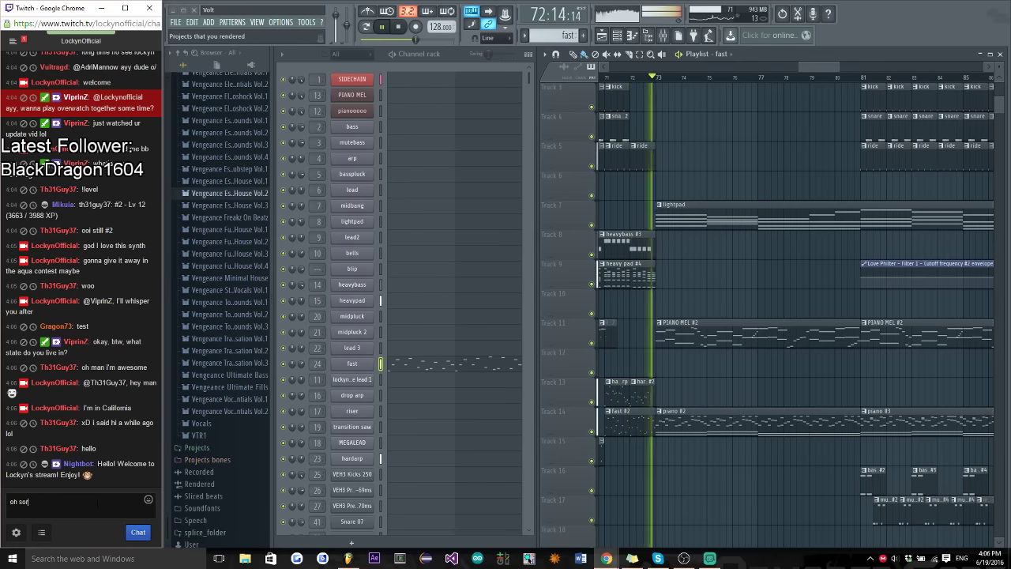
Finish and send the Twitch chat message "oh sorry LOL"
text(ry LOLO)
key(Return)
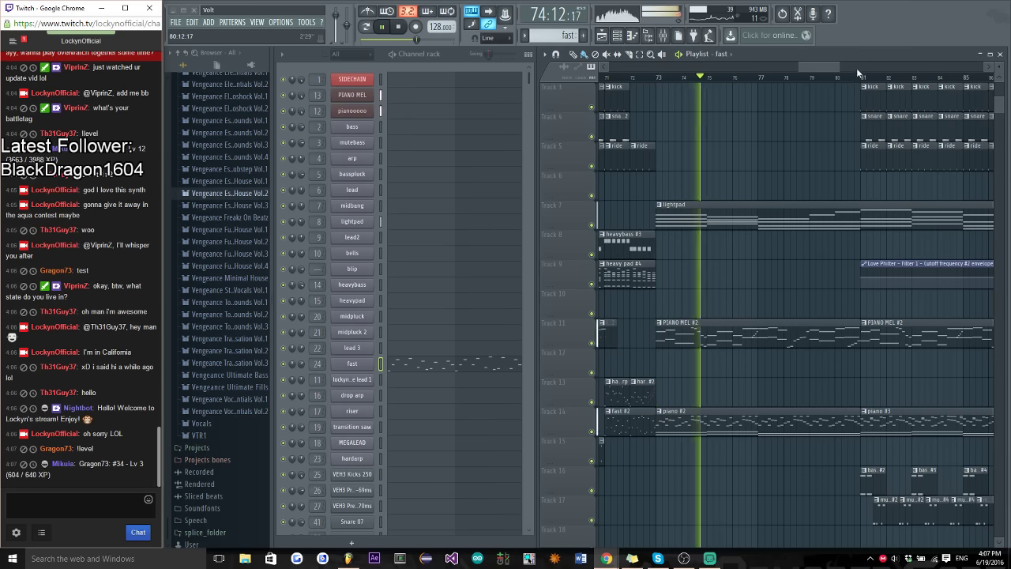
Replay the current song from bar 73, stop the playback, and bring bars 61 to 75 of the playlist into view
click(829, 68)
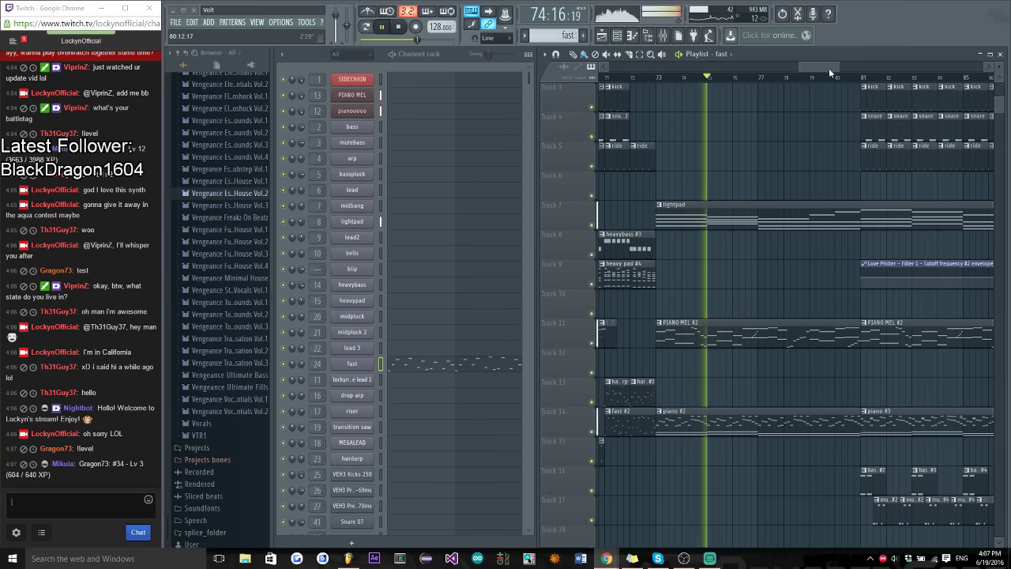
key(space)
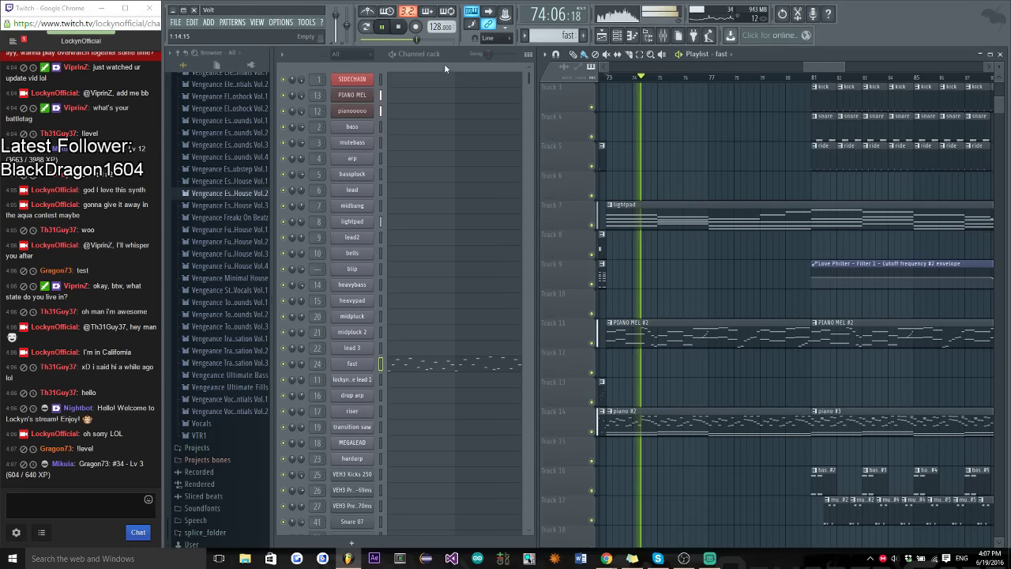
scroll(429, 394, down, 4)
scroll(428, 387, up, 4)
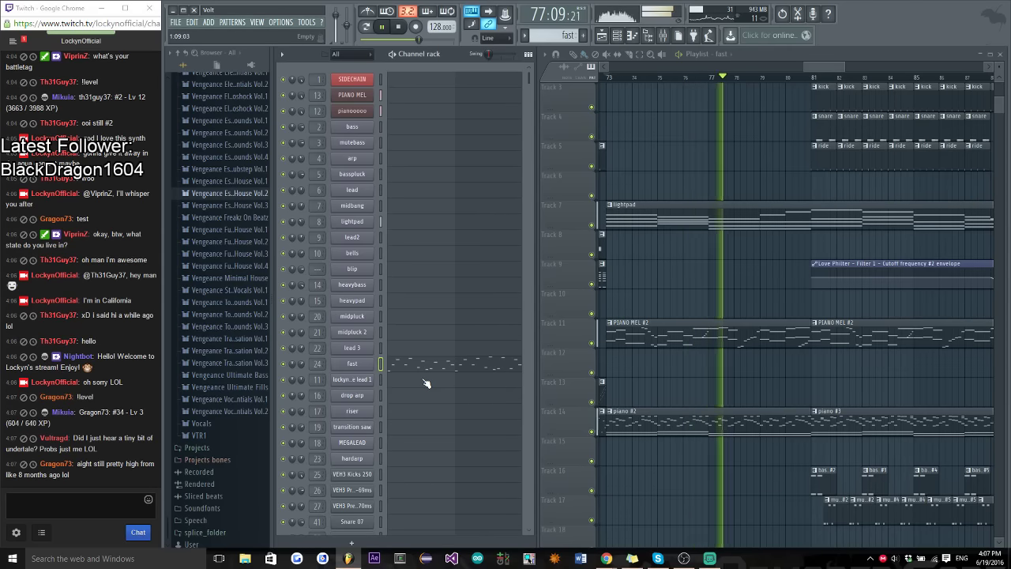
key(space)
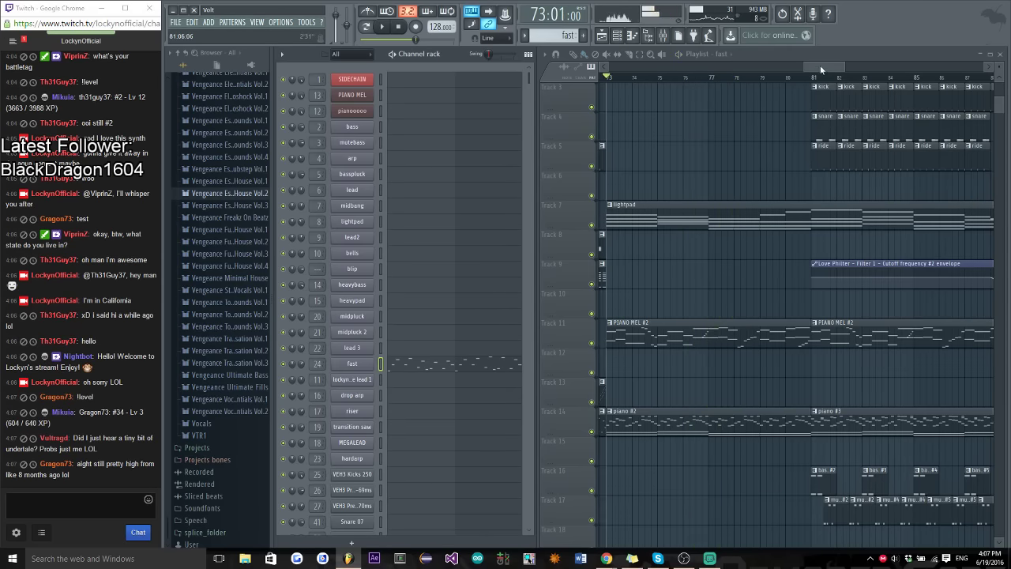
scroll(820, 67, left, 4)
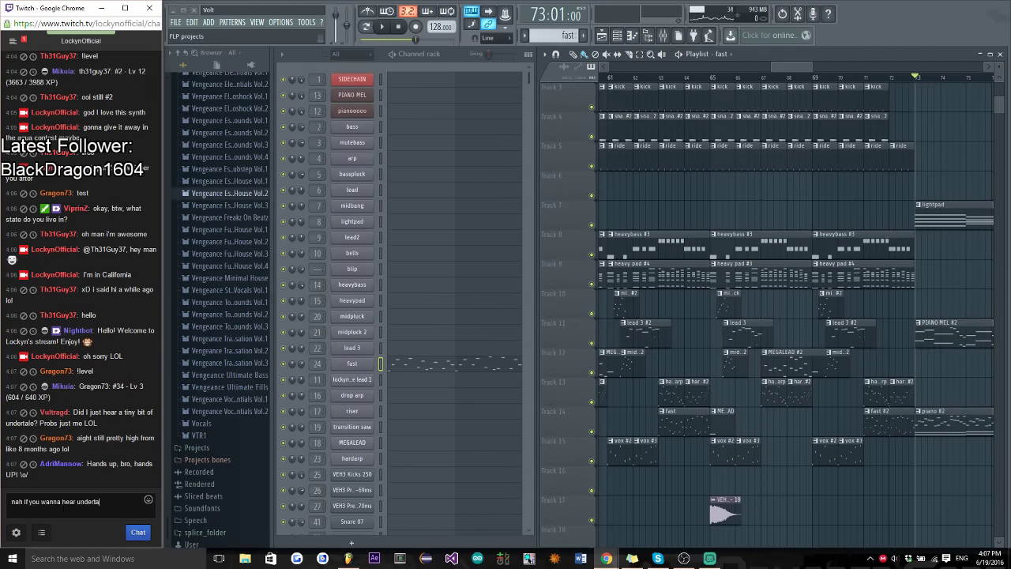
Send the chat messages "nah if you wanna hear undertale" and "I got remix #2 coming"
text(le)
key(Return)
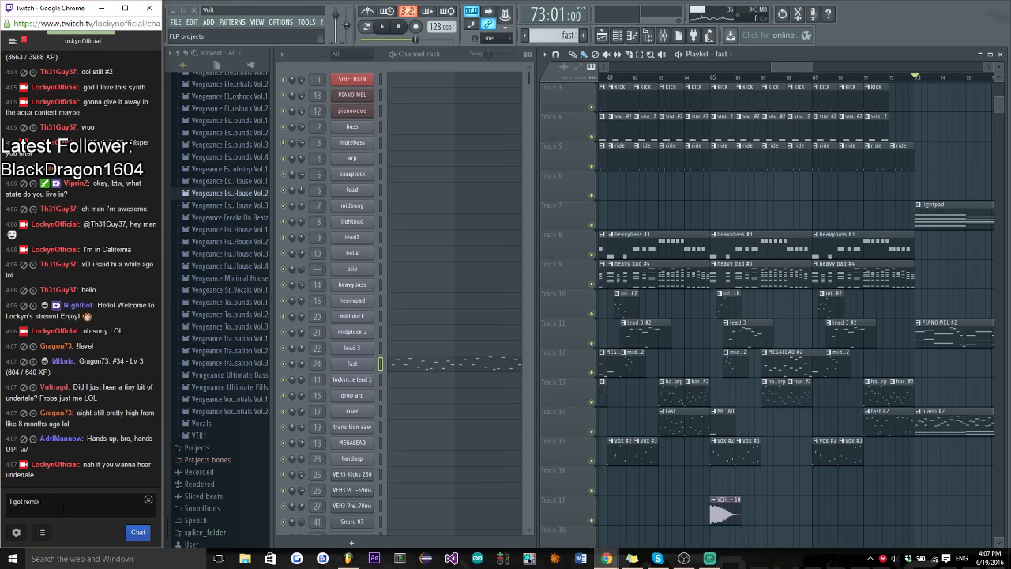
key(BackSpace)
text(com)
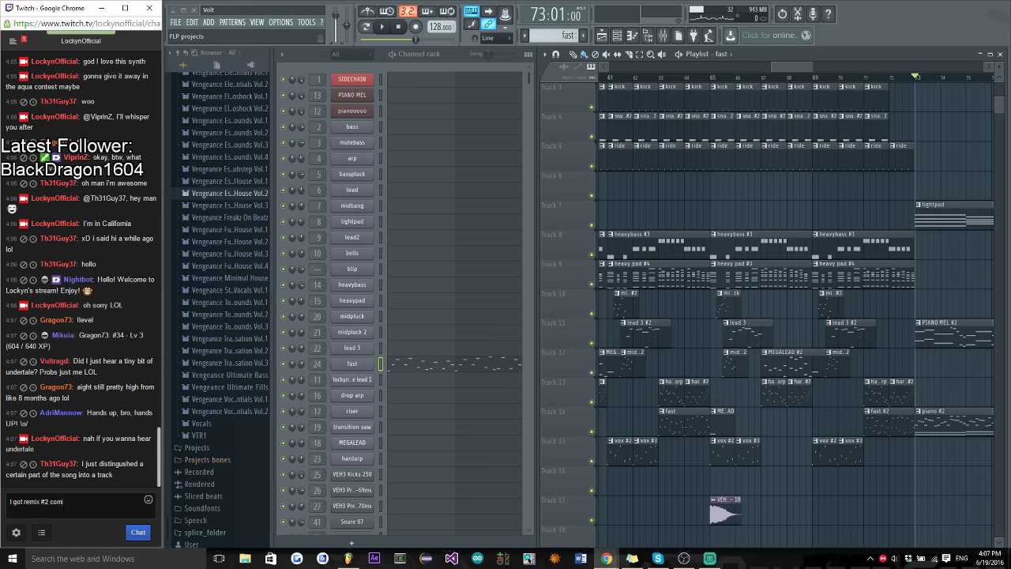
text(ing)
key(Return)
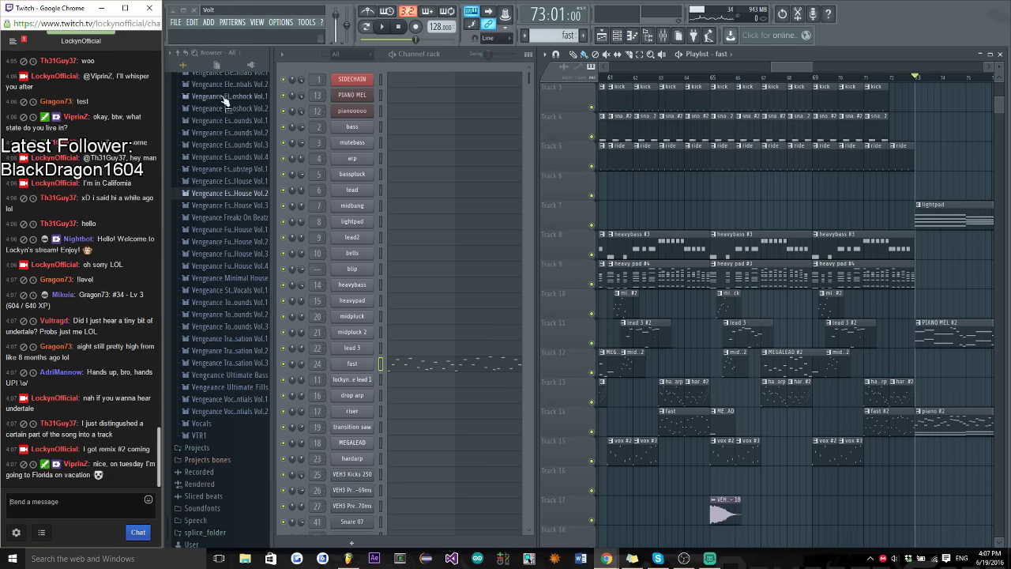
Open the recent project undertale2.flp and send the chat message "here"
click(175, 22)
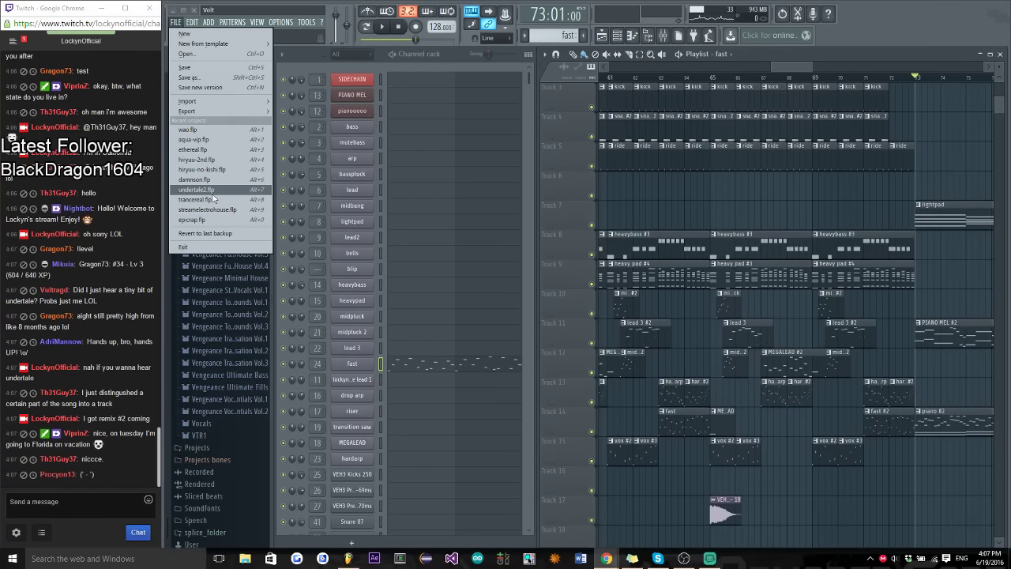
click(198, 190)
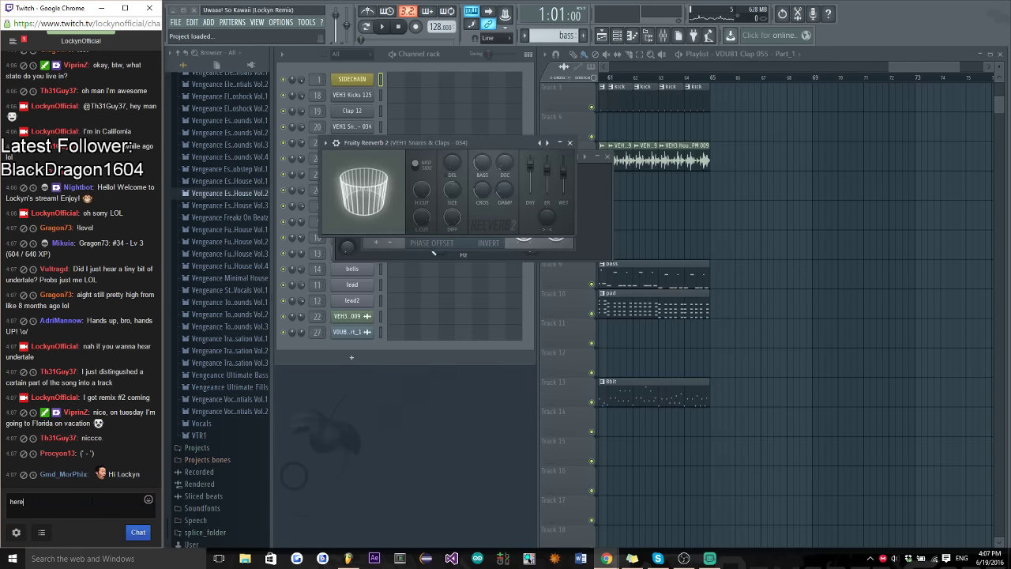
key(Return)
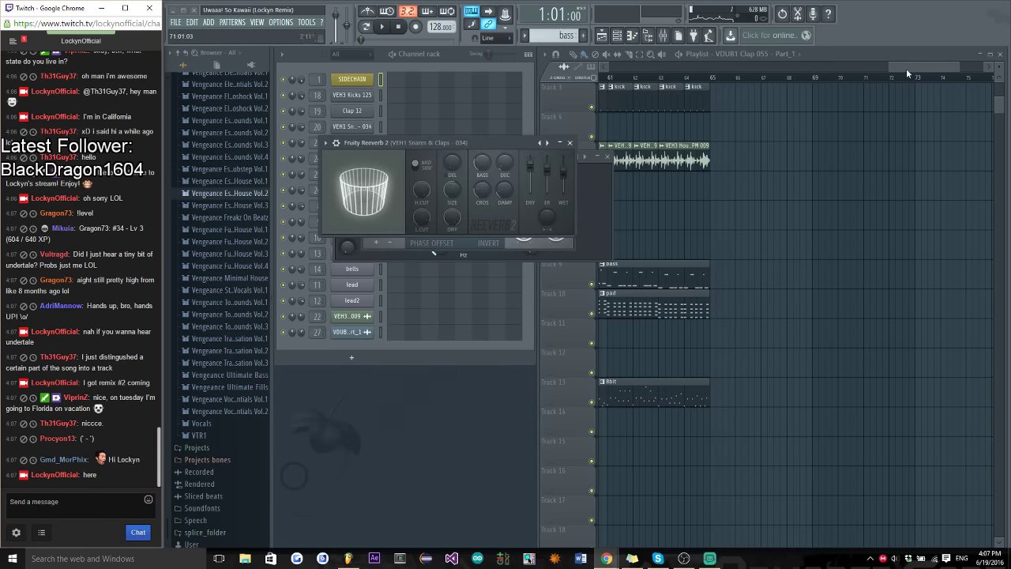
Play the remix from the beginning of the arrangement
drag(906, 73, 644, 66)
key(space)
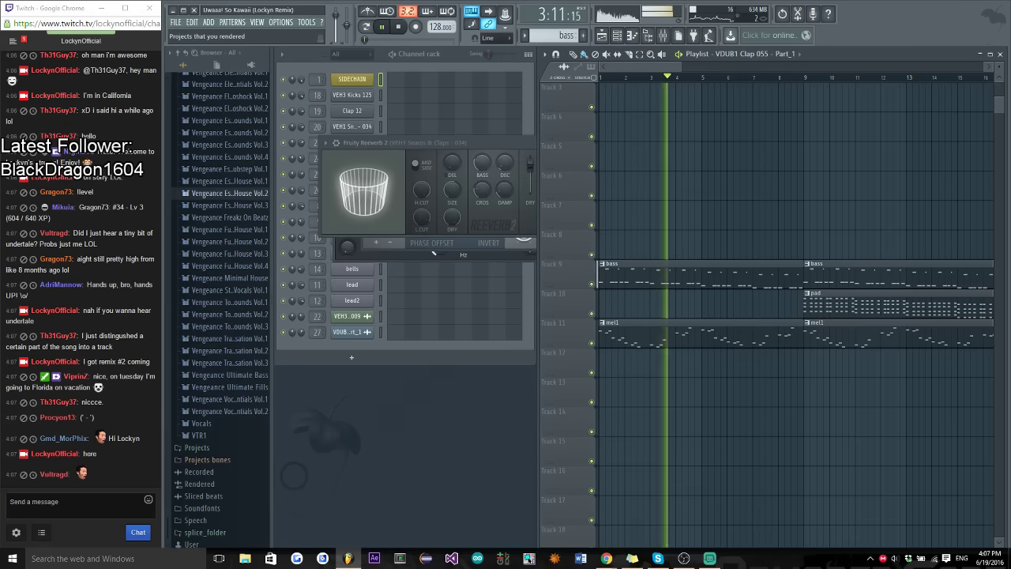
Reply "nice, have fun" in chat to the viewer going on vacation and greet the viewer who said hi
click(148, 425)
text(n)
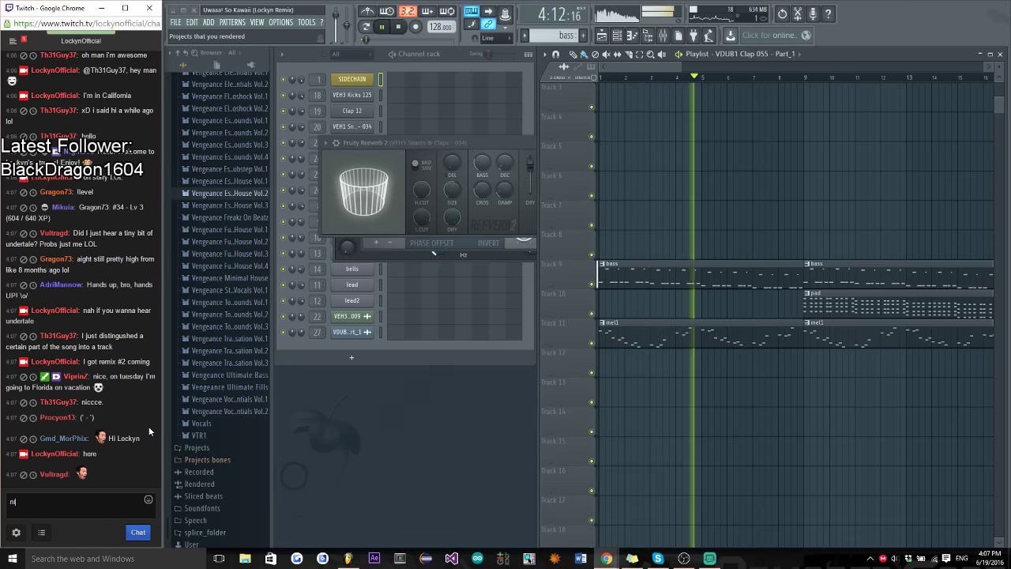
text(ice, have fun vip)
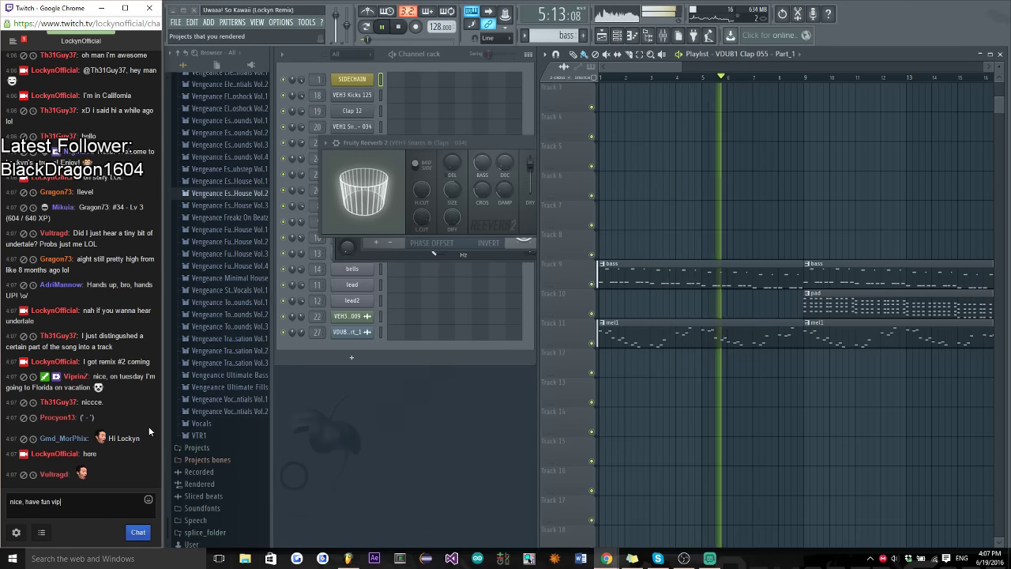
key(Return)
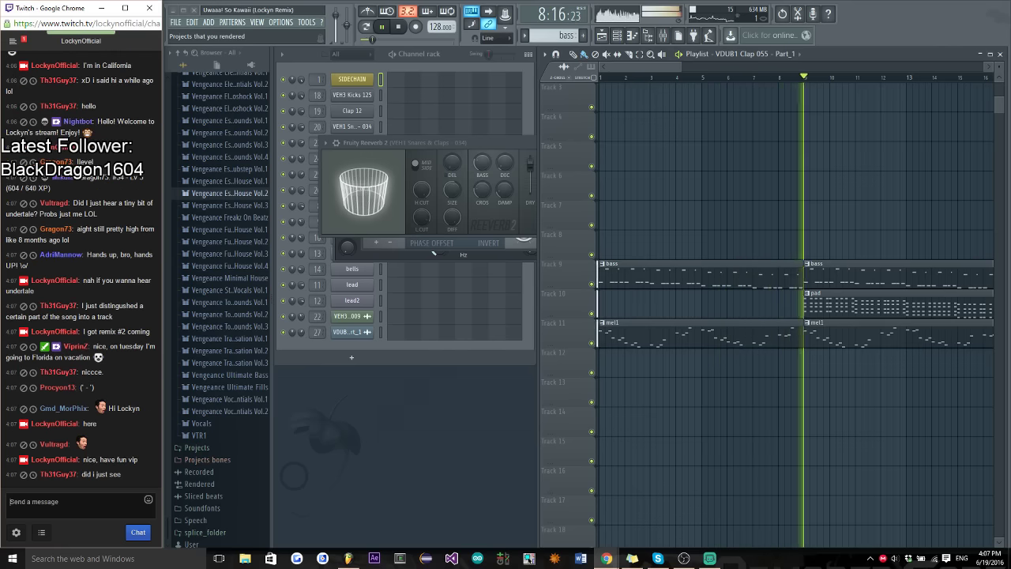
text(hey morph)
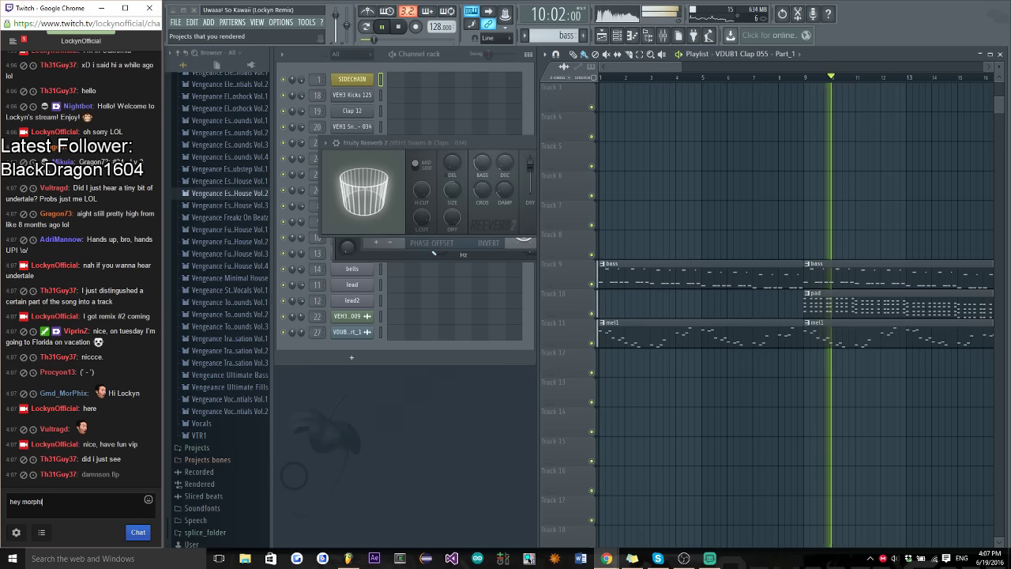
text(ix)
key(Return)
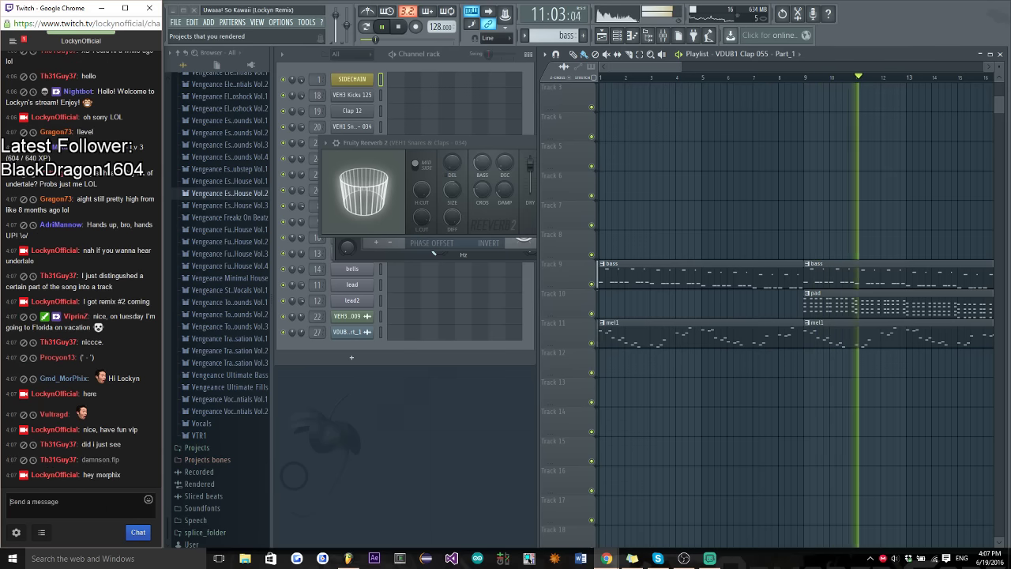
Send a chat reply mentioning the viewer who asked about damnson.flp, saying "I can play that one next"
text(@Th31Guy37, )
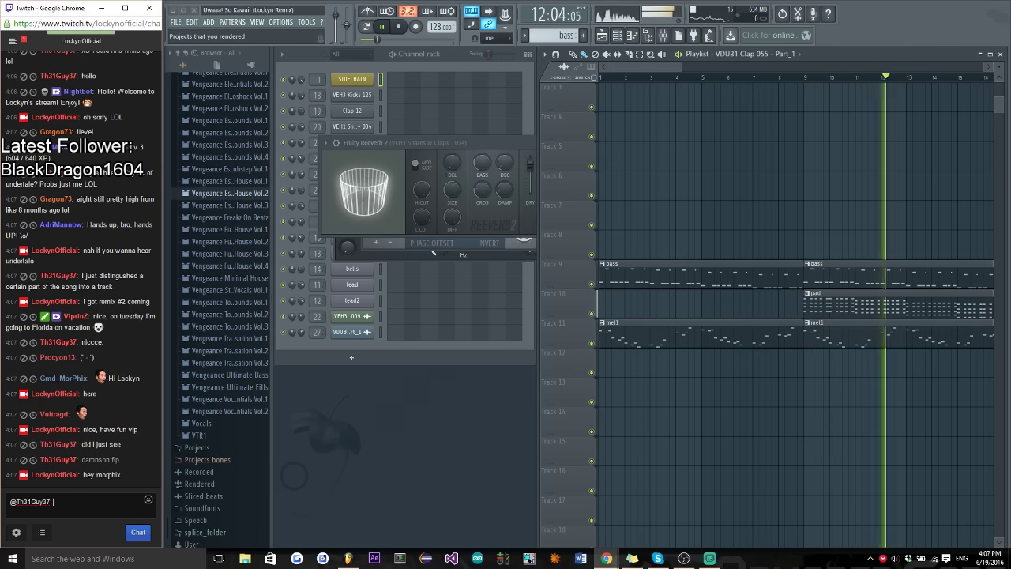
text(I can pl)
text(ay th)
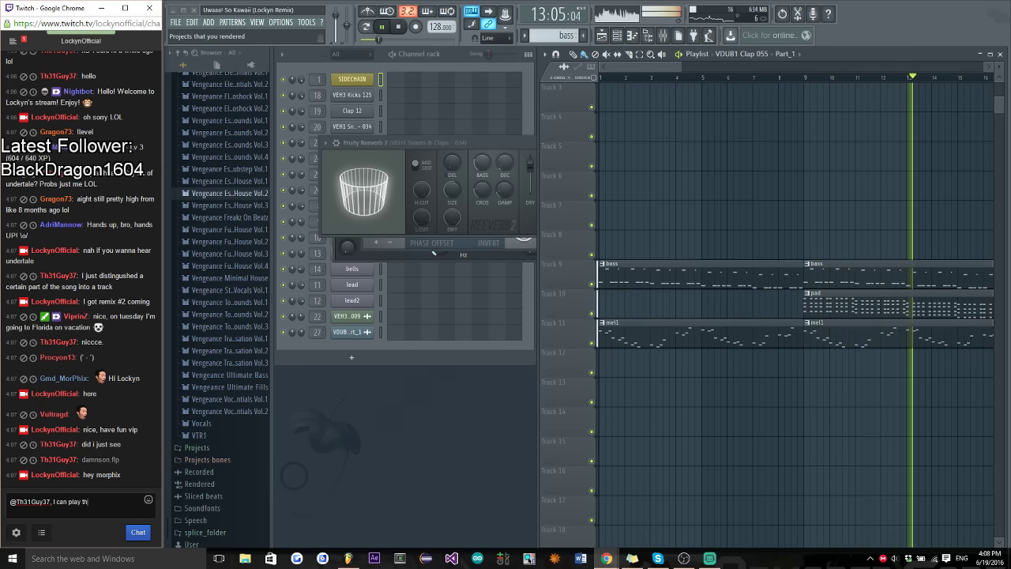
text(at one next)
key(Return)
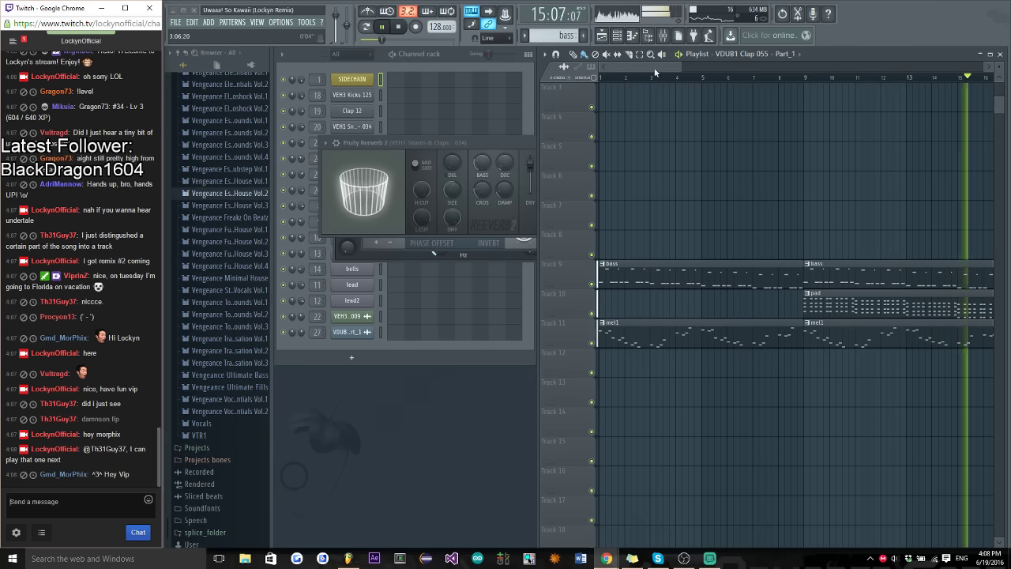
Follow the playing arrangement in the playlist through the drum section up to about bar 38
drag(640, 66, 725, 62)
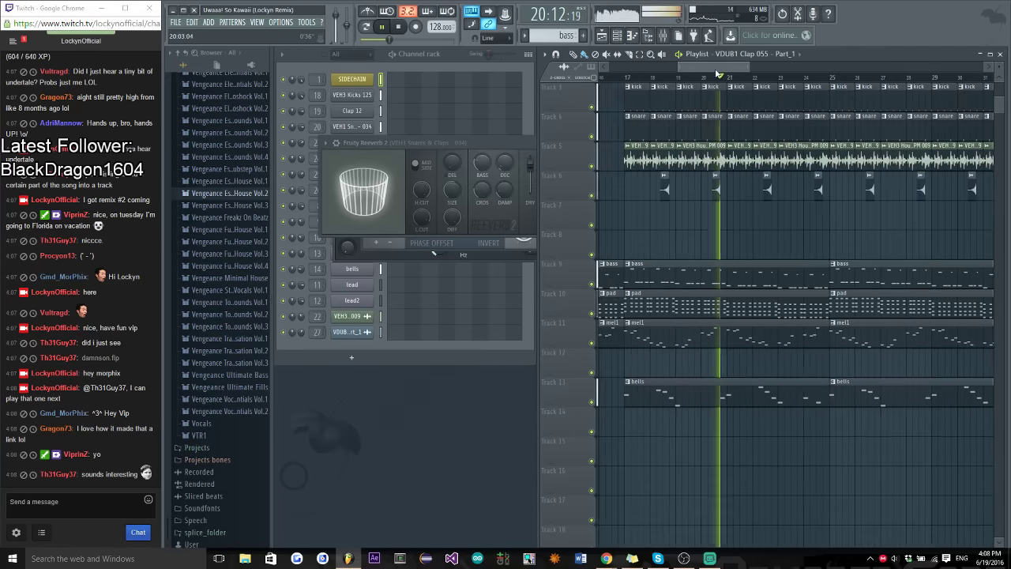
scroll(714, 312, up, 2)
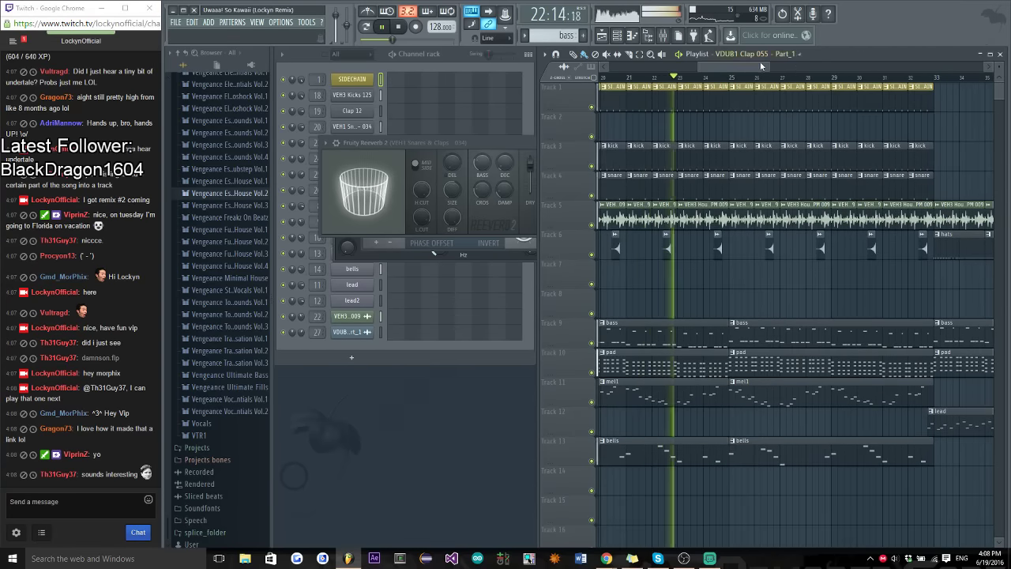
scroll(761, 65, right, 3)
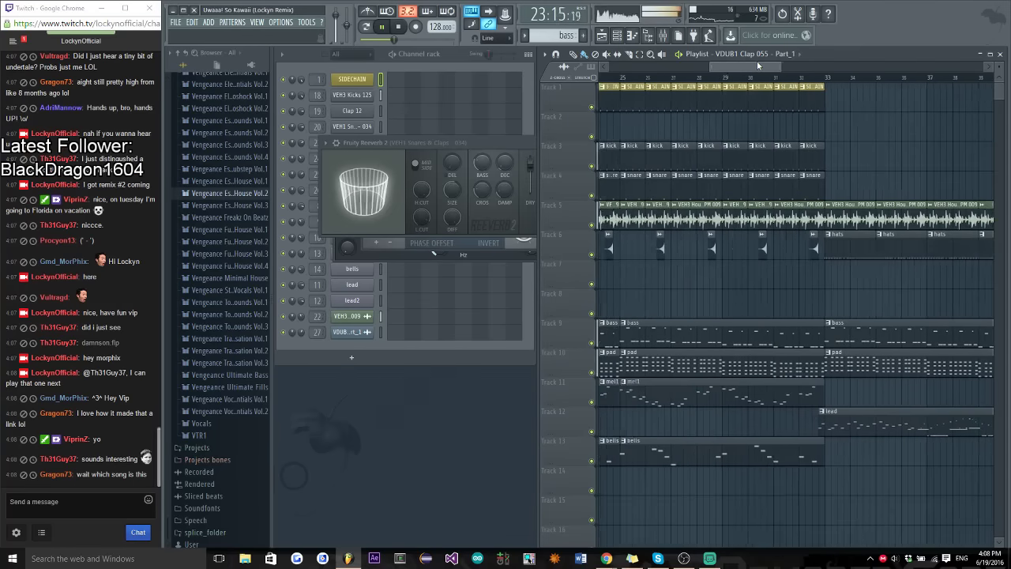
scroll(754, 63, left, 2)
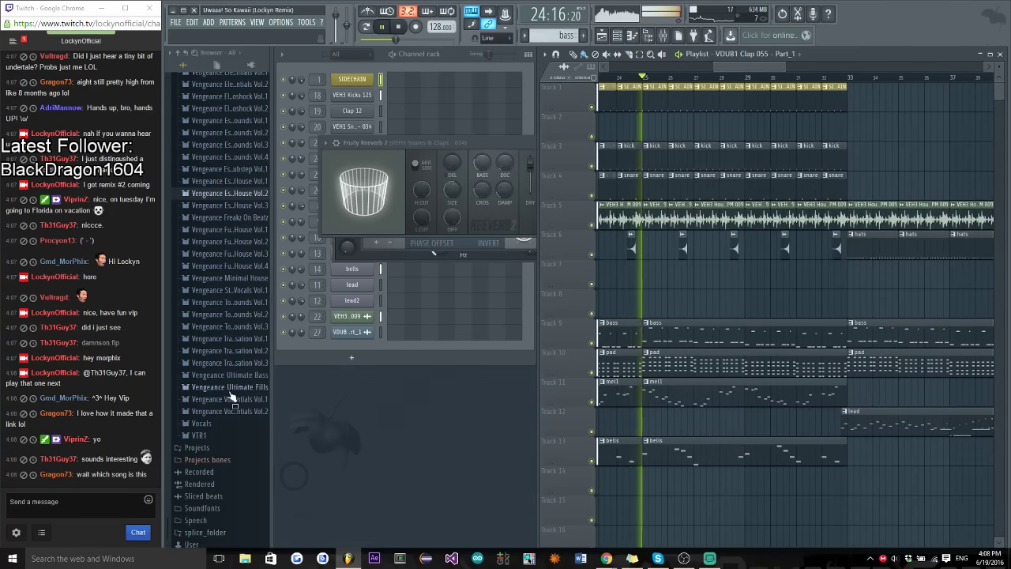
Look through the saved projects in the file browser for the damnson project
click(202, 422)
click(216, 422)
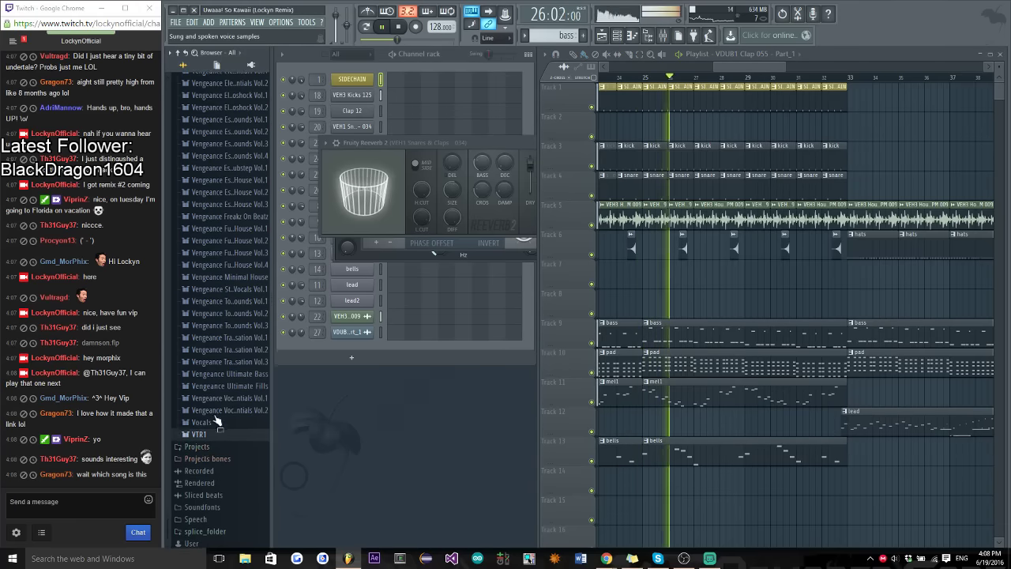
click(215, 422)
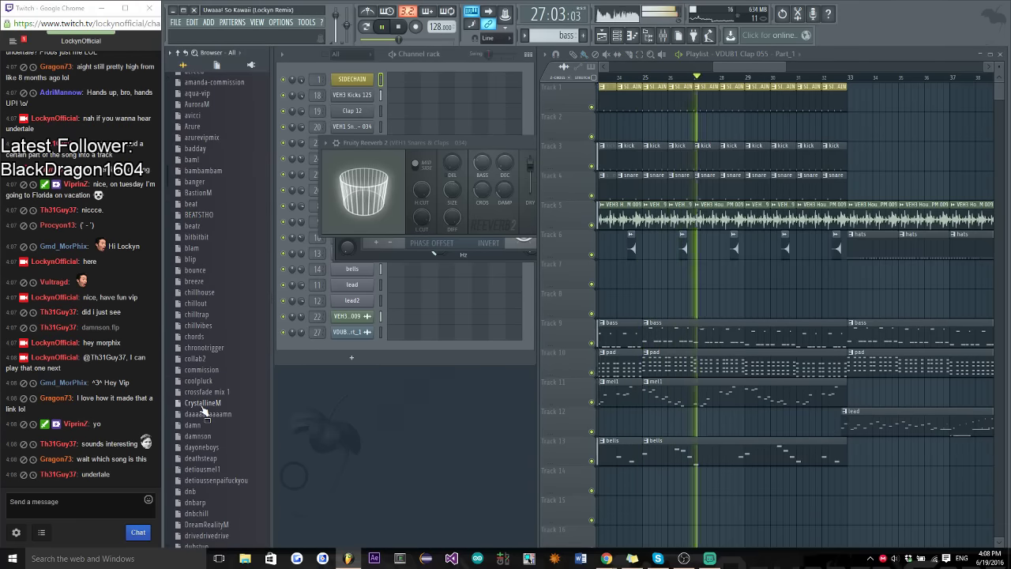
scroll(204, 316, down, 6)
scroll(197, 213, up, 8)
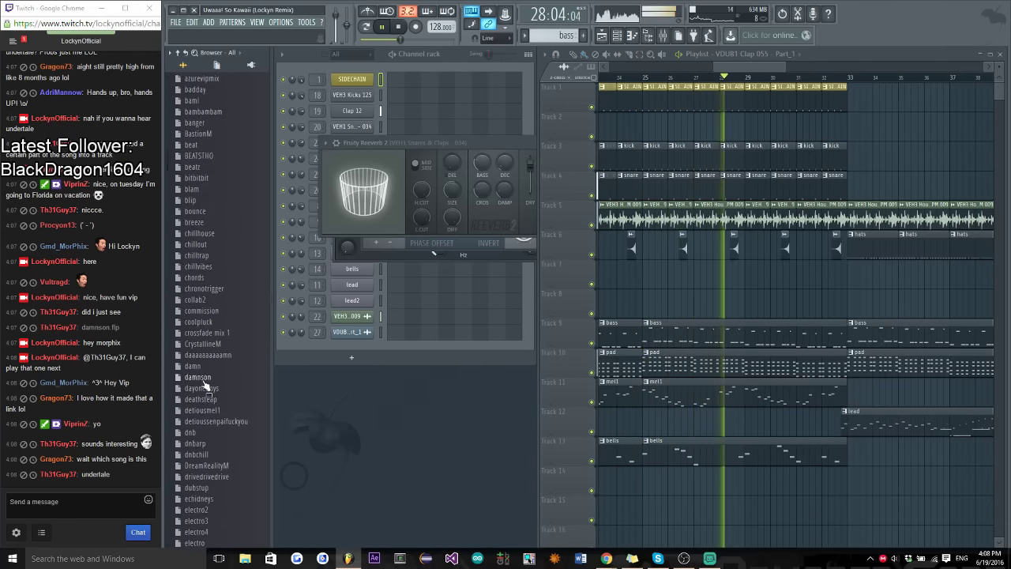
scroll(211, 385, down, 2)
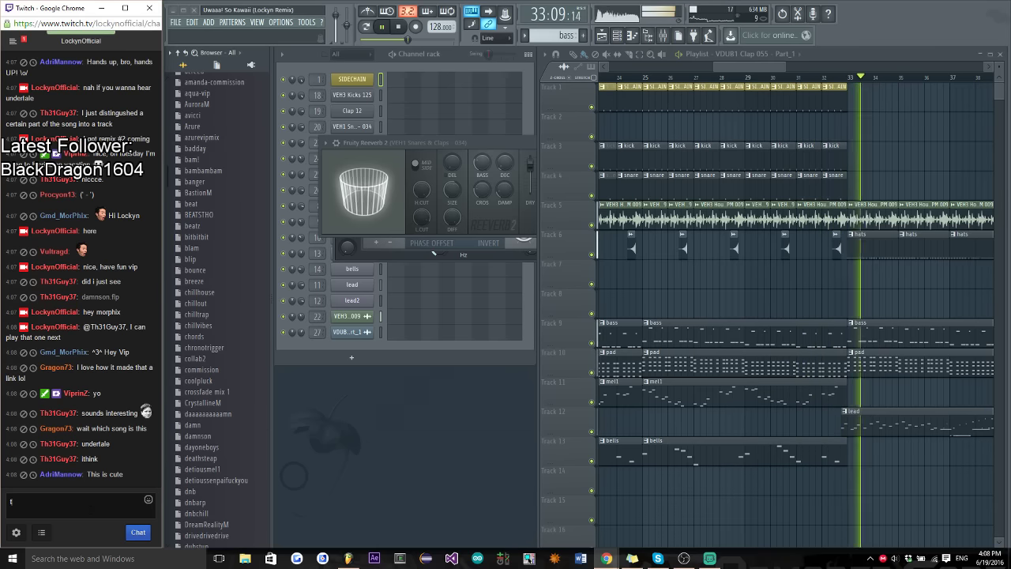
Send the chat message "this is remix of the snowy village theme"
text(his is remix of the)
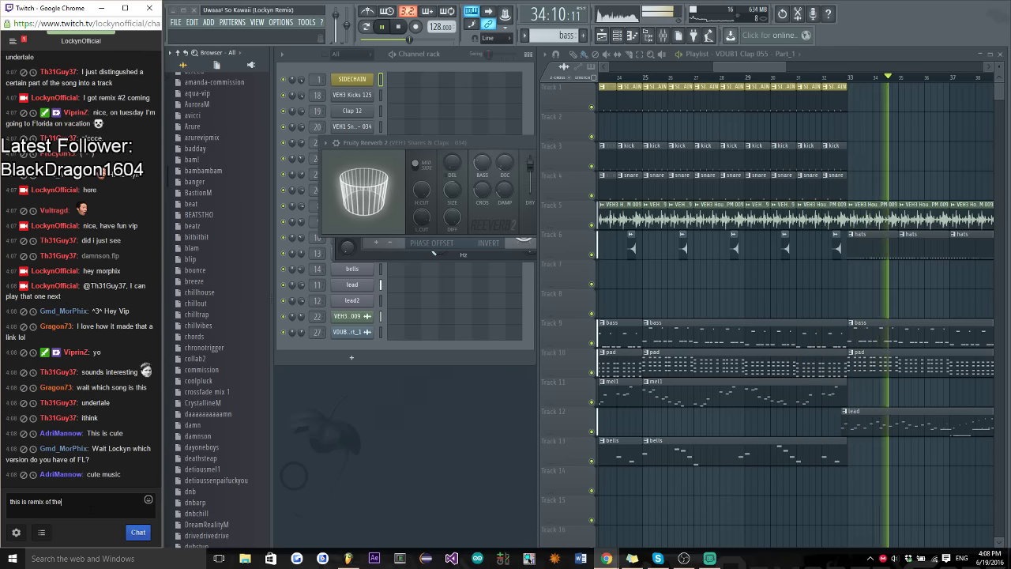
text( snowy)
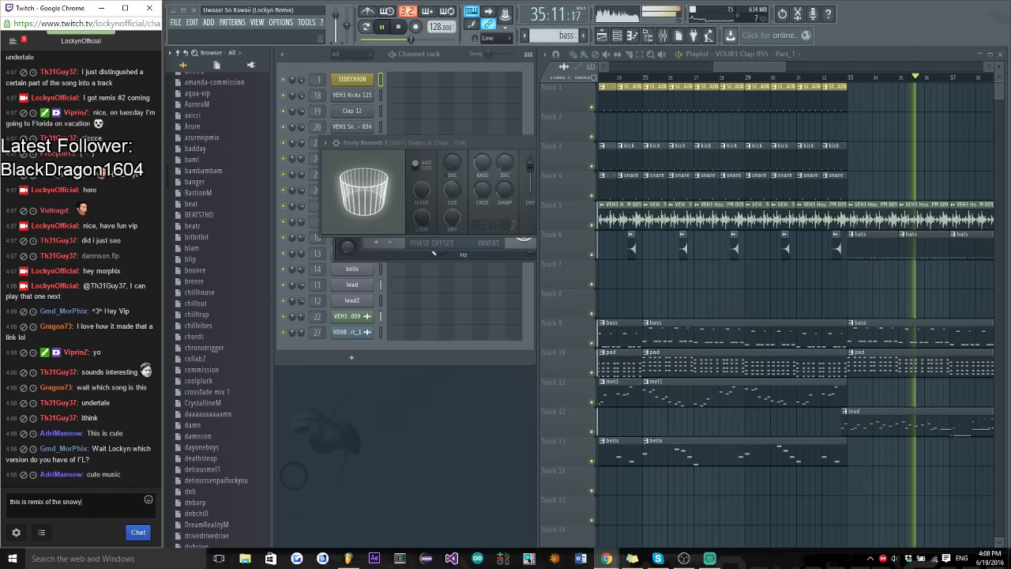
text( village theme)
key(Return)
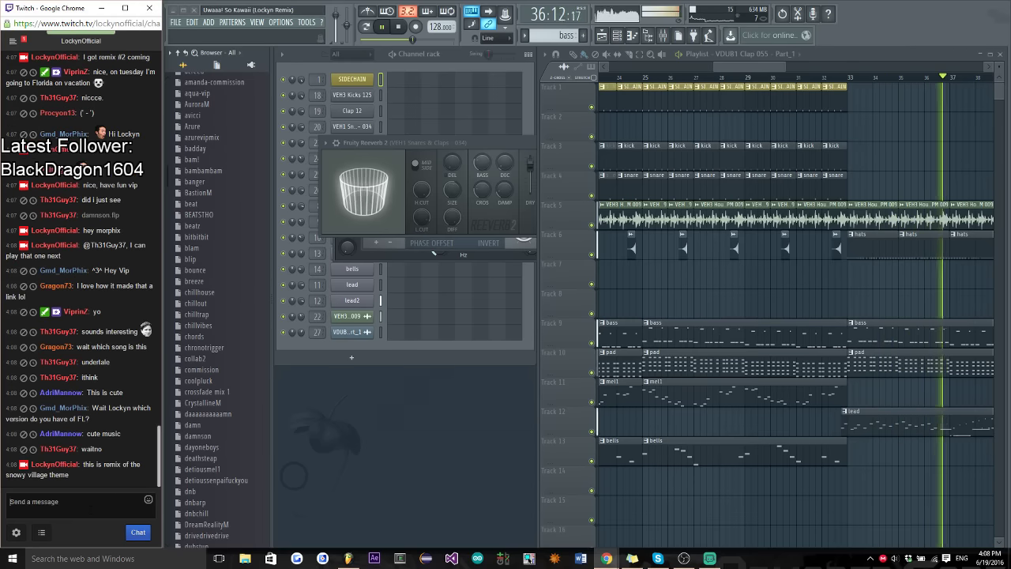
Send the chat message "motto kawaii" with the KappaPride emote
drag(751, 65, 817, 65)
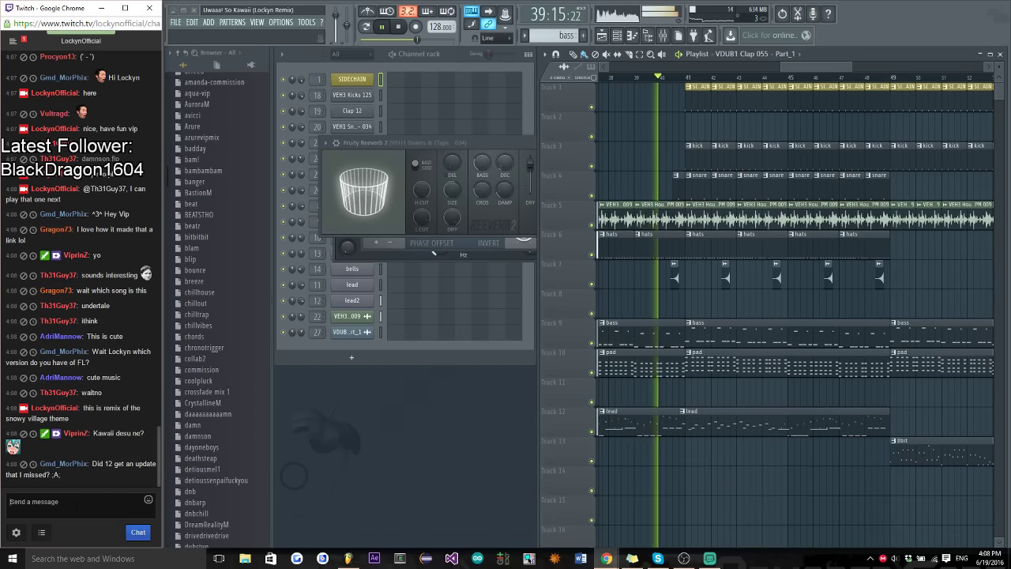
click(77, 505)
text(mott)
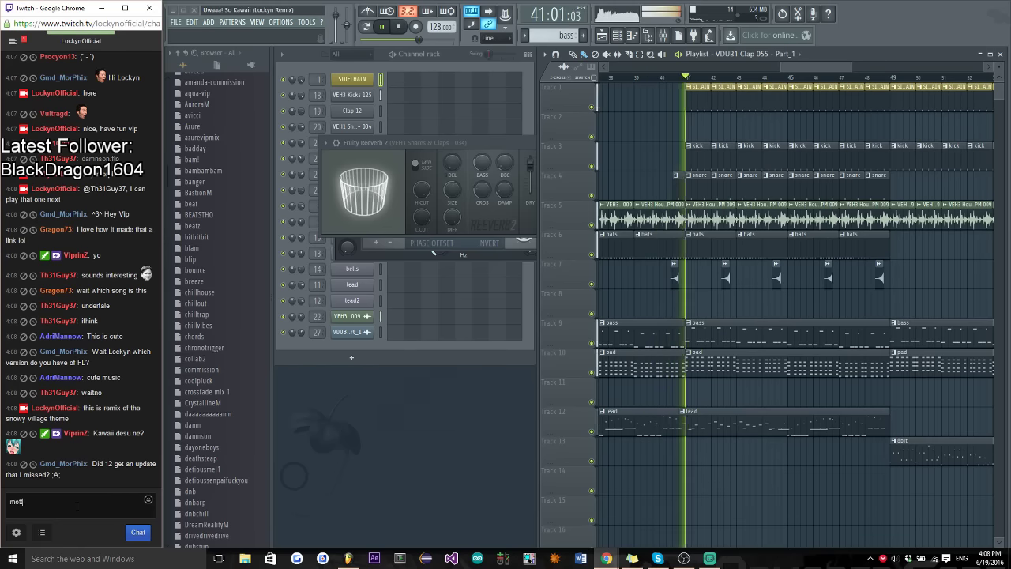
text(o kawaii KappaPrid)
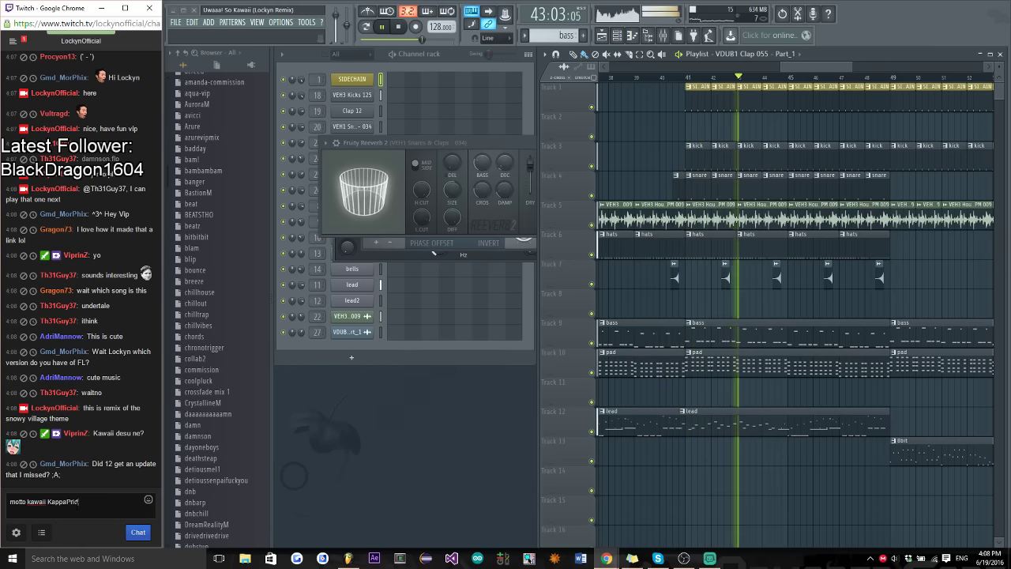
key(Return)
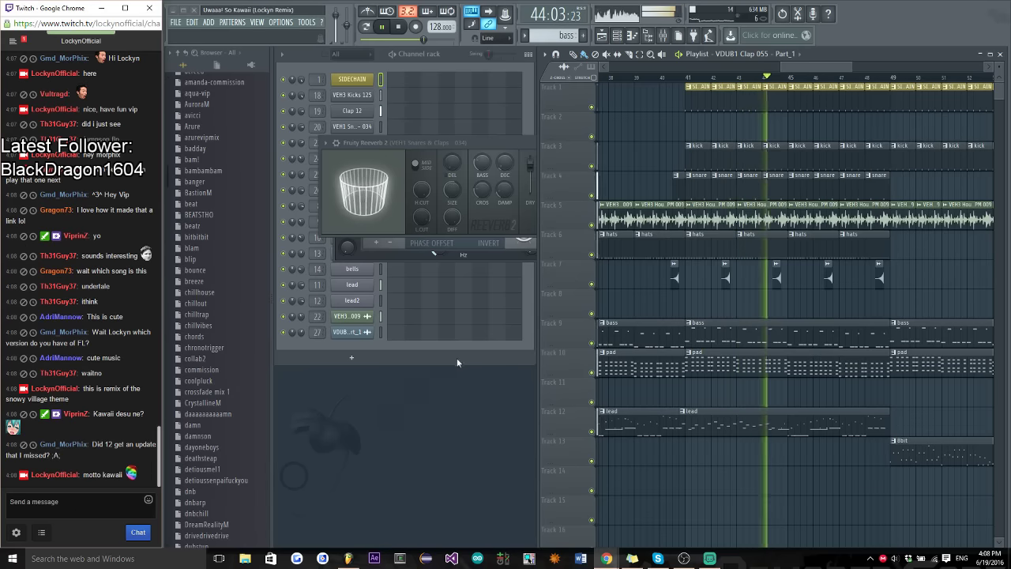
Answer the version question in chat with the messages "I have 12 somethingn" and "idk the version"
text(I have)
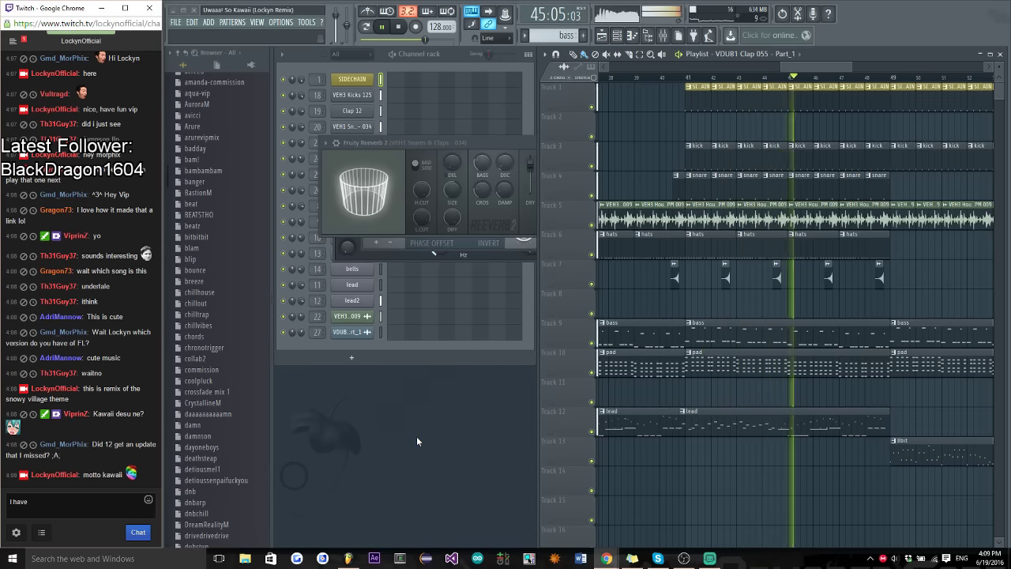
text( 12 somethingn)
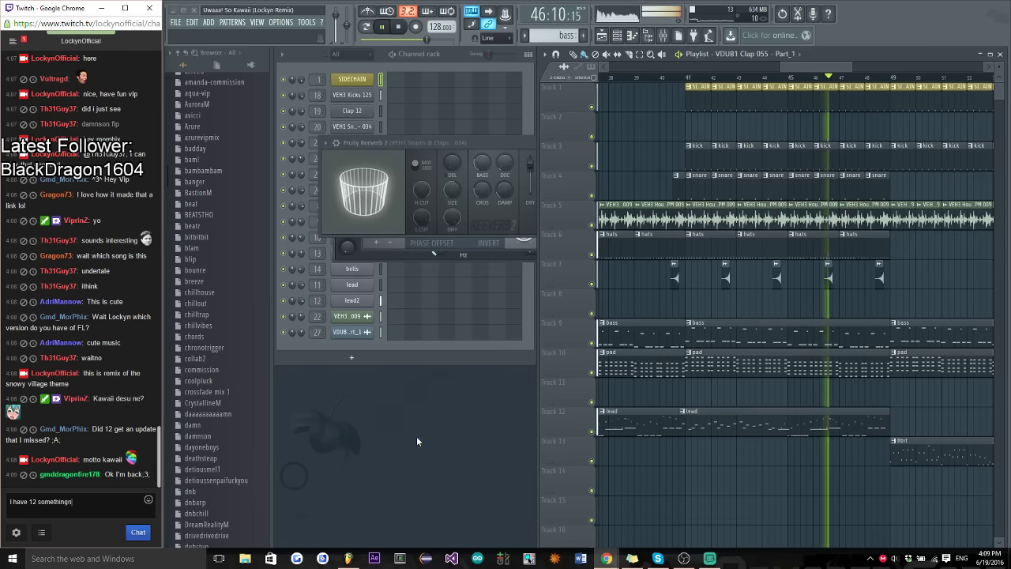
key(Return)
text(idk the)
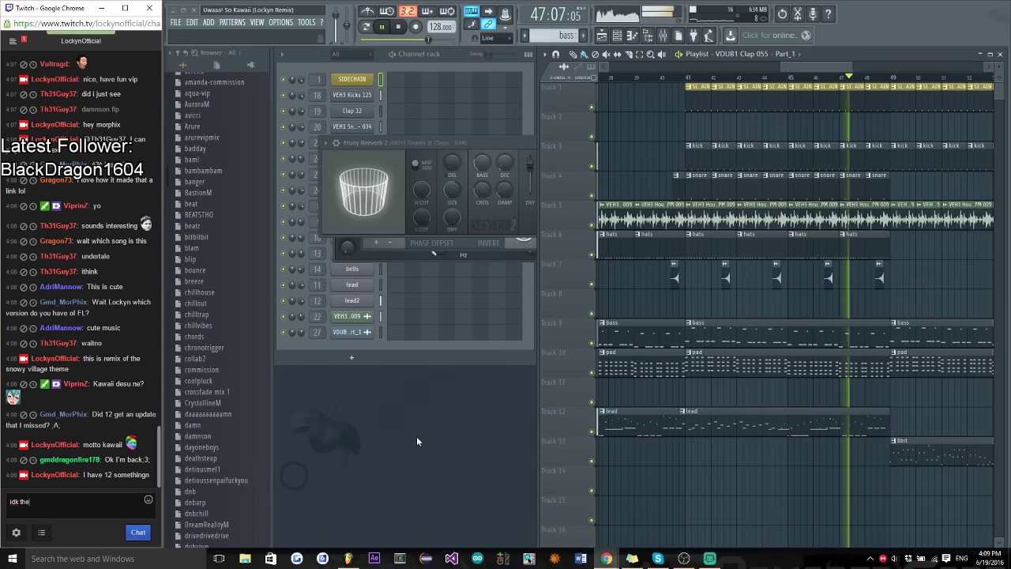
text( version)
key(Return)
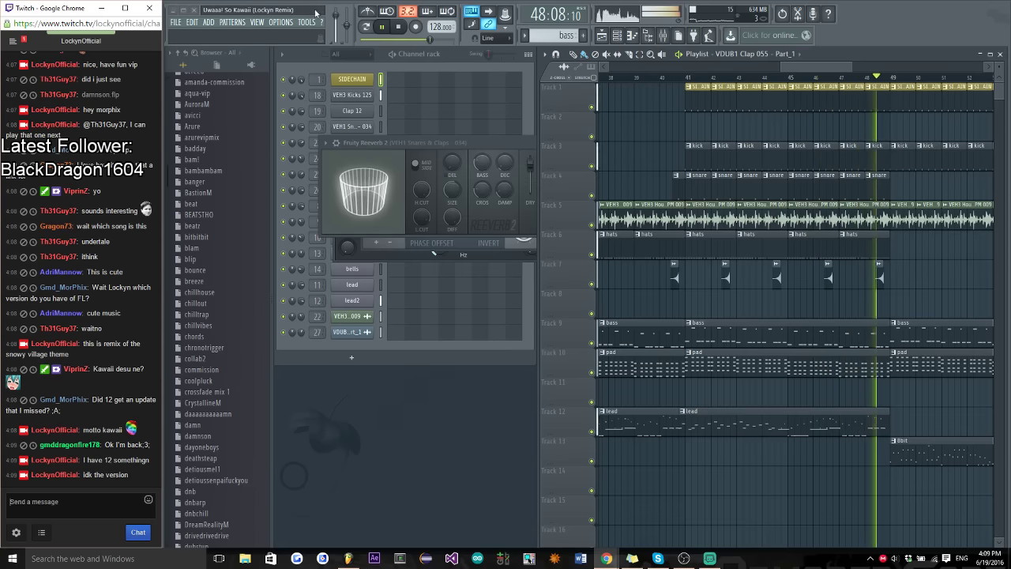
Open the About FL Studio information to look up the installed version
click(280, 22)
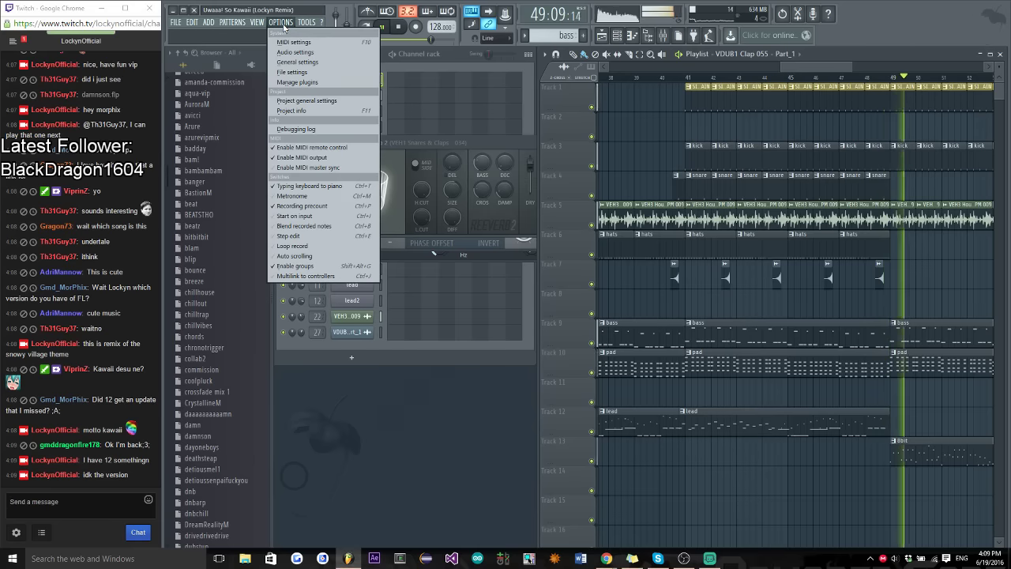
mouse_move(306, 22)
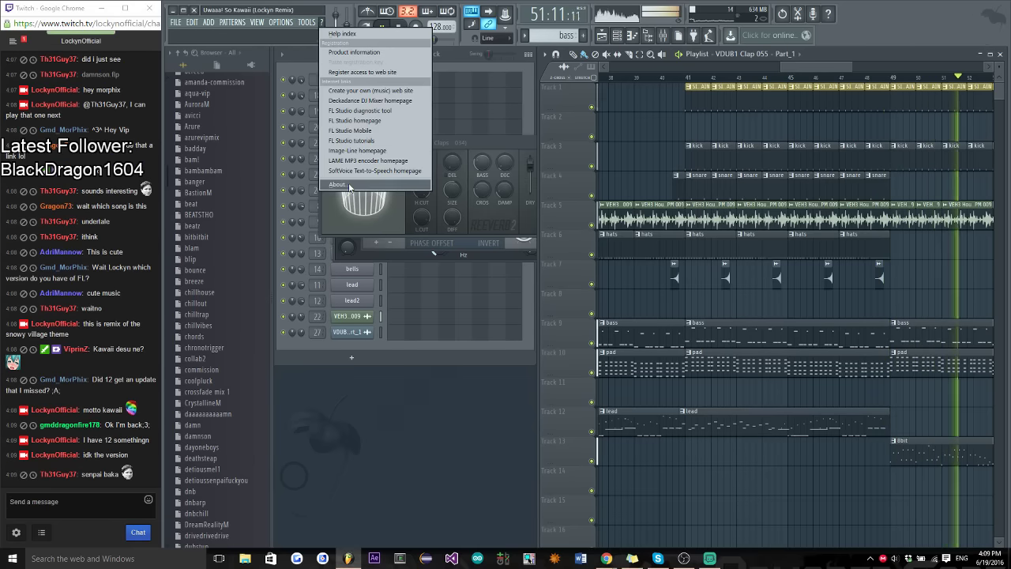
click(338, 185)
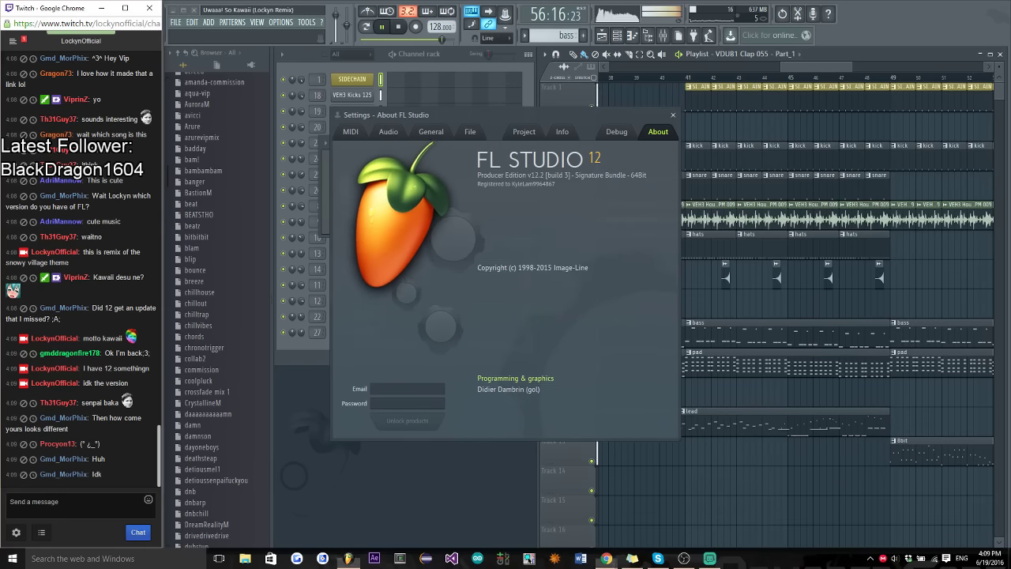
Send the chat messages "12.2" and "I havne't updated", and close the About window
key(Return)
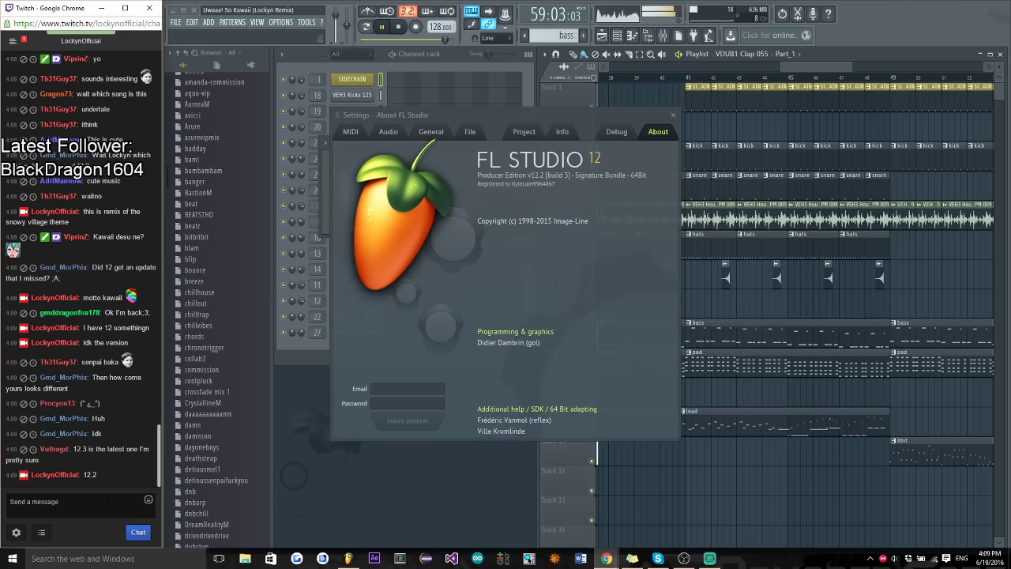
text(I havne't updated)
key(Return)
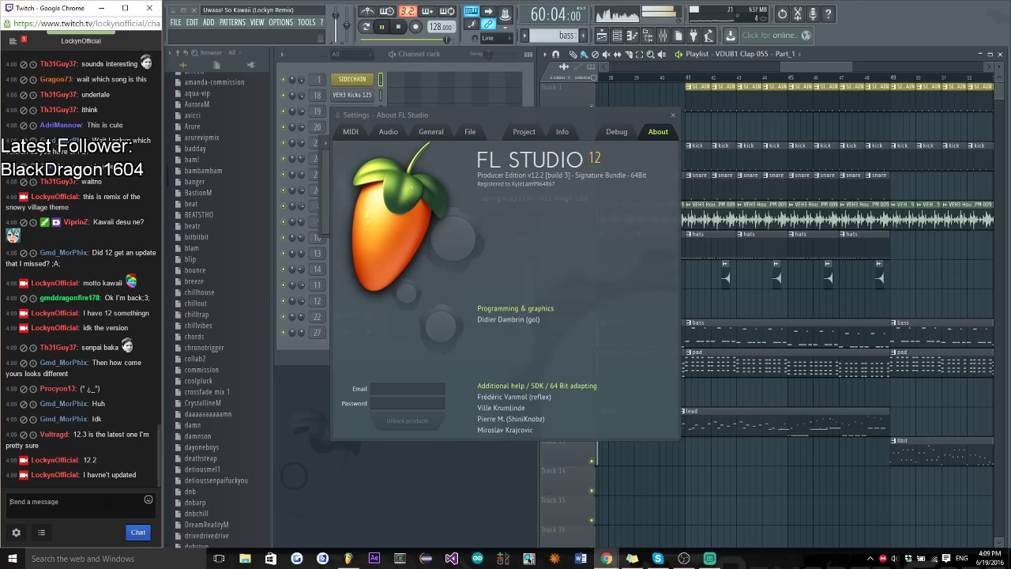
key(Escape)
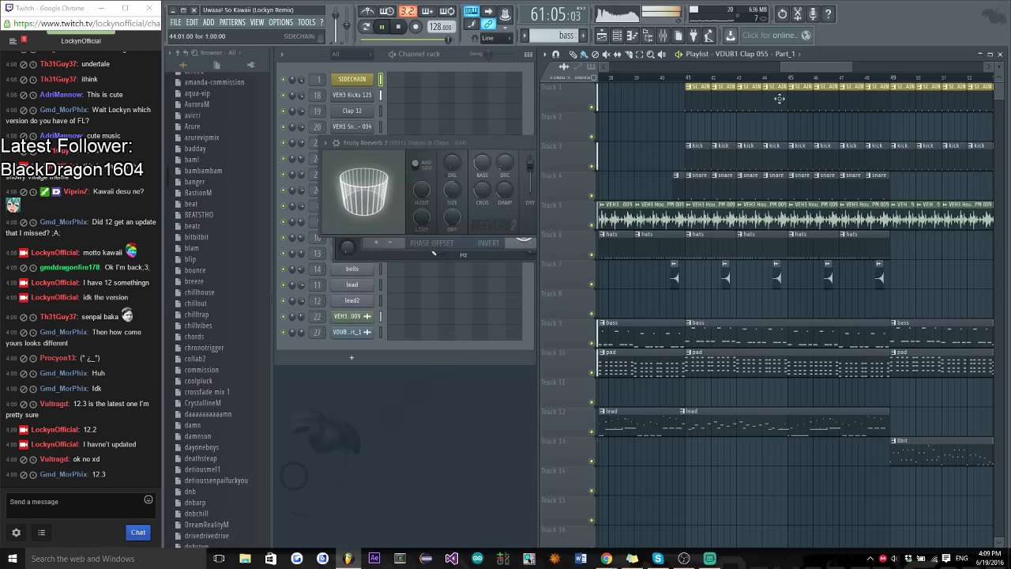
Stop the remix's playback, briefly restarting it from the beginning before stopping it for good
key(space)
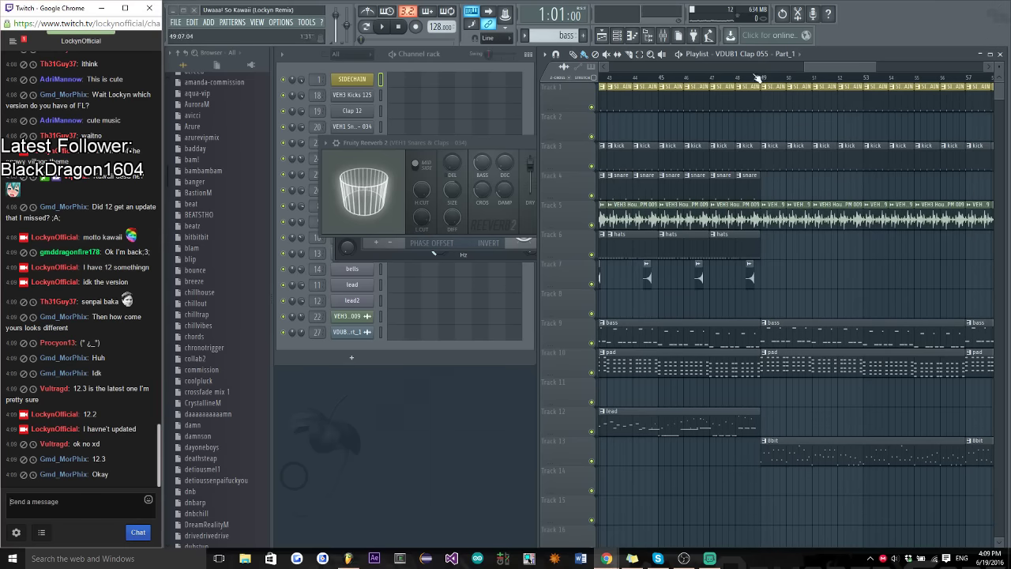
drag(831, 70, 681, 71)
key(space)
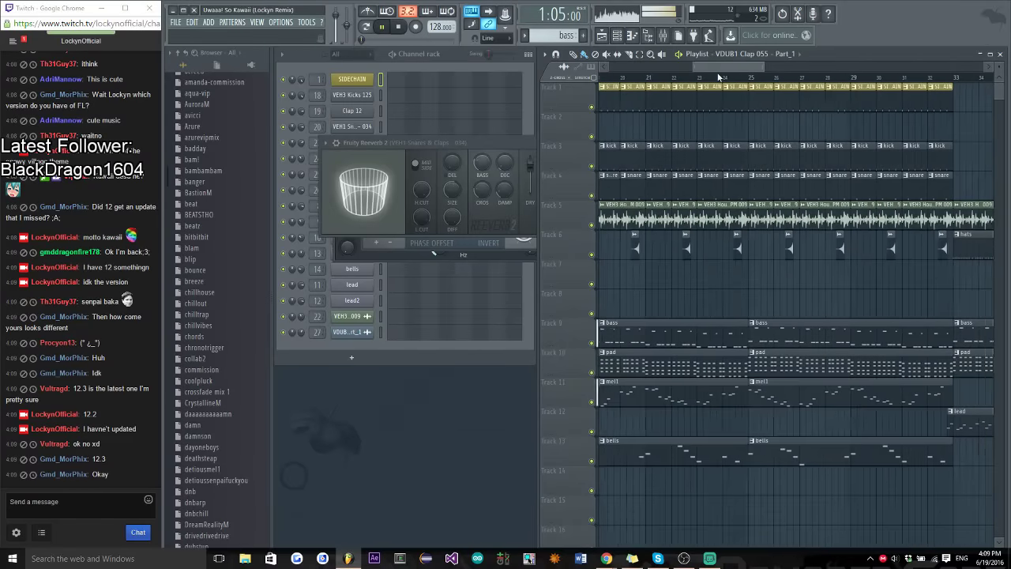
key(space)
click(4, 544)
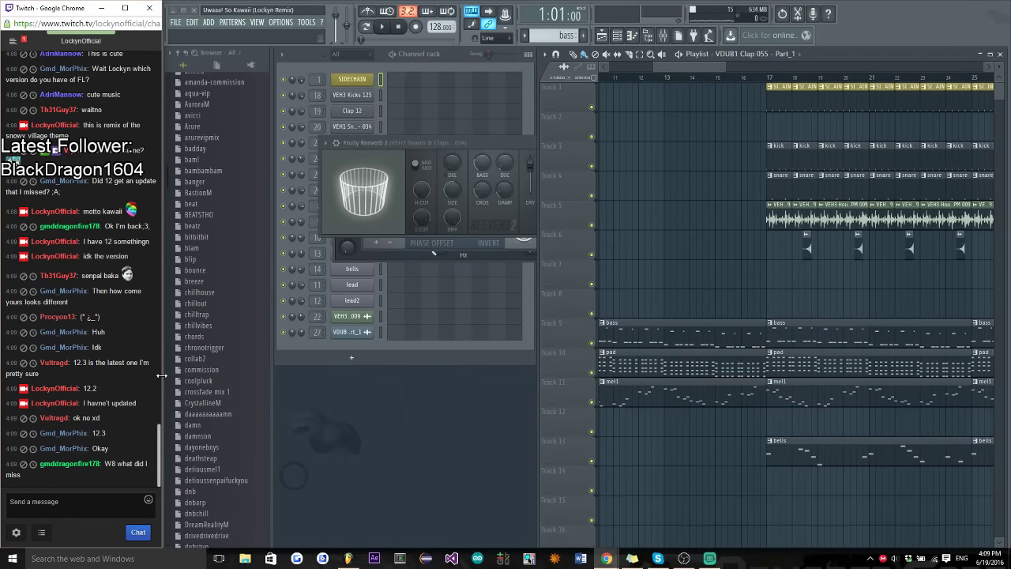
Open the damnson project from the file browser and start its playback
right_click(209, 440)
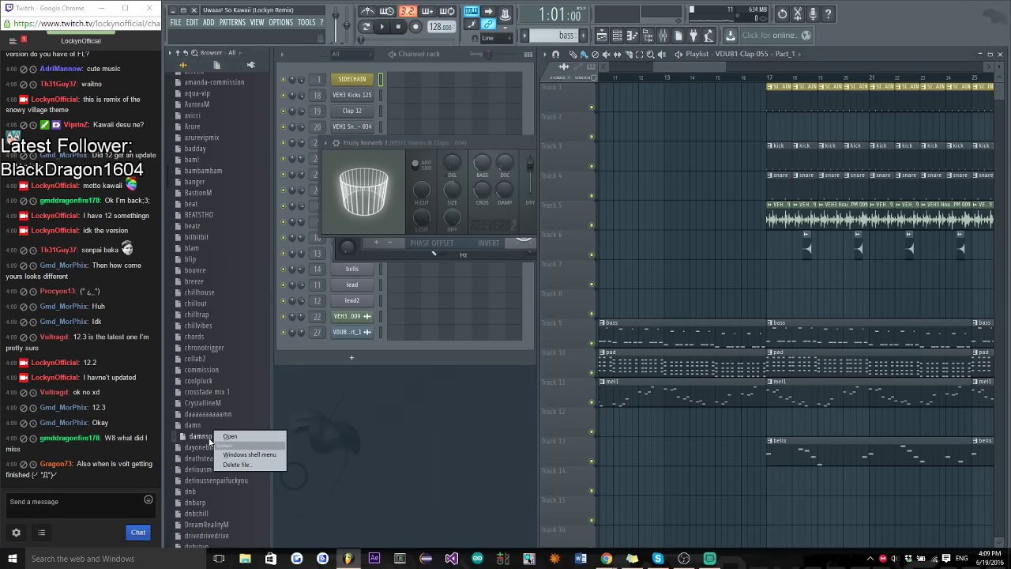
click(244, 437)
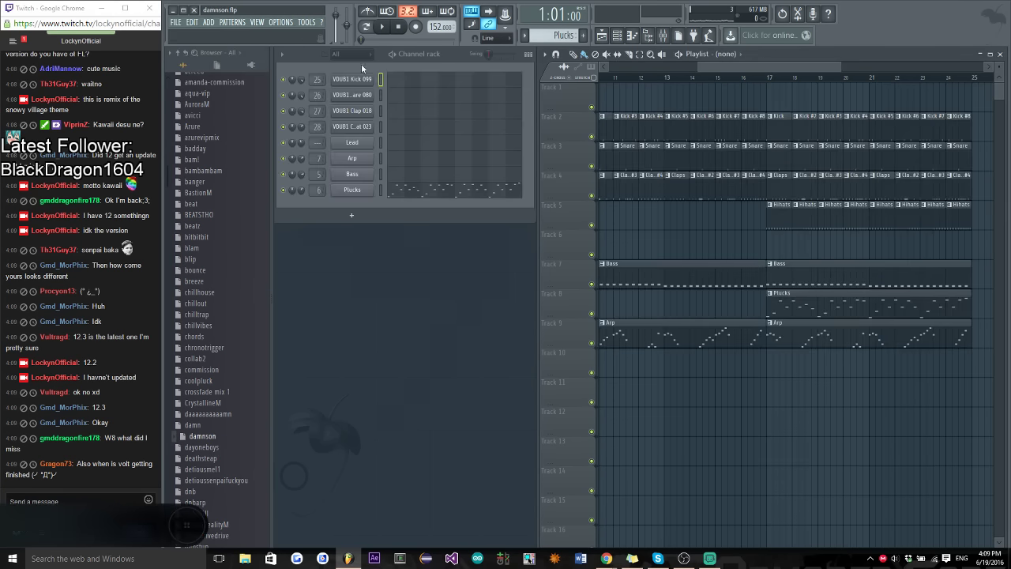
key(space)
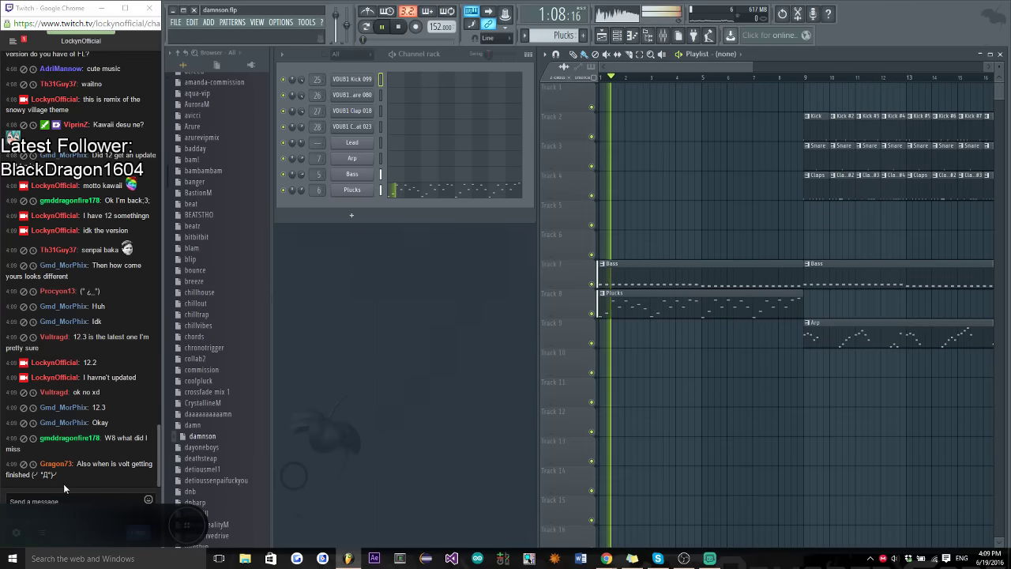
Announce the playing project in chat with the message "this is damnson.flp"
click(60, 504)
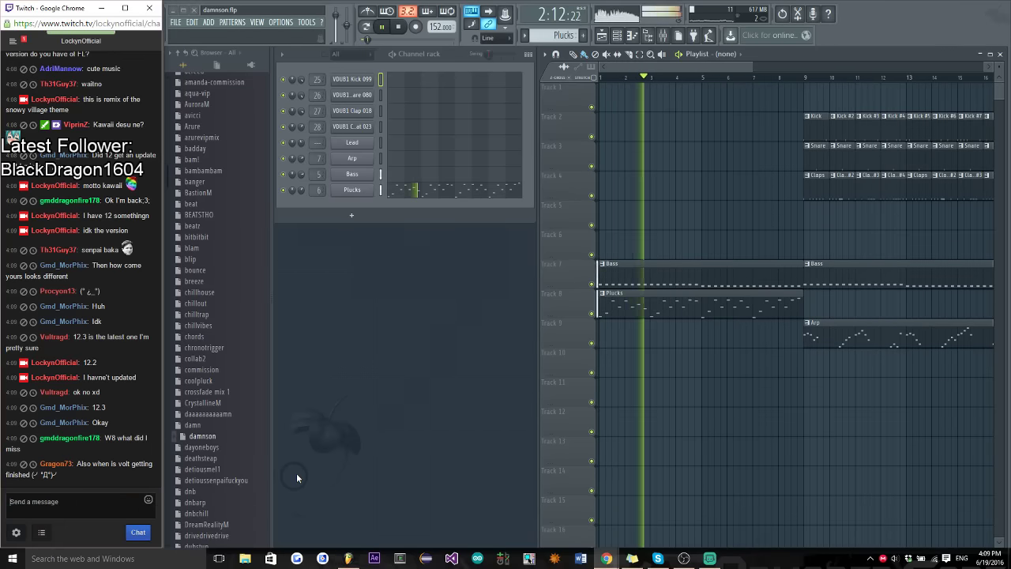
text(this is damns)
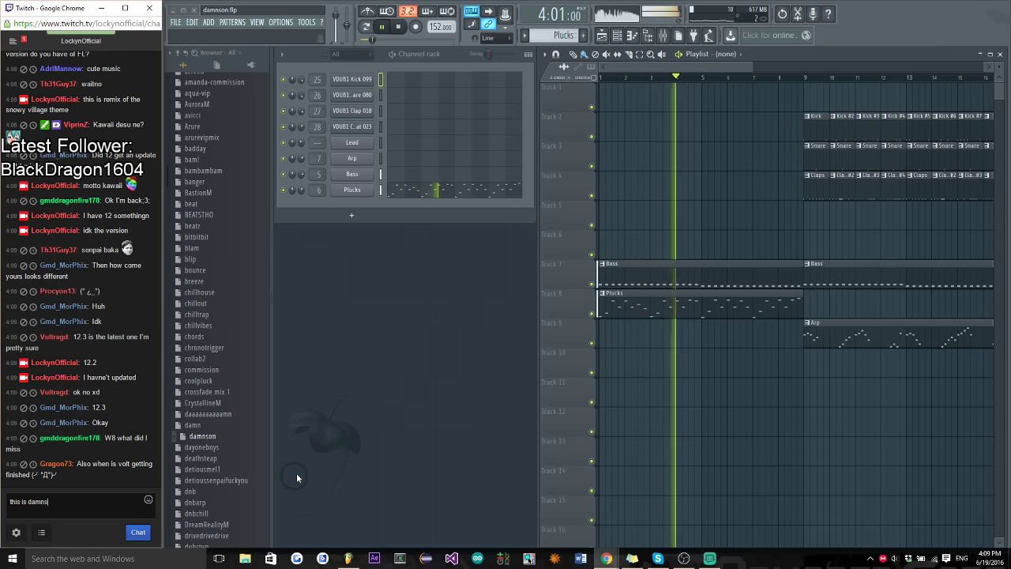
text(on.flp)
key(Return)
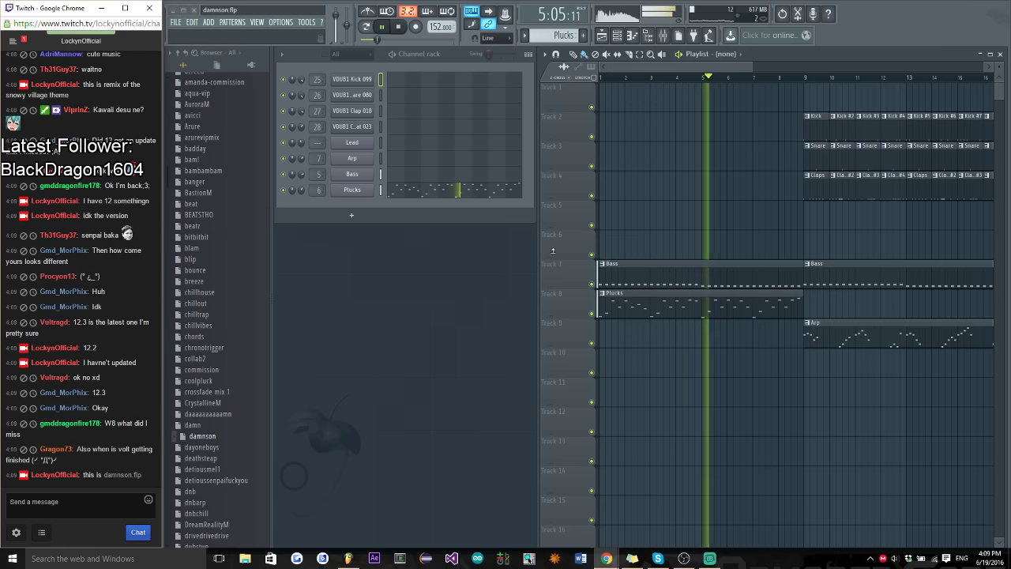
Reply to the Image Line comment in chat with the 4Head emote
drag(704, 66, 755, 60)
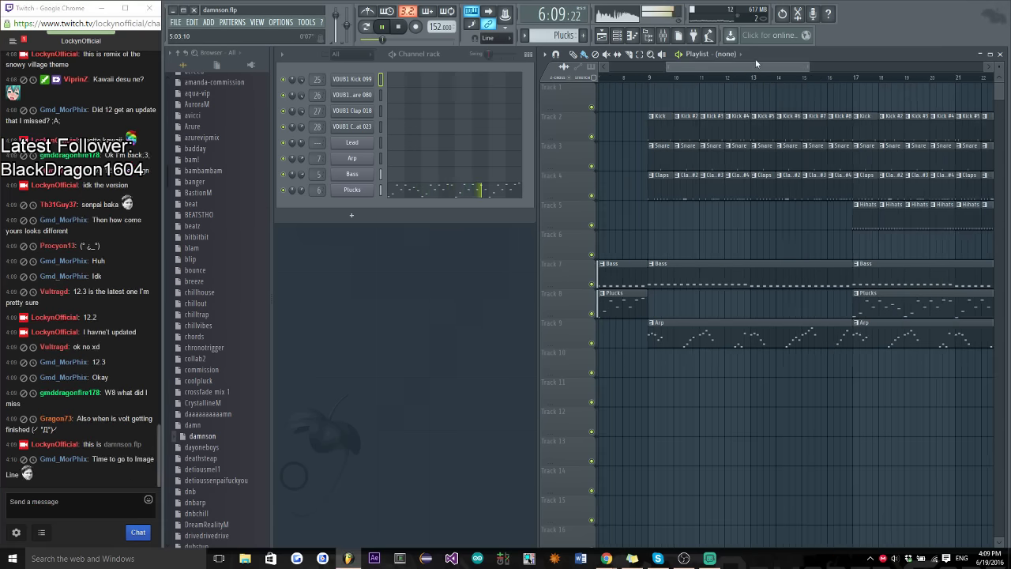
click(90, 506)
text(4H)
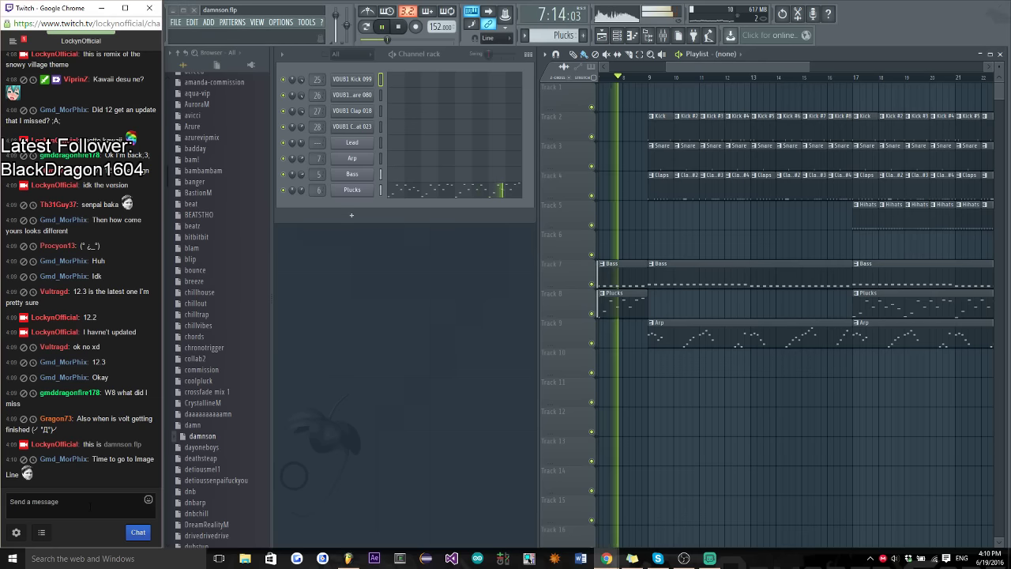
text(ead)
key(Return)
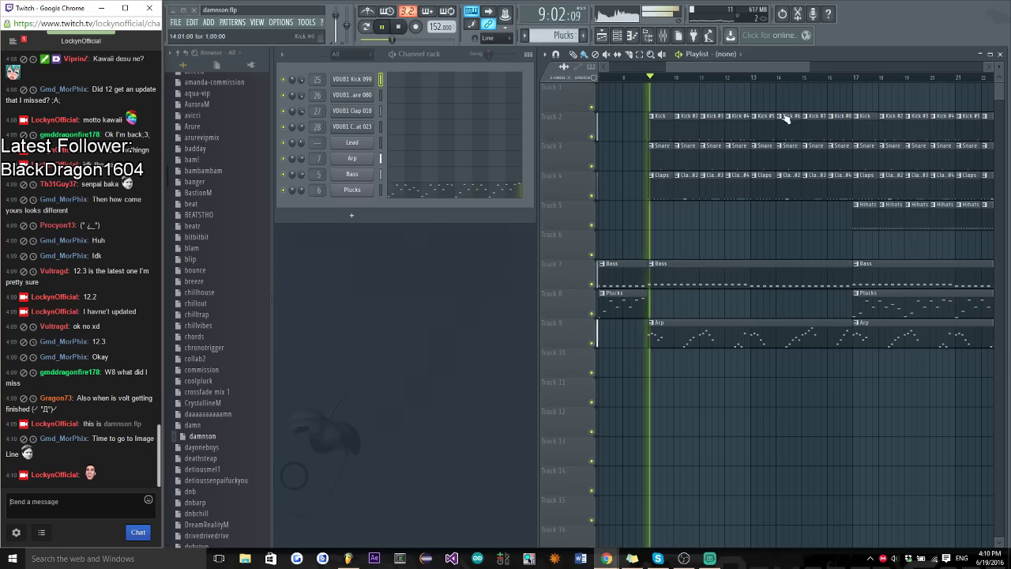
Reply "experimental" to the chat question about deathstep.flp
drag(742, 66, 761, 63)
click(93, 513)
text(exp)
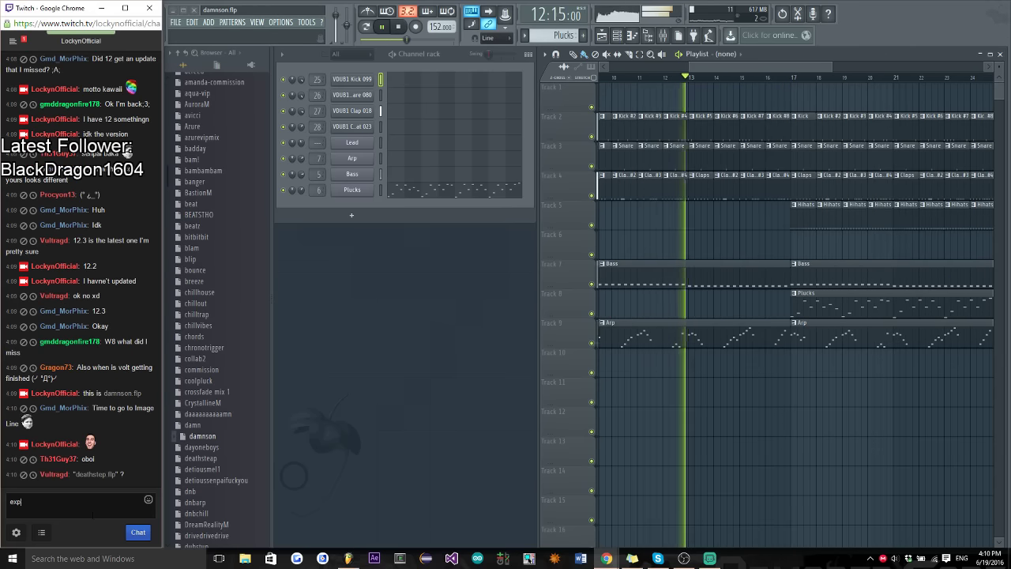
text(erimental)
key(Return)
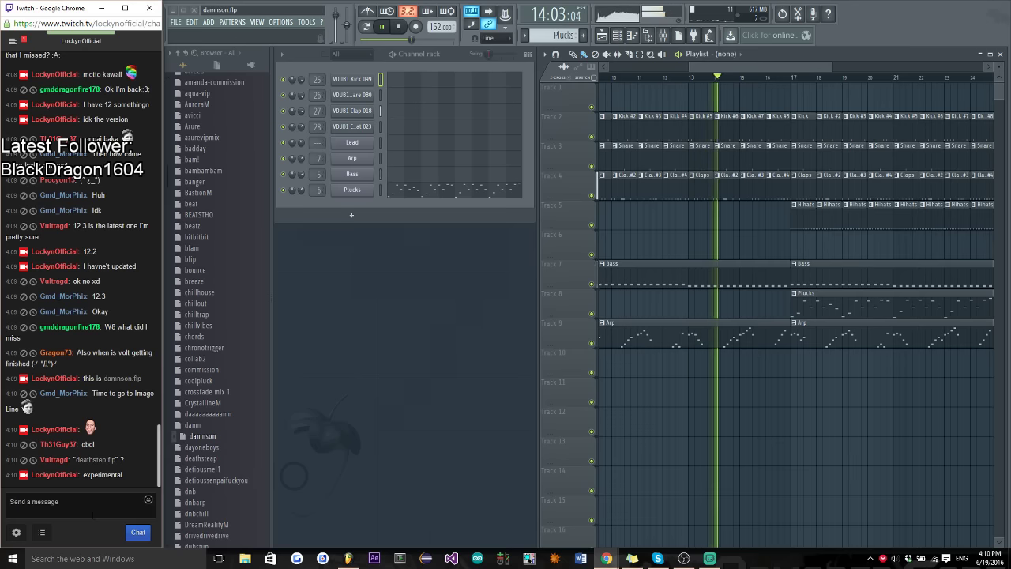
Send the chat messages "LOL" and "those are all troll/experimental"
text(LOL)
key(Return)
text(thos)
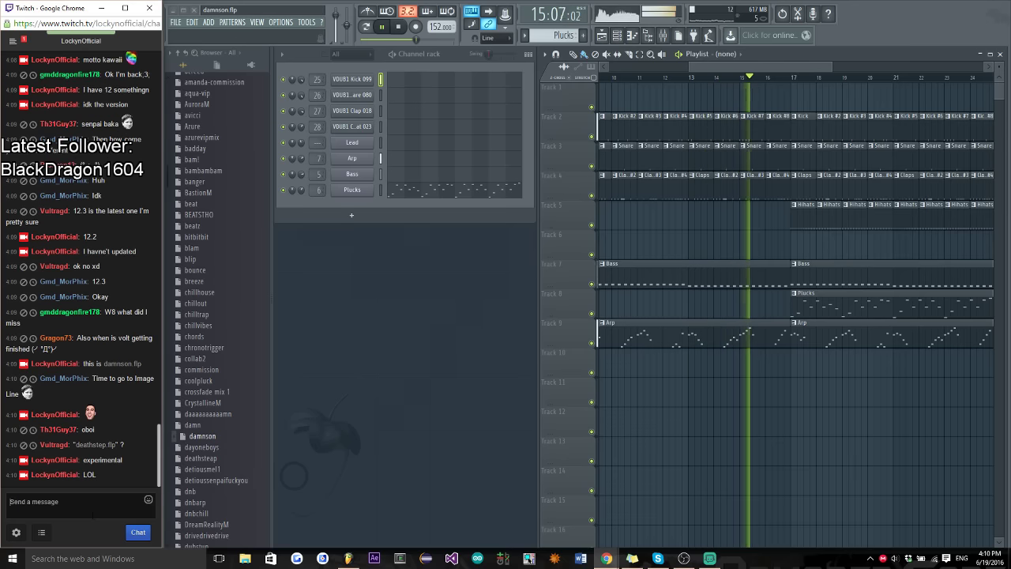
text(e are all tro)
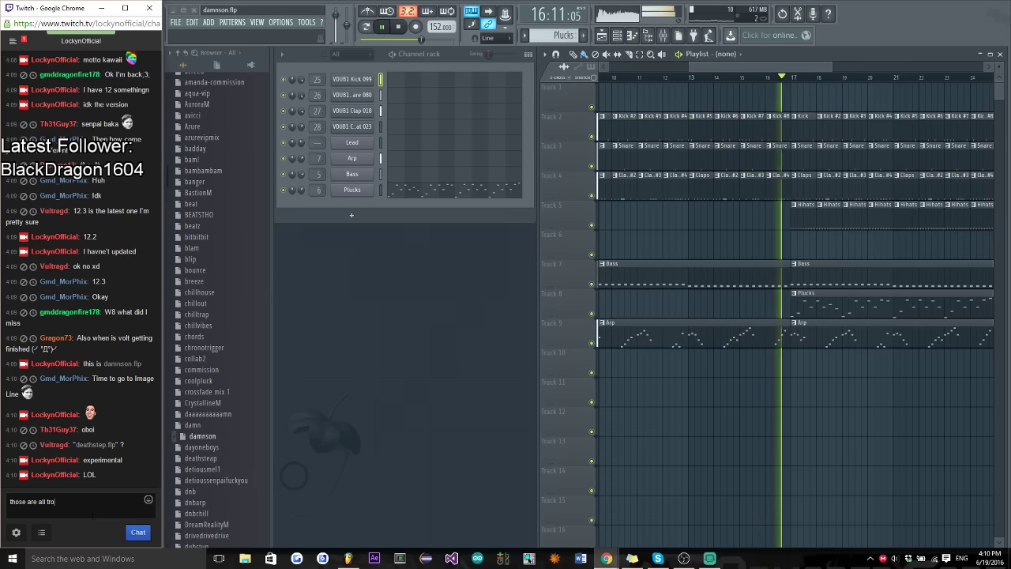
text(ll/experimental)
key(Return)
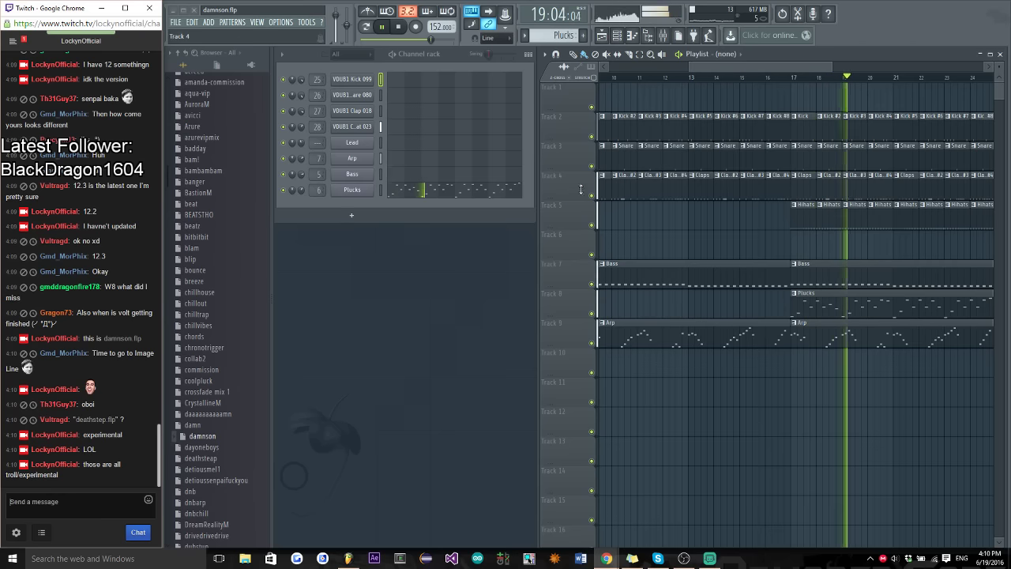
Open the deathsteap project from the file browser and play its arrangement from the start
drag(757, 70, 778, 65)
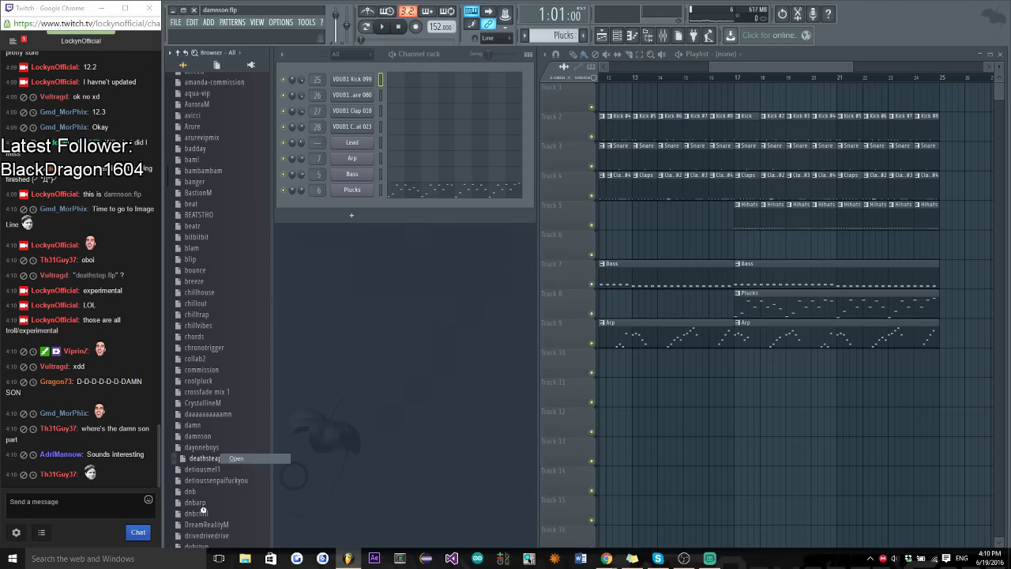
click(236, 458)
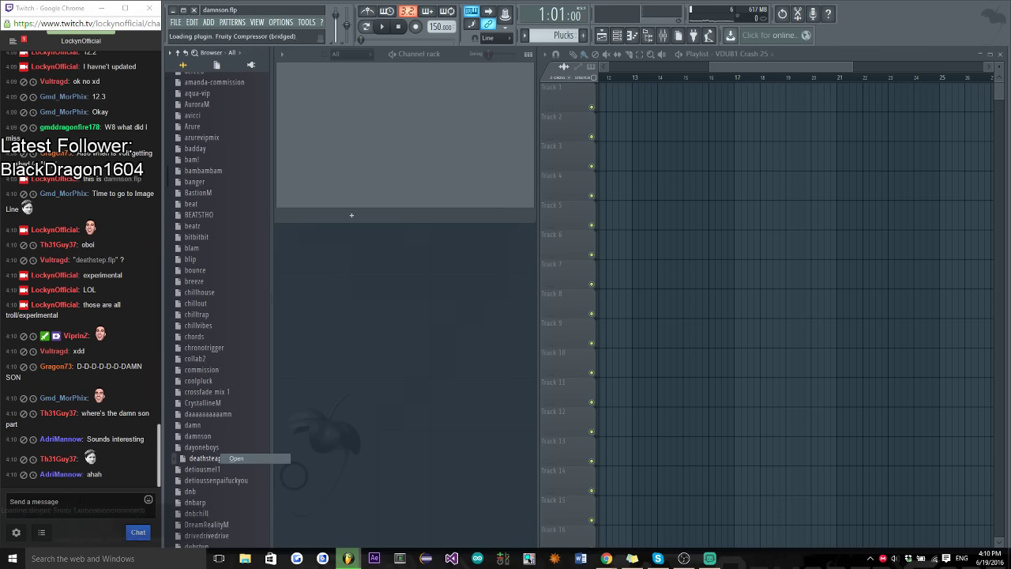
drag(733, 72, 624, 70)
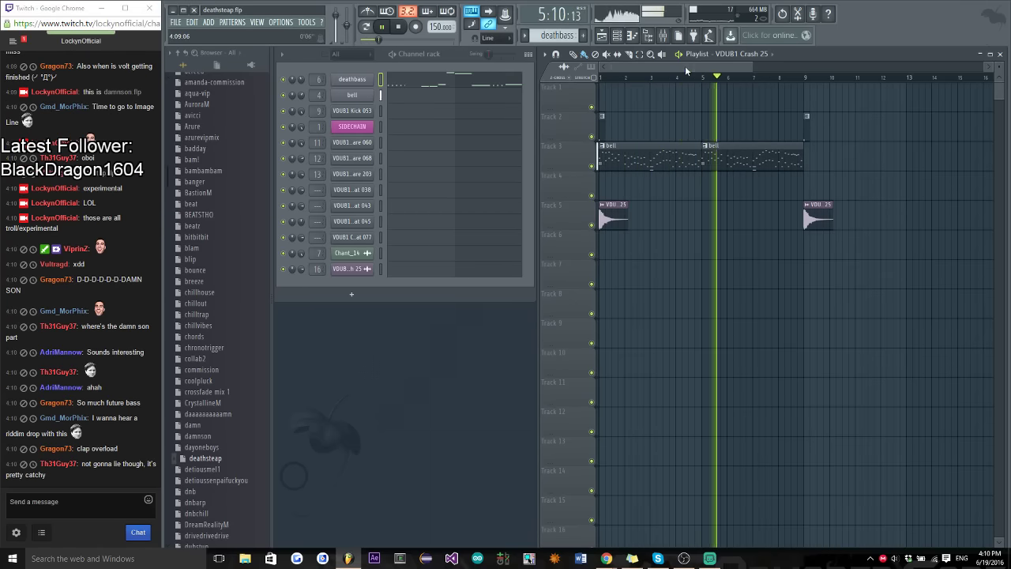
drag(687, 67, 735, 62)
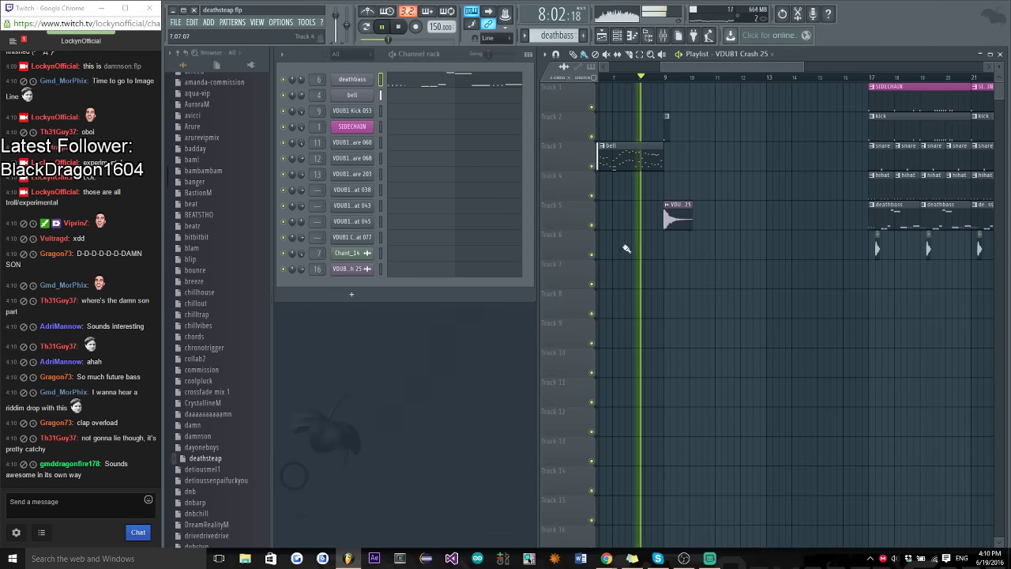
Stop the playback and send the chat messages "this one", "is super", "troll" and "LOLOL"
drag(733, 67, 790, 65)
key(space)
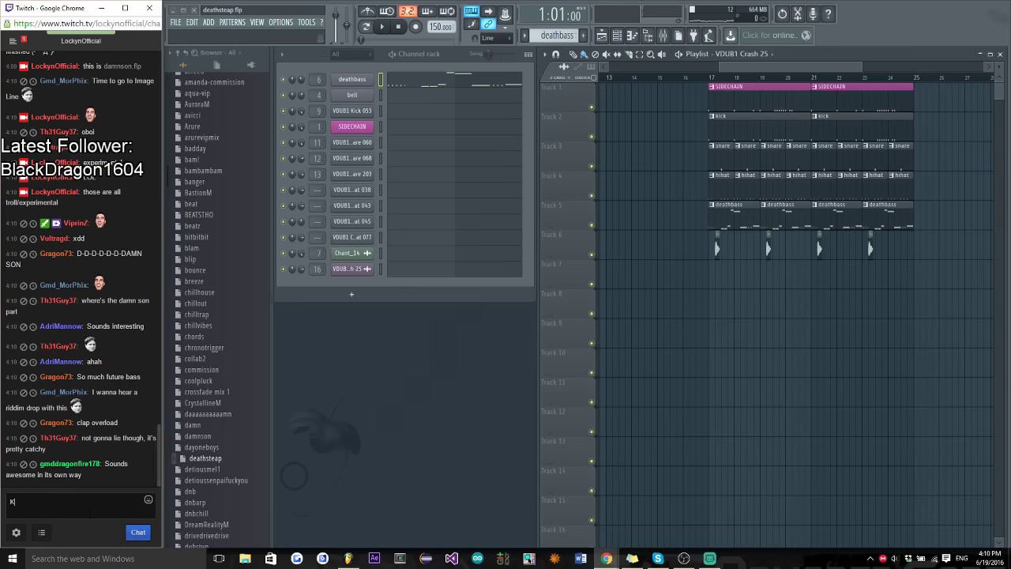
key(Return)
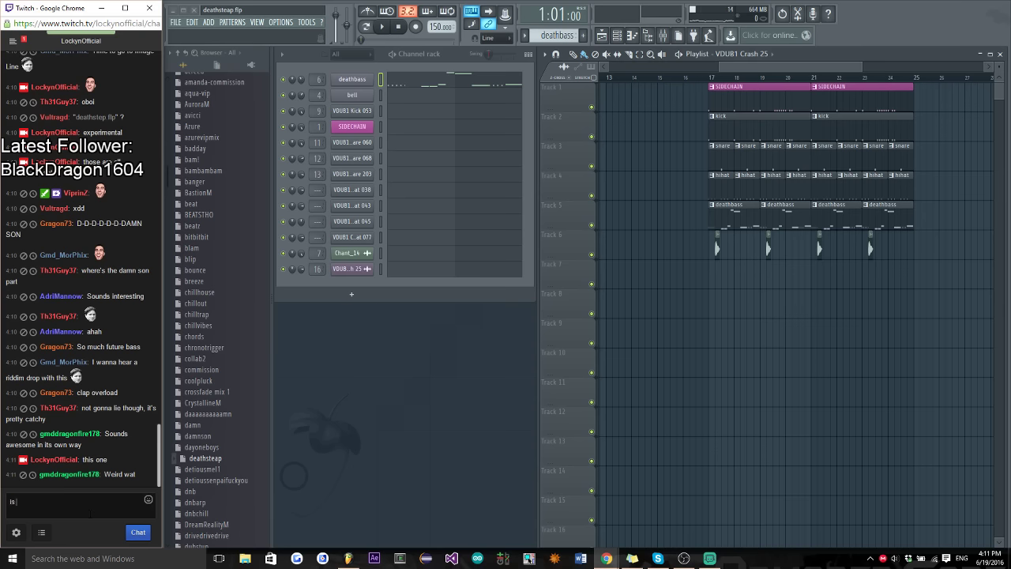
text(is super)
key(Return)
text(troll)
key(Return)
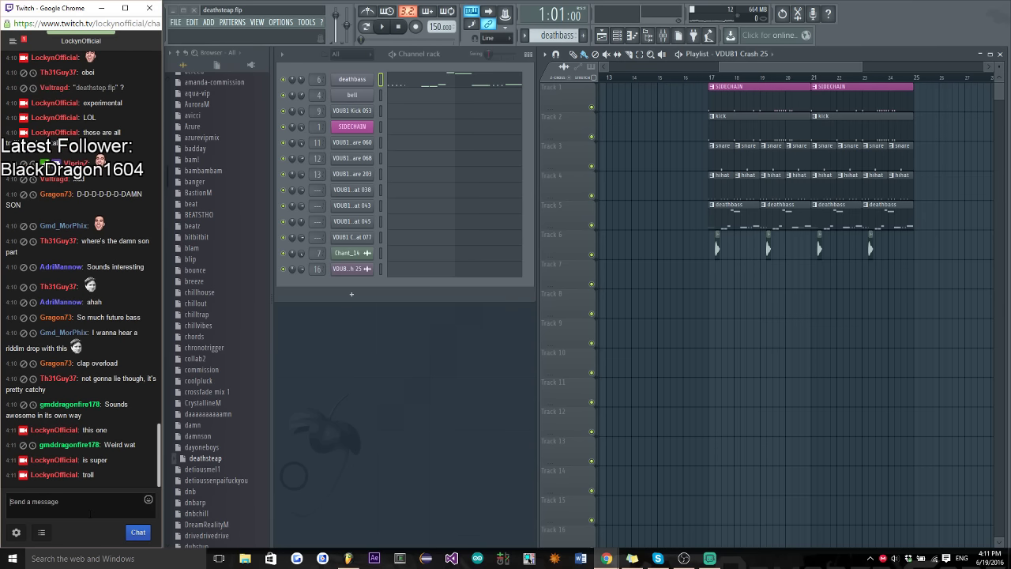
text(LOLOL)
key(Return)
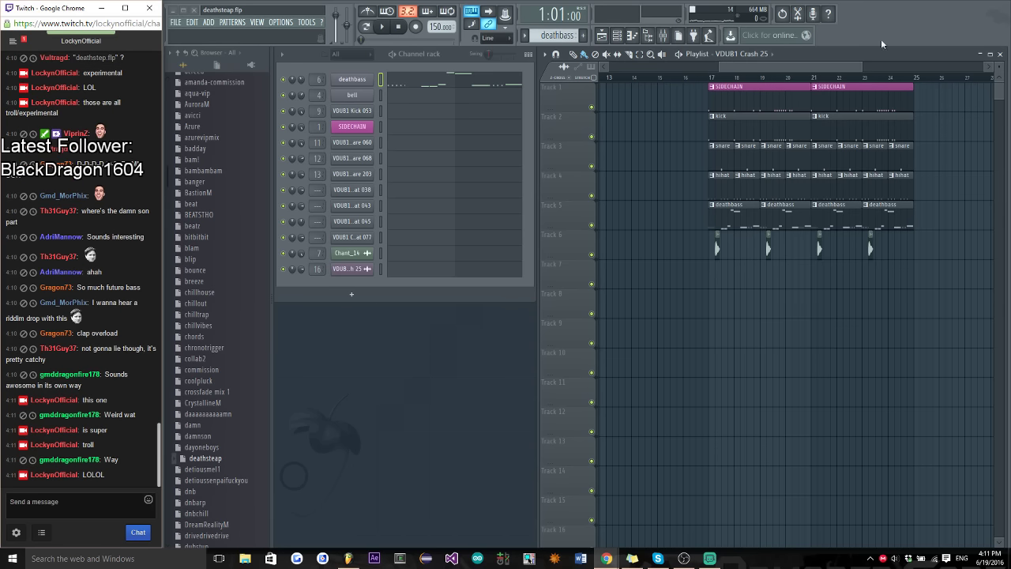
Play the deathbass drop section of the arrangement from bar 17
drag(785, 65, 769, 67)
key(space)
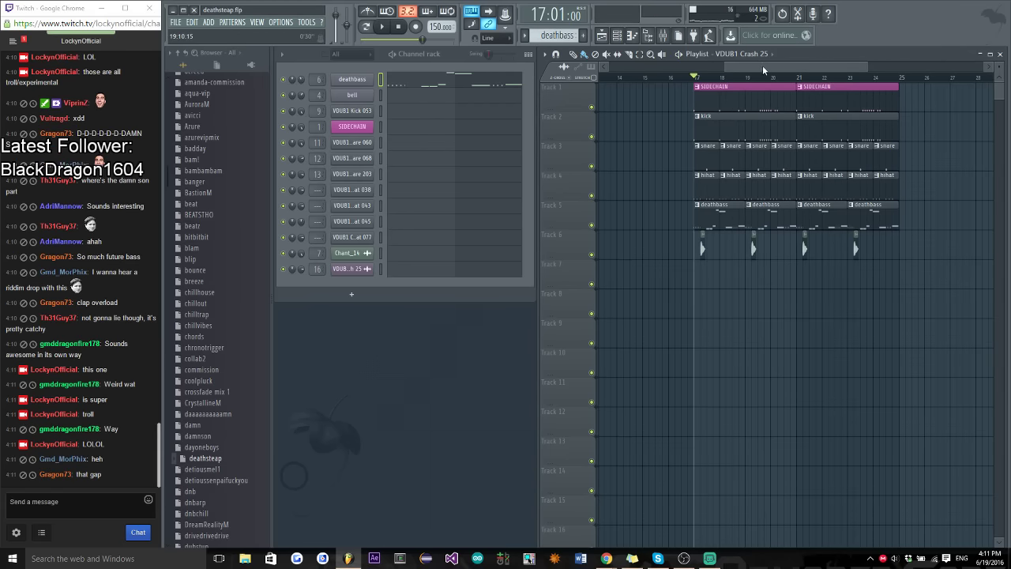
mouse_move(762, 65)
mouse_down()
mouse_move(747, 66)
mouse_move(782, 67)
mouse_up()
key(space)
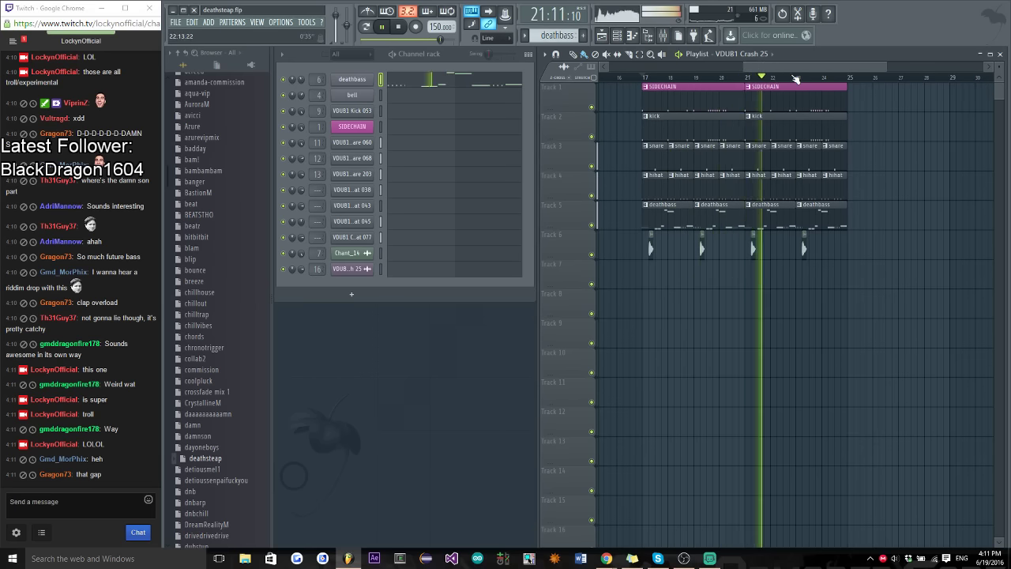
drag(790, 65, 794, 66)
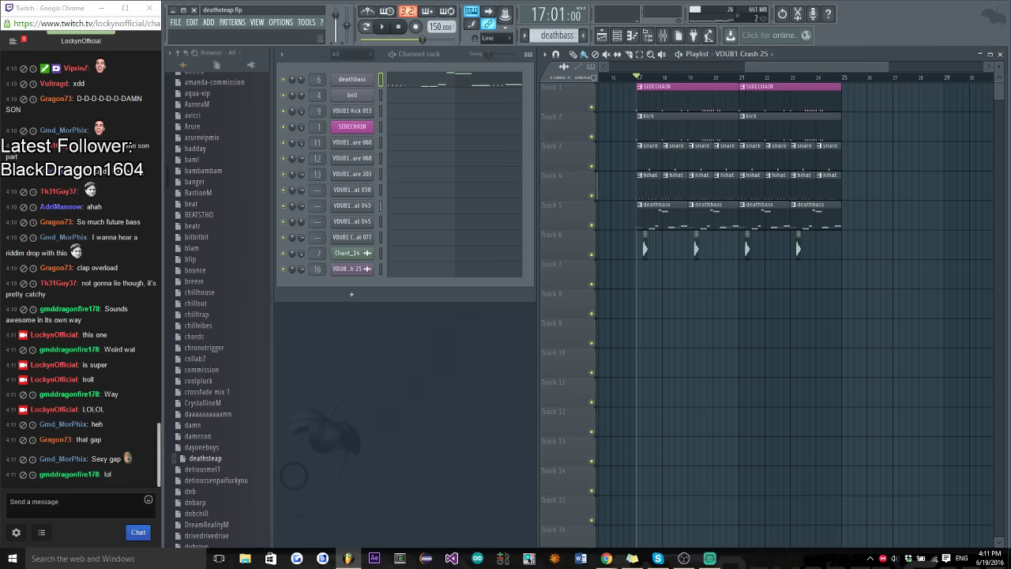
Send the chat message "there you go" and a second one with the artist's alias followed by "deathstep"
click(75, 502)
text(there you g)
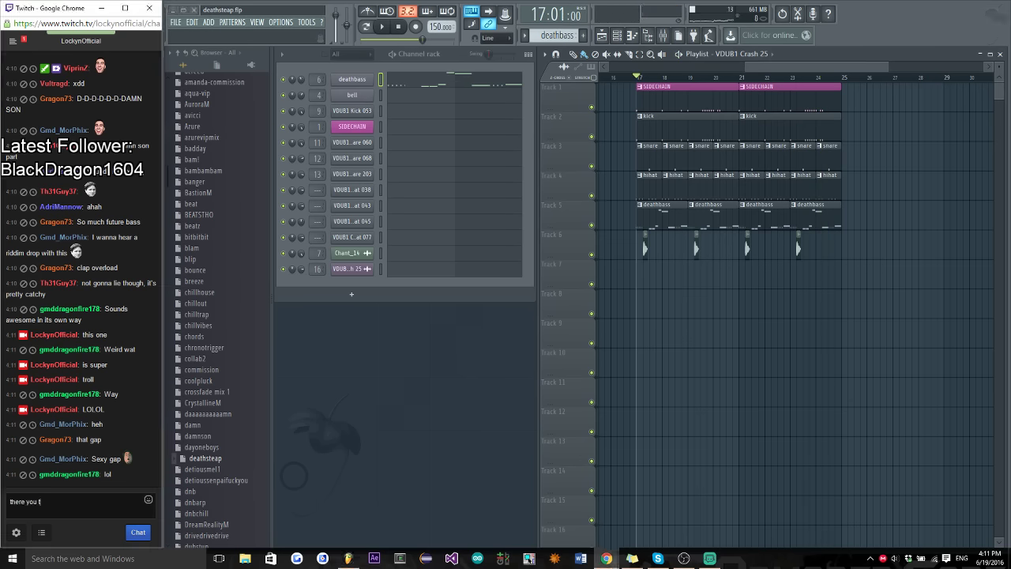
text(o)
key(Return)
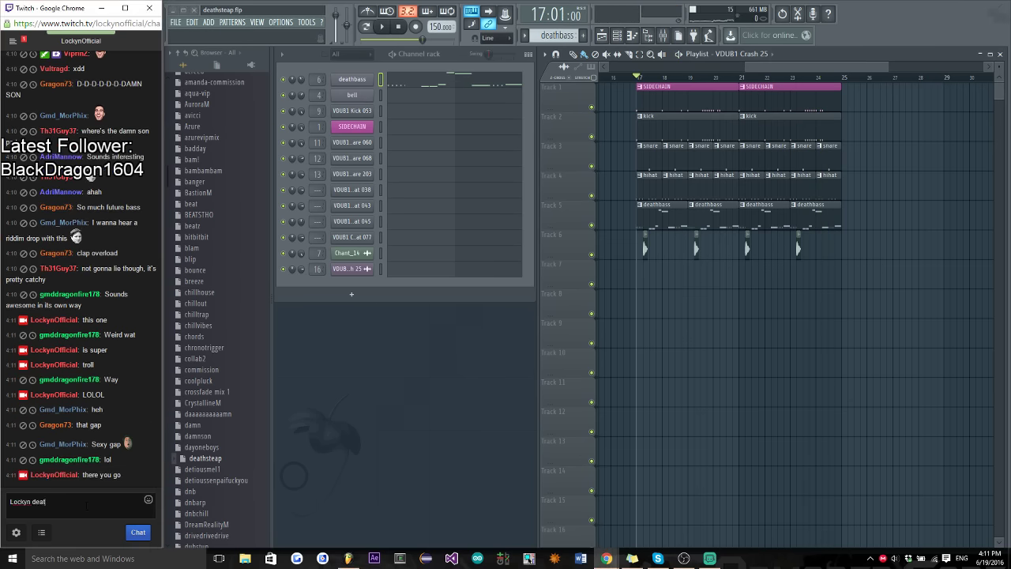
key(Return)
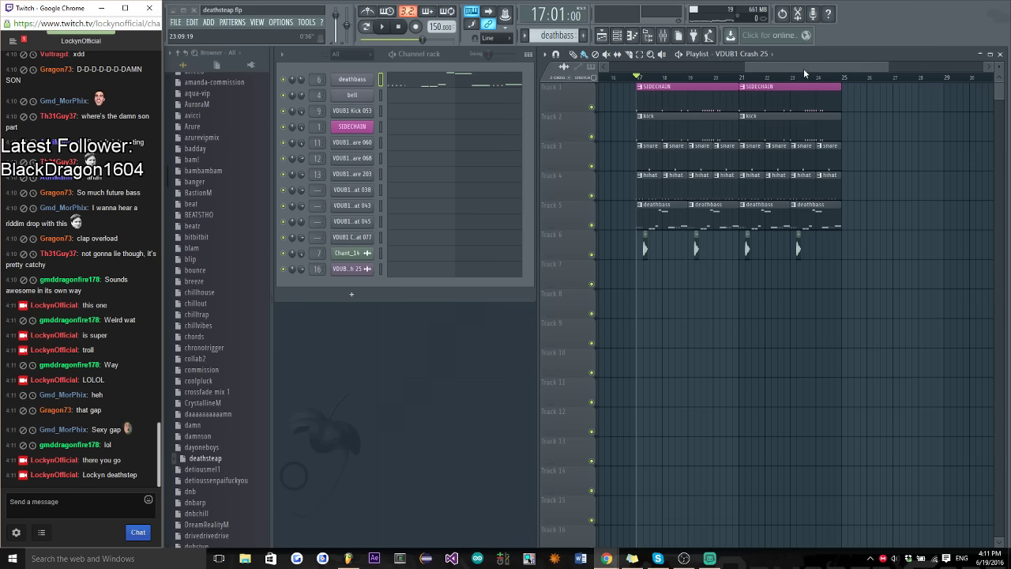
Examine the operator envelopes of the deathbass channel's Sytrus synth while the drop plays from bar 17
drag(804, 70, 792, 70)
click(362, 81)
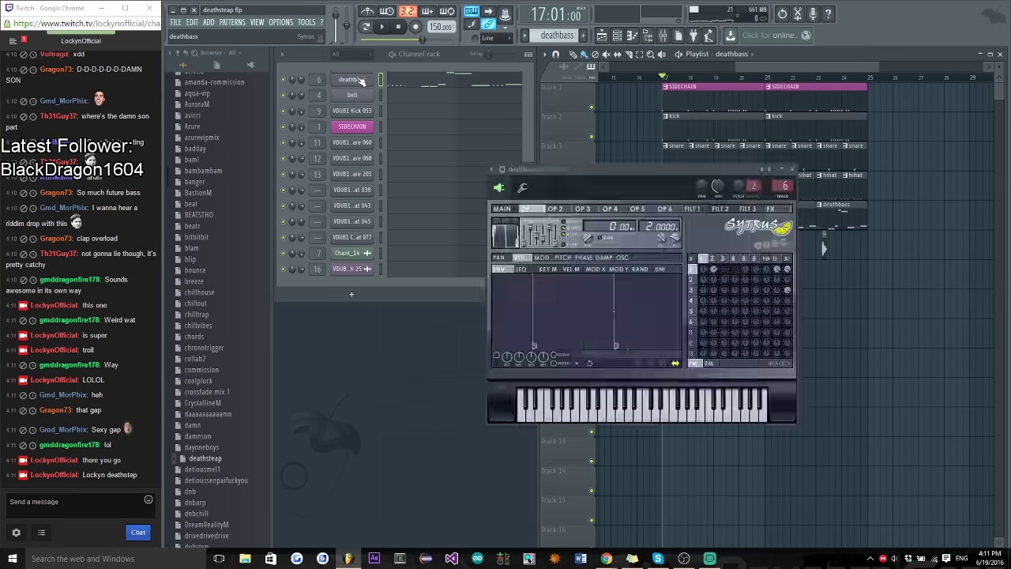
click(552, 210)
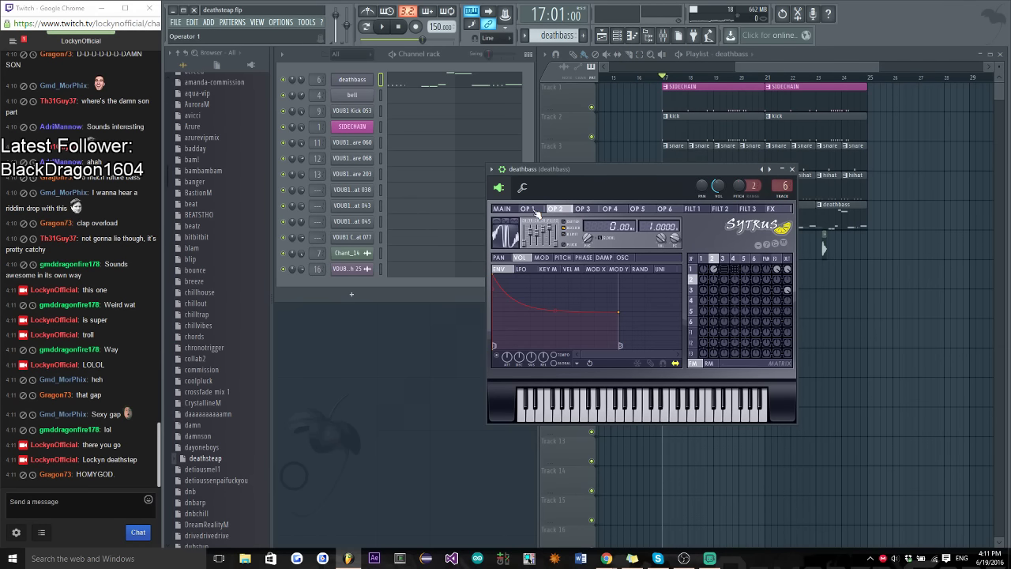
key(space)
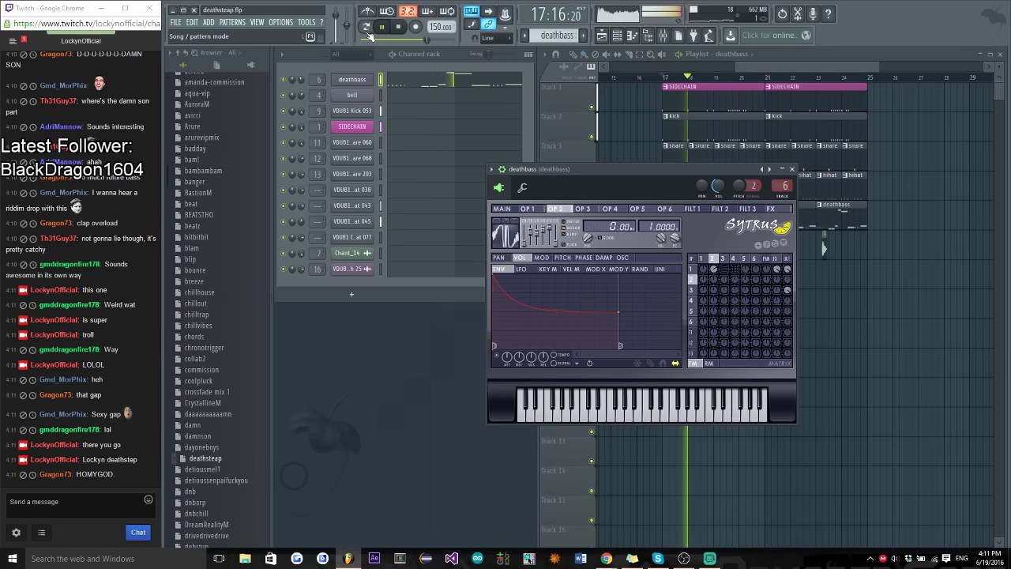
click(582, 209)
click(527, 209)
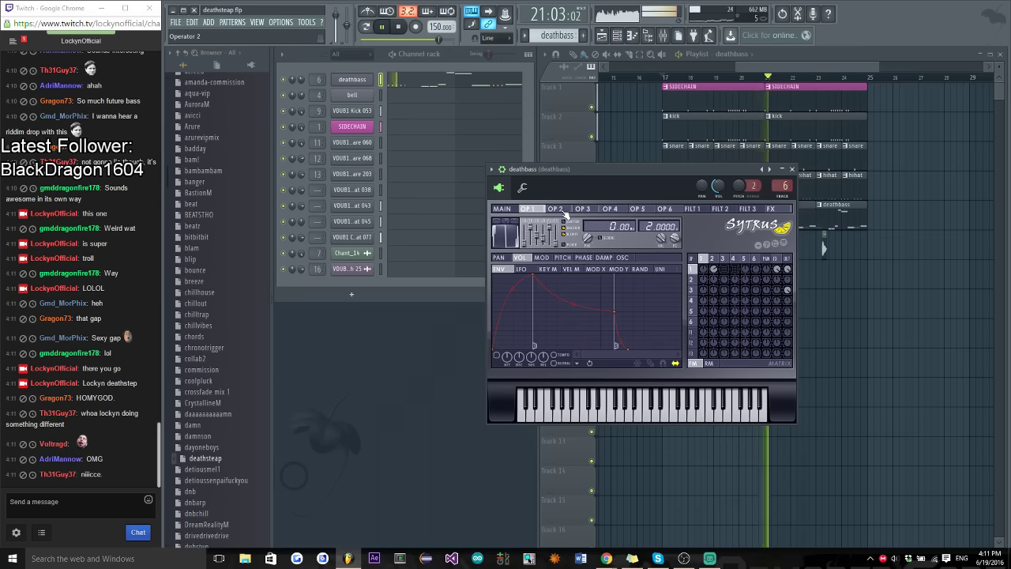
click(556, 210)
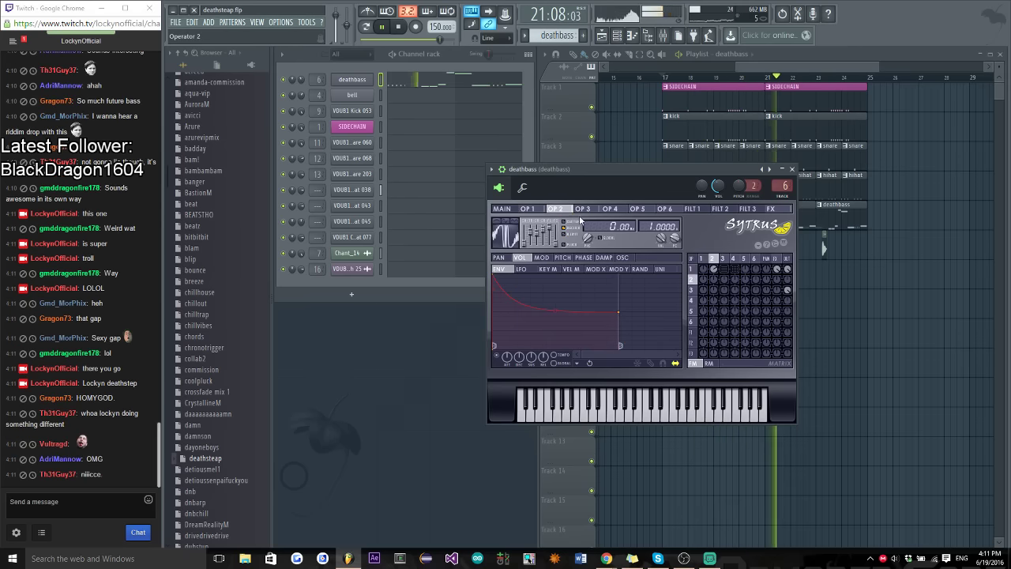
click(791, 169)
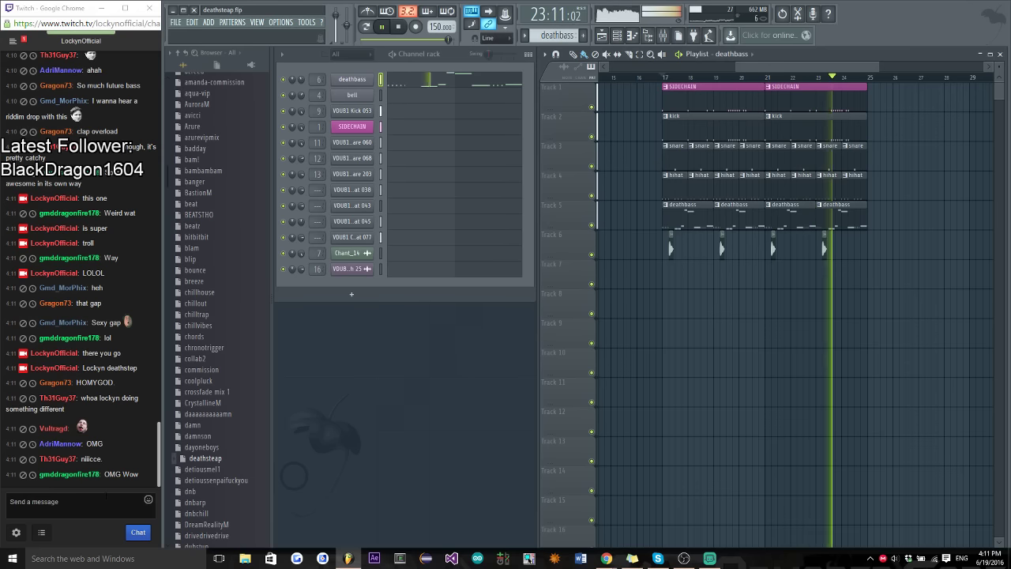
key(space)
Send the chat messages "really troll", "idk" and "I'm not good at this stuff ahahah"
click(49, 168)
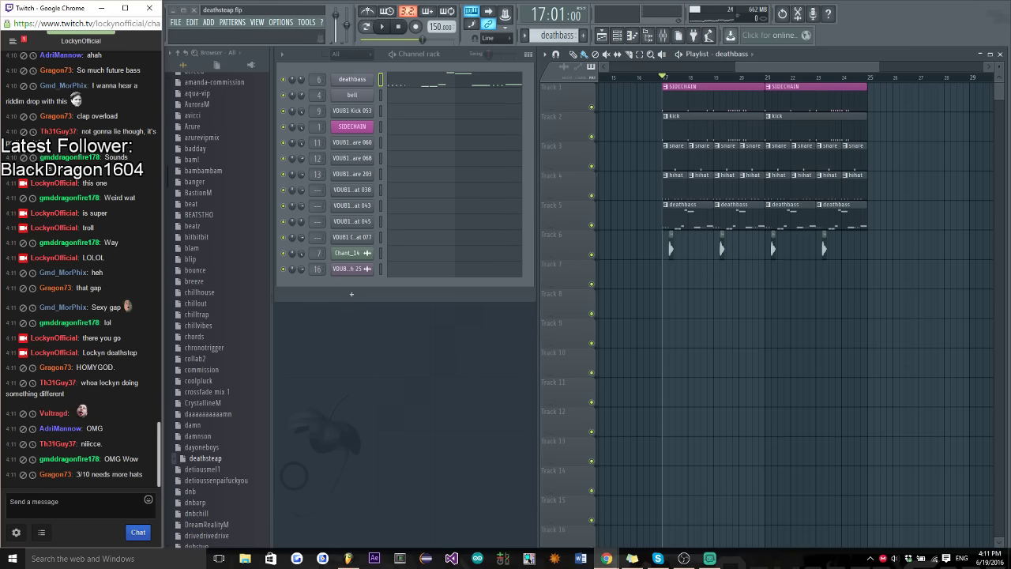
key(Return)
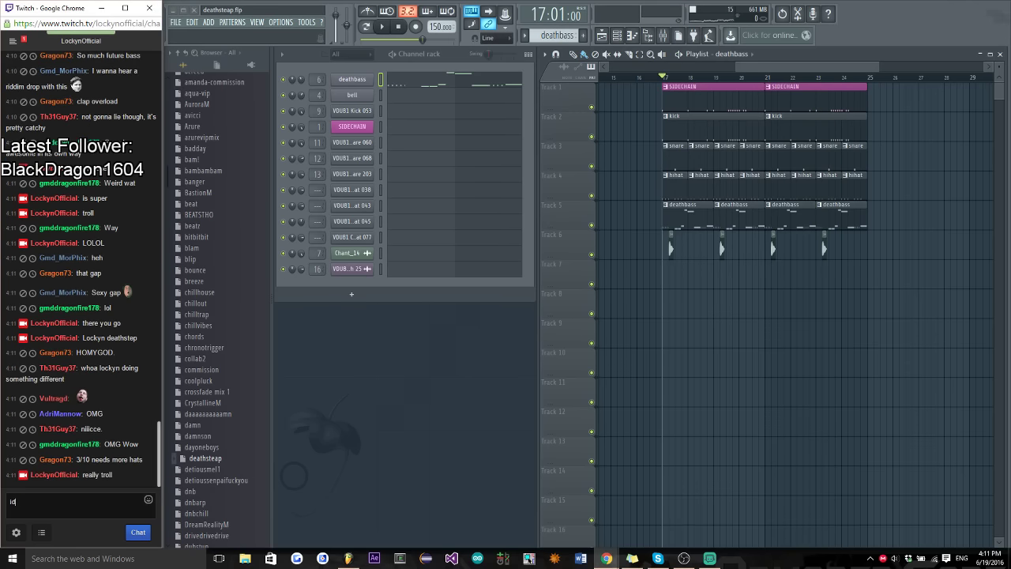
text(I'm not)
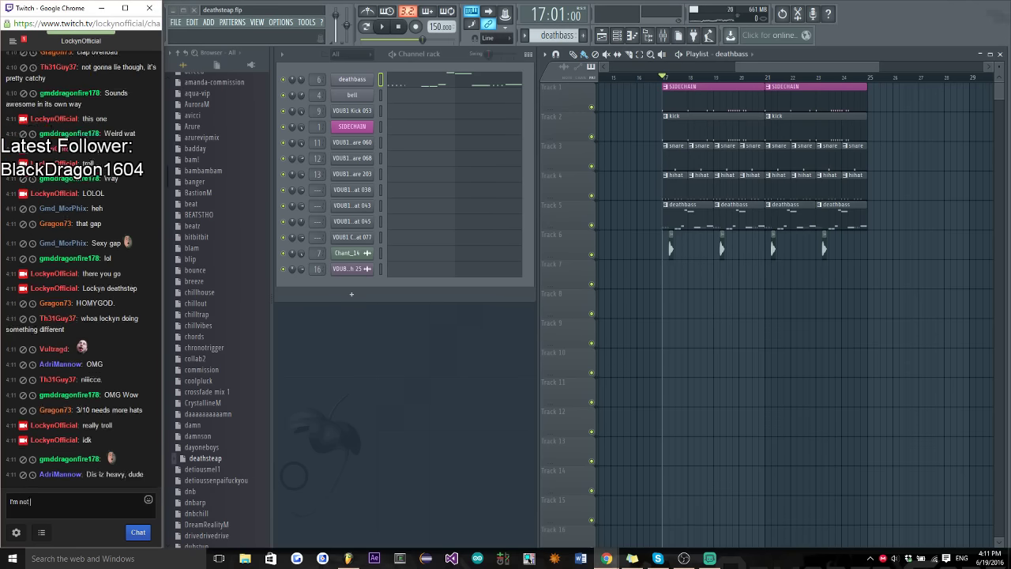
text( good at this stuff ahahah)
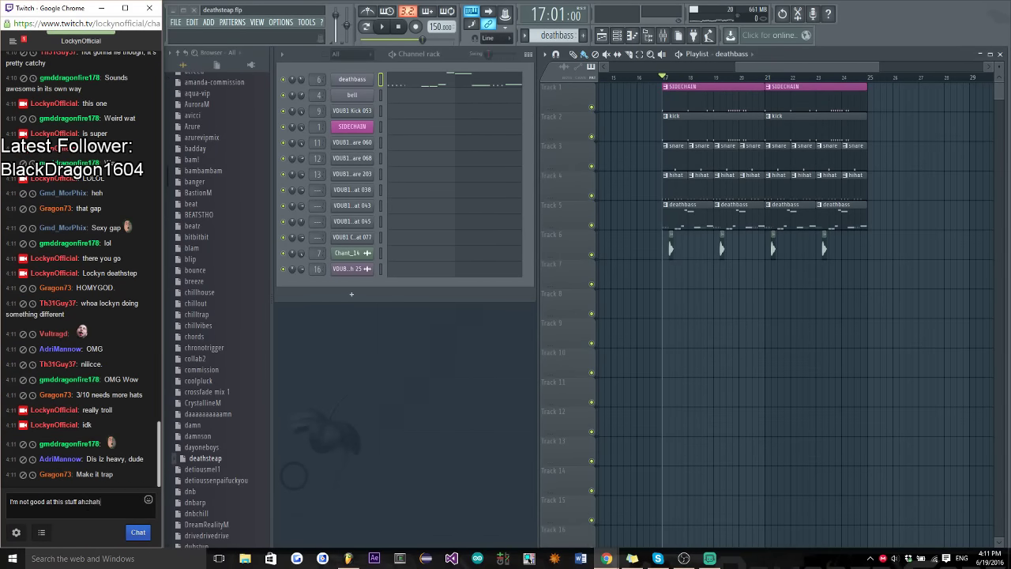
key(Return)
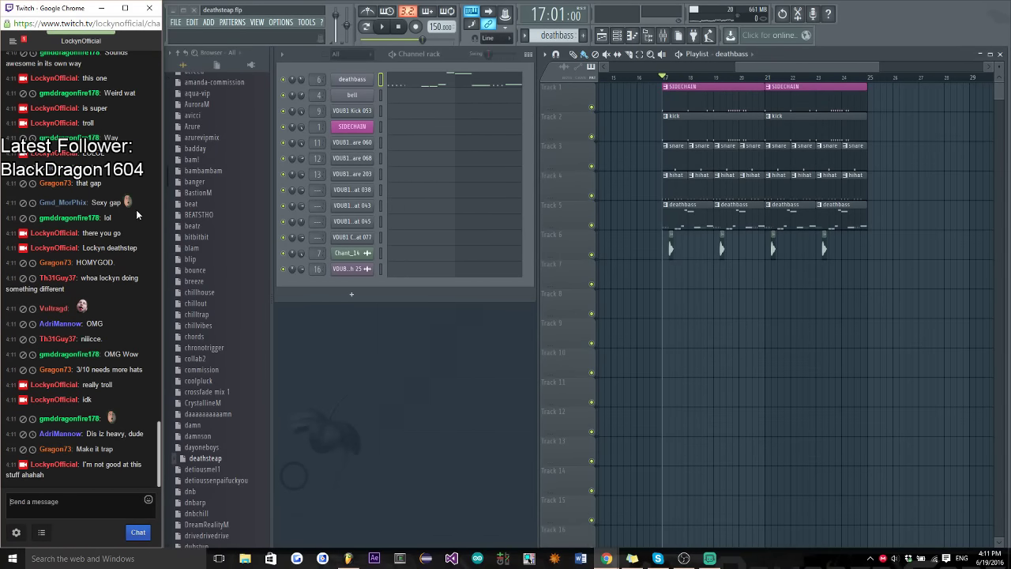
Look through the project files in the browser for another project to play
scroll(233, 139, down, 6)
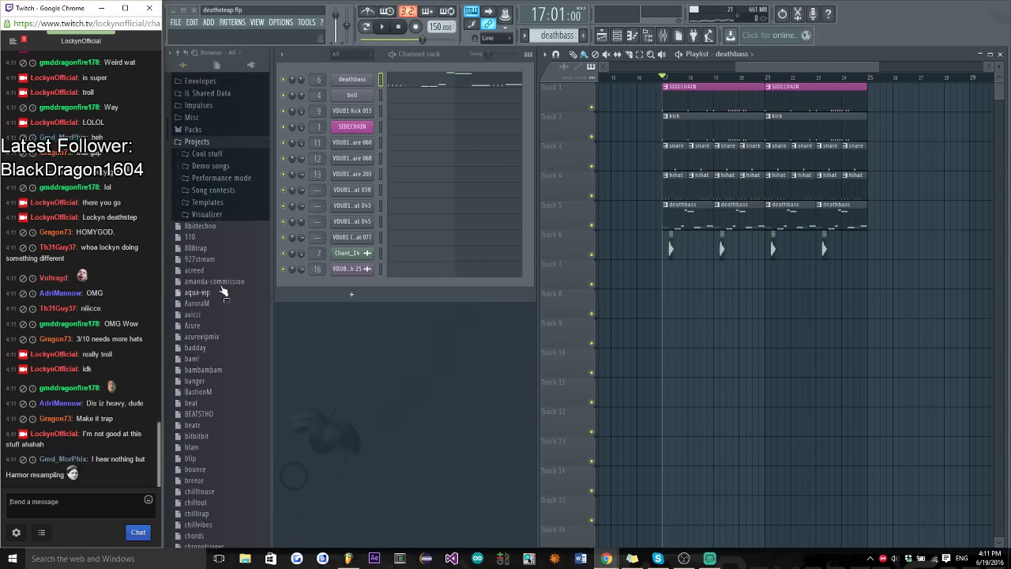
scroll(211, 300, down, 2)
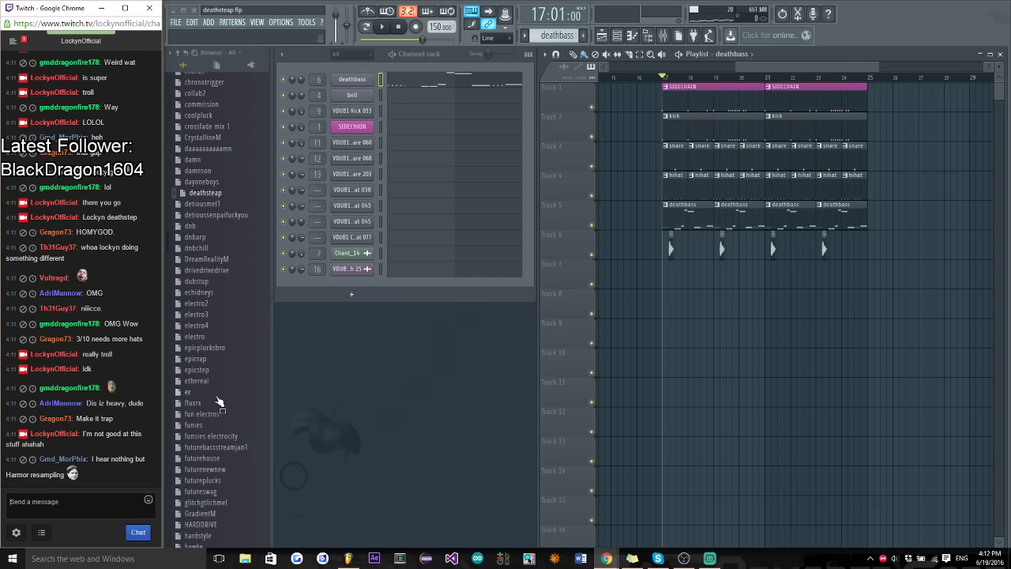
scroll(215, 409, down, 2)
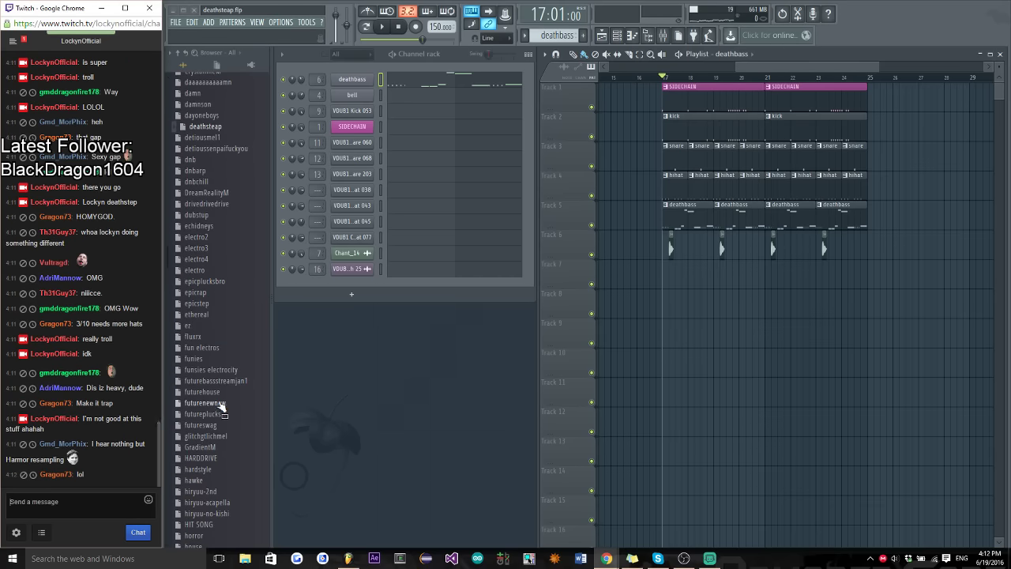
scroll(221, 395, down, 4)
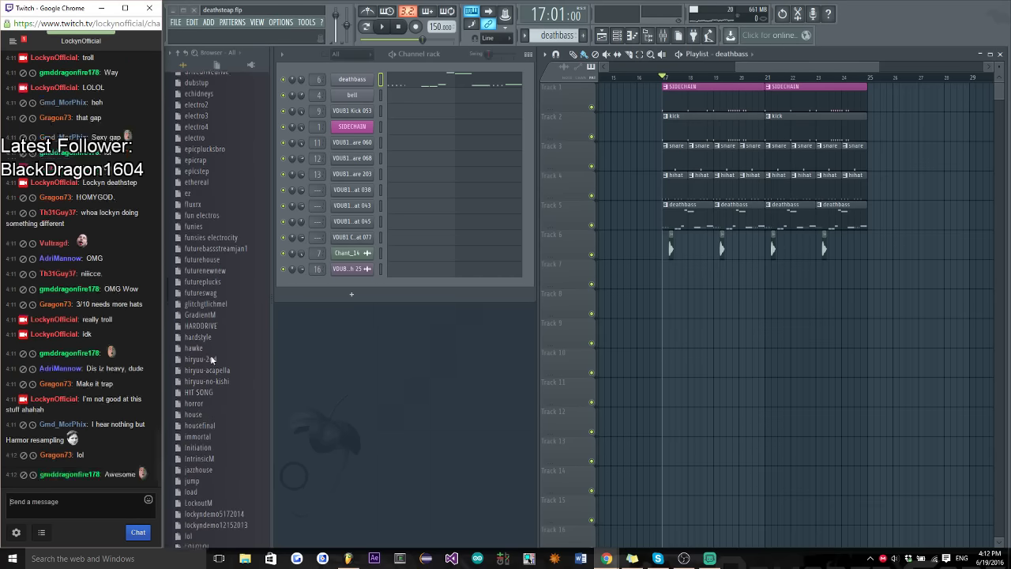
scroll(222, 417, down, 5)
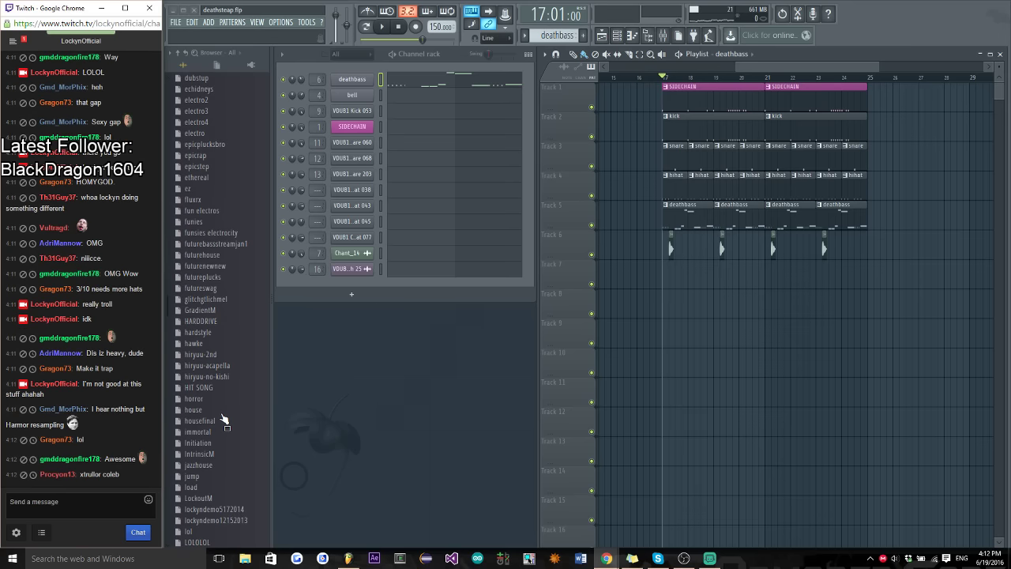
scroll(235, 426, down, 5)
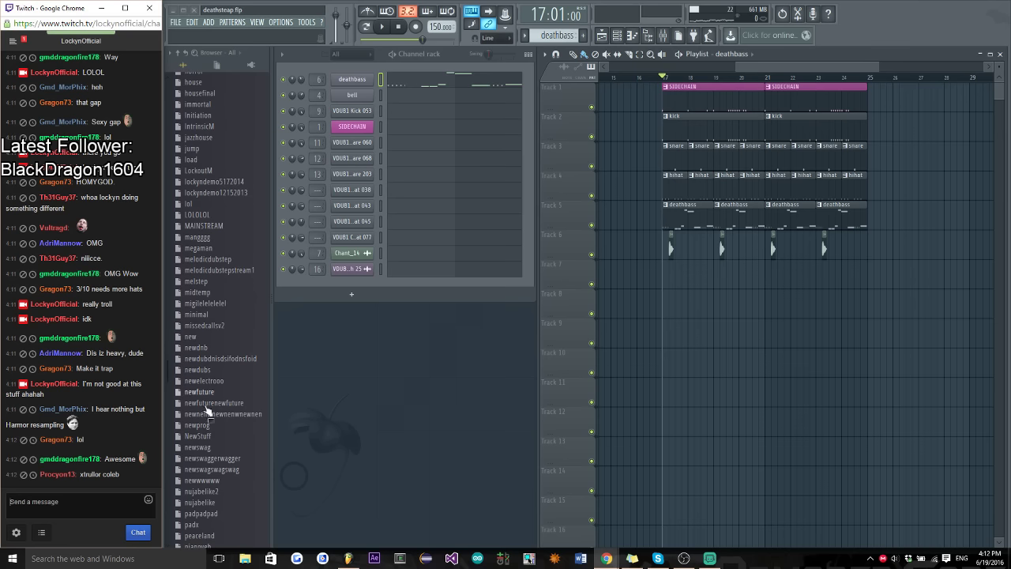
scroll(226, 371, down, 2)
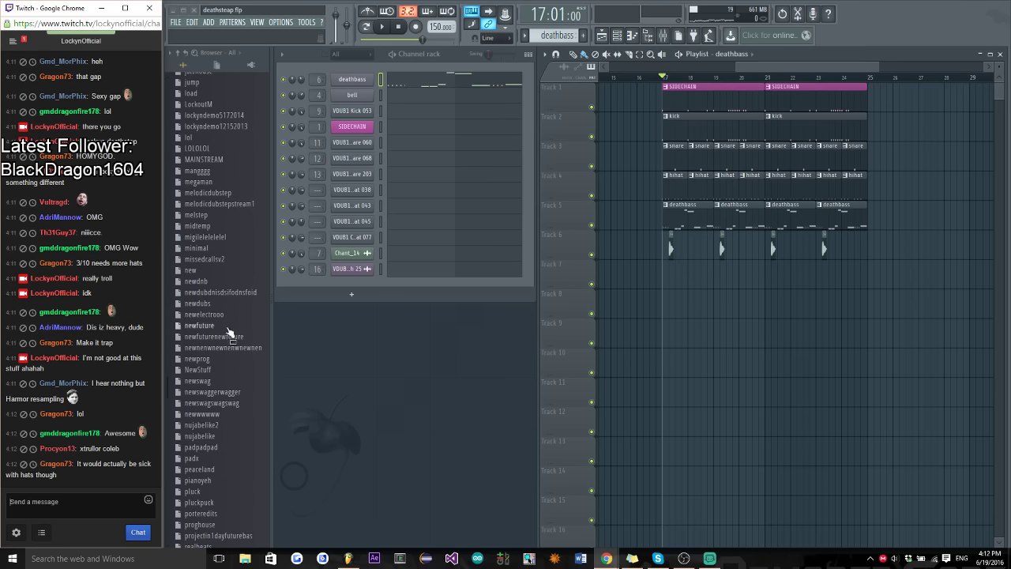
scroll(219, 397, down, 4)
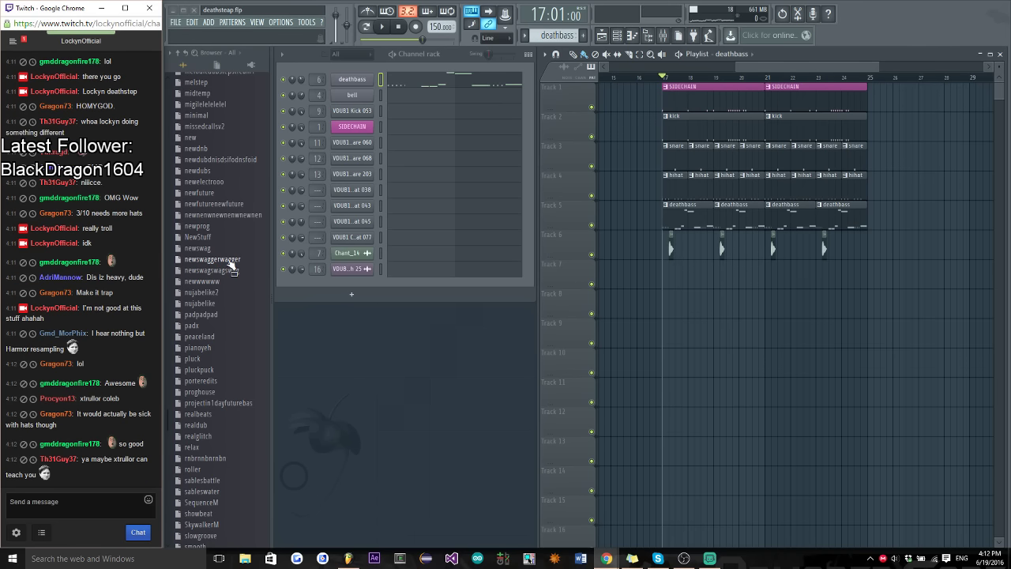
scroll(229, 332, down, 4)
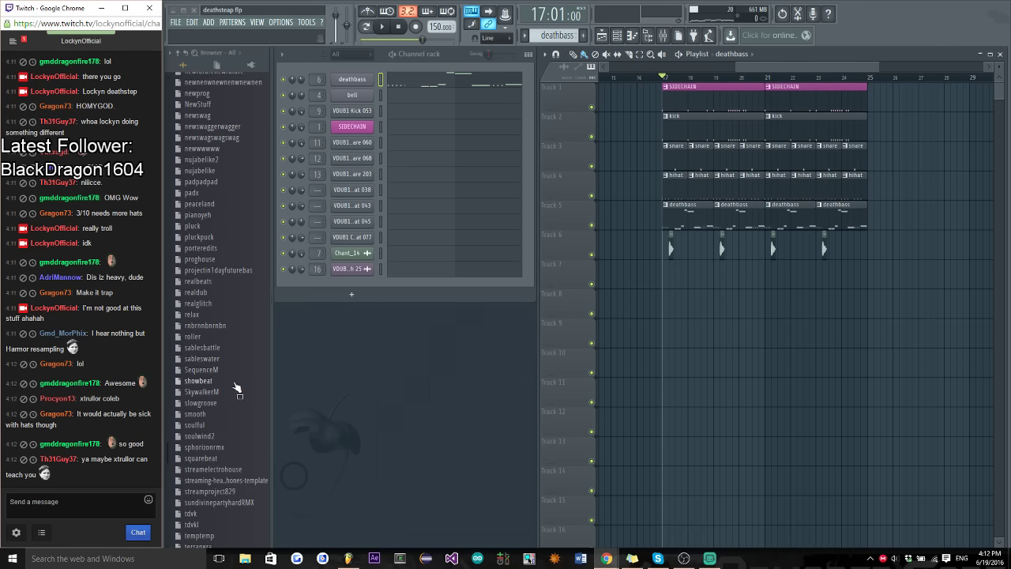
scroll(237, 387, down, 8)
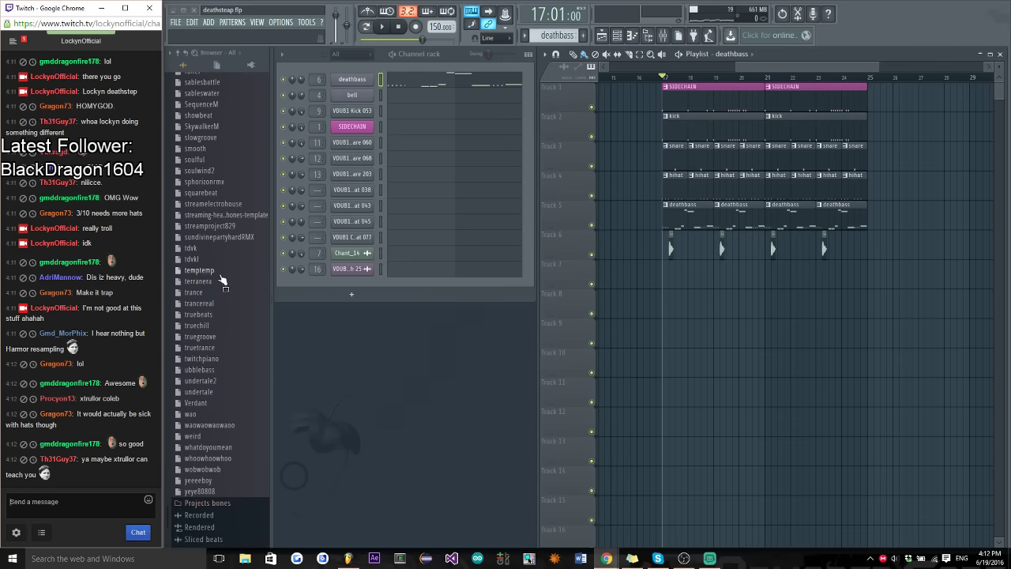
click(205, 304)
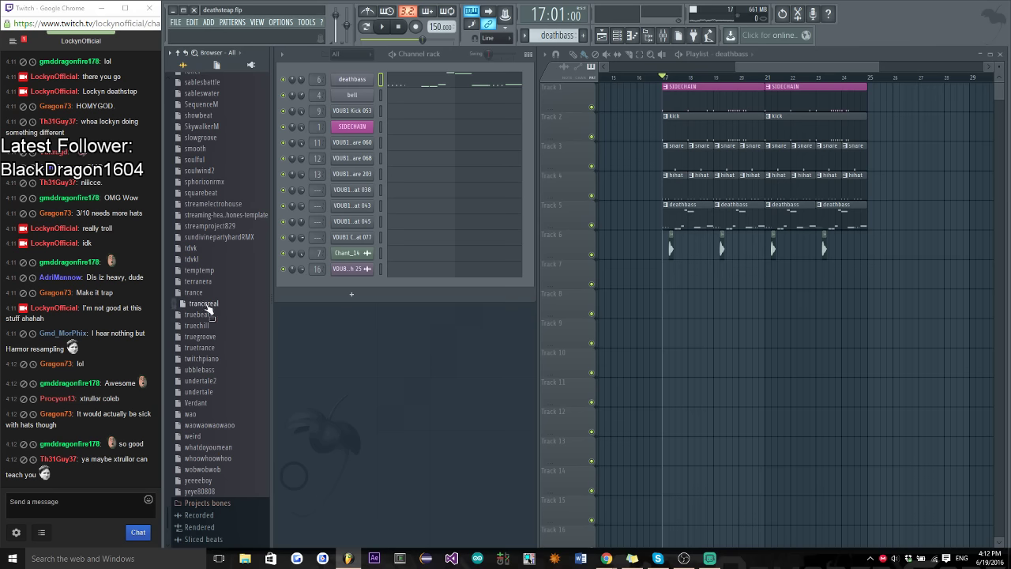
Open the futurenewnew project from the browser without saving the changes to deathsteap.flp
scroll(210, 308, up, 14)
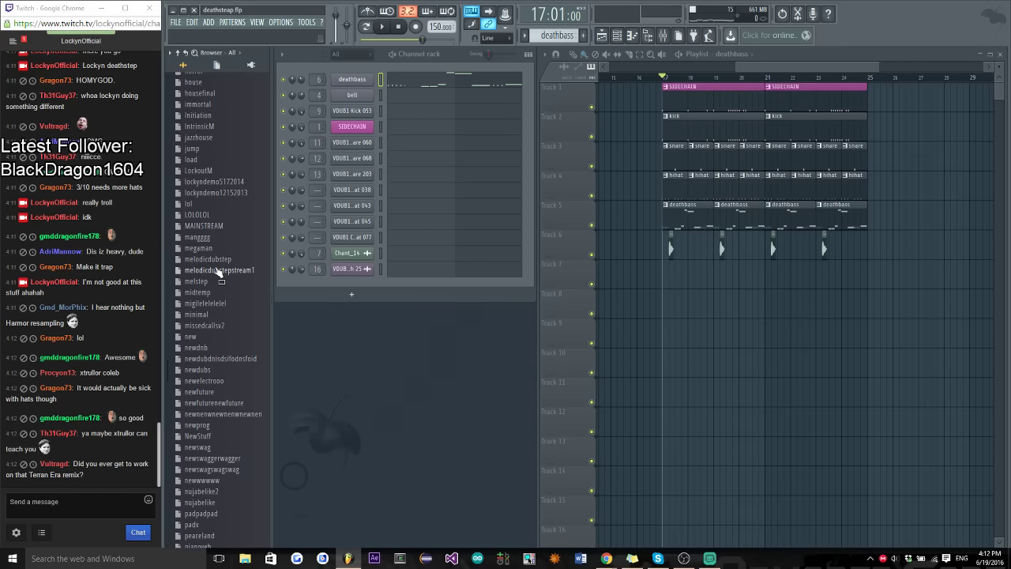
scroll(229, 253, up, 14)
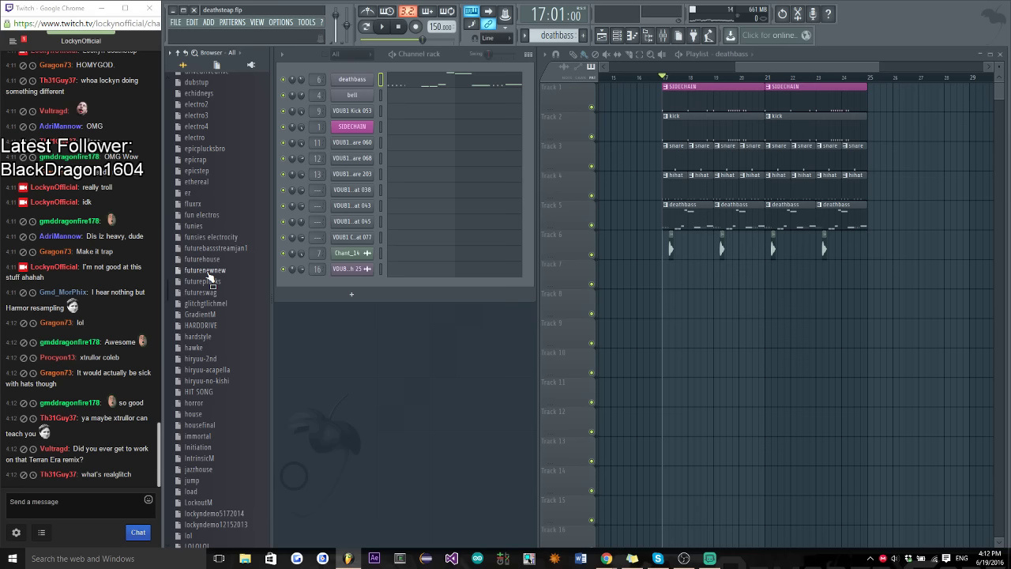
right_click(210, 270)
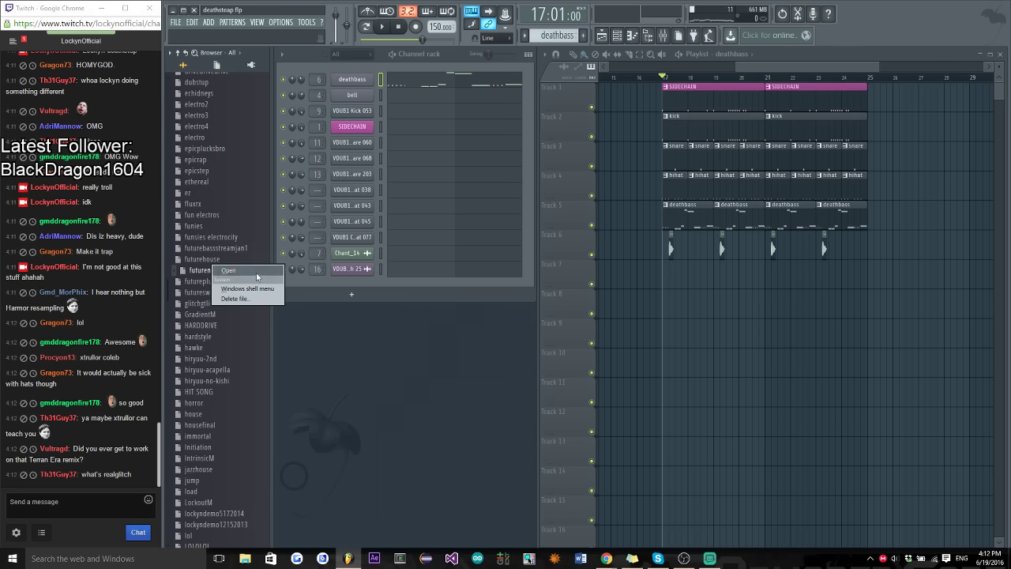
click(256, 272)
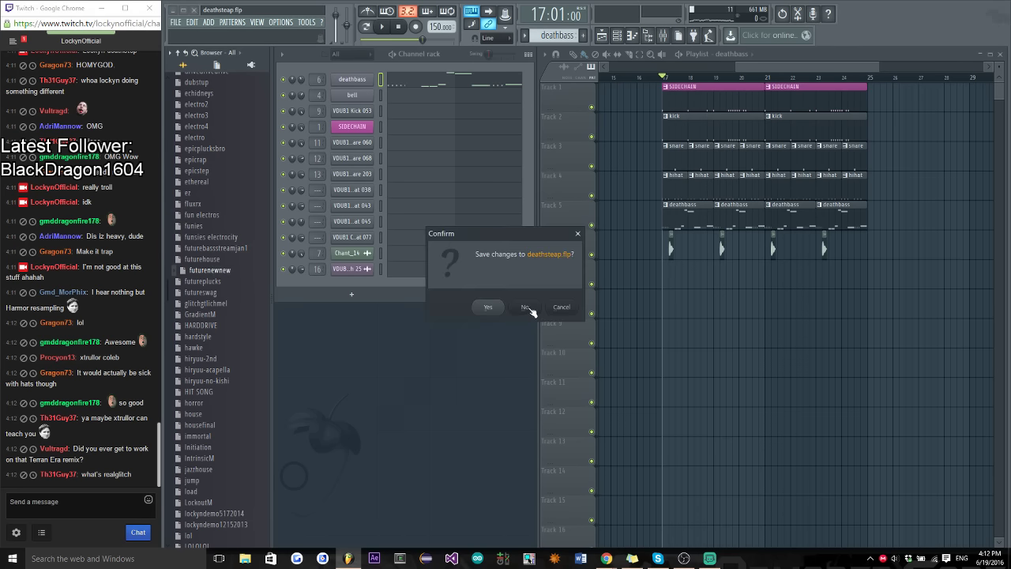
click(527, 307)
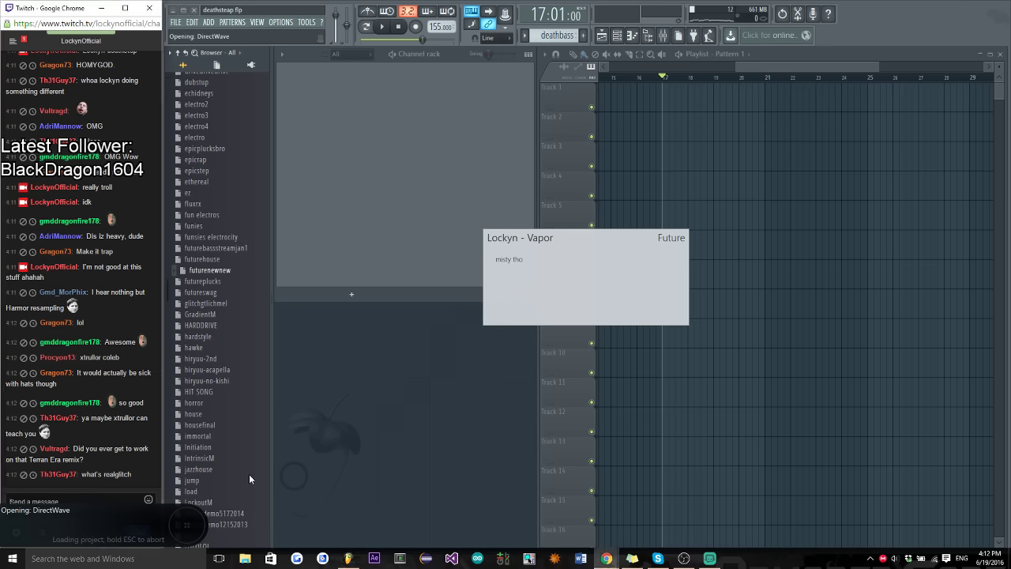
Send the chat message "I'm working on that", mentioning the viewer who asked about the Terran Era remix
text(I'mi)
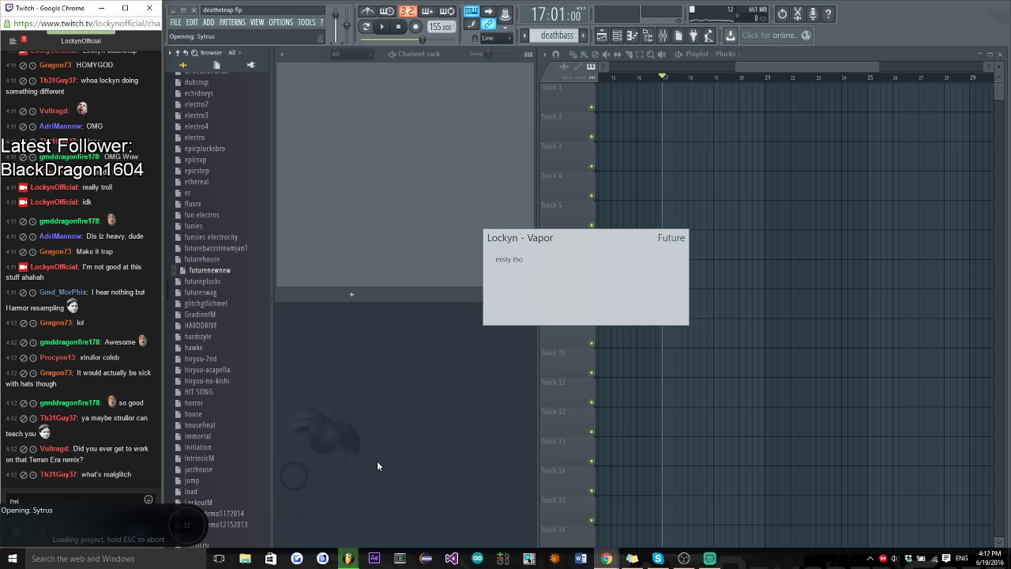
key(BackSpace)
text( working on)
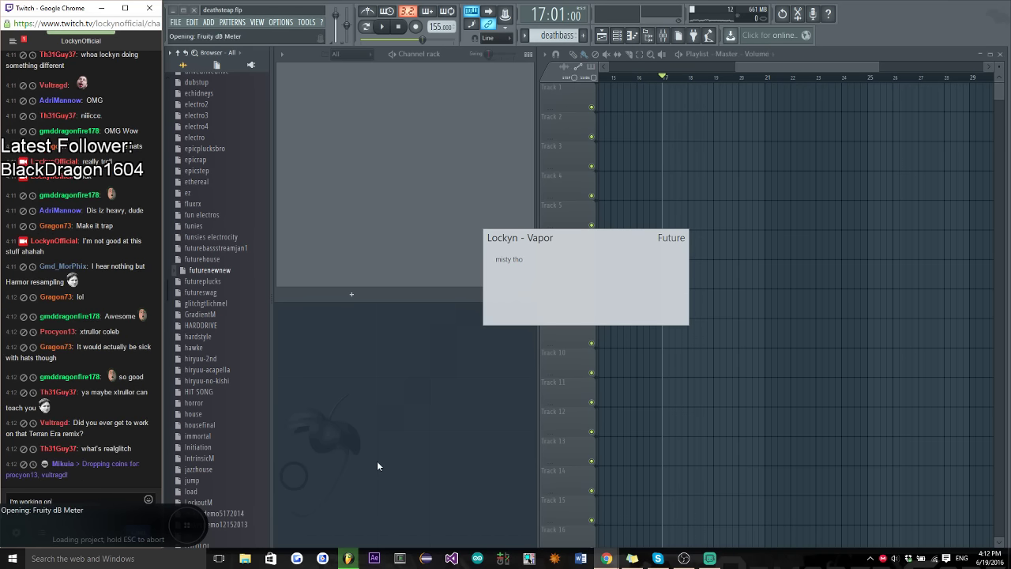
text( that @Vul)
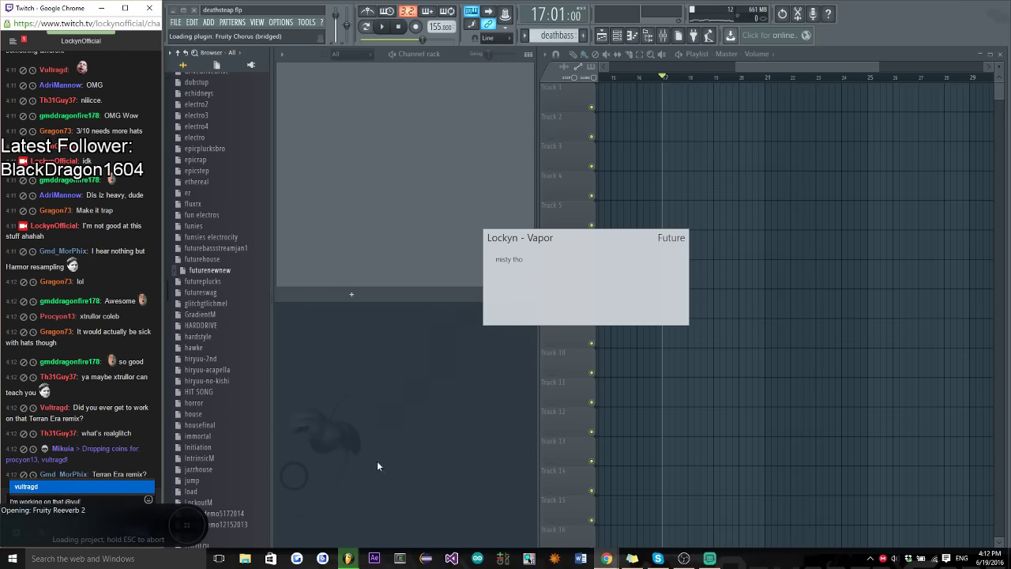
key(Tab)
key(Return)
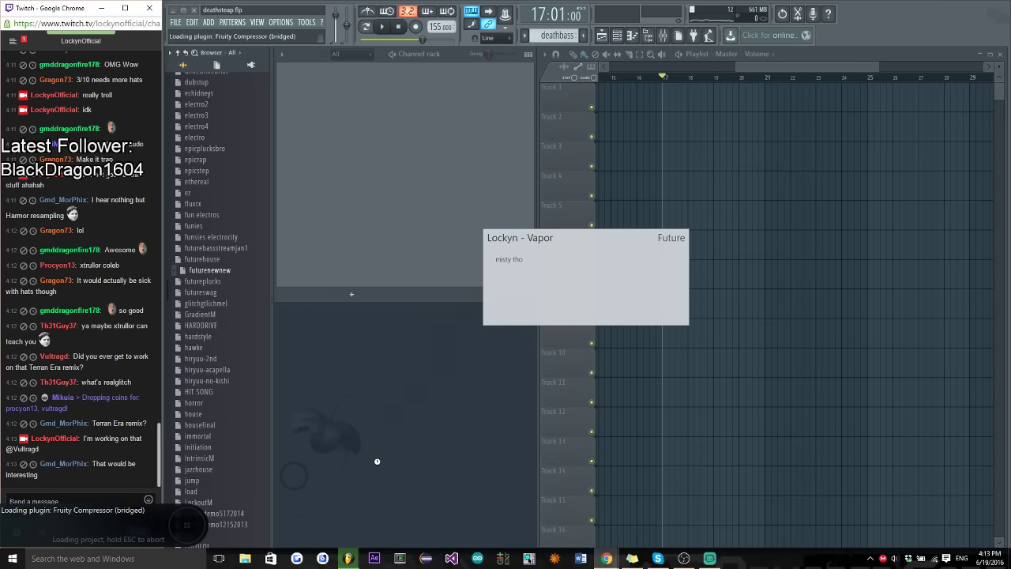
Reply "I can play that" in the chat, mentioning the viewer who asked about realglitch
text(@)
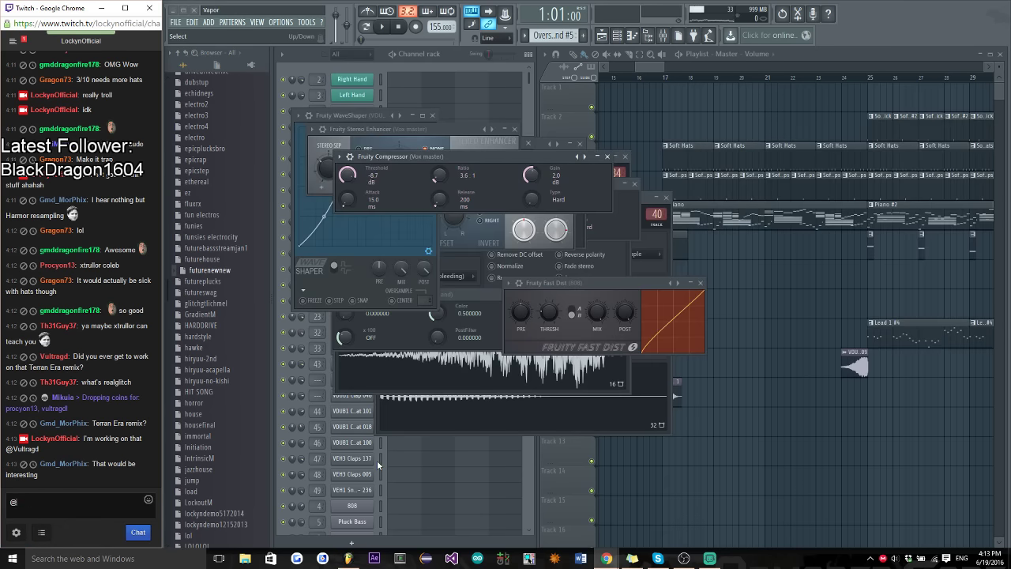
text(reth3)
key(Tab)
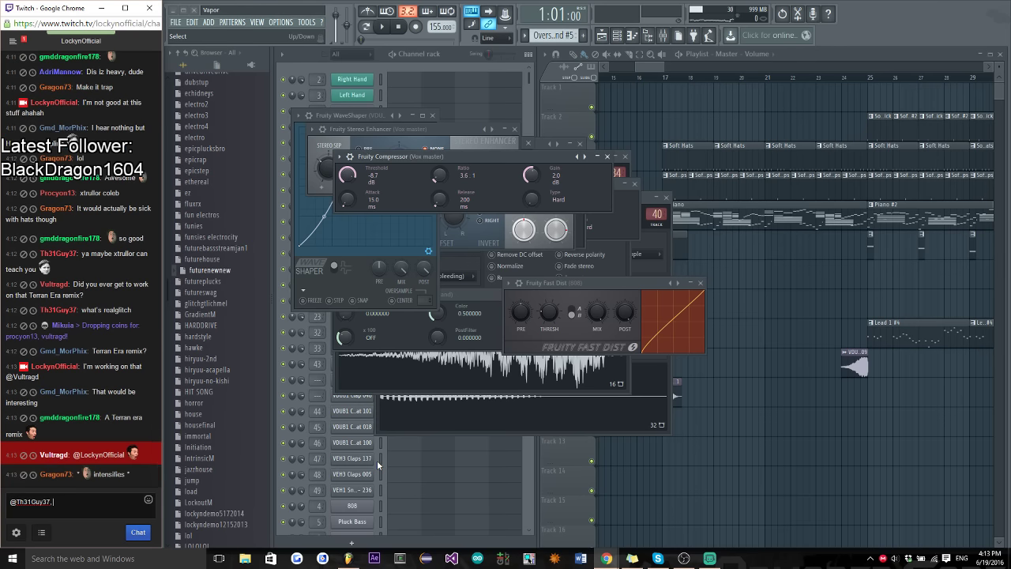
key(Return)
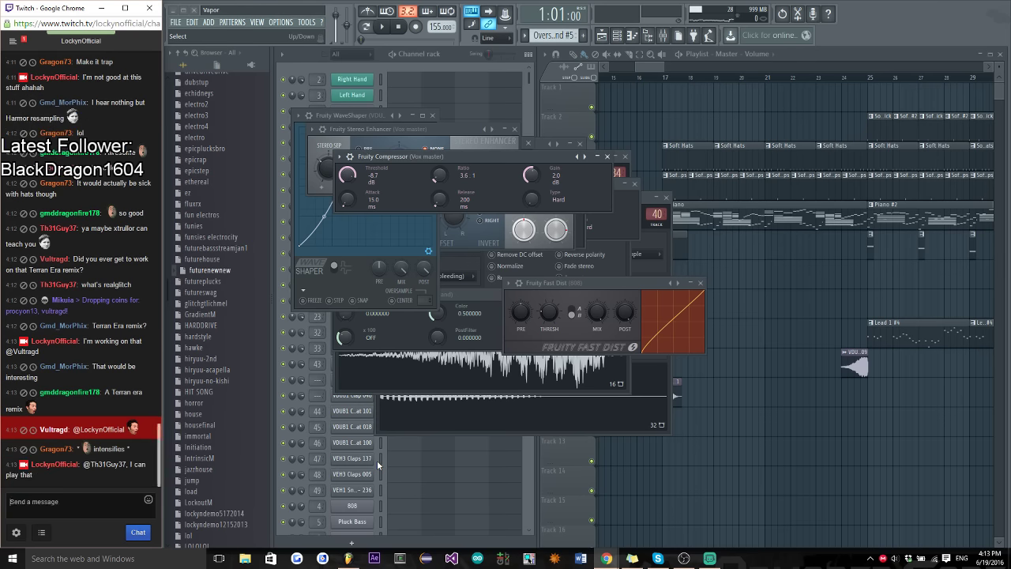
Send the chat messages "one sec", "gonna", "try my hand" and "finishing Vapor"
text(one se)
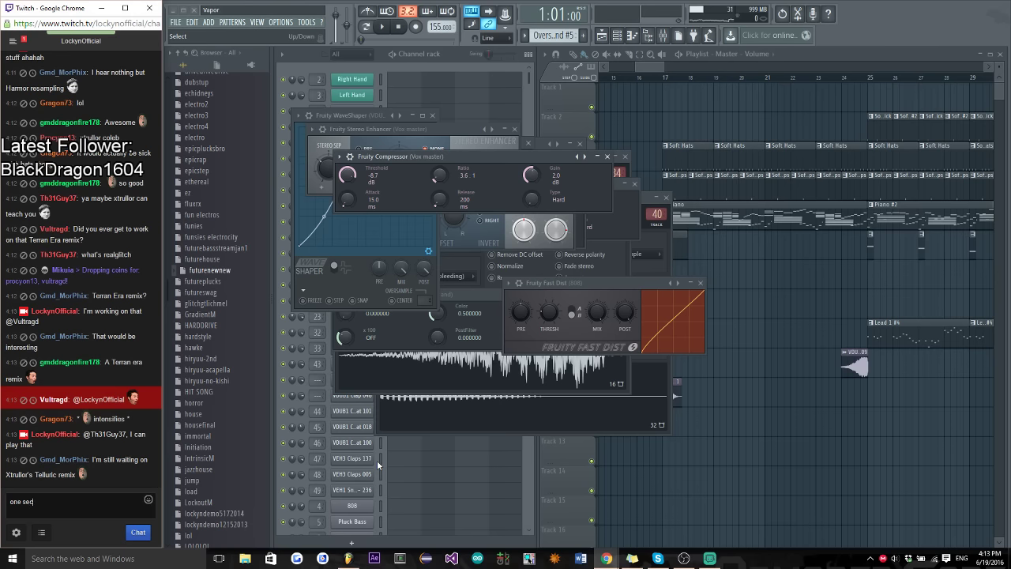
text(c)
key(Return)
key(Return)
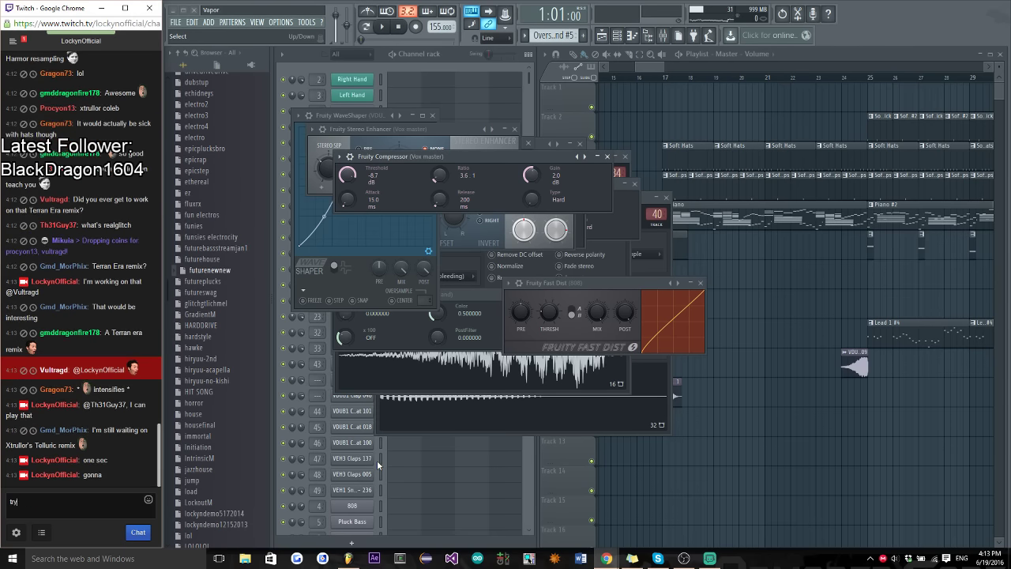
text(try my hand)
key(Return)
text(w)
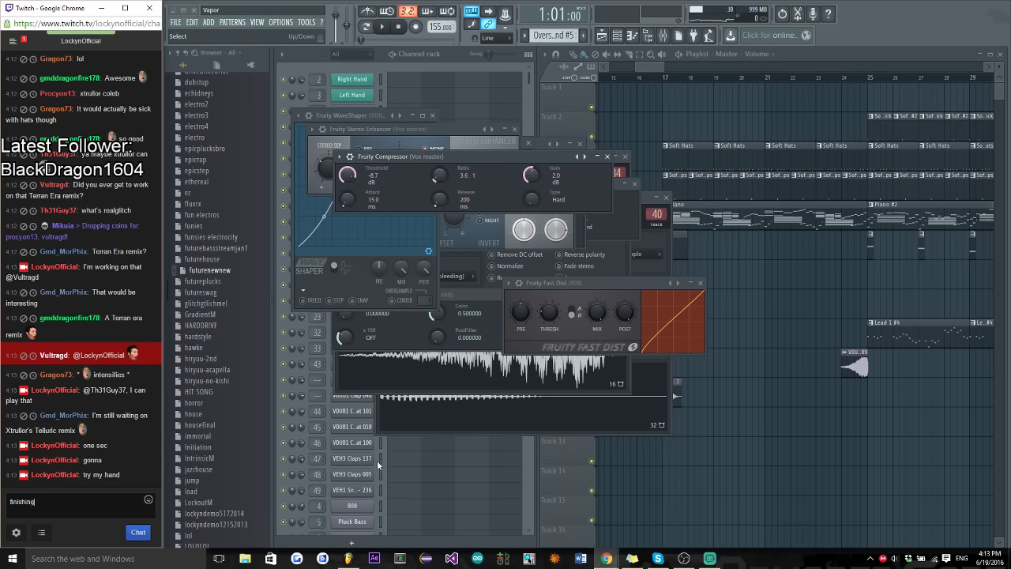
text(r)
key(Return)
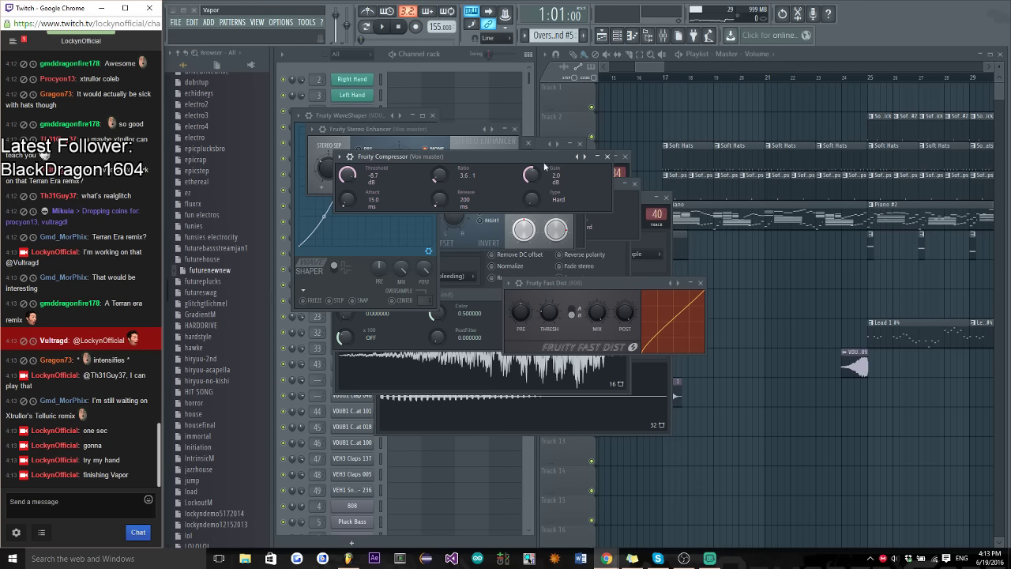
Play the Vapor song from the beginning of the playlist
click(653, 71)
key(space)
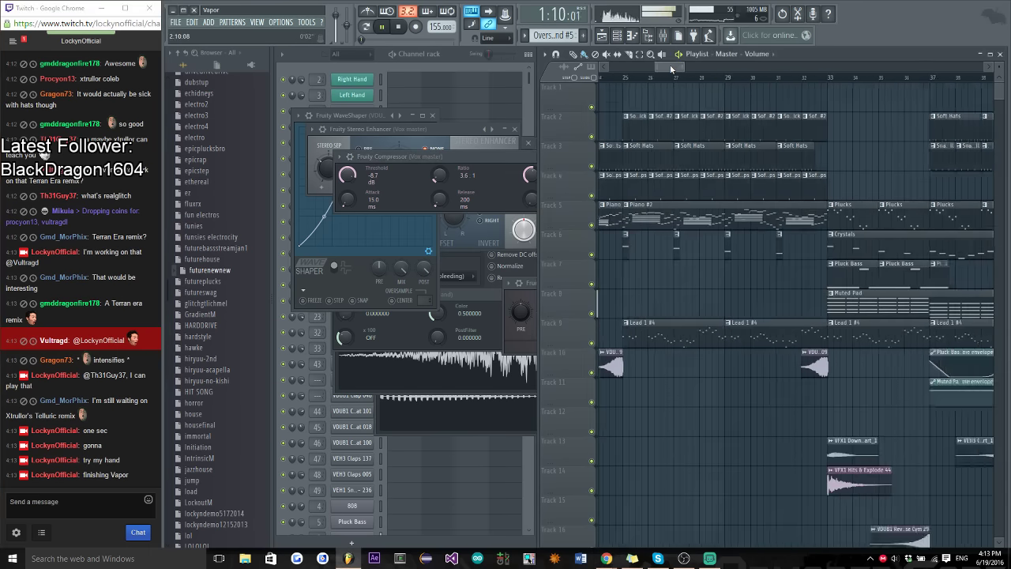
mouse_move(634, 66)
mouse_down()
mouse_move(715, 65)
mouse_move(600, 75)
mouse_move(660, 68)
mouse_move(623, 69)
mouse_move(634, 71)
mouse_up()
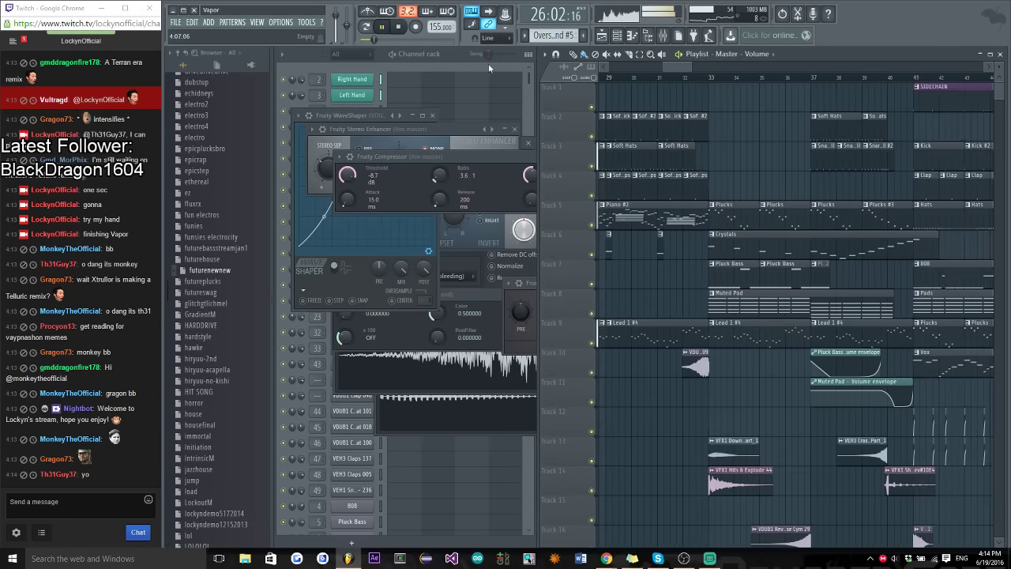
Examine the lower channels of the channel rack and the mixer levels while the song plays
click(445, 58)
scroll(412, 337, down, 10)
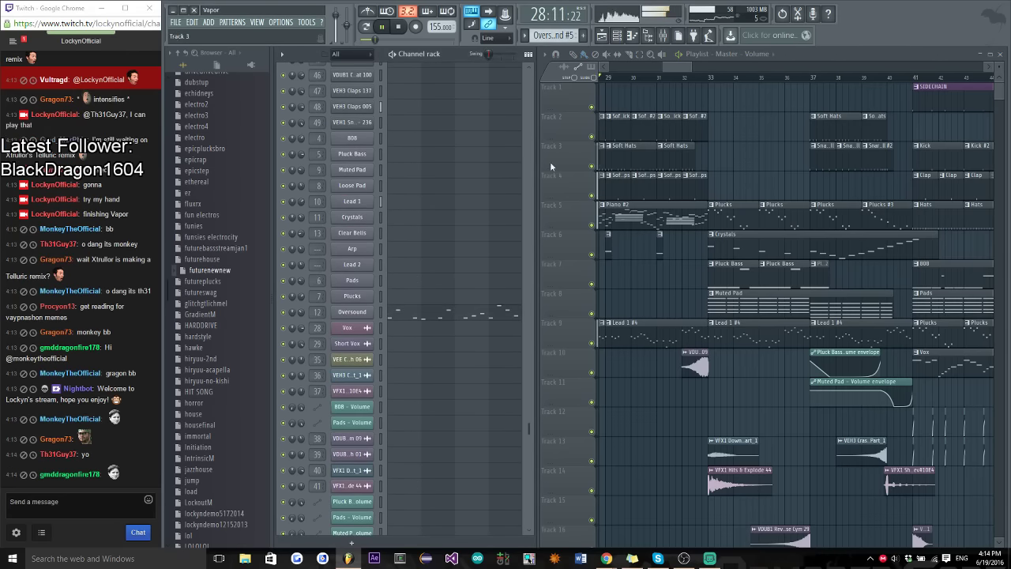
click(663, 35)
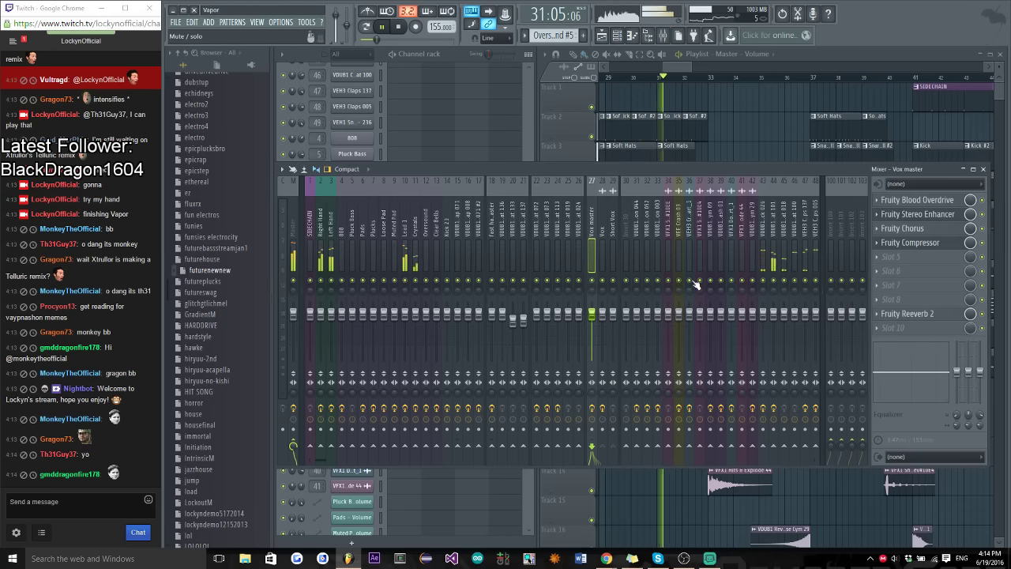
click(983, 170)
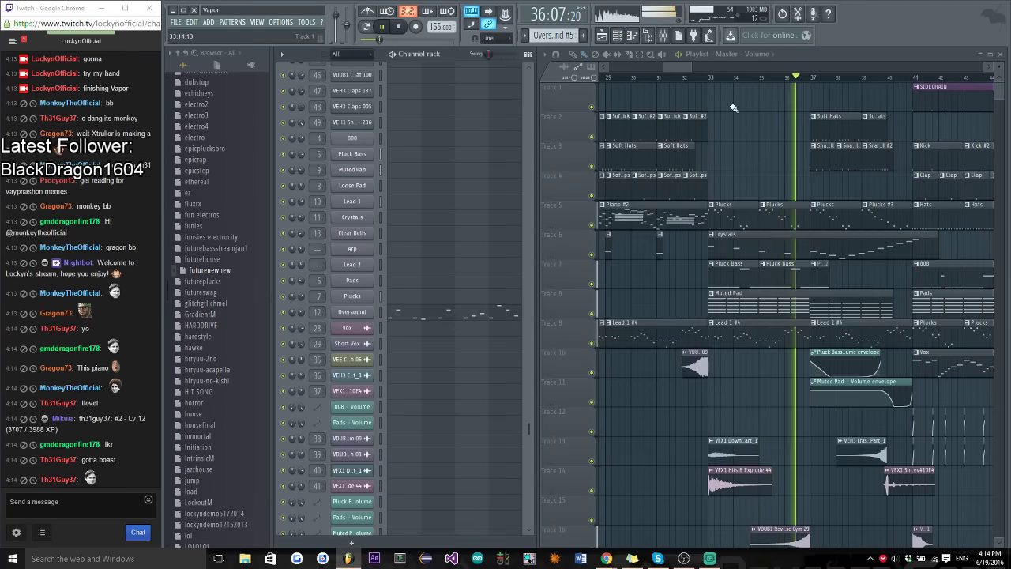
Follow the drop in the playlist and examine the overall arrangement of the clips while the song plays
drag(681, 68, 703, 66)
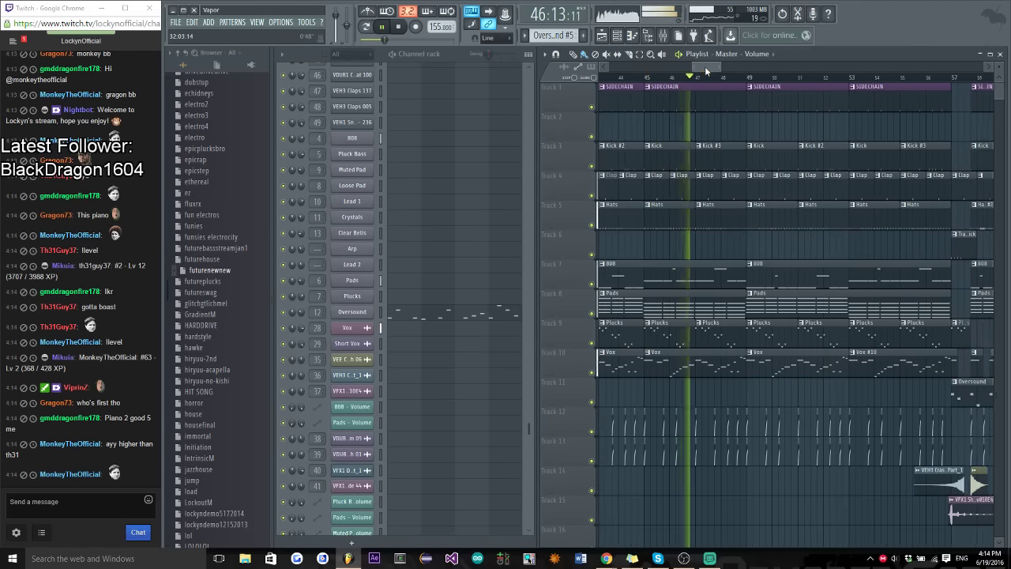
drag(705, 69, 709, 68)
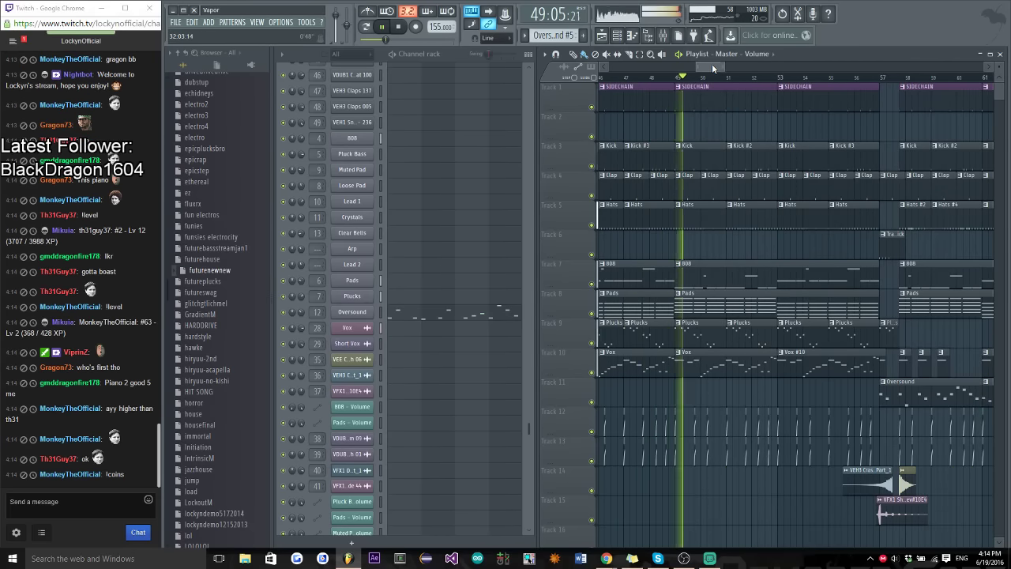
drag(712, 63, 715, 64)
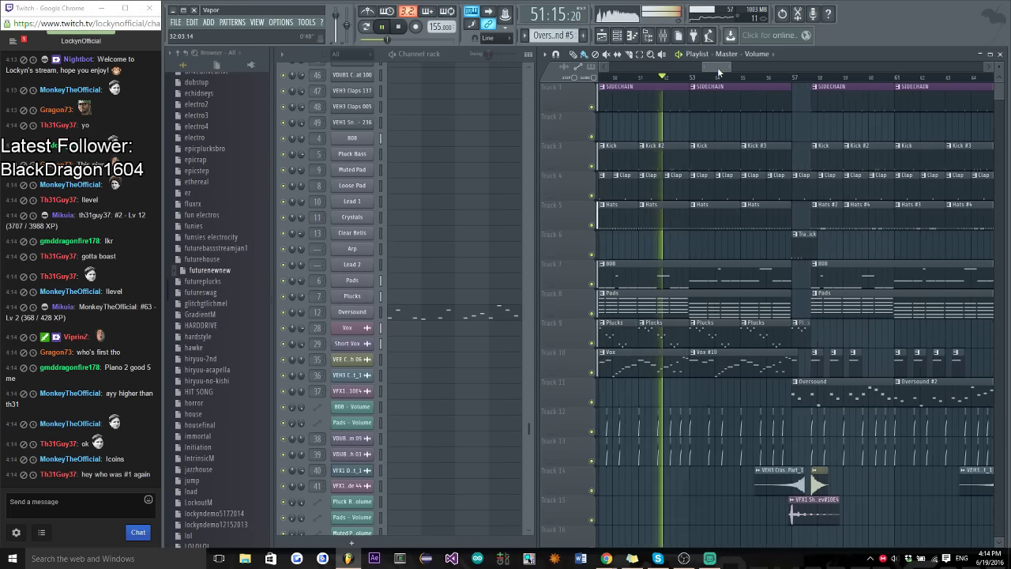
mouse_move(717, 67)
mouse_down()
mouse_move(728, 66)
mouse_move(707, 66)
mouse_move(736, 66)
mouse_move(729, 75)
mouse_up()
scroll(733, 73, up, 3)
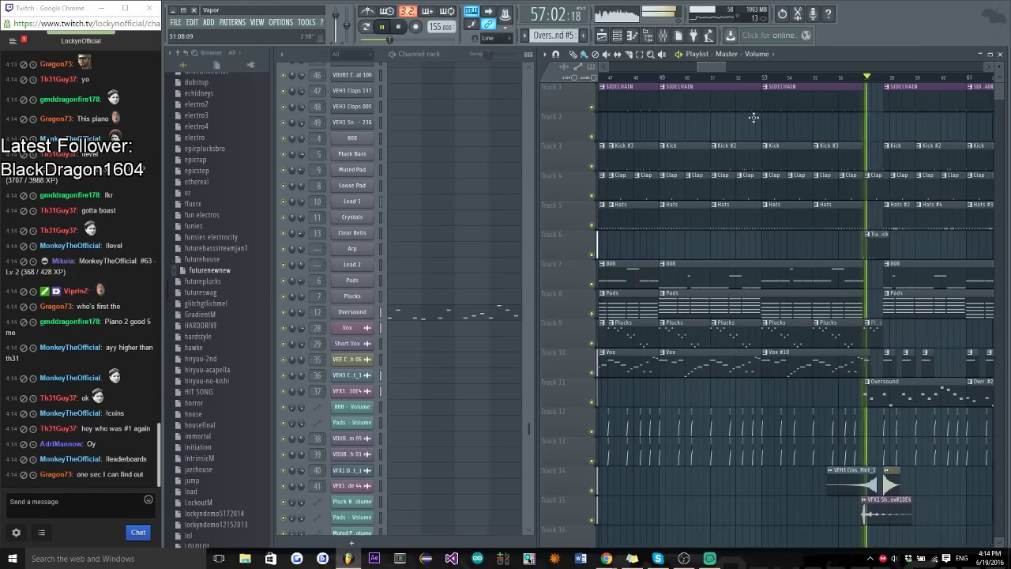
scroll(871, 392, down, 6)
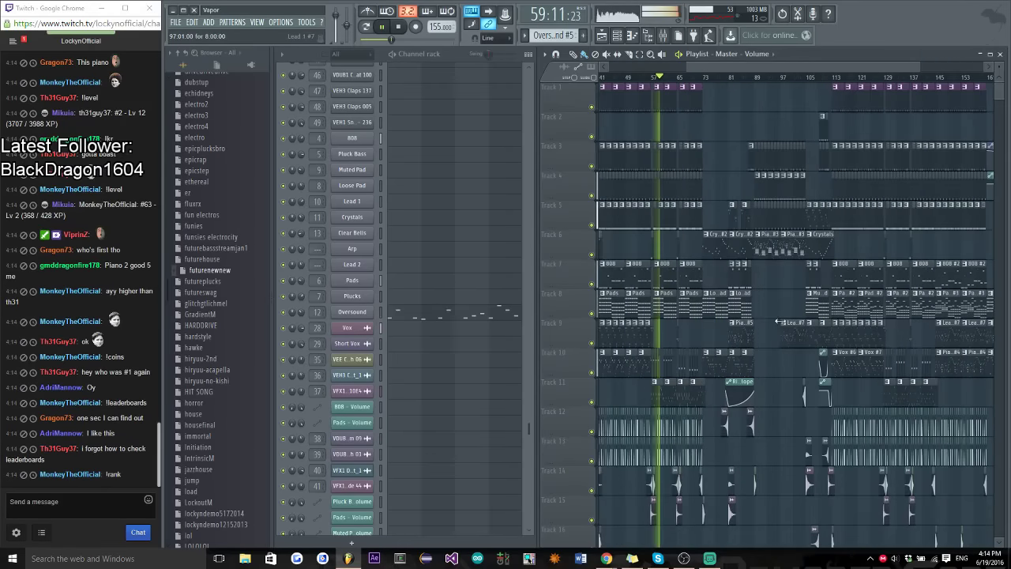
scroll(769, 292, up, 2)
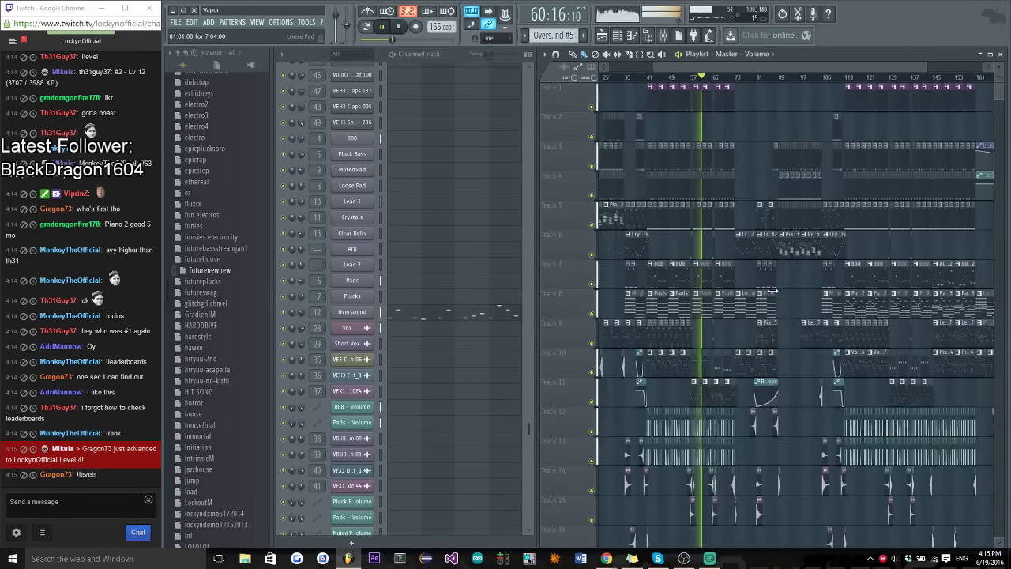
scroll(770, 292, up, 1)
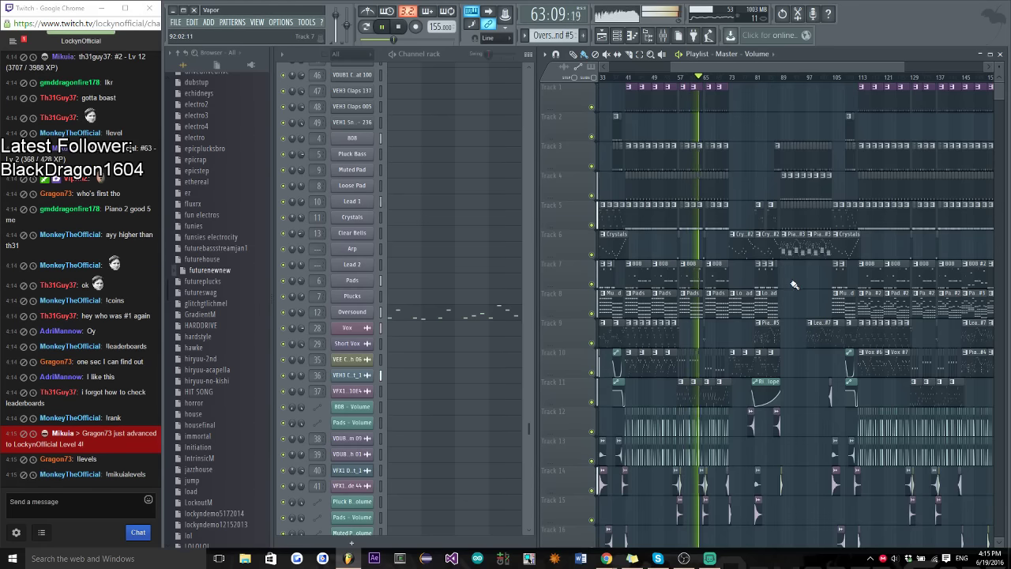
scroll(799, 286, up, 2)
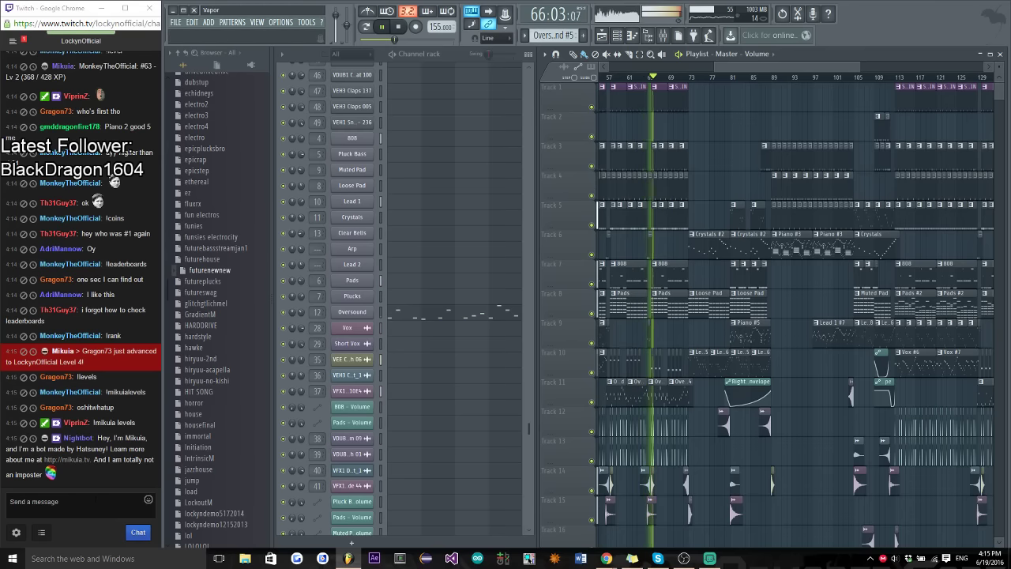
Send a chat message saying which viewer is thought to be in first place
key(alt+Tab)
text(I)
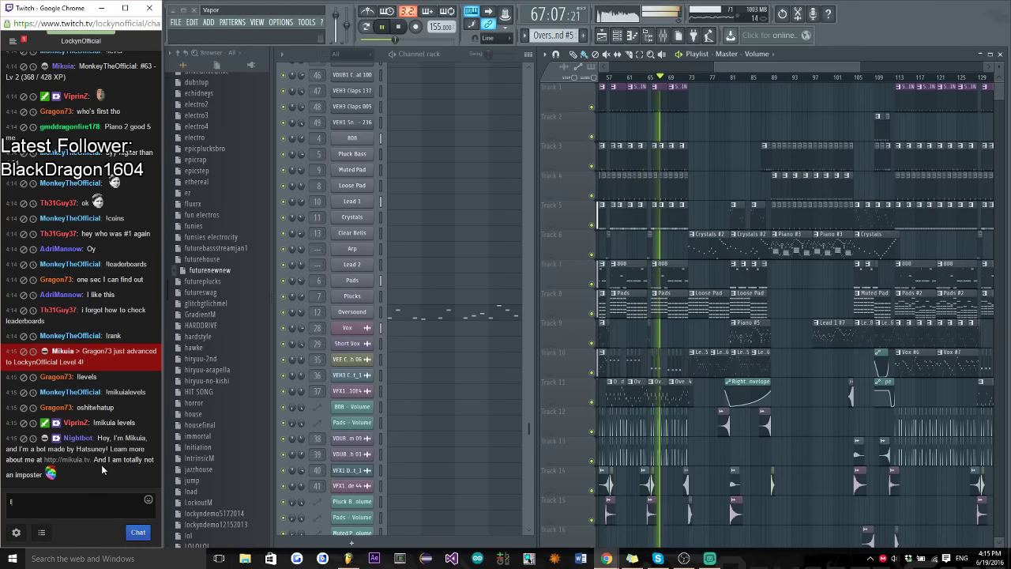
text( think zpm is fi)
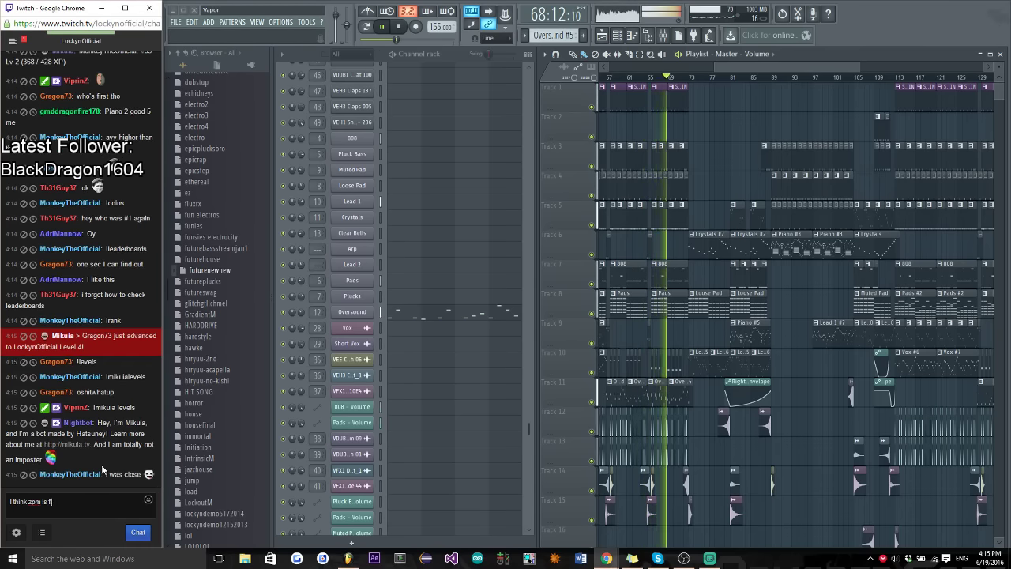
text(rst place)
key(Return)
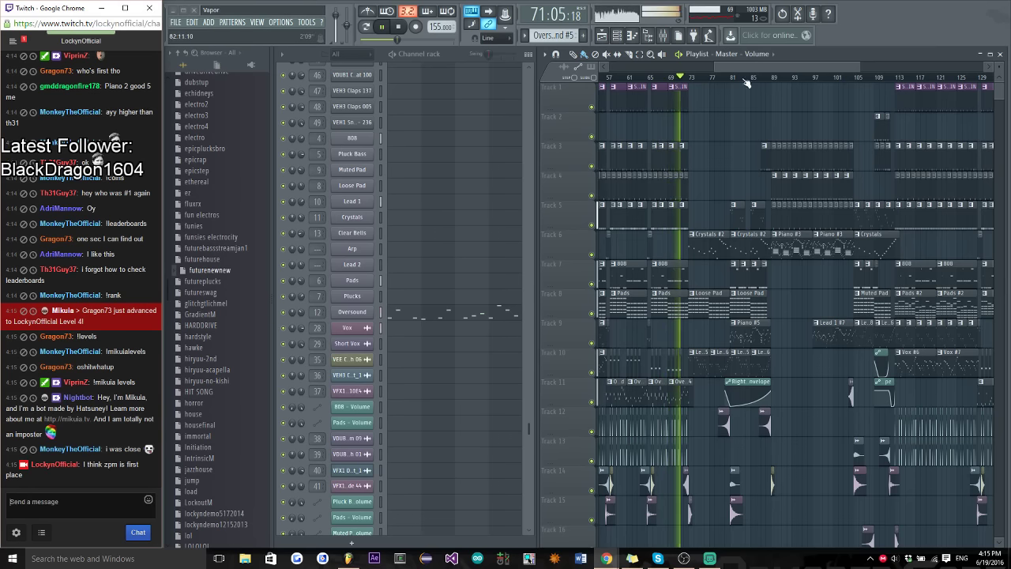
Stop the song and restart playback from bar 109 in the playlist, just before the second drop
drag(749, 68, 768, 67)
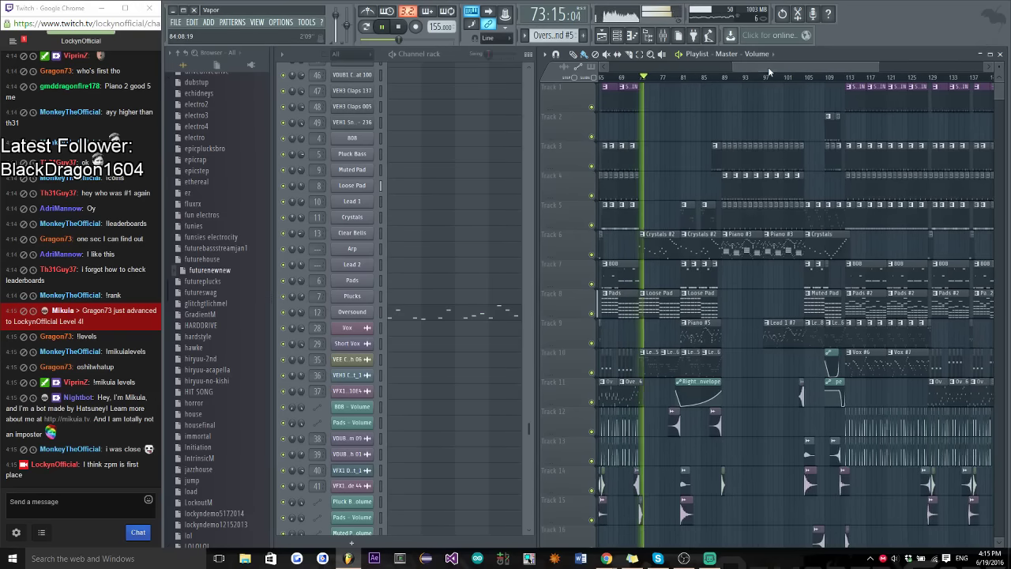
ctrl+scroll(667, 159, up, 3)
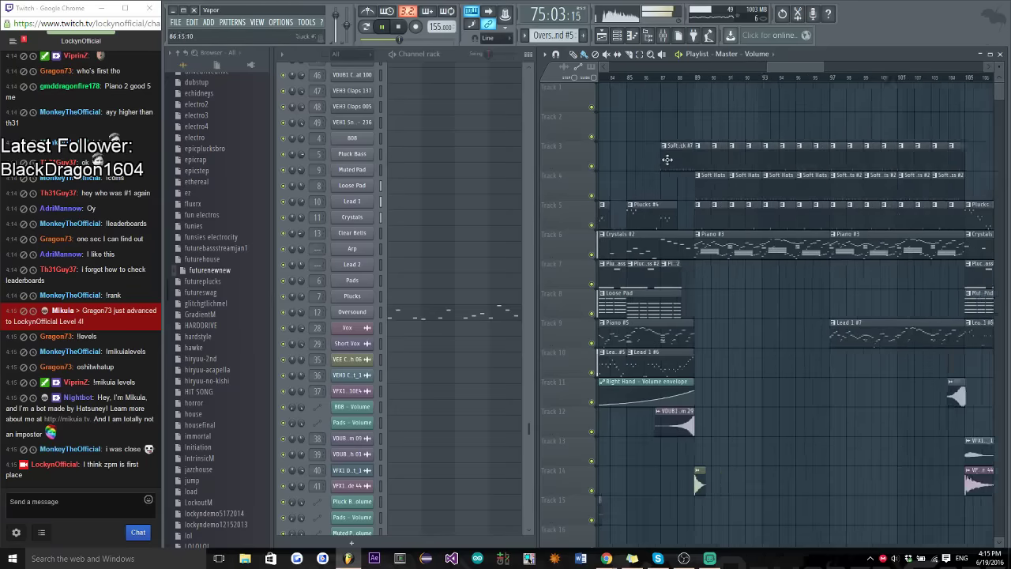
scroll(668, 160, right, 6)
key(space)
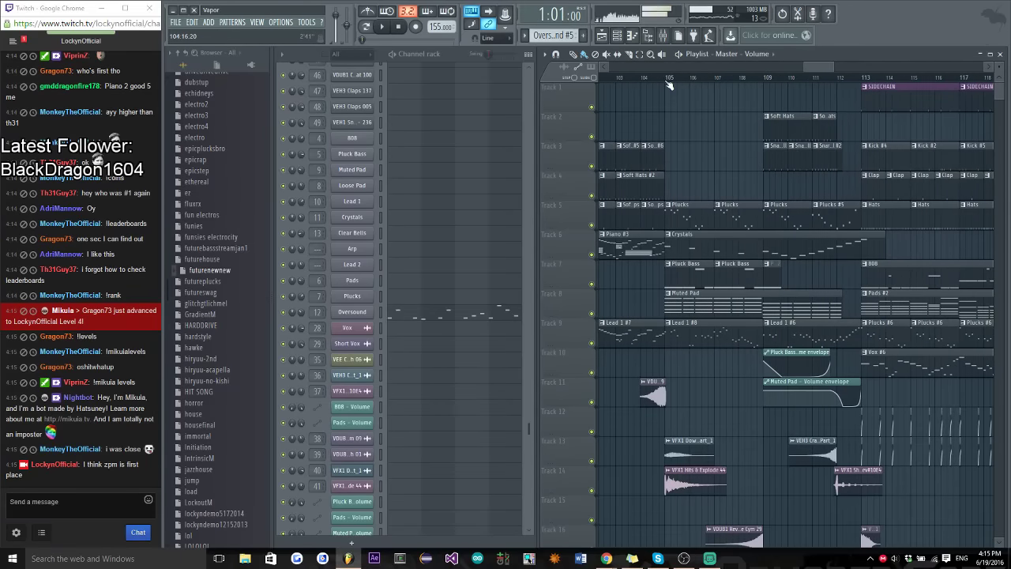
click(762, 79)
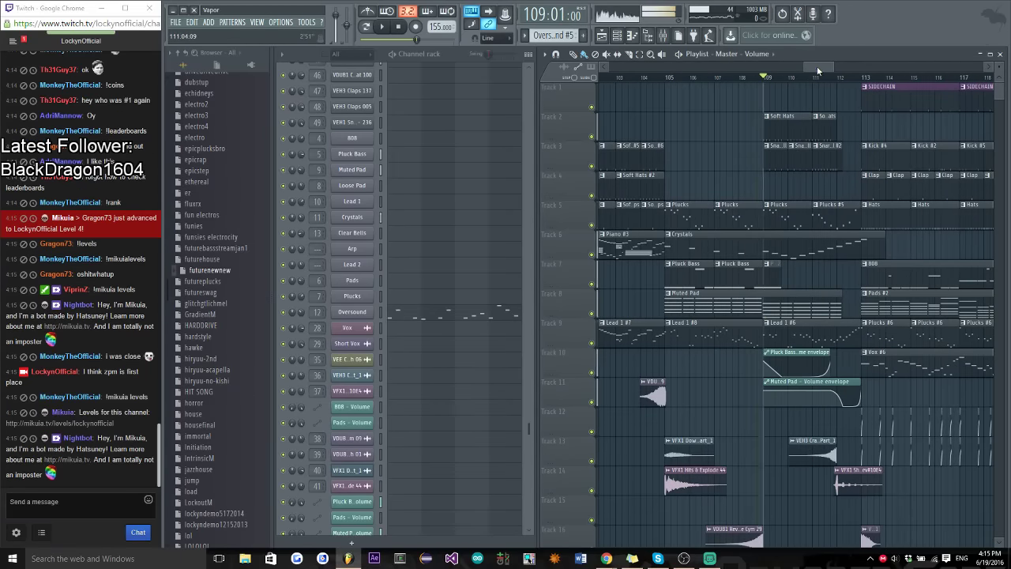
drag(817, 66, 825, 66)
key(space)
Show the mixer and load Maximus into effect slot 10 of the Master track
click(662, 35)
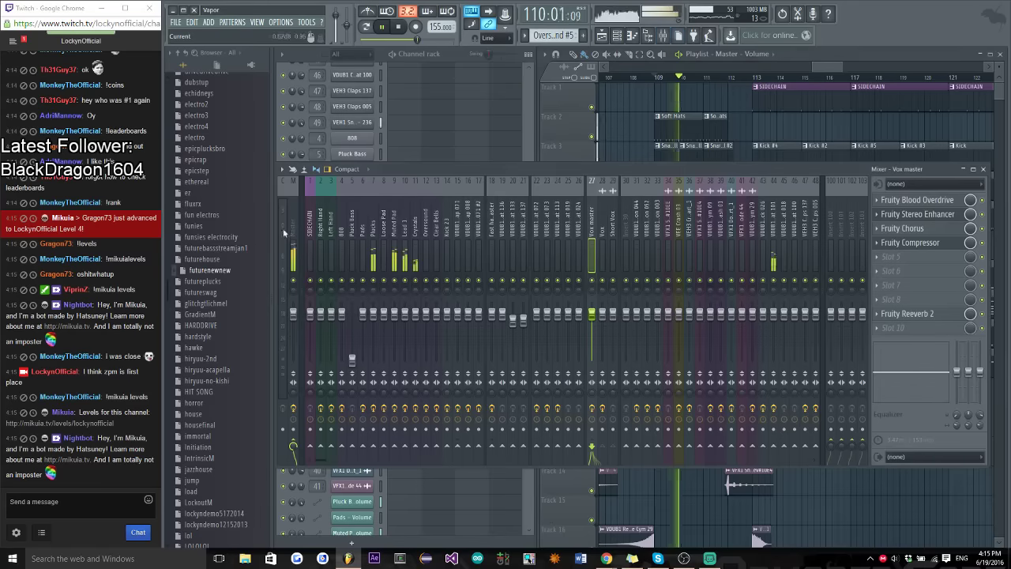
click(289, 229)
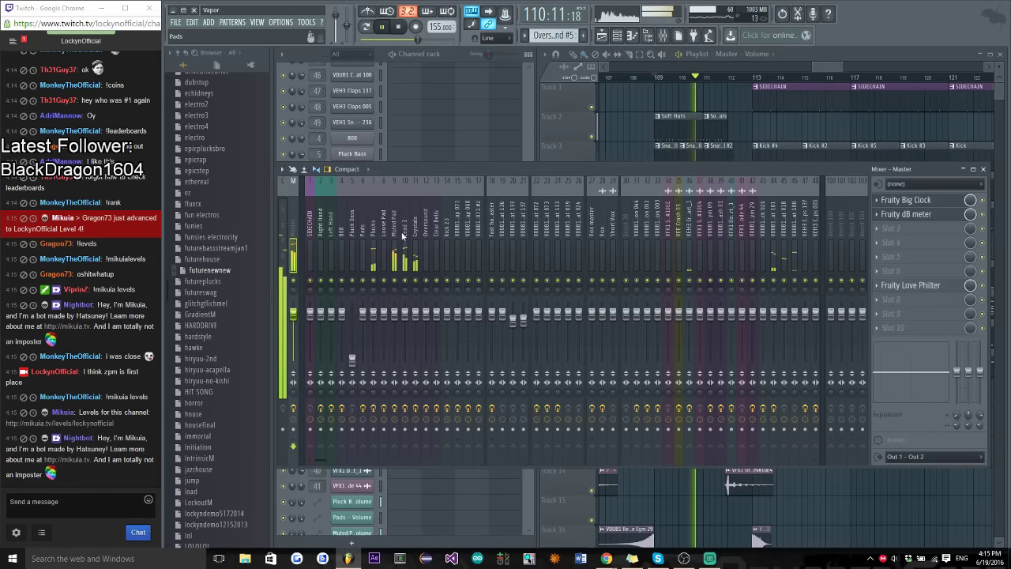
click(877, 335)
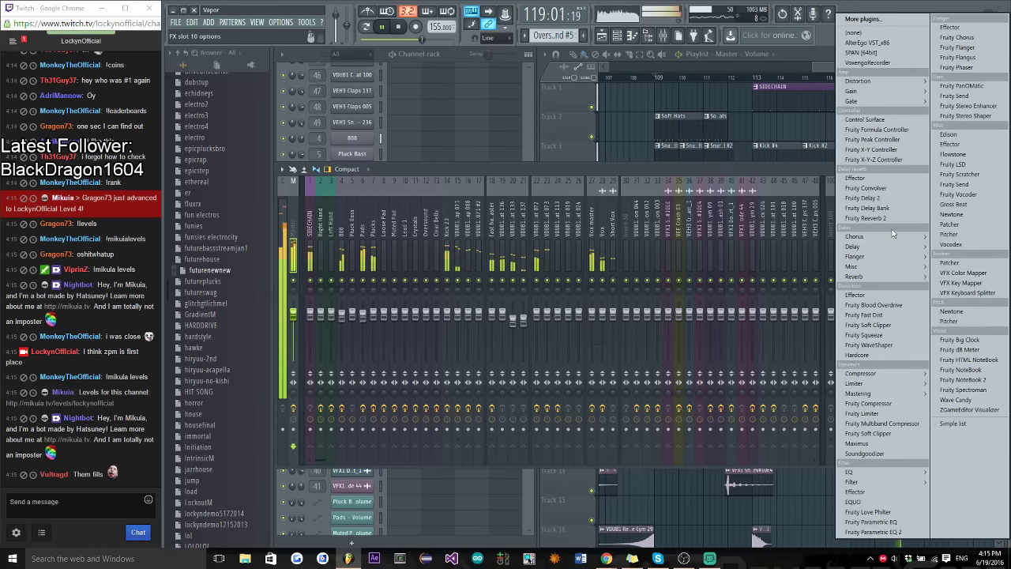
click(868, 444)
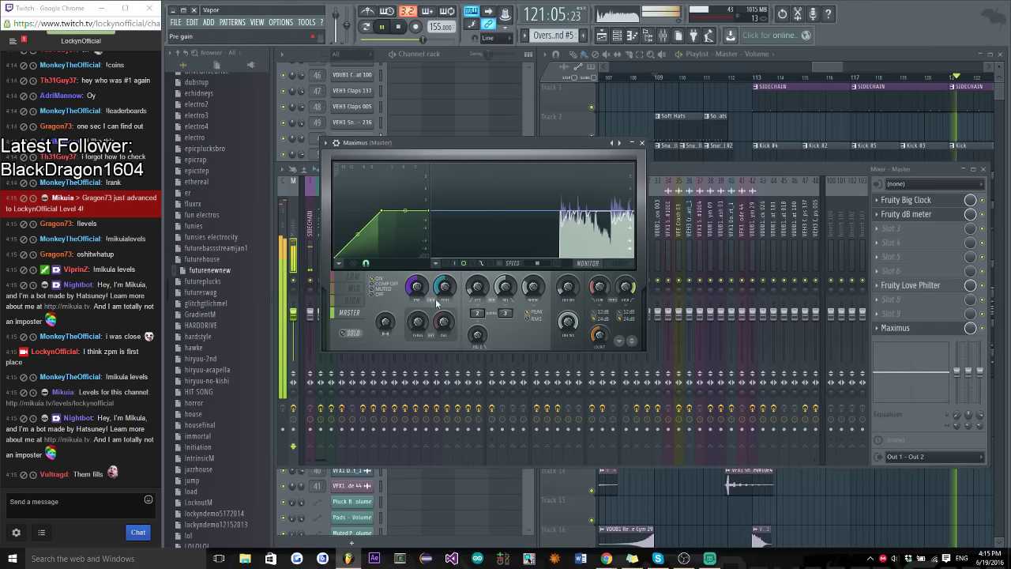
Compare the Maximus bands with their compression switched off and on while the song plays
click(352, 302)
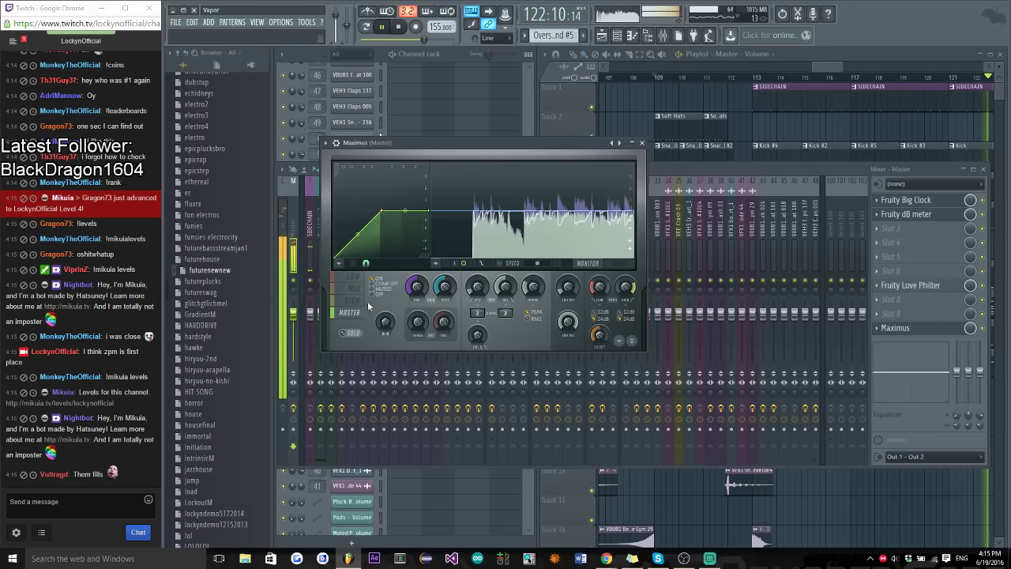
click(362, 305)
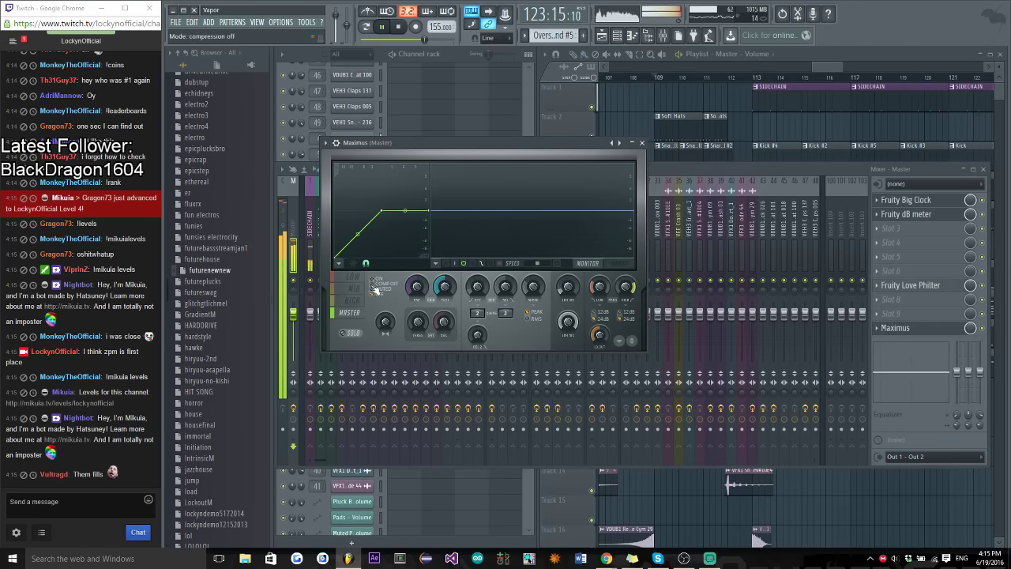
click(353, 278)
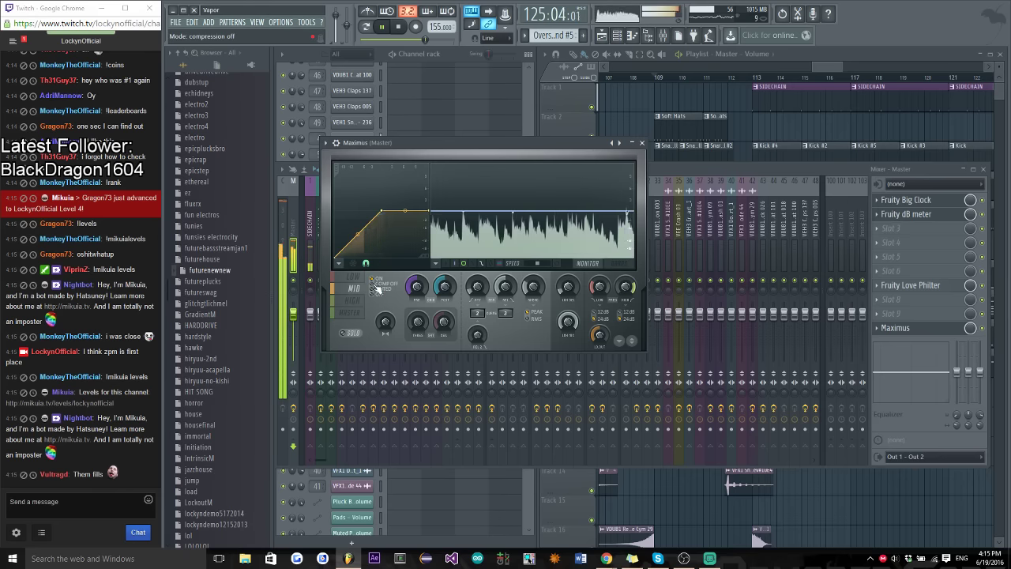
click(326, 143)
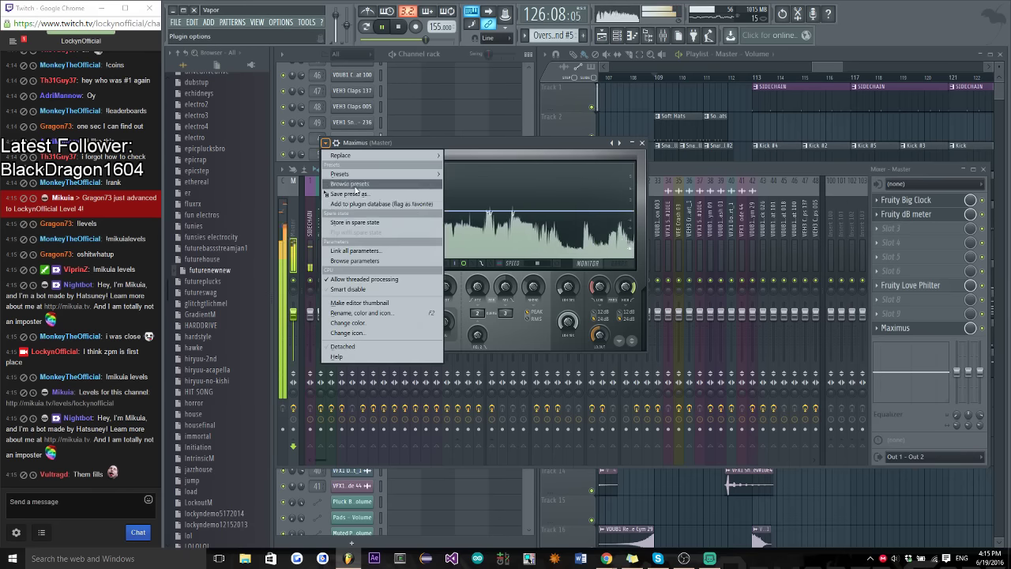
click(385, 218)
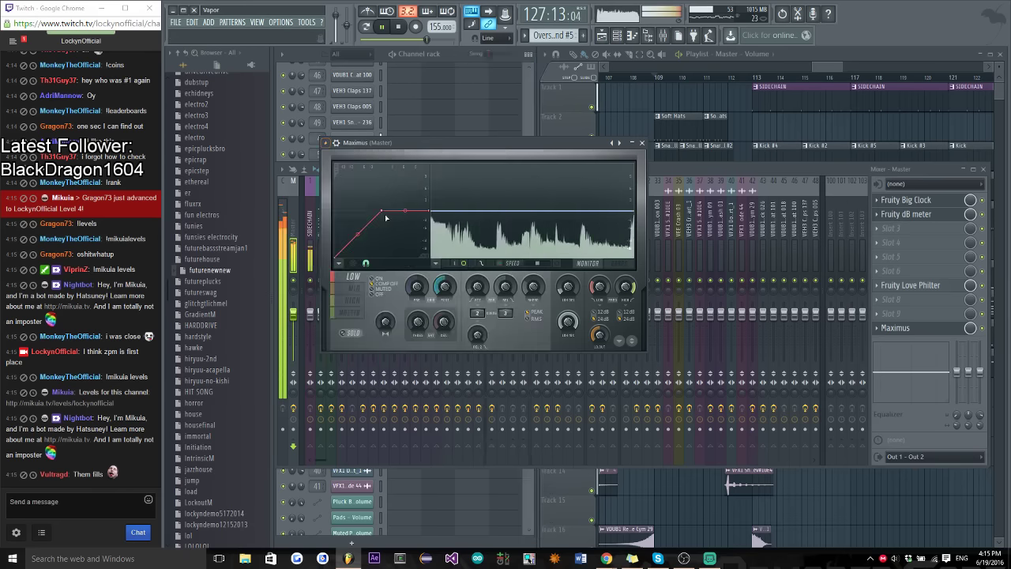
click(353, 301)
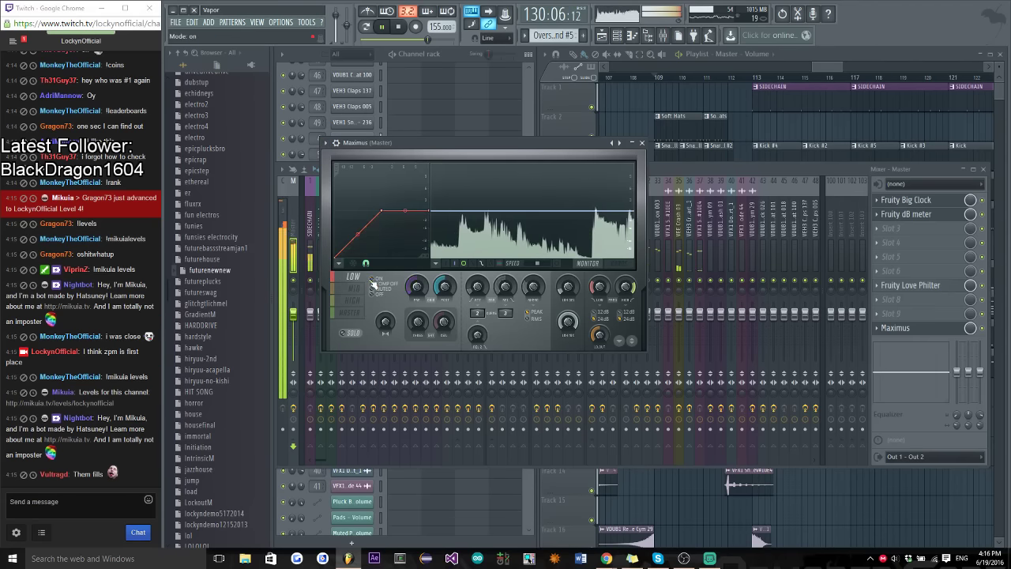
click(353, 277)
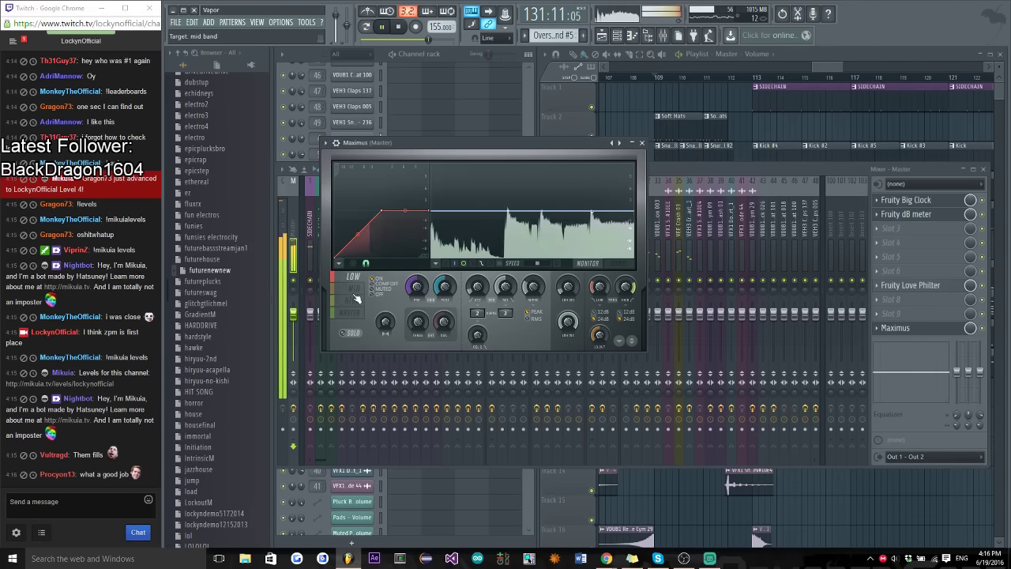
Move the Maximus window aside, compare the master with the effect bypassed, and reopen its editor
drag(545, 148, 602, 134)
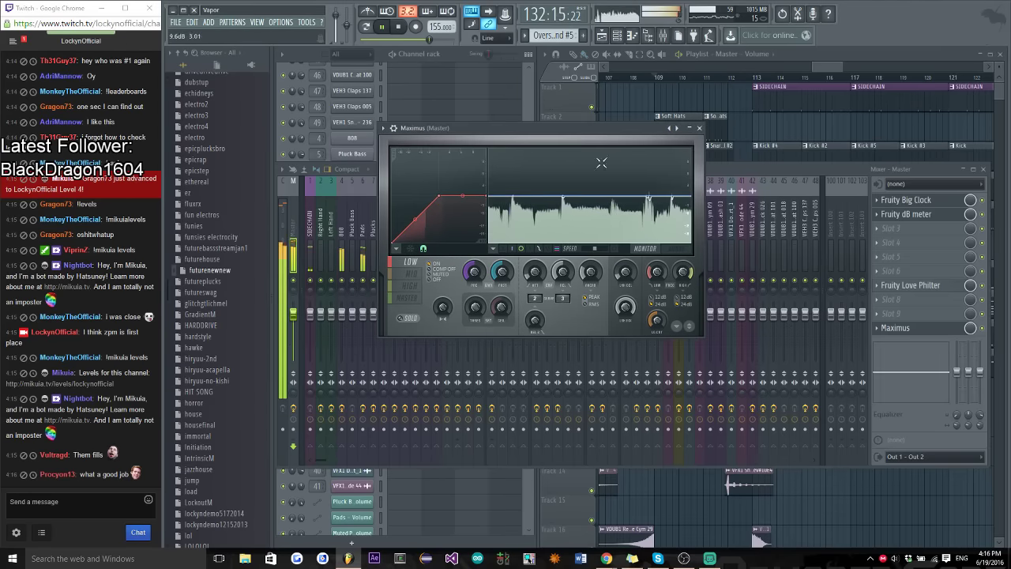
click(983, 329)
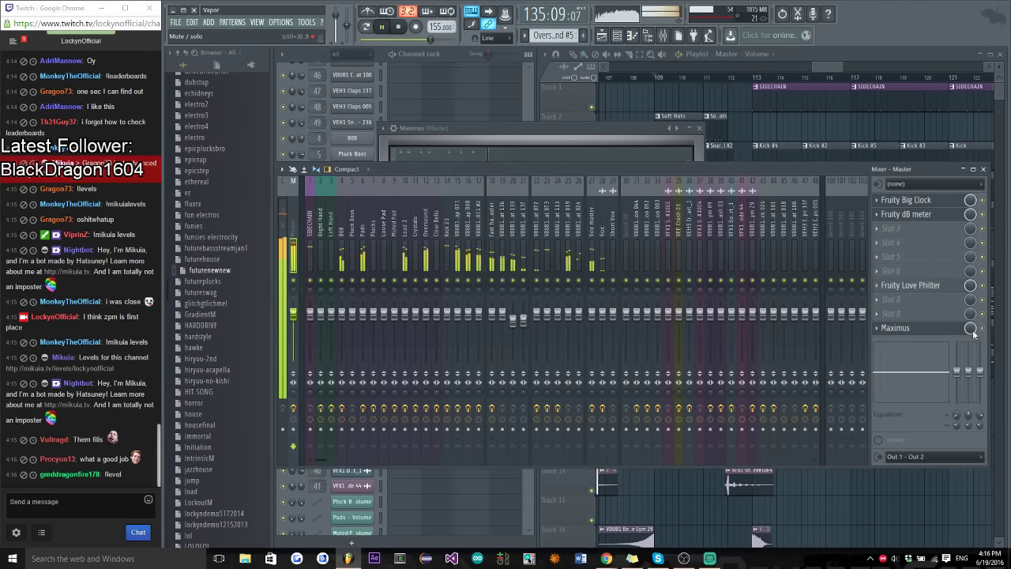
click(913, 330)
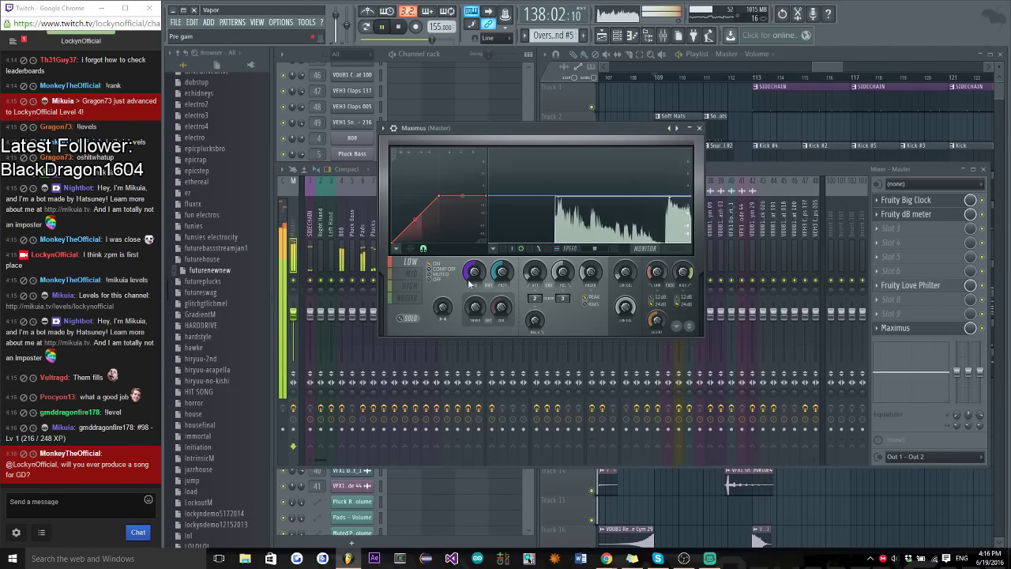
Switch the Maximus display to frequency bands and set the low-to-mid crossover to about 229 Hz while playing from bar 109
key(space)
click(665, 257)
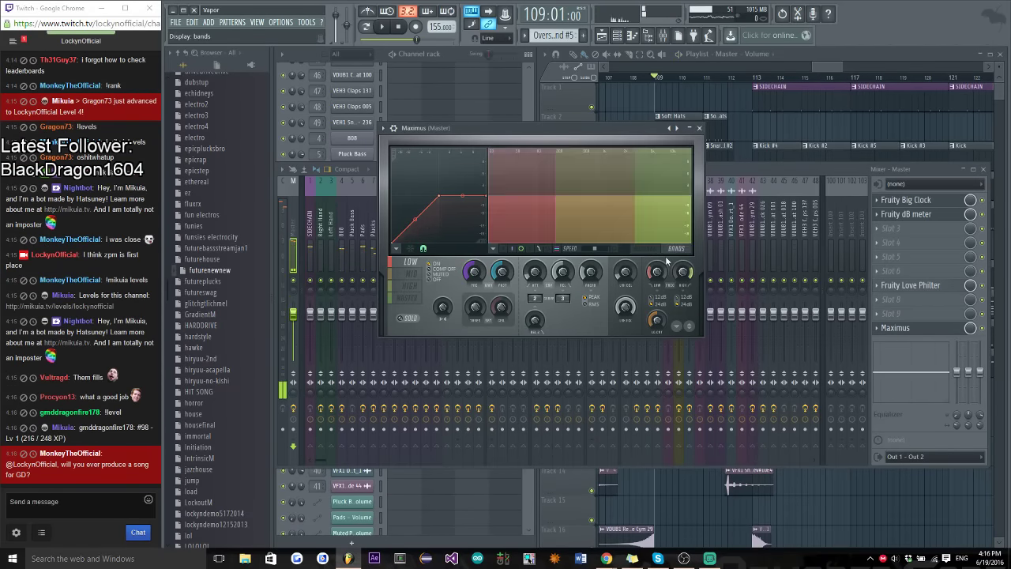
key(space)
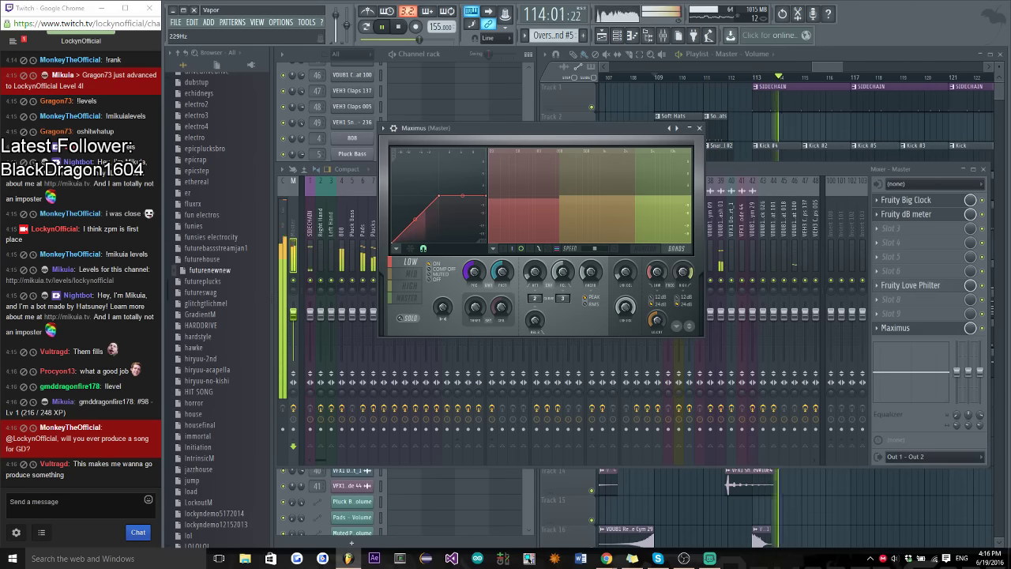
key(space)
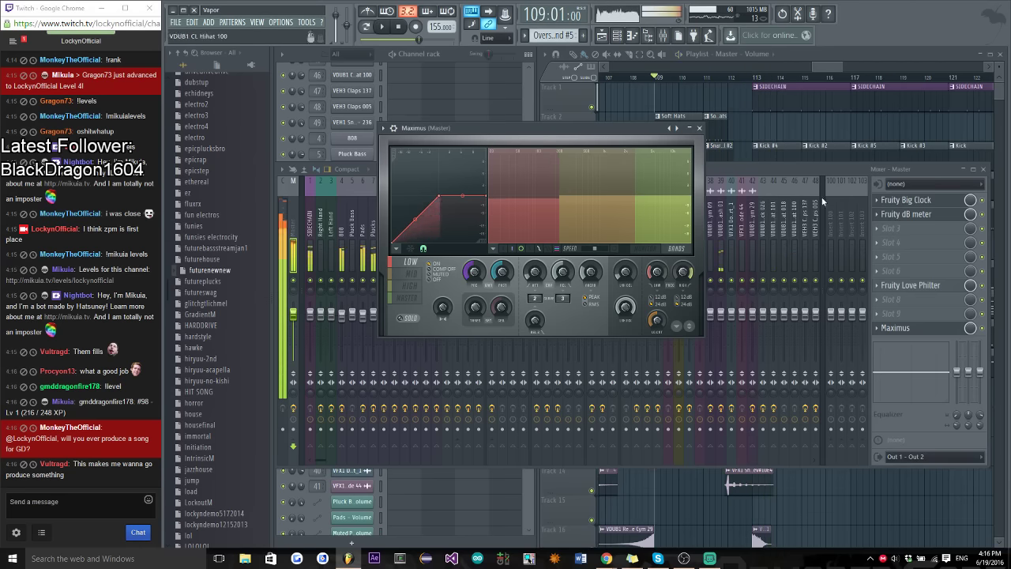
Load SPAN into effect slot 3 of the Master track and play the song to check its spectrum
click(891, 228)
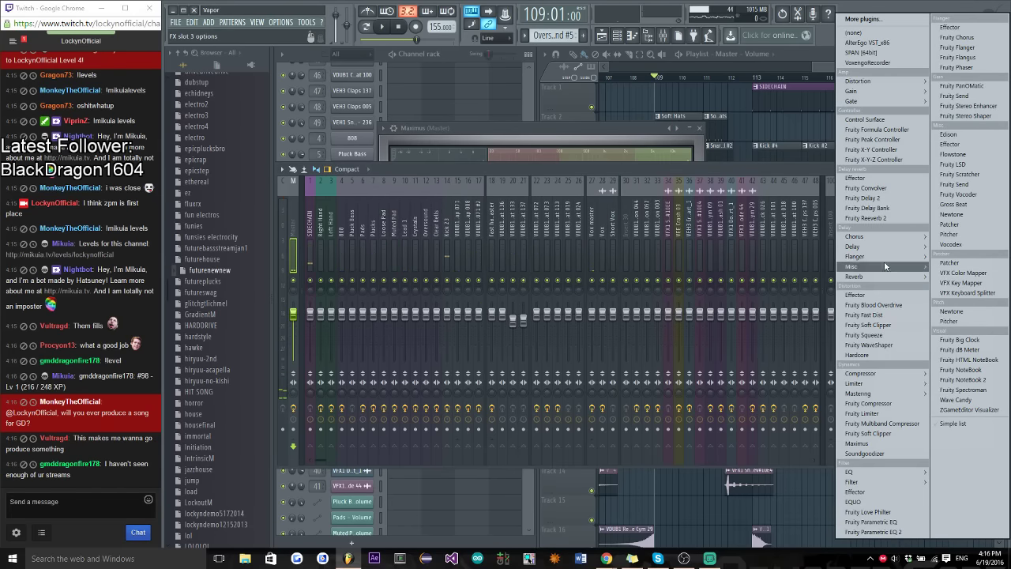
click(863, 52)
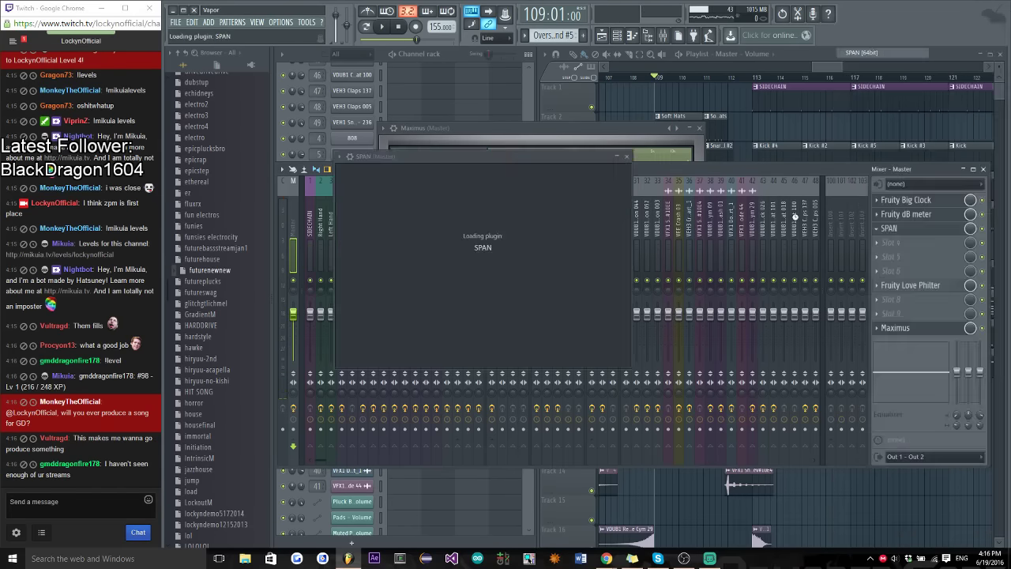
key(space)
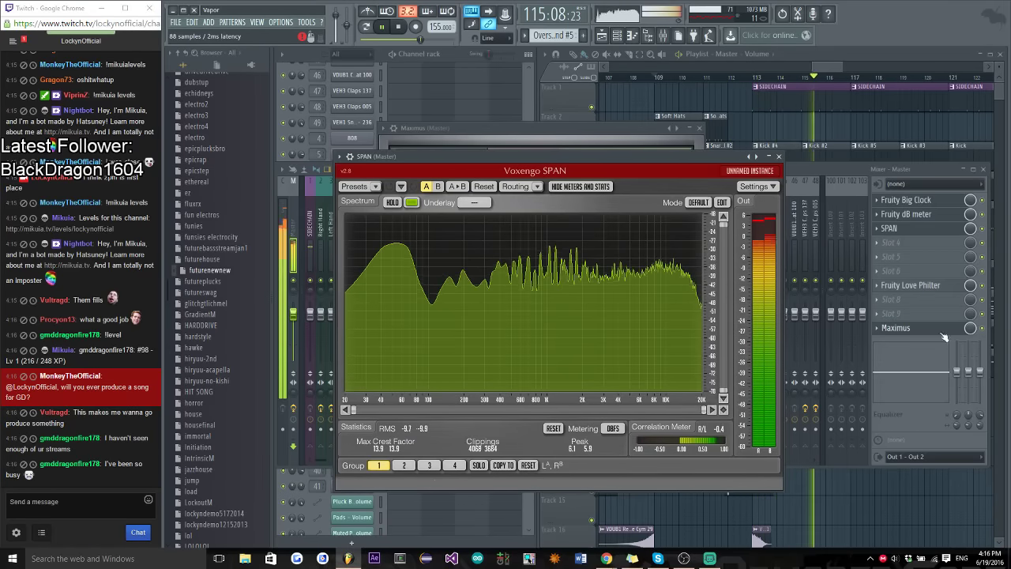
click(916, 229)
click(922, 229)
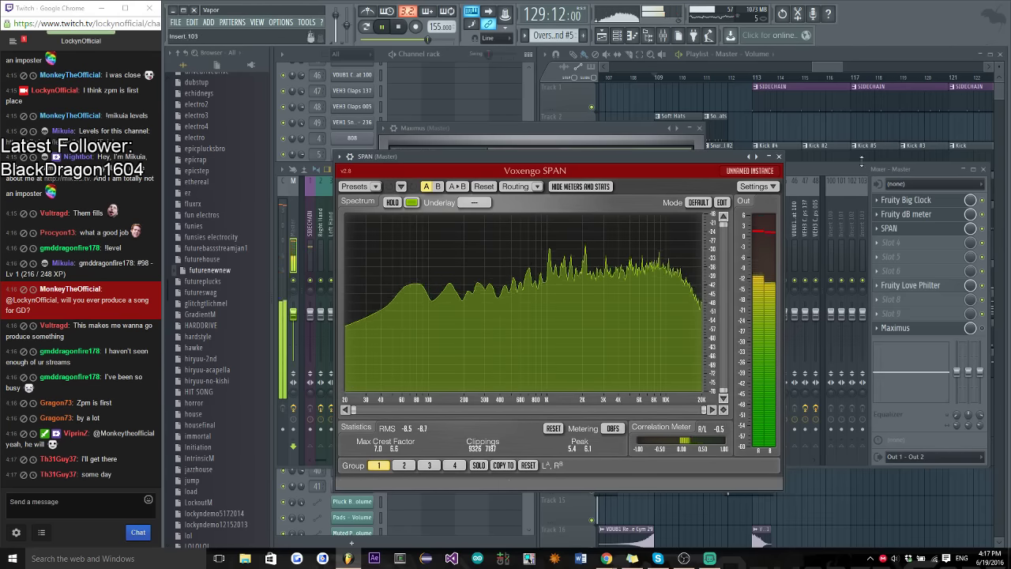
Arrange the SPAN and Maximus windows side by side so both can be seen, and stop playback
click(903, 330)
click(903, 329)
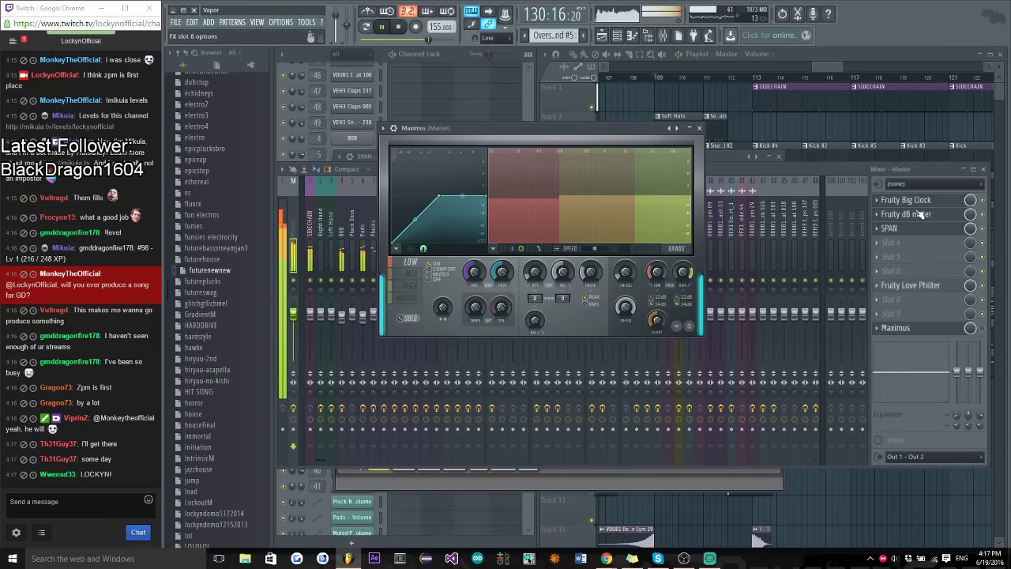
drag(577, 133, 477, 70)
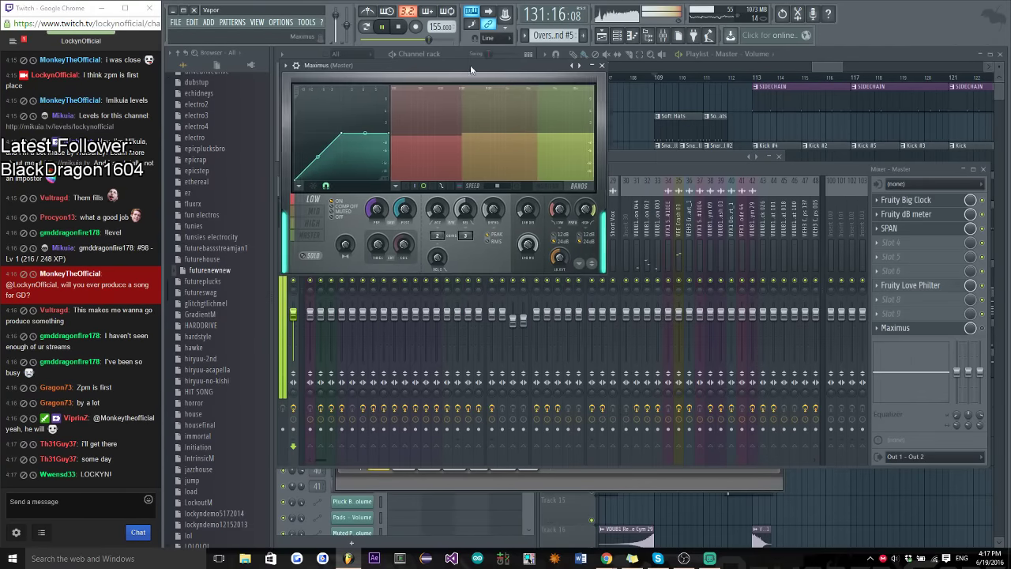
click(898, 229)
click(889, 228)
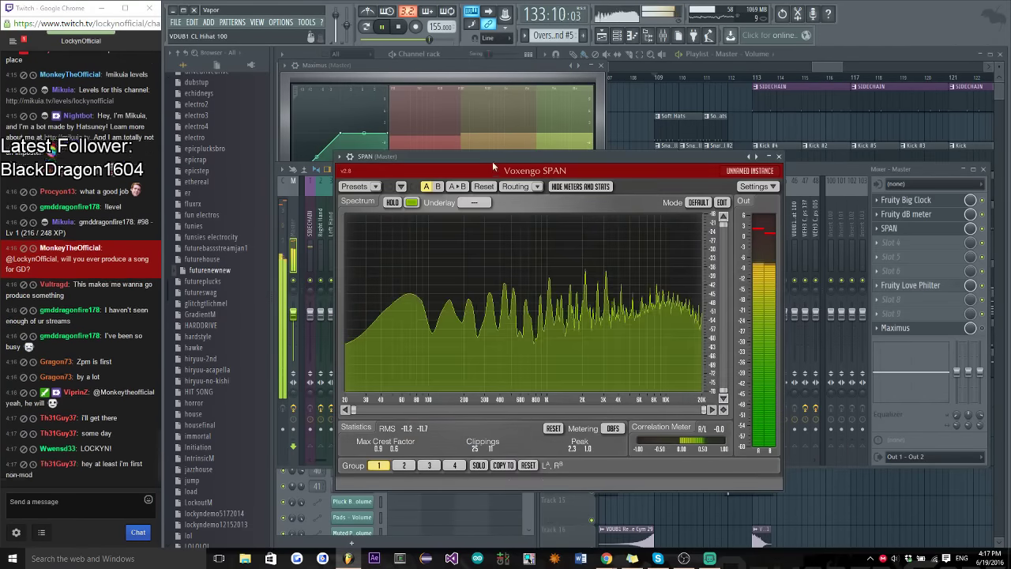
drag(491, 160, 430, 196)
drag(379, 65, 720, 95)
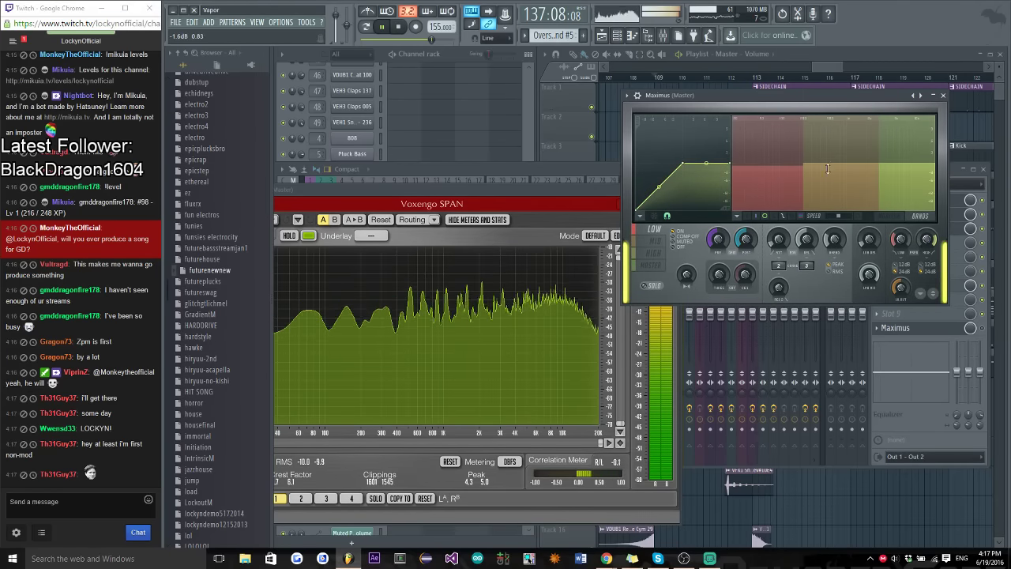
drag(797, 95, 759, 144)
key(space)
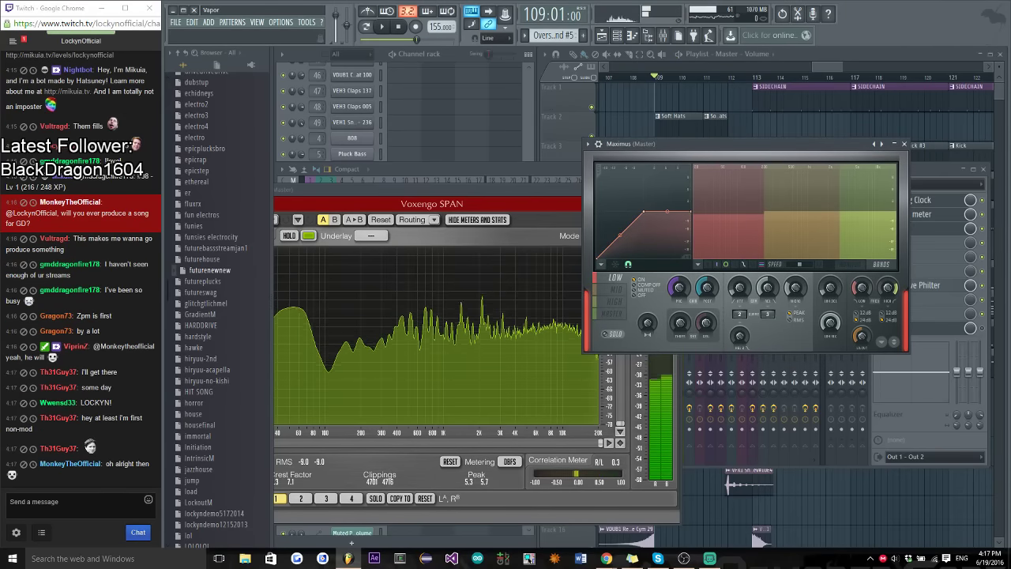
Greet the viewers in the Twitch chat with the messages "hey hey" and "welcome everyone"
click(75, 501)
text(hey he)
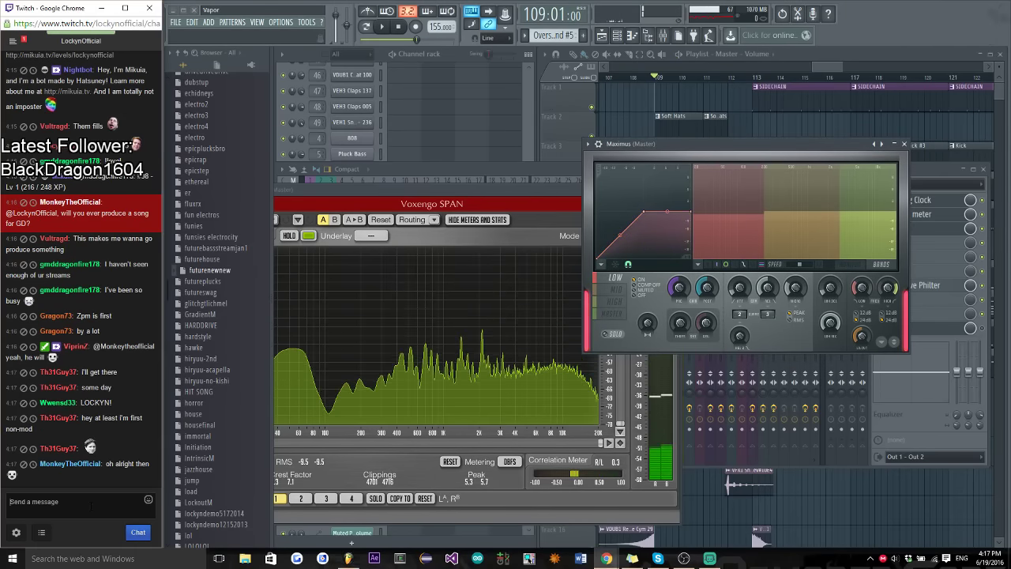
text(y)
key(Return)
text(we)
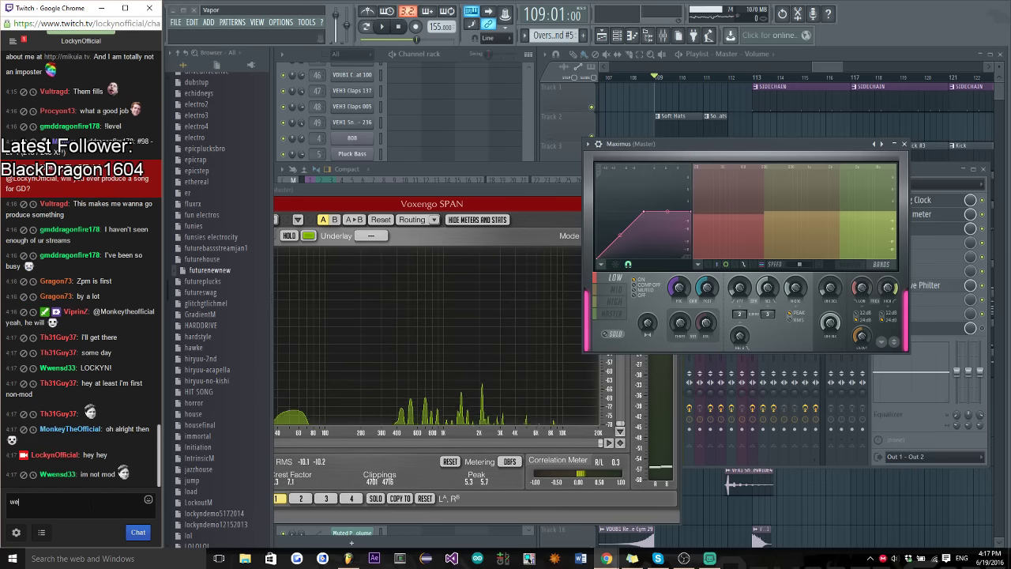
text(lcome everyone)
key(Return)
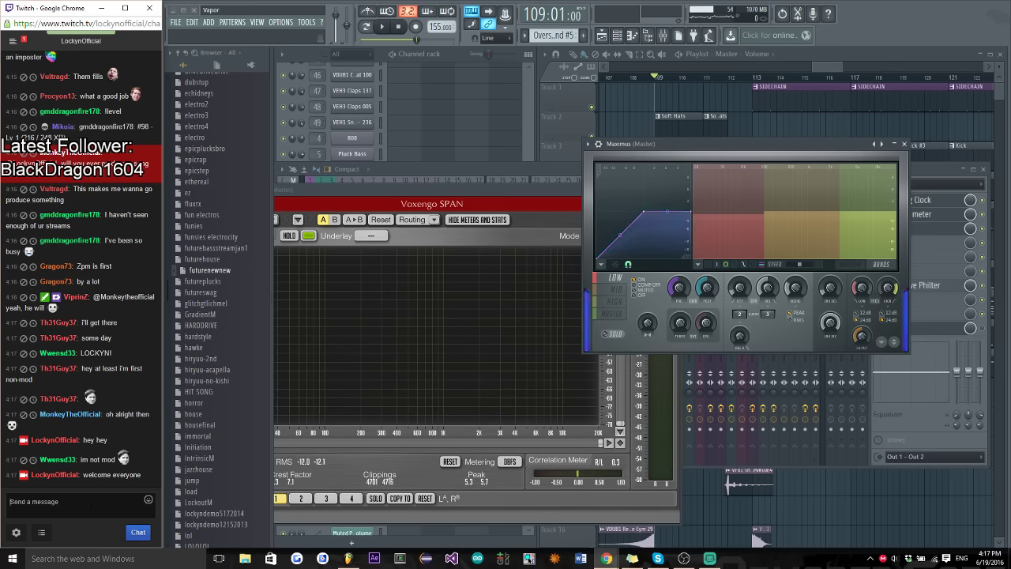
Send the chat message "just trying to get mastering wrapped up on this track"
text(just trying to get mastering wrapped up on this trac)
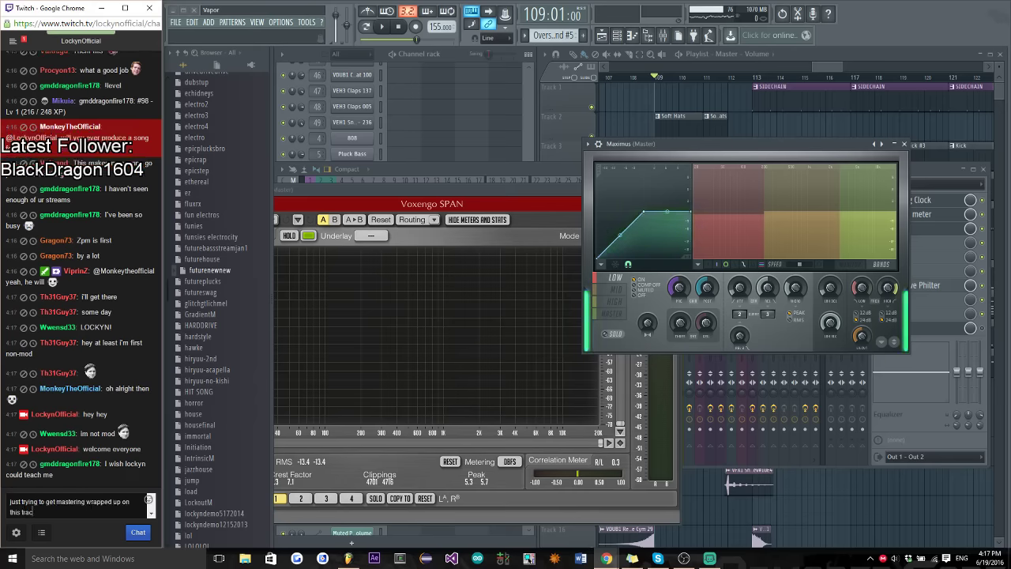
text(k)
key(Return)
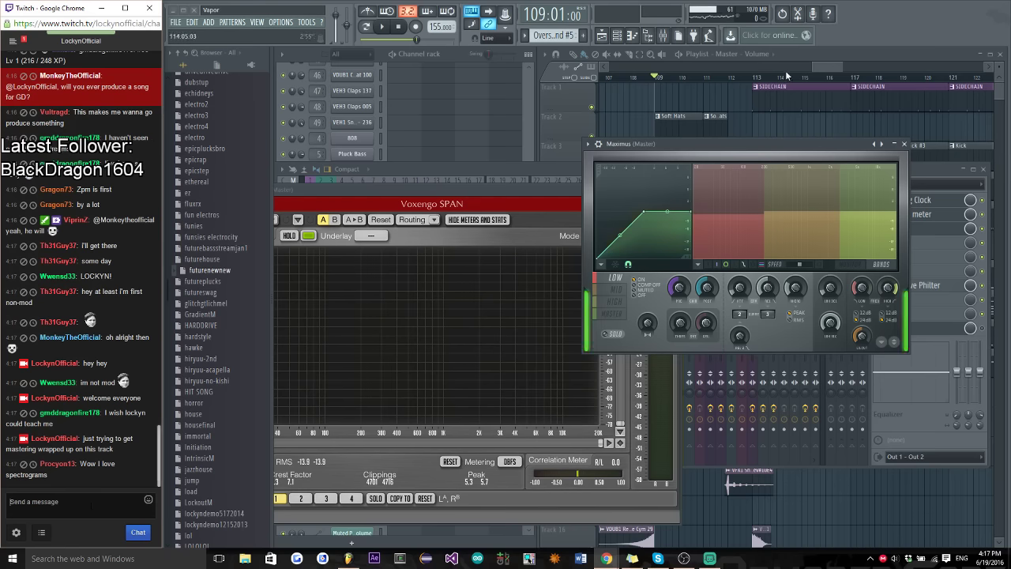
Reopen Maximus from the Master track, hide the mixer, and place Maximus beside SPAN while the song plays from bar 109
click(821, 63)
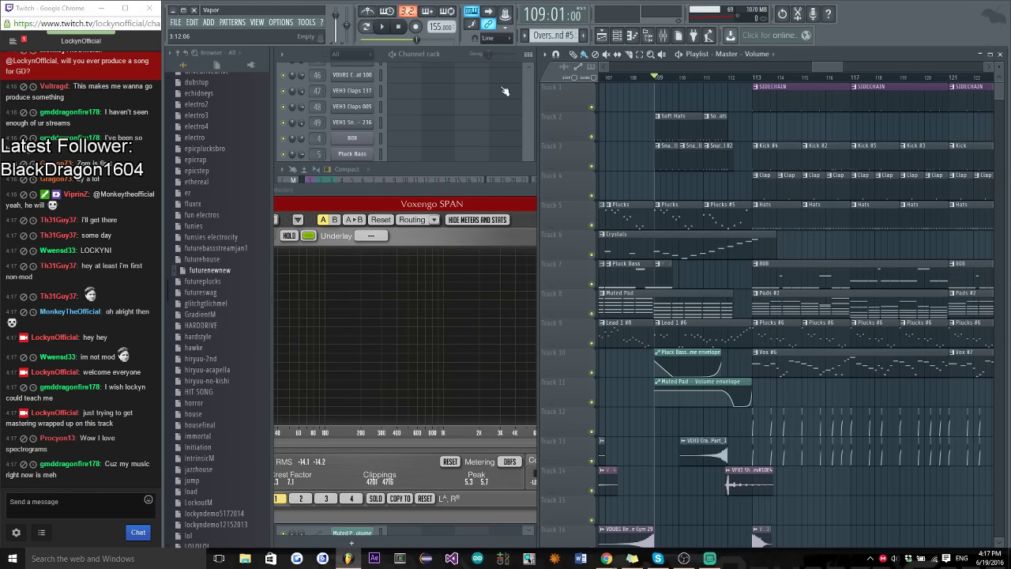
click(668, 39)
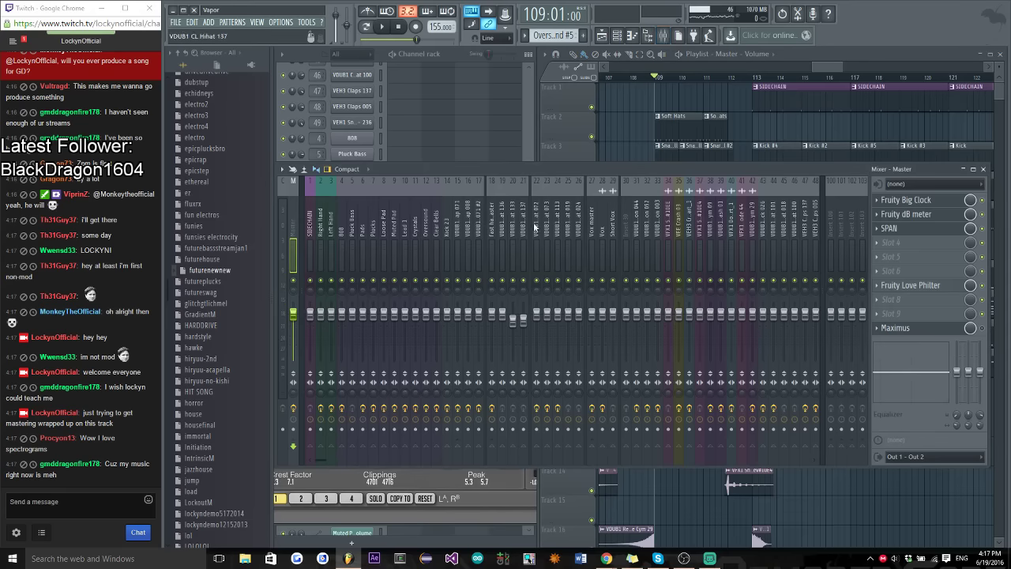
click(908, 328)
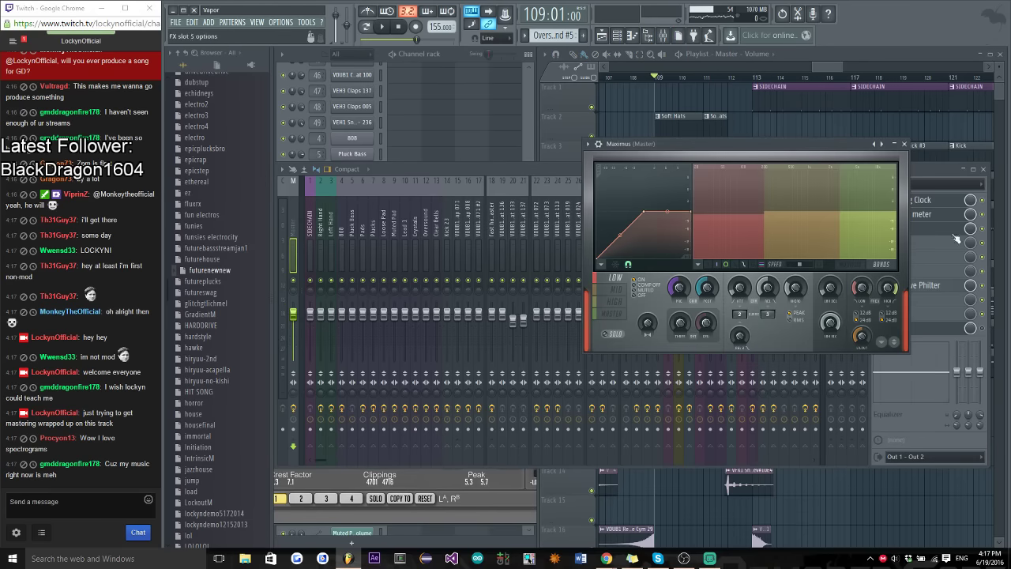
click(970, 175)
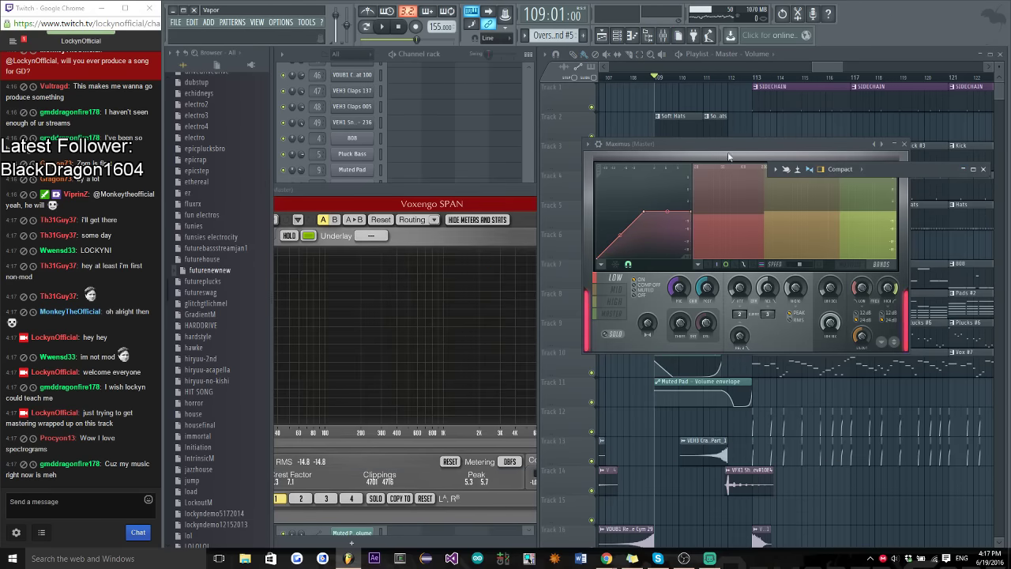
drag(728, 157, 740, 159)
key(space)
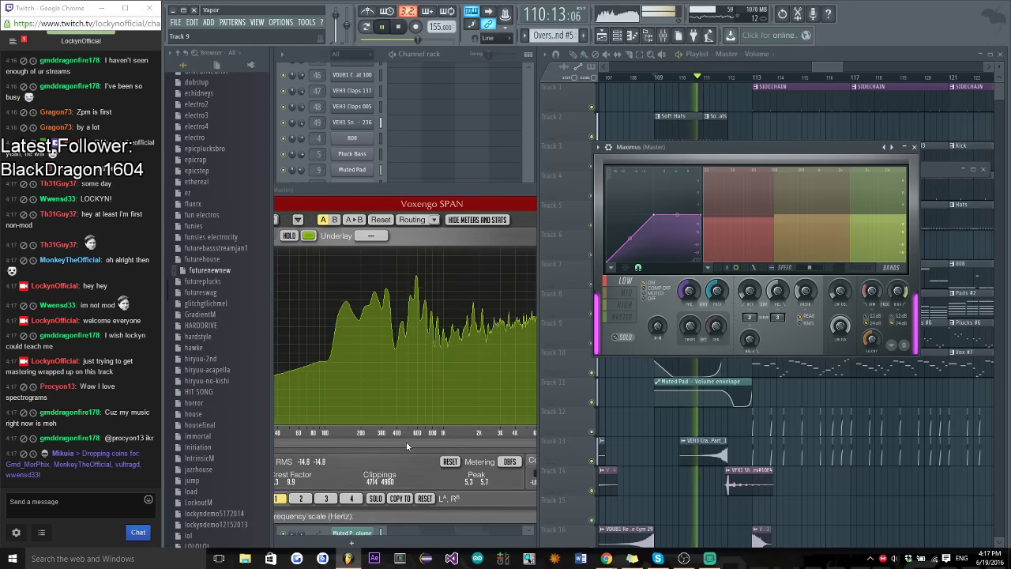
click(507, 189)
drag(710, 149, 736, 137)
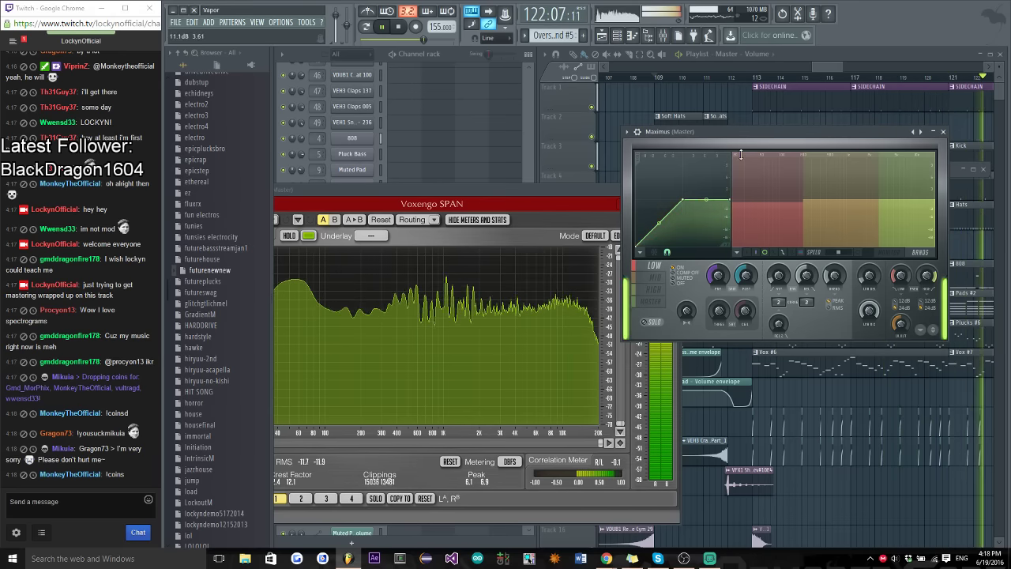
mouse_move(754, 137)
mouse_down()
mouse_move(668, 130)
mouse_move(777, 144)
mouse_move(763, 145)
mouse_up()
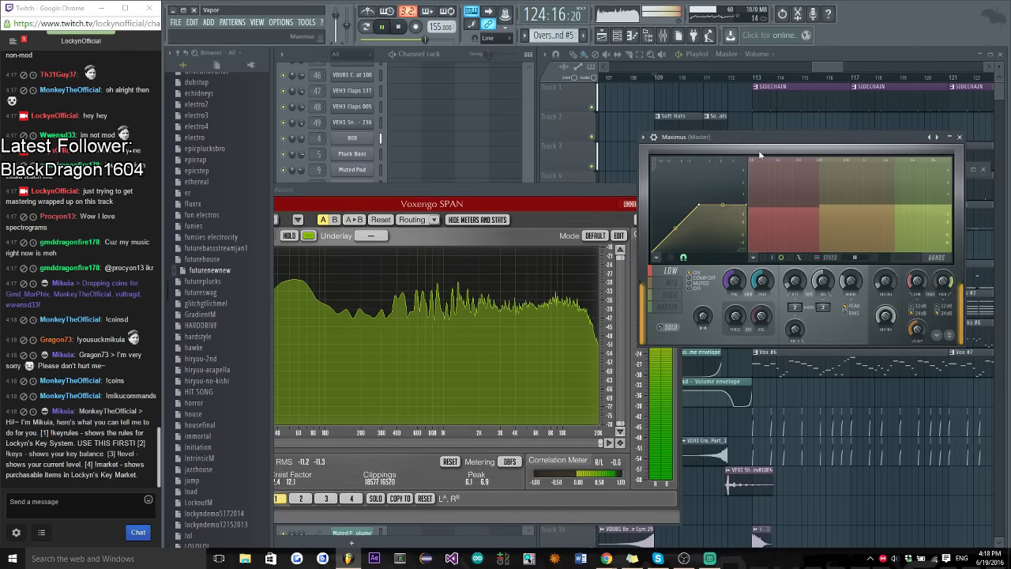
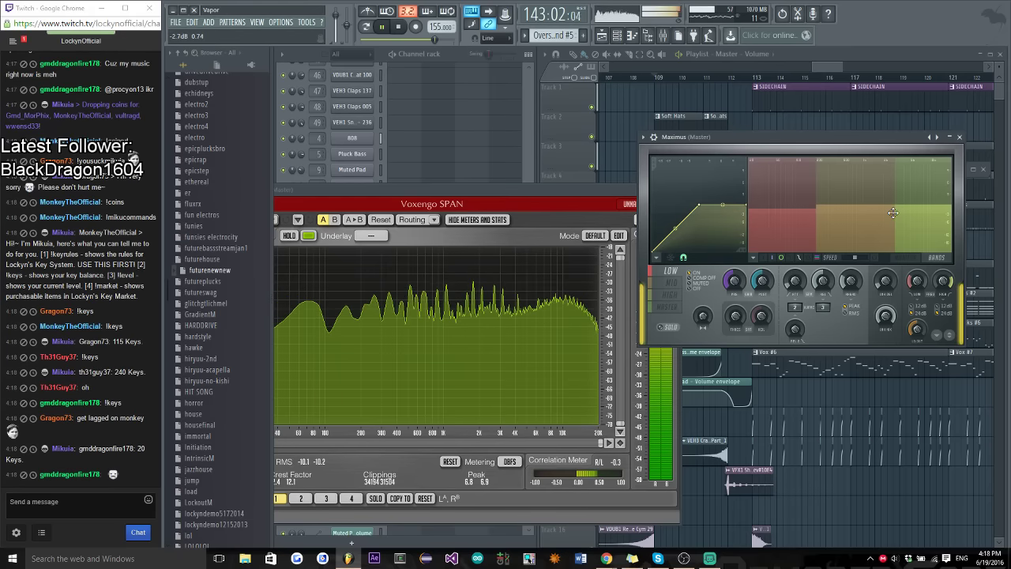
Target the low band in Maximus and bring the mixer back into view on the Master track
click(892, 213)
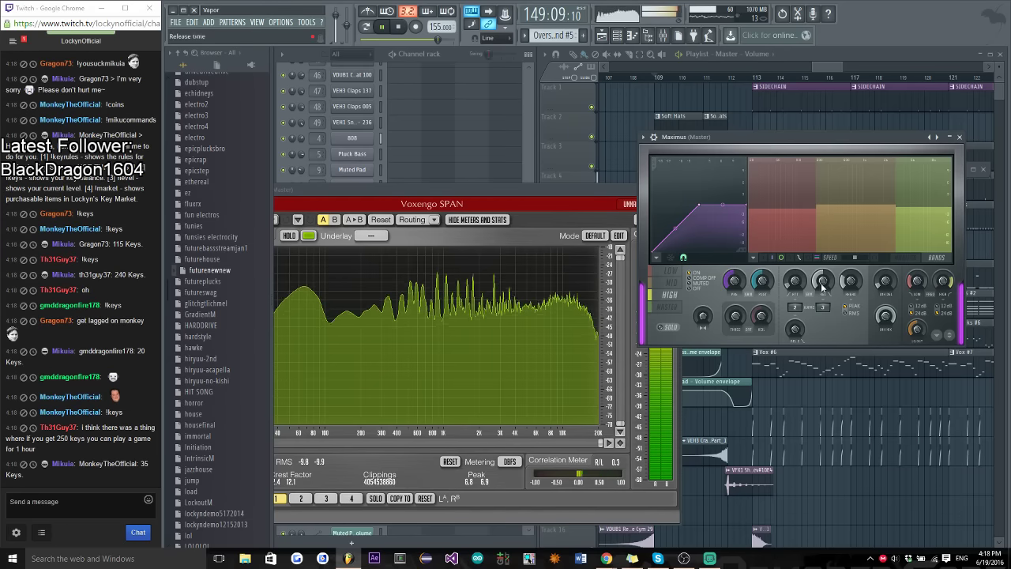
click(672, 273)
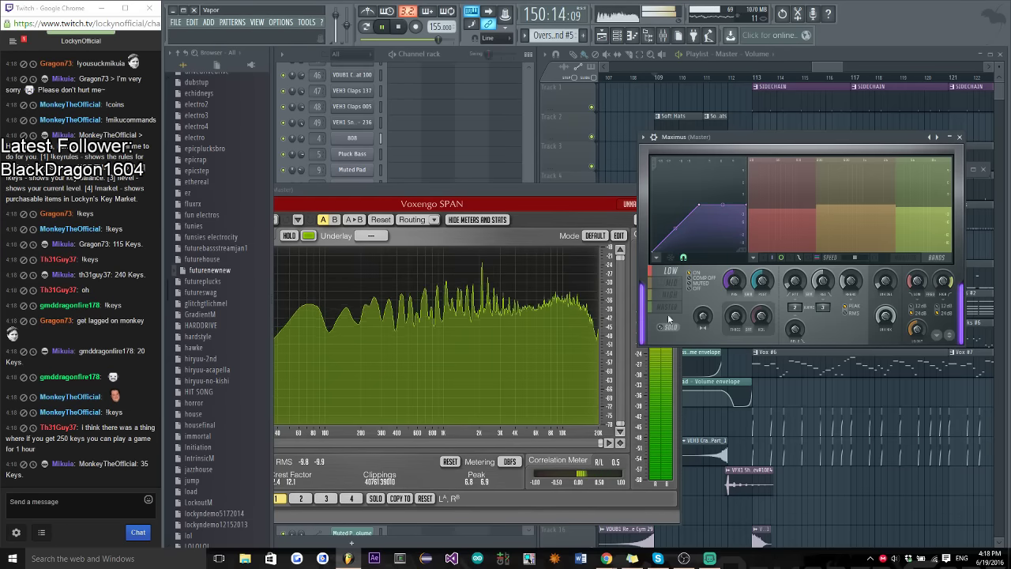
click(664, 36)
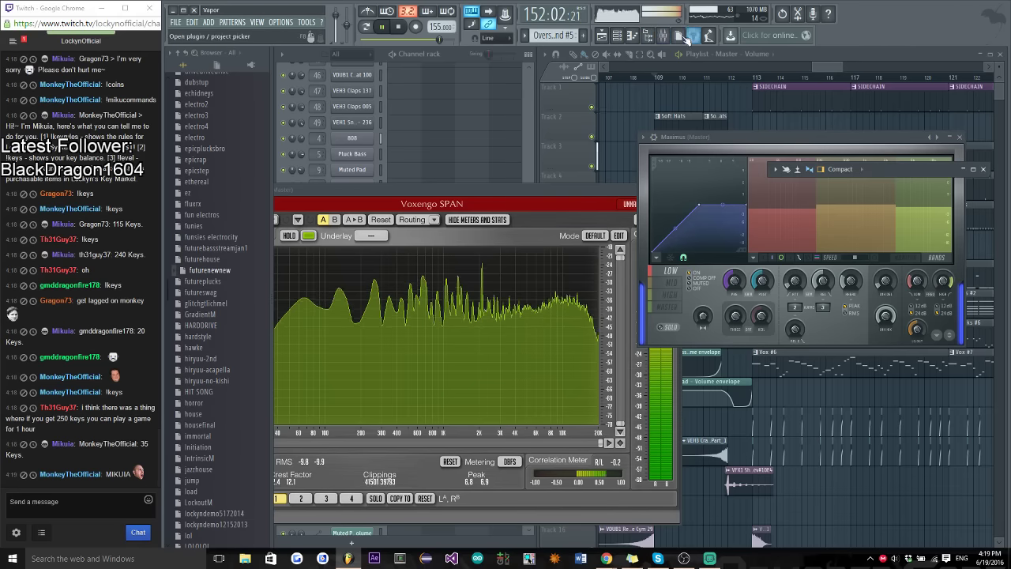
click(664, 37)
click(664, 36)
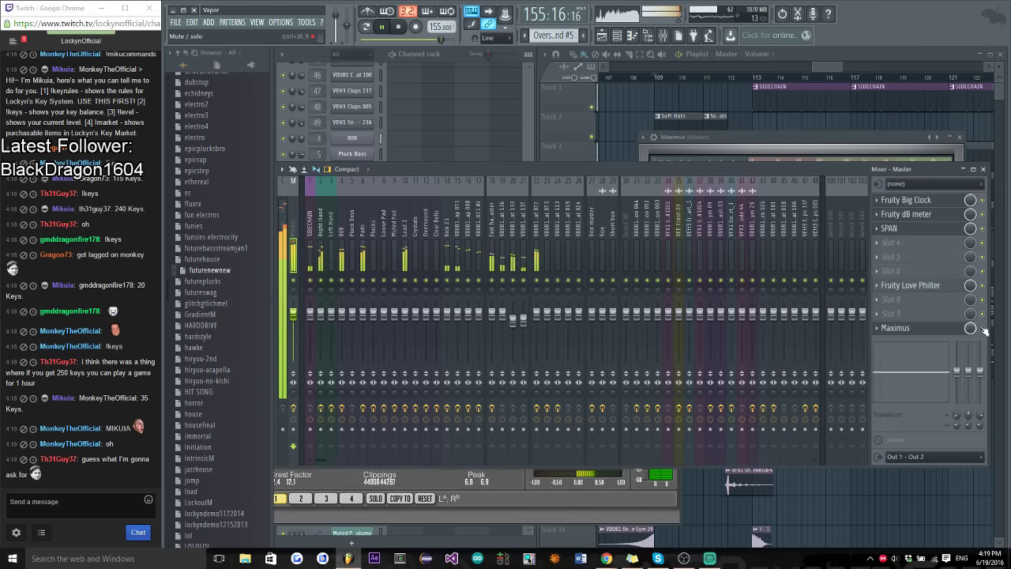
Move Maximus over the mixer, restart playback from bar 109, and try bending the low band's compression curve upward
key(space)
drag(711, 137, 561, 112)
key(space)
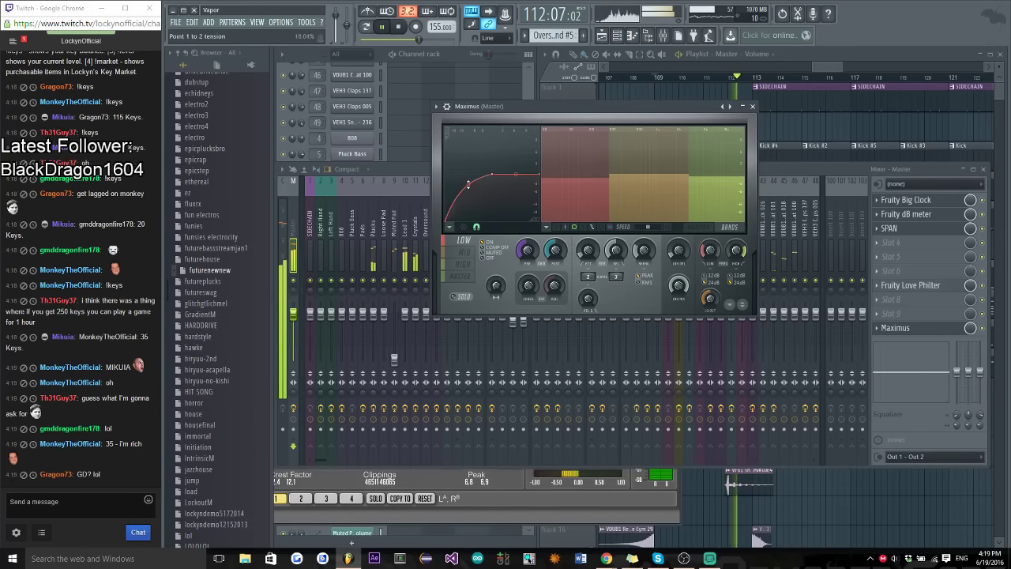
mouse_move(469, 198)
mouse_down()
mouse_move(468, 181)
mouse_move(468, 202)
mouse_move(469, 190)
mouse_up()
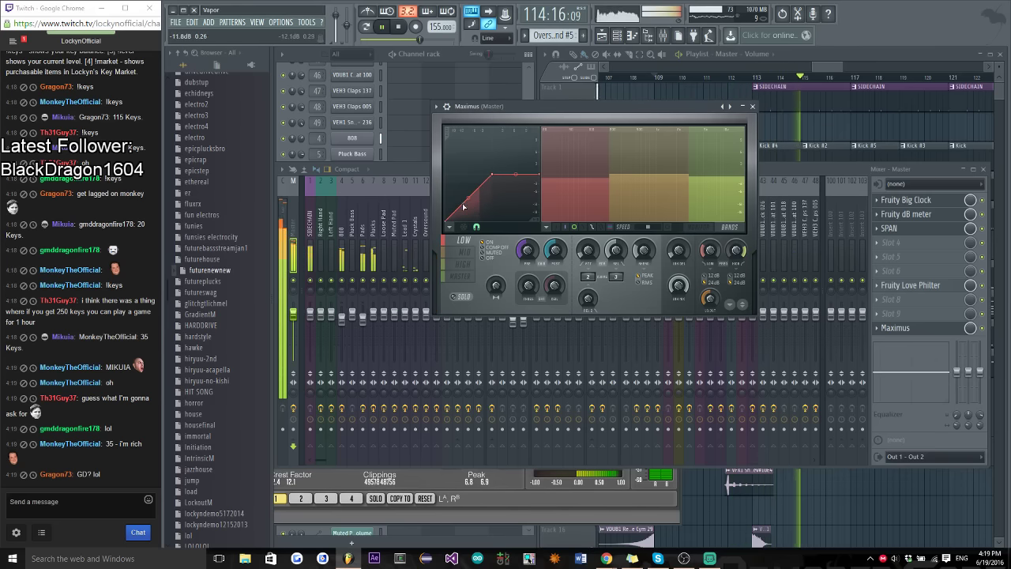
Raise the mid band's compression curve below the knee into a gradual bend while the song plays from bar 113
click(465, 252)
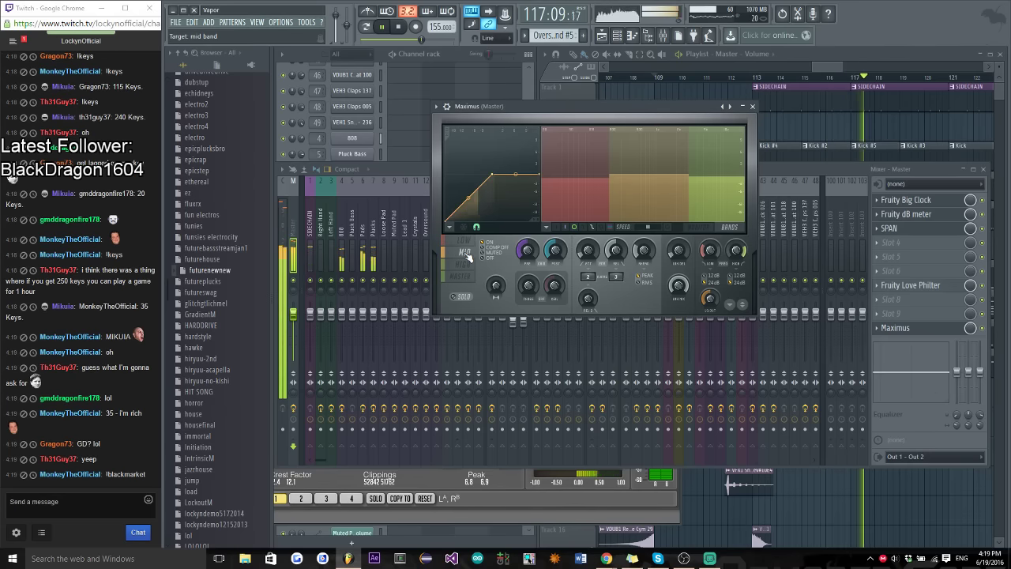
key(space)
key(space)
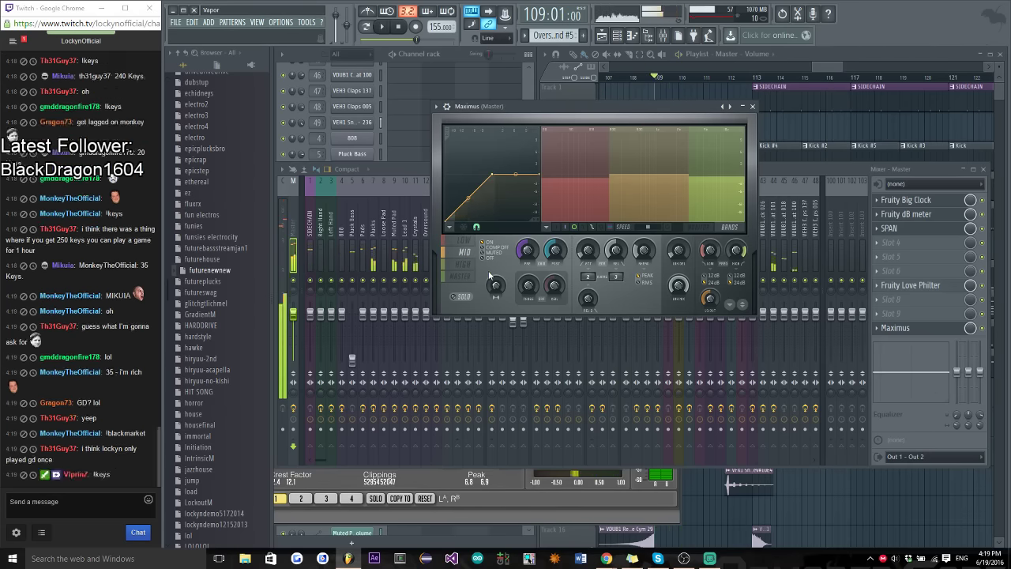
click(759, 73)
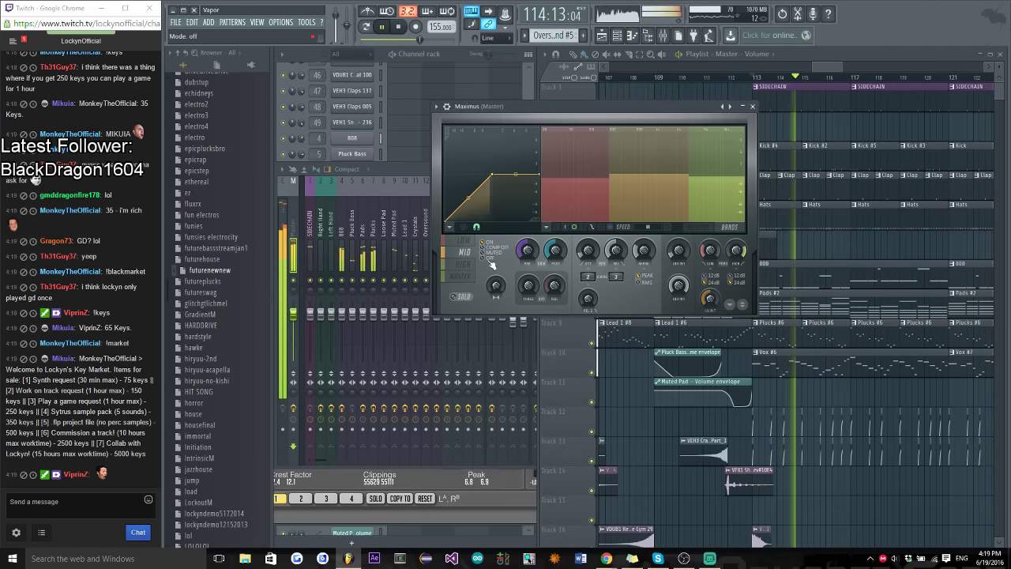
drag(465, 199, 465, 189)
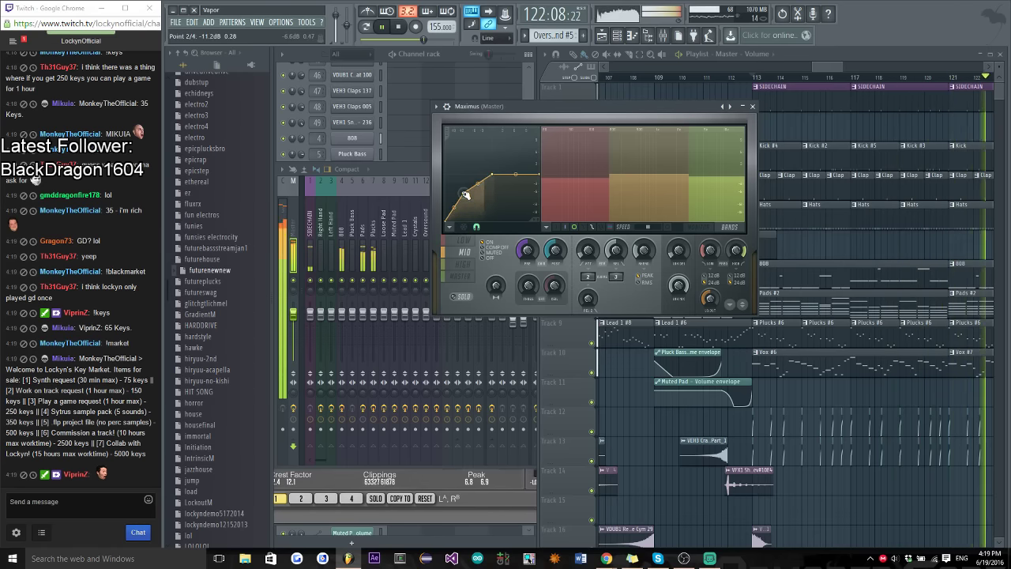
drag(458, 202, 455, 197)
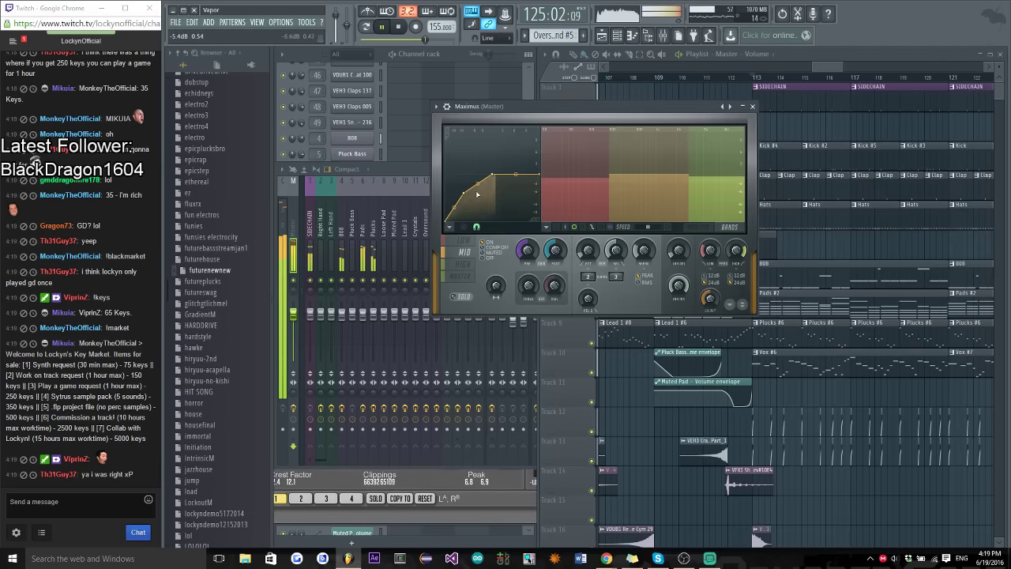
drag(478, 186, 478, 183)
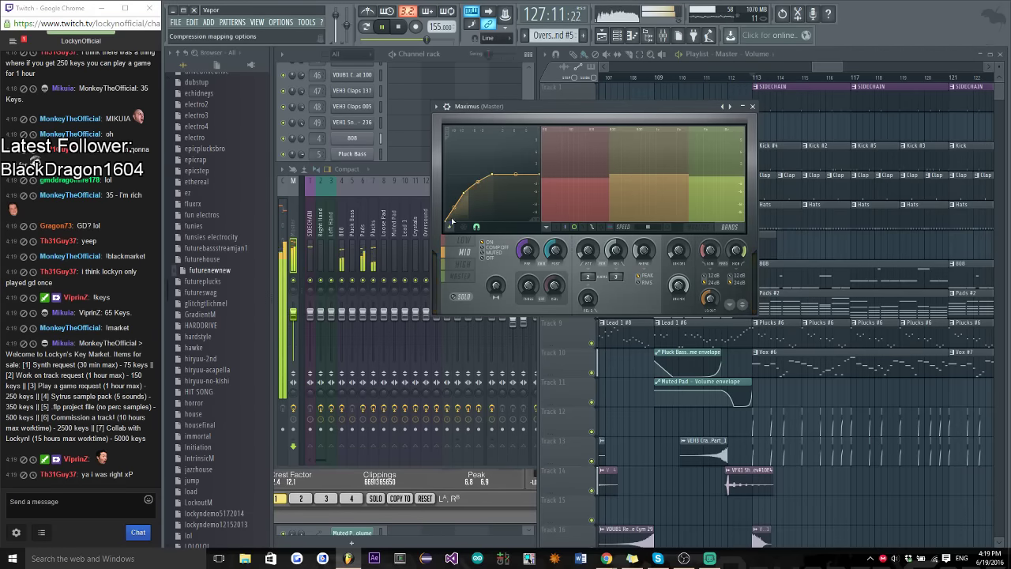
Target the high band in Maximus and raise its compression curve slightly below the knee
click(469, 265)
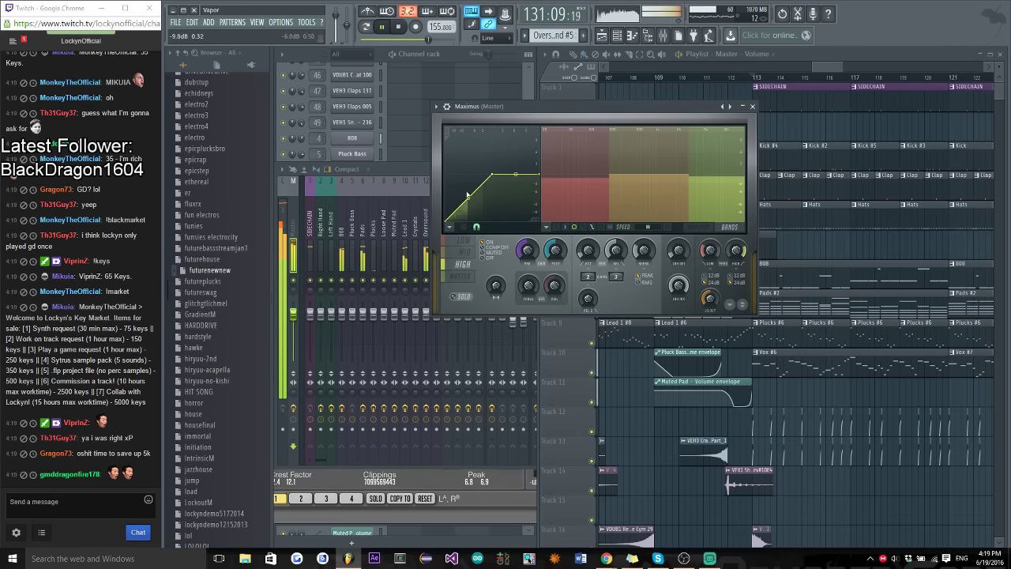
mouse_move(468, 197)
mouse_down()
mouse_move(468, 178)
mouse_move(468, 188)
mouse_up()
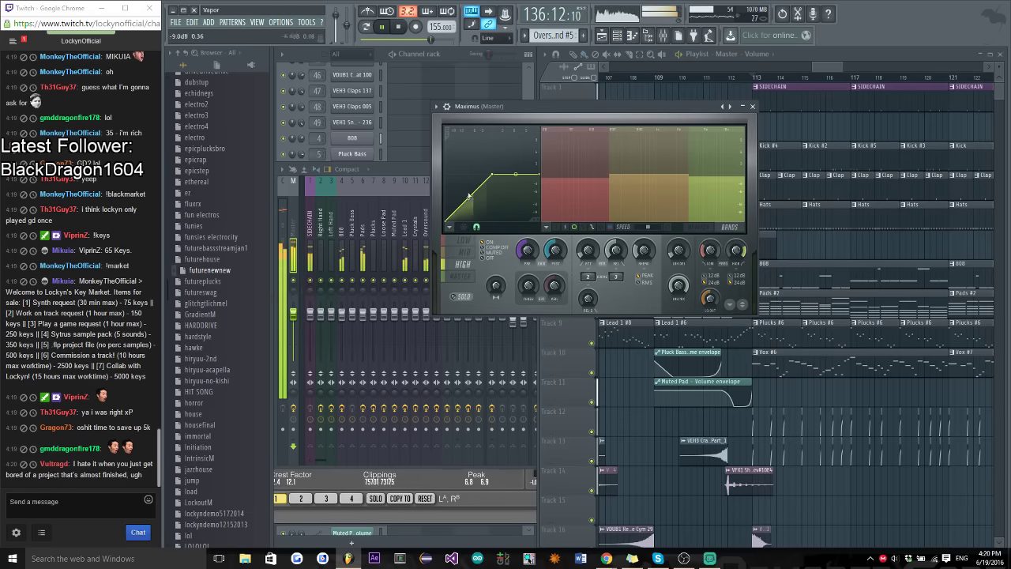
mouse_move(468, 194)
mouse_down()
mouse_move(471, 209)
mouse_move(469, 197)
mouse_up()
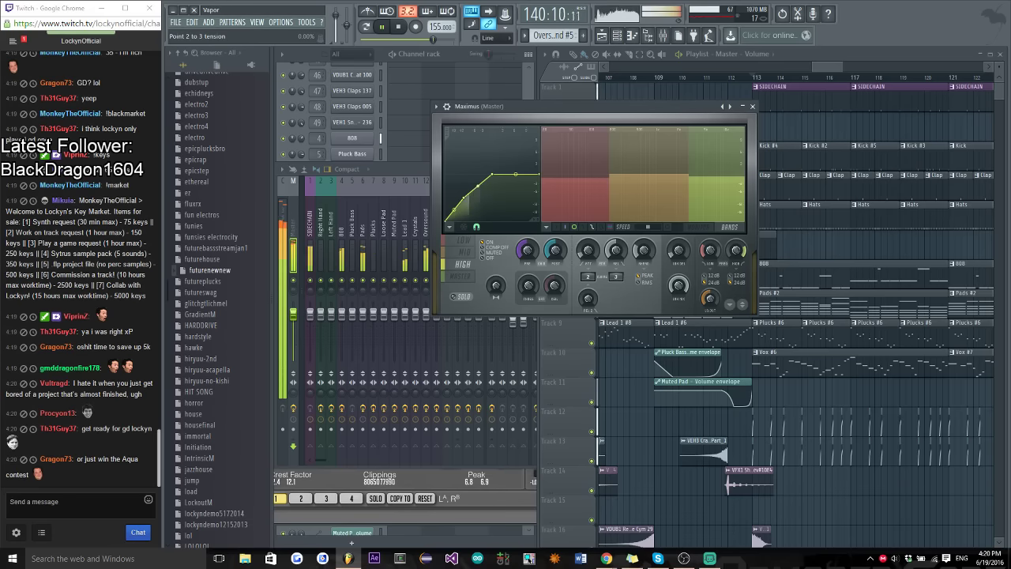
Check the low and mid bands' curves, and reset the low band's pre gain, post gain and saturation ceiling to their defaults
click(465, 240)
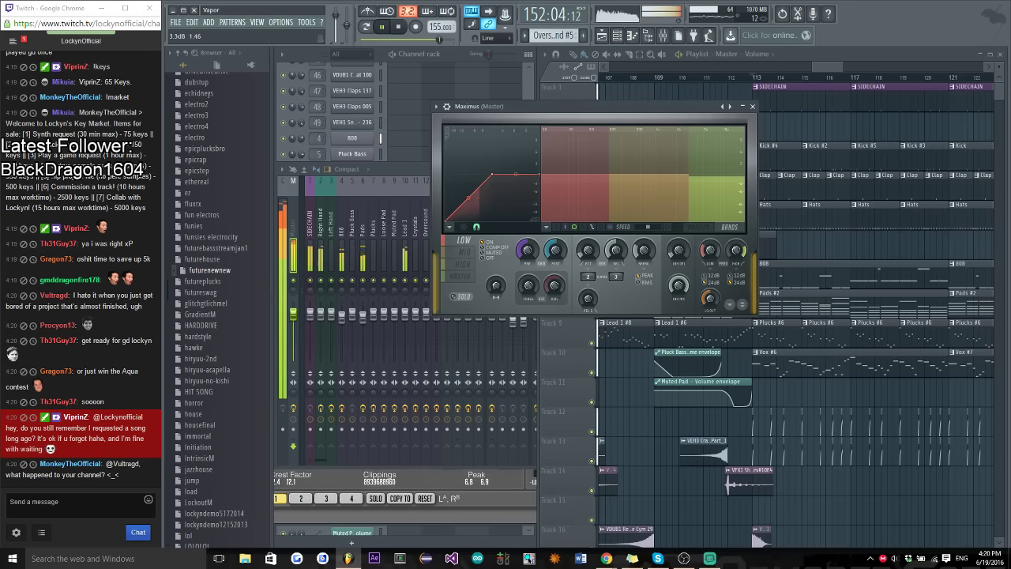
click(464, 252)
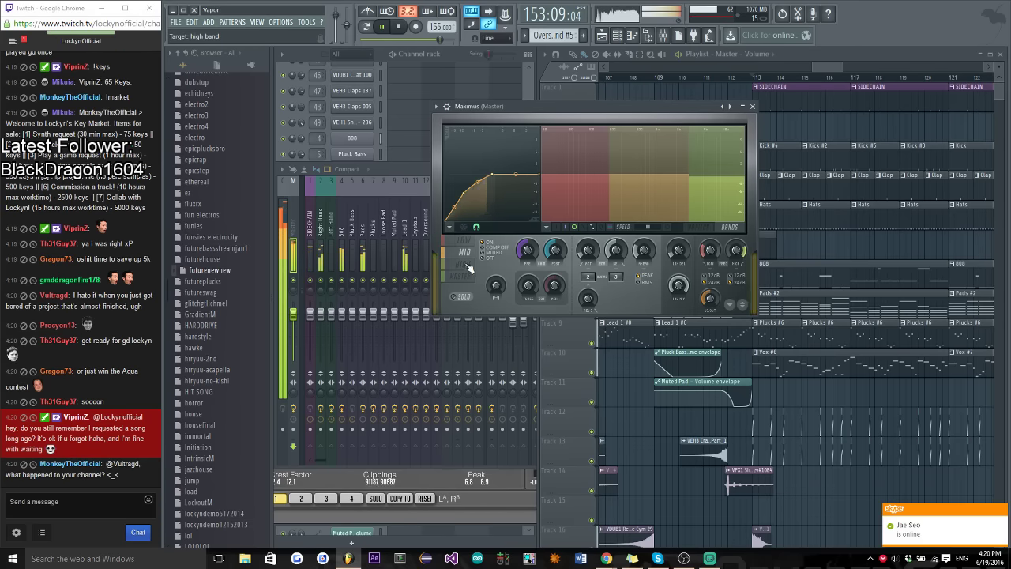
right_click(559, 255)
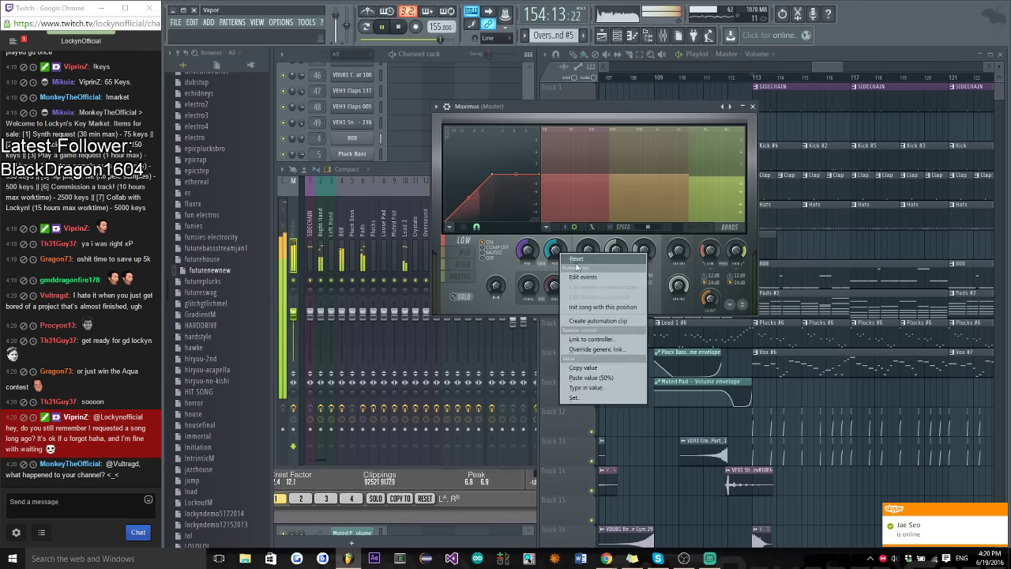
click(569, 261)
right_click(527, 253)
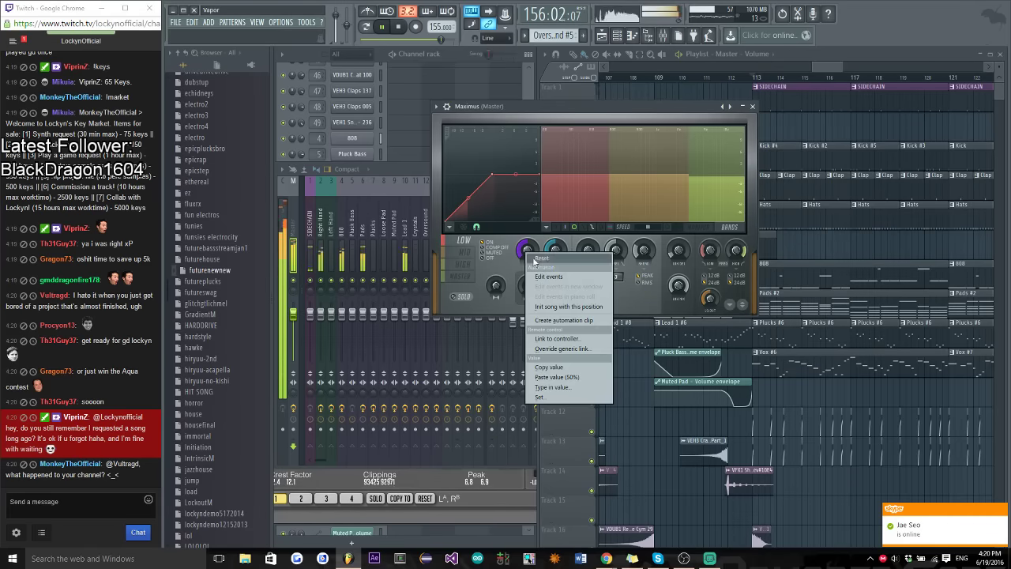
click(537, 261)
right_click(553, 283)
click(570, 293)
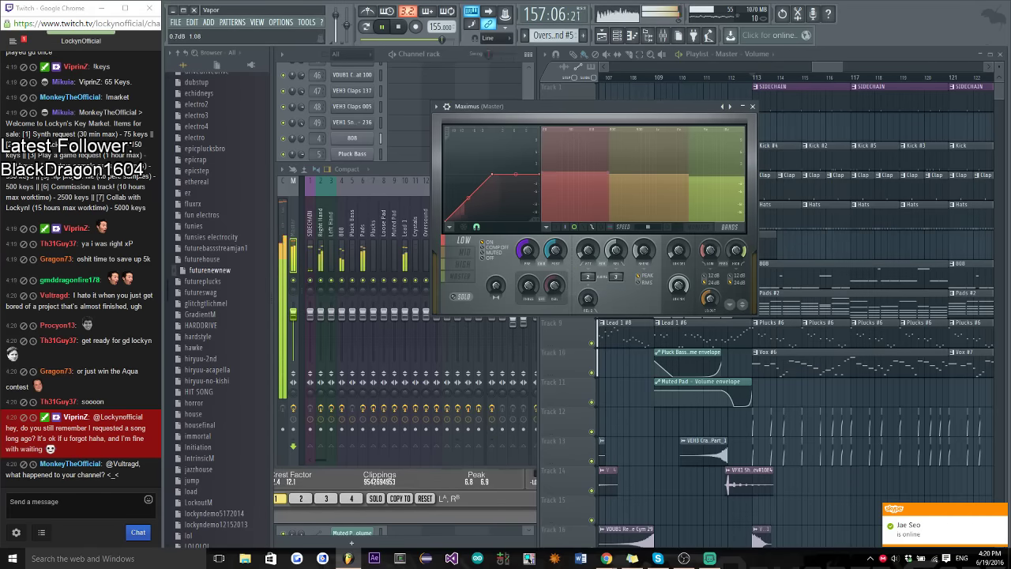
right_click(536, 259)
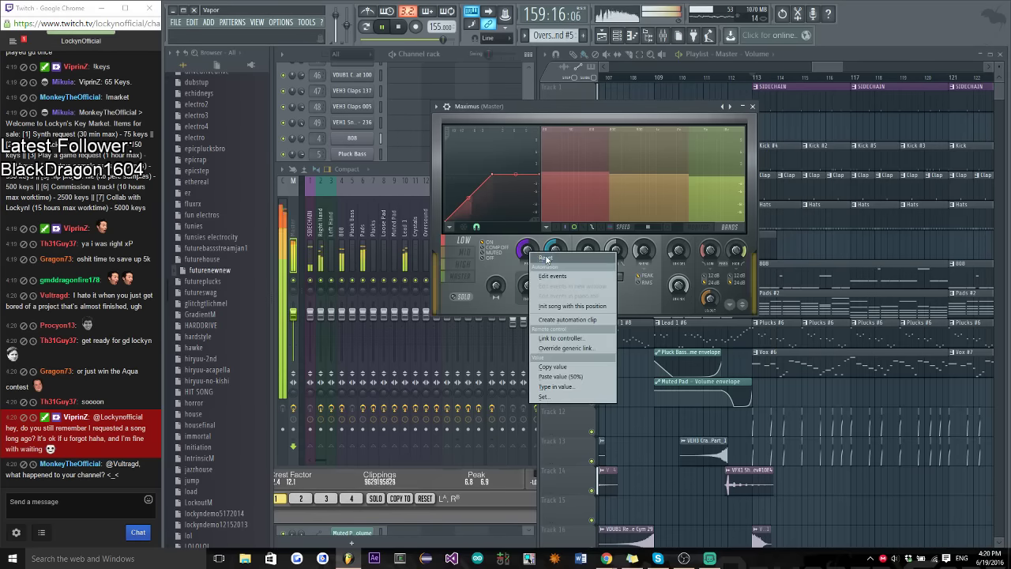
click(544, 264)
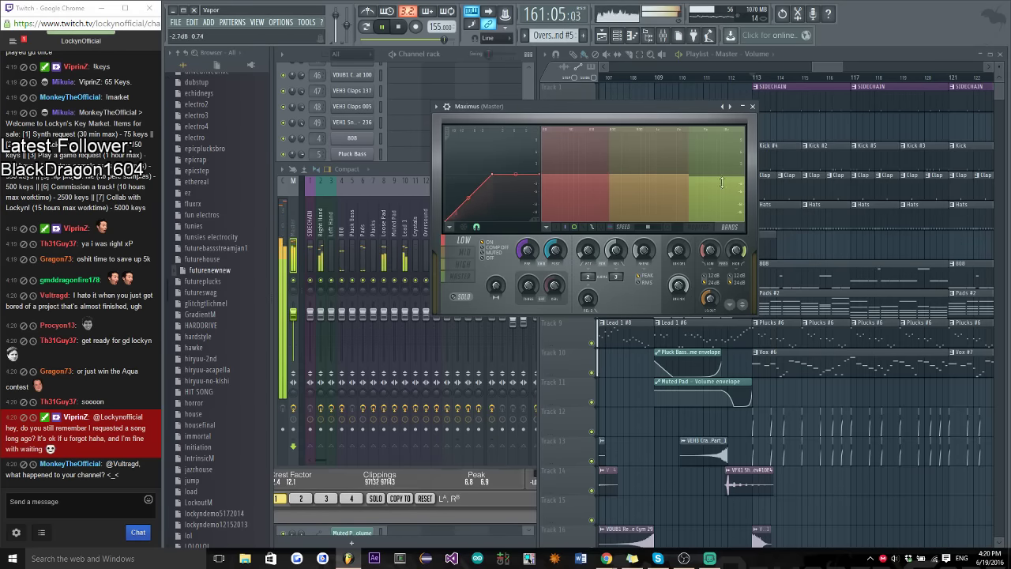
Close Maximus, hide the mixer and show the playlist around bars 164 to 179
click(752, 107)
drag(408, 176, 669, 176)
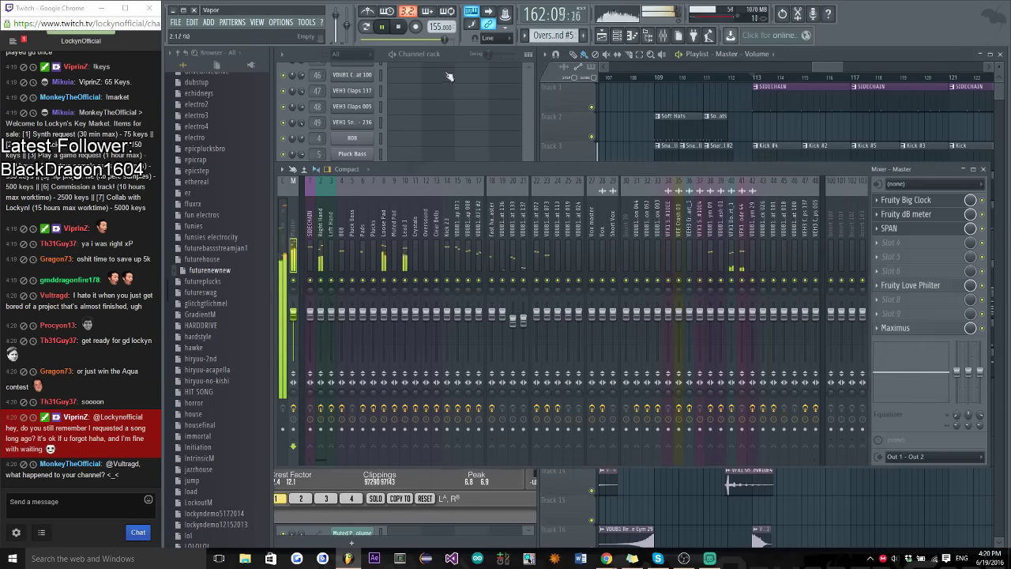
click(841, 60)
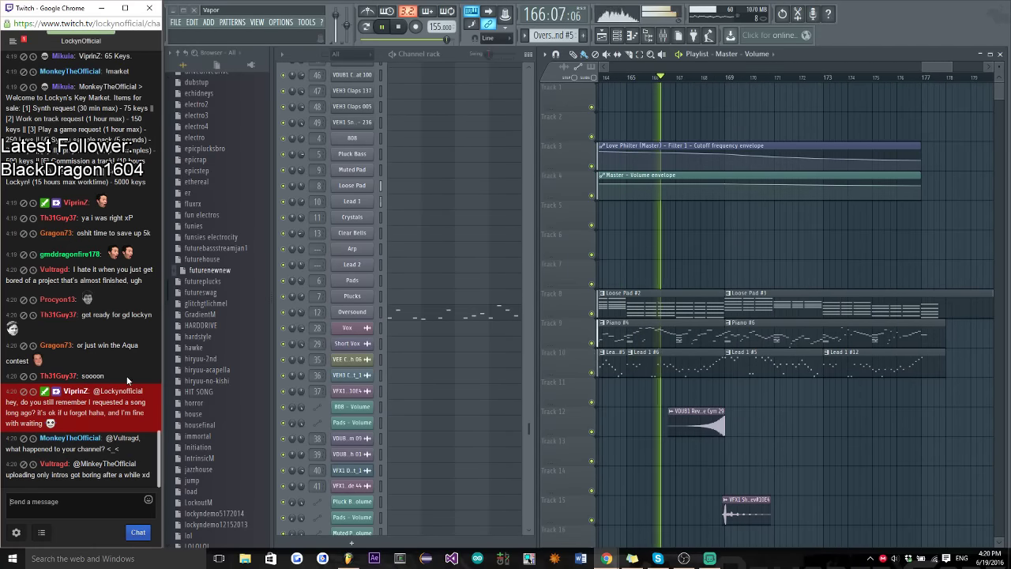
Look back through the earlier Twitch chat messages to catch up on what viewers wrote
scroll(122, 339, up, 10)
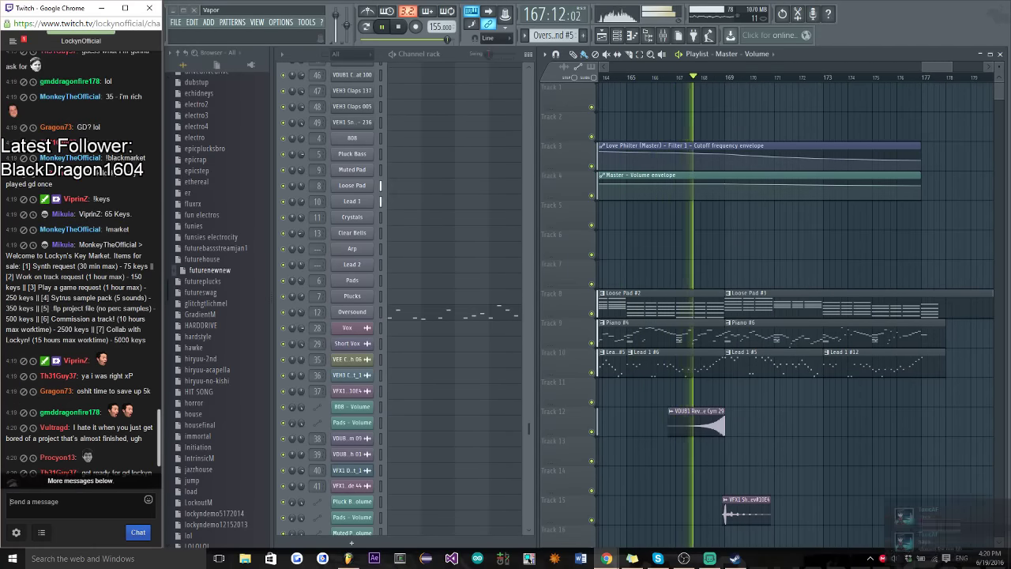
scroll(122, 339, up, 2)
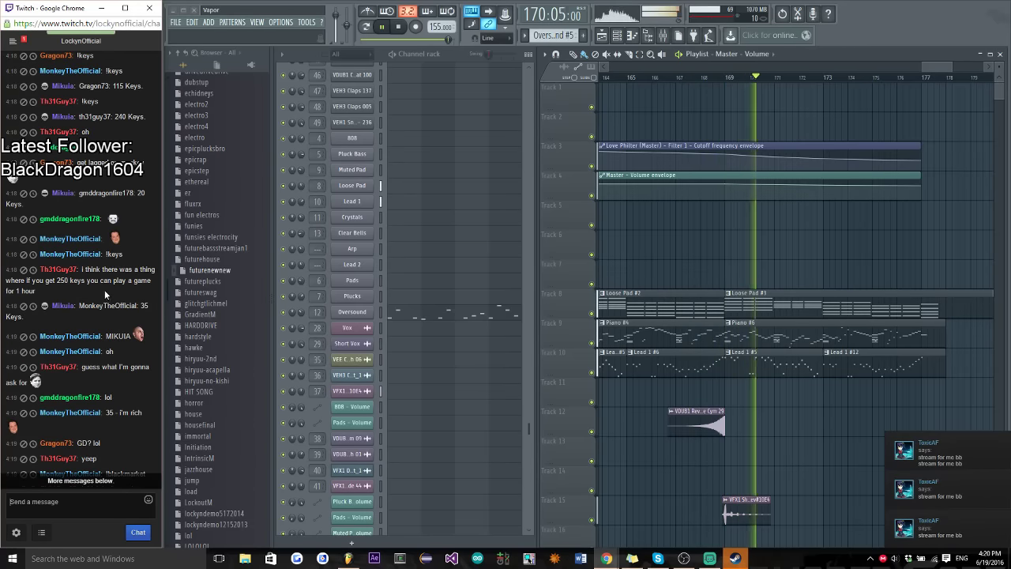
scroll(104, 290, up, 5)
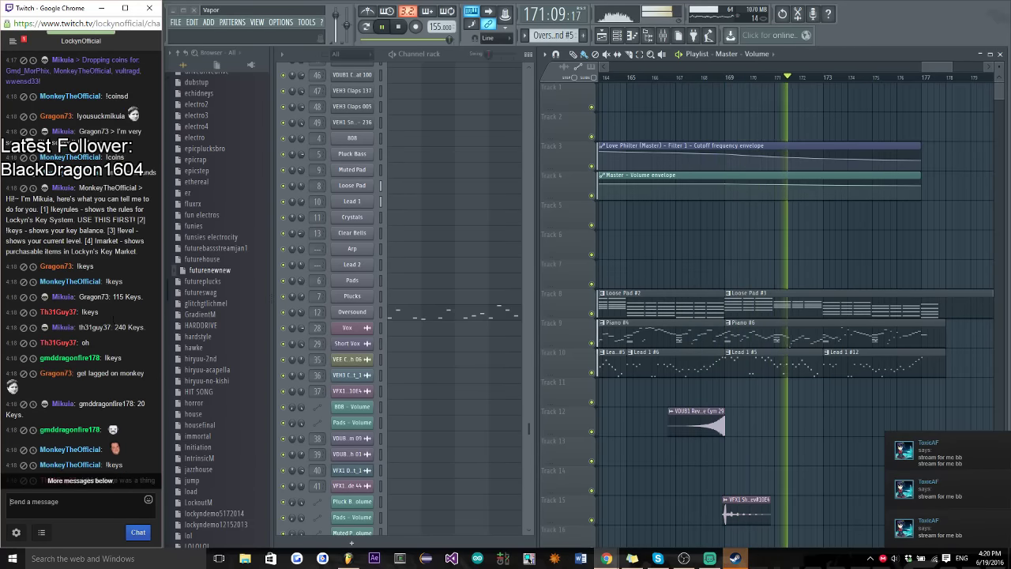
Return to the newest chat messages and reply to the viewer asking about their old song request, saying "I definitely remember"
scroll(111, 317, down, 15)
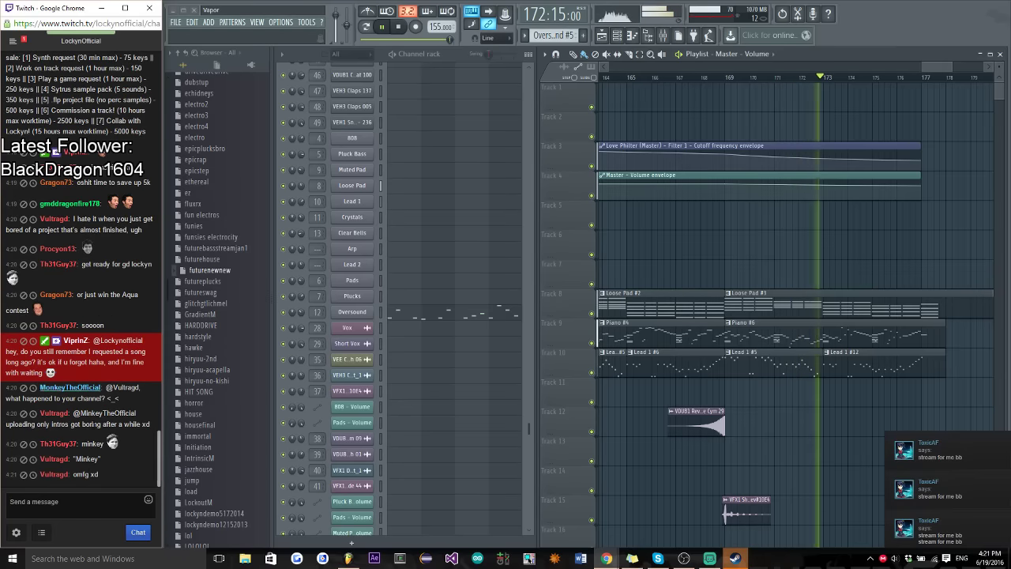
text(@ViprinZ, I)
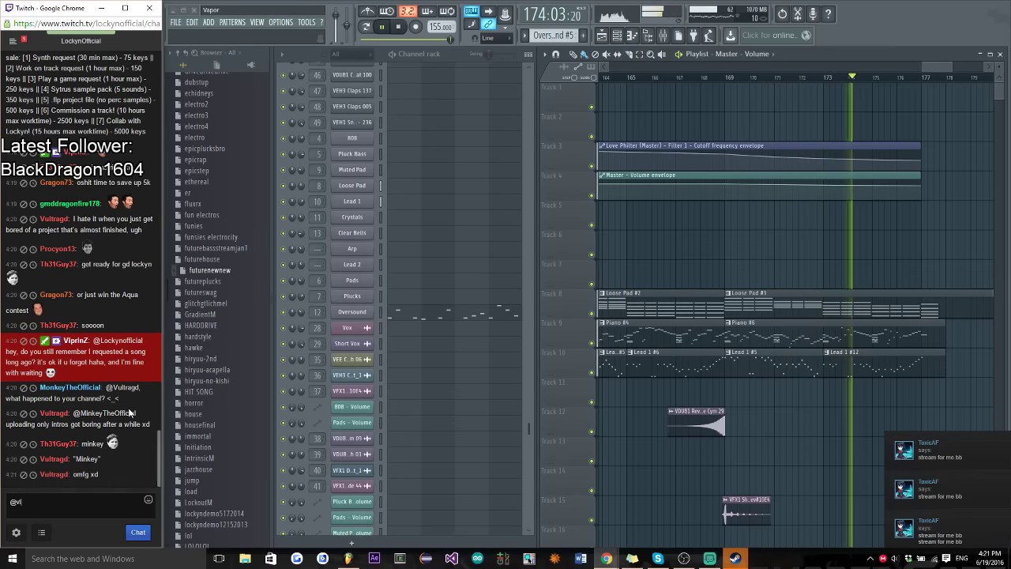
text( definitely)
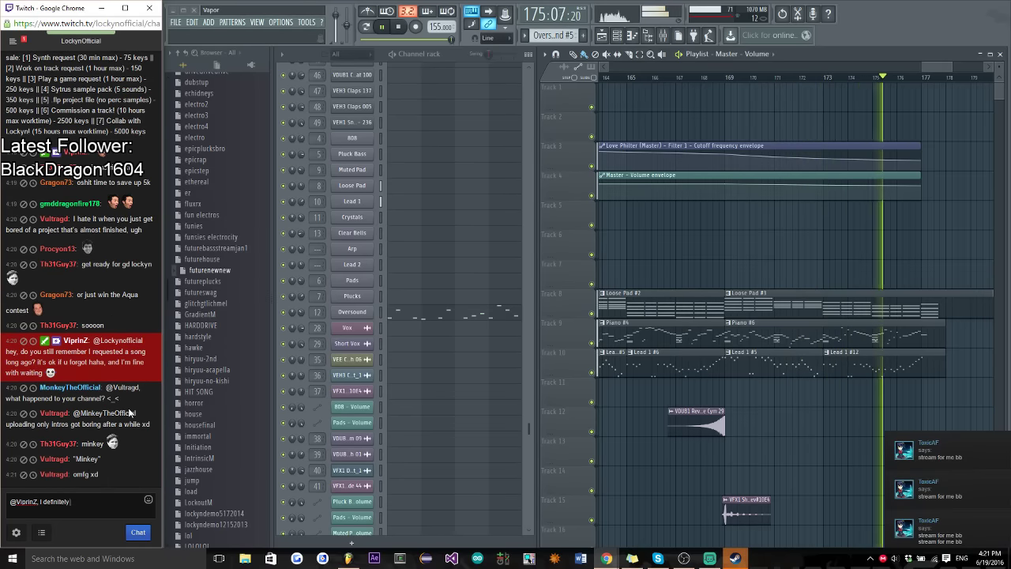
text( remember)
key(Return)
Post "still working on all the GD requests" in the chat, followed by a message naming the viewer and two other requesters
text(still)
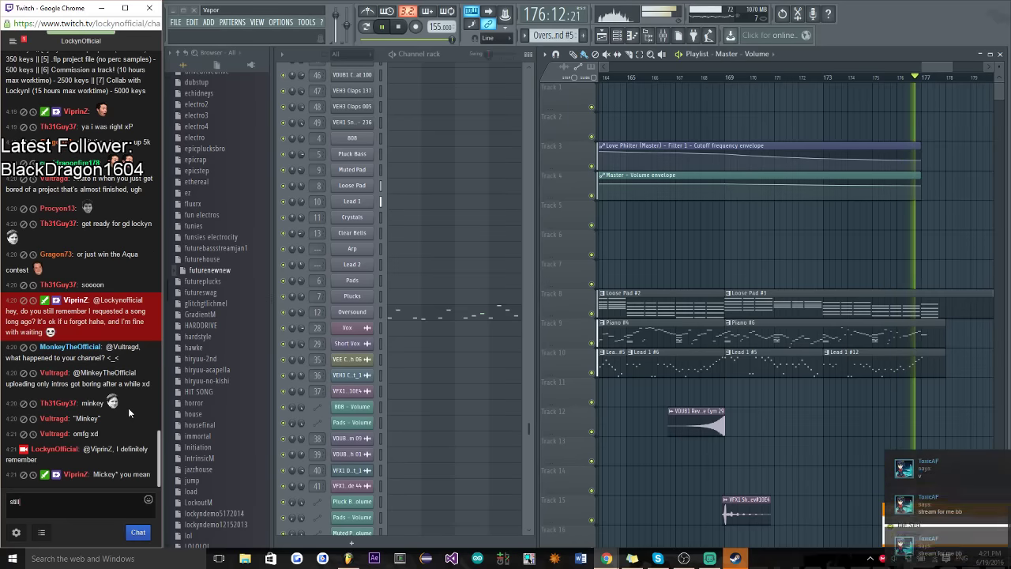
text( working on all)
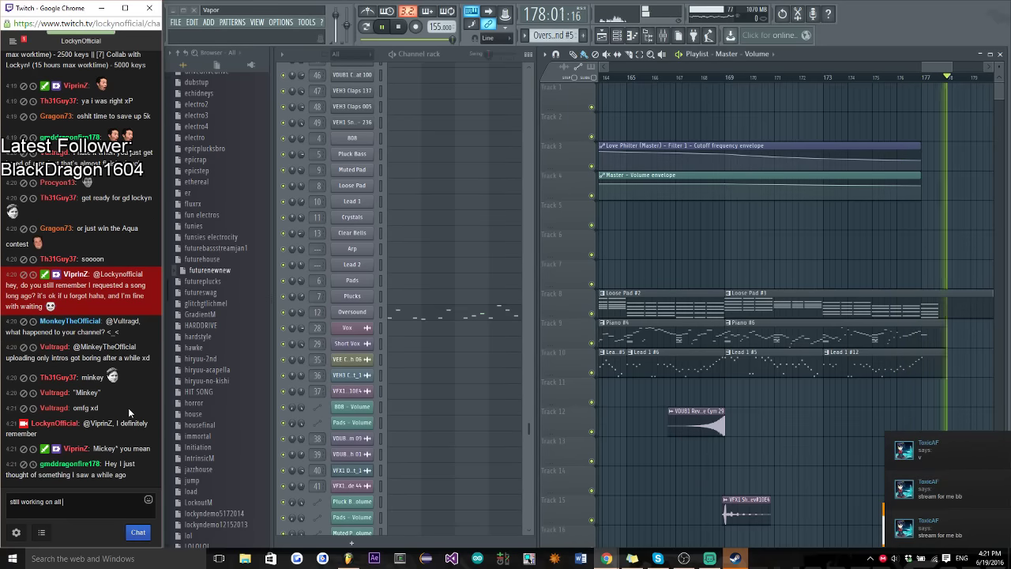
text( the GD requests)
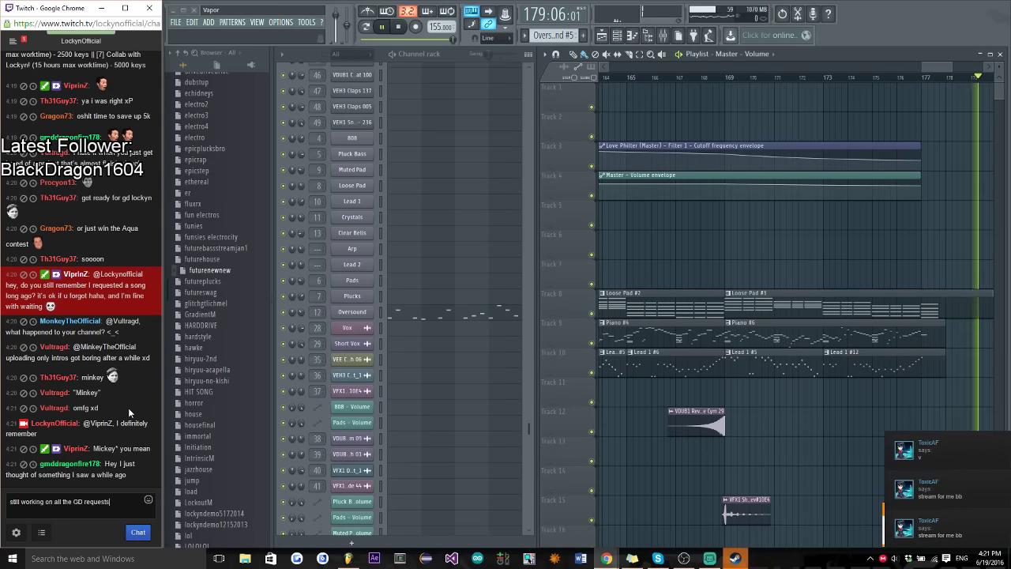
key(Return)
text(you, Etzer)
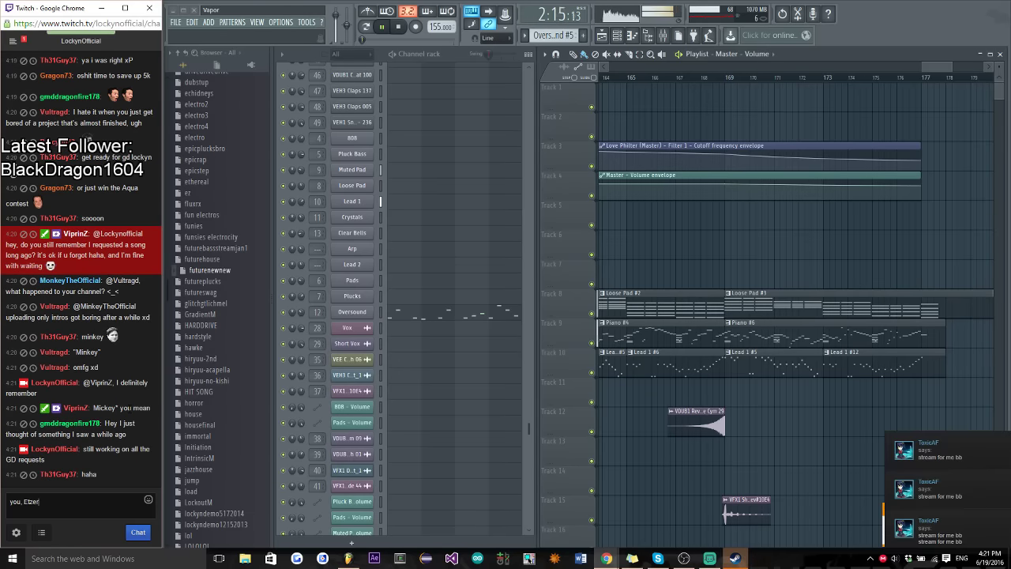
text( and)
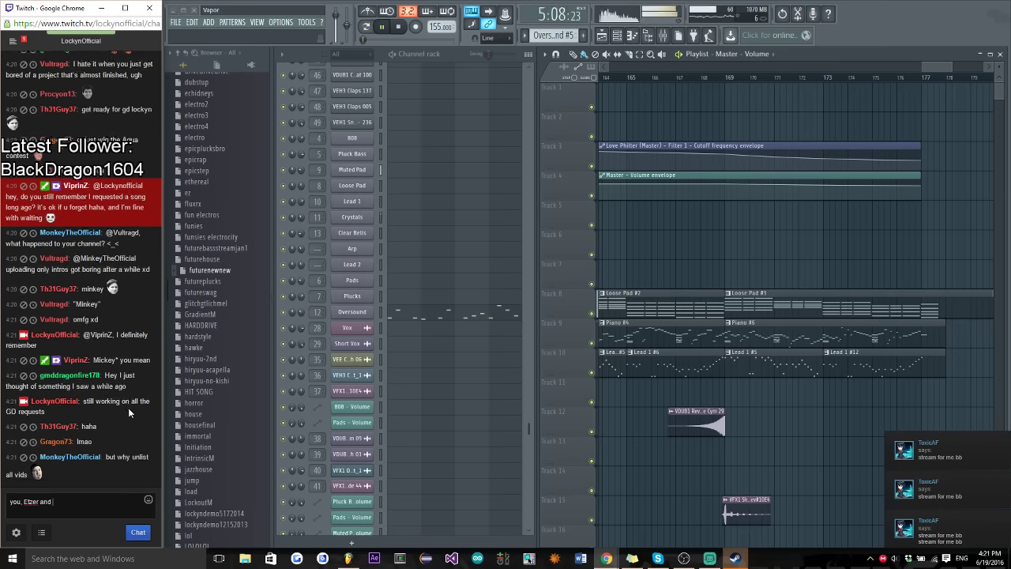
text( Kraz)
text(yman)
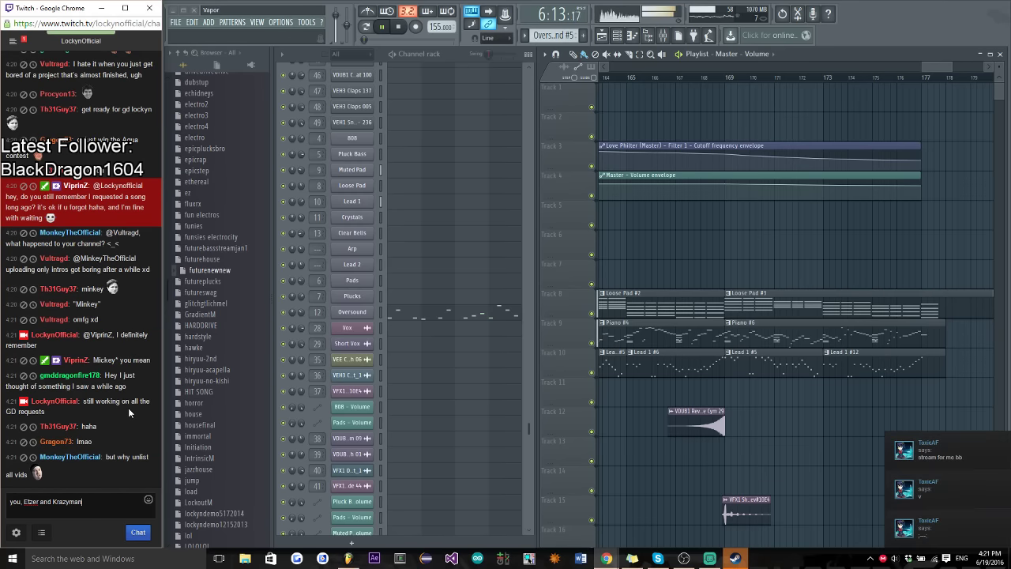
key(Return)
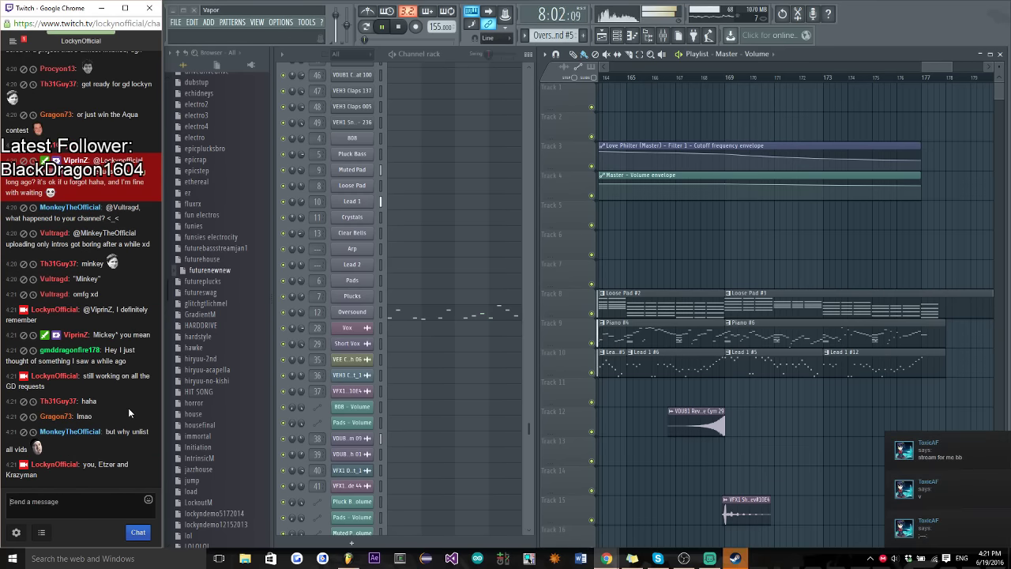
Post "also my key system is pretty bad, as in I can't really deliver sometime LOL I gotta revamp it" in the chat
text(also my)
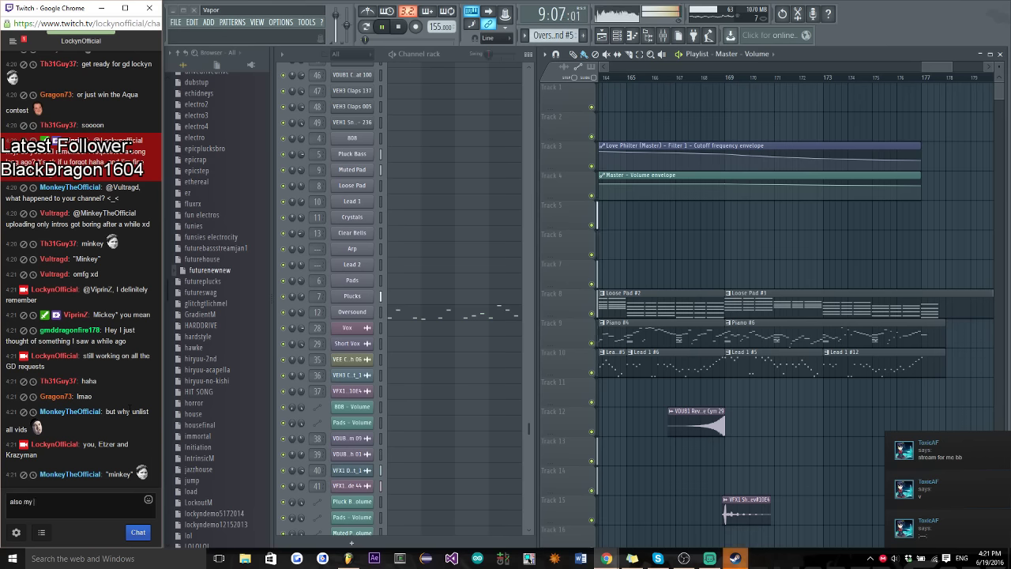
text( key system is pre)
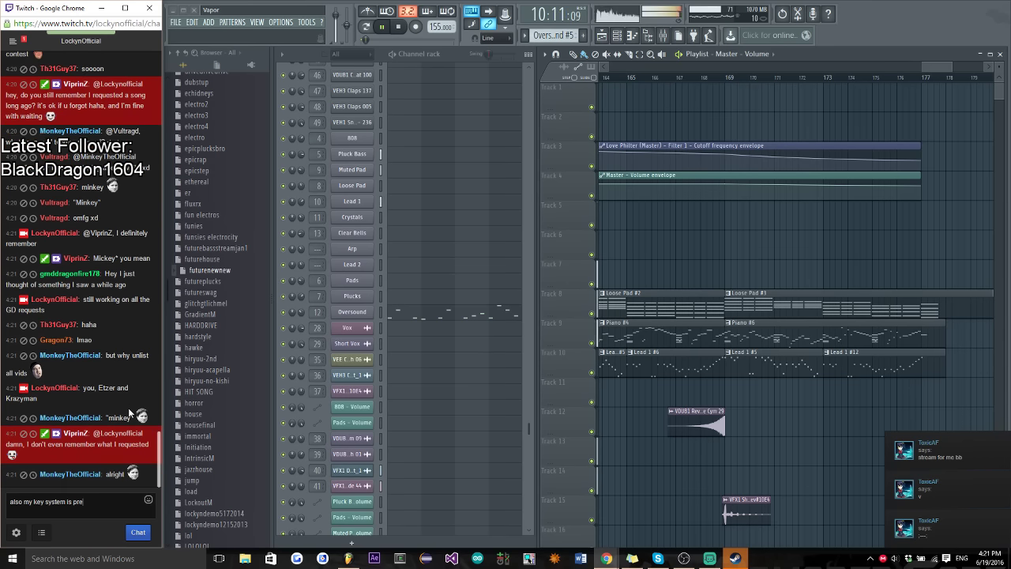
text(tty bad,)
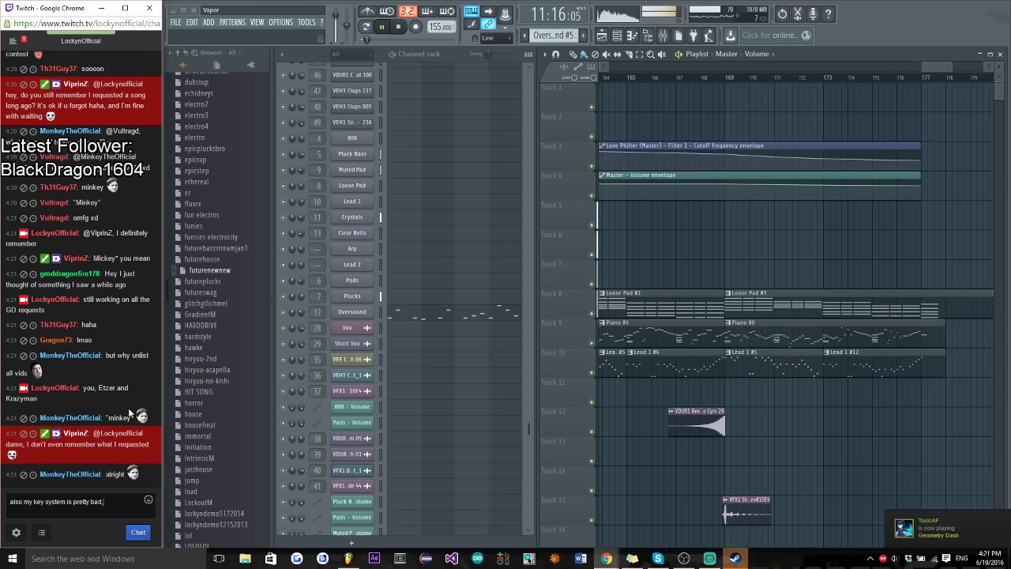
text( as in I can)
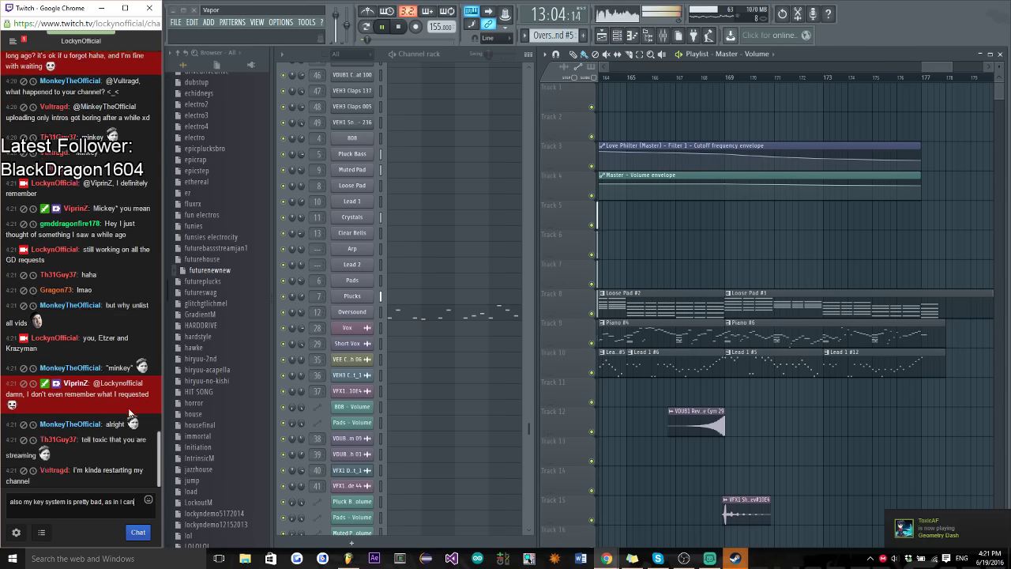
text('t really delive)
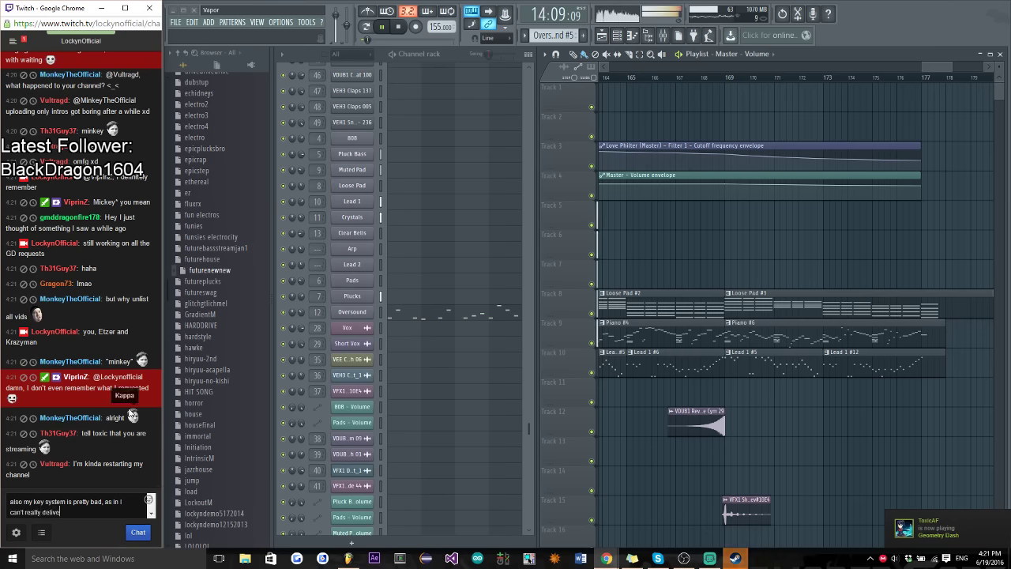
text(r sometime LOL I)
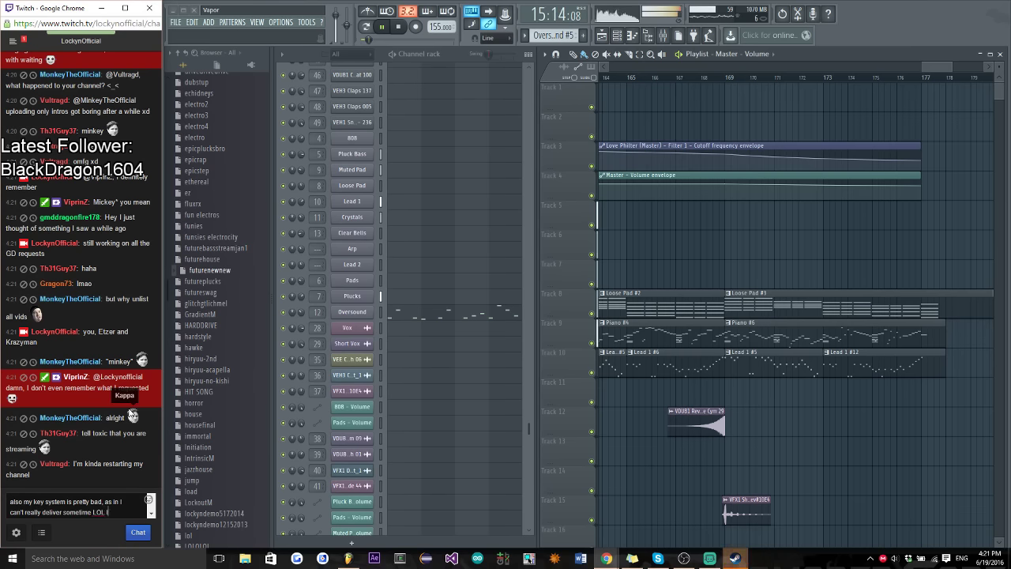
text( gotta re)
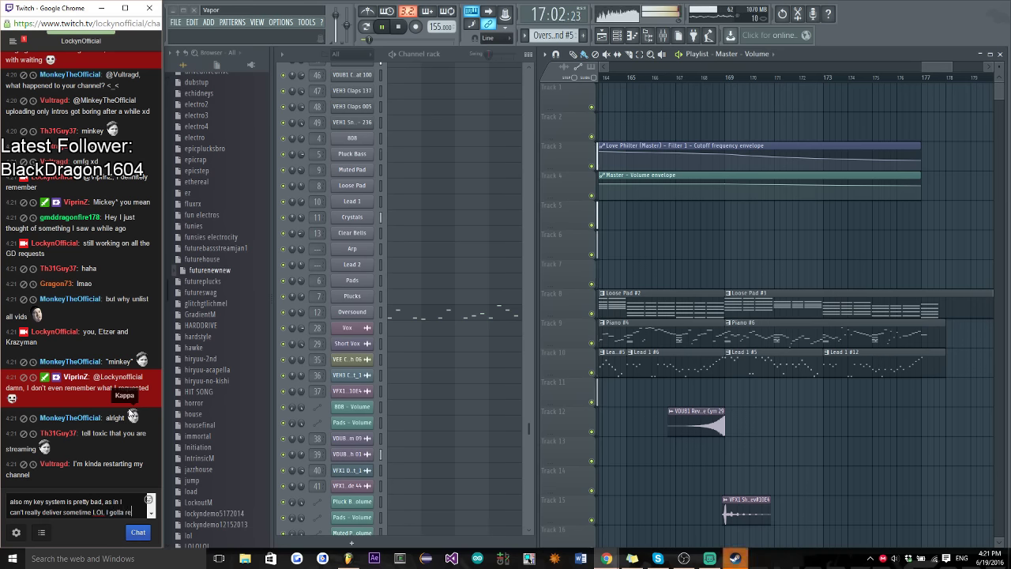
text(vamp it)
key(Return)
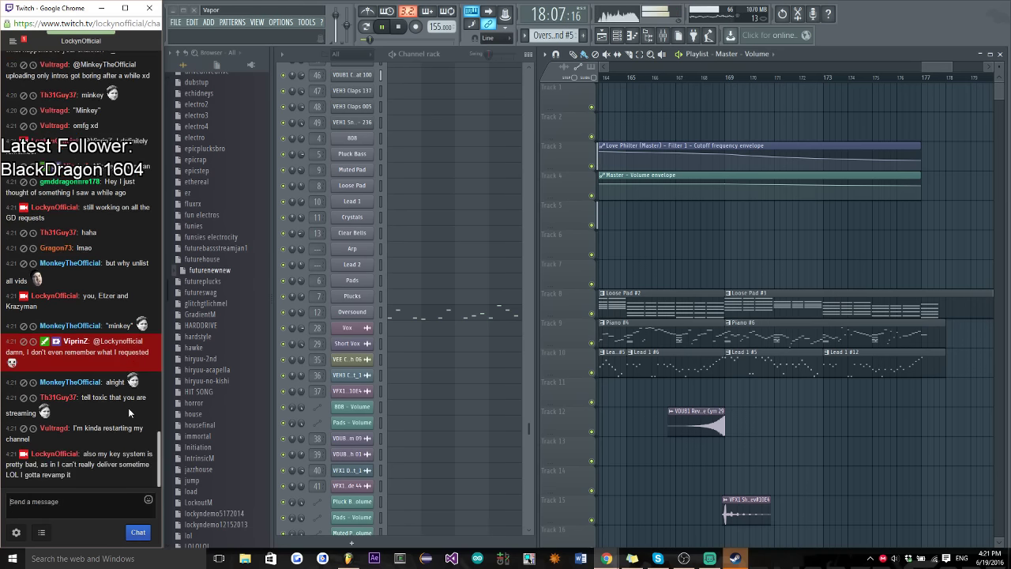
Post a follow-up chat message about the key system reading "make it more balanced"
text(make it more)
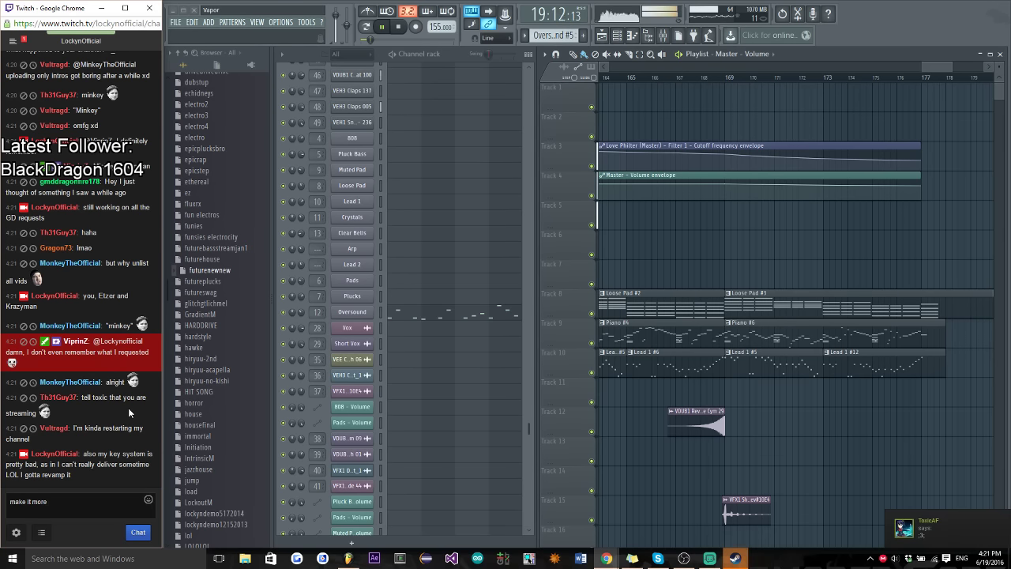
text( b)
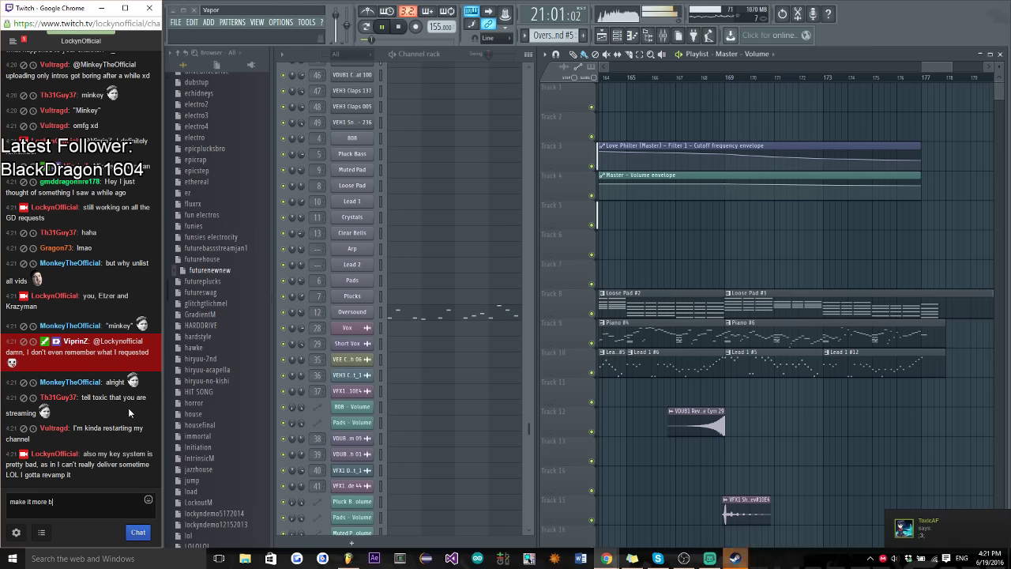
text(alanced)
key(Return)
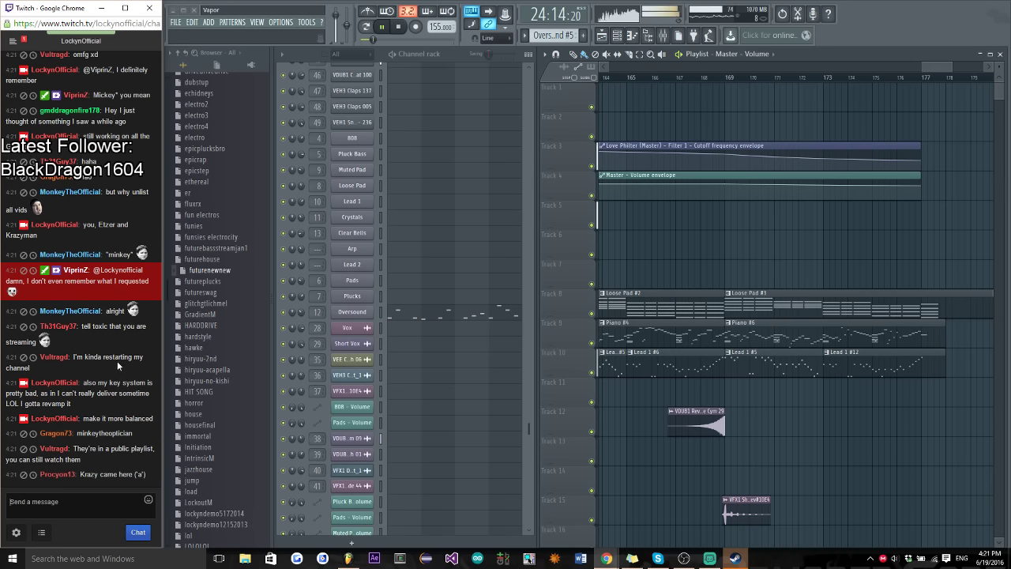
Follow the arrangement from about bar 27 to bar 53 during playback, briefly checking the master channel in the mixer
drag(924, 71, 684, 78)
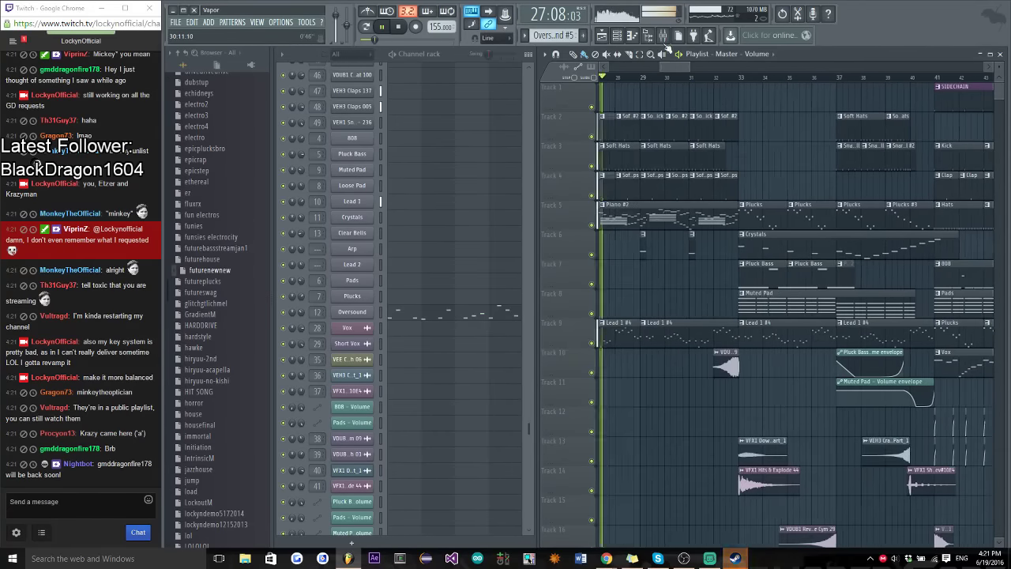
key(F9)
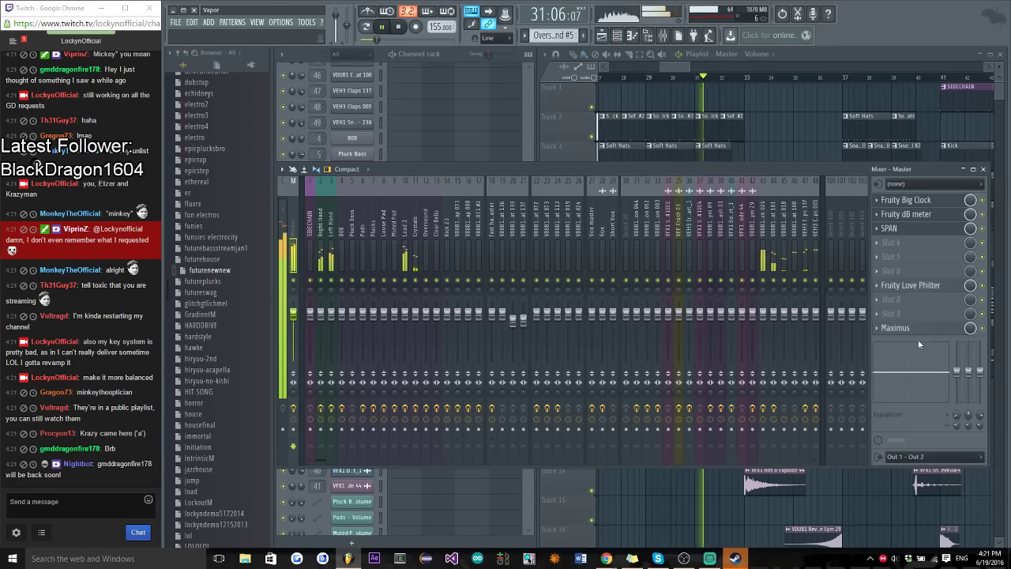
click(982, 168)
drag(673, 65, 683, 67)
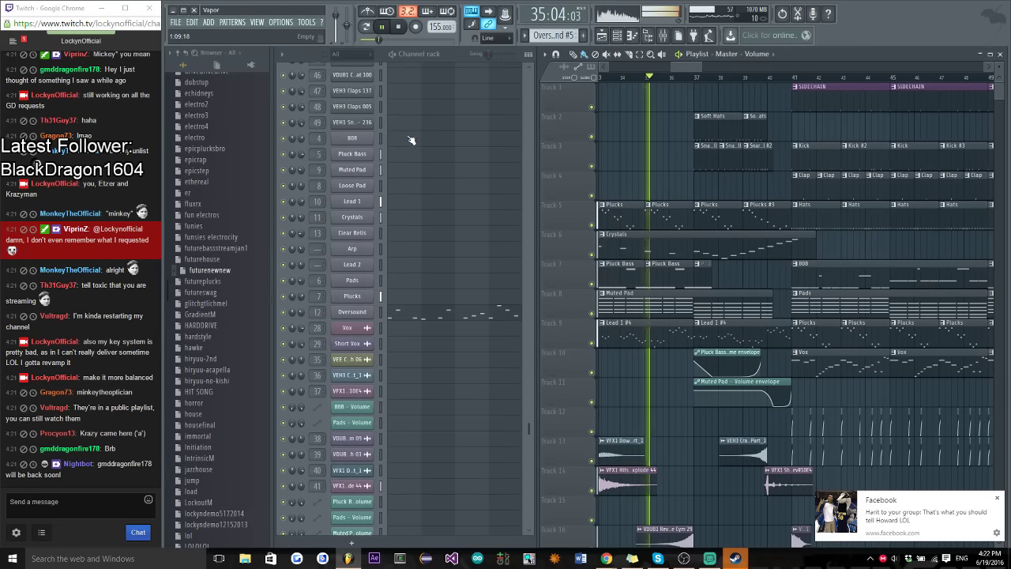
drag(692, 66, 698, 68)
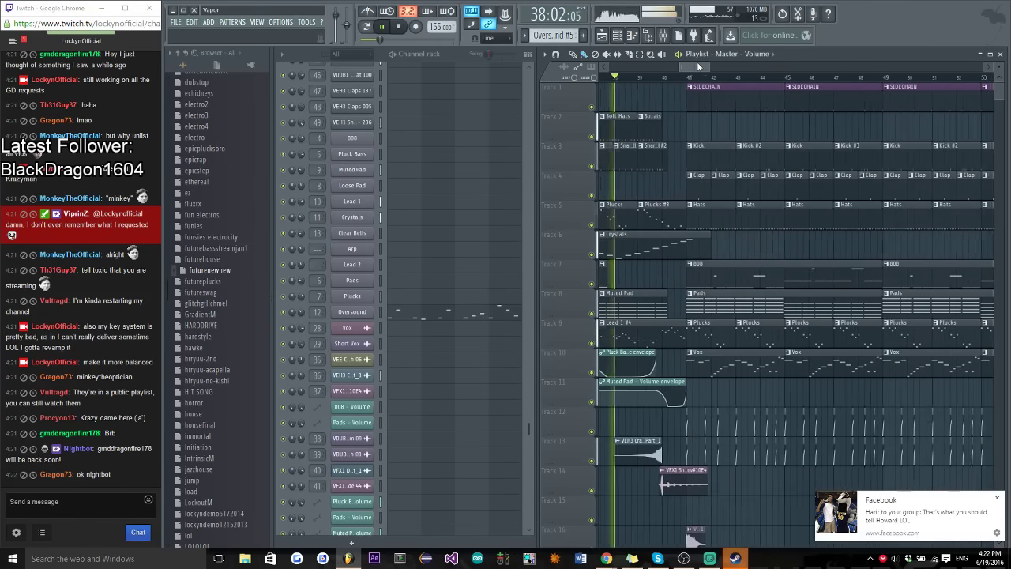
Stop playback and save the Vapor project
key(space)
key(ctrl+s)
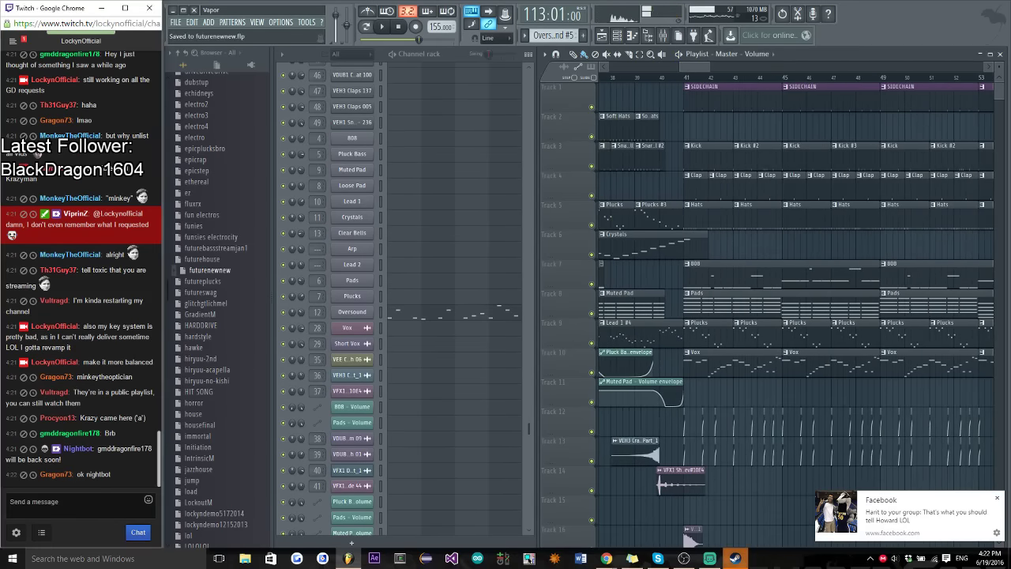
Post "alright", "this will ahve to wait" and "it sounds a bit better tho" as separate messages in the Twitch chat
click(57, 493)
text(alright)
key(Return)
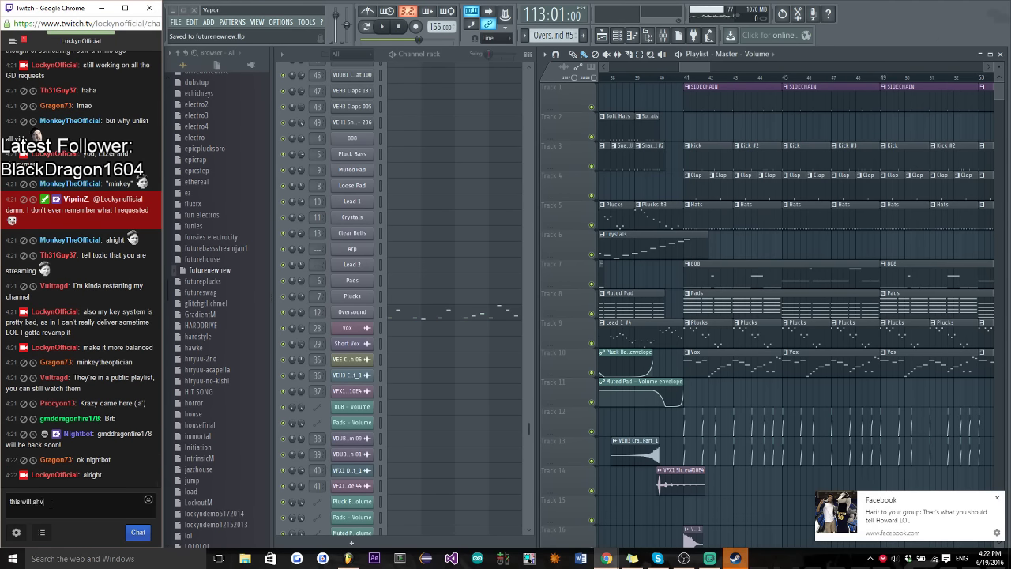
text(this will ahve to wait)
key(Return)
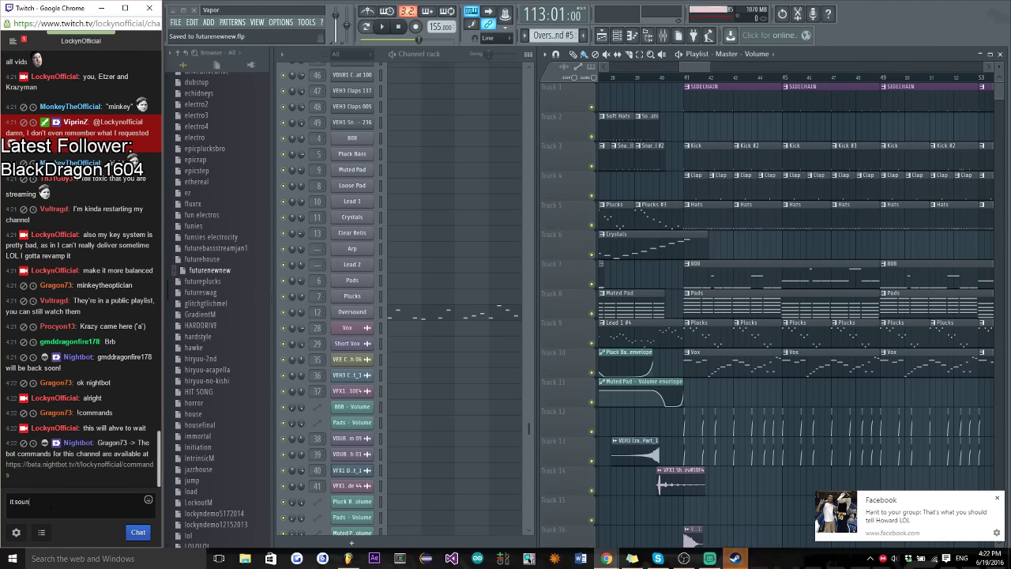
text(it sounds a bit better tho)
key(Return)
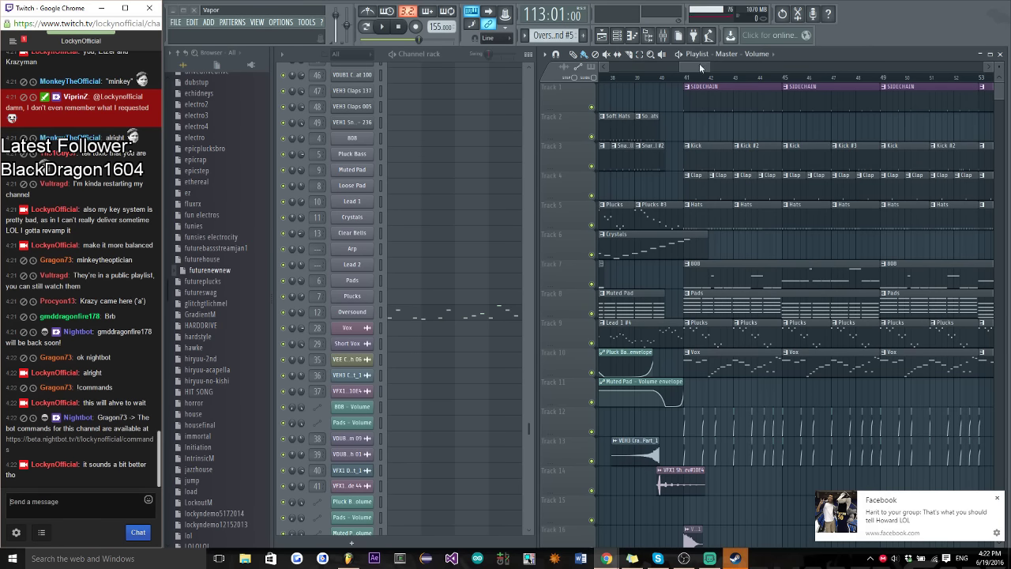
Return the playlist and song position to the start, and open the recent project ethereal.flp
drag(699, 65, 383, 24)
click(398, 26)
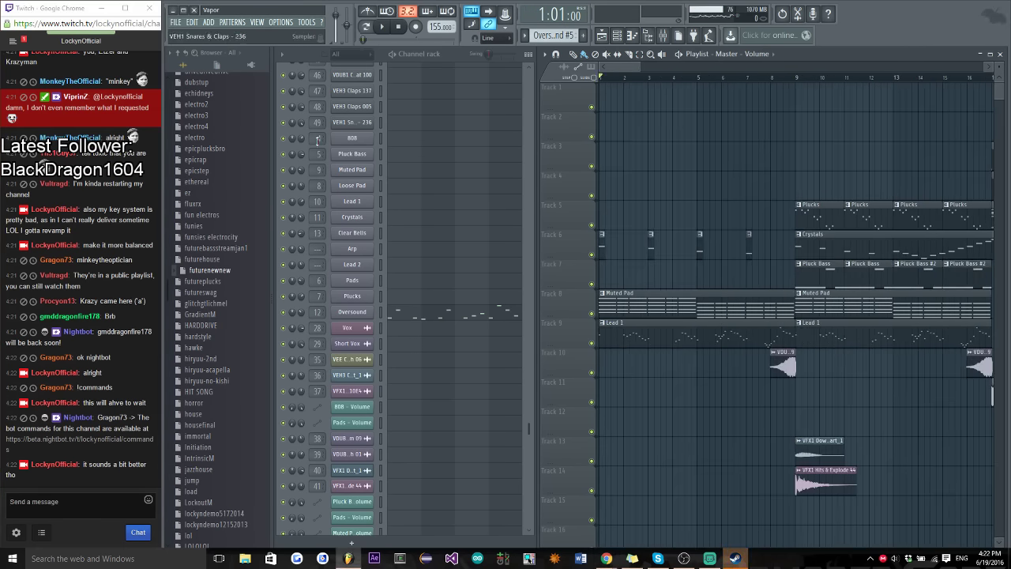
click(175, 23)
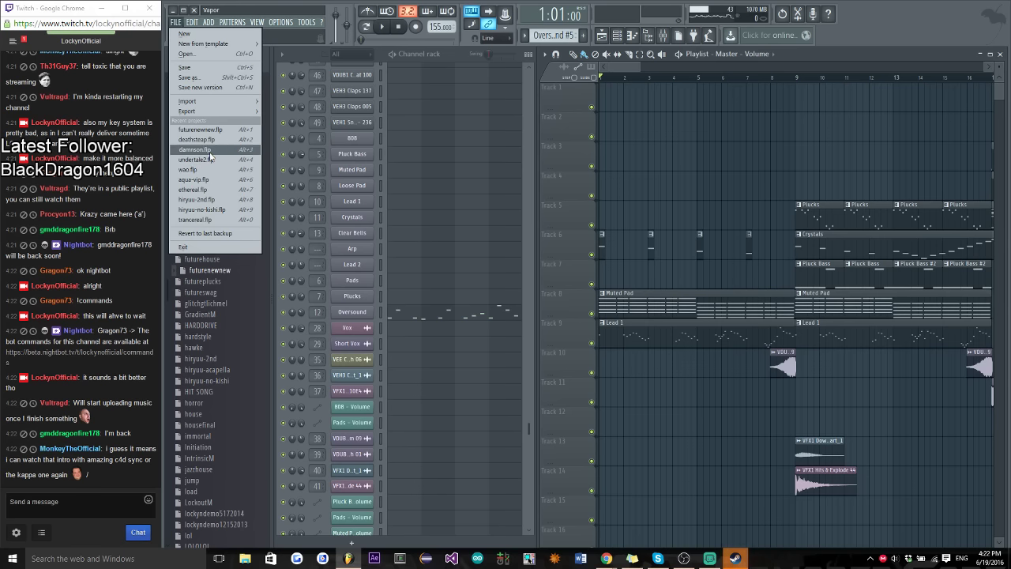
click(193, 190)
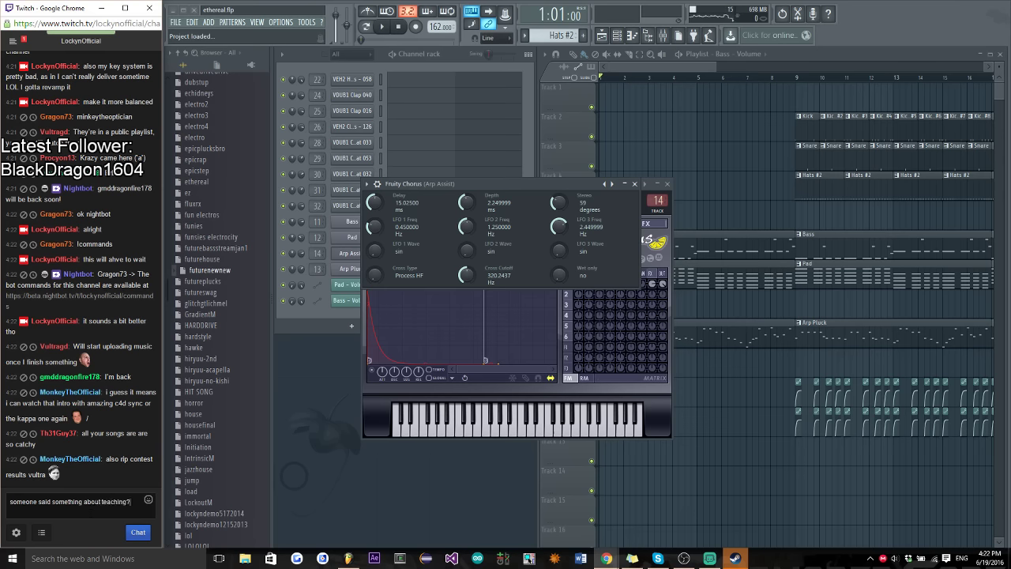
Post "someone said something about teaching?", "I missed chat for a good 10 min" and "sorry" as separate chat messages
key(Return)
text(i m)
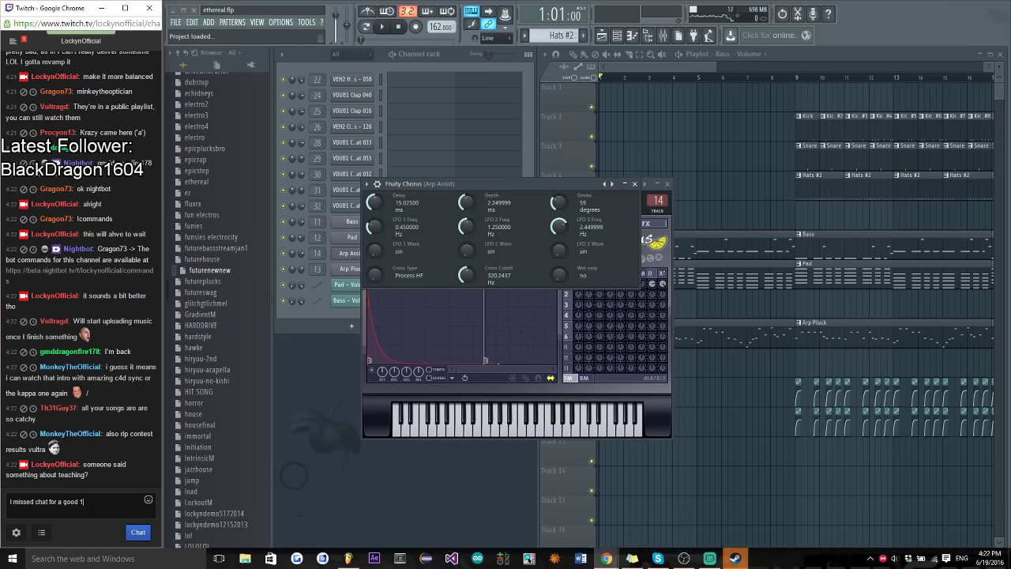
text(issed chat for a good 10 min)
key(Return)
text(sorry)
key(Return)
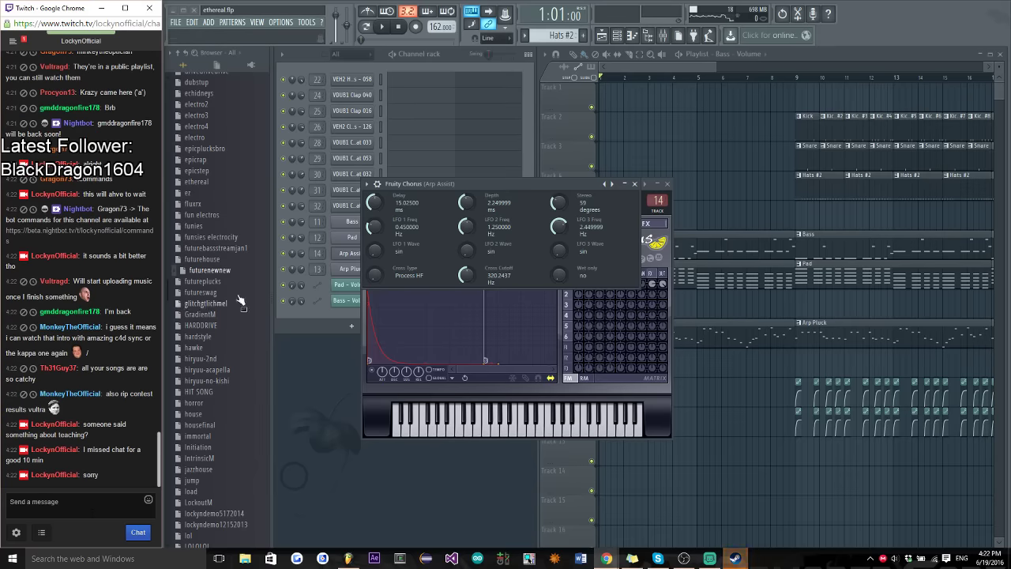
Read back through the missed Twitch chat messages and return to the newest ones
scroll(50, 344, up, 5)
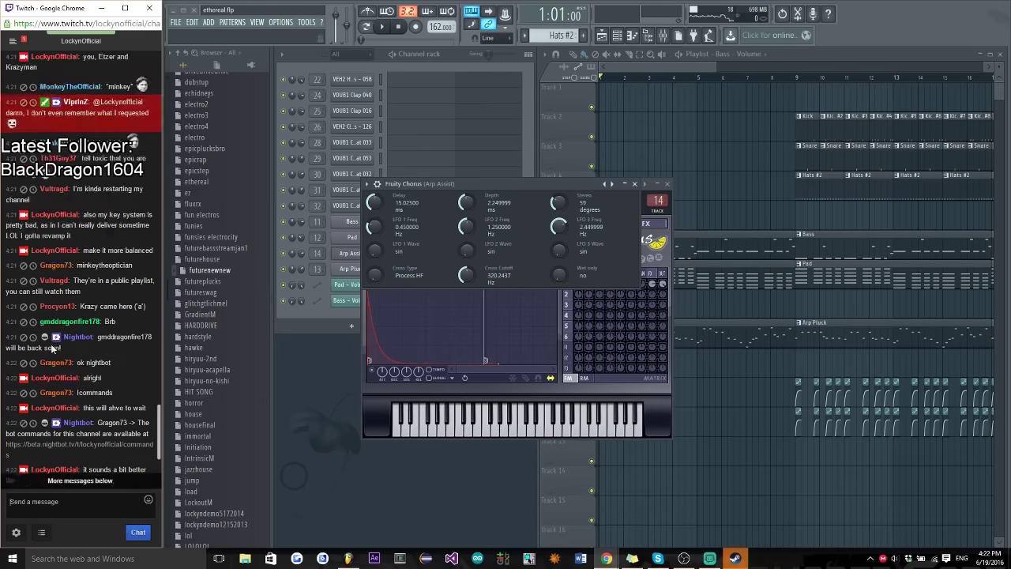
scroll(51, 343, up, 5)
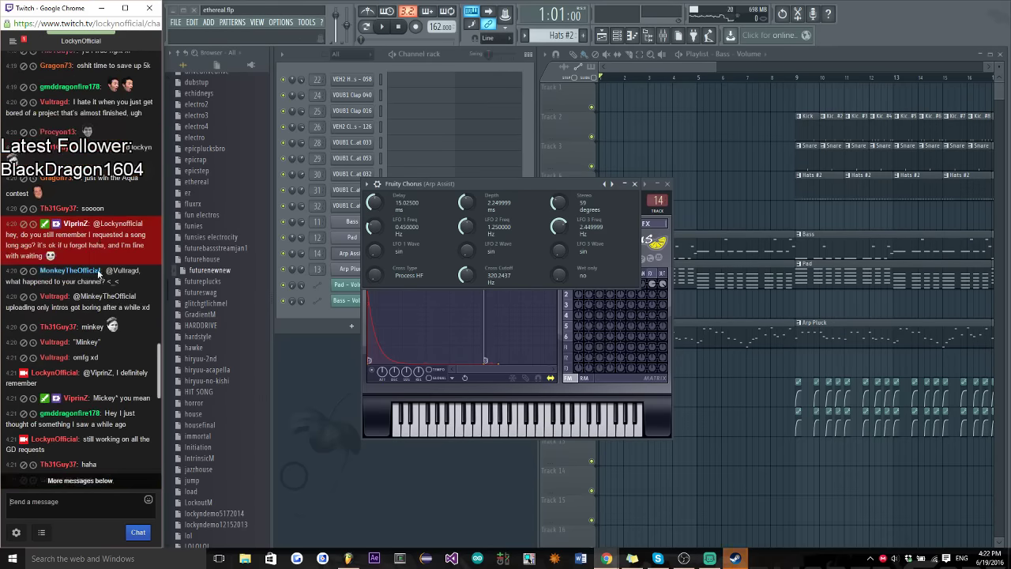
scroll(88, 273, up, 5)
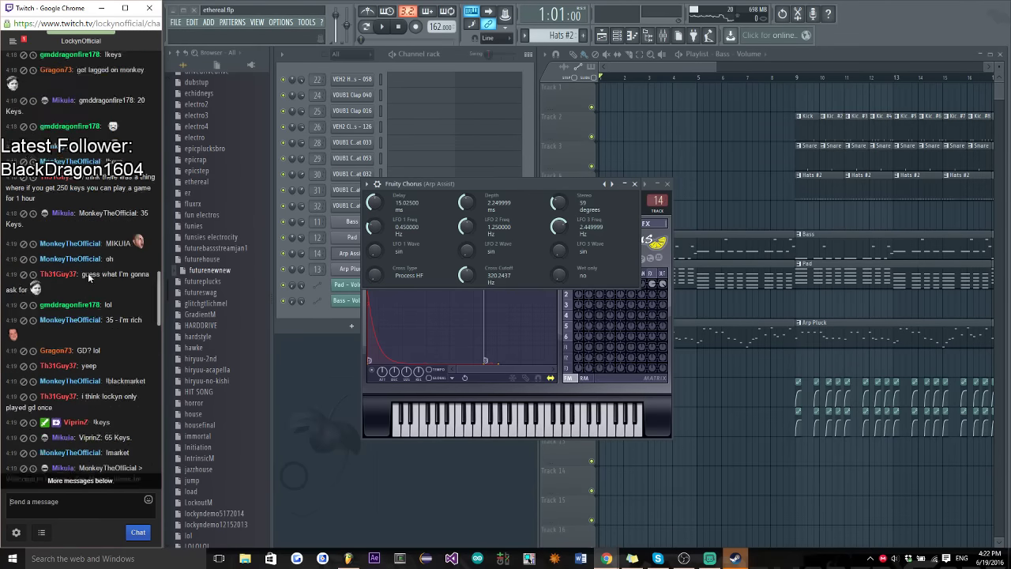
scroll(82, 276, up, 5)
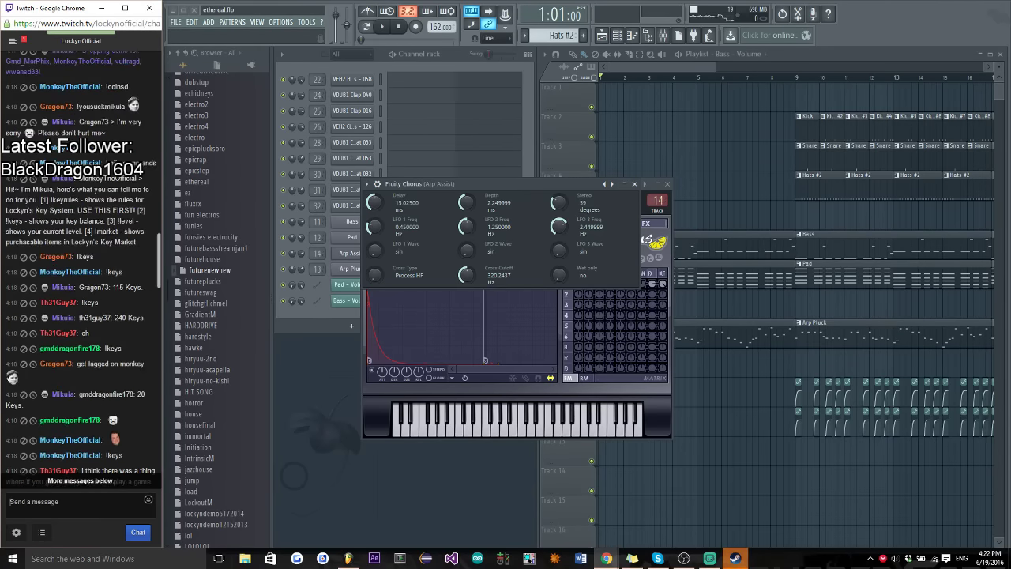
scroll(85, 180, up, 2)
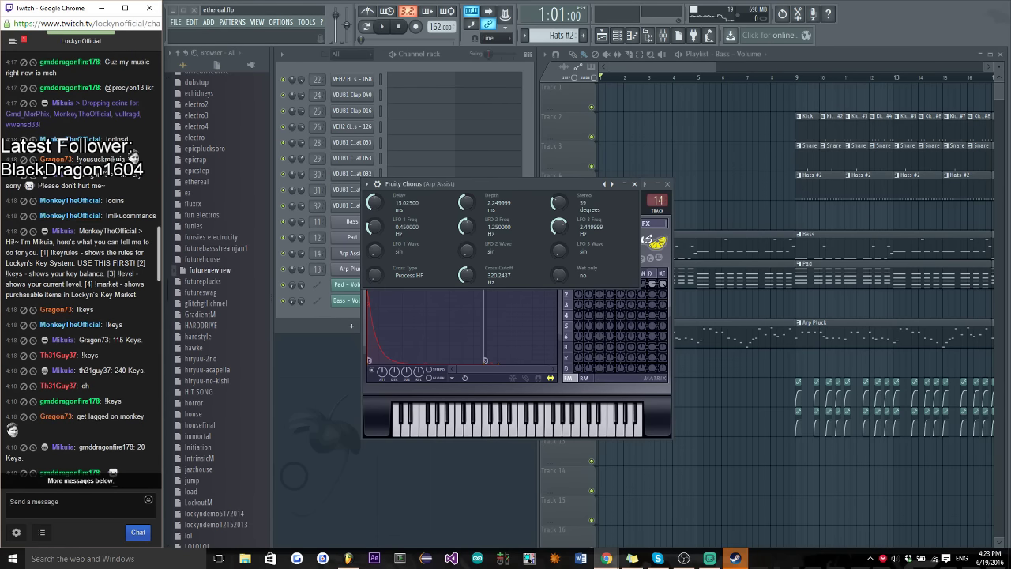
scroll(90, 322, up, 2)
scroll(85, 187, up, 6)
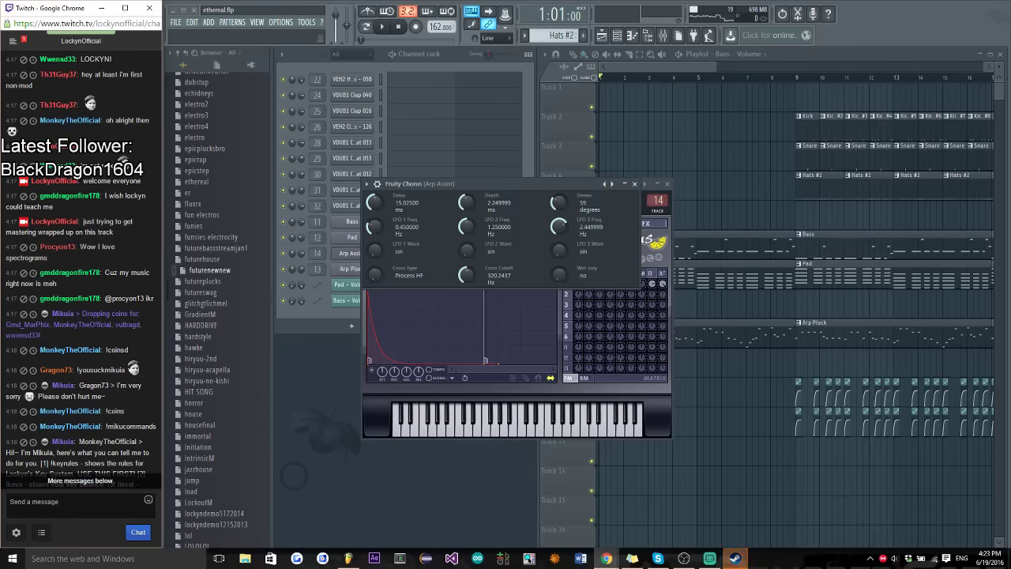
scroll(89, 347, down, 10)
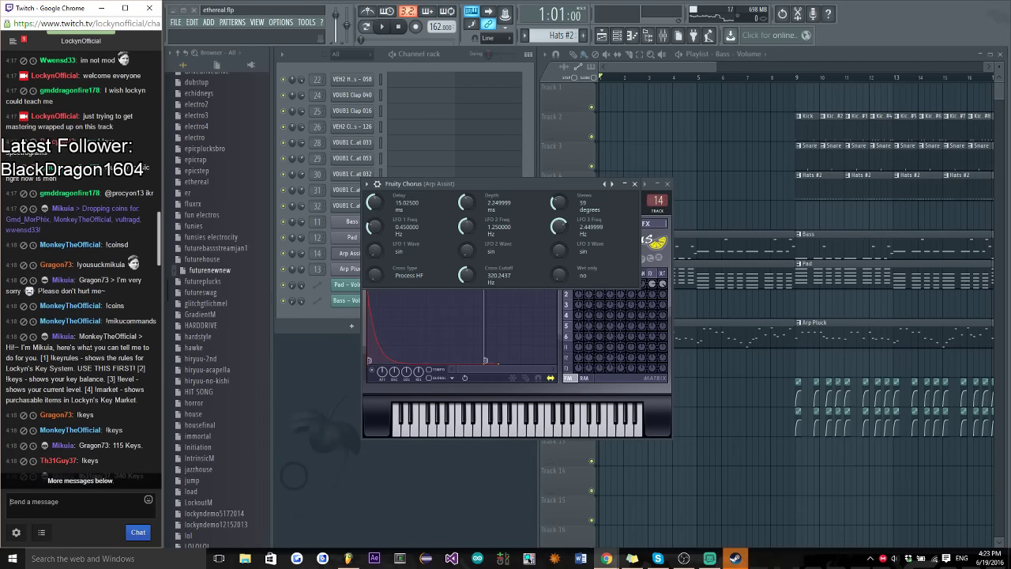
scroll(89, 351, down, 12)
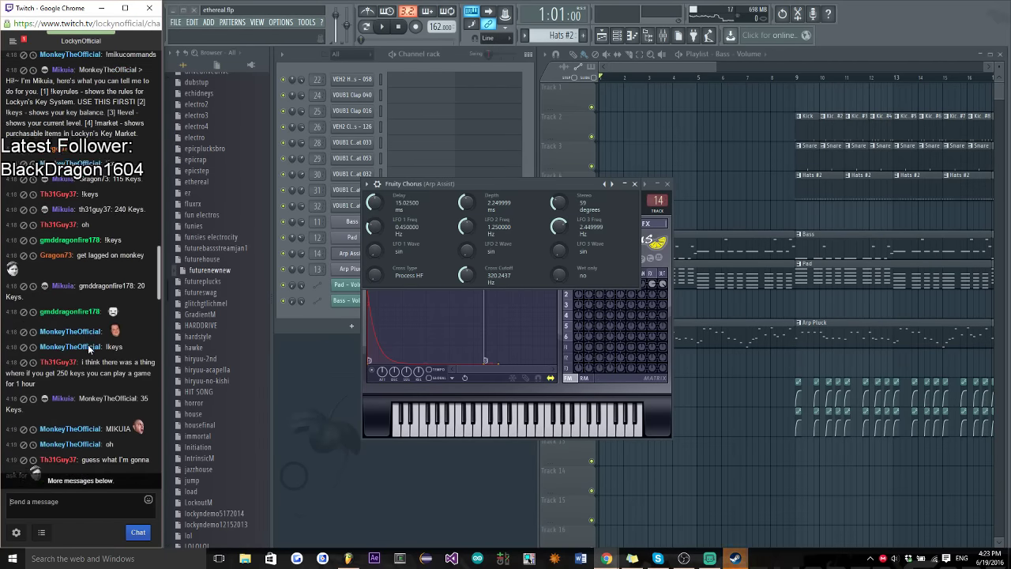
scroll(89, 348, down, 2)
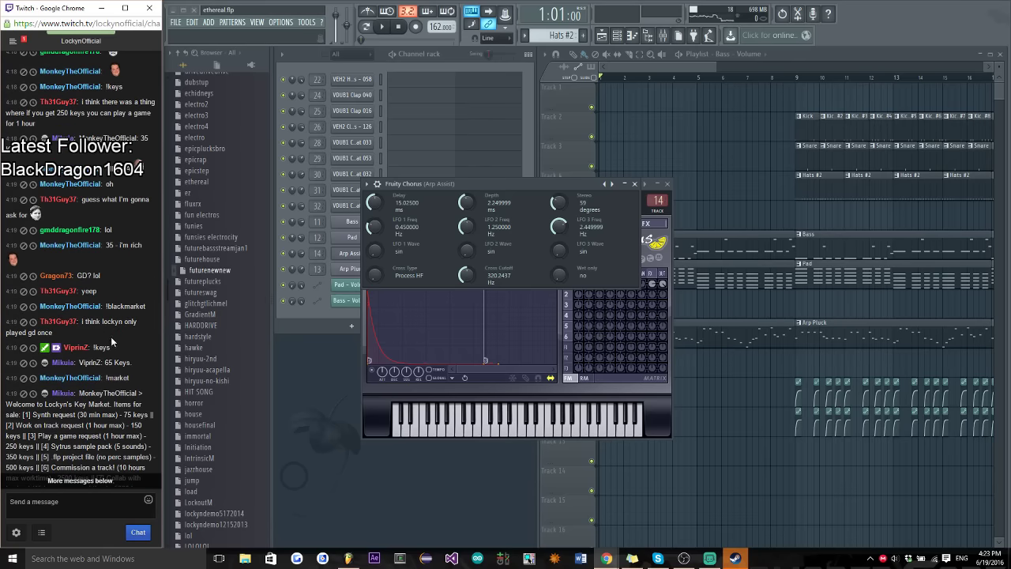
scroll(111, 341, down, 10)
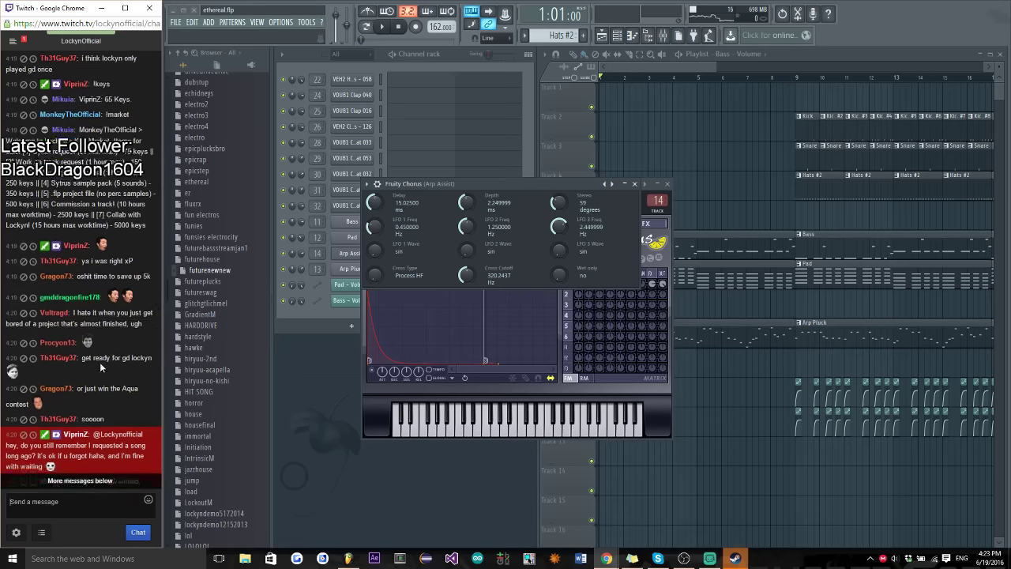
scroll(100, 361, down, 2)
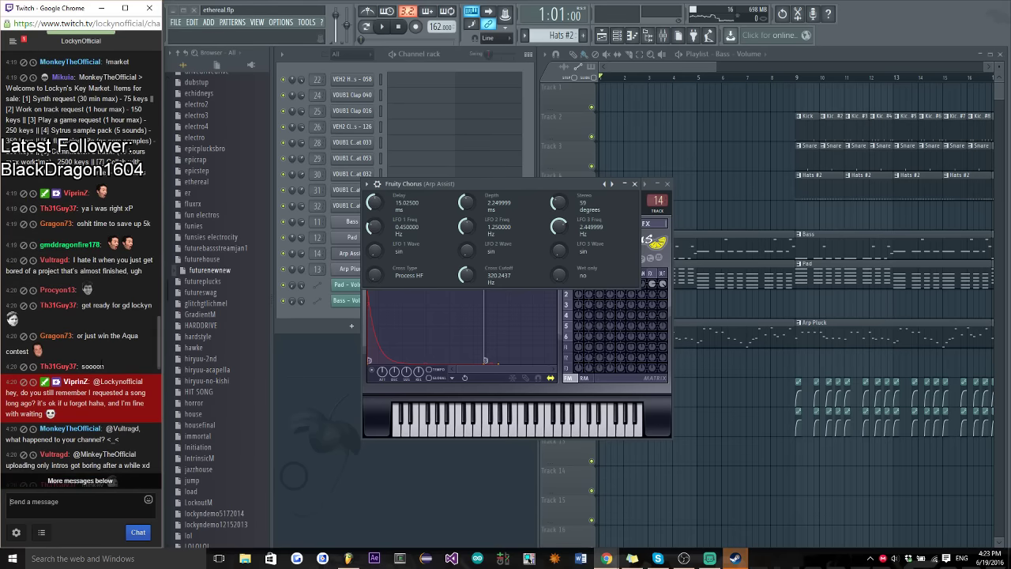
scroll(98, 364, down, 15)
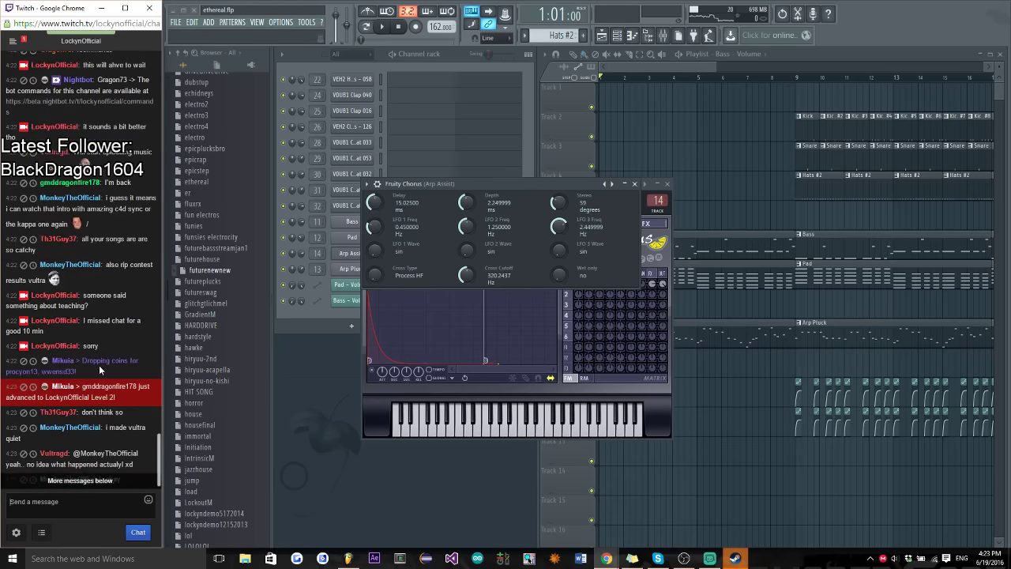
scroll(99, 365, down, 3)
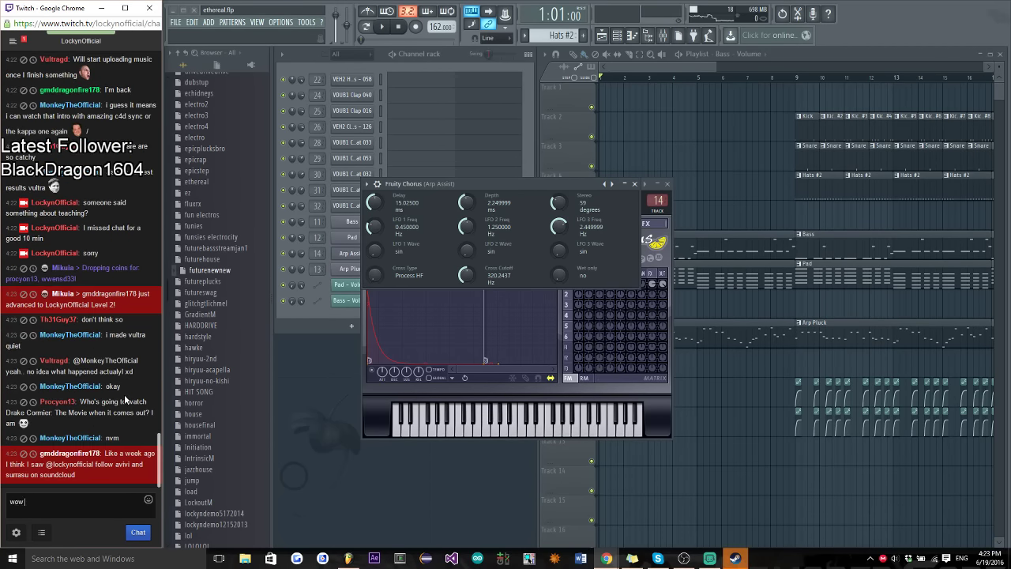
Post "wow" and "you're right" in one Twitch chat message, mentioning between them the viewer who commented about playing GD only once
text(@th2)
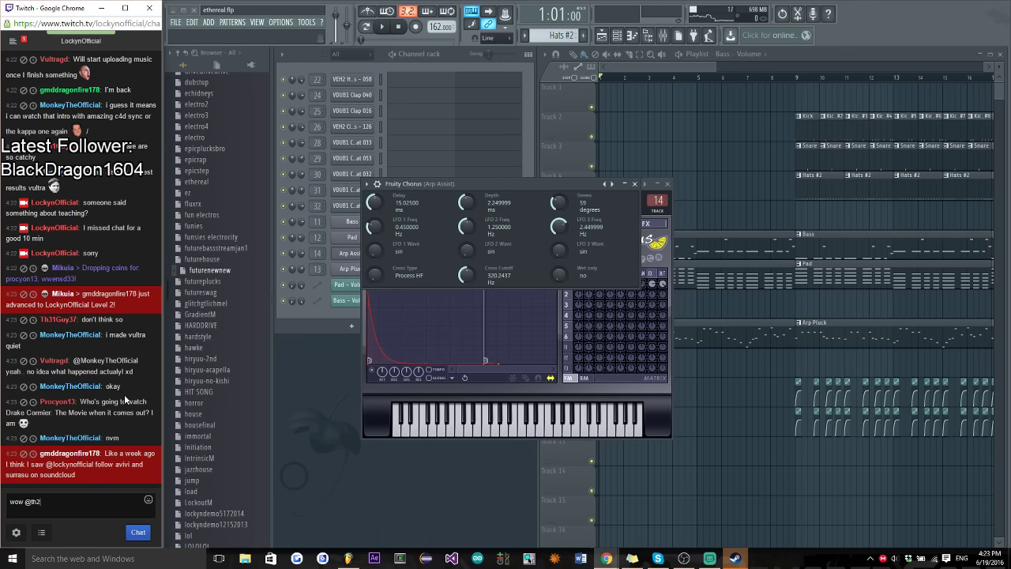
key(BackSpace)
text(3)
key(Tab)
text(you're rig)
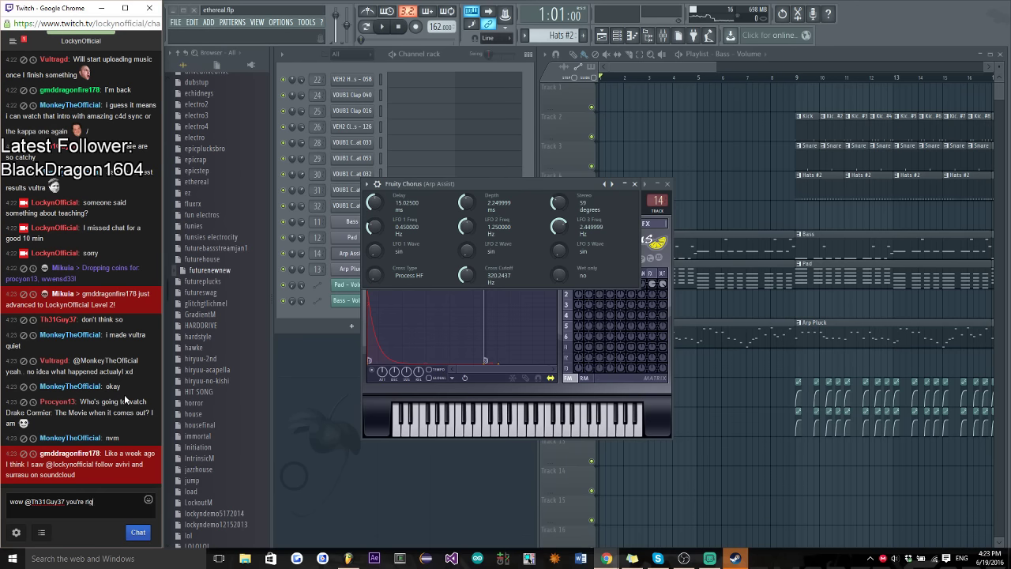
text(ht)
key(Return)
Post "I only played once" and "on stream anyways lol" as separate Twitch chat messages
text(I only played o)
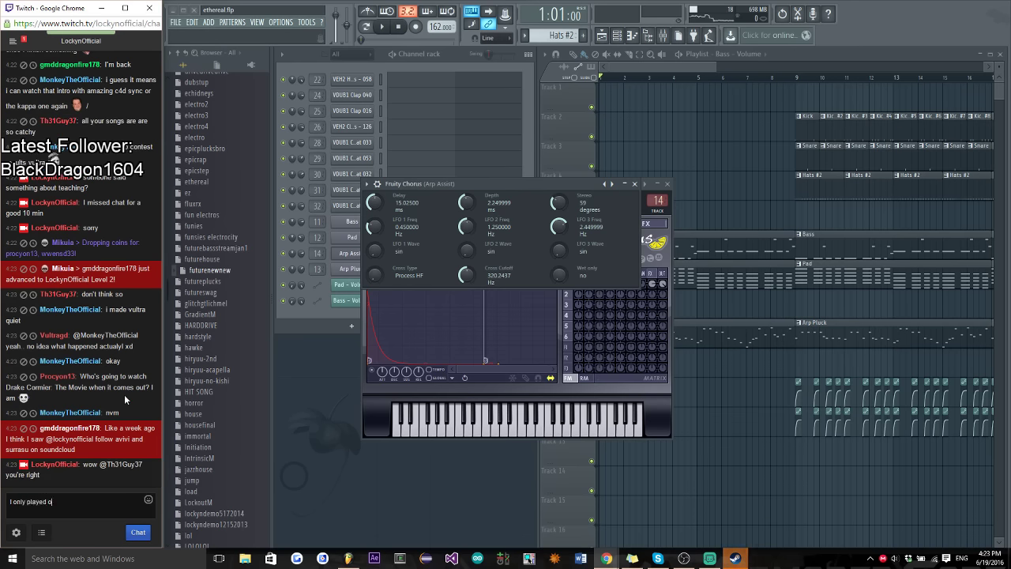
text(nce)
key(Return)
text(on stream)
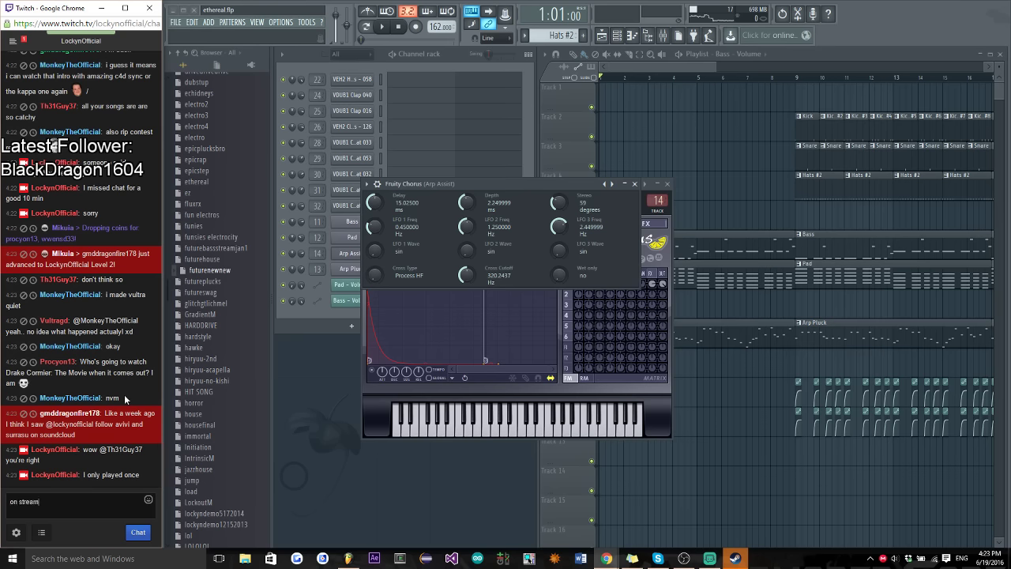
text( anyways lol)
key(Return)
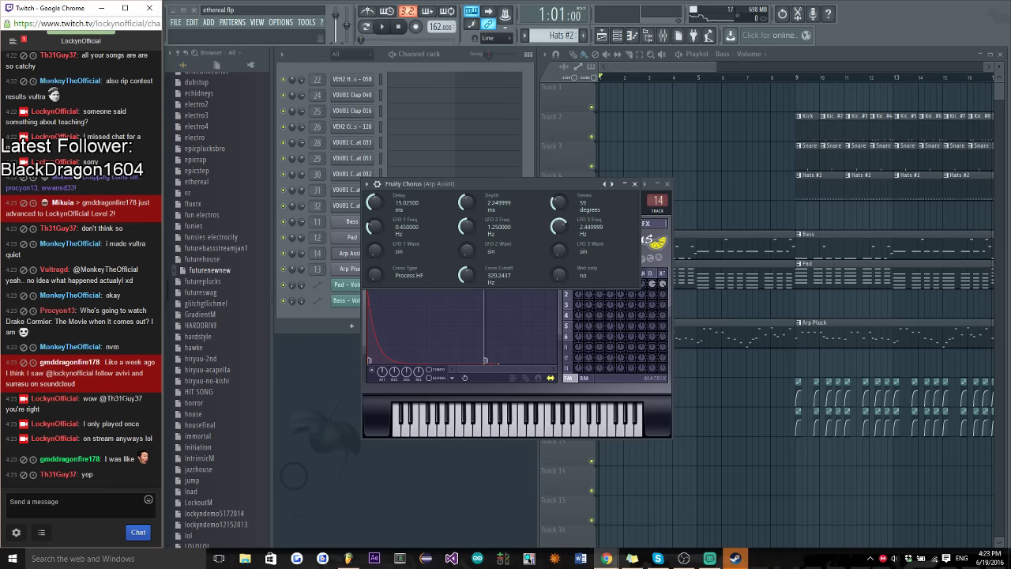
Reply in the Twitch chat to the viewer who mentioned the SoundCloud follows with "that's random... I do like their music though"
text(@gm)
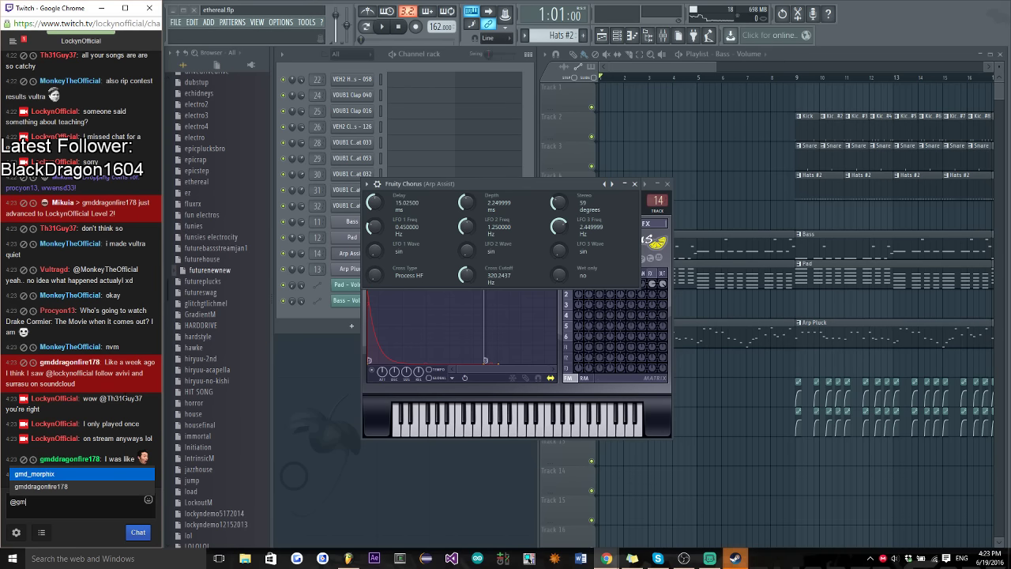
text(dd)
key(Tab)
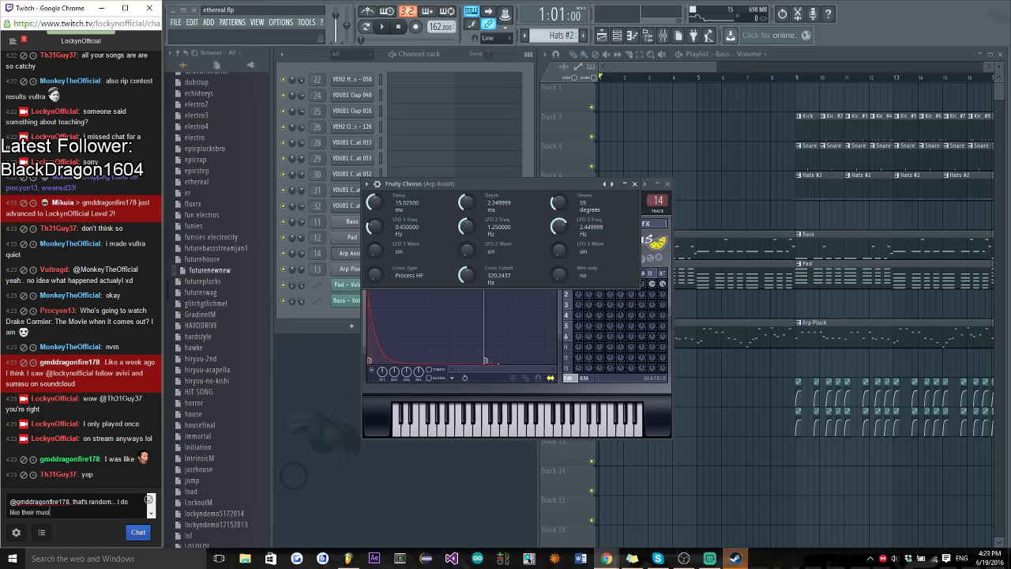
text(gh)
key(Return)
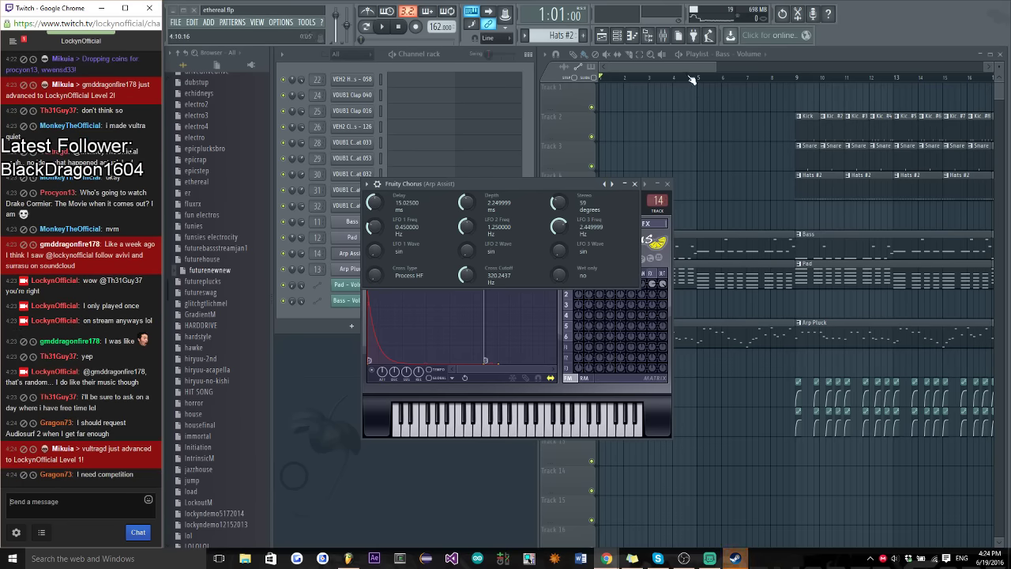
Switch to FL Studio and play the ethereal song from the beginning
click(667, 65)
key(space)
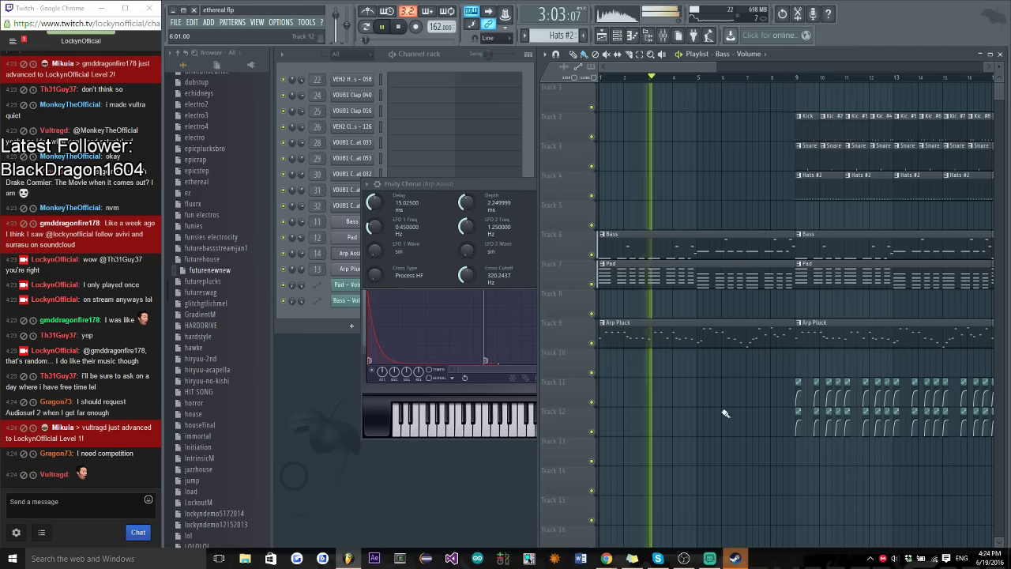
Send "o", "are you streaming", "because I am", "LOL" and "<3" as separate messages in the Steam friend chat and close it
click(735, 558)
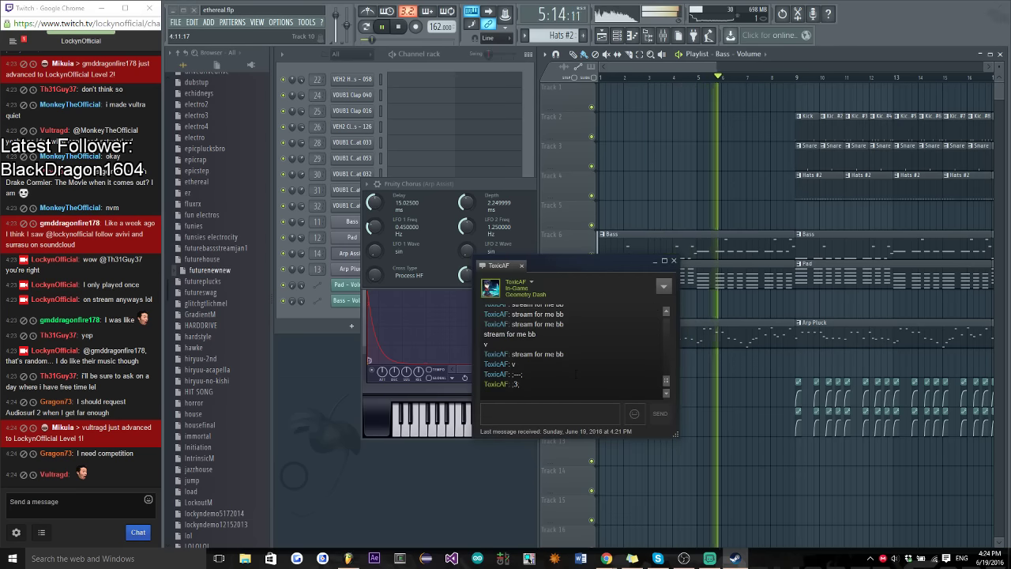
text(o)
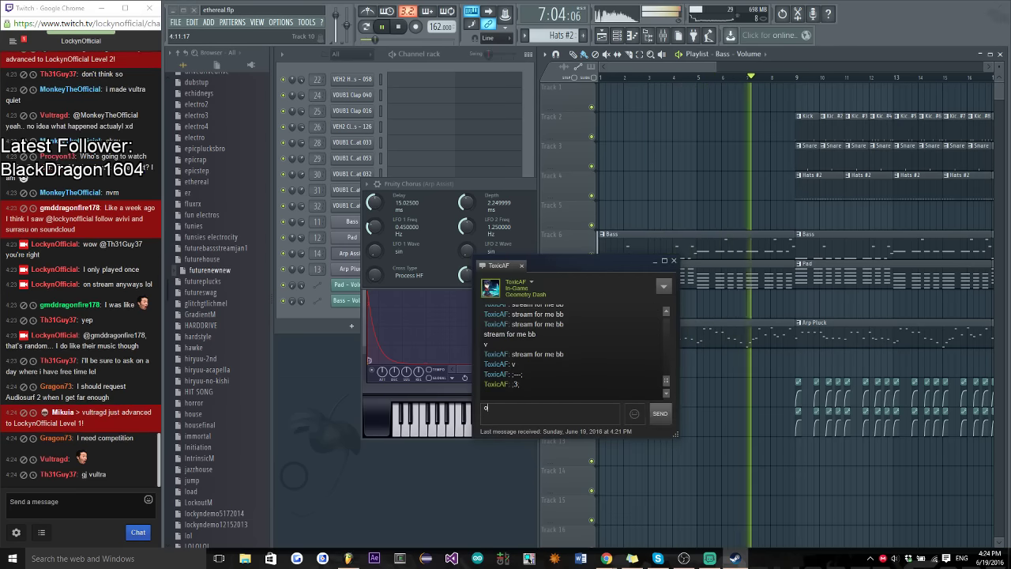
key(Return)
text(are you streaming)
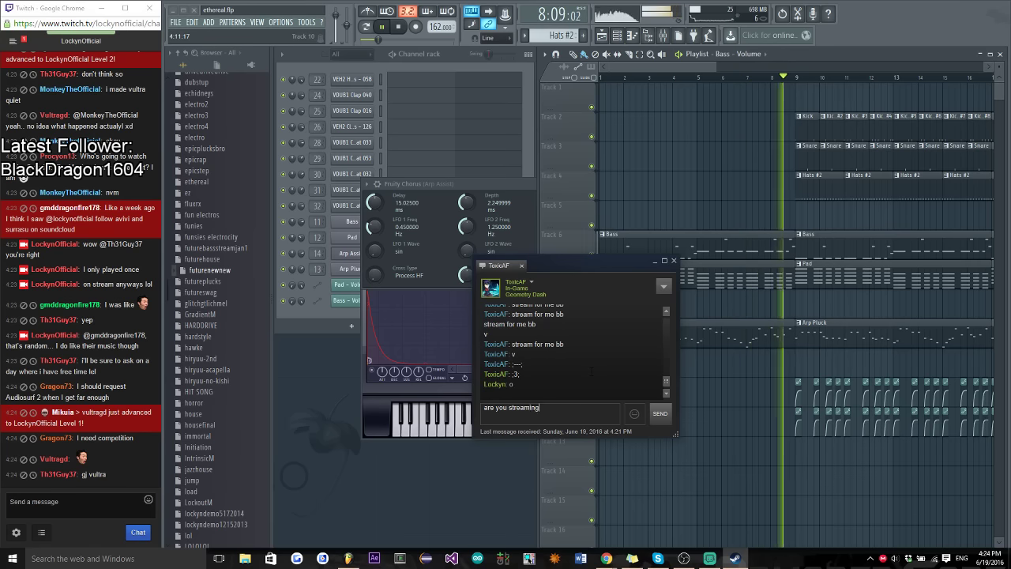
key(Return)
text(because I am)
key(Return)
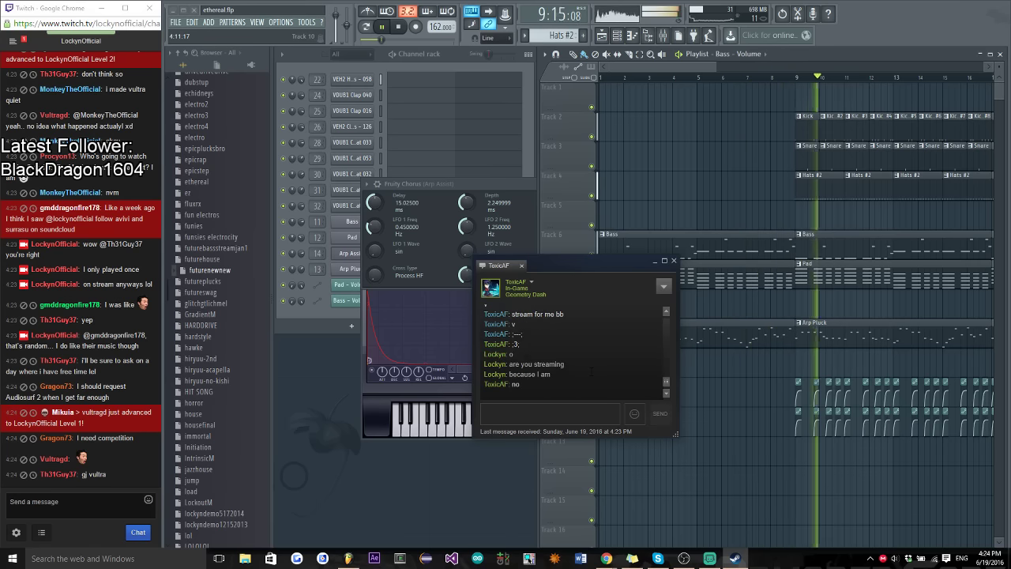
text(LOL)
key(Return)
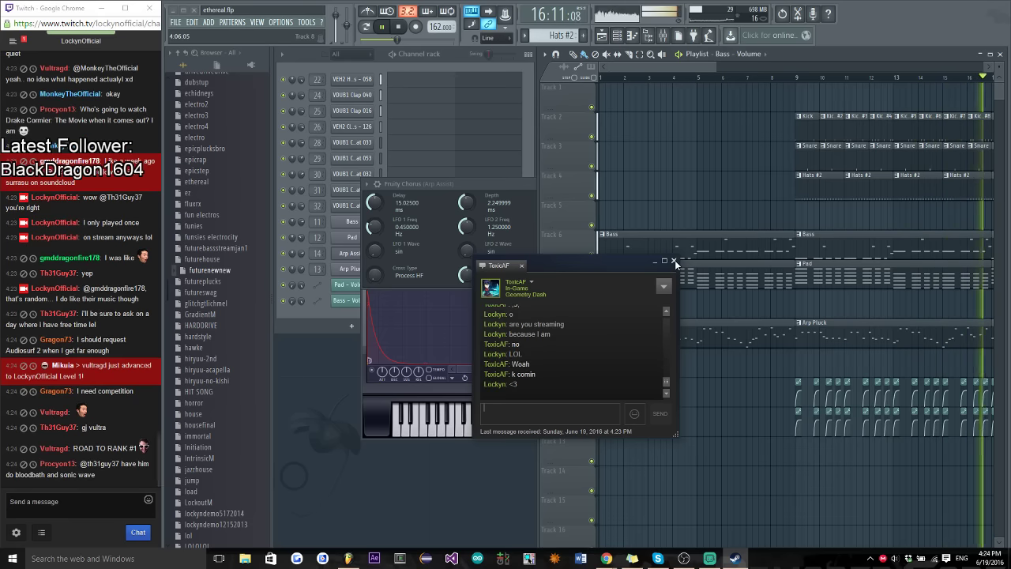
click(674, 262)
Select the Pad #2 pattern from its playlist clip and bring the channel rack to the front
drag(681, 65, 811, 63)
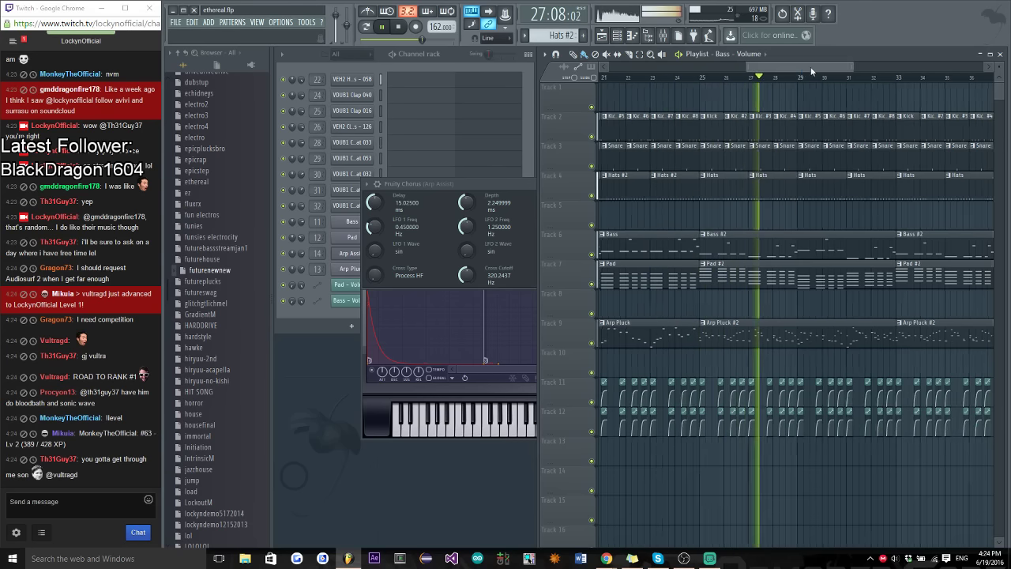
click(715, 269)
click(455, 51)
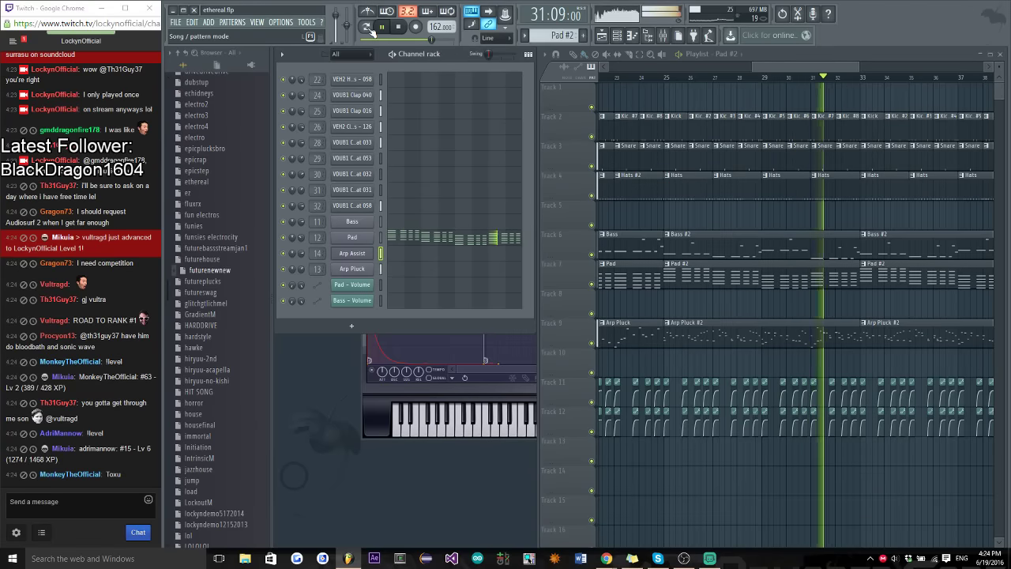
Audition the selected pattern in pattern mode, return to song mode and stop playback
click(368, 28)
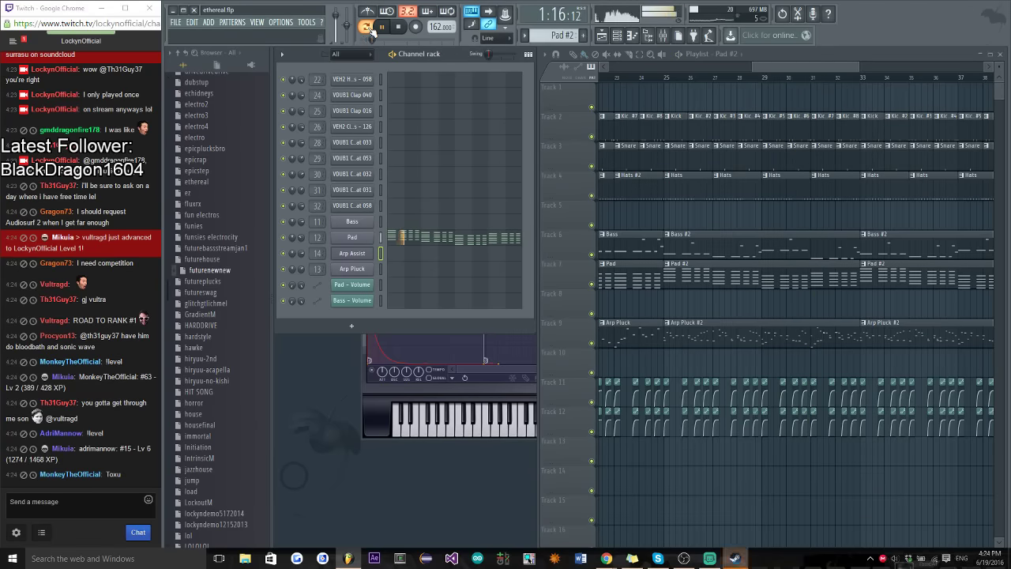
click(368, 27)
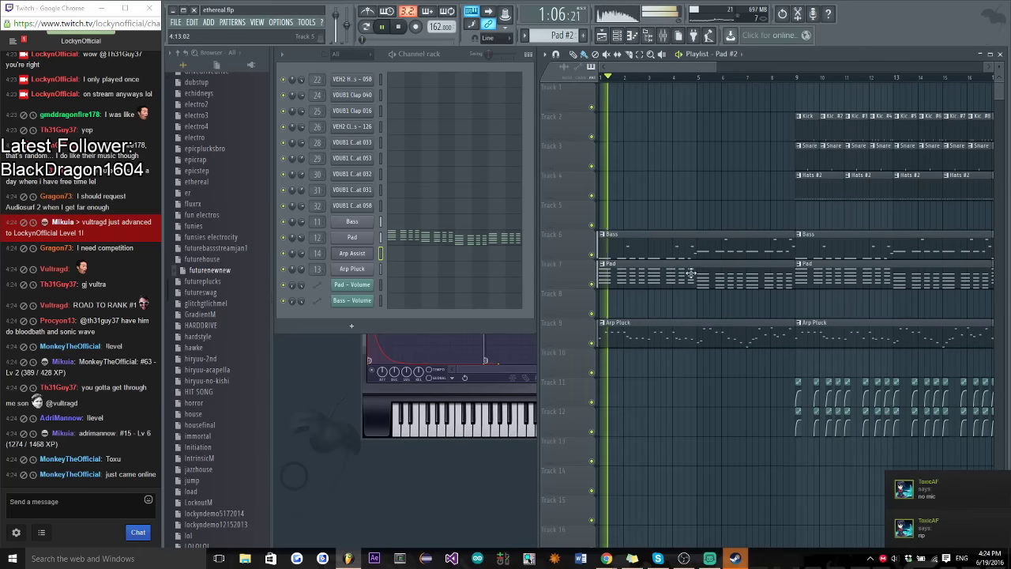
key(space)
Reopen the Steam friend chat and send "sorry bb" and "I'm back home, no equipment" as separate messages
click(734, 559)
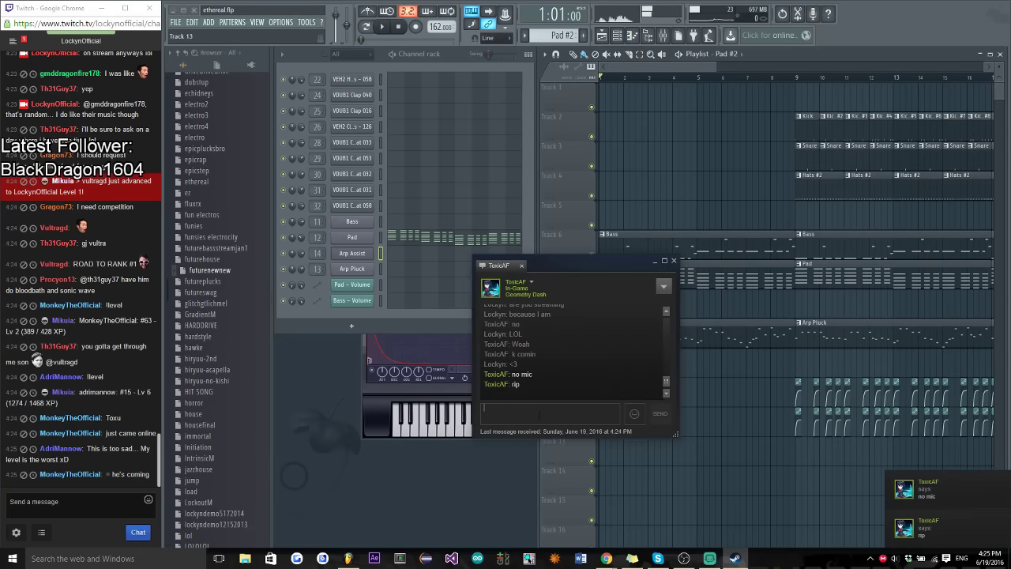
text(sorry bb)
key(Return)
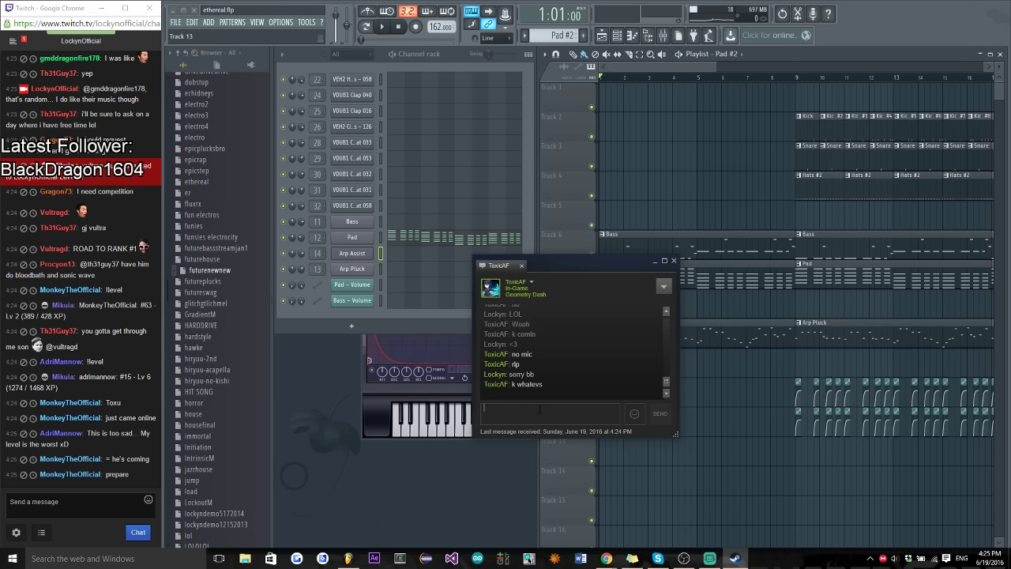
text(I'm back home)
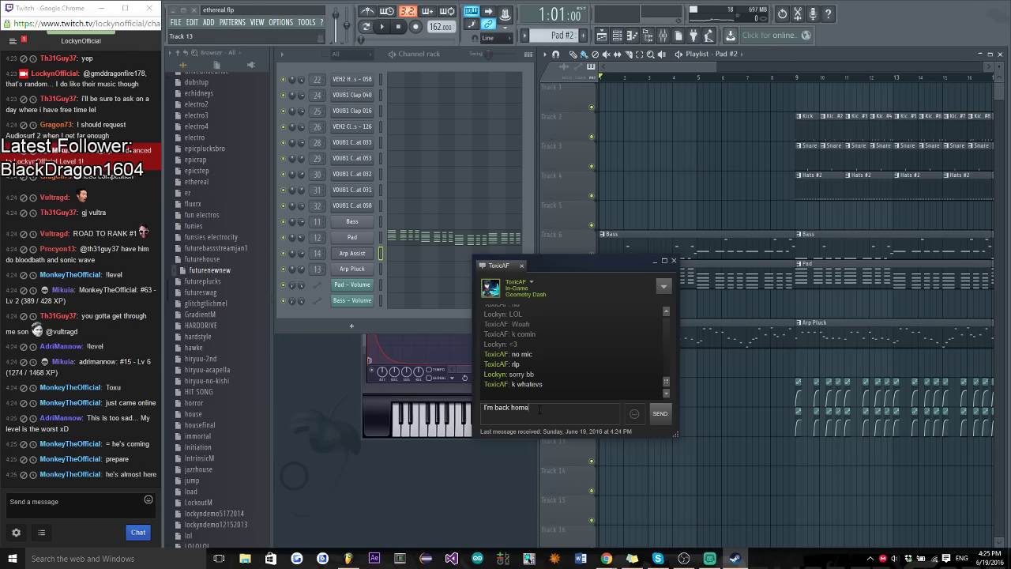
text(, no equipment)
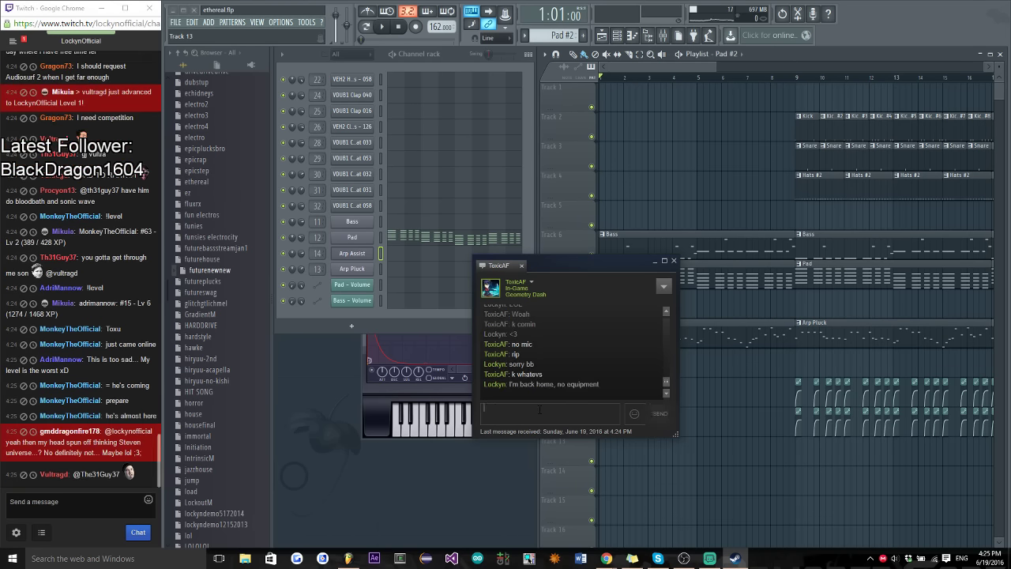
Close the Steam friend chat and send "so", "seems like" and "working on existing tracks is always super hard for me on strema" in Twitch chat
key(Return)
click(673, 262)
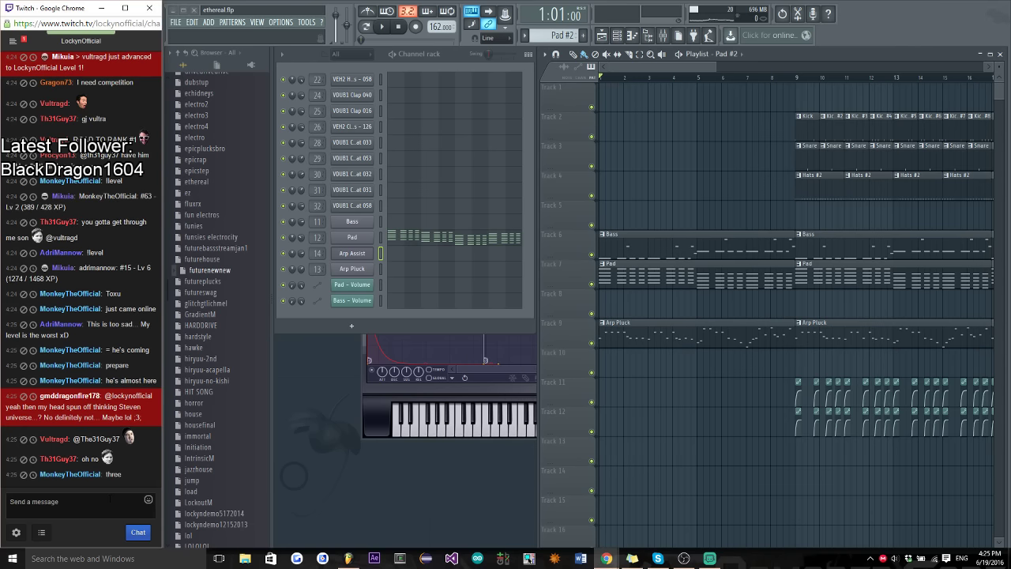
text(seems)
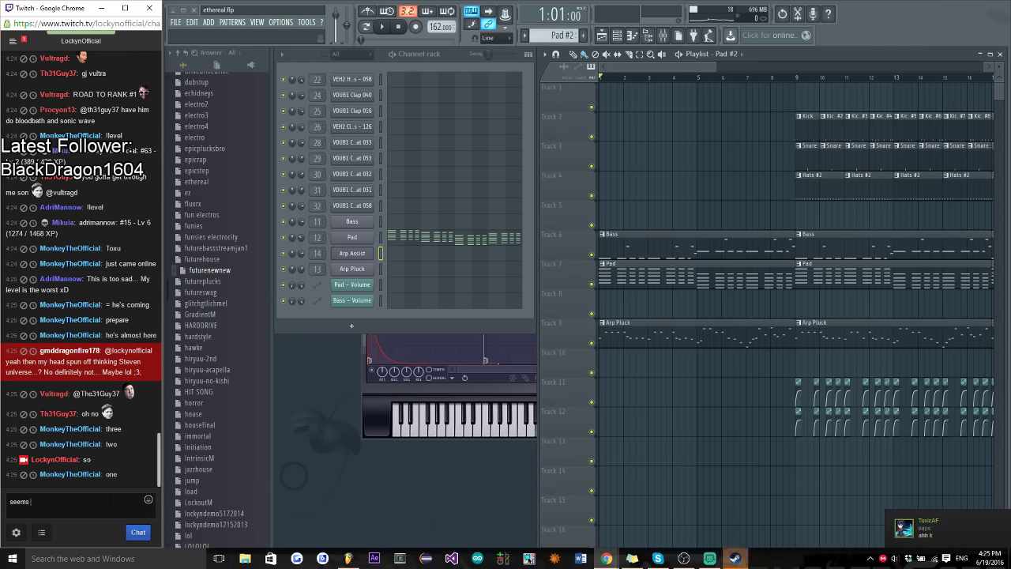
text( like)
key(Return)
text(working on ex)
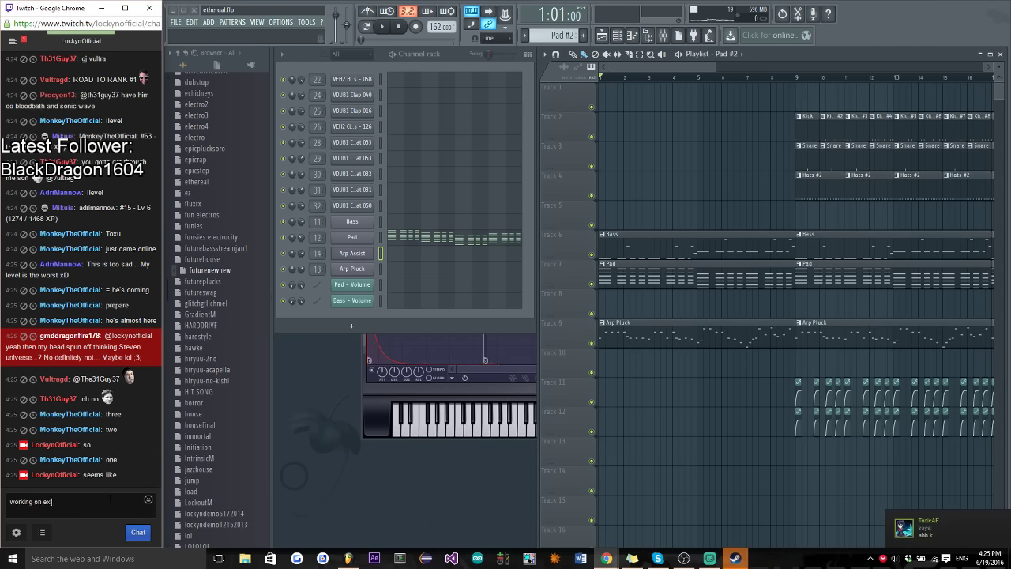
text(isting tracks is always super han)
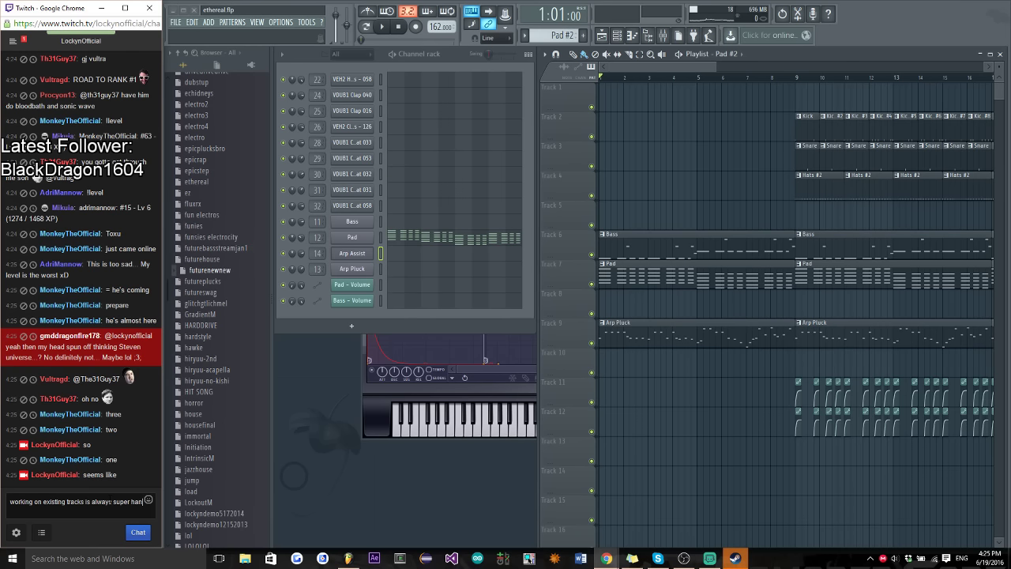
text(d for me on strema)
key(Return)
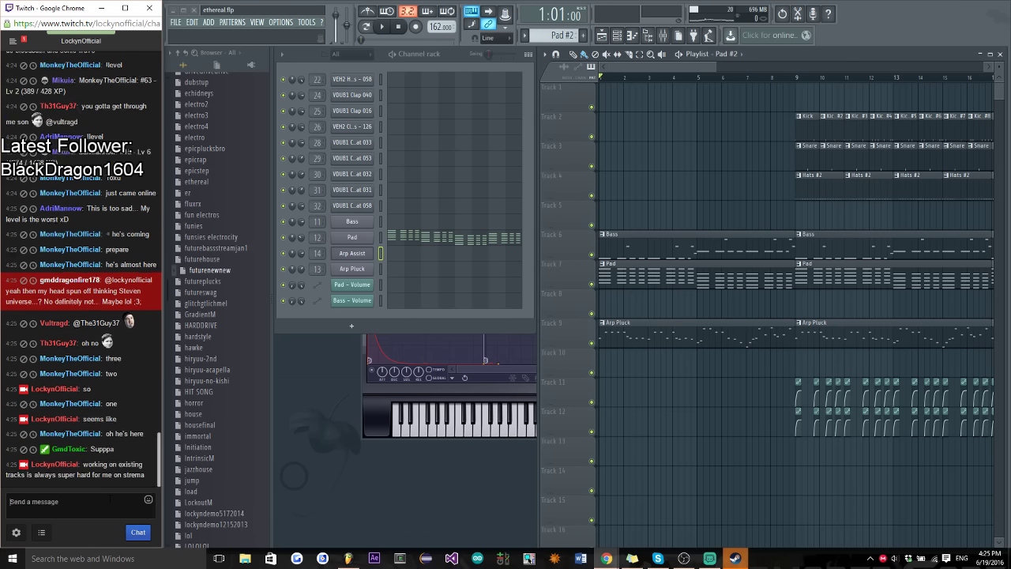
Send "gonna start a new one" and "what kind?" as separate messages in the Twitch chat
text(gonna st)
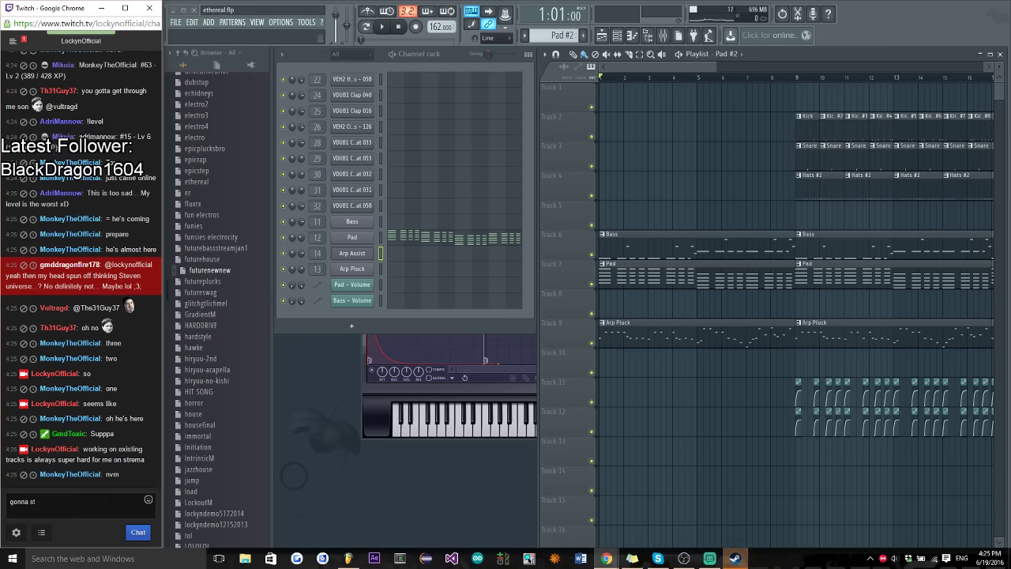
text(art a new one)
key(Return)
text(w)
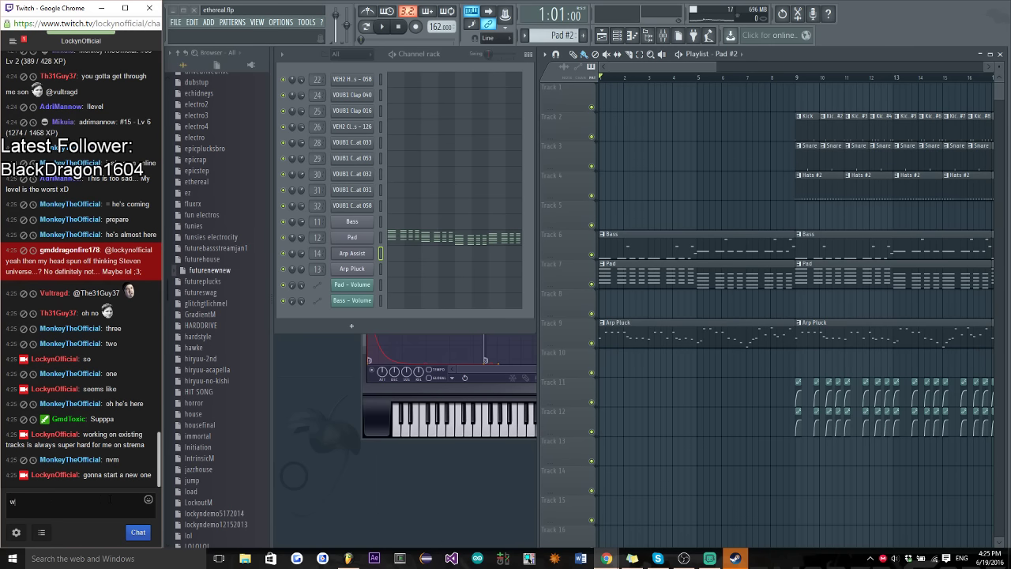
text(hat kind?)
key(Return)
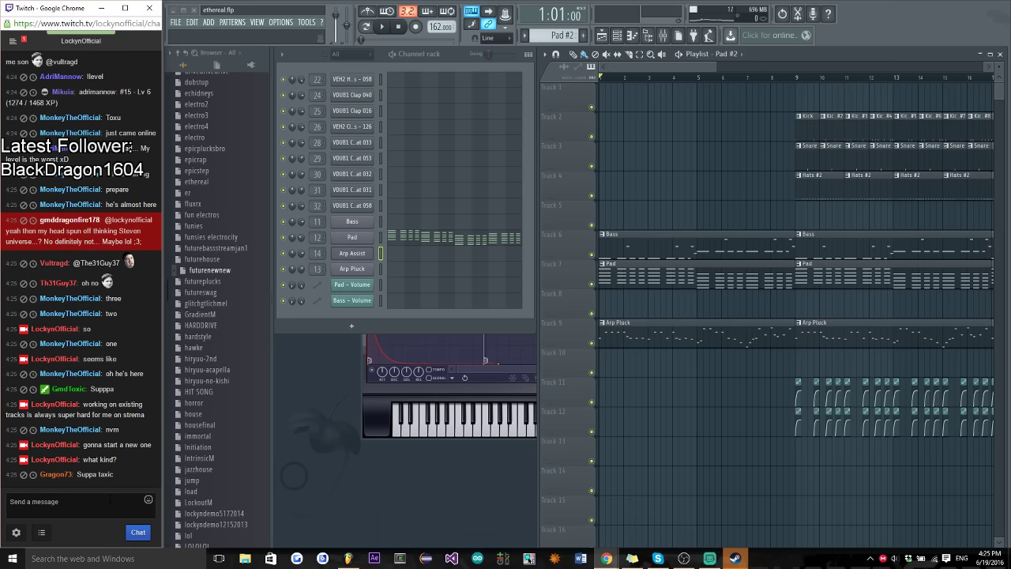
Mention the viewer who wrote "Supppa" in the Twitch chat and greet them with "hey <3"
text(@gmdt)
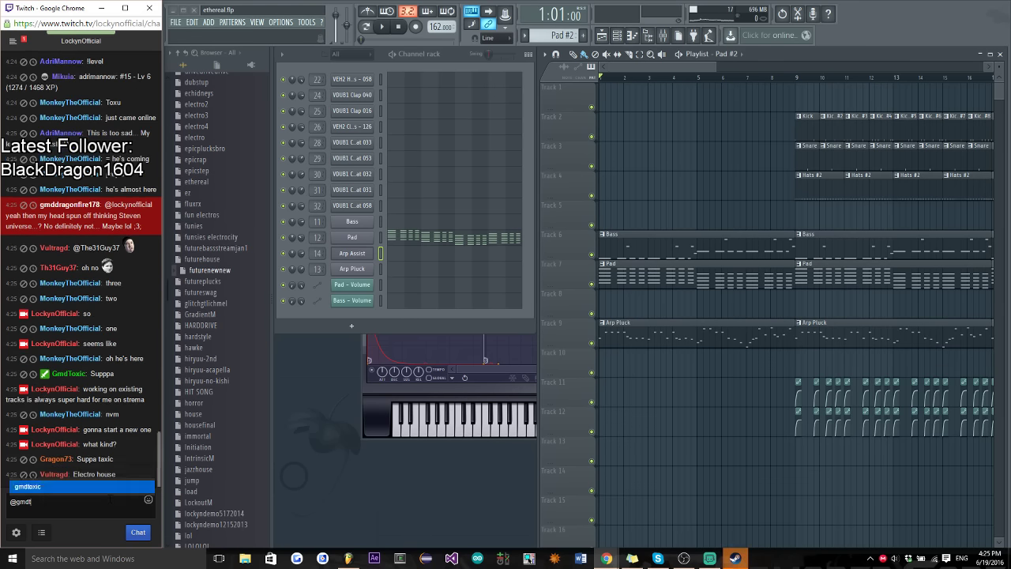
key(Tab)
text(, hey <3)
key(Return)
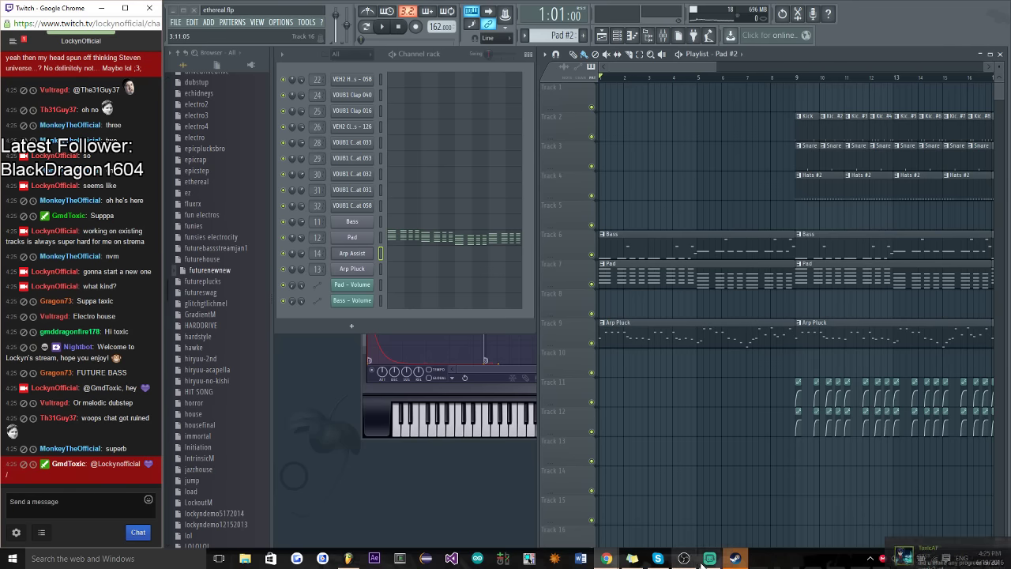
Switch to the main Chrome window, search for strawpoll in a new tab and open the Straw Poll site
mouse_move(606, 558)
click(576, 532)
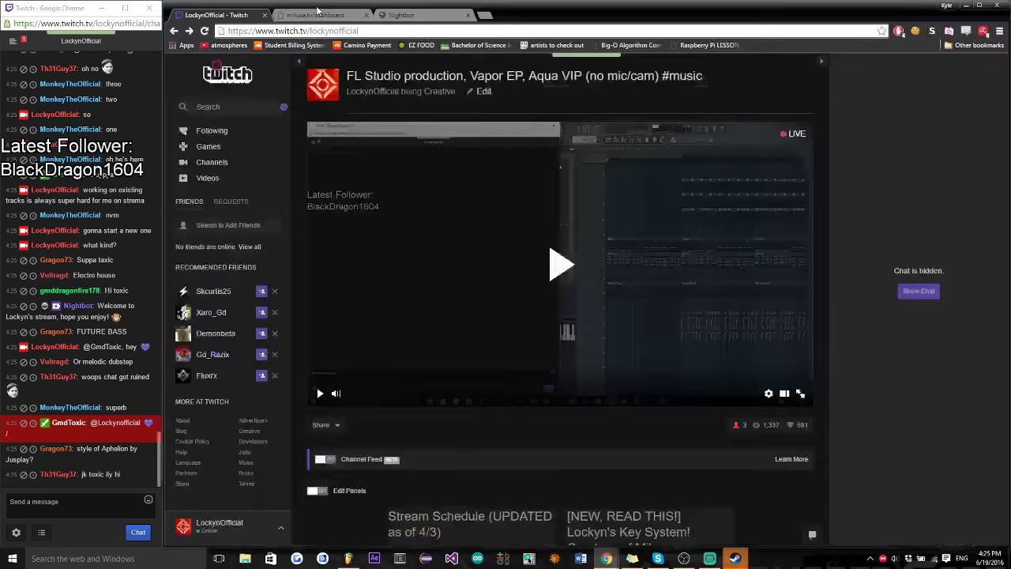
click(488, 16)
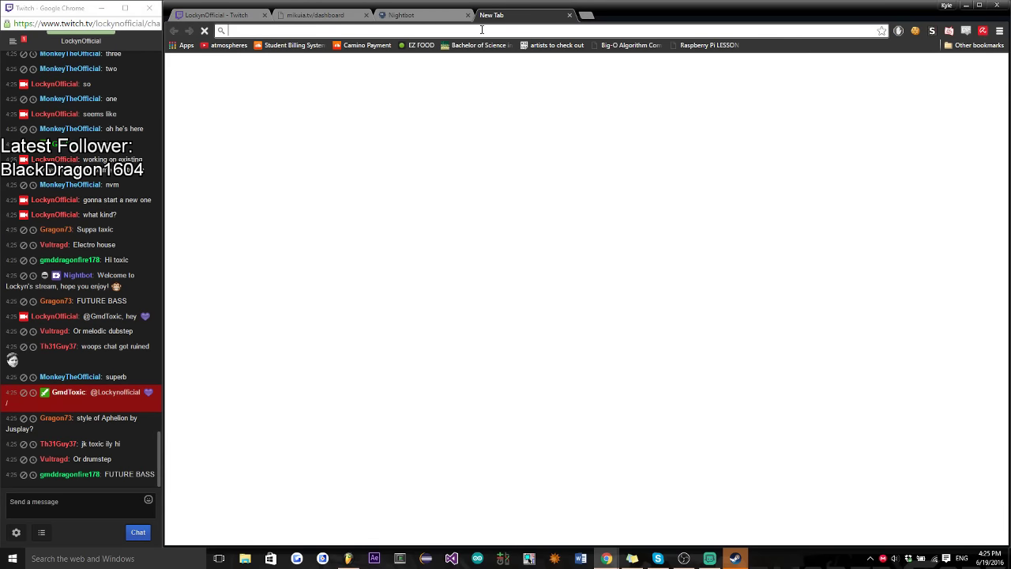
text(str)
text(eamtip)
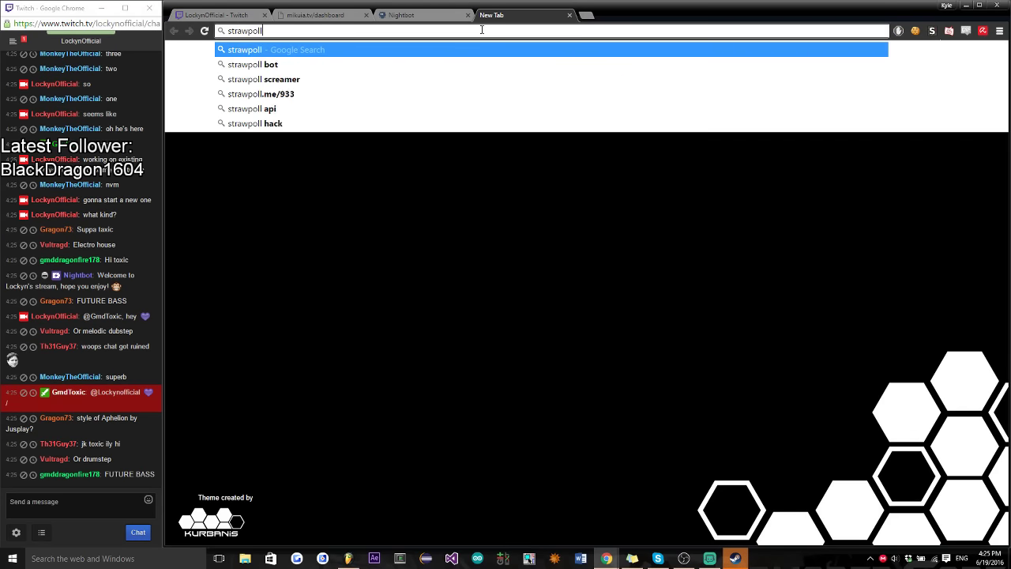
key(Return)
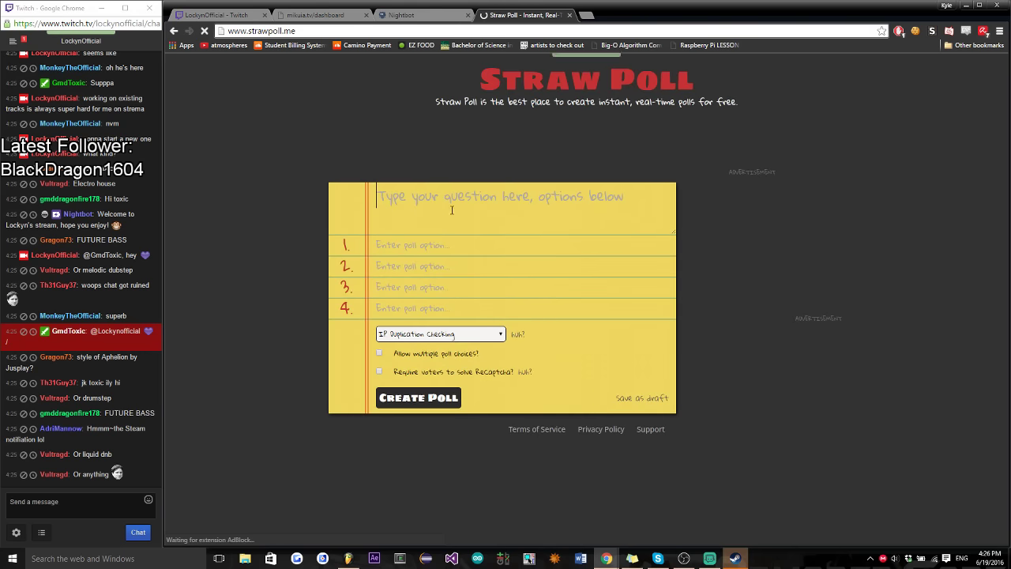
Enter the poll question "what genre boys and girls?" with the options "future bass", "electro house" and "melodic dubstep"
text(what genre)
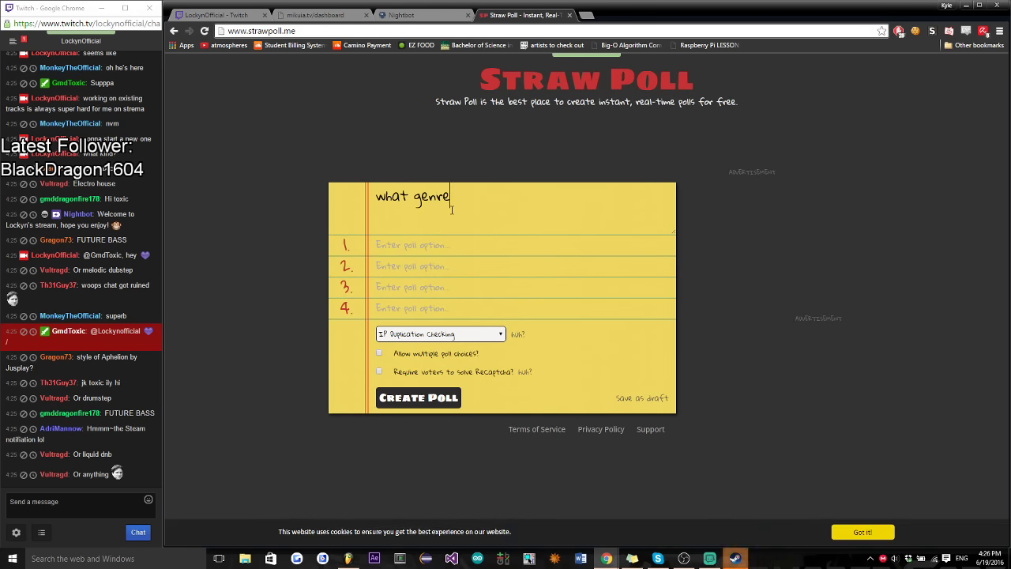
text( boys )
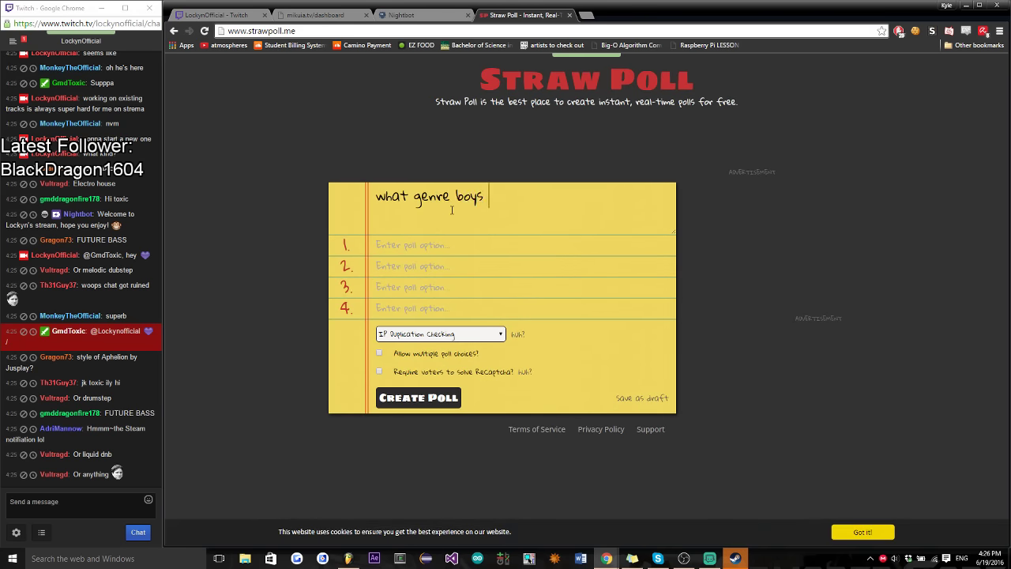
text(and girls?)
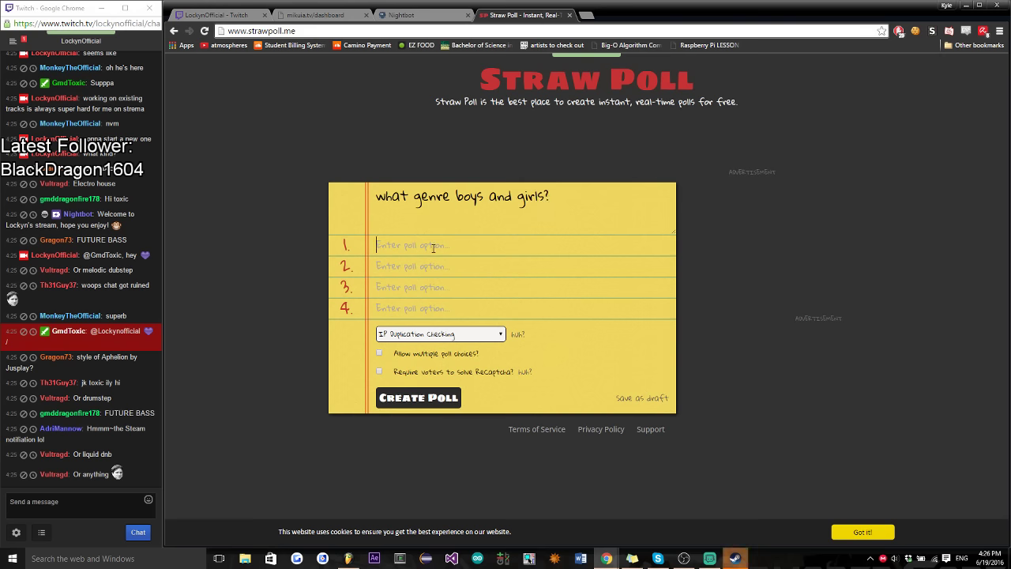
click(433, 248)
text(future bass)
key(Tab)
text(electro )
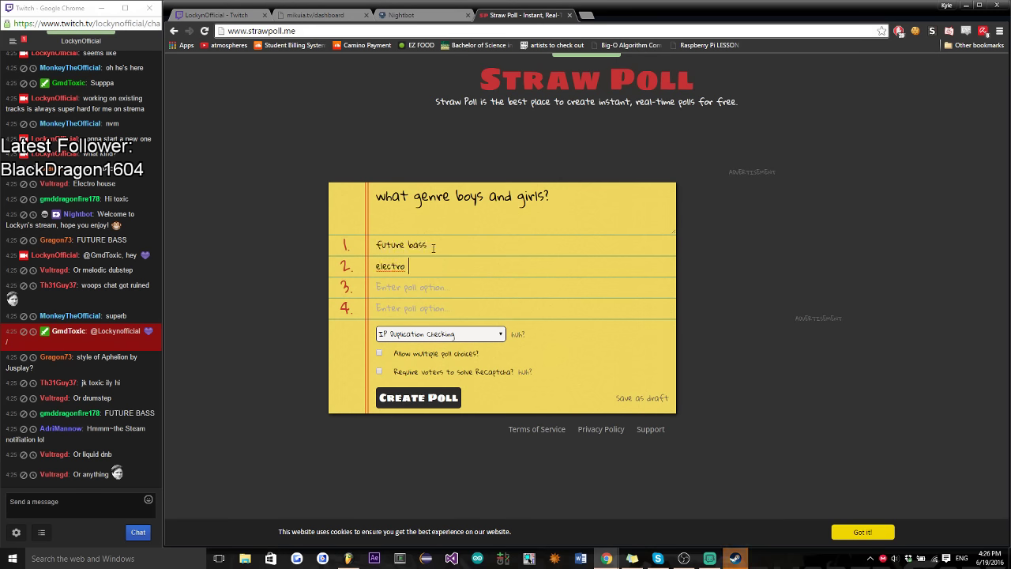
text(house)
key(Tab)
text(mel)
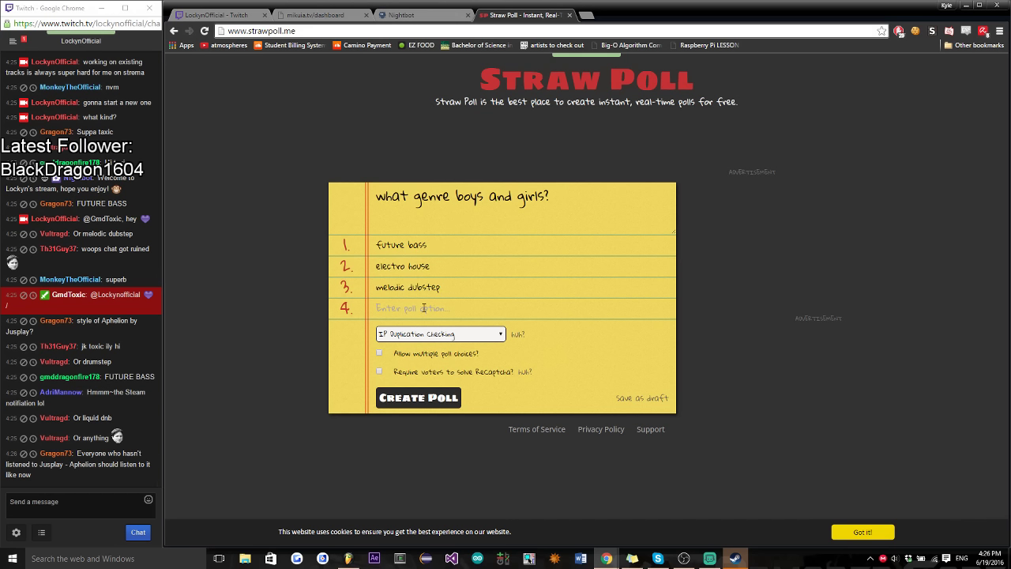
text(odic dubstep)
Allow multiple poll choices and create the poll
click(413, 357)
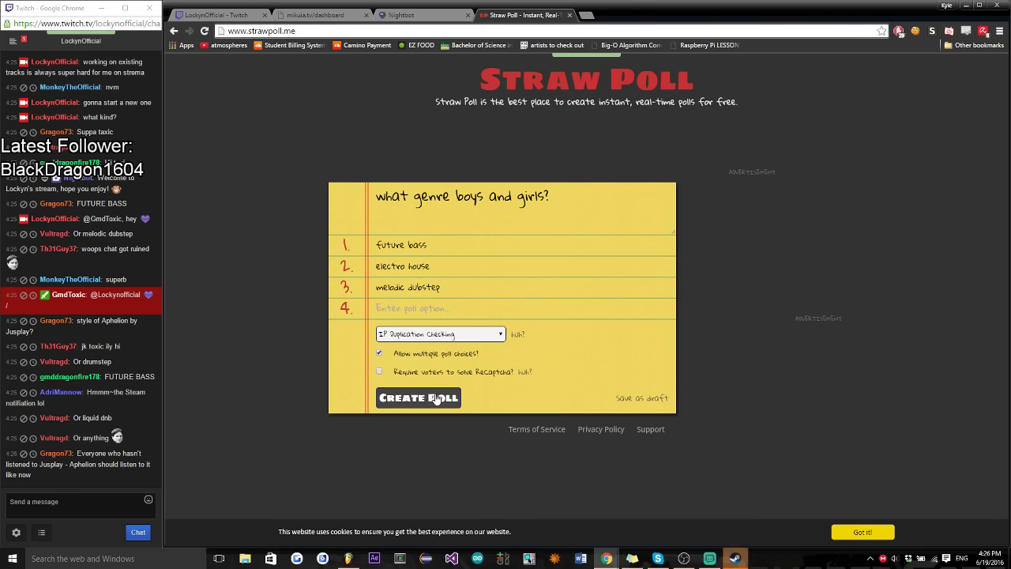
click(436, 399)
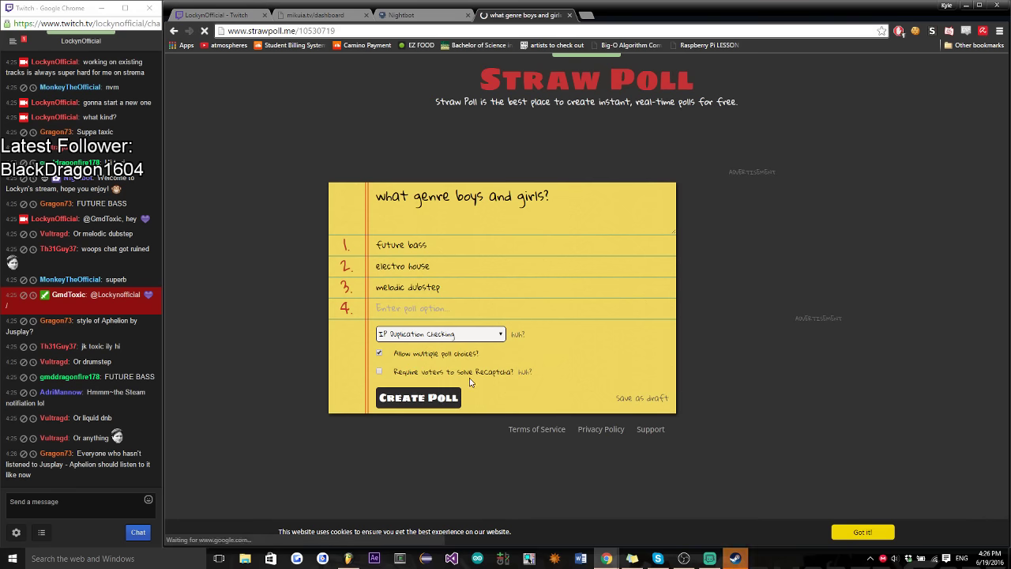
Copy the new poll's web address and post it three times in the Twitch chat
click(347, 32)
key(ctrl+c)
click(68, 503)
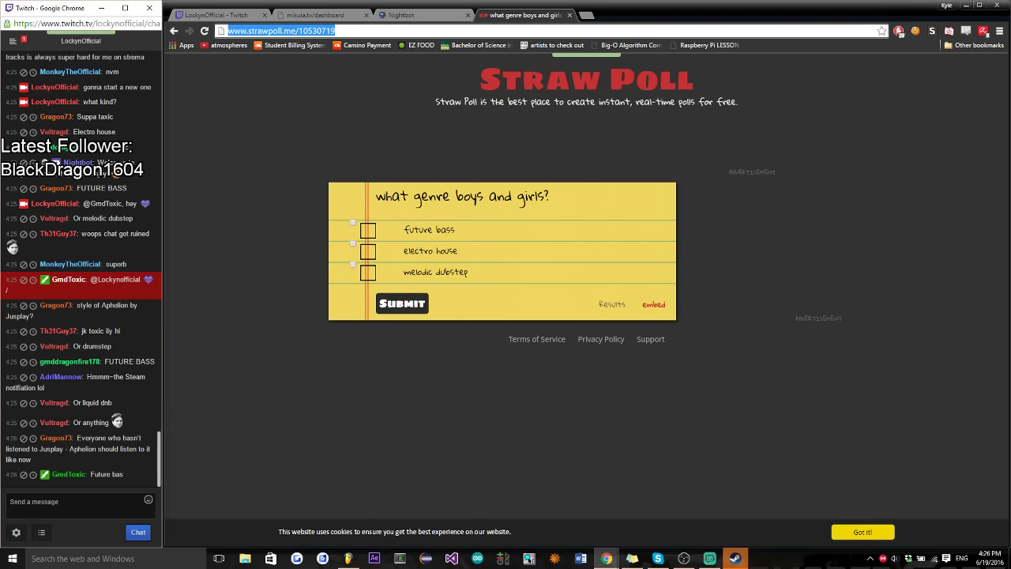
key(ctrl+v)
key(Return)
key(ctrl+v)
key(Return)
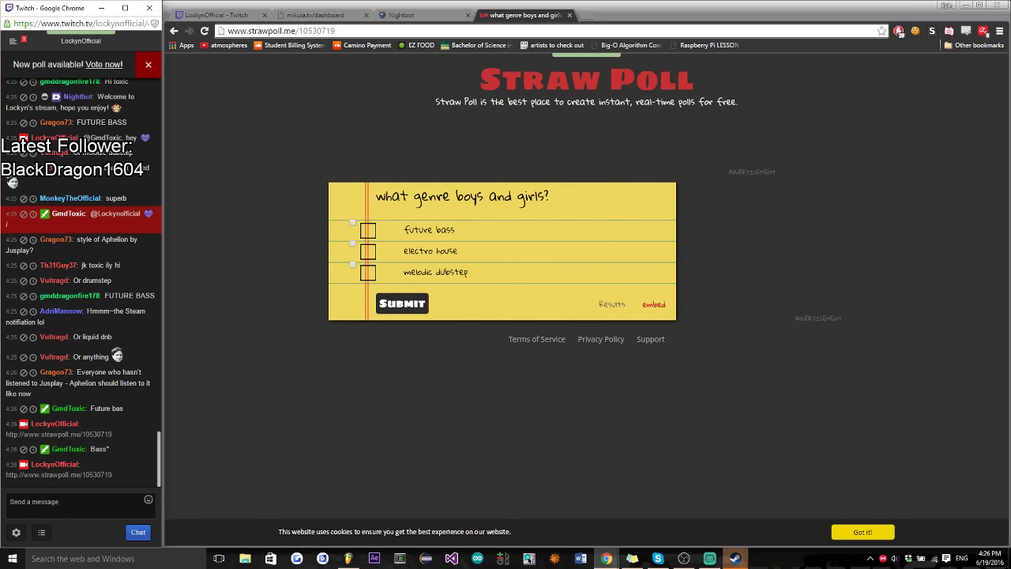
key(ctrl+v)
key(Return)
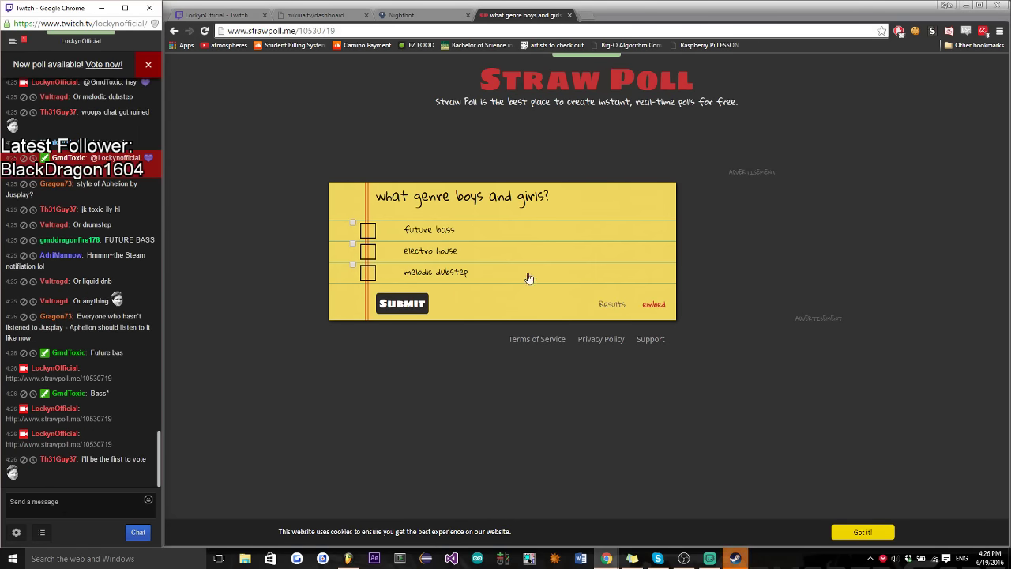
View the results of the genre poll
click(388, 390)
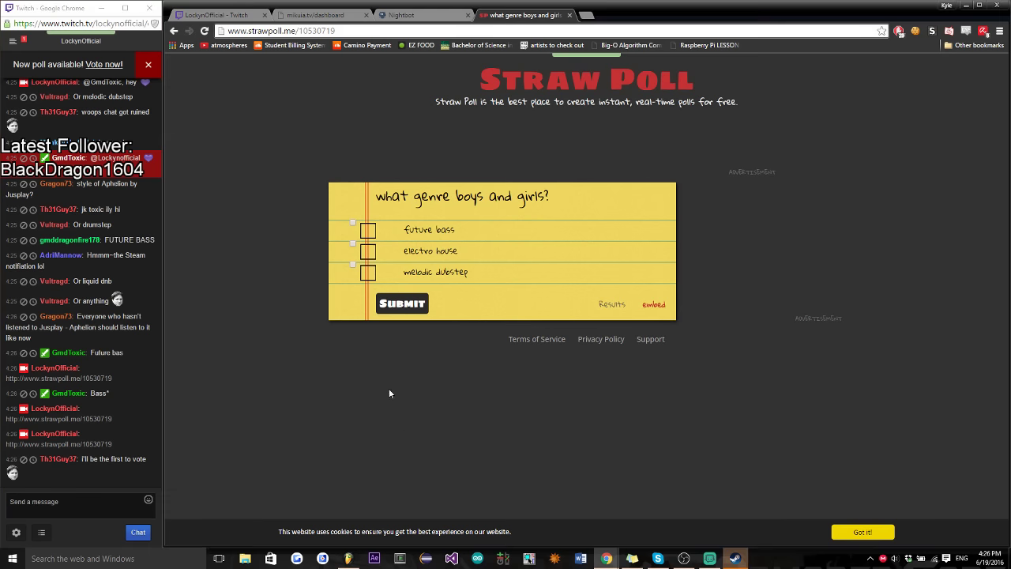
click(617, 308)
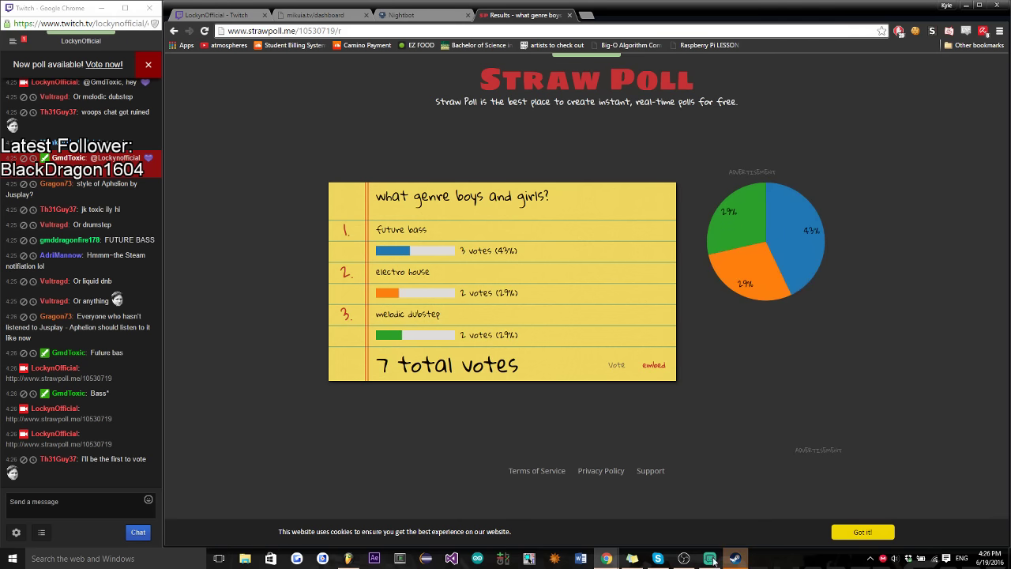
Switch to FL Studio and start a new empty project without saving the changes to ethereal.flp
click(347, 559)
click(175, 22)
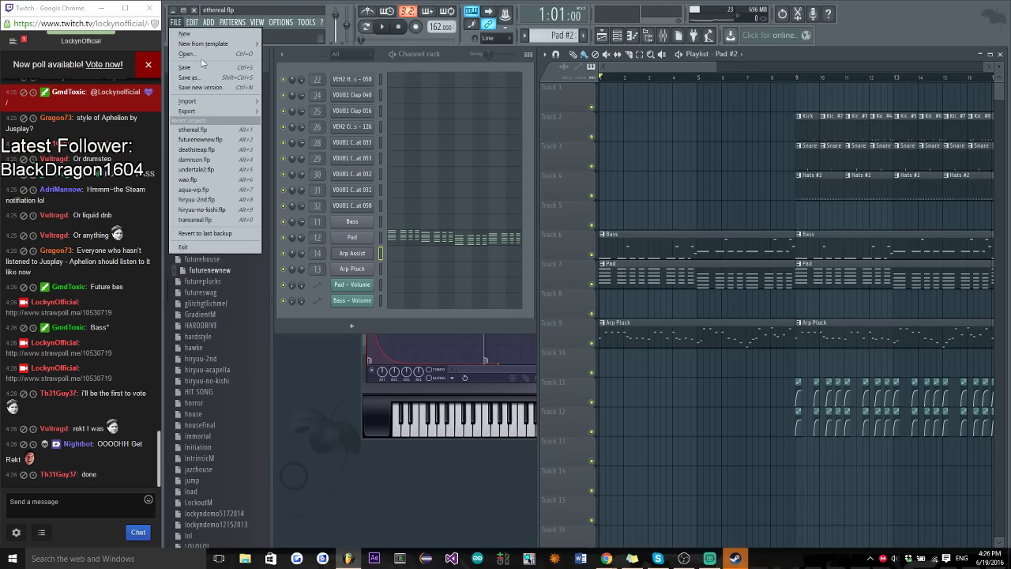
click(194, 35)
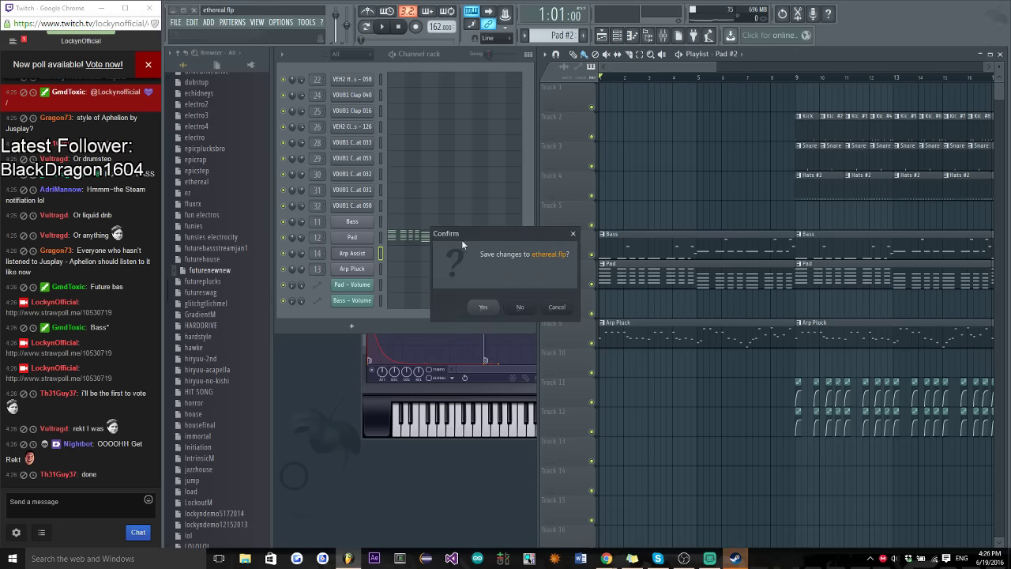
click(519, 308)
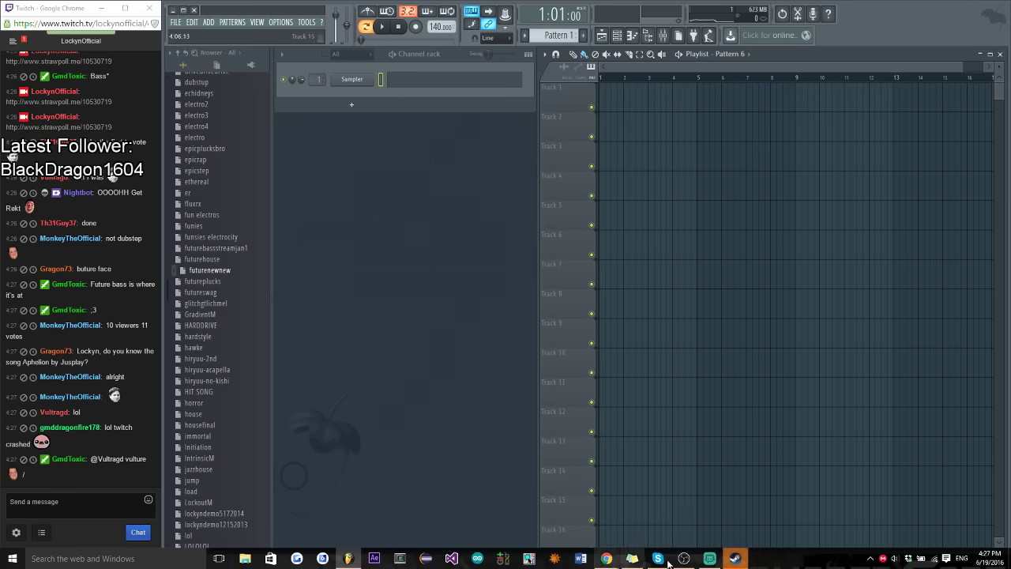
Reply in the Twitch chat to the viewer asking about the song Aphelion with "no I don't think so"
key(alt+Tab)
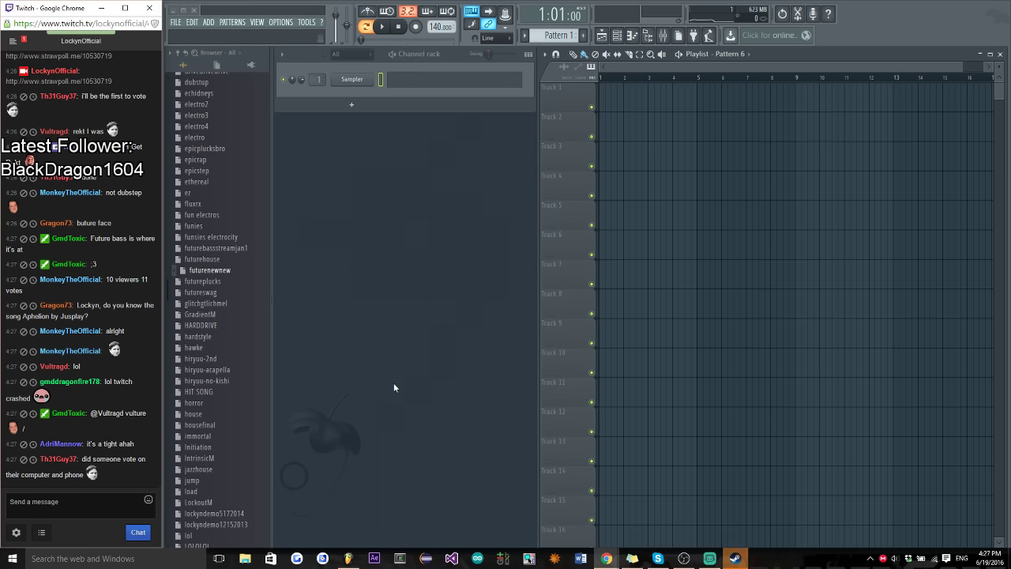
text(@grag)
key(Tab)
text(no I don't think so)
key(Return)
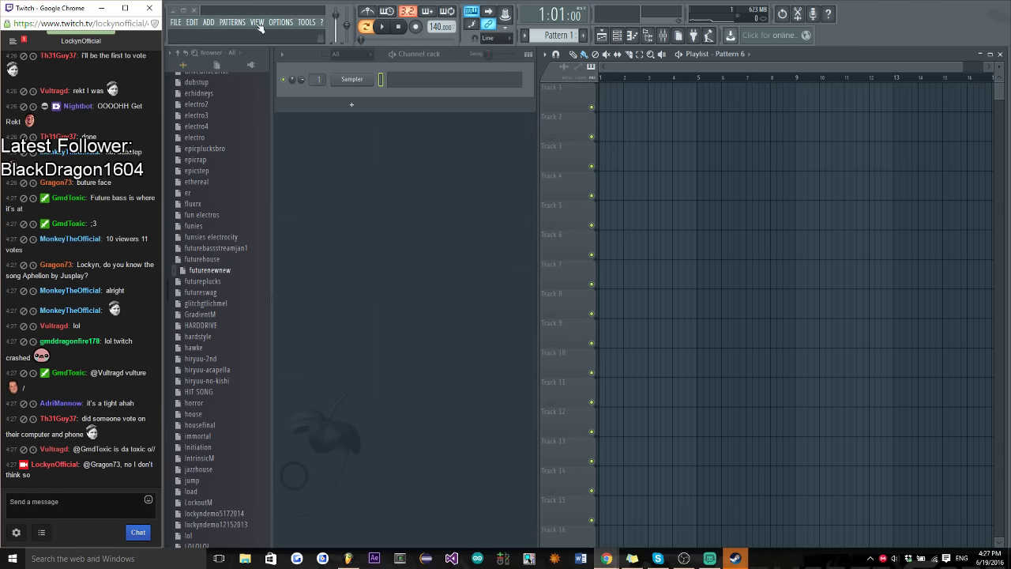
Recheck the poll results in Chrome and send "ITS EQUAL" and "WHY" as separate messages in the Twitch chat
click(570, 511)
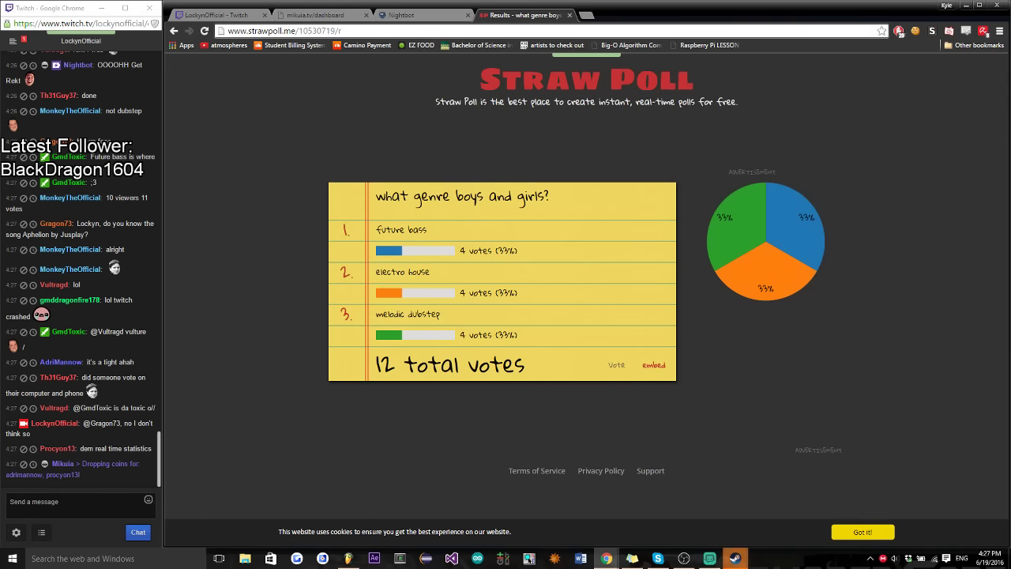
click(156, 452)
text(ITS EQUAL)
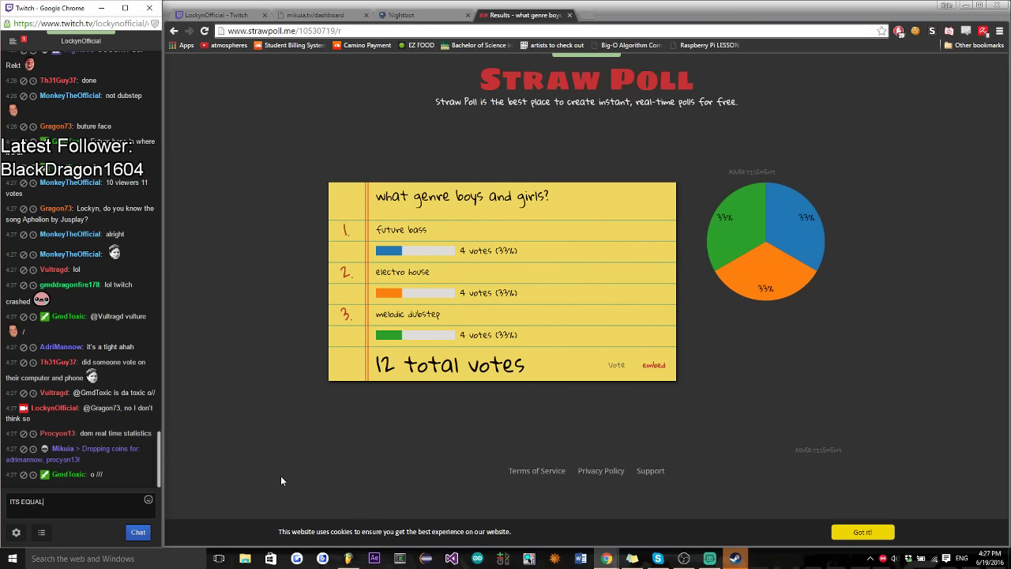
key(Return)
text(WHY)
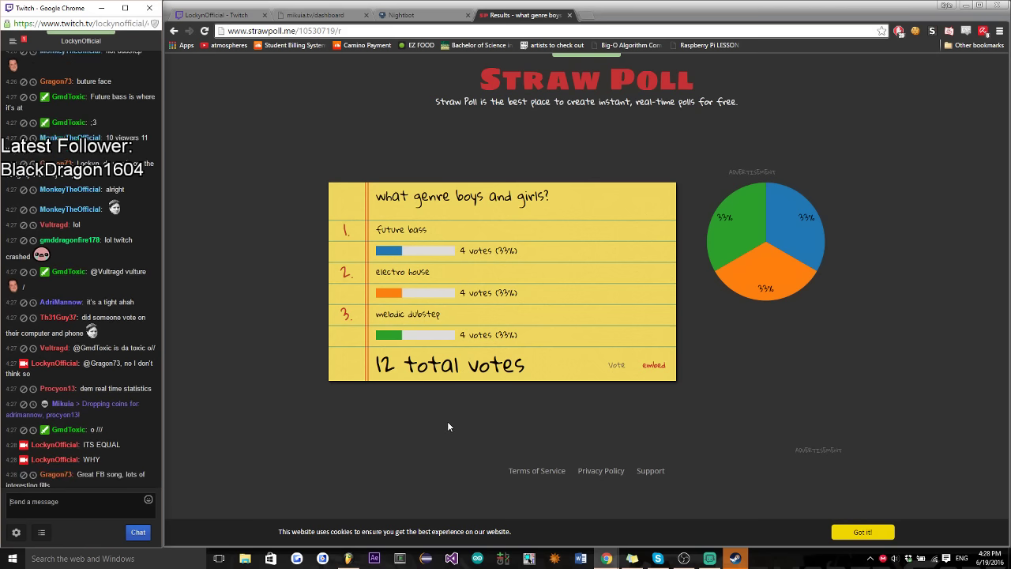
click(110, 504)
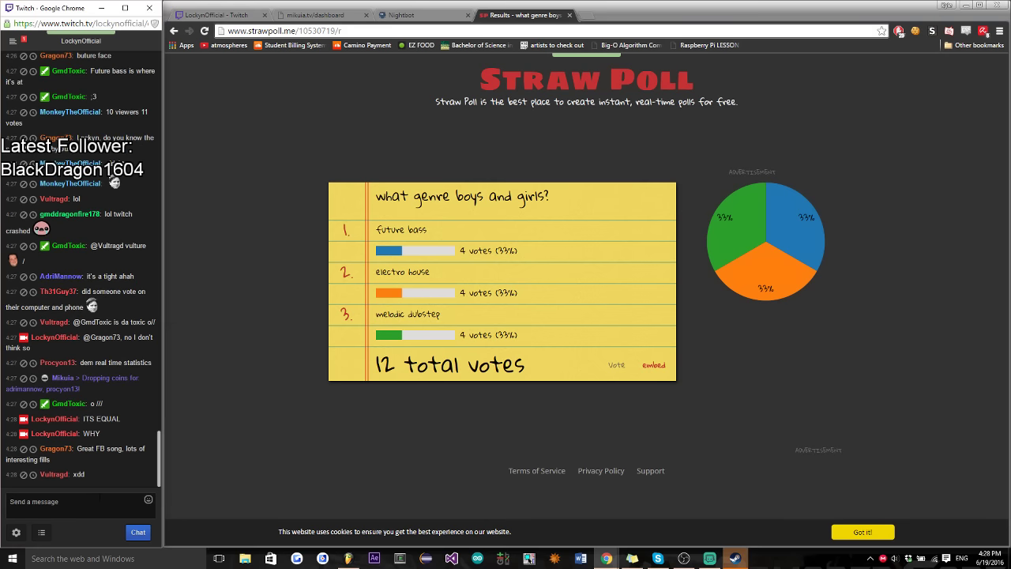
Send "this is not helping" and "LOL" as separate messages in the Twitch chat
text(this is not helping)
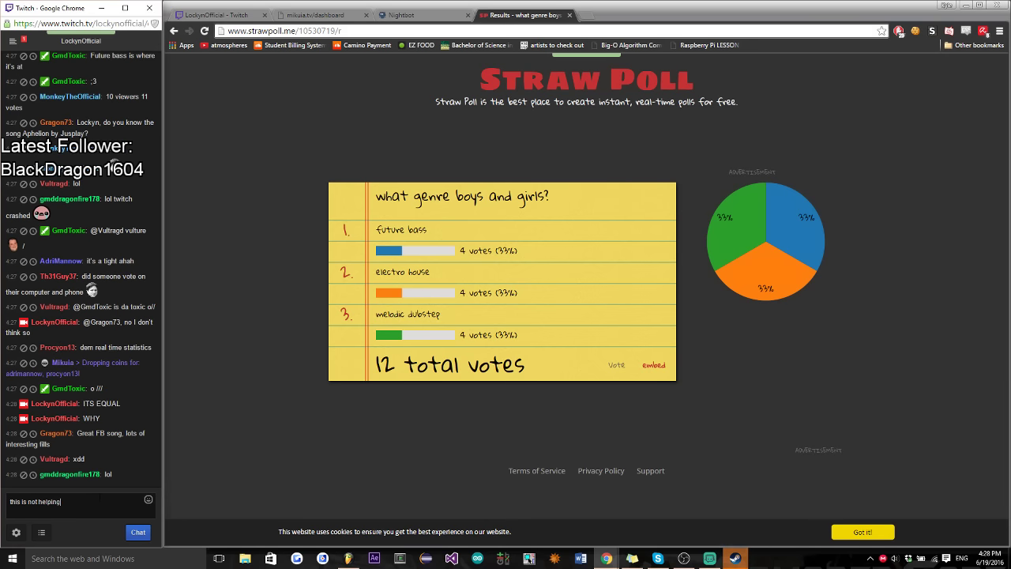
key(Return)
text(LOL)
key(Return)
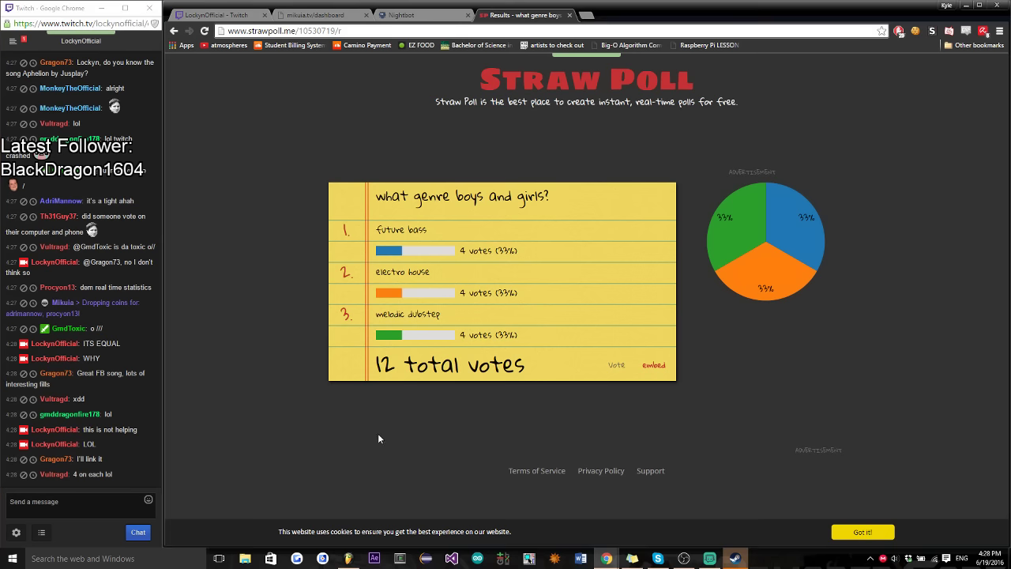
Switch to the Steam chat, answer the remix question with "ye some" and "I'll show it in a bit", and close the chat window
click(347, 559)
click(735, 558)
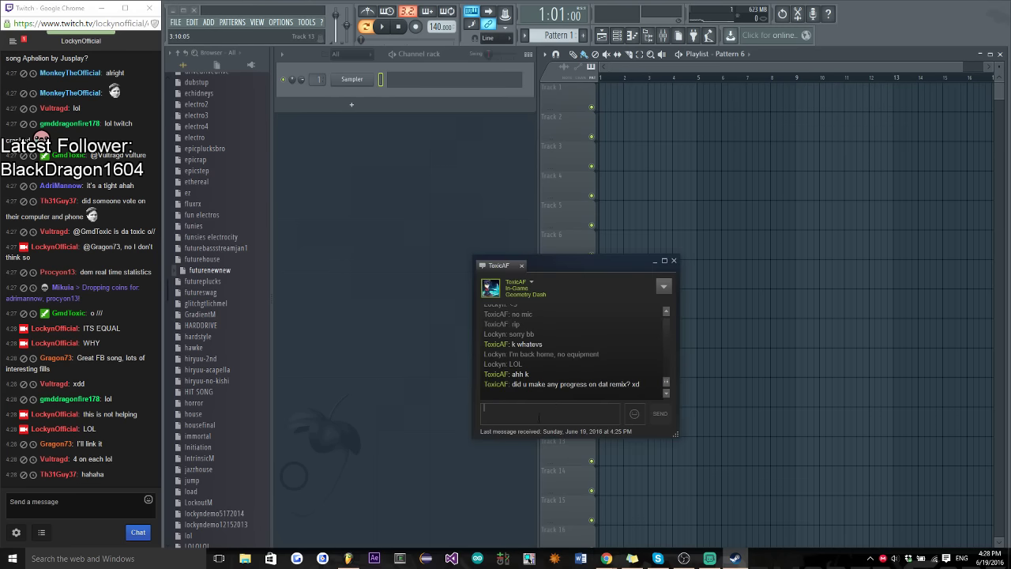
text(ye some)
key(Return)
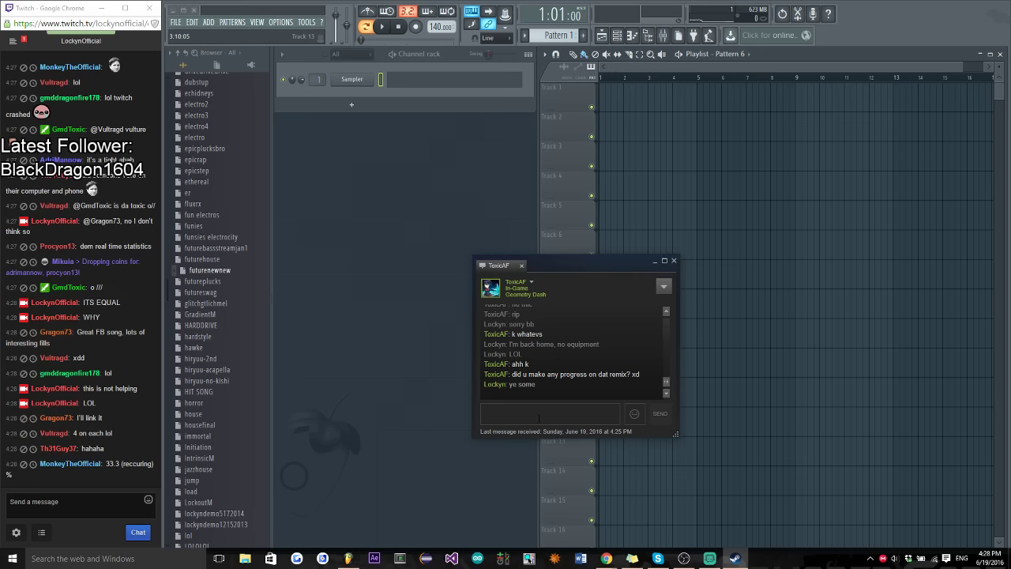
text(I'll show)
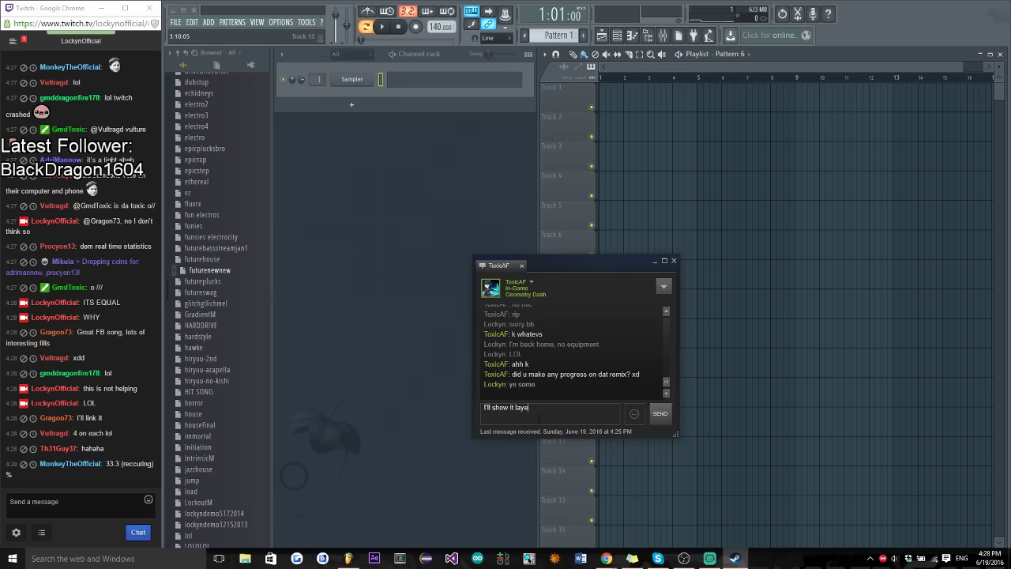
text( it laye)
key(BackSpace)
key(BackSpace)
text(in a bit)
key(Return)
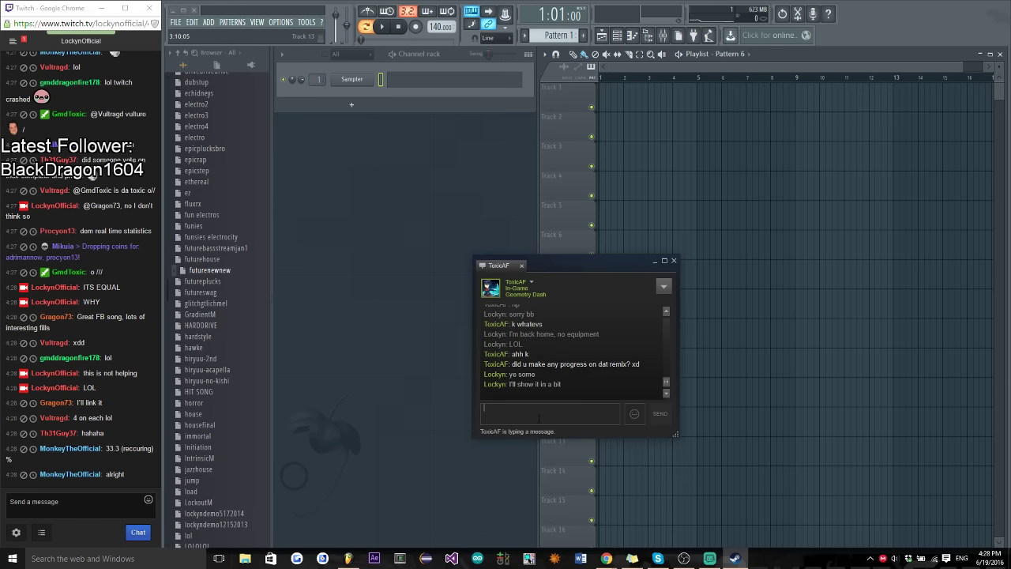
click(673, 262)
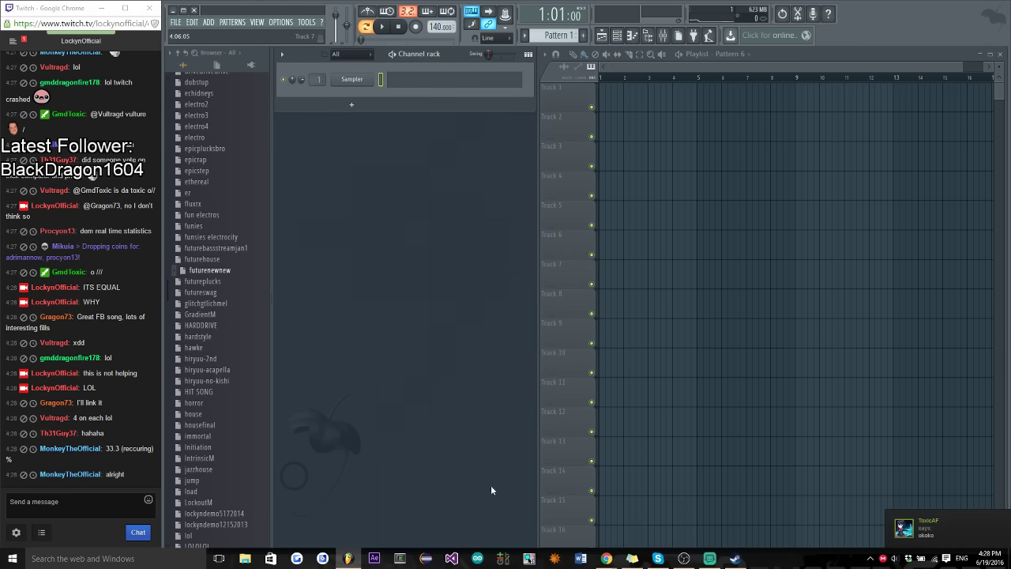
Recheck the poll results in Chrome and send "ok" and "I vote for melodic dubstep" as separate messages in the Twitch chat
click(564, 515)
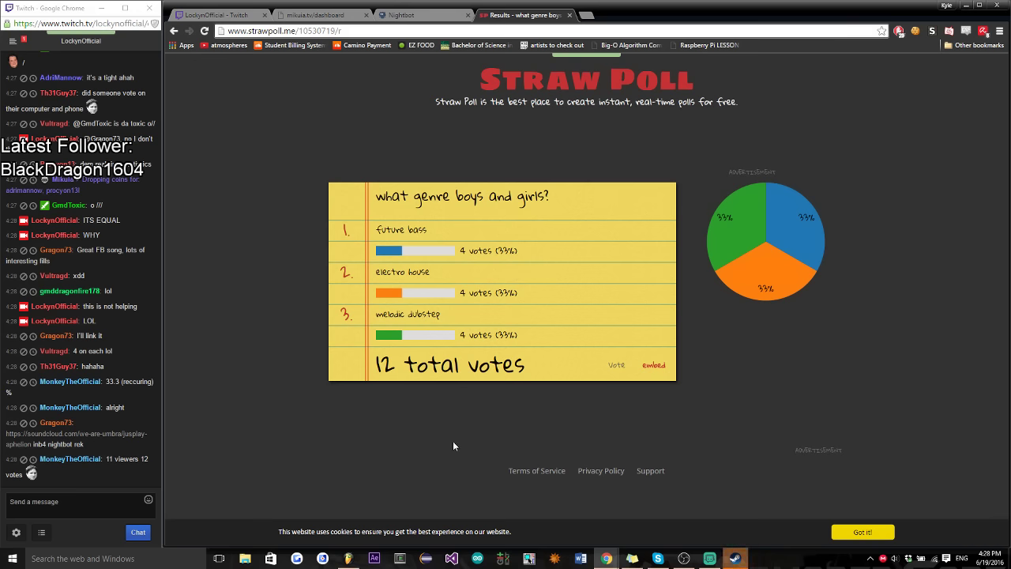
click(966, 7)
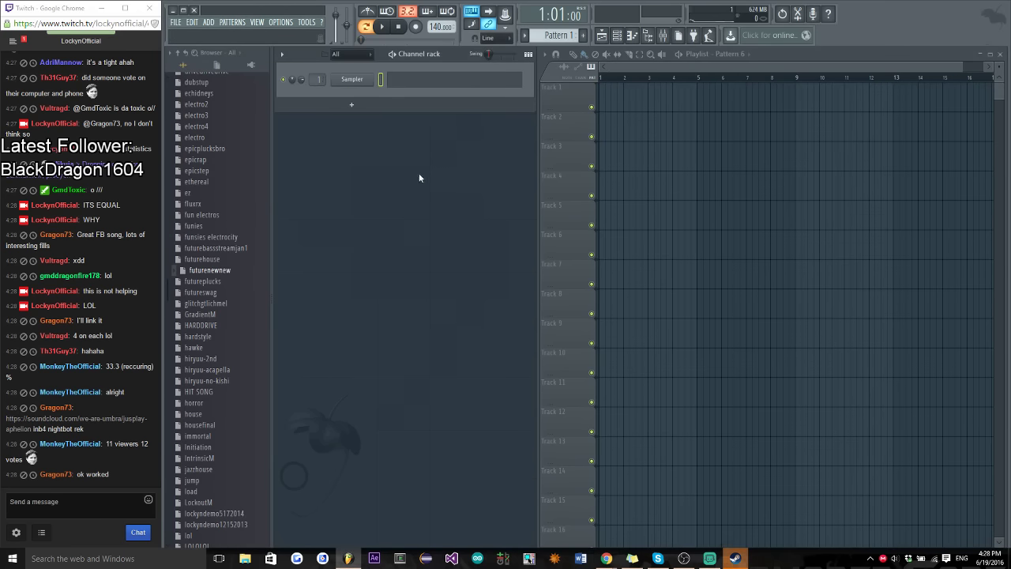
click(95, 458)
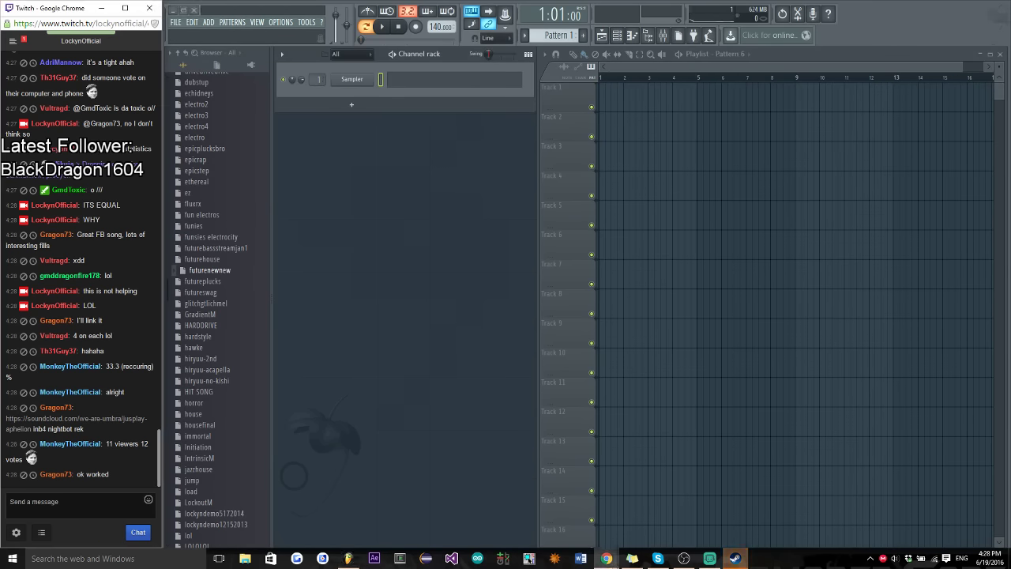
text(ok)
key(Return)
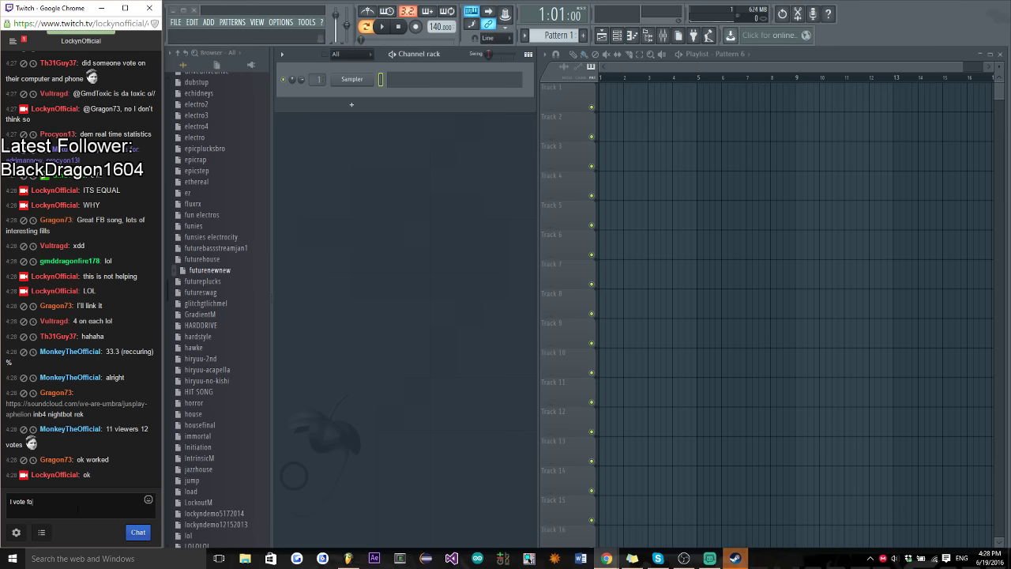
text(I vote for me!odic)
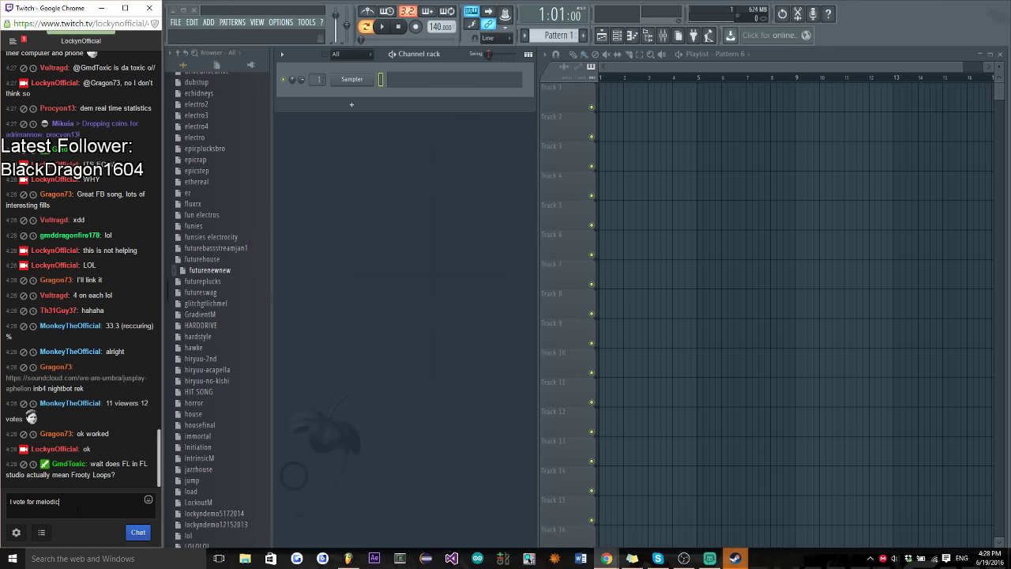
text( dubstep)
key(Return)
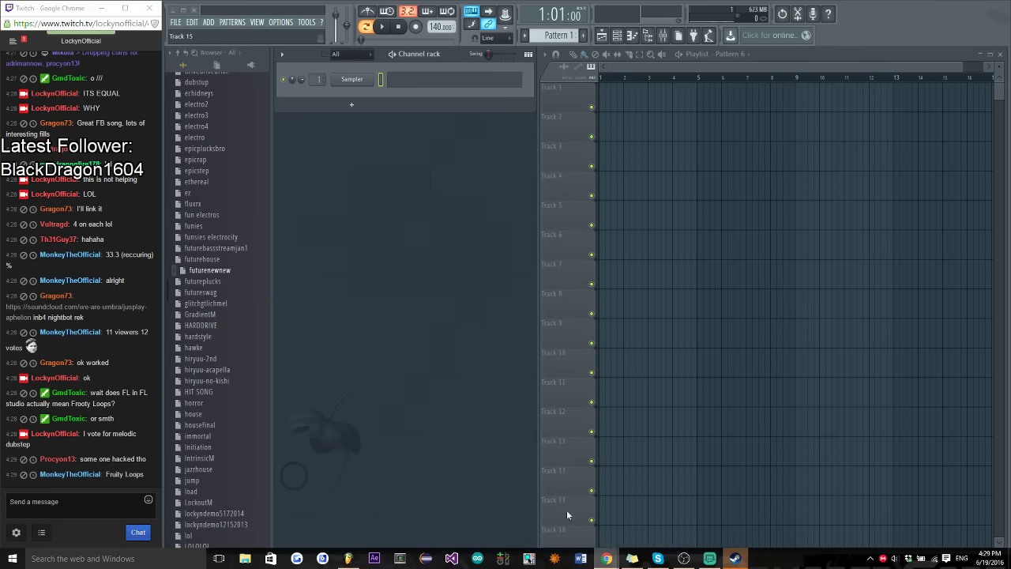
Close the Straw Poll results page in Chrome and return to FL Studio
key(alt+Tab)
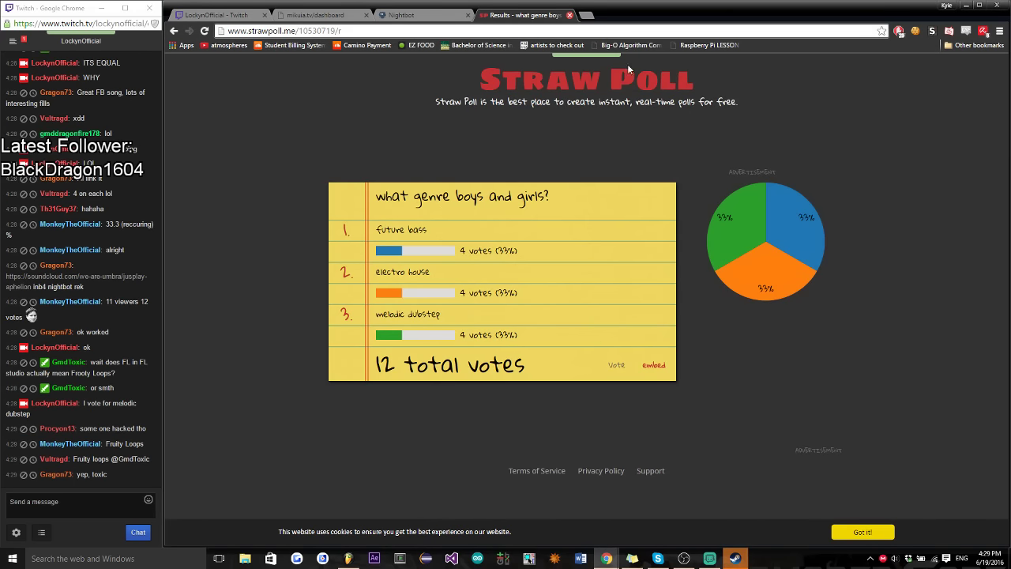
key(ctrl+w)
click(964, 8)
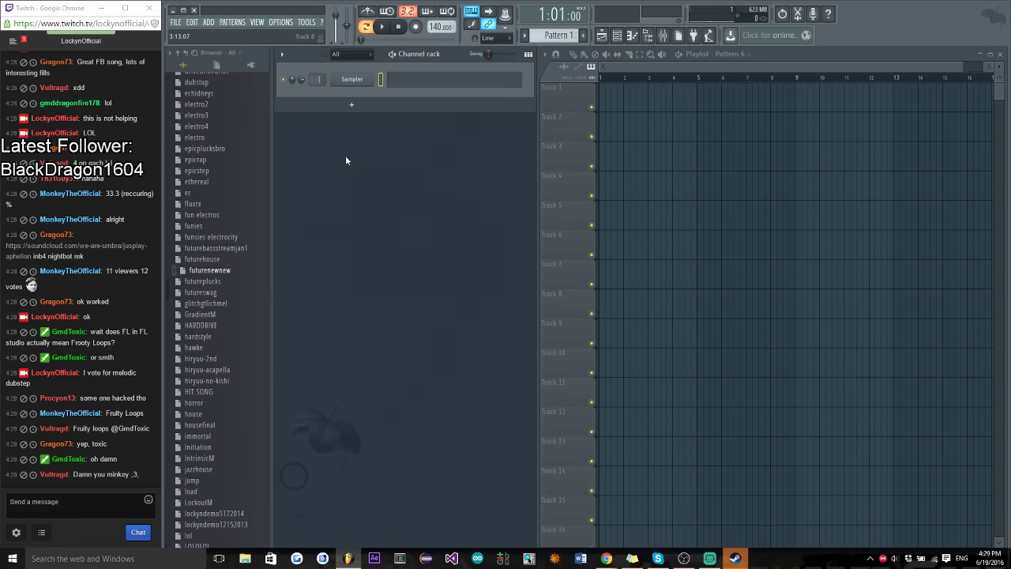
Insert a Sytrus synthesizer channel and load its Default preset
right_click(369, 79)
mouse_move(402, 150)
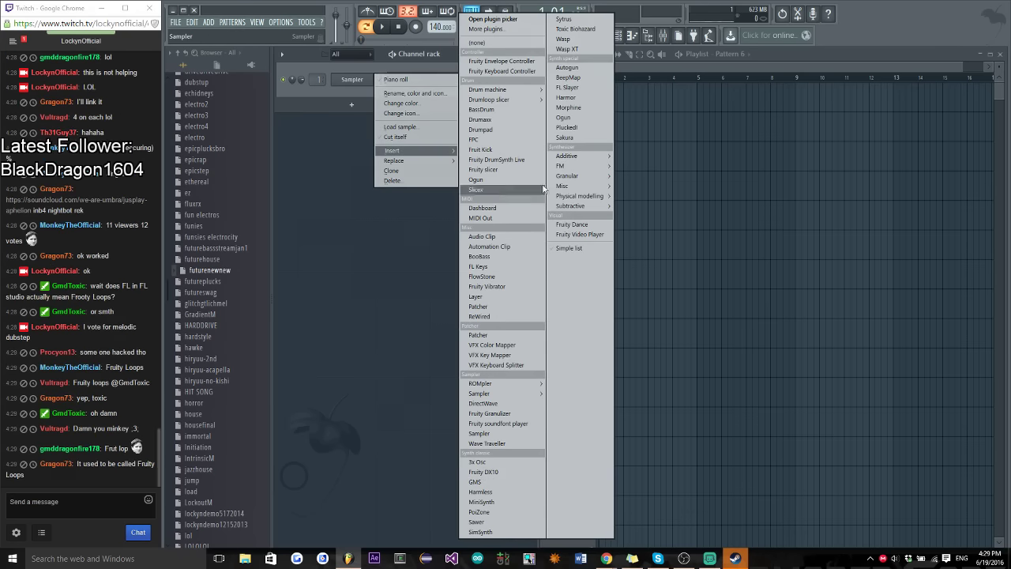
click(563, 18)
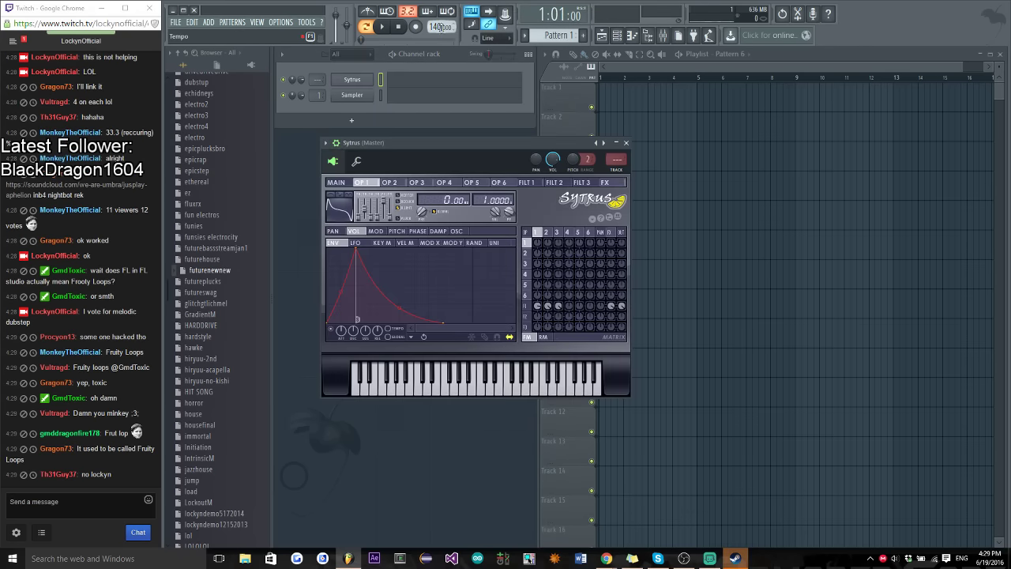
click(325, 143)
mouse_move(350, 175)
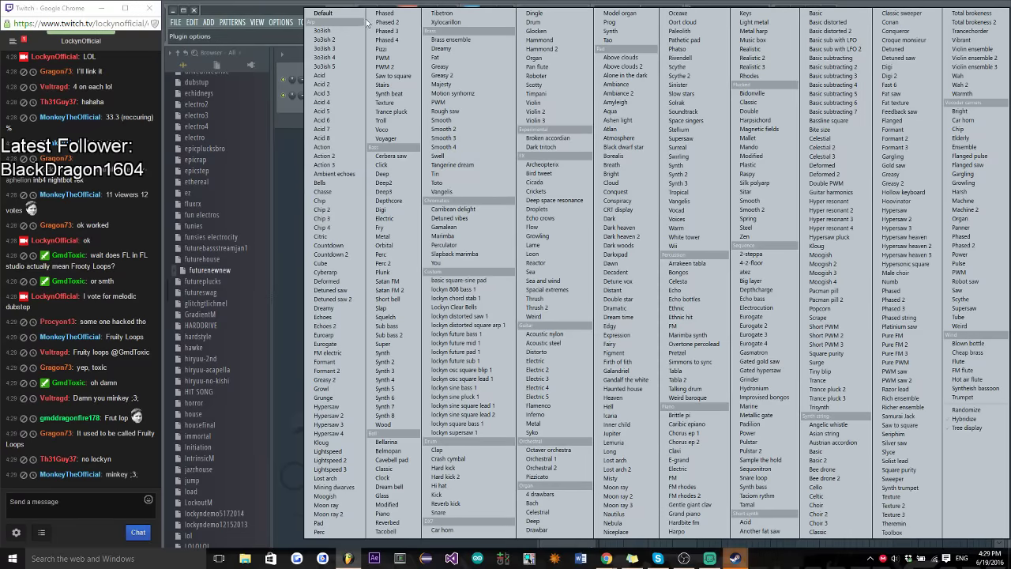
click(325, 14)
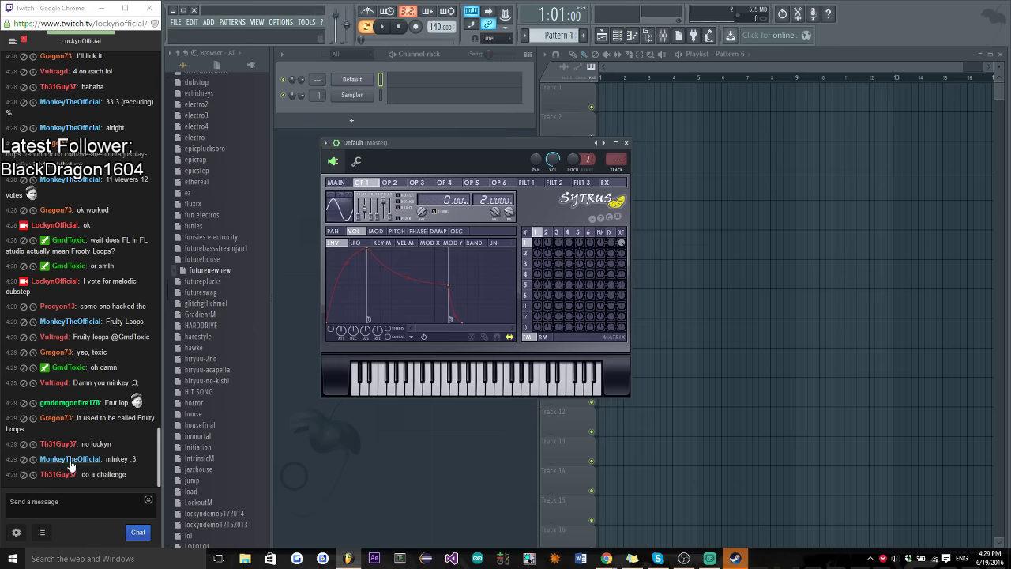
Send "actually", "I vote for future bass" and "LEL" as separate messages in the Twitch chat
click(71, 501)
text(actually)
key(Return)
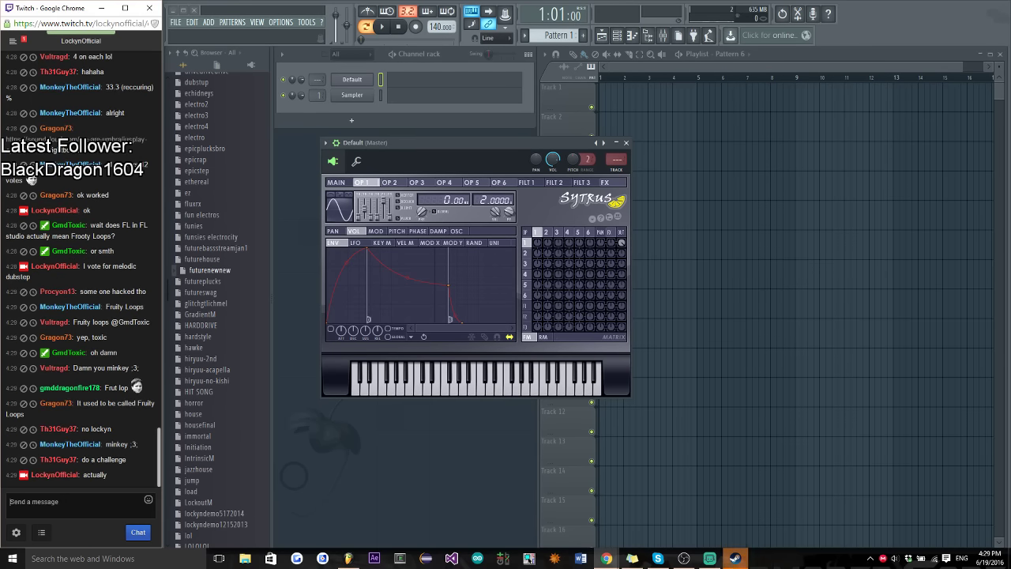
text(I vote for)
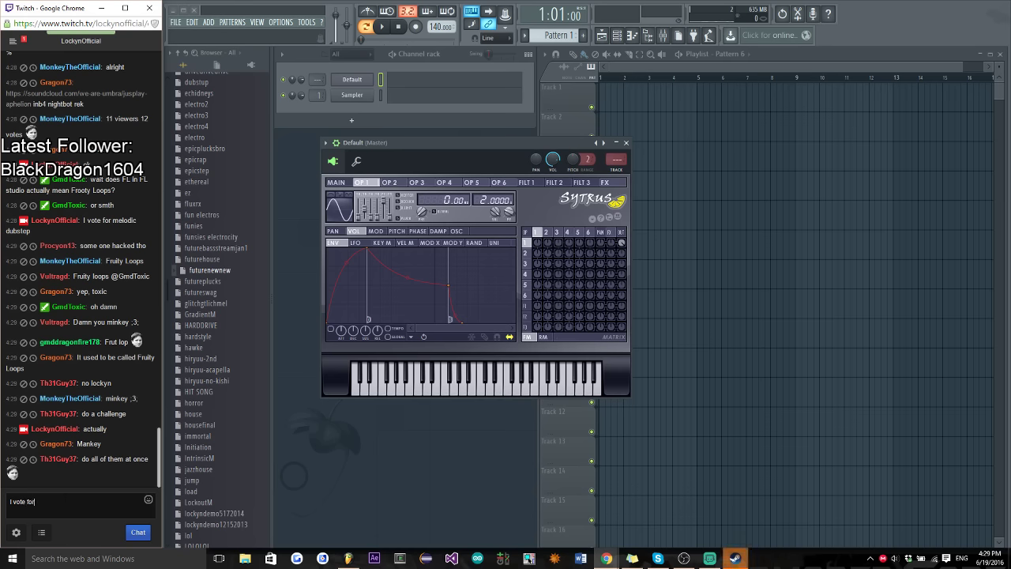
text( future b)
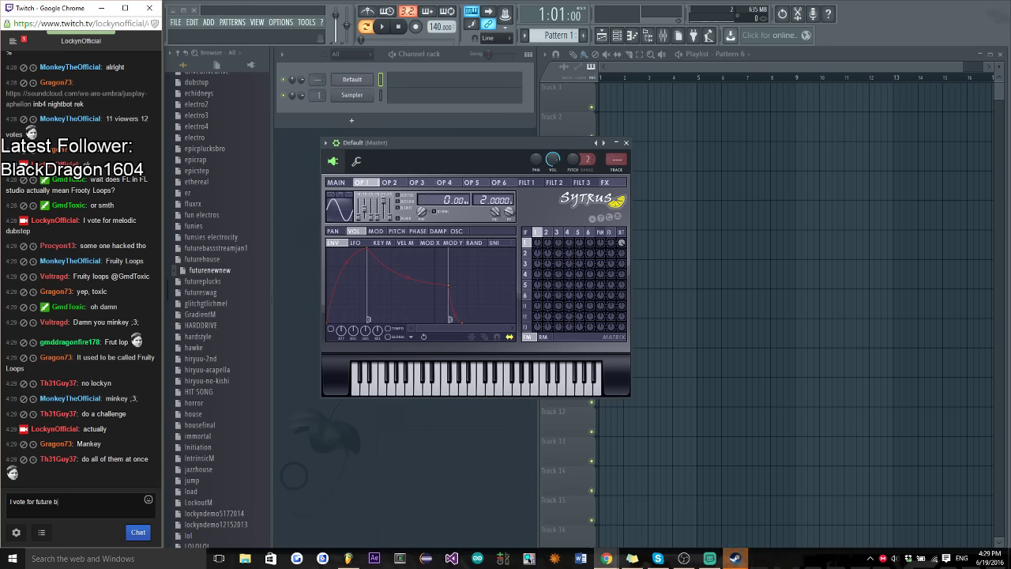
text(ass)
key(Return)
text(LEL)
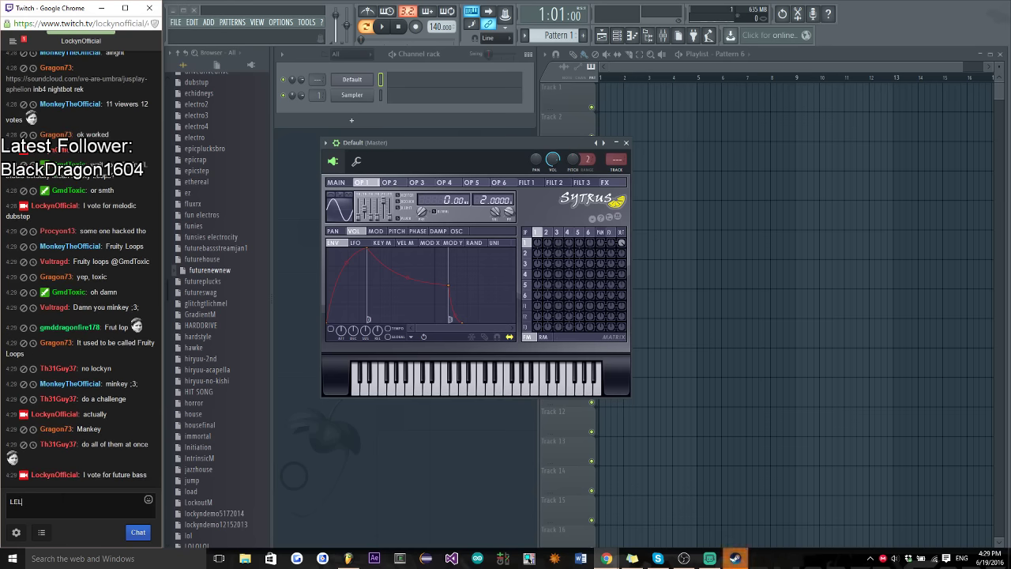
key(Return)
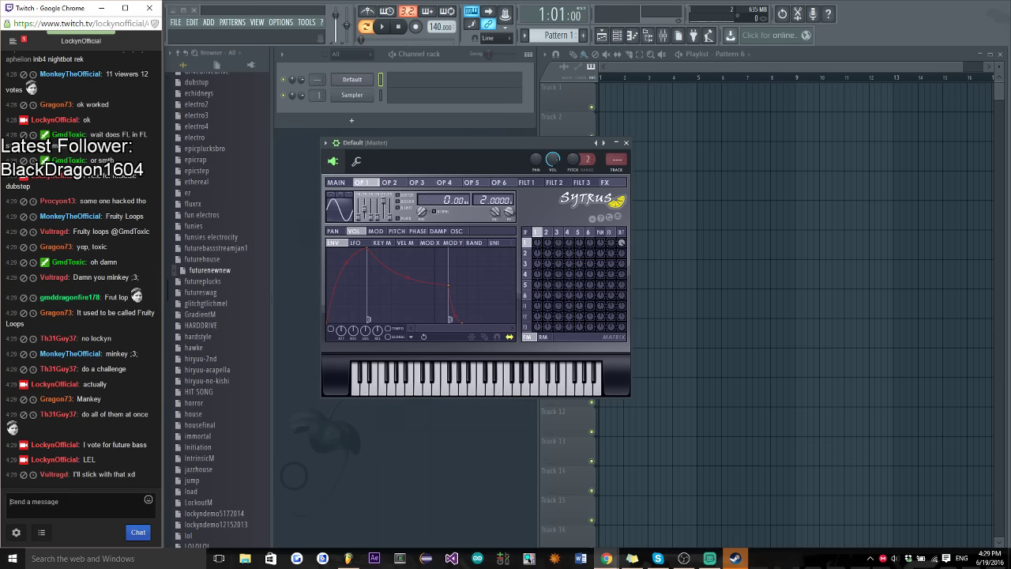
Send "oh god all of them", "no", "pls" and "ye I like past bass" as separate messages in the Twitch chat
text(oh god a)
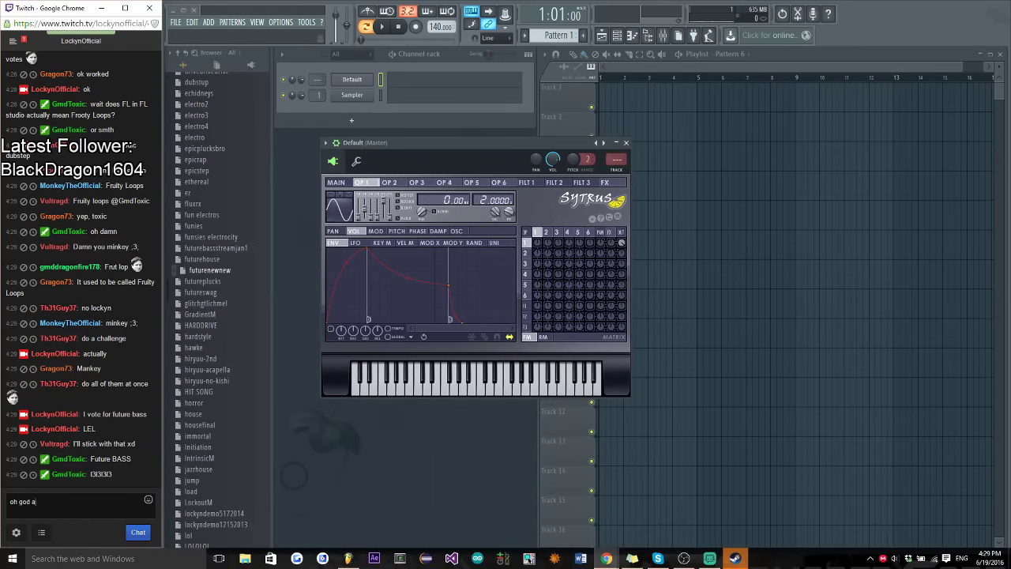
text(ll of them)
key(Return)
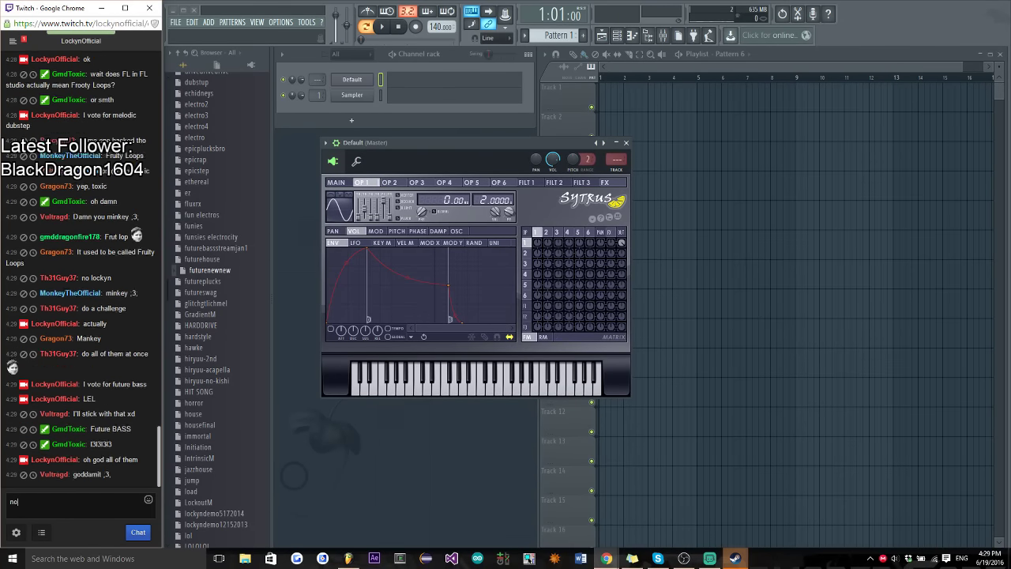
text(pls)
key(Return)
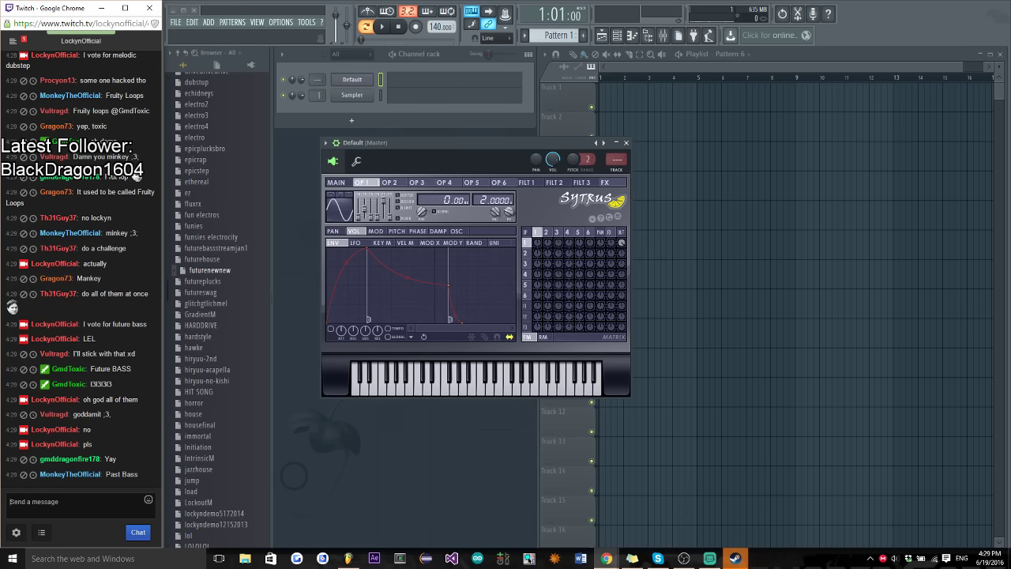
text(ye I like past bass)
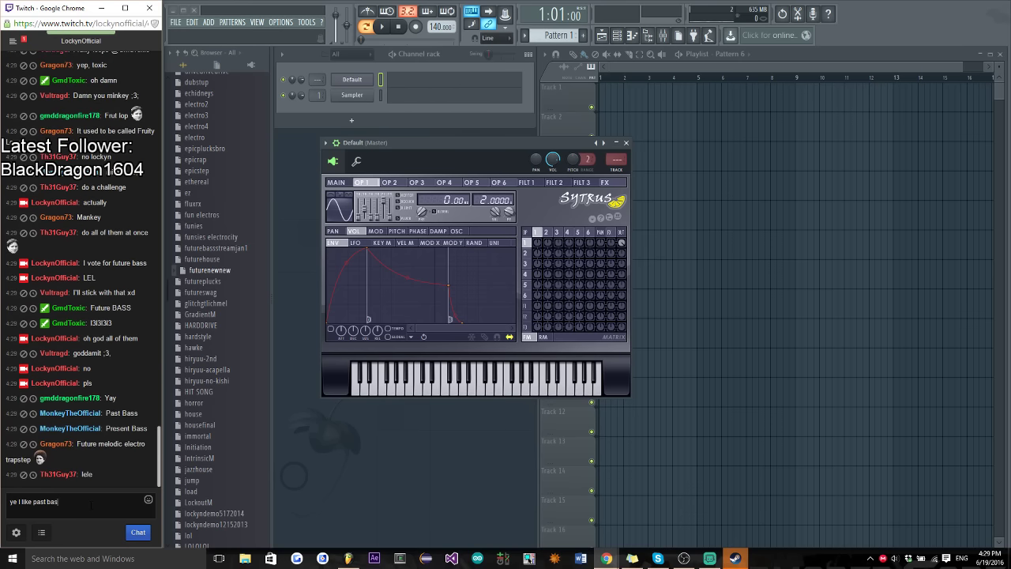
key(Return)
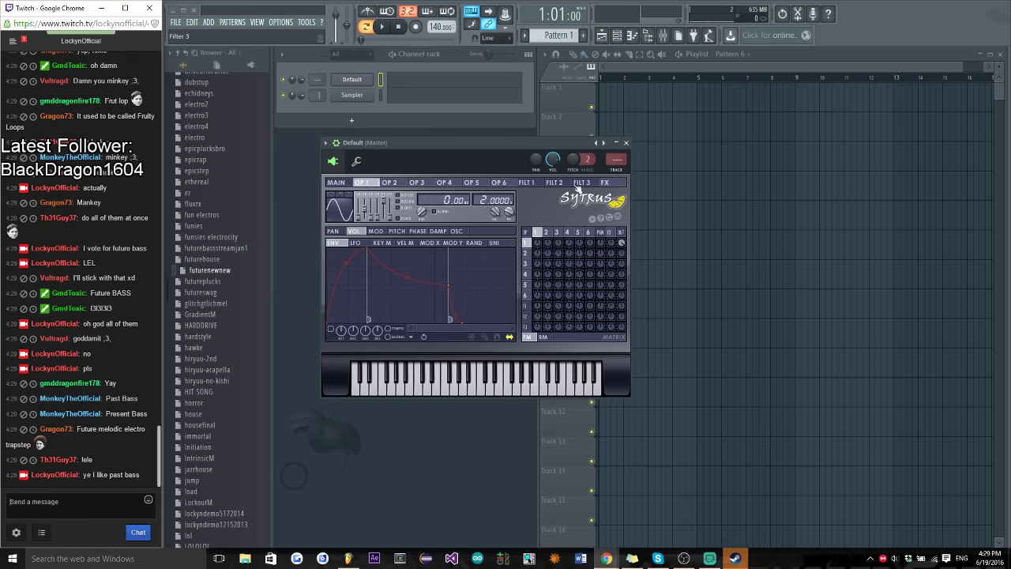
Close the Sytrus window and delete the Sampler channel from the channel rack
click(626, 142)
right_click(363, 95)
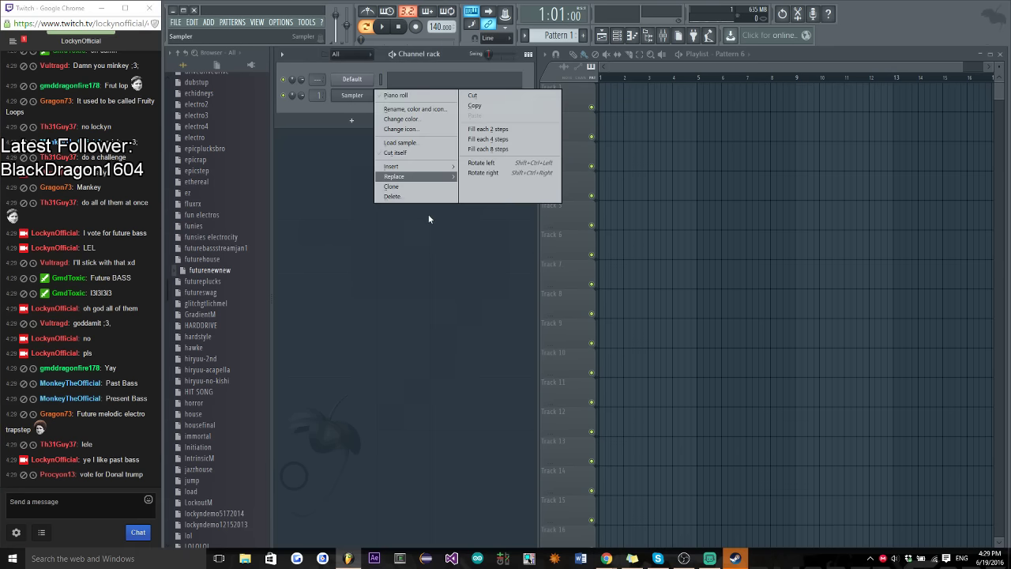
click(420, 199)
click(553, 306)
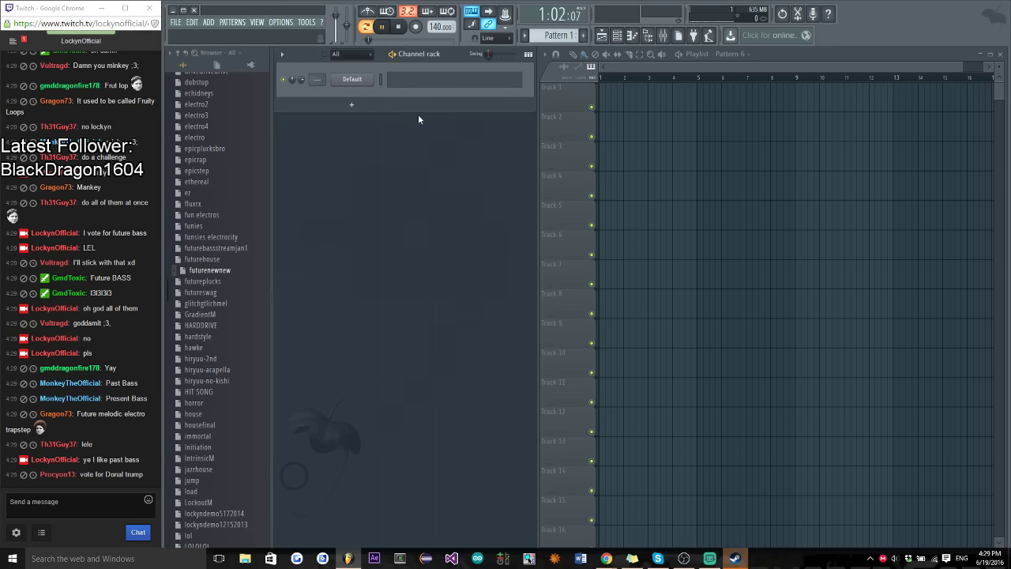
Stop playback and set the project tempo to 165 BPM
key(space)
drag(440, 26, 440, 12)
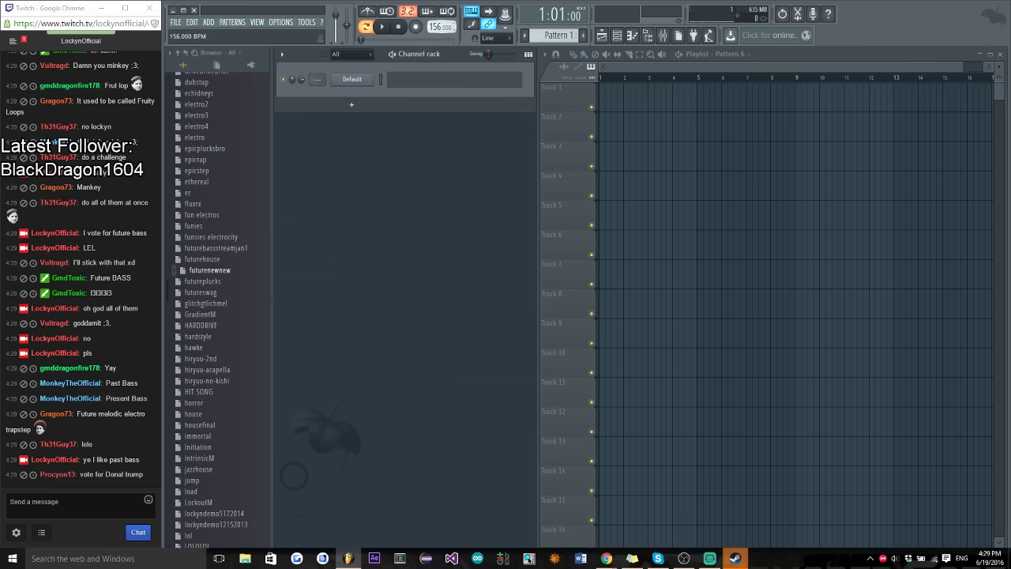
drag(439, 26, 440, 20)
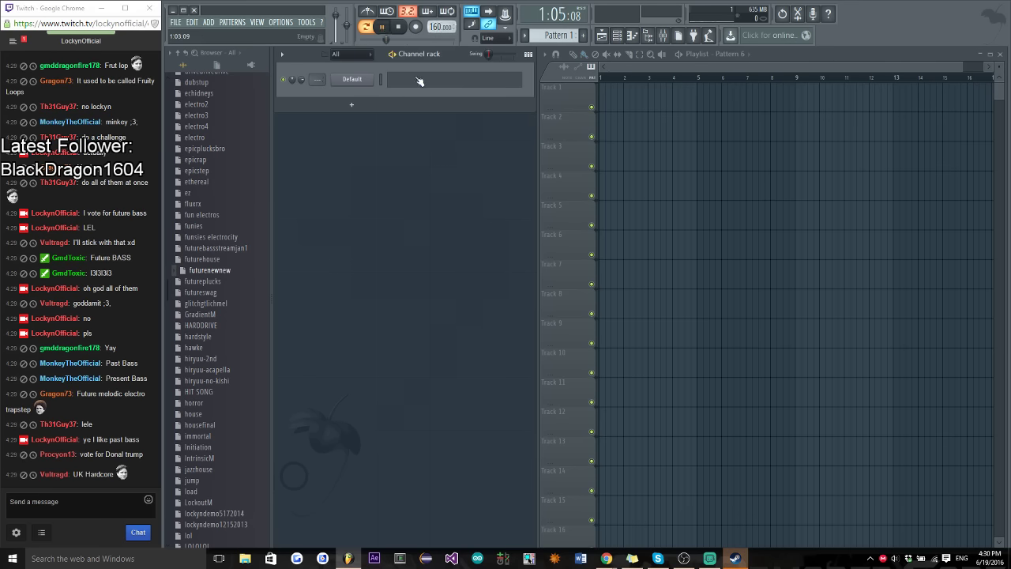
key(space)
drag(440, 26, 439, 22)
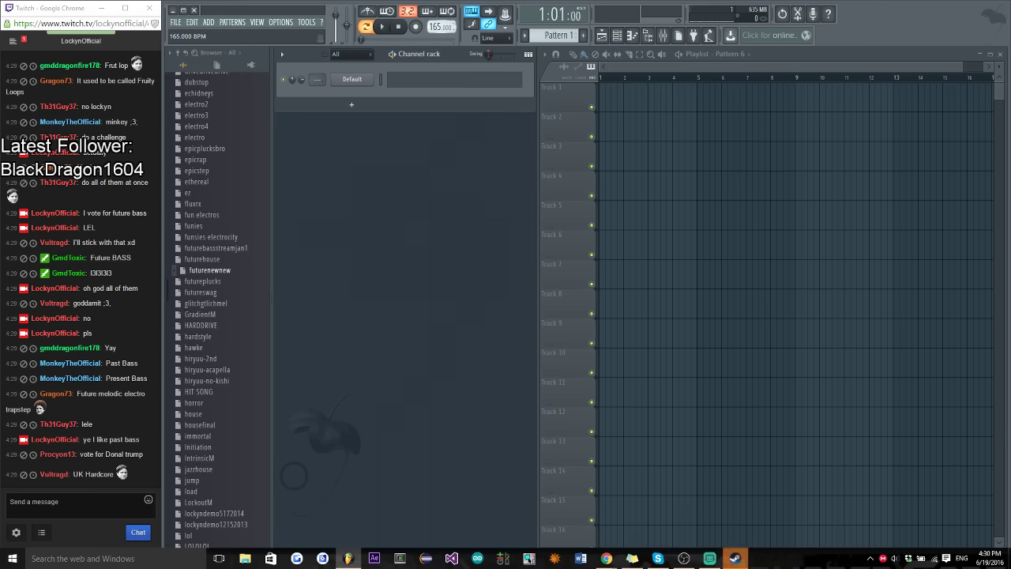
Rename the synth channel and the current pattern to "Pad"
right_click(361, 79)
click(406, 100)
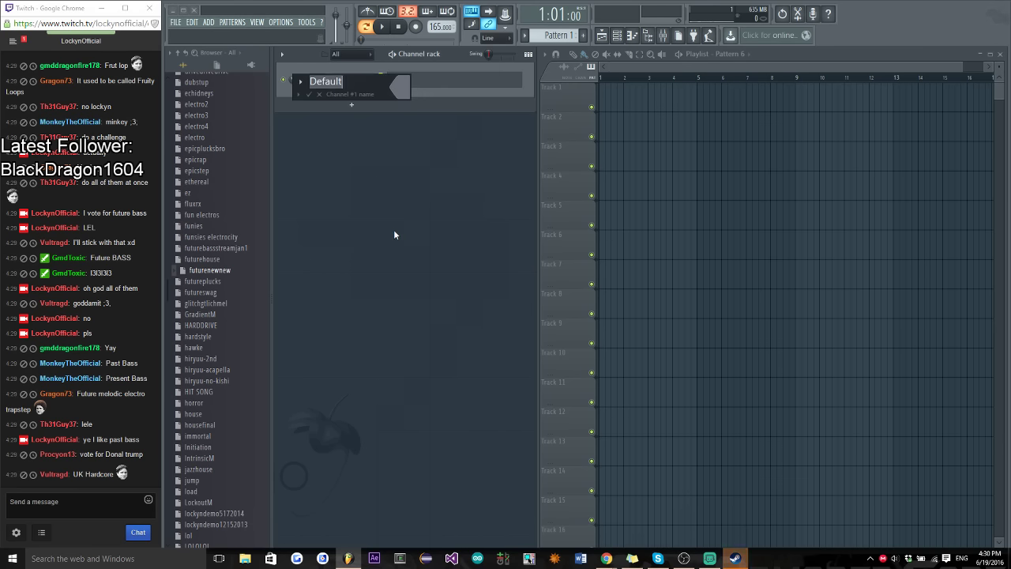
text(Pad)
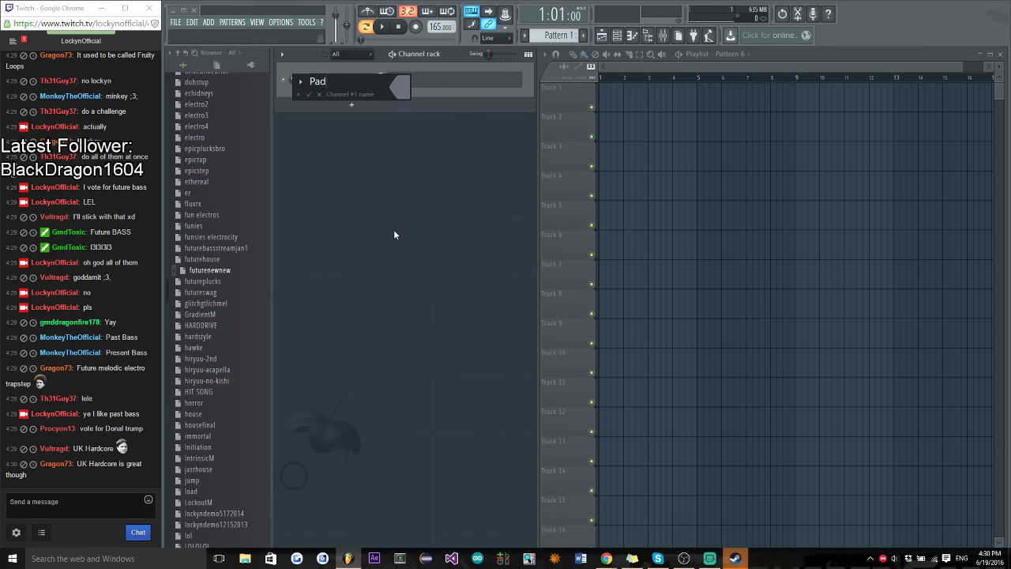
key(Return)
click(589, 35)
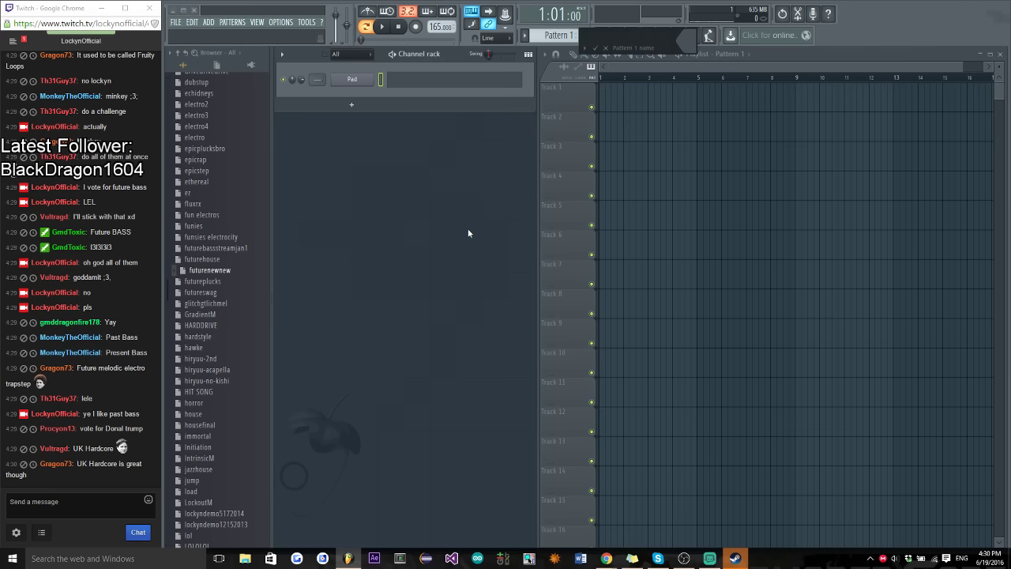
text(Pad)
key(Return)
Enter an A#4, D5, F5 and G5 chord at the start of the Pad piano roll and play it back
click(405, 83)
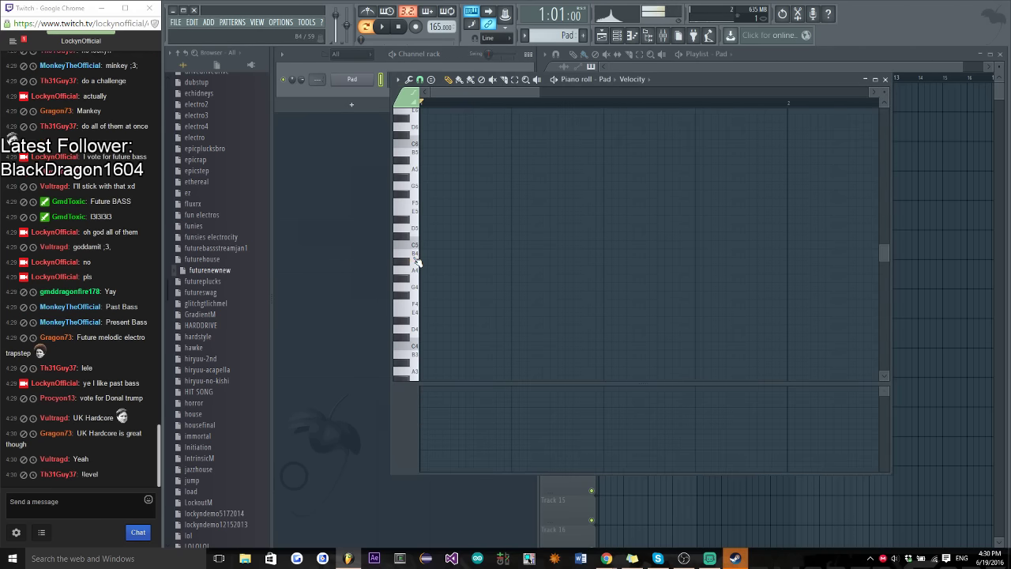
click(415, 230)
click(424, 230)
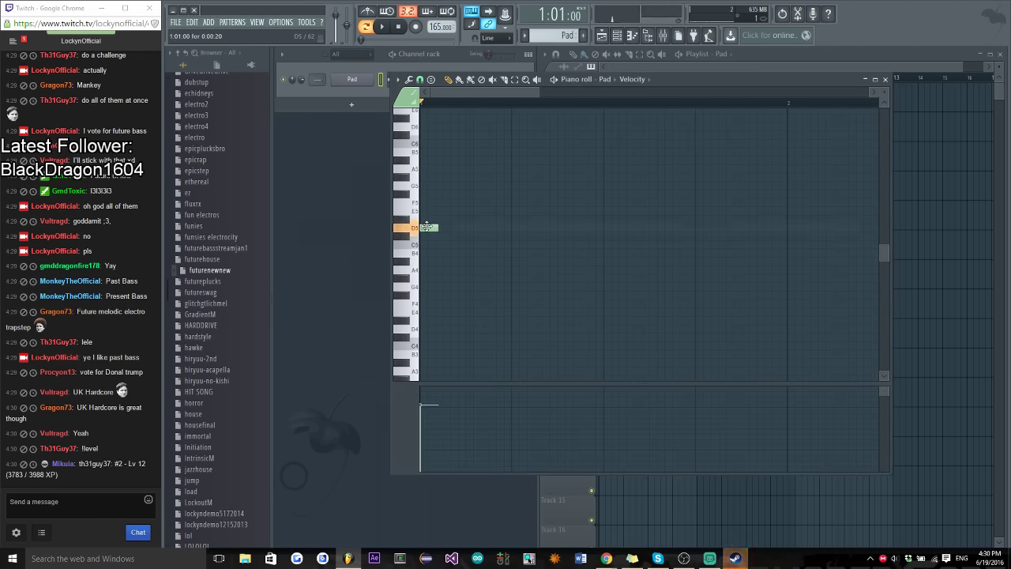
scroll(471, 287, up, 4)
click(429, 253)
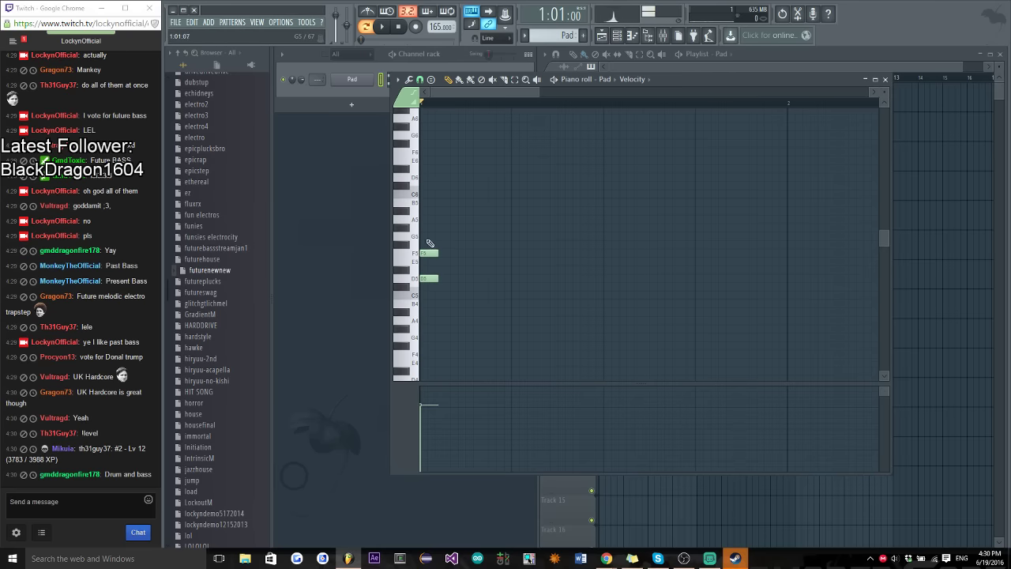
click(427, 236)
click(427, 313)
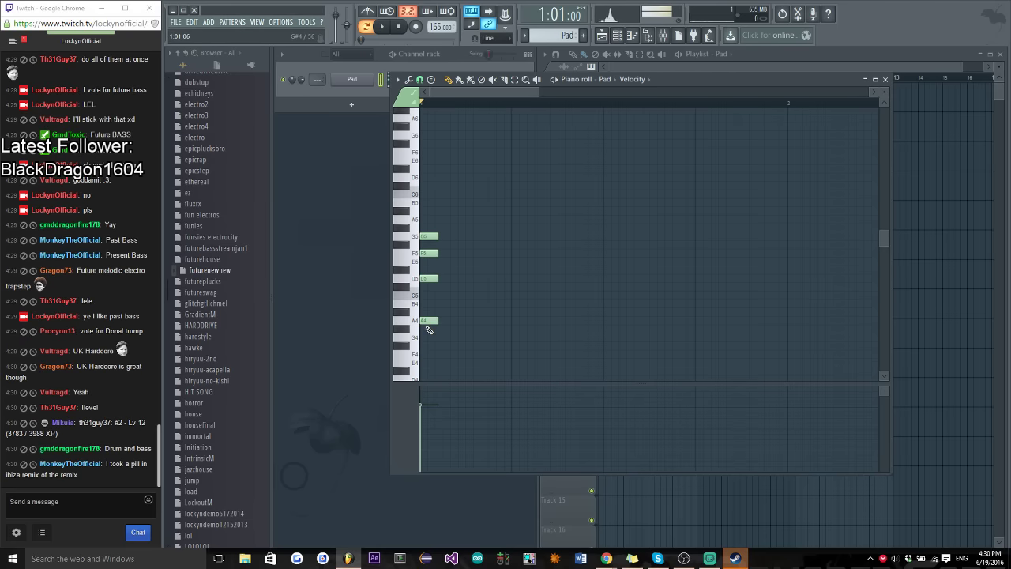
key(space)
key(space)
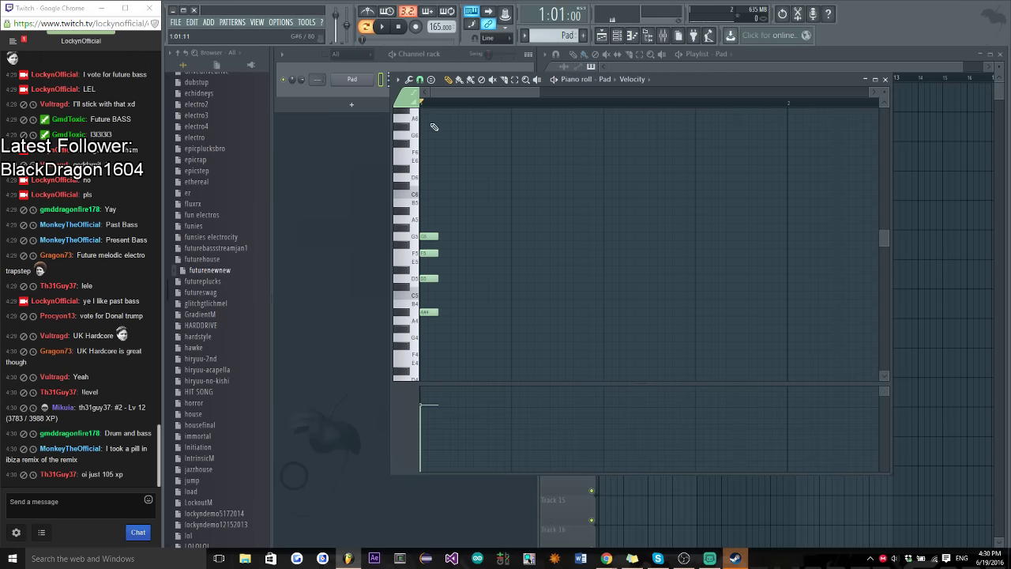
Lengthen all four notes of the chord to one beat (four steps) and listen to it
click(304, 83)
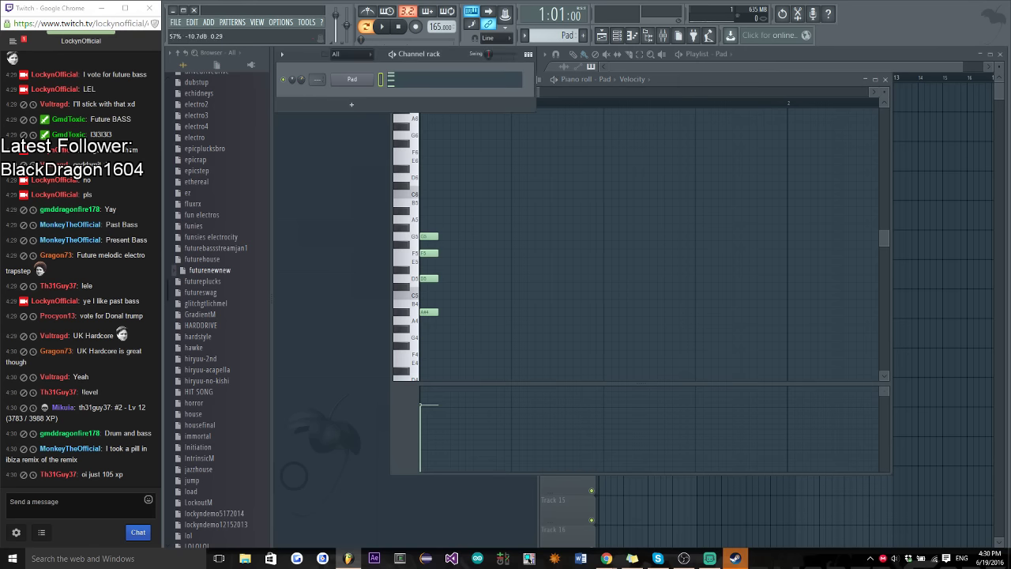
click(604, 89)
drag(465, 226, 418, 377)
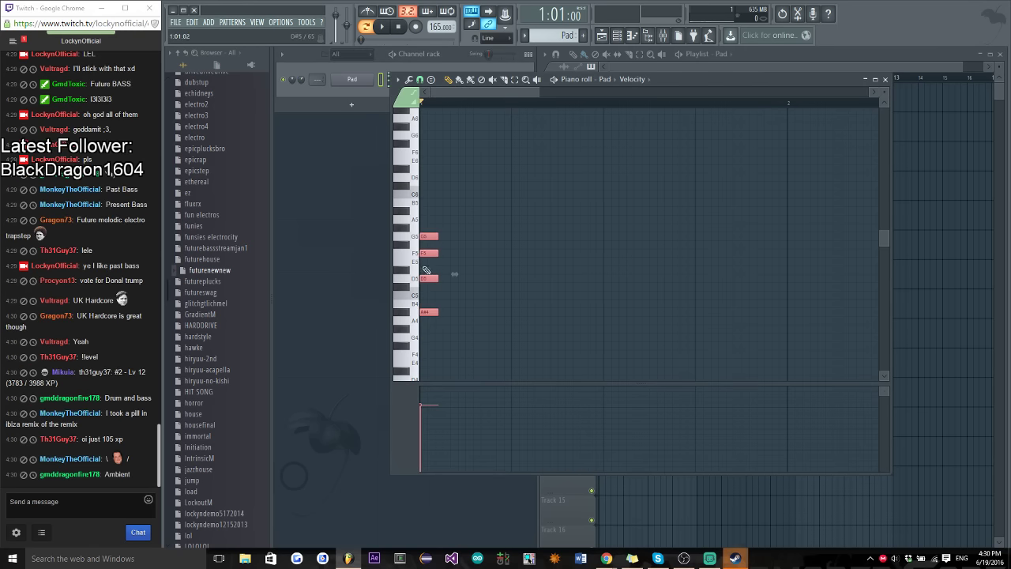
key(space)
key(space)
drag(432, 252, 515, 255)
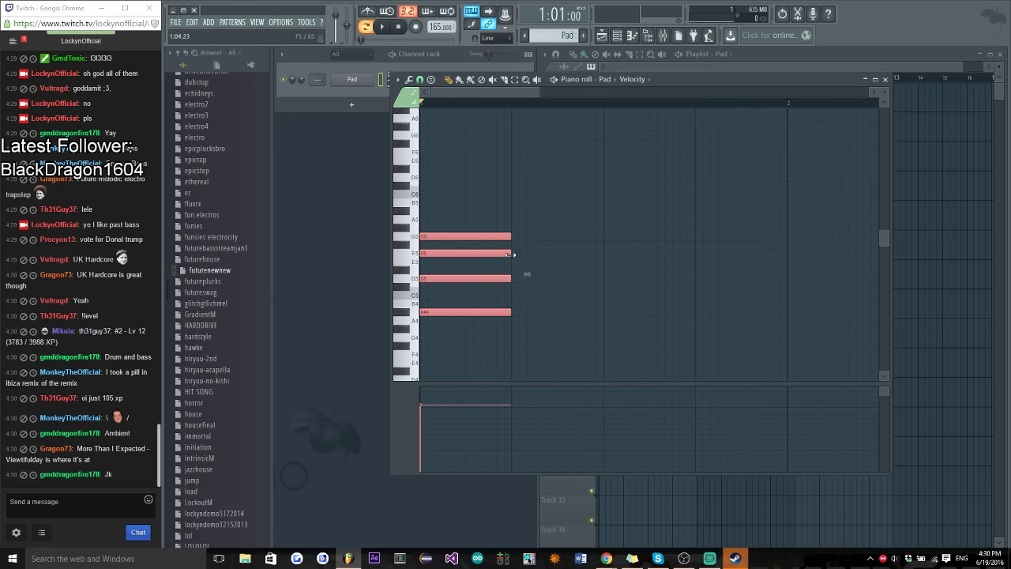
key(space)
key(space)
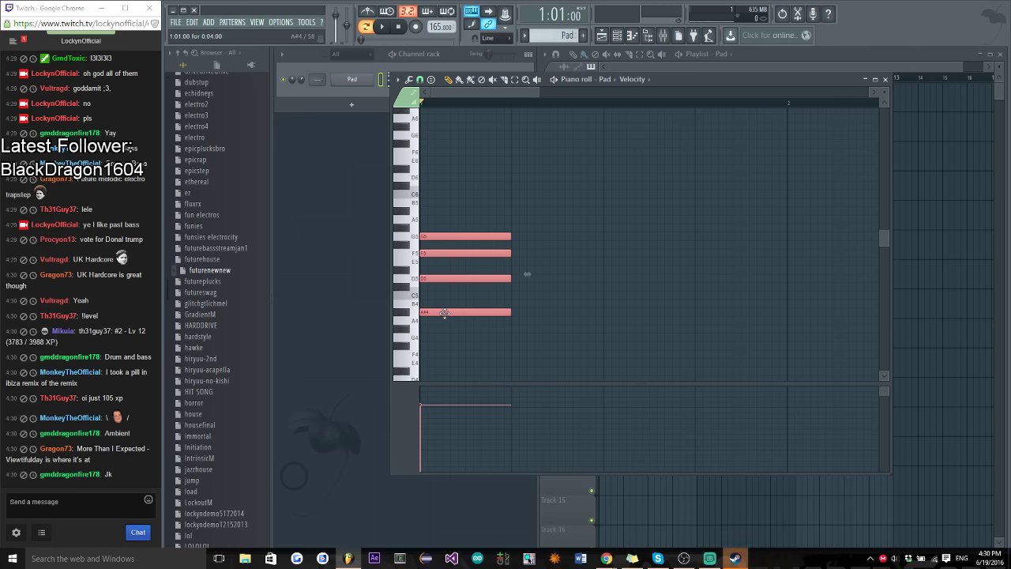
Repeat the chord every six steps until five chords span bars 1 and 2, and play the rhythm
drag(444, 314, 715, 312)
key(ctrl+d)
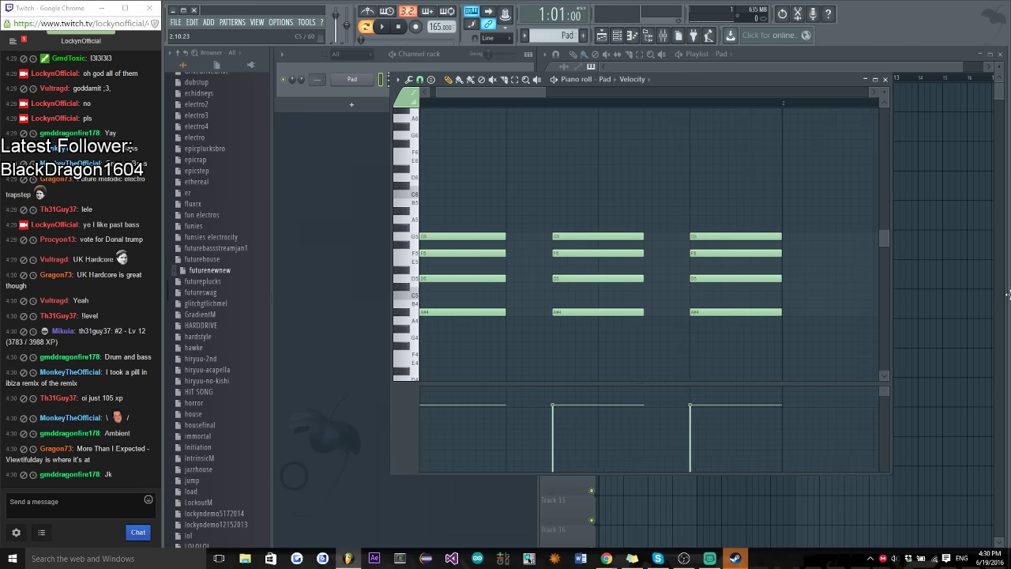
key(ctrl+z)
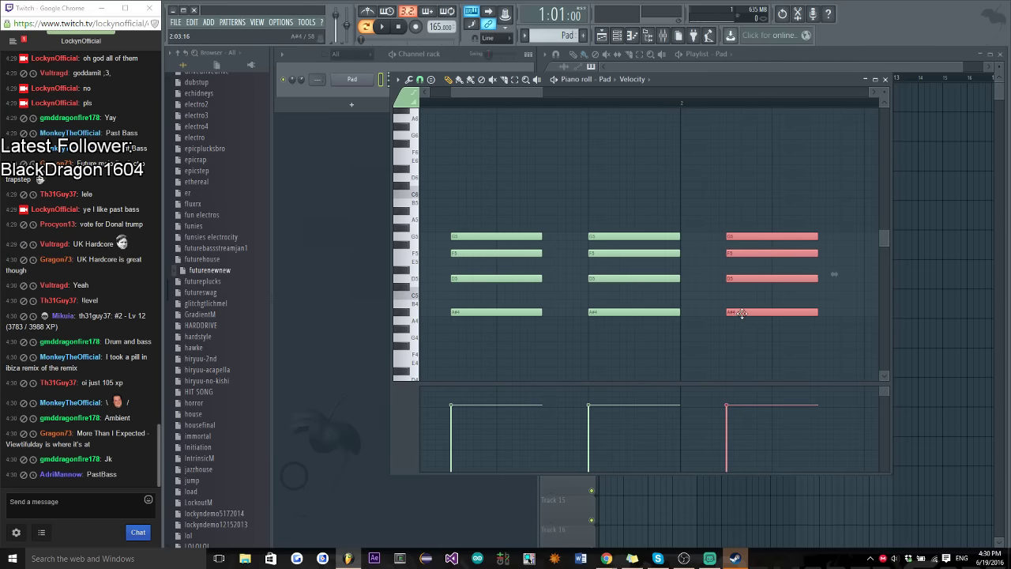
key(ctrl+z)
key(ctrl+z)
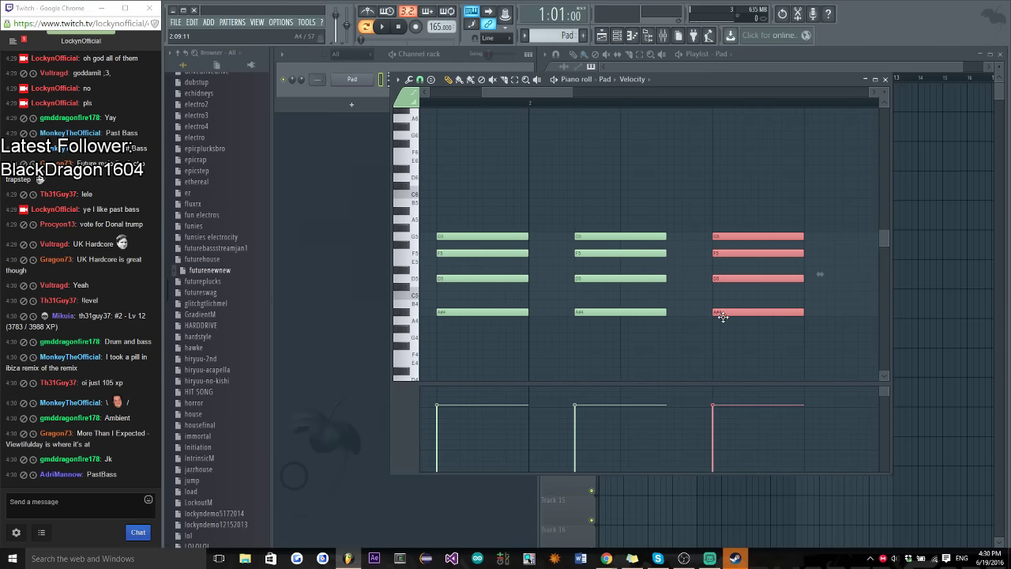
key(space)
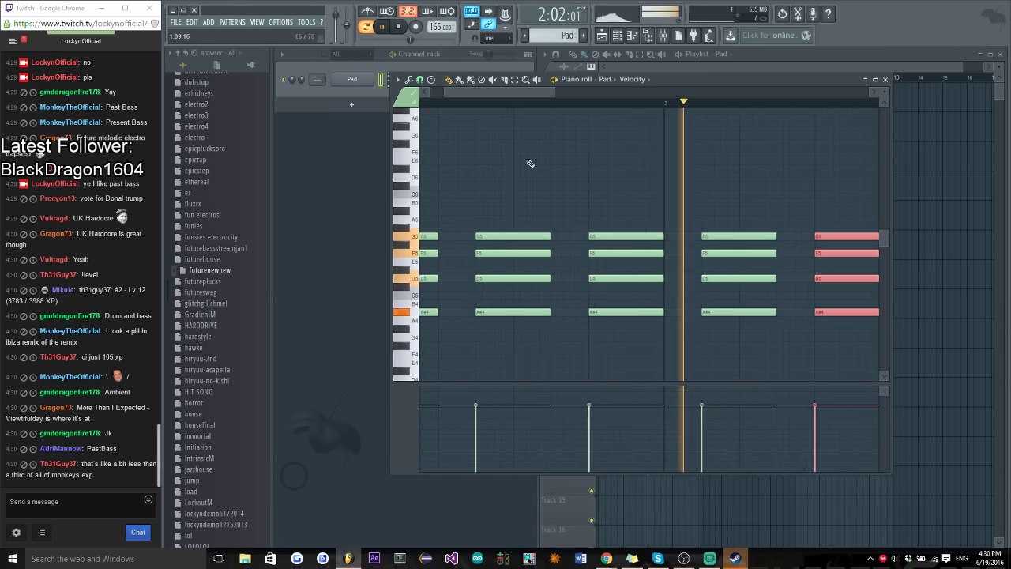
key(space)
Raise the top note of the second and fourth chords to A5 and play the phrase
click(517, 195)
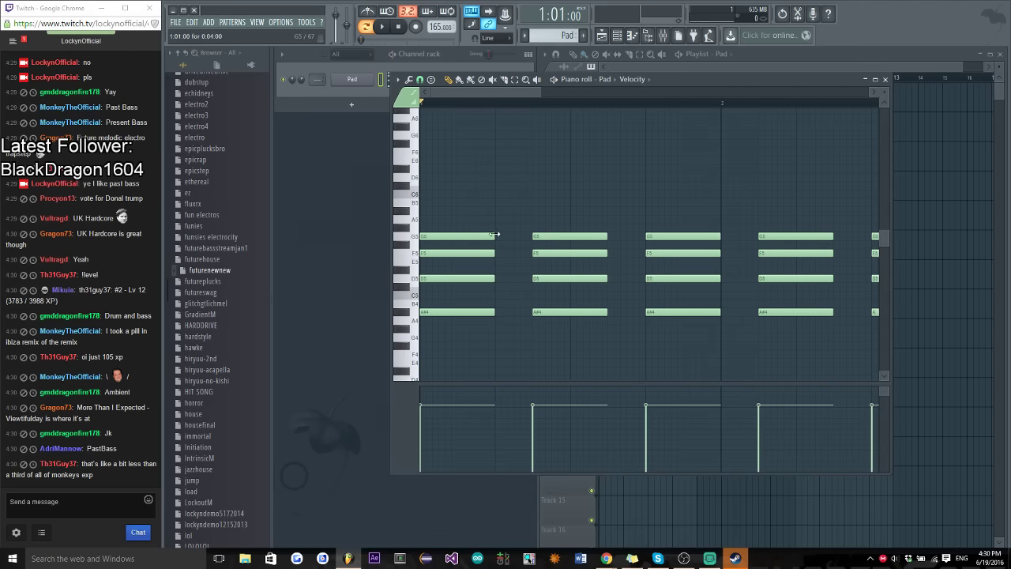
drag(571, 236, 572, 219)
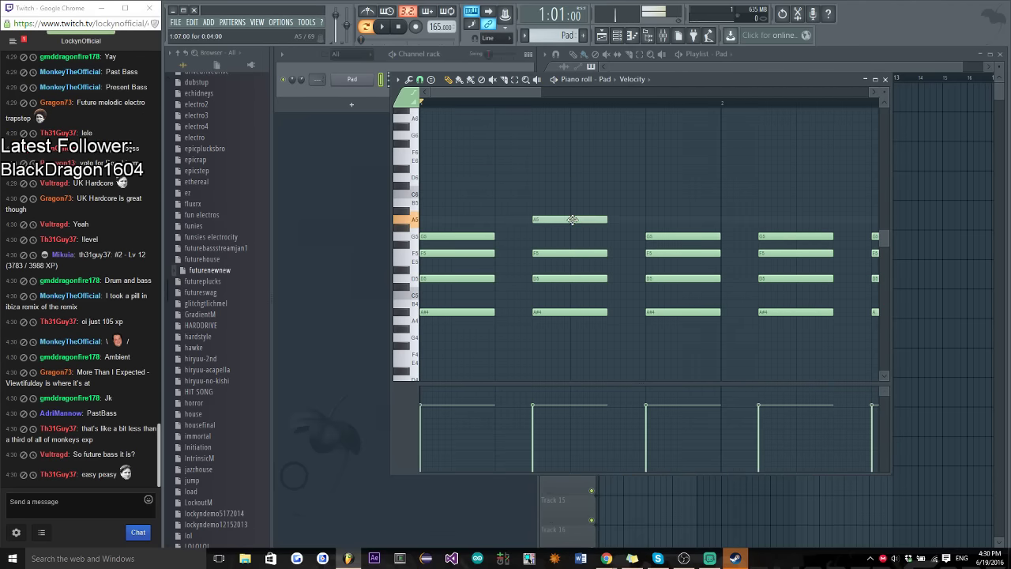
drag(796, 237, 796, 219)
key(space)
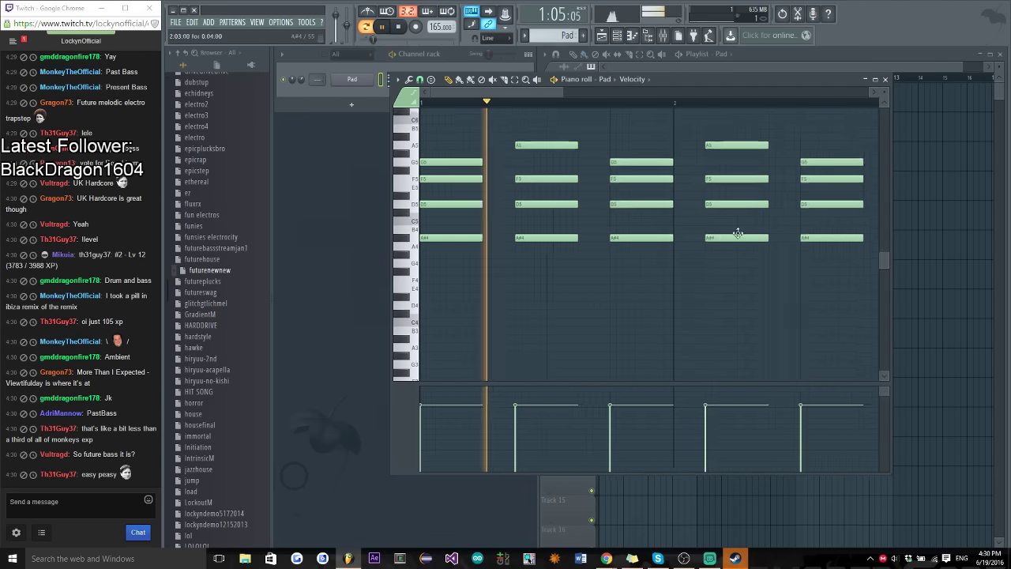
key(space)
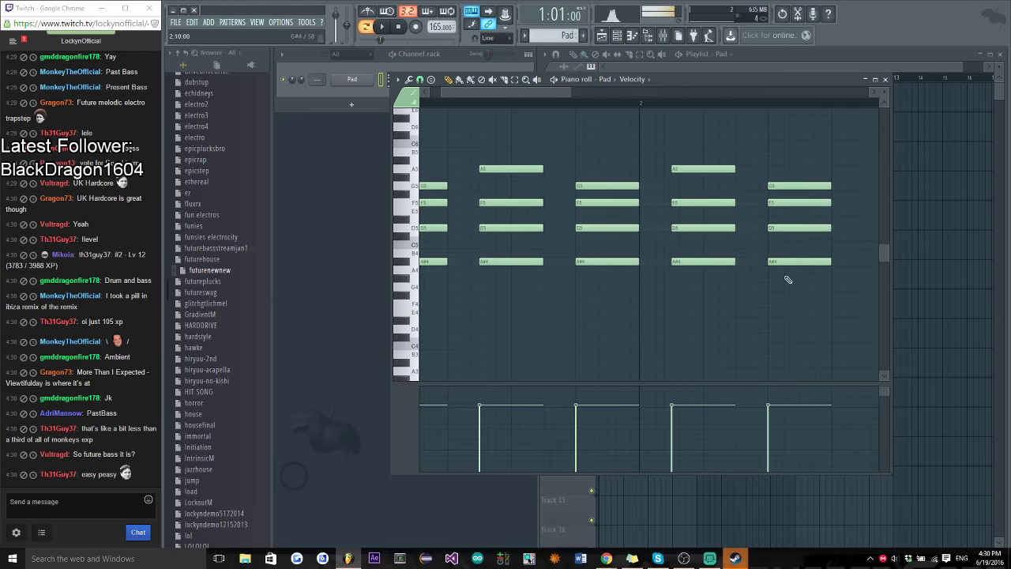
Duplicate the complete five-chord phrase so the copy starts at bar 3
drag(824, 158, 428, 261)
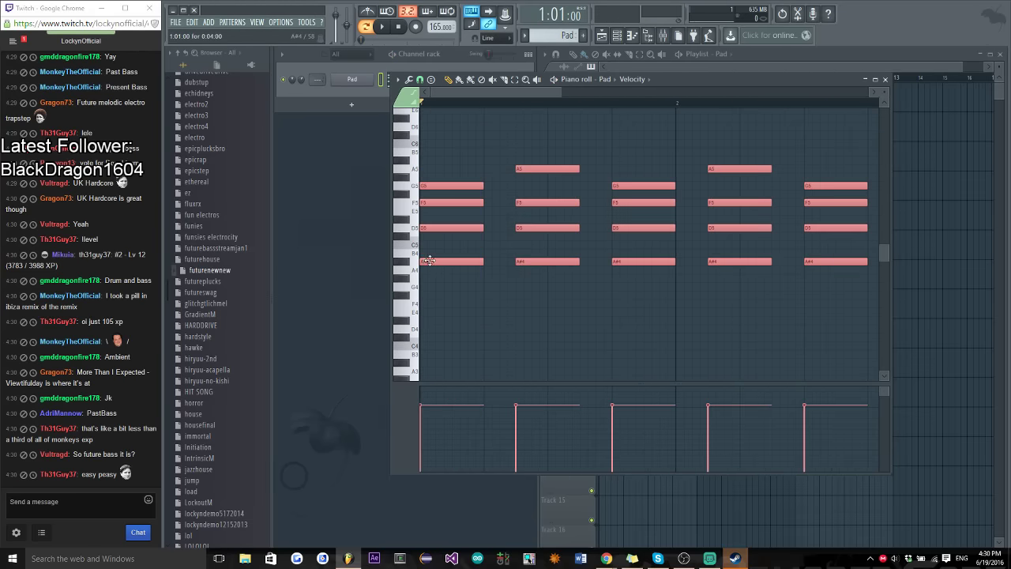
click(869, 236)
key(ctrl+b)
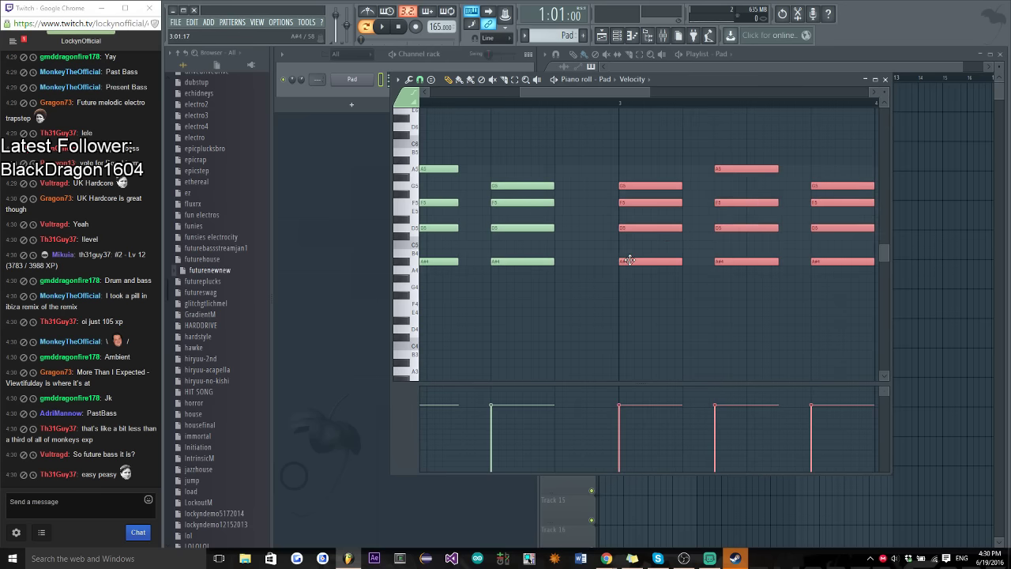
Lower the bottom notes of the five chords in bars 3 and 4 to G4 and audition the change
scroll(609, 91, down, 3)
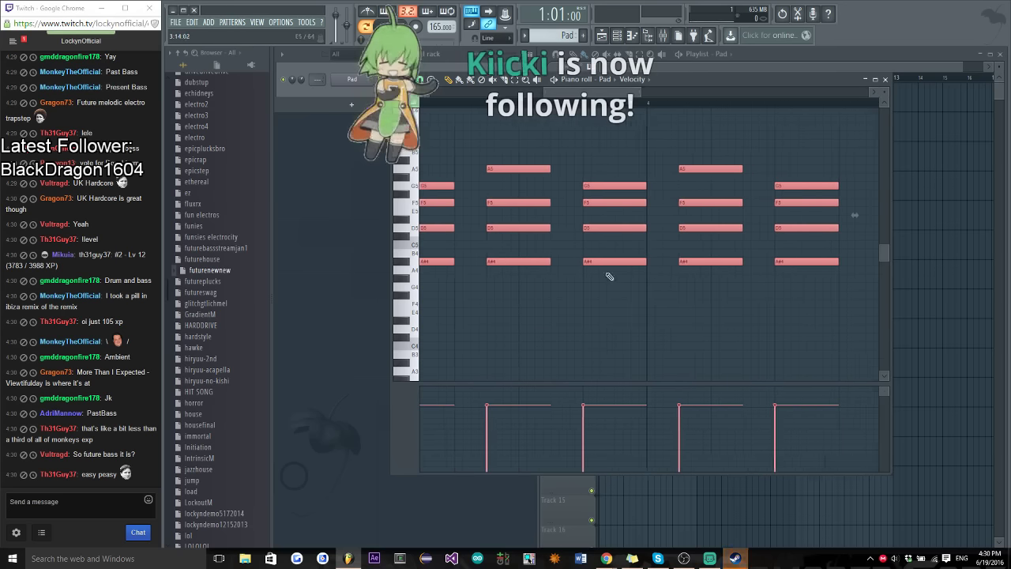
click(593, 296)
drag(718, 272, 544, 289)
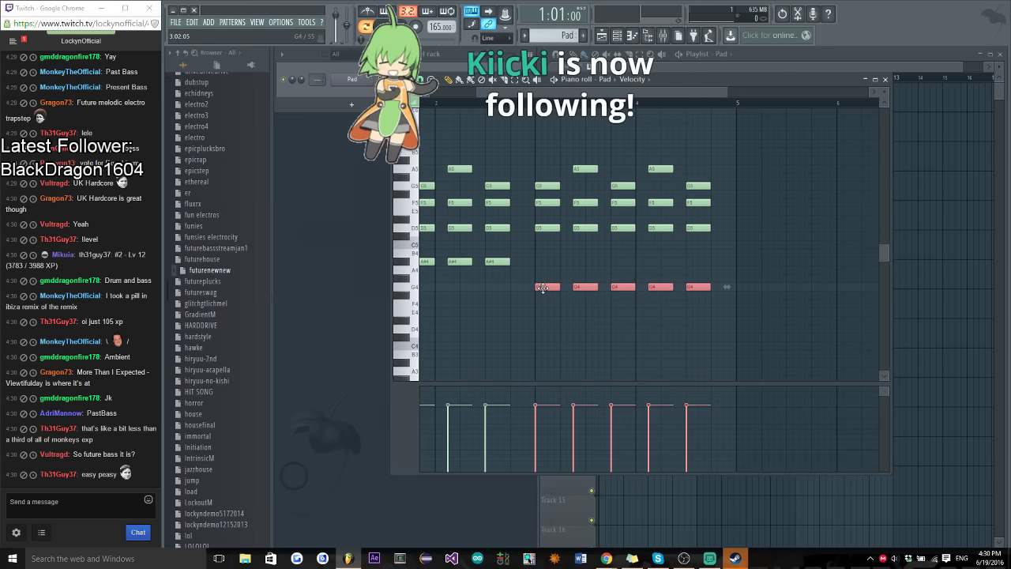
key(space)
scroll(519, 311, up, 2)
click(529, 290)
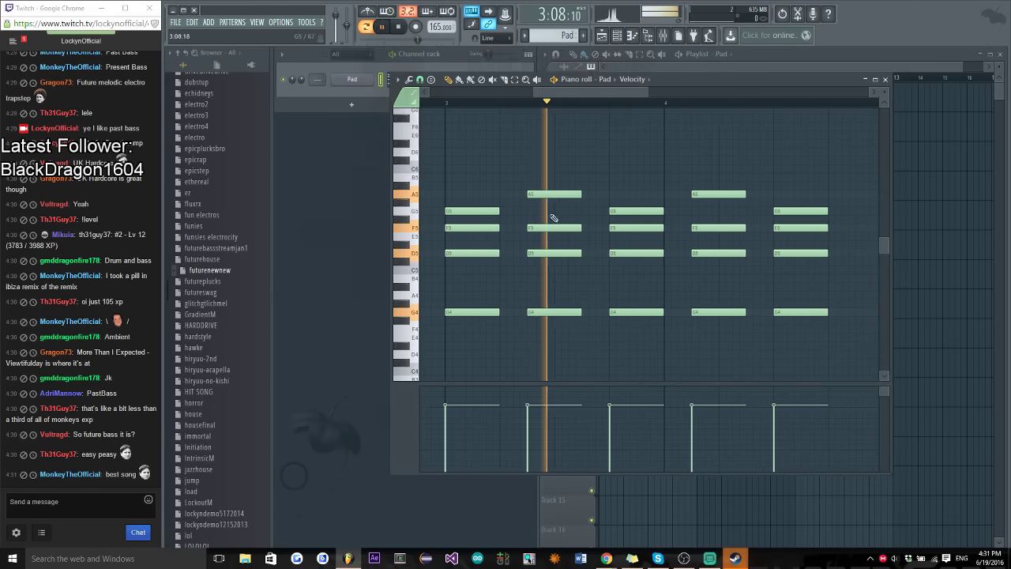
key(space)
Move the F5 notes of the bar 3 and 4 chords down to A#4 and play them back
drag(465, 239, 455, 296)
key(space)
click(485, 271)
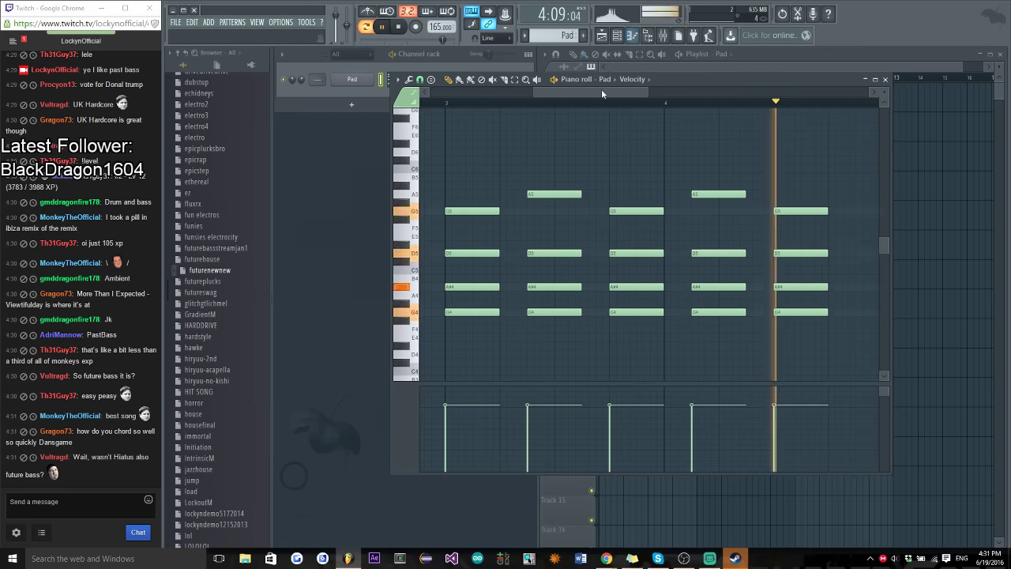
key(space)
Duplicate the whole four-bar chord progression so the copy starts at bar 5
click(352, 79)
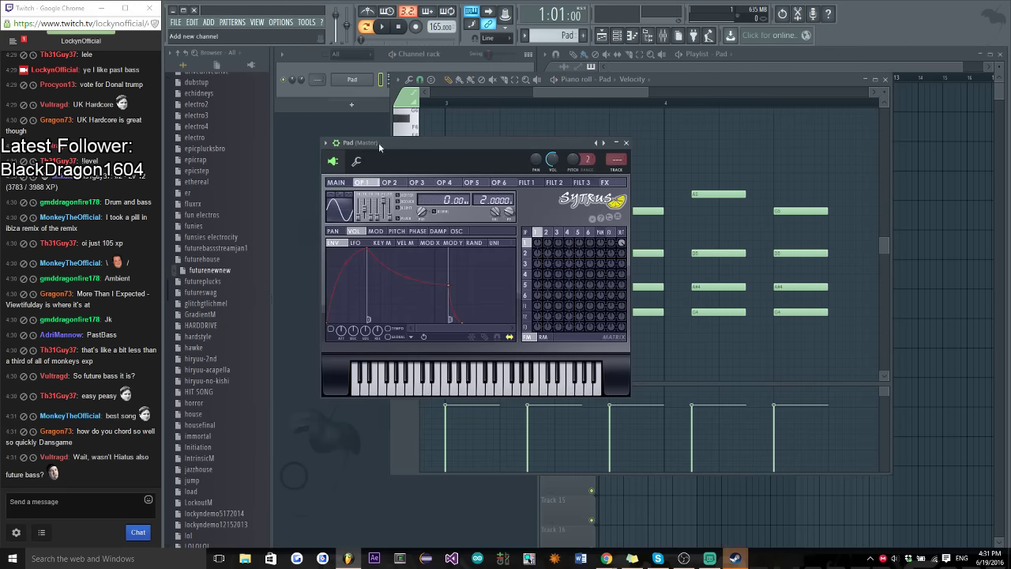
click(615, 105)
scroll(614, 105, down, 4)
key(ctrl+a)
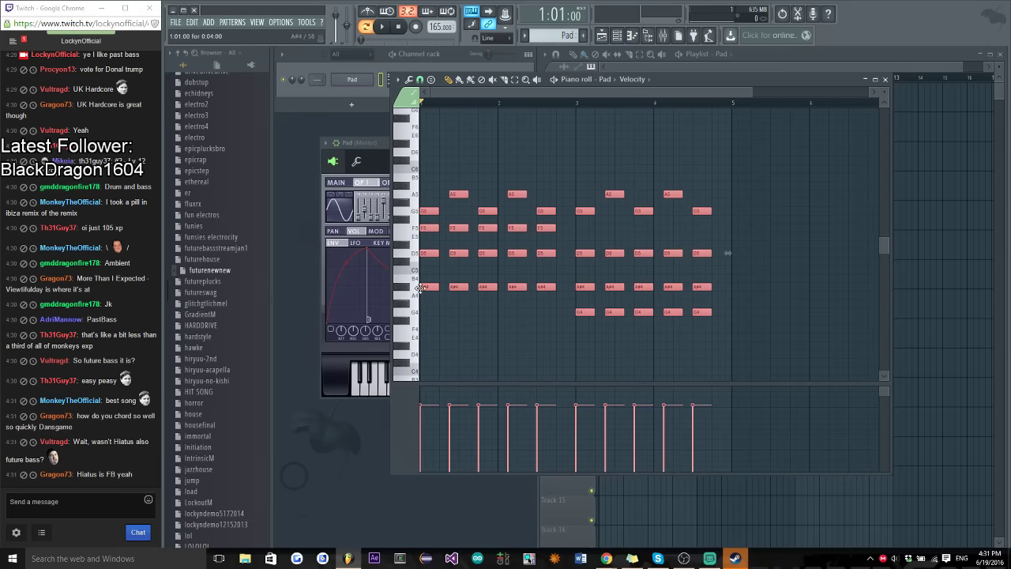
drag(421, 288, 740, 293)
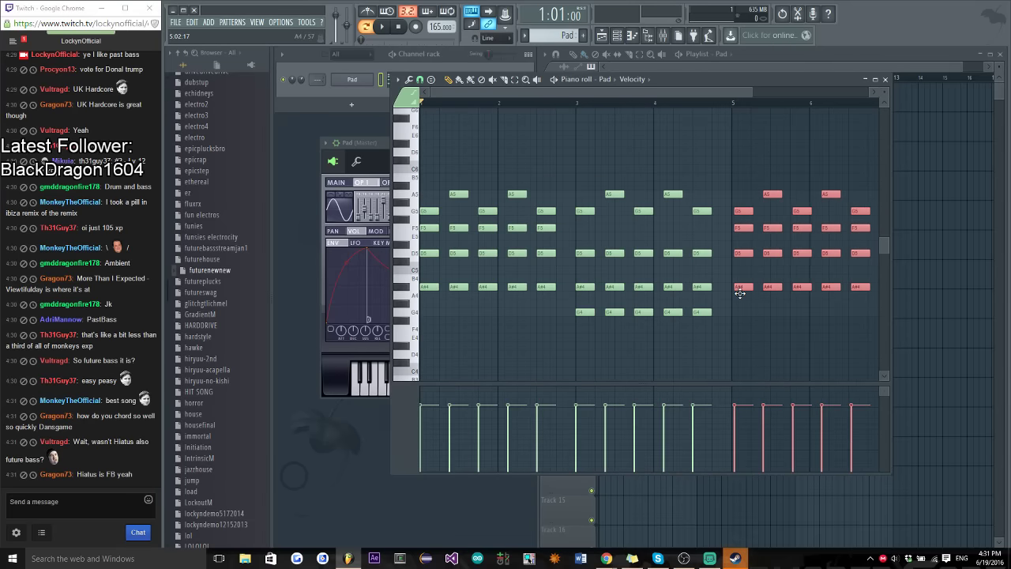
Deselect the copied chords, then move the row of A#4 notes in bars 5 and 6 down to D4
scroll(739, 292, up, 3)
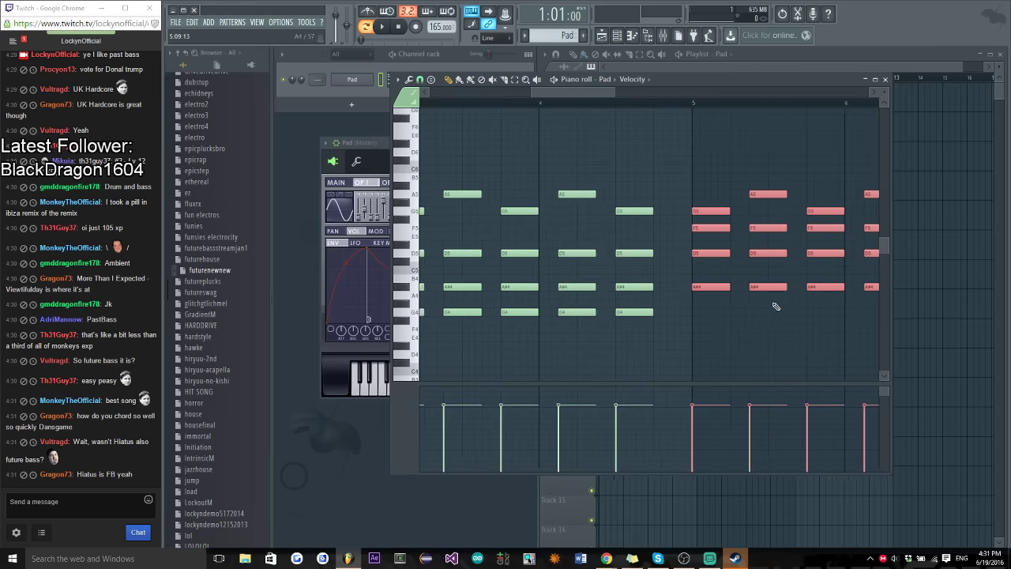
scroll(776, 307, up, 3)
click(631, 308)
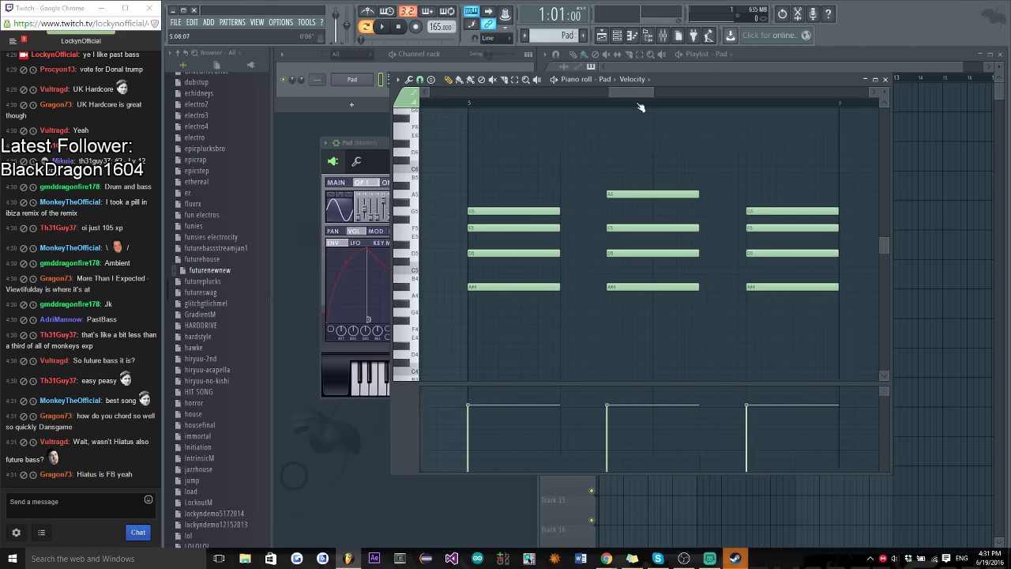
scroll(640, 108, down, 3)
drag(684, 287, 684, 287)
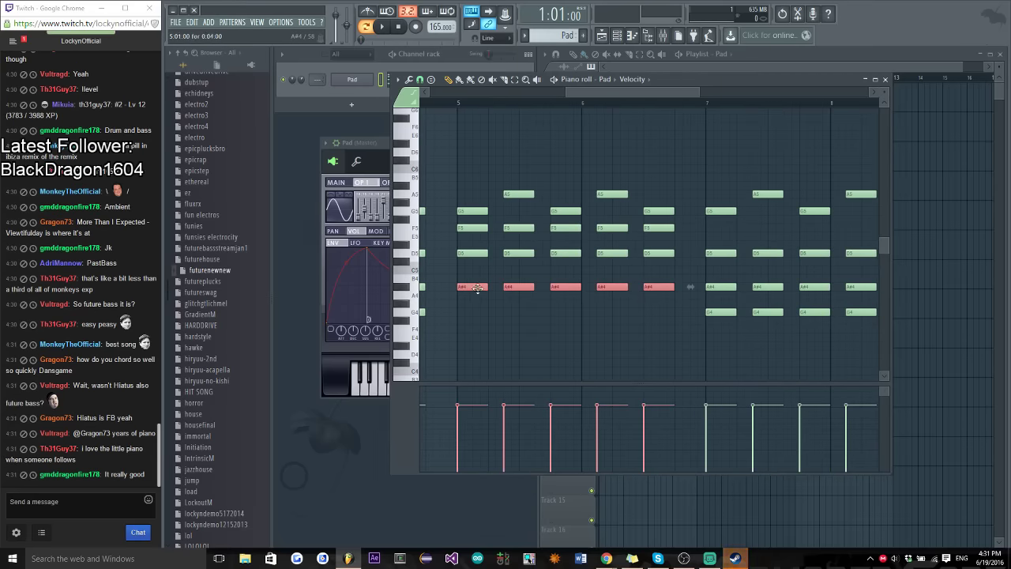
drag(472, 286, 472, 354)
Lower the D5 notes in bars 5 and 6 to C5 and the F5 notes to A4
drag(459, 300, 657, 252)
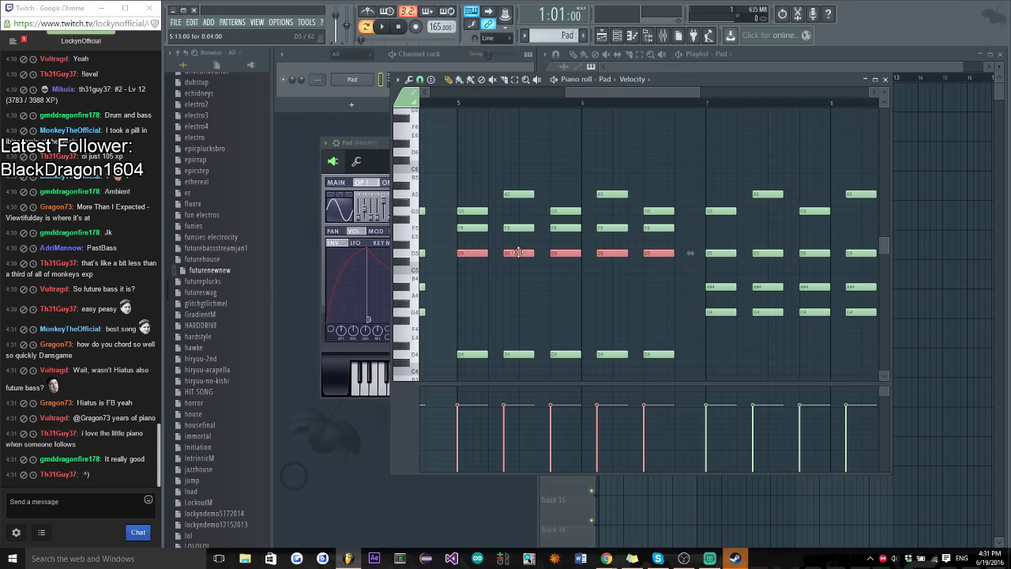
drag(466, 254, 687, 224)
click(489, 303)
drag(478, 229, 478, 294)
key(space)
Rewrite the five melody notes over bars 5 and 6 as E5, F5, E5, G4 and F4 and play the result
click(503, 245)
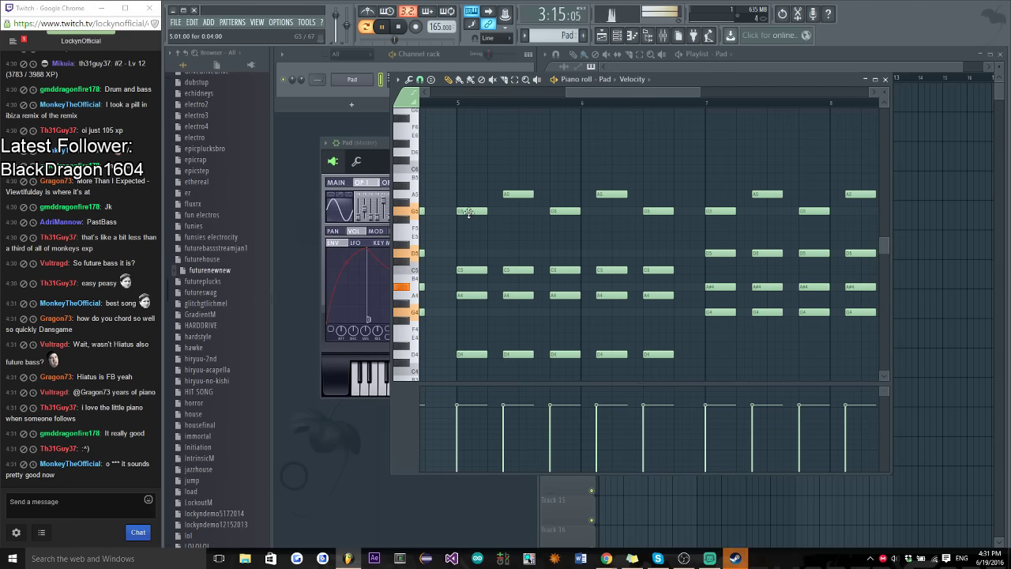
drag(528, 196, 518, 228)
key(space)
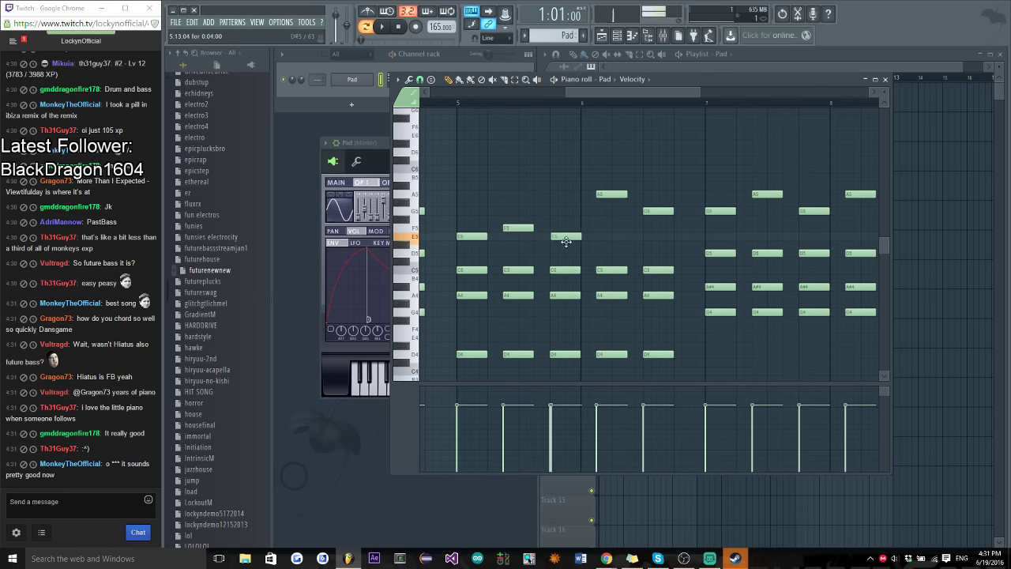
scroll(598, 245, up, 3)
drag(565, 196, 568, 316)
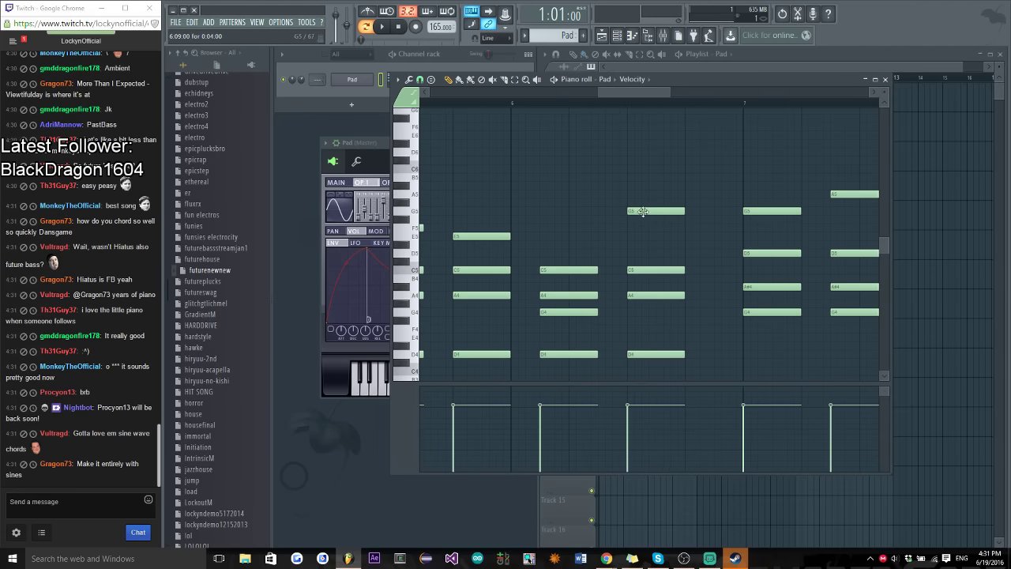
scroll(599, 247, down, 4)
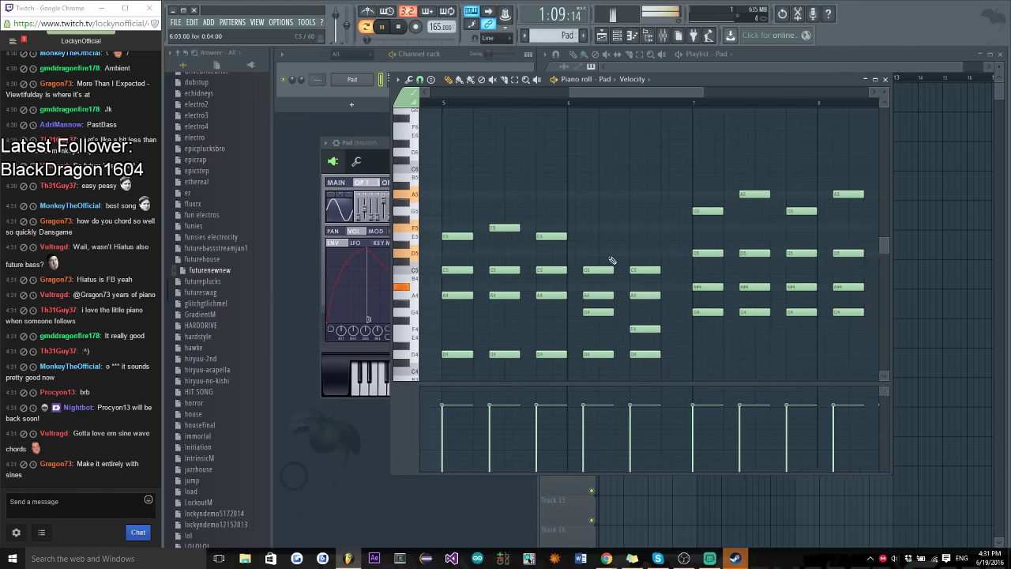
Select all chord notes in bars 7 and 8 and transpose them down two semitones so the lowest row sits on F4
scroll(660, 245, up, 2)
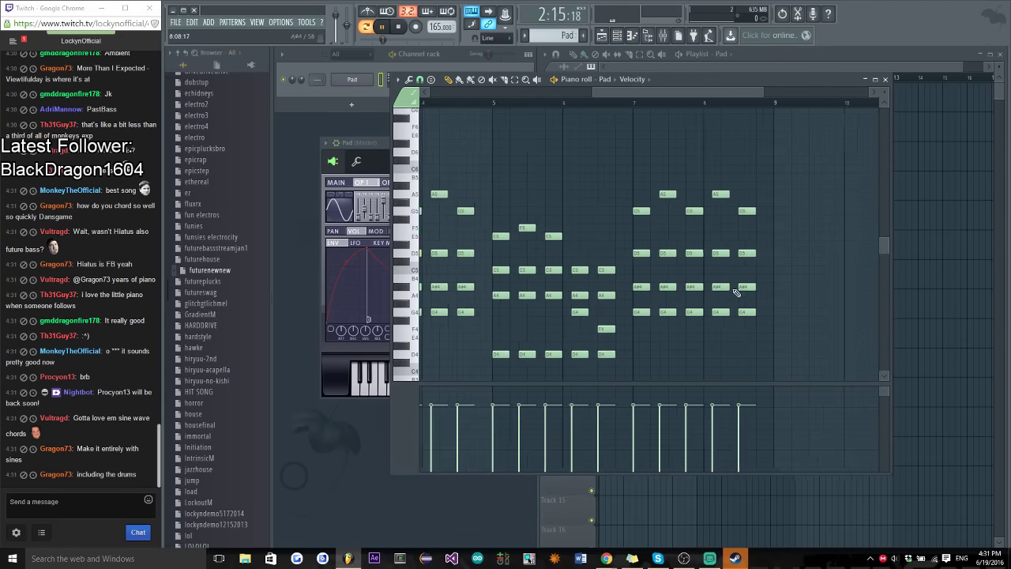
scroll(475, 333, up, 2)
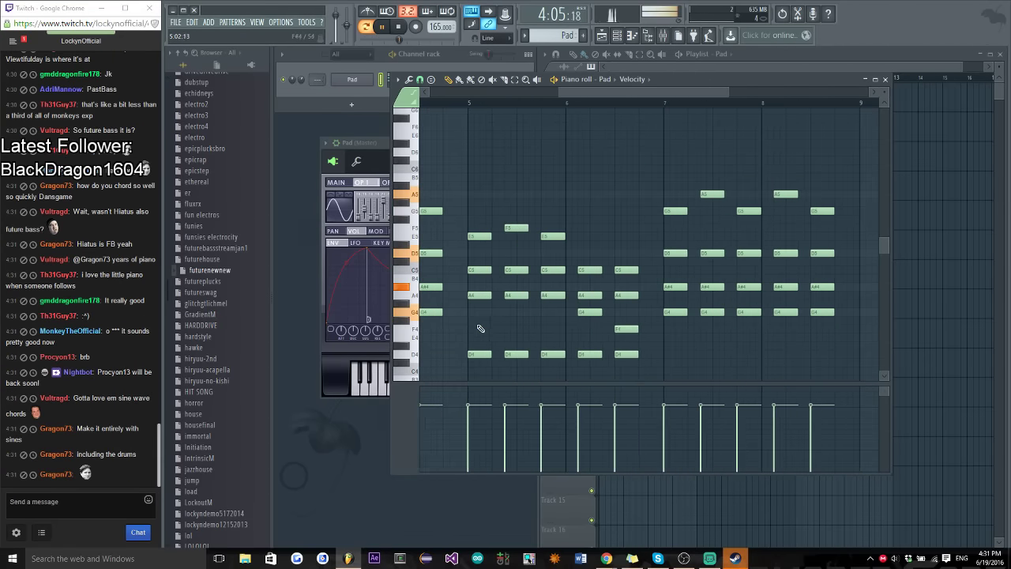
scroll(733, 332, down, 2)
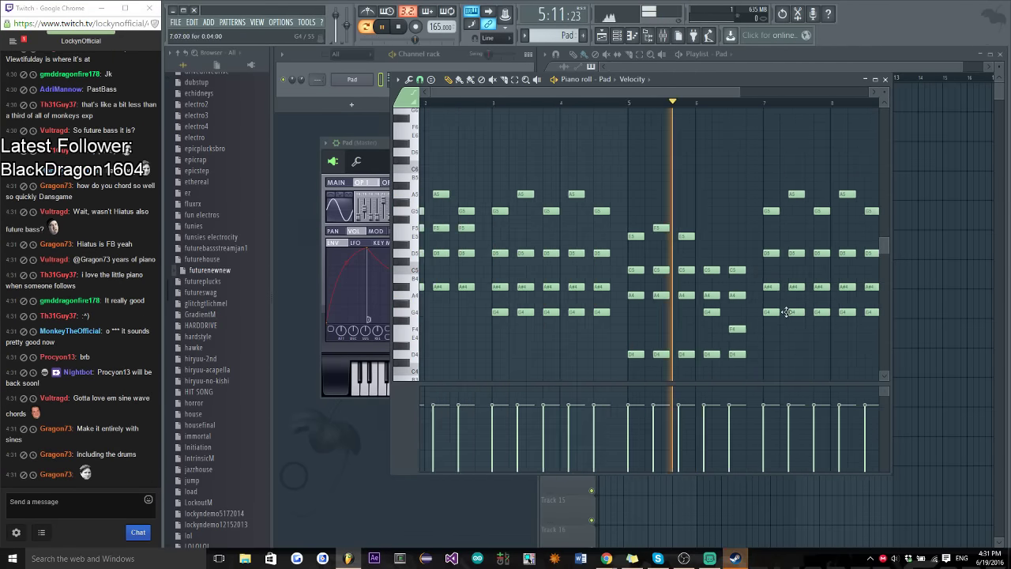
drag(655, 357, 839, 190)
key(space)
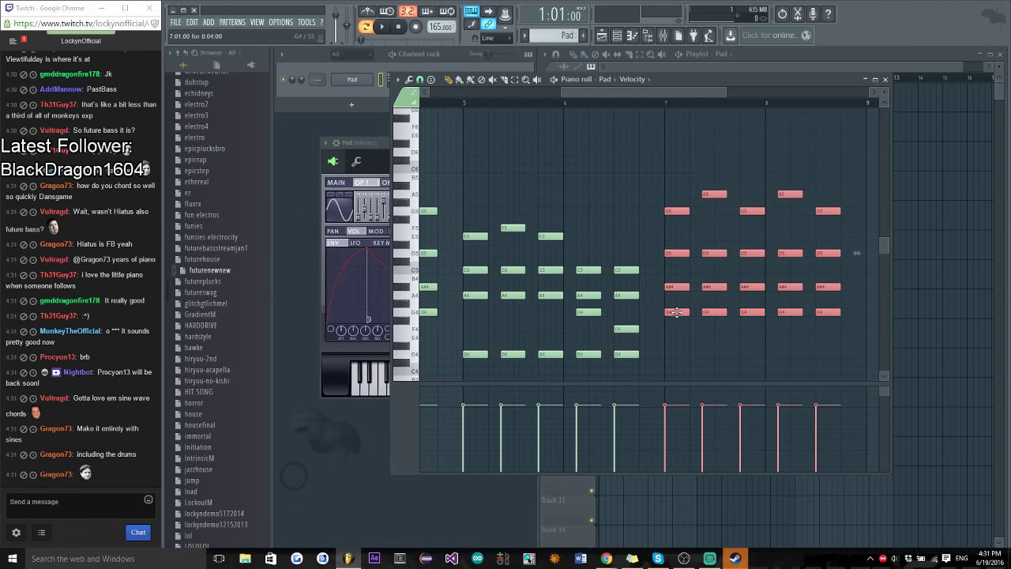
drag(676, 312, 676, 328)
Raise the row of G#4 notes in bars 7 and 8 to A4
scroll(786, 337, up, 2)
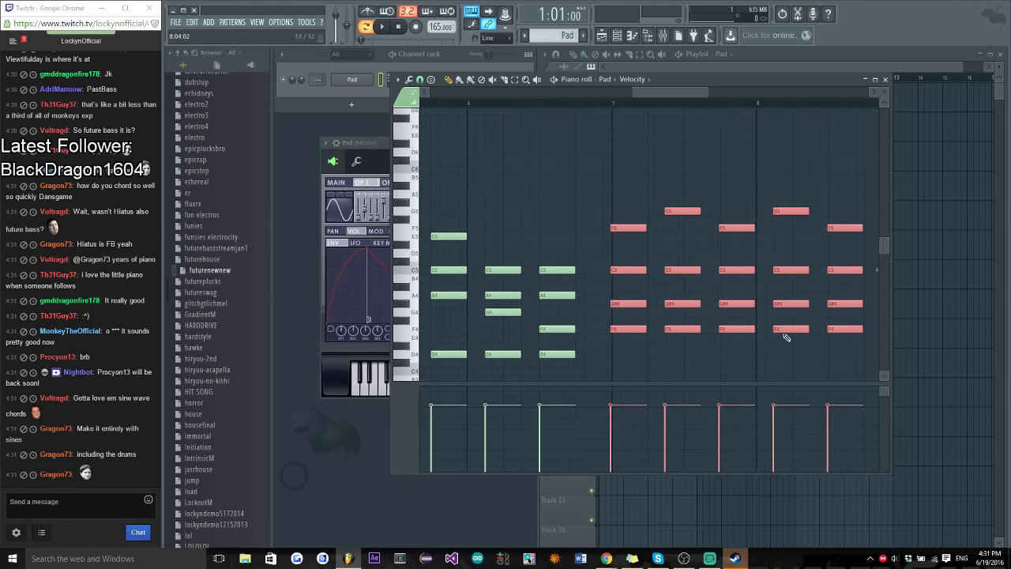
scroll(786, 338, up, 2)
click(587, 345)
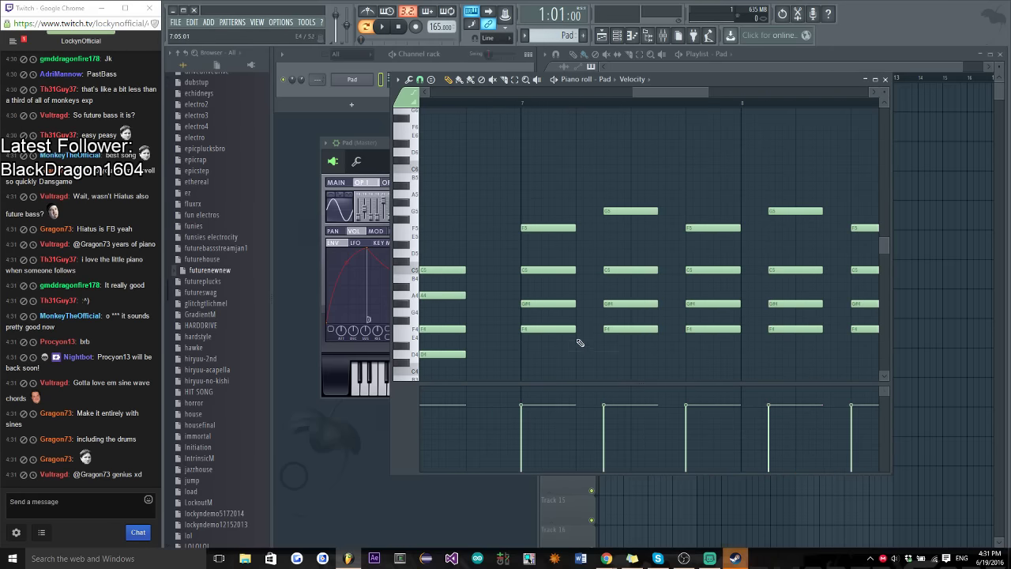
drag(613, 308, 830, 295)
key(space)
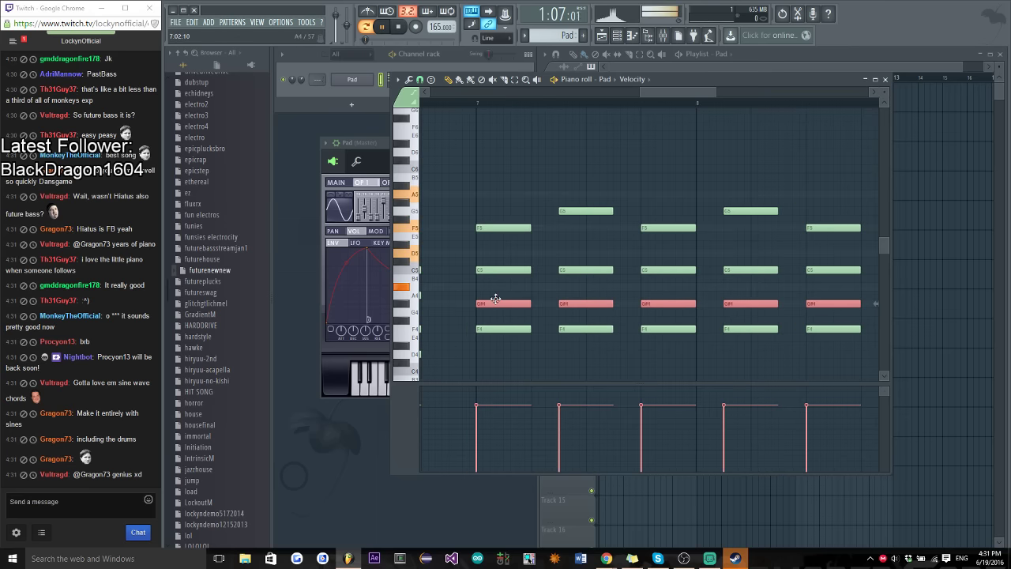
drag(492, 303, 545, 255)
Rewrite the five melody notes over bars 7 and 8 as E5, F5, G5, A5 and G4 and play the pattern
click(501, 312)
click(551, 252)
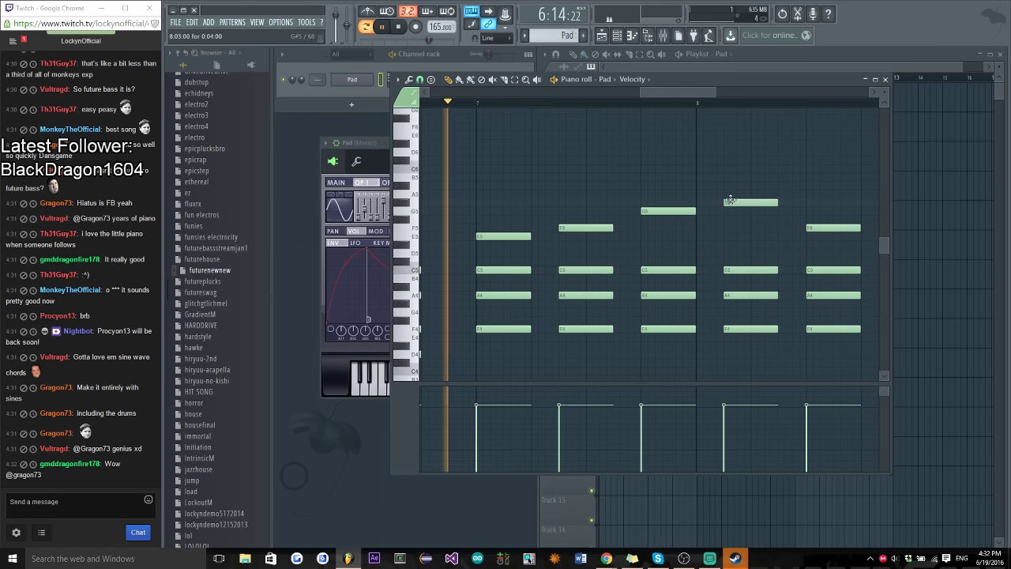
drag(722, 212, 723, 194)
key(space)
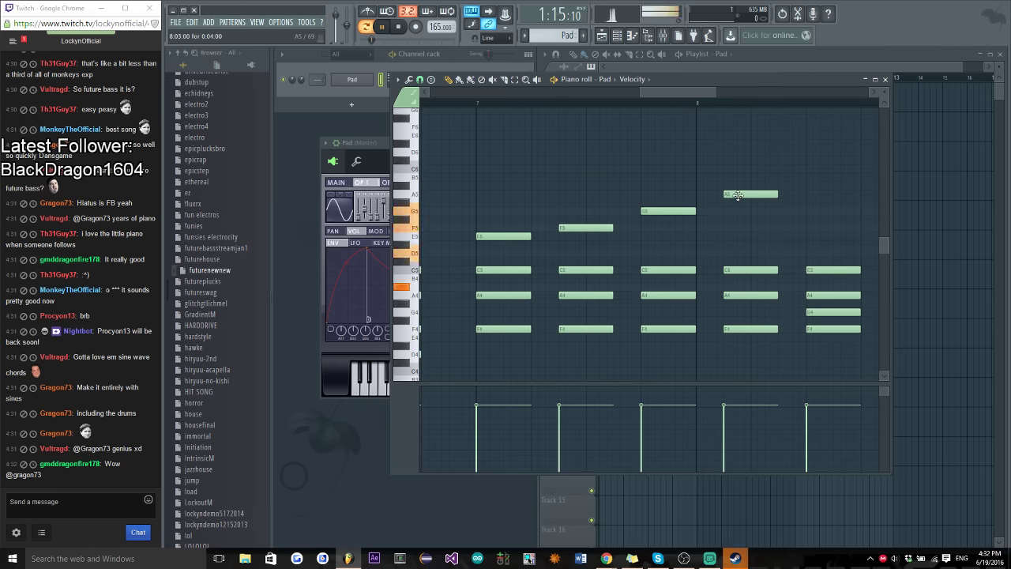
scroll(695, 229, down, 5)
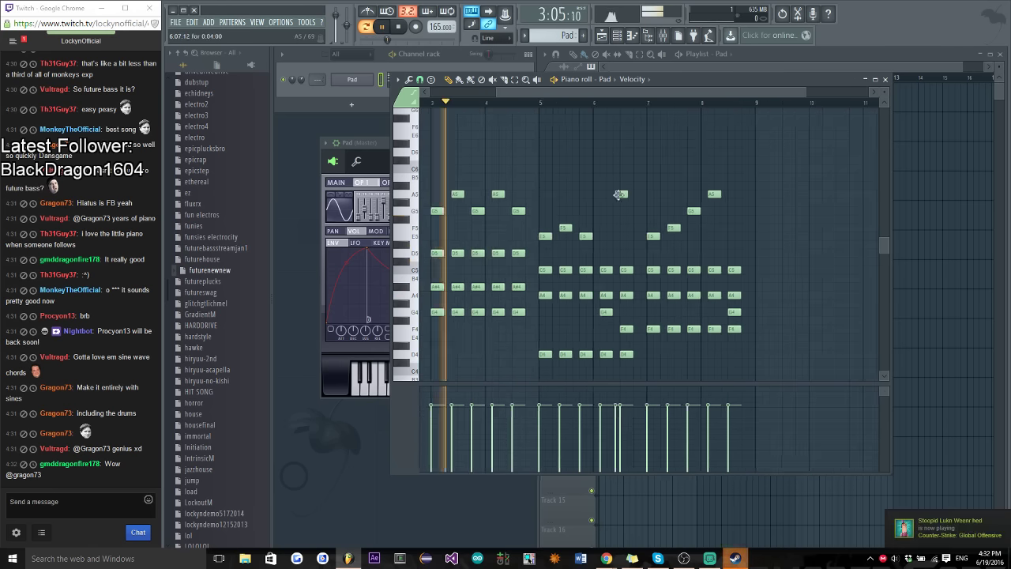
Save the project in the Projects folder as streamfuturebass
key(ctrl+s)
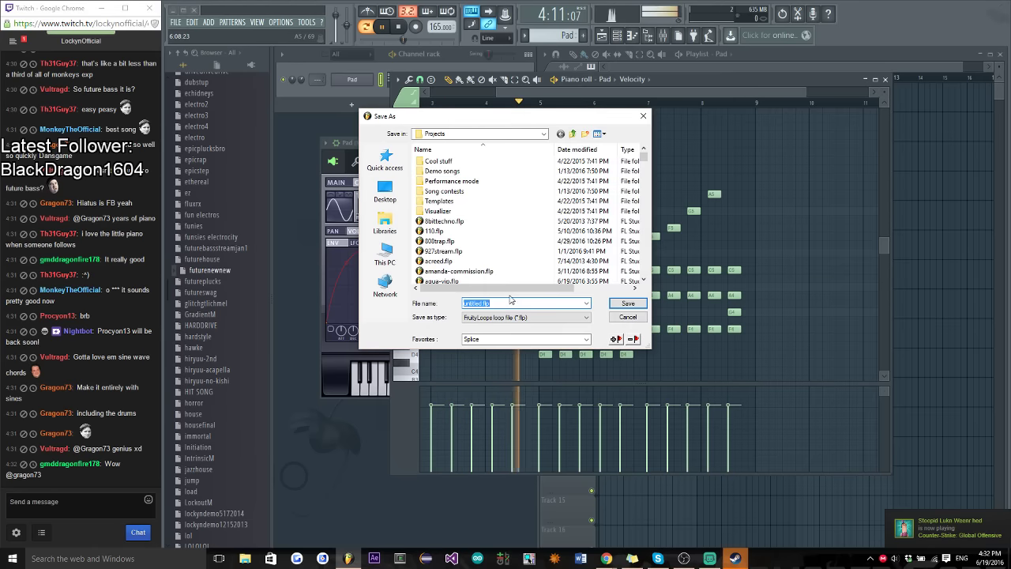
text(streamfutur)
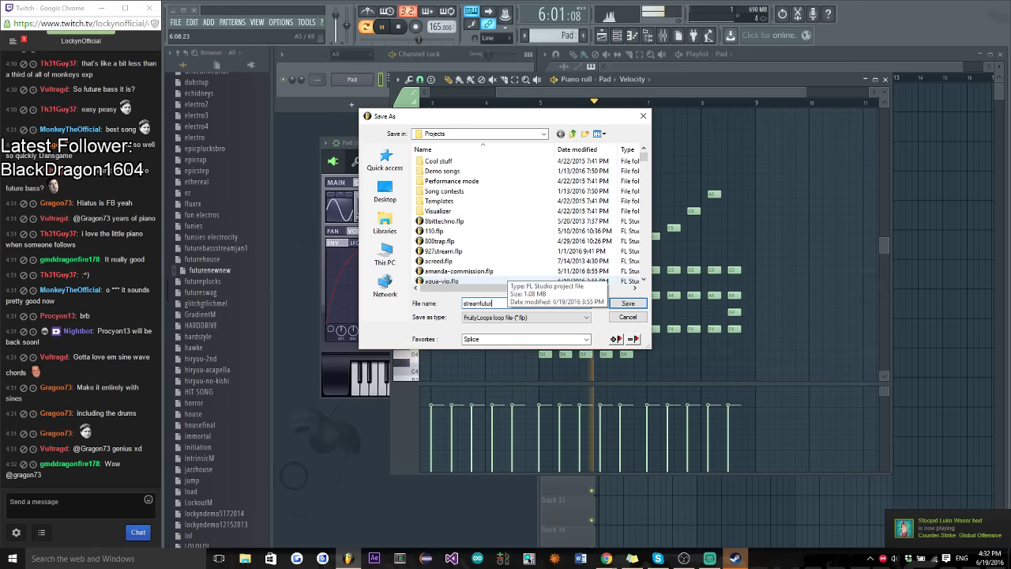
text(ebass)
key(Return)
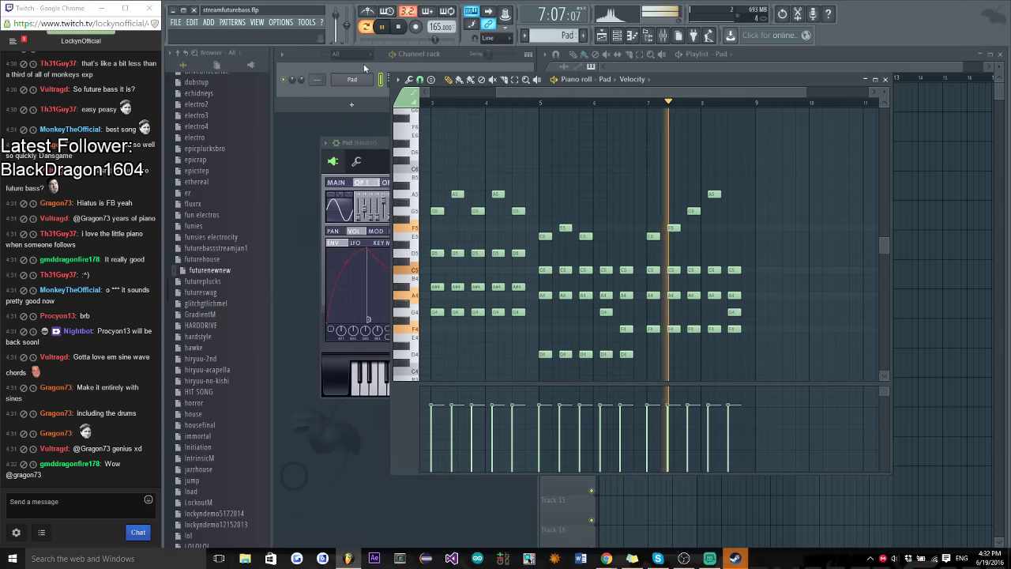
Open the Pad channel's Sytrus and move the second point of OP 1's pitch envelope down and earlier, to about 0.142
click(454, 87)
click(351, 79)
click(351, 79)
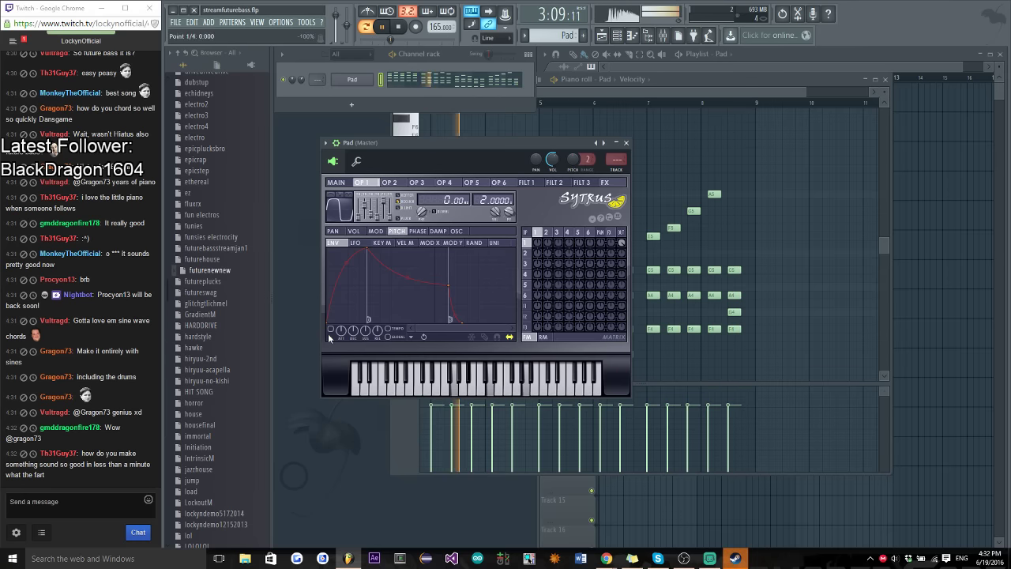
drag(367, 253, 341, 285)
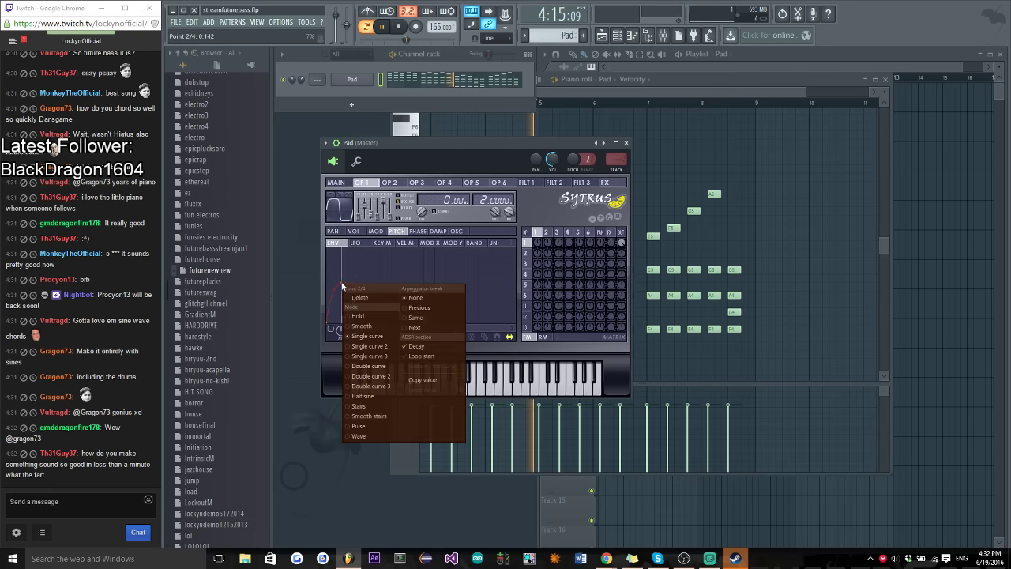
Flatten OP 1's pitch envelope by copying the sustain point's value to the second point
right_click(341, 285)
click(428, 289)
right_click(423, 282)
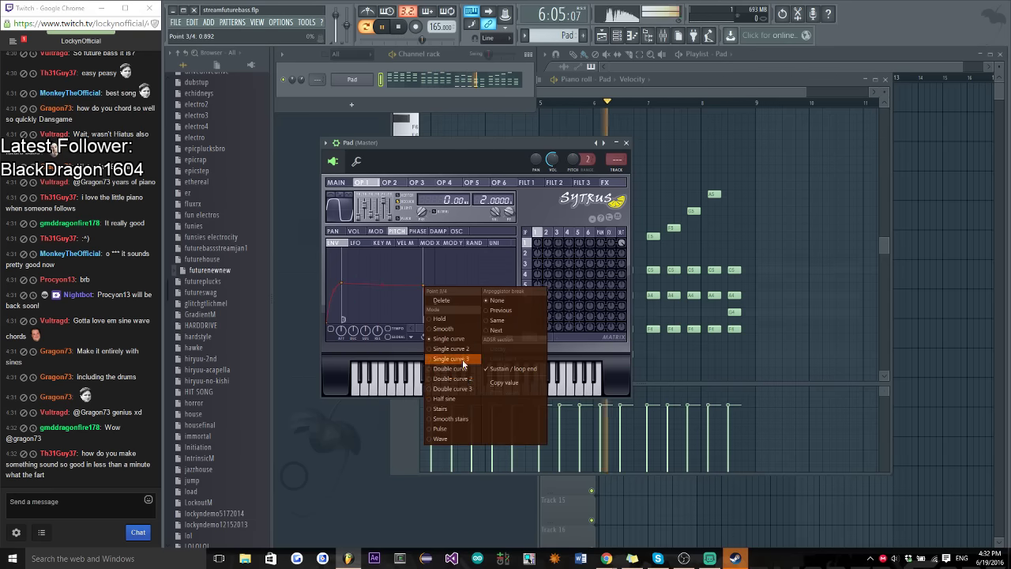
click(343, 286)
right_click(342, 286)
click(472, 328)
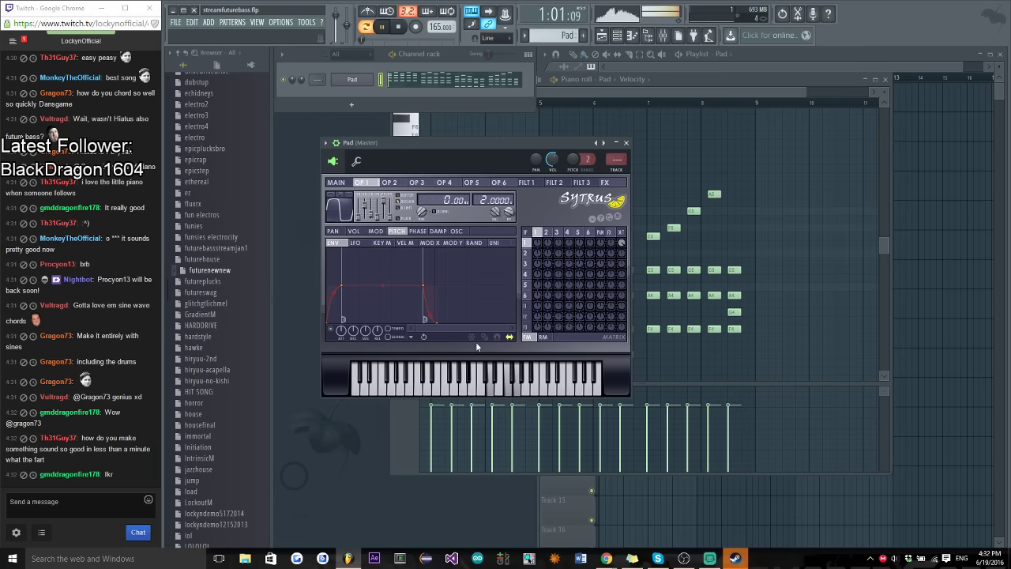
Shorten the release of OP 1's pitch envelope by moving its last point closer to the sustain point
right_click(437, 325)
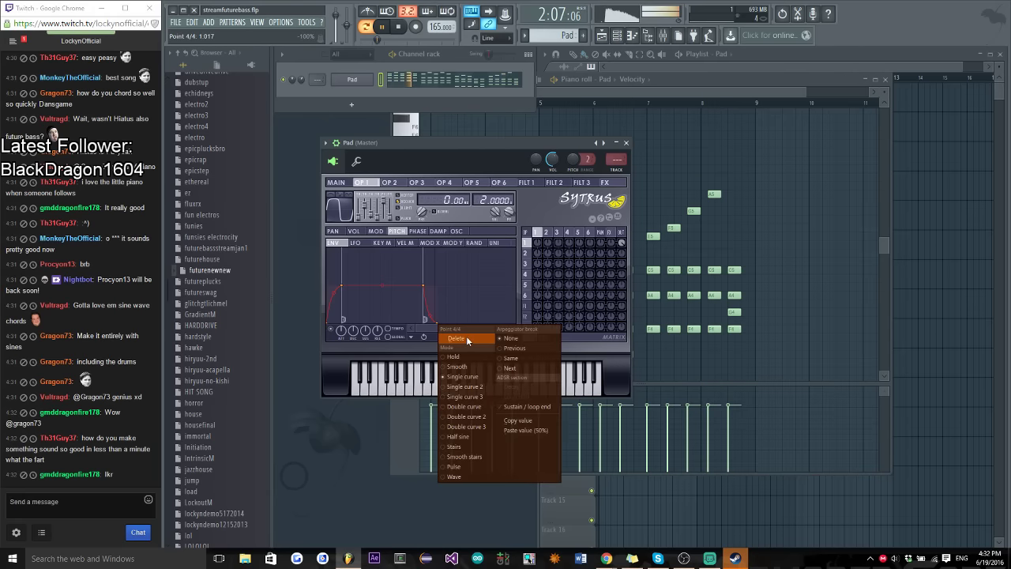
click(466, 338)
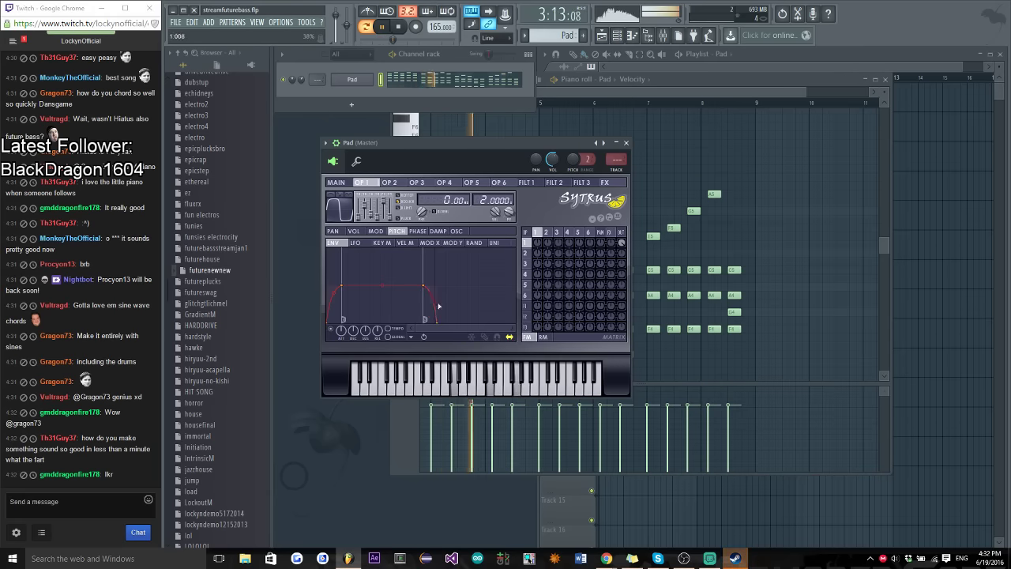
drag(440, 323, 430, 337)
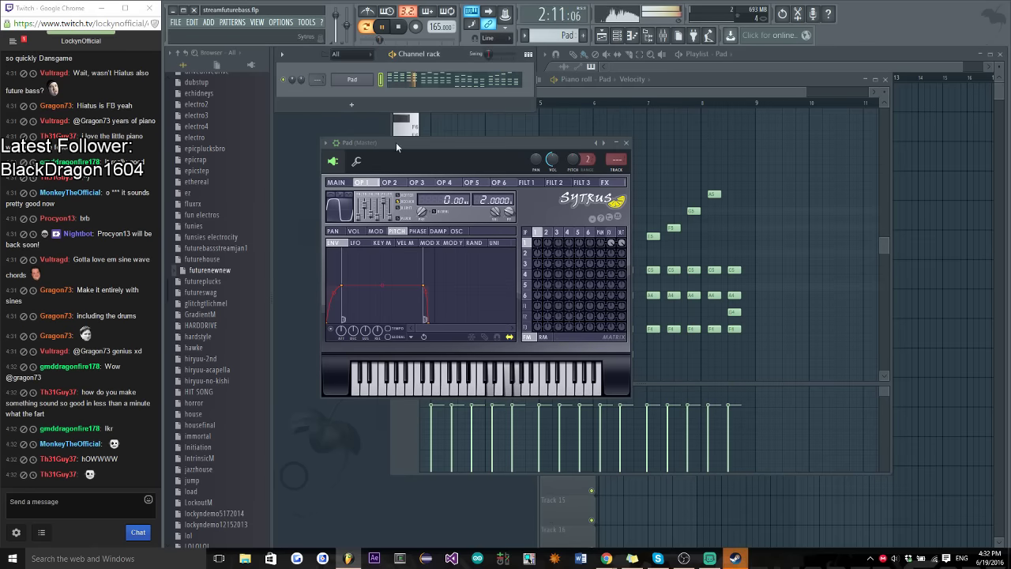
Reshape OP 2's volume envelope with the peak at the very start, a later, slightly higher sustain point and no release point
click(394, 184)
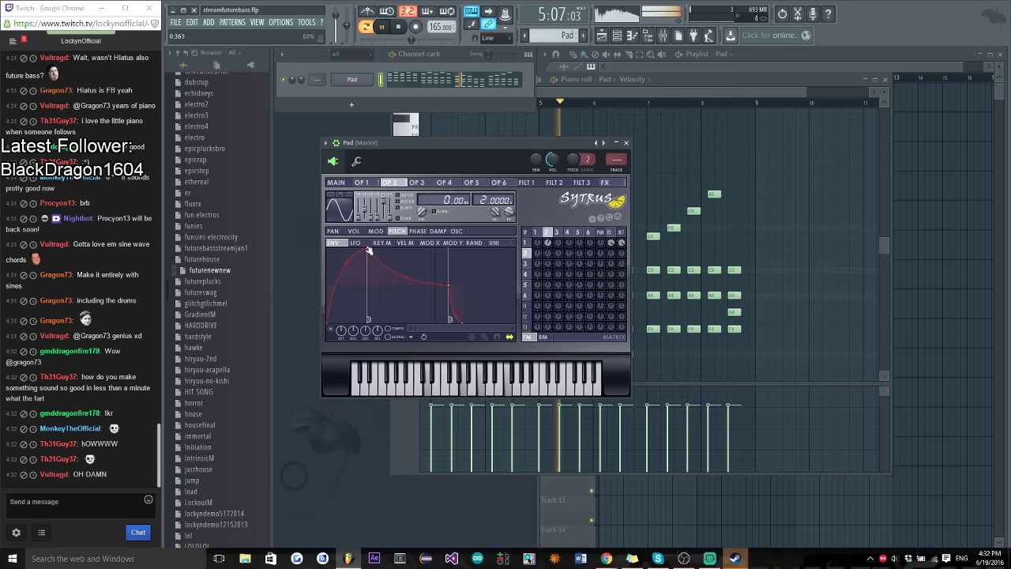
click(354, 230)
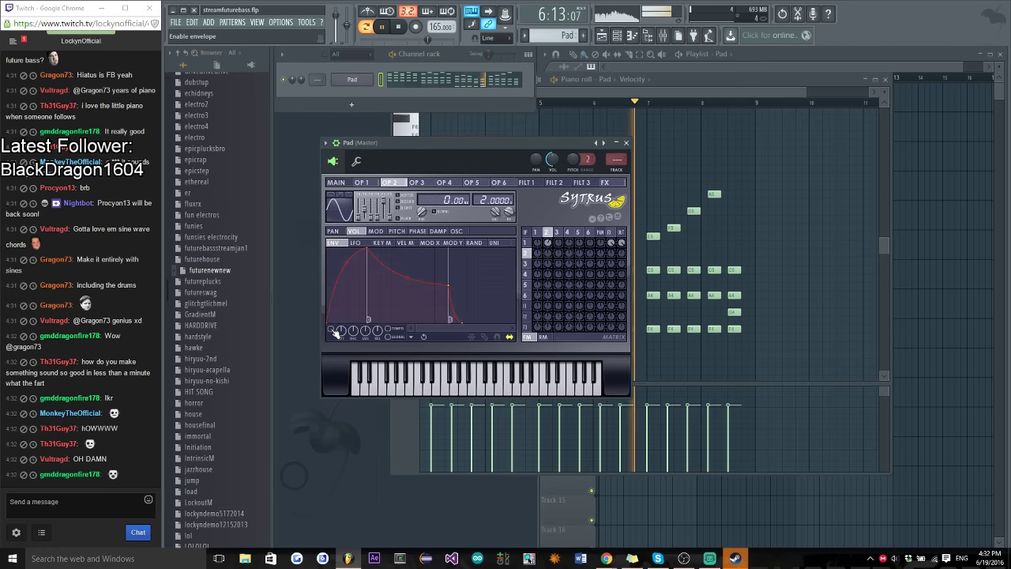
drag(366, 249, 329, 249)
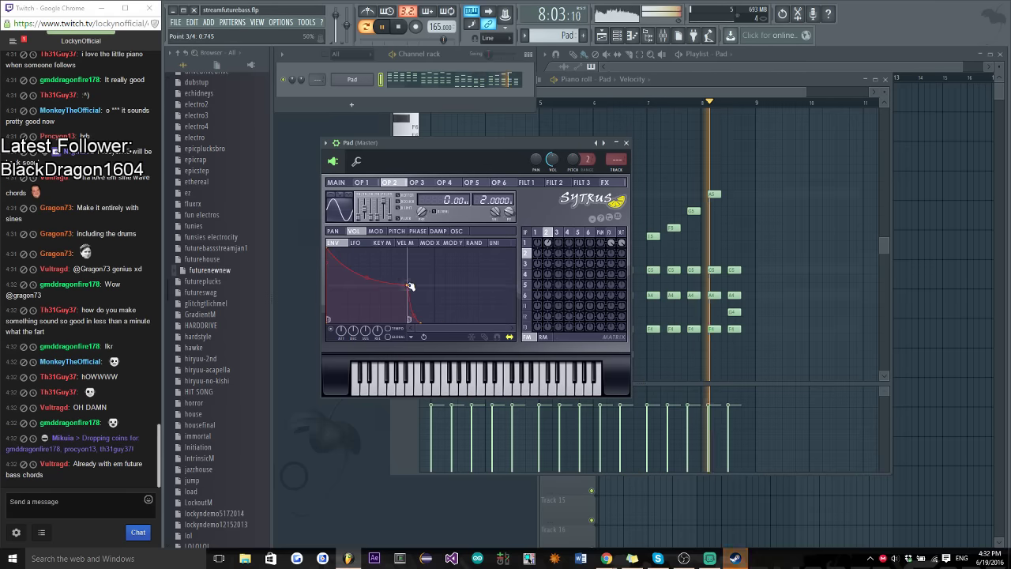
drag(409, 286, 436, 279)
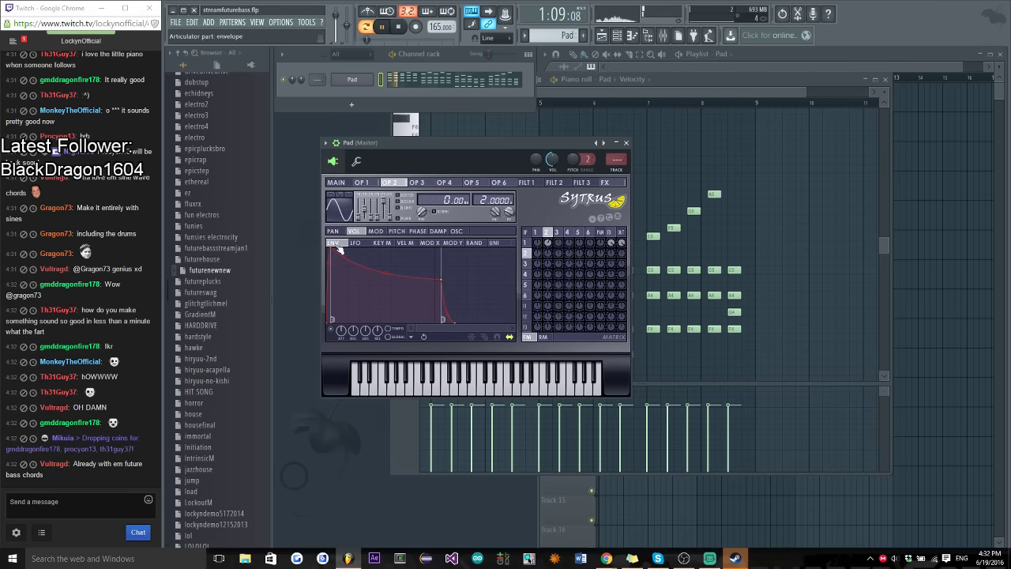
right_click(457, 324)
click(474, 337)
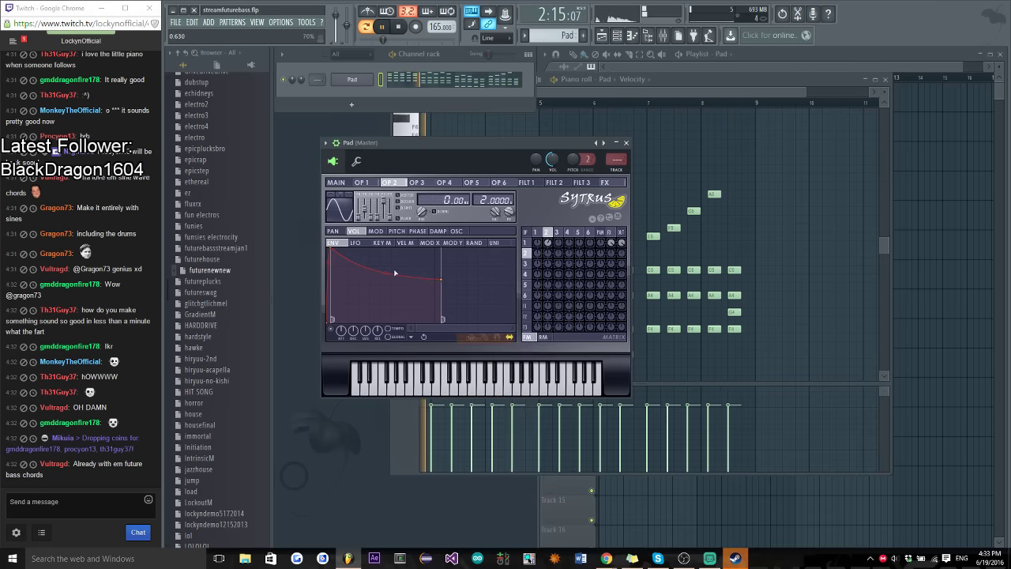
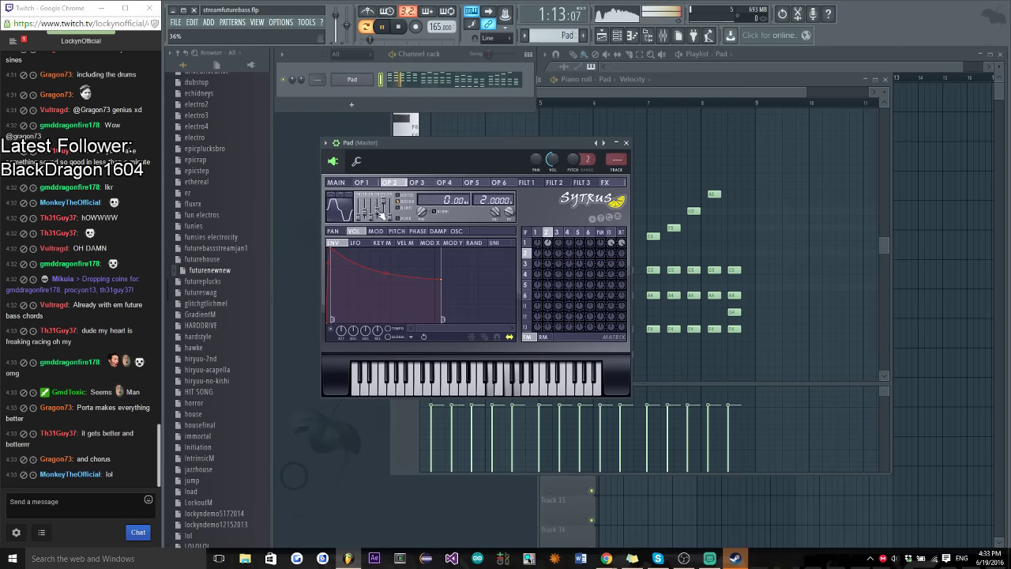
Close the Sytrus and piano roll windows and place the Pad pattern on Track 3 of the playlist
click(626, 143)
click(885, 79)
click(658, 162)
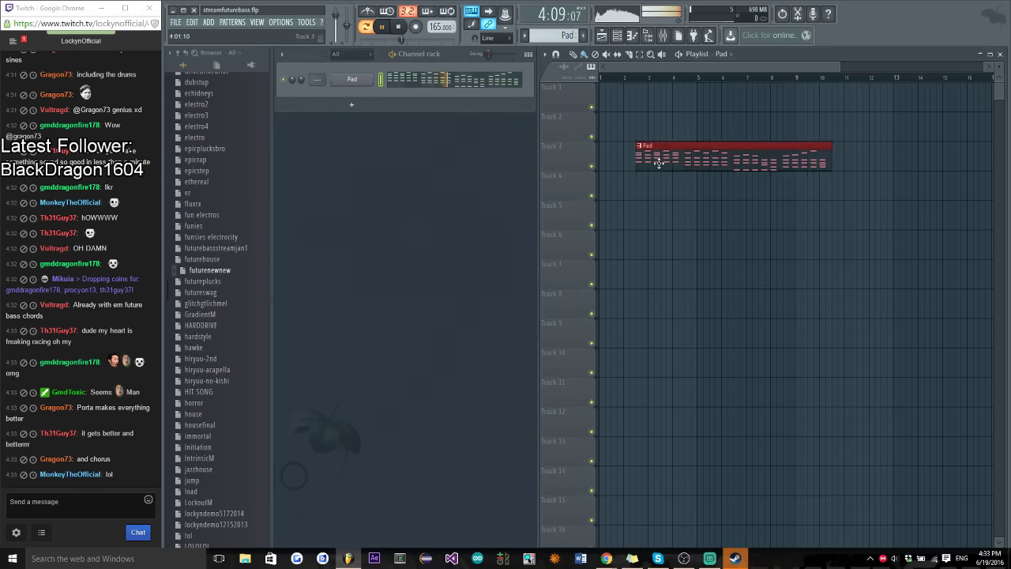
Move the Pad clip to bar 1 of Track 3 and insert a new Sytrus channel
drag(659, 162, 621, 162)
right_click(351, 79)
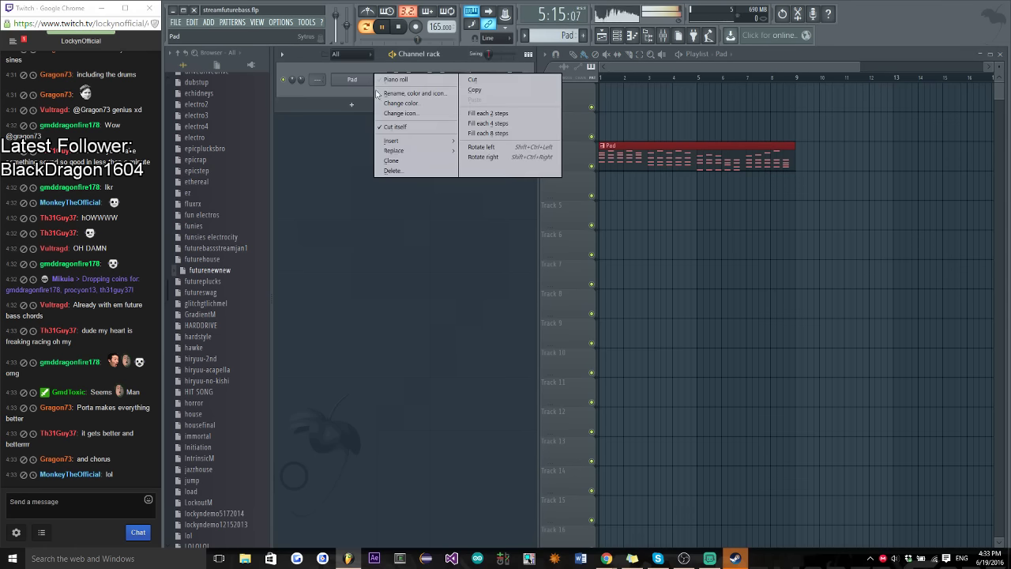
mouse_move(416, 150)
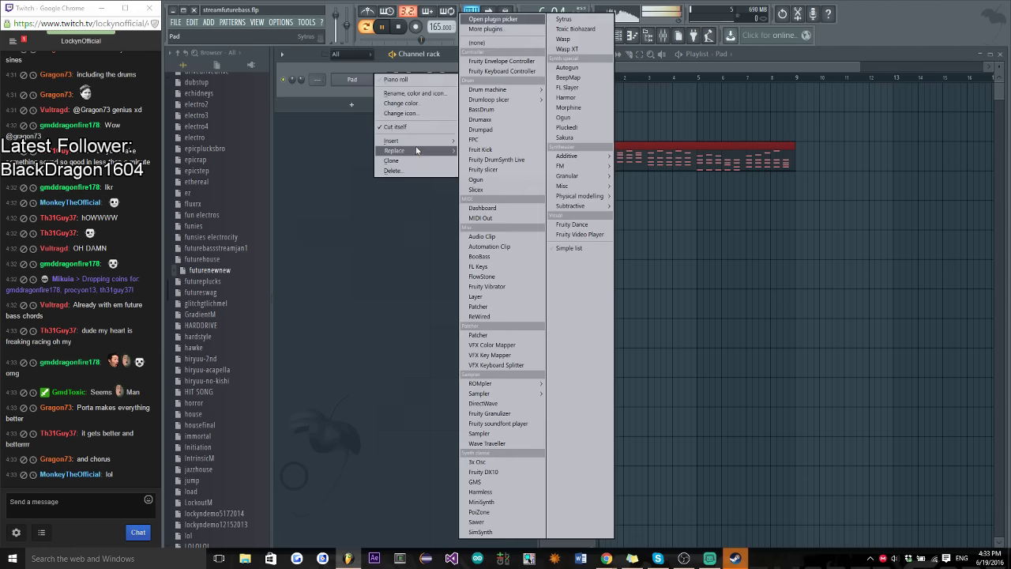
click(564, 19)
Load the Default preset into the new Sytrus channel and rename the channel Bass
click(339, 157)
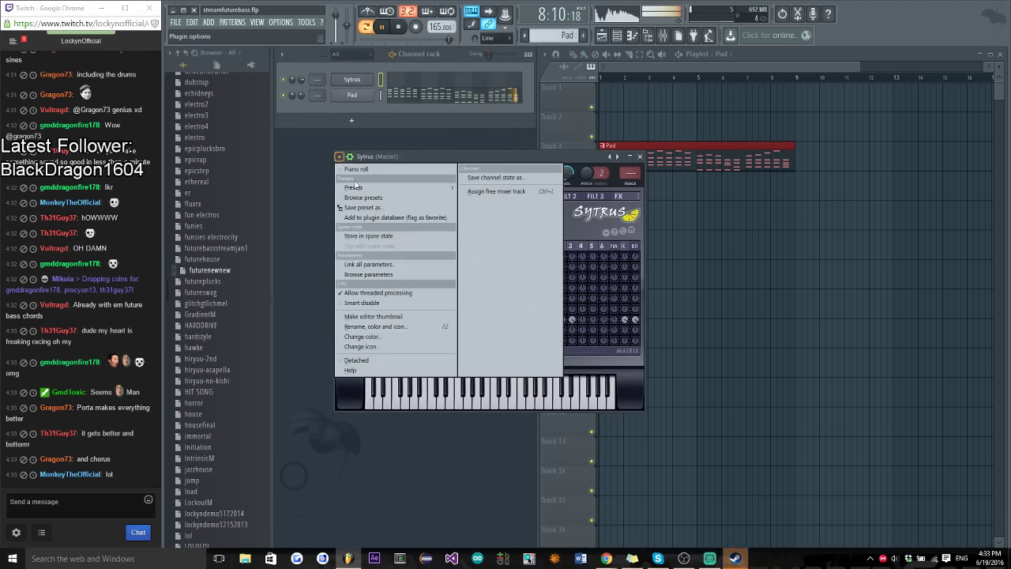
mouse_move(355, 186)
click(342, 17)
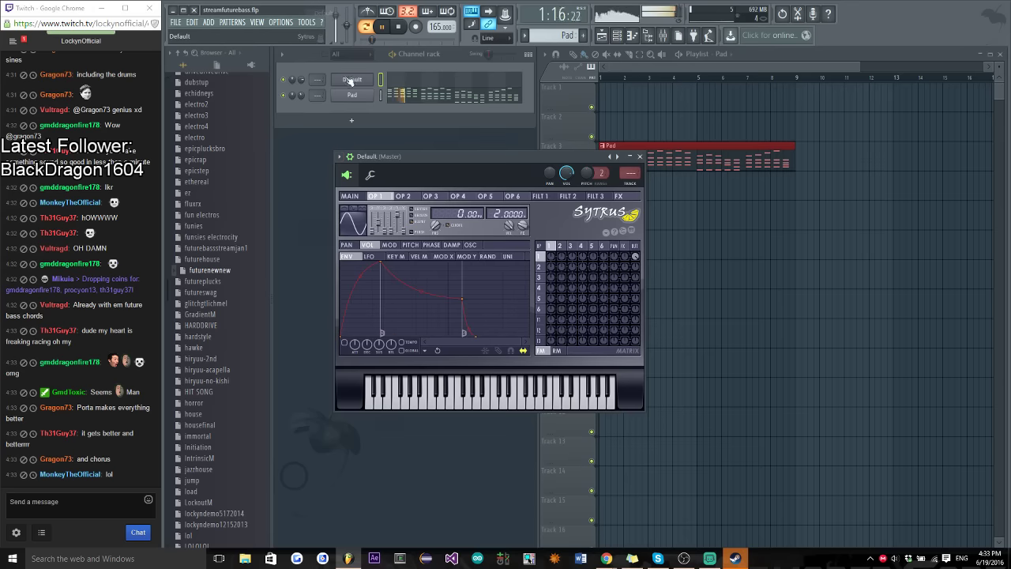
right_click(368, 79)
click(410, 96)
text(Bass)
key(Return)
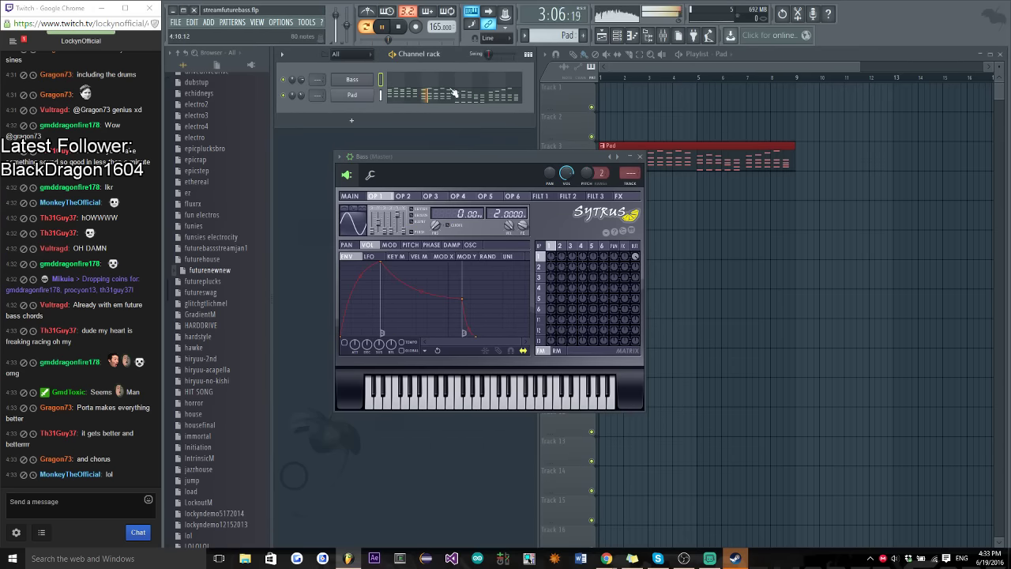
Create a new pattern named Bass
click(586, 37)
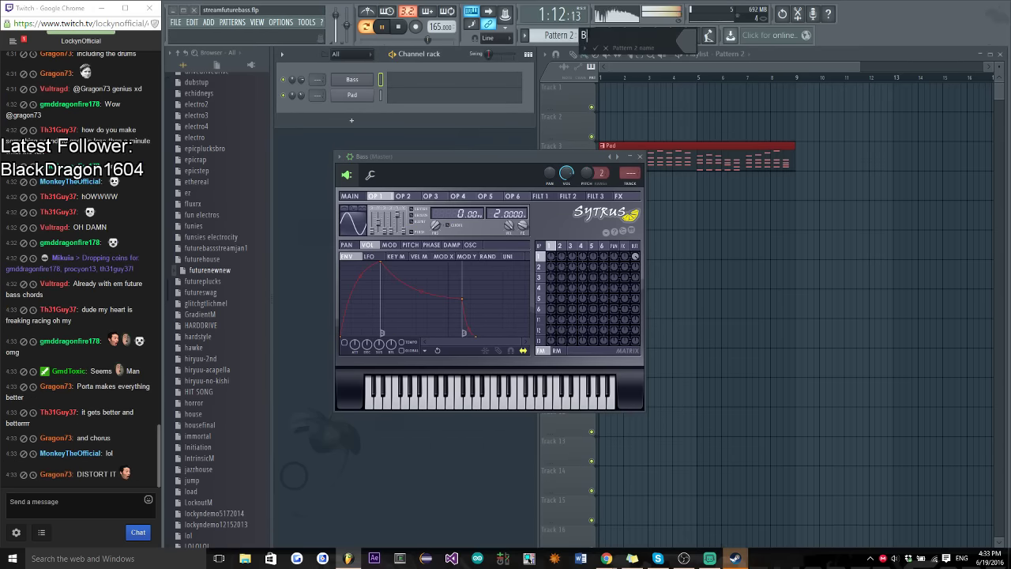
click(664, 150)
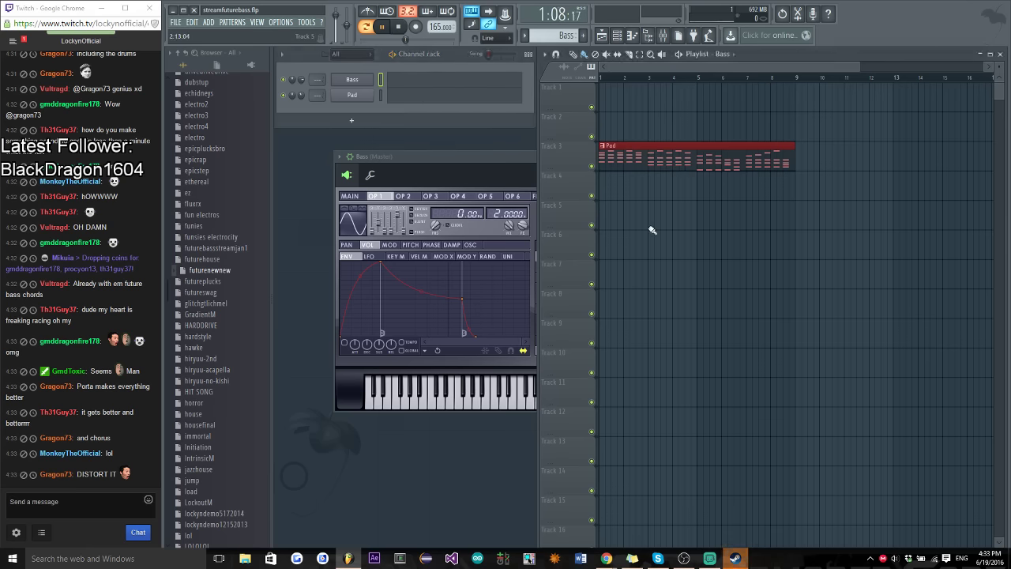
Copy the lowest notes of the Pad chords and switch to the Bass pattern
double_click(653, 163)
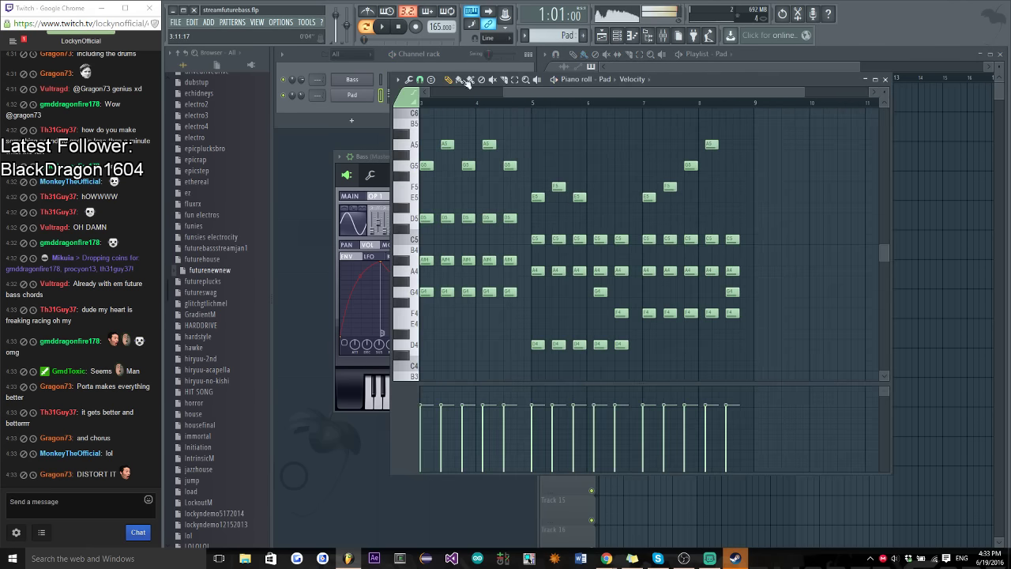
scroll(548, 89, down, 3)
drag(807, 244, 418, 371)
click(649, 66)
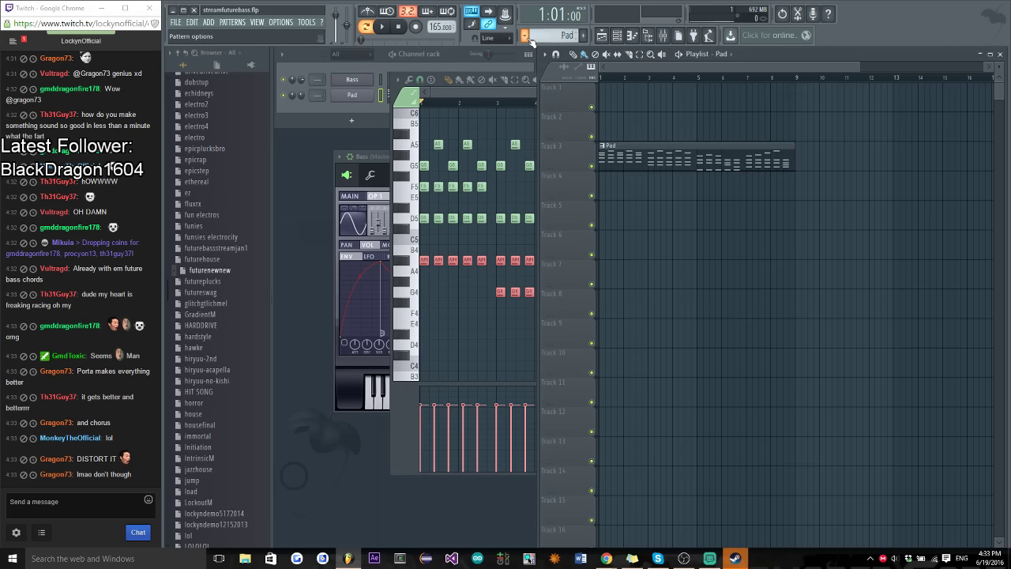
click(525, 36)
click(547, 62)
Switch to the Twitch chat and post the messages "yee" and "thanks mateys <3"
click(92, 491)
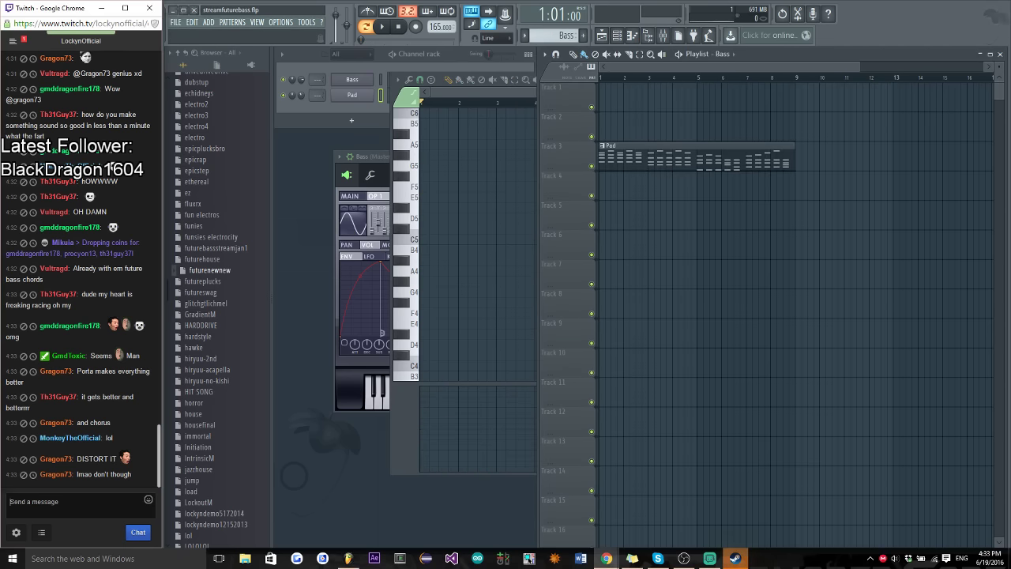
text(yee)
key(Return)
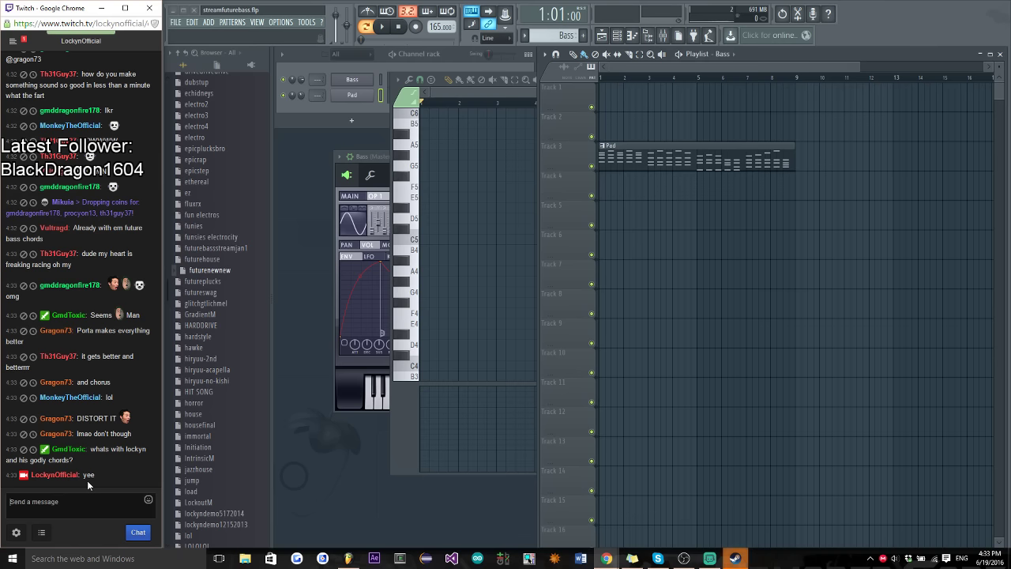
text(thanks mat)
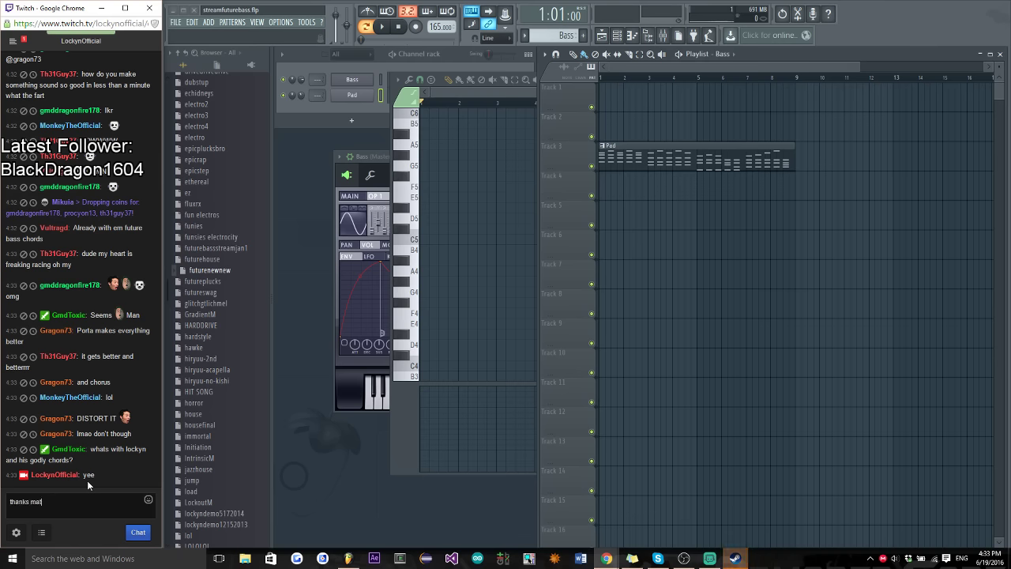
text(eys <3)
key(Return)
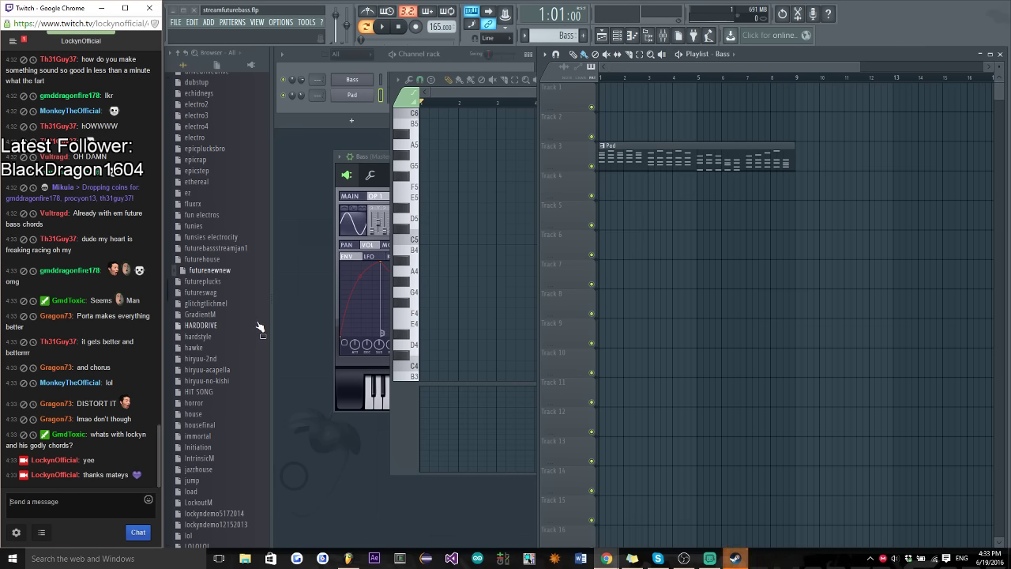
Post "I got", "a good idea I think" and "one sec" as three separate chat messages
text(I got)
key(Return)
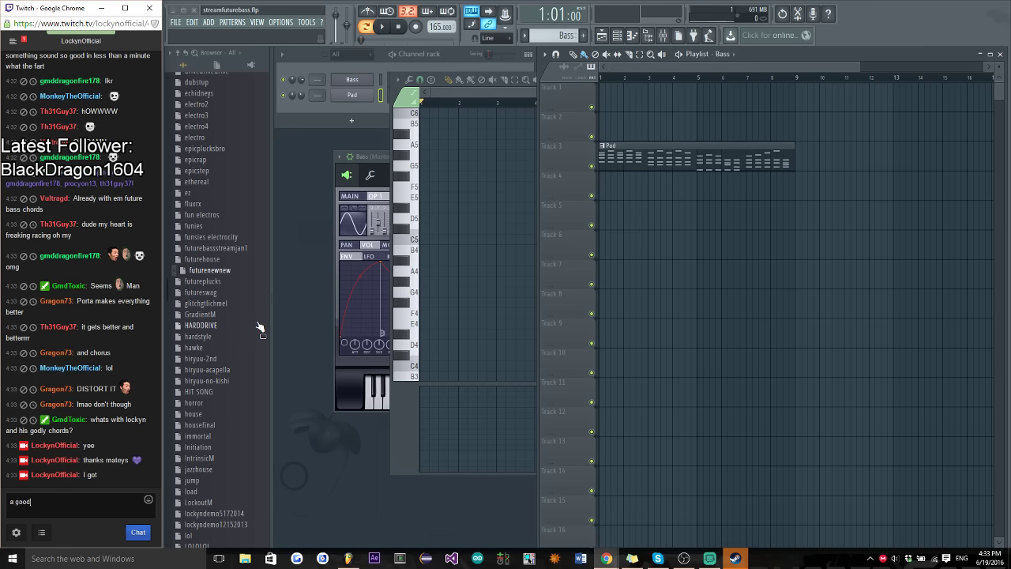
text(a good idea I think)
key(Return)
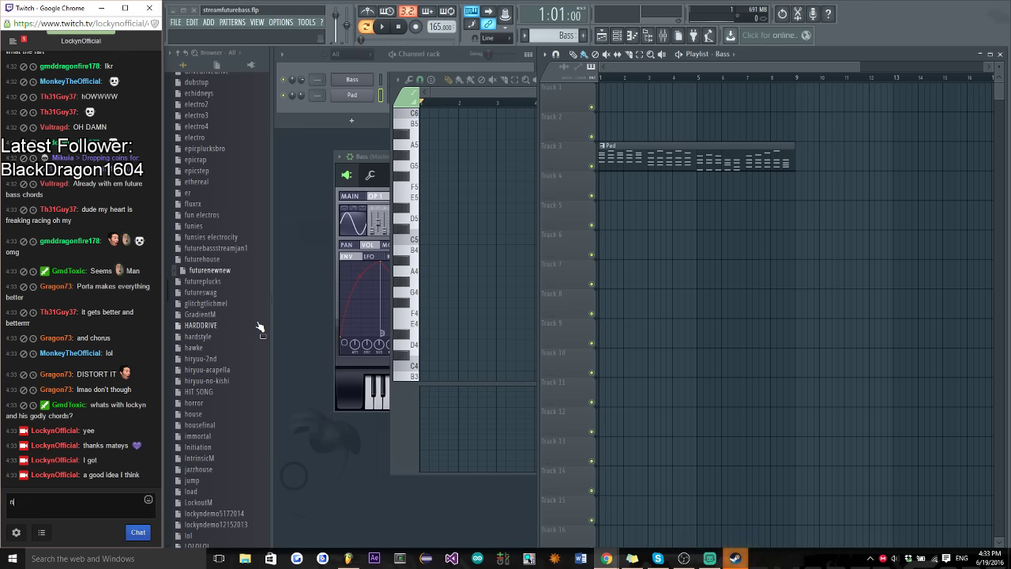
text(one sec)
key(Return)
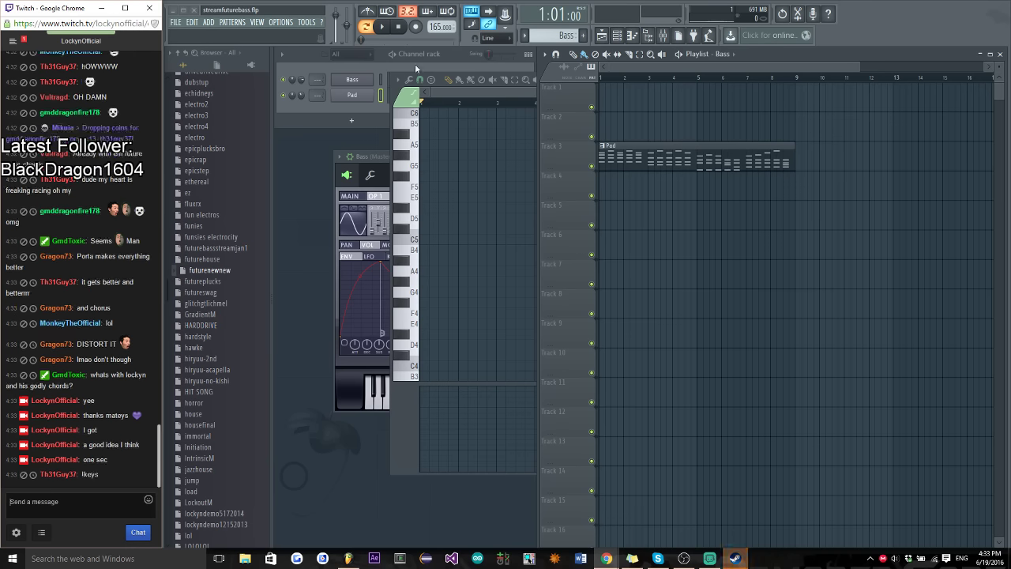
Paste the copied notes into the Bass channel's piano roll and delete the extra upper notes, leaving only the lowest line
click(456, 51)
click(422, 86)
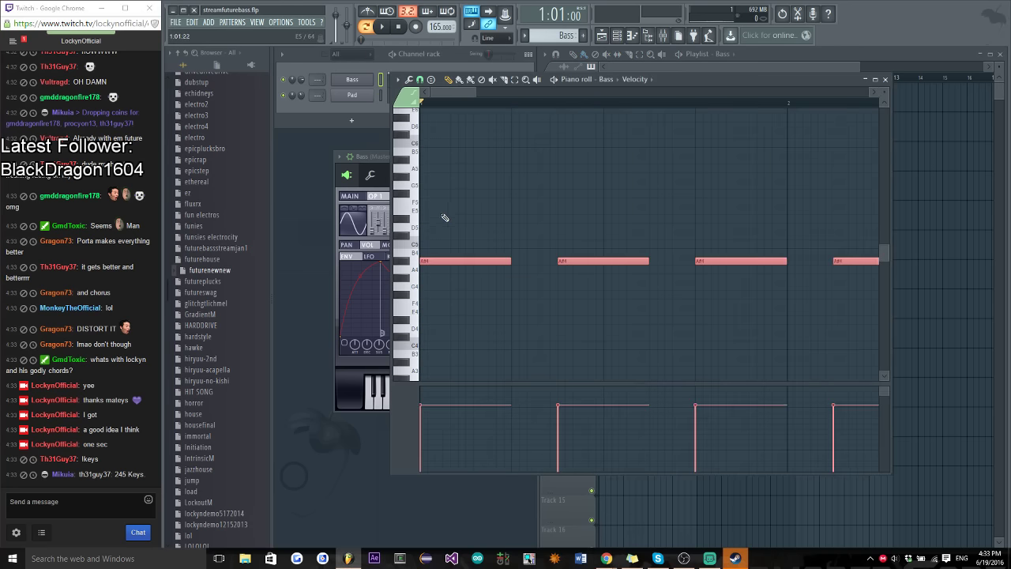
scroll(504, 292, down, 6)
right_click(502, 261)
right_click(515, 261)
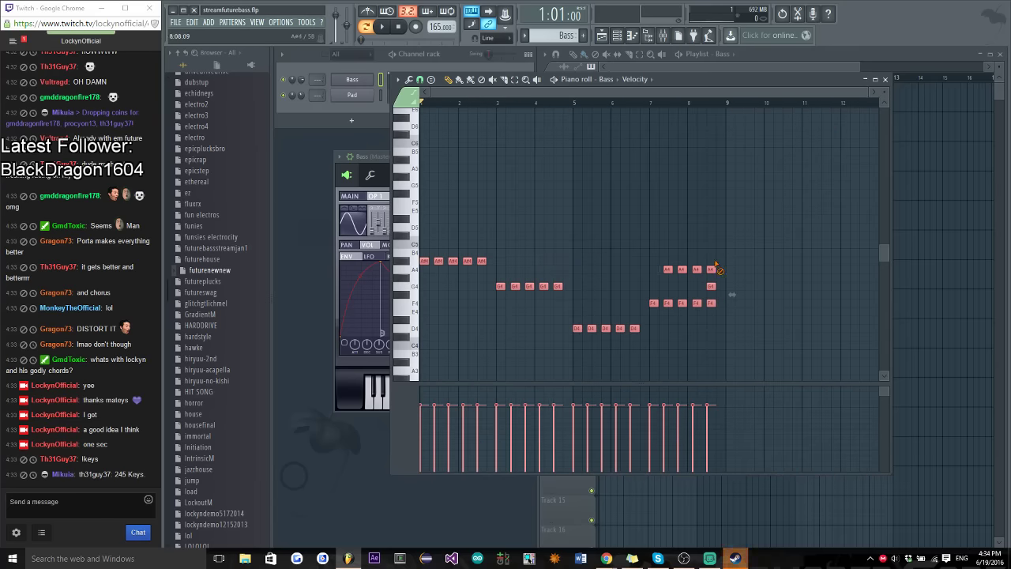
right_click(667, 269)
right_click(682, 270)
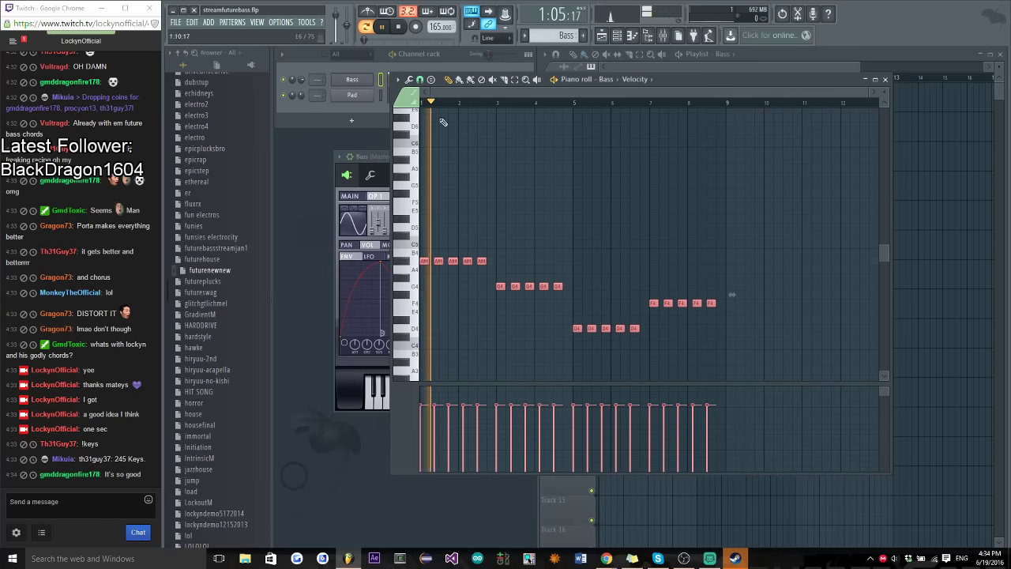
Transpose all Bass notes down two octaves so the line starts on A#2
scroll(421, 184, down, 3)
drag(421, 183, 424, 281)
scroll(491, 267, down, 3)
click(491, 267)
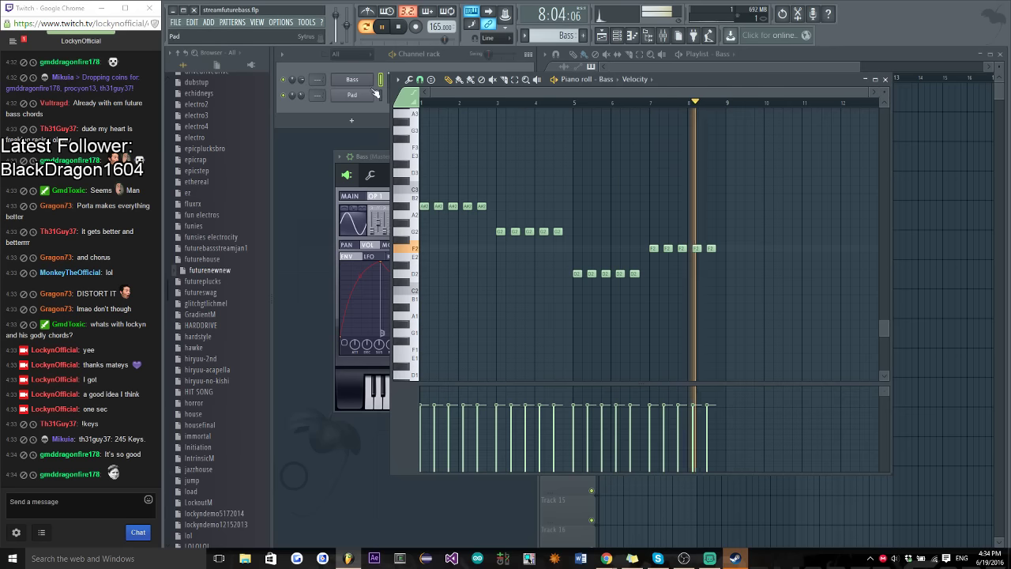
Lengthen all Bass notes slightly
key(ctrl+a)
scroll(427, 241, up, 5)
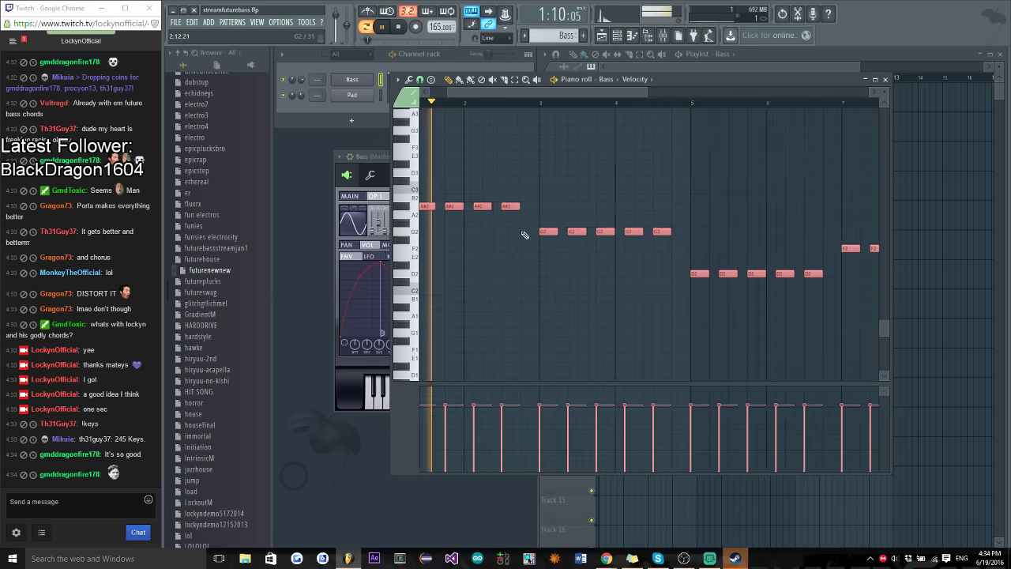
drag(540, 206, 543, 207)
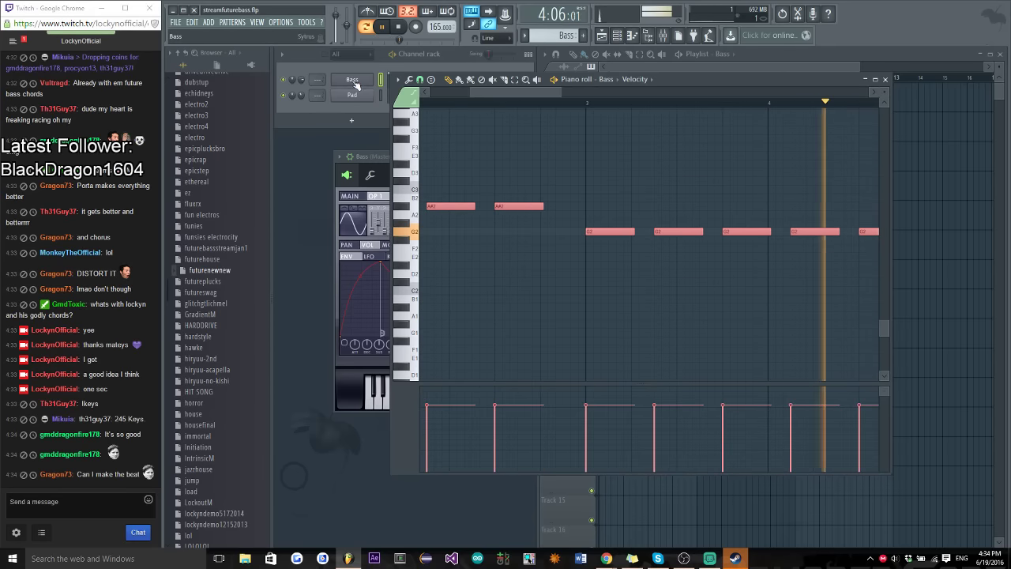
click(385, 213)
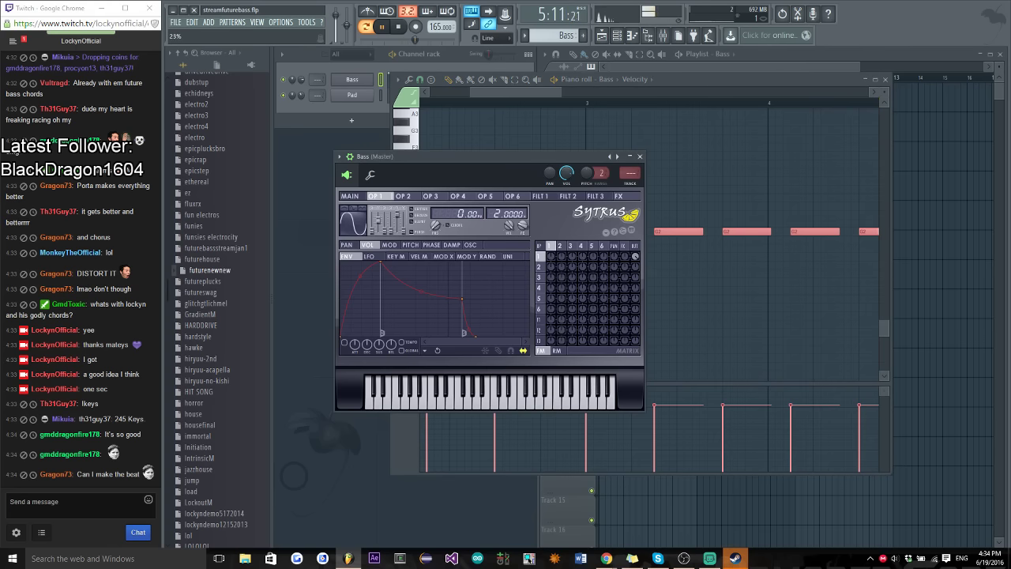
click(489, 116)
scroll(473, 111, down, 4)
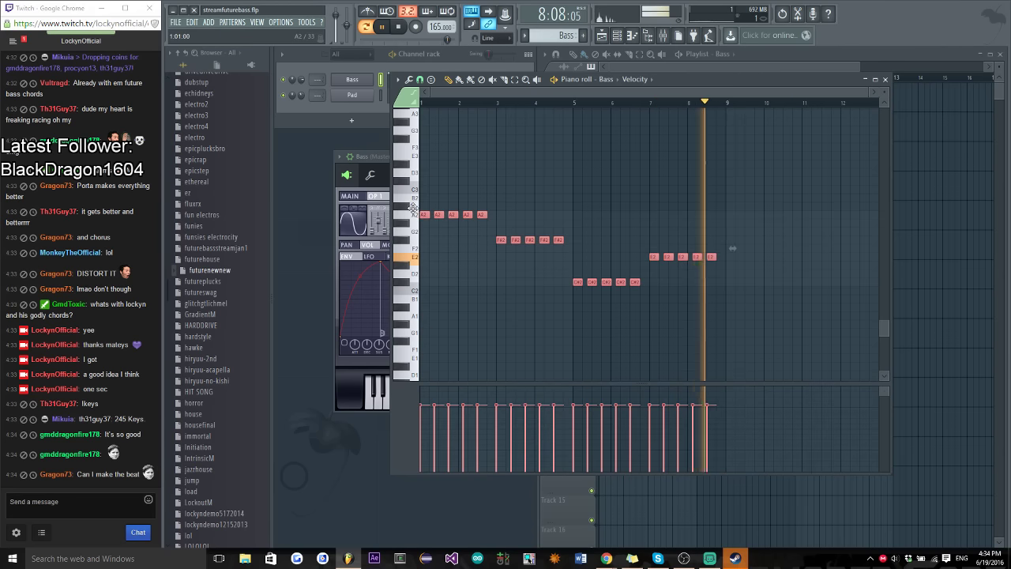
Lower the Bass notes in bars 1–2 to A#1 and those in bars 3–4 to G1
drag(496, 223, 424, 307)
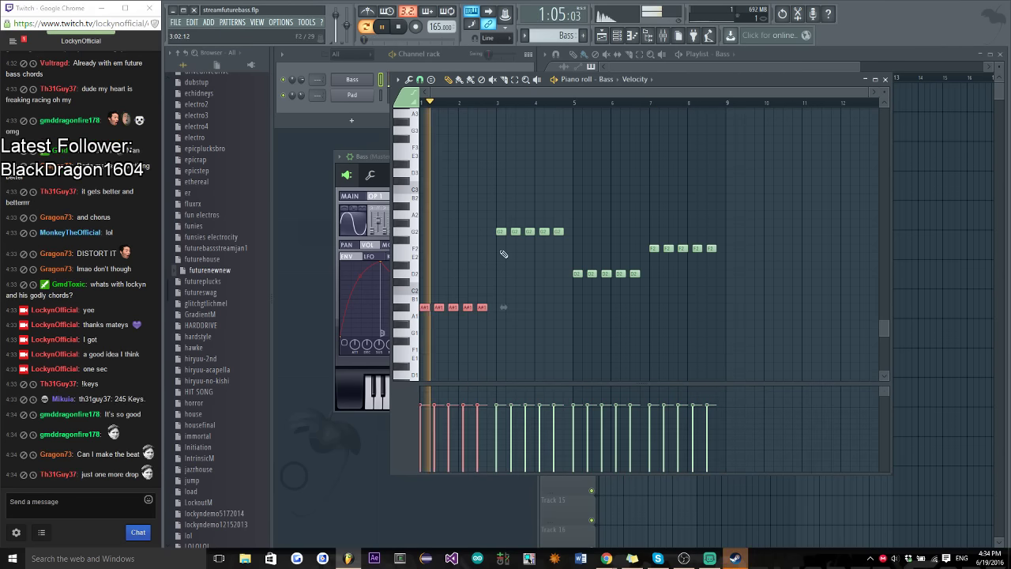
drag(500, 251, 559, 230)
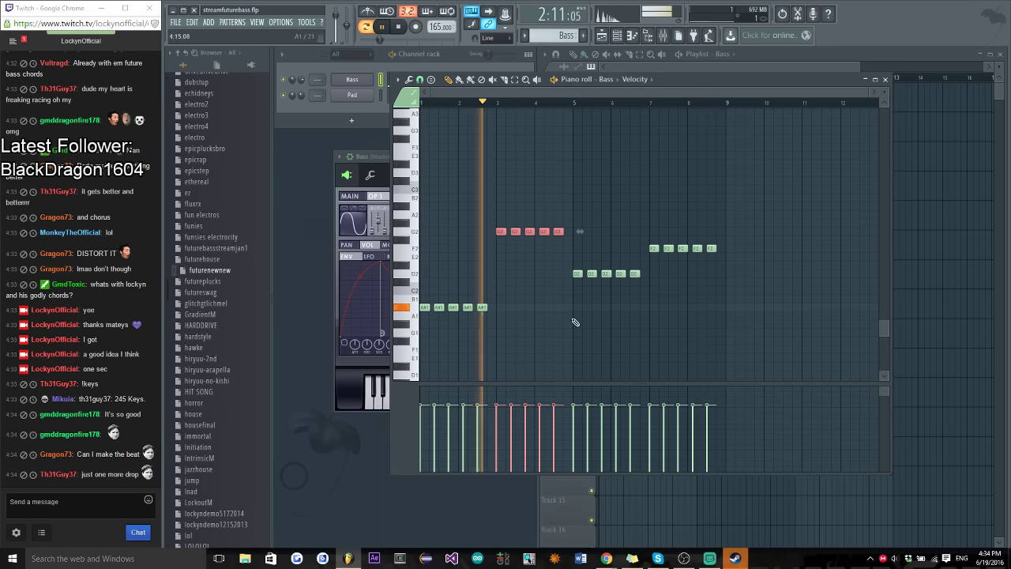
click(600, 330)
click(600, 330)
drag(501, 244, 575, 228)
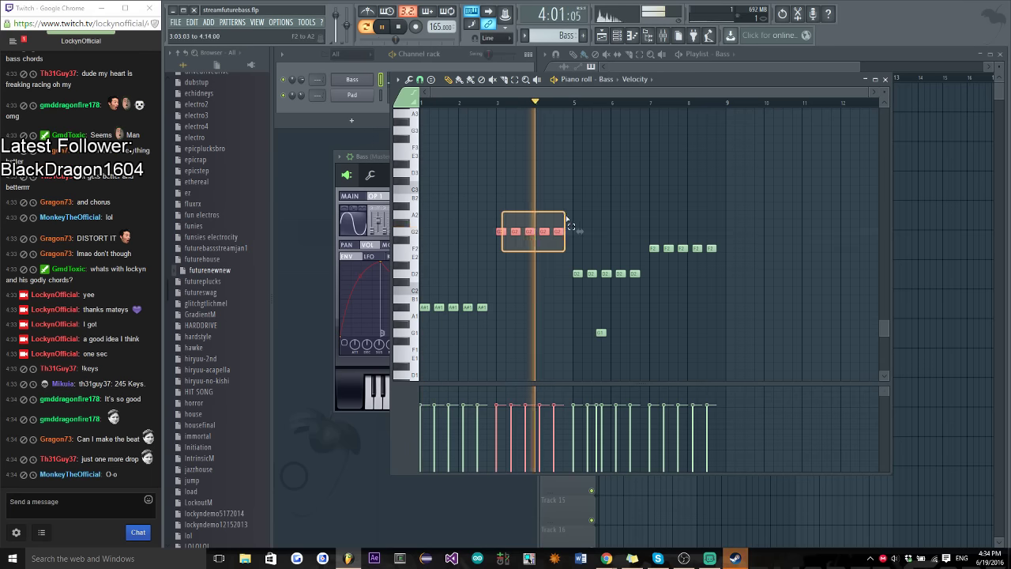
drag(501, 231, 500, 331)
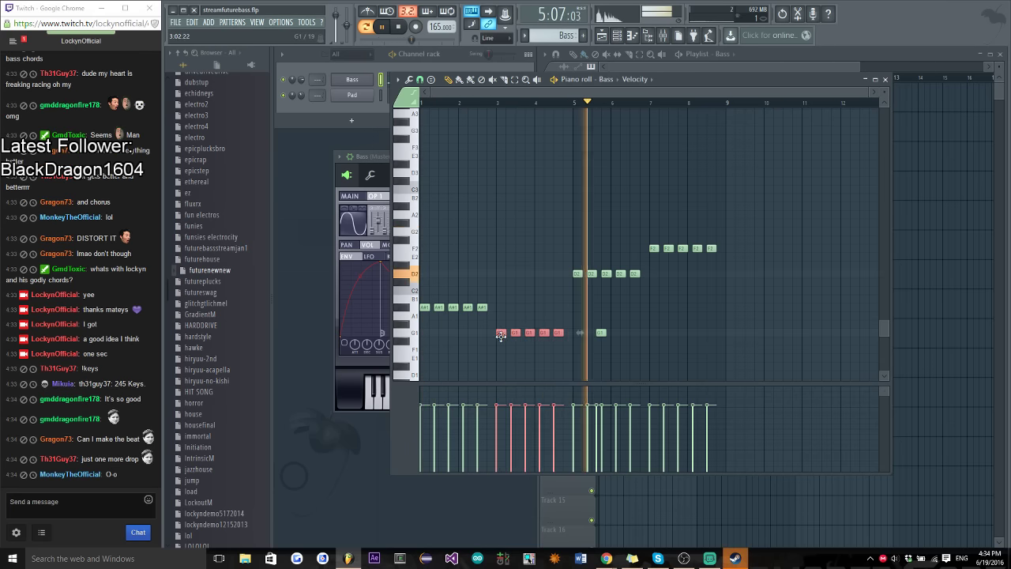
scroll(508, 379, up, 3)
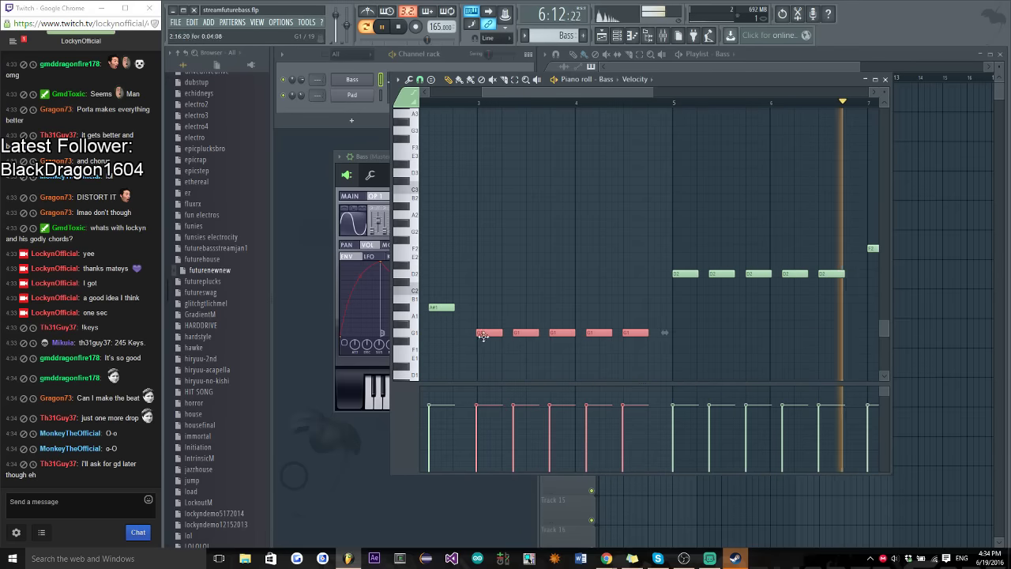
drag(487, 333, 488, 334)
scroll(487, 333, up, 5)
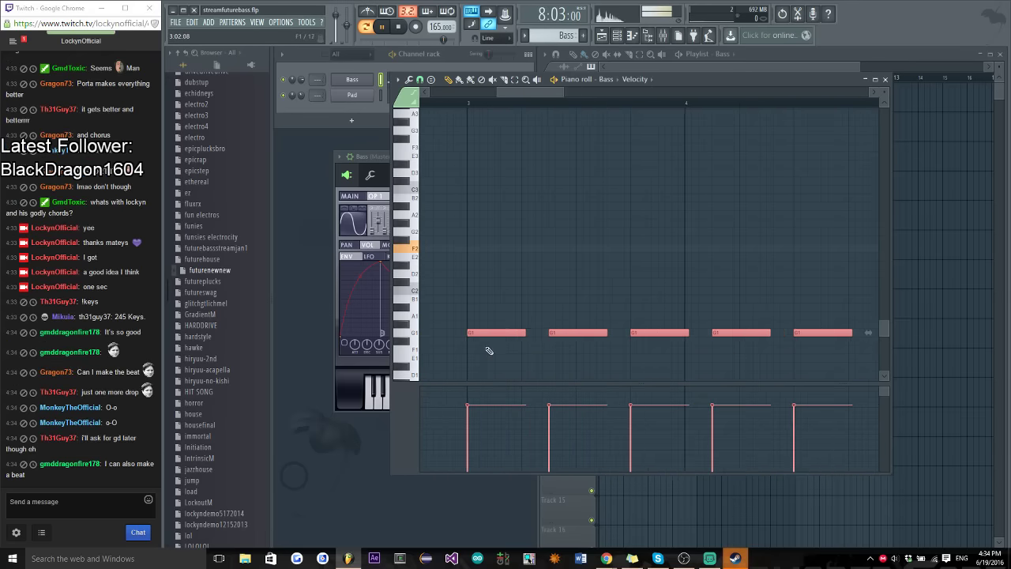
click(497, 280)
scroll(521, 267, down, 3)
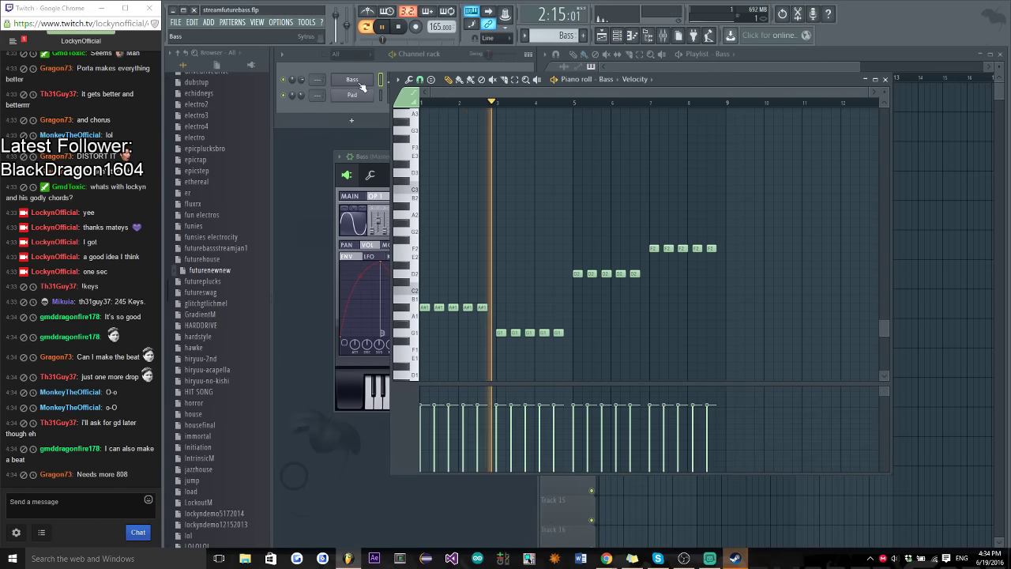
Enable OP 1's volume envelope in the Bass Sytrus and shape it with an instant attack, high sustain and near-instant release
click(363, 182)
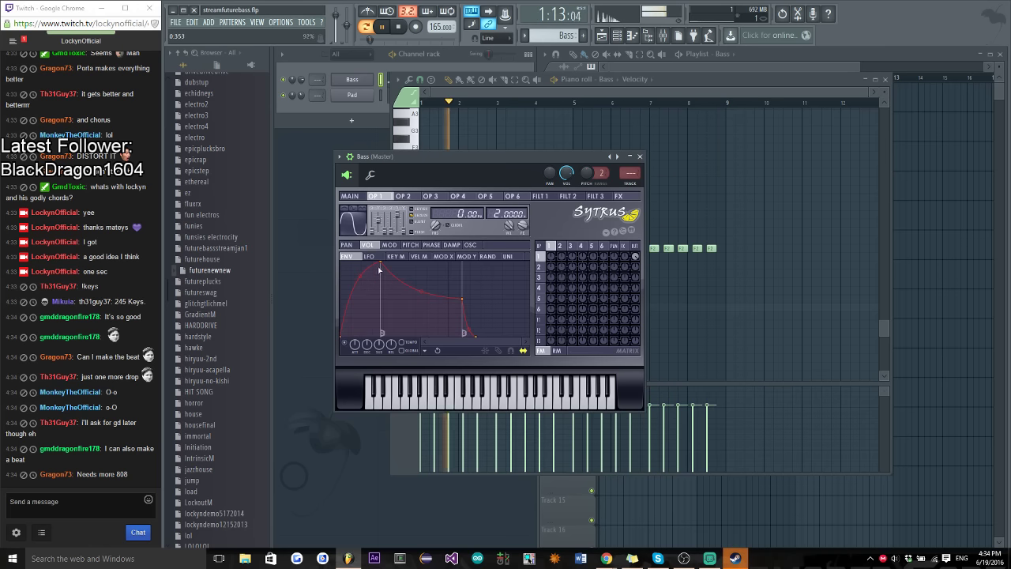
drag(347, 348, 347, 375)
drag(426, 302, 452, 301)
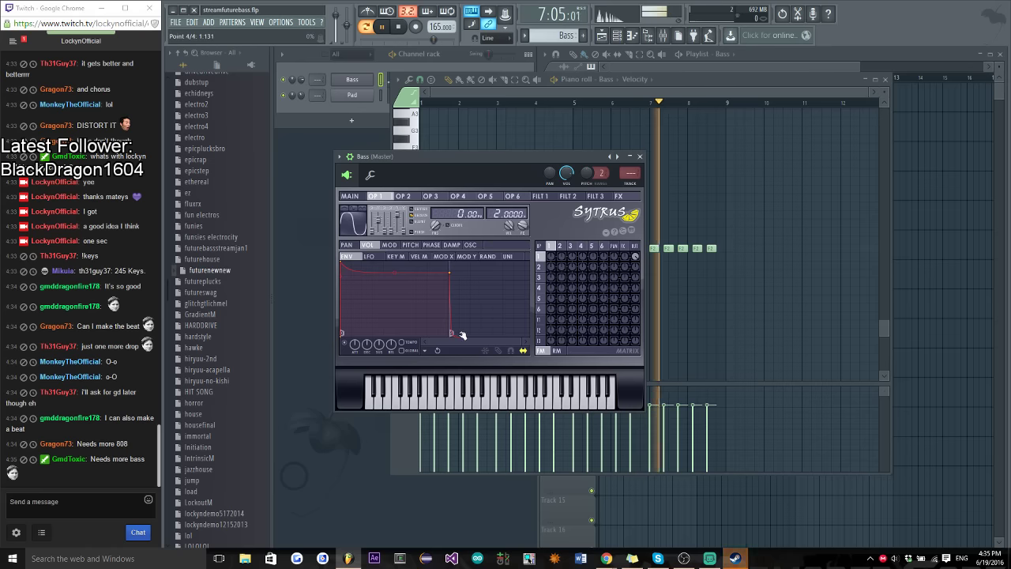
Enable OP 2's volume envelope and shape it with an instant attack and a very fast decay to near zero, deleting its final release point
click(403, 195)
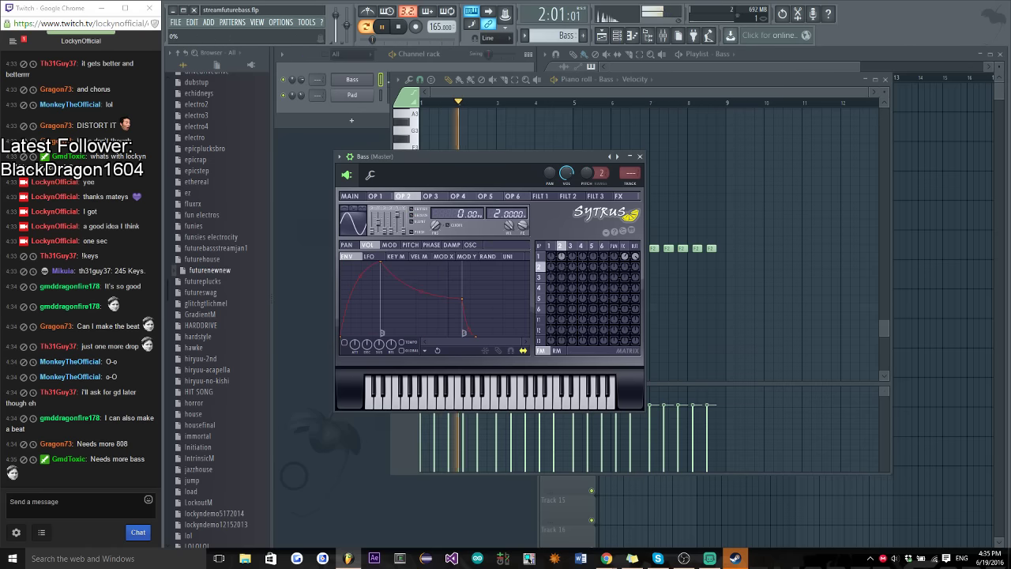
drag(354, 344, 377, 303)
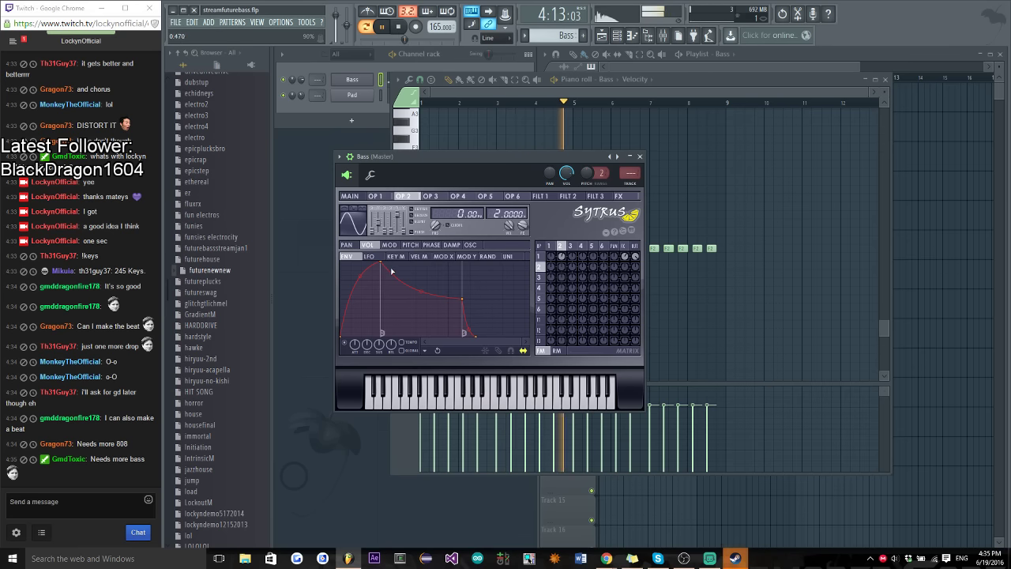
drag(391, 271, 342, 265)
drag(427, 303, 447, 340)
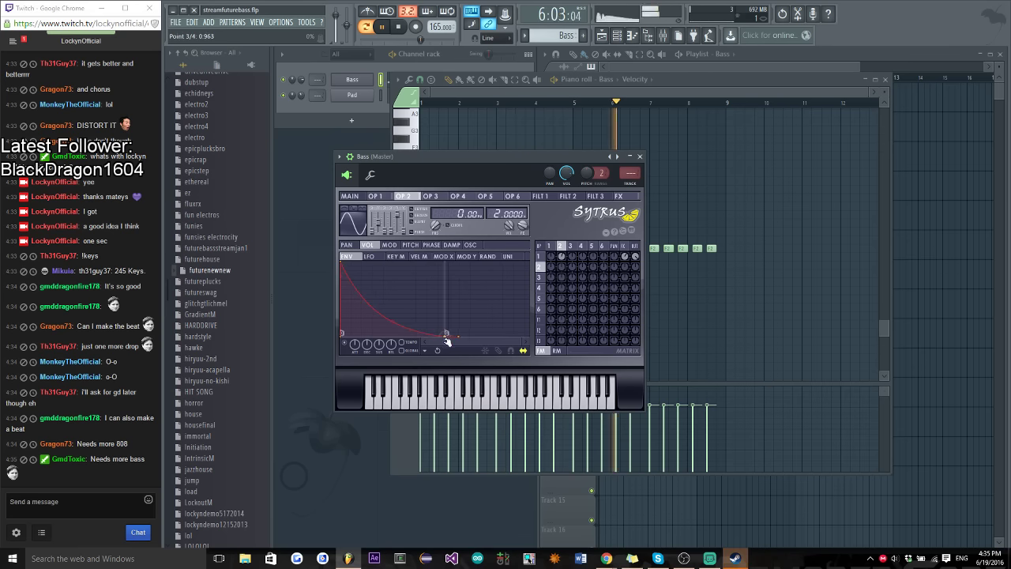
drag(343, 265, 353, 329)
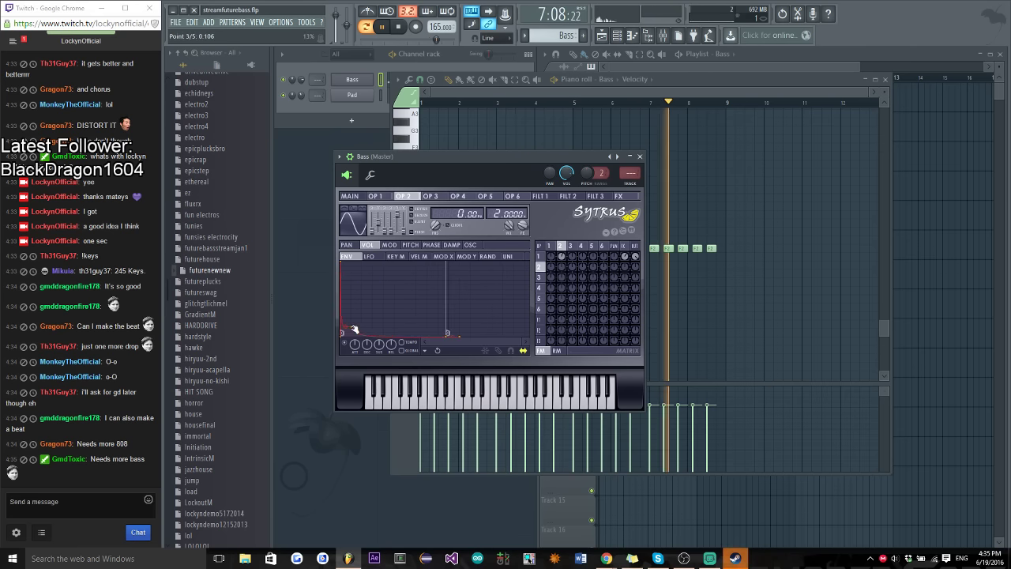
right_click(447, 333)
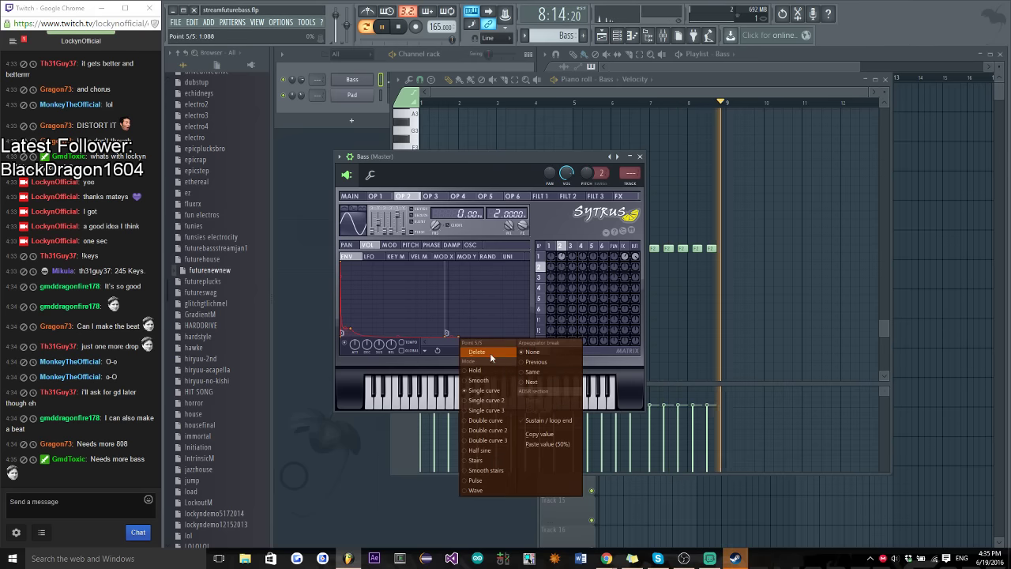
click(491, 353)
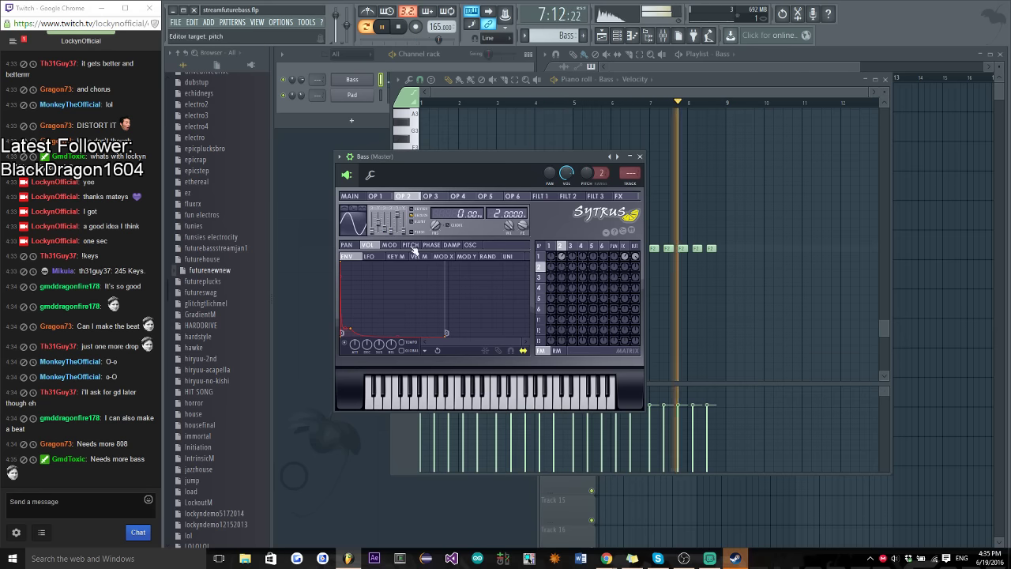
Shape OP 1's pitch envelope as a fast drop from maximum to a flat sustain level and delete its release point
click(371, 175)
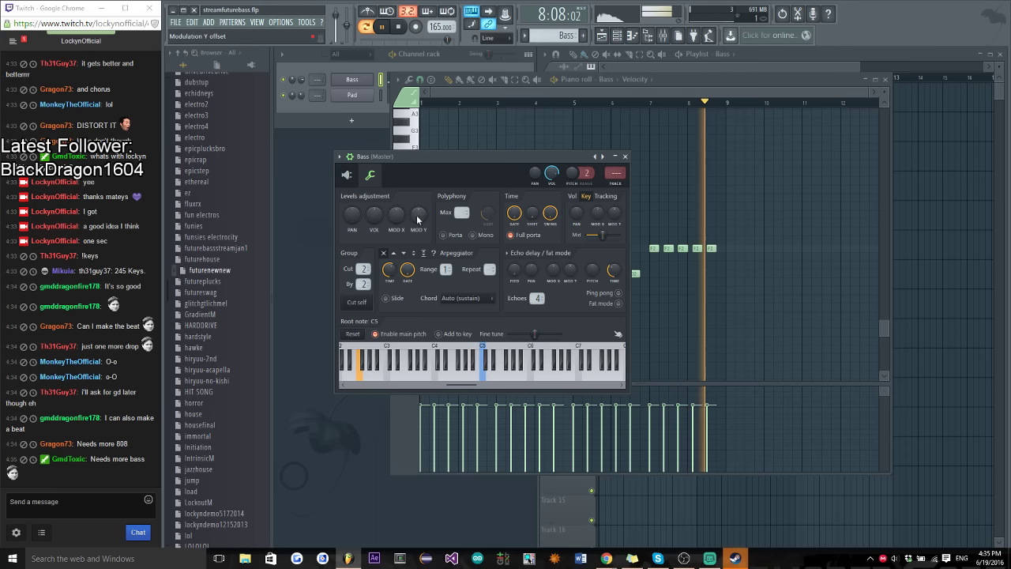
click(369, 175)
click(376, 196)
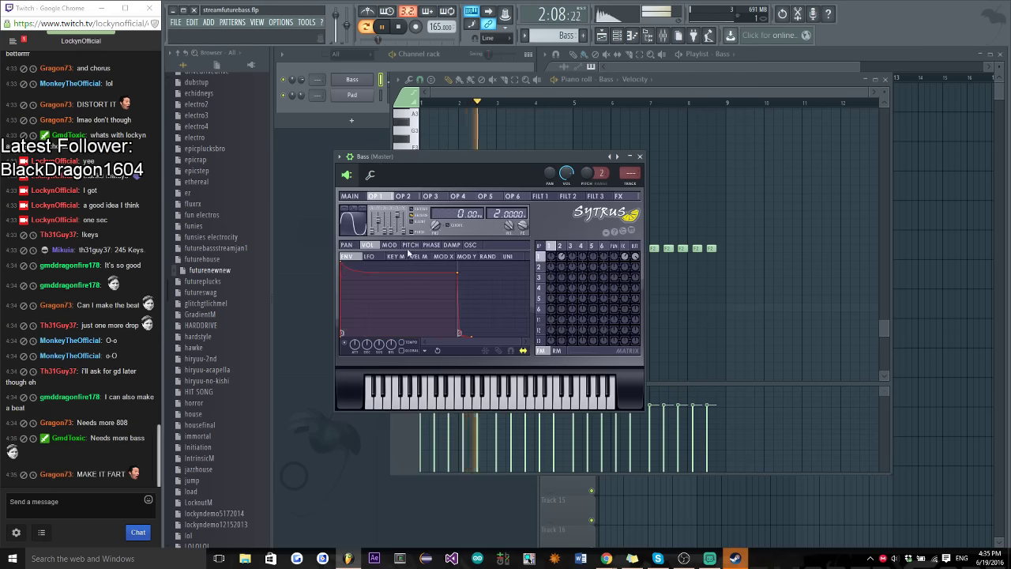
click(410, 245)
key(space)
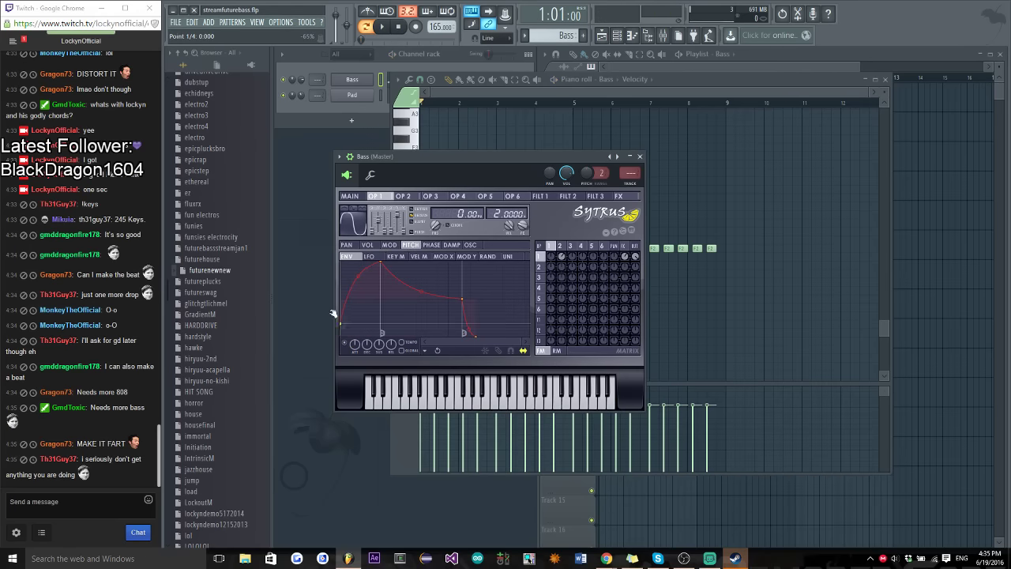
drag(368, 292, 354, 303)
right_click(354, 302)
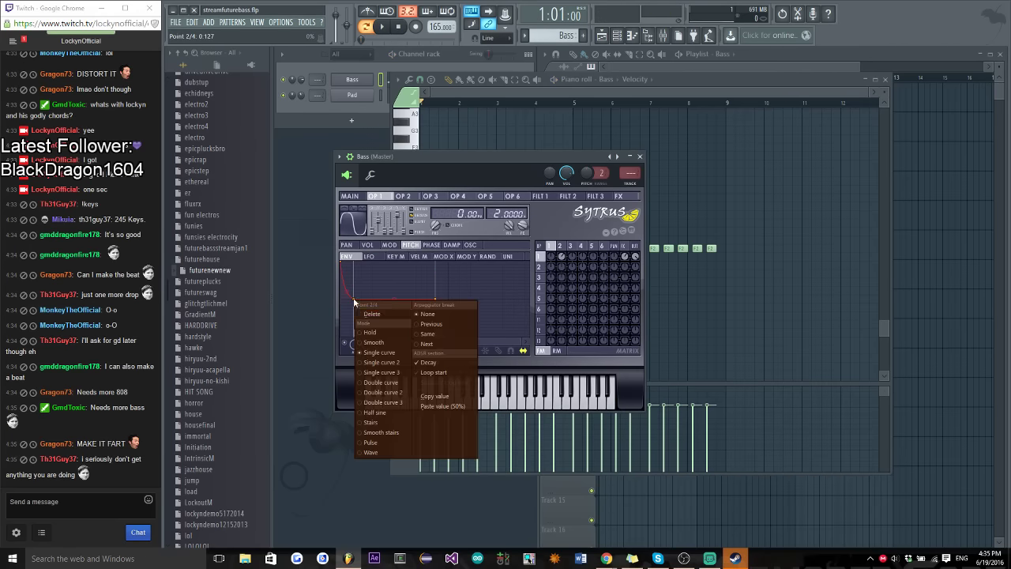
click(436, 396)
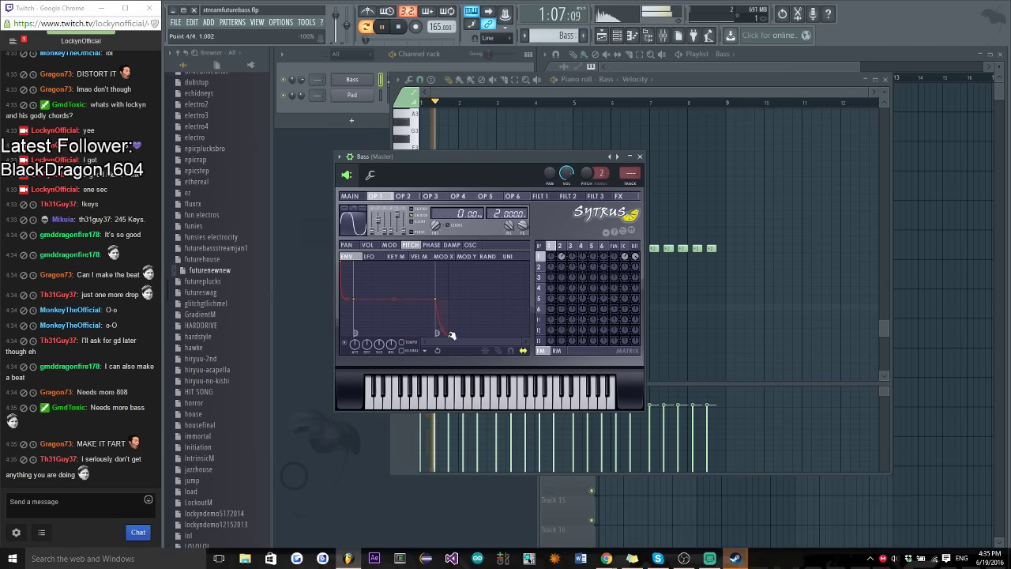
right_click(450, 335)
click(470, 346)
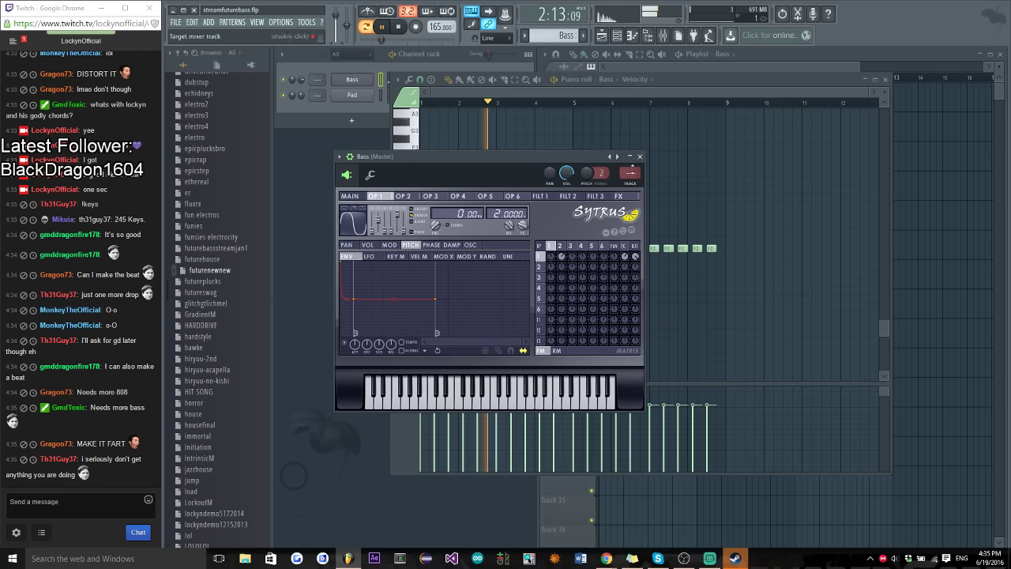
Move the Bass clip in the playlist to start at bar 1 and switch playback to song mode
key(Escape)
key(Escape)
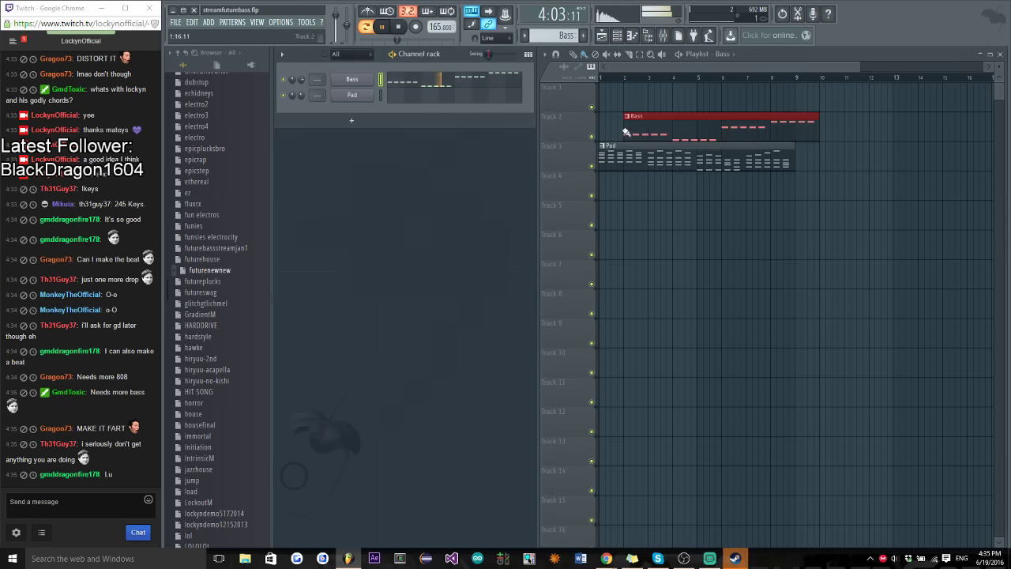
drag(626, 132, 601, 132)
click(364, 28)
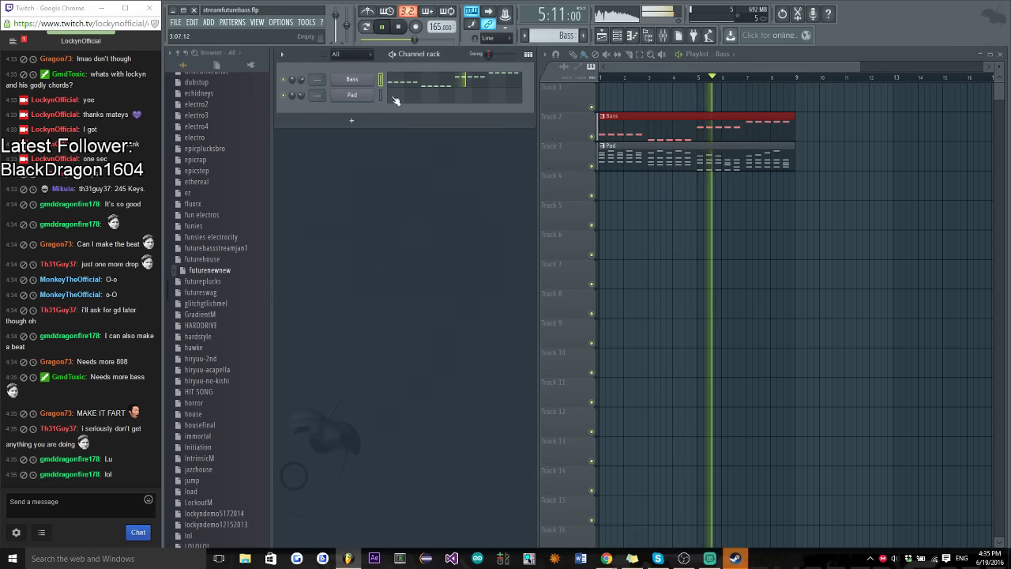
Insert a new Sytrus channel above Bass and load its Default preset
right_click(359, 96)
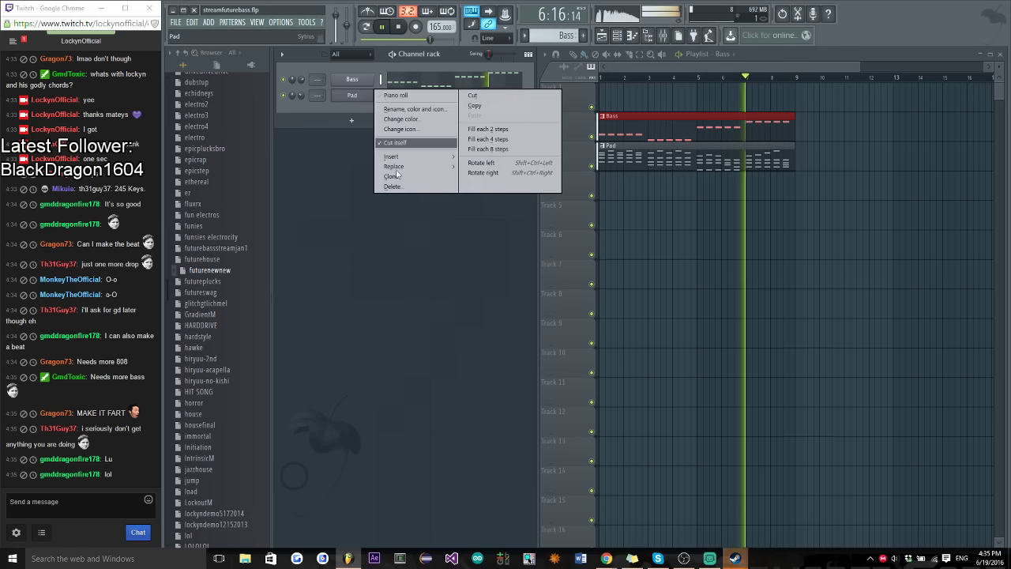
right_click(364, 82)
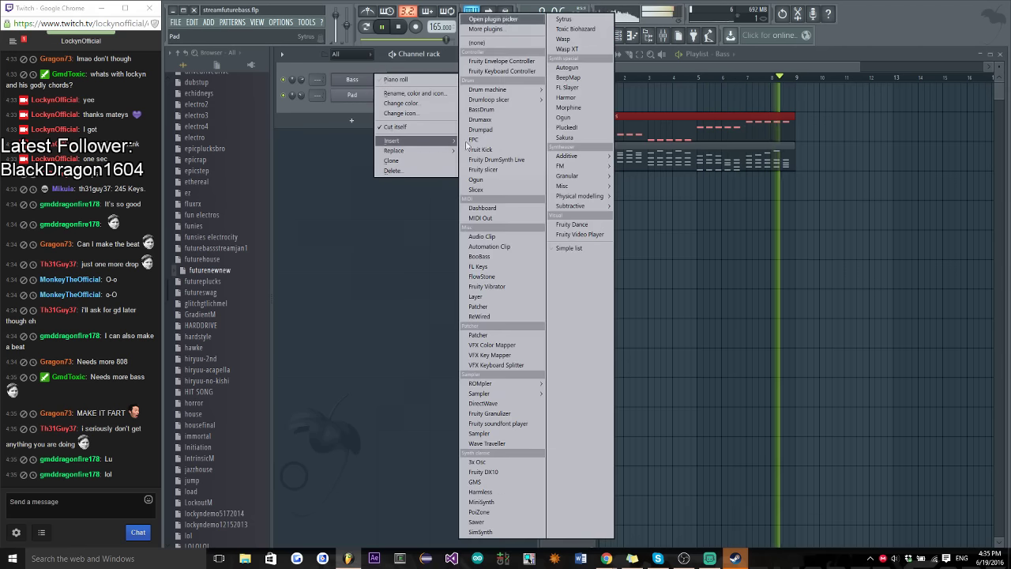
mouse_move(393, 140)
click(563, 18)
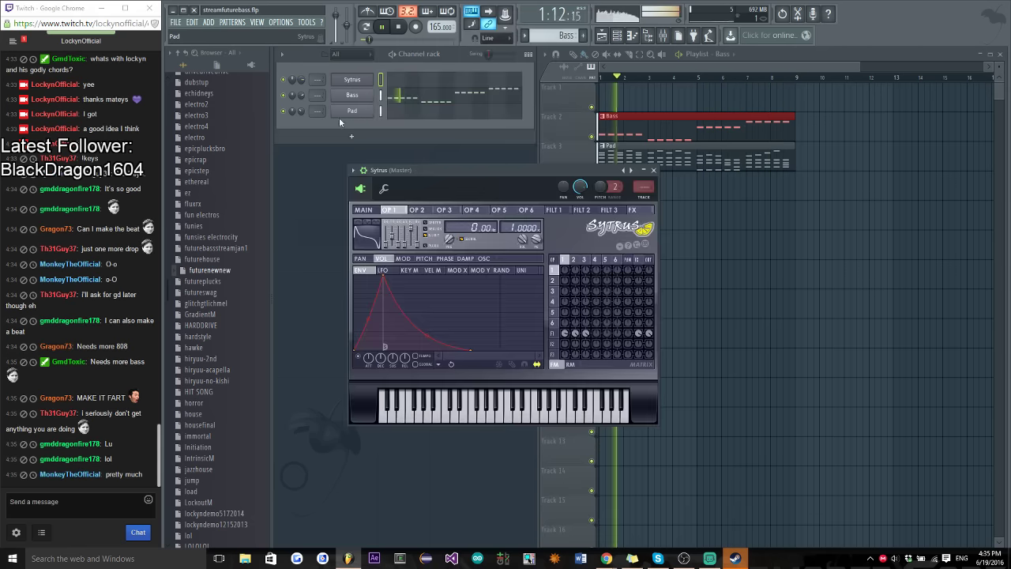
click(353, 170)
click(371, 197)
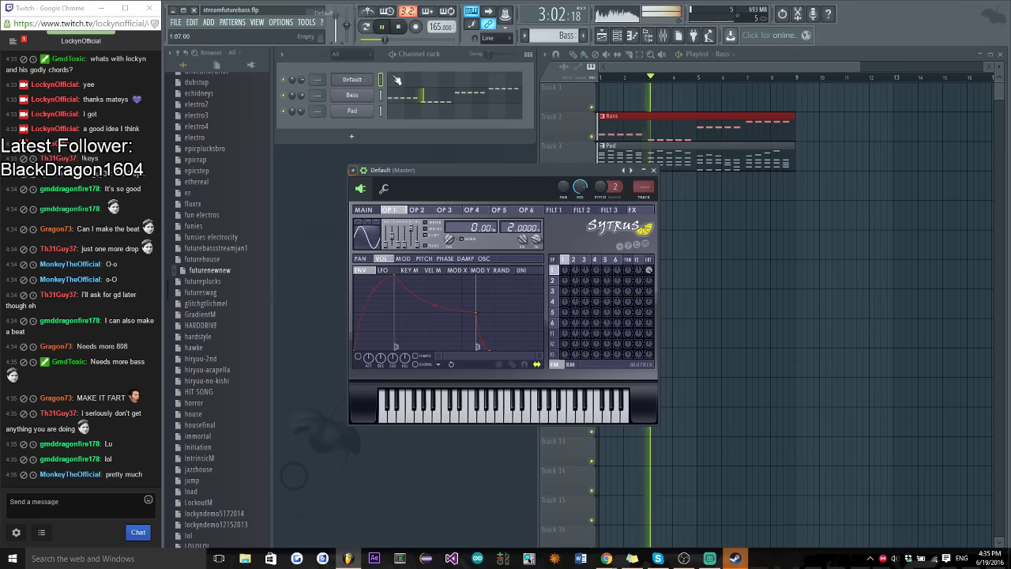
Rename the new Sytrus channel as Mel and name the new empty pattern Mel as well
right_click(352, 79)
click(412, 98)
text(Mel)
key(Return)
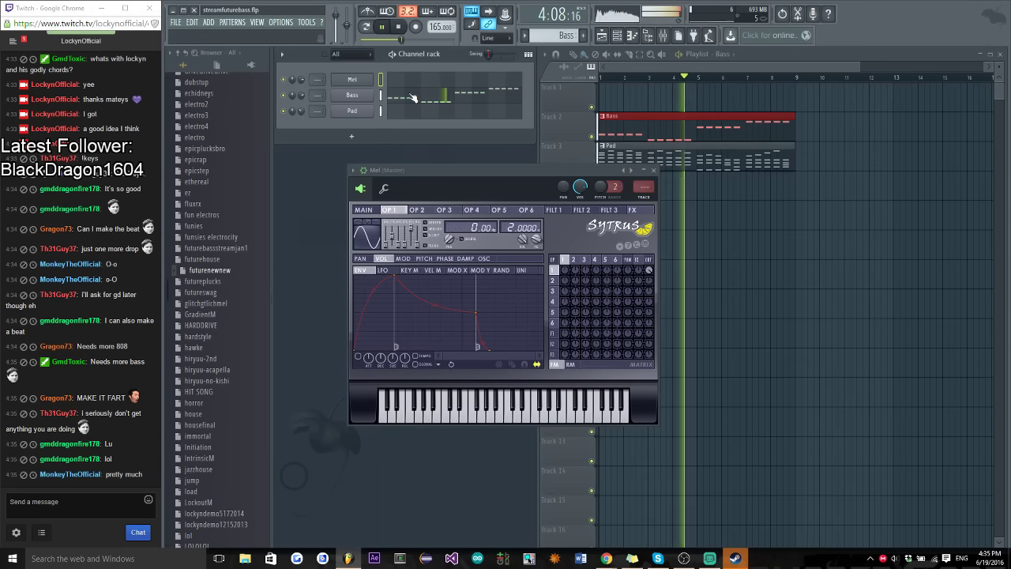
click(588, 37)
text(Mel)
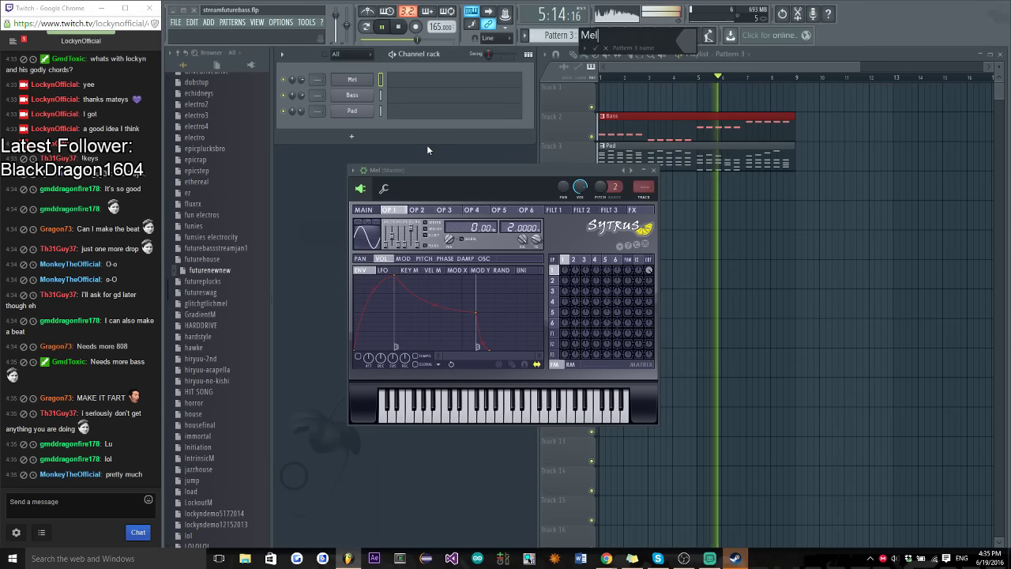
key(Return)
Stop playback and place a four-step G4 note at the start of Mel's piano roll with a short G5 slide note above it
click(409, 81)
key(space)
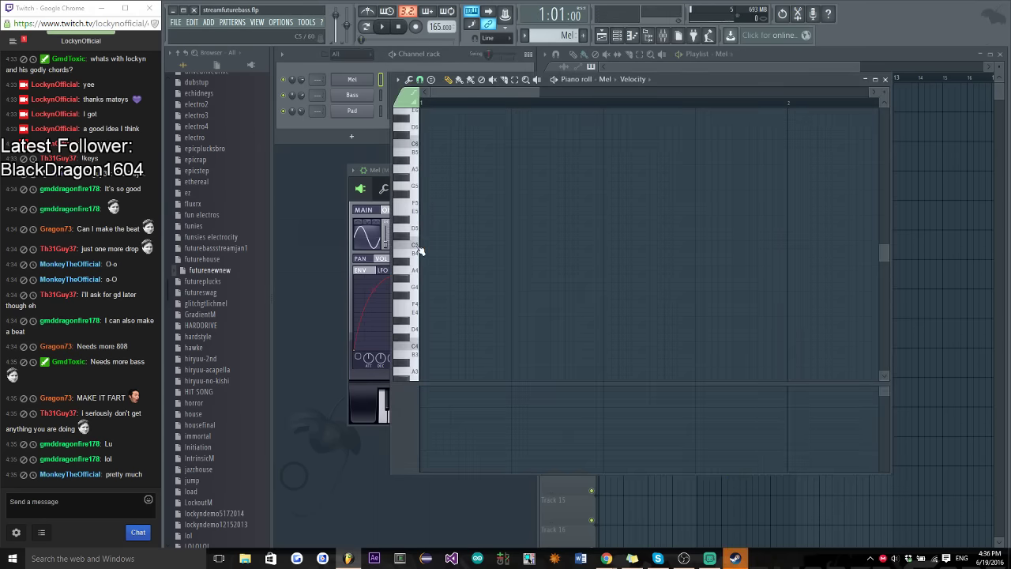
click(427, 185)
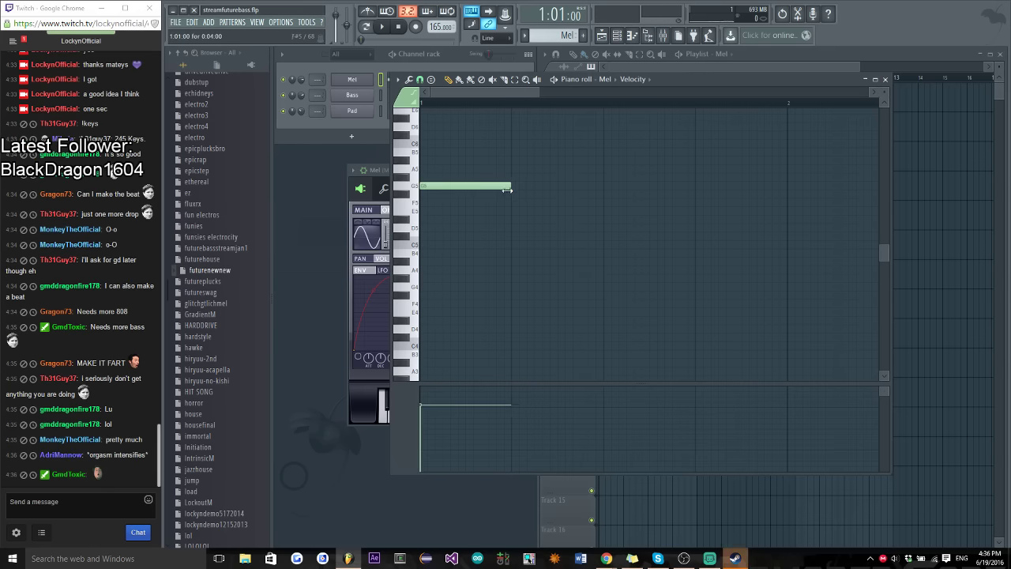
scroll(598, 215, up, 2)
scroll(431, 262, down, 1)
drag(429, 261, 429, 351)
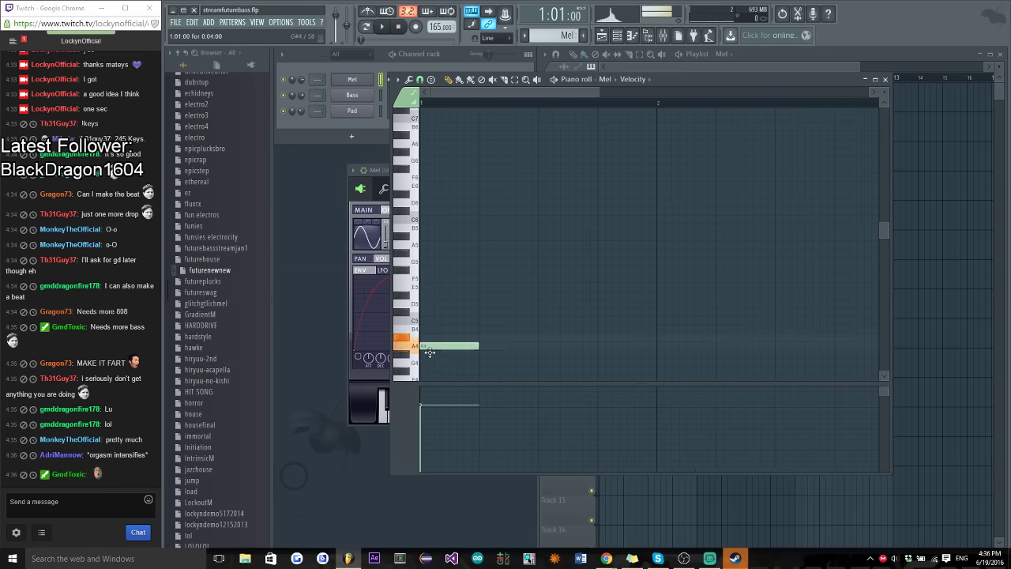
double_click(419, 260)
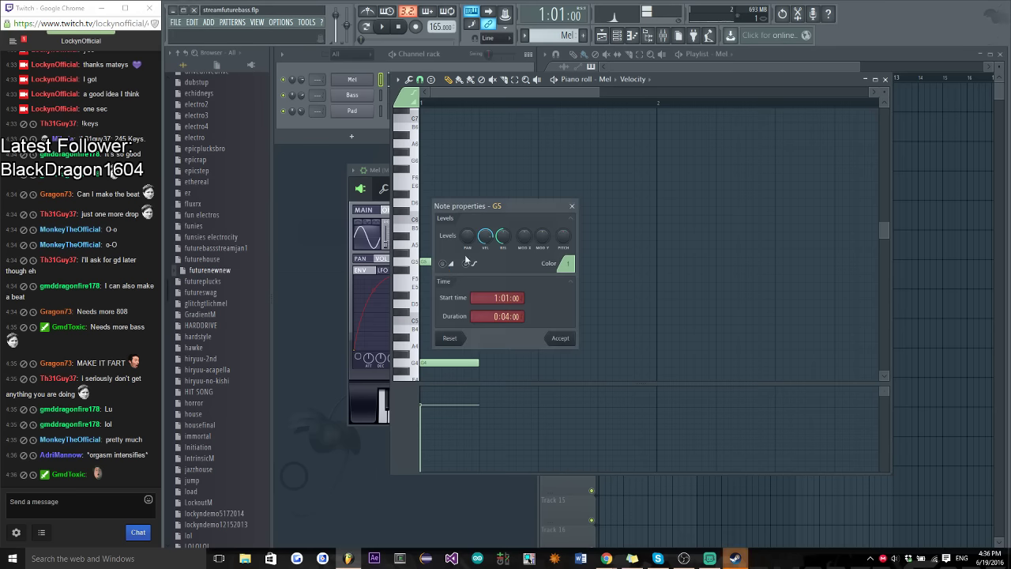
key(Escape)
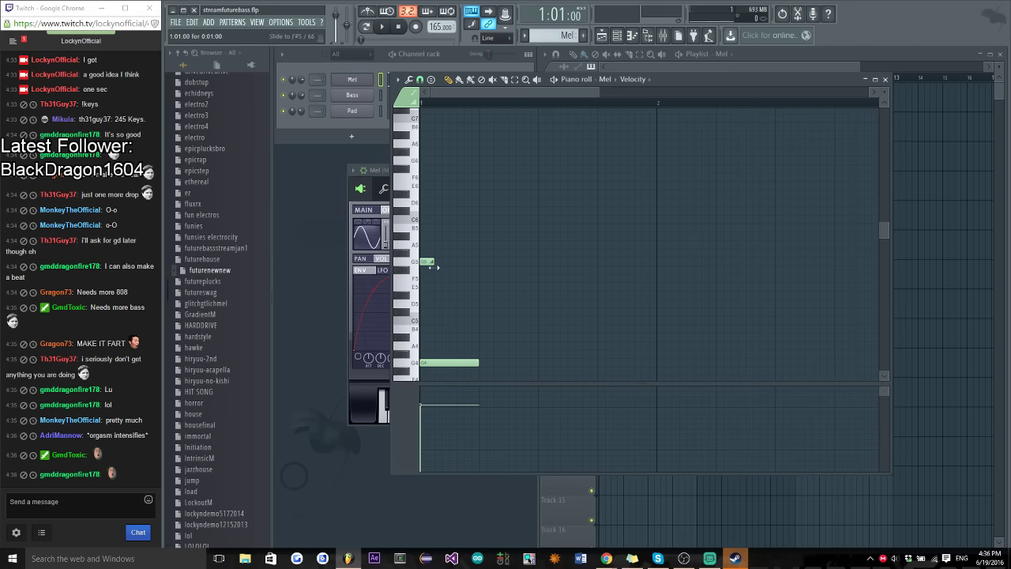
Lower the long Mel note to G3, add a short G3 slide note near its end, and audition them in pattern mode
click(365, 29)
scroll(458, 293, down, 4)
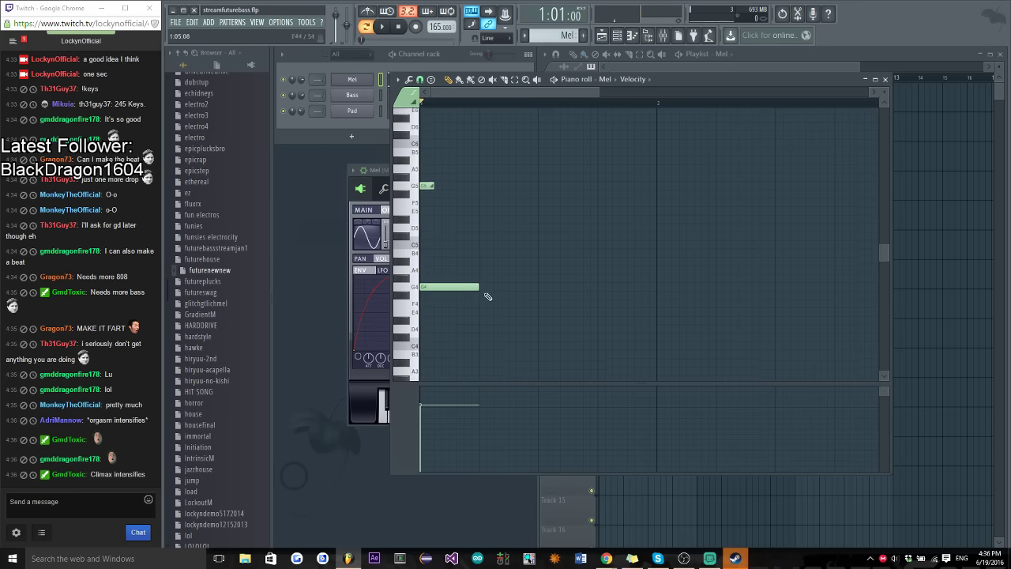
drag(460, 289, 458, 356)
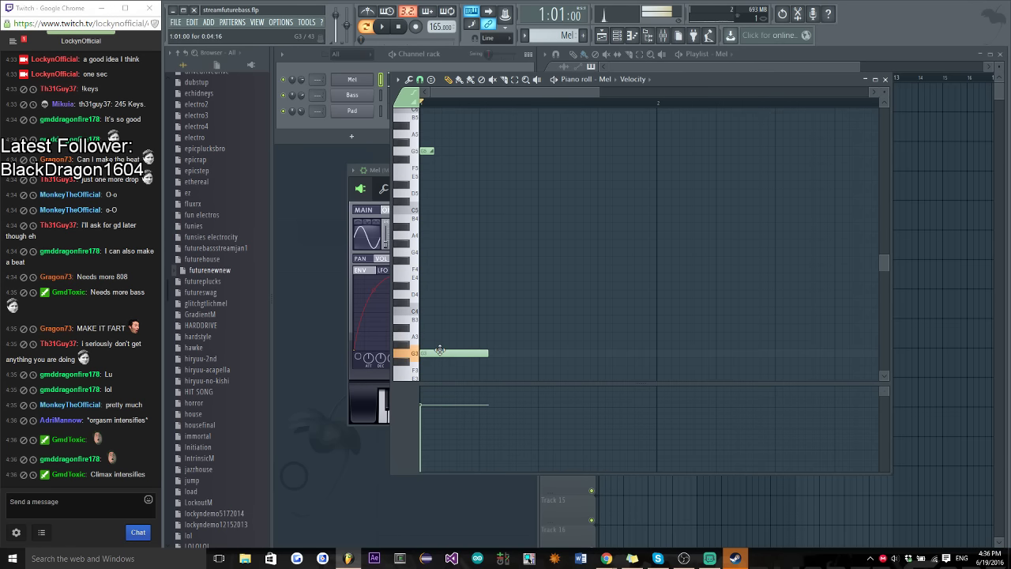
key(space)
key(space)
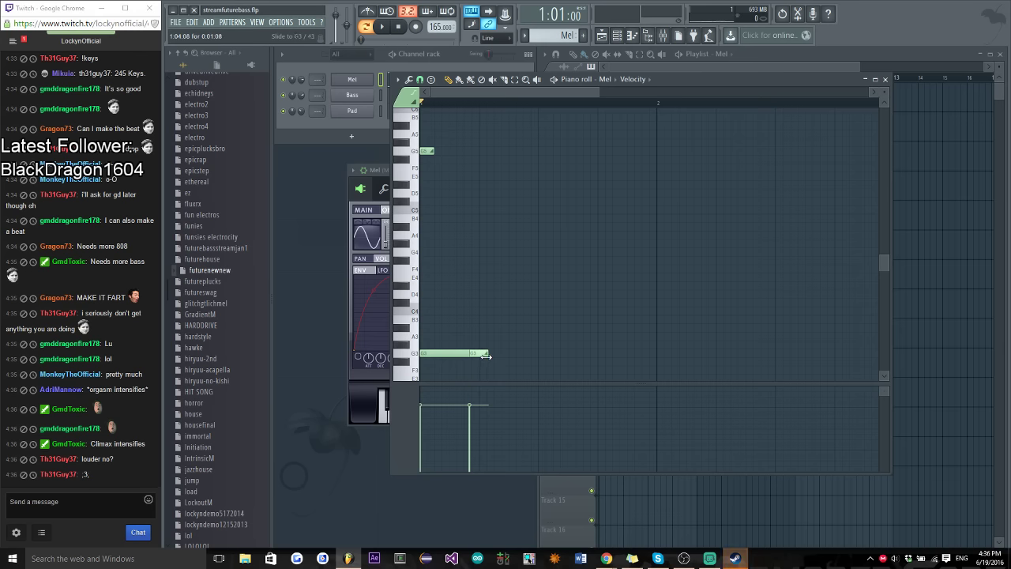
key(space)
key(space)
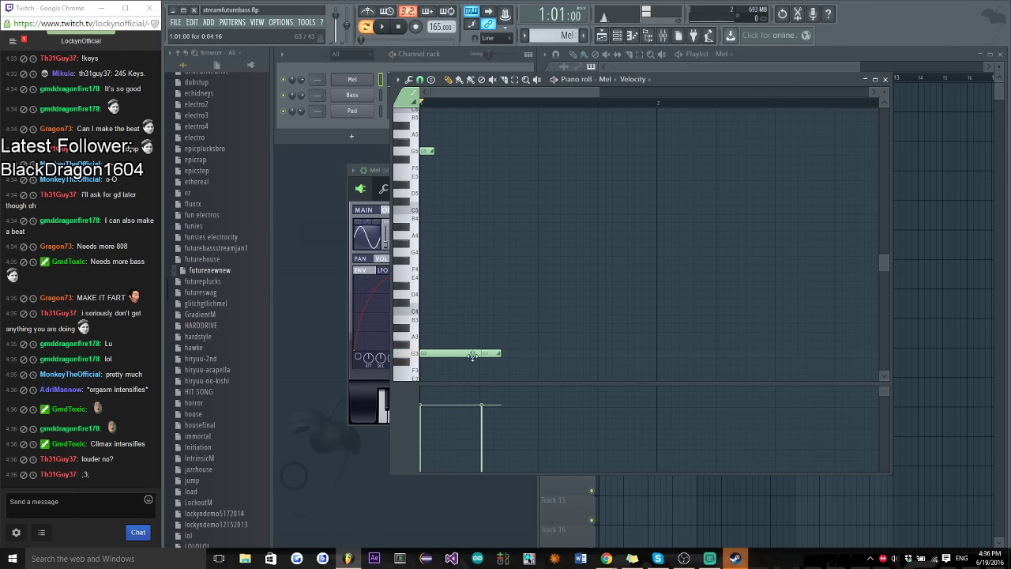
Adjust the long G3 note's length and move its slide note to start at 1:04:12, auditioning the result
click(506, 370)
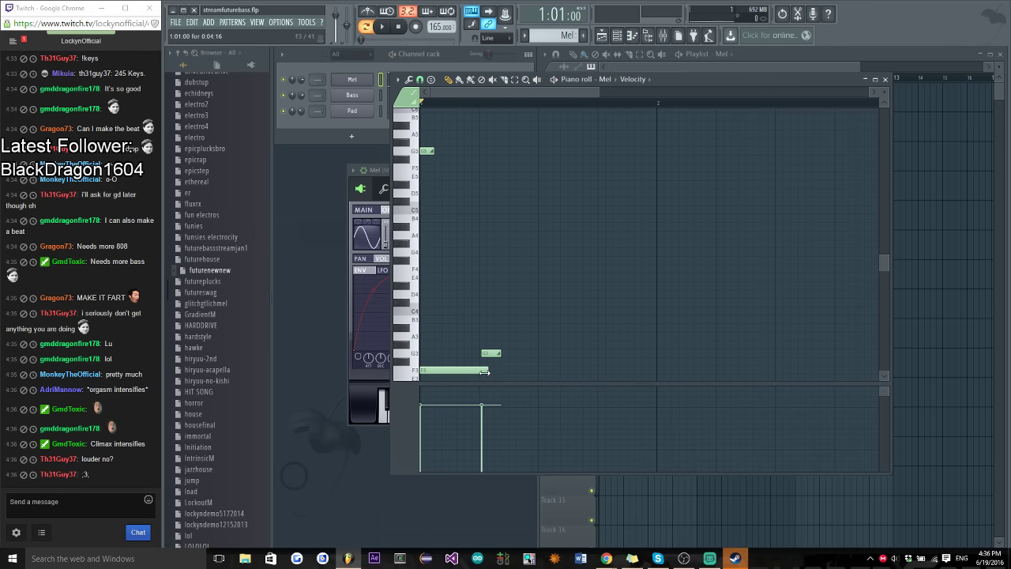
drag(472, 367, 474, 353)
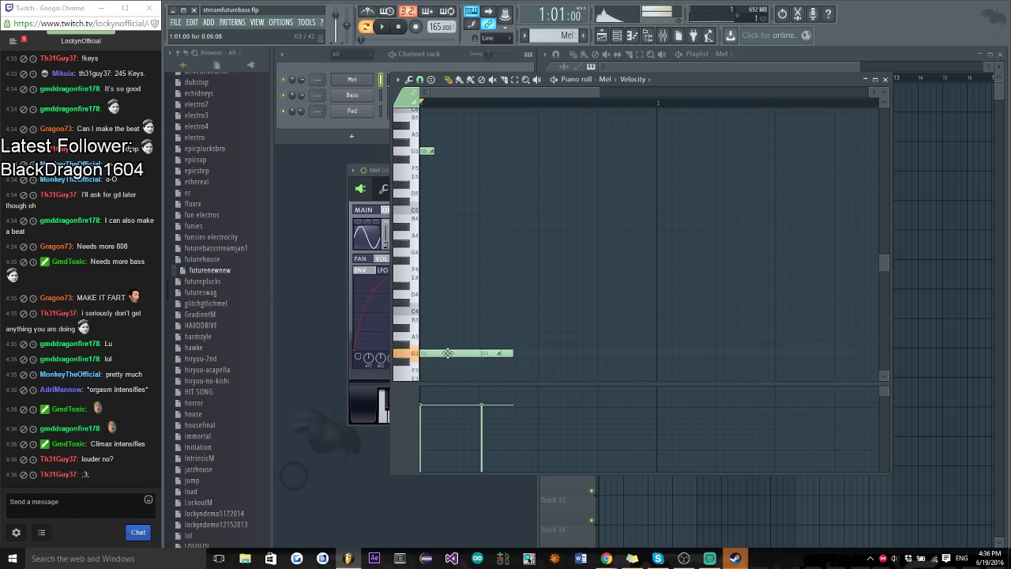
key(space)
key(space)
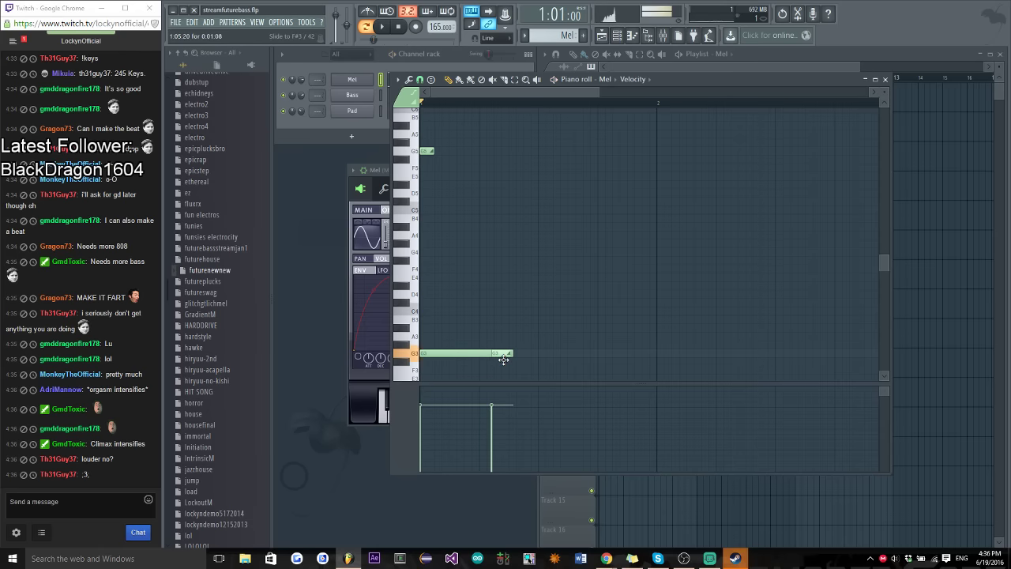
key(space)
key(space)
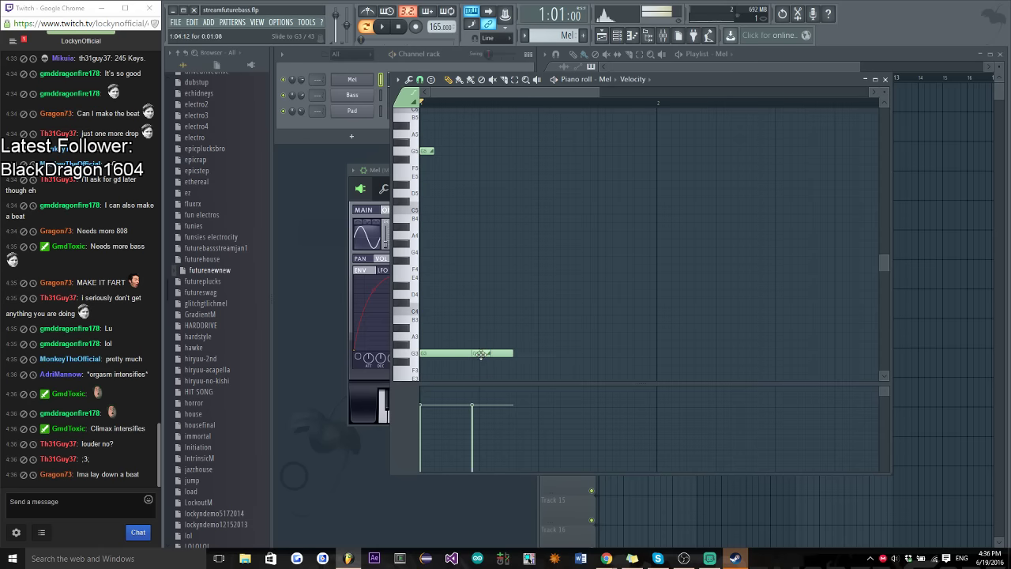
key(space)
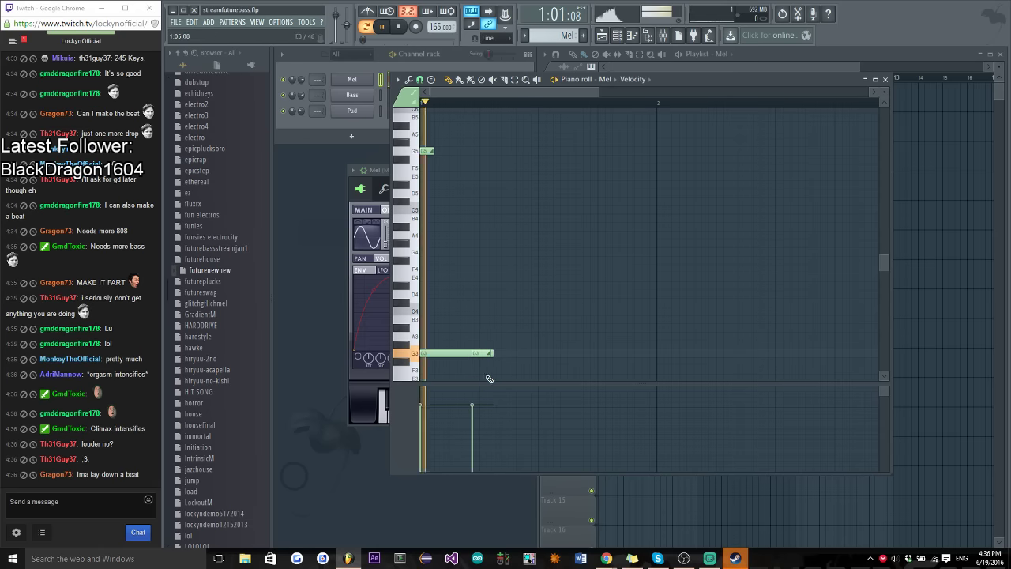
Shift the slide note at the end of the long G3 note to start at 1:04:20 and stop playback
drag(410, 149, 483, 353)
scroll(483, 338, down, 1)
click(483, 339)
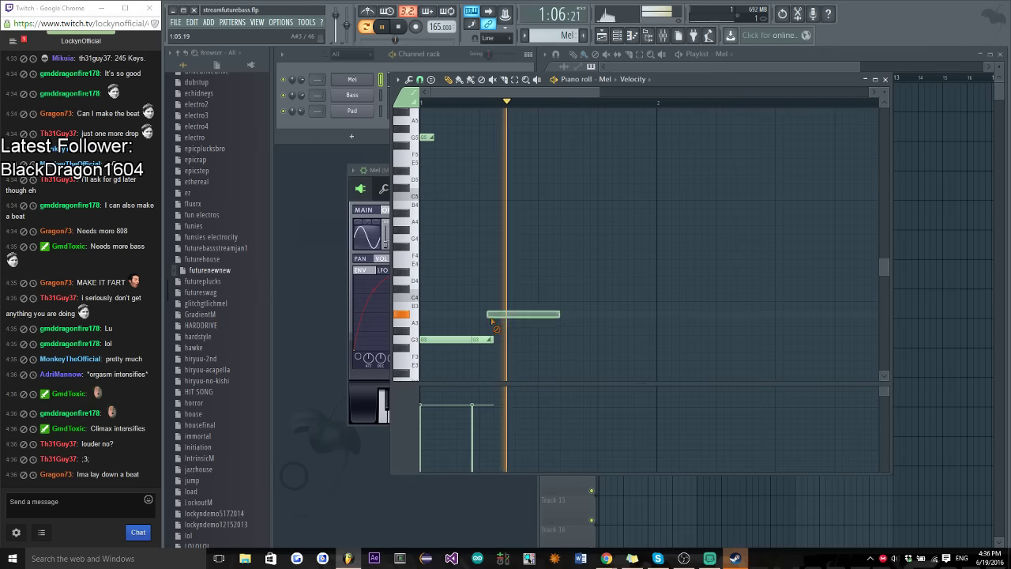
key(space)
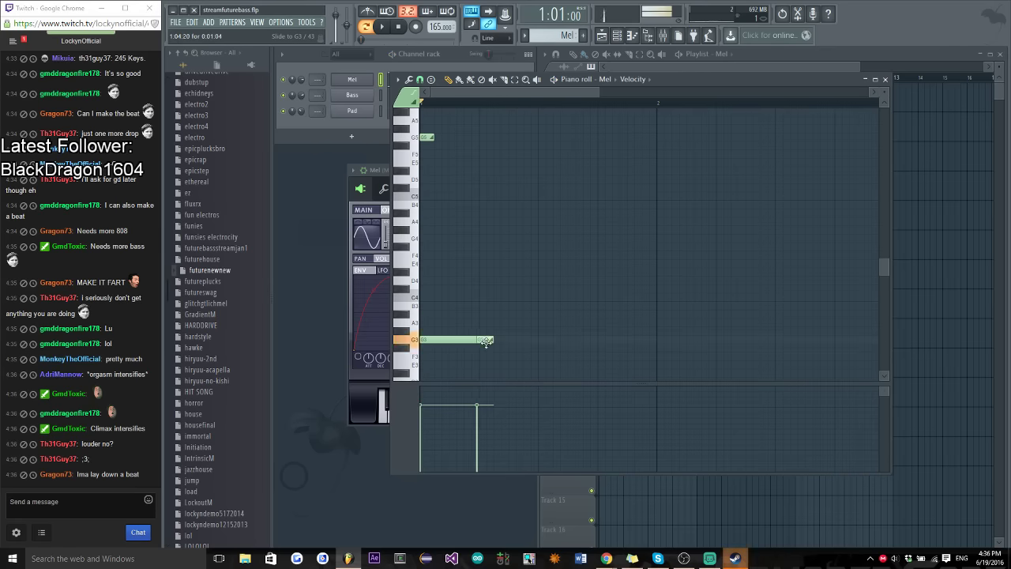
Duplicate the opening note-and-slide group four times across bars 1 and 2, alternating A3 and G3, and audition the pattern
drag(502, 169, 530, 327)
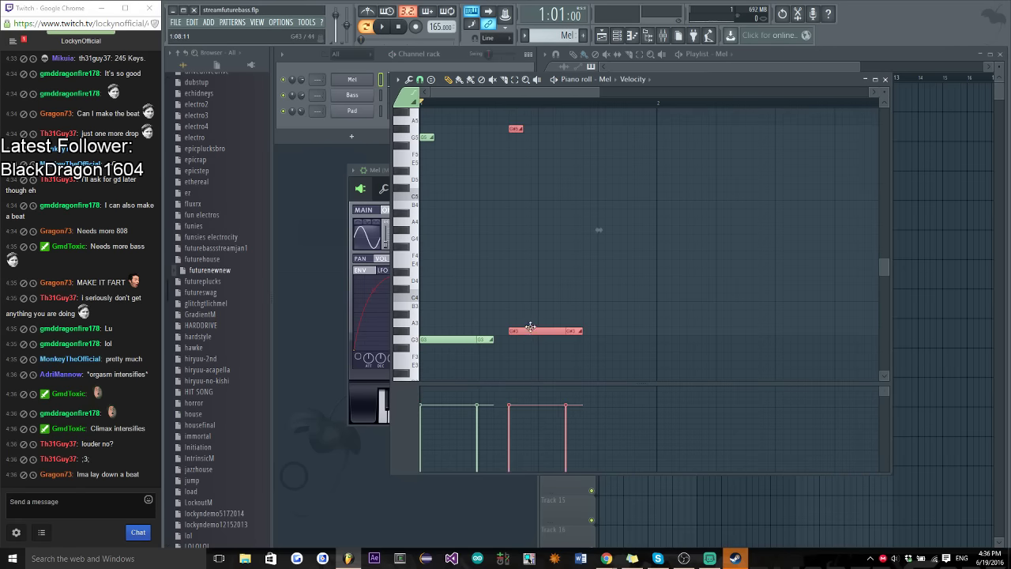
key(space)
scroll(541, 312, up, 2)
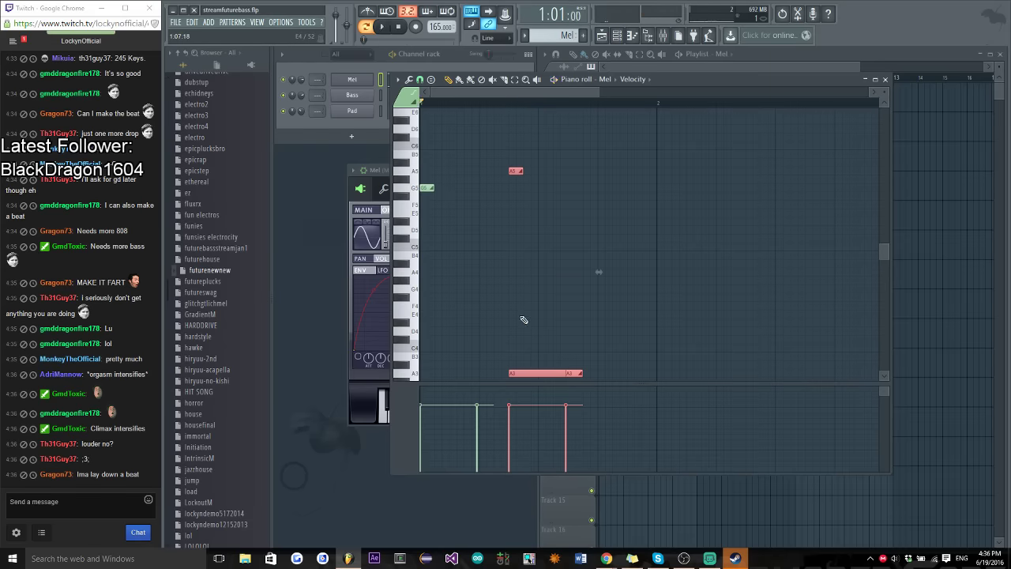
scroll(553, 292, down, 3)
drag(529, 304, 708, 297)
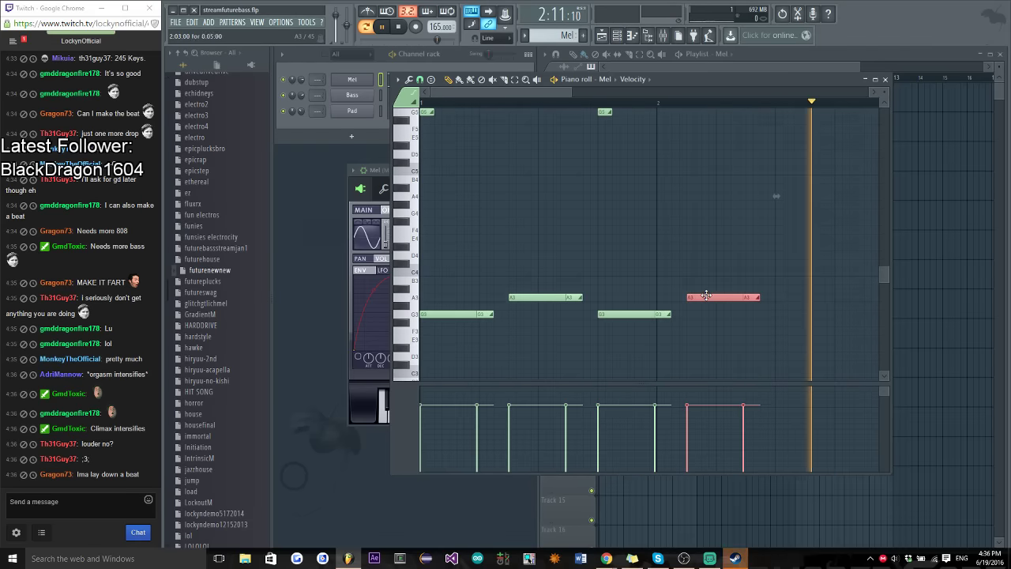
scroll(681, 278, right, 2)
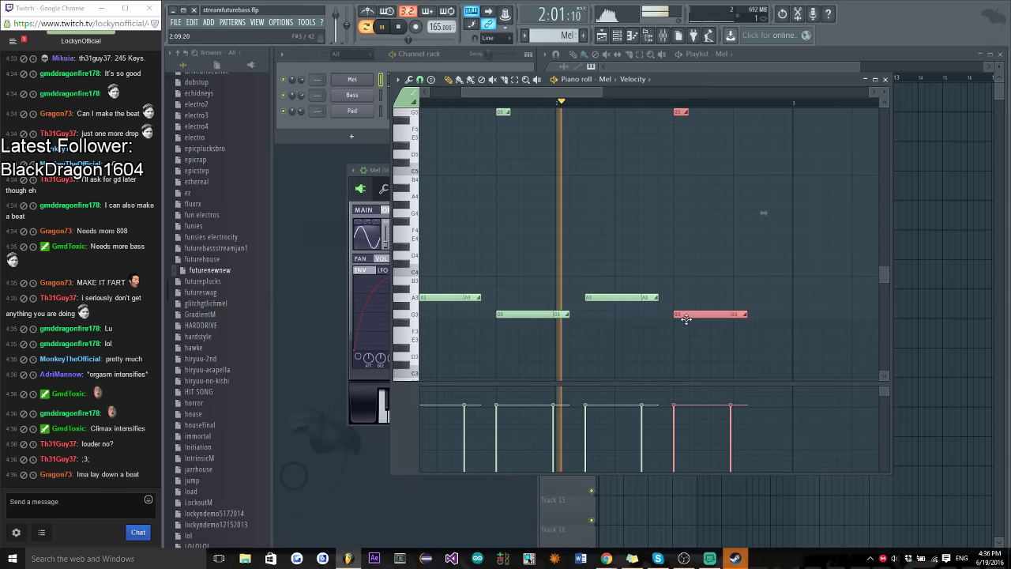
click(681, 278)
right_click(684, 279)
scroll(839, 244, up, 3)
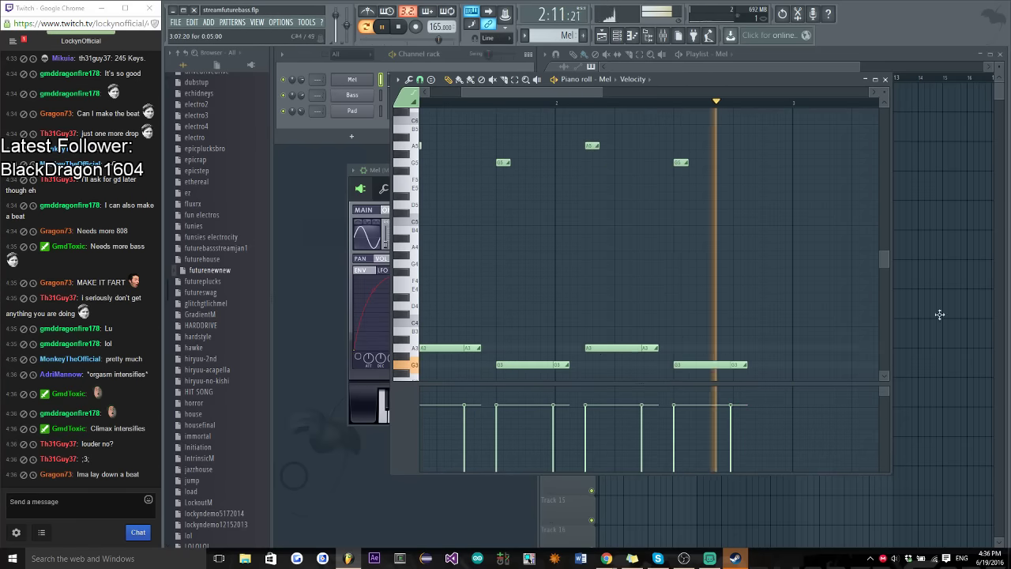
Replace the last G3 group in bar 2 with a descending run of two-step notes: C6, A#5, A5 and F5
key(space)
click(705, 238)
drag(705, 237, 608, 192)
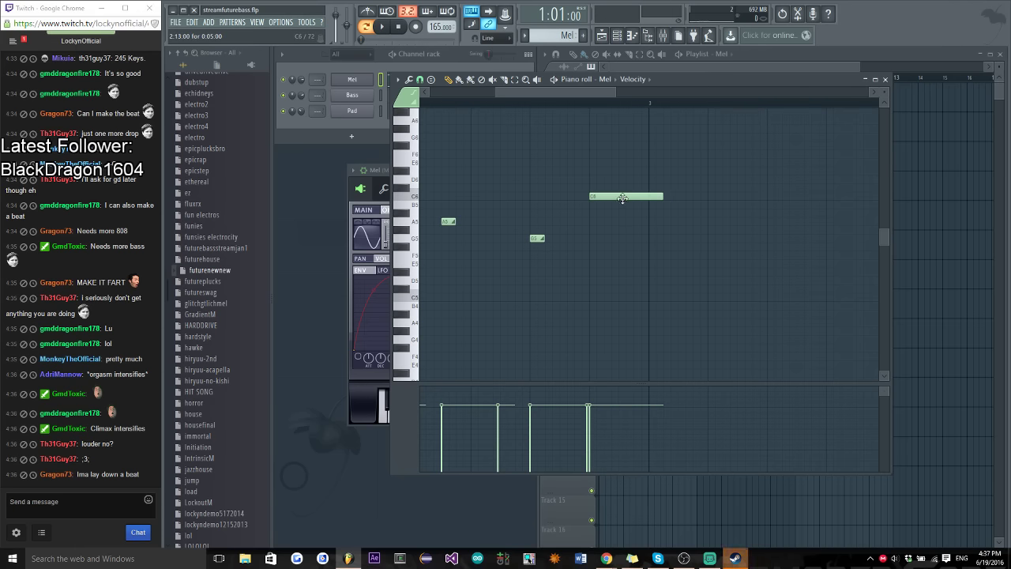
drag(622, 199, 598, 336)
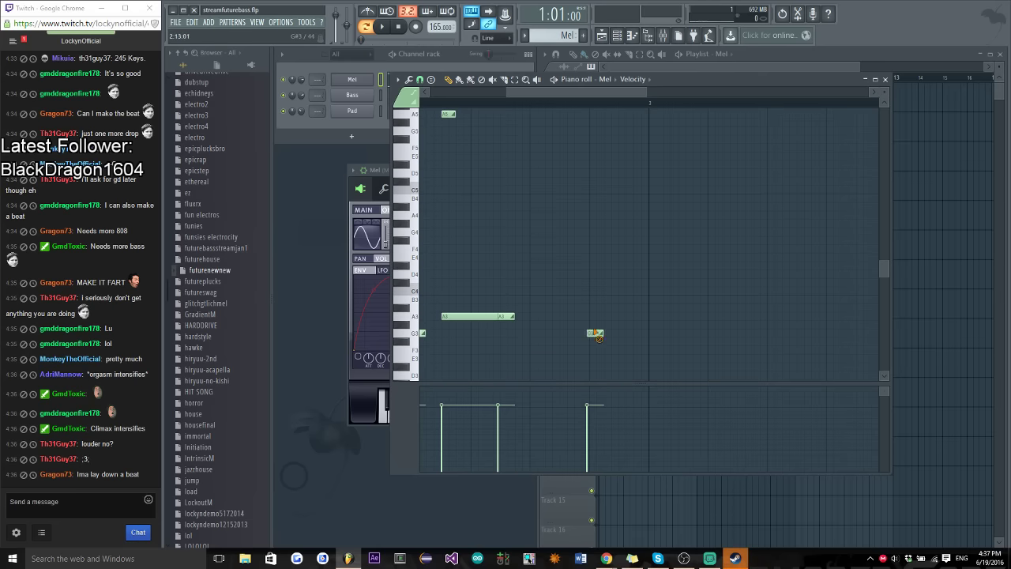
scroll(537, 168, up, 2)
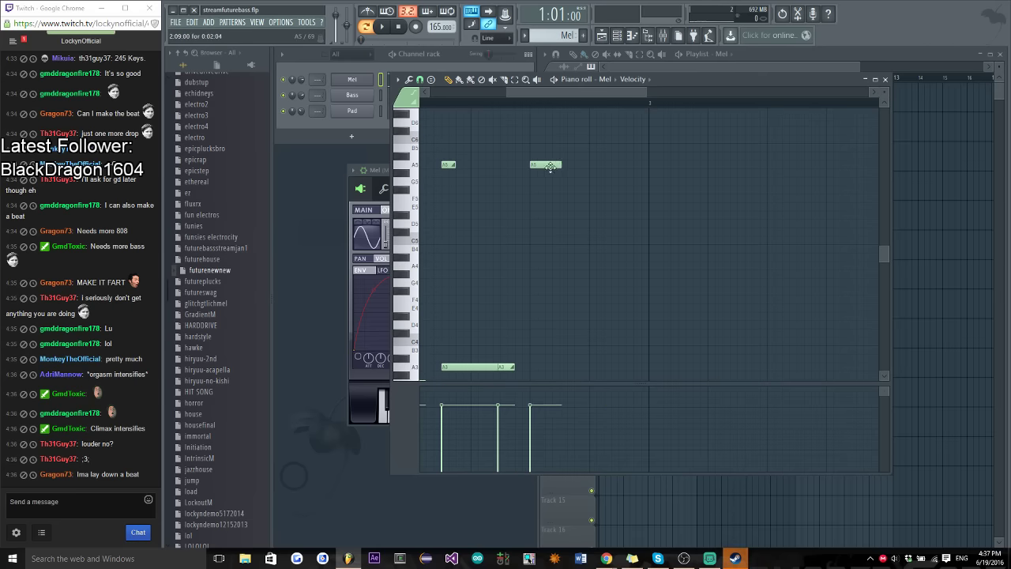
drag(551, 166, 551, 207)
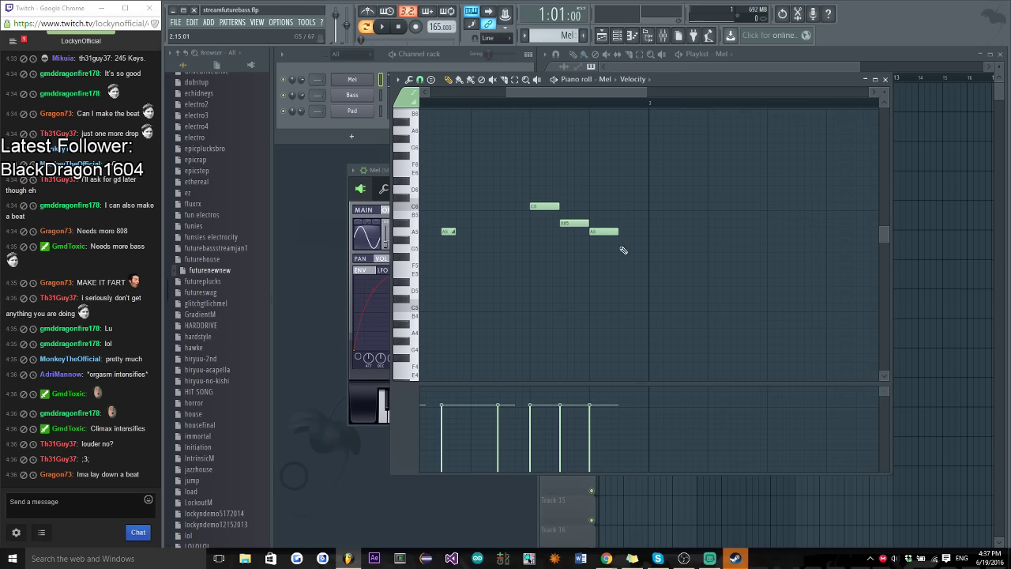
scroll(619, 247, down, 1)
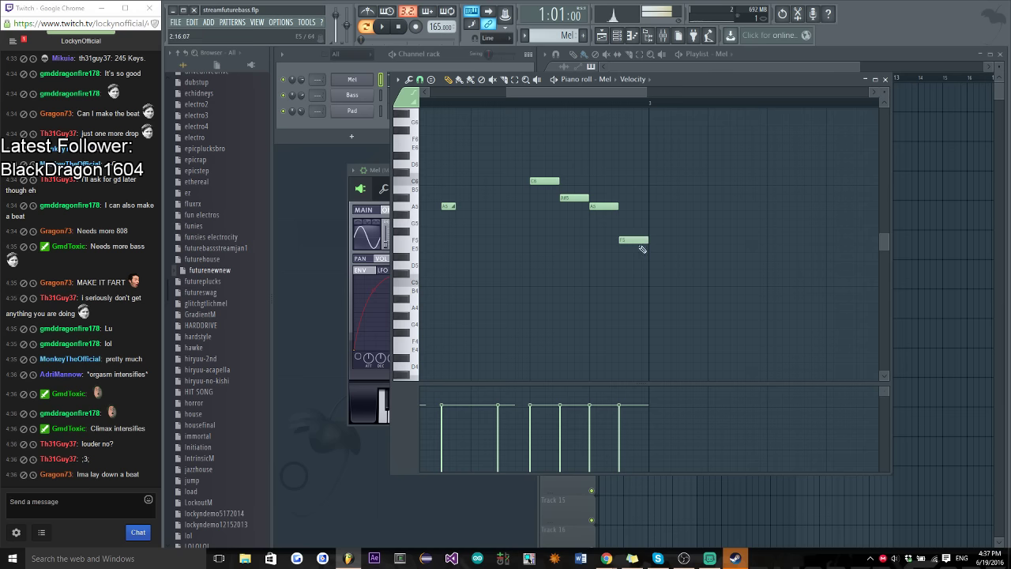
key(space)
Make bar 2's C6 a short slide note over a two-step D4, add a D4 slide at 2:16:04, and audition the pattern
scroll(571, 239, down, 3)
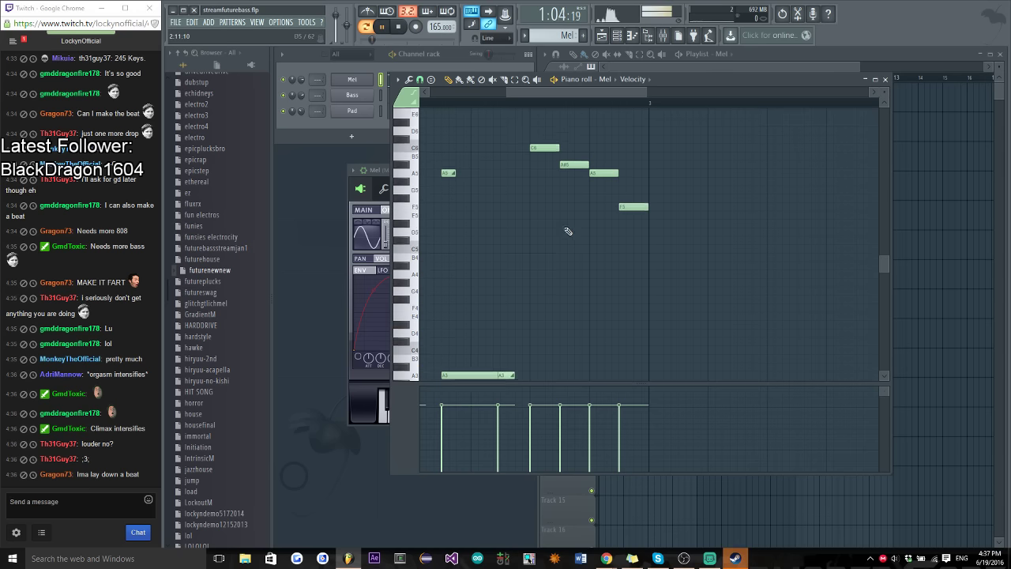
scroll(544, 143, up, 1)
click(539, 130)
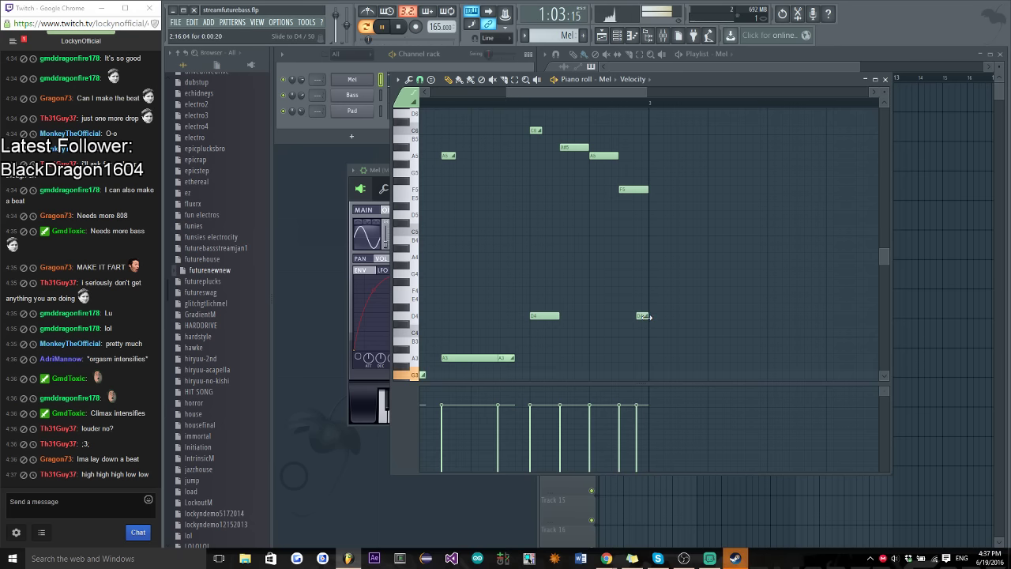
key(space)
click(367, 193)
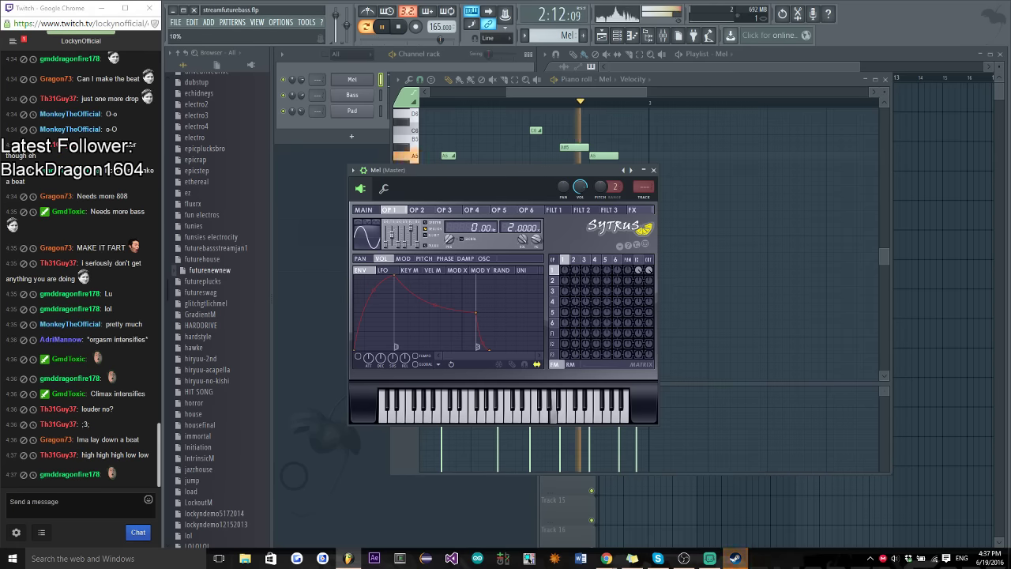
click(592, 108)
key(space)
Place the Mel pattern at bar 1 of playlist track 5 and play the song
scroll(585, 216, up, 5)
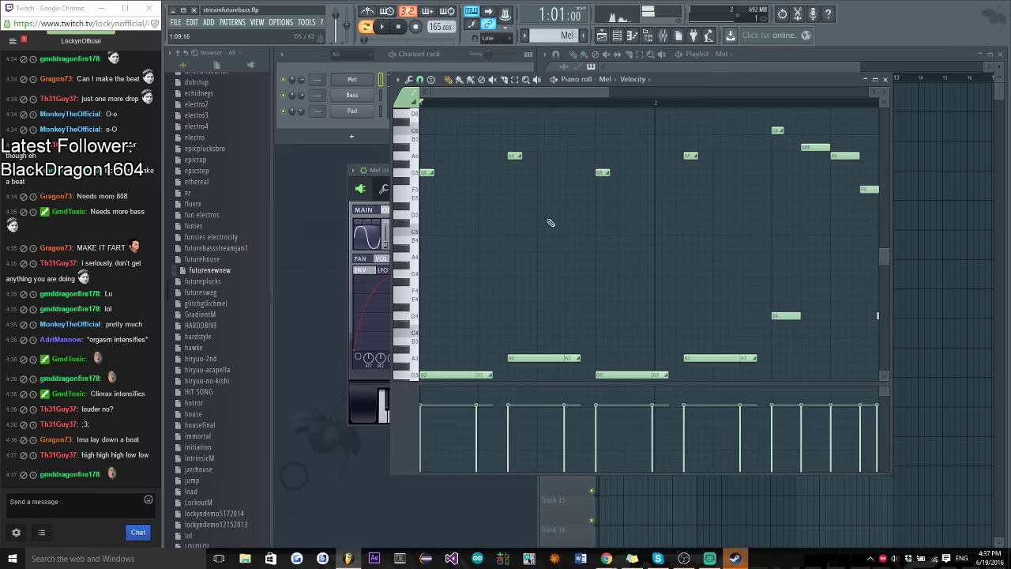
scroll(585, 216, down, 4)
click(634, 65)
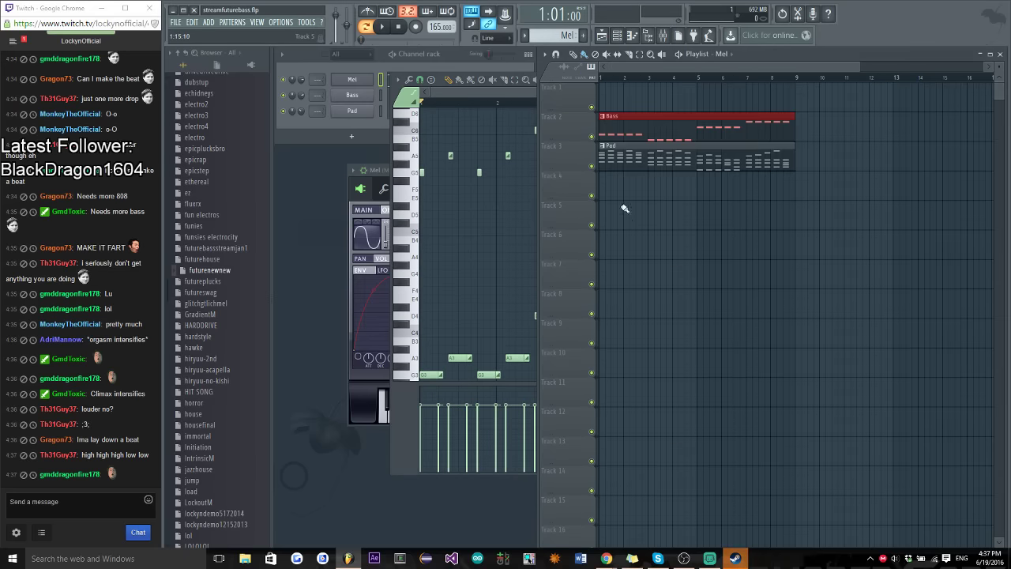
key(space)
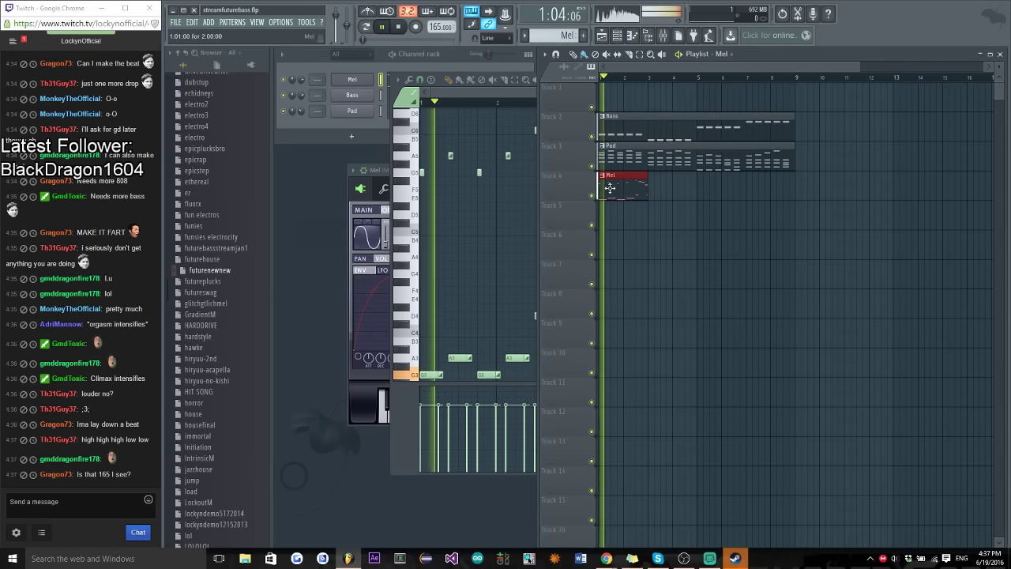
drag(623, 175, 623, 205)
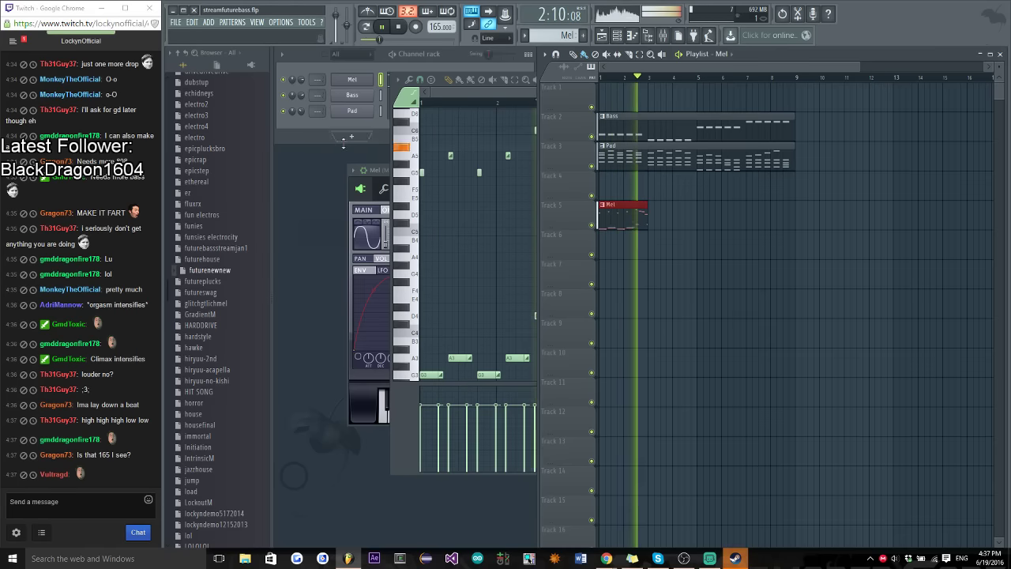
Copy all the Mel notes into bars 3 and 4 of the piano roll, aligned to the start of bar 3
click(454, 57)
key(space)
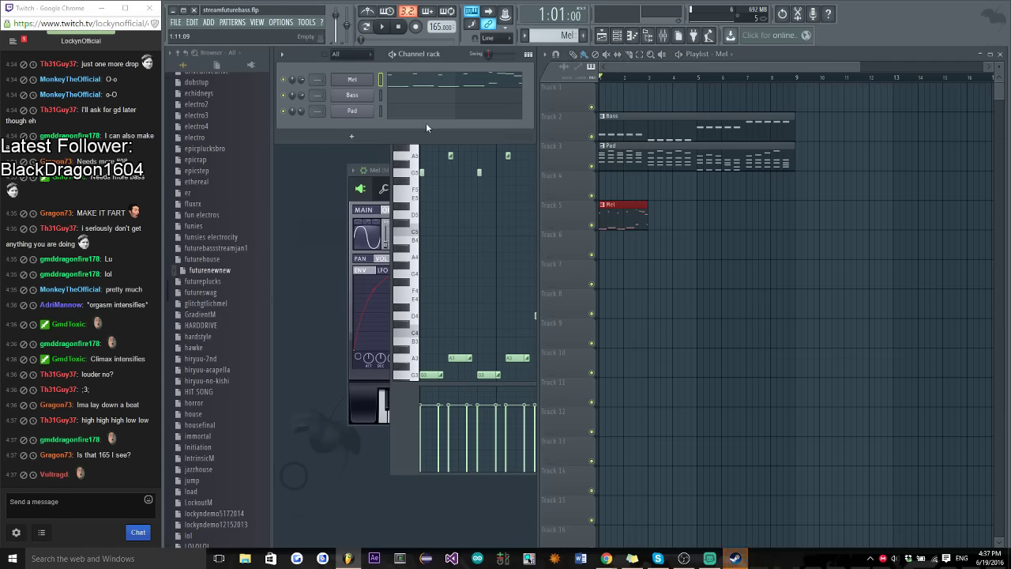
click(432, 85)
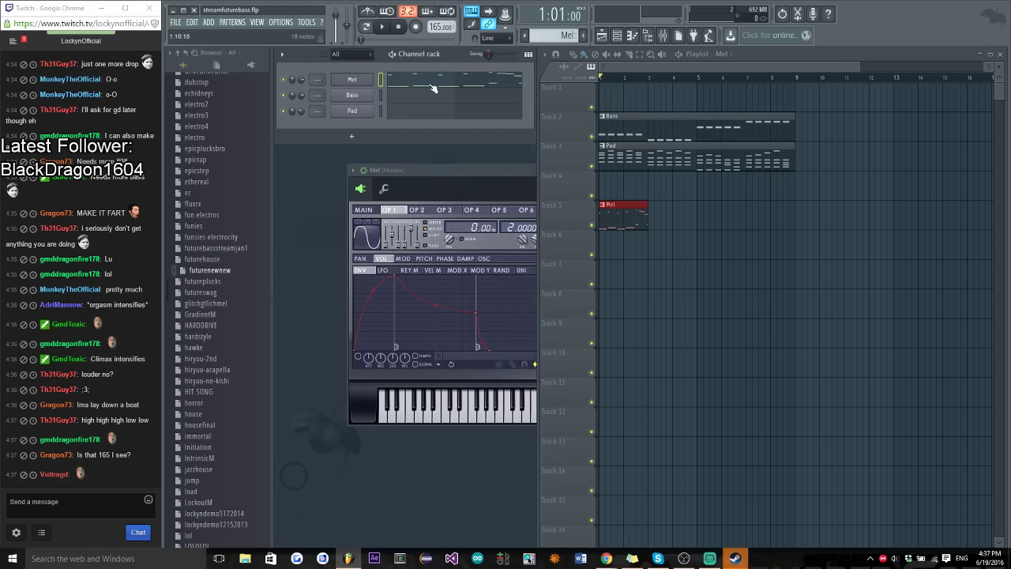
key(ctrl+a)
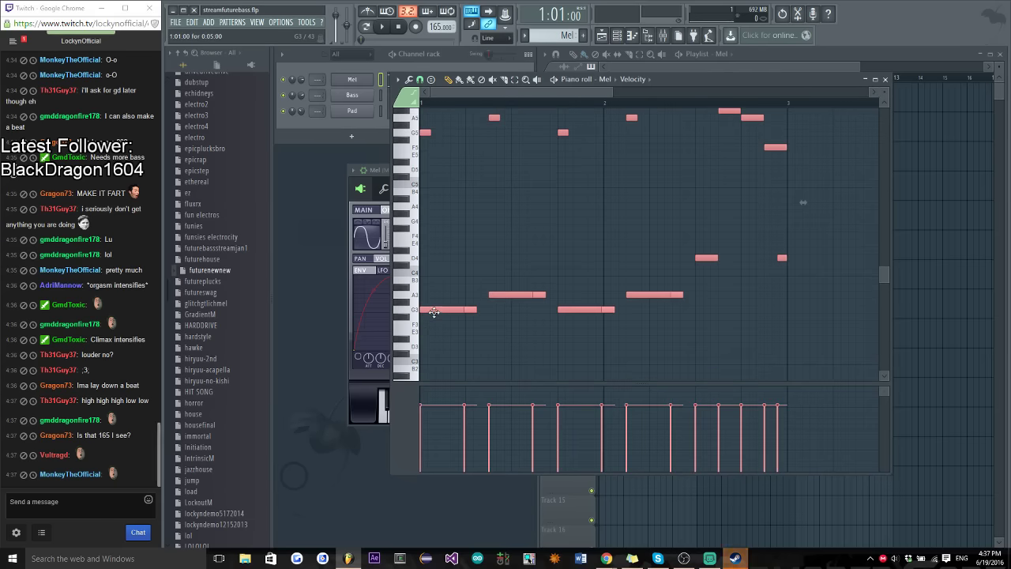
scroll(850, 297, right, 3)
scroll(850, 297, down, 1)
scroll(850, 297, right, 1)
key(ctrl+v)
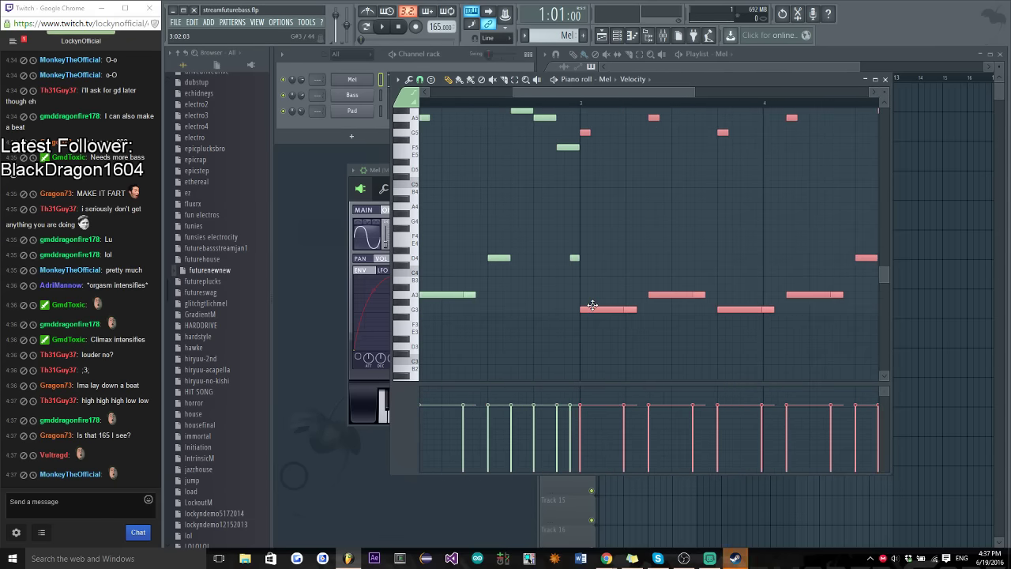
scroll(607, 327, up, 3)
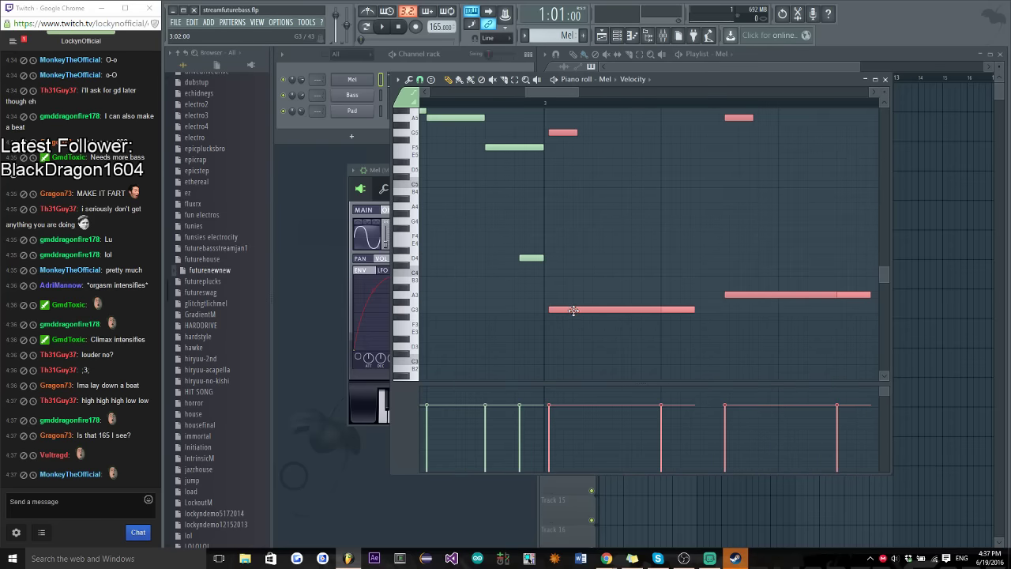
key(ctrl+d)
scroll(633, 360, down, 3)
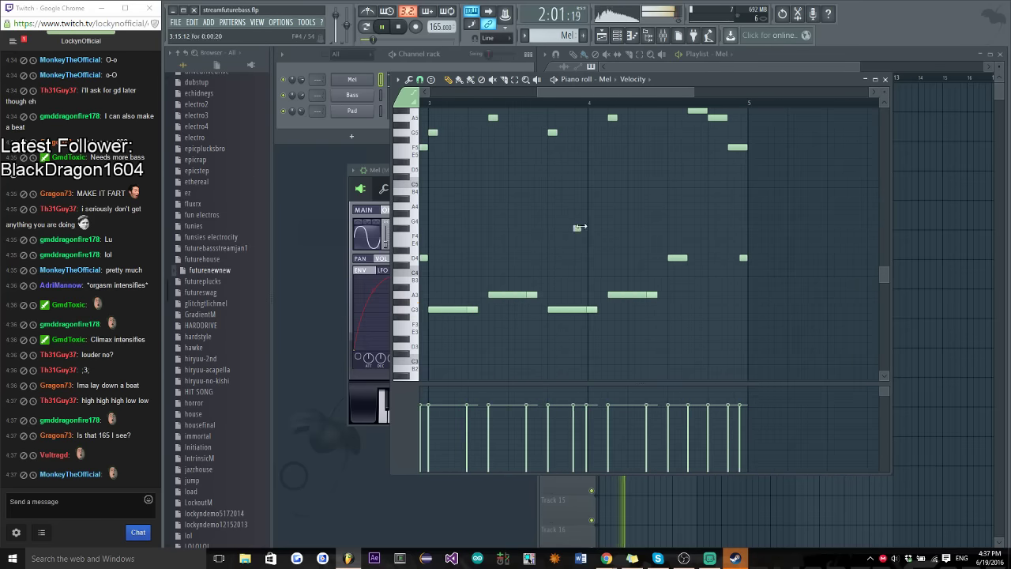
In bar 4, lower the C6 slide to E5, the D4 note to F#3, the A#5 to A4 and the A5 to E5
scroll(527, 289, up, 3)
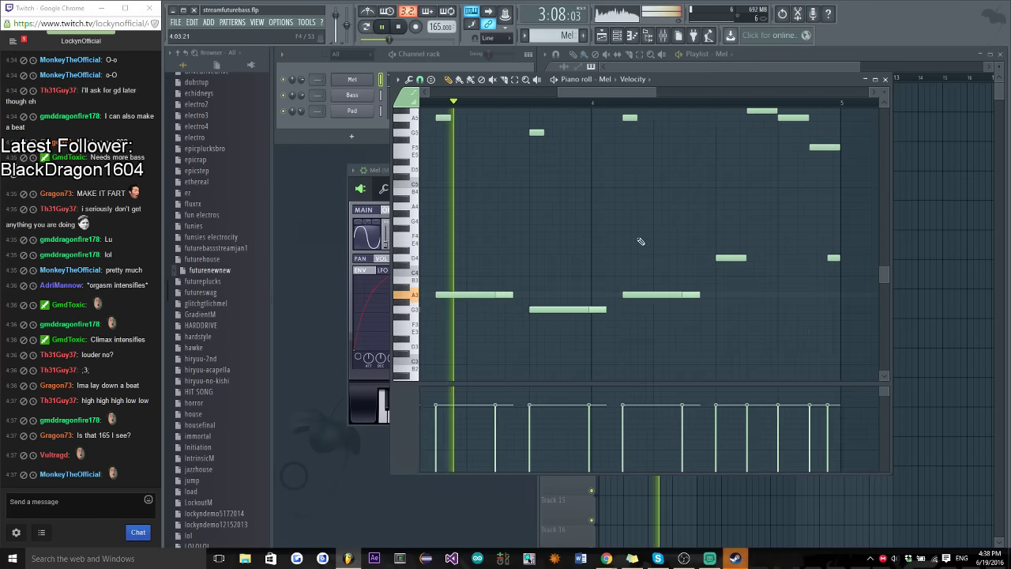
scroll(781, 239, up, 2)
key(space)
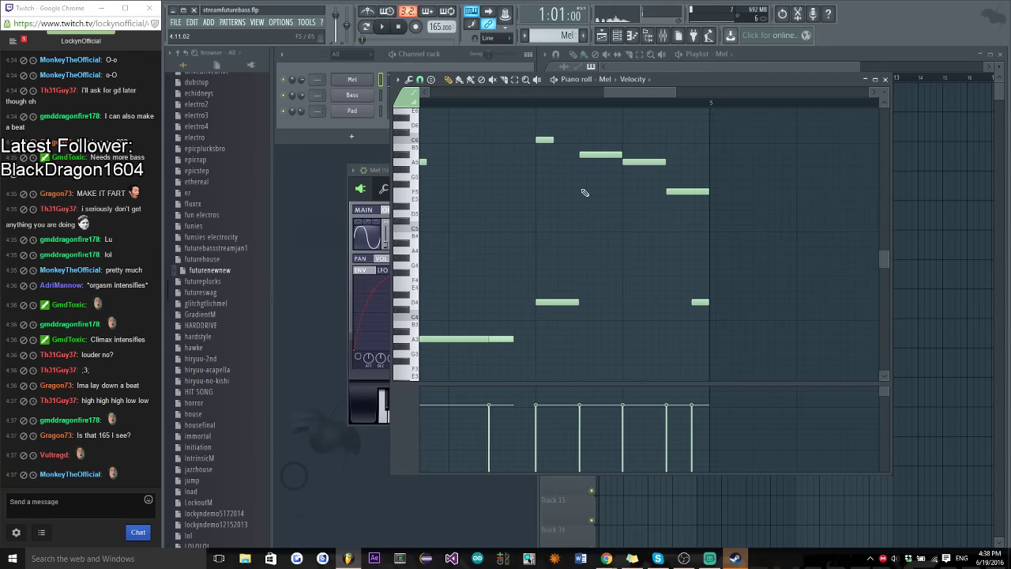
drag(532, 133, 550, 313)
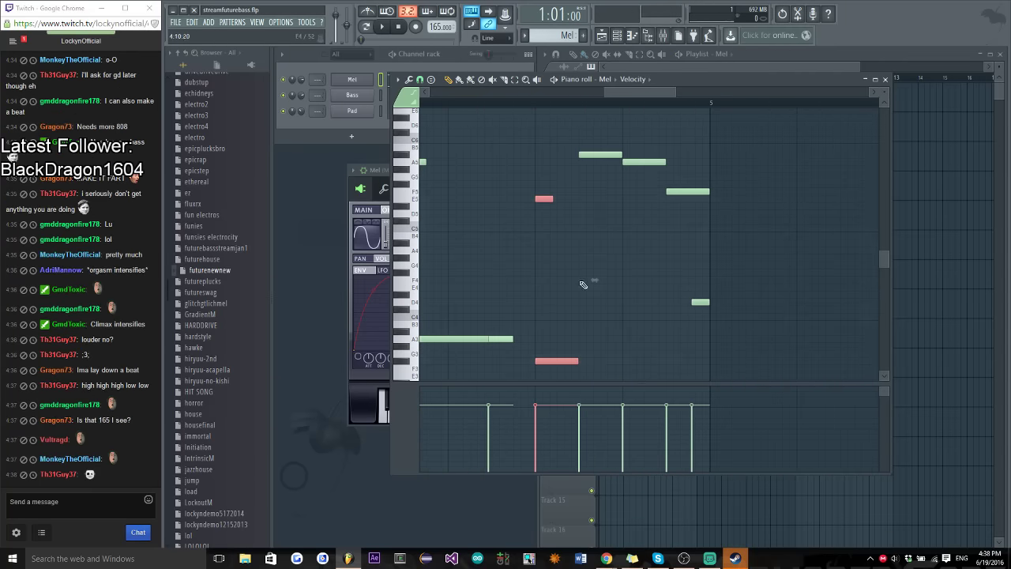
drag(579, 276, 596, 292)
drag(599, 155, 600, 250)
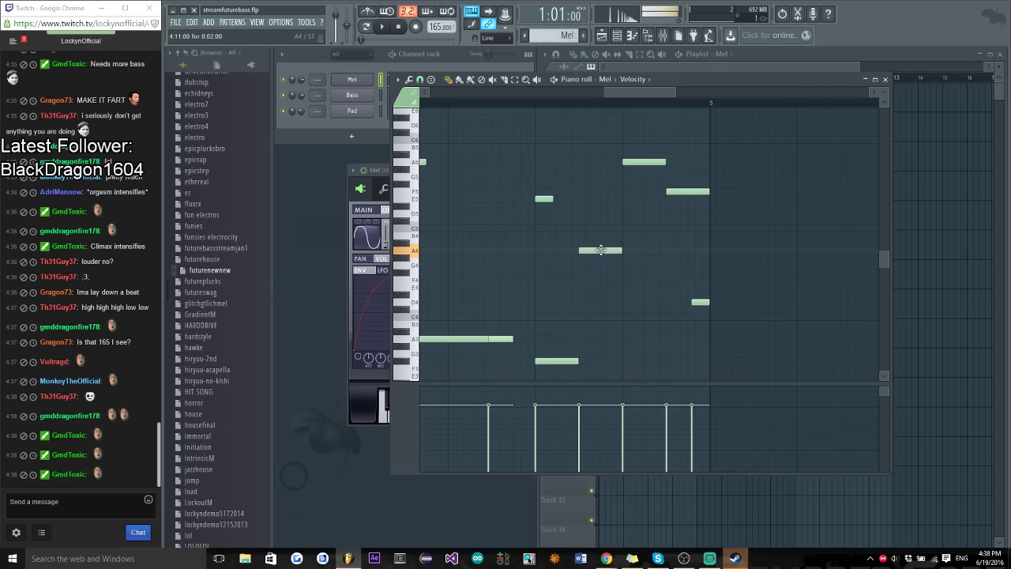
drag(635, 205, 636, 198)
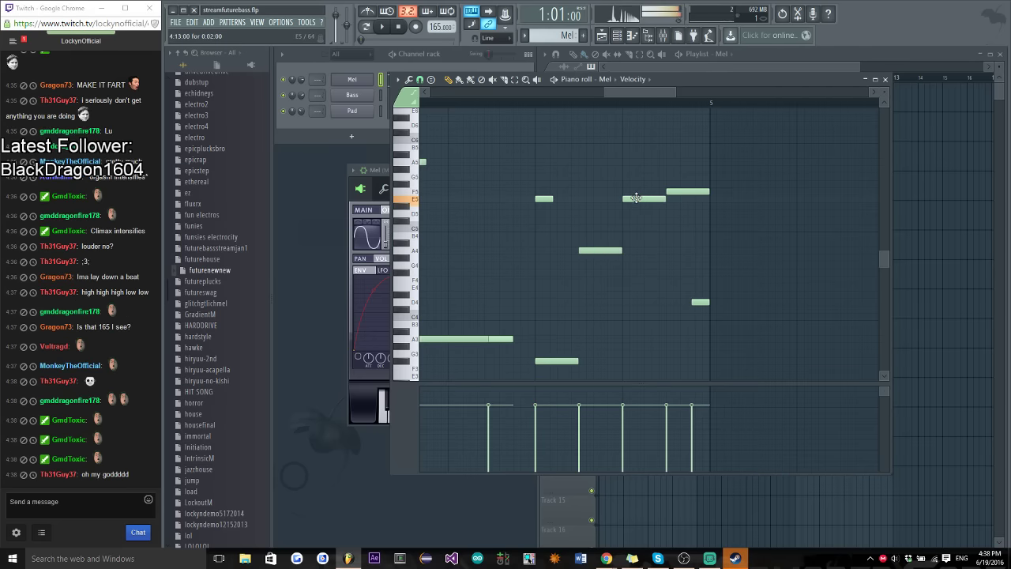
Audition and rework bar 4's ending: long note G3, run of F5, E5 and C5, and closing slide on F#3
scroll(683, 241, down, 3)
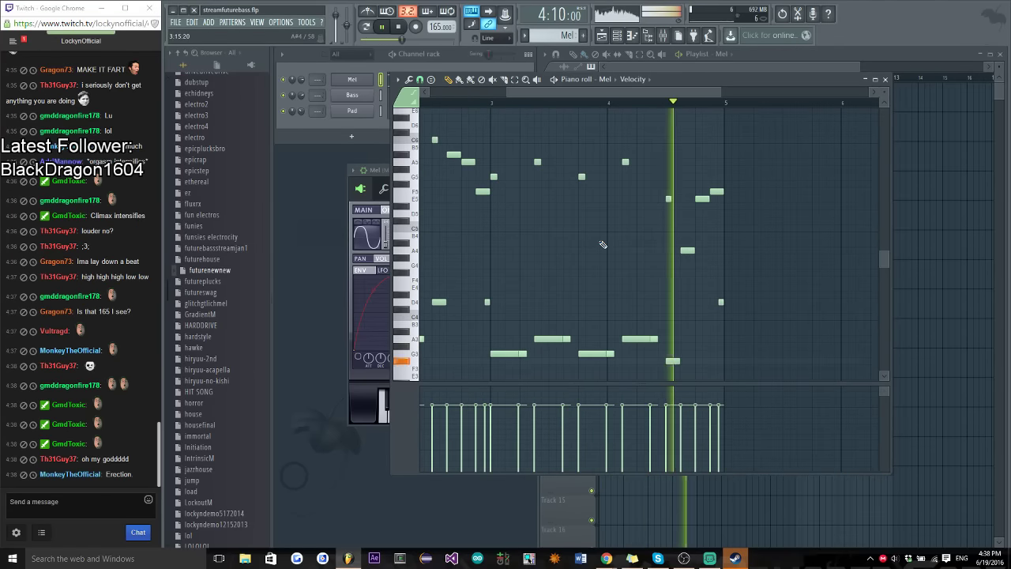
key(space)
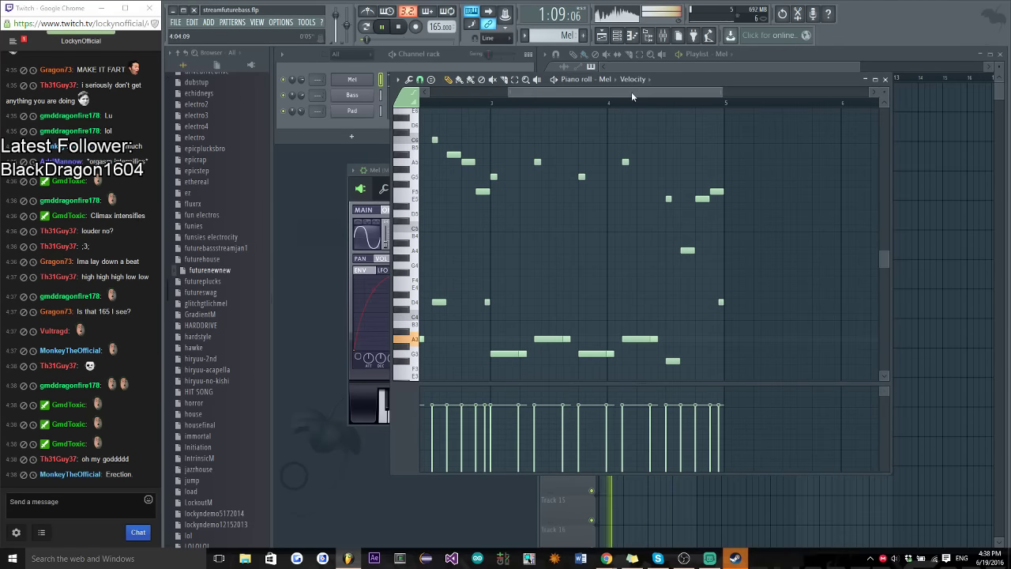
scroll(631, 91, up, 3)
key(space)
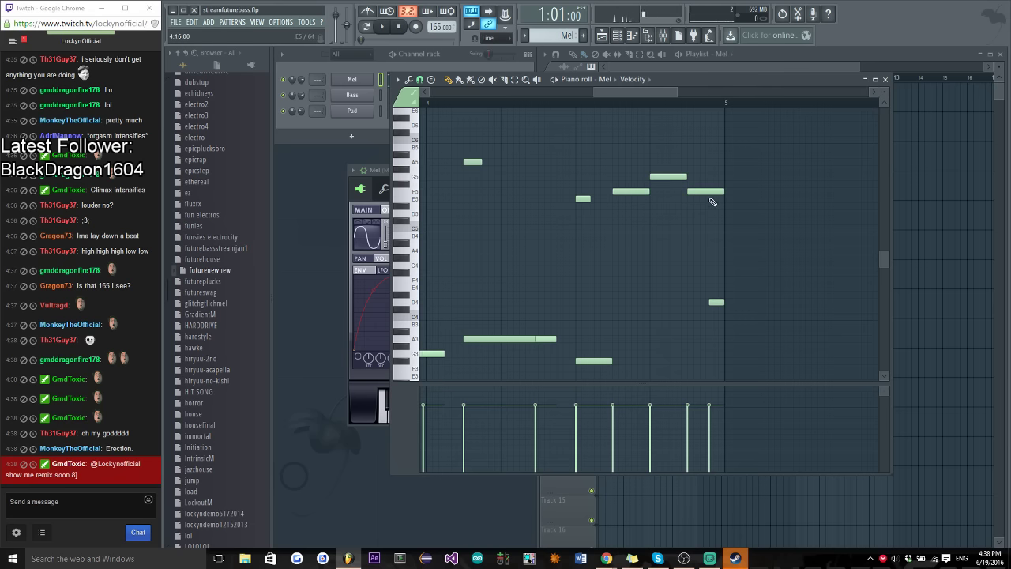
scroll(719, 217, down, 5)
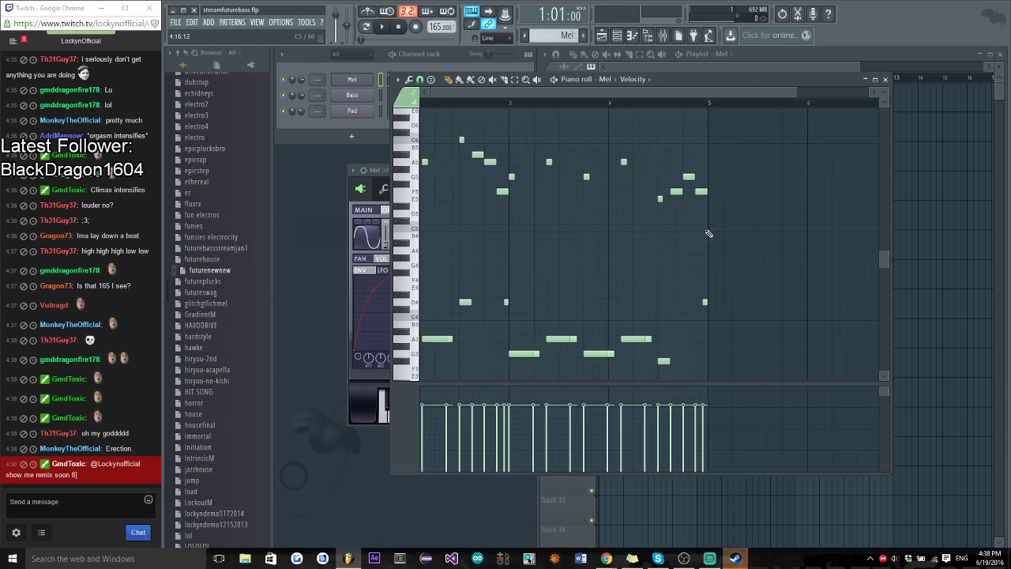
scroll(561, 177, up, 5)
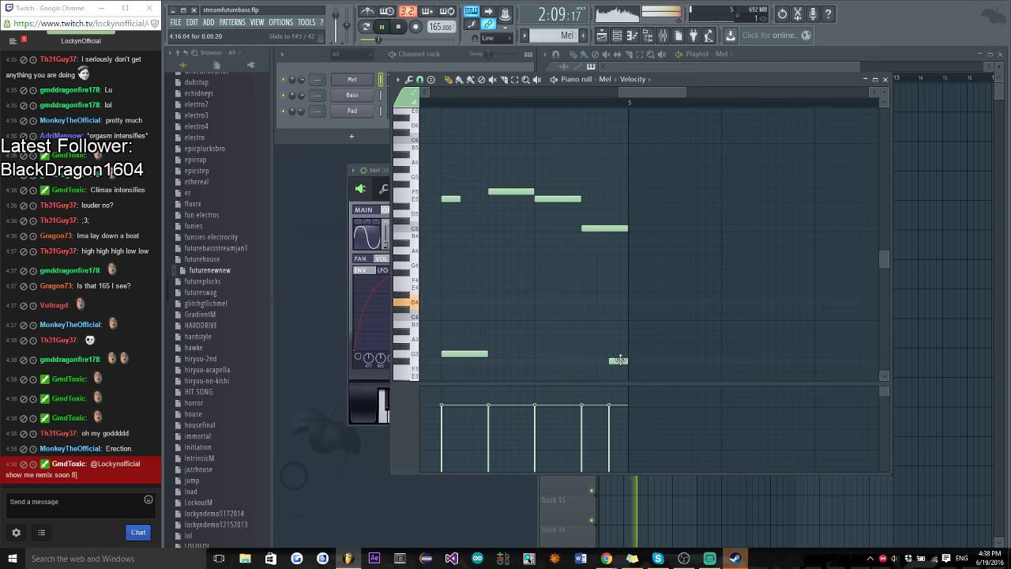
Raise the closing note of bar 4 to G3 and play back the end of the melody
click(734, 557)
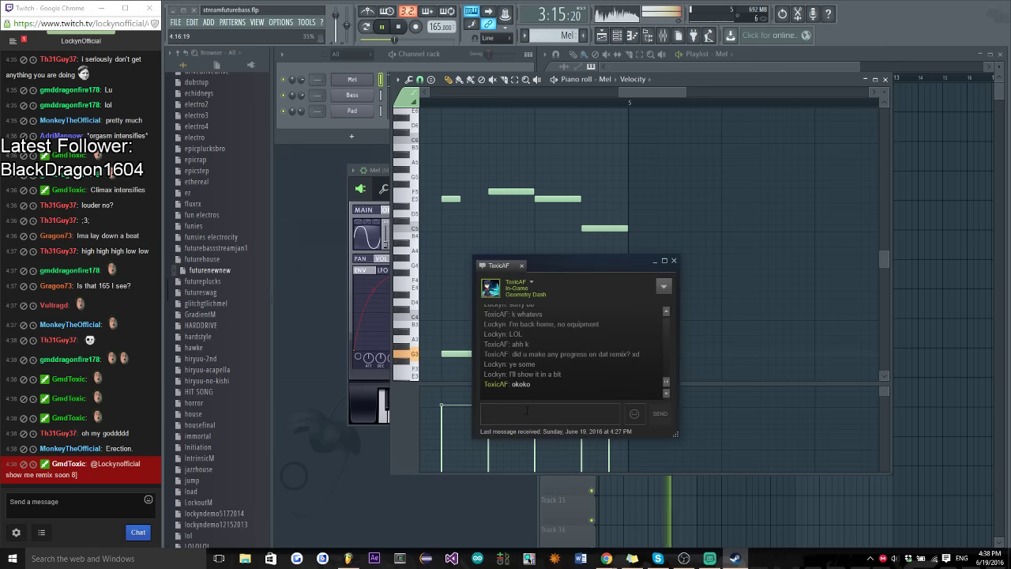
click(674, 262)
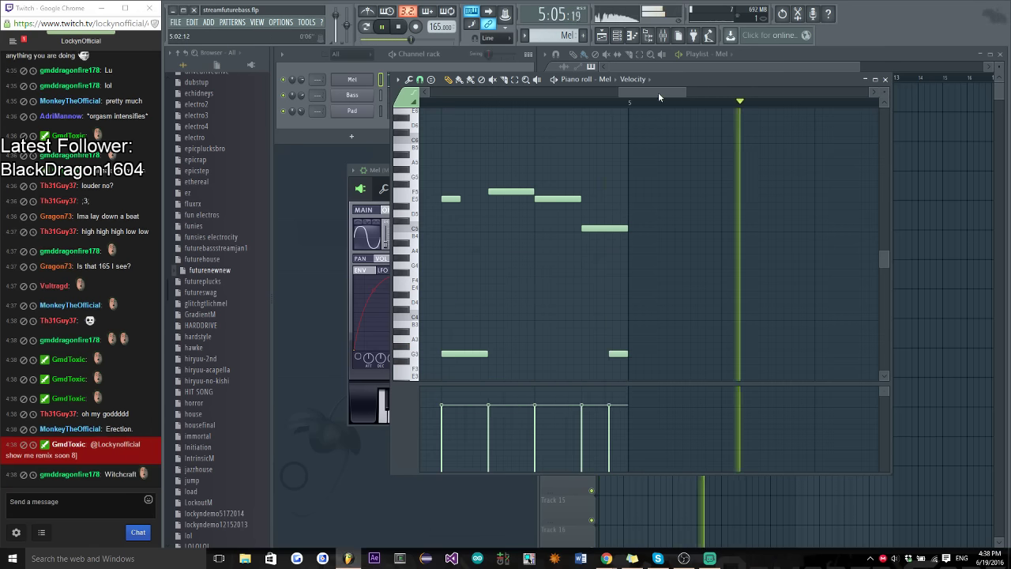
scroll(644, 173, up, 2)
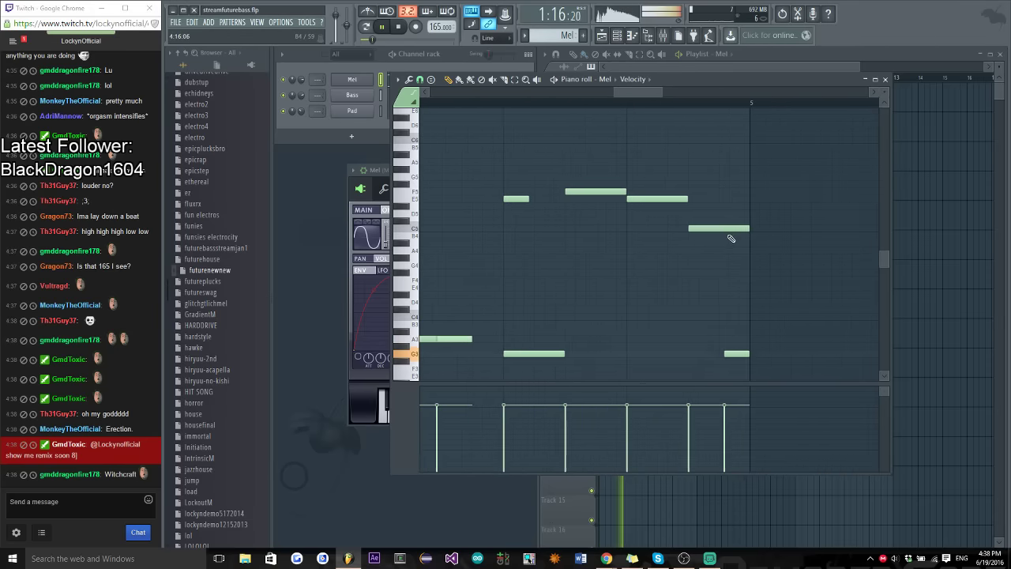
scroll(489, 277, down, 4)
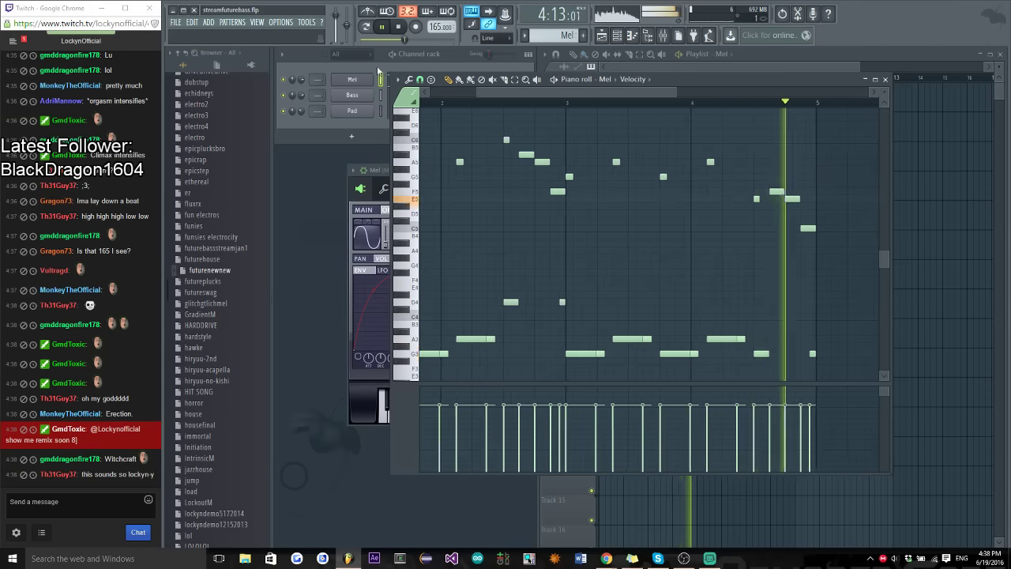
In Mel's Sytrus, modulate operator 1 with operator 2 and shape operator 2's volume envelope into a steep decay to zero, deleting its last point
key(space)
click(362, 81)
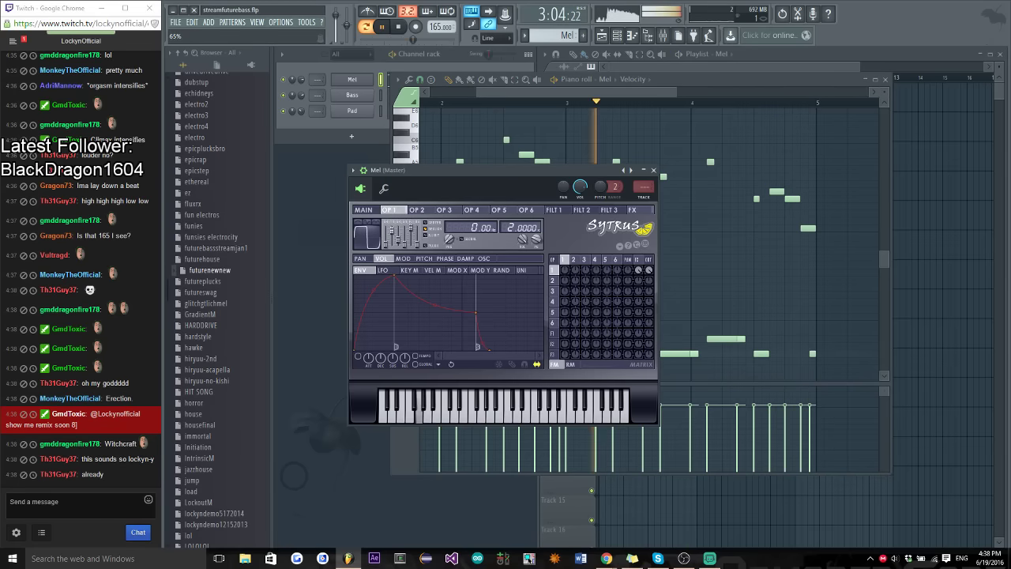
click(416, 210)
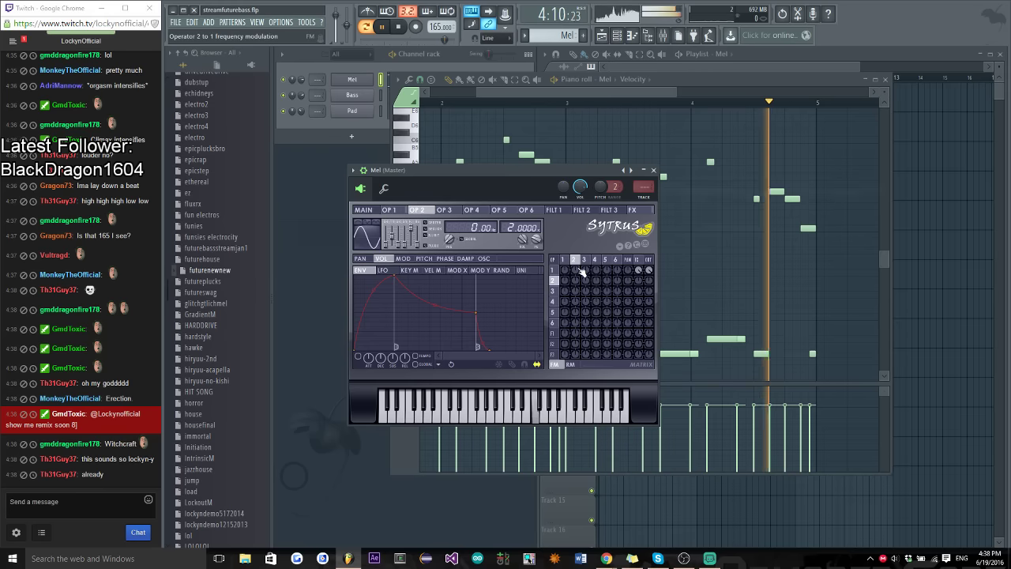
click(360, 357)
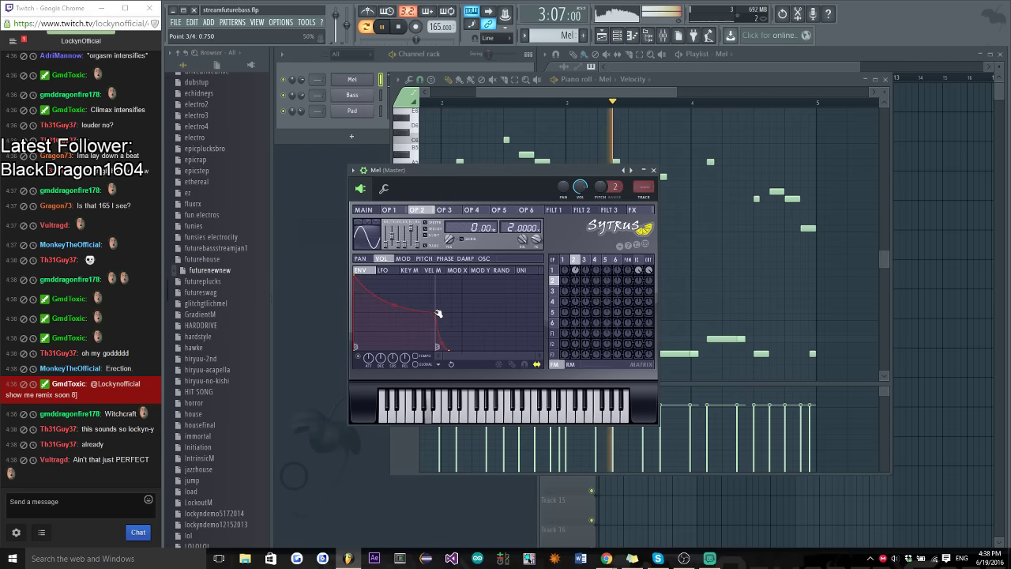
right_click(466, 350)
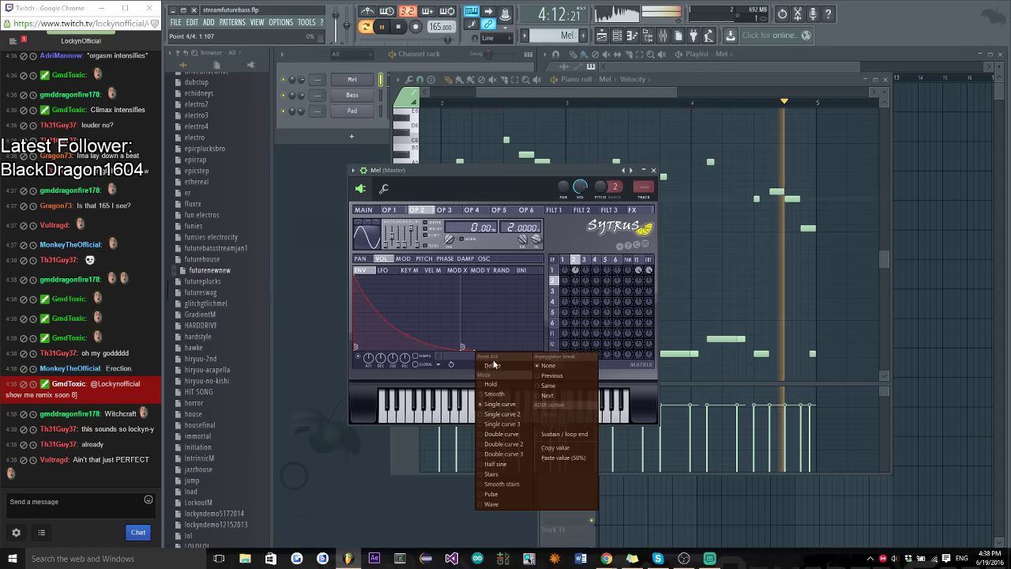
click(493, 365)
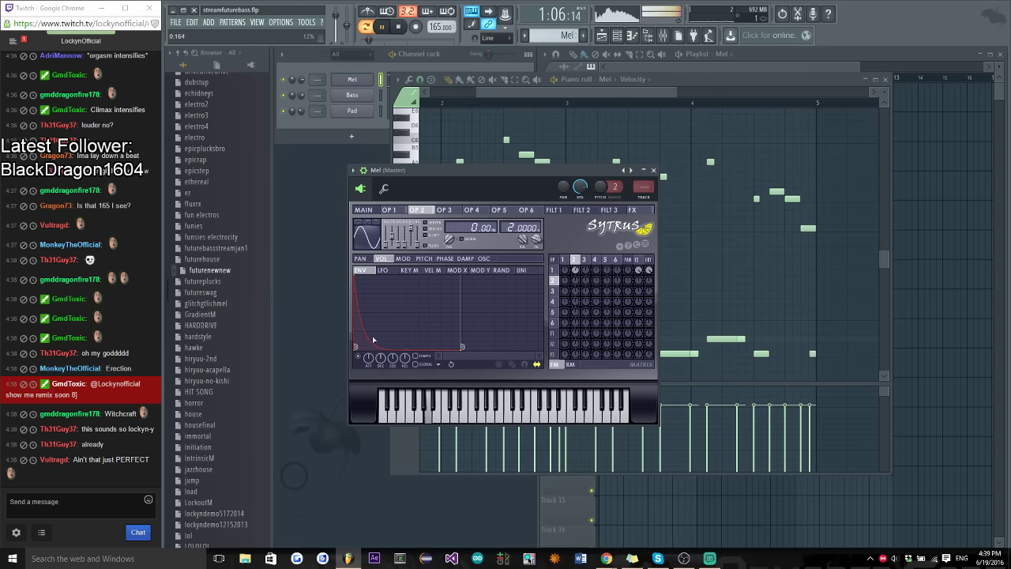
Set the Mel channel's volume to 56% and close its Sytrus window
click(300, 85)
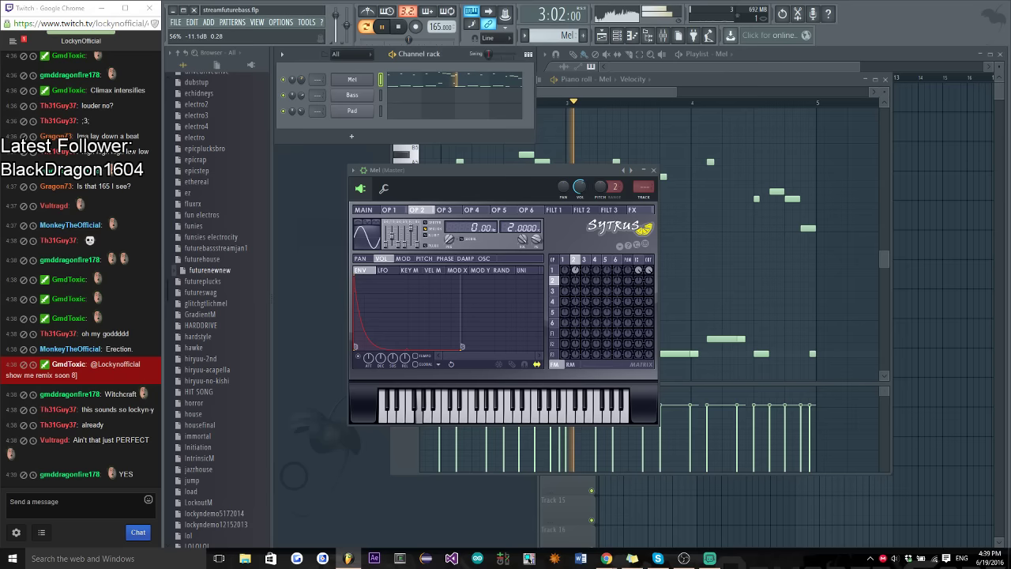
click(510, 171)
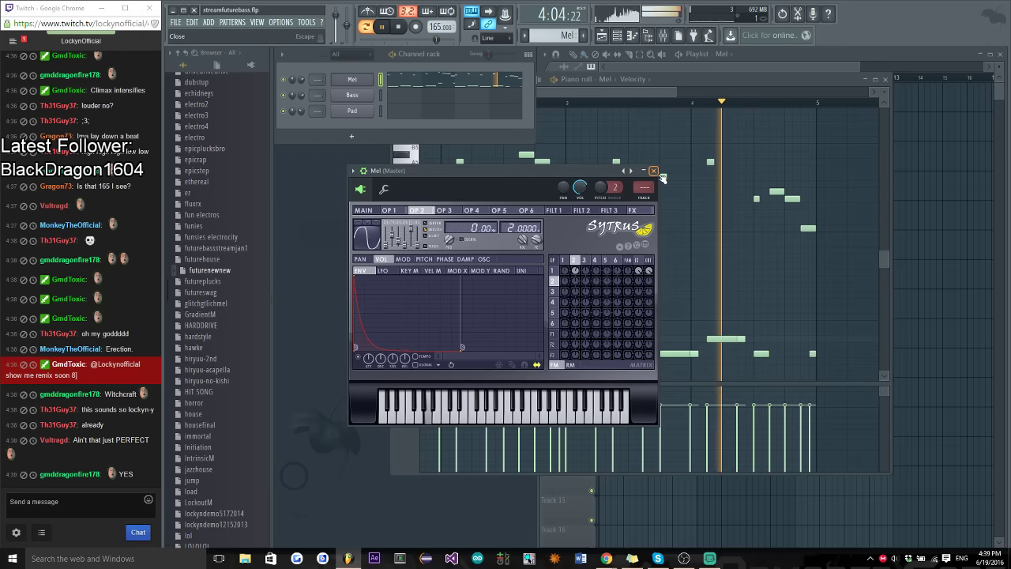
click(653, 171)
Play the whole song from the playlist and reopen the Mel pattern's notes
click(673, 62)
click(365, 26)
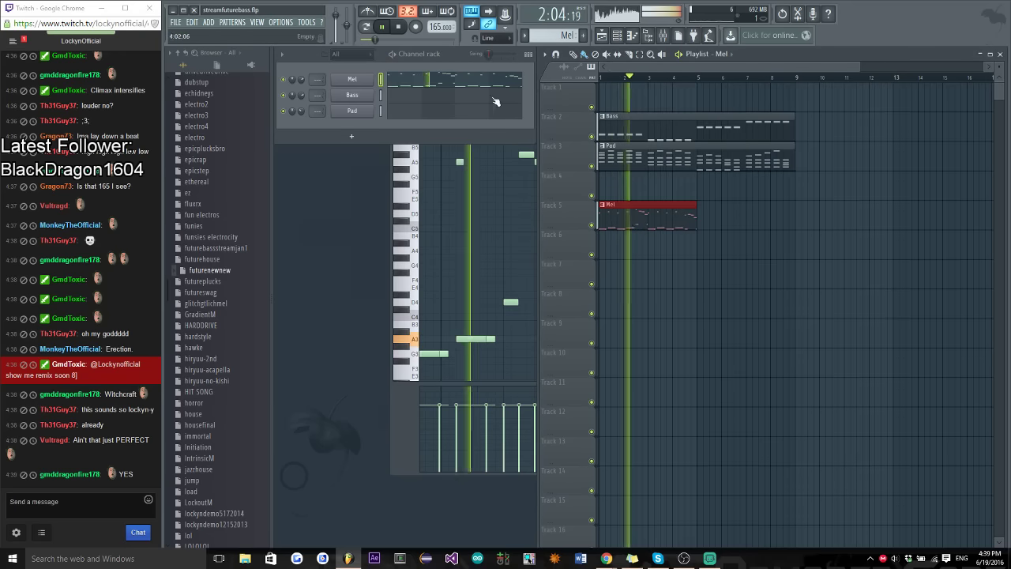
double_click(637, 228)
scroll(705, 230, down, 2)
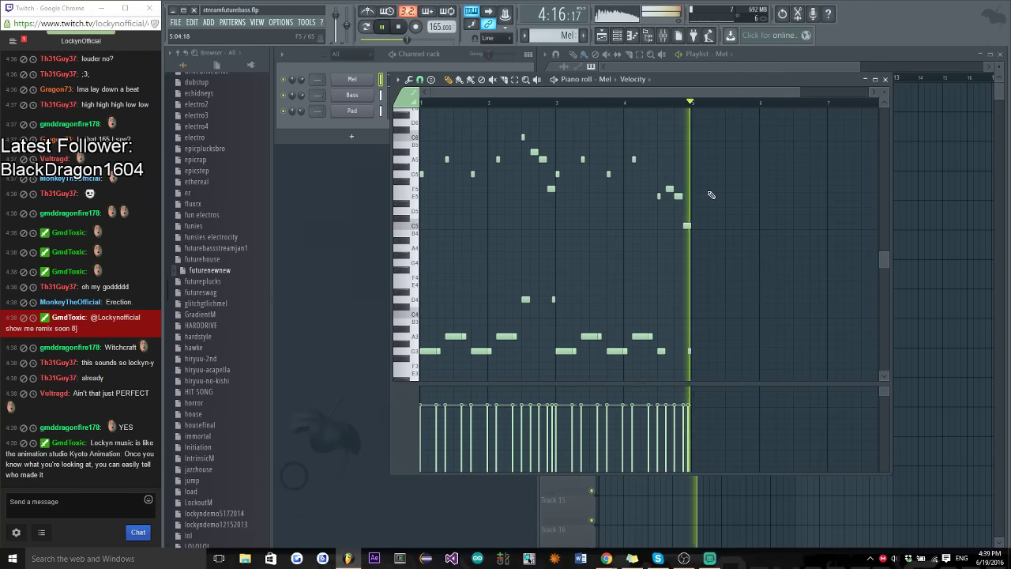
Try duplicating all four bars of Mel notes into bars 5 to 8, and delete the copied notes
key(space)
key(ctrl+a)
scroll(434, 324, down, 2)
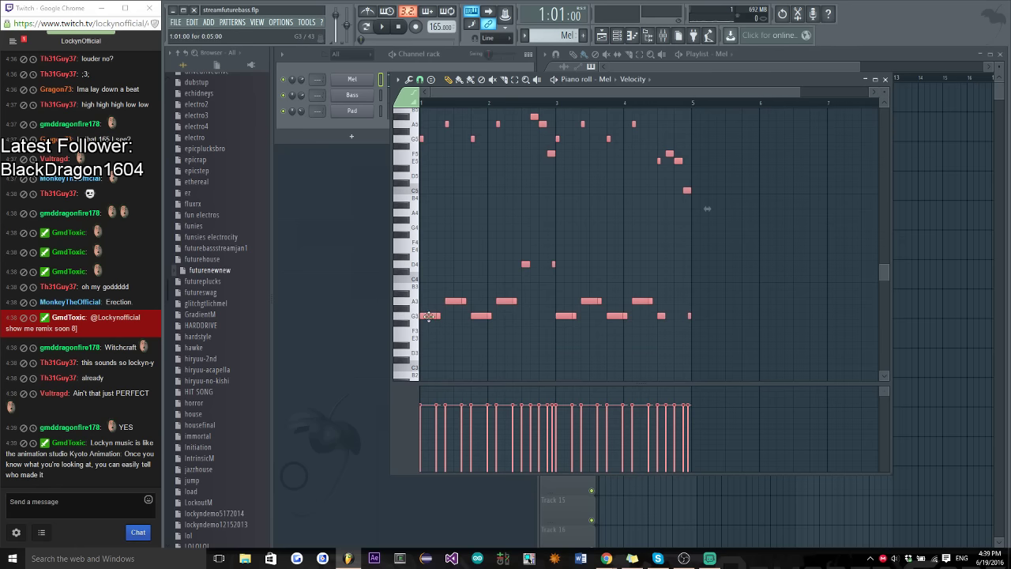
key(ctrl+b)
scroll(625, 314, up, 3)
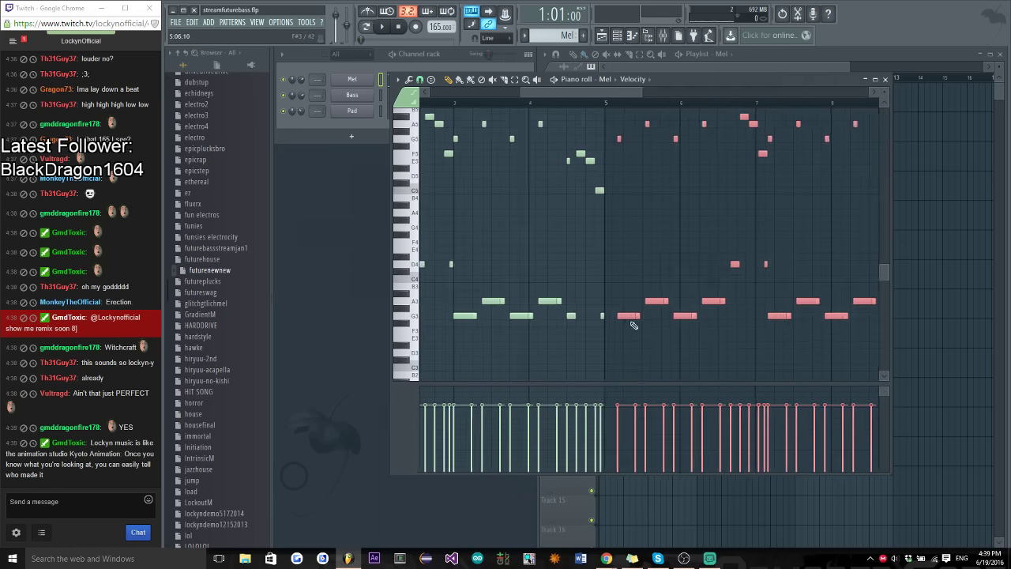
scroll(624, 308, down, 4)
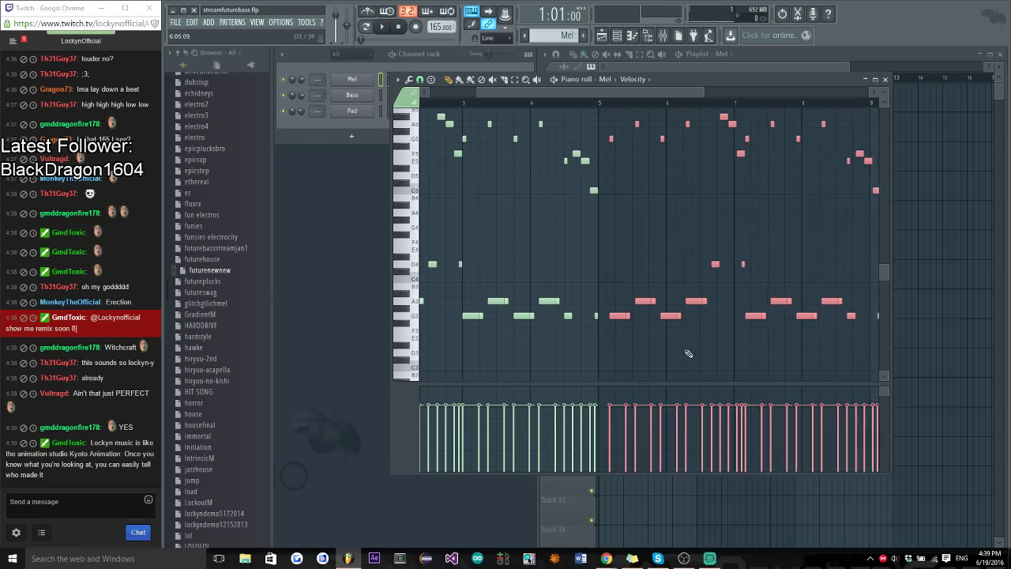
key(Delete)
Fill bar 5 with eight equal back-to-back notes: A4, G4, A4, E5, G4, A4, E5 and F5
scroll(591, 300, up, 3)
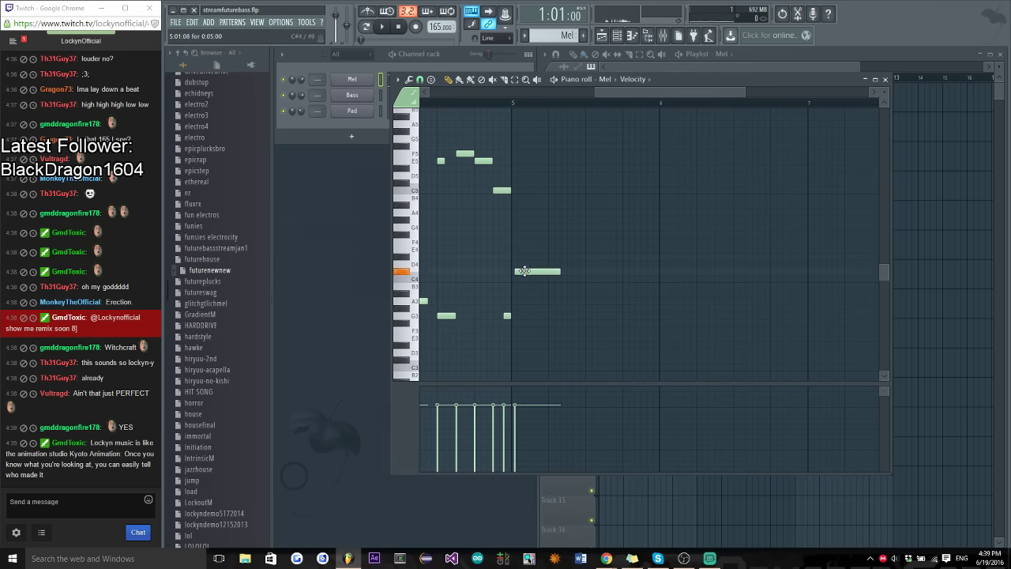
right_click(520, 233)
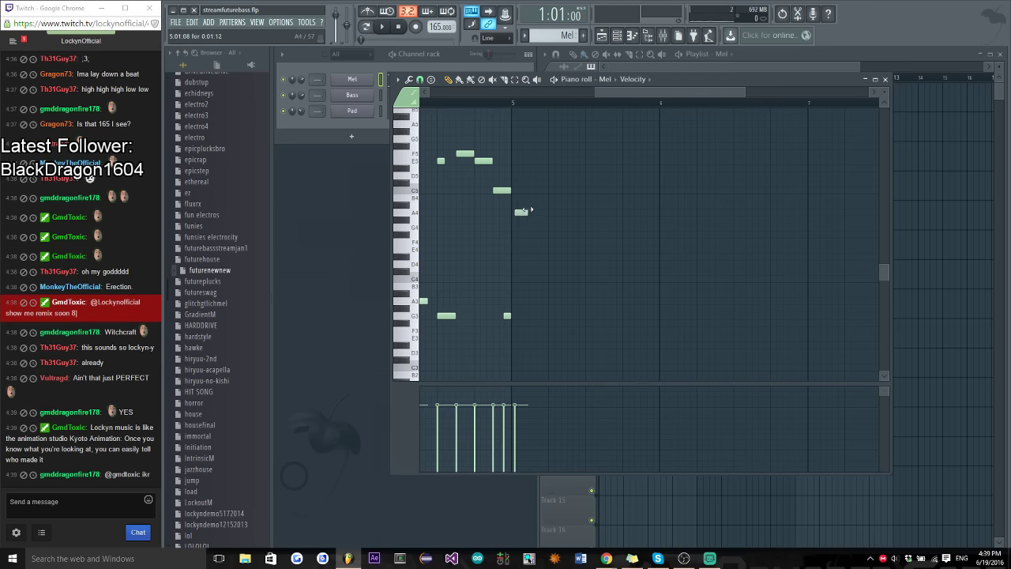
scroll(525, 211, up, 5)
scroll(508, 340, up, 3)
scroll(503, 300, down, 2)
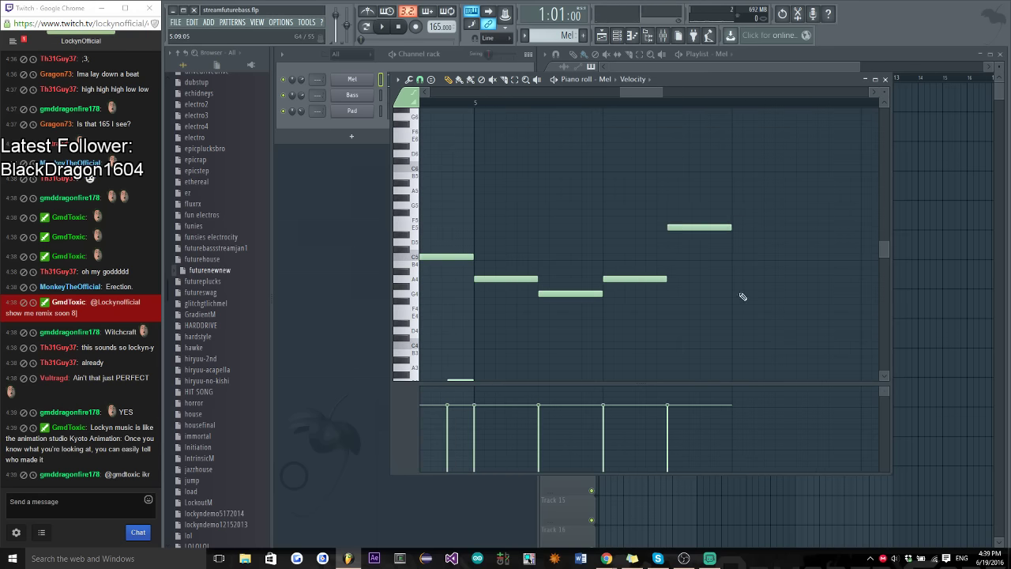
scroll(742, 296, right, 2)
click(690, 310)
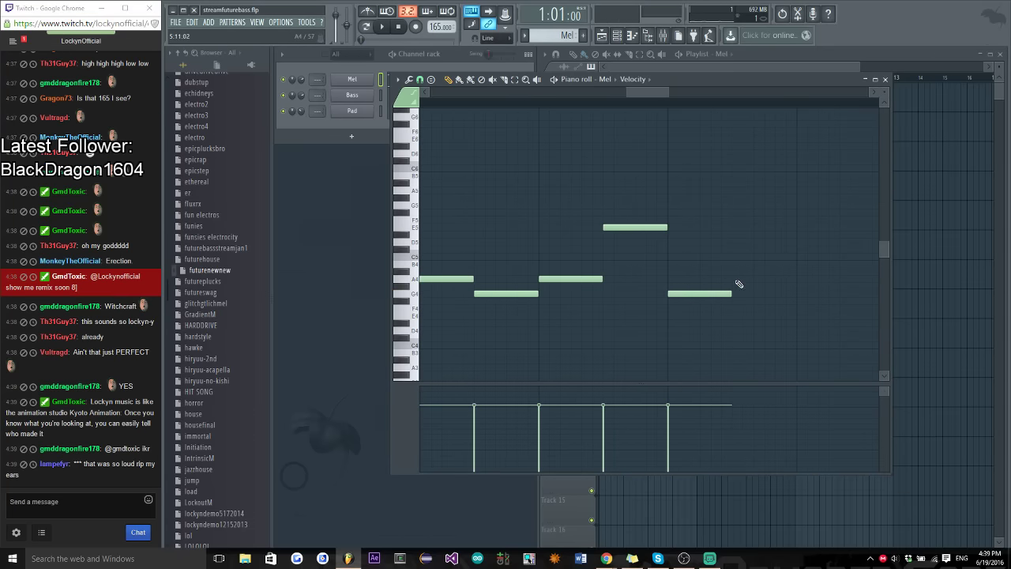
scroll(761, 268, right, 3)
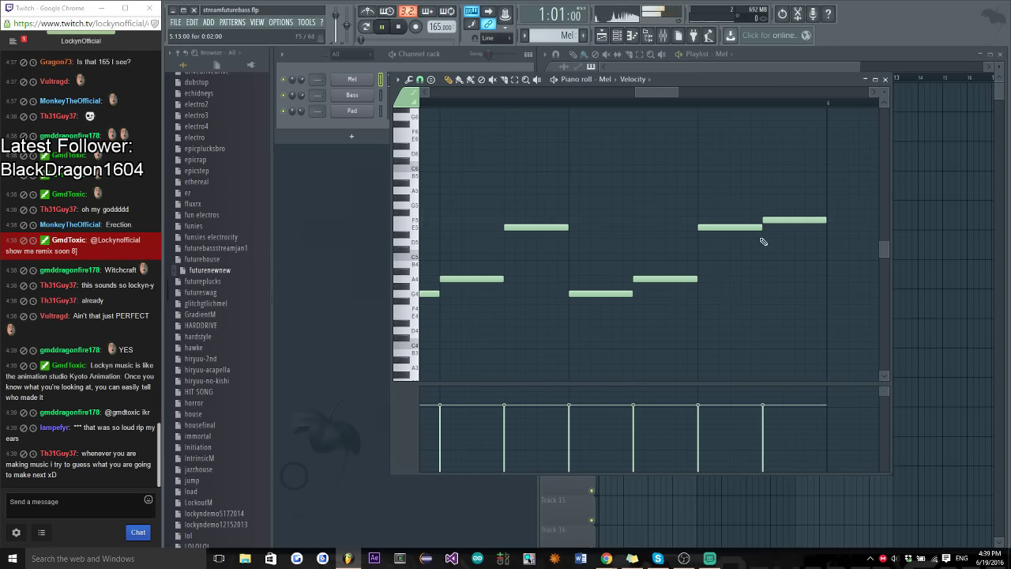
scroll(762, 241, down, 3)
Audition the melody from bar 5 and delete the second G4 in that bar
key(space)
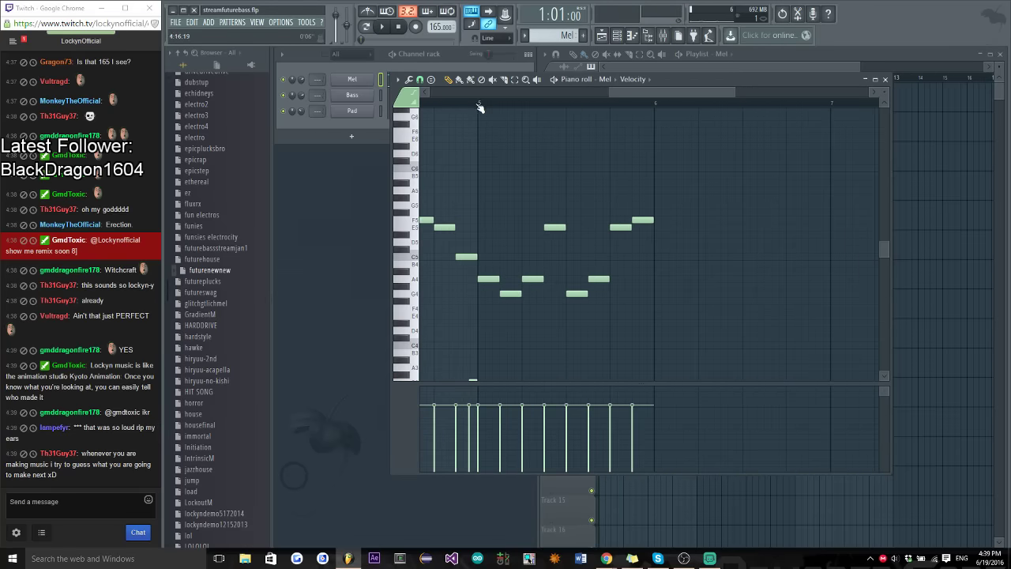
key(space)
scroll(590, 219, up, 2)
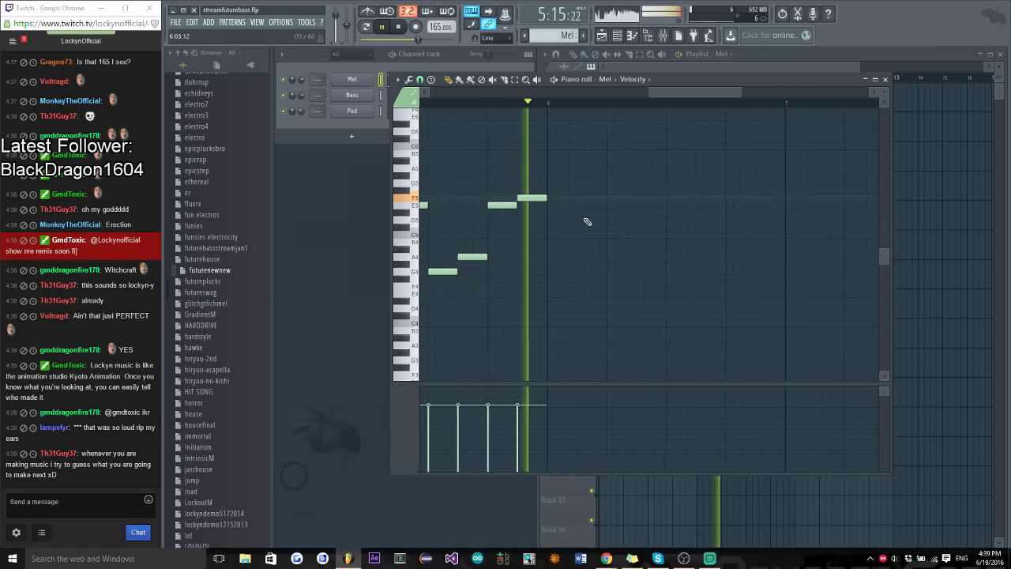
key(space)
key(space)
click(523, 272)
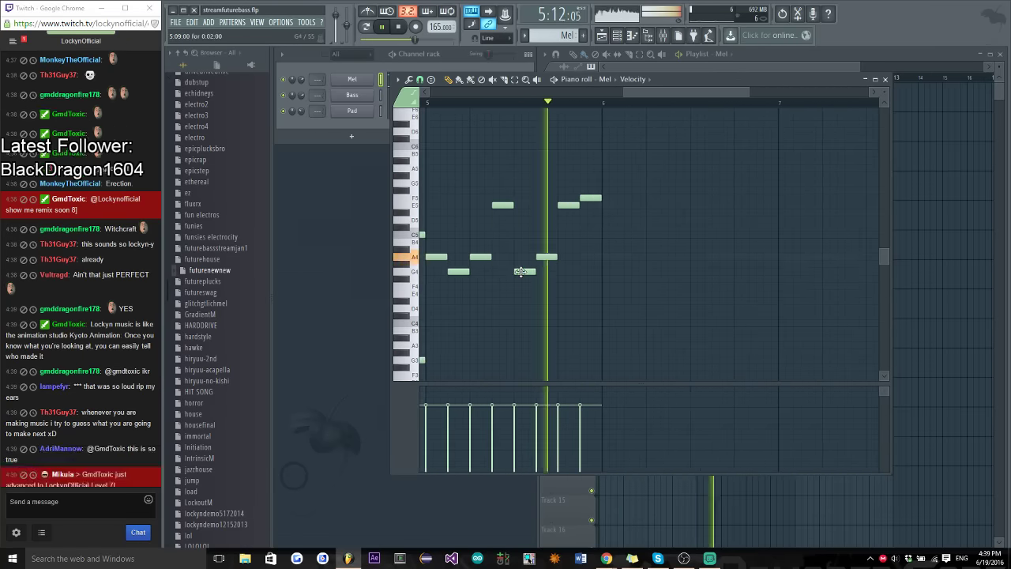
right_click(522, 272)
key(space)
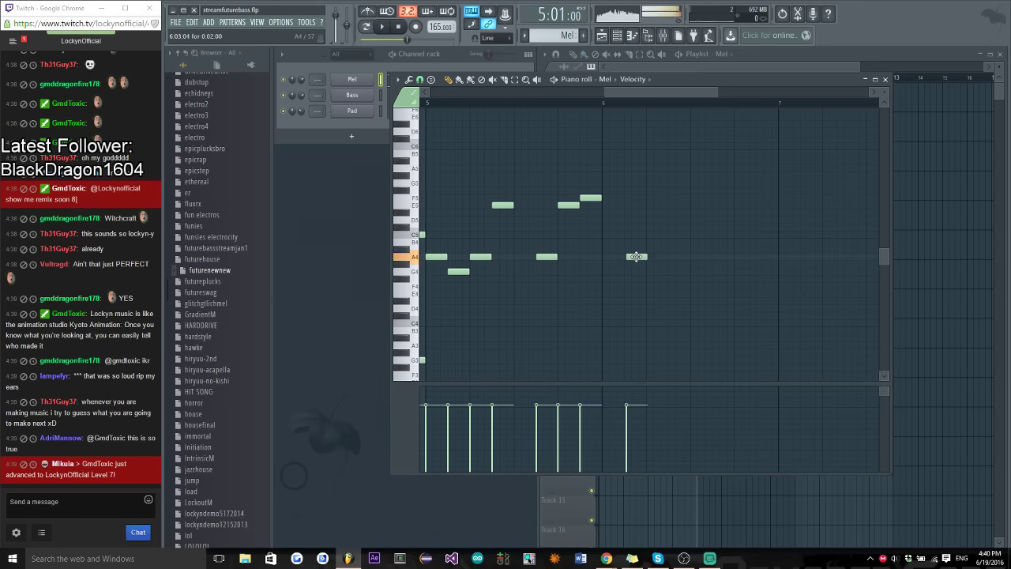
Continue the melody in bar 6 from step 3 with A4, F5, G5, A4, G5, C6 and A5, and play it back
scroll(749, 212, up, 2)
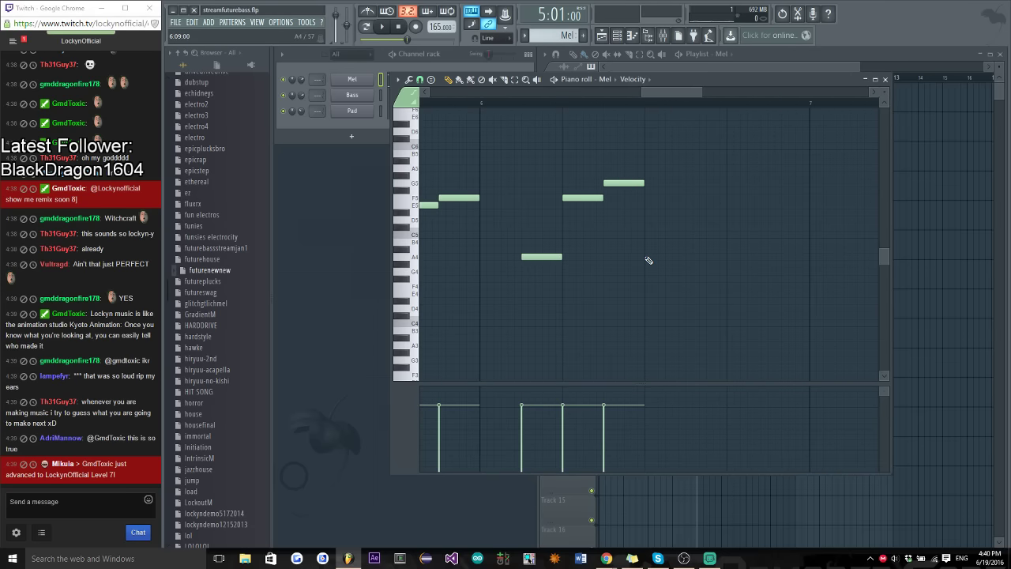
click(688, 185)
scroll(711, 181, up, 3)
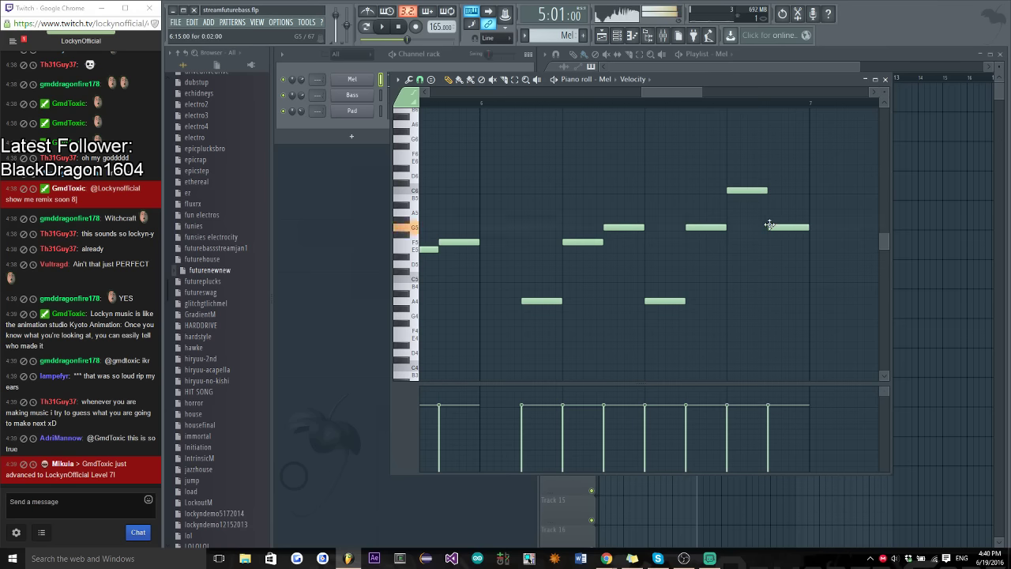
scroll(662, 308, down, 3)
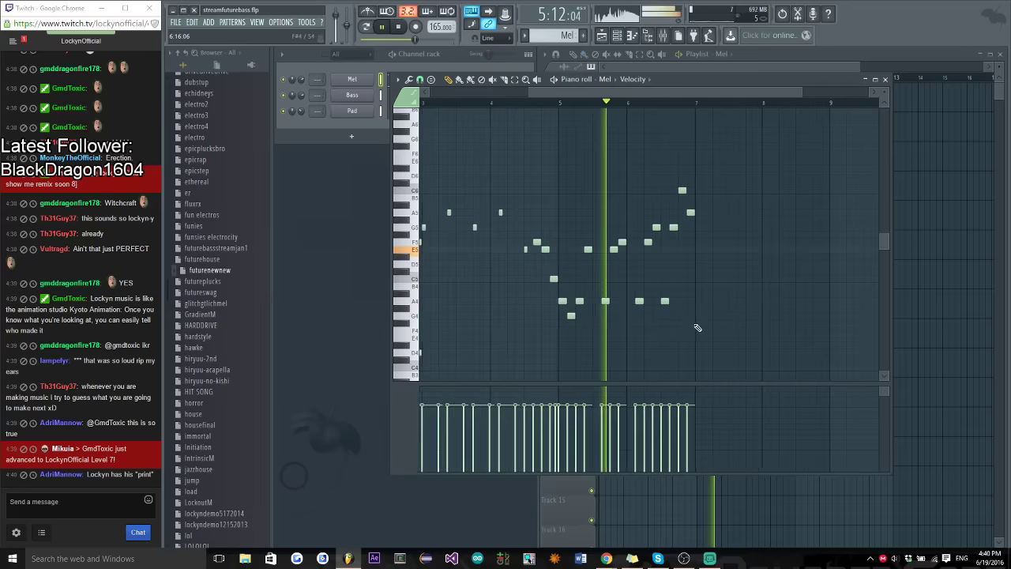
scroll(705, 317, up, 2)
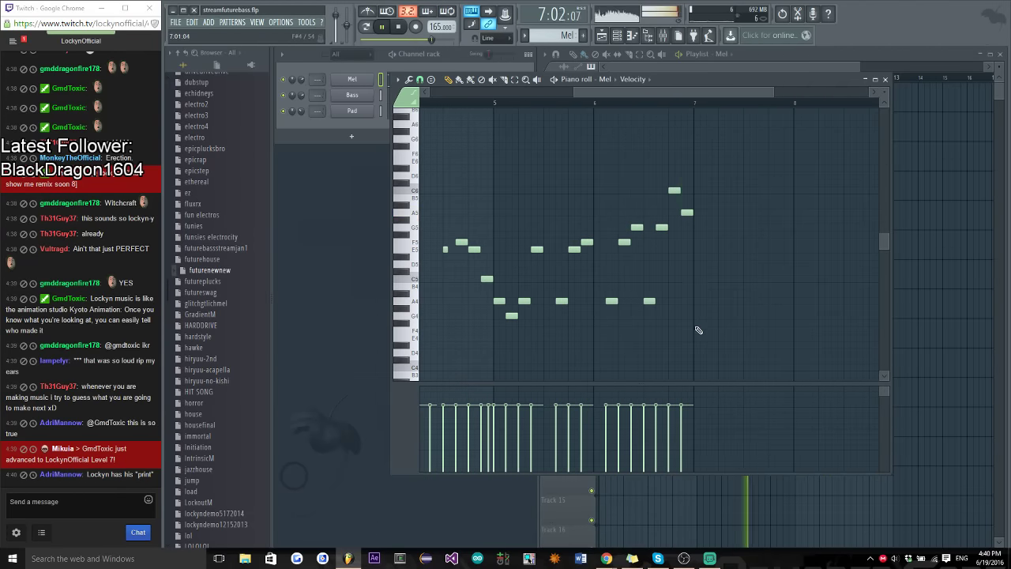
Copy the notes of bars 5 and 6 into bars 7 and 8, aligned to the start of bar 7
drag(732, 165, 494, 365)
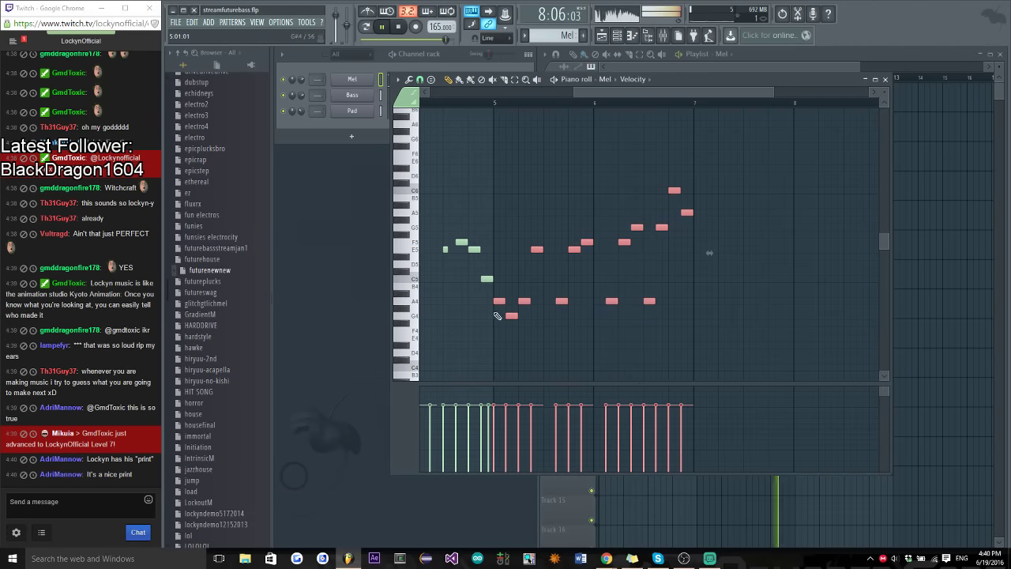
drag(497, 300, 698, 300)
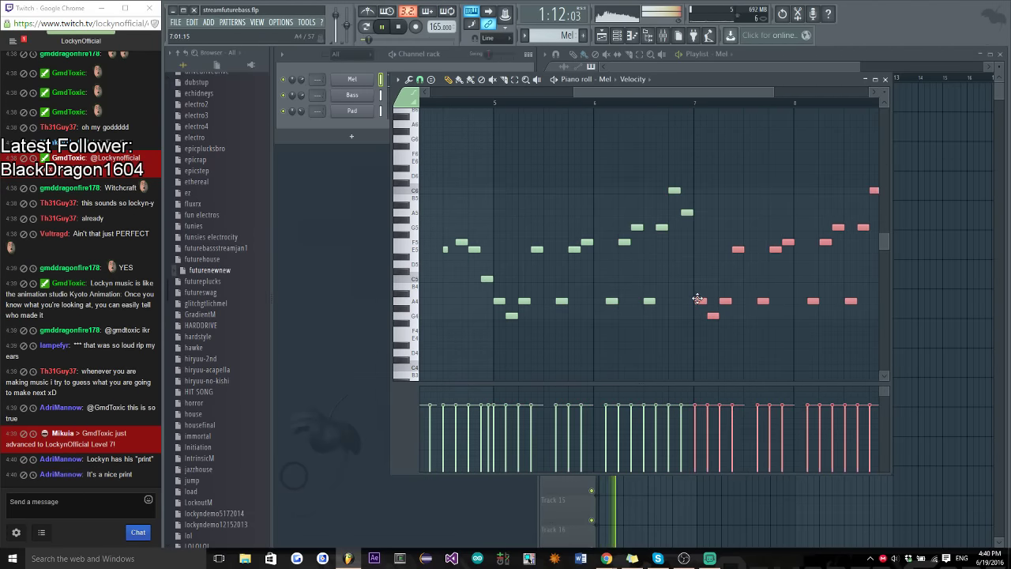
scroll(679, 302, up, 2)
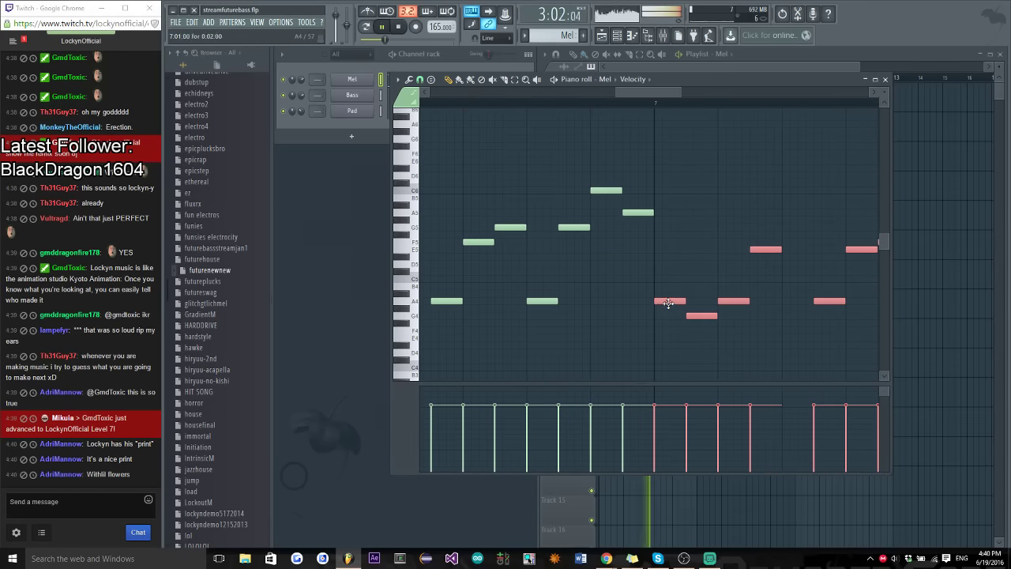
click(303, 87)
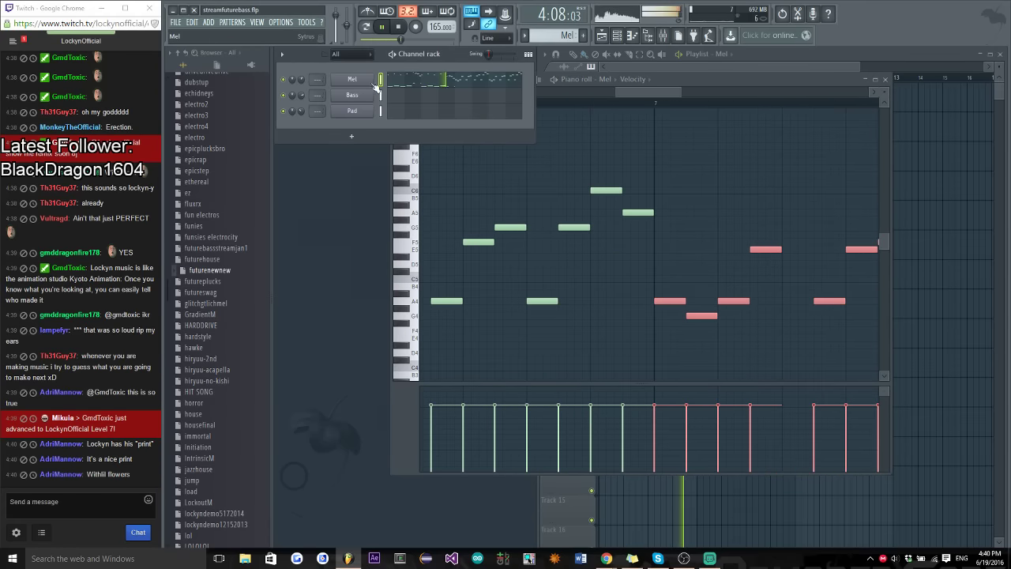
click(353, 82)
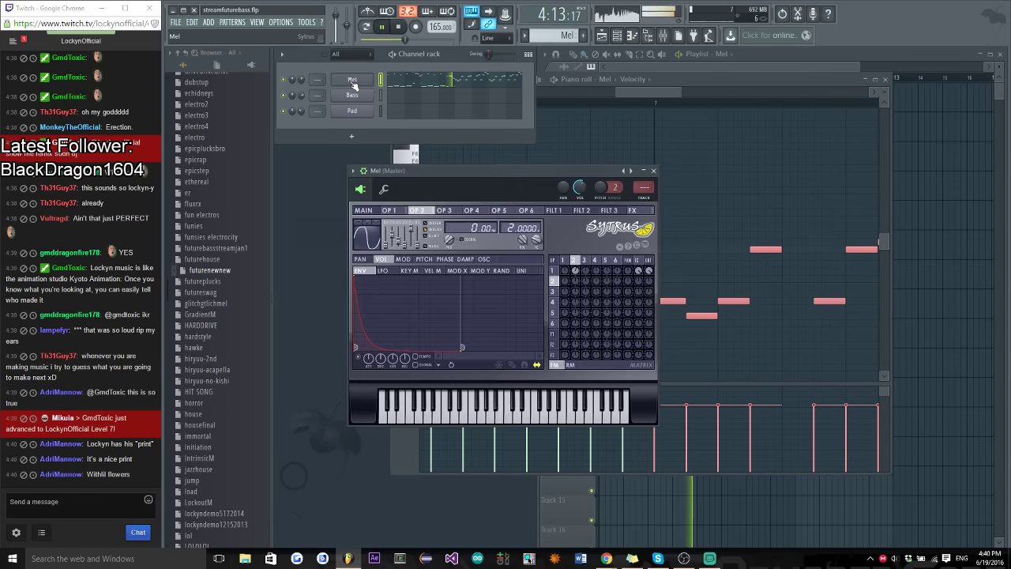
click(653, 171)
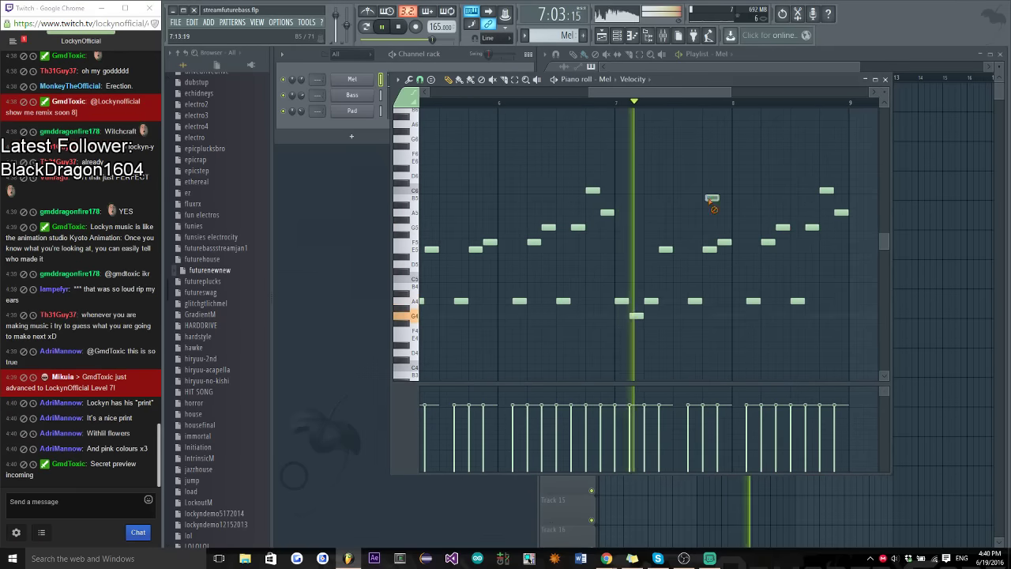
Close the melody's piano roll, solo the pad track in the playlist and play it from the start
key(F7)
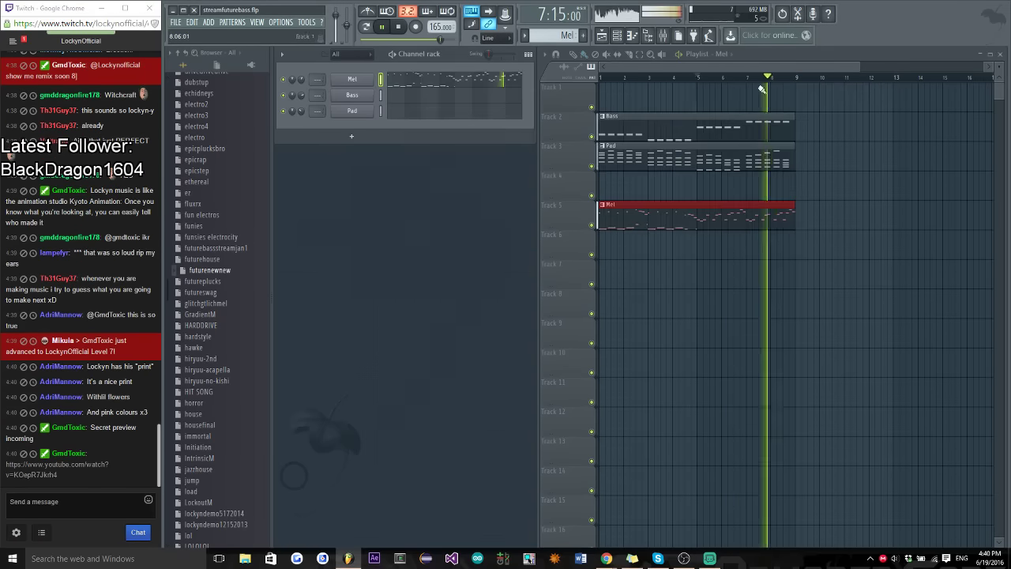
click(684, 331)
key(space)
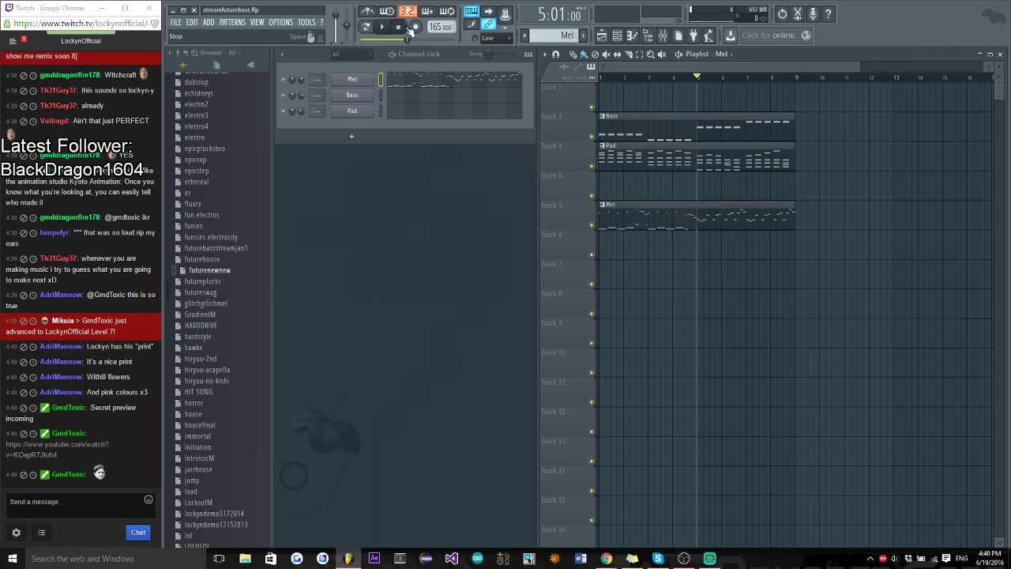
ctrl+click(591, 166)
key(space)
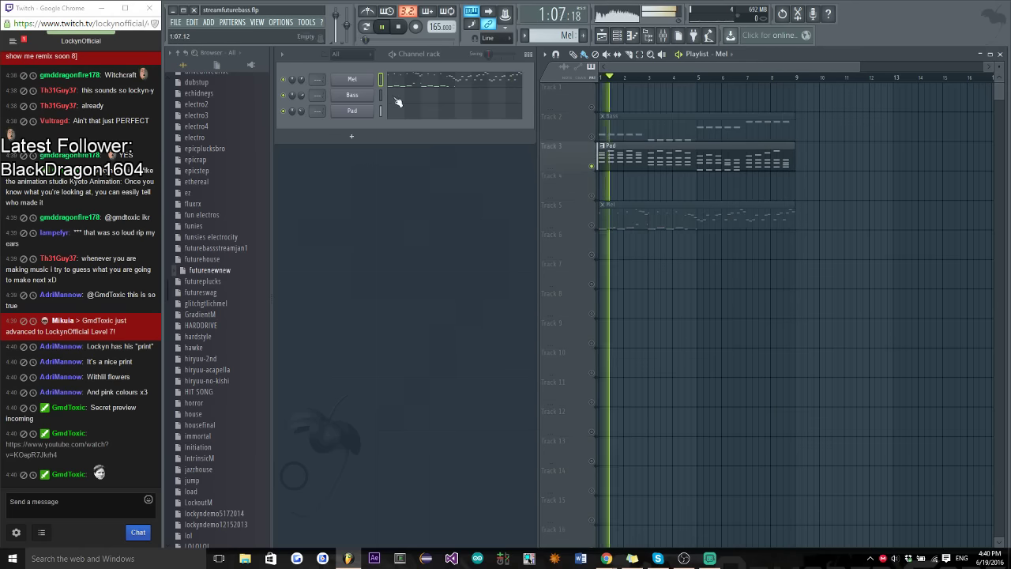
Delete the final point of operator 1's pitch envelope in the Pad channel's Sytrus and adjust the end of the envelope
click(620, 149)
click(352, 110)
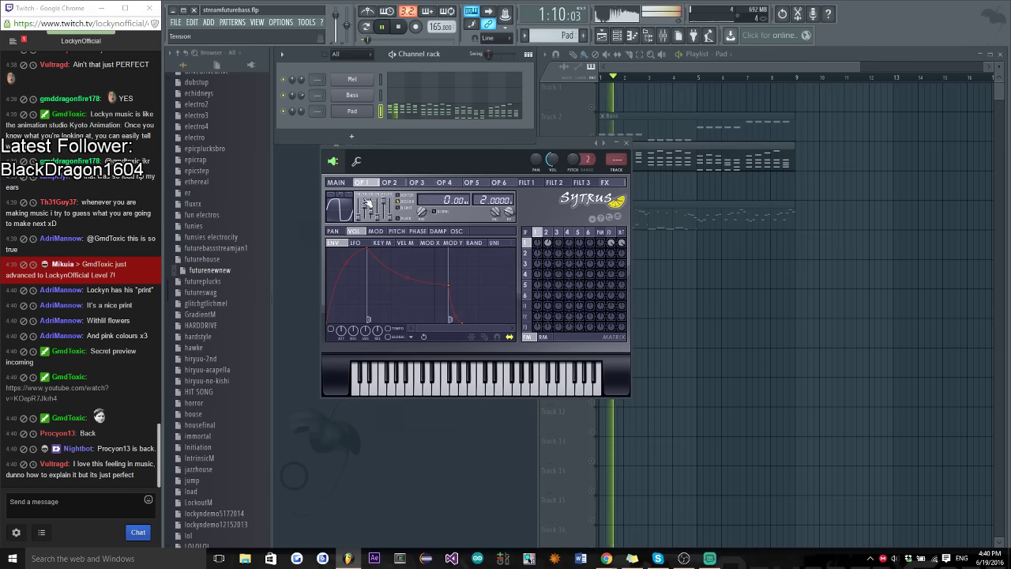
click(397, 230)
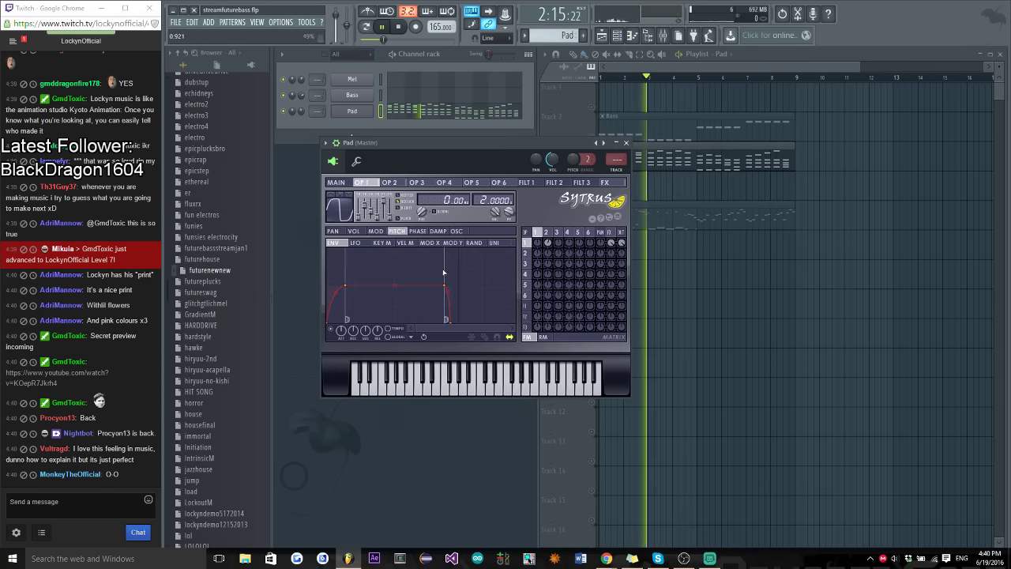
right_click(447, 319)
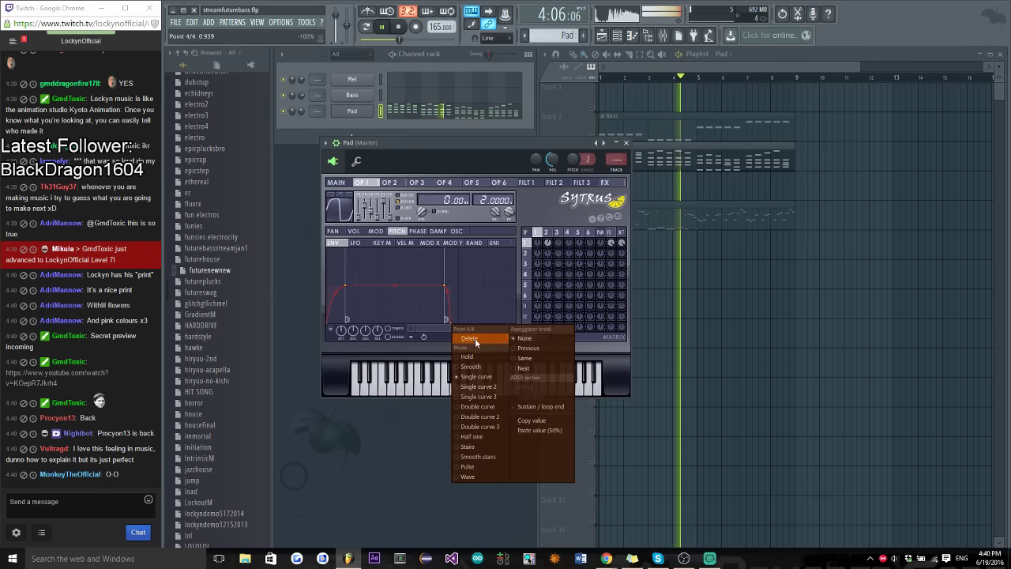
click(474, 337)
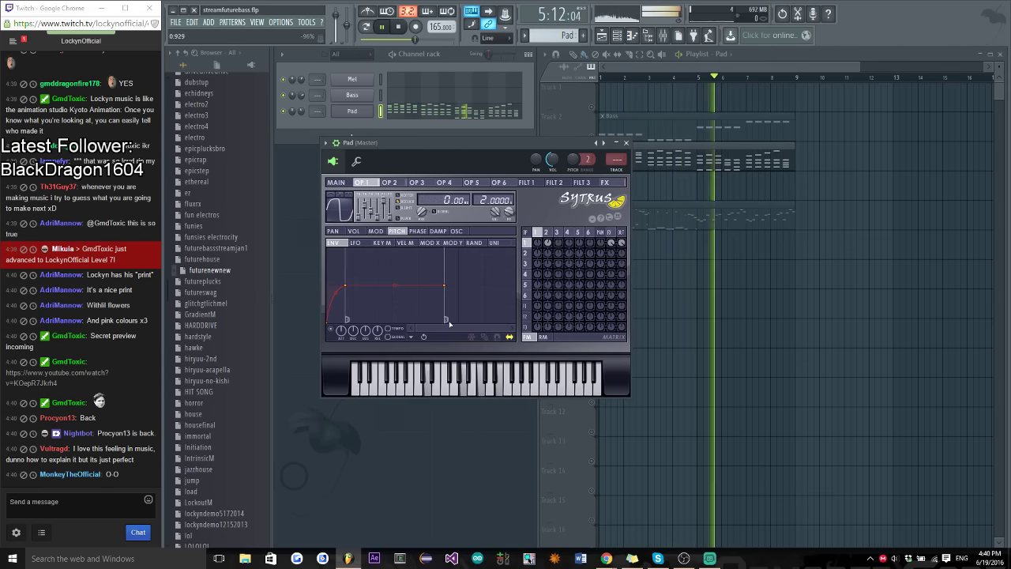
drag(445, 292, 451, 344)
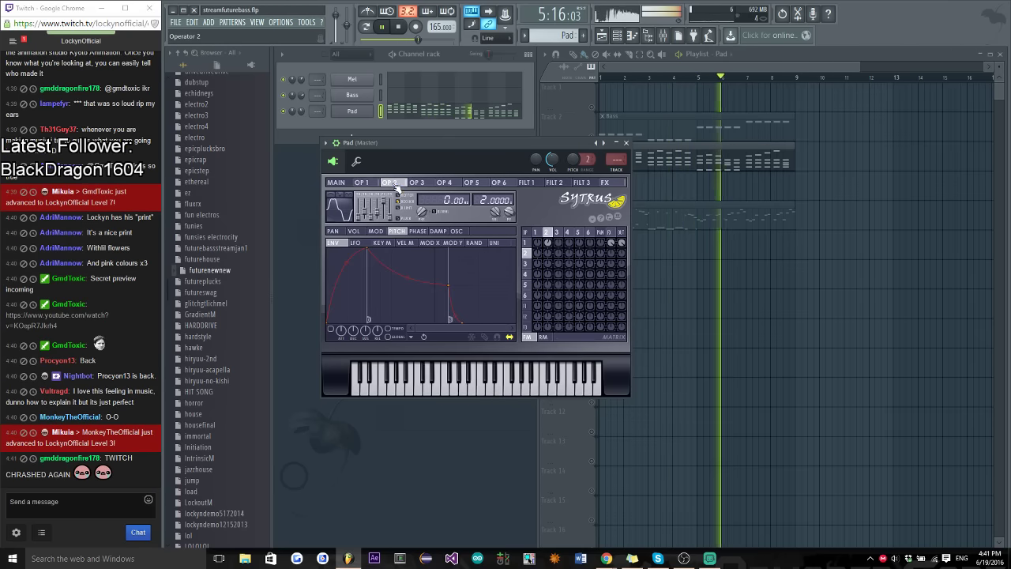
Check operator 2's pitch envelope in the Pad channel's Sytrus during playback, and close the synth
click(389, 183)
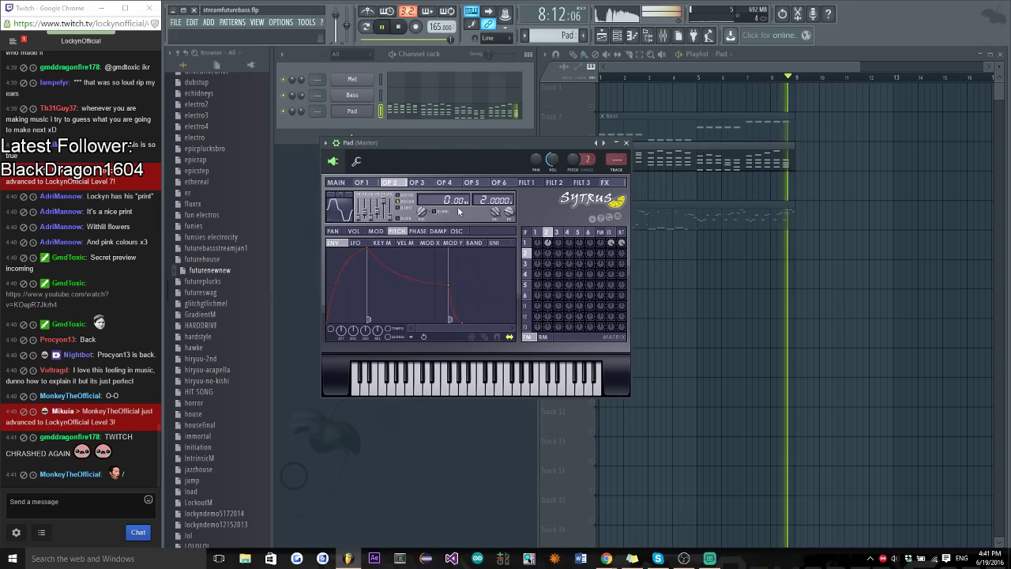
key(space)
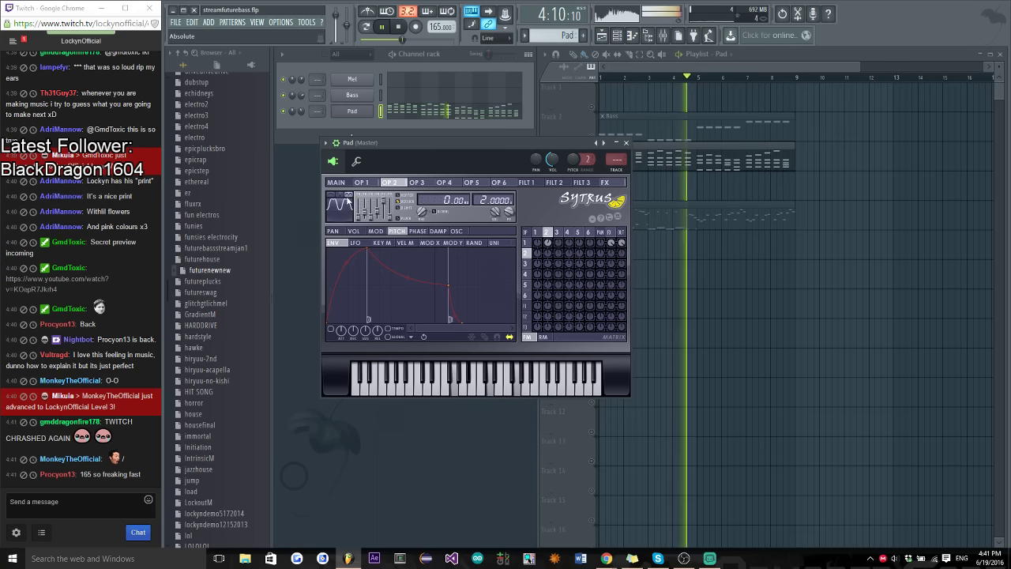
click(626, 142)
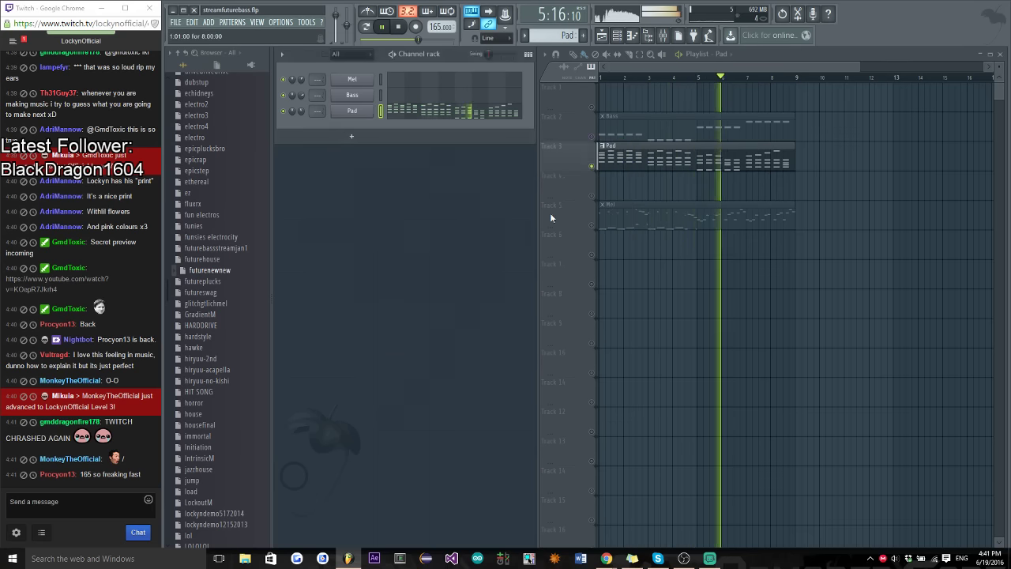
Play the bass track soloed with the mixer open, and check the Bass channel's Sytrus settings
click(592, 137)
key(space)
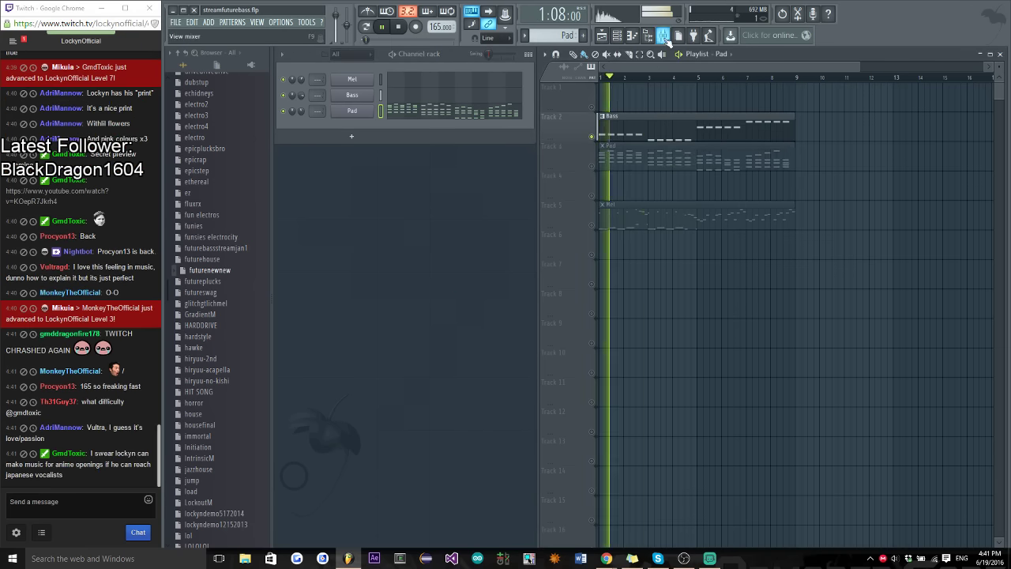
key(F9)
click(355, 95)
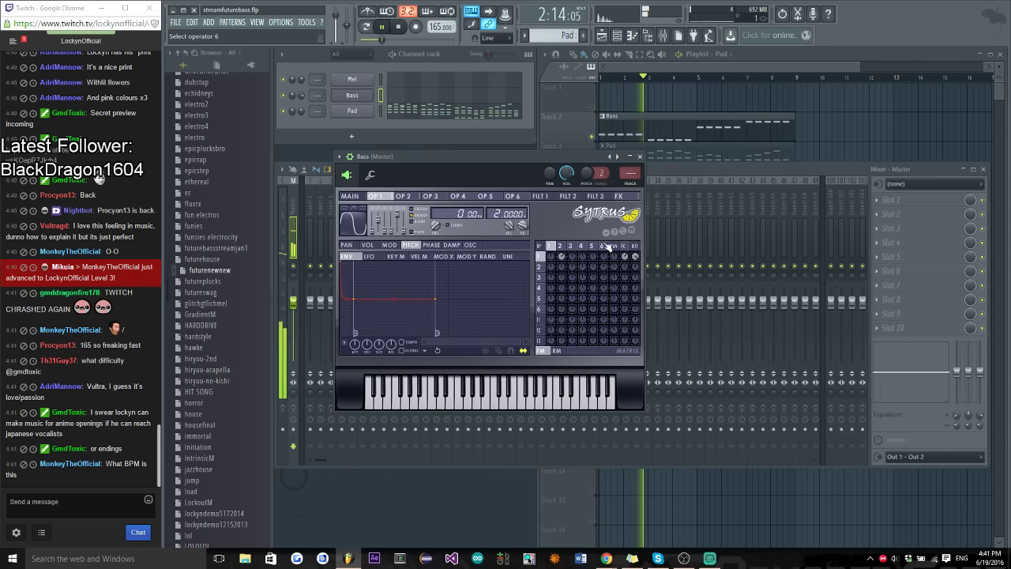
click(640, 156)
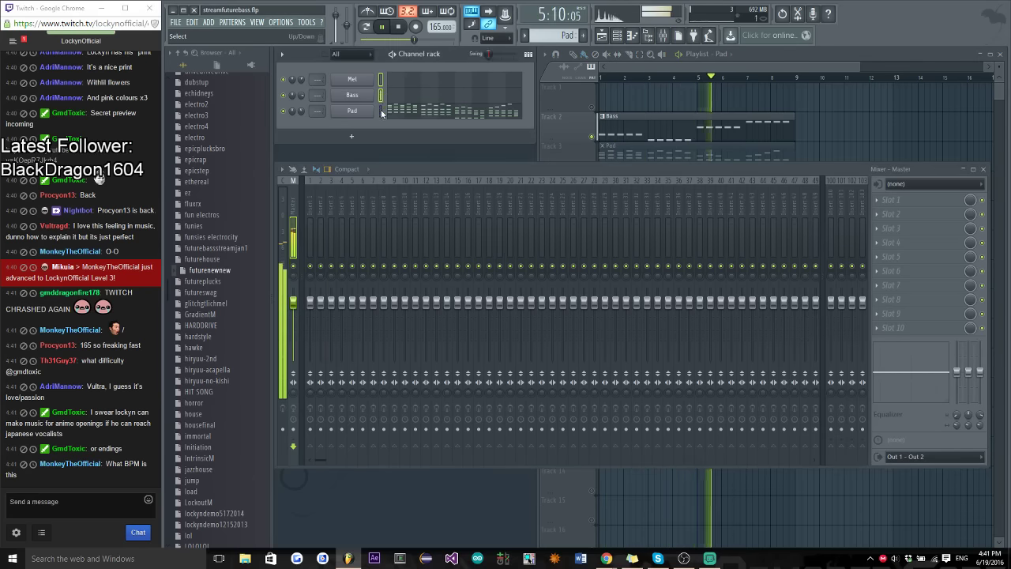
Route the Mel, Bass and Pad channels to consecutive mixer tracks starting from insert 7
right_click(377, 178)
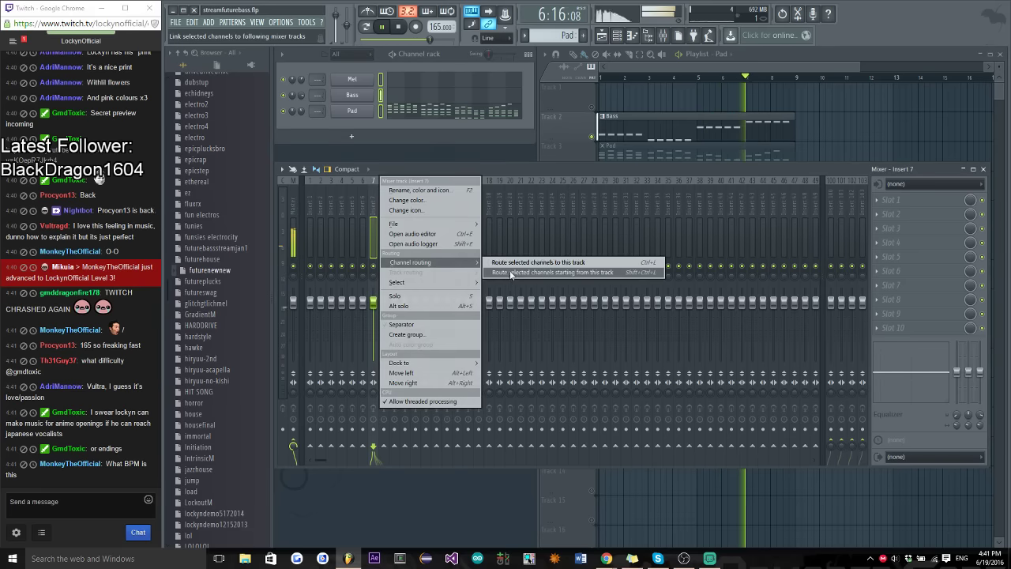
click(537, 272)
Unmute the pad, melody and remaining playlist tracks and play the full arrangement
click(660, 68)
click(591, 166)
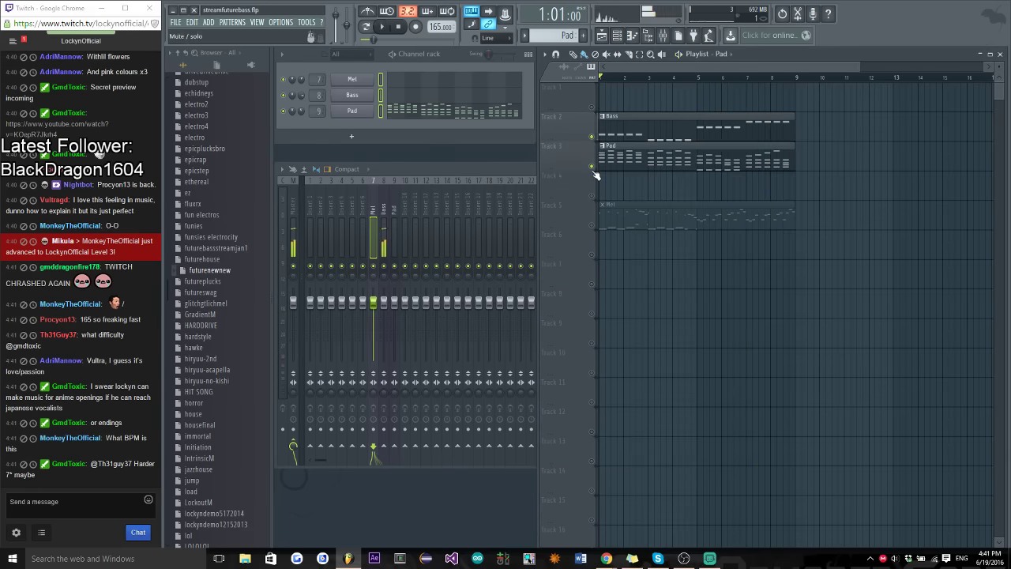
click(593, 225)
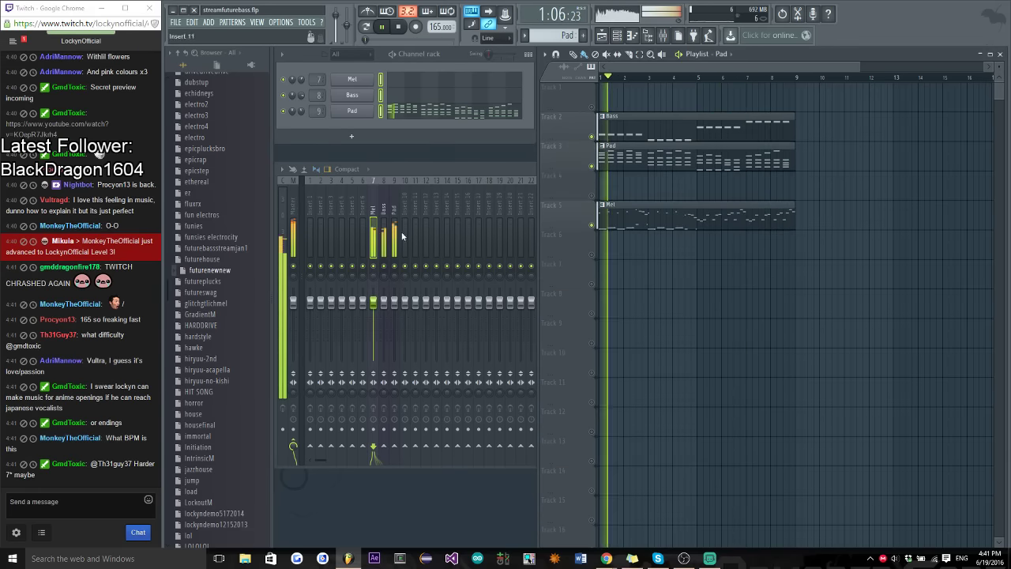
click(796, 304)
right_click(813, 313)
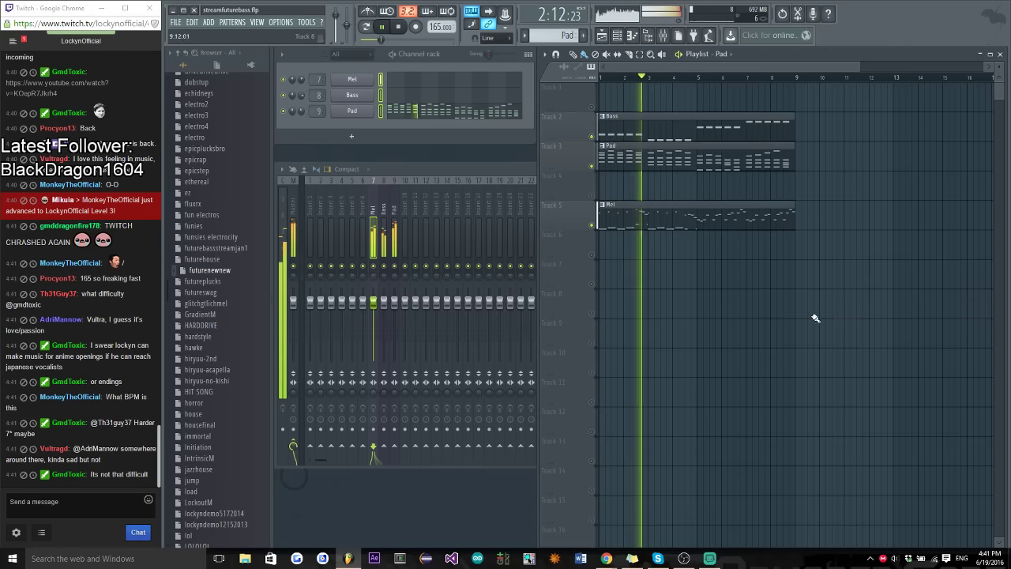
click(592, 255)
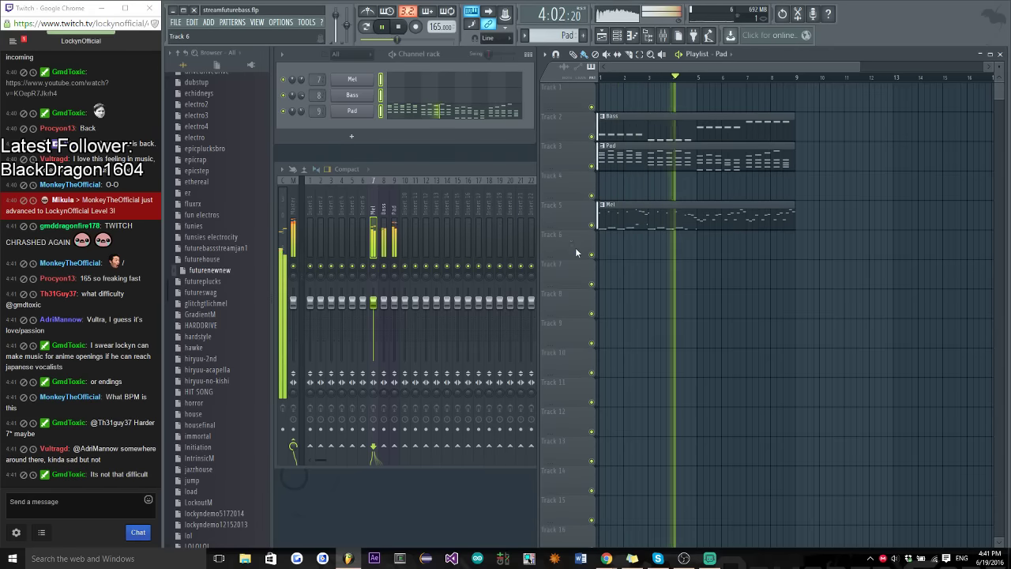
Load Fruity Reeverb 2 into effect slot 9 of the Pad mixer track
click(384, 215)
click(394, 221)
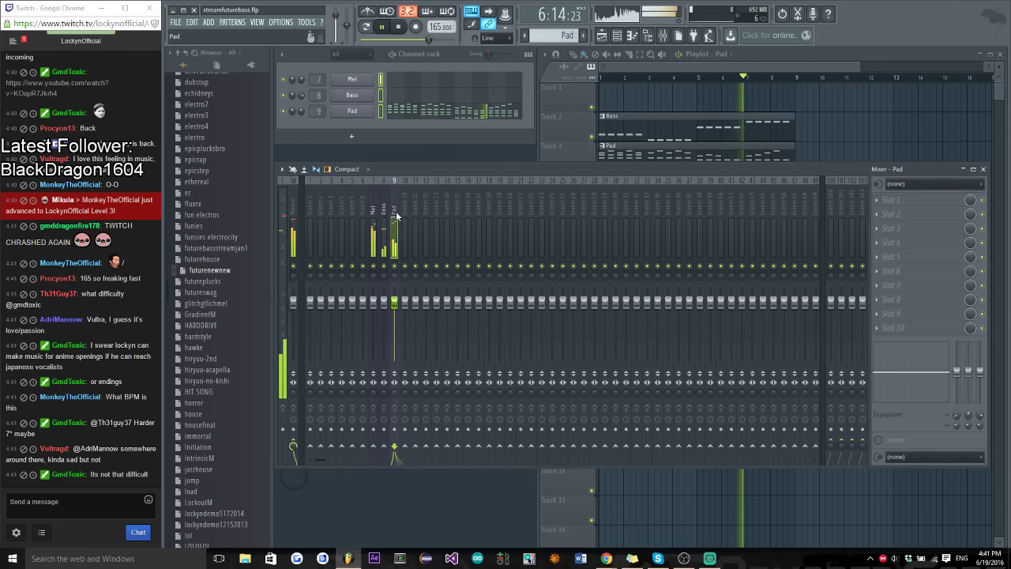
click(875, 313)
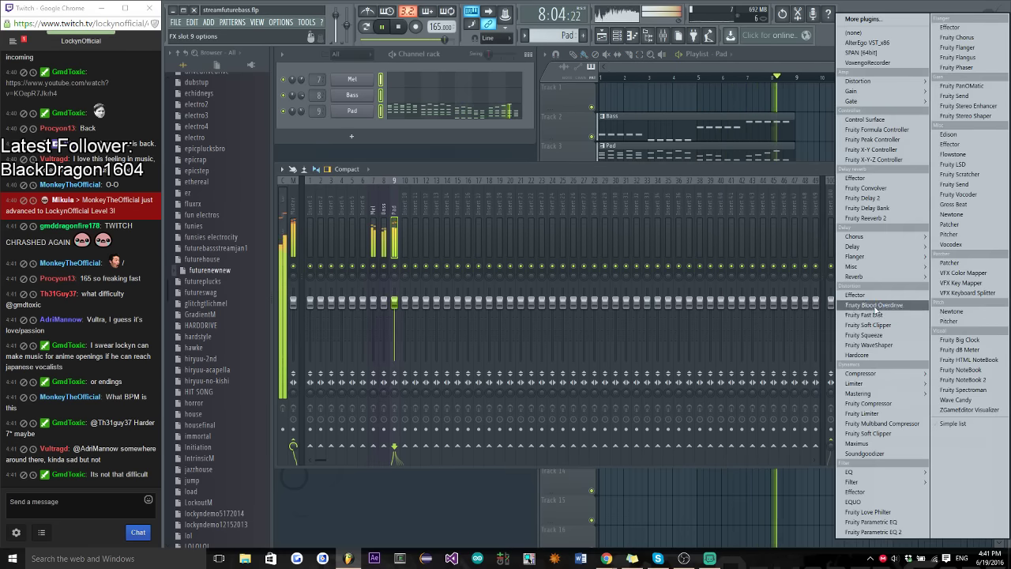
mouse_move(868, 277)
click(956, 297)
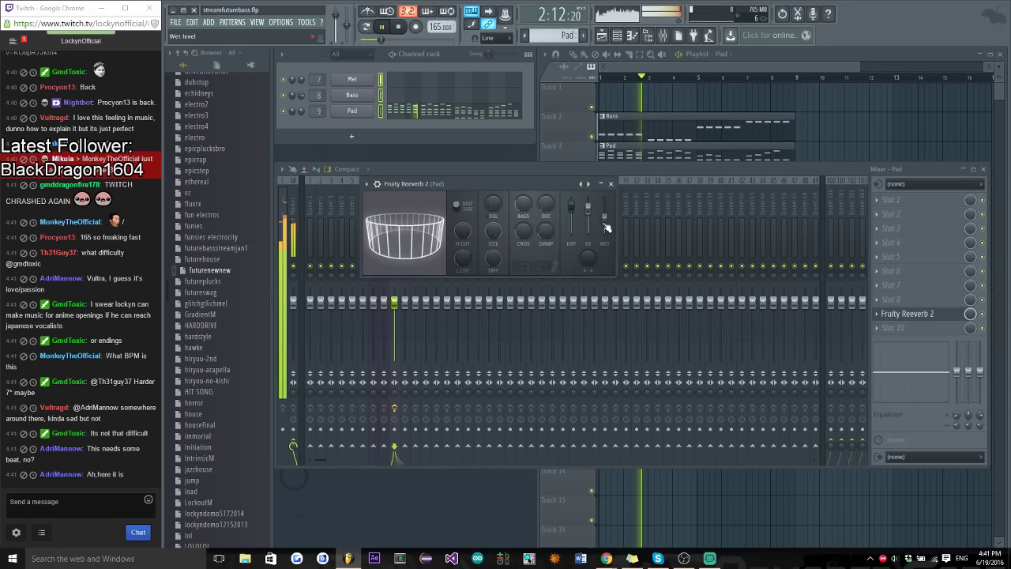
Set the pad reverb's decay to 2.7 sec and its early reflections to 61%, adjust the wet level, and close the effect
drag(597, 222, 575, 218)
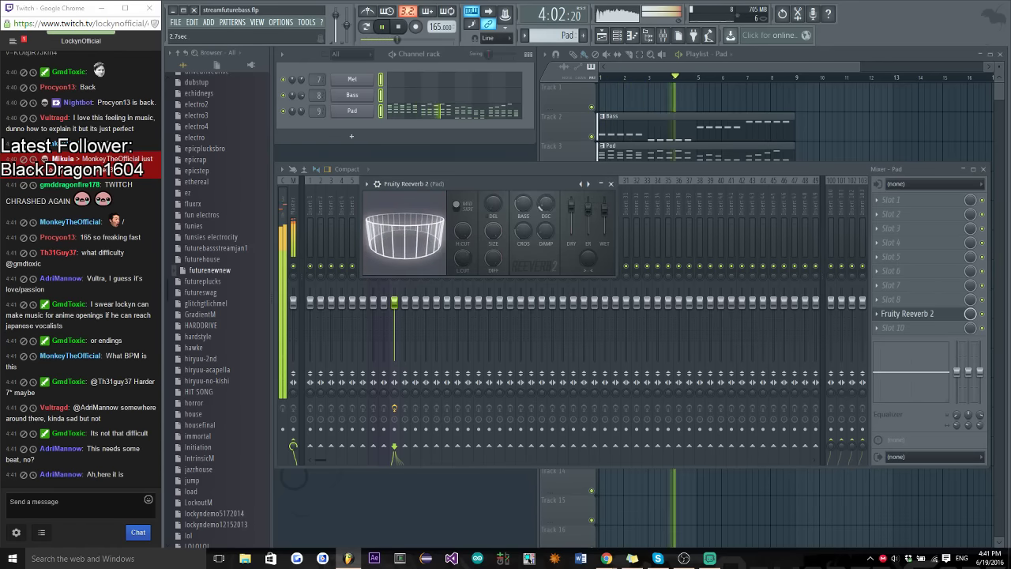
drag(604, 208, 611, 224)
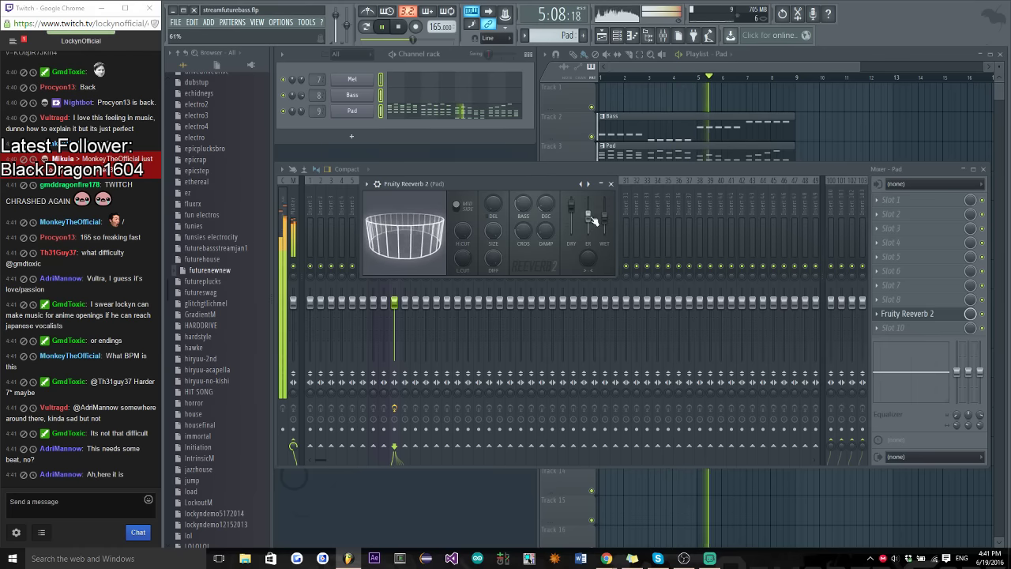
click(610, 183)
Audition the melody pattern alone while checking operators 1 and 2 of the Mel channel's Sytrus, and close the synth
click(579, 152)
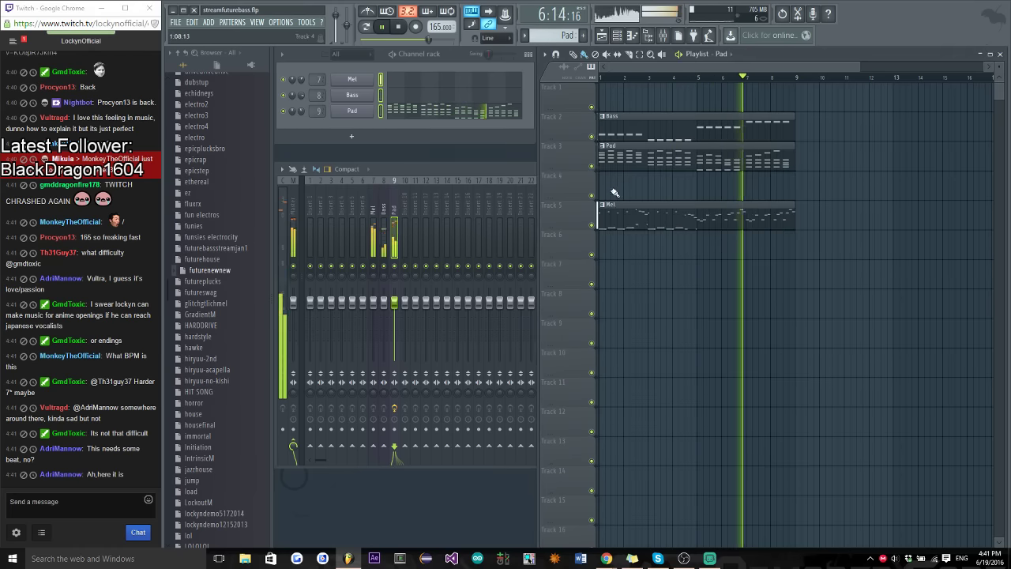
key(space)
click(356, 79)
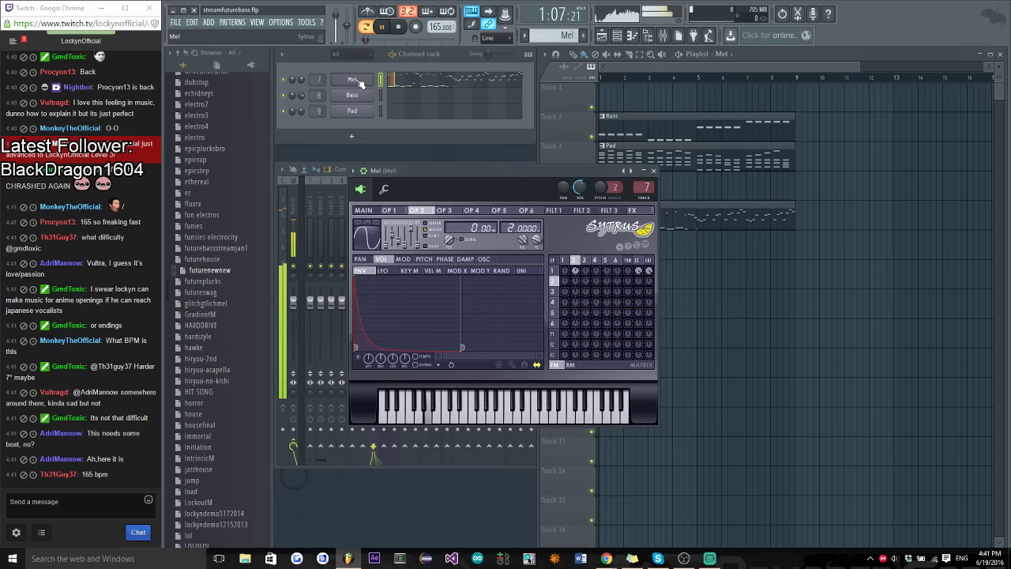
click(394, 211)
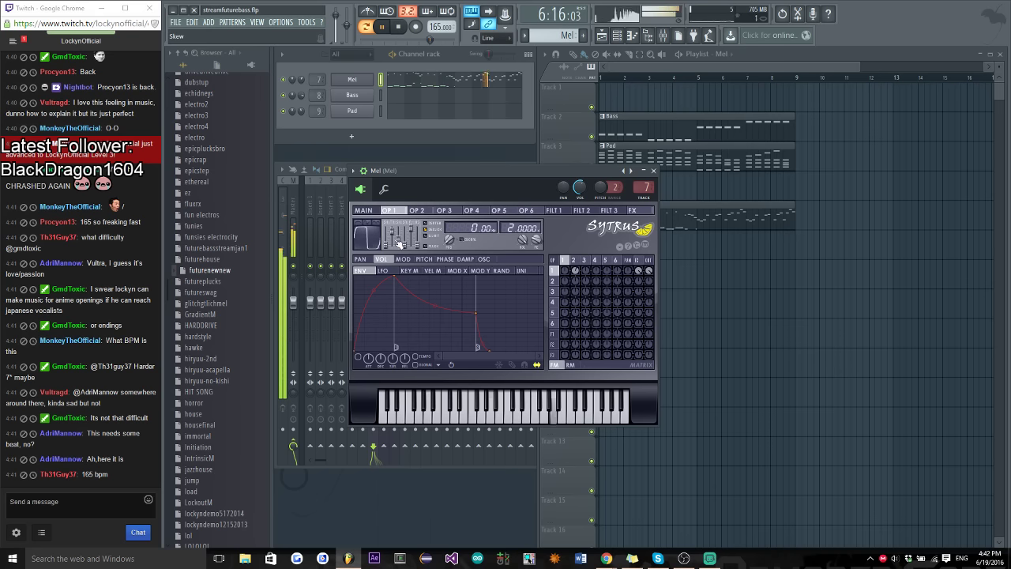
click(417, 210)
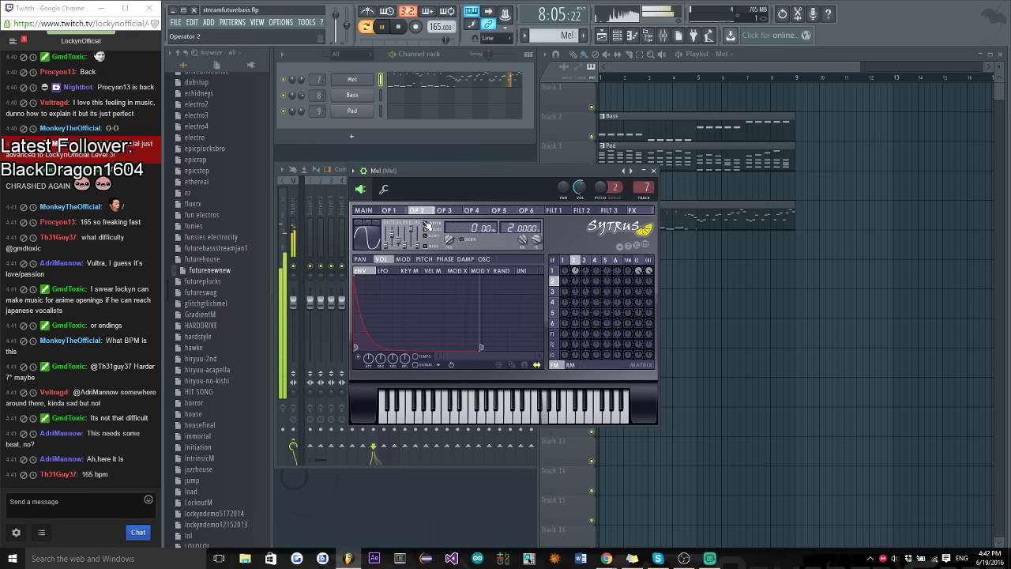
key(space)
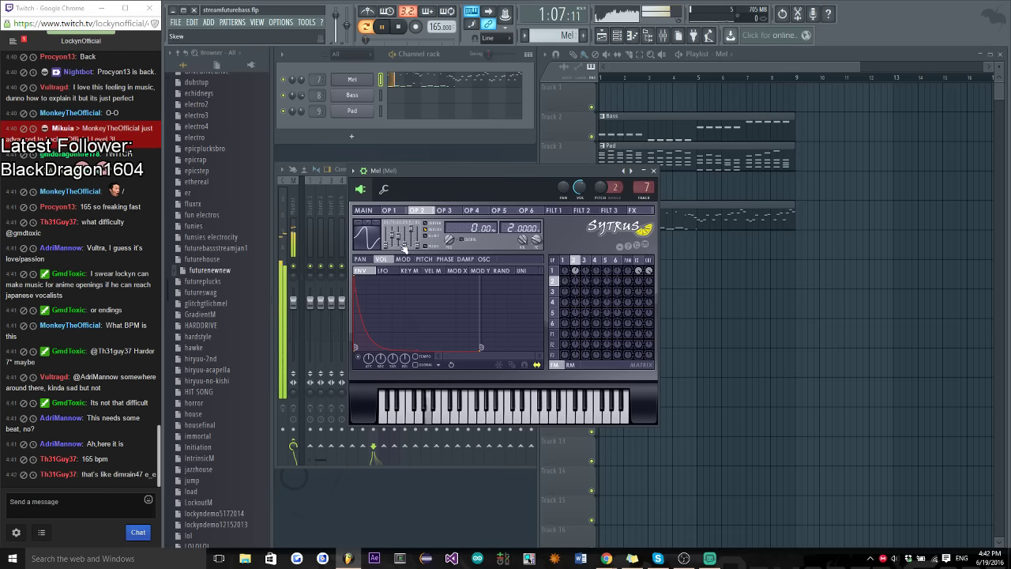
click(653, 170)
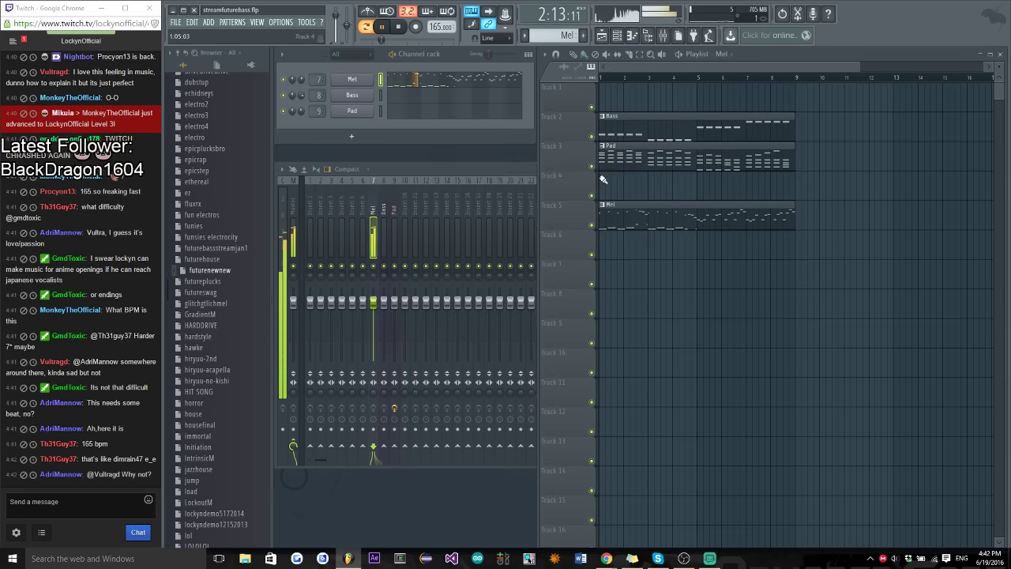
Load Fruity Chorus into effect slot 1 of the Mel mixer track, keeping its default settings
click(373, 213)
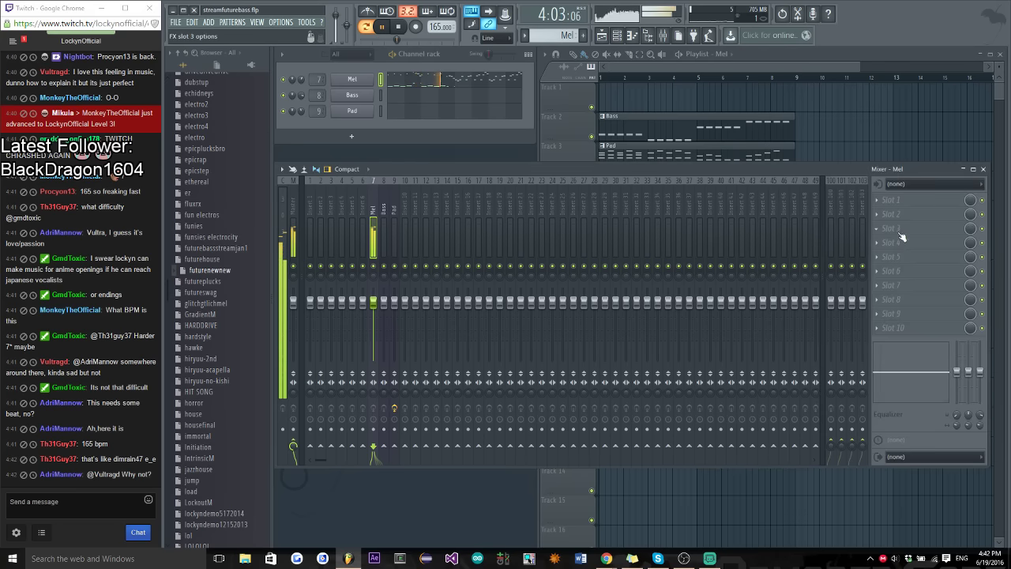
click(882, 203)
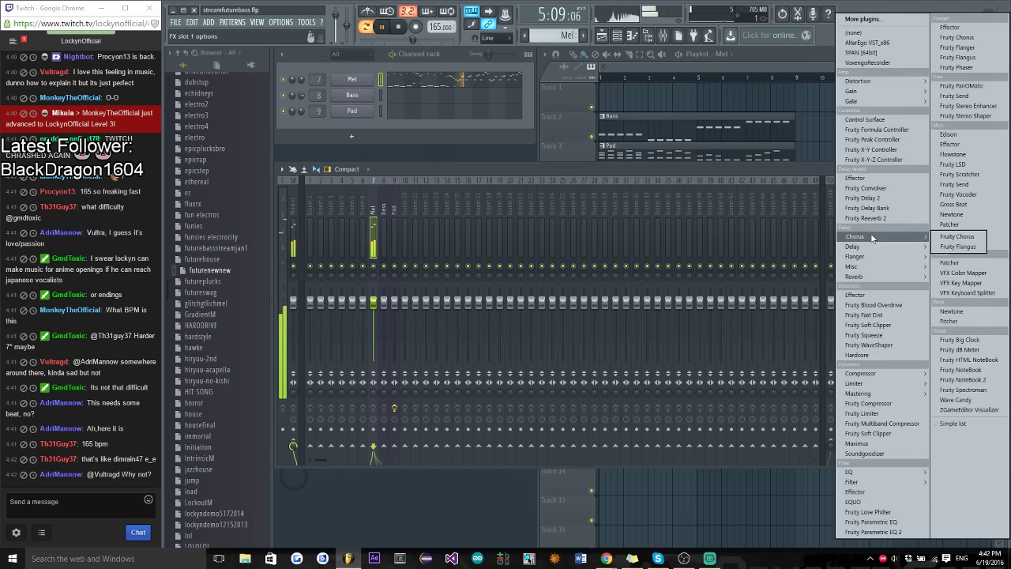
click(957, 236)
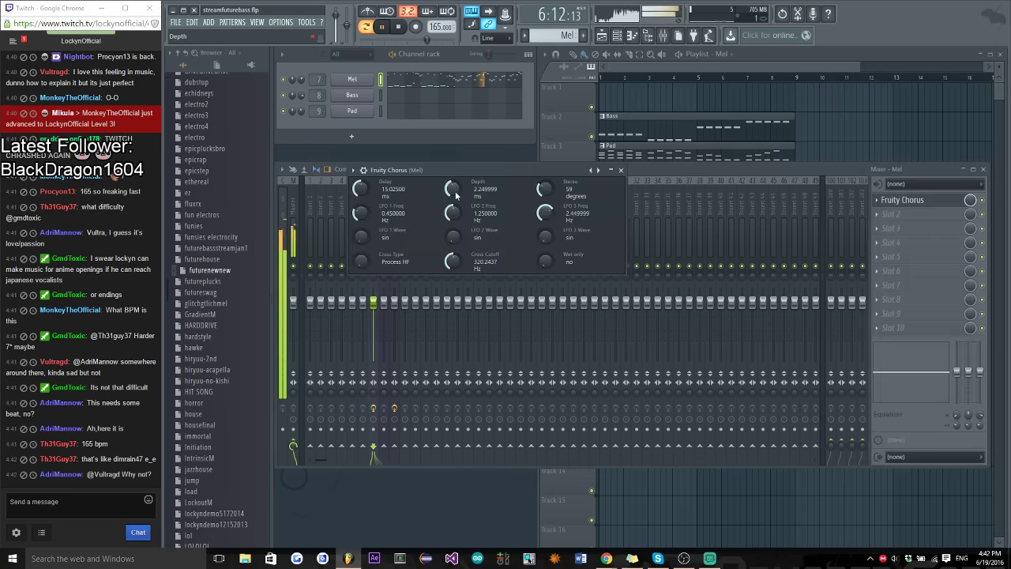
click(621, 170)
Load Fruity Stereo Enhancer into effect slot 2 of the Mel mixer track and set its phase offset to 4.4 ms right
click(887, 215)
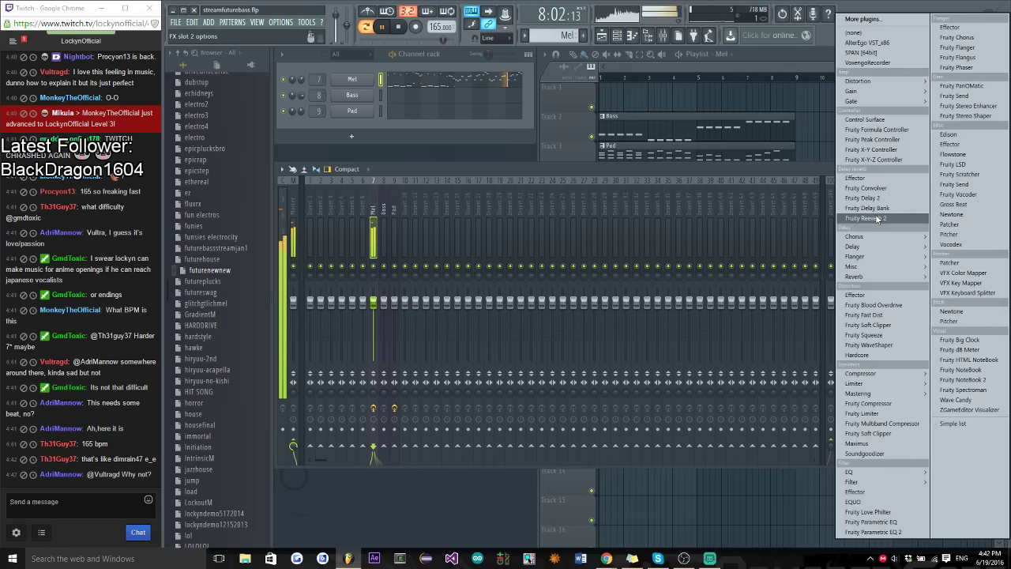
click(768, 183)
click(870, 214)
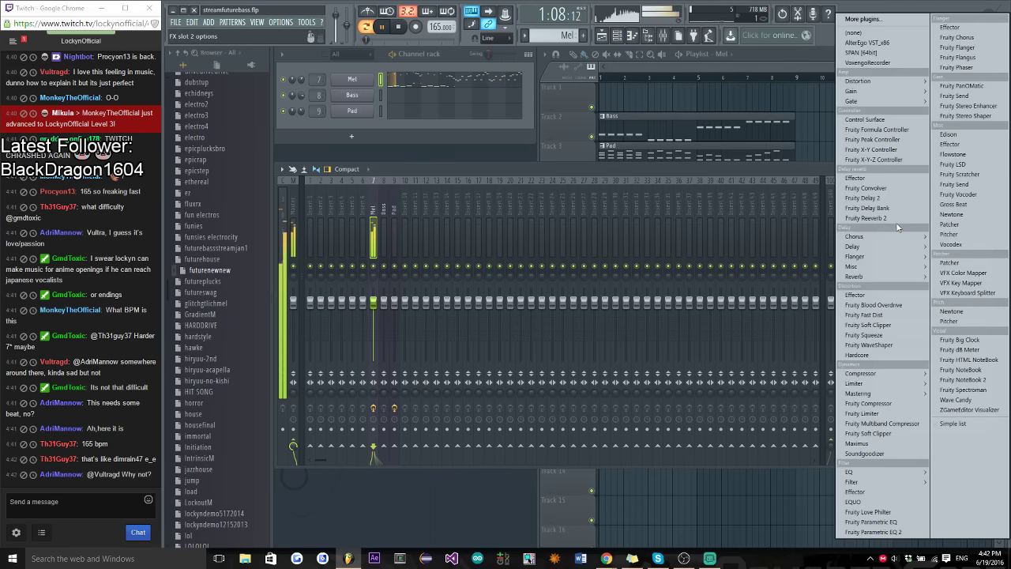
click(968, 105)
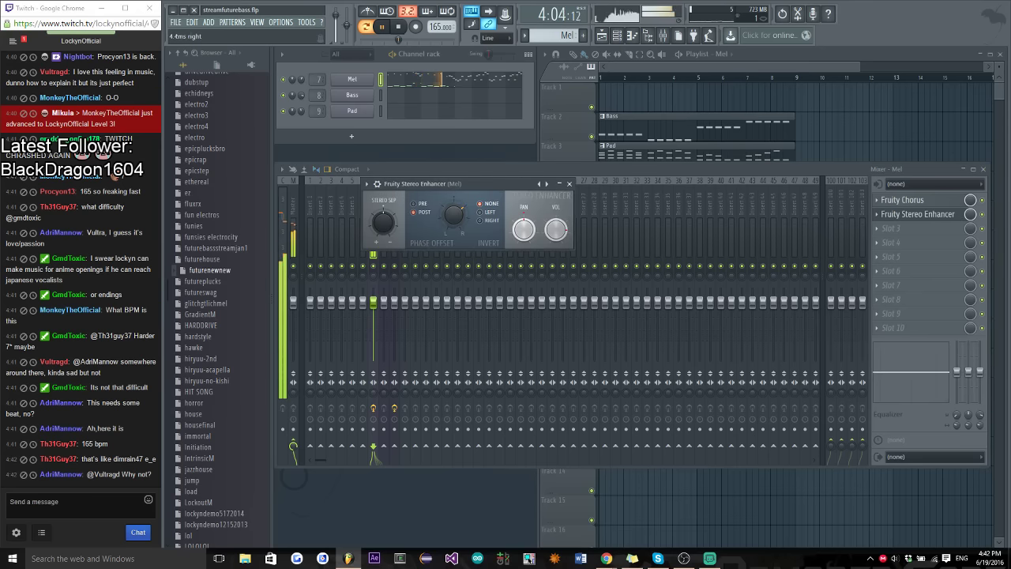
click(568, 183)
Load Fruity Delay Bank into effect slot 7 of the Mel mixer track, adjust its settings, and close it
click(880, 286)
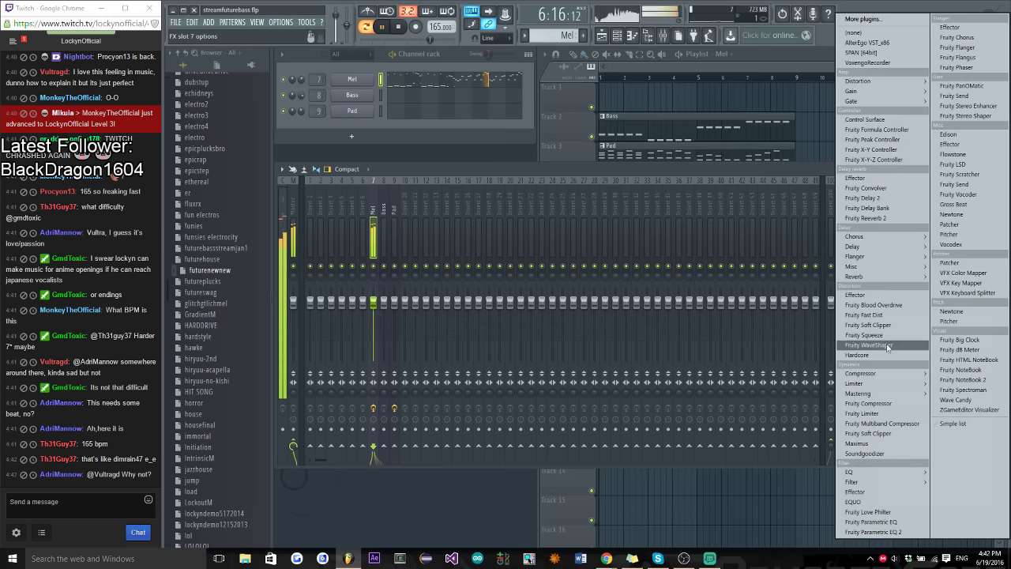
click(869, 208)
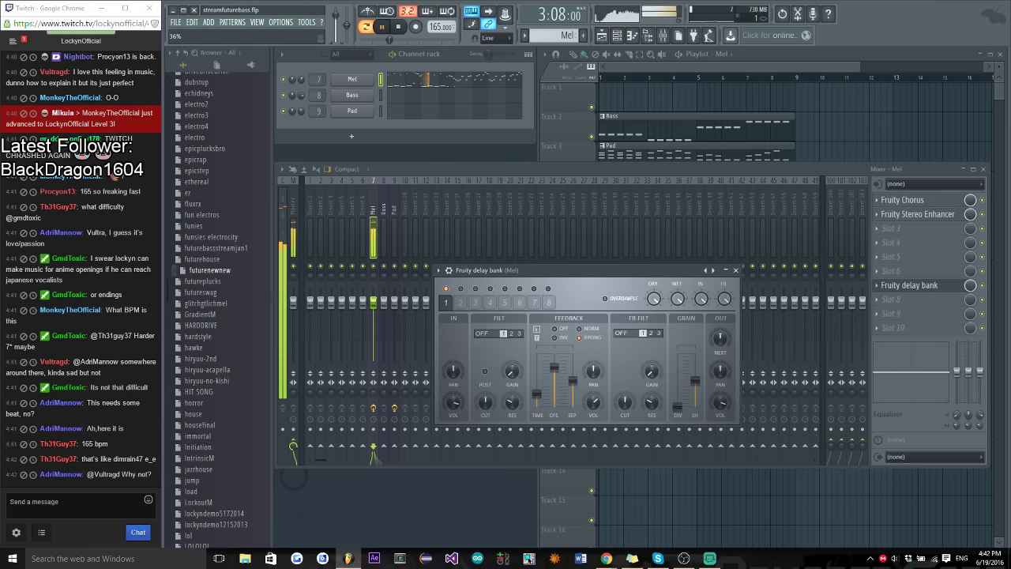
click(736, 270)
Load Fruity Reeverb 2 into effect slot 8 of the Mel mixer track, adjust its levels, and recheck the delay bank's feedback settings
click(868, 314)
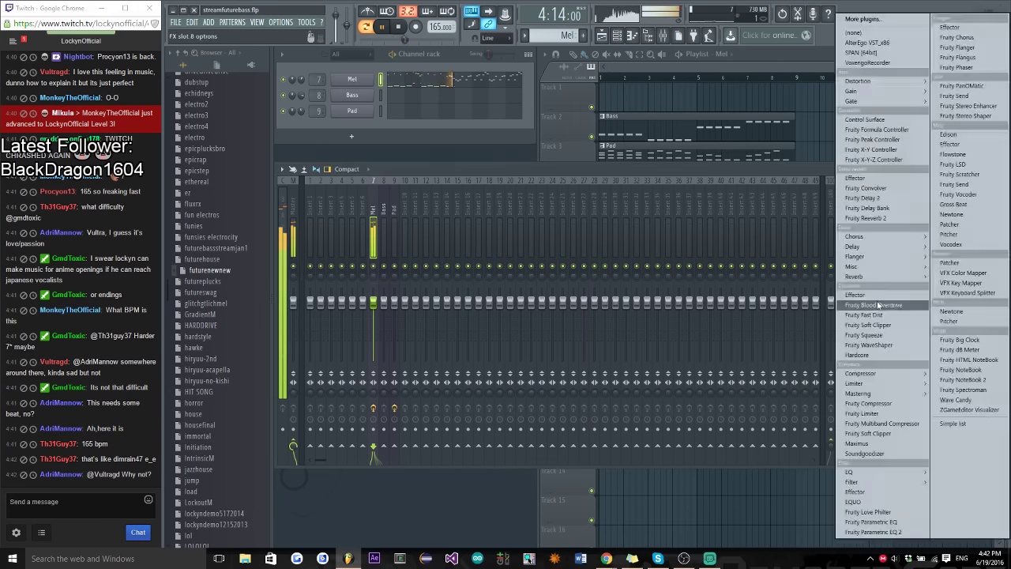
click(871, 227)
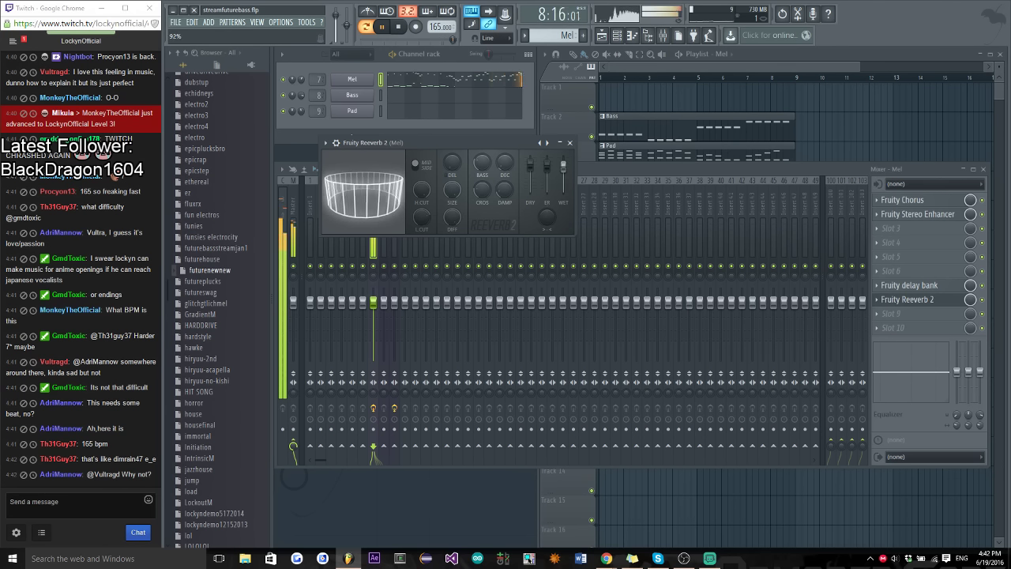
click(569, 143)
click(920, 286)
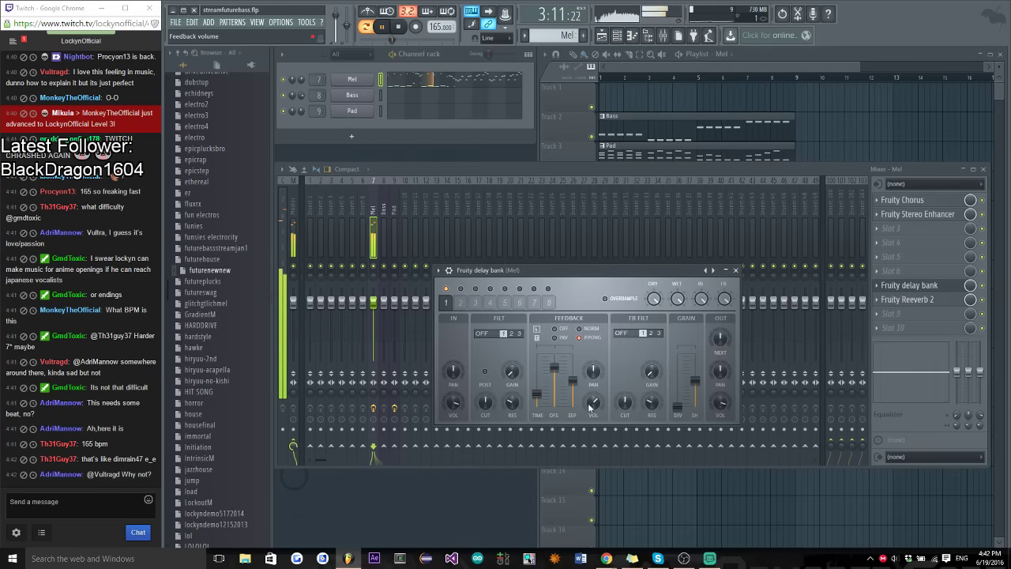
click(736, 272)
Play the full arrangement and move the Bass, Pad and Mel clips down to playlist tracks 5, 6 and 8
click(639, 65)
key(space)
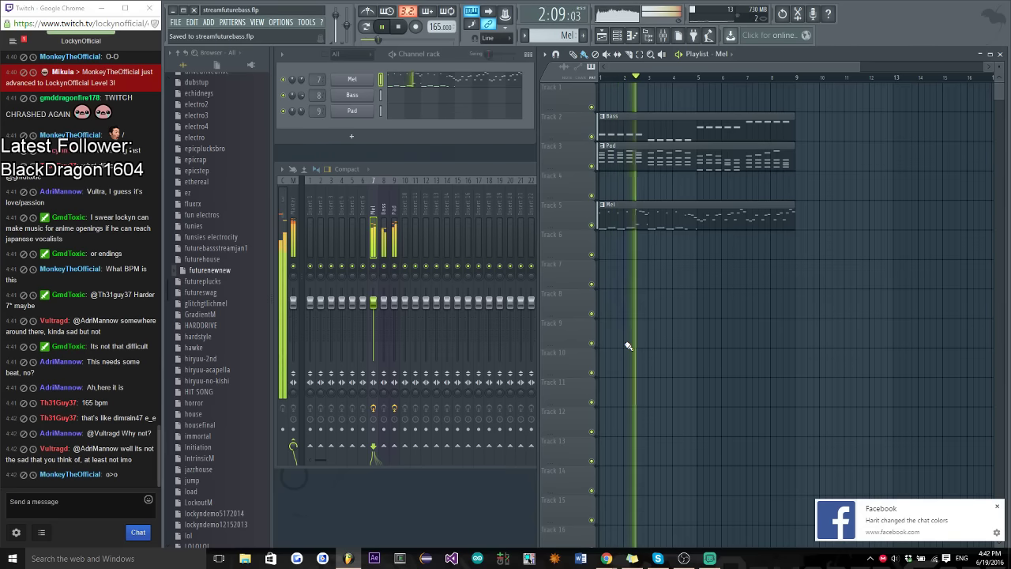
drag(835, 198, 600, 545)
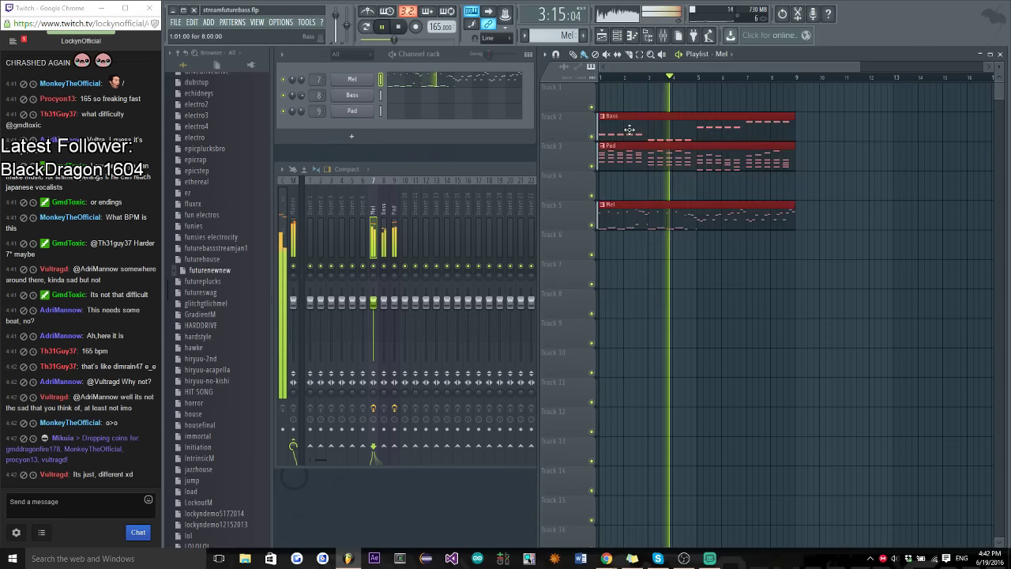
drag(710, 158, 711, 246)
click(927, 267)
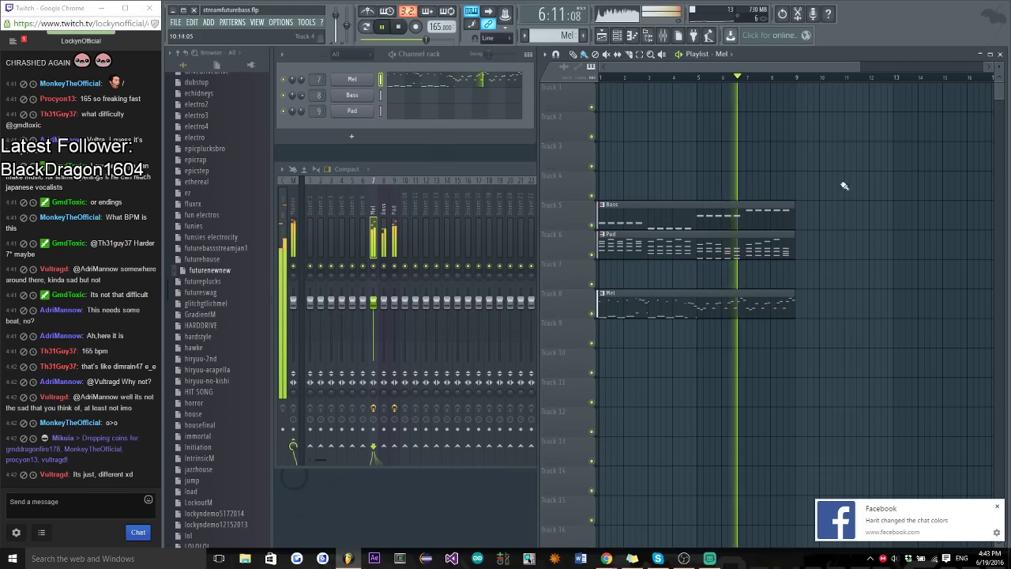
Move the Bass, Pad and Mel clips down to tracks 7, 8 and 10 and duplicate them starting at bar 9
drag(600, 87, 837, 544)
drag(640, 218, 639, 276)
key(ctrl+b)
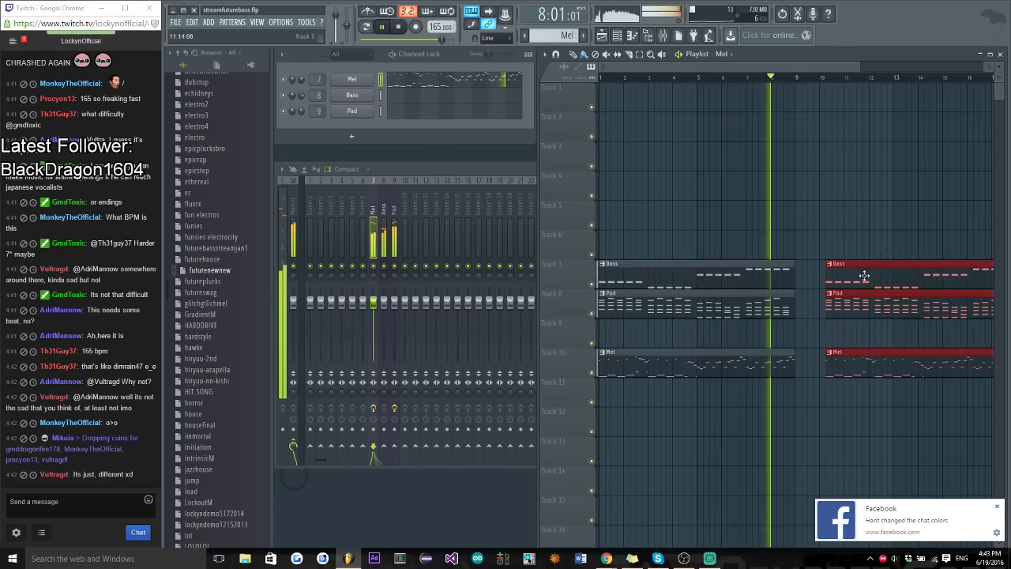
click(853, 203)
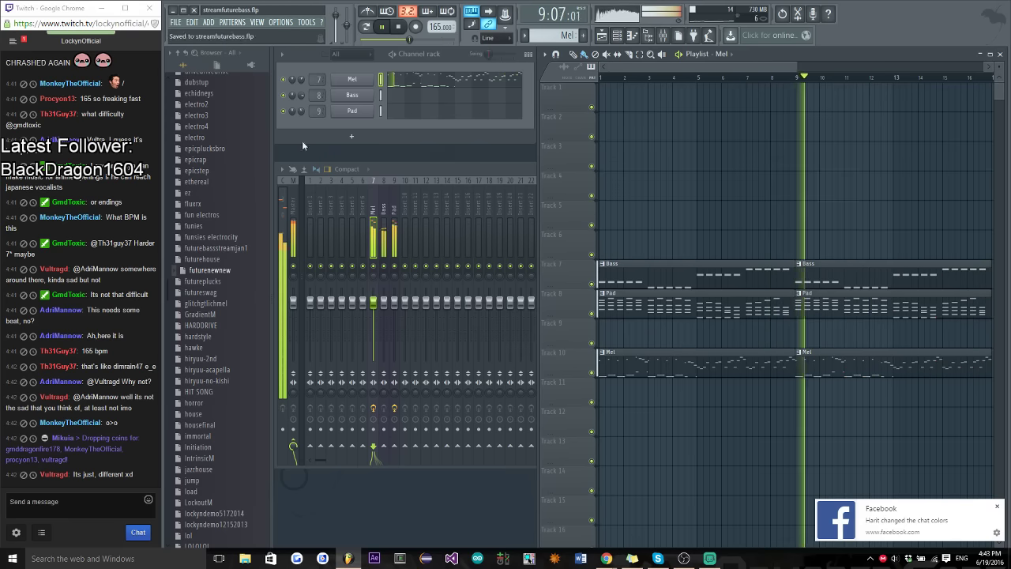
Expand the Packs folder in the sample browser, find the Vengeance packs, and stop playback
drag(167, 280, 168, 144)
scroll(202, 194, up, 3)
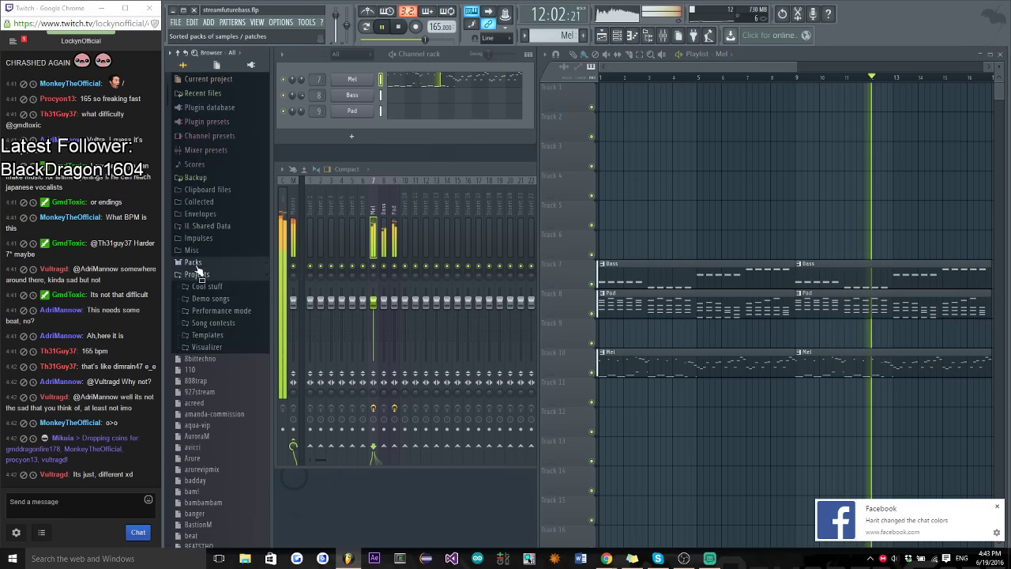
click(191, 259)
scroll(228, 224, down, 4)
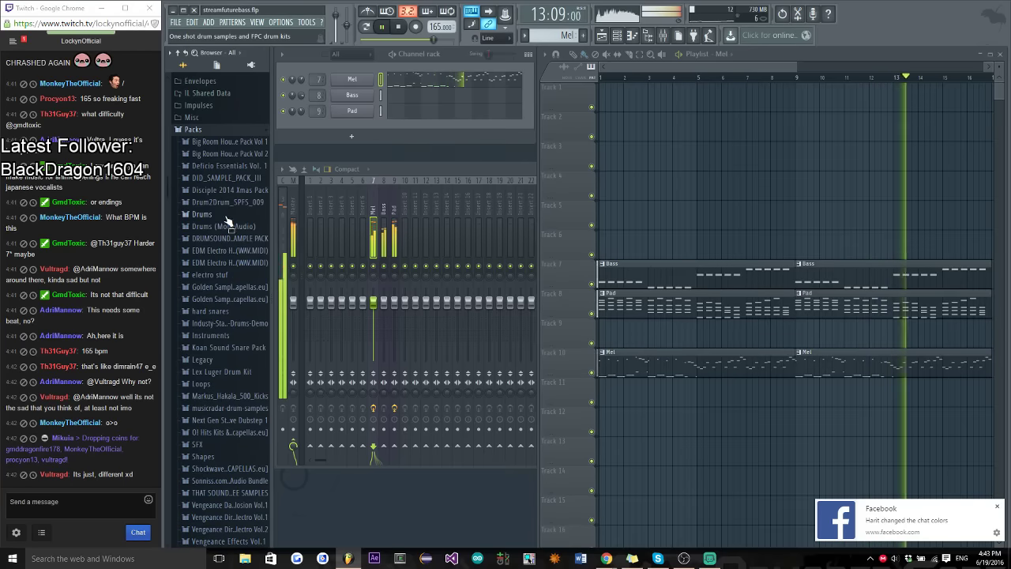
scroll(227, 223, down, 3)
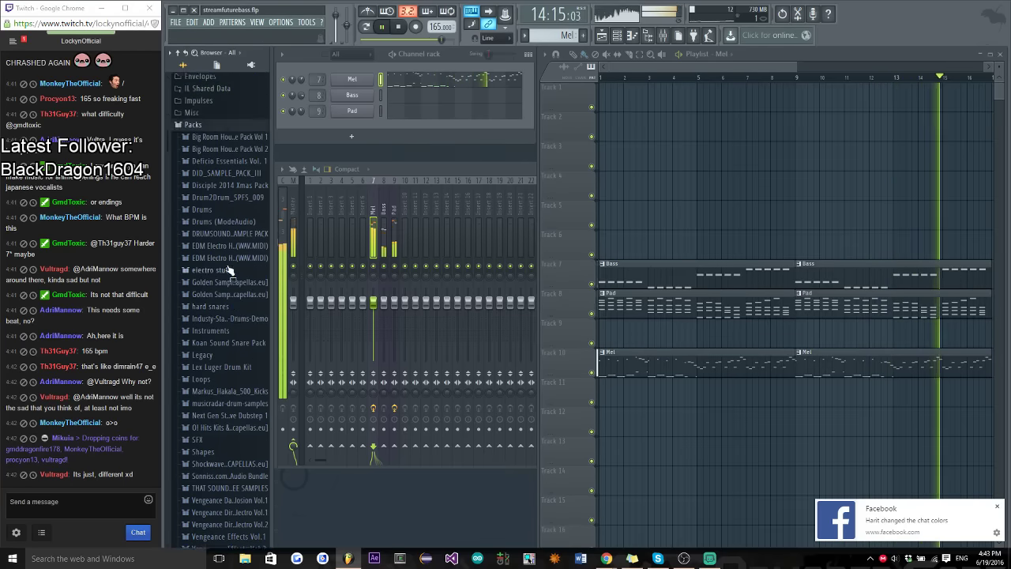
scroll(213, 308, down, 3)
scroll(238, 319, down, 4)
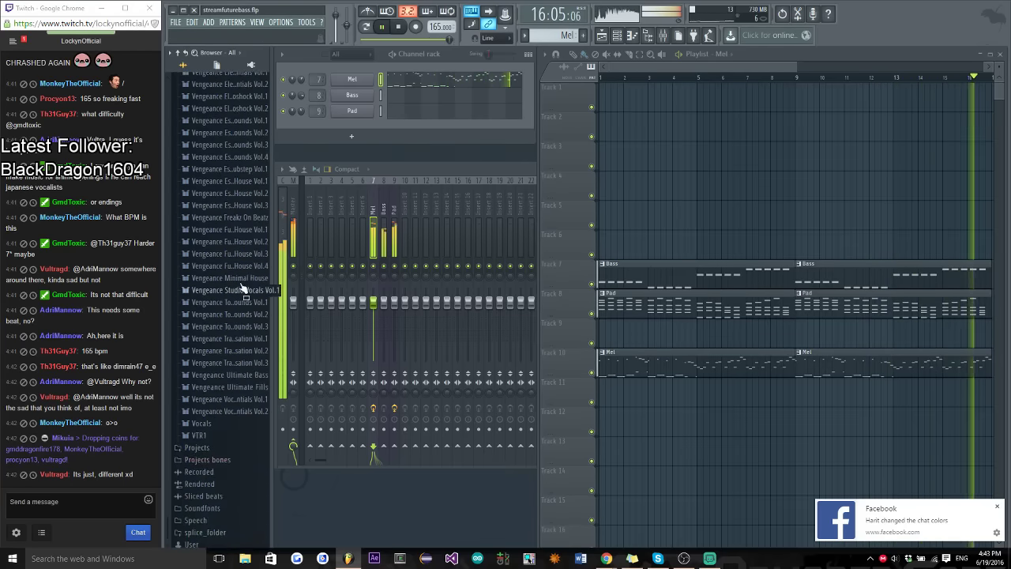
key(space)
scroll(246, 255, down, 5)
click(248, 253)
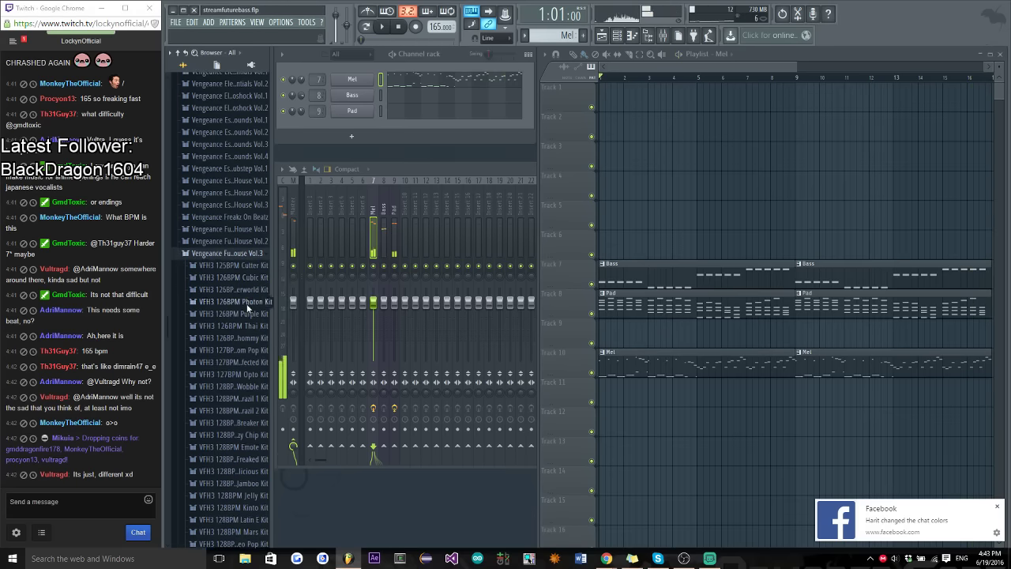
click(250, 252)
click(253, 242)
click(253, 242)
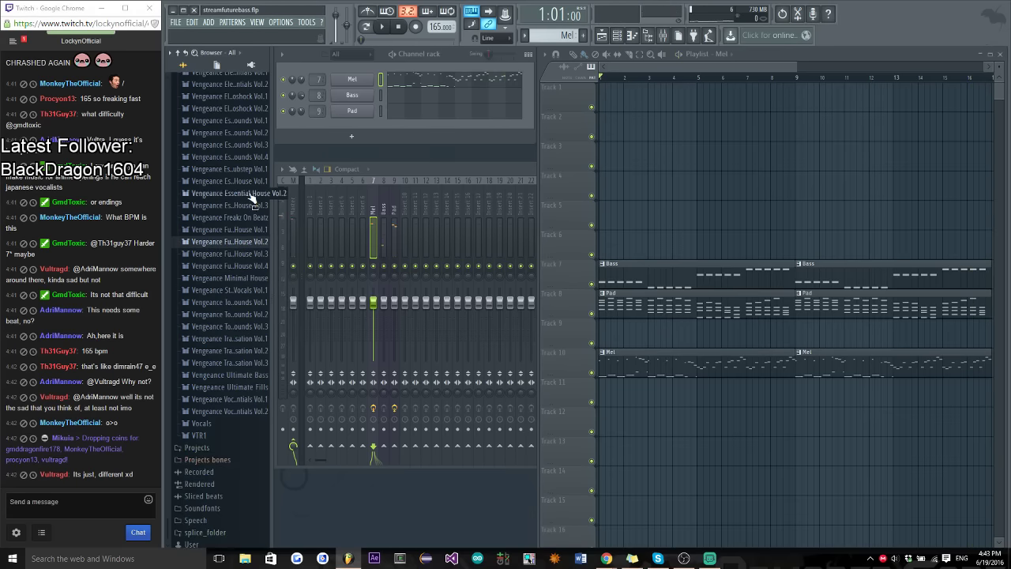
Audition kicks in the VEH3 Kicks folder of Vengeance Essential House Vol.3 and add VEH3 Kicks 046 as a channel above Mel
click(251, 204)
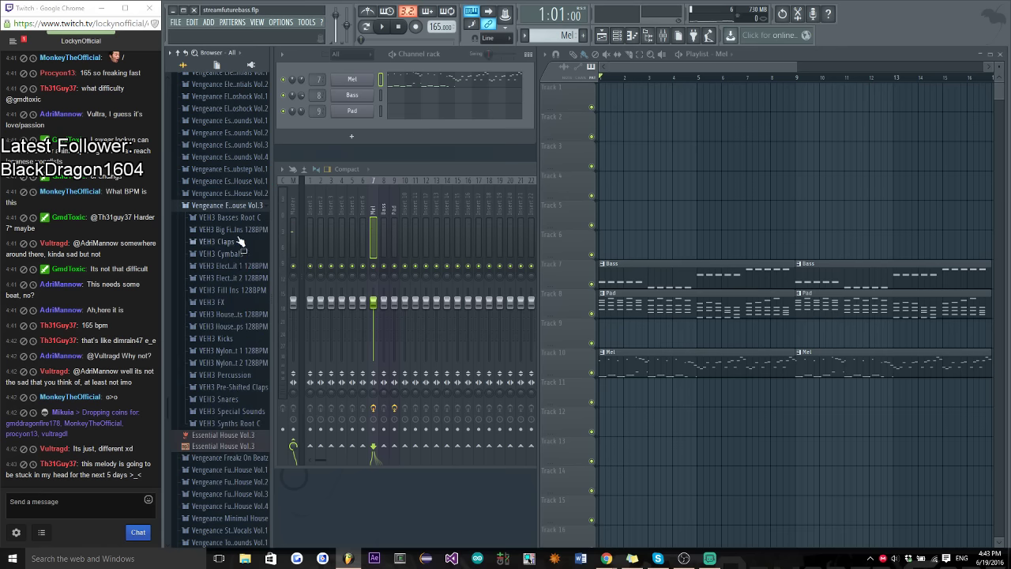
click(217, 338)
scroll(234, 325, down, 5)
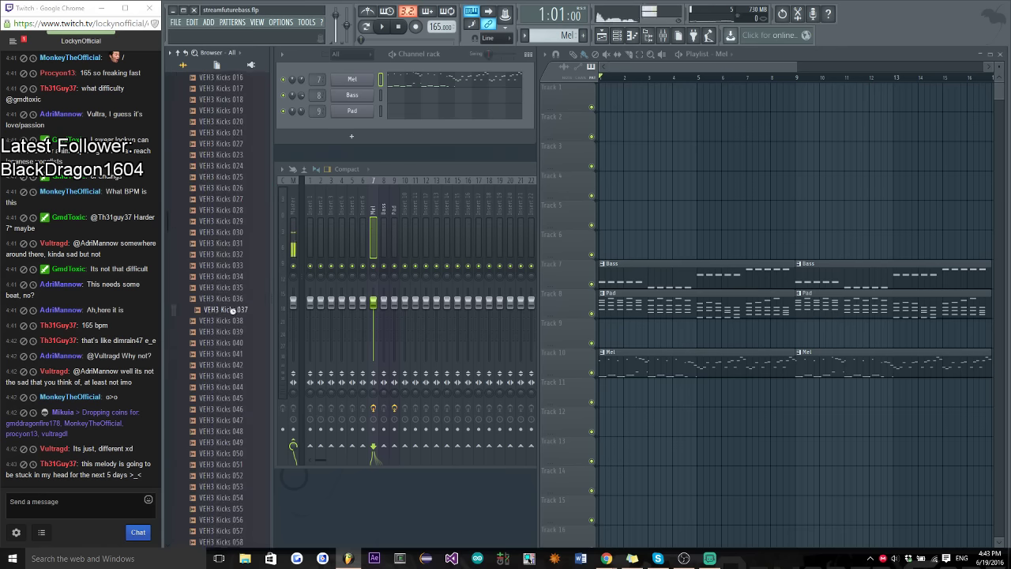
scroll(229, 273, down, 1)
click(239, 275)
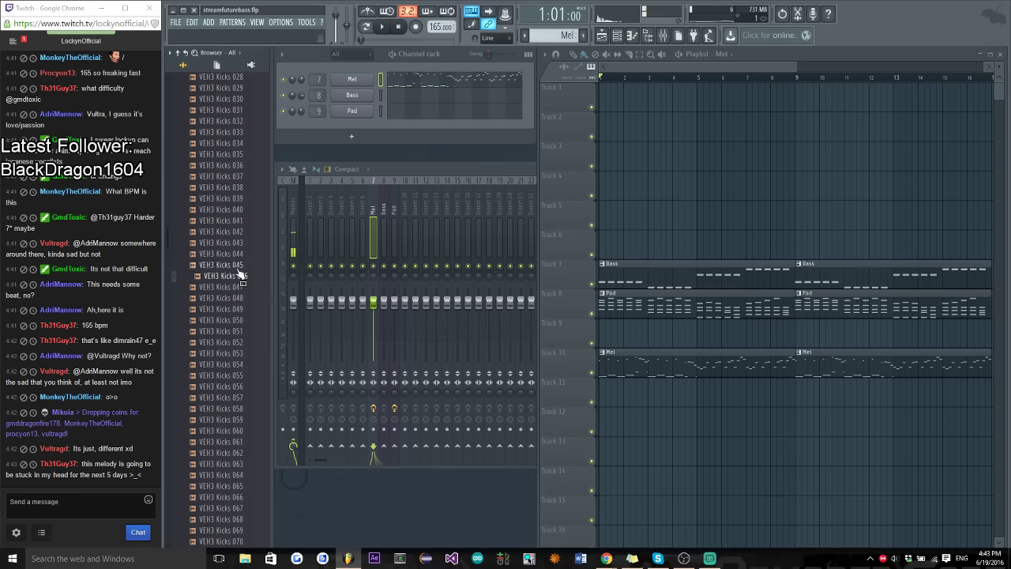
drag(239, 284, 348, 94)
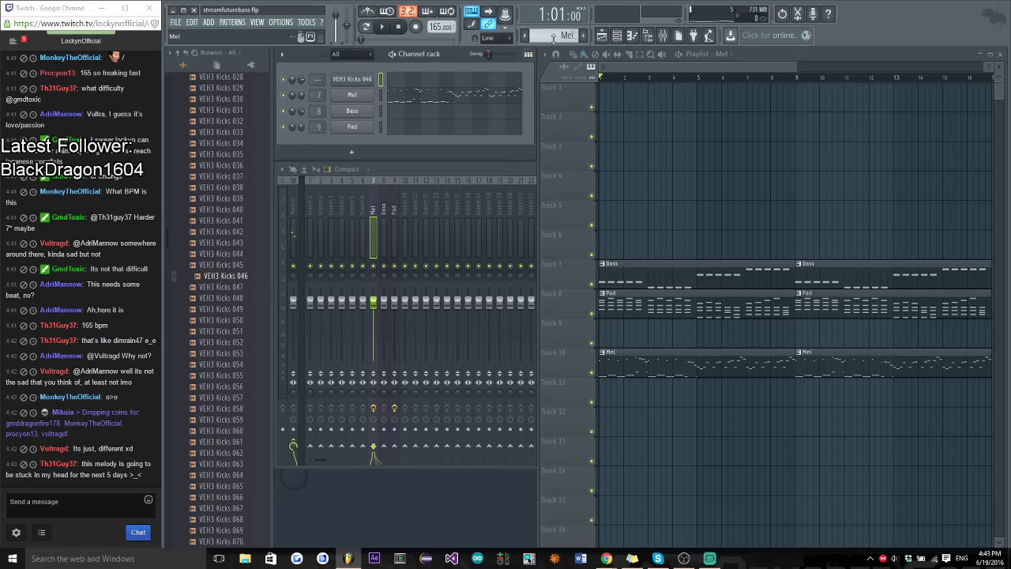
Create a new pattern named Kick and enter VEH3 Kicks 046 hits on steps 1 and 13
click(583, 34)
text(Kick)
key(Return)
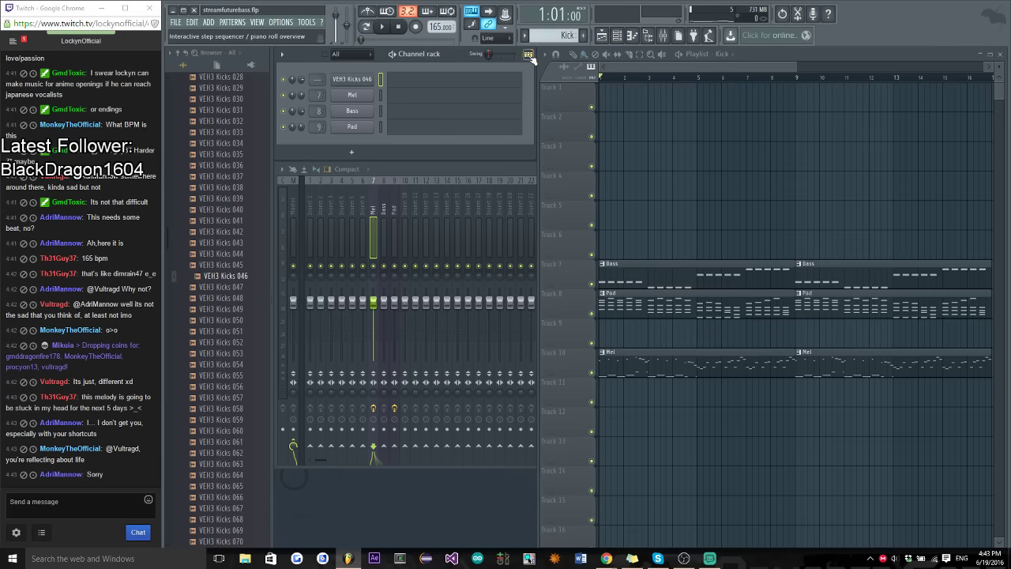
click(529, 55)
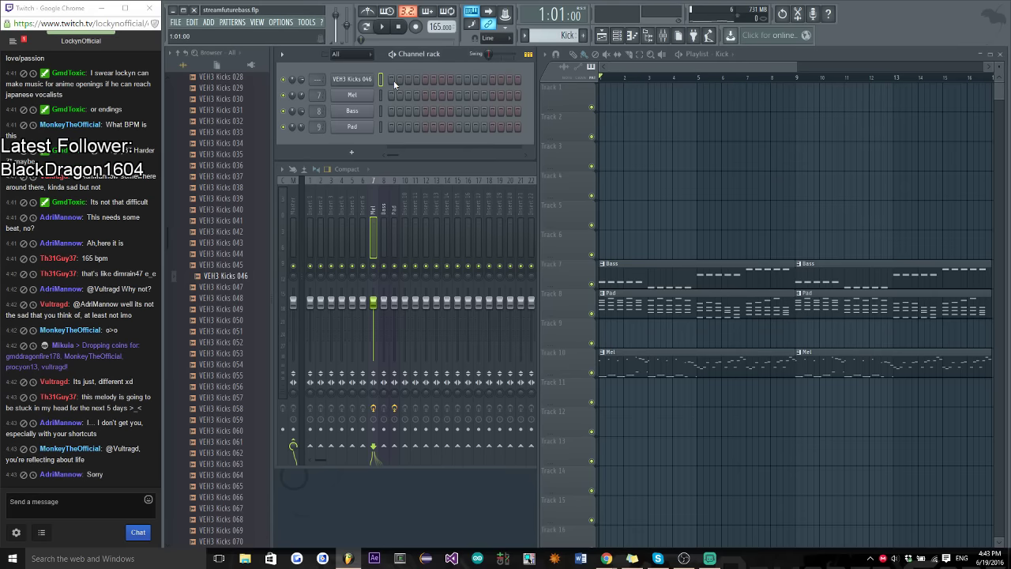
click(493, 78)
Place Kick clips at bars 1 and 2 of playlist track 2, playing the song briefly to check them
click(602, 132)
key(space)
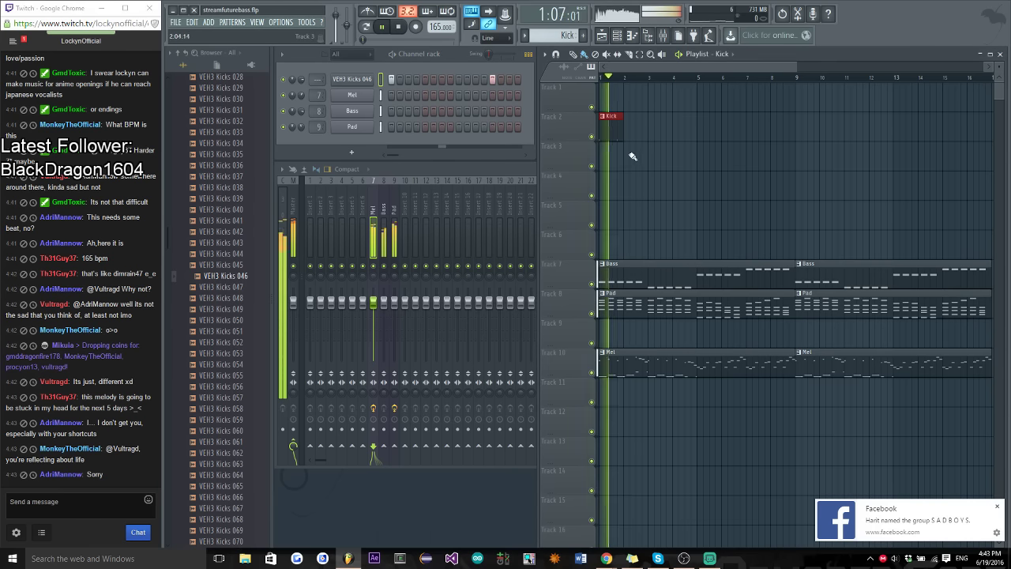
click(625, 127)
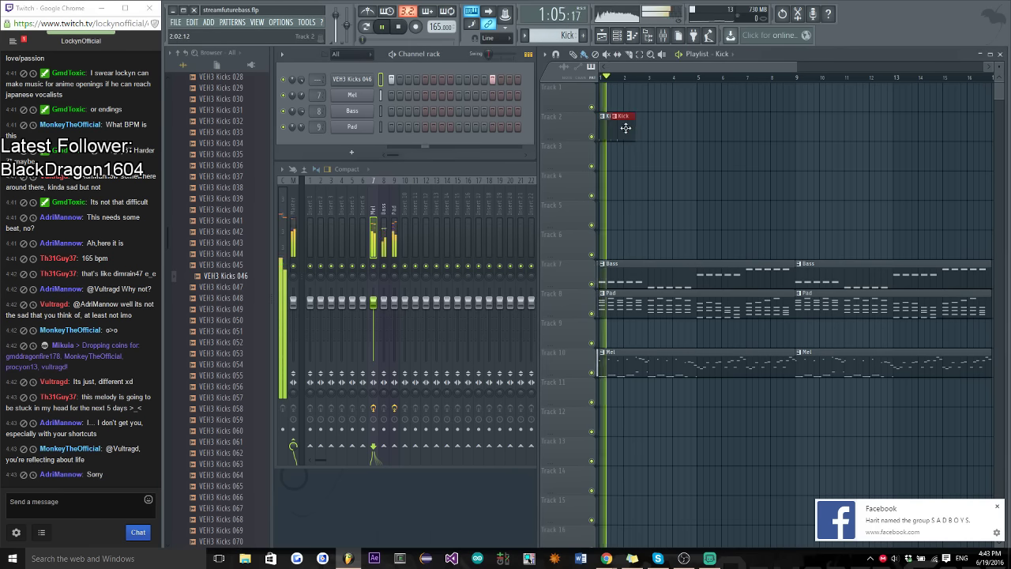
drag(625, 127, 636, 127)
key(space)
Make the bar 2 Kick clip unique with hits on steps 3, 5 and 11, and copy both clips to bars 3 and 4
click(628, 116)
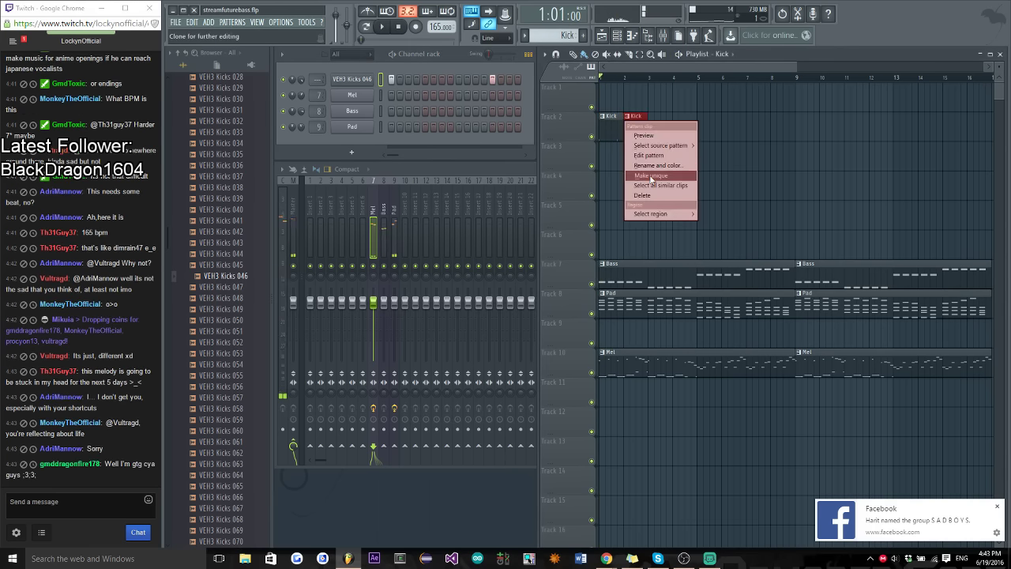
click(650, 175)
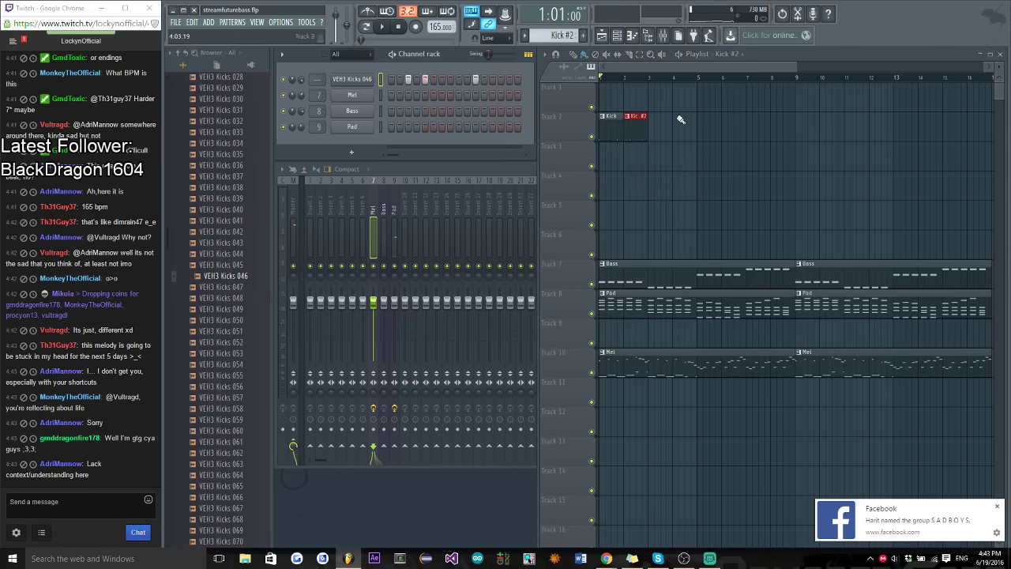
drag(680, 119, 601, 169)
drag(605, 131, 663, 132)
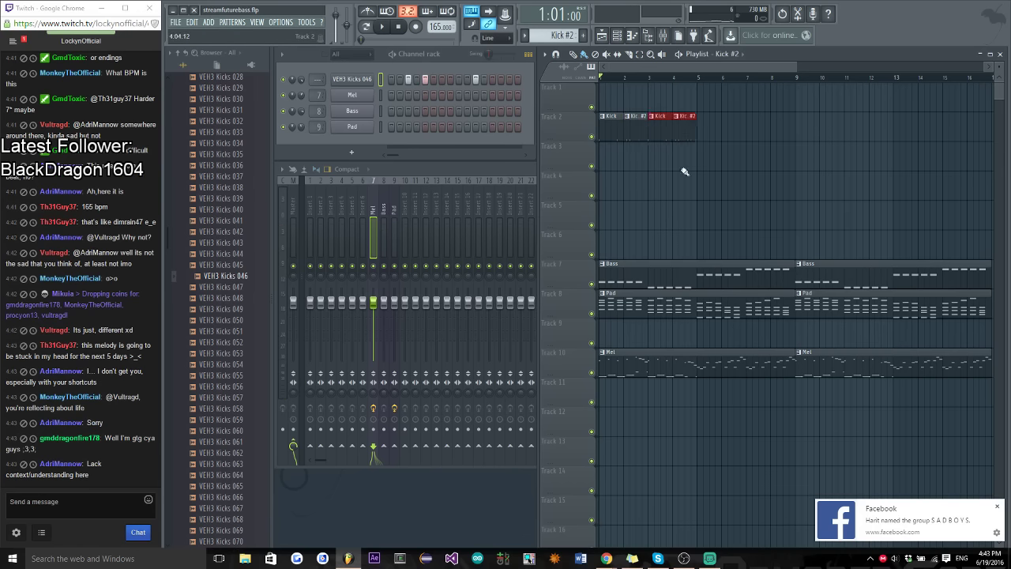
Make the bar 3 and bar 4 kick clips unique, adding a hit on step 11 in bar 3 and on step 7 in bar 4
click(650, 116)
click(675, 175)
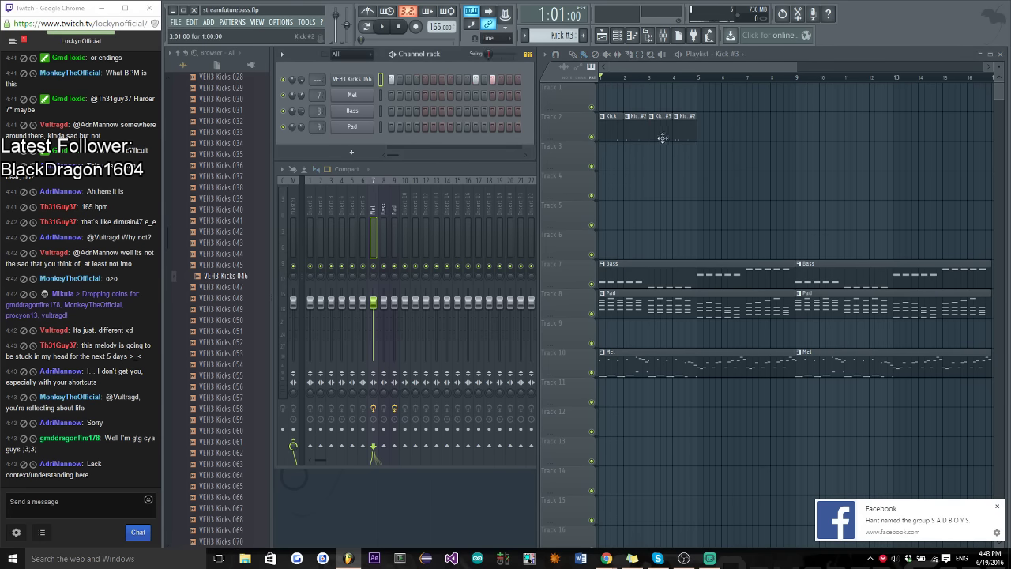
click(681, 118)
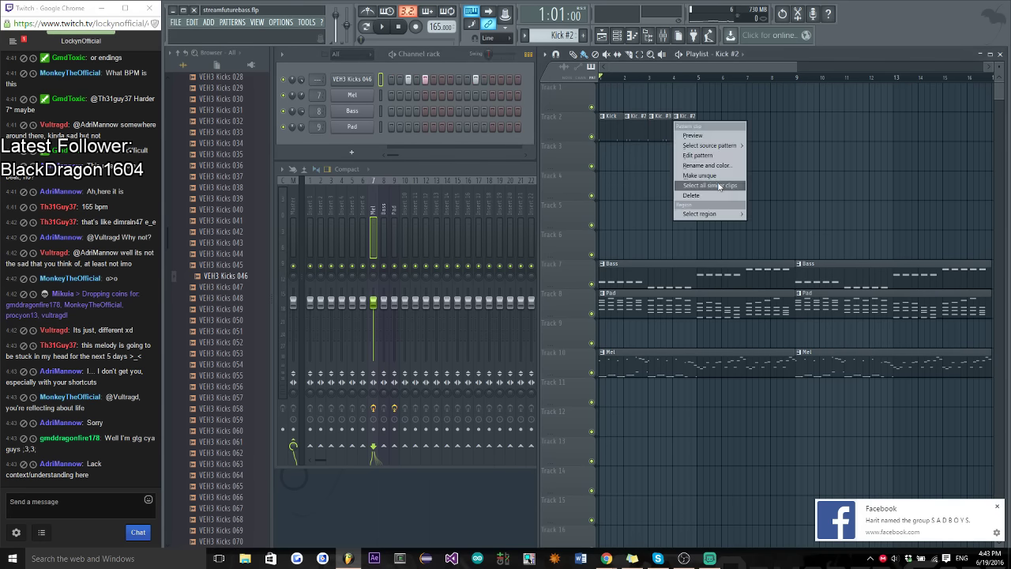
click(696, 176)
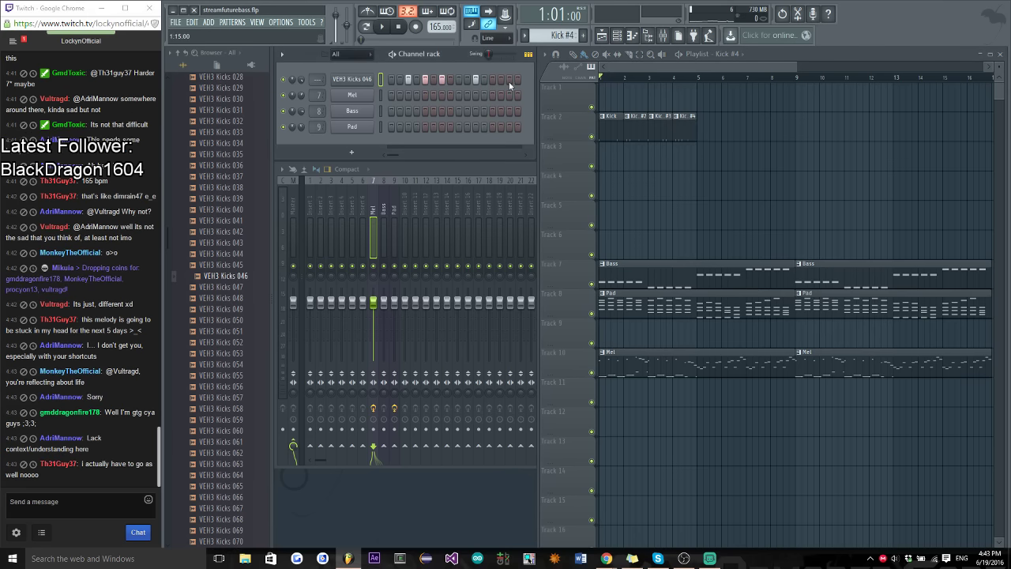
Play the song and duplicate the four kick clips to bars 5 through 8 on track 2
key(space)
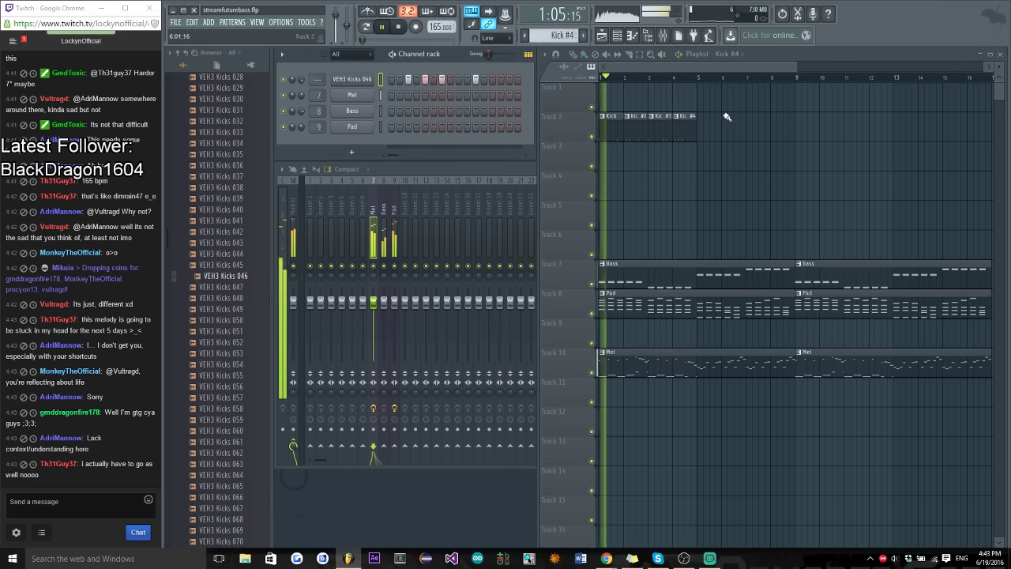
drag(727, 85, 598, 198)
key(ctrl+b)
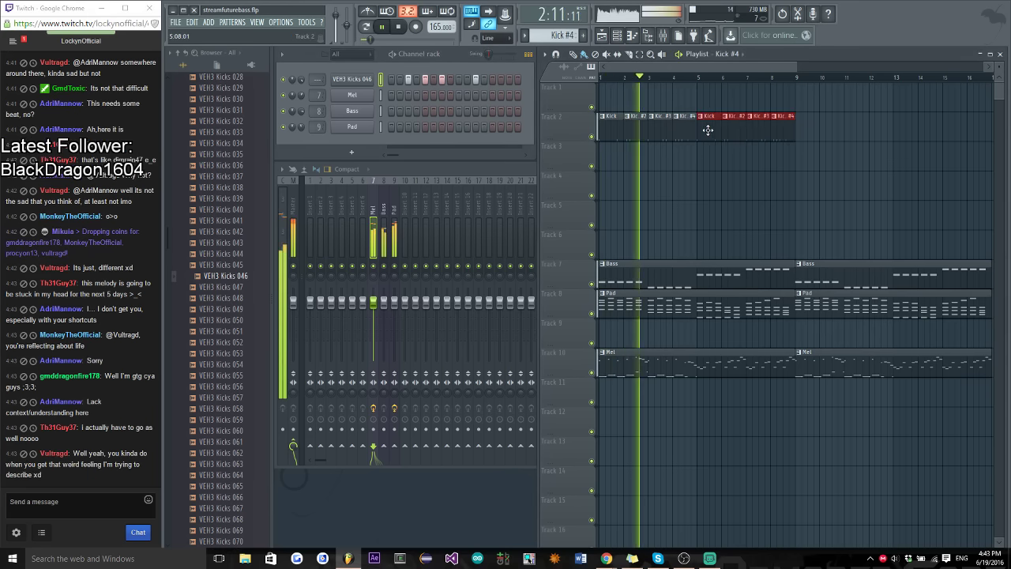
Duplicate the eight kick clips of bars 1 through 8 on track 2 to bars 9 through 16
drag(864, 110, 608, 158)
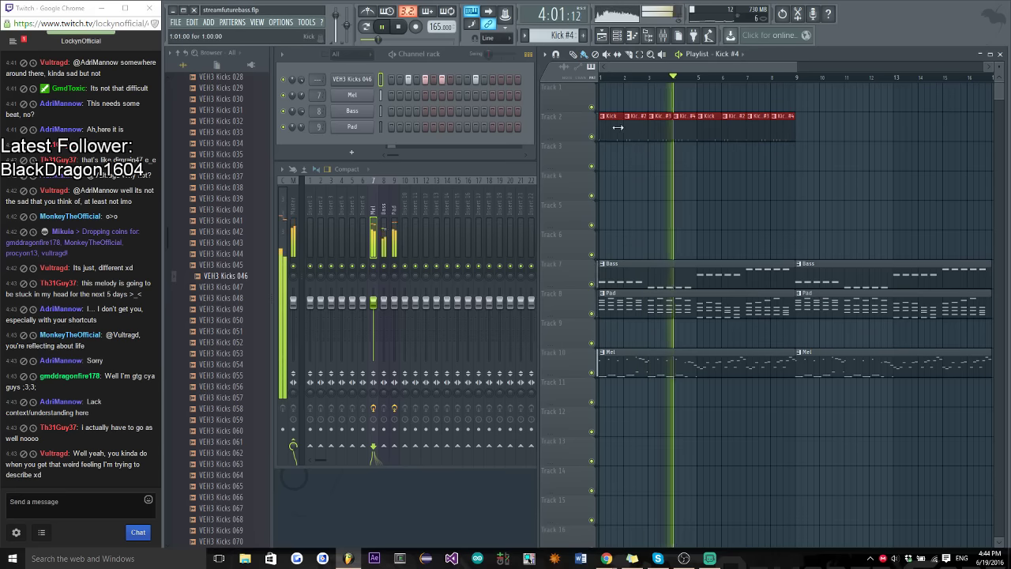
key(ctrl+b)
click(805, 202)
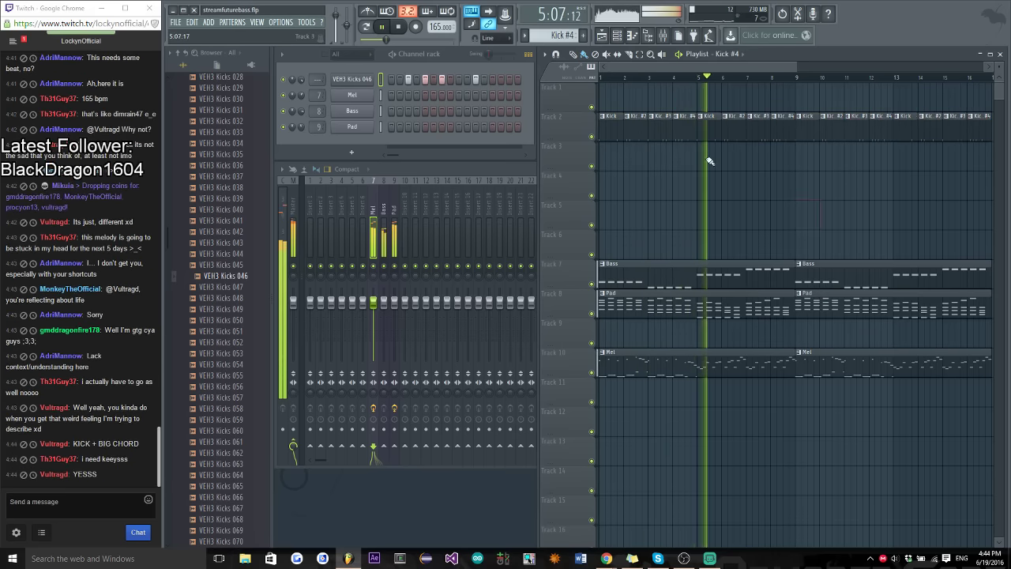
Make the bar 5 and bar 6 kick clips unique, adding hits on steps 3 and 15 in bar 5 and step 14 in bar 6
key(space)
click(701, 116)
click(724, 175)
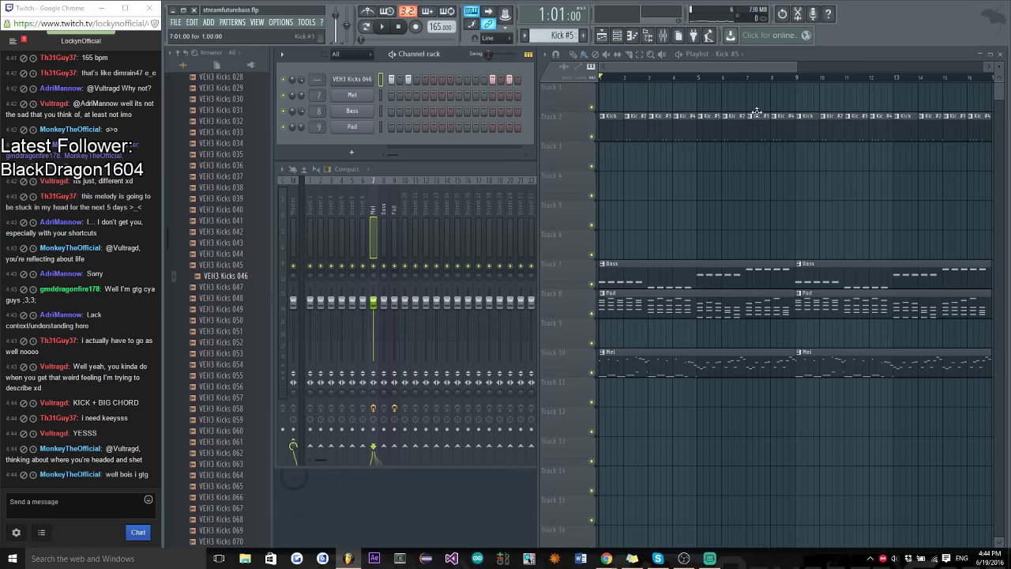
click(731, 119)
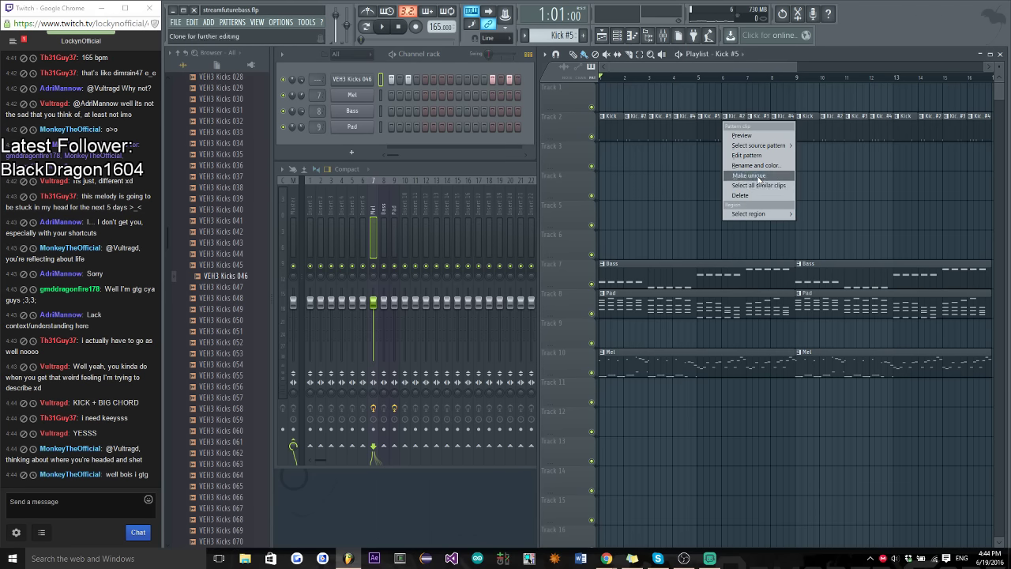
click(750, 181)
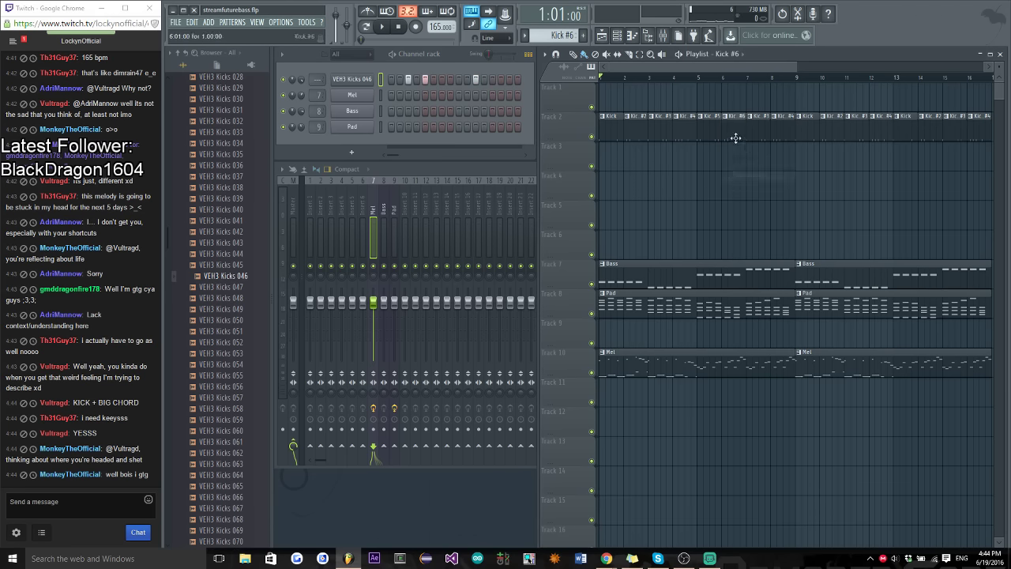
click(481, 80)
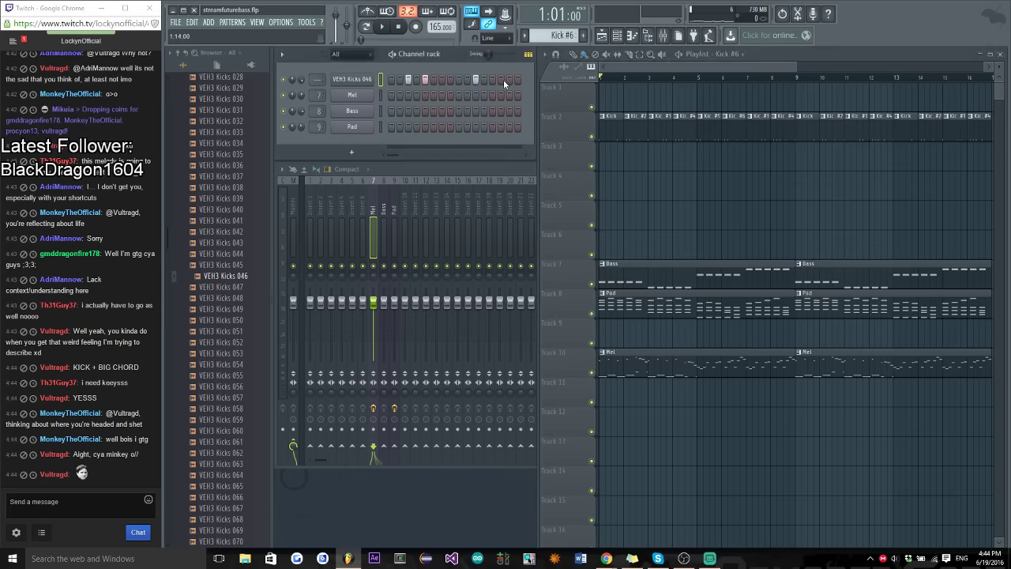
click(501, 80)
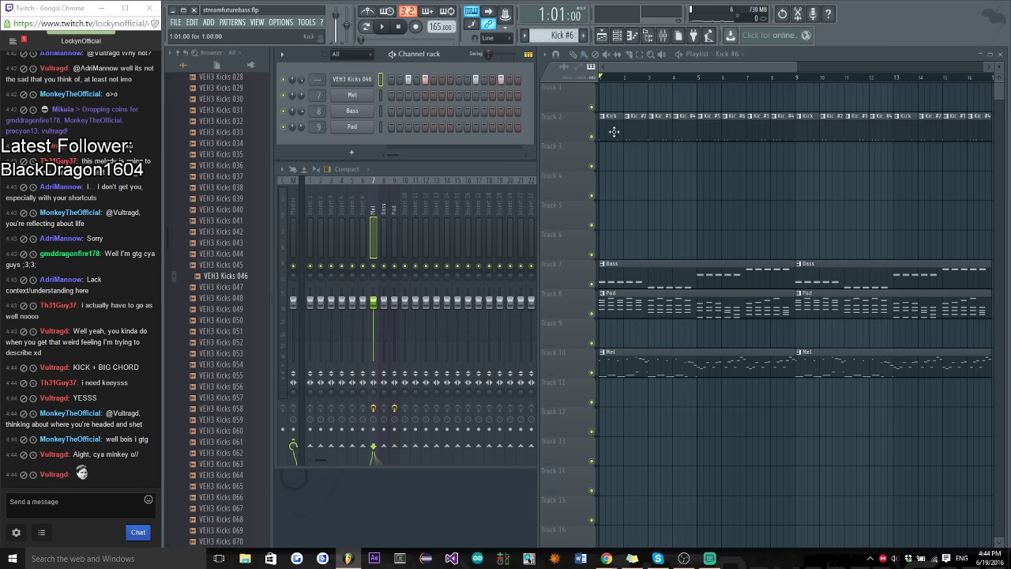
Make the kick clips at bars 7 and 8 on track 2 unique
click(753, 123)
right_click(755, 118)
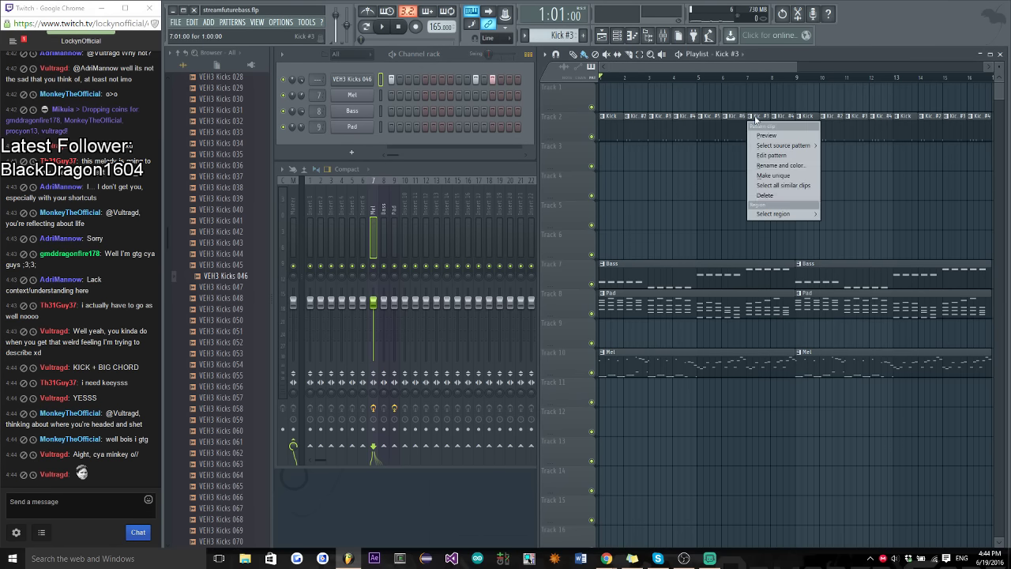
click(770, 179)
right_click(777, 120)
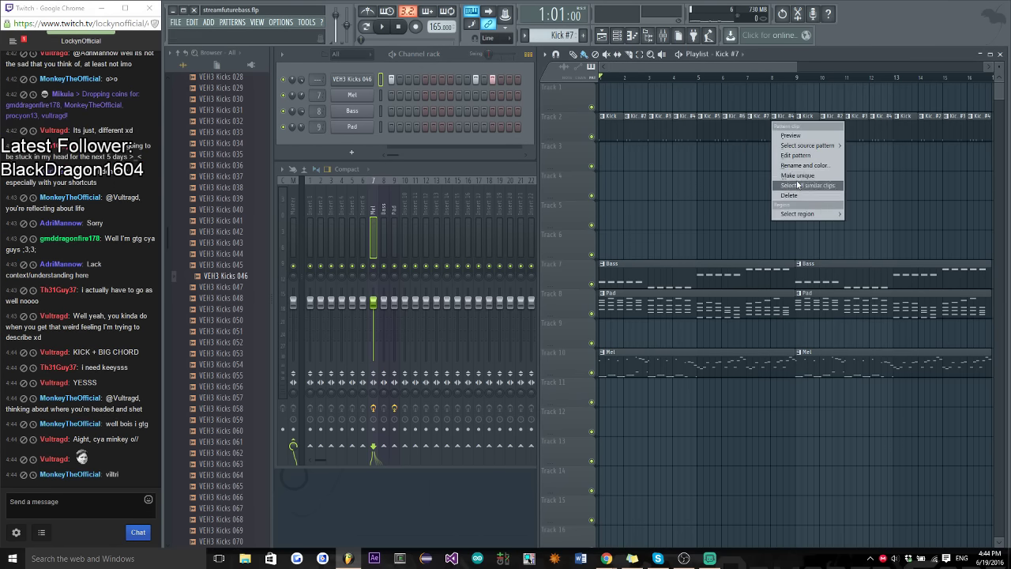
click(797, 180)
Replace the kick clips in bars 9 through 16 with a duplicate of the updated clips from bars 1 through 8
key(Delete)
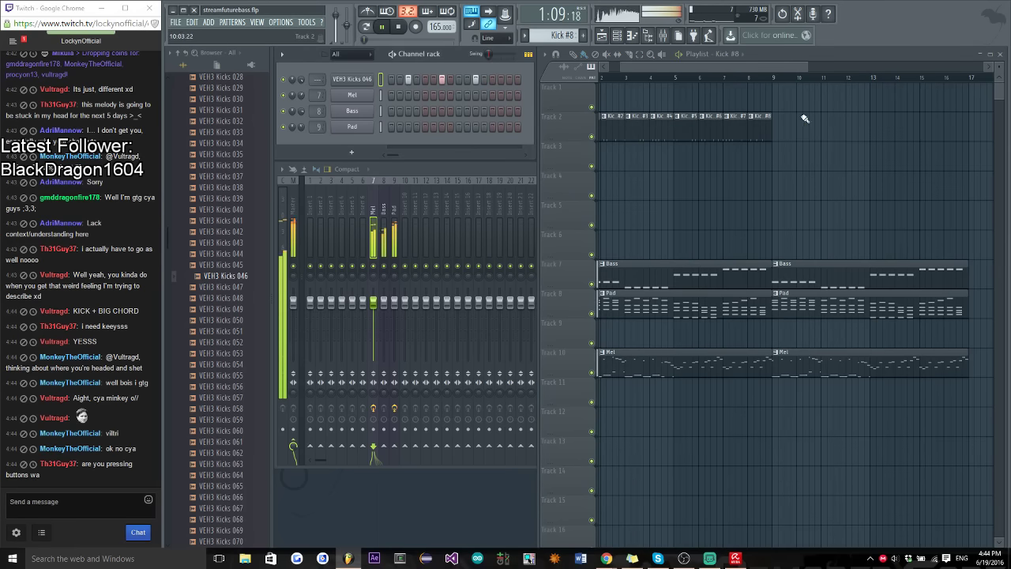
drag(805, 118, 609, 135)
key(ctrl+b)
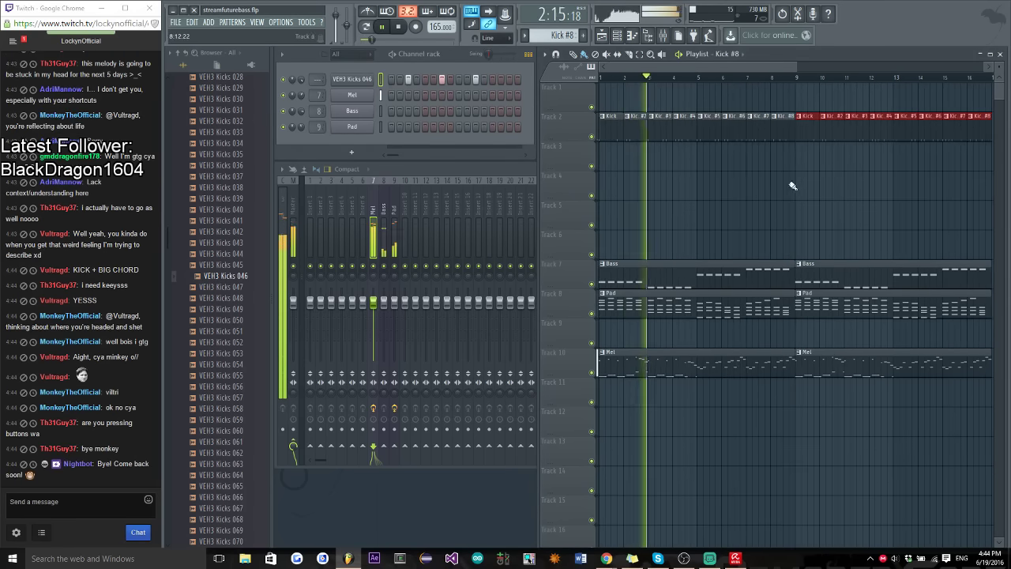
click(792, 186)
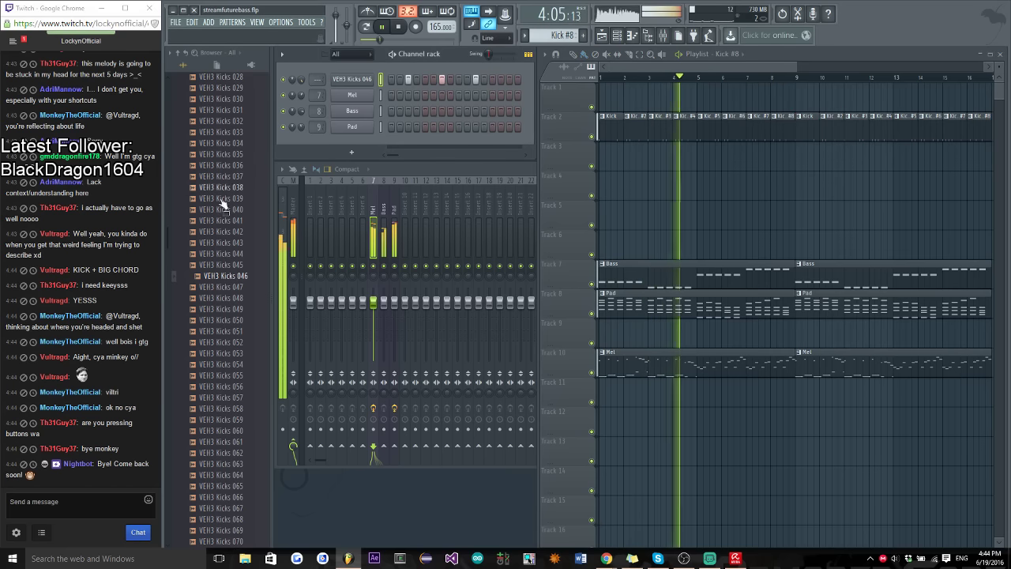
Collapse the VEH3 Kicks folder, move the bar 6 kick pattern's last hit to step 15 and replay the song
drag(172, 276, 169, 187)
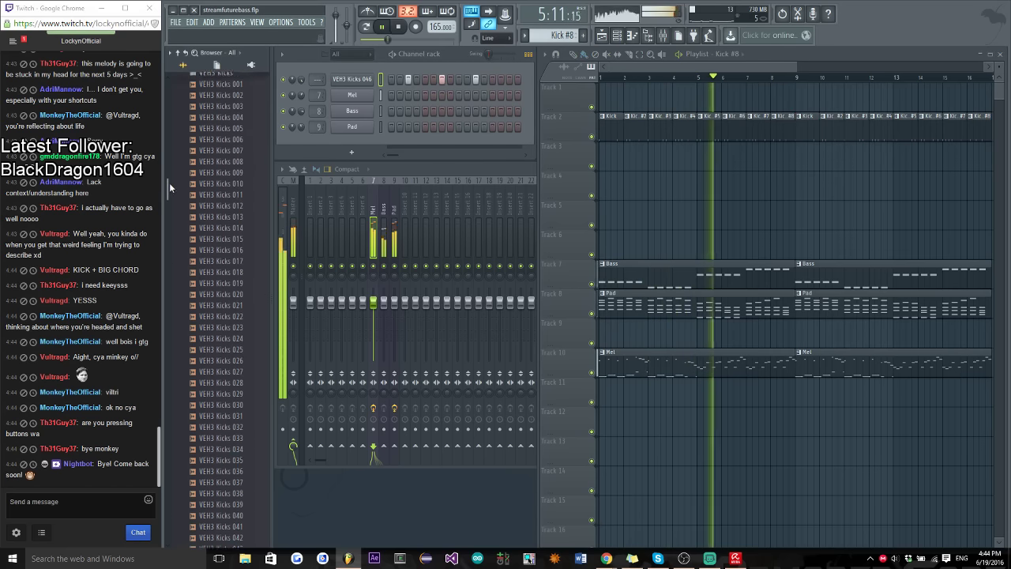
scroll(189, 197, up, 4)
click(216, 222)
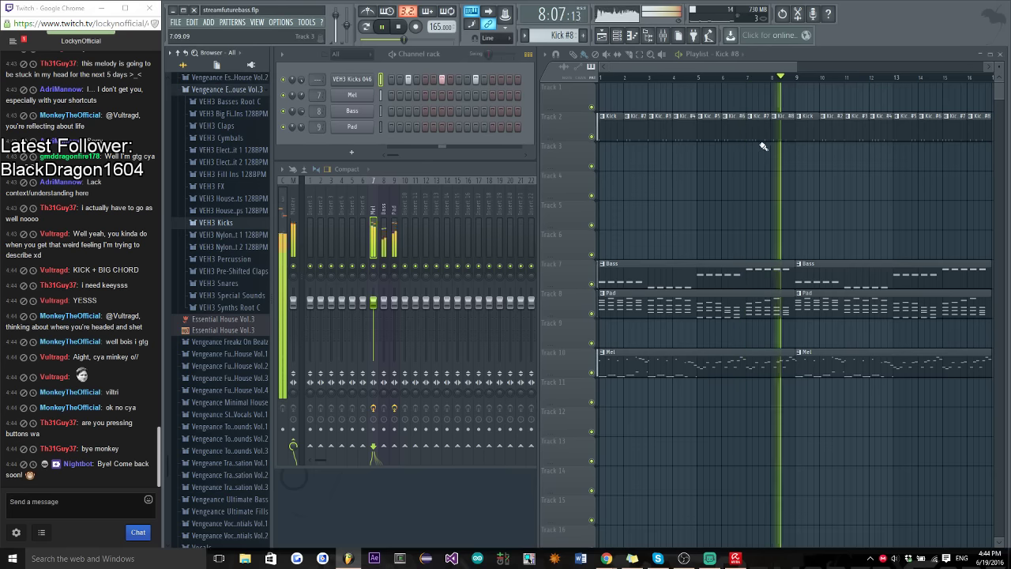
key(space)
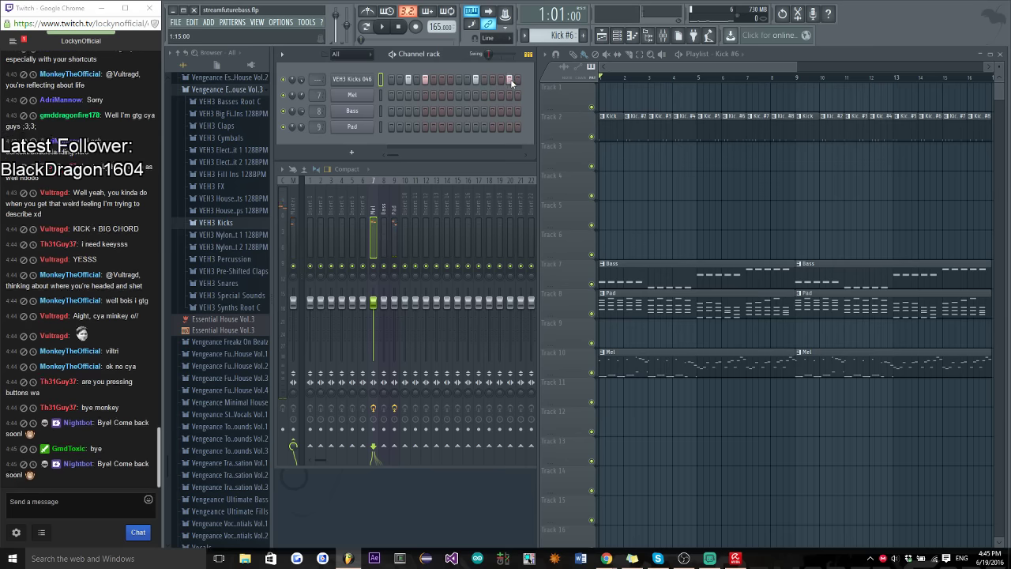
key(space)
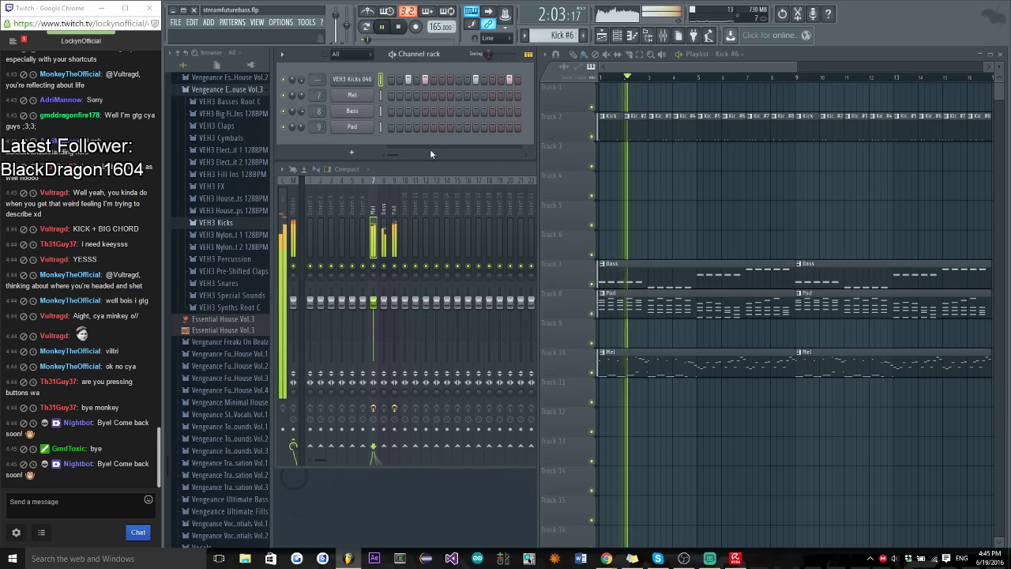
Find VEH3 Claps 077 in the VEH3 Claps folder and add it as a new channel below the kick
click(237, 126)
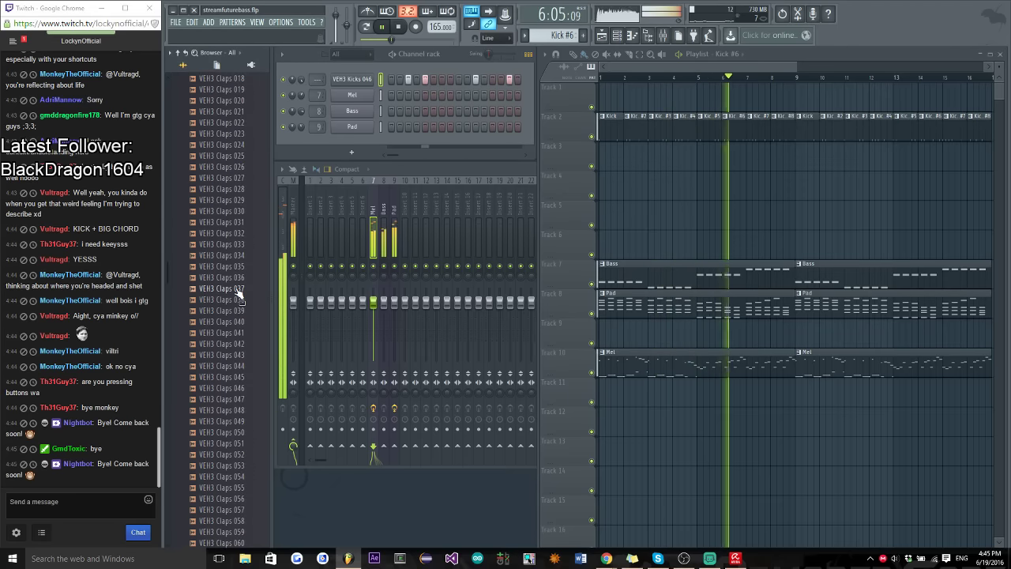
scroll(237, 292, down, 7)
scroll(235, 293, down, 1)
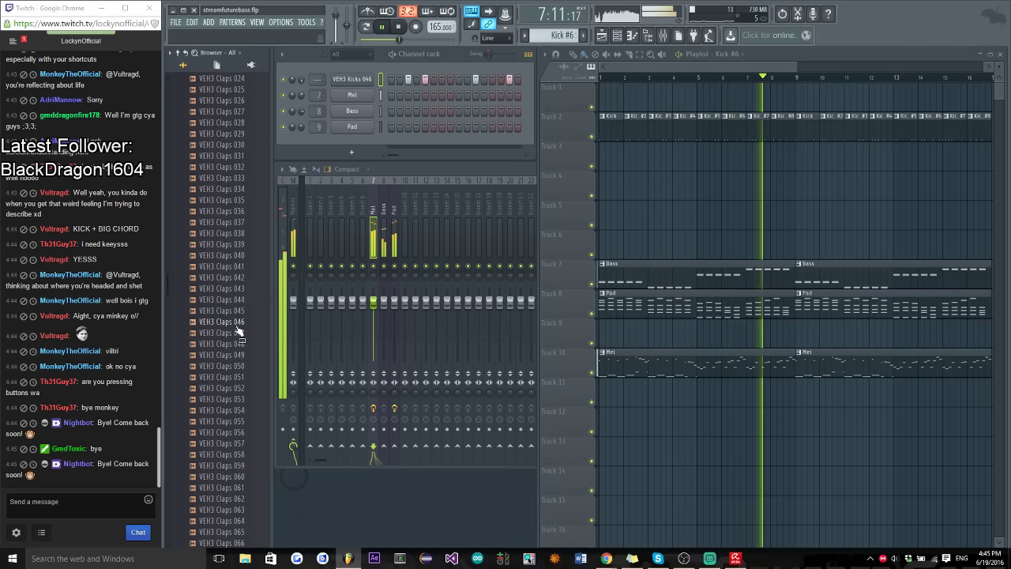
scroll(236, 355, down, 8)
key(space)
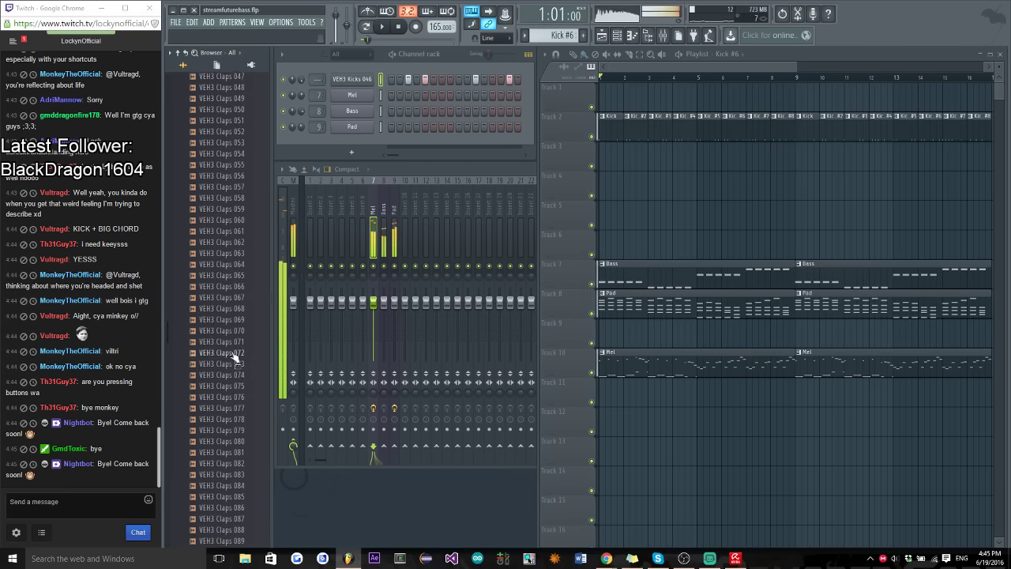
click(225, 398)
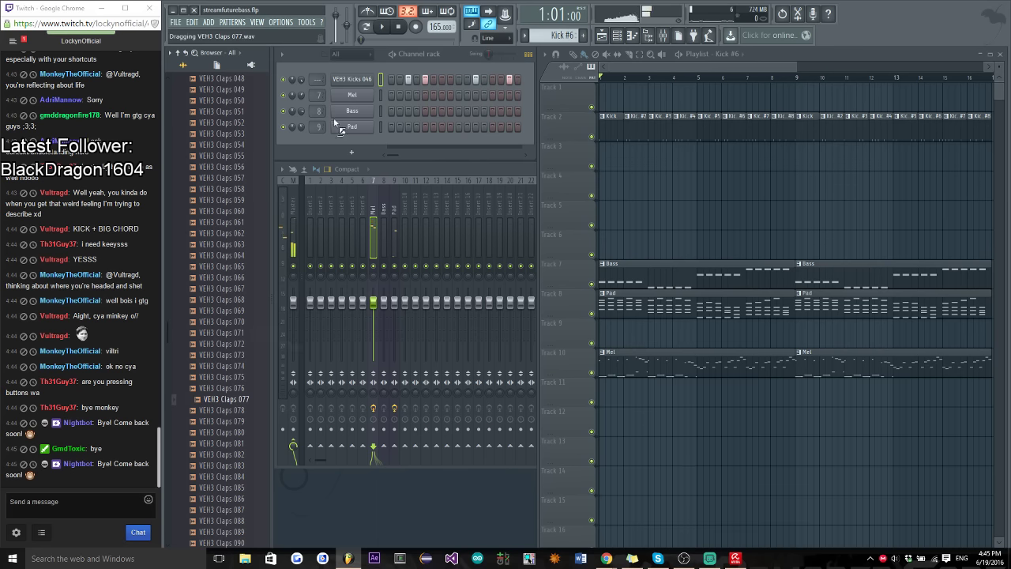
drag(347, 90, 410, 92)
Create a pattern named Clap with a clap hit on step 9 and paint it across bars 1 through 16 on track 3
click(583, 37)
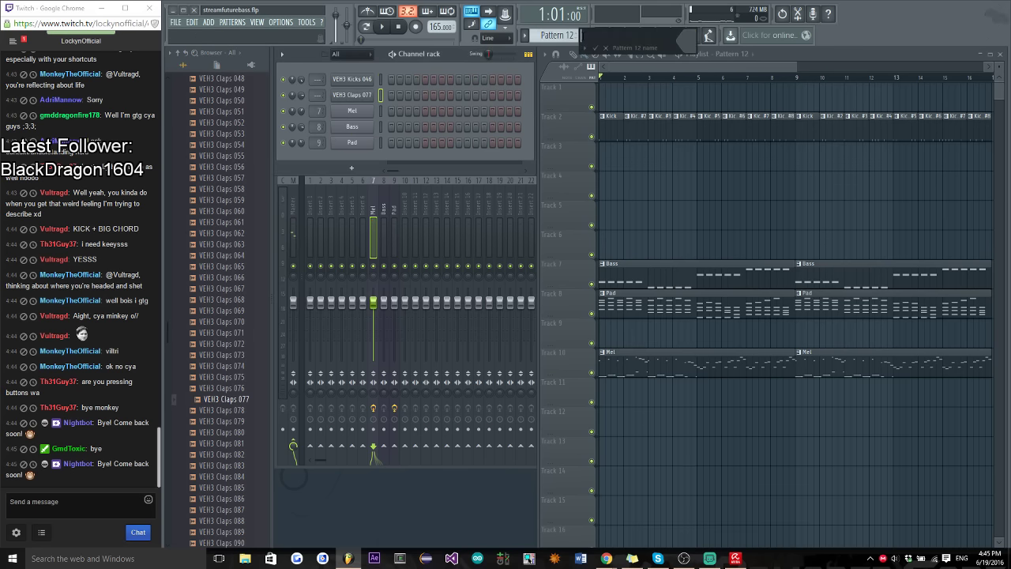
text(Clap)
key(Return)
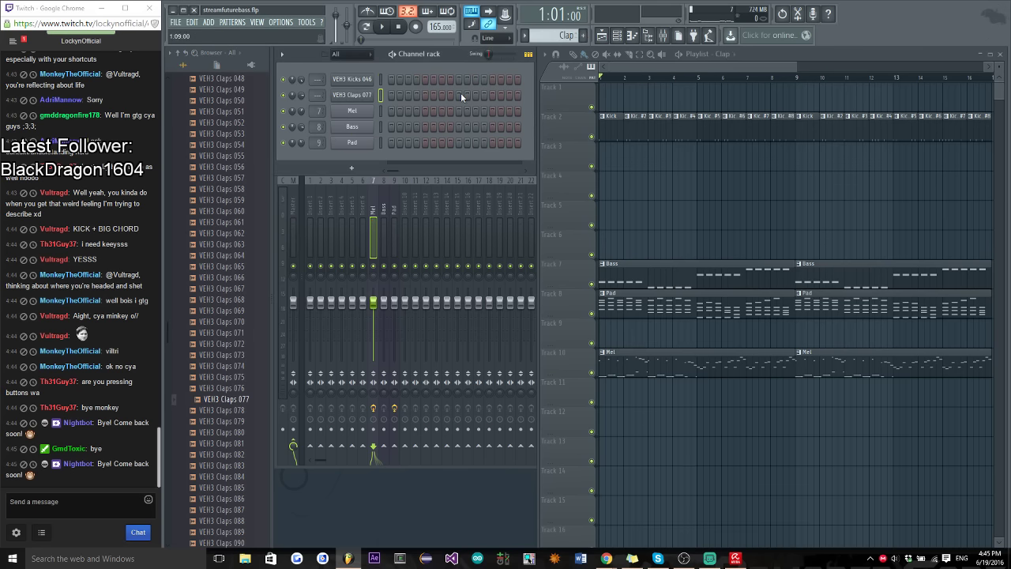
drag(610, 160, 952, 153)
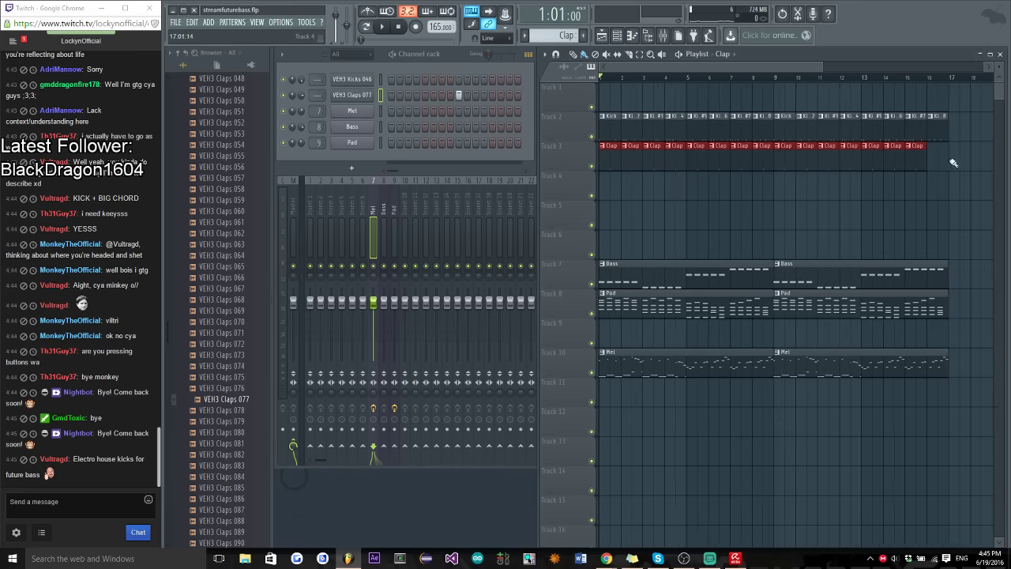
Play the song and solo the kick and clap tracks in the playlist
key(space)
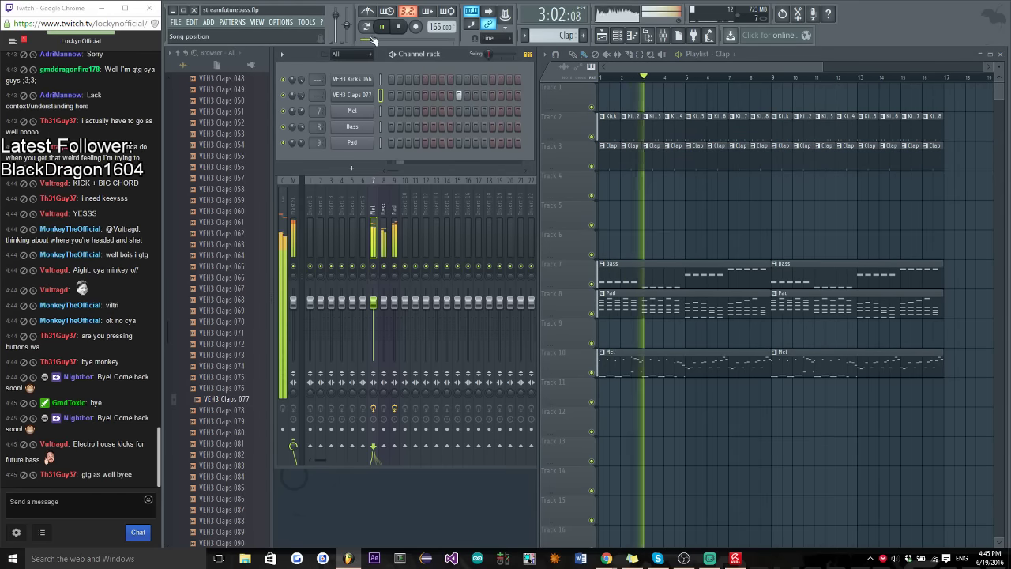
right_click(591, 137)
click(591, 166)
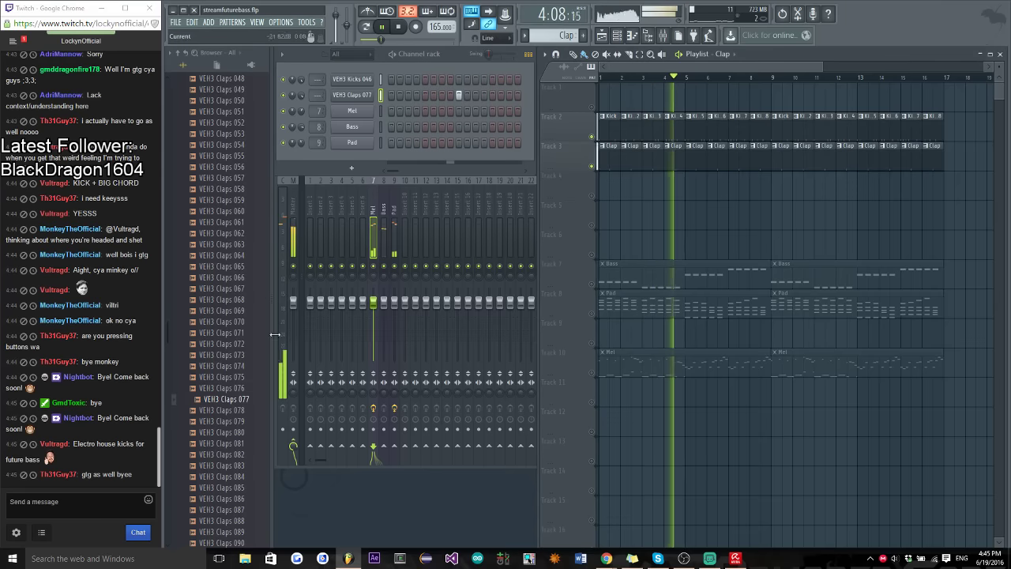
Layer VEH3 Claps 078 as a new channel with a hit on step 9 and play it with the kick
key(space)
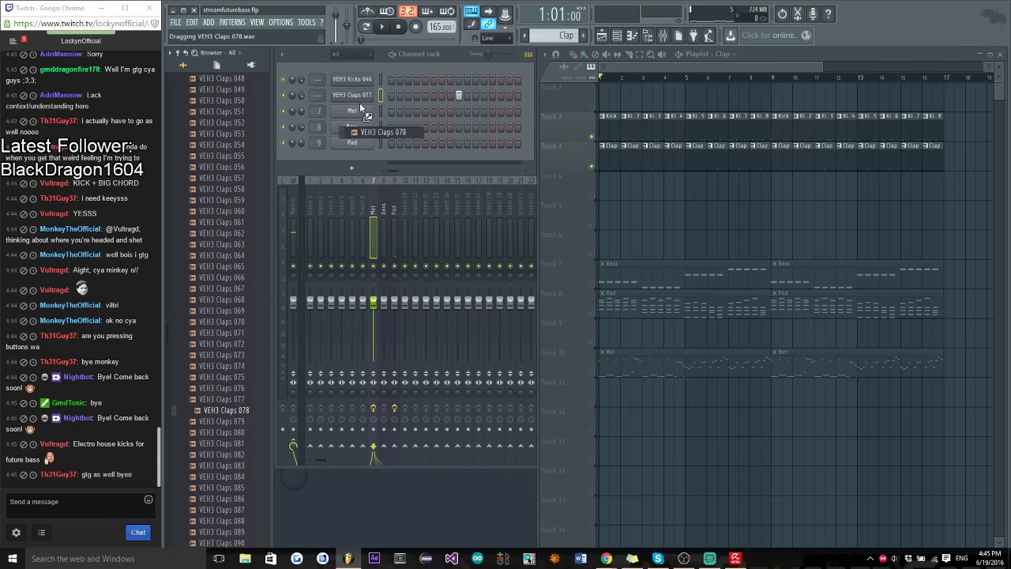
drag(360, 107, 365, 110)
scroll(229, 309, down, 6)
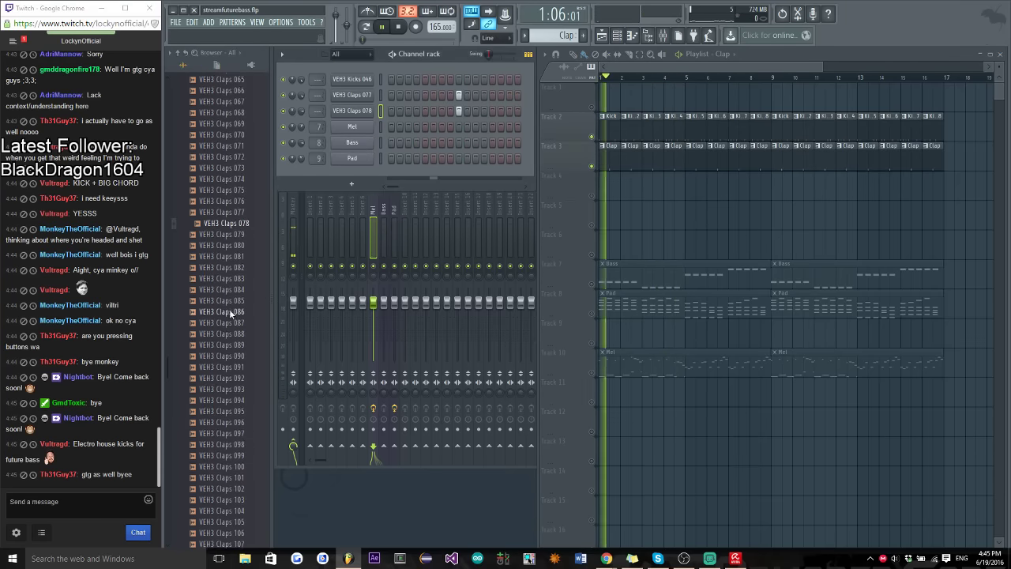
key(space)
Audition other claps, replace the second clap channel's sample with VEH3 Claps 081 and play the result
click(237, 223)
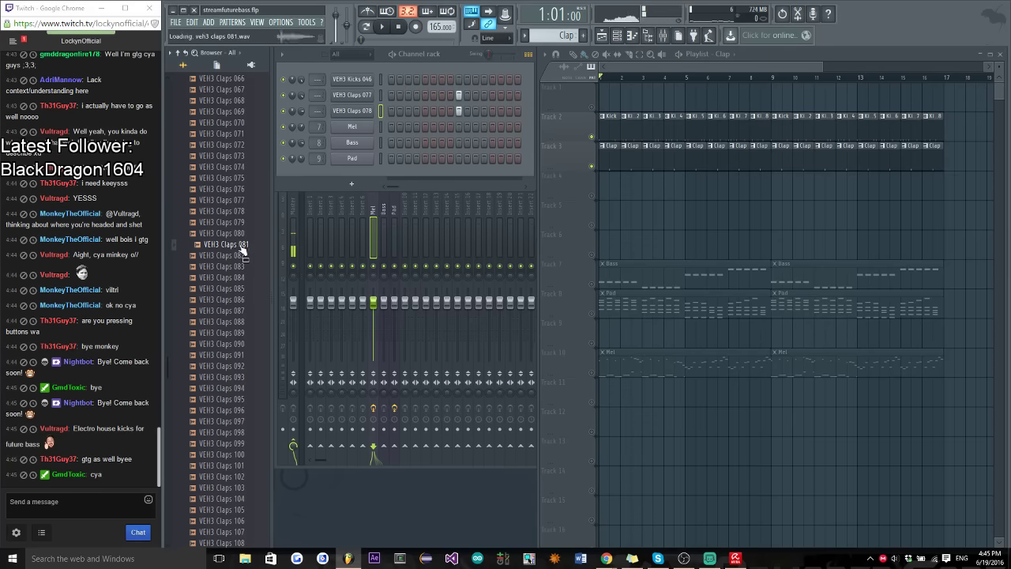
drag(355, 117, 355, 115)
key(space)
scroll(243, 294, down, 4)
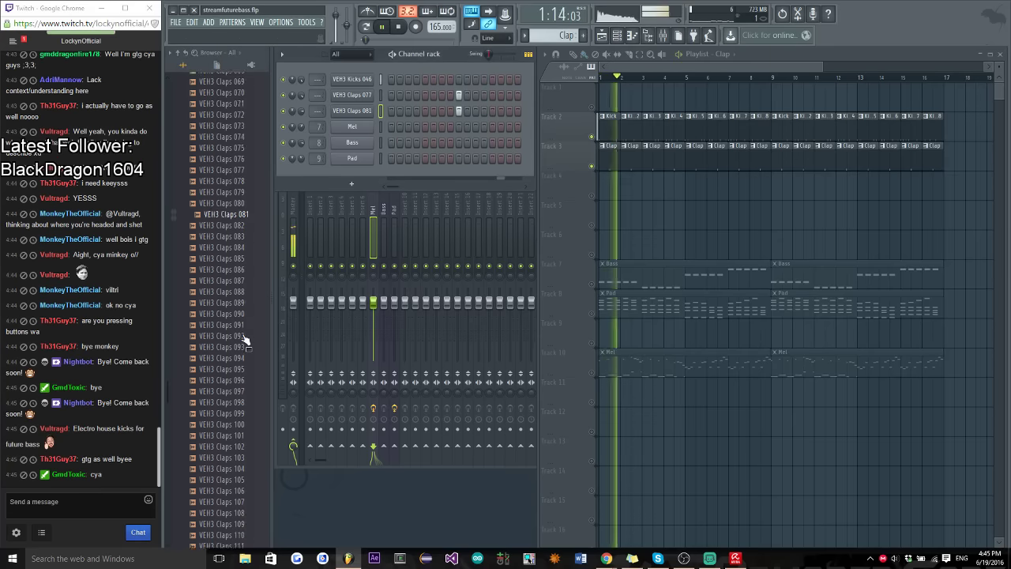
key(space)
Audition claps further down the VEH3 Claps folder and add VEH3 Claps 127 as a third clap channel
scroll(241, 379, down, 6)
click(238, 411)
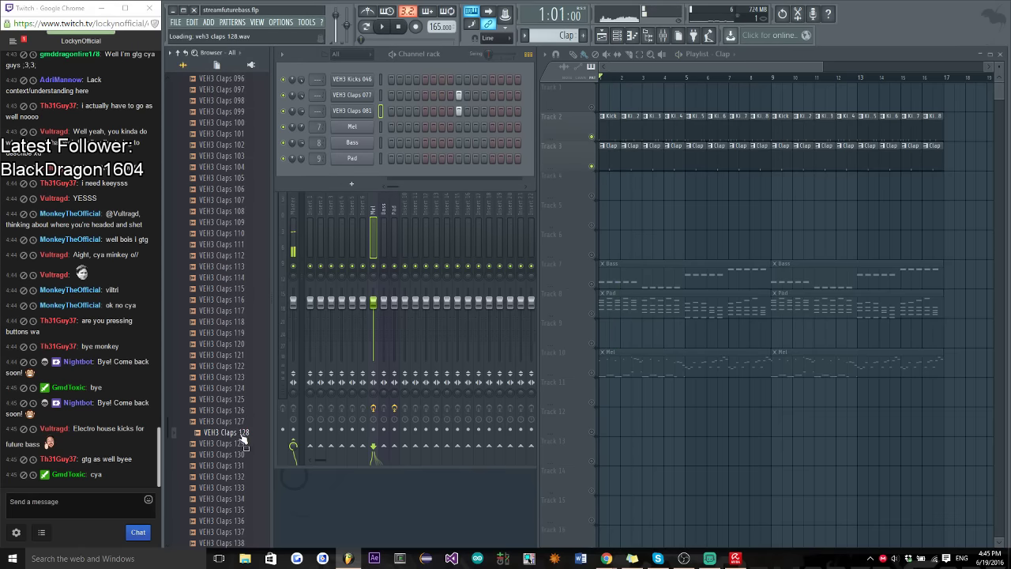
click(241, 440)
scroll(241, 418, down, 2)
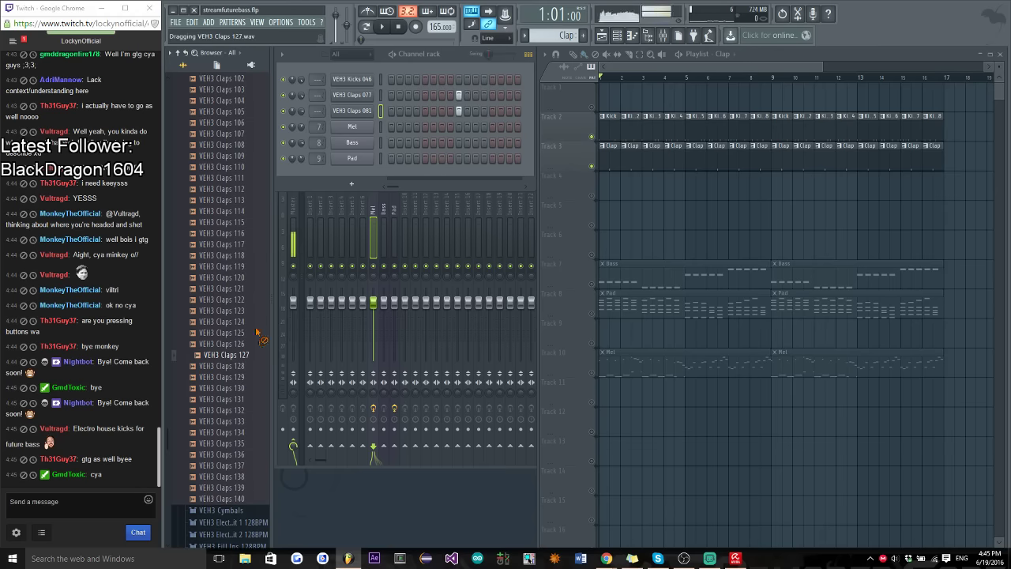
drag(354, 128, 353, 128)
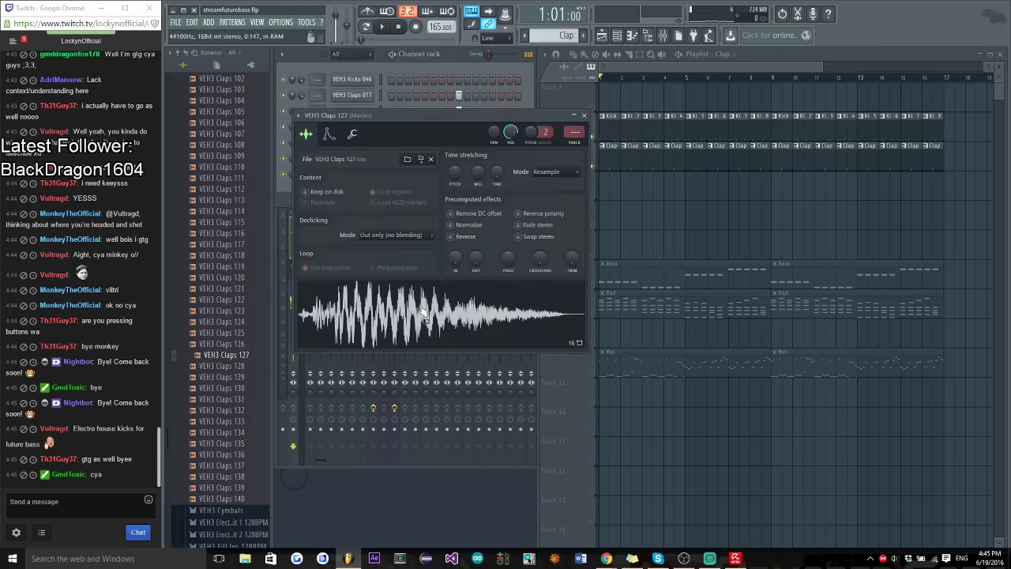
Shorten the VEH3 Claps 127 sample's tail with a fade-out, add its hit on step 9 and play the layered claps
drag(478, 261, 467, 316)
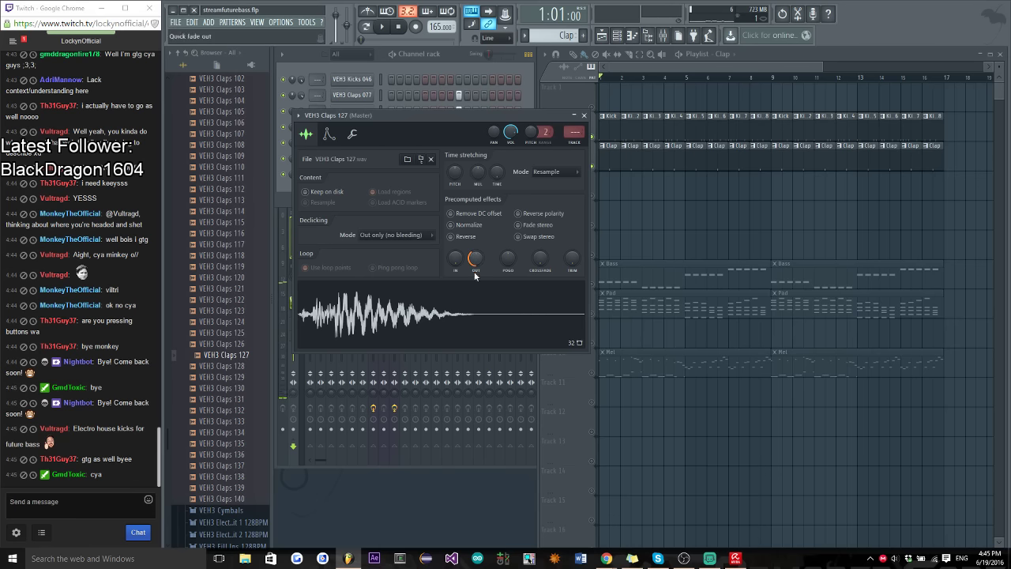
key(Escape)
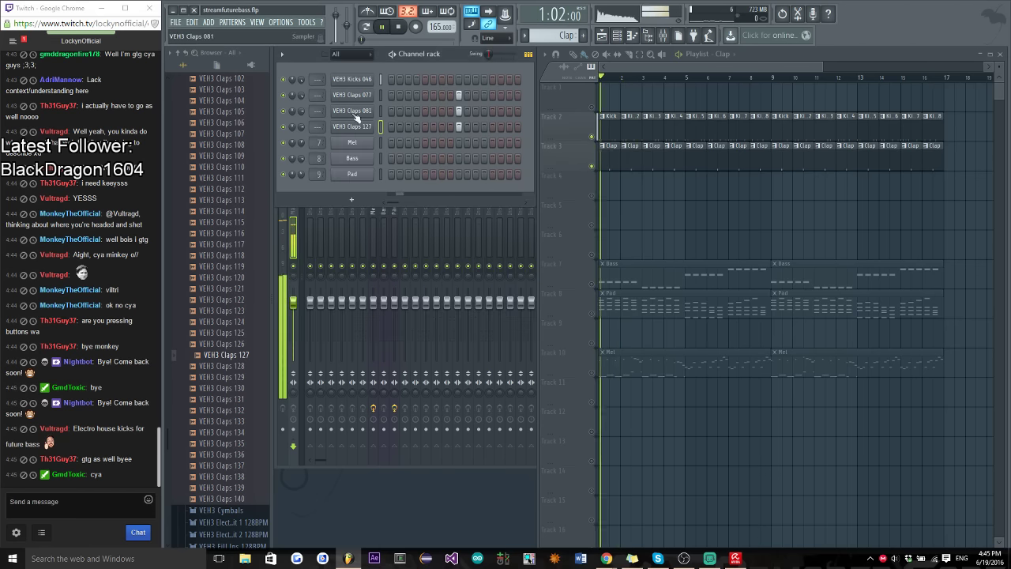
scroll(235, 404, down, 3)
scroll(235, 404, down, 3)
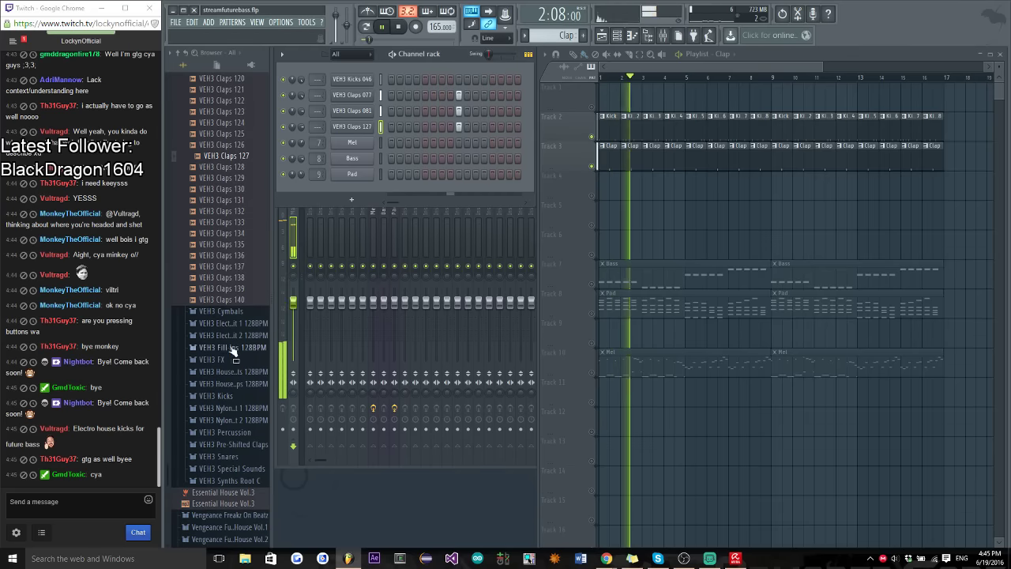
Set the fade-out of the VEH3 Kicks 046 sample to 23%
scroll(238, 406, down, 3)
scroll(241, 404, down, 5)
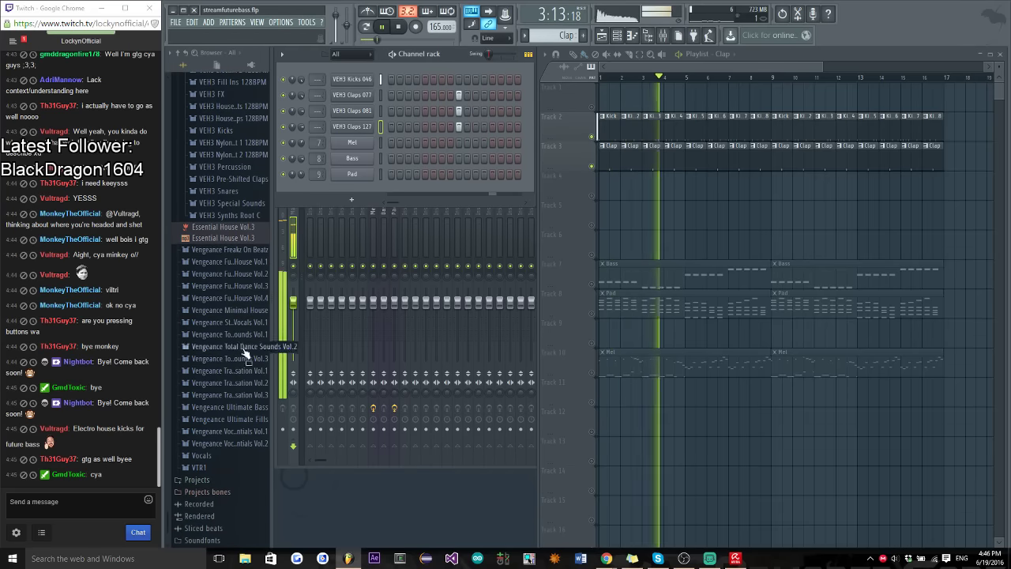
scroll(237, 340, up, 20)
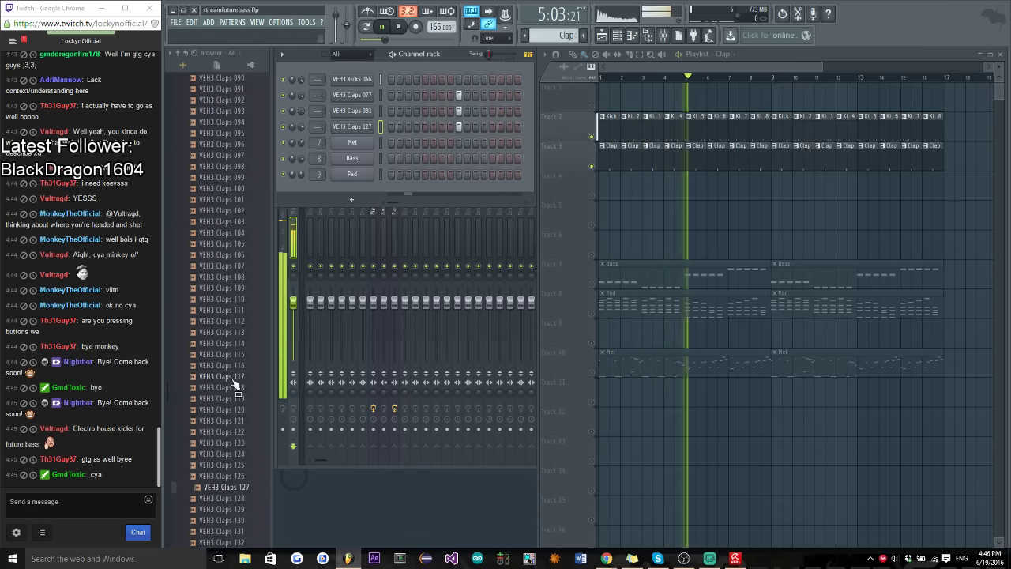
scroll(227, 350, up, 18)
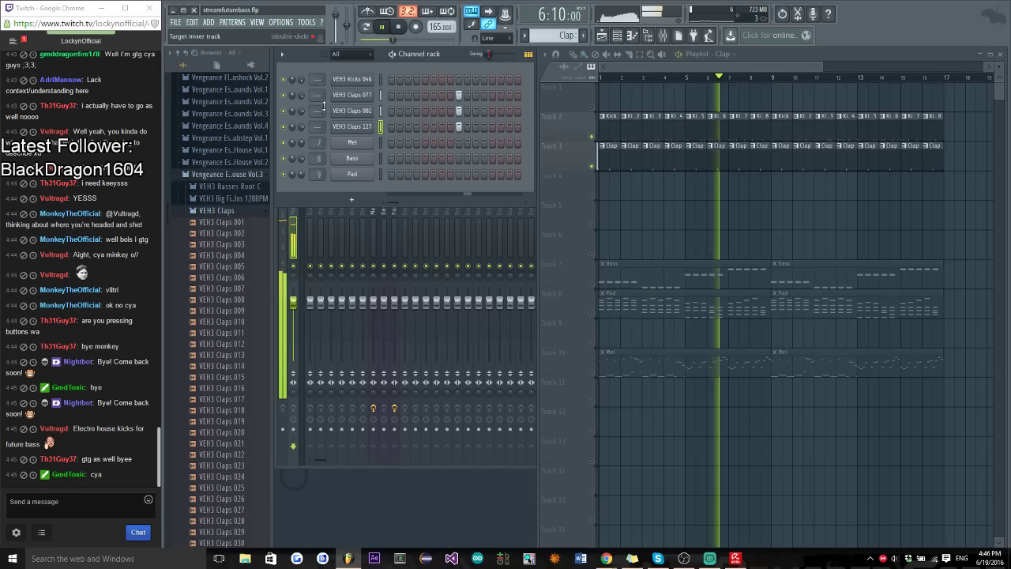
click(352, 79)
drag(543, 327, 540, 327)
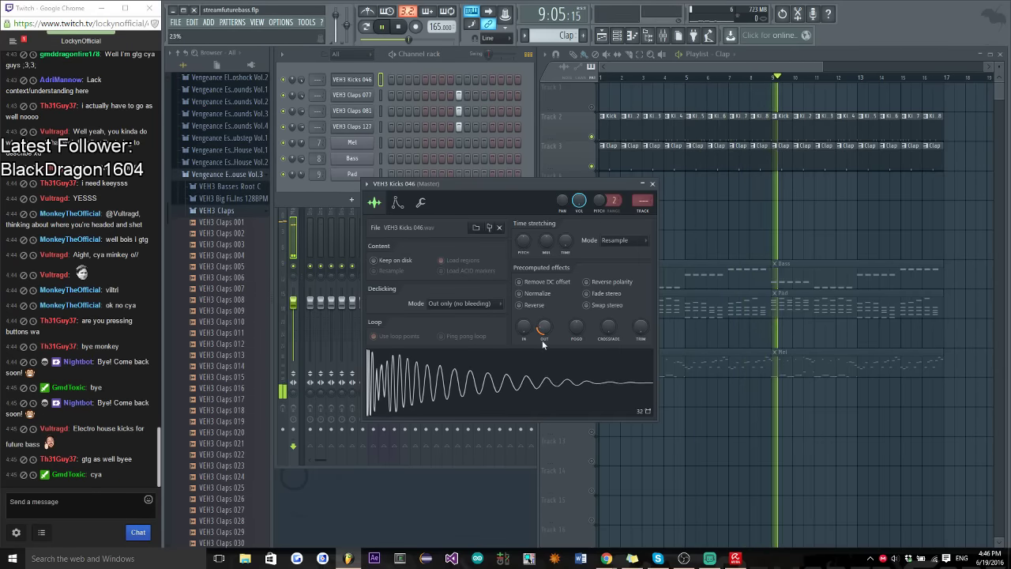
Stop playback, open the VDUB1 Claps folder of Vengeance Essential Dubstep Vol.1 and audition its claps
click(233, 177)
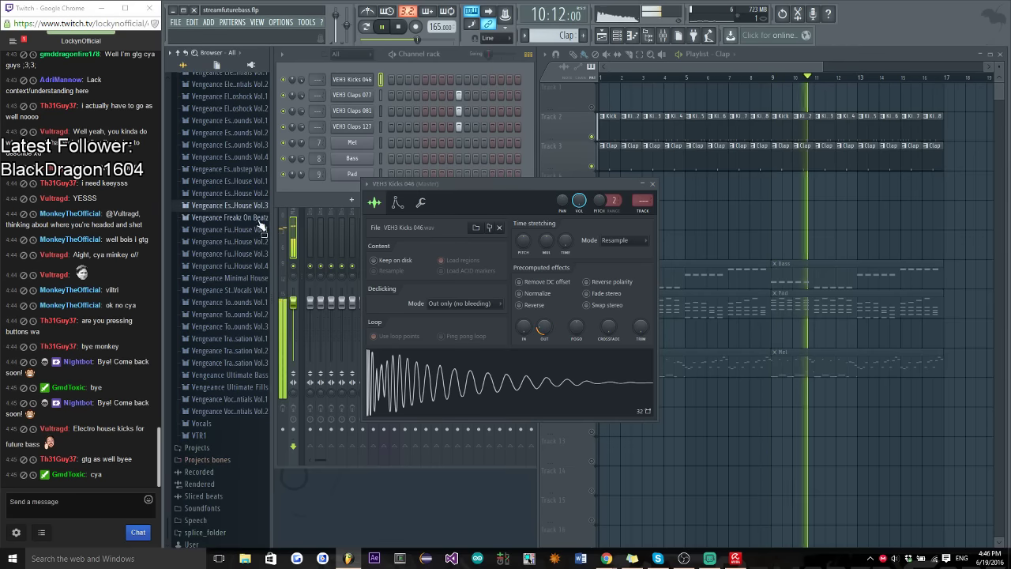
scroll(256, 187, up, 3)
key(space)
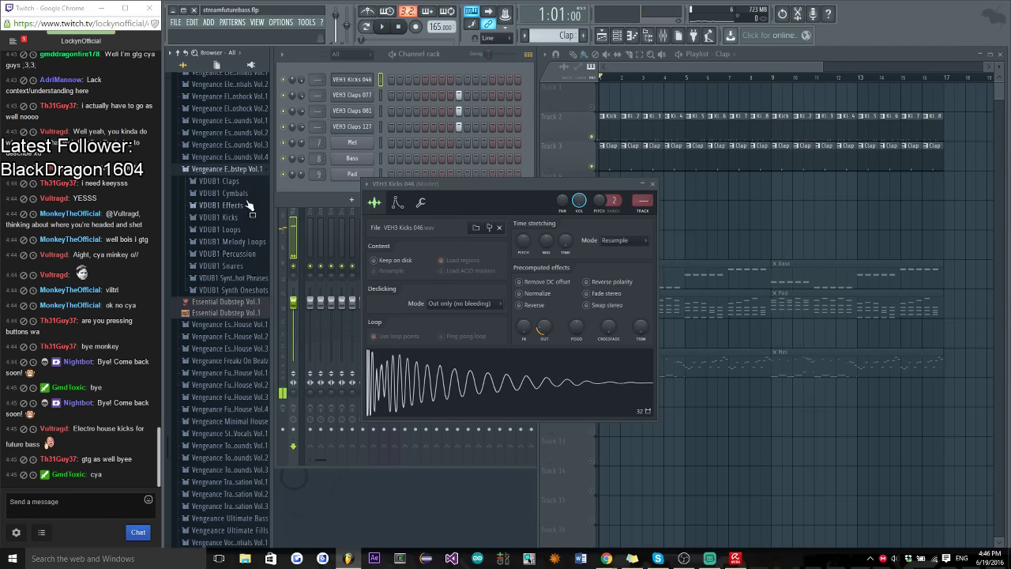
click(250, 206)
scroll(237, 340, down, 10)
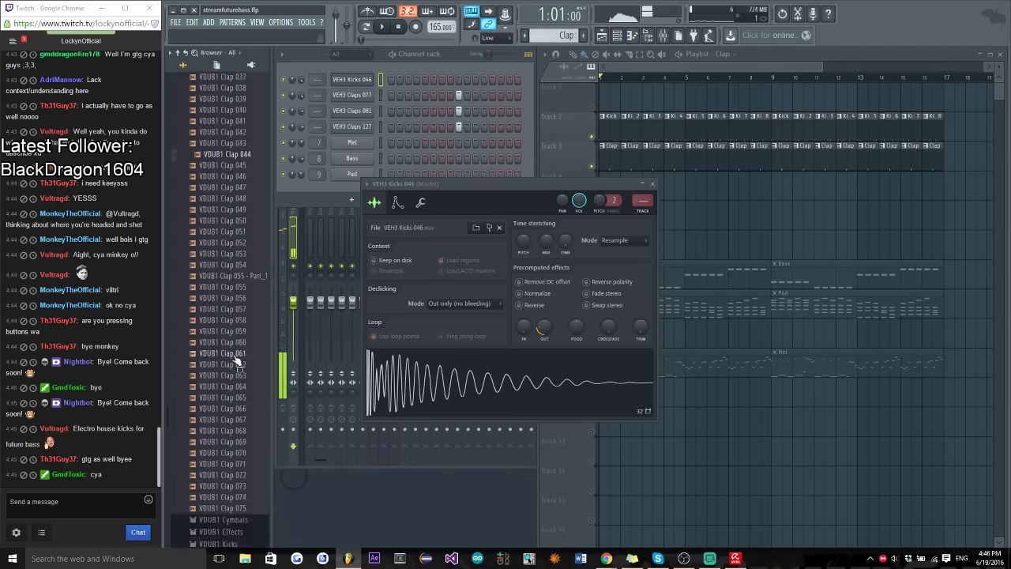
click(232, 366)
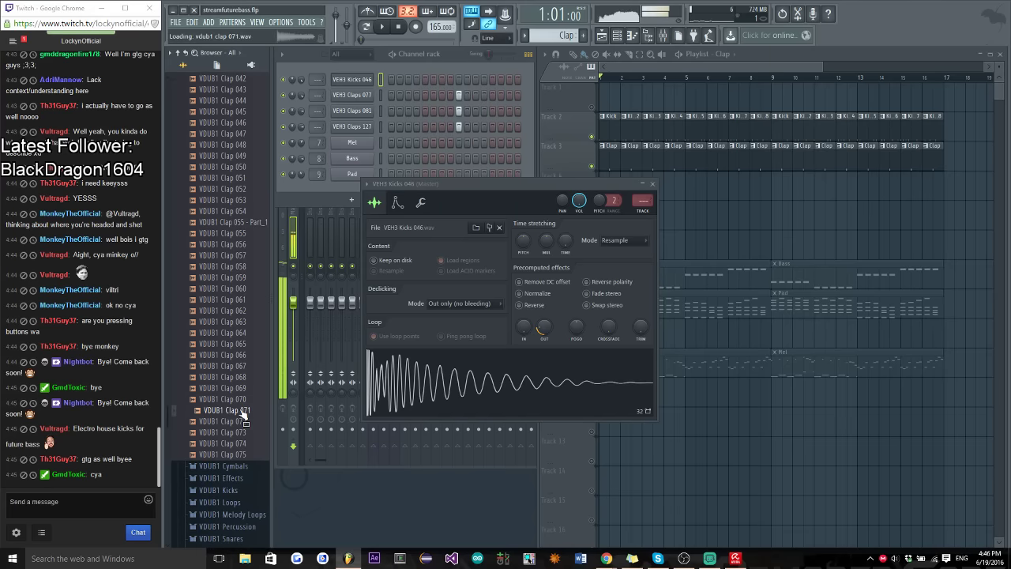
Add VDUB1 Clap 071 as a new channel below VEH3 Claps 127 with a hit on step 9 during playback
drag(363, 137, 364, 141)
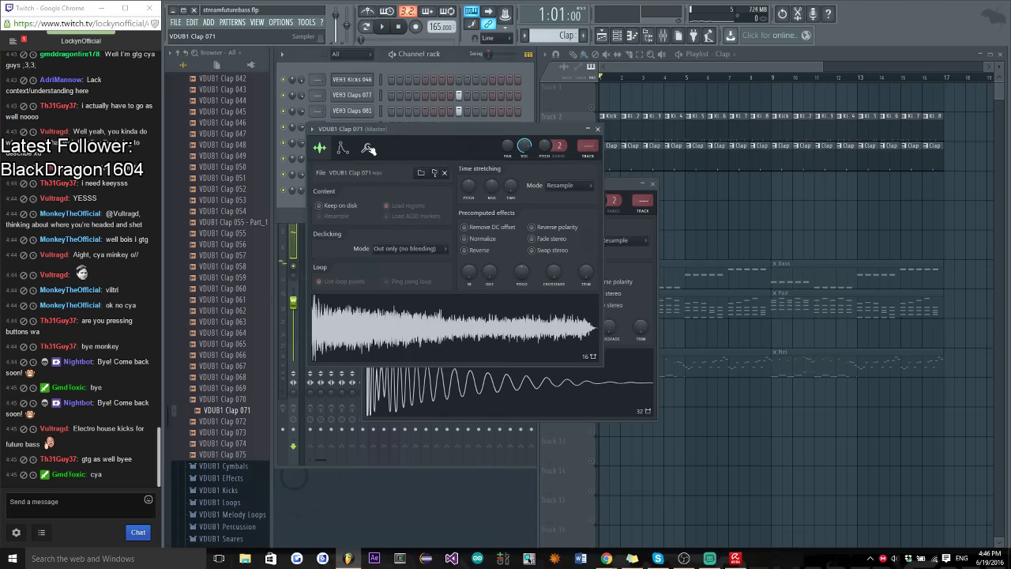
key(space)
key(F6)
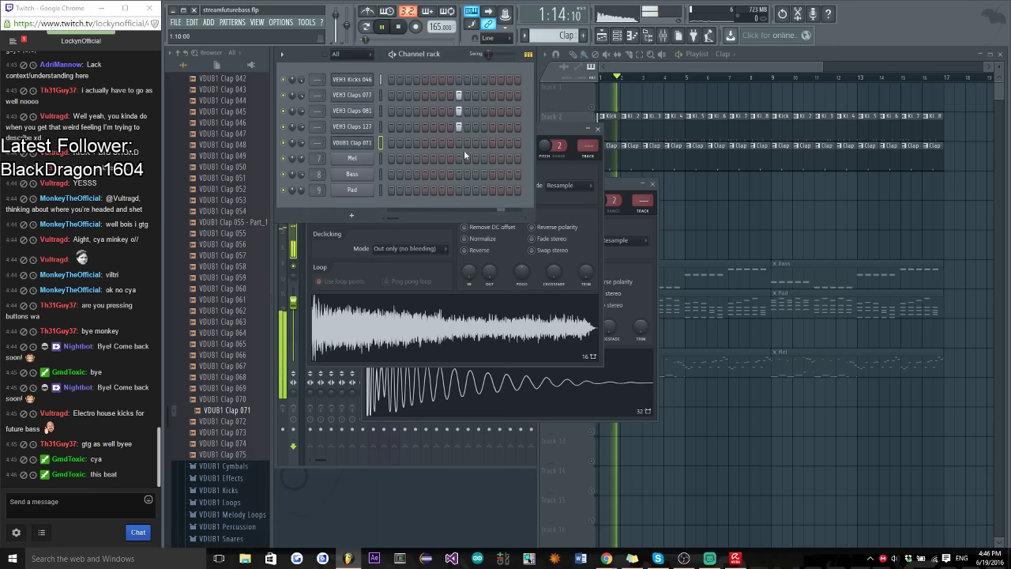
click(459, 142)
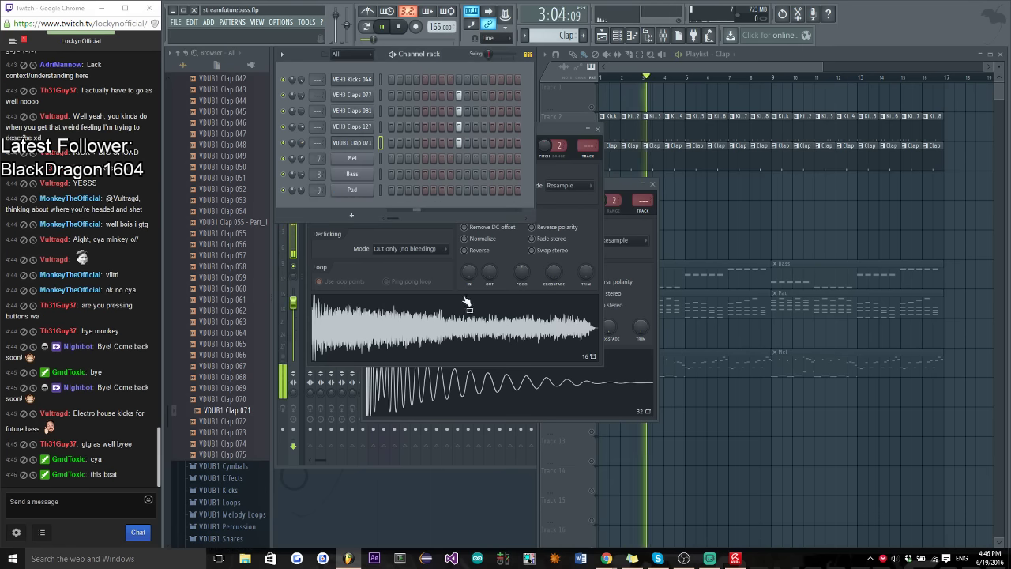
Try a fade-in and fade-out on the VDUB1 Clap 071 sample, play the layered claps and reset both fades
click(351, 142)
drag(489, 272, 480, 286)
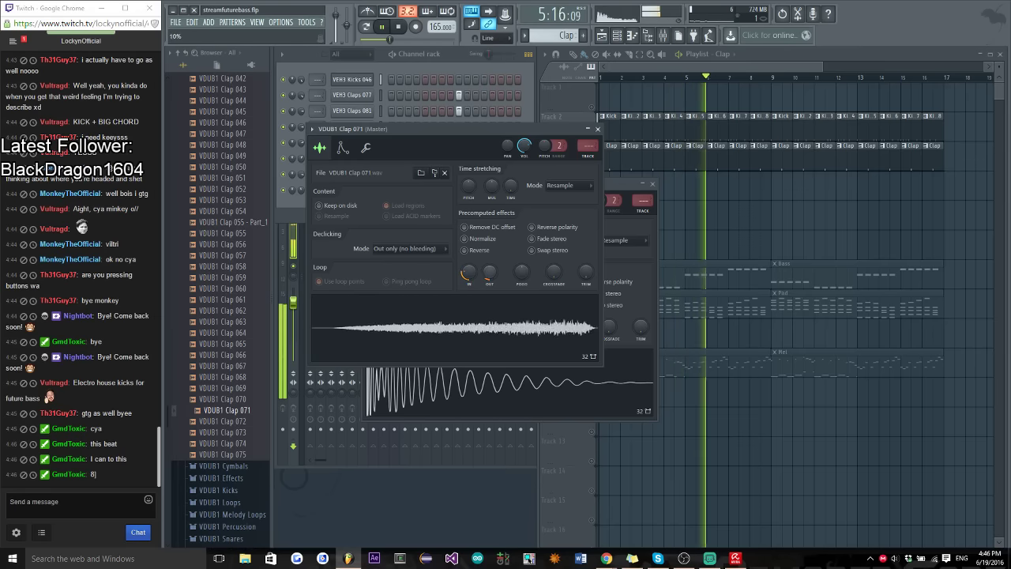
mouse_move(468, 272)
mouse_down()
mouse_move(468, 261)
mouse_move(469, 280)
mouse_up()
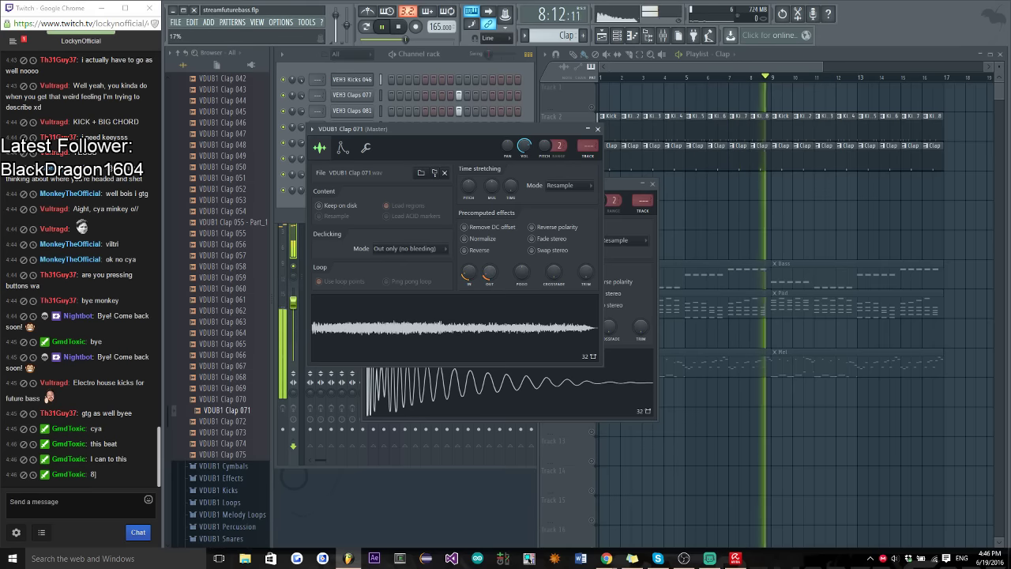
key(space)
click(458, 53)
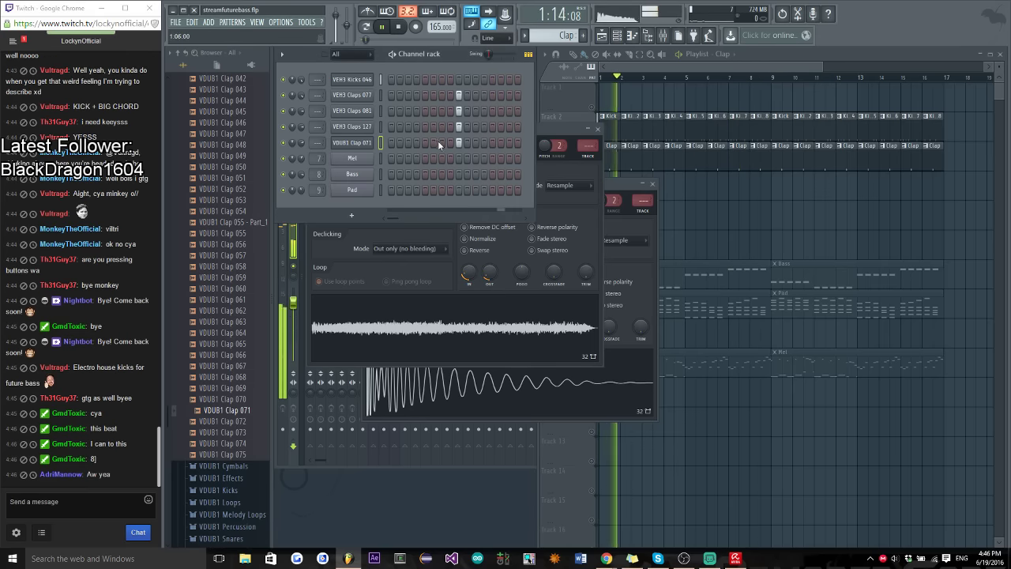
click(556, 169)
key(space)
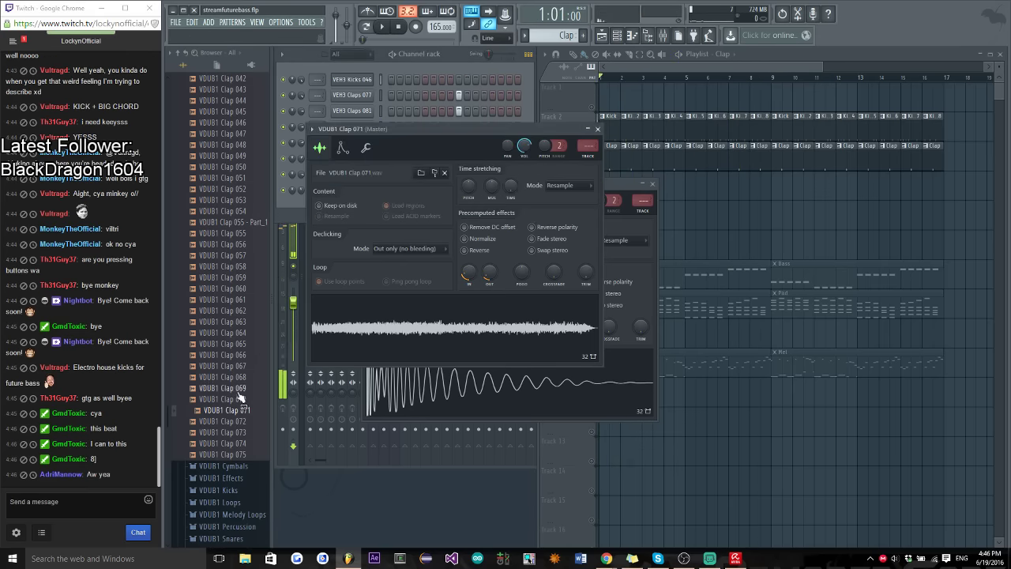
drag(469, 275, 464, 276)
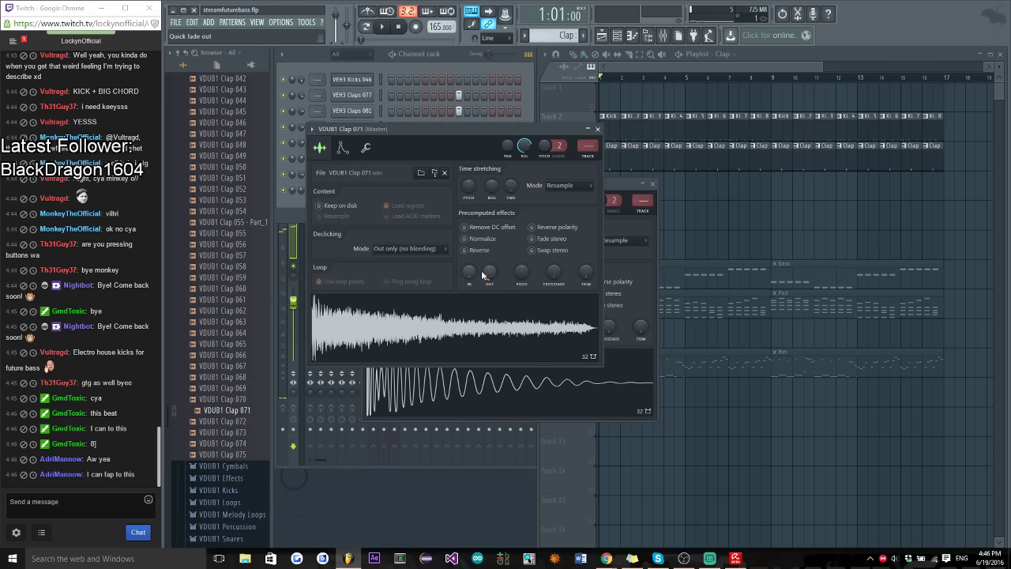
Audition further claps in the VDUB1 Claps folder, including 070 and 062 and those near its start
key(Up)
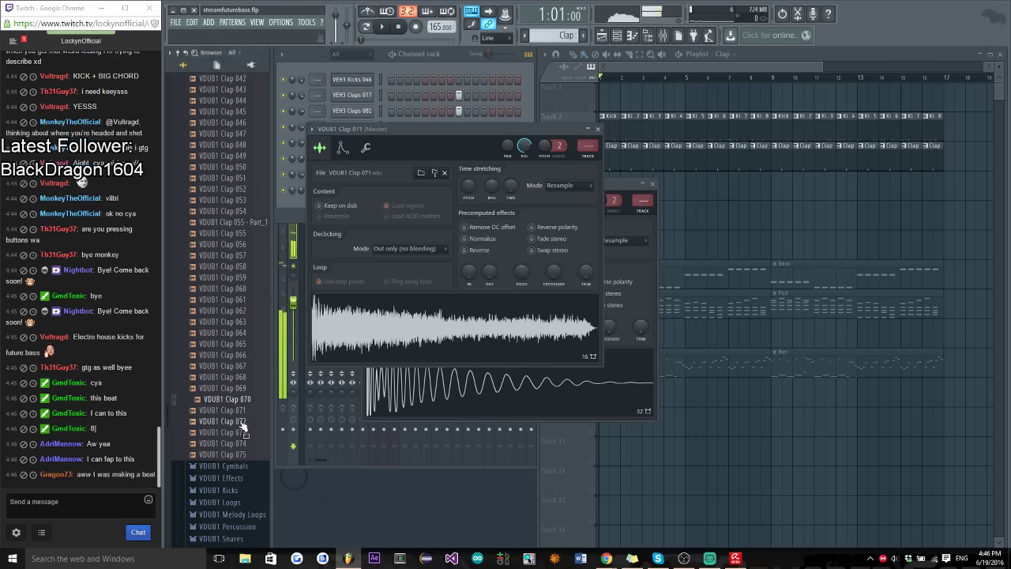
click(237, 311)
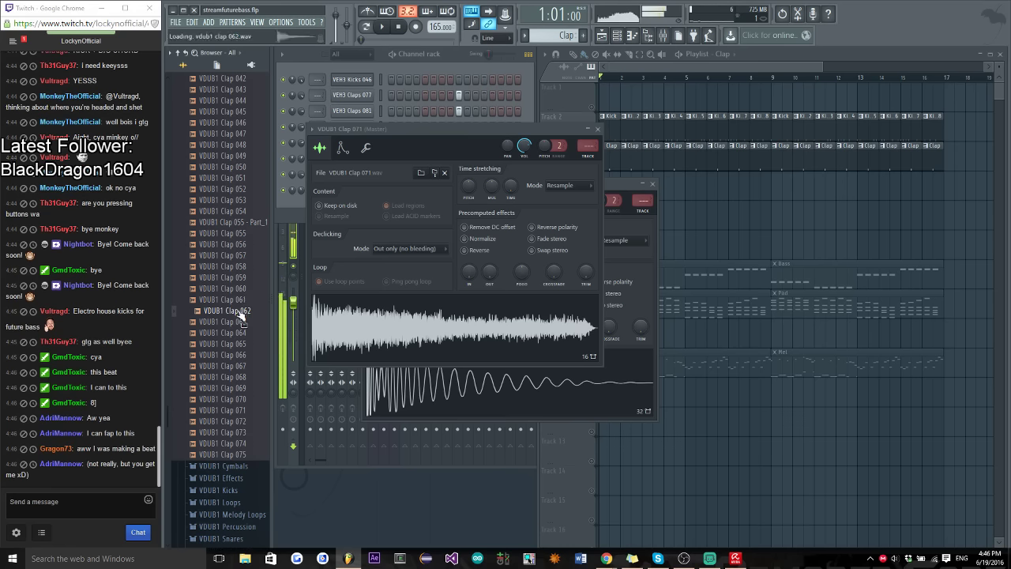
click(426, 54)
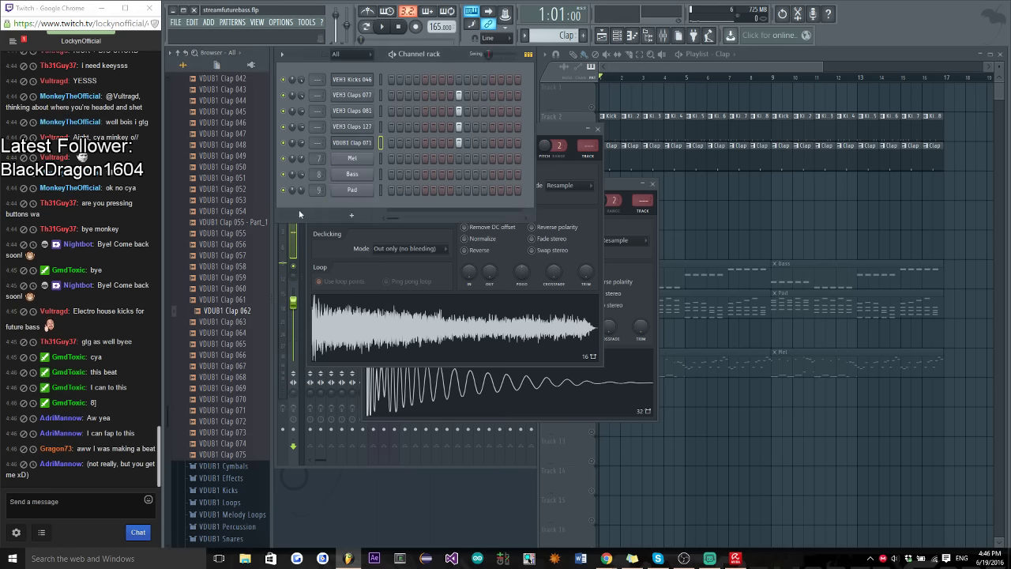
key(Up)
key(Up)
key(Up)
key(Up)
key(Up)
key(Up)
key(Up)
key(Up)
key(Up)
key(Up)
key(Up)
key(Up)
key(Up)
key(Up)
key(Up)
key(Up)
key(Up)
key(Up)
key(Up)
key(Up)
key(Up)
key(Up)
key(Up)
key(Up)
key(Up)
key(Up)
key(Up)
key(Up)
key(Up)
key(Up)
key(Up)
key(Up)
key(Up)
key(Up)
key(Up)
key(Up)
key(Up)
key(Up)
key(Up)
key(Up)
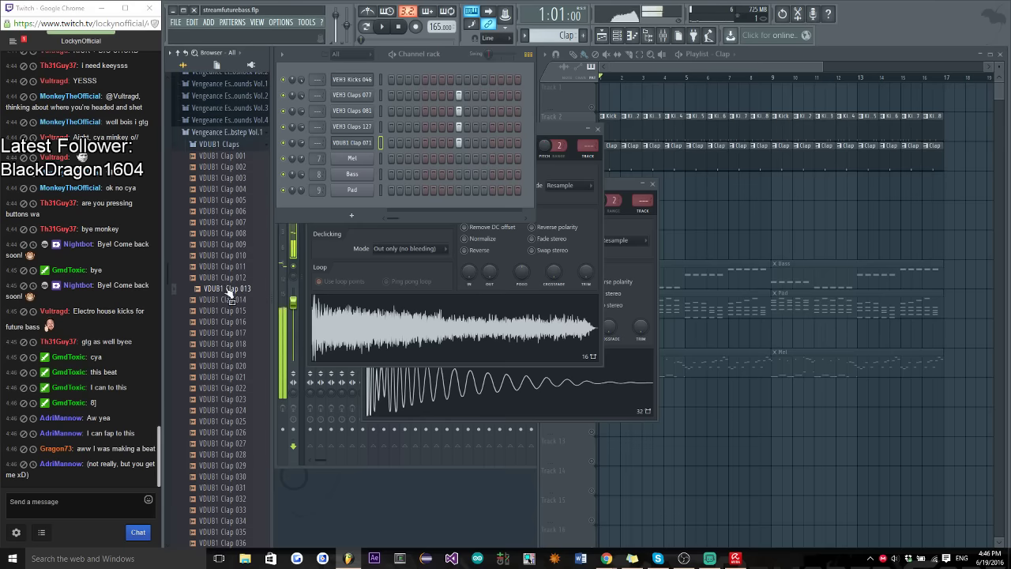
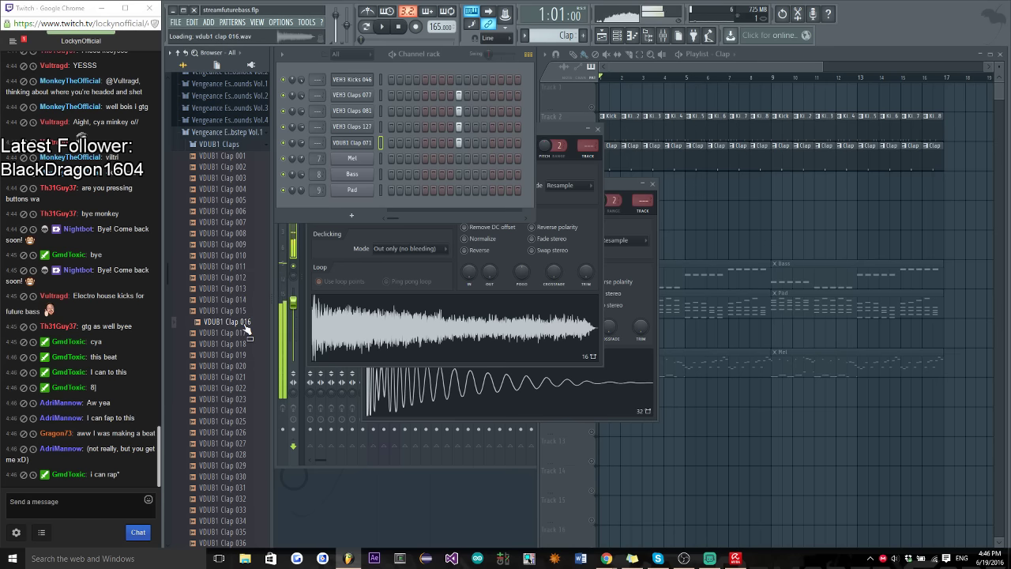
Replace the VDUB1 Clap 071 channel's sample with VDUB1 Clap 016, play it and shorten its tail with a fade-out
drag(367, 142, 363, 143)
key(space)
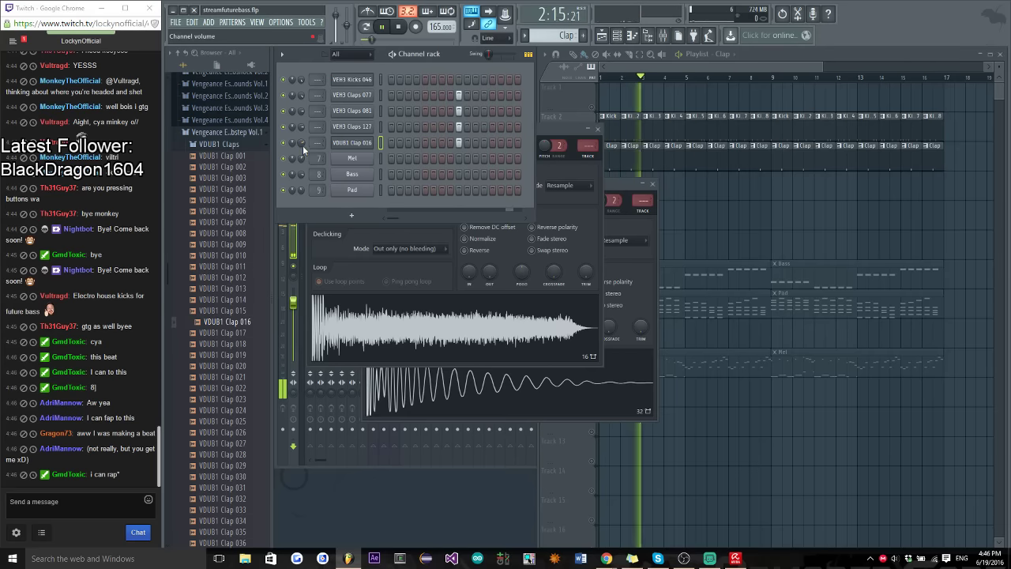
key(space)
drag(489, 271, 489, 276)
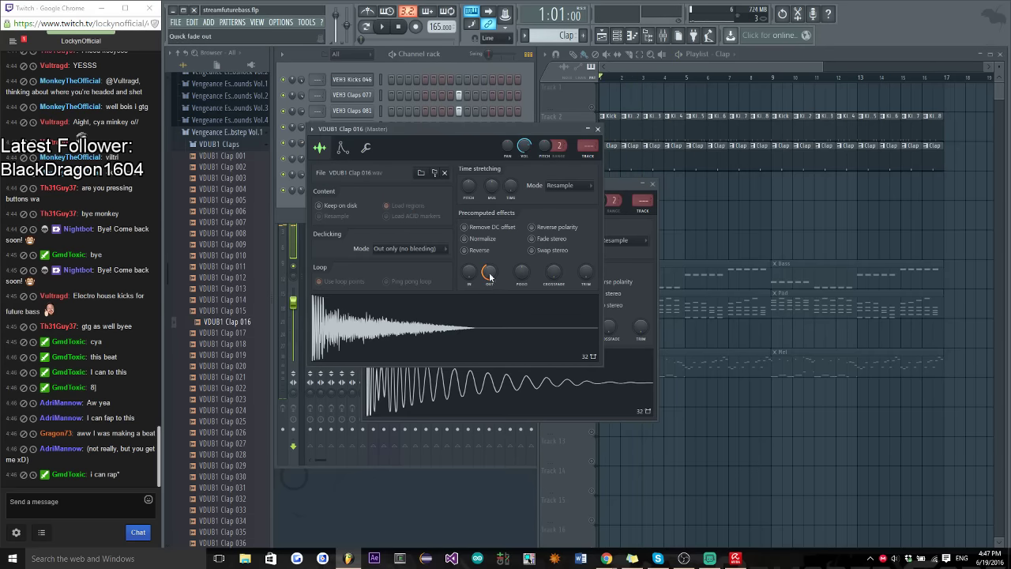
Load the VDUB1 Clap 016 sample into the kick channel, close both sampler windows and play the pattern
drag(416, 343, 352, 79)
key(space)
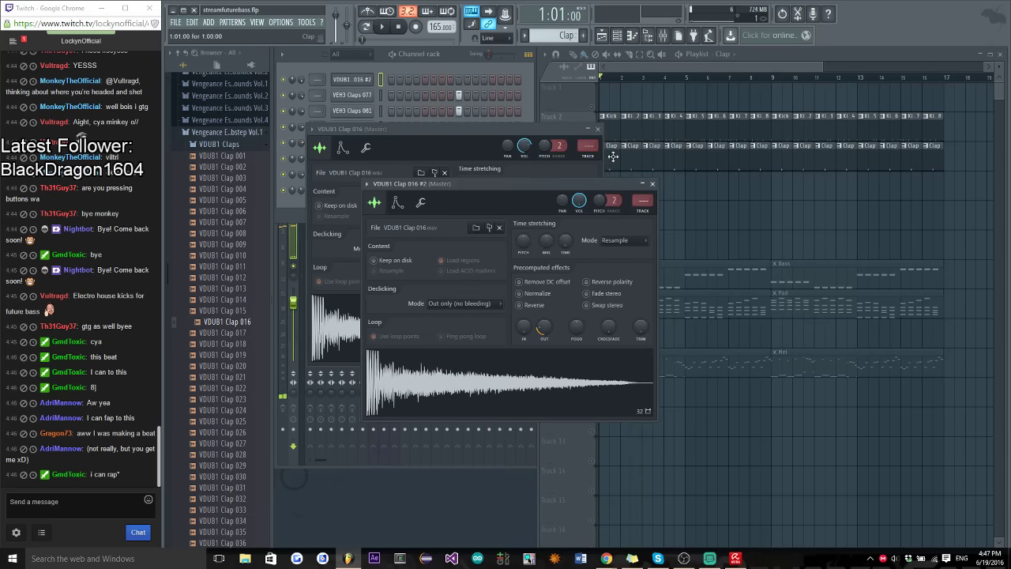
click(652, 184)
click(597, 129)
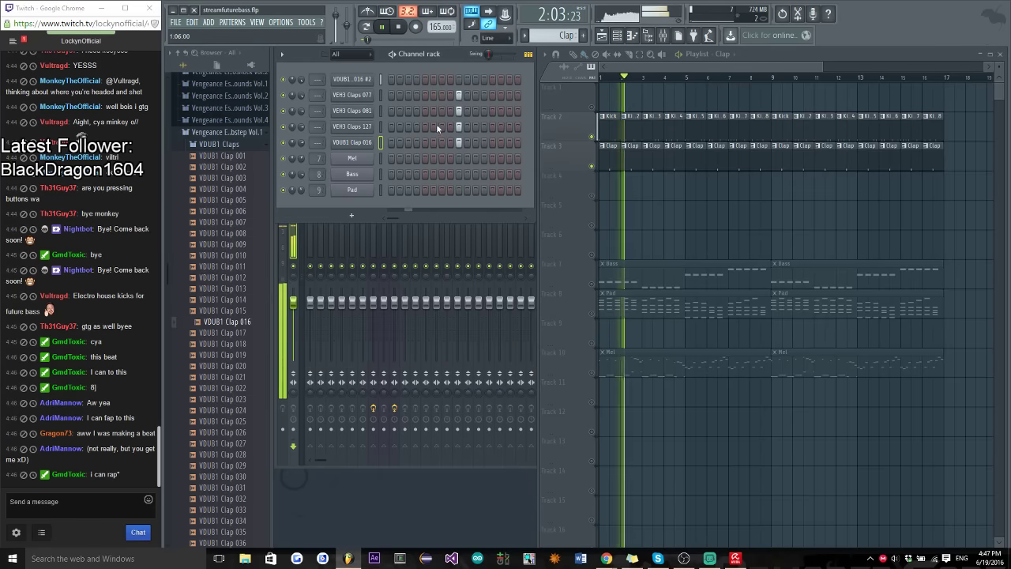
key(space)
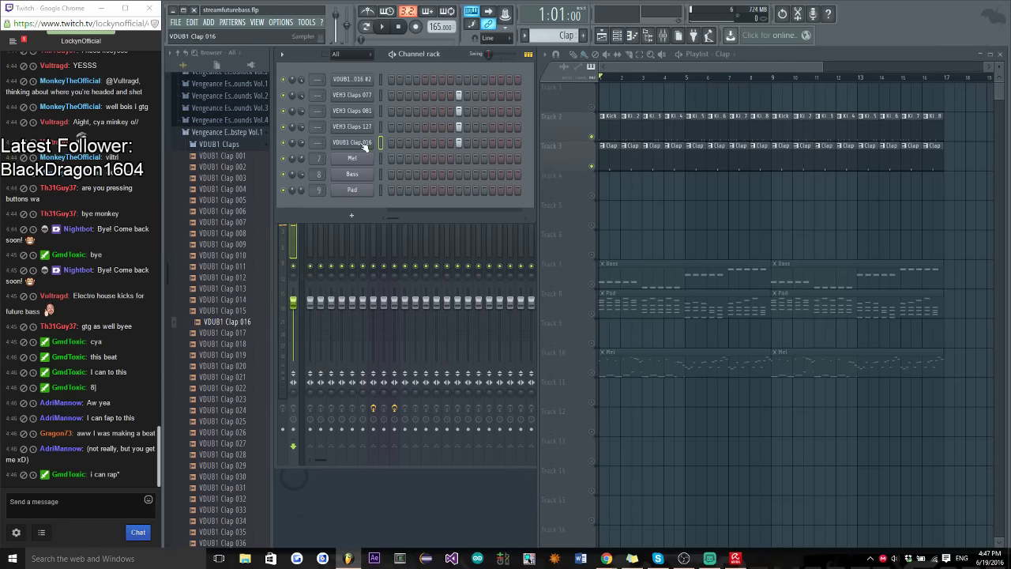
Check the first channel's sample by ear, then browse to the Vengeance Essential House Vol.2 folder
click(366, 80)
click(449, 372)
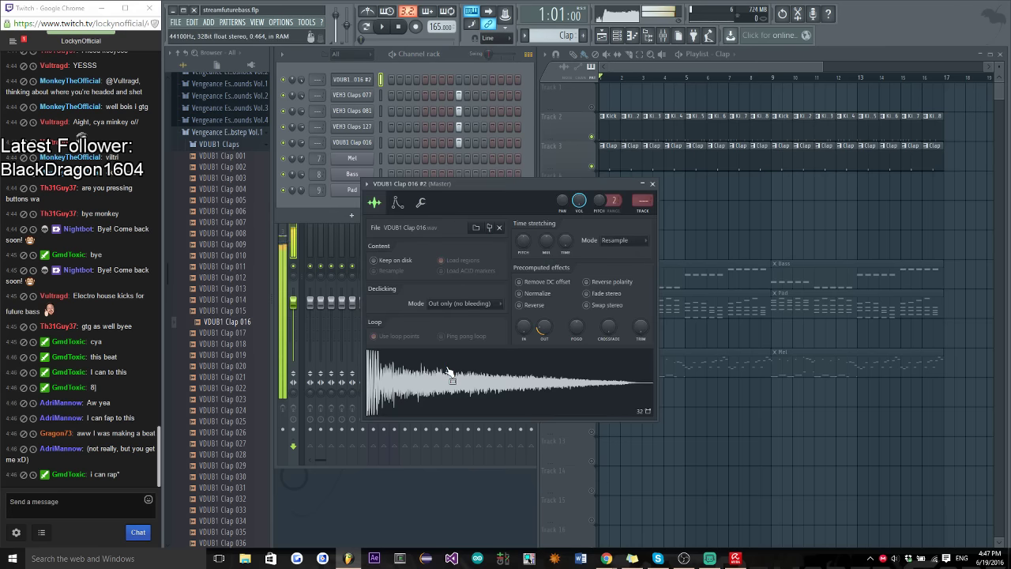
click(652, 184)
click(236, 134)
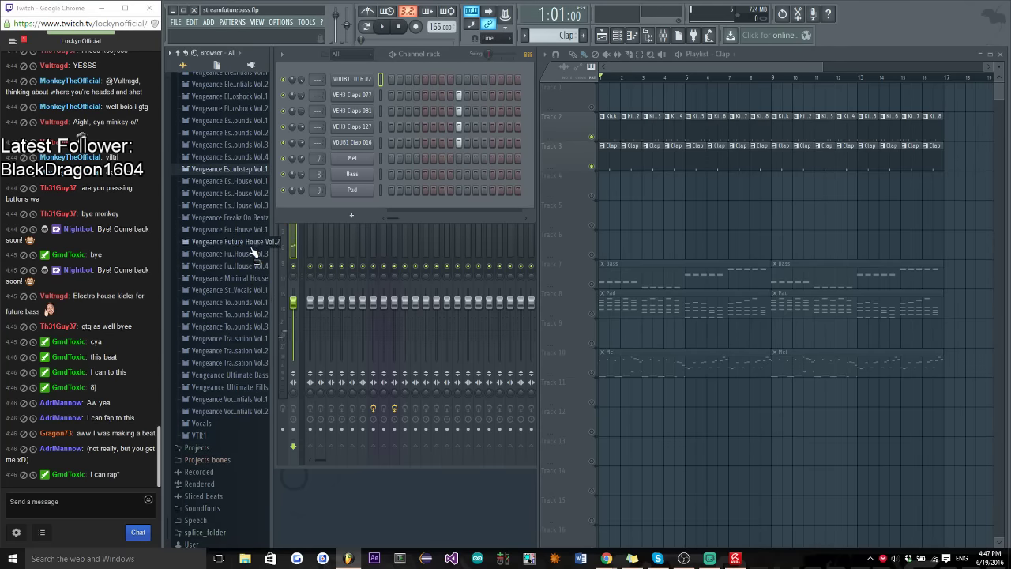
click(259, 196)
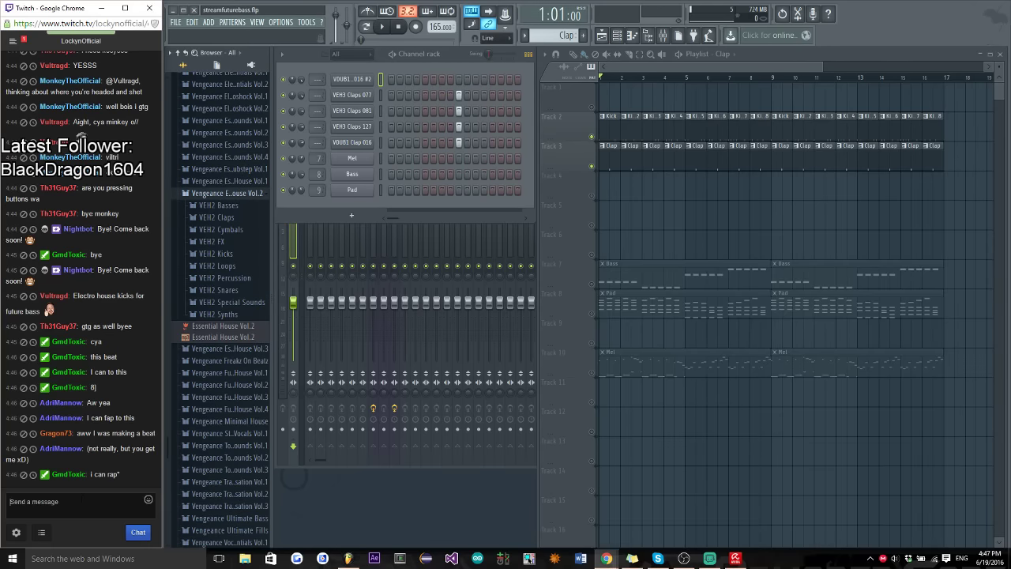
Post "oh god", "what have I done", "I replaced the kick" and "NOOOO" in the Twitch chat
text(oh god)
key(Return)
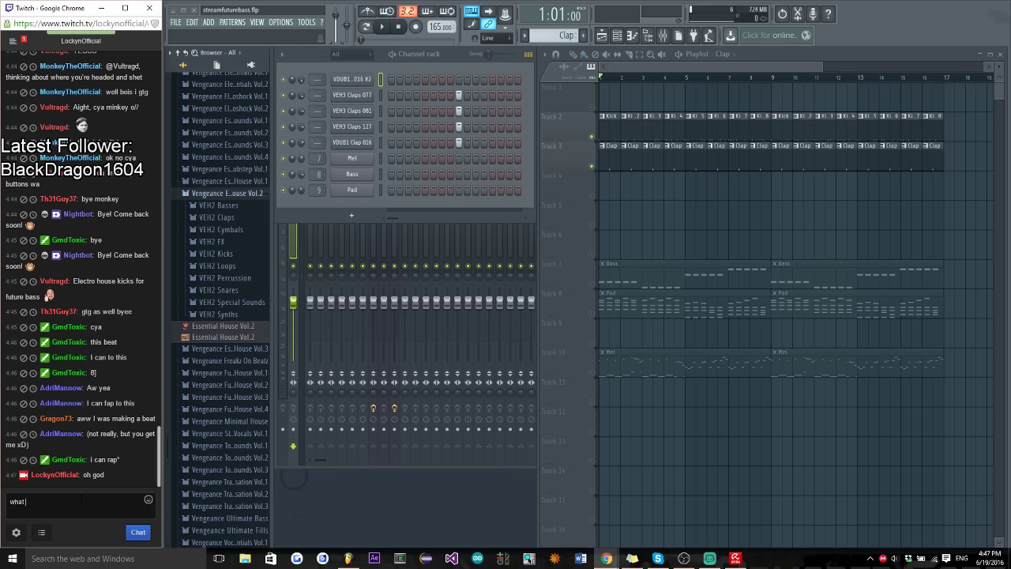
key(Return)
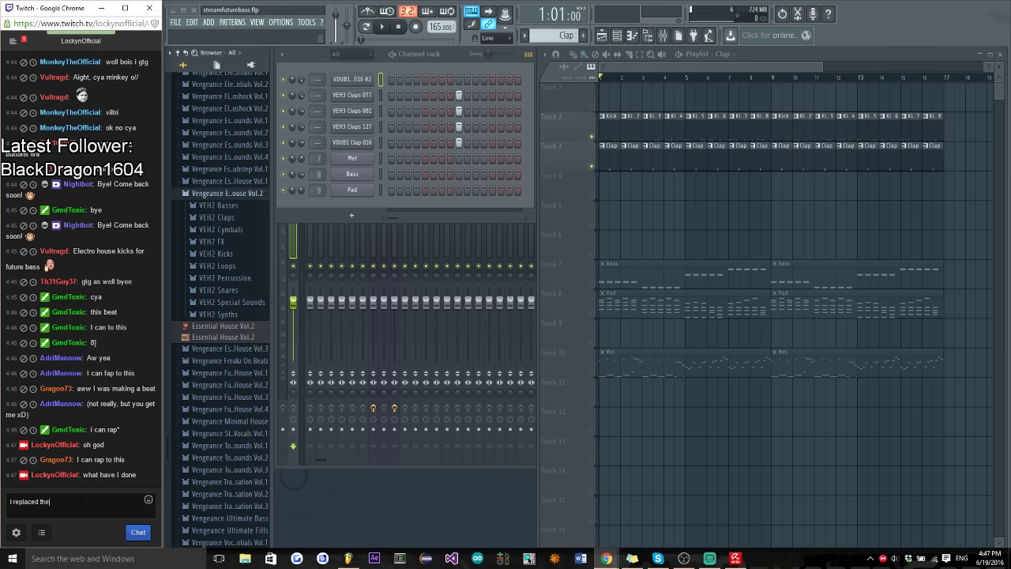
text(I replaced the kick)
key(Return)
text(NOOOO)
key(Return)
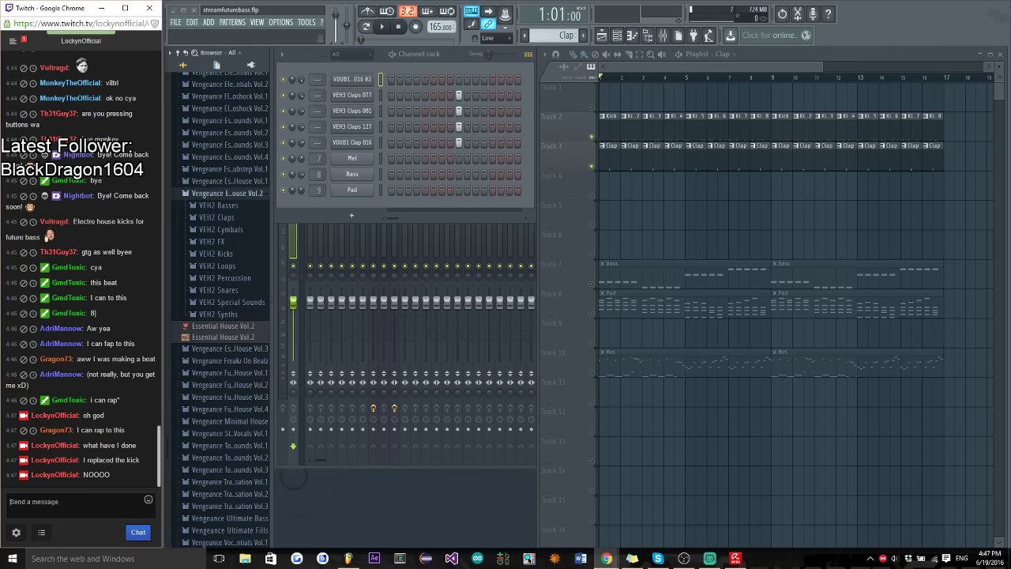
Audition the VEH2 Hard Kicks samples around 045 to 047 in the Vengeance Essential House Vol.2 kicks folder
click(232, 253)
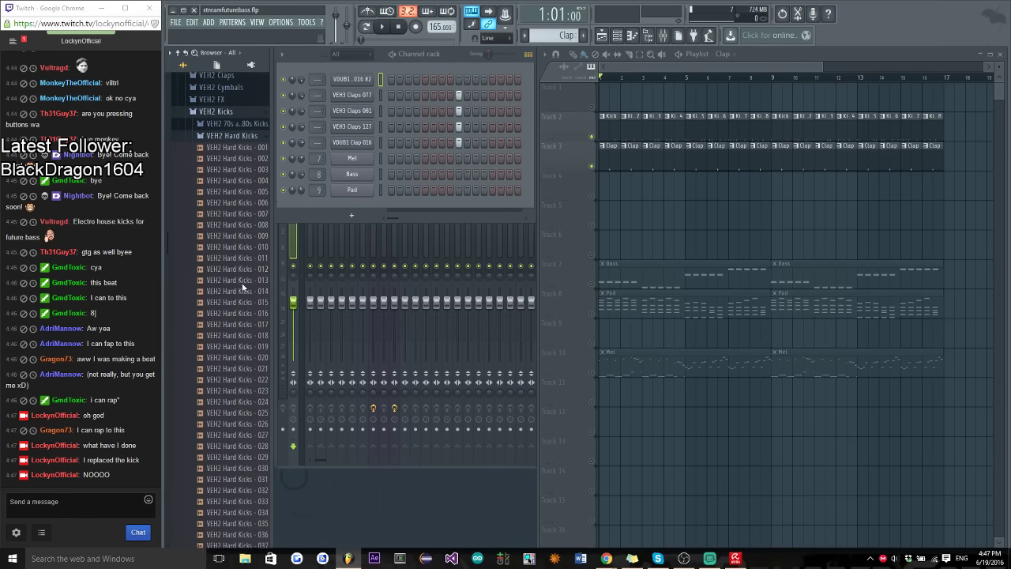
scroll(234, 363, down, 3)
click(237, 445)
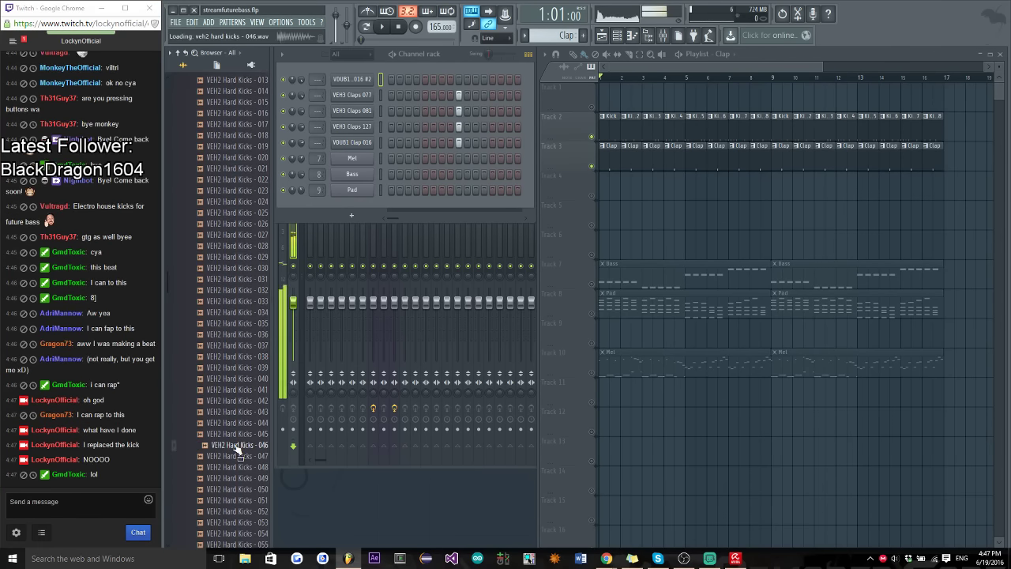
click(240, 435)
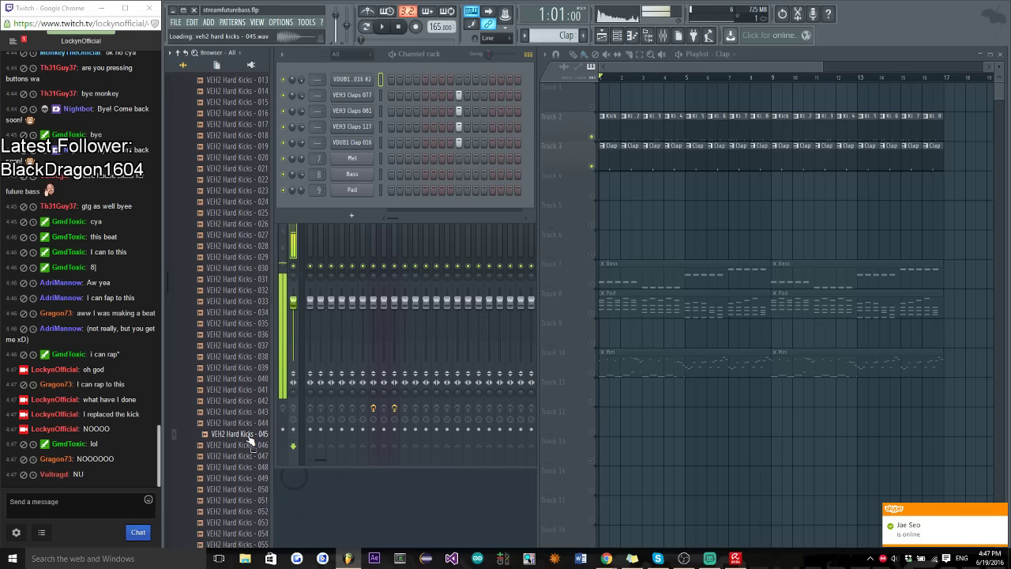
click(246, 467)
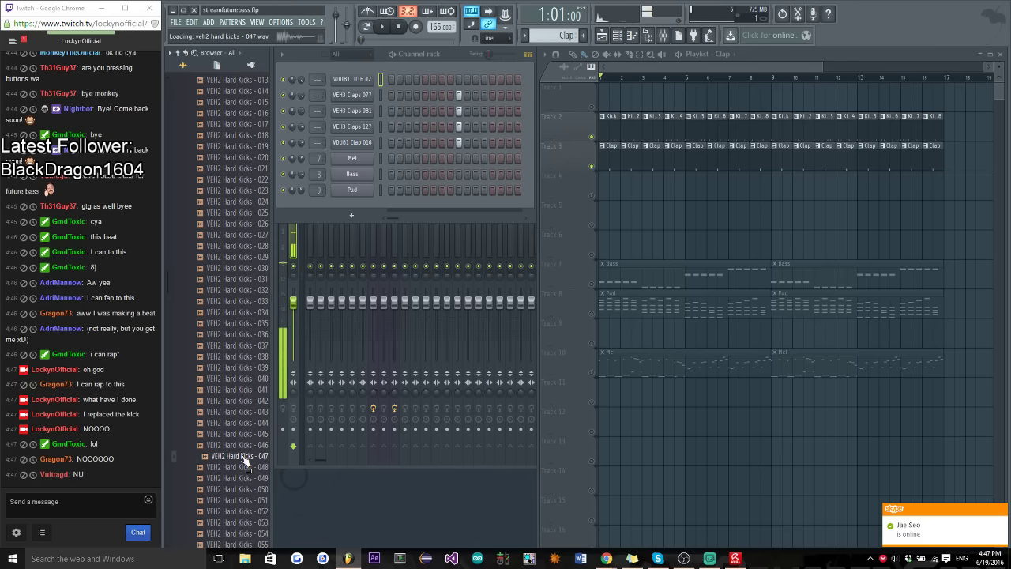
scroll(246, 462, down, 4)
click(248, 347)
click(252, 313)
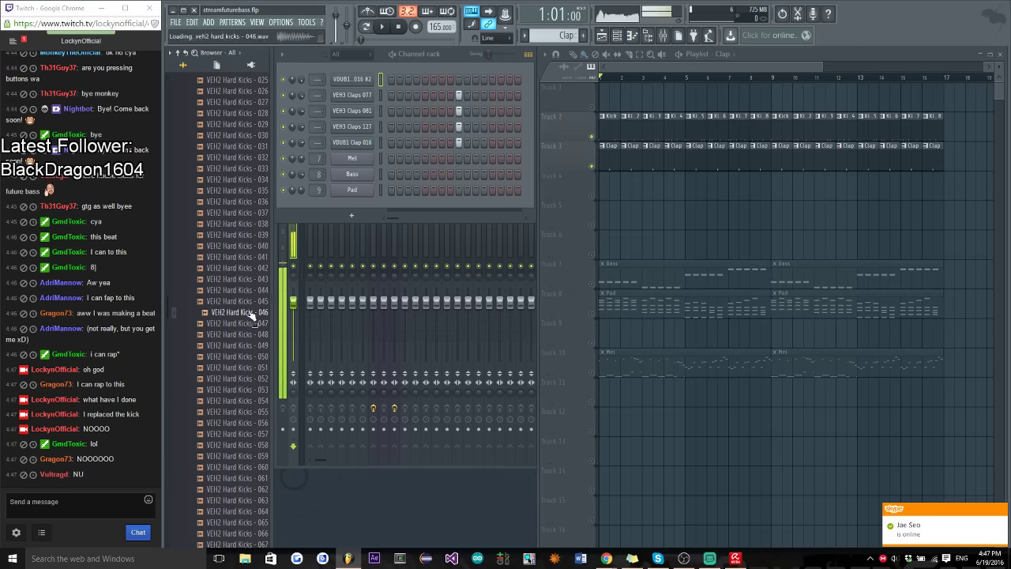
scroll(236, 341, up, 2)
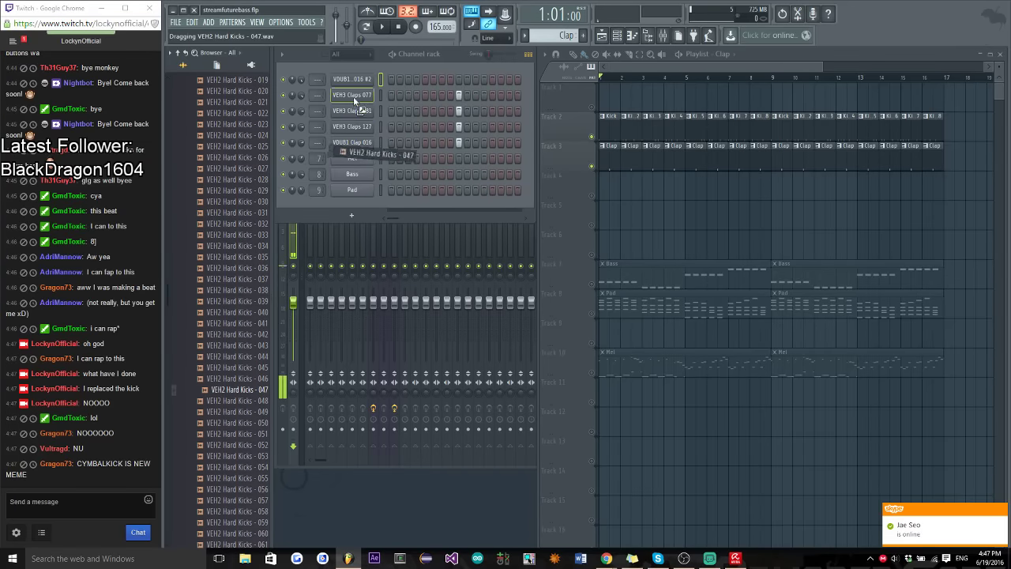
Replace the first channel's sample with VEH2 Hard Kicks 047, play the drums and close the sampler window
drag(353, 97, 356, 80)
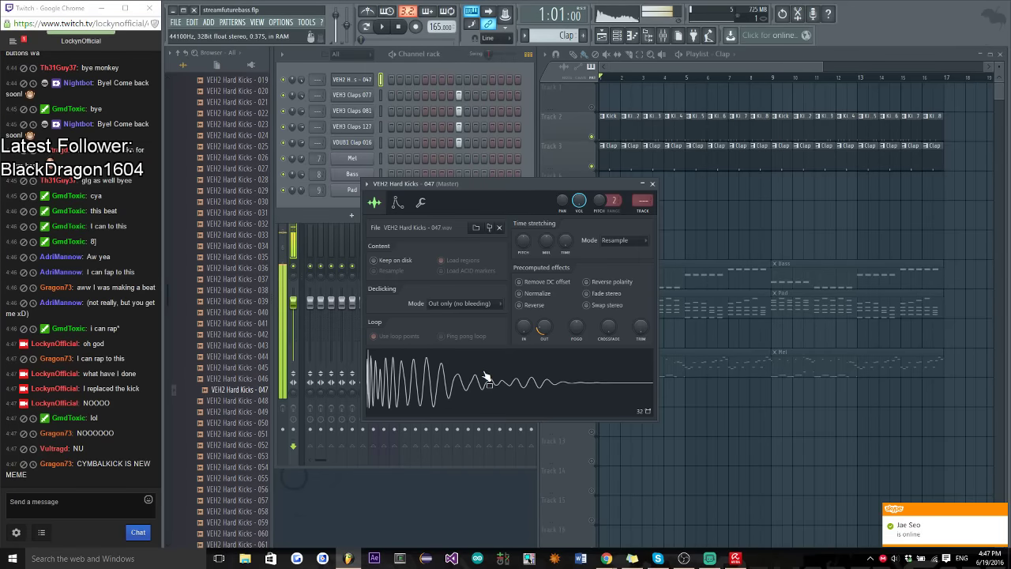
key(space)
click(652, 183)
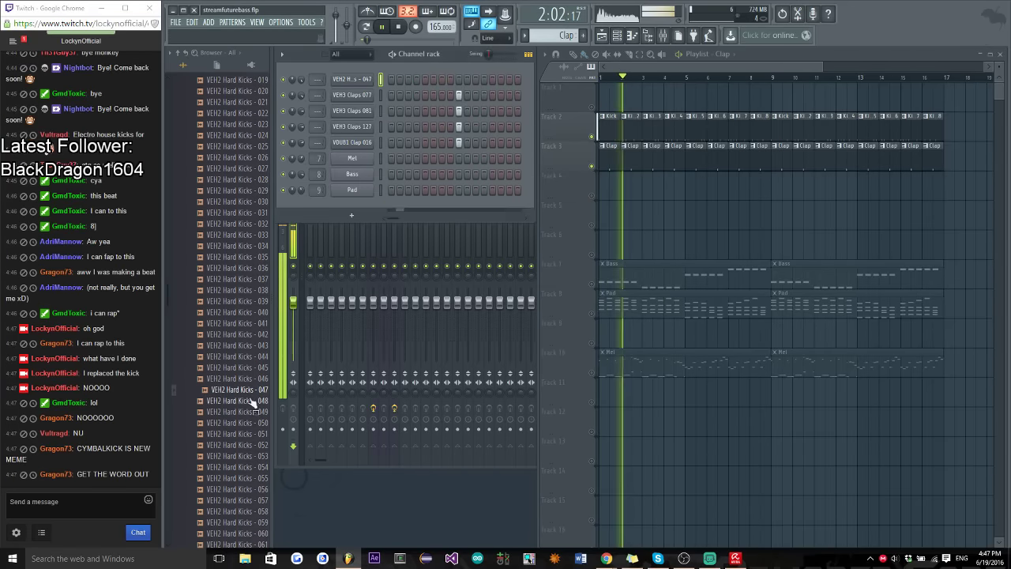
Stop playback, replace the first channel's sample with VEH2 Hard Kicks 050 and play the drums briefly
scroll(251, 403, down, 2)
key(space)
click(250, 357)
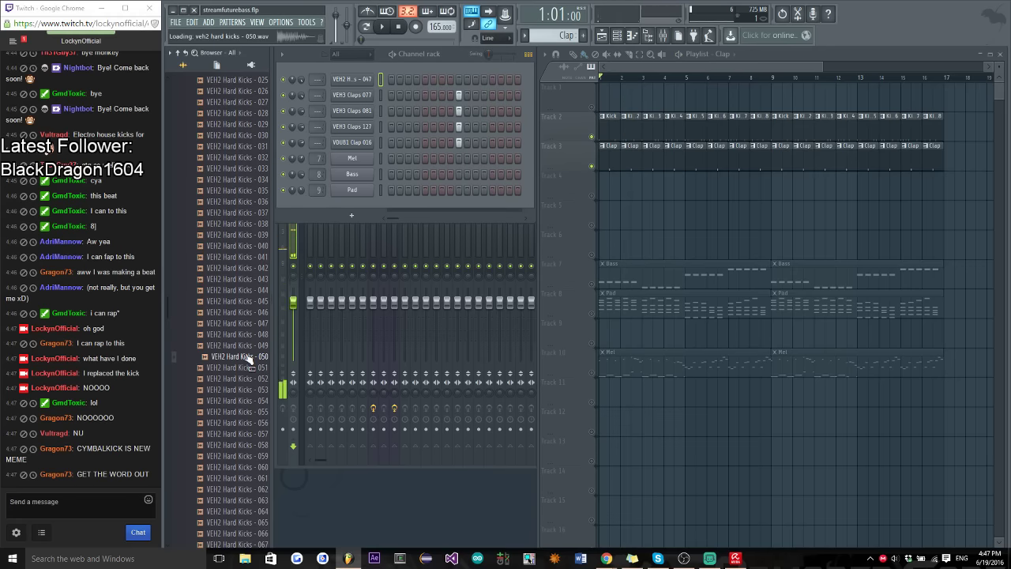
click(250, 379)
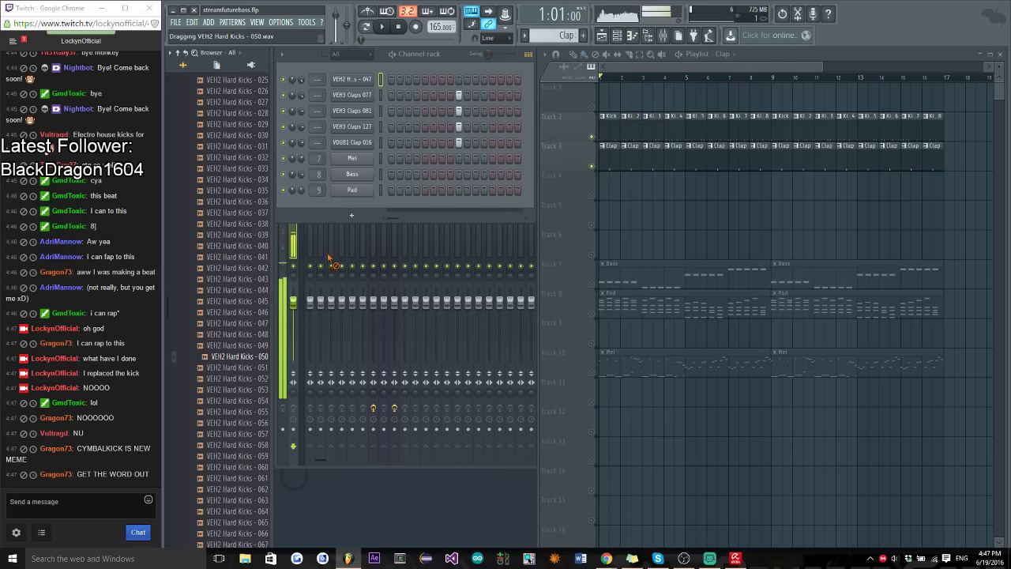
drag(346, 81, 347, 80)
key(space)
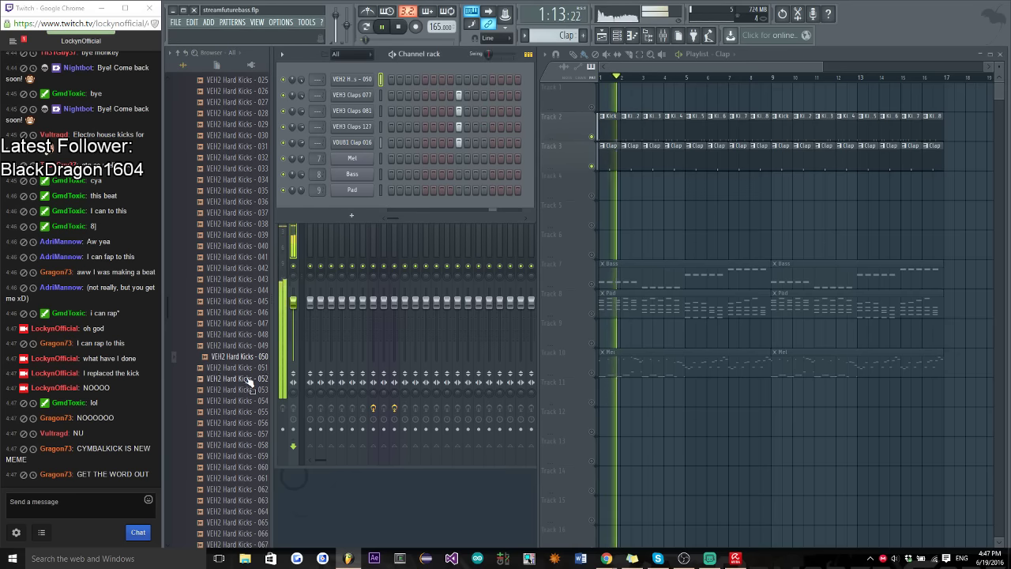
key(space)
Unsolo the drum tracks, play the full arrangement and save the project
ctrl+click(591, 166)
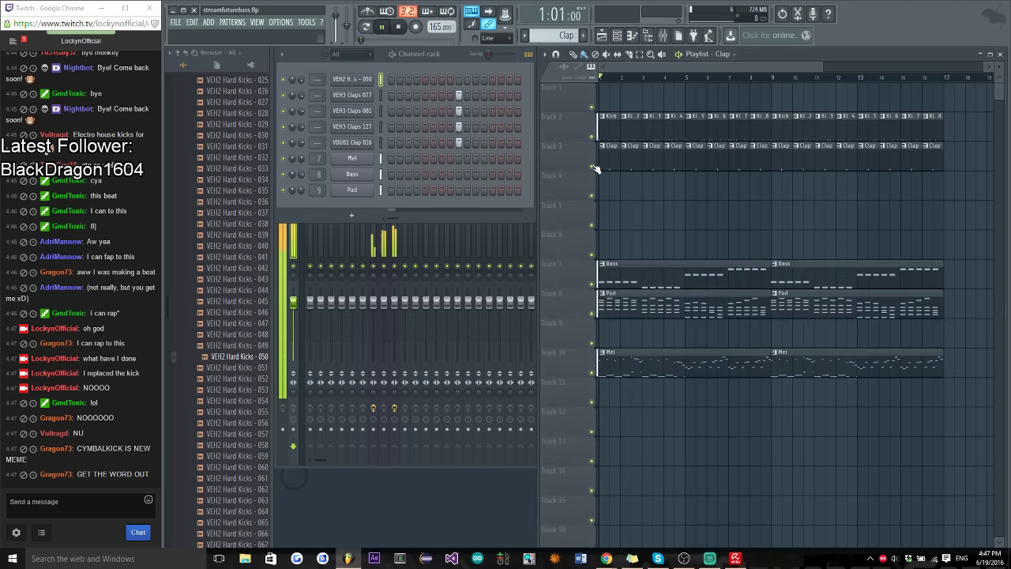
key(space)
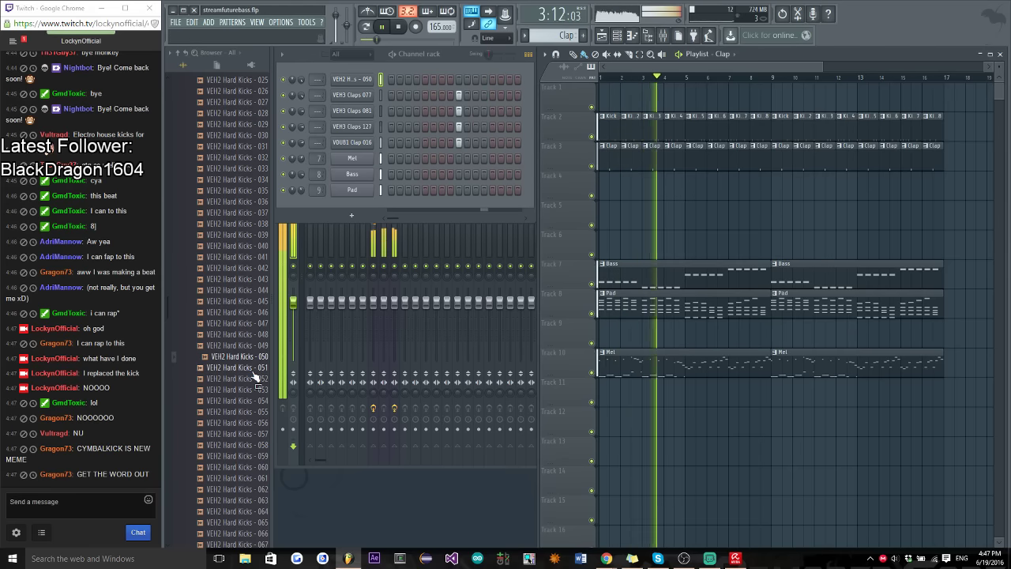
key(ctrl+s)
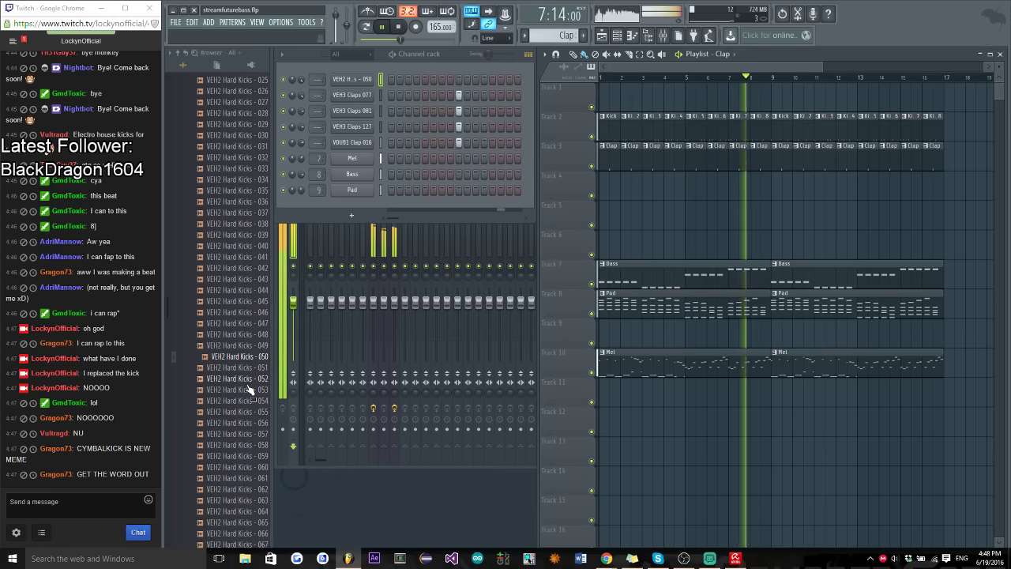
key(space)
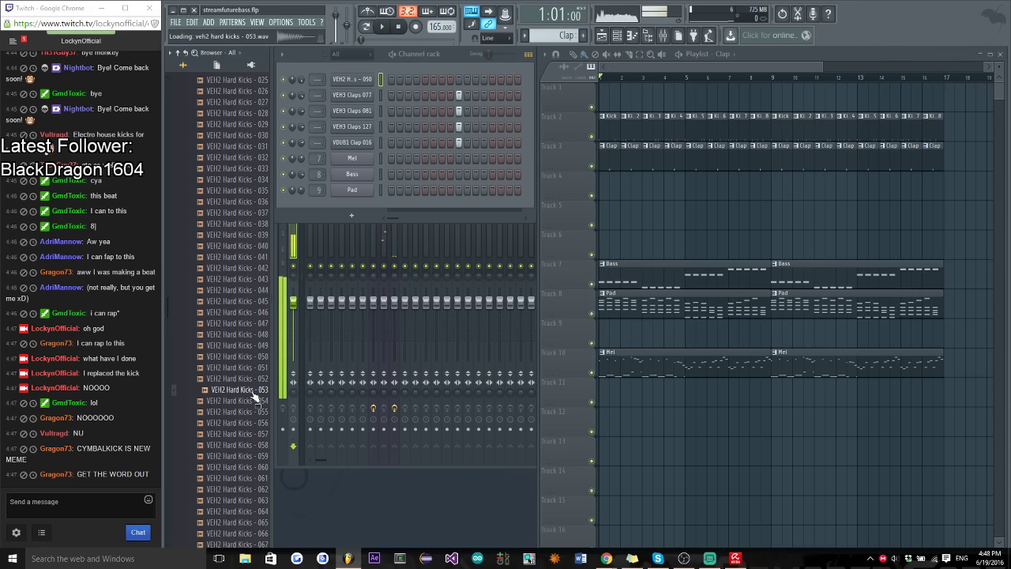
Load VEH2 Hard Kicks 053 into the first channel, solo the kick and clap tracks and play them
drag(360, 95, 352, 79)
key(space)
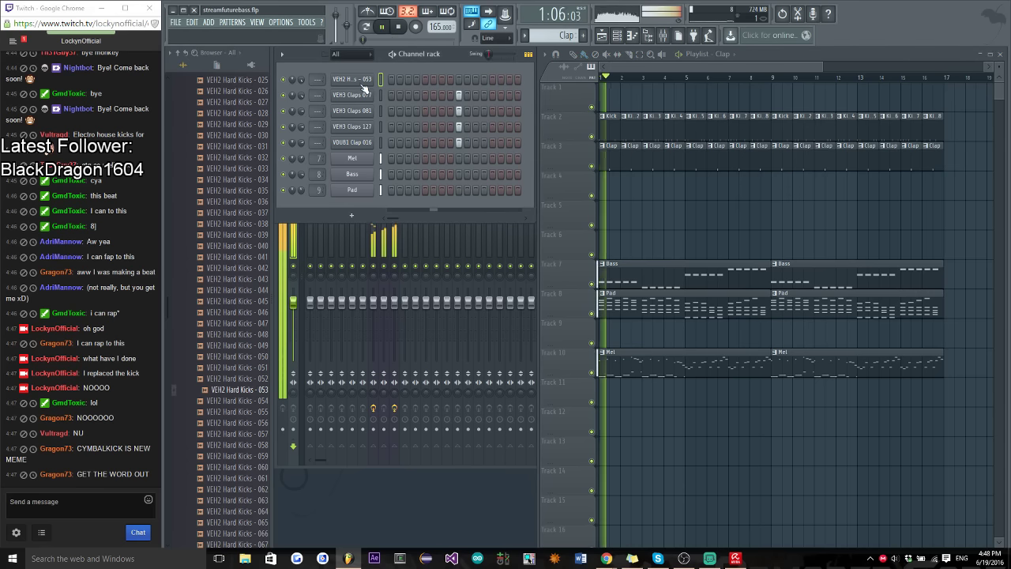
ctrl+click(591, 136)
key(space)
click(593, 167)
key(space)
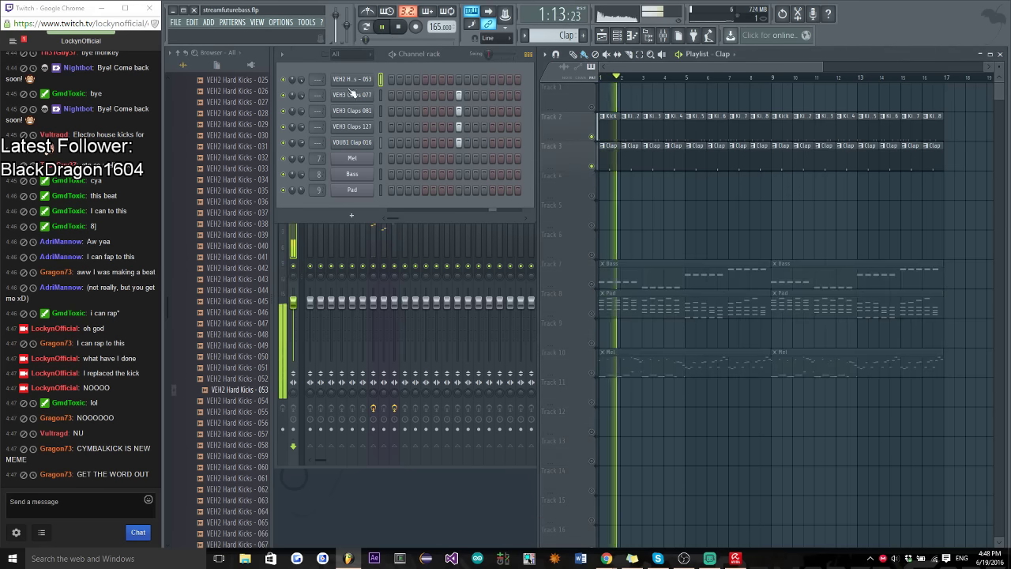
Add VEH2 Claps 148 as a new channel below VDUB1 Clap 016 with a hit on step 9, and play the drums
scroll(202, 235, up, 10)
key(space)
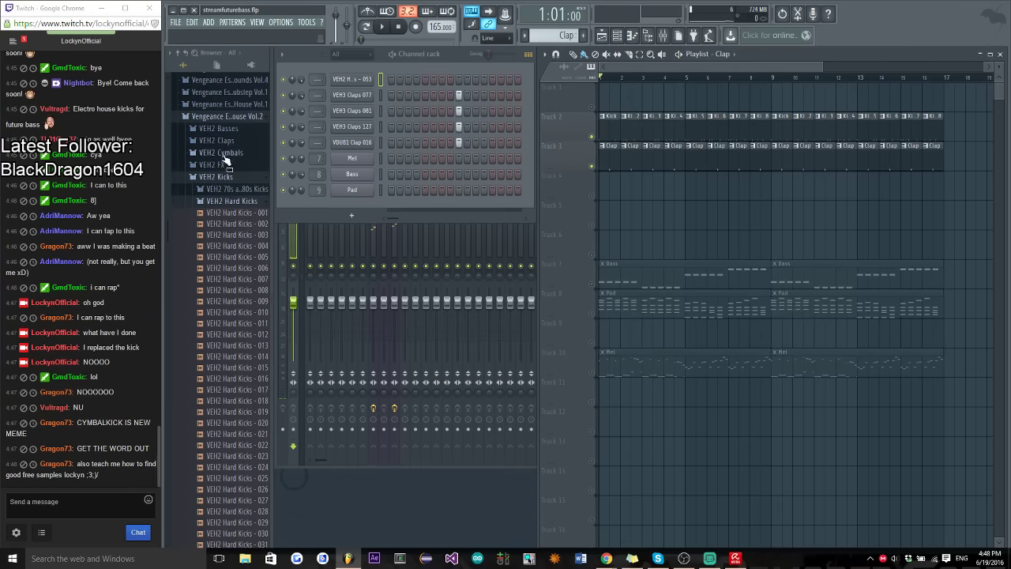
scroll(232, 371, down, 20)
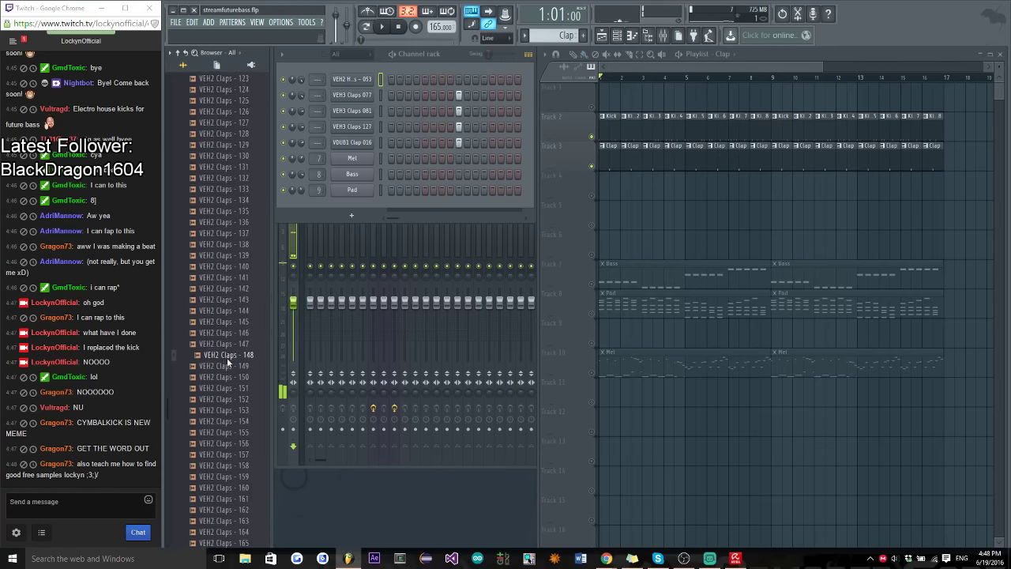
scroll(227, 353, down, 19)
click(233, 193)
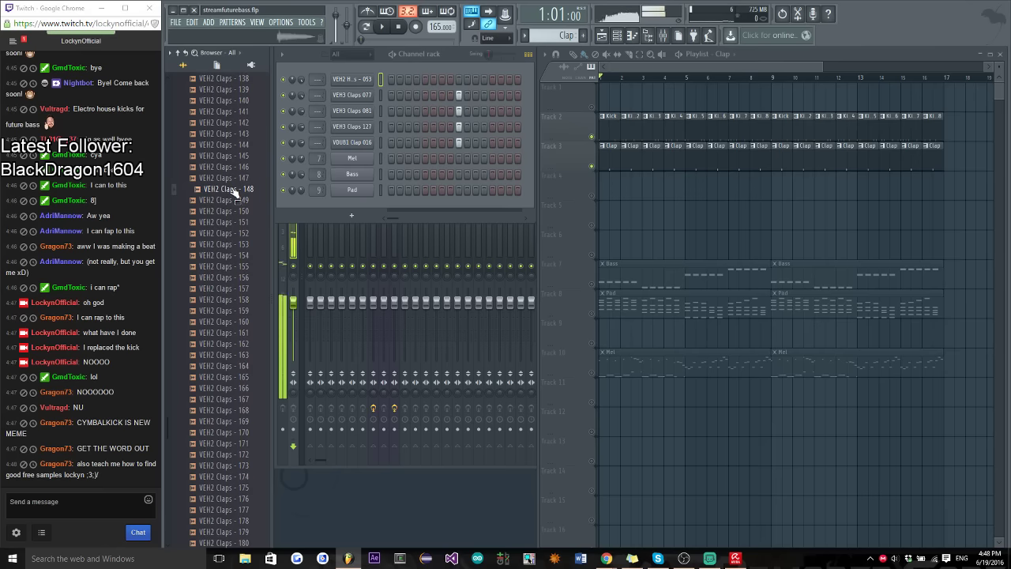
drag(357, 149, 358, 148)
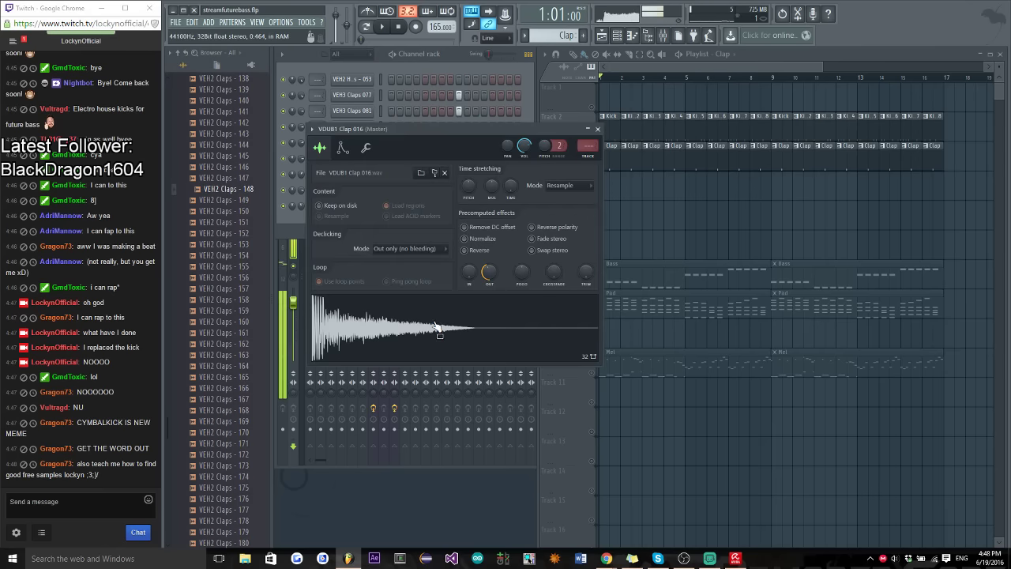
click(597, 128)
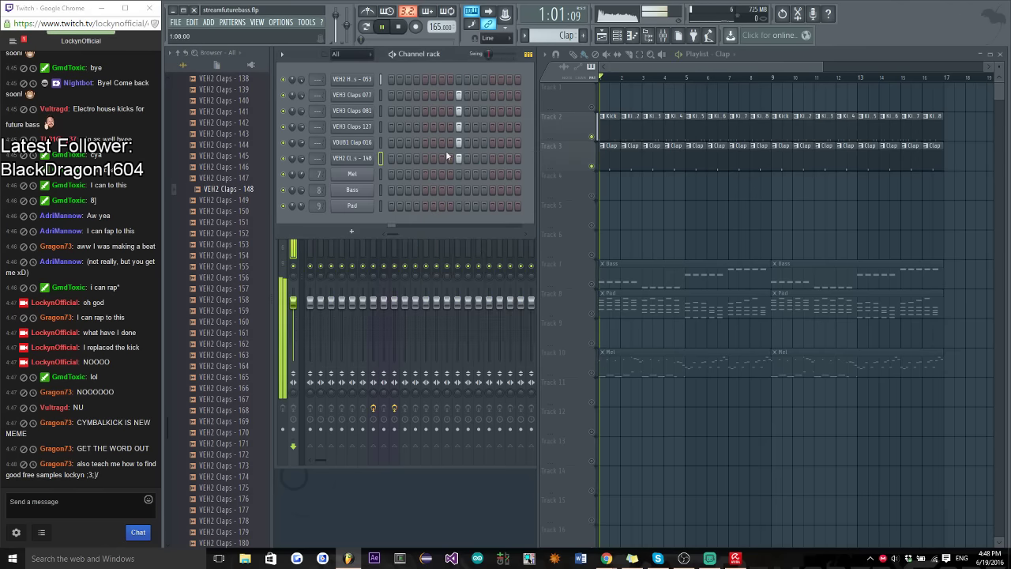
click(347, 158)
click(598, 128)
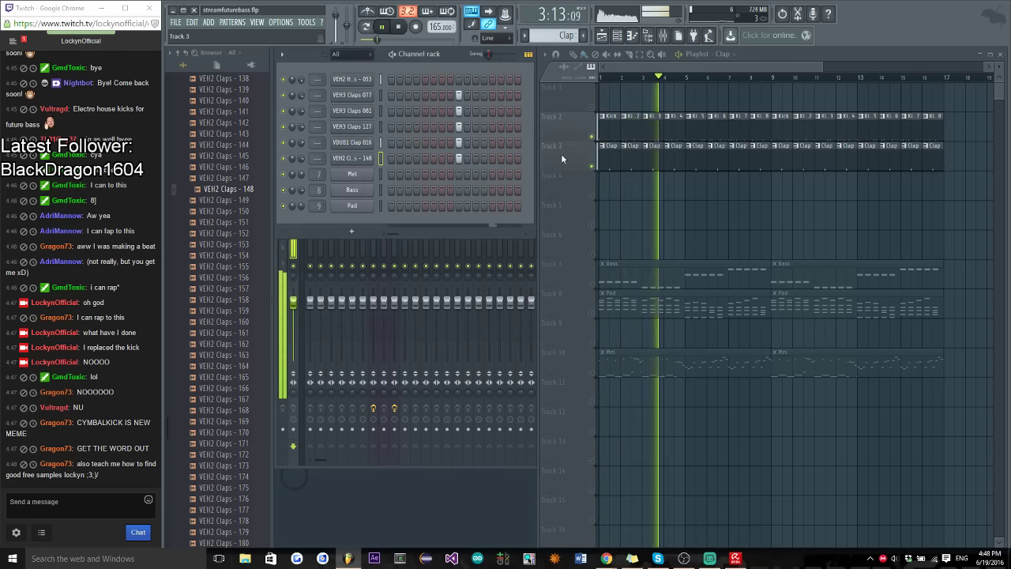
Place the first channel's kick sample in the playlist as an audio clip and move the first Mel clip back to its track
click(353, 79)
key(space)
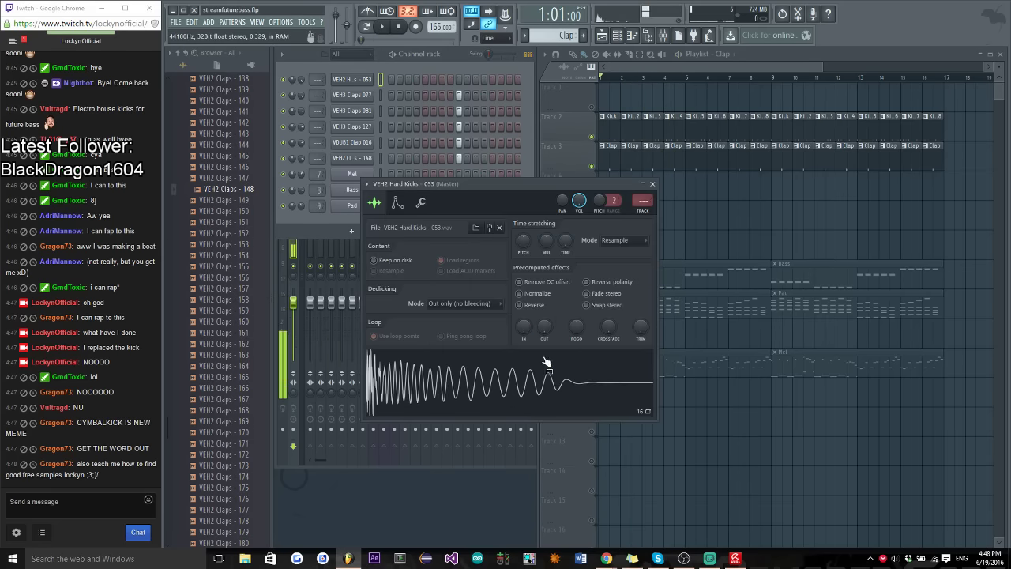
drag(547, 364, 548, 334)
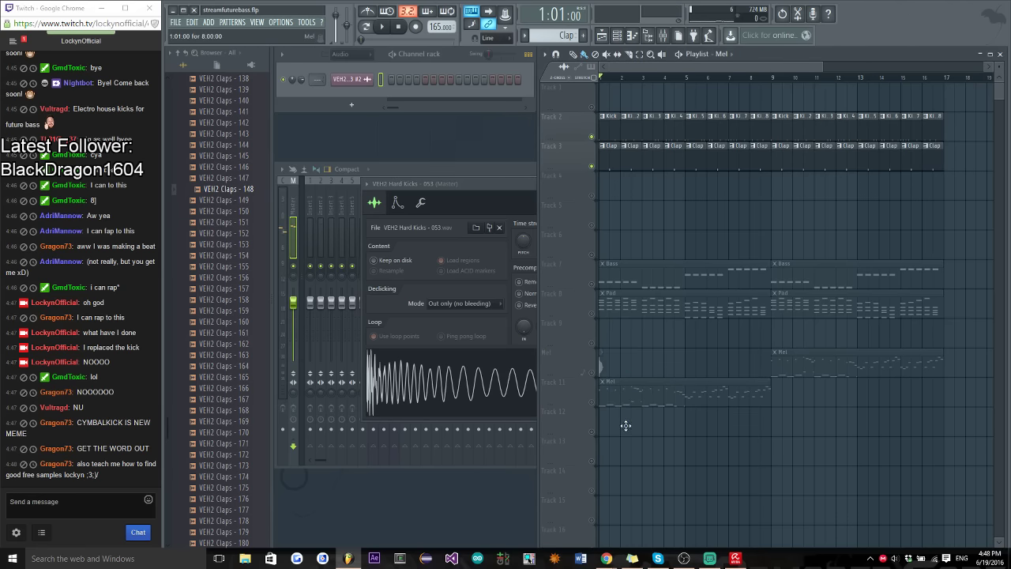
drag(641, 392, 637, 357)
key(space)
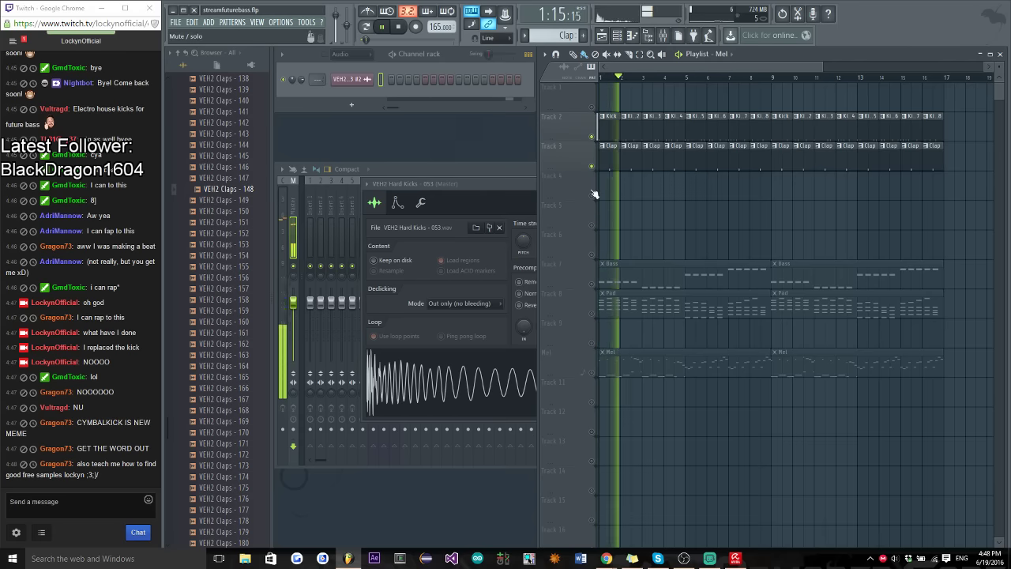
Delete the extra VEH2 Hard Kicks 053 #2 audio channel and show all channels in the channel rack
right_click(368, 79)
click(391, 180)
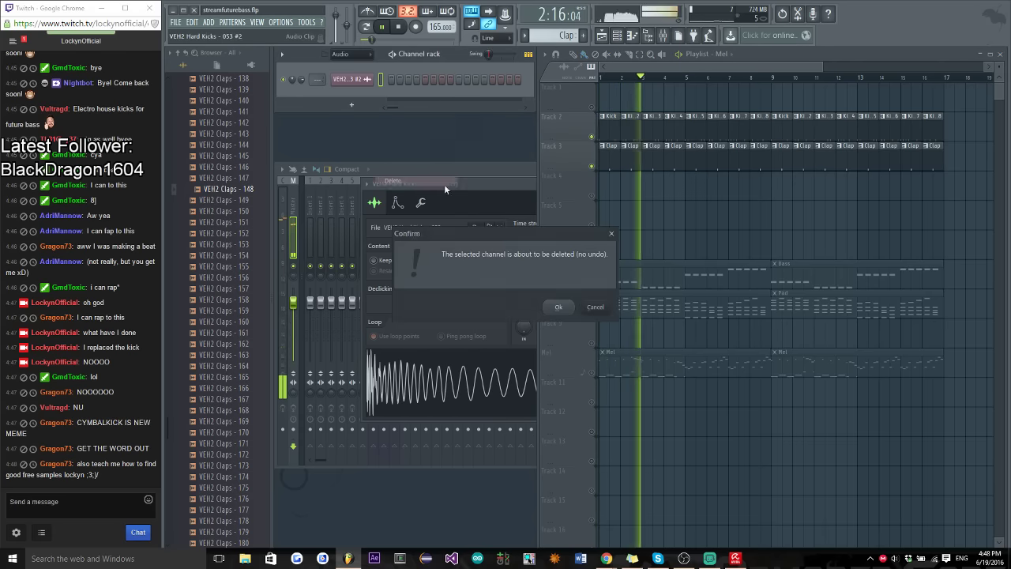
click(523, 305)
click(356, 55)
click(360, 66)
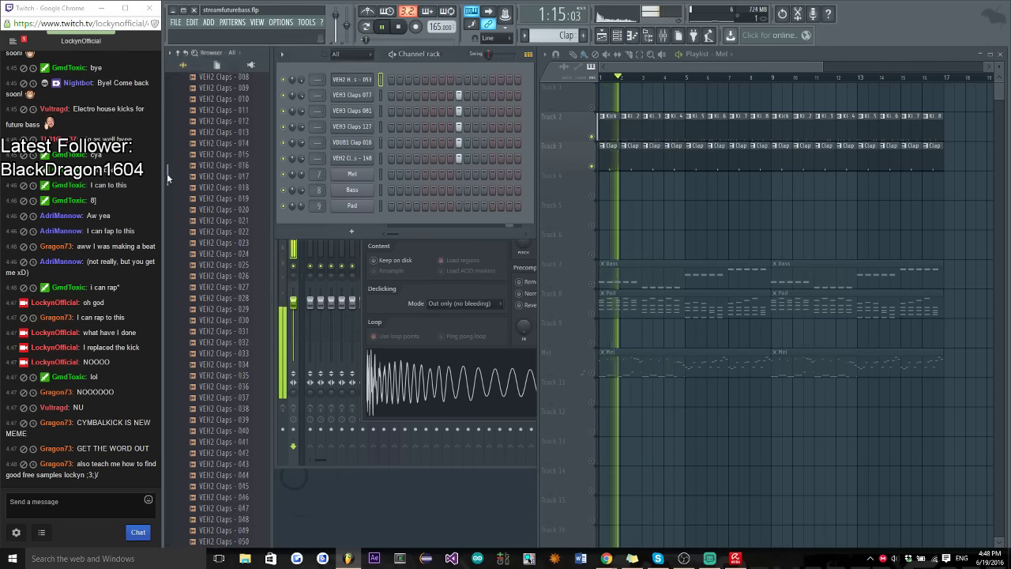
Browse to the VEH2 Closed Hihats folder and add sample 021 as a new channel below VEH2 Claps 148
scroll(233, 307, up, 15)
click(215, 295)
click(237, 248)
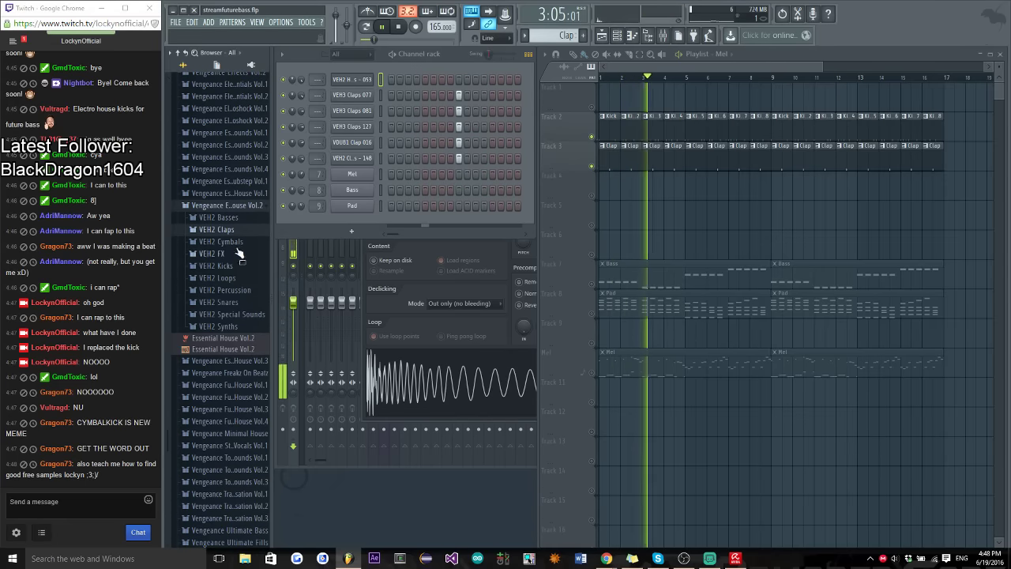
click(237, 290)
click(236, 335)
key(space)
click(241, 289)
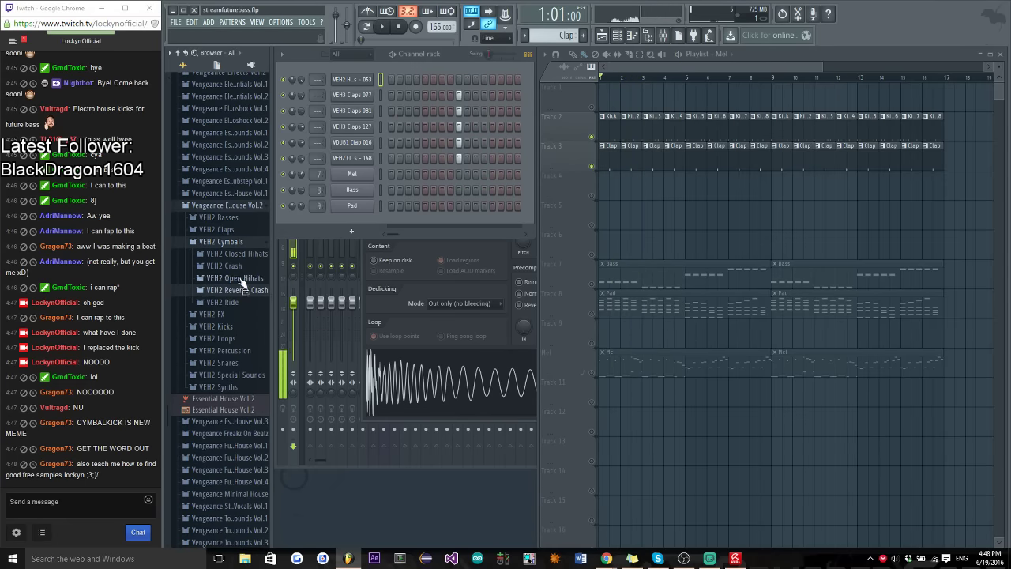
click(247, 256)
scroll(242, 349, down, 8)
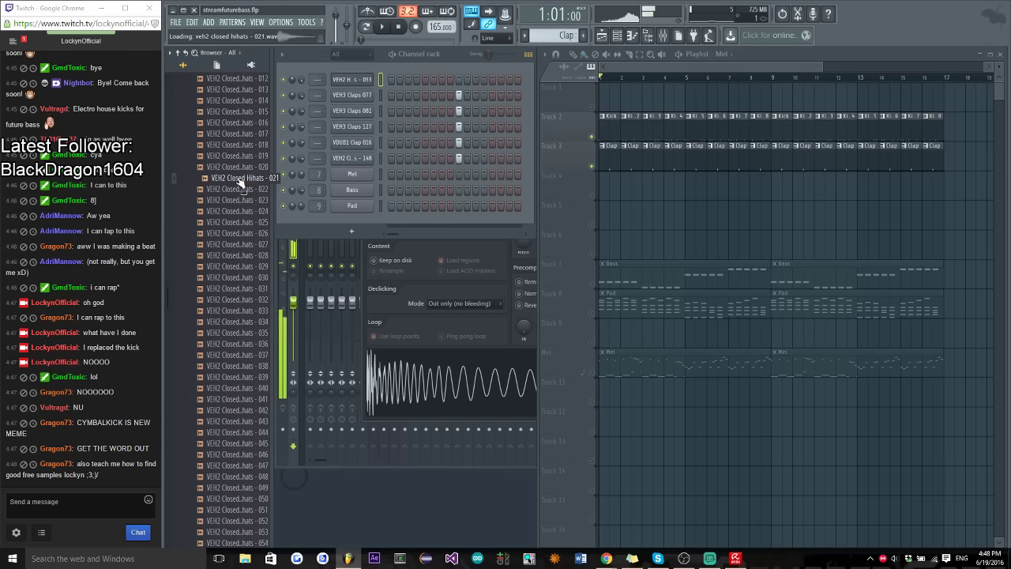
drag(248, 183, 367, 173)
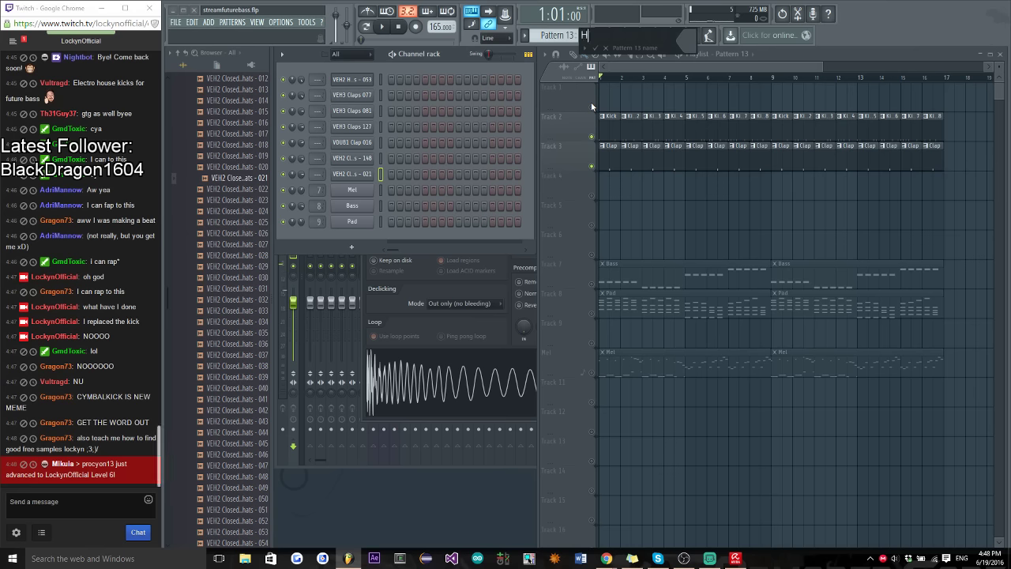
Create a new pattern named Hats and fill every 4 steps of the VEH2 Closed Hihats 021 channel
key(KP_Add)
right_click(371, 173)
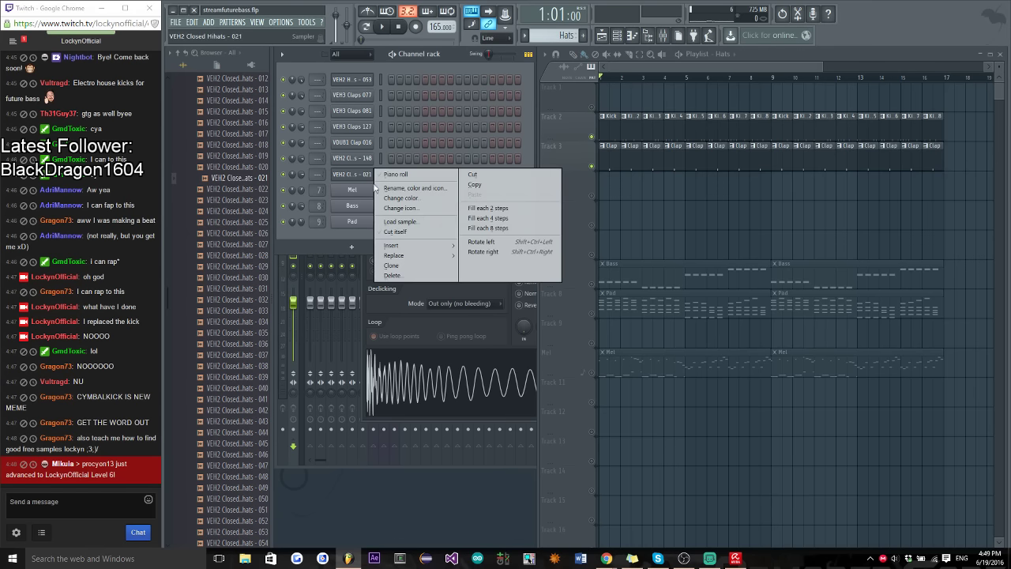
click(485, 219)
Add VEH2 Closed Hihats 022 as a new channel below the VEH2 Closed Hihats 021 channel
drag(251, 189, 254, 192)
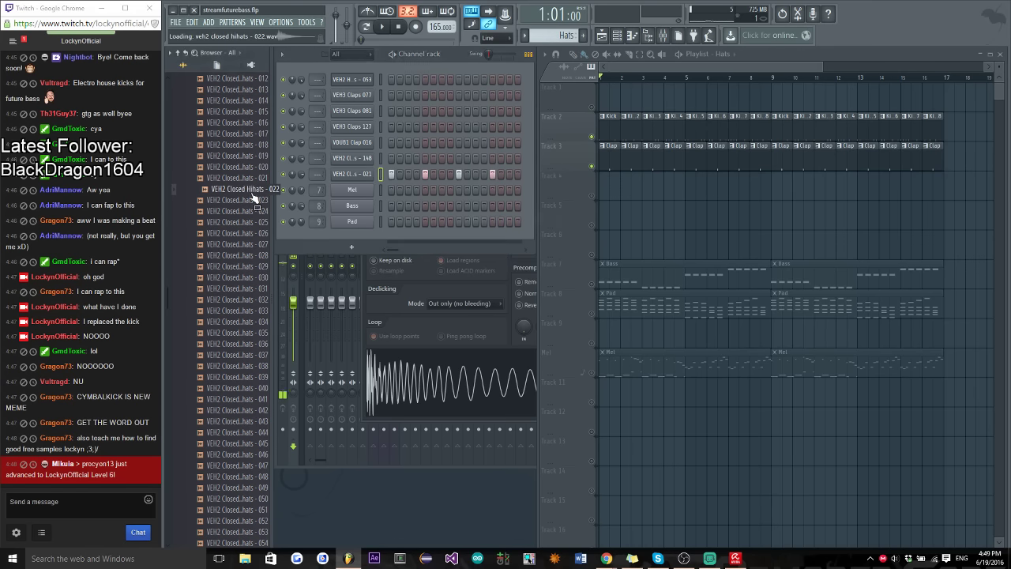
drag(362, 186, 360, 182)
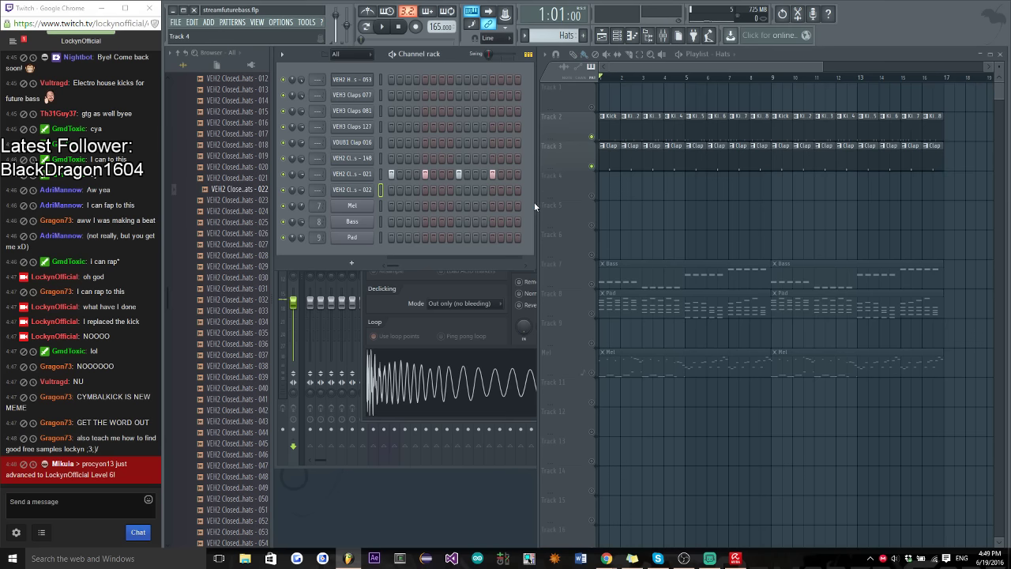
Extend the Closed Hihats 021 hits every 4 steps across 32 steps and add Closed Hihats 022 hits on steps 3, 4, 15, 19 and 31
drag(534, 202, 654, 207)
click(526, 175)
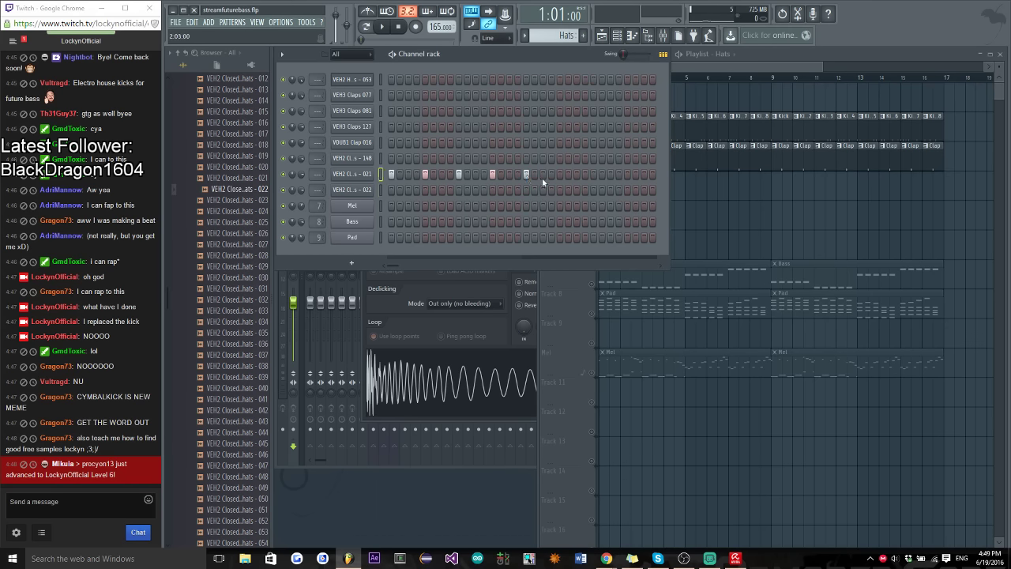
click(408, 190)
click(400, 191)
click(417, 191)
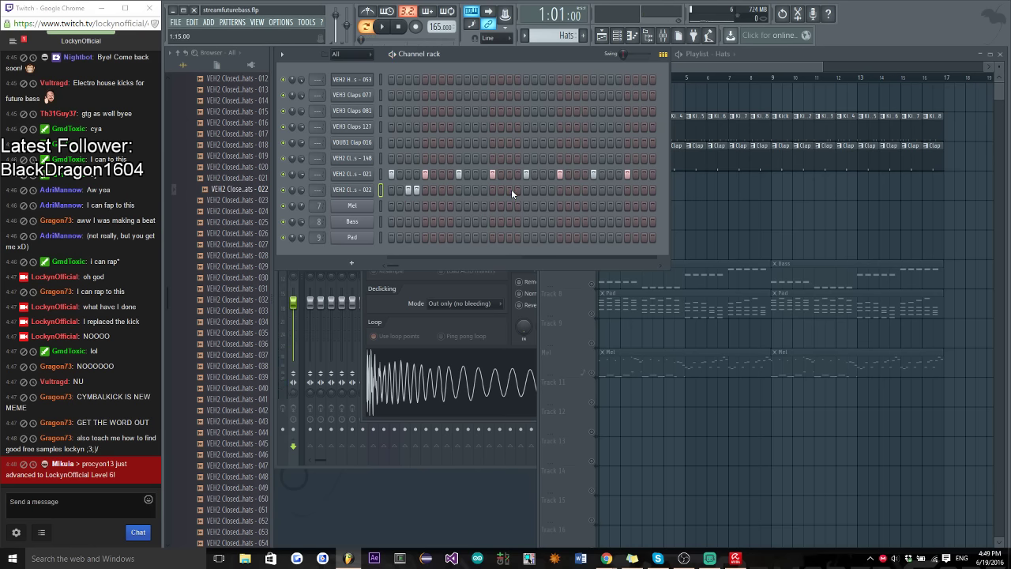
click(543, 191)
key(space)
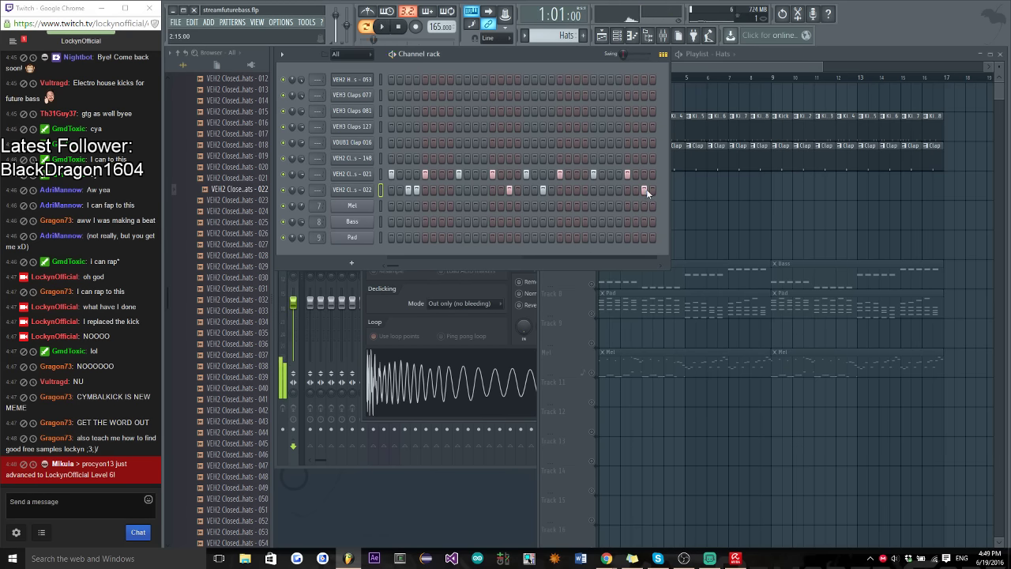
Examine the note velocities of the VEH2 Closed Hihats 022 channel in the piano roll
click(663, 54)
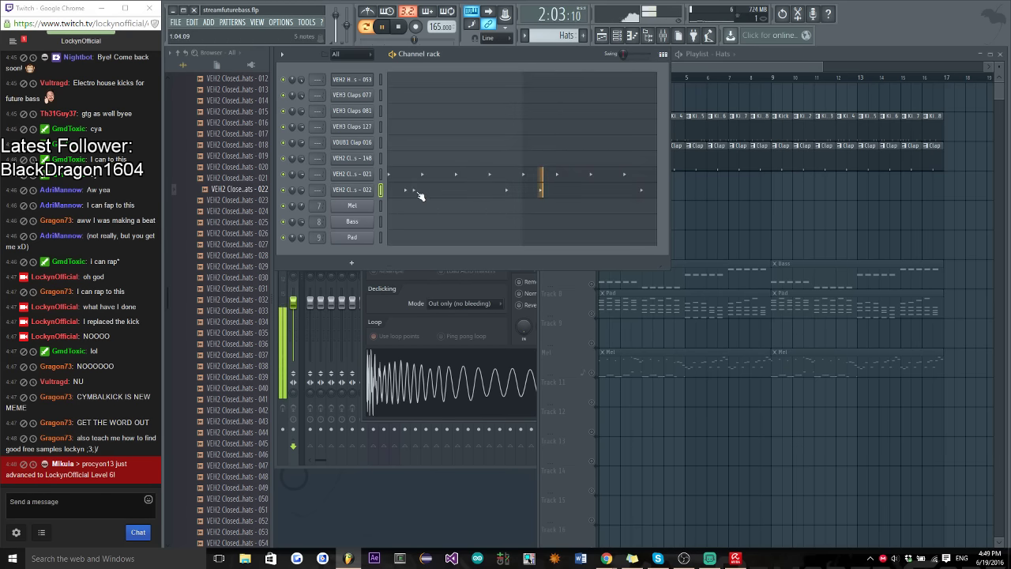
click(420, 195)
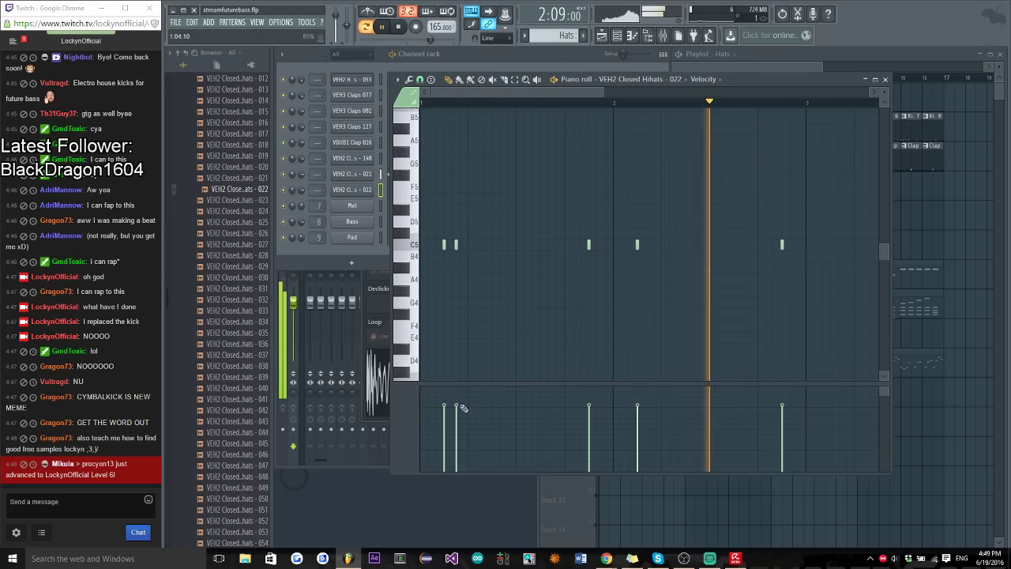
click(884, 79)
Place the Hats pattern repeatedly on Track 4 through bar 16, unmute that track and play the song
click(598, 205)
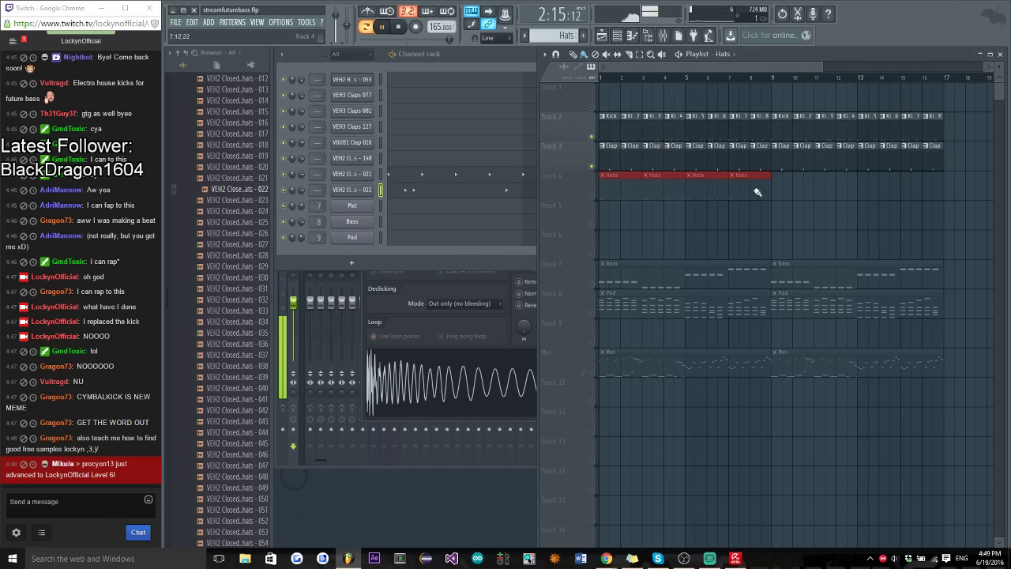
click(593, 195)
click(368, 27)
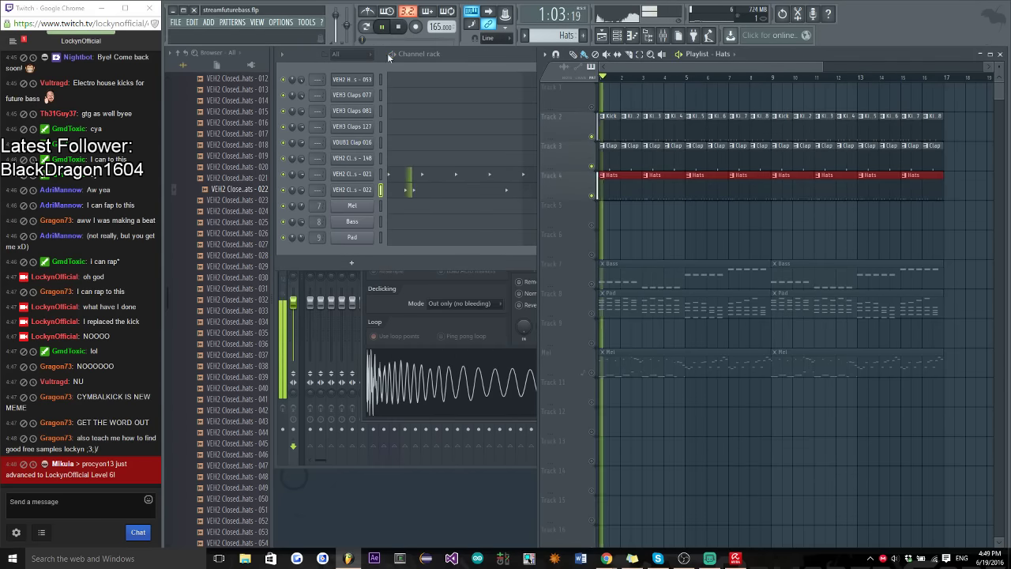
Stop playback, add VEH2 Closed Hihats 031 as a channel below Closed Hihats 022 and replace its sample with 030
click(456, 57)
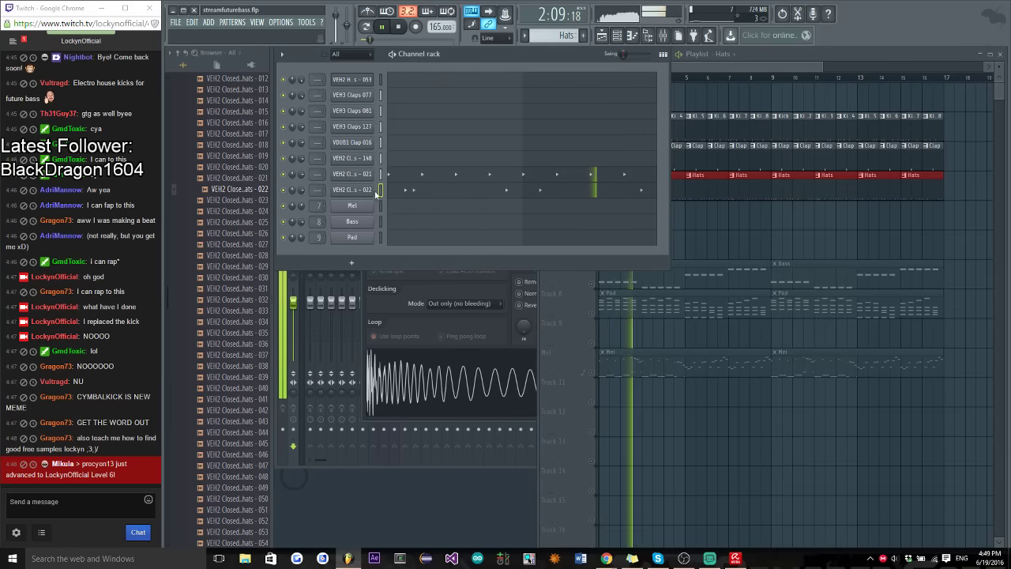
key(space)
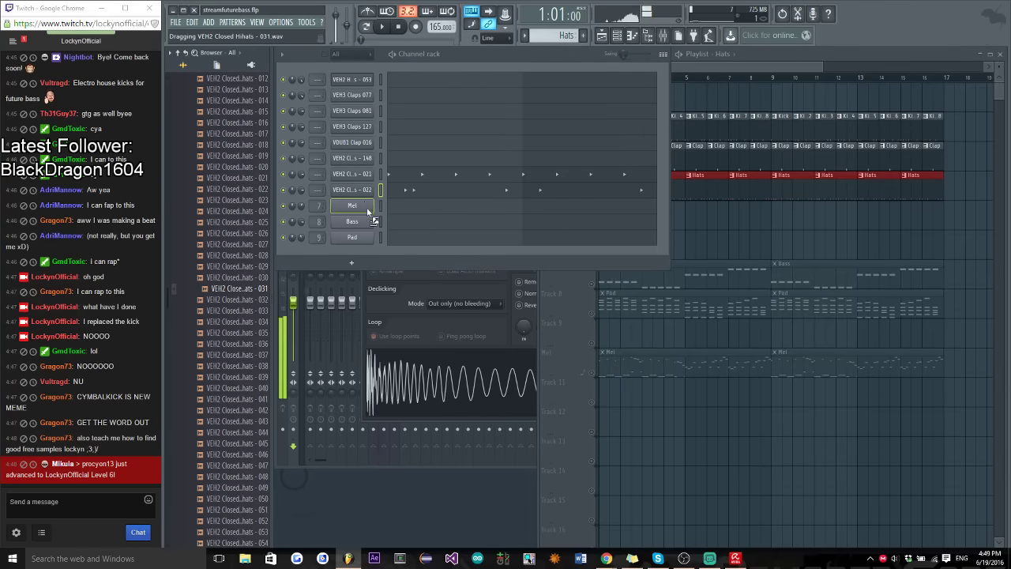
drag(363, 203, 360, 199)
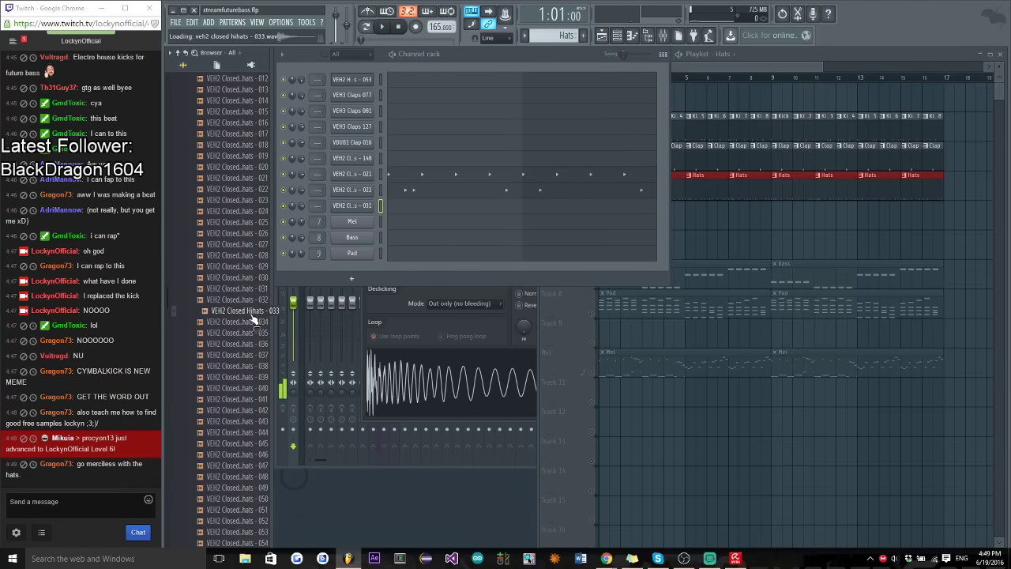
click(255, 289)
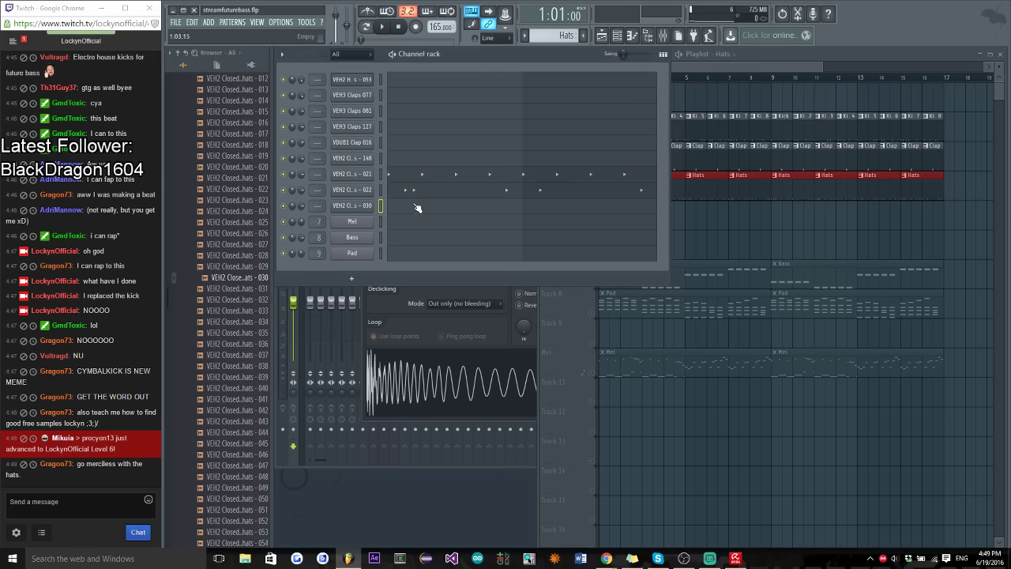
Enter hits on steps 3, 7, 11, 23 and 27 of the VEH2 Closed Hihats 030 channel while playing the song
click(663, 55)
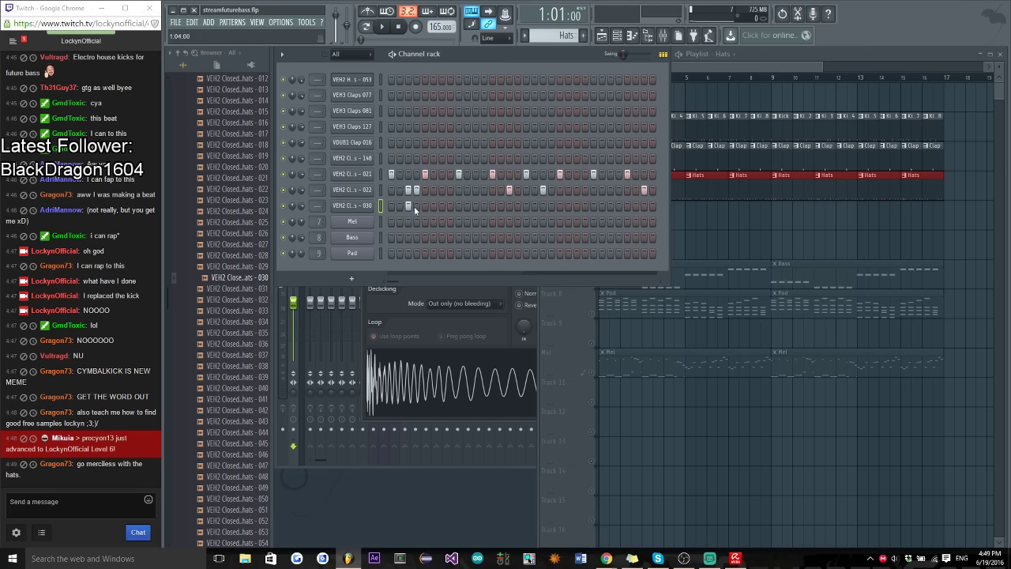
click(442, 206)
key(space)
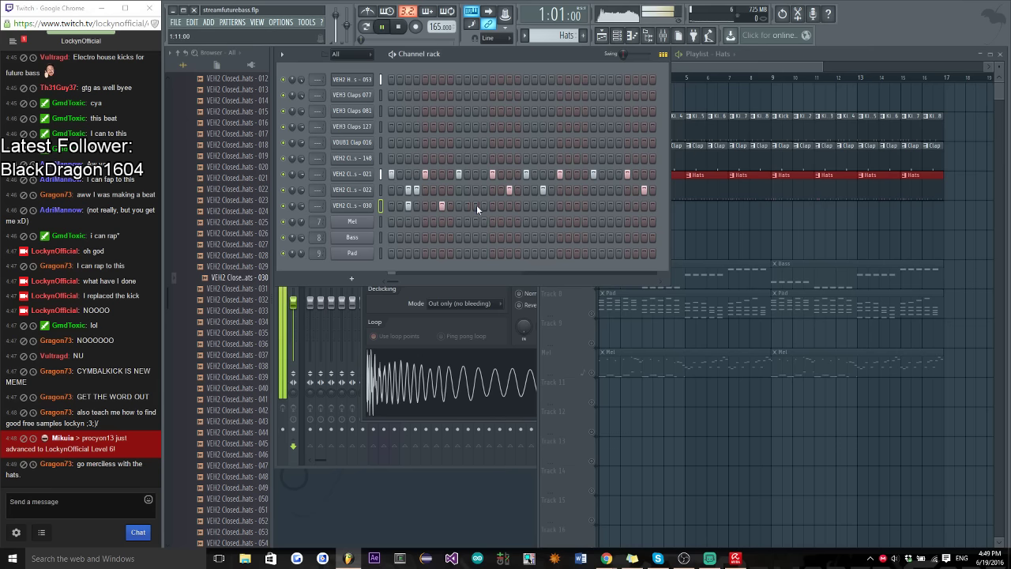
click(543, 205)
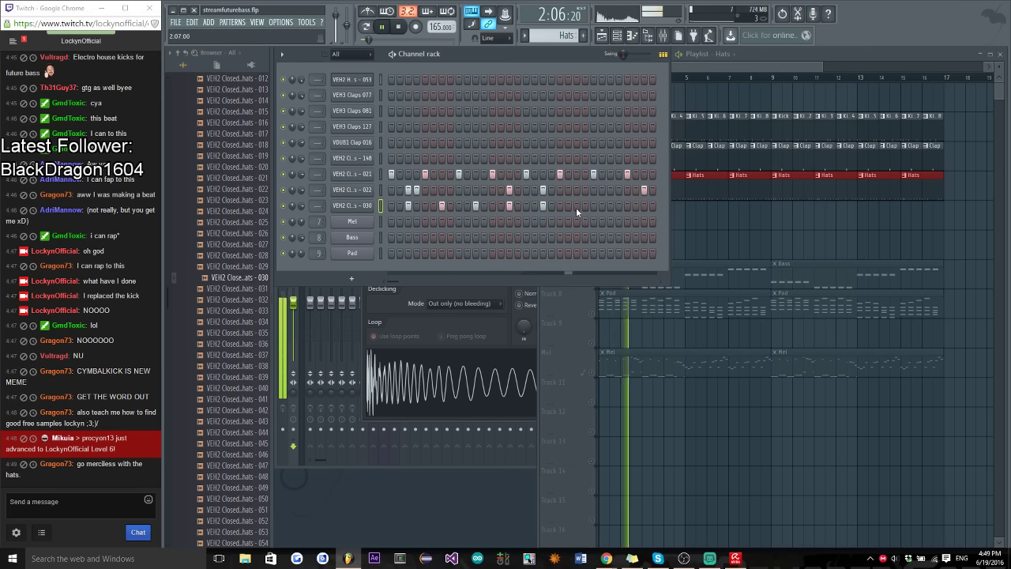
click(577, 205)
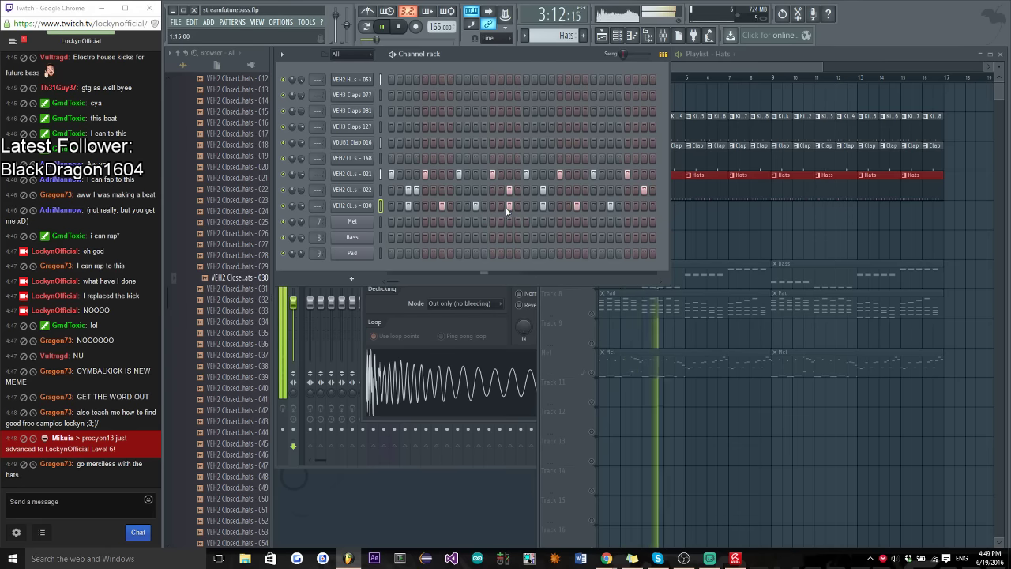
click(542, 206)
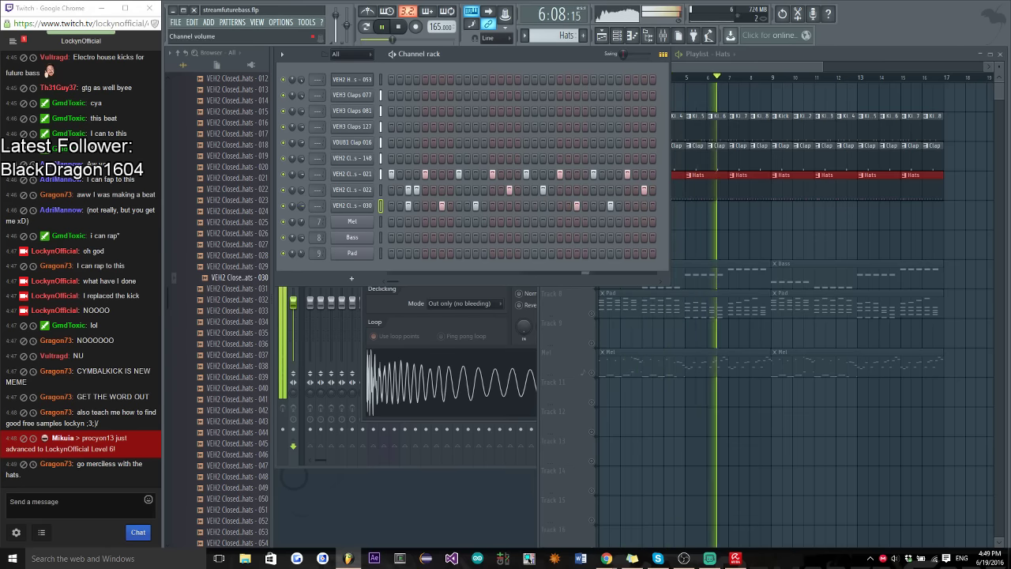
Unmute all playlist tracks so the drums play together with the bass, pad and melody
click(691, 64)
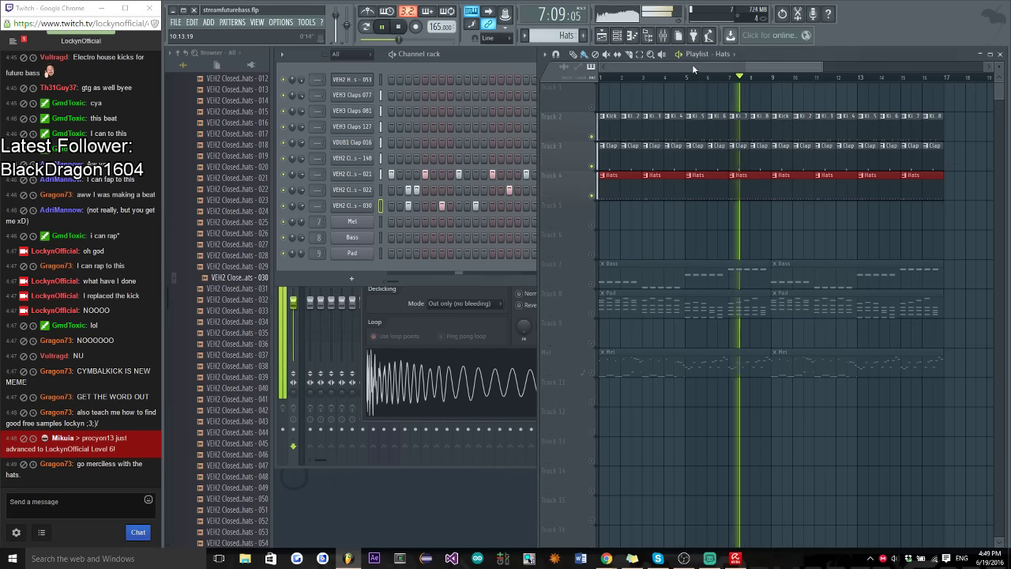
right_click(598, 175)
right_click(598, 175)
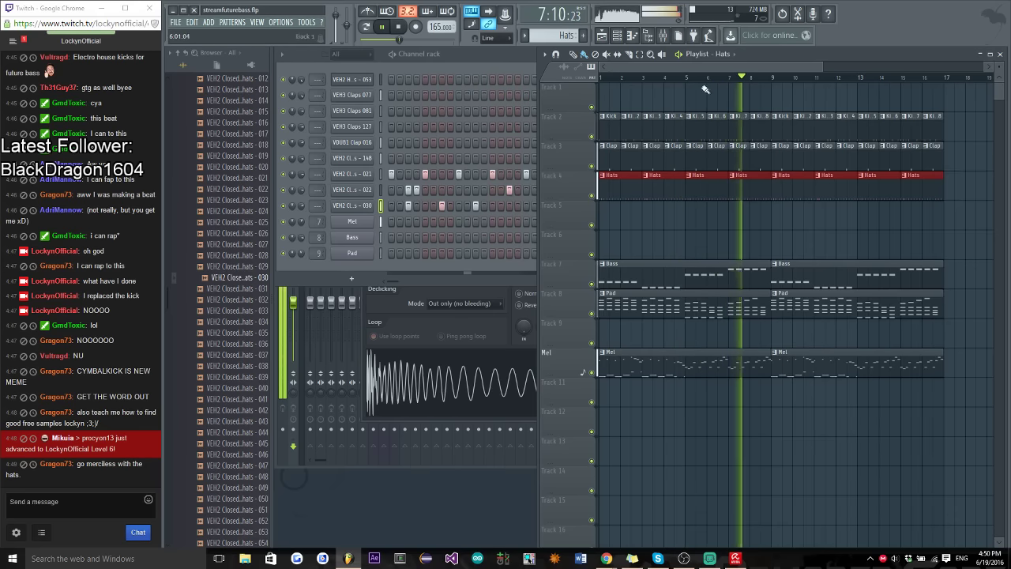
Stop playback, add VEH2 Closed Hihats 038 as a channel below Closed Hihats 030 and fill all 32 of its steps
key(space)
click(261, 343)
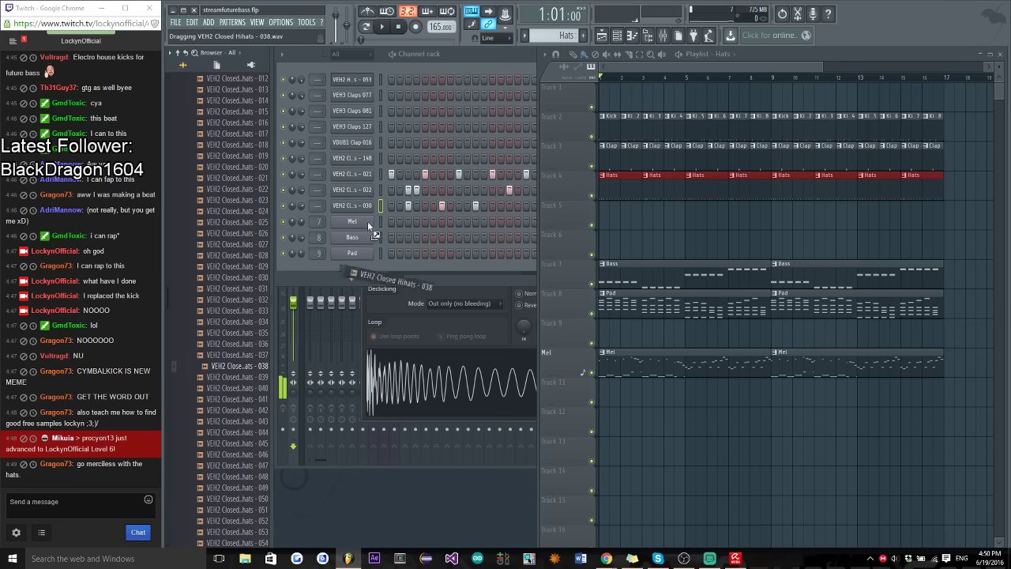
drag(362, 220, 365, 223)
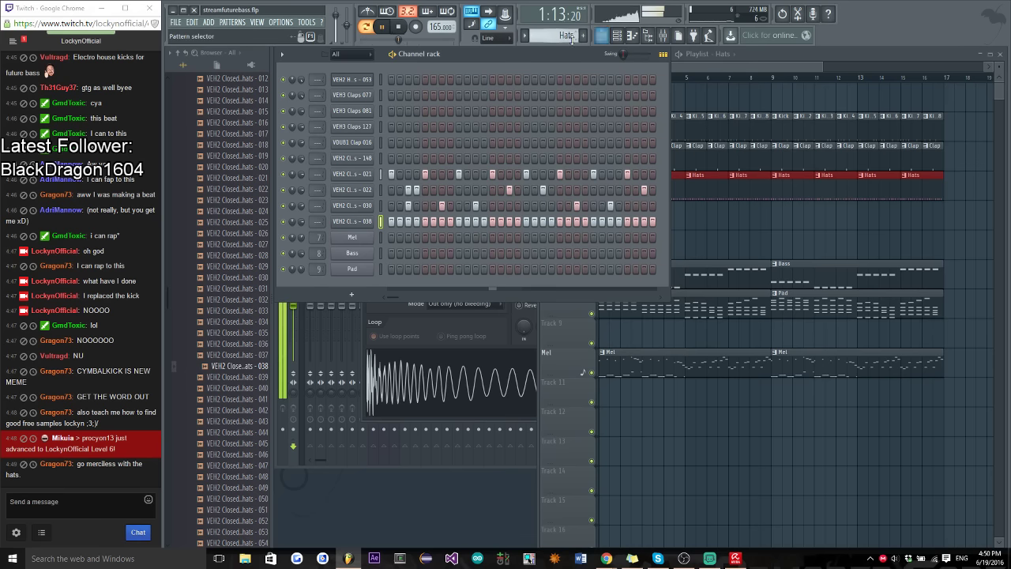
Lower the velocities of the VEH2 Closed Hihats 038 notes between the beats, keeping every fourth note accented
key(F7)
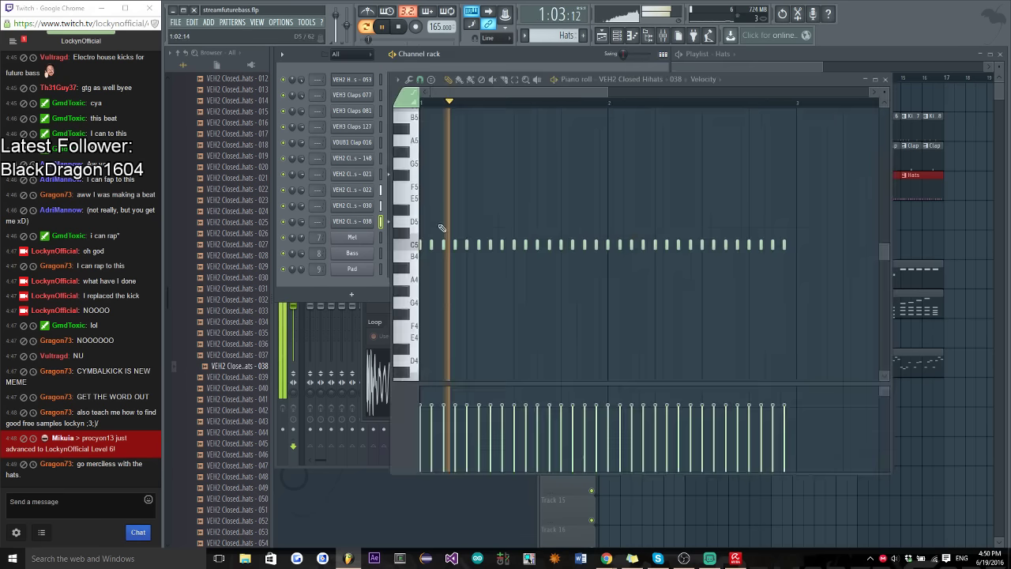
mouse_move(433, 431)
mouse_down()
mouse_move(544, 443)
mouse_move(582, 434)
mouse_move(576, 428)
mouse_move(593, 437)
mouse_move(633, 431)
mouse_move(625, 428)
mouse_move(786, 429)
mouse_up()
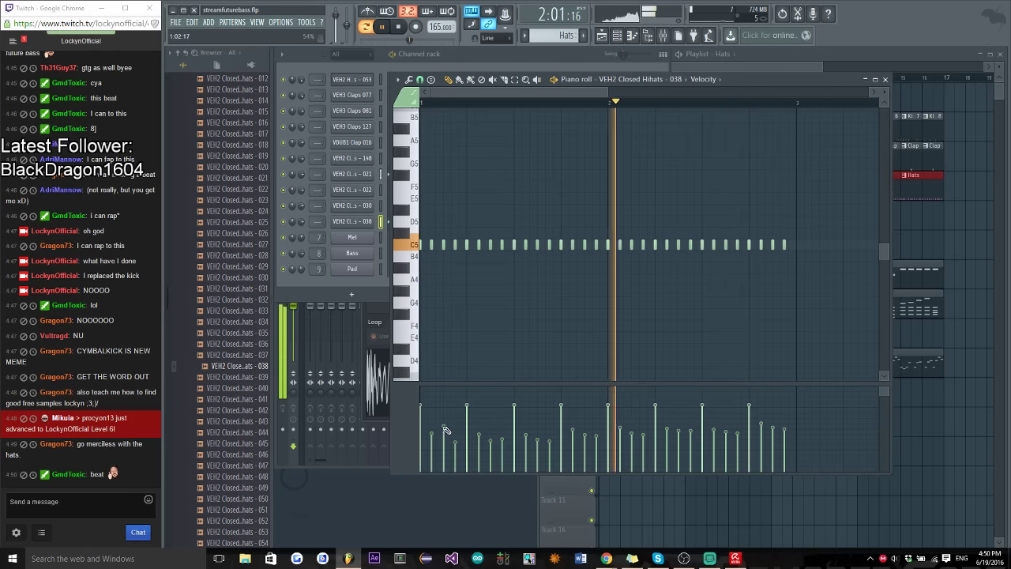
drag(431, 424, 580, 428)
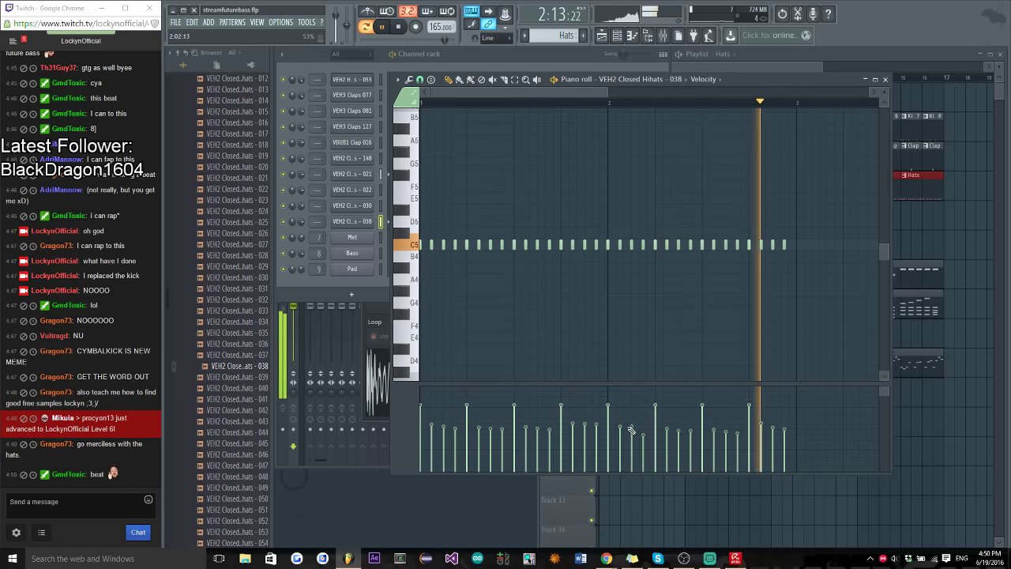
Switch to the Twitch chat and send the message "gotchaaa"
click(71, 505)
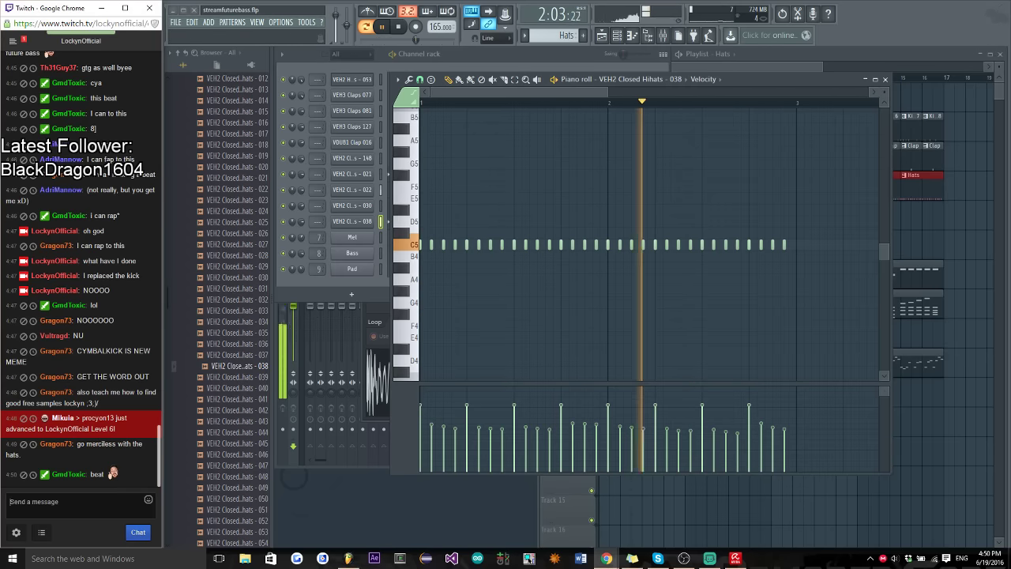
text(gotchaaa)
key(Return)
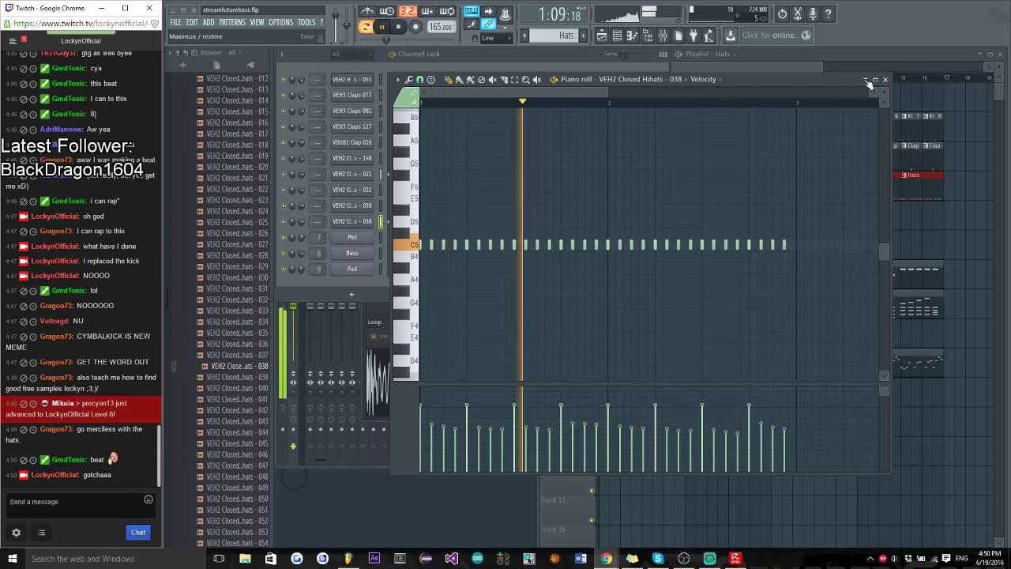
Select the ten kick, clap and hi-hat channels and route them to consecutive mixer tracks starting from Insert 13
click(746, 65)
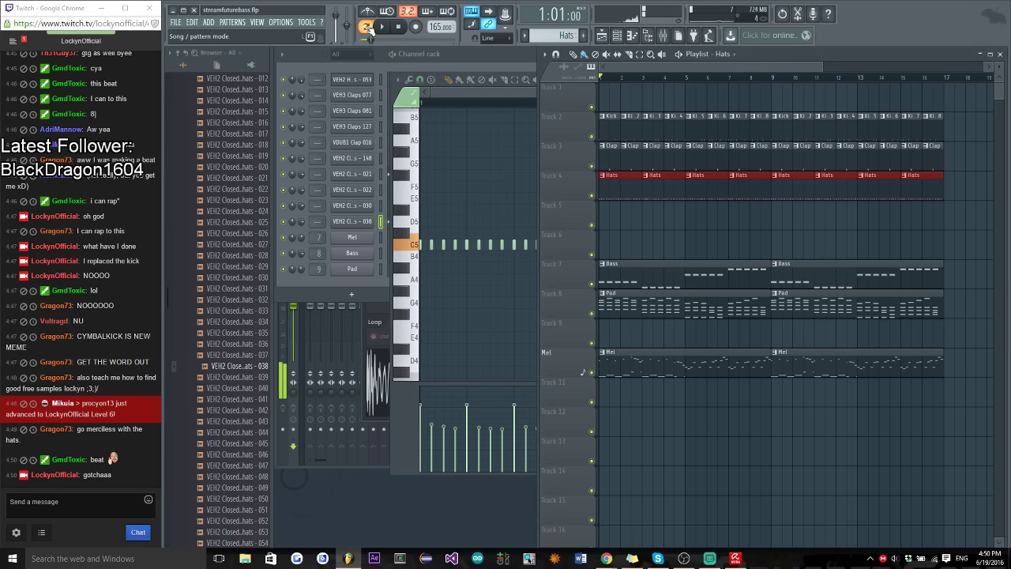
key(space)
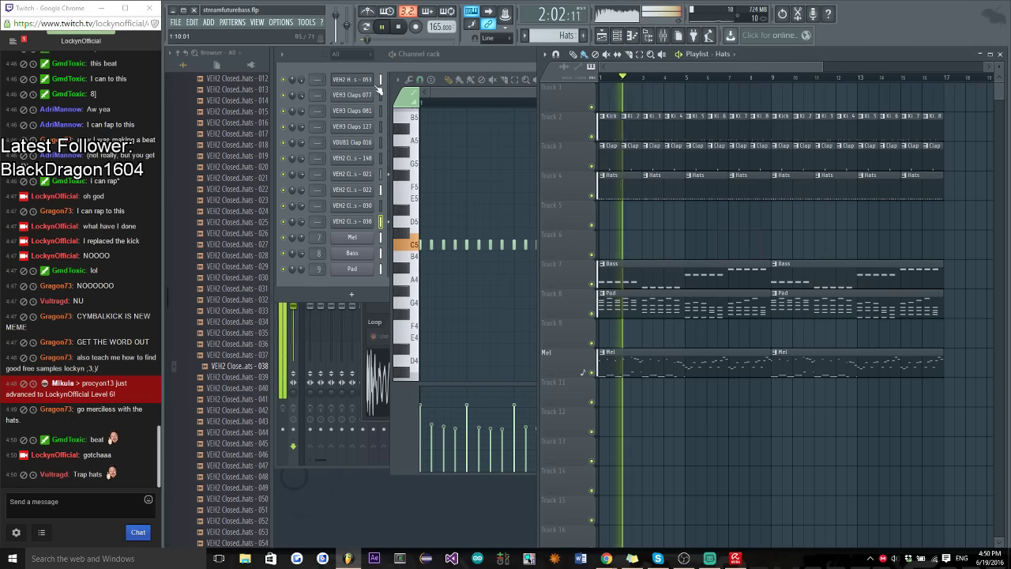
click(450, 55)
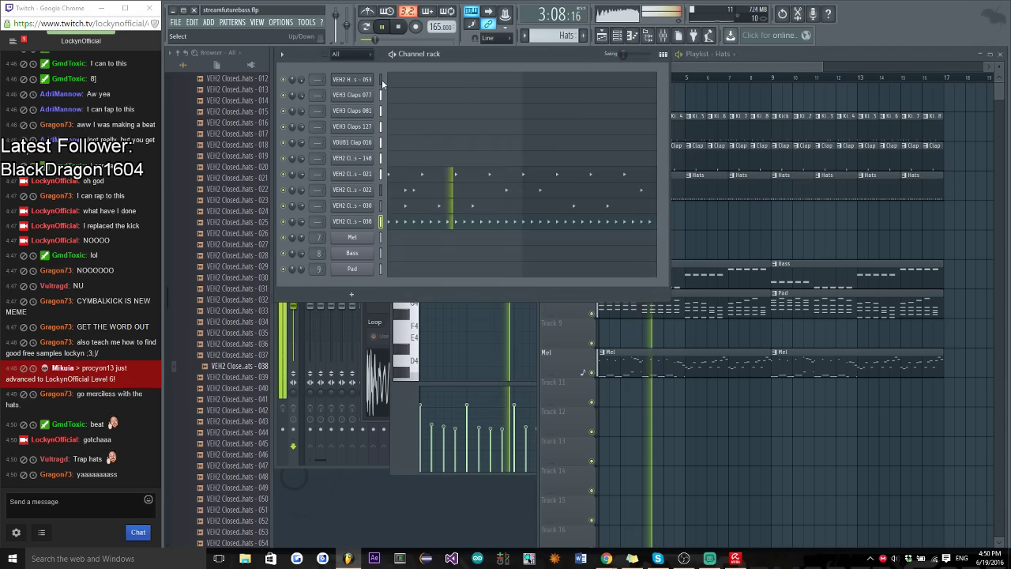
drag(382, 84, 384, 202)
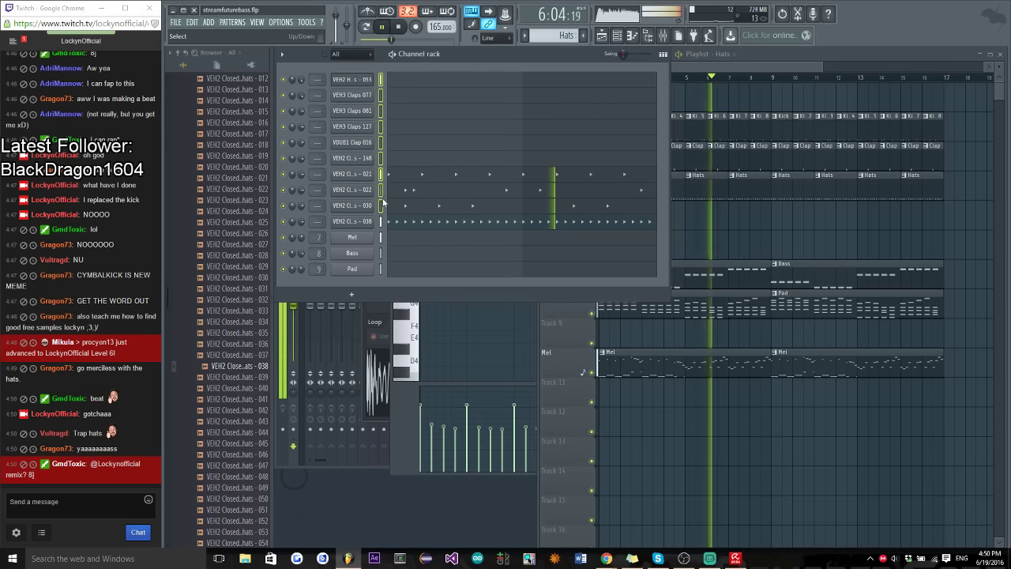
key(F9)
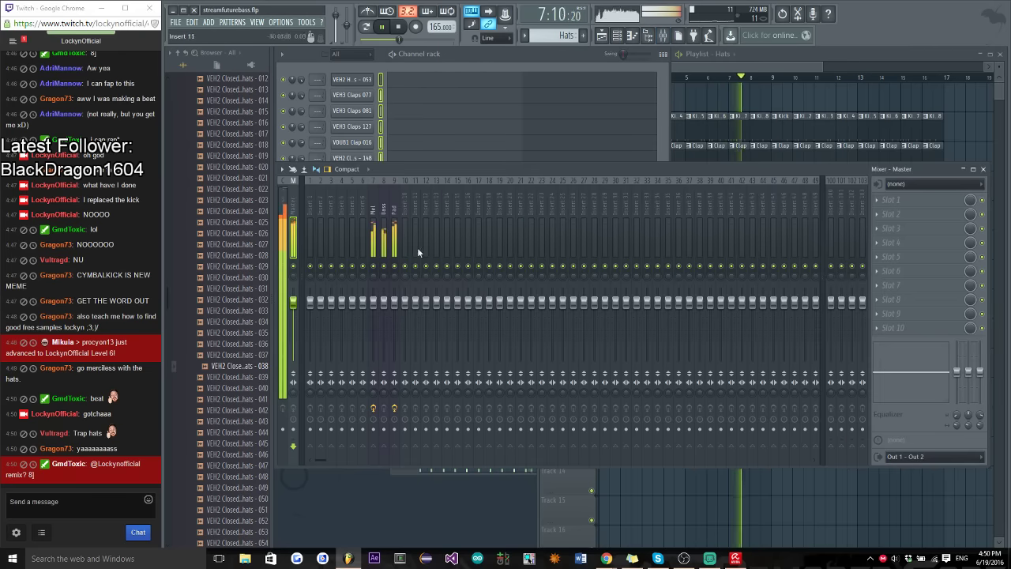
right_click(438, 216)
mouse_move(505, 264)
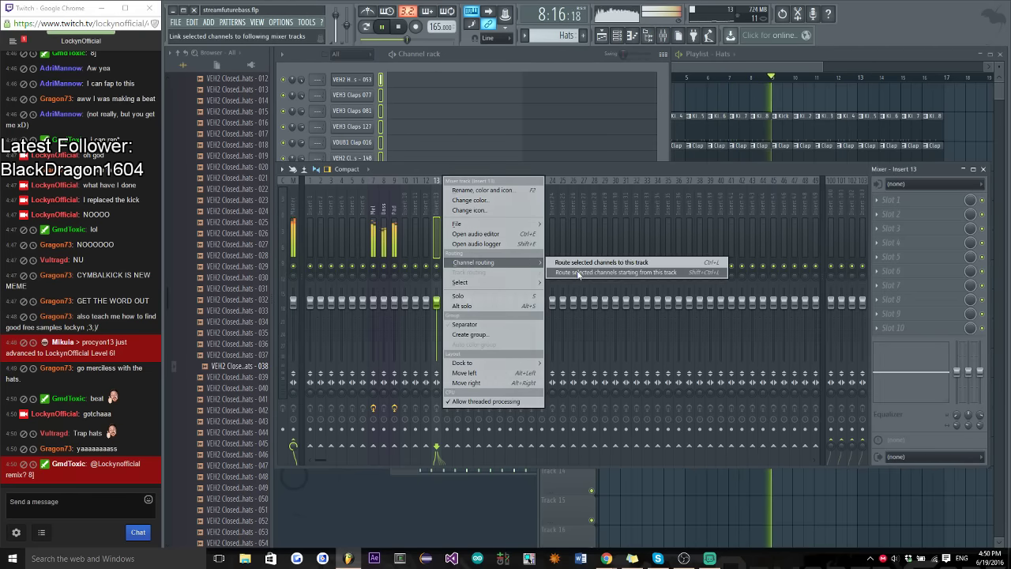
click(616, 267)
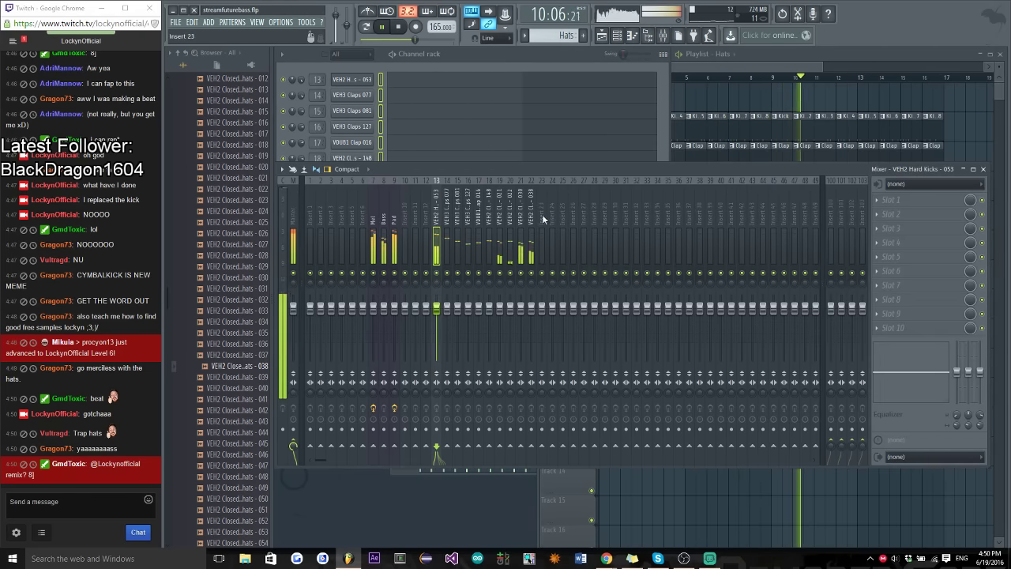
Move the empty mixer track after the last hi-hat track to position 14, between the kick and the first clap
click(520, 221)
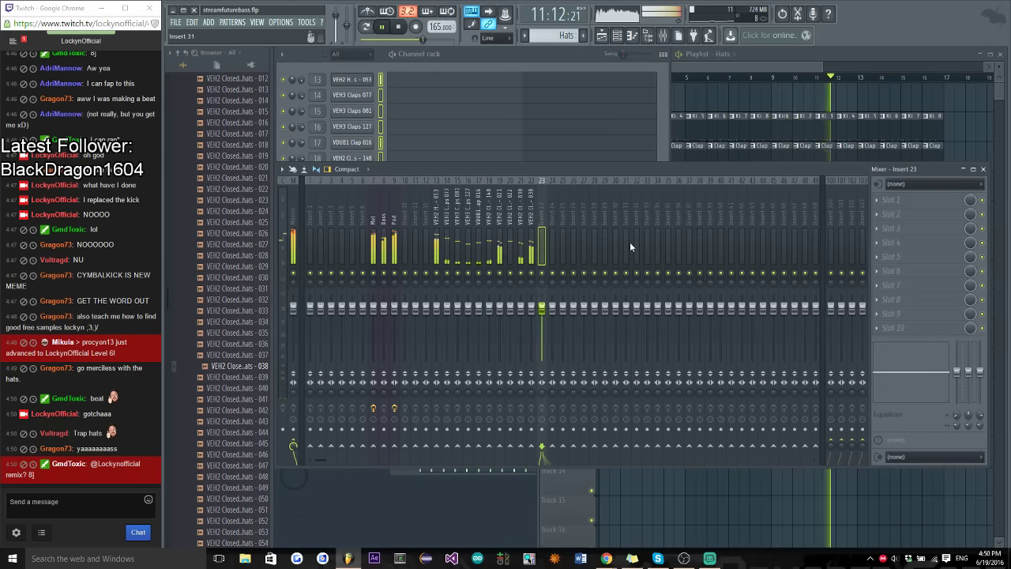
key(Left)
key(Left)
key(Left)
key(Left)
key(Left)
key(Left)
key(Left)
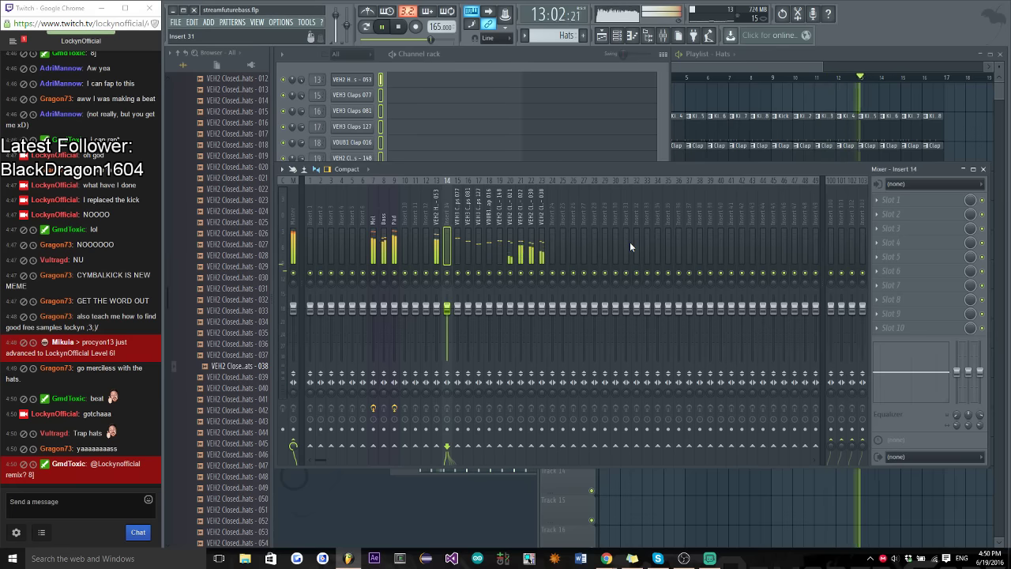
Move the empty mixer track 24 to position 20, between the clap tracks and the VEH2 closed hi-hat 021 track
click(552, 225)
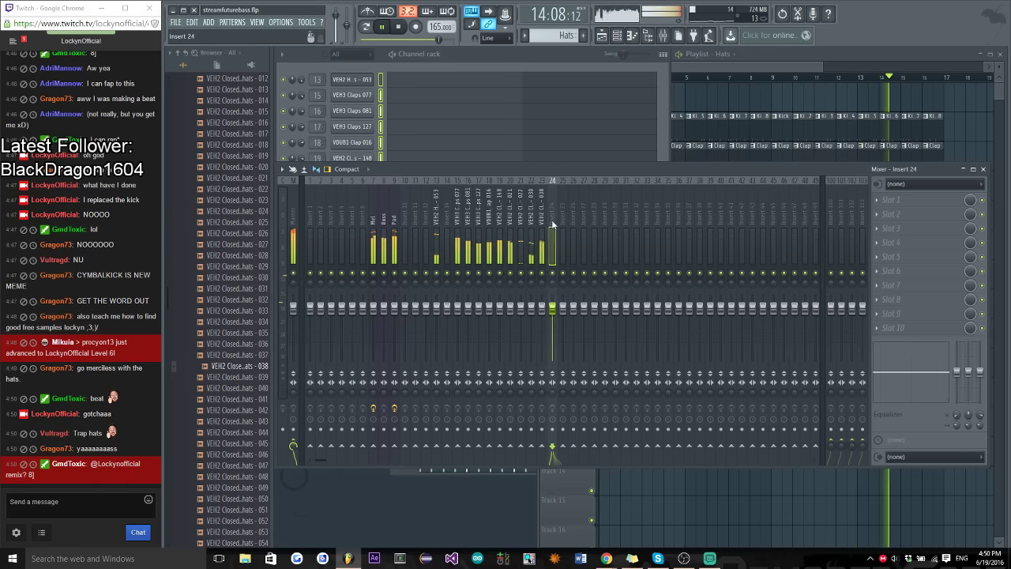
key(Left)
key(Left)
key(Left)
key(Left)
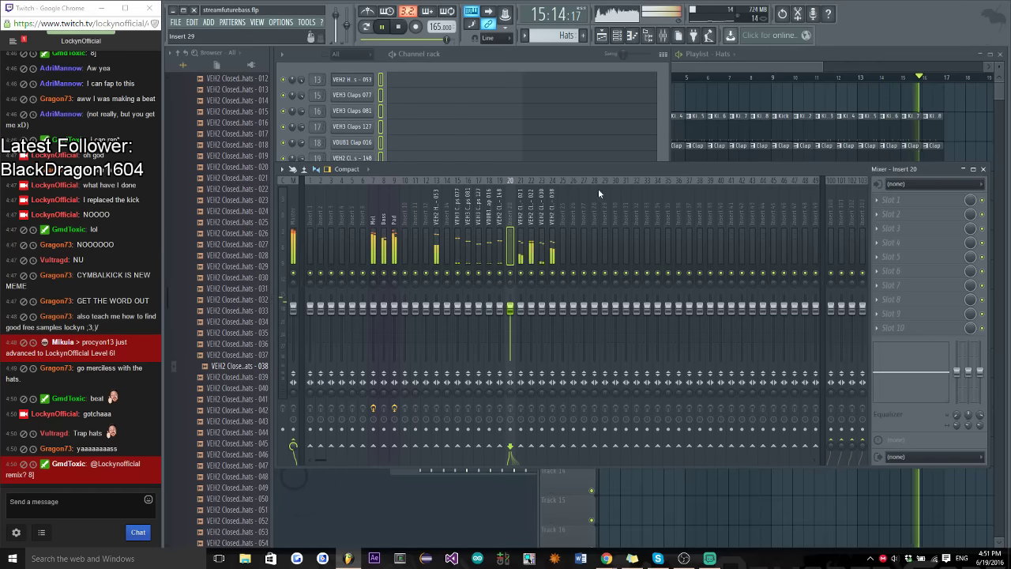
Route mixer tracks 14 to 19 as a submix into Insert 14 and name it "claps master"
right_click(448, 225)
mouse_move(502, 273)
click(574, 327)
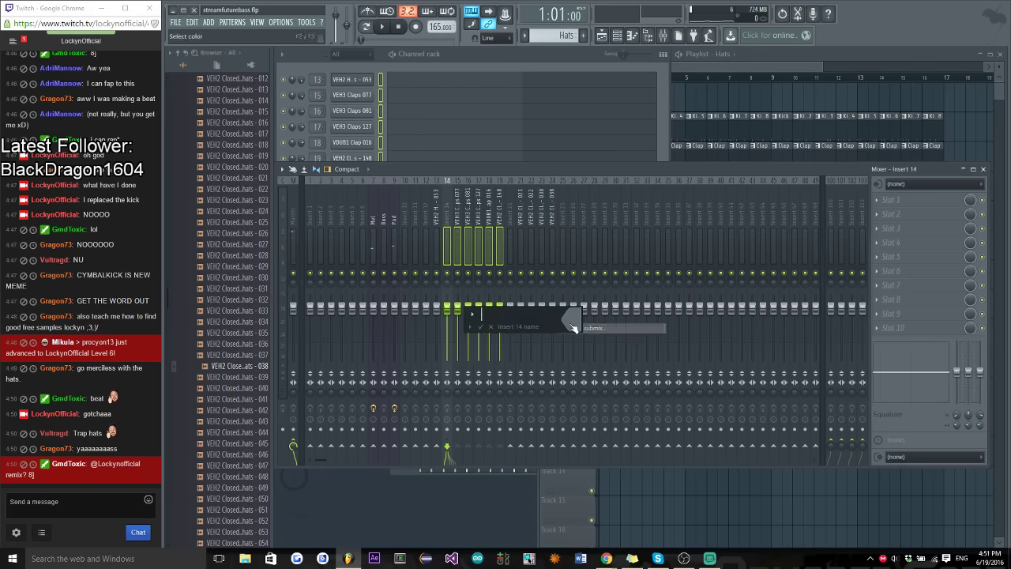
text(claps master)
key(Return)
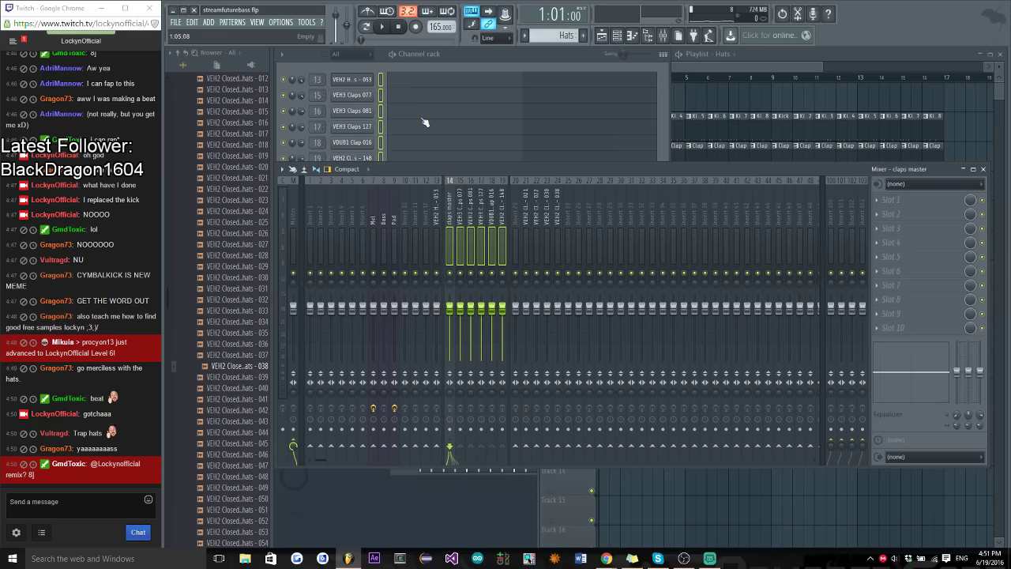
Play the song with the Bass, Pad and Mel playlist tracks muted, leaving only kick, clap and hats
key(space)
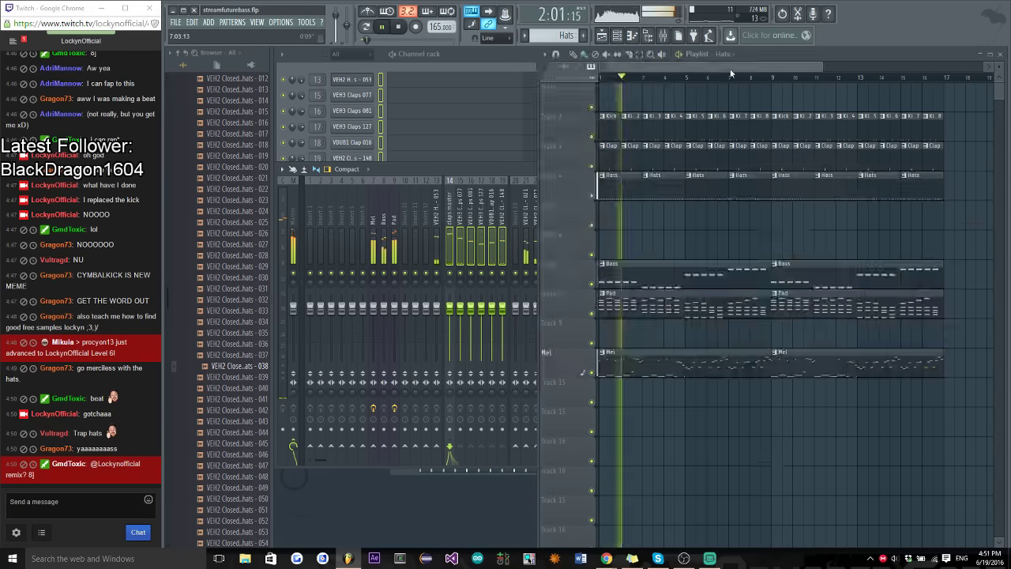
click(790, 54)
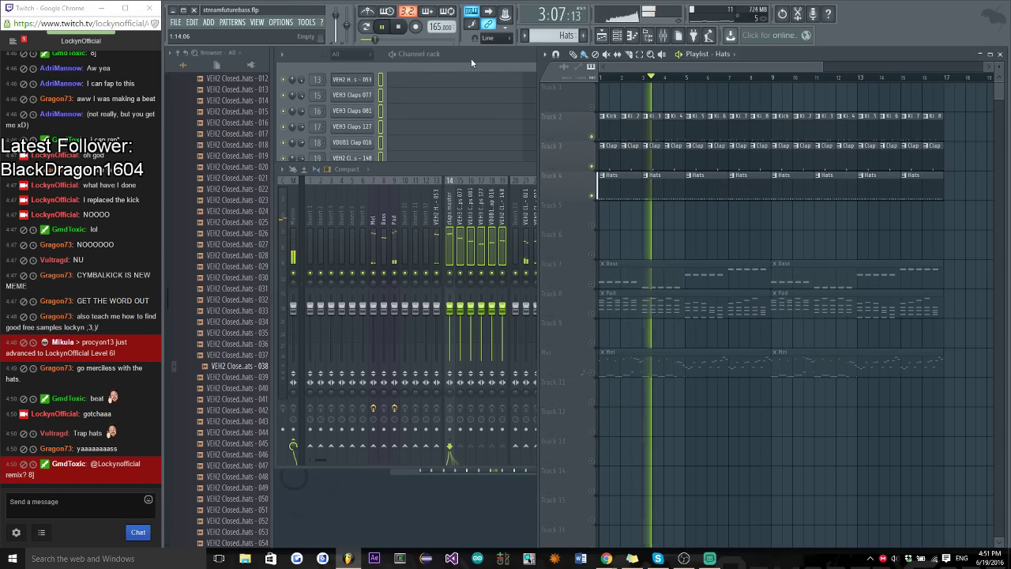
Add Fruity Compressor to the first slot of claps master with threshold -21.1 dB, ratio 1.3:1 and gain 3.7 dB
click(454, 222)
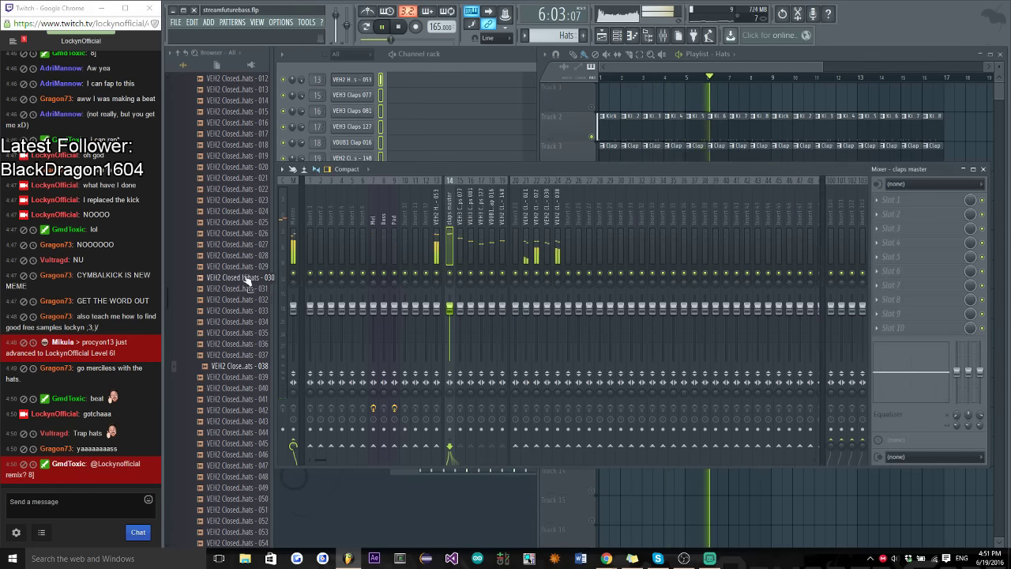
click(888, 200)
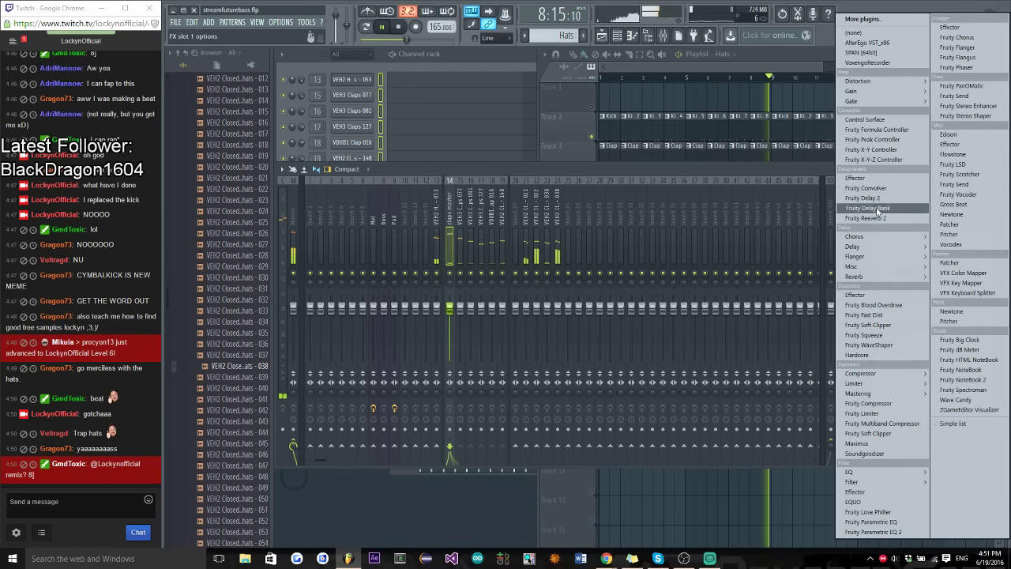
click(869, 403)
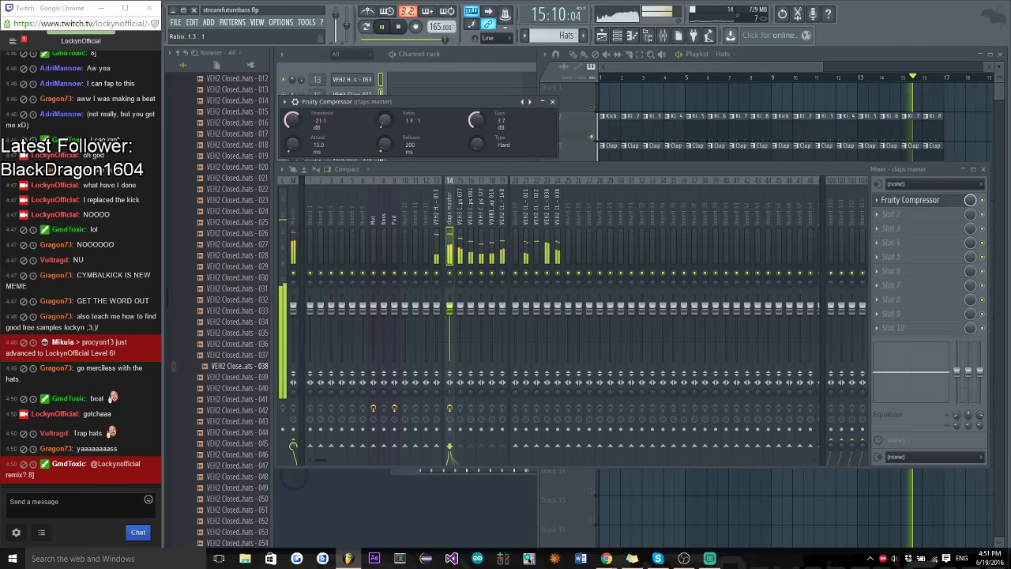
click(553, 102)
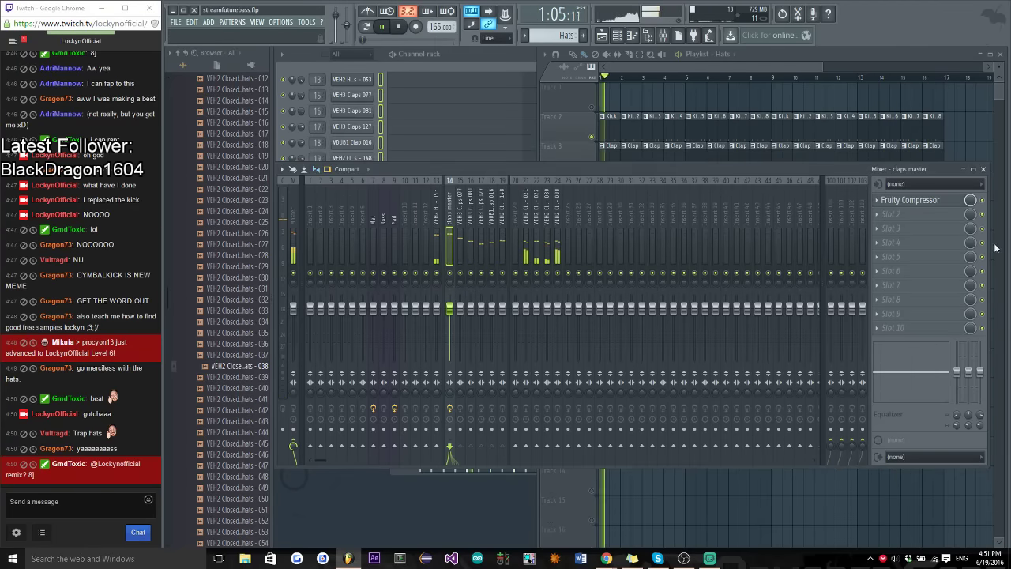
Add Fruity Reeverb 2 to slot 10 of claps master and raise its early reflection level
click(876, 332)
click(877, 222)
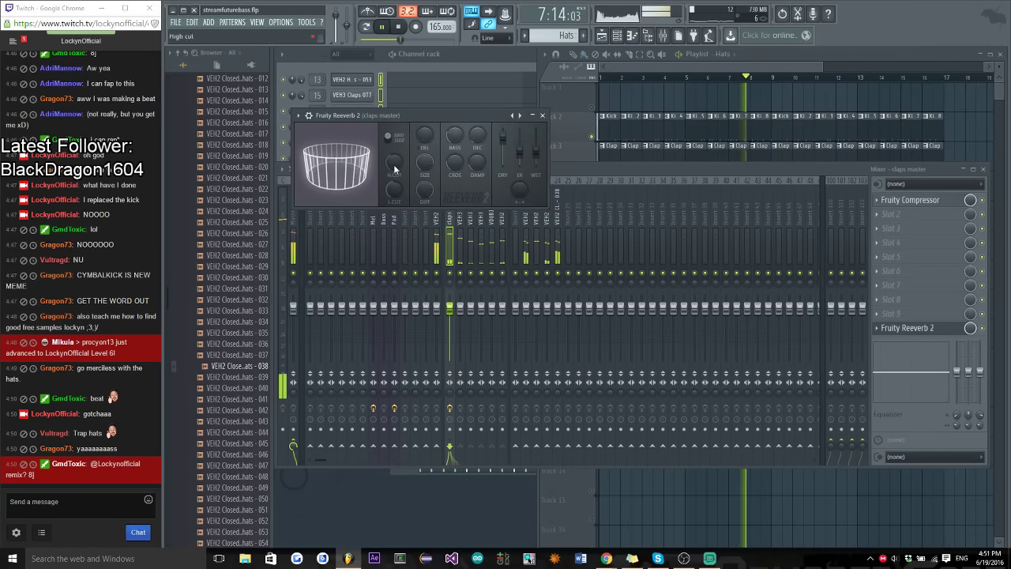
drag(519, 149, 519, 142)
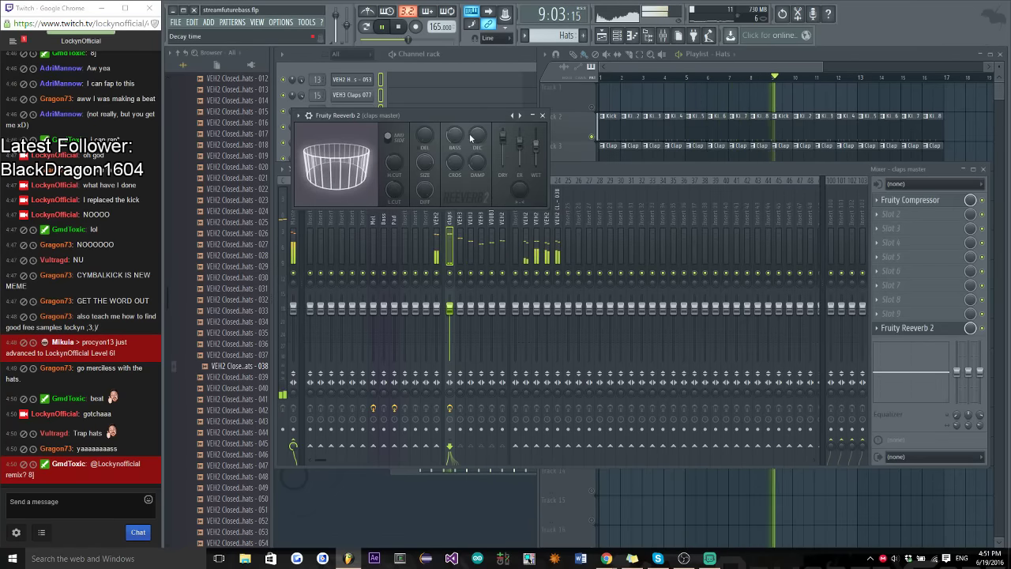
click(542, 115)
Route mixer tracks 20 to 24 as a submix into Insert 20 and name it "hats master"
click(514, 248)
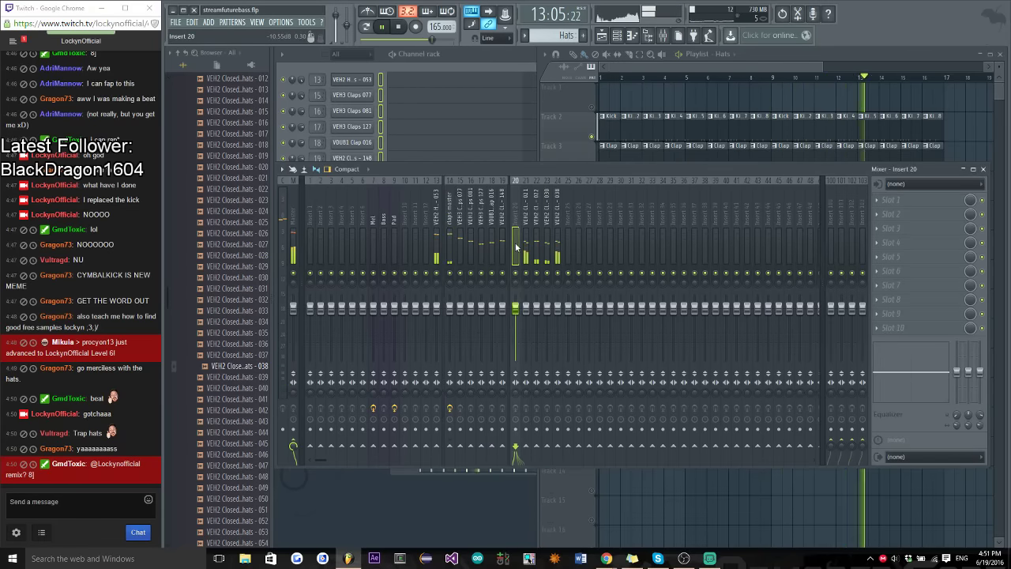
right_click(515, 247)
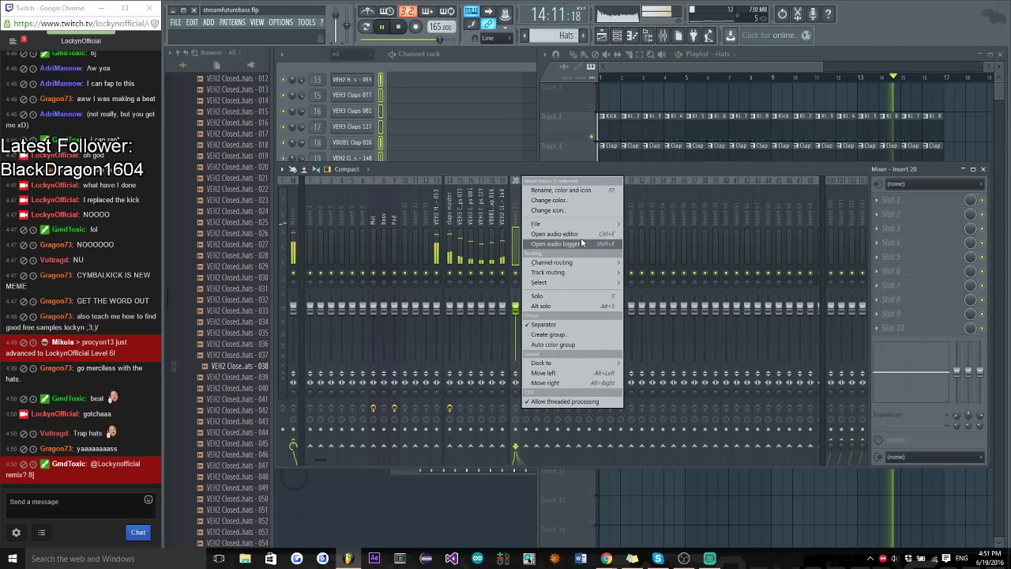
mouse_move(592, 272)
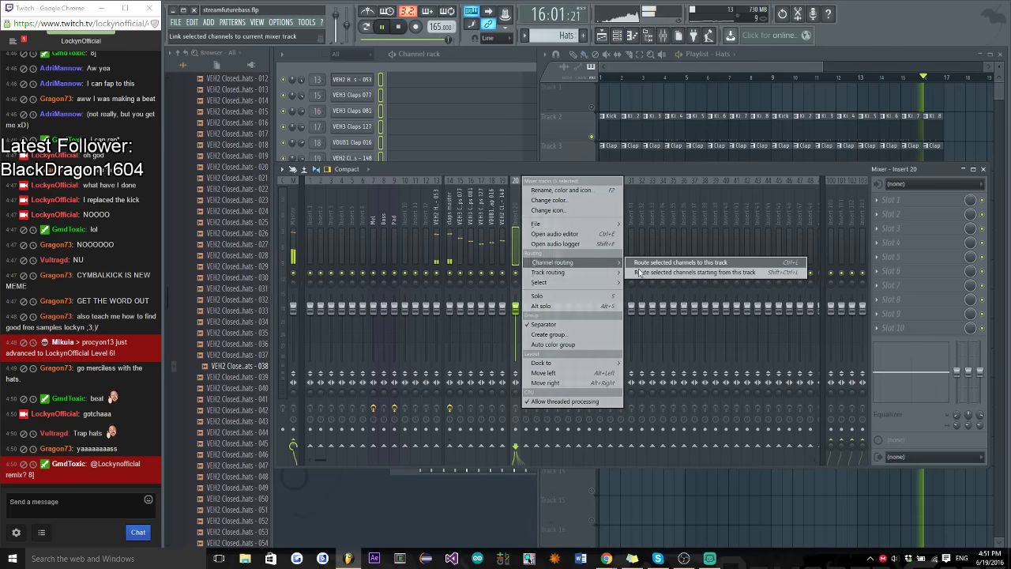
click(653, 329)
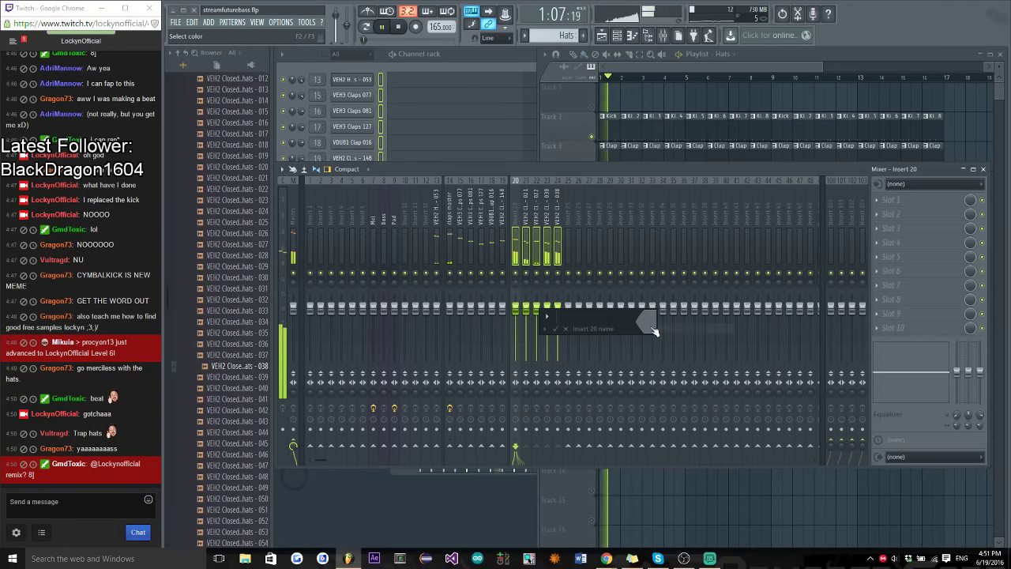
text(hats master)
key(Return)
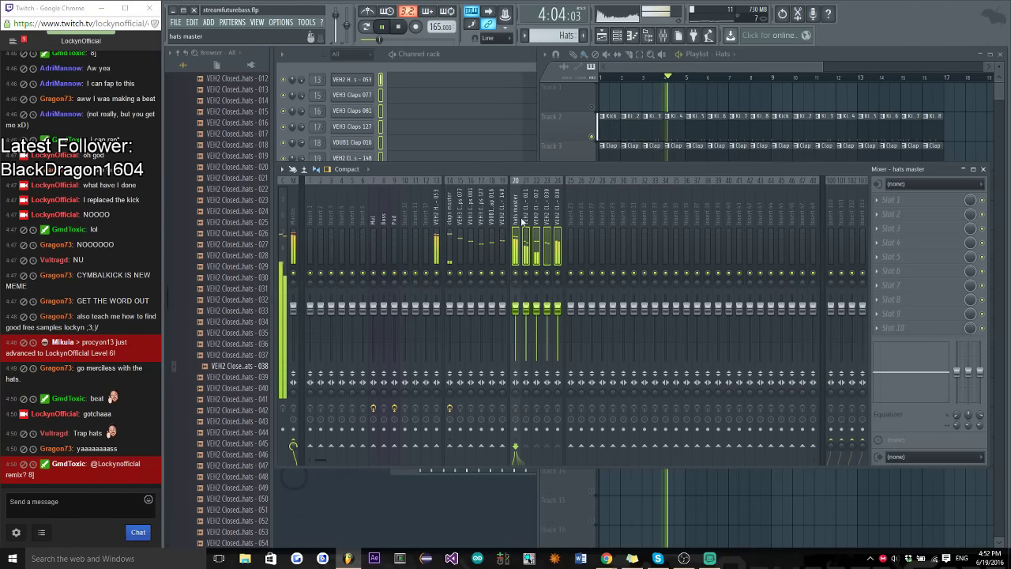
Add Fruity Compressor to the first slot of hats master with threshold -24.5 dB, ratio 1.2:1 and gain 1.6 dB
right_click(521, 222)
click(518, 254)
click(896, 217)
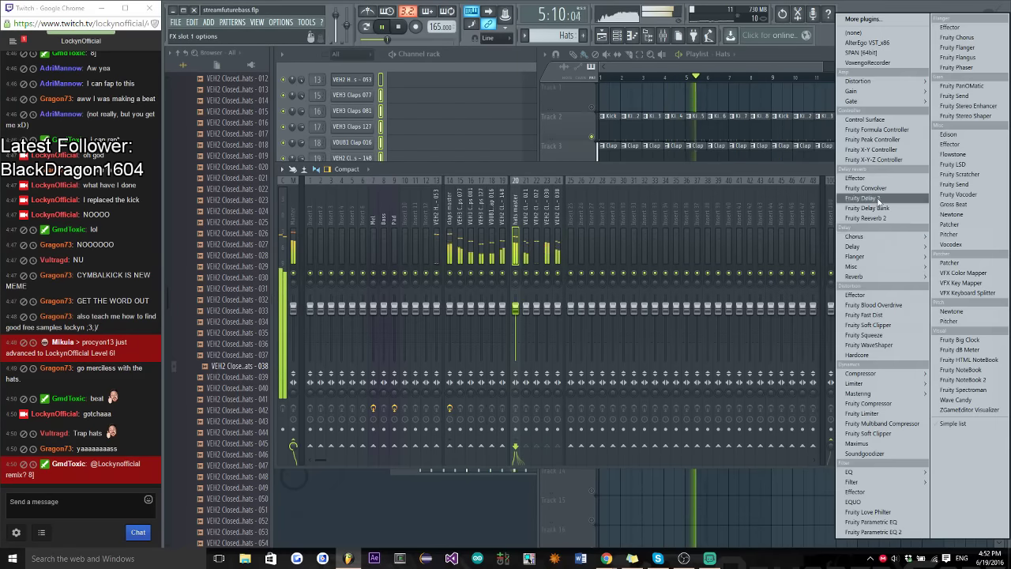
click(889, 405)
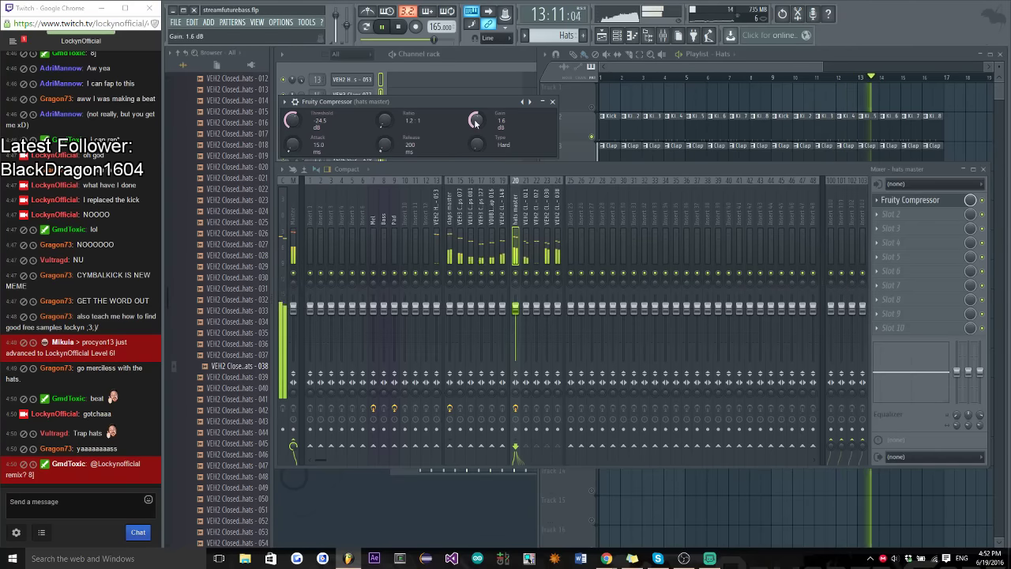
Set the attack of the Fruity Compressor on claps master to 43.4 ms
click(450, 220)
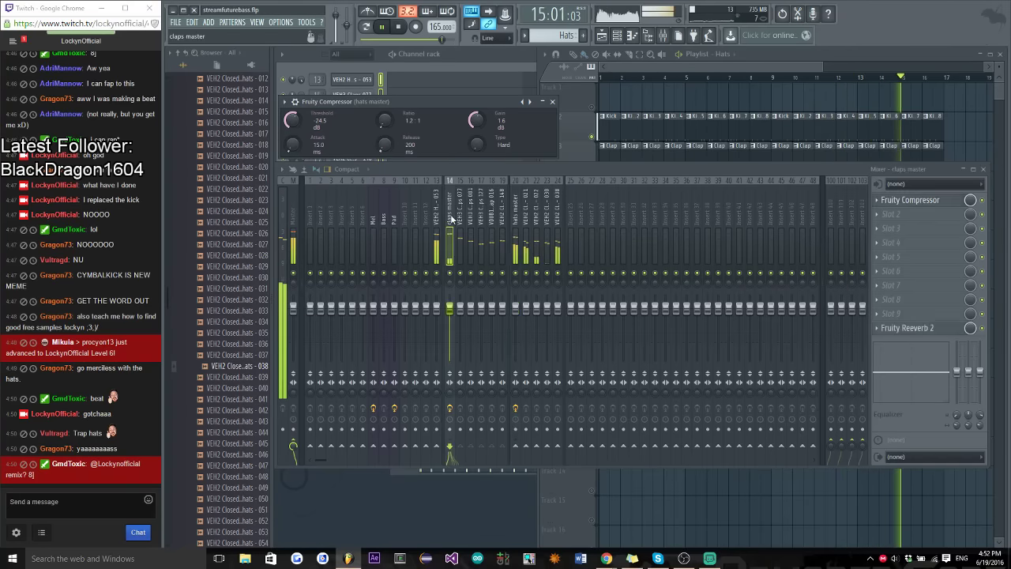
click(923, 202)
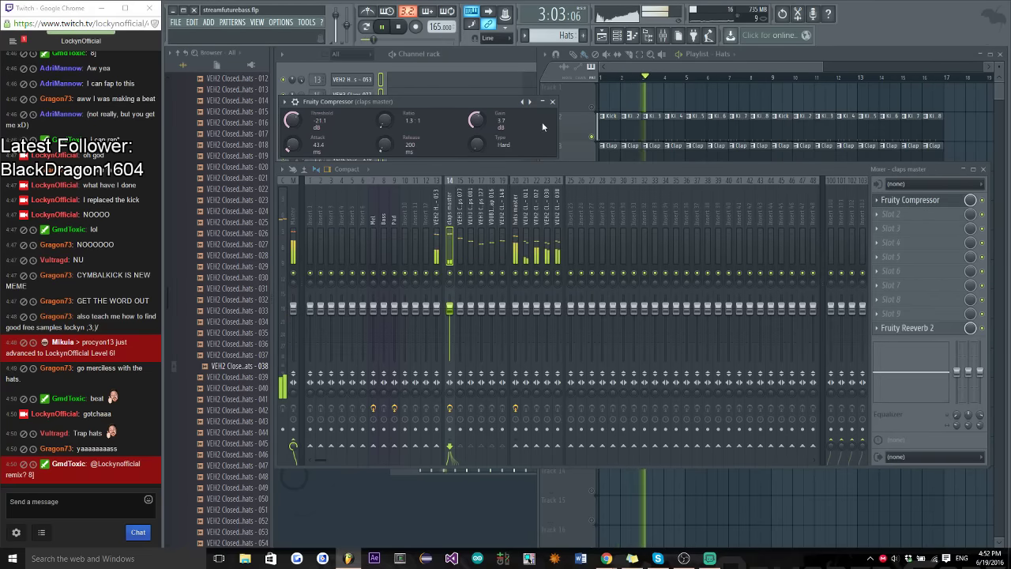
Add Fruity Reeverb 2 to slot 8 of hats master and adjust its decay time during playback
click(517, 219)
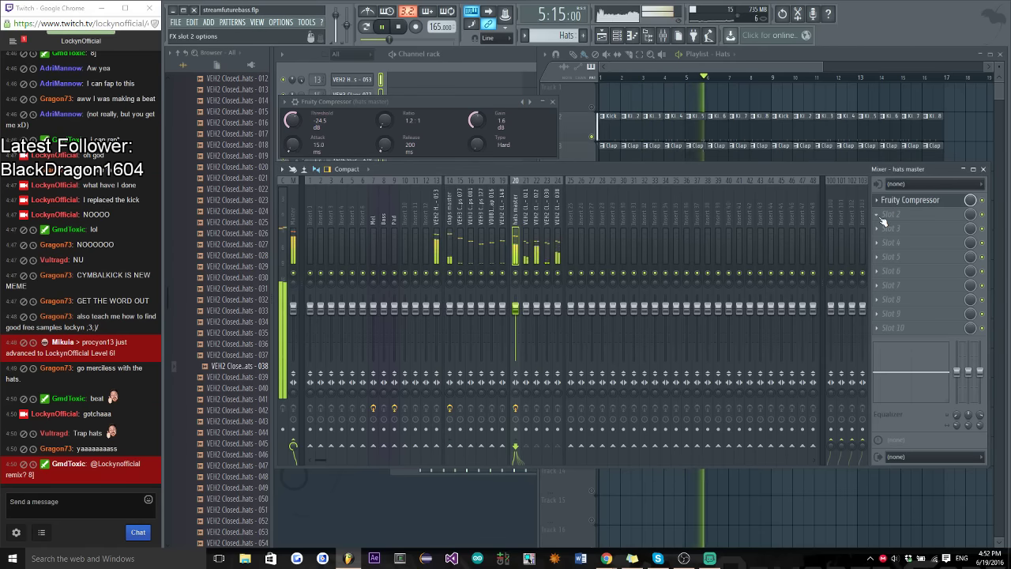
click(888, 300)
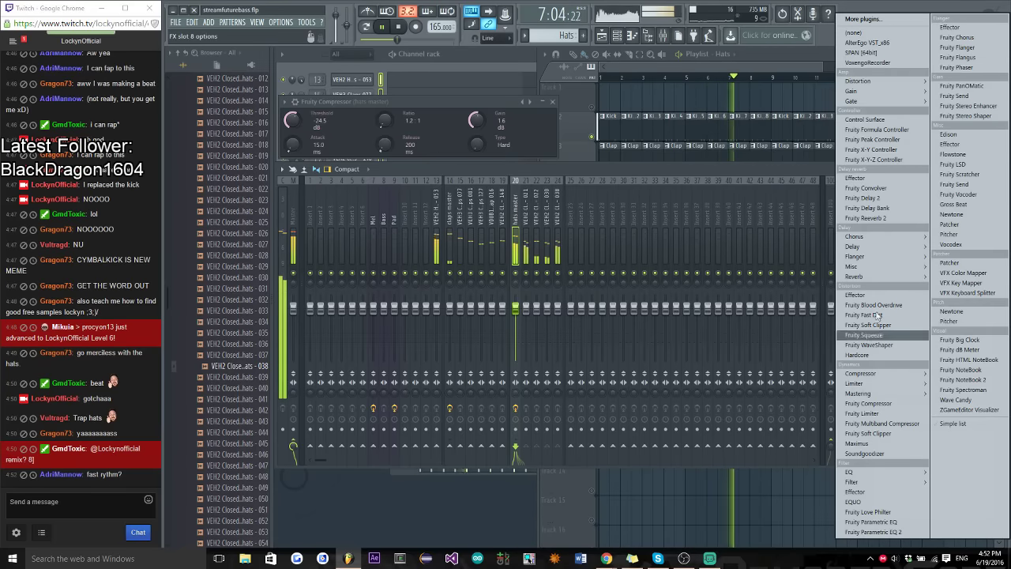
click(959, 297)
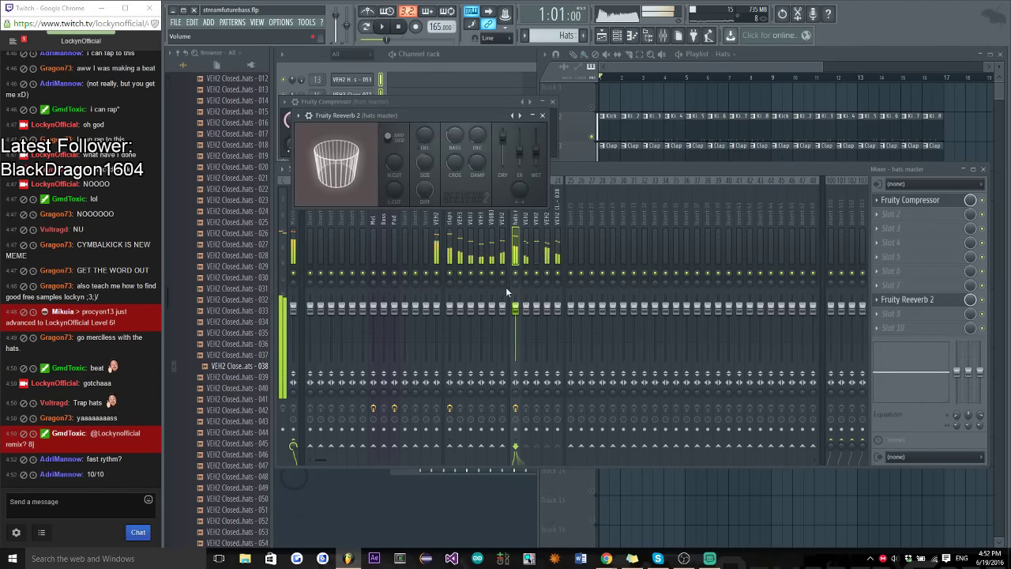
key(space)
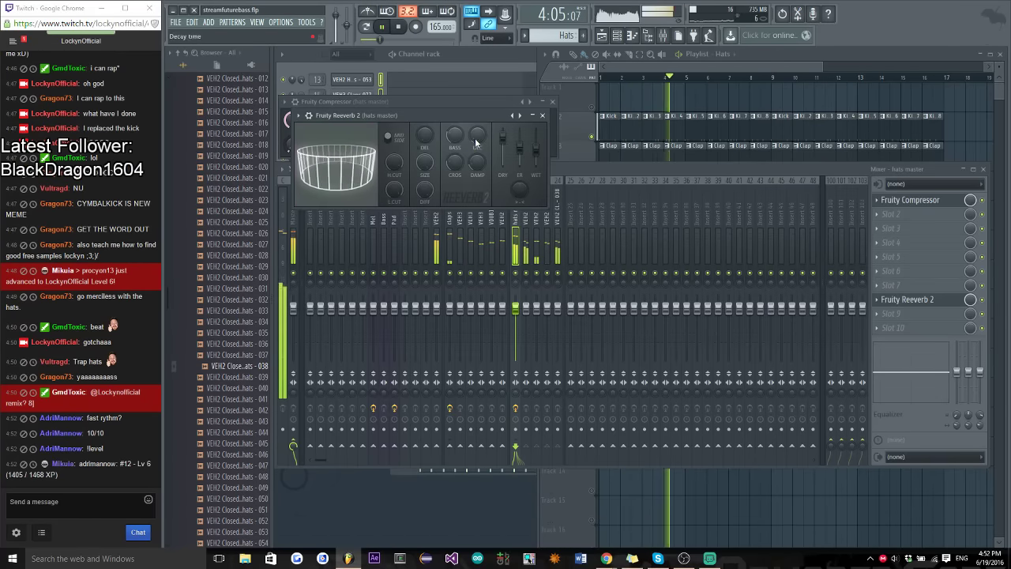
drag(476, 136, 476, 128)
click(542, 115)
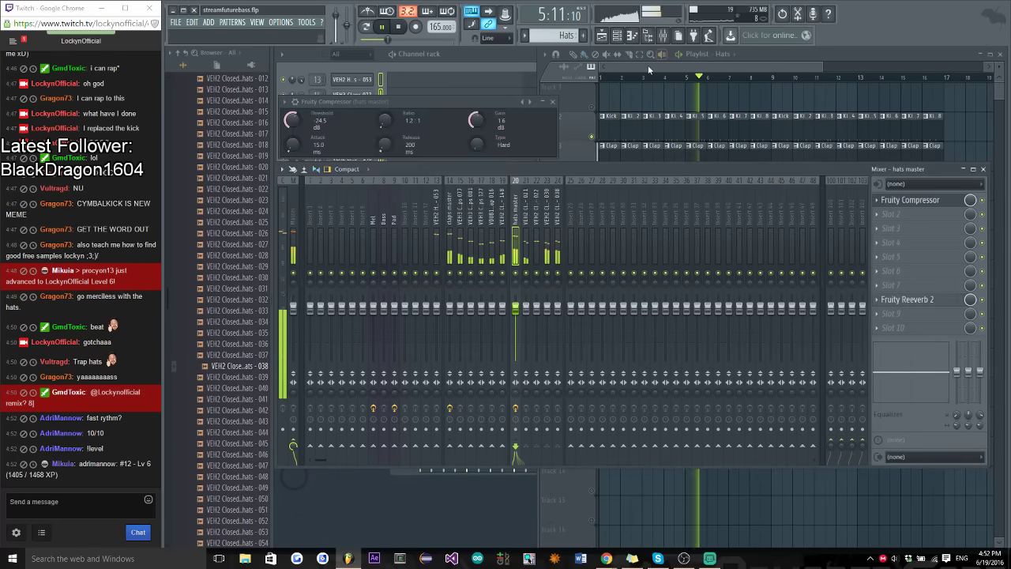
Bring the bass, pad and melody tracks back alongside the drums and play the whole arrangement from the start
click(645, 68)
key(space)
click(593, 167)
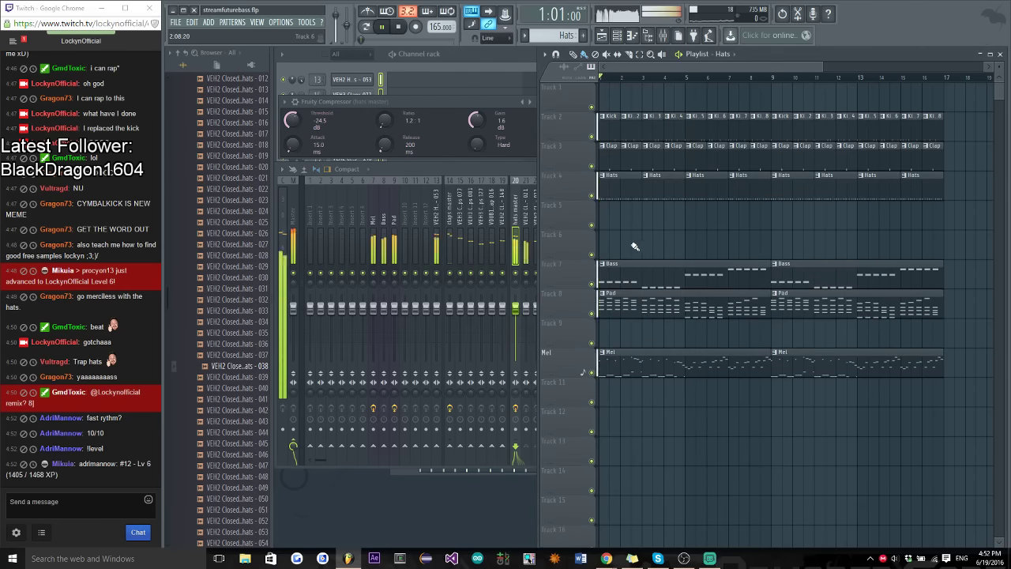
Load Fruity WaveShaper into the first effect slot of the VEH2 Hard Kicks - 053 mixer track and bend its curve slightly upward
click(468, 235)
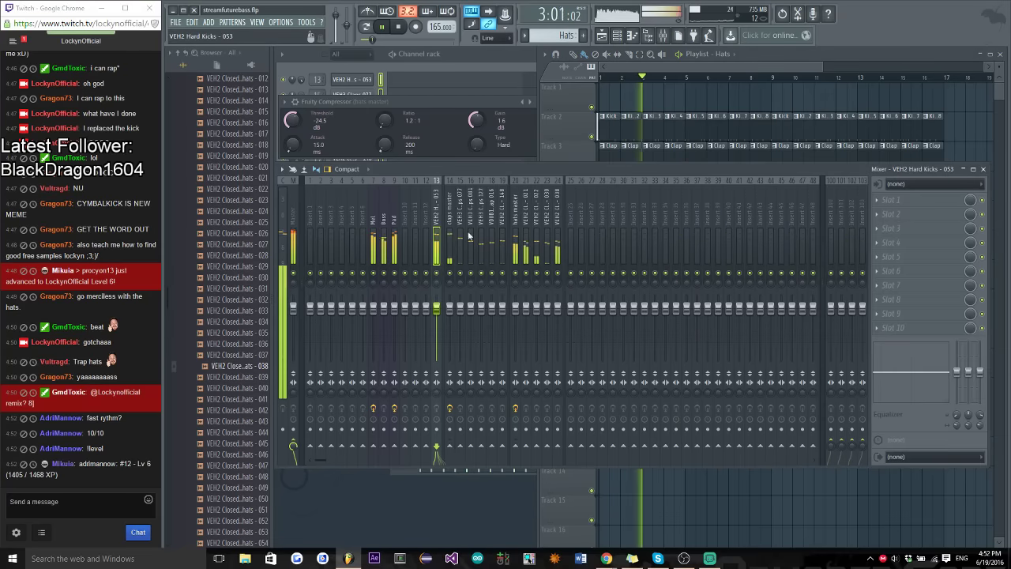
click(881, 203)
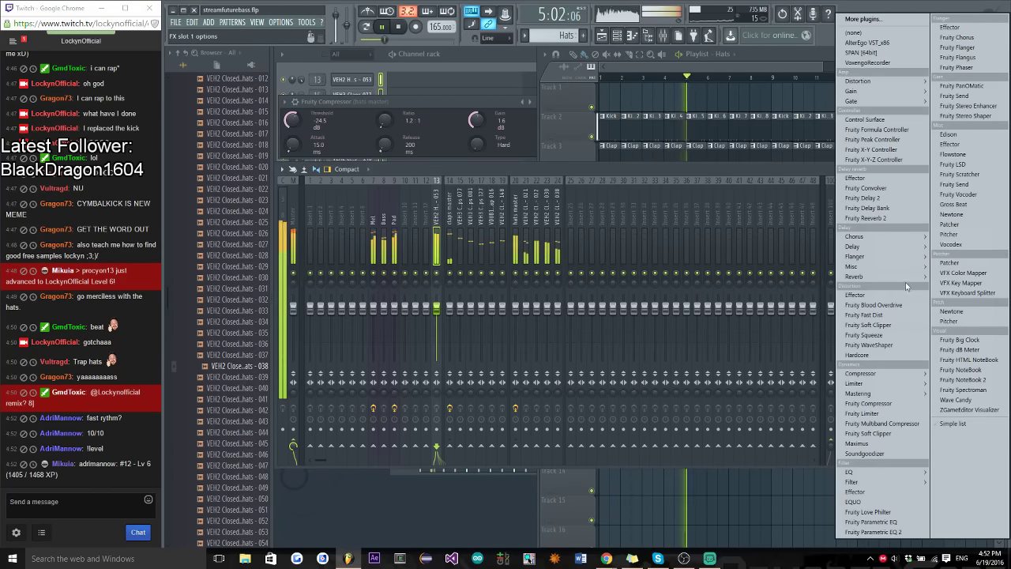
click(956, 400)
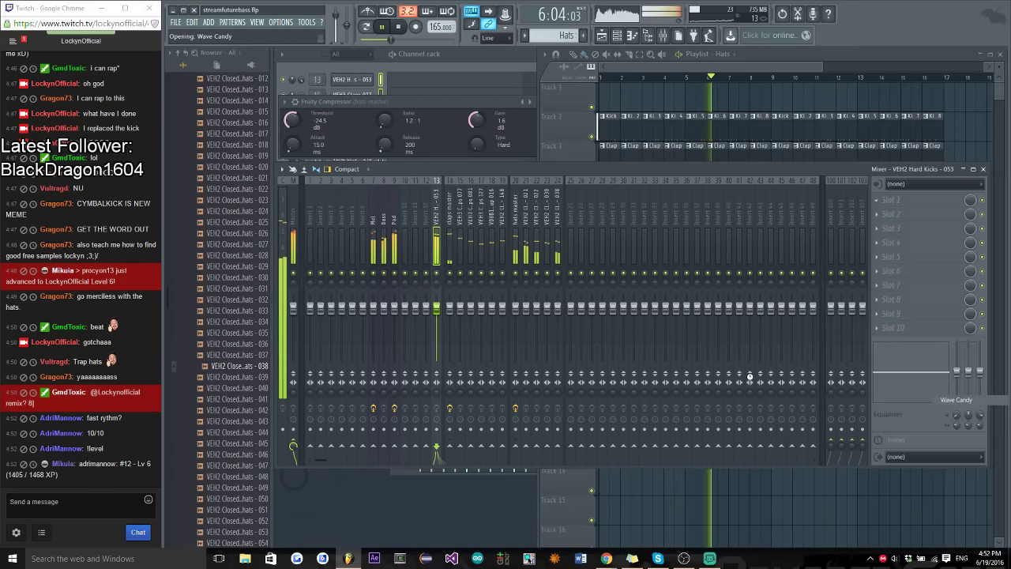
click(883, 202)
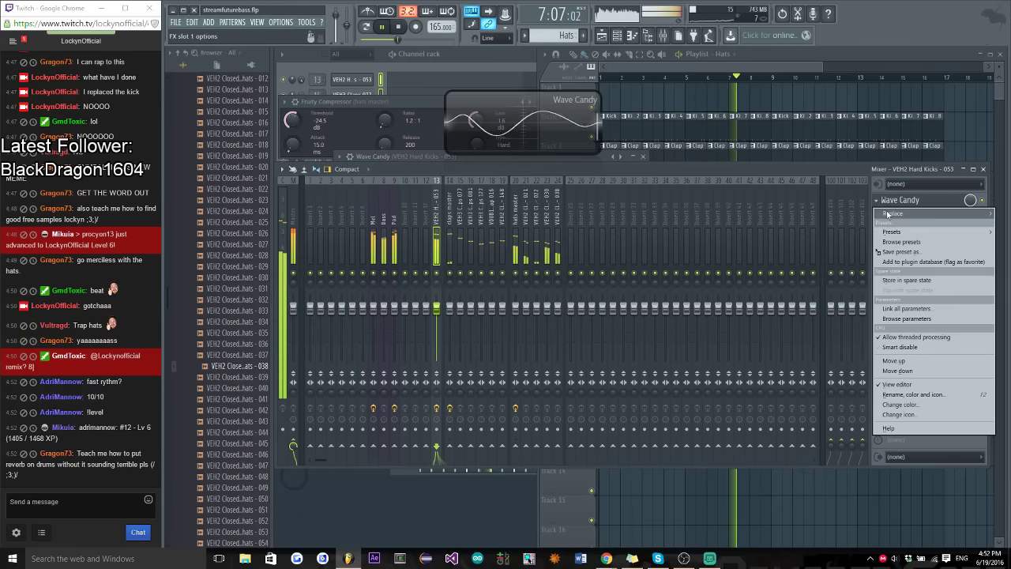
mouse_move(900, 207)
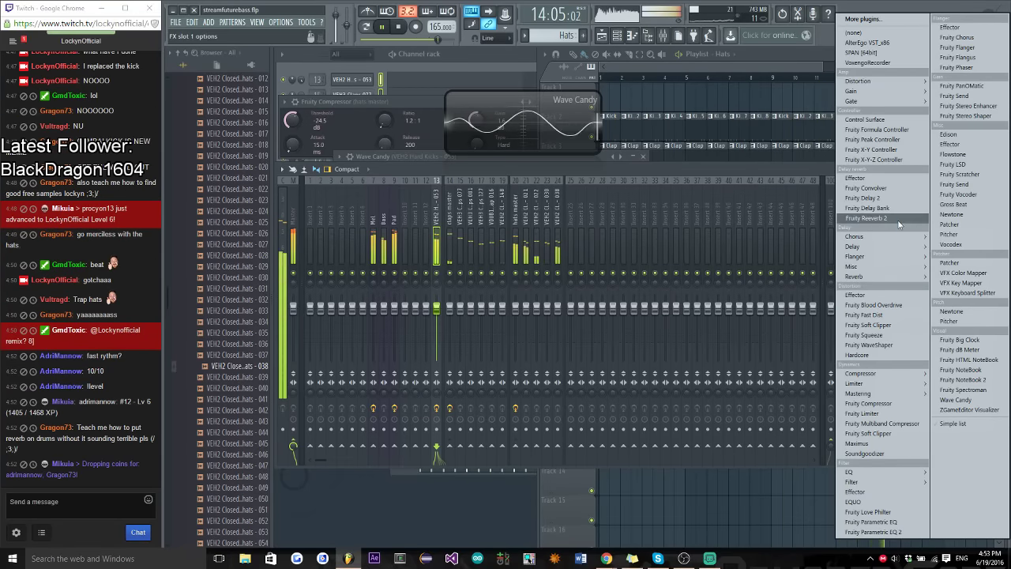
click(869, 344)
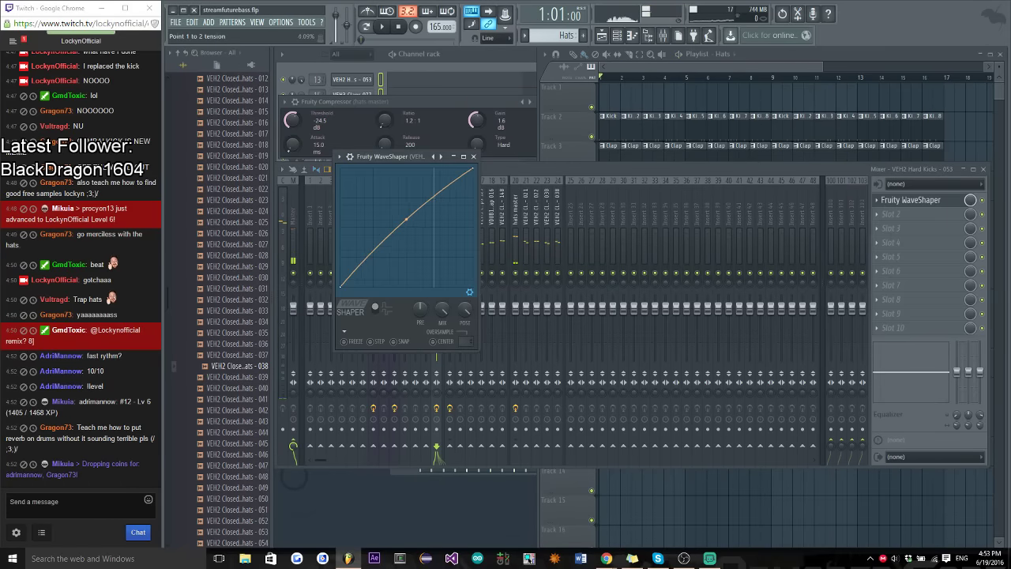
Play only the kick, clap and hats tracks and fine-tune the WaveShaper curve's tension to about 4%
click(613, 90)
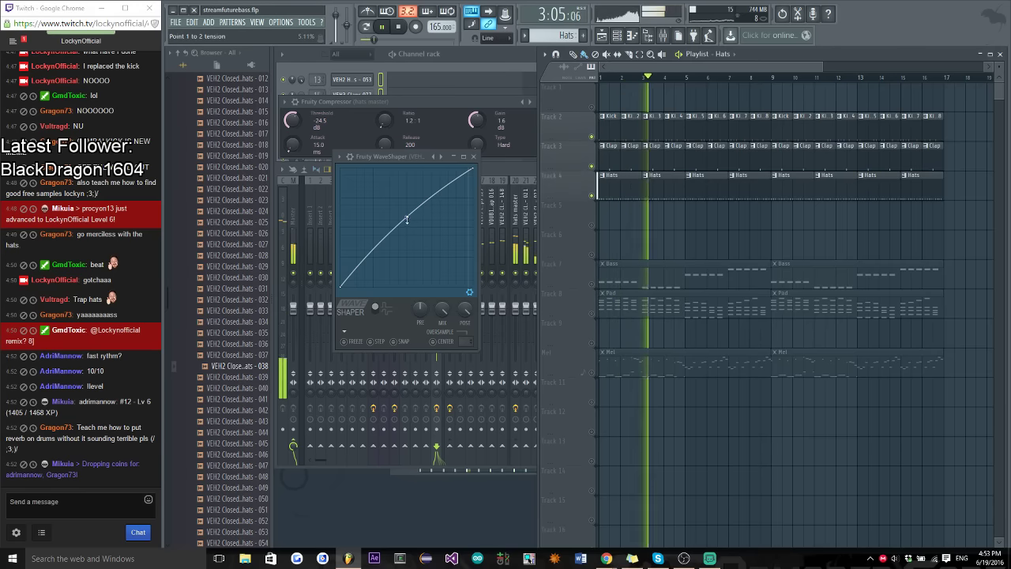
drag(405, 217, 406, 221)
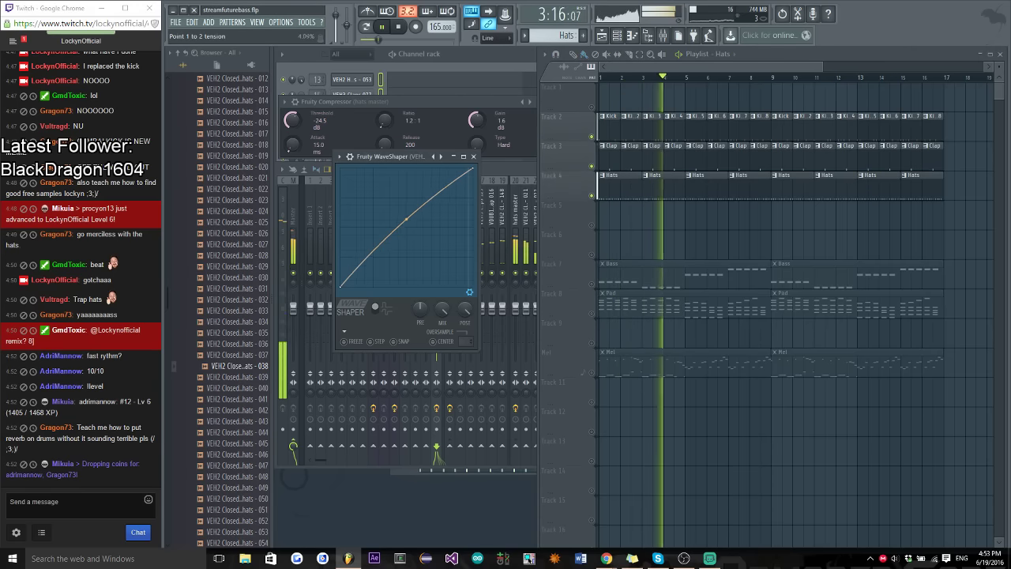
click(473, 156)
Add Fruity Compressor to the kick track's second slot with threshold -21.4 dB, ratio 1.2:1, gain 0.9 dB and attack 48.3 ms
click(447, 226)
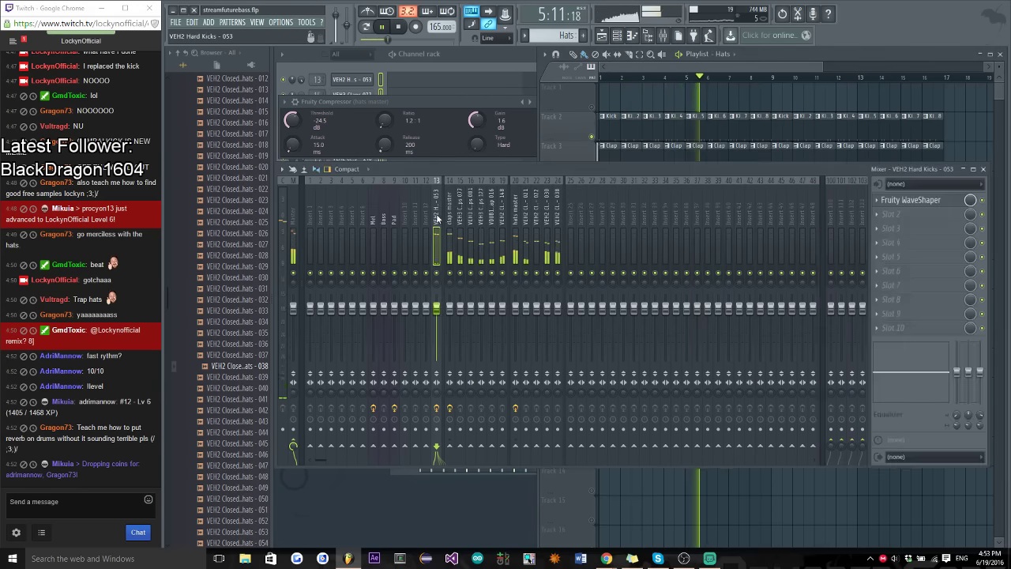
click(881, 217)
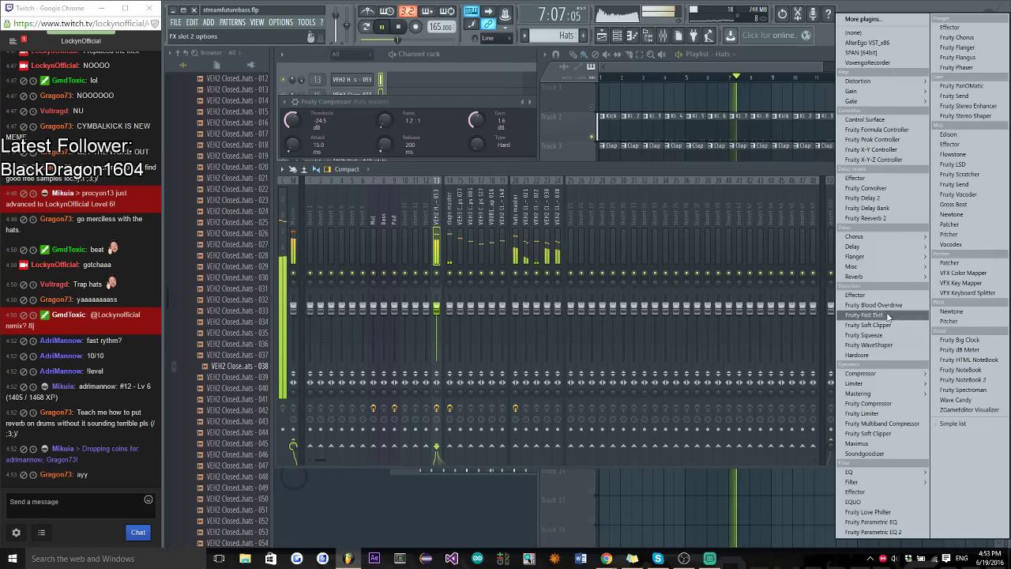
click(882, 404)
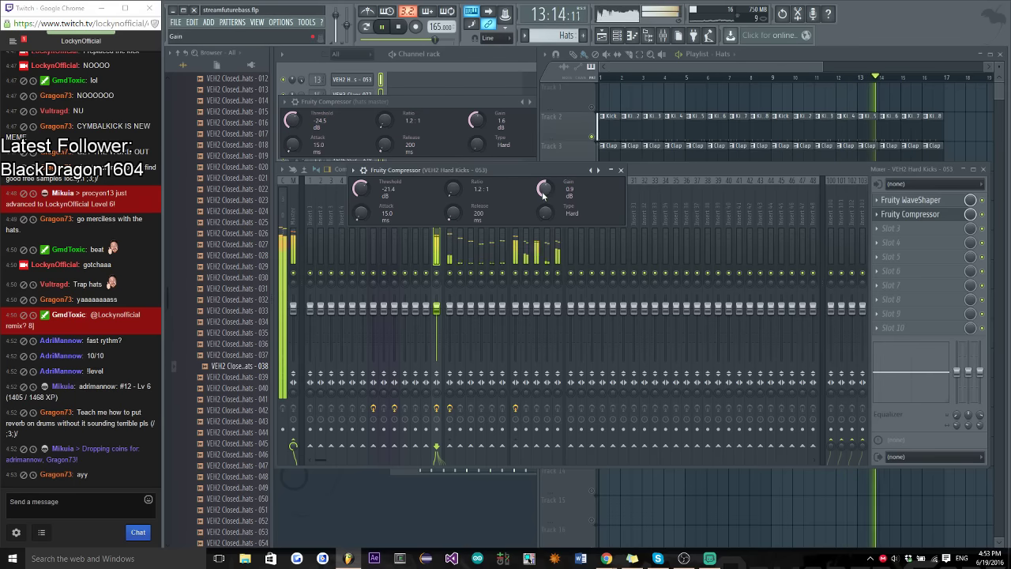
drag(364, 214, 365, 208)
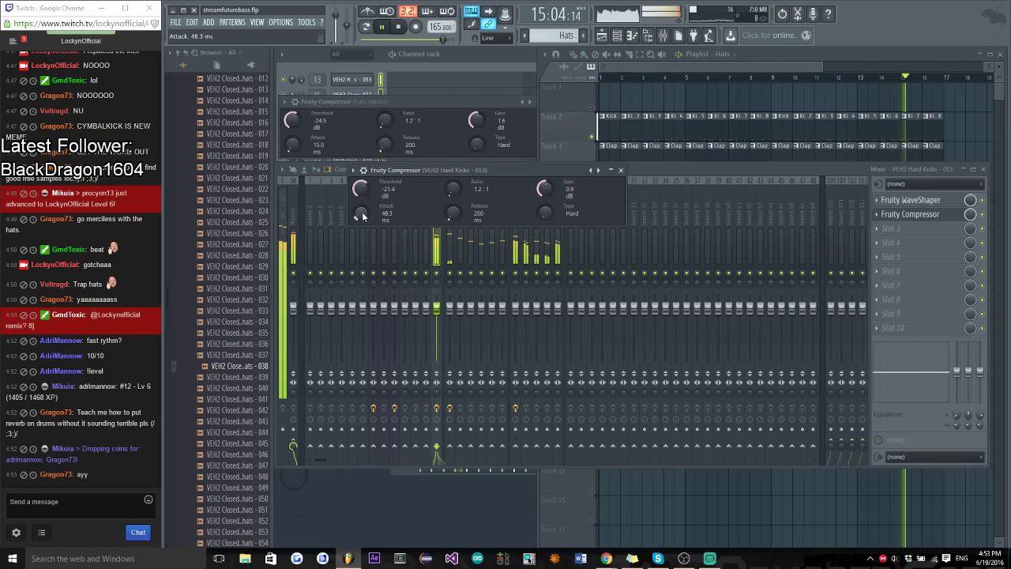
Add a short fade-out to the VEH2 Hard Kicks - 053 sample in its channel settings and return to the playlist
click(453, 55)
click(357, 79)
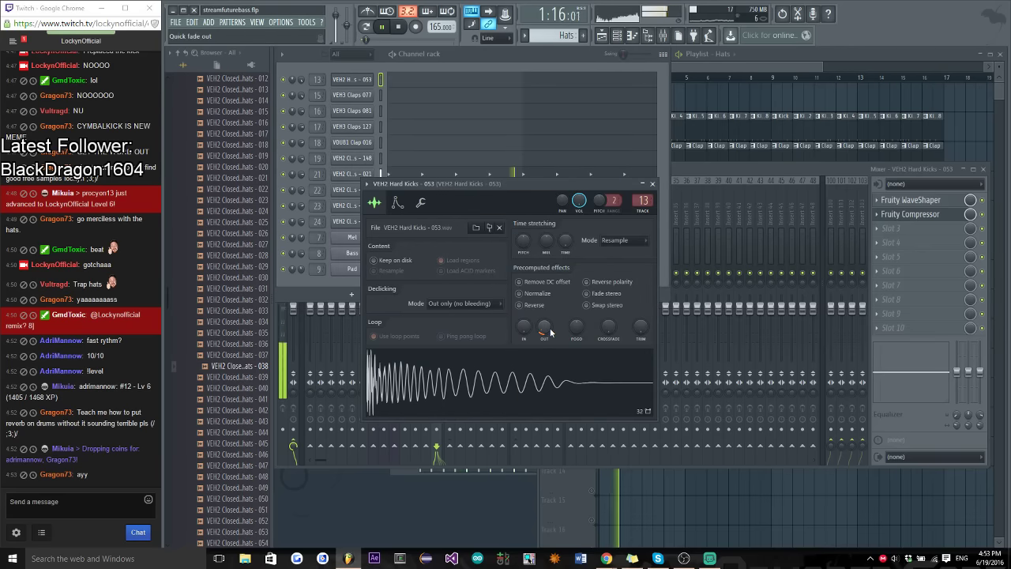
click(652, 184)
key(F5)
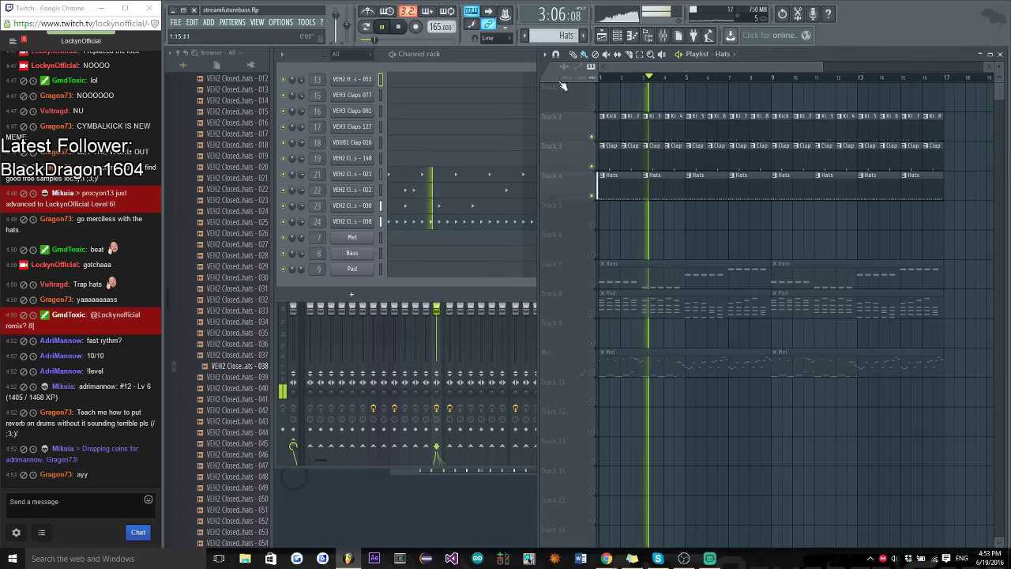
Enable all playlist tracks again, play the full arrangement through to bar 16, and narrow the channel rack window
key(space)
right_click(592, 136)
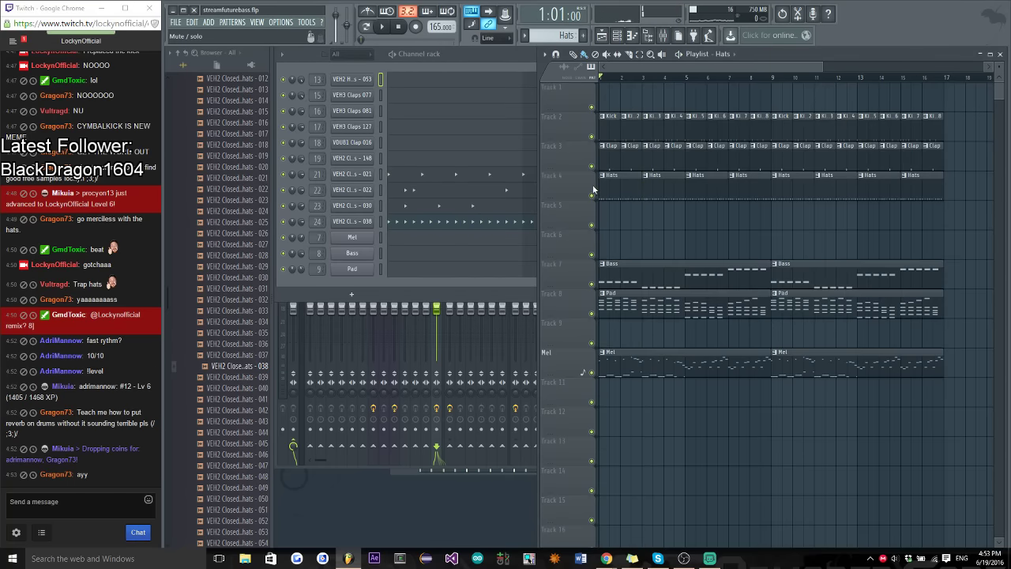
key(space)
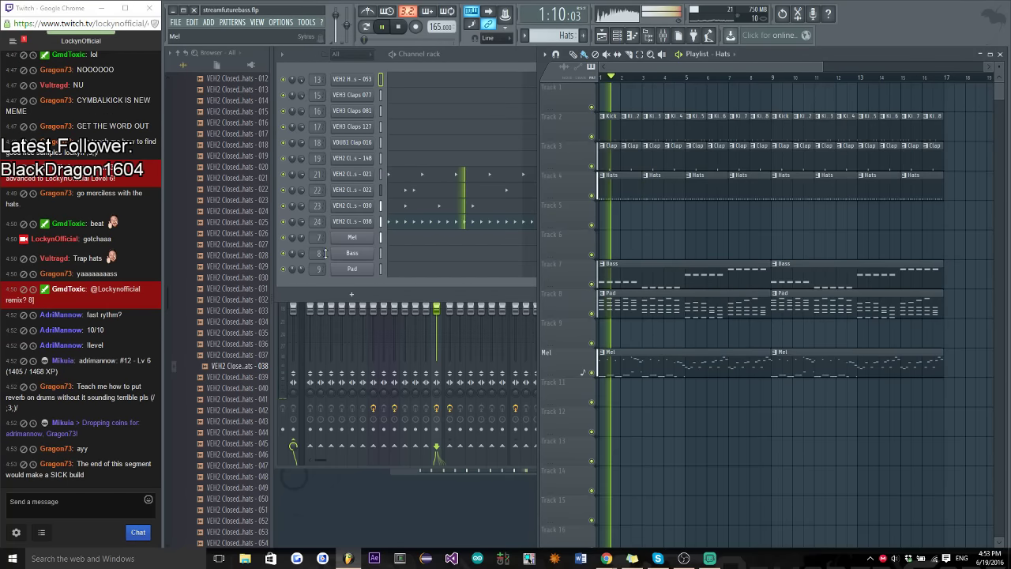
key(F6)
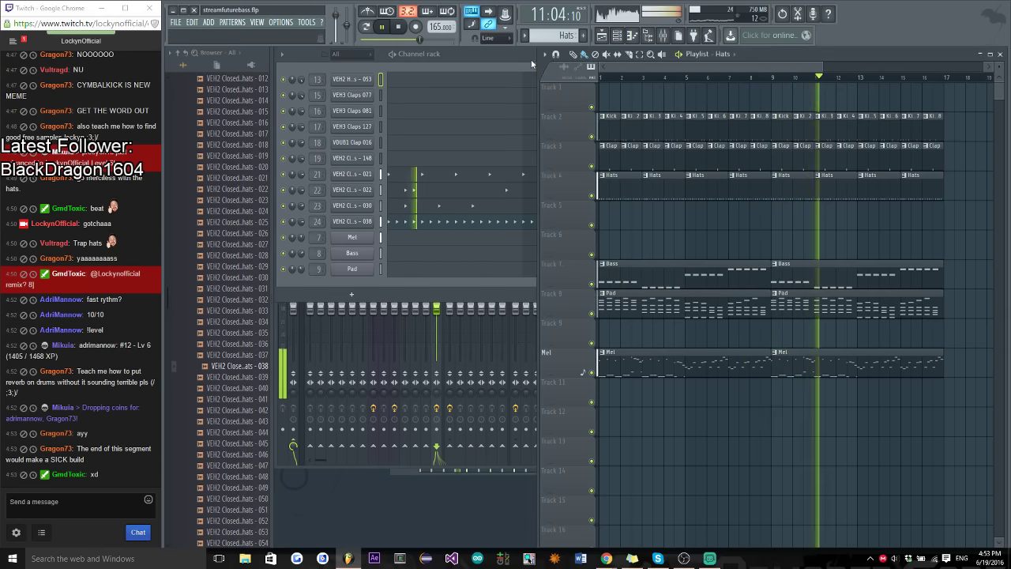
drag(669, 148, 542, 149)
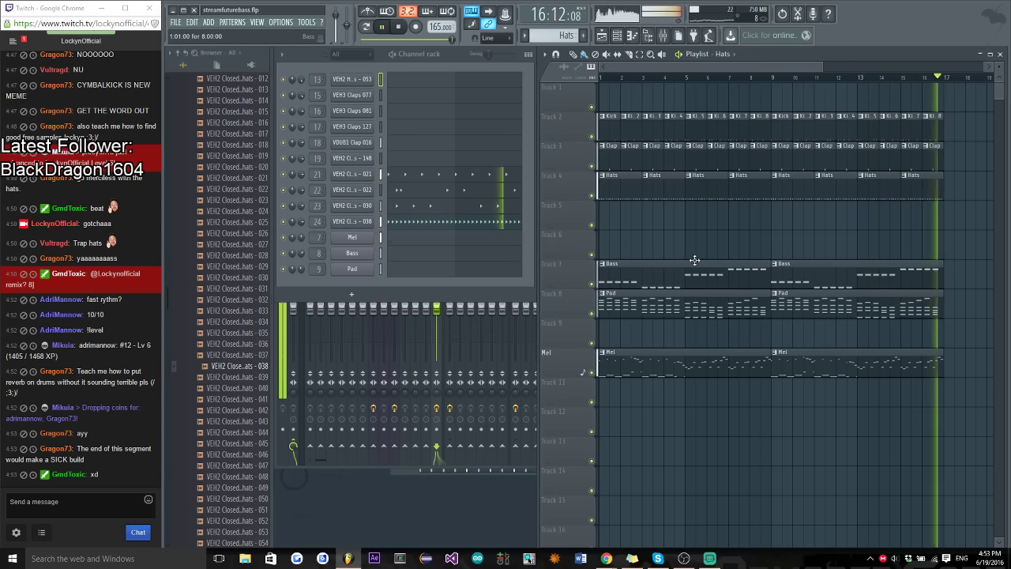
key(space)
Switch to the Twitch chat and send the messages "idk what this is actually" and "not really future bassy LOL"
key(alt+Tab)
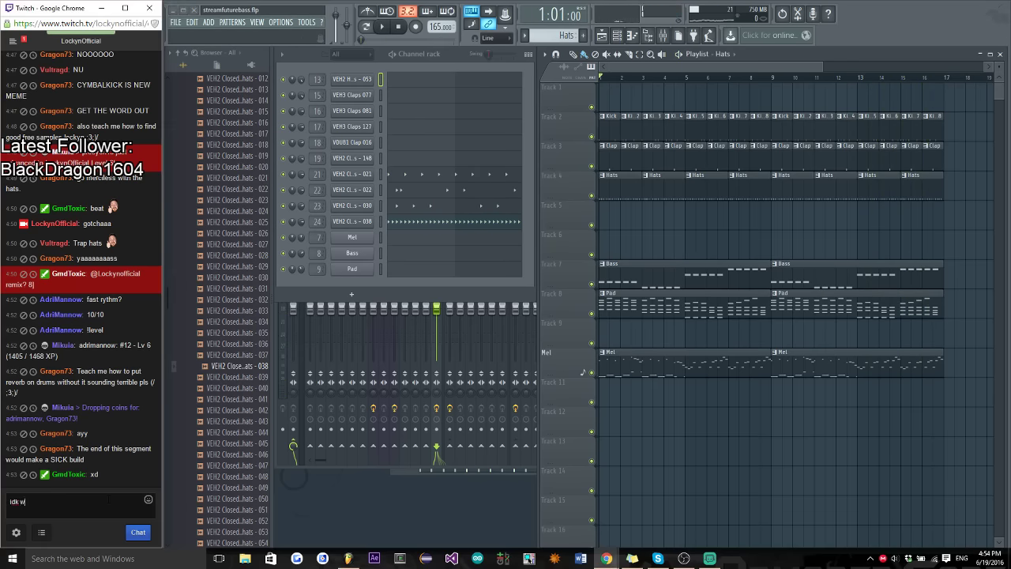
text(idk what this is actually)
key(Return)
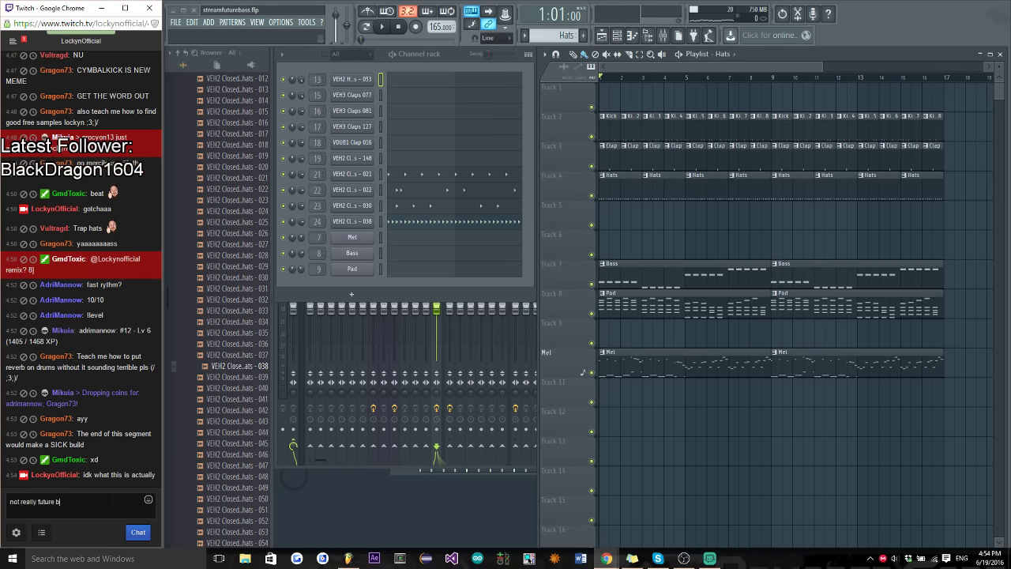
text(not really future bassy LOL)
key(Return)
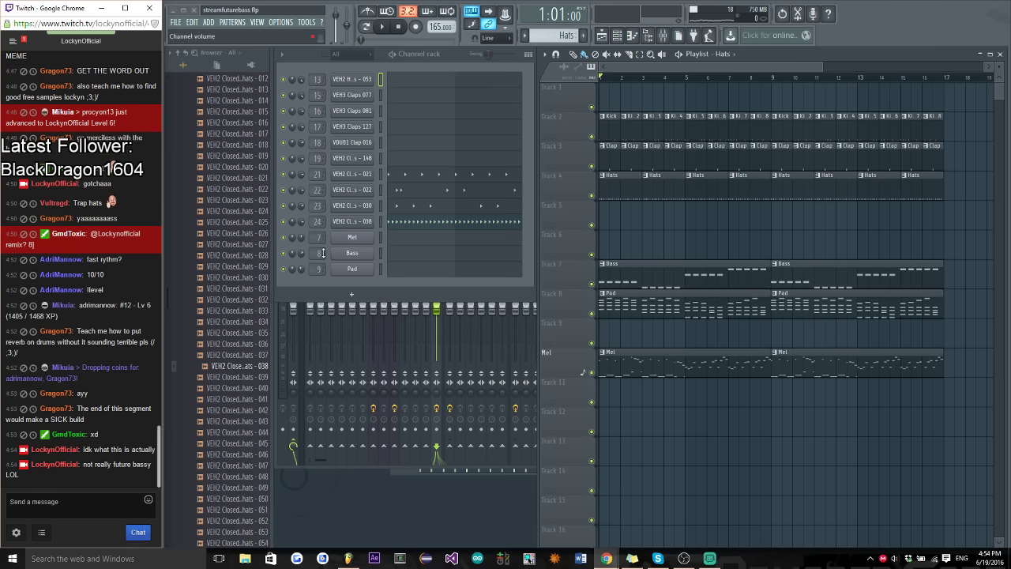
Return to FL Studio, play only the kick, clap and hats tracks, and reset the volume of the closed hat channel routed to track 23
key(alt+Tab)
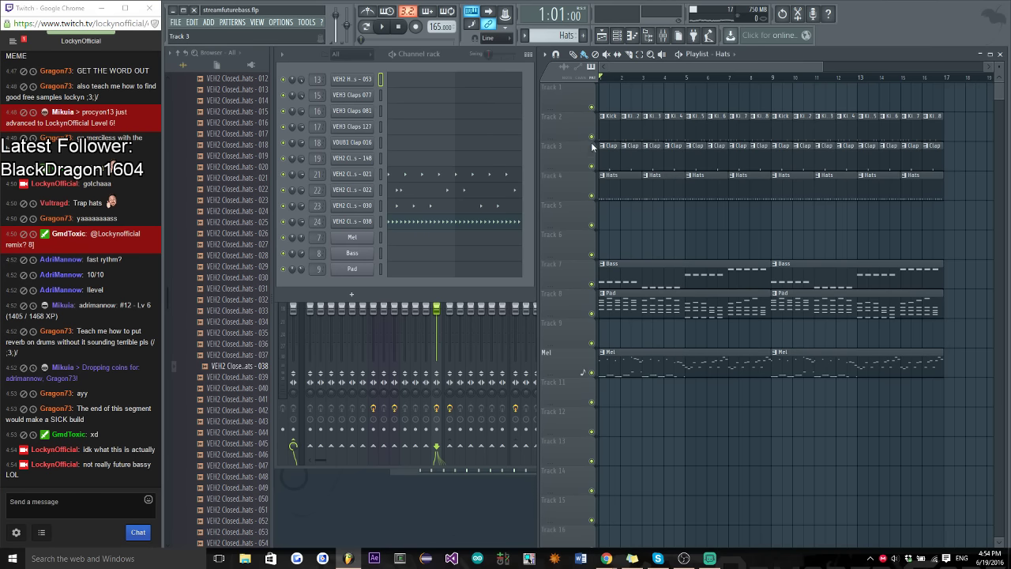
drag(592, 147, 593, 194)
key(space)
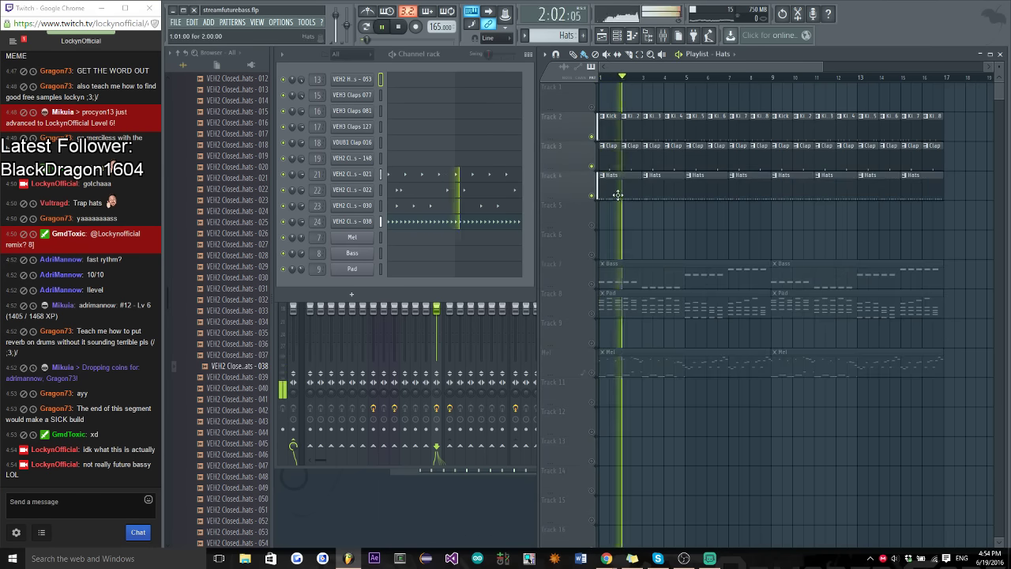
right_click(301, 207)
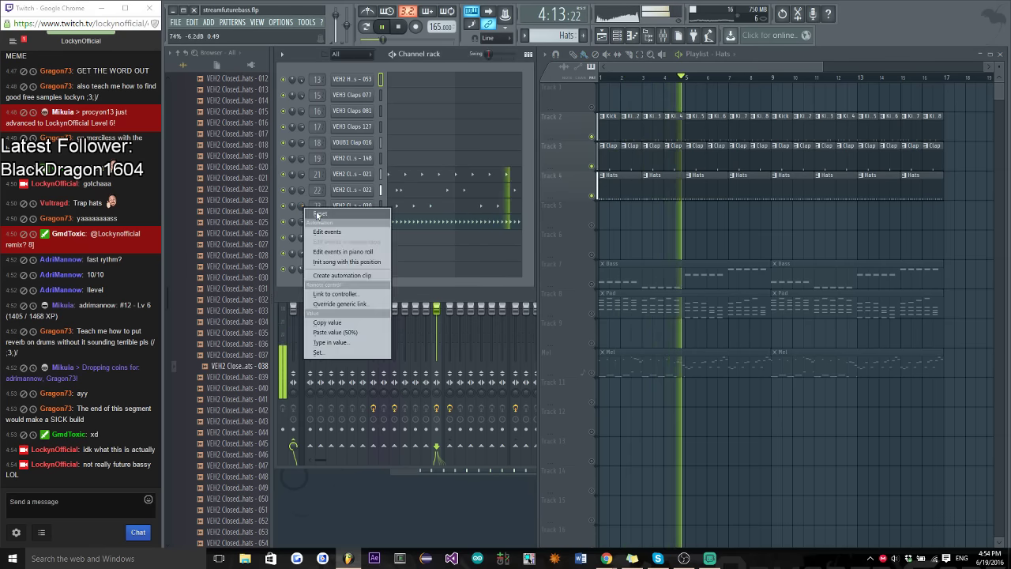
click(317, 214)
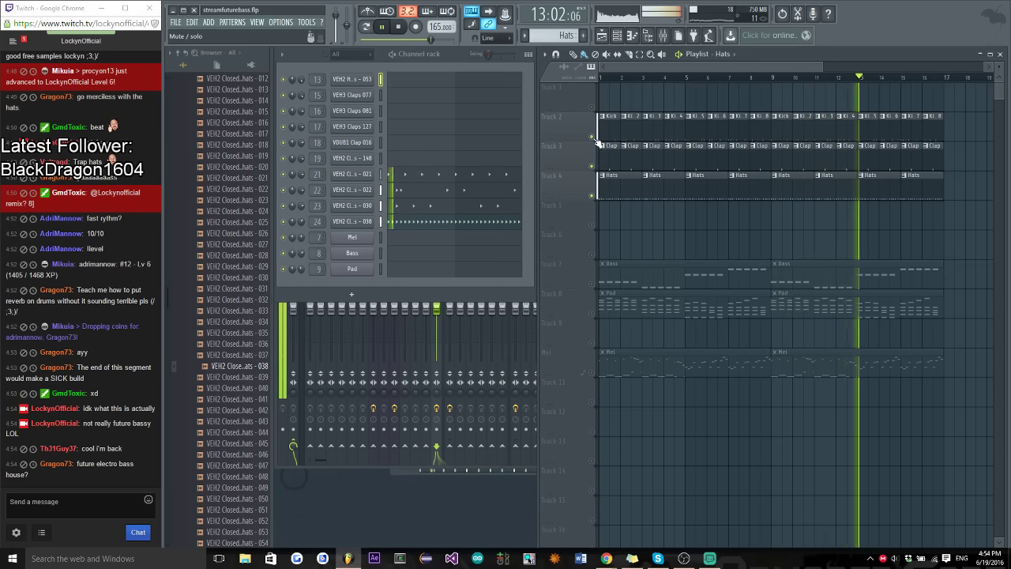
Look back through the Twitch chat for the viewer's question about free samples and send the reply "good free samples"
scroll(73, 371, up, 10)
scroll(74, 370, down, 4)
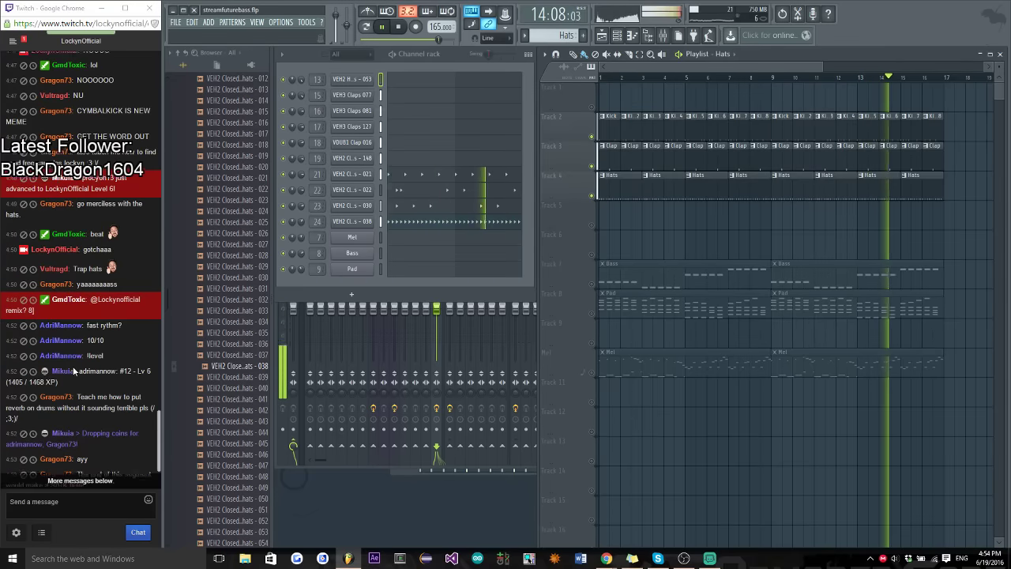
scroll(75, 364, up, 5)
scroll(86, 344, down, 6)
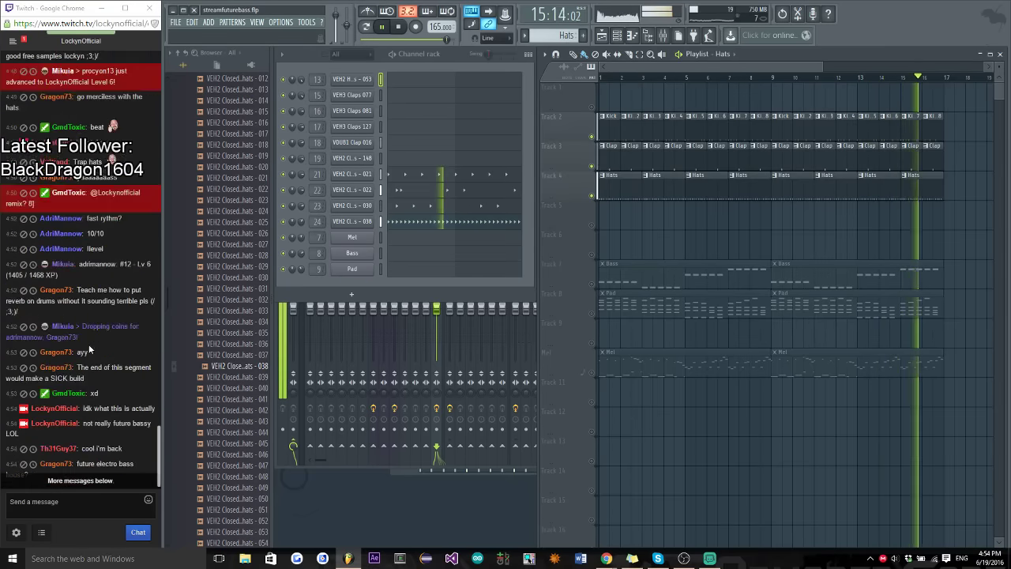
scroll(88, 347, up, 5)
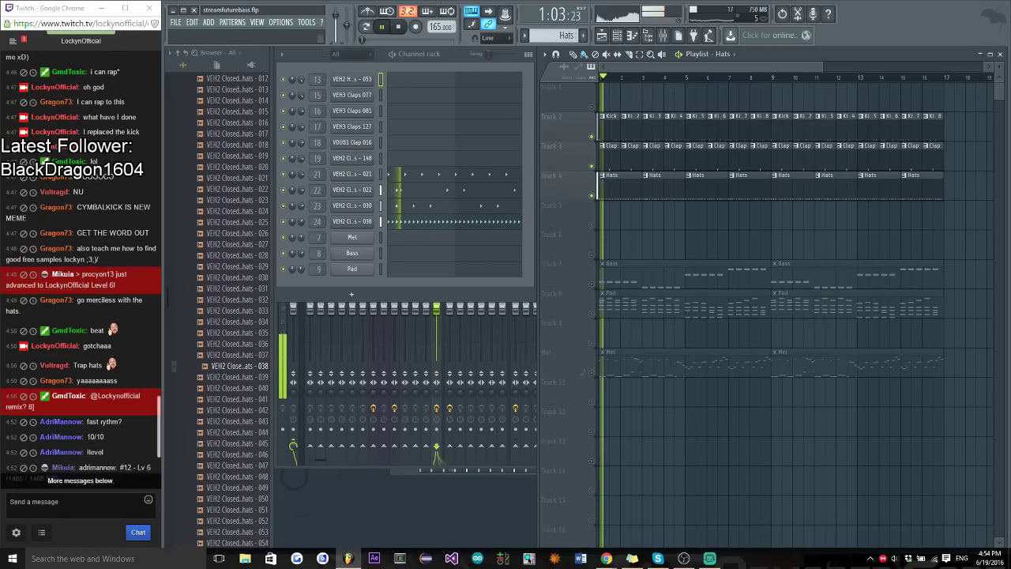
scroll(88, 350, down, 5)
click(75, 501)
text(good)
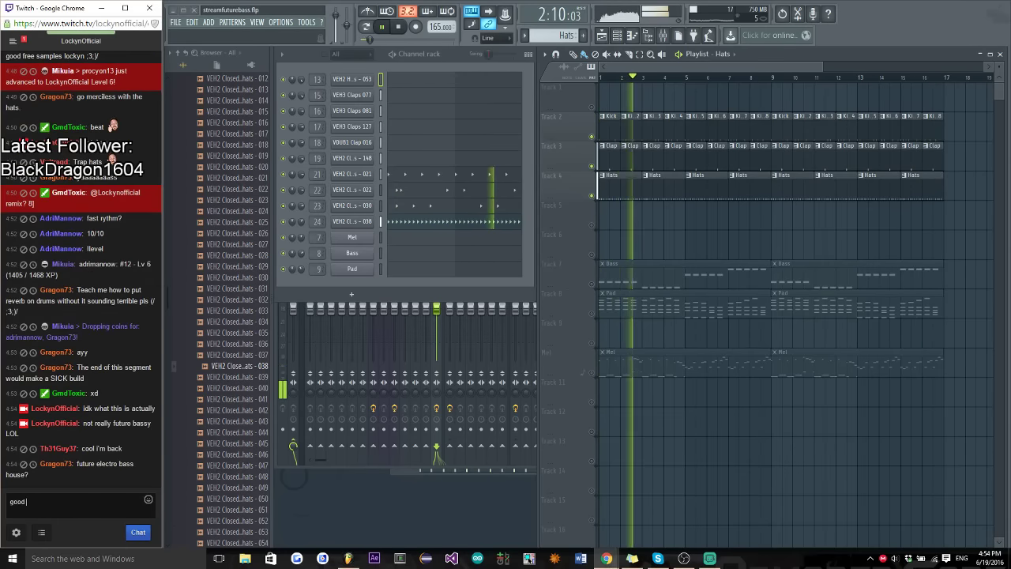
text( free samples)
key(Return)
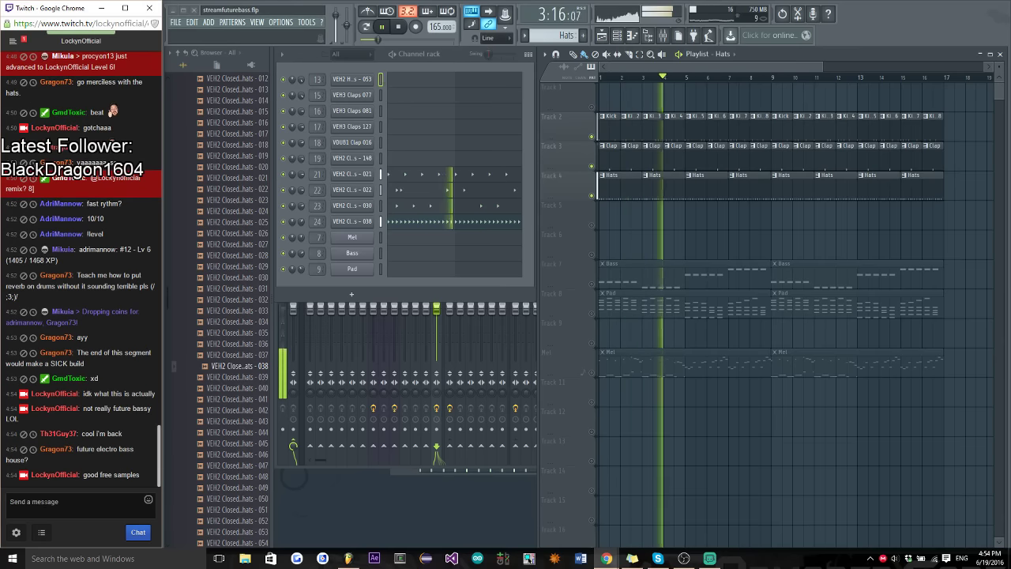
Send the chat messages "Cymatics and Skifonix" and "free packs" as sample recommendations
text(Cymatics and )
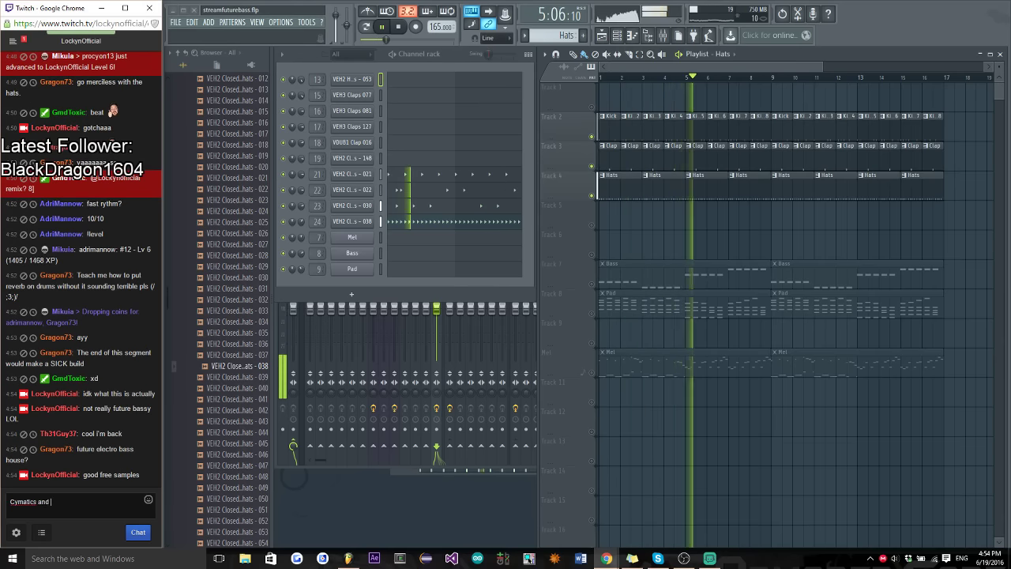
text(Sky)
text(ifonix)
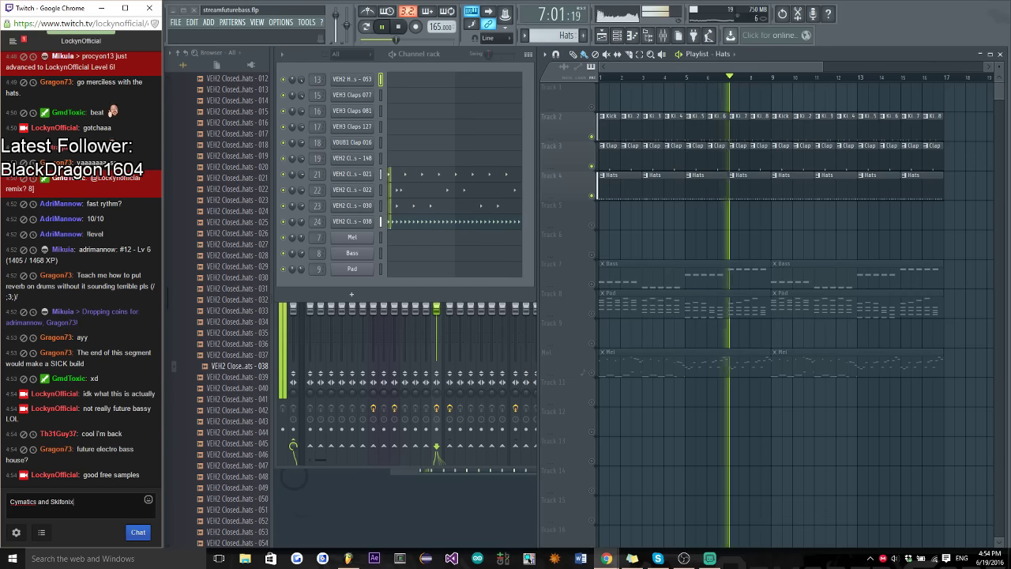
key(Return)
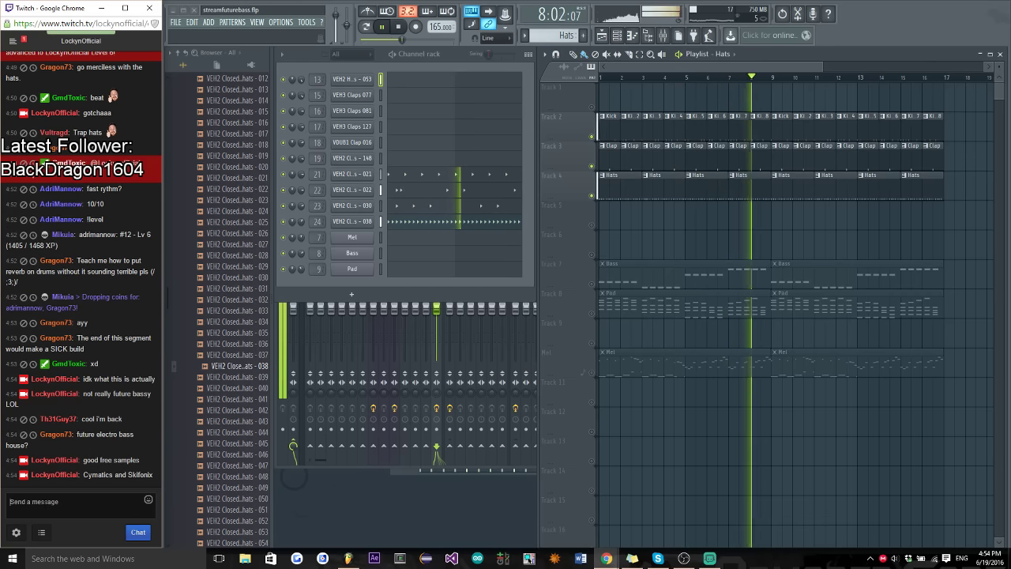
text(free packs)
key(Return)
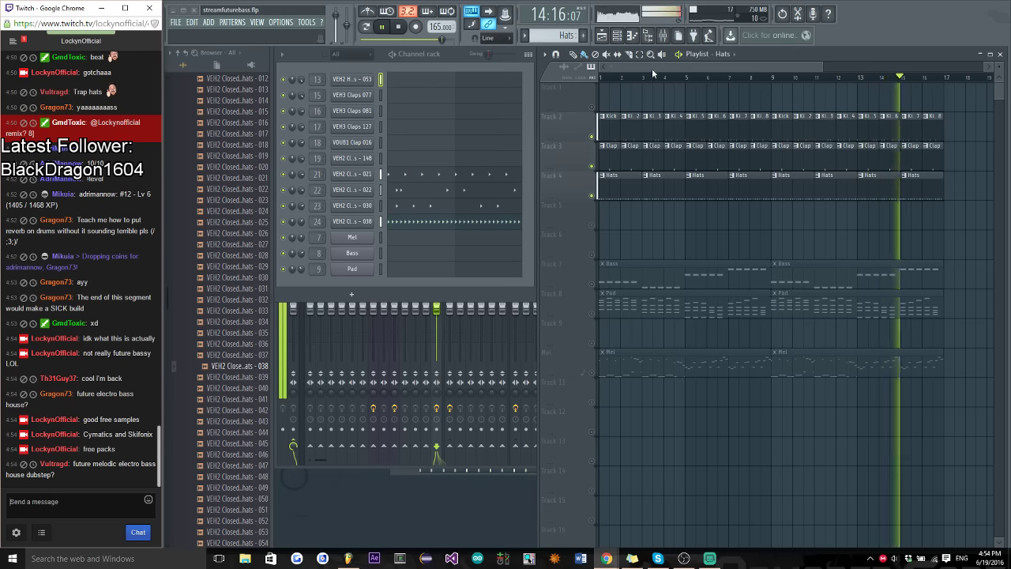
Solo the Bass and Pad playlist tracks, play them from the start, and turn all the other tracks back on
key(space)
right_click(592, 284)
click(591, 312)
key(space)
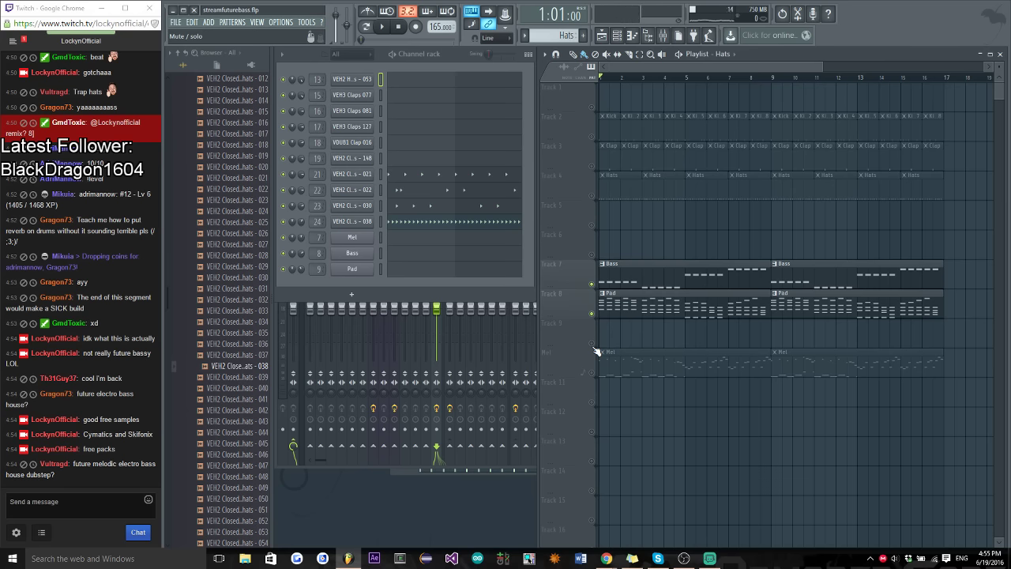
key(space)
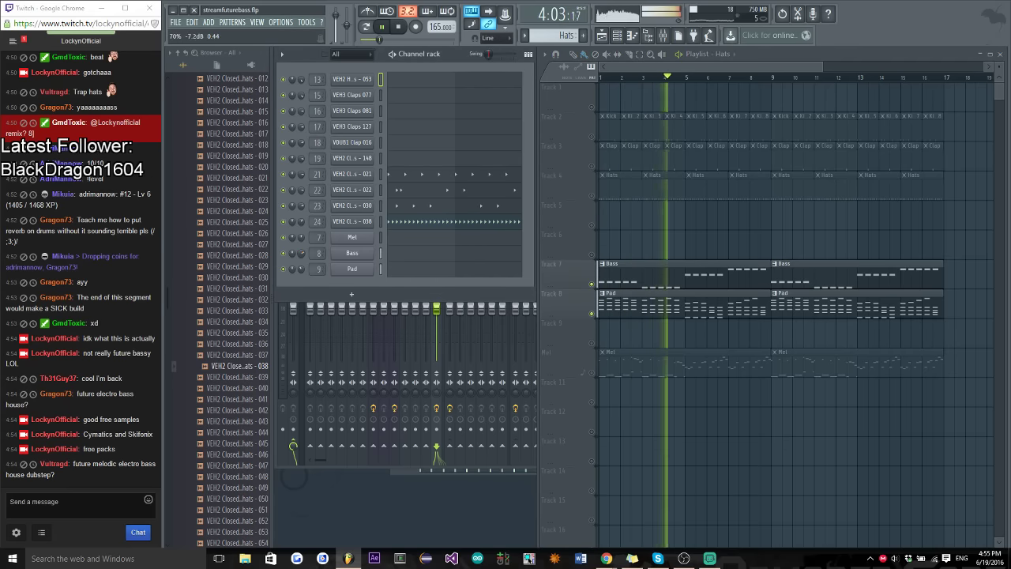
right_click(594, 313)
key(space)
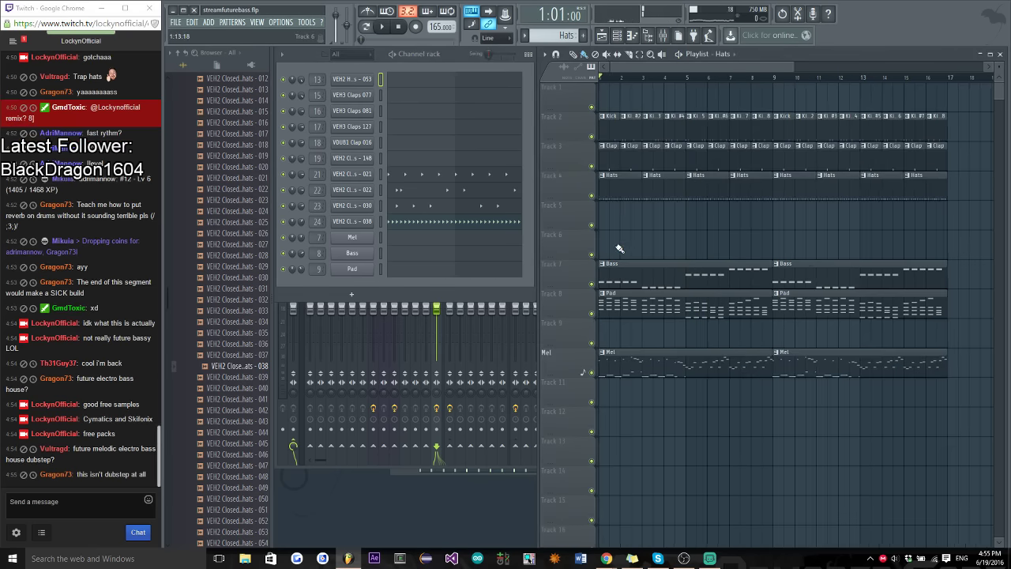
Bring up the mixer over the first bars of the playlist
scroll(632, 198, up, 5)
drag(642, 74, 605, 73)
key(F9)
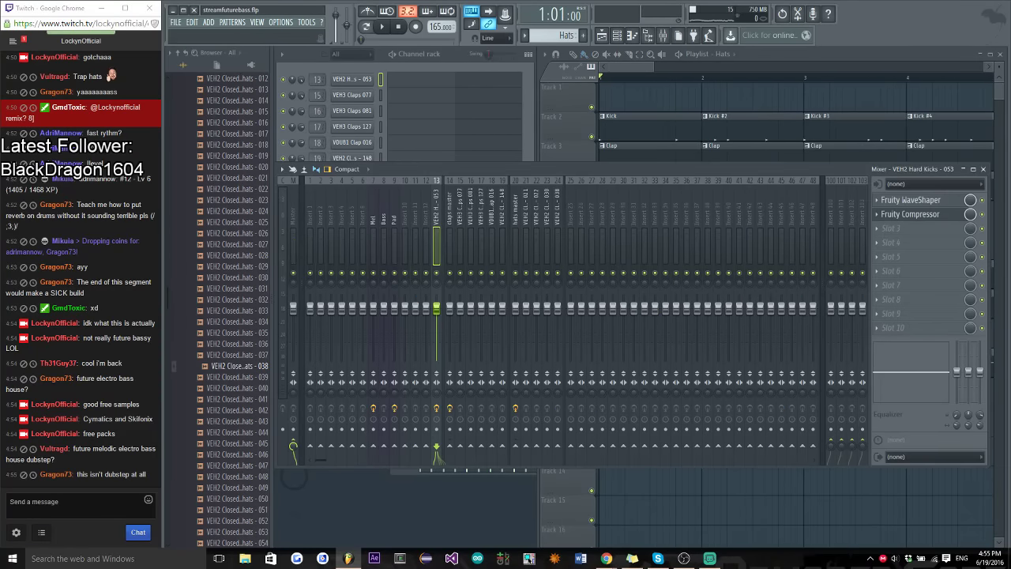
Switch to the Twitch chat and send the messages "I use vengeance drums a lot", "I won them tho" and "a while back"
key(alt+Tab)
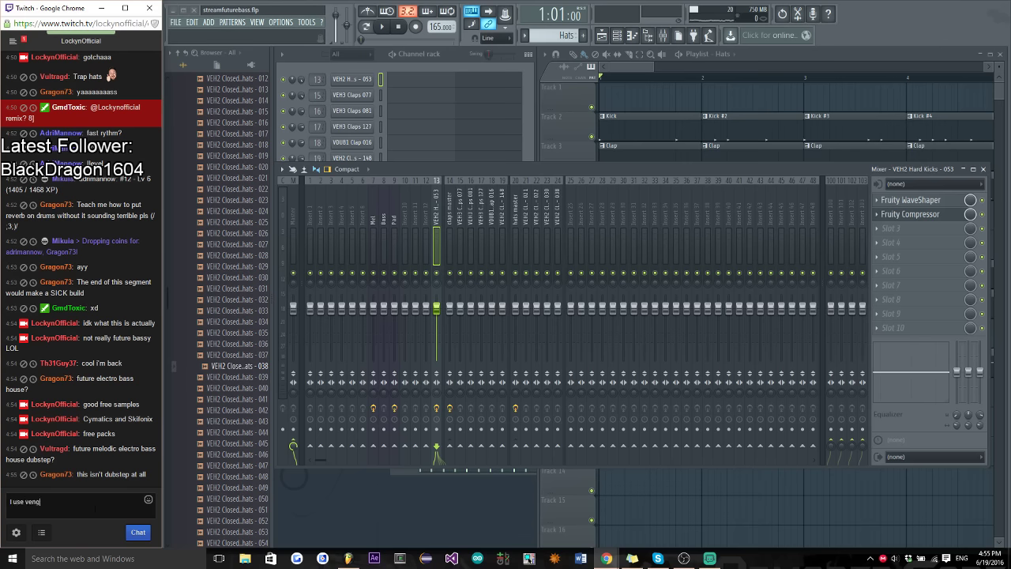
text(ms a lot)
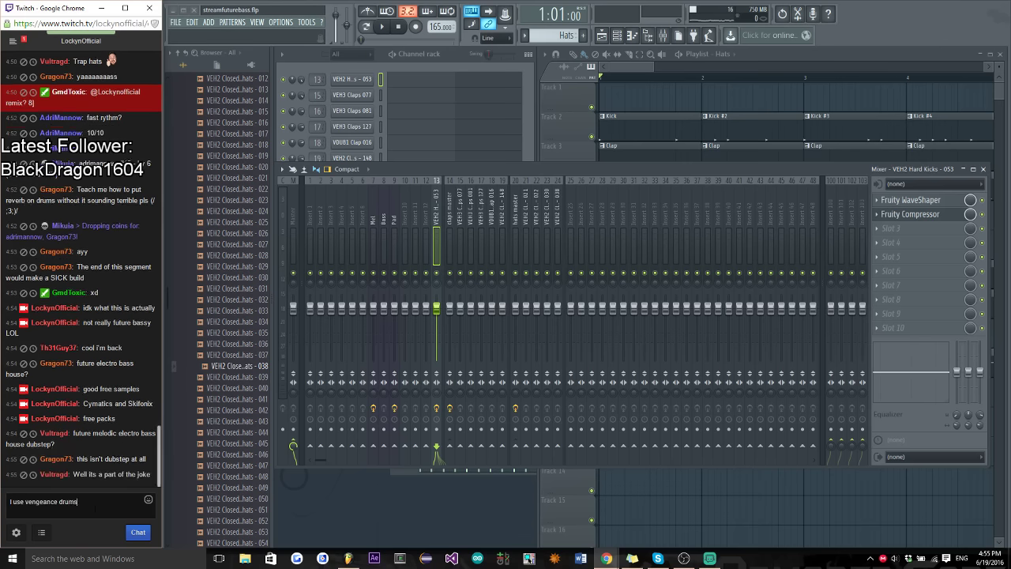
key(Return)
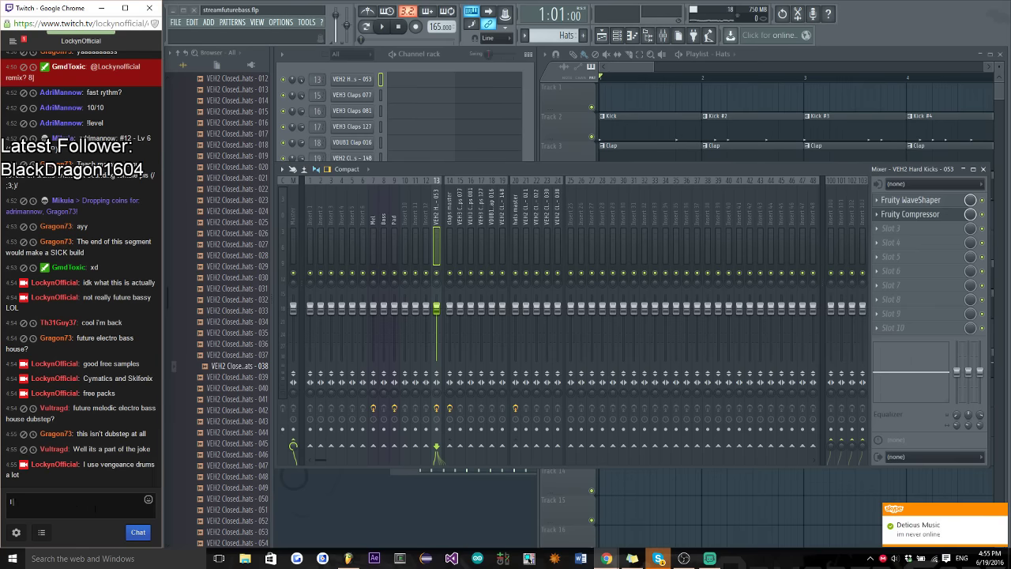
key(Return)
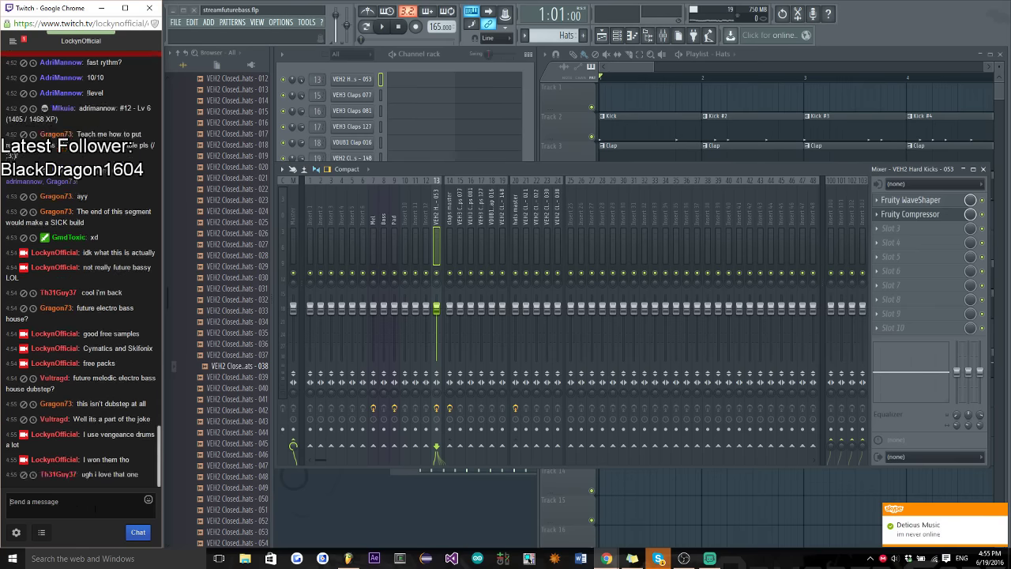
key(Return)
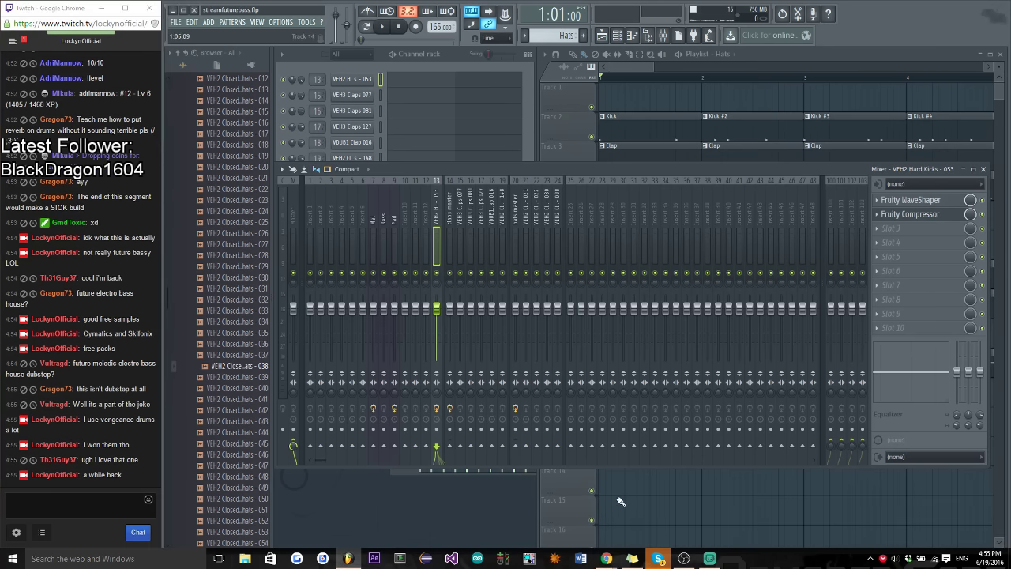
Return to FL Studio, select the first beat of bar 1, and create volume automation clips for the Bass and Pad mixer tracks
click(384, 221)
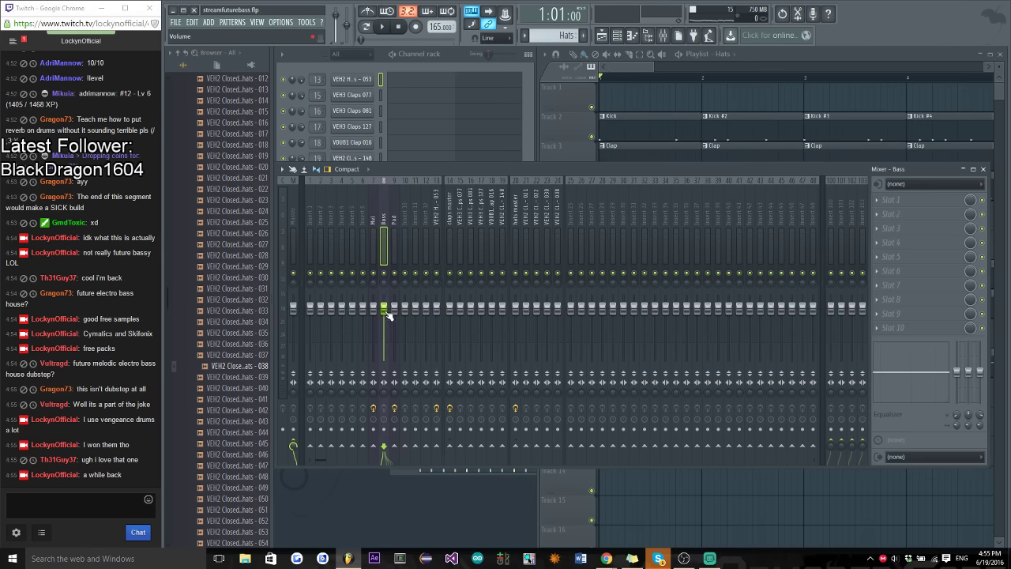
click(621, 262)
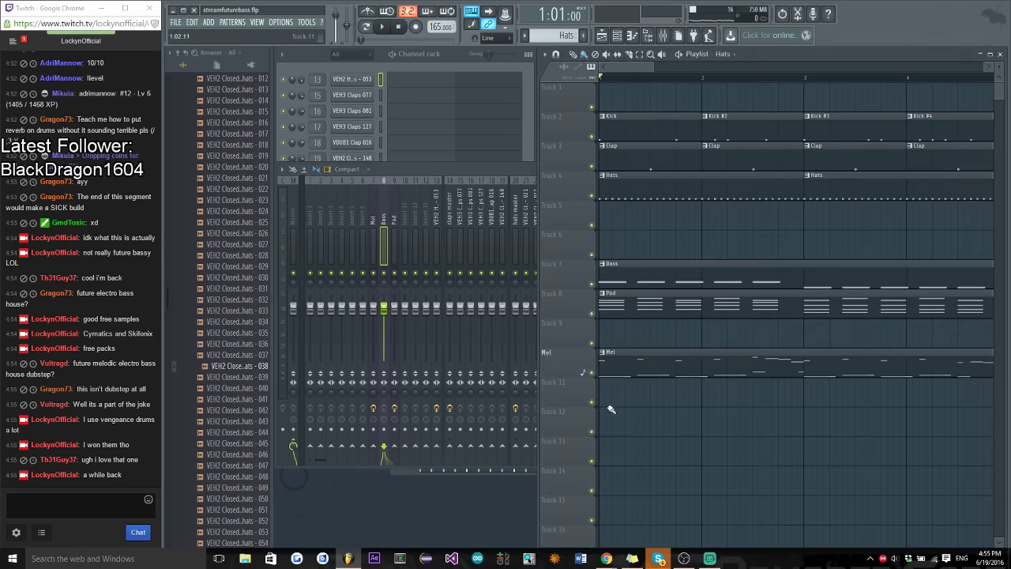
drag(603, 82, 623, 83)
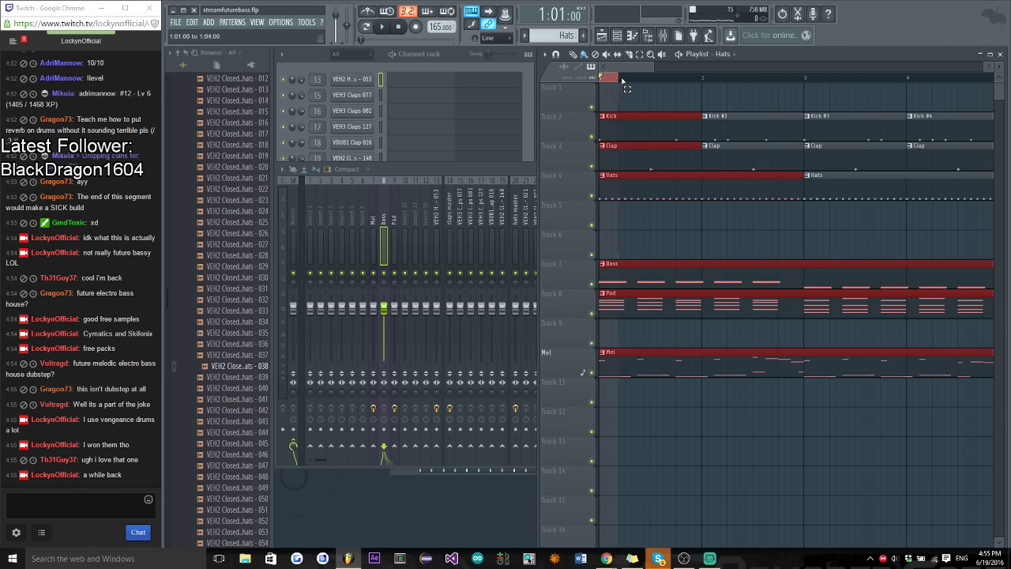
right_click(386, 309)
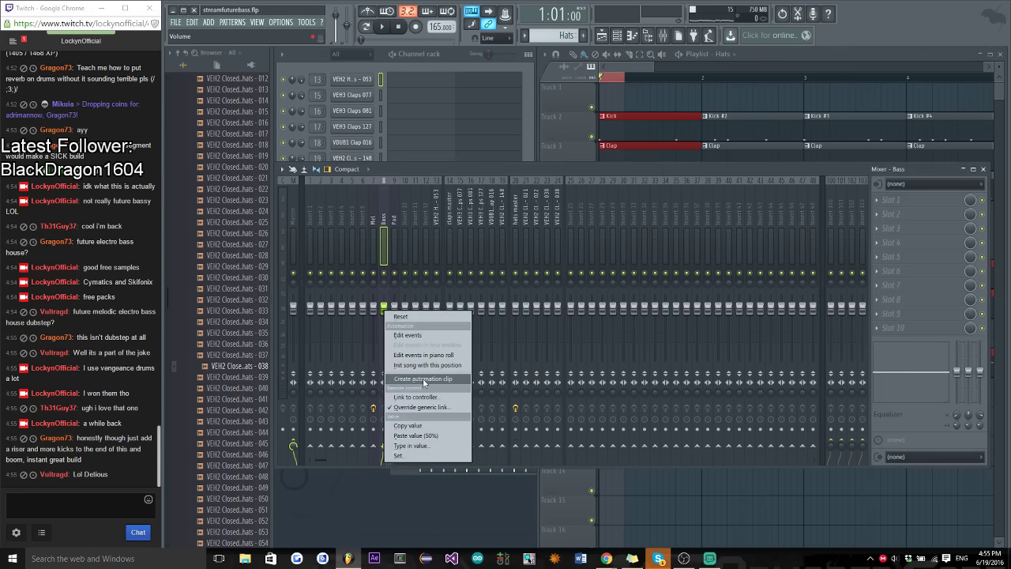
click(423, 379)
right_click(395, 312)
click(433, 381)
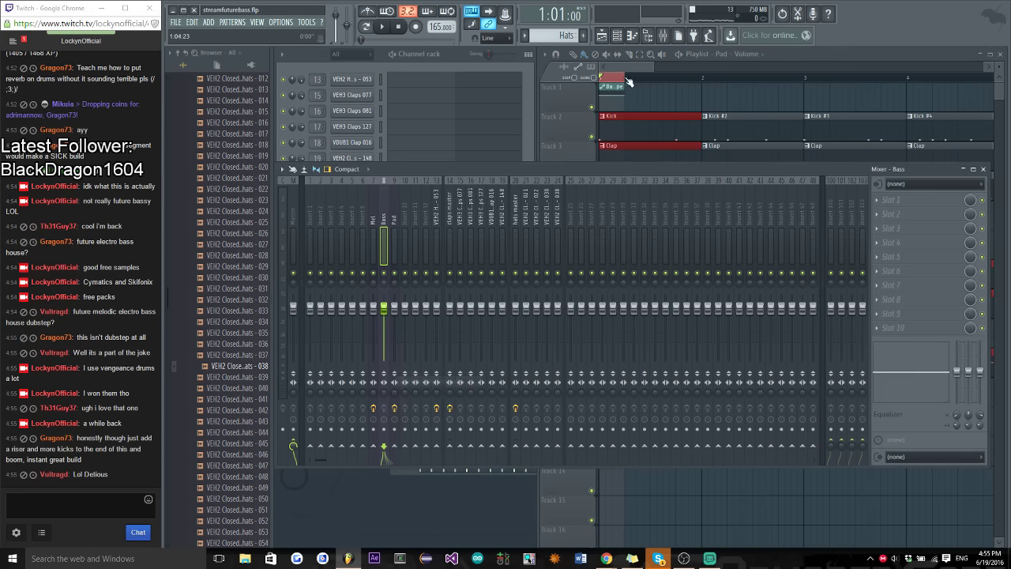
Move the Bass volume clip to playlist track 12 and the Pad volume clip to track 13, both at bar 1
click(633, 91)
drag(614, 89, 572, 416)
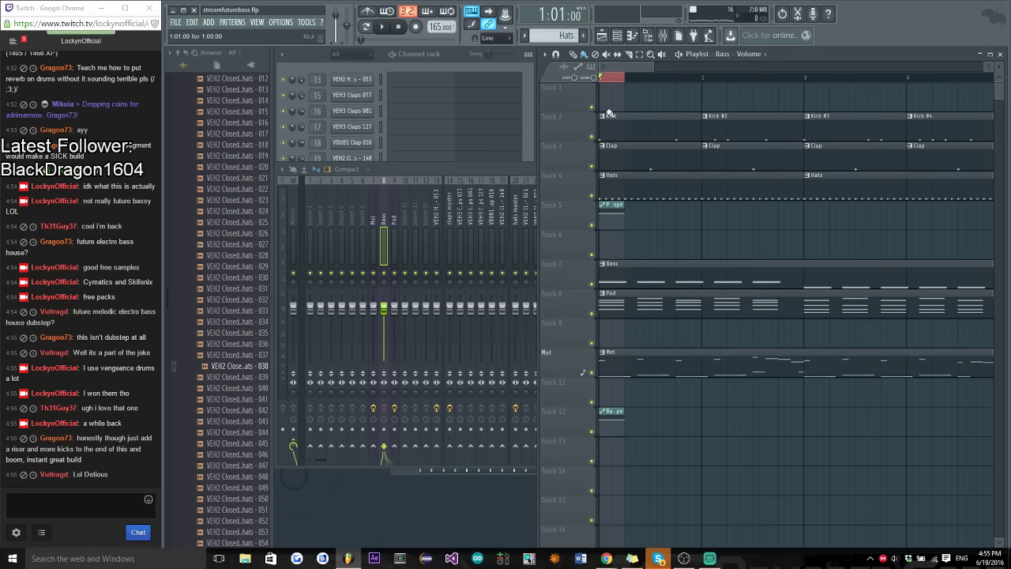
click(647, 456)
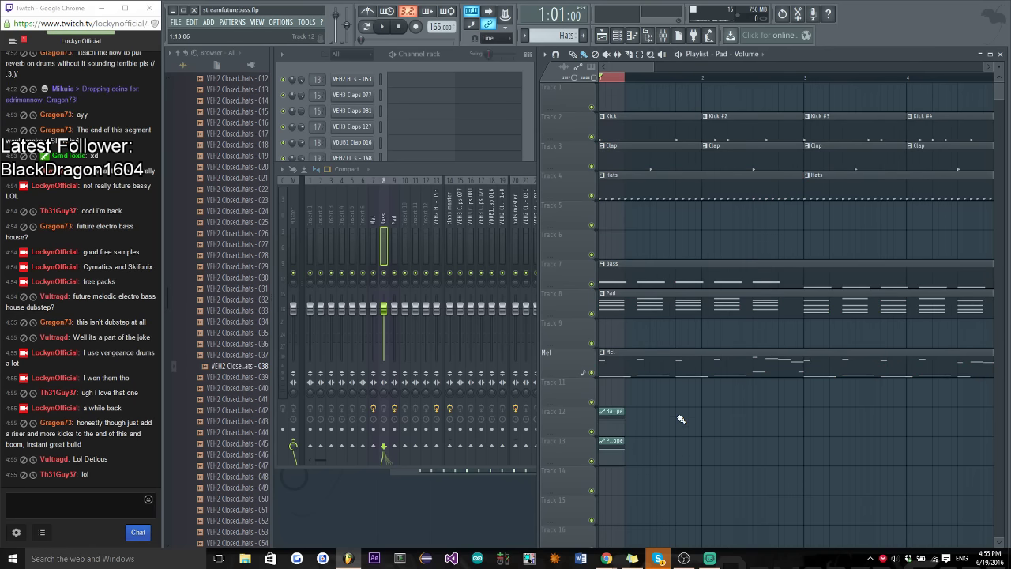
Reshape the Bass volume envelope to start at the minimum and rise steeply to a middle point placed close to its start
scroll(681, 418, down, 2)
ctrl+scroll(681, 418, up, 2)
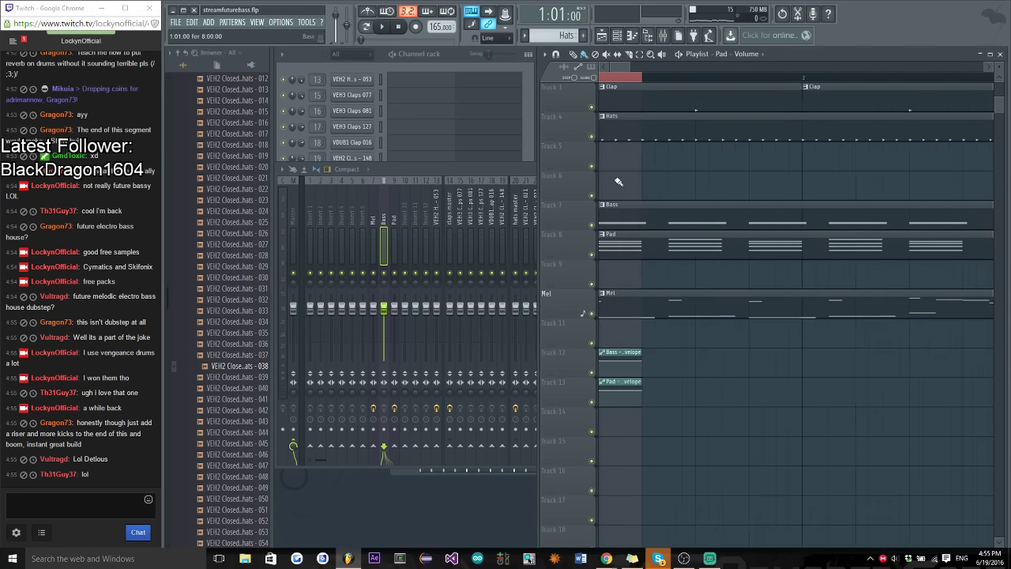
ctrl+scroll(611, 212, up, 1)
drag(600, 361, 600, 367)
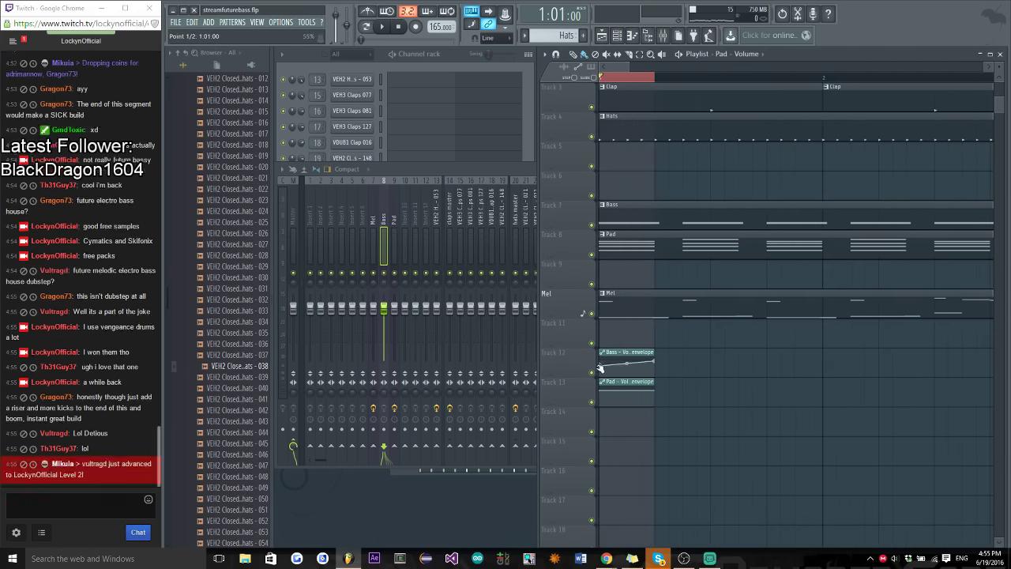
right_click(653, 364)
click(660, 361)
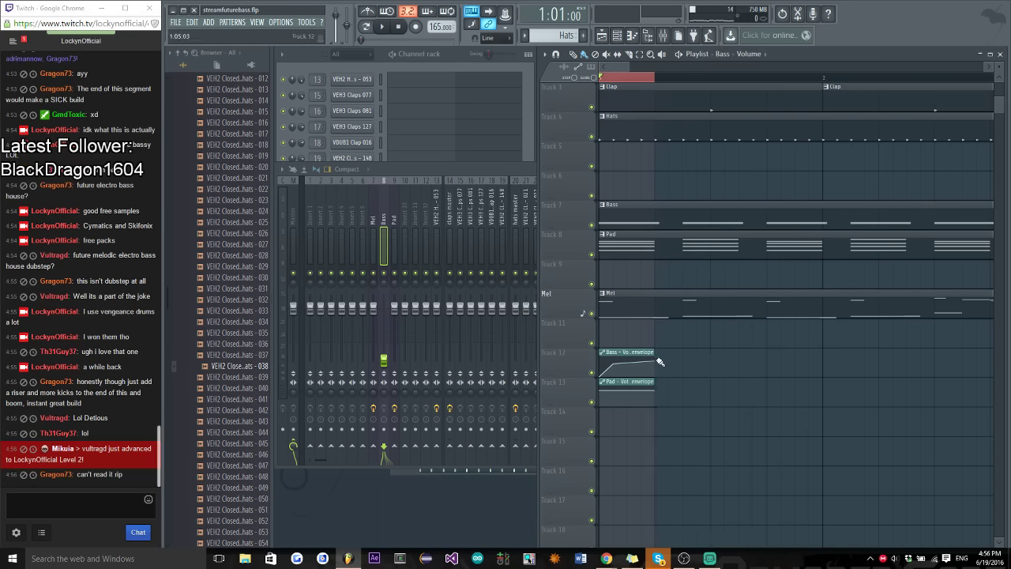
Copy the Bass envelope's 80% end-point value to its middle point and bend the opening rise into a curve
right_click(654, 364)
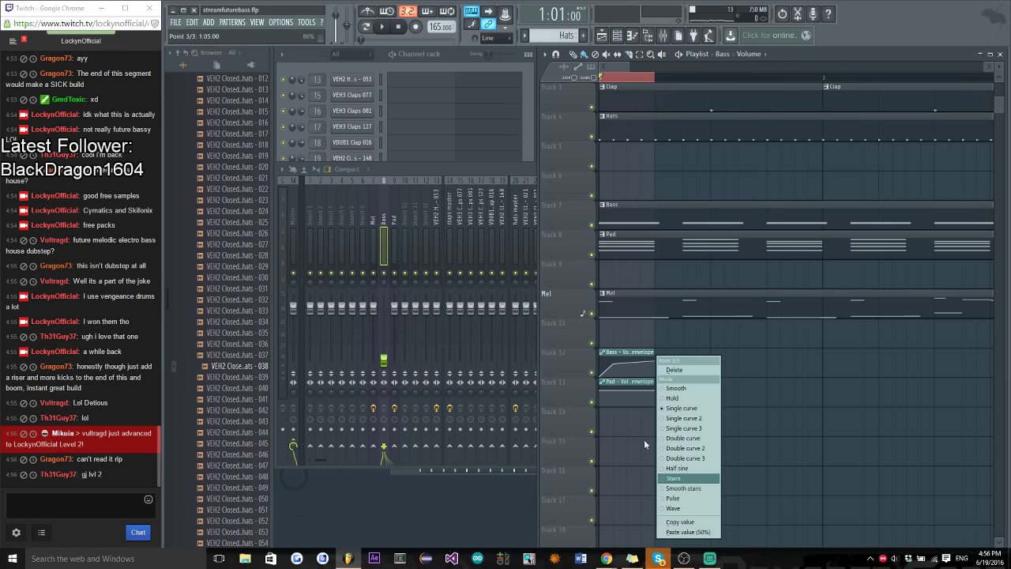
click(681, 522)
right_click(614, 368)
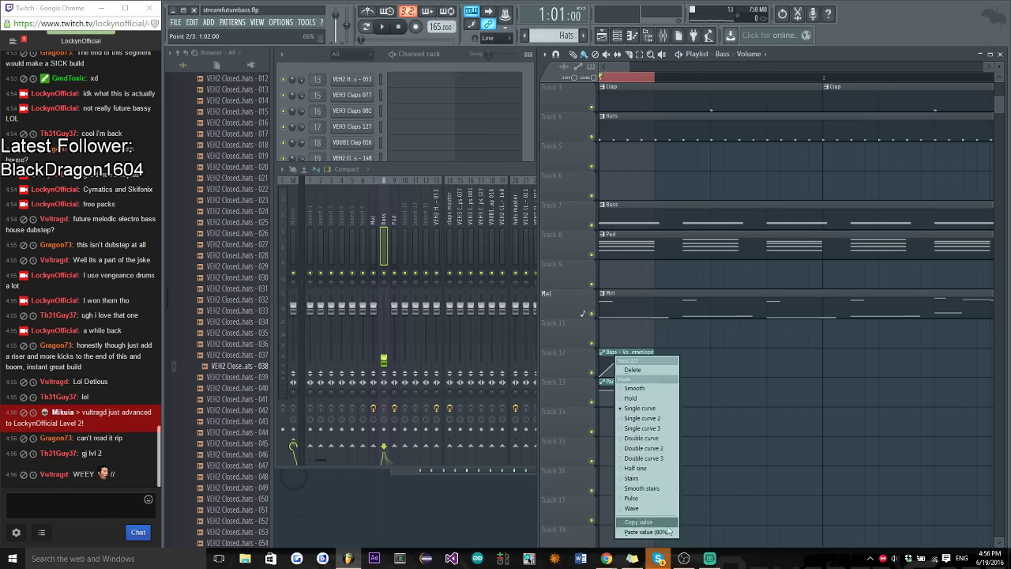
click(648, 530)
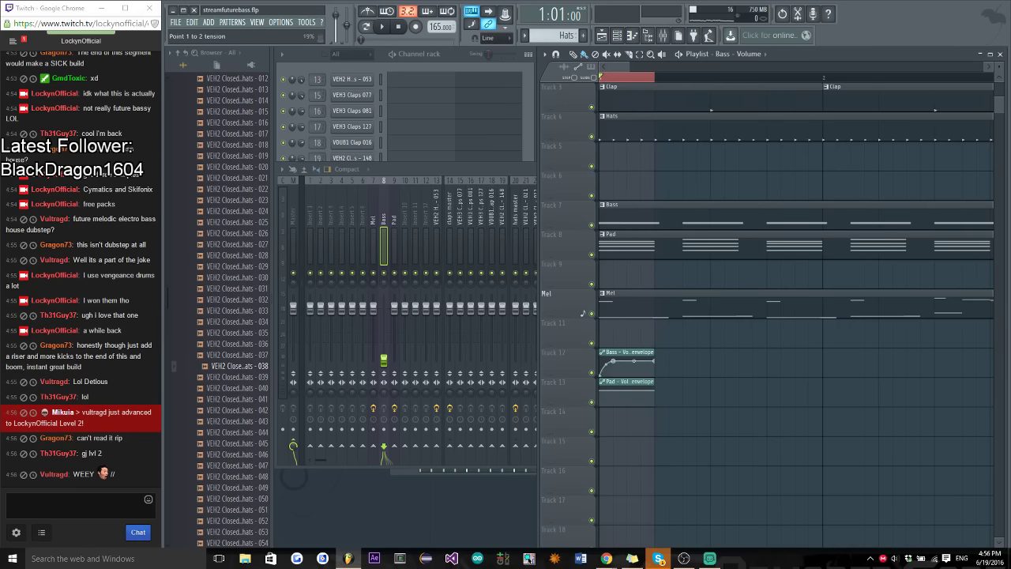
Give the Pad volume envelope the same curved rise from the minimum, pasting the 80% value onto its middle point
key(space)
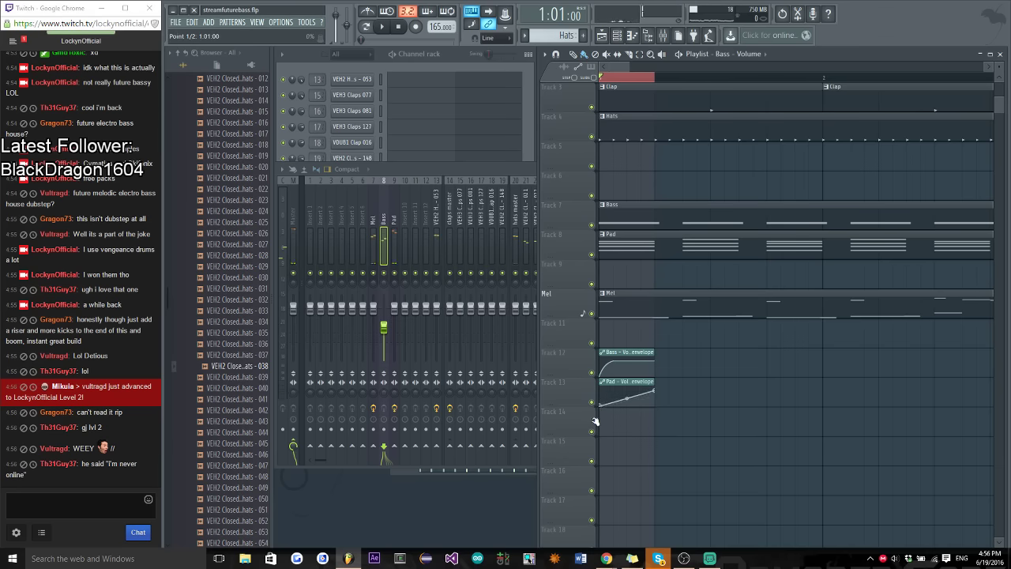
right_click(618, 395)
click(660, 533)
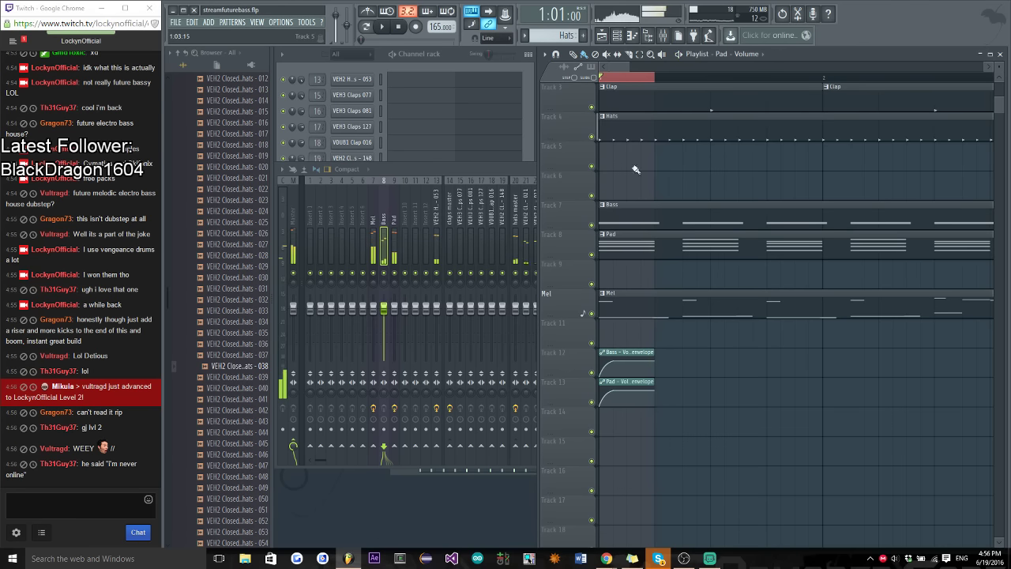
Clear the time selection and play only the Bass and Pad tracks with their volume clips active
click(628, 80)
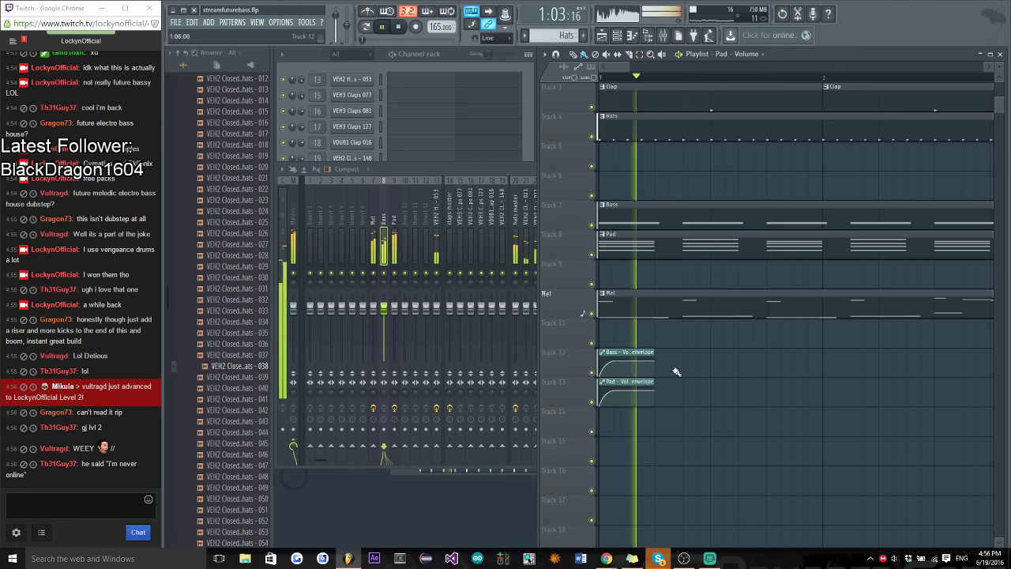
scroll(631, 355, down, 4)
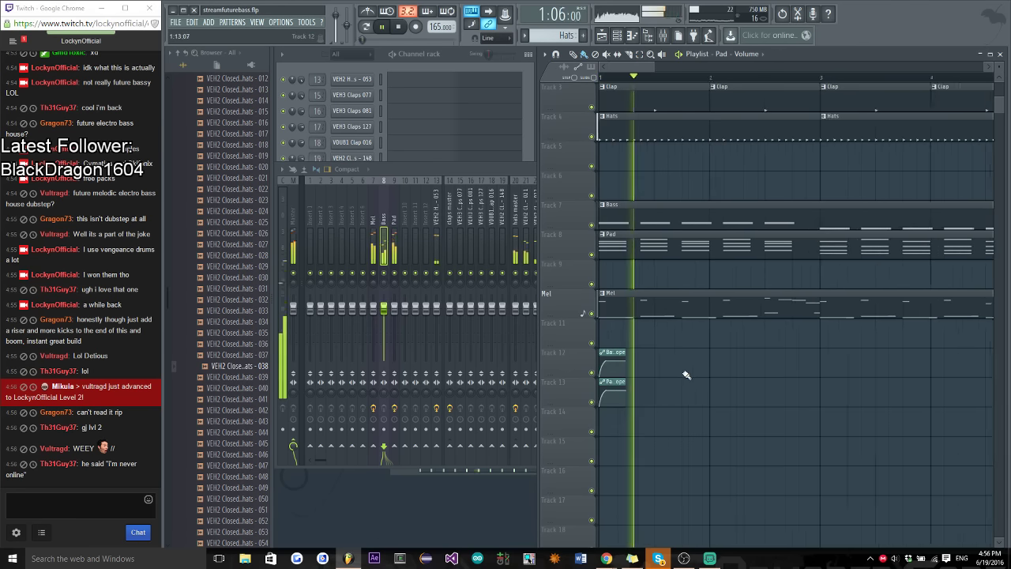
right_click(592, 254)
click(591, 224)
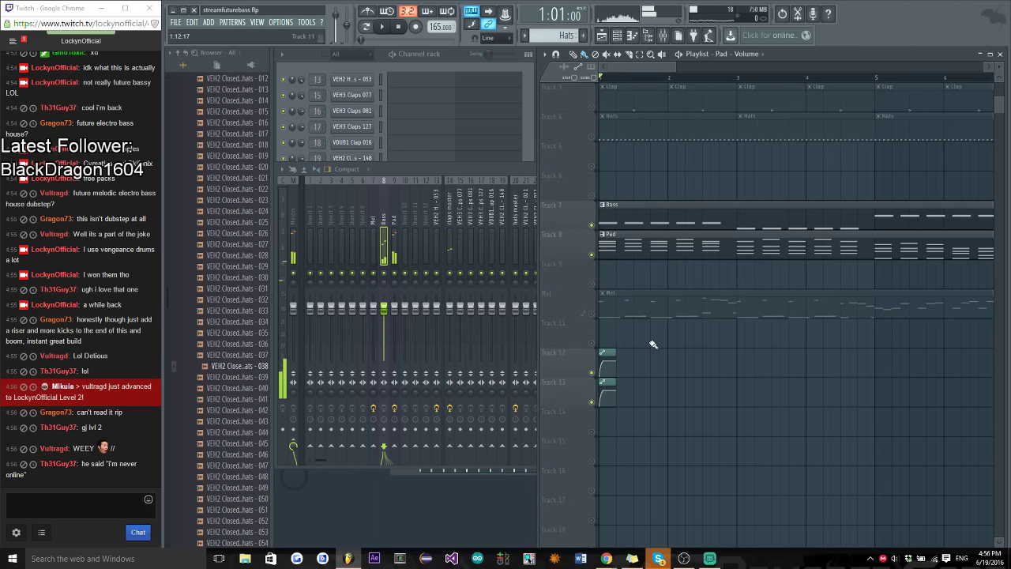
Repeat the Bass and Pad volume clips at beats 1 and 4 of bars 1 and 3, and preview the ducking
drag(599, 336, 647, 397)
scroll(647, 397, up, 2)
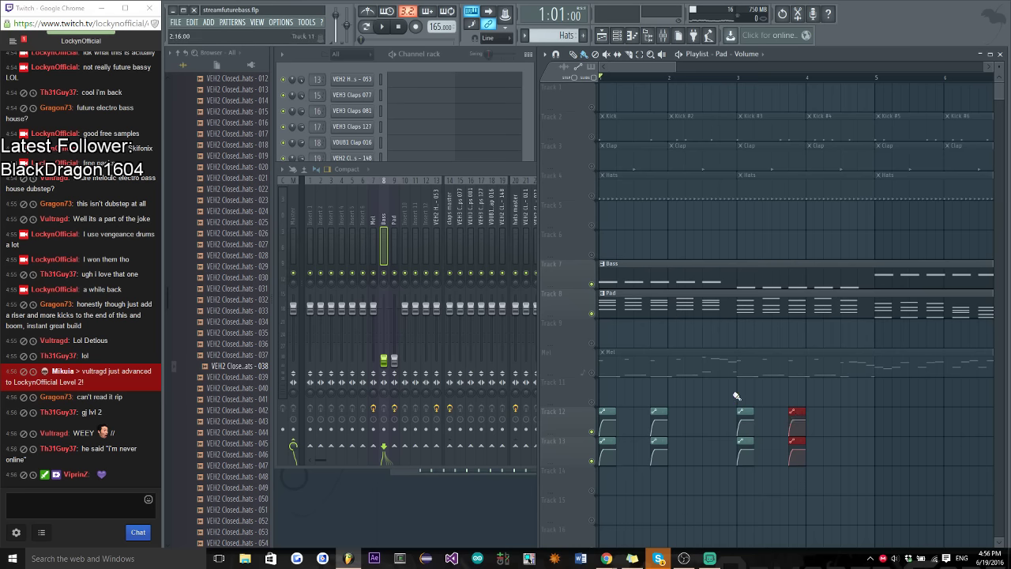
key(space)
key(space)
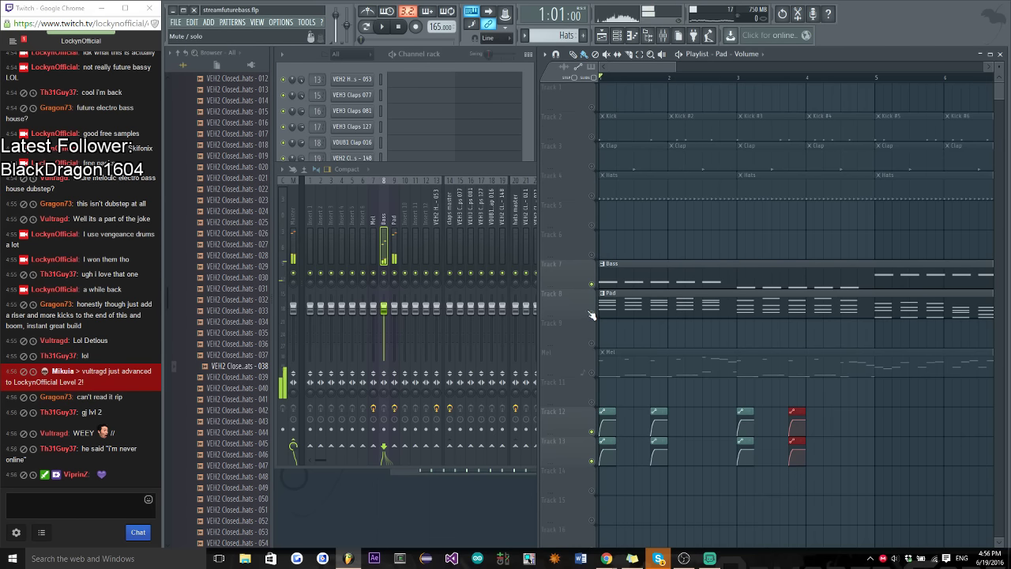
Play the Bass and Pad tracks with the repeated volume clips, restore all tracks, and play the full mix
key(space)
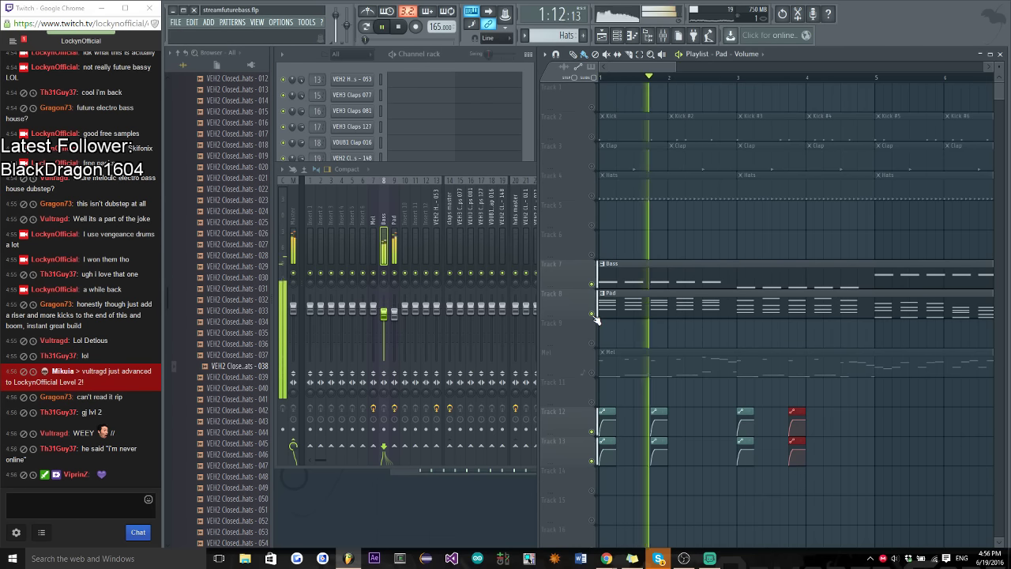
key(space)
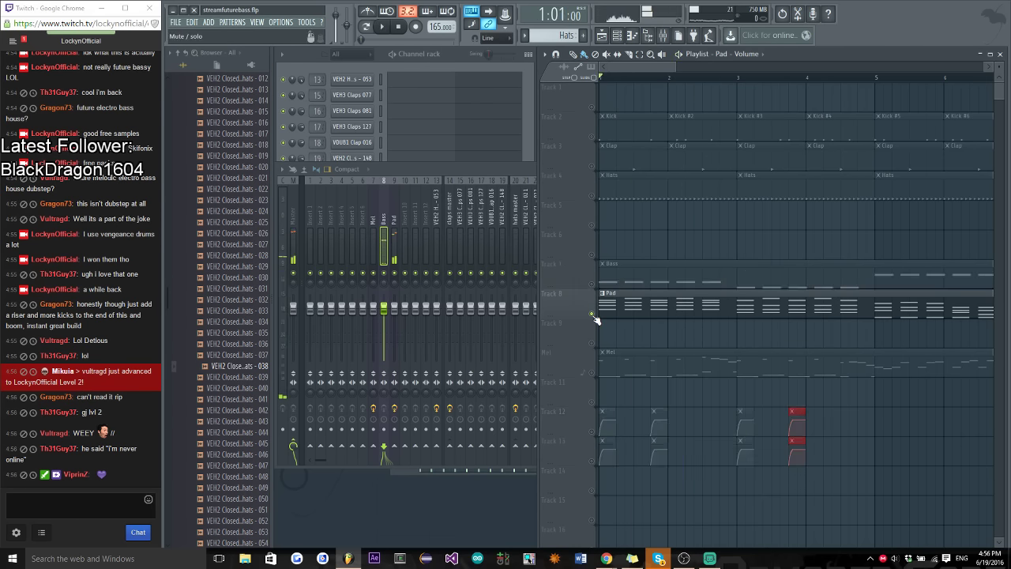
key(space)
ctrl+scroll(829, 418, down, 2)
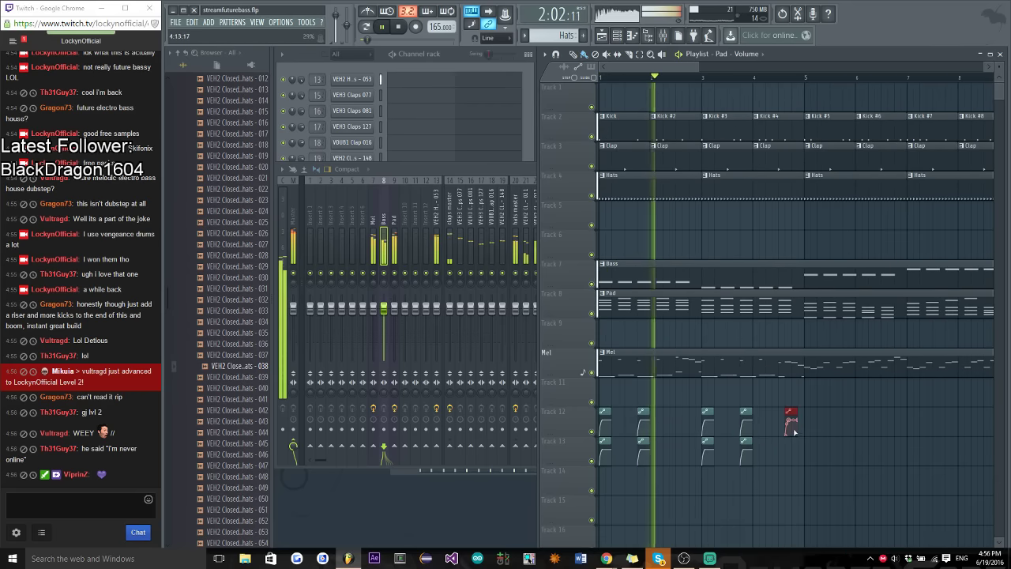
Try an extra Bass volume clip on track 12 late in bar 4, remove it, and stop playback
click(790, 411)
click(802, 490)
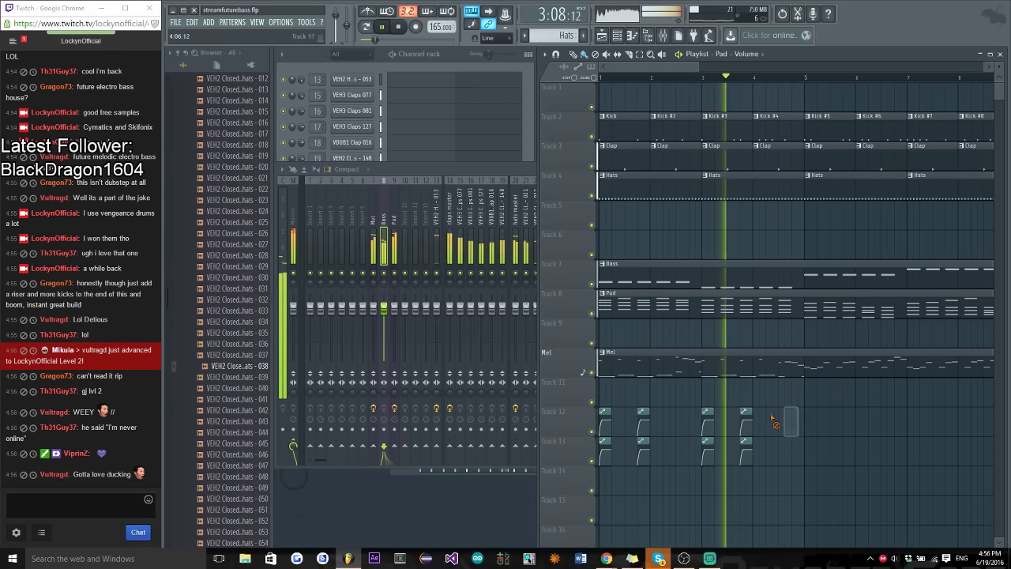
drag(811, 387, 600, 472)
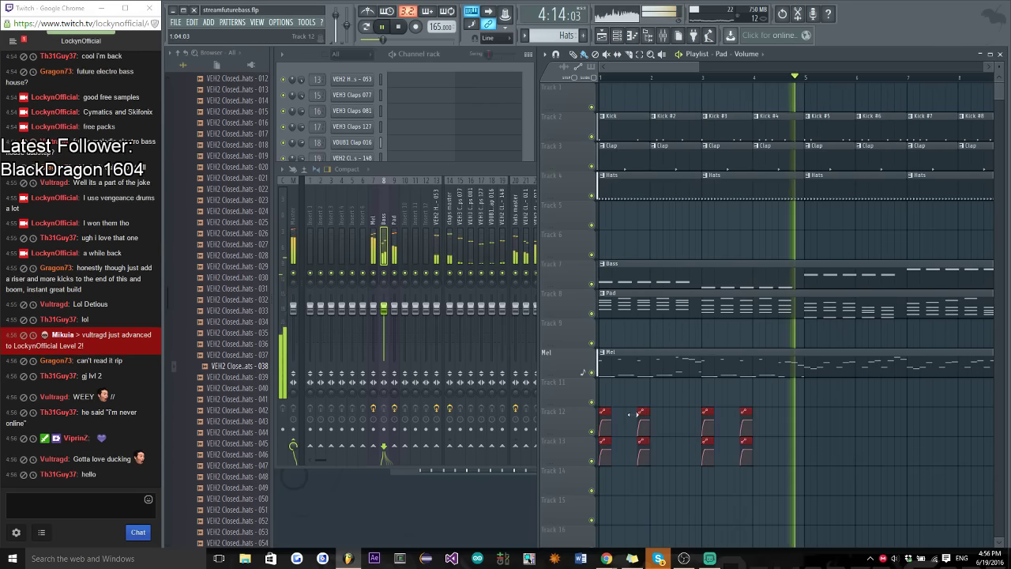
drag(770, 411, 616, 401)
key(space)
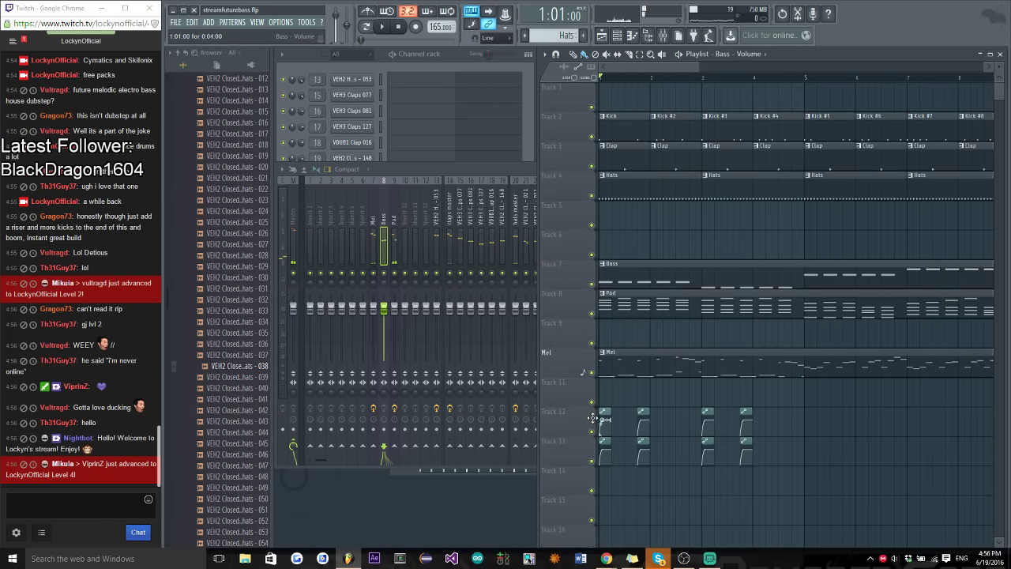
Copy the Bass and Pad volume clips from bars 1–4 to bars 5–8 and start playback
drag(823, 376, 612, 526)
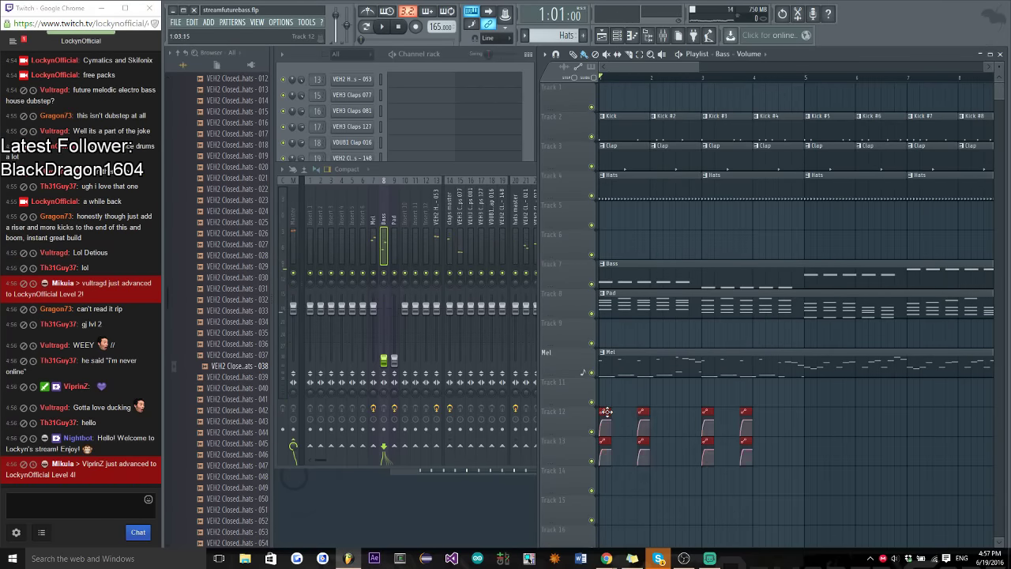
drag(605, 412, 819, 411)
key(space)
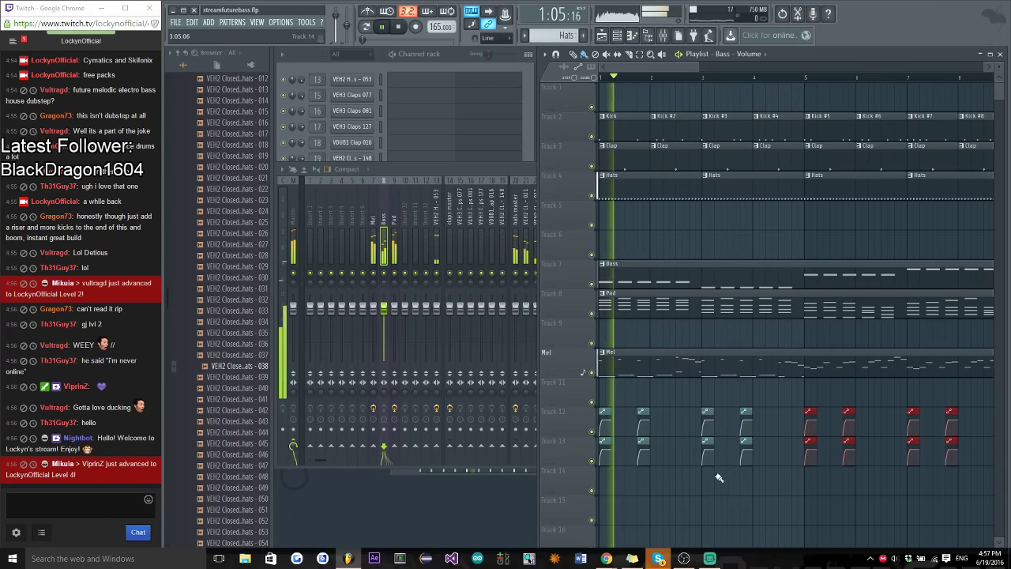
Duplicate all Bass and Pad volume clips from bars 1–8 to bars 9–16 so the ducking covers the whole arrangement
scroll(864, 478, down, 5)
drag(838, 380, 496, 498)
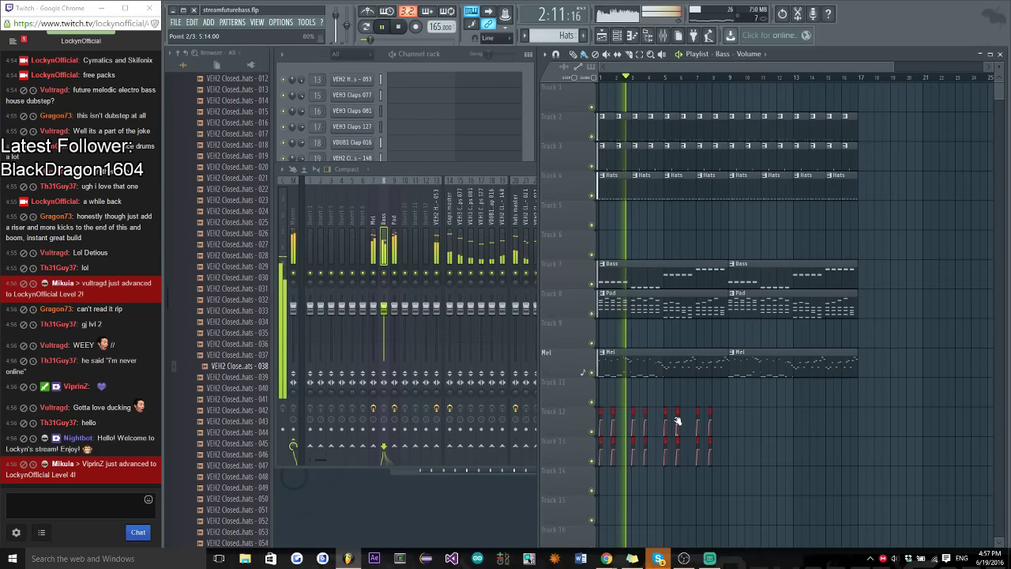
scroll(700, 452, up, 3)
scroll(700, 451, up, 1)
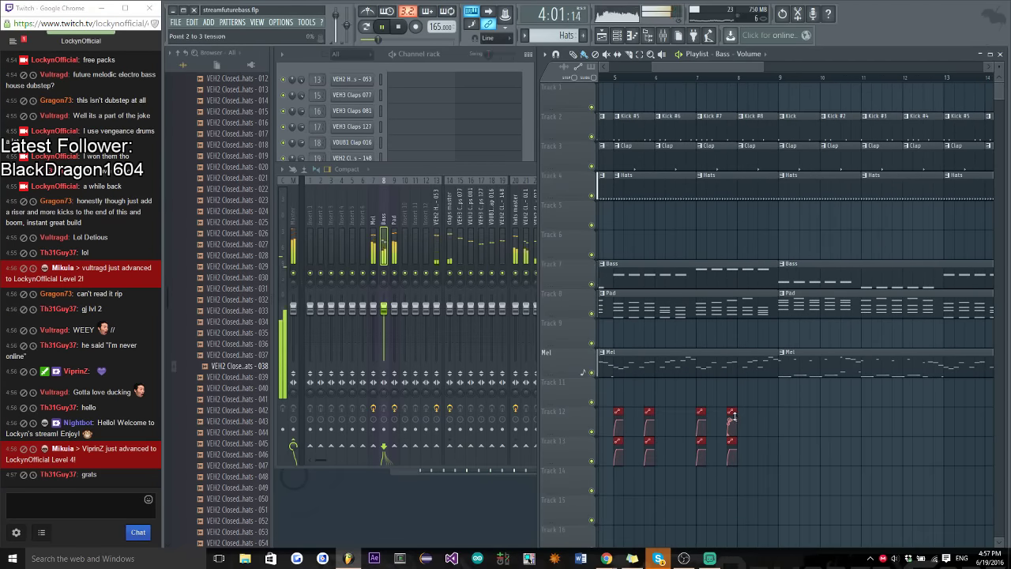
drag(733, 416, 974, 400)
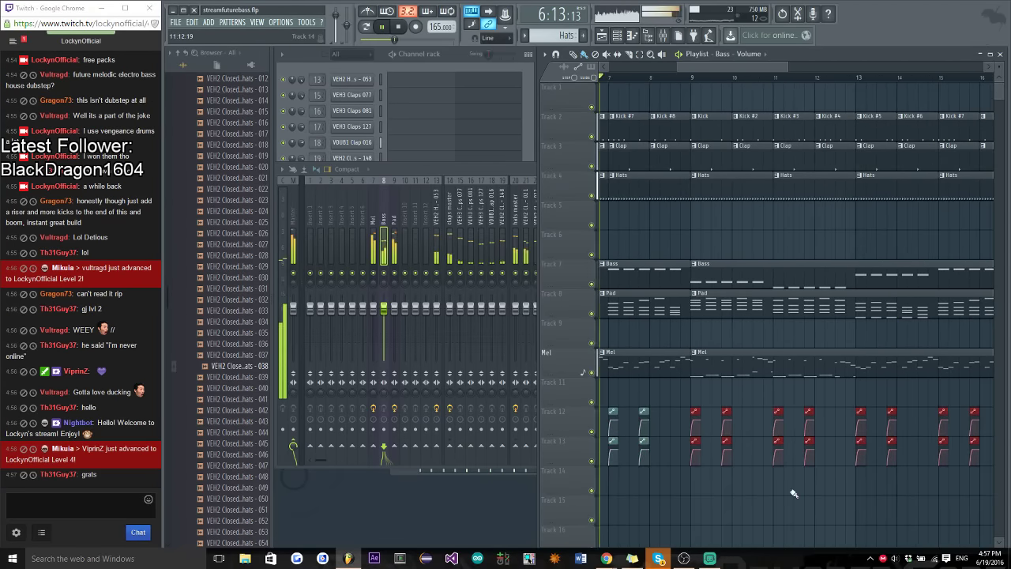
scroll(717, 503, down, 2)
scroll(751, 252, up, 2)
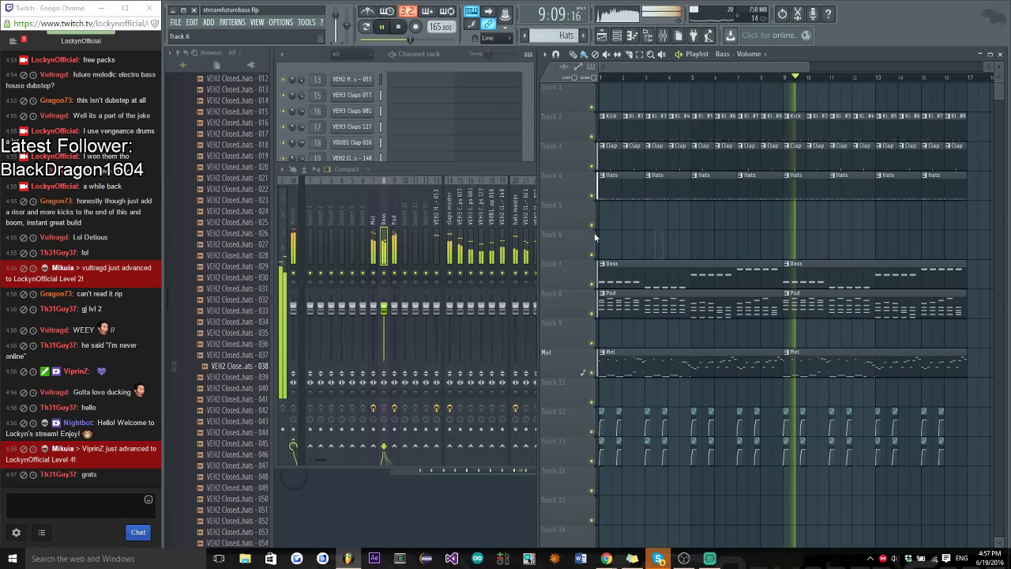
Play only the Kick and Clap tracks and inspect the effects on the claps master mixer track
click(646, 108)
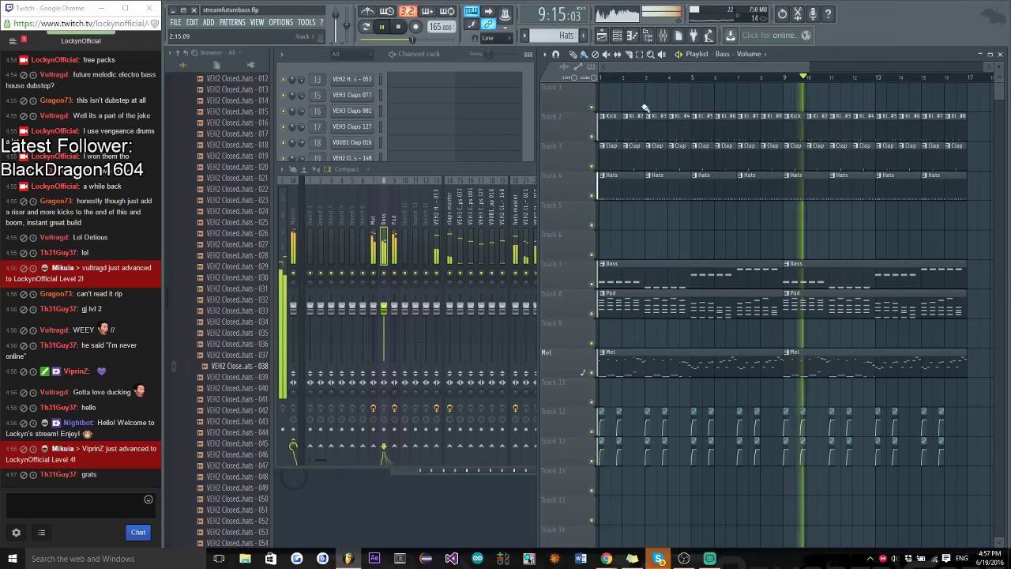
click(453, 55)
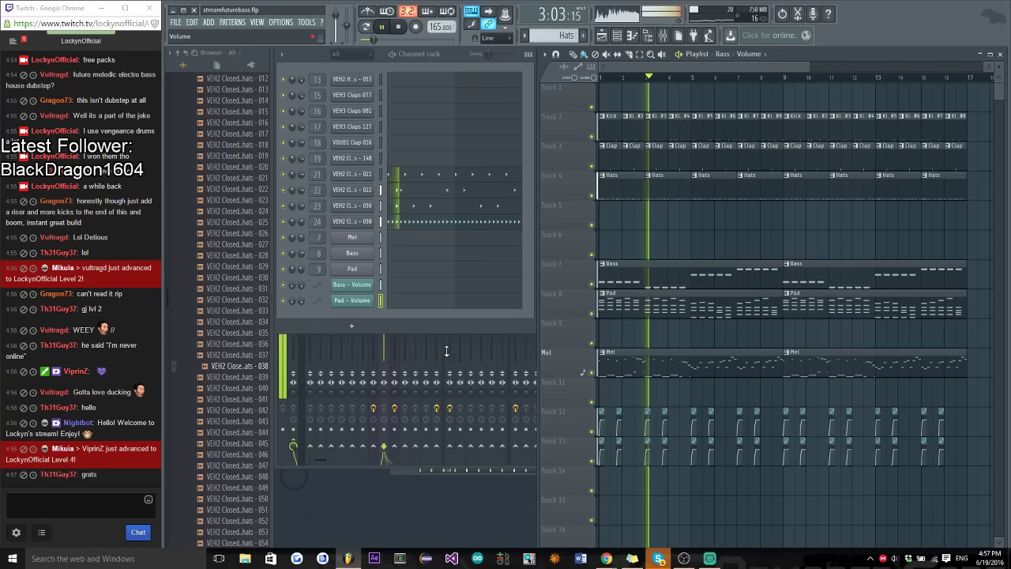
click(350, 463)
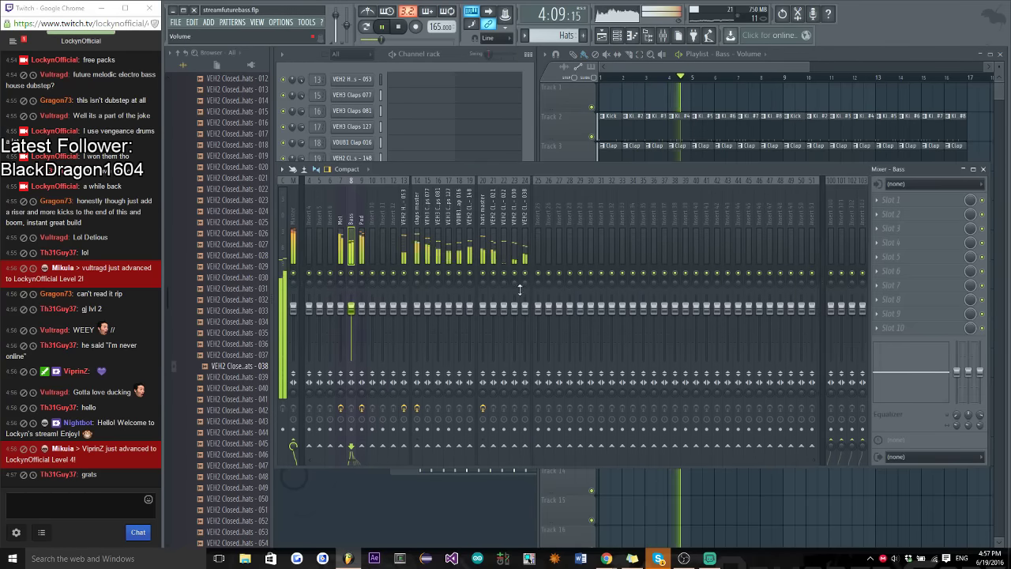
click(593, 135)
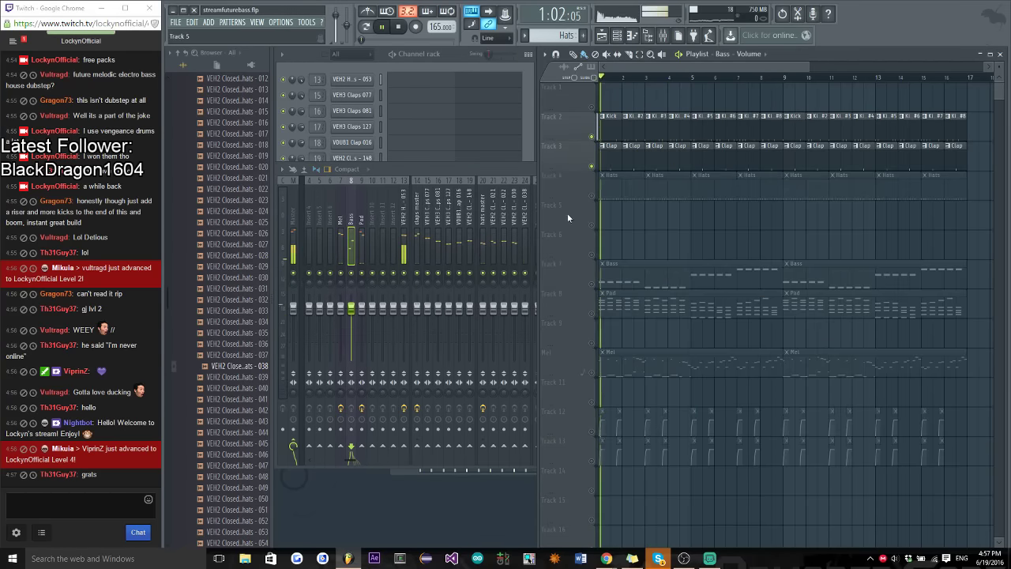
click(417, 225)
key(F6)
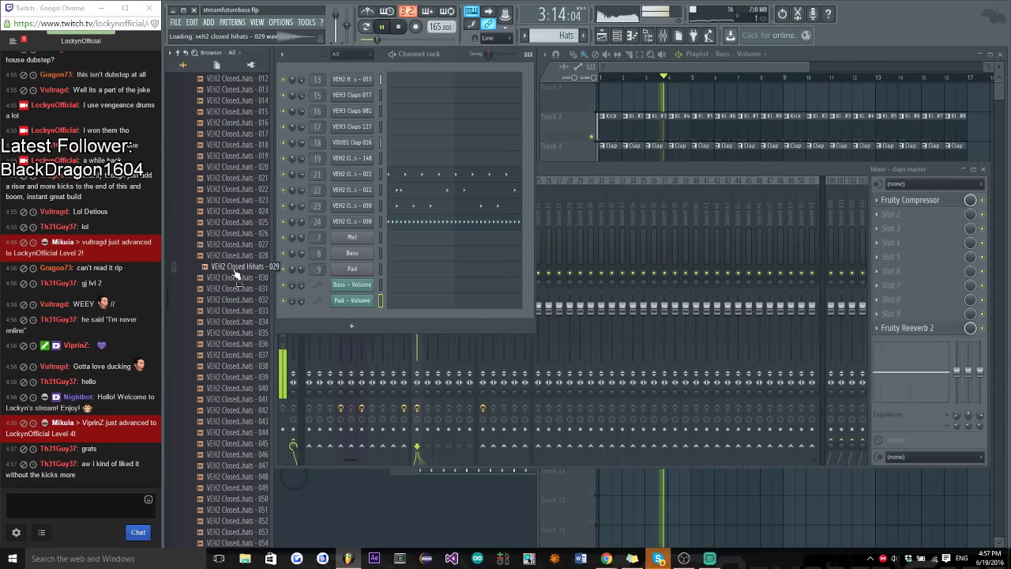
Stop playback and open the VEH2 Claps sample folder in the browser
scroll(235, 282, up, 10)
key(space)
click(234, 275)
click(217, 251)
scroll(233, 332, down, 5)
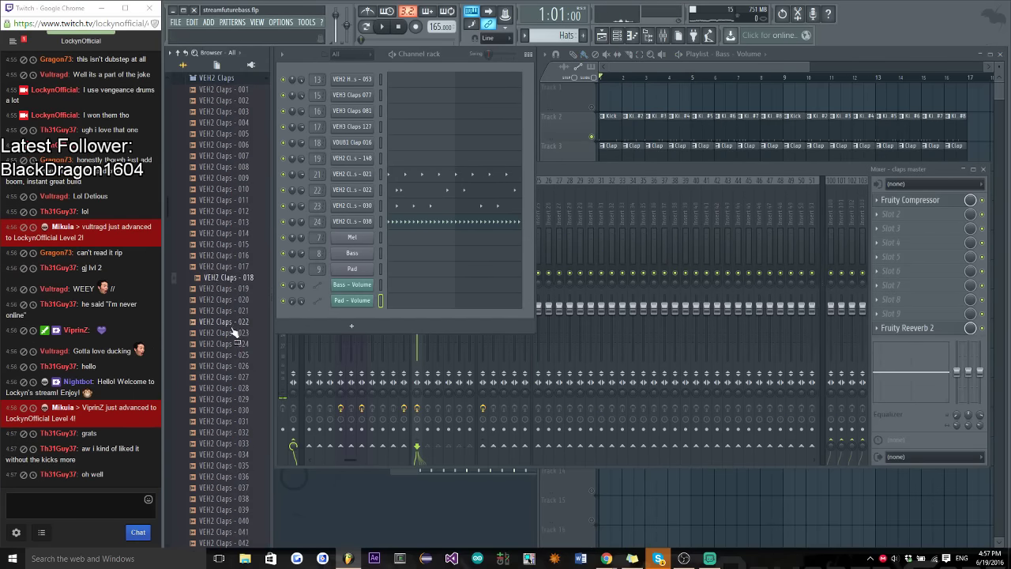
Audition samples in the VEH2 Claps folder, including 063, 106 and 128, to find another clap layer
scroll(230, 347, down, 10)
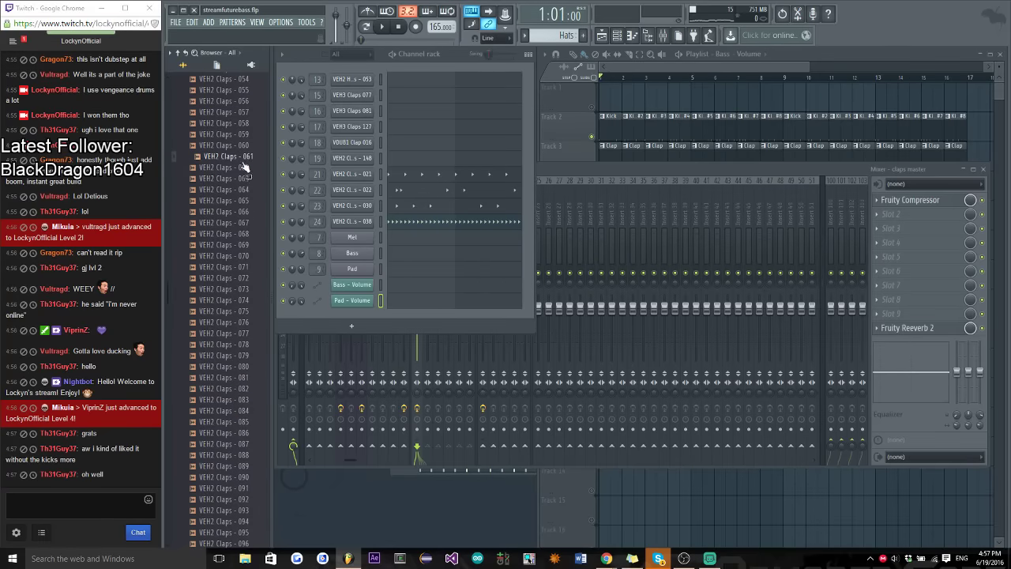
click(237, 178)
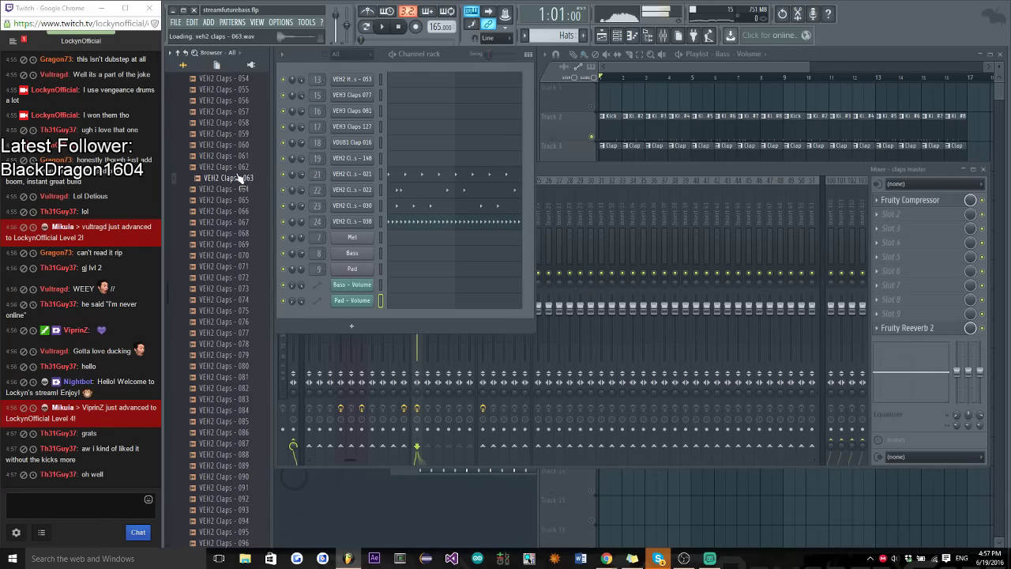
scroll(227, 339, down, 7)
click(227, 355)
click(229, 322)
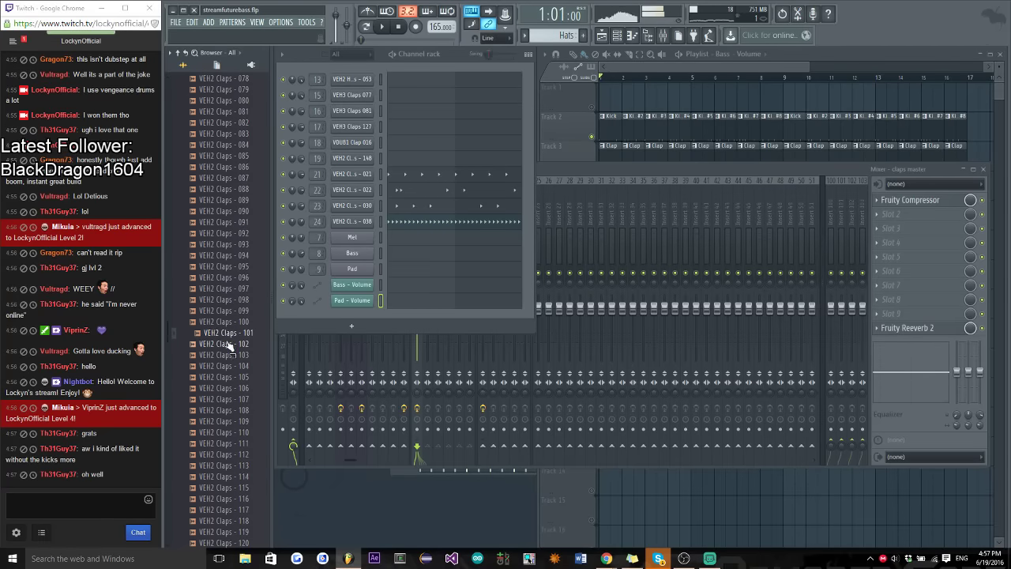
click(231, 377)
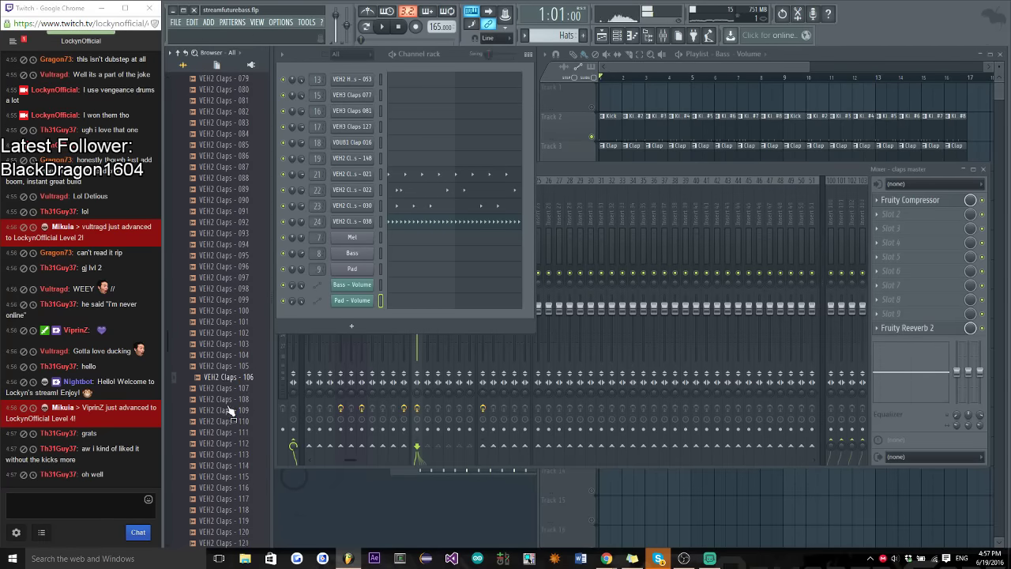
click(228, 388)
scroll(227, 422, down, 9)
click(232, 297)
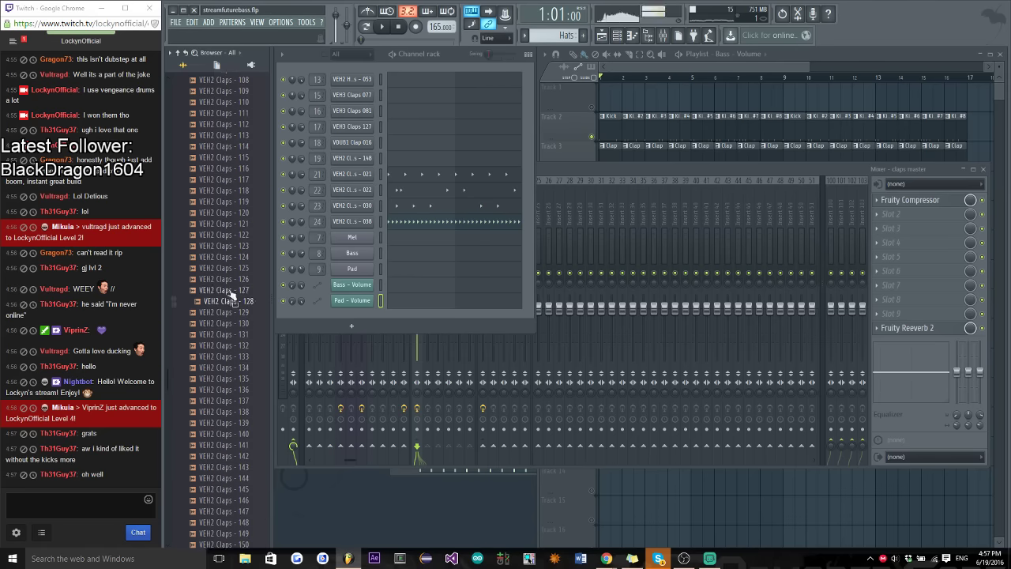
key(Up)
key(Up)
key(Up)
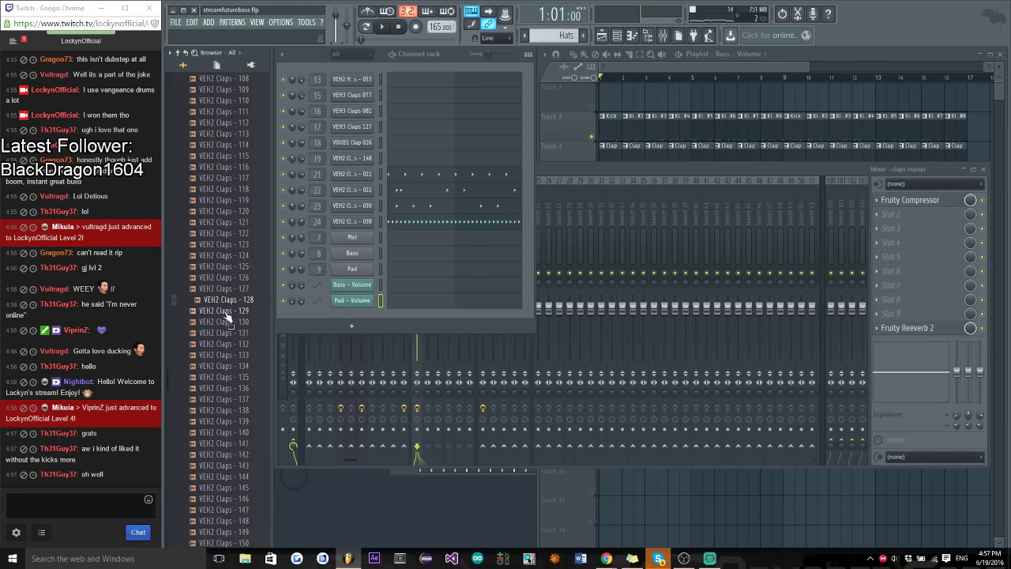
Add VEH2 Claps - 128 as a new channel in the Clap pattern with a hit on step 9, and play the pattern
click(611, 156)
drag(248, 301, 361, 176)
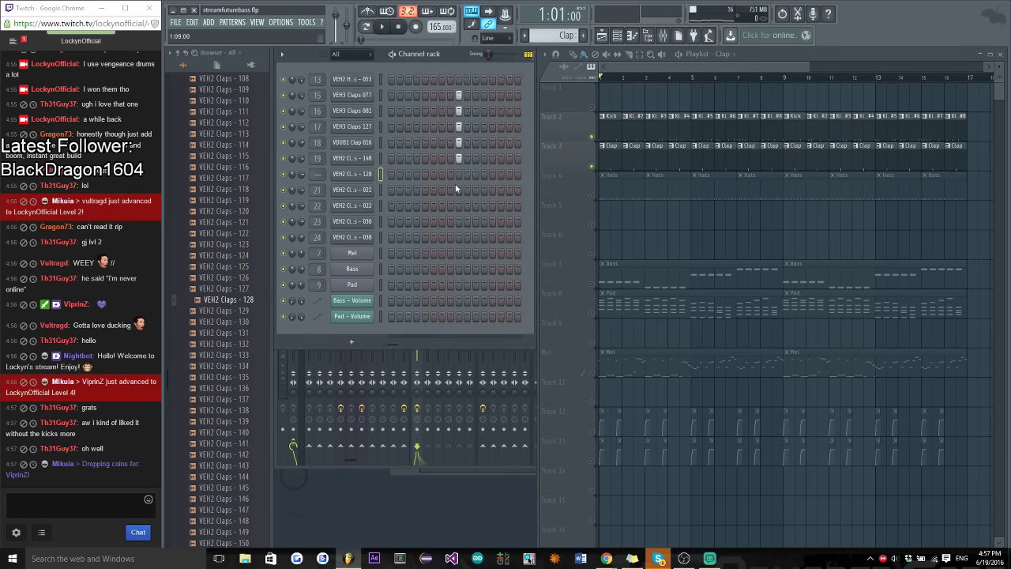
key(space)
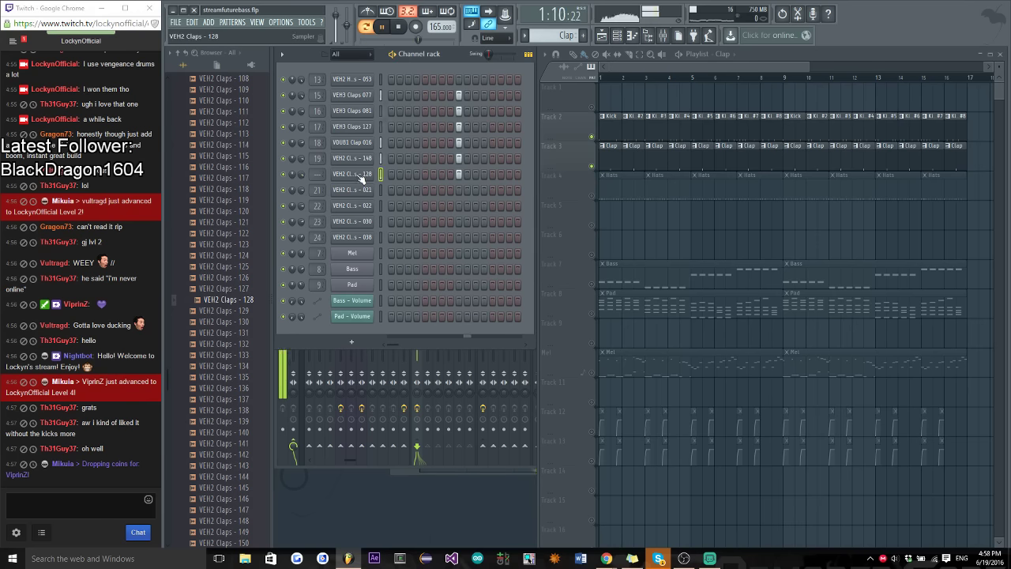
Route the VEH2 Claps - 128 channel to mixer insert 26
click(358, 175)
click(662, 34)
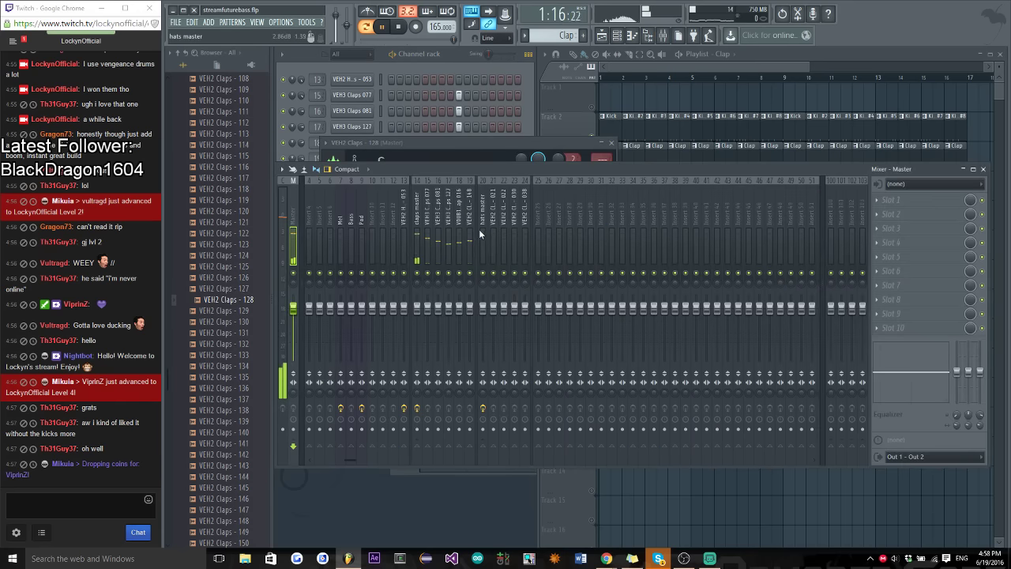
right_click(546, 218)
mouse_move(601, 261)
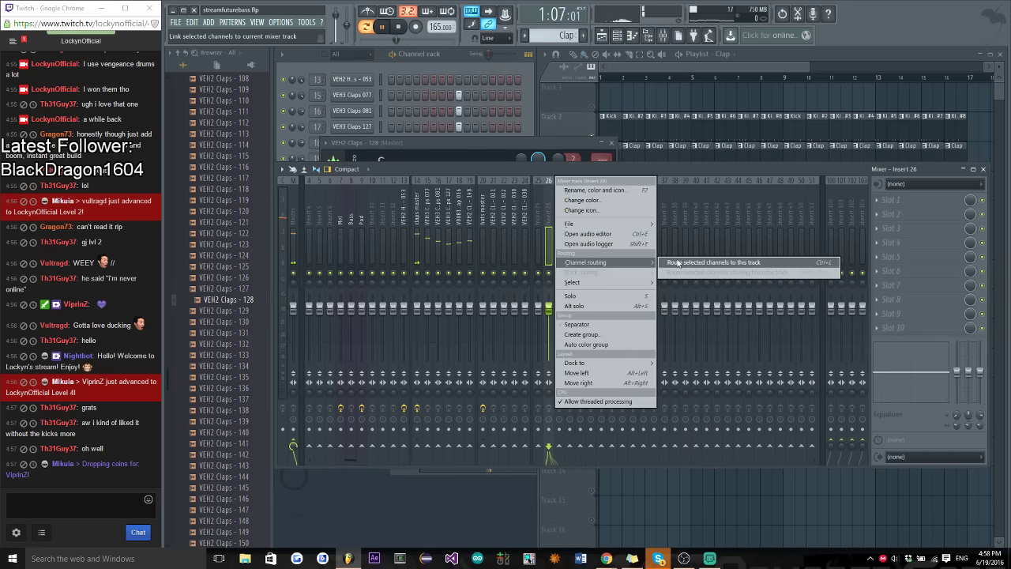
click(681, 267)
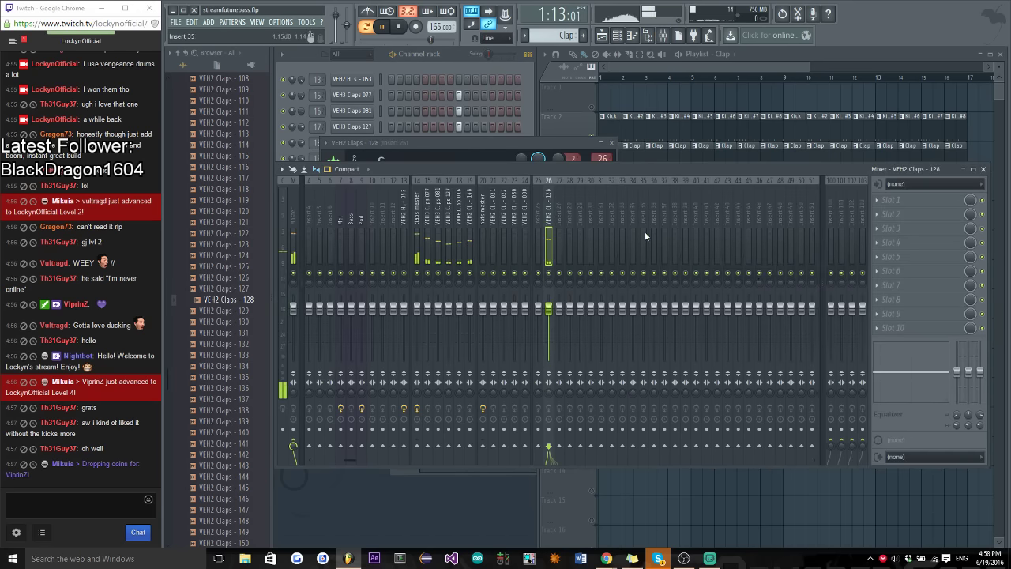
Move the VEH2 Claps - 128 mixer track to position 20, directly beside the other clap tracks
key(alt+Left)
key(alt+Left)
key(alt+Left)
key(alt+Left)
key(alt+Left)
key(alt+Left)
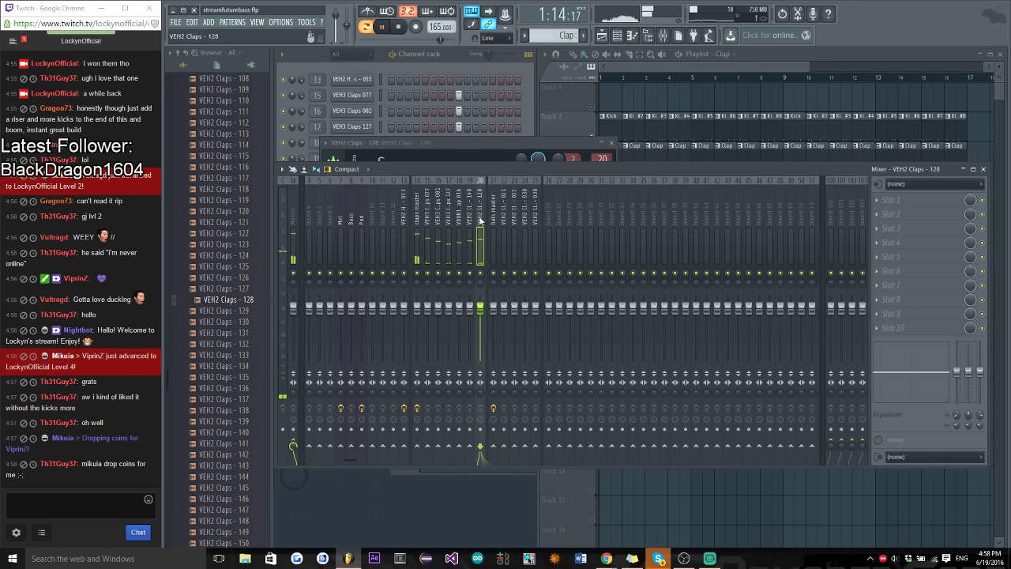
Route the VEH2 Claps - 128 mixer track only to the claps master, and close the mixer
right_click(416, 446)
click(455, 452)
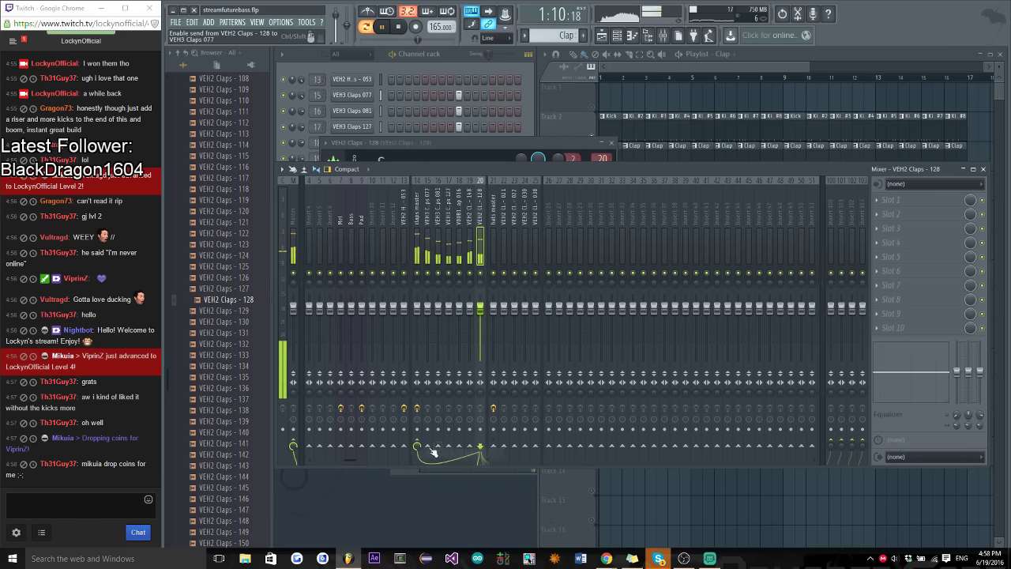
right_click(417, 442)
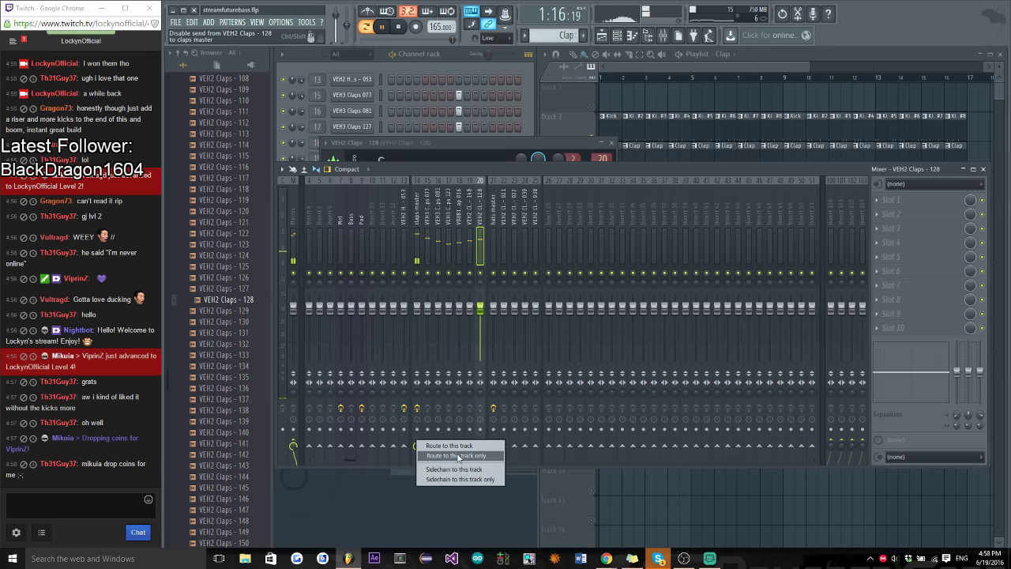
click(455, 456)
click(424, 227)
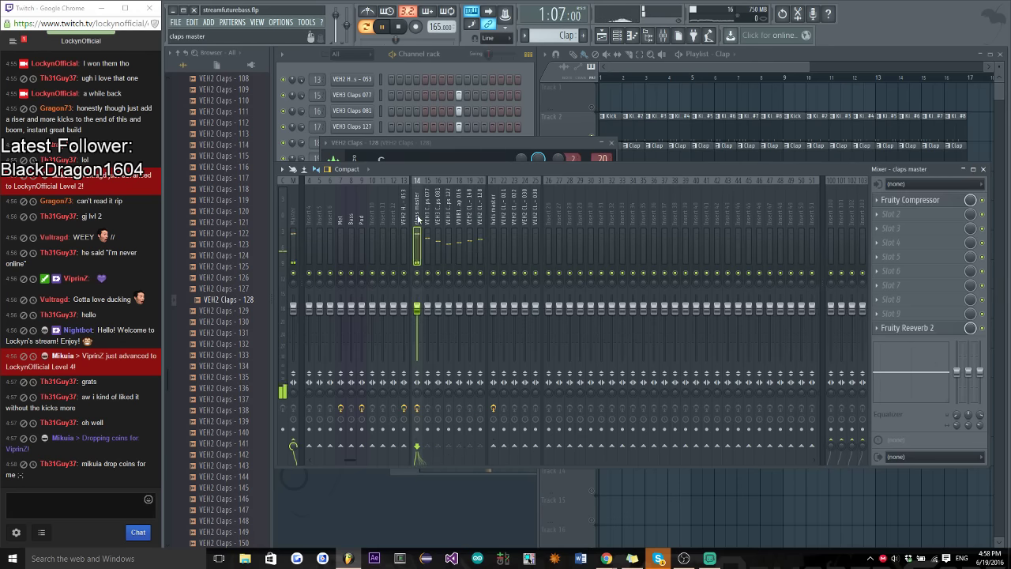
click(982, 169)
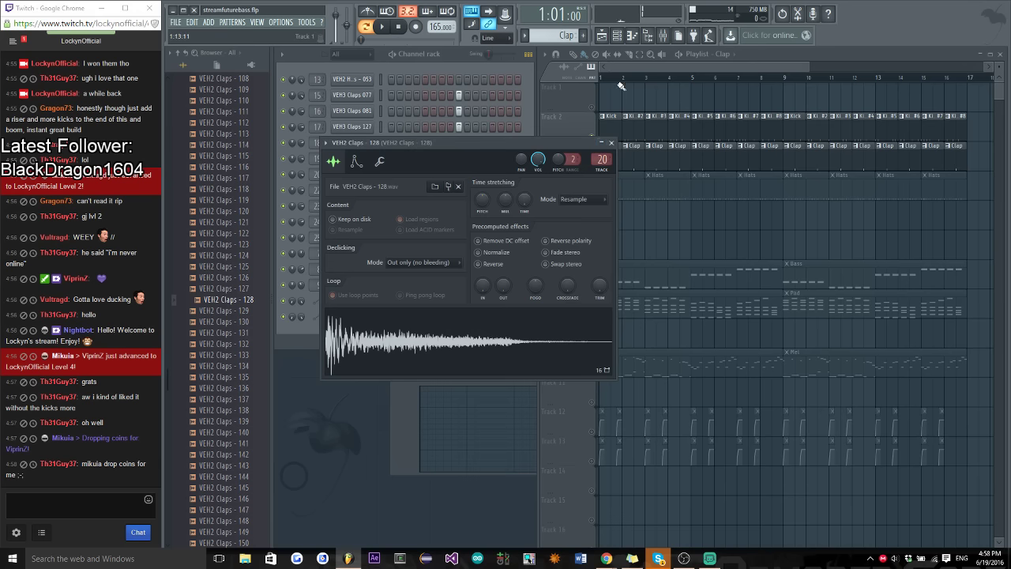
Preview the Kick and Clap tracks in song mode, reactivate all playlist tracks, and play the full mix
click(591, 121)
click(368, 26)
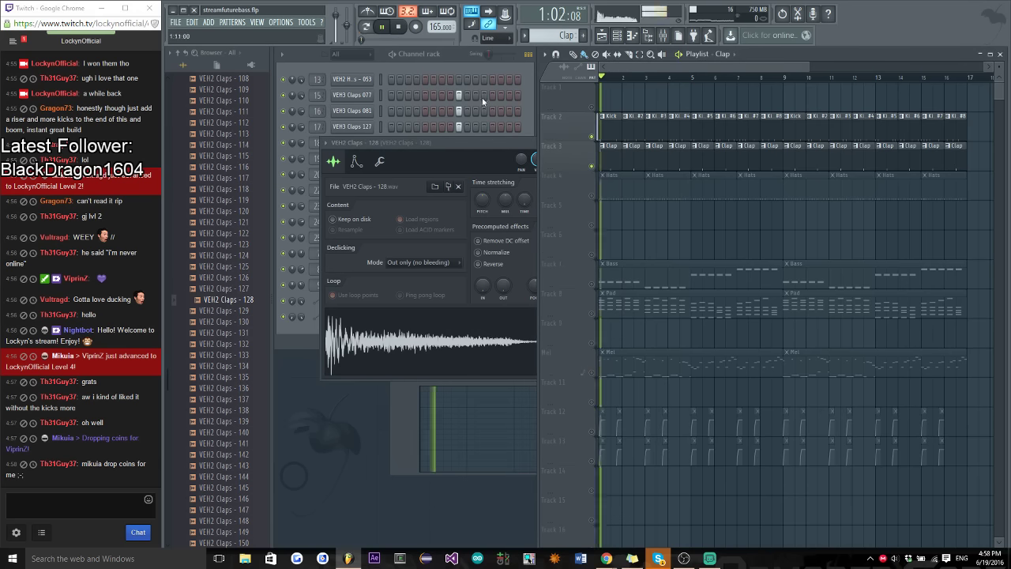
right_click(591, 167)
key(space)
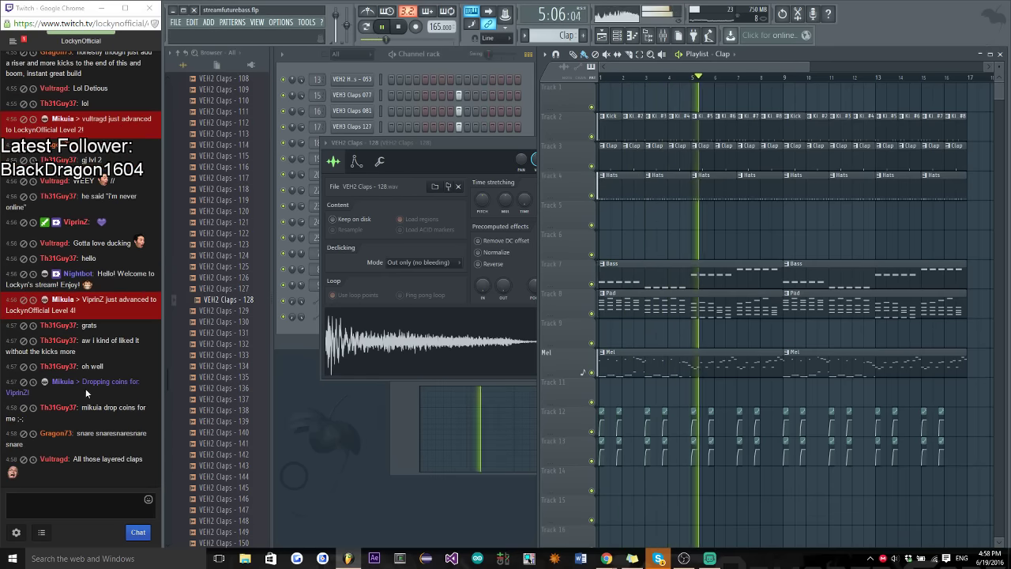
Catch up on the stream chat and reply with the messages "sometimes I do that" and "layer massively"
scroll(87, 383, up, 3)
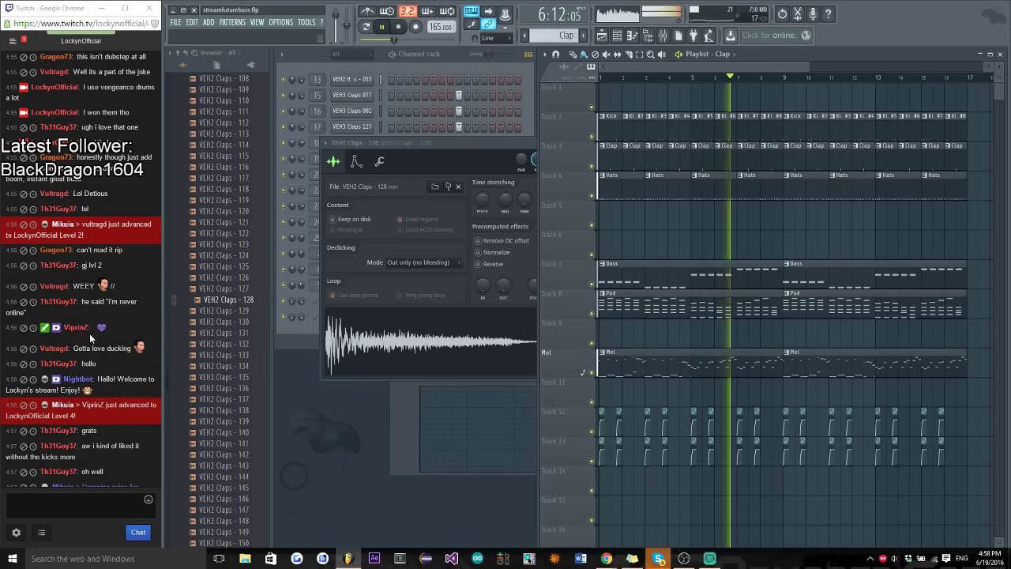
scroll(99, 340, up, 2)
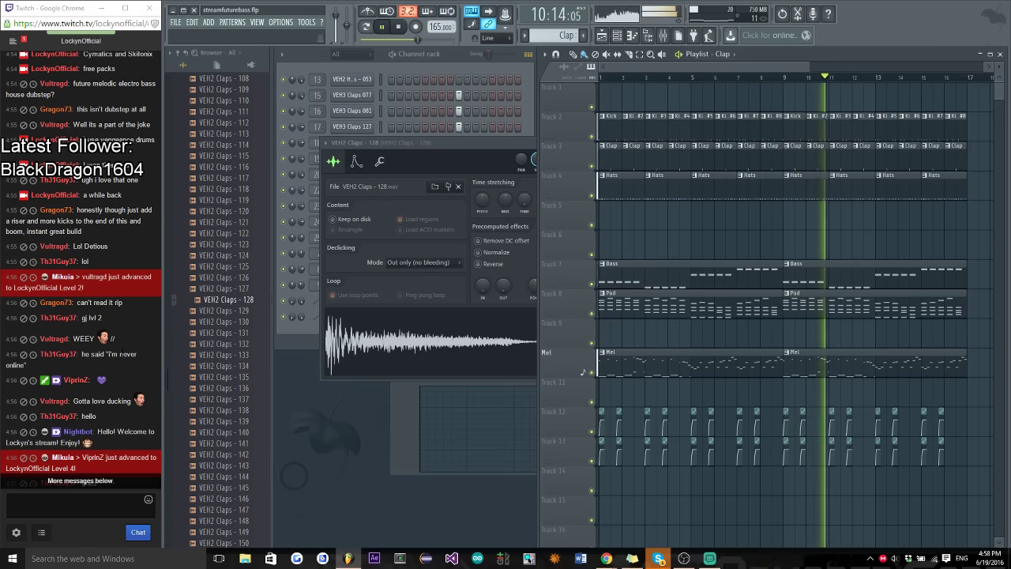
scroll(125, 352, down, 3)
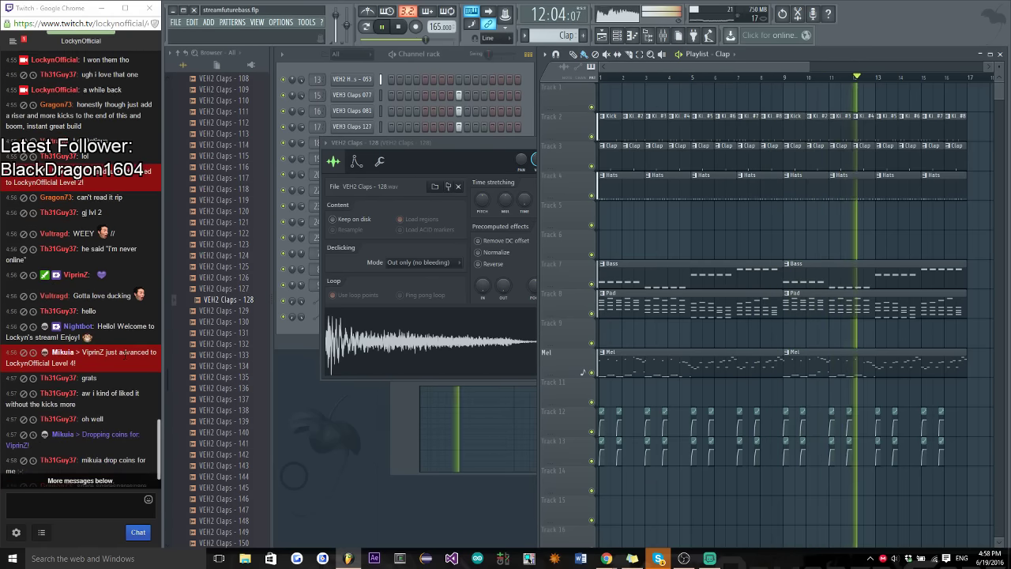
scroll(118, 371, down, 2)
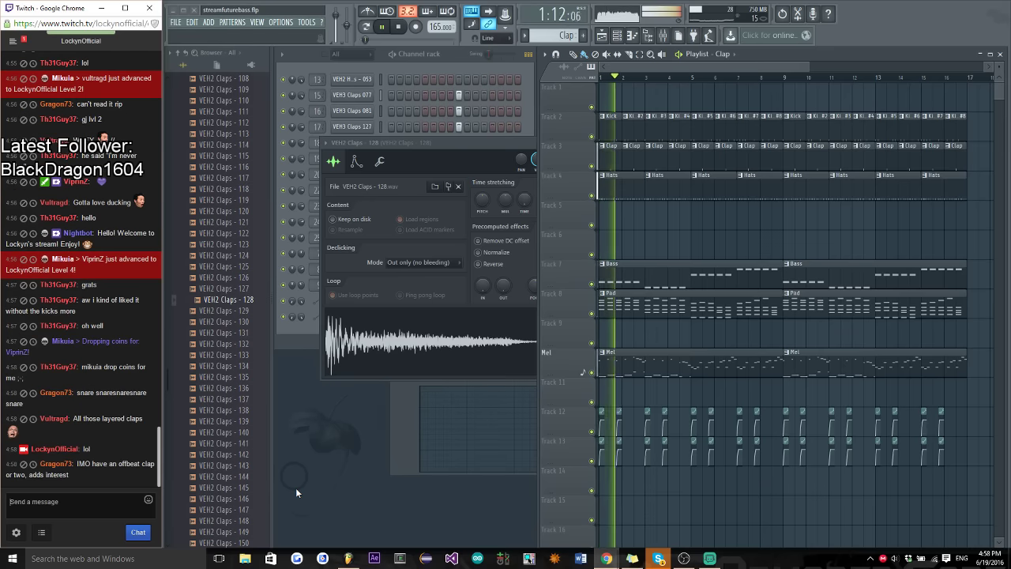
text(sometimes I do that)
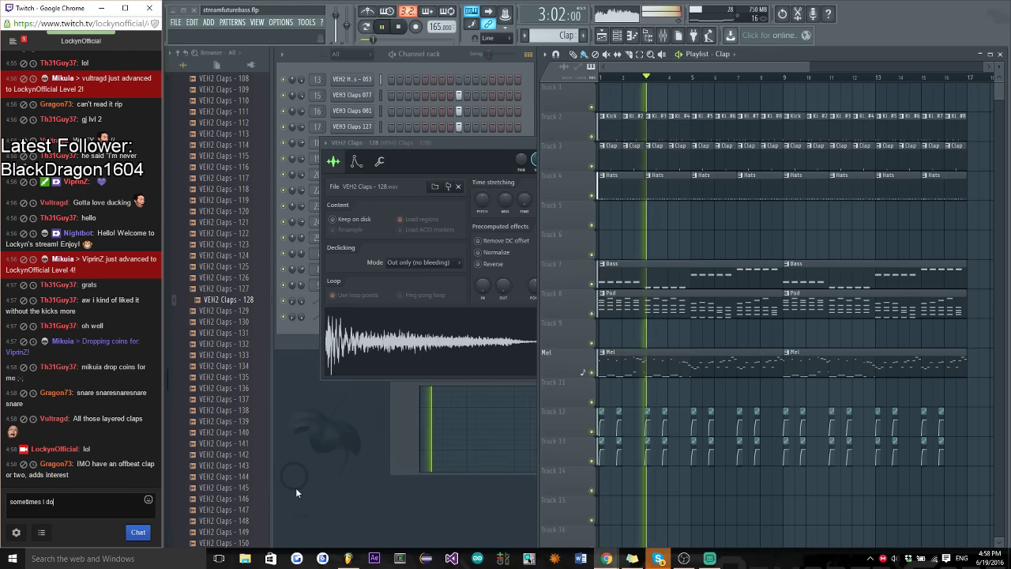
key(Return)
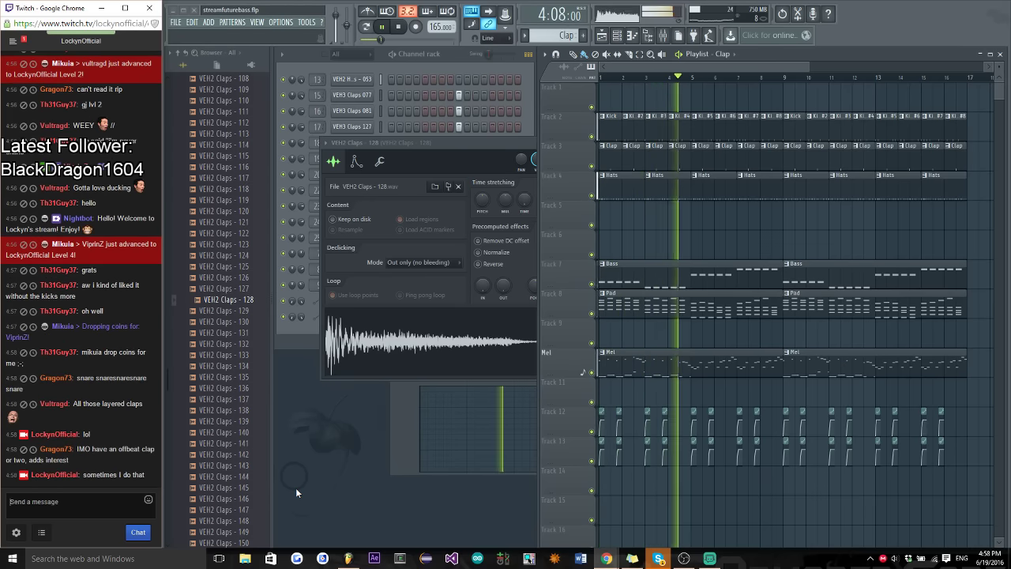
text(layer massively)
key(Return)
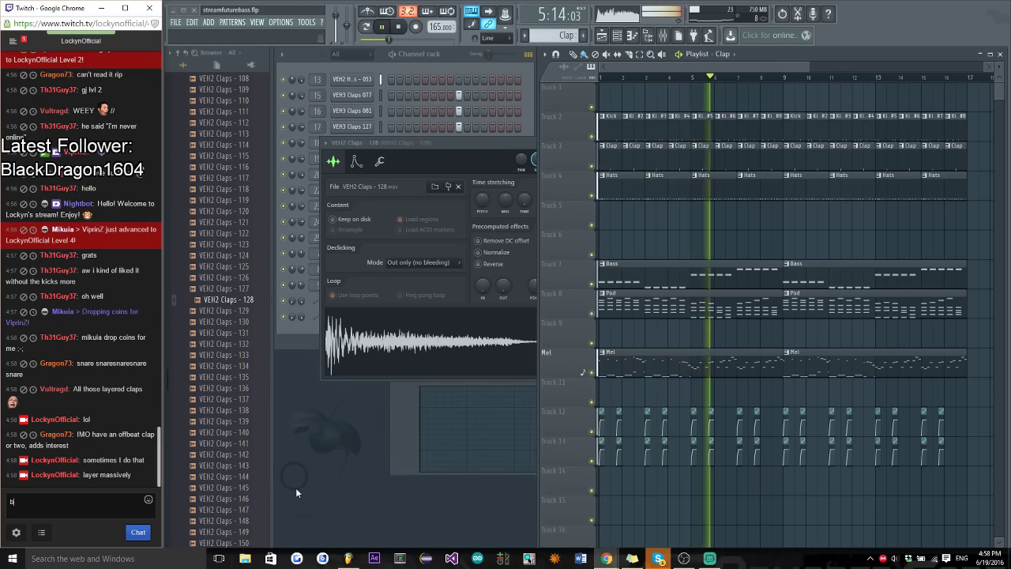
Send the chat messages "but some times I get it right", "like this one" and "one sec"
text(but some times I get it right)
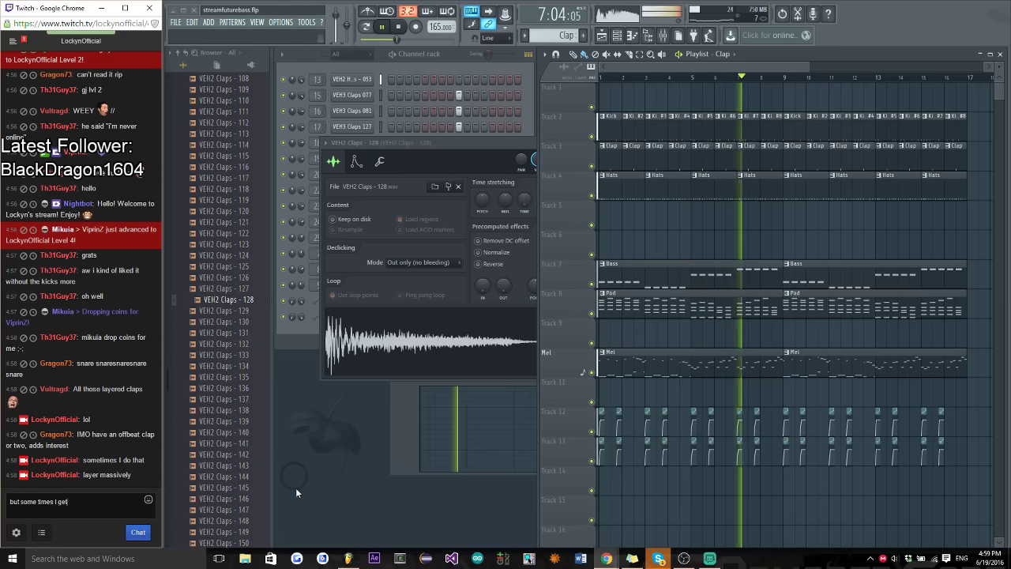
key(Return)
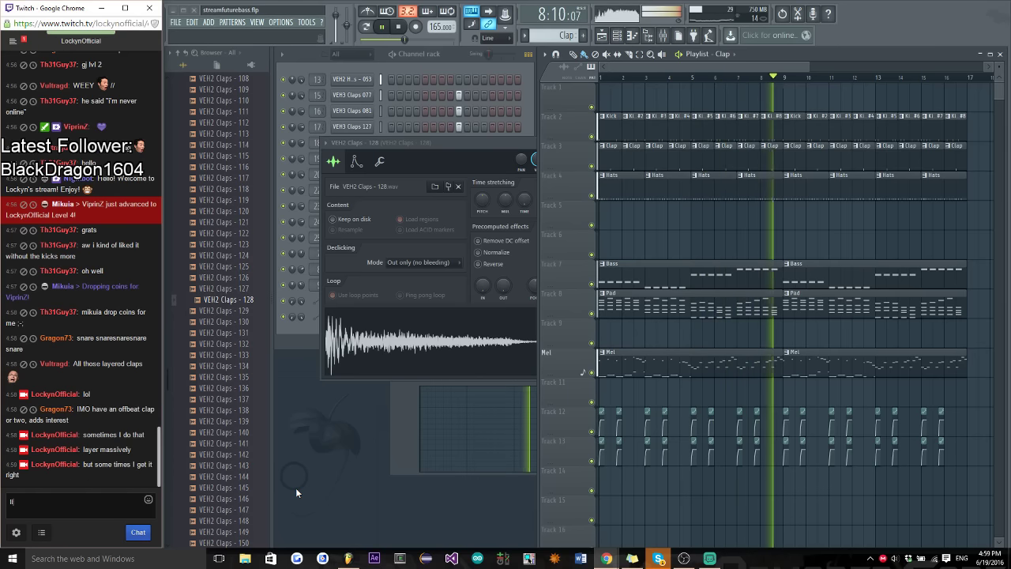
text(like this one)
key(Return)
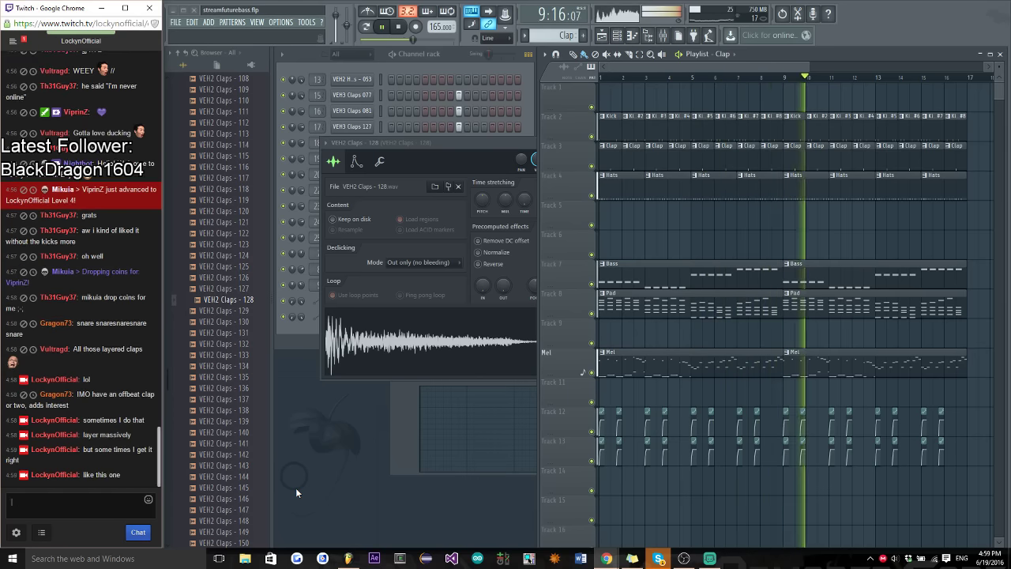
text(one sec)
key(Return)
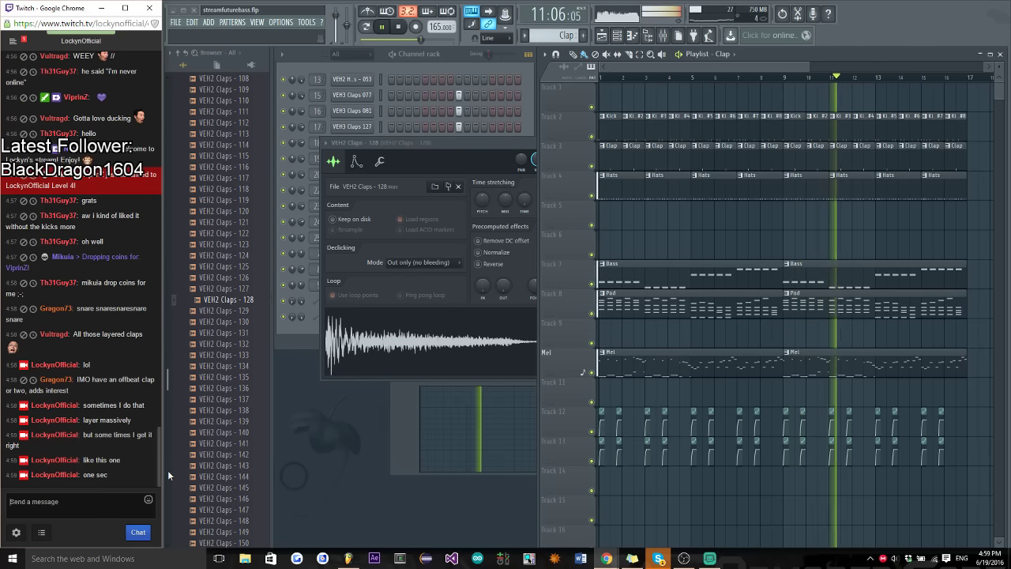
Stop playback and open the recent project ethereal.flp
click(664, 61)
key(space)
click(175, 22)
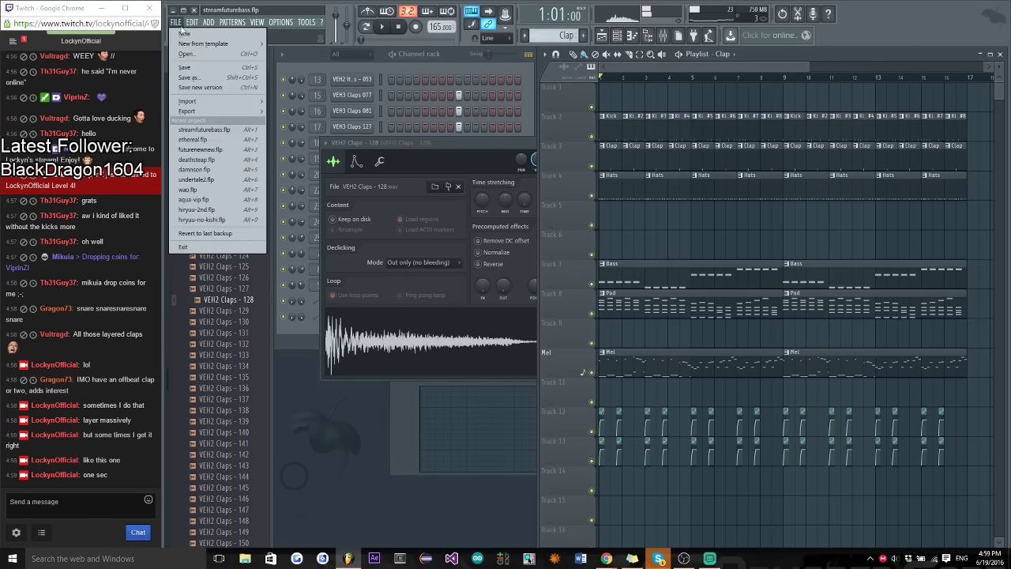
click(198, 140)
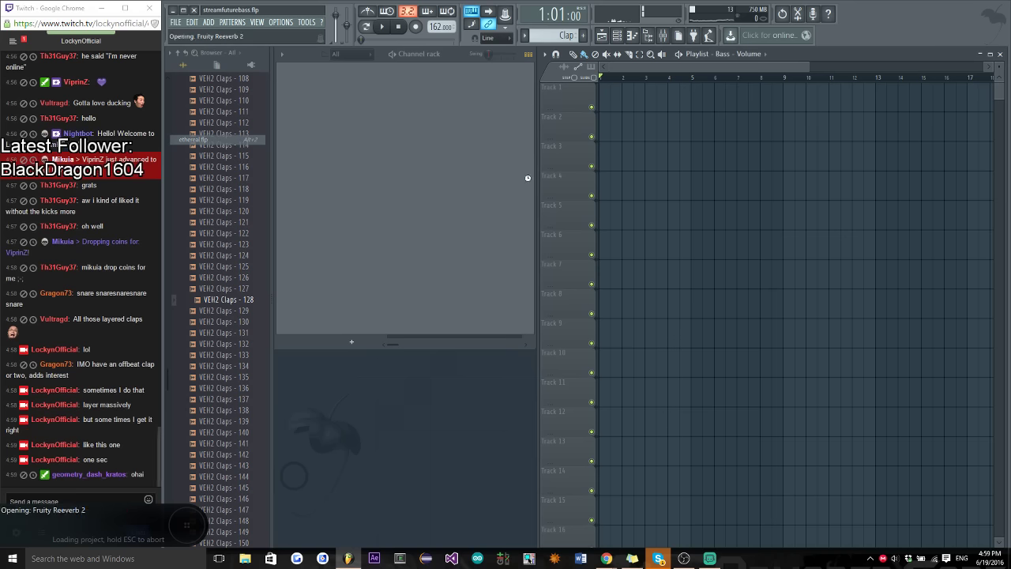
click(647, 81)
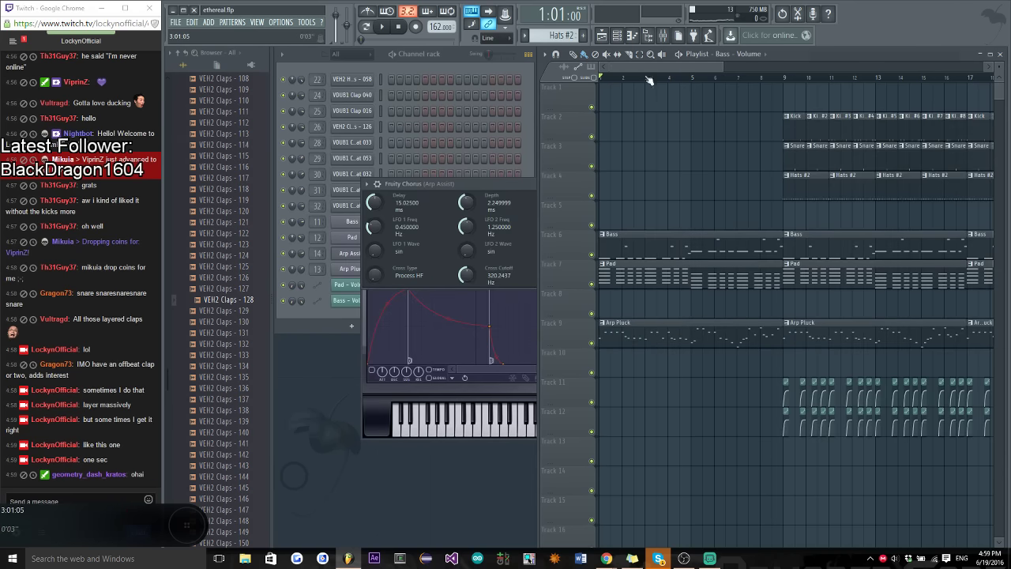
Play the Snare pattern on its own to demonstrate its layered claps, and stop playback
click(780, 142)
key(space)
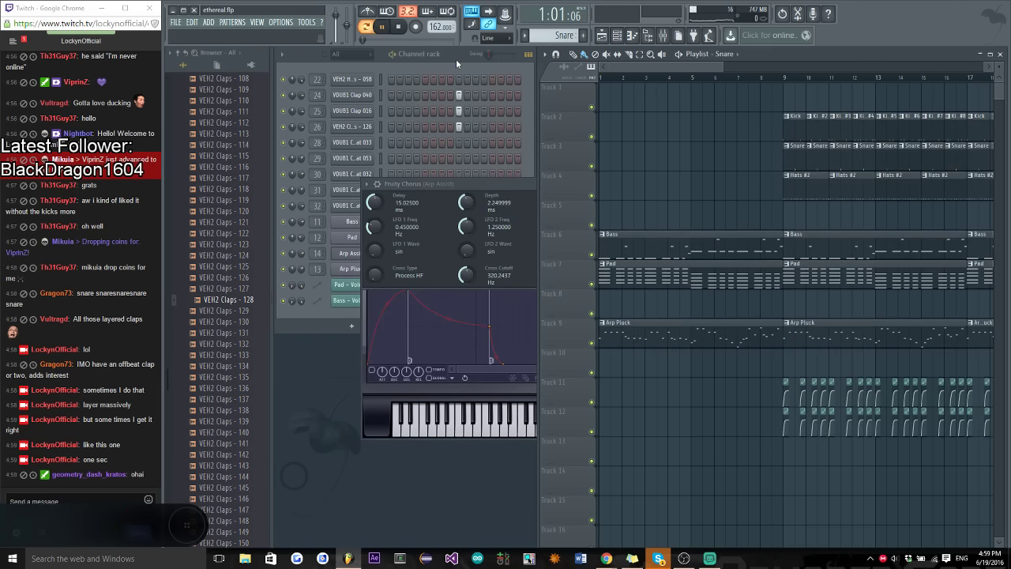
click(459, 54)
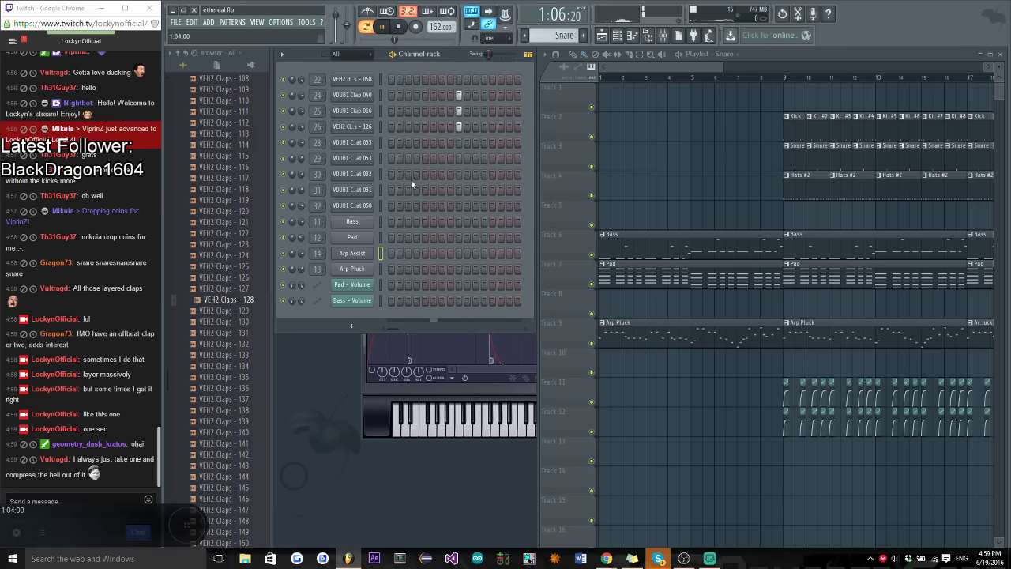
key(space)
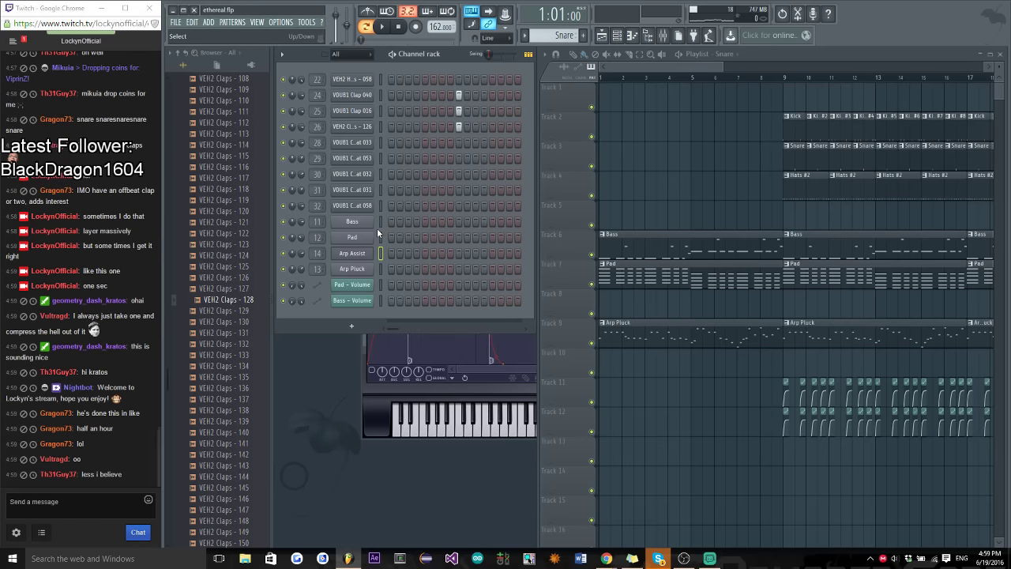
Greet the newly arrived viewer in the stream chat with a mention followed by "heyhey"
key(alt+Tab)
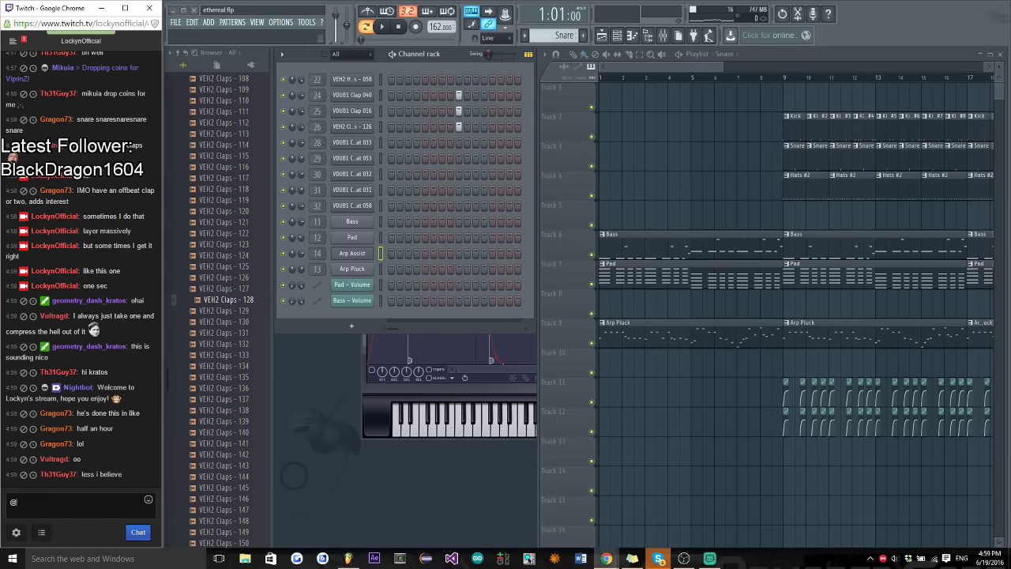
text(@geo)
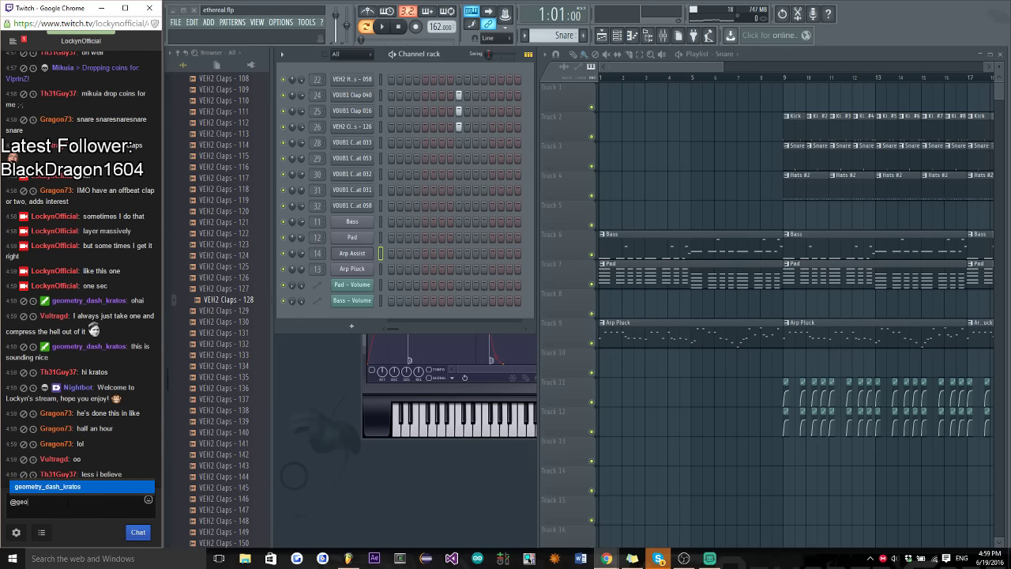
key(Tab)
text(, he)
key(Return)
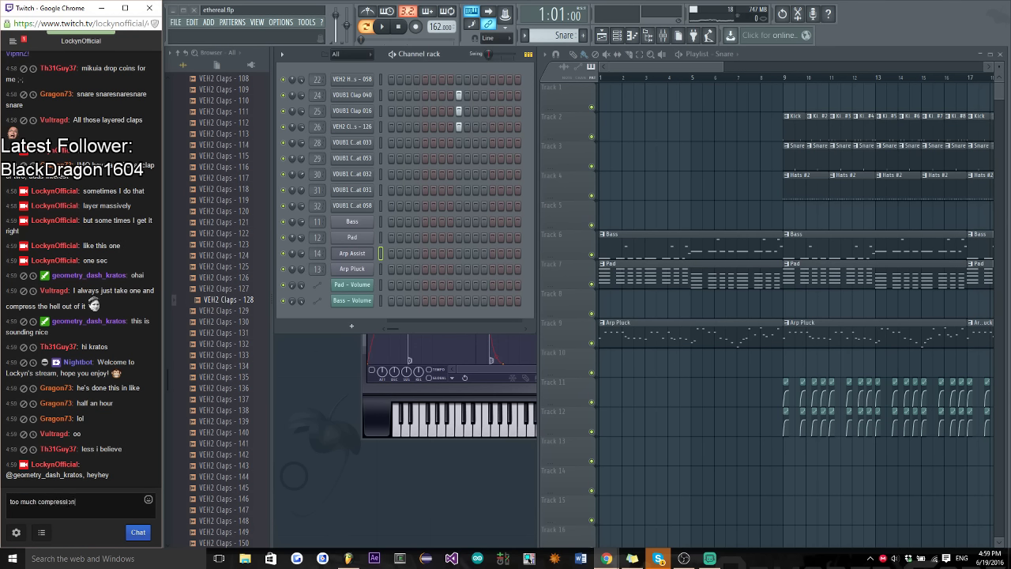
Send the chat messages "too much compression isn't good" and "I usually do really light compression"
key(Return)
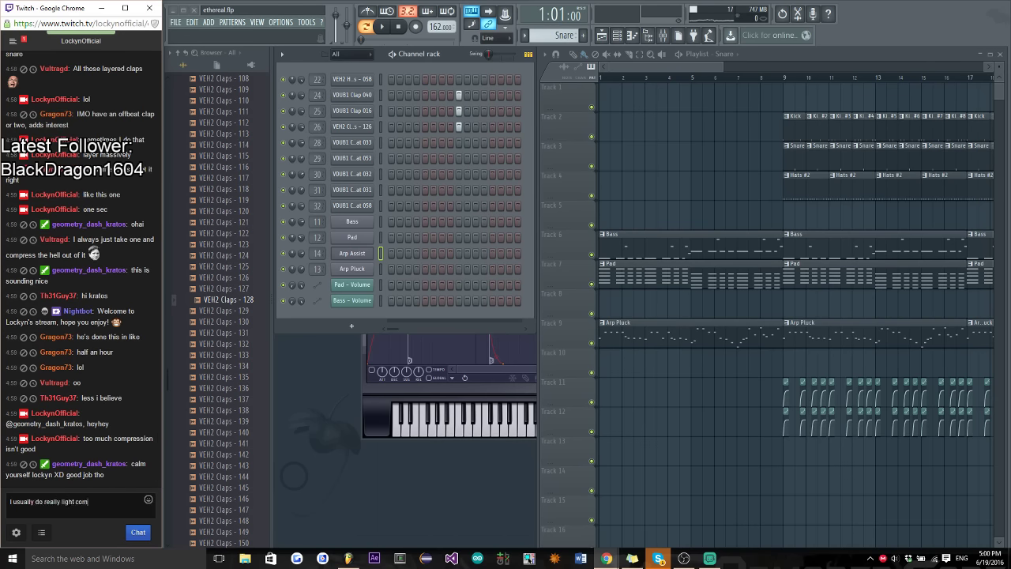
text(ion)
key(Return)
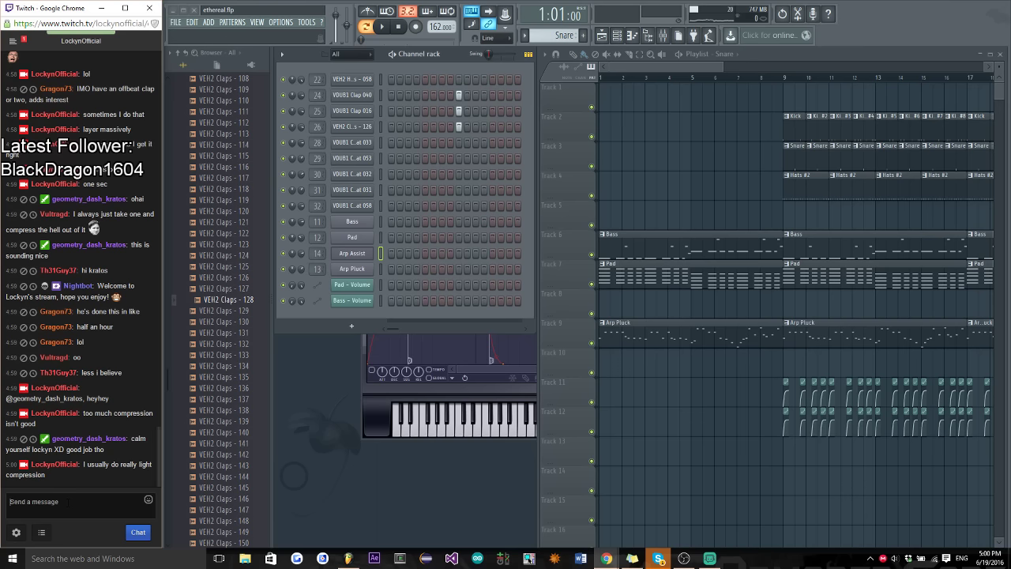
Play the full ethereal arrangement from bar 9, where the drums enter
click(784, 76)
key(space)
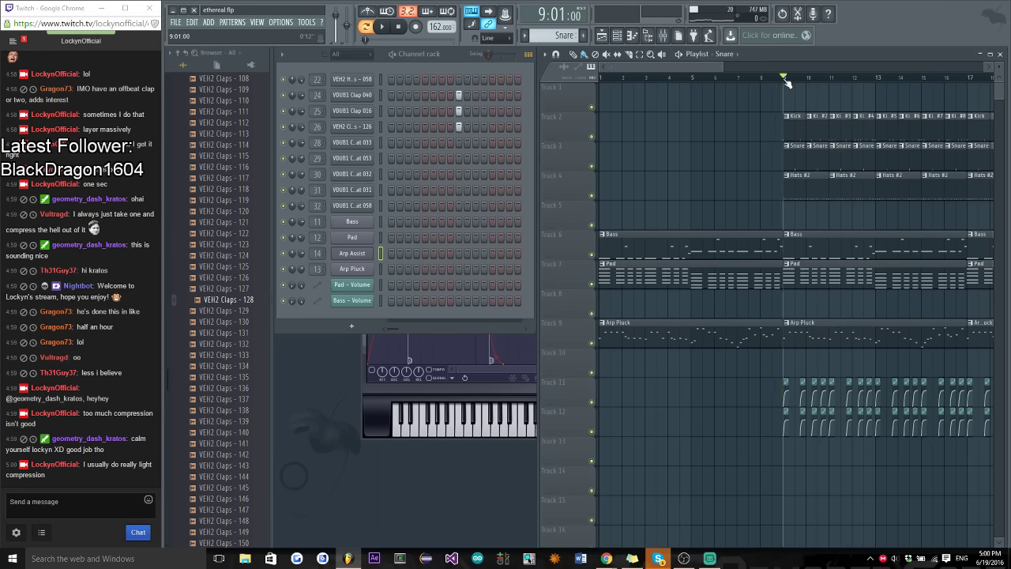
drag(638, 66, 714, 71)
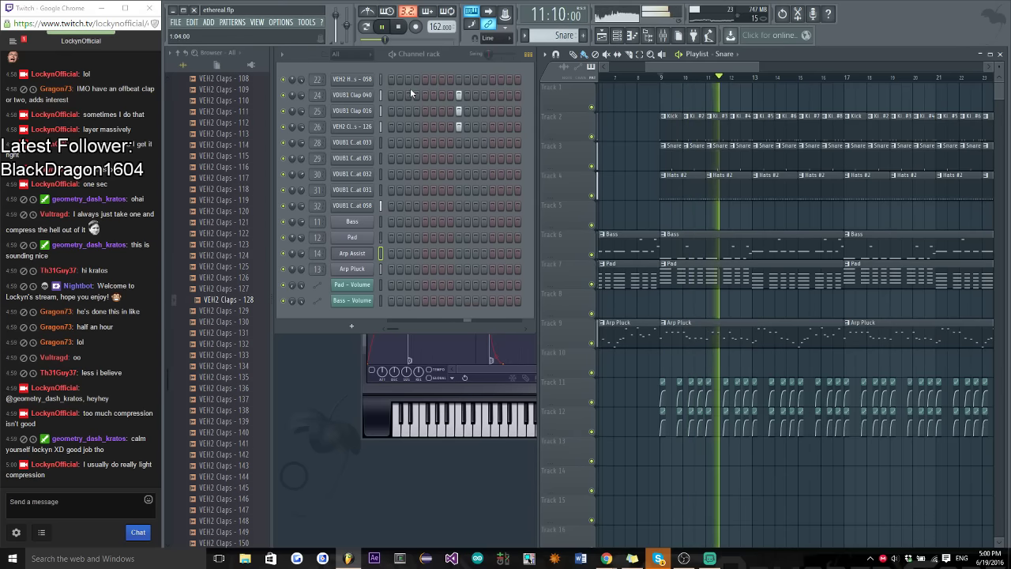
Examine the VDUB1 Clap 040 and VDUB1 Clap 016 samples while auditioning the Snare pattern, and close their channel windows
click(360, 98)
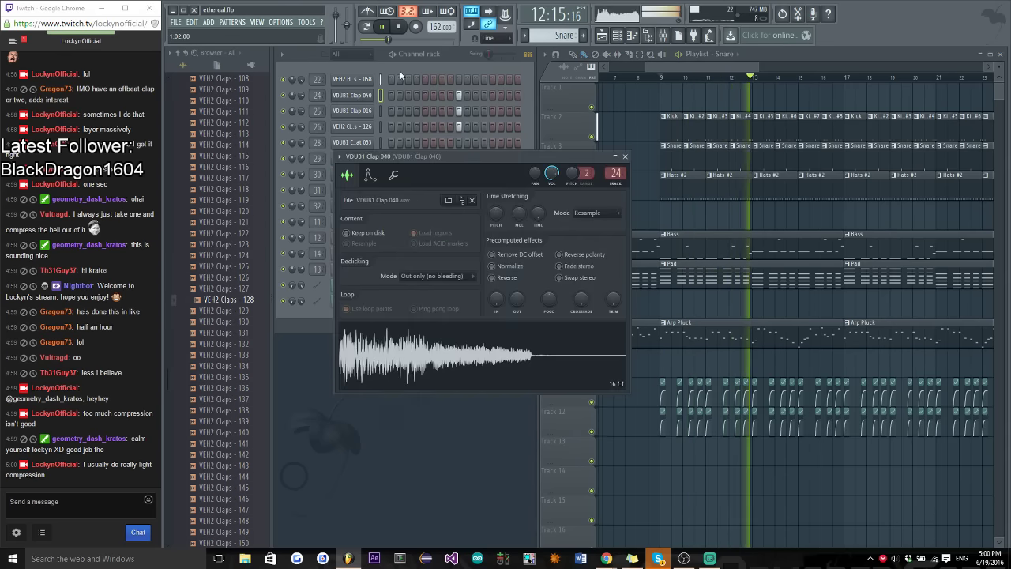
key(l)
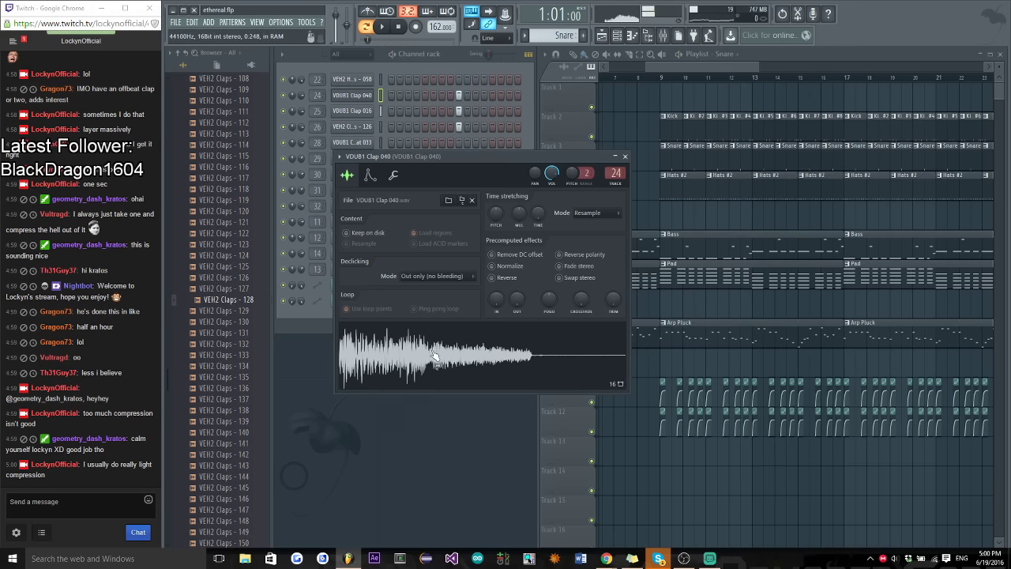
click(362, 112)
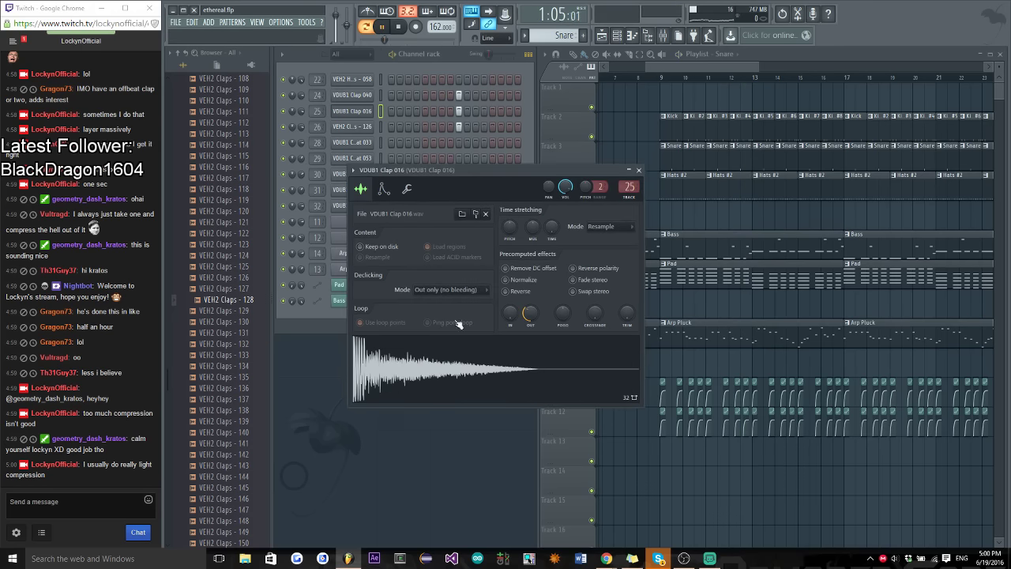
key(Down)
click(357, 111)
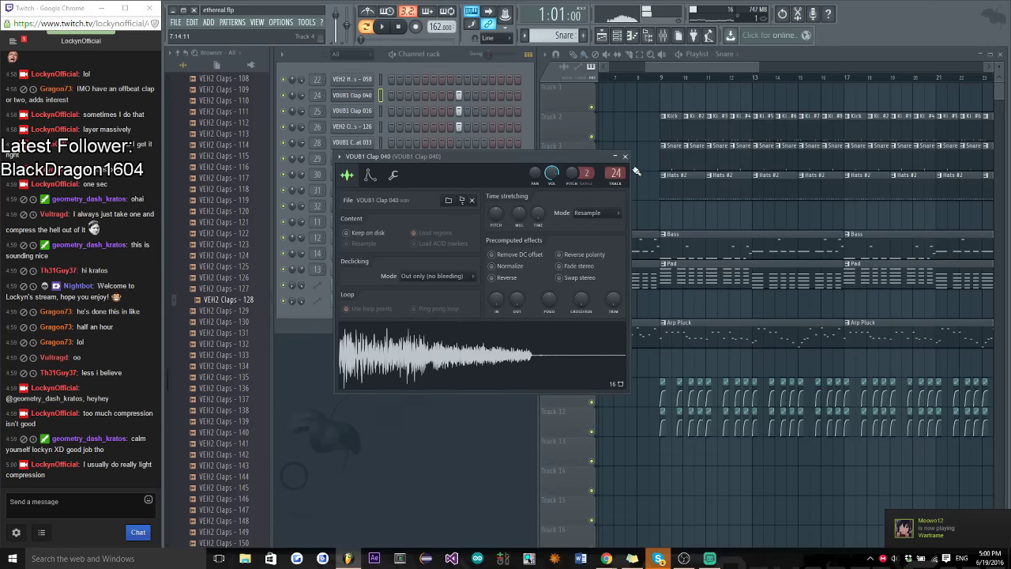
click(638, 170)
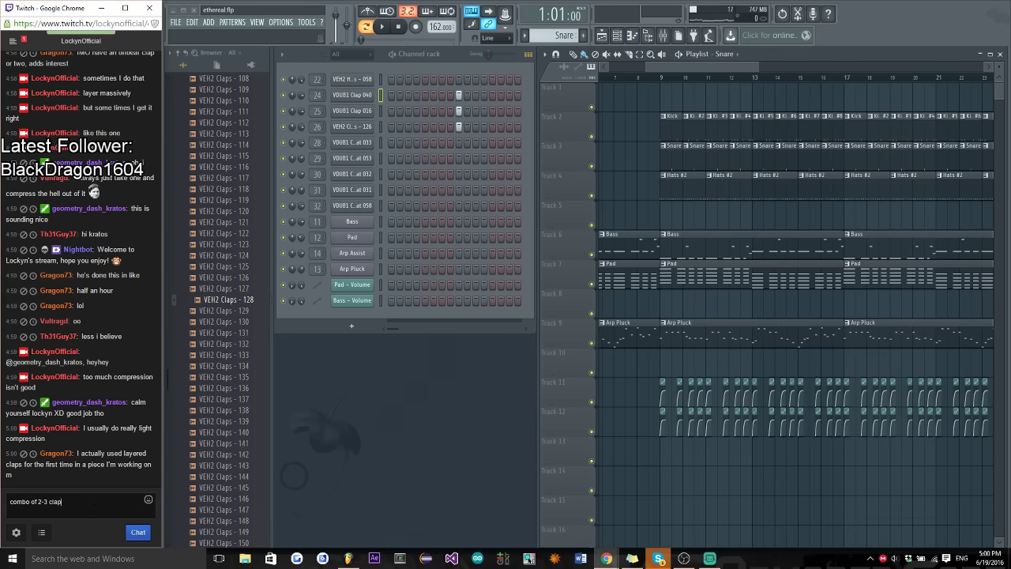
Send the chat messages "combo of 2-3 claps is really nice", "imo", "but it depends" and "of course"
text(nice)
key(Return)
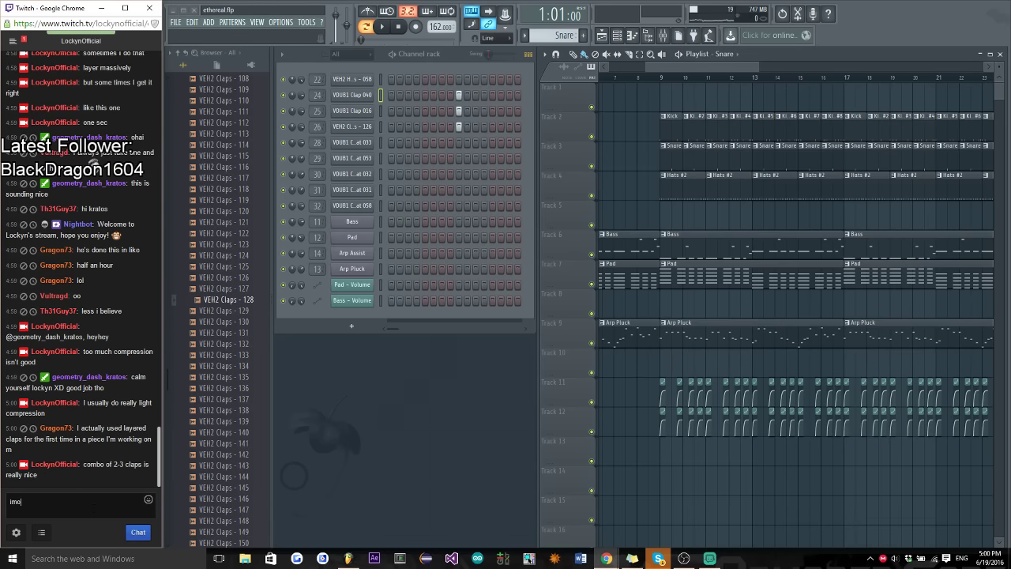
text(imo)
key(Return)
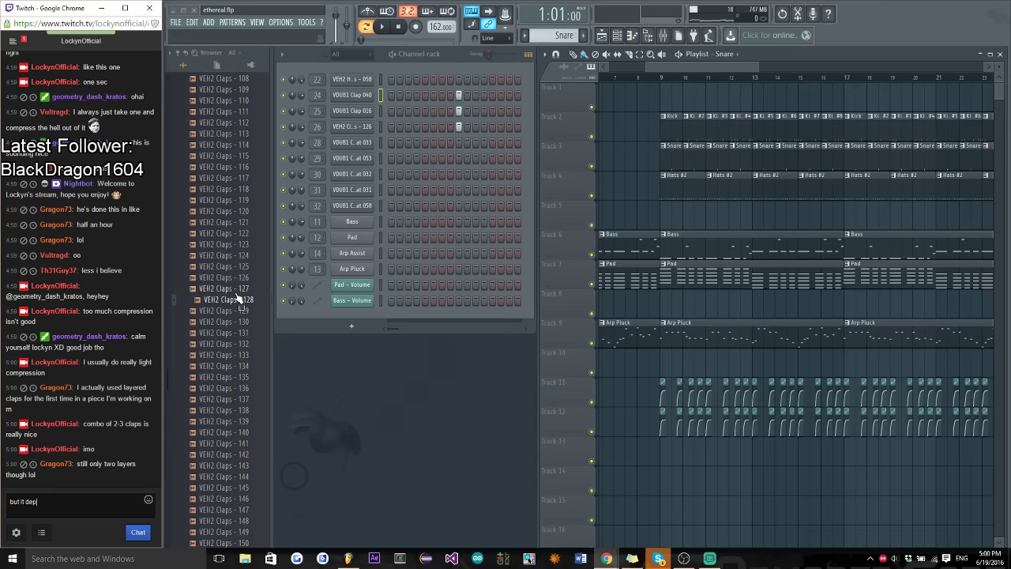
key(Return)
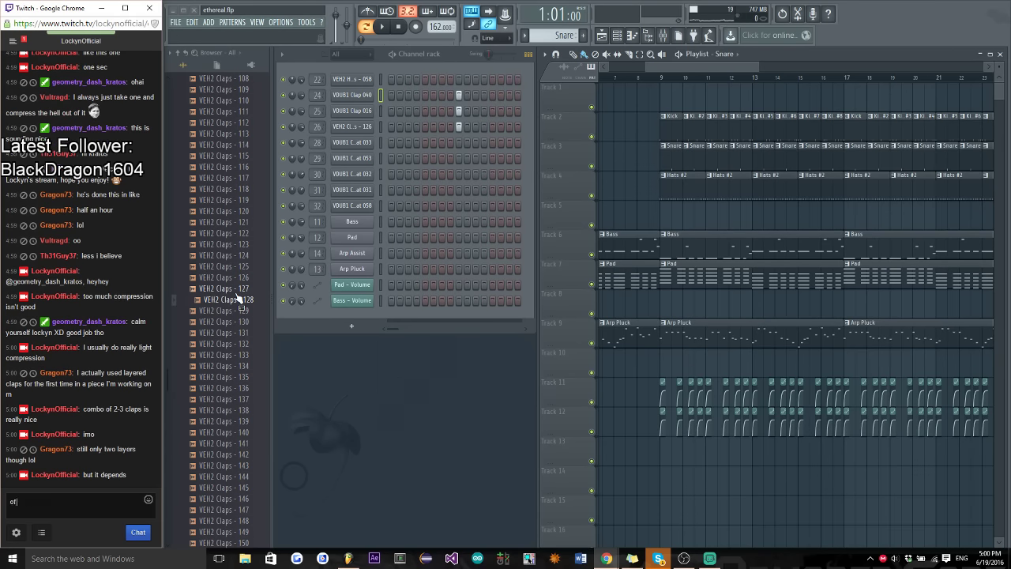
key(Return)
Send the chat messages "sometimes one is enough" and "ye cymbals are great for giving it a nice edge"
text(sometimes on)
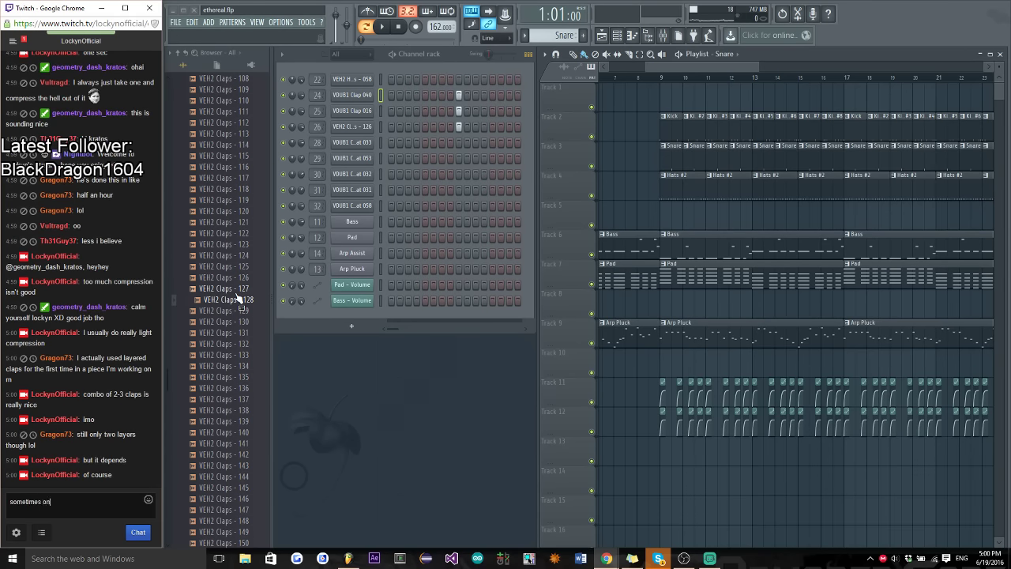
text(e is enough)
key(Return)
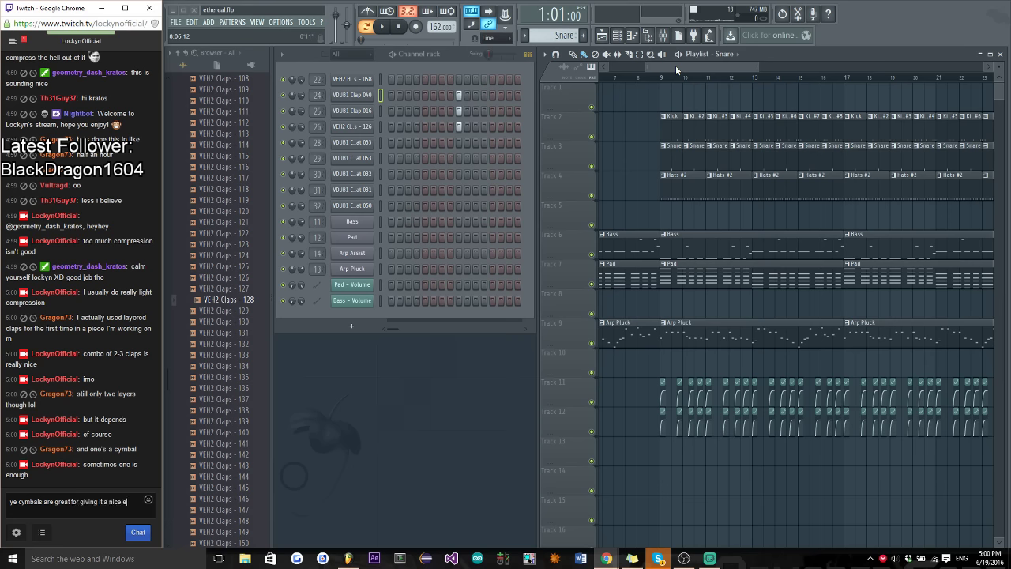
key(Return)
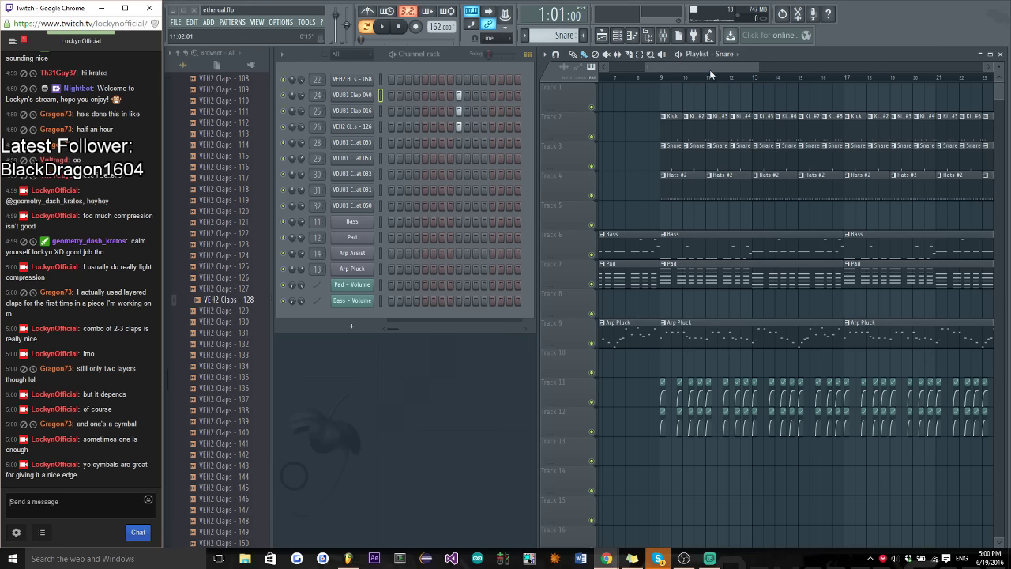
Replay a short part of the ethereal arrangement from bar 9 and stop playback
drag(709, 69, 663, 70)
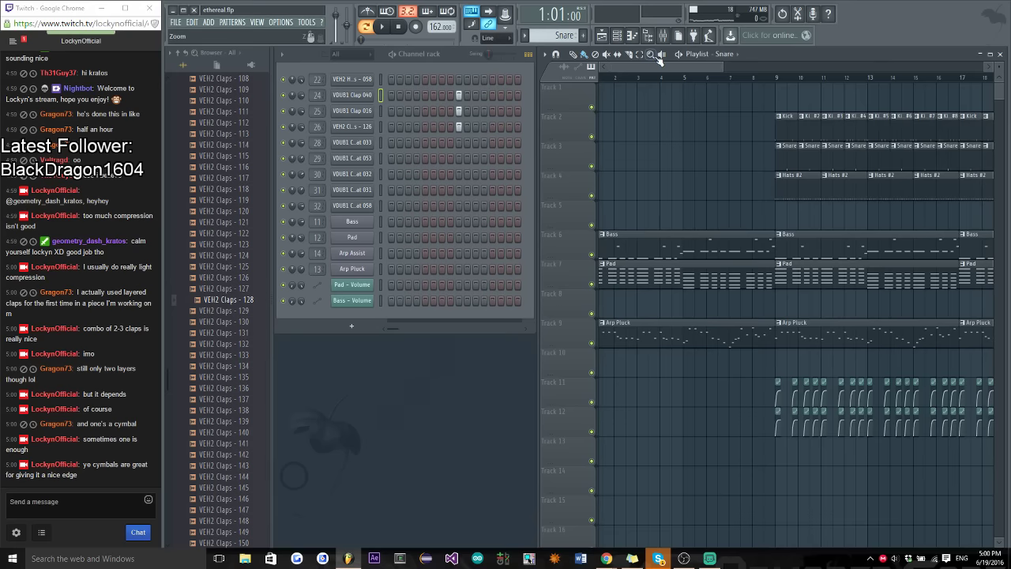
click(785, 80)
key(space)
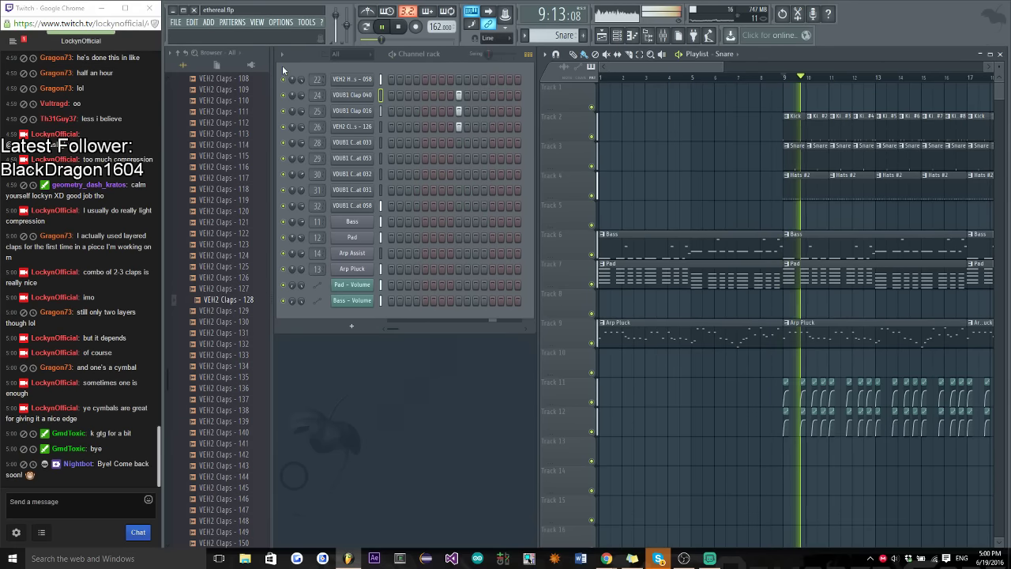
key(space)
Reload ethereal.flp without saving its changes, and open the recent project streamfuturebass.flp
click(176, 22)
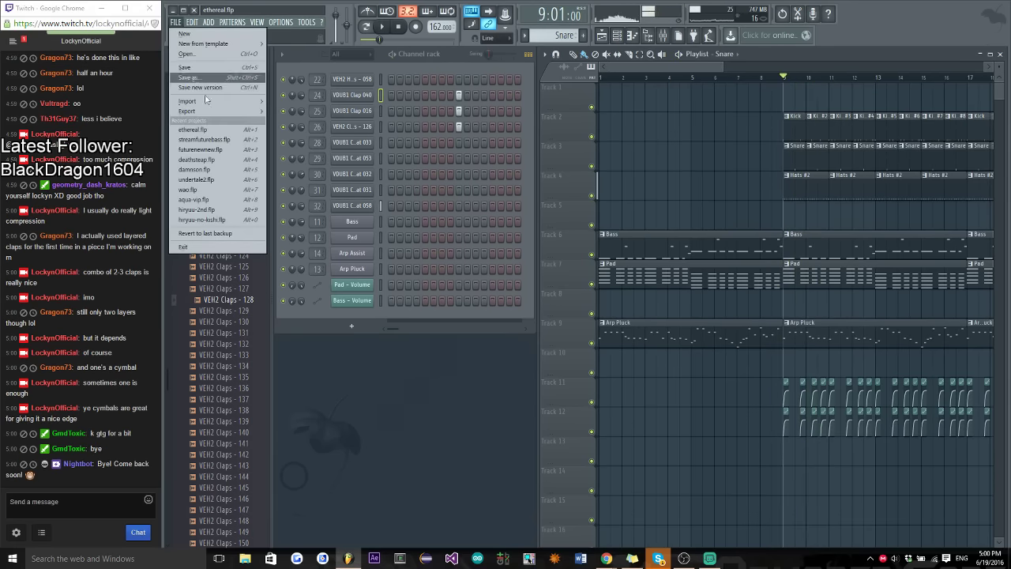
click(208, 132)
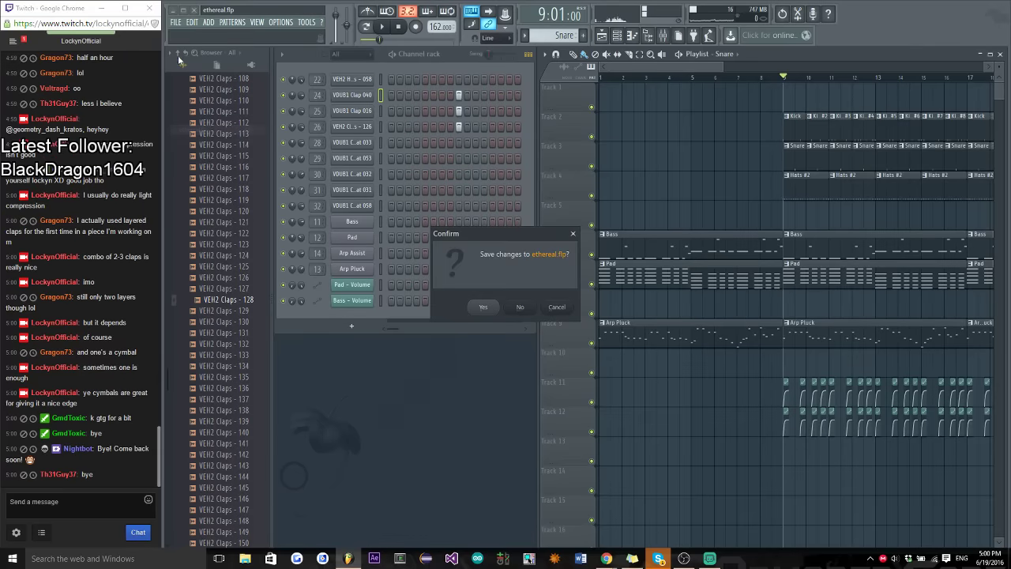
click(522, 307)
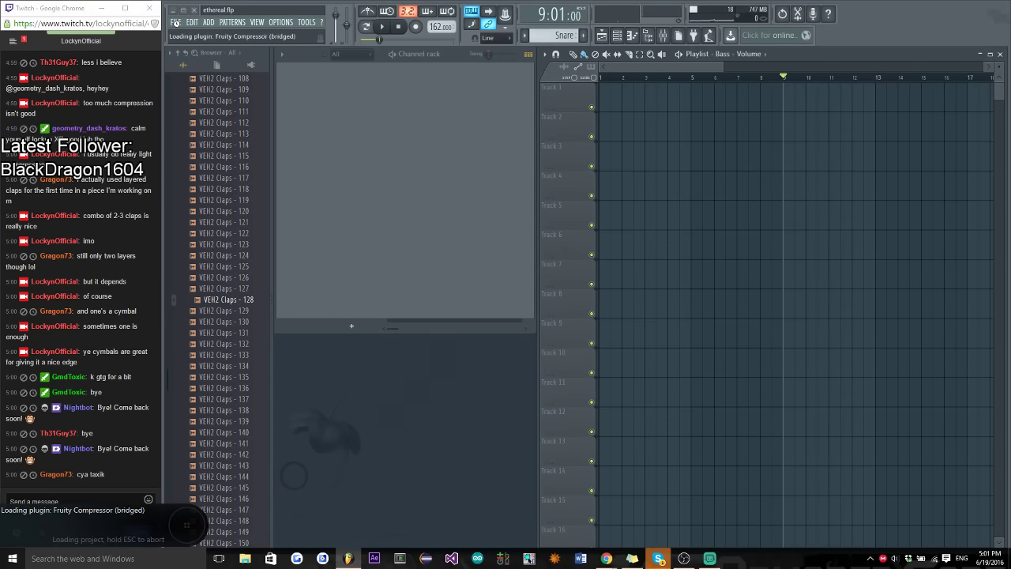
click(176, 23)
click(203, 140)
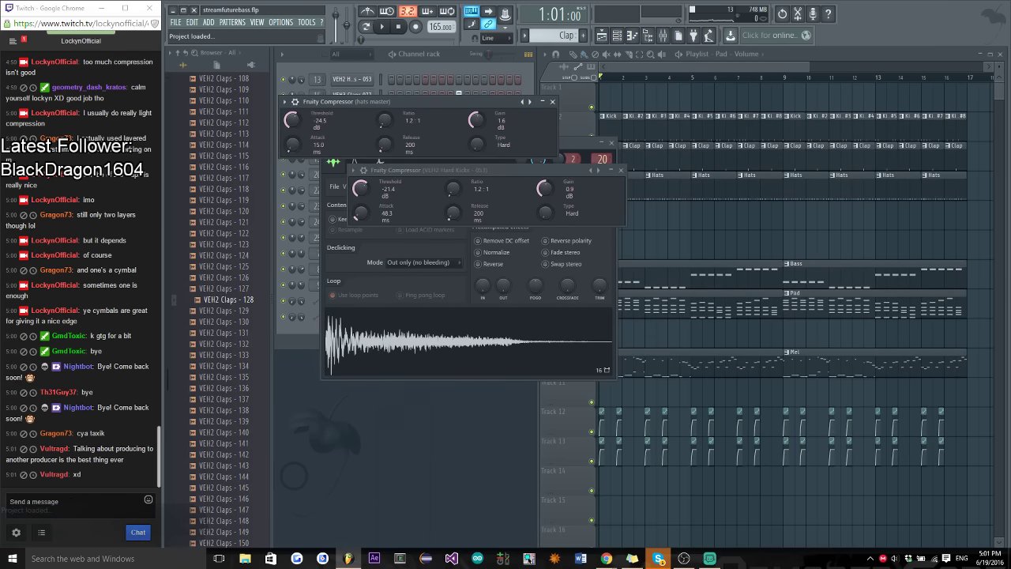
Send a "byebye" chat message to the departing viewer, ending with "<3"
click(76, 502)
text(byebye toxic)
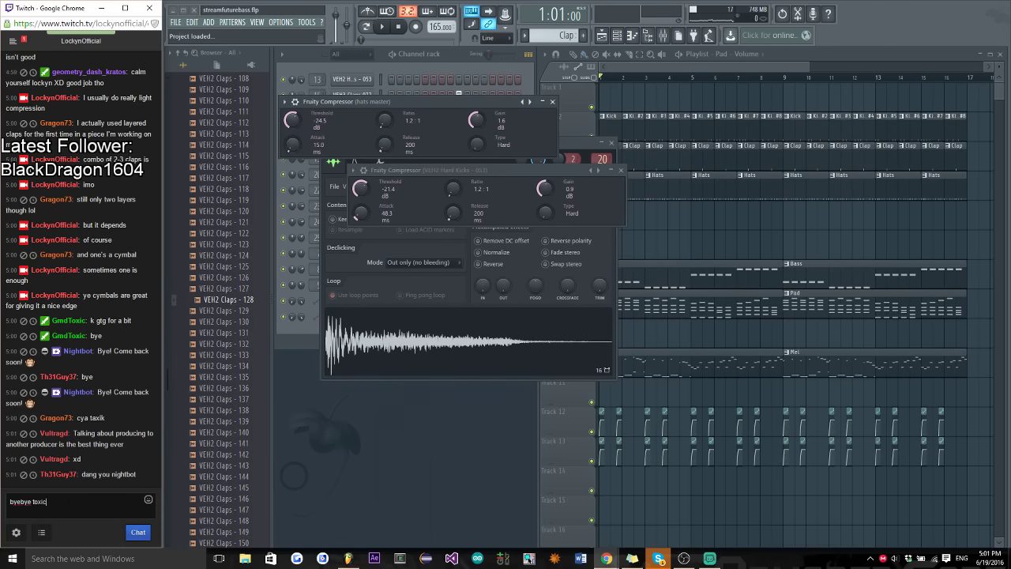
text( <3)
key(Return)
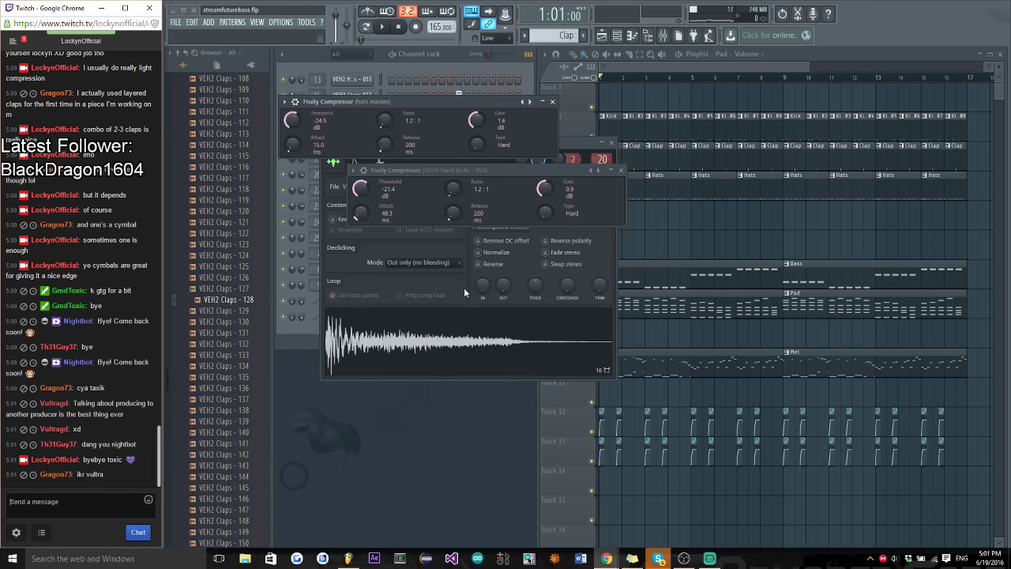
Play the streamfuturebass arrangement from the start and bring the channel rack in front of the plugin windows
click(655, 67)
key(space)
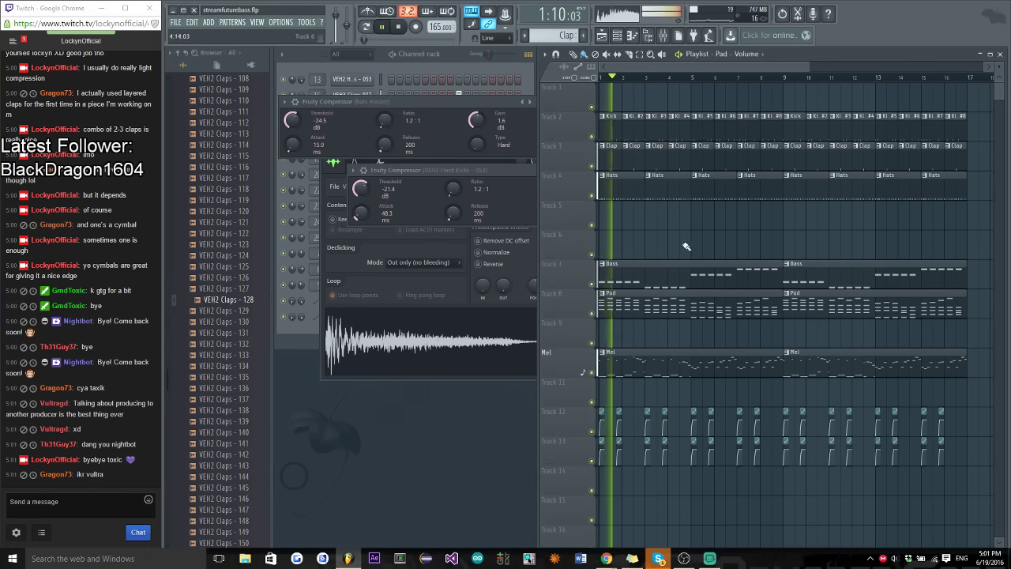
click(451, 54)
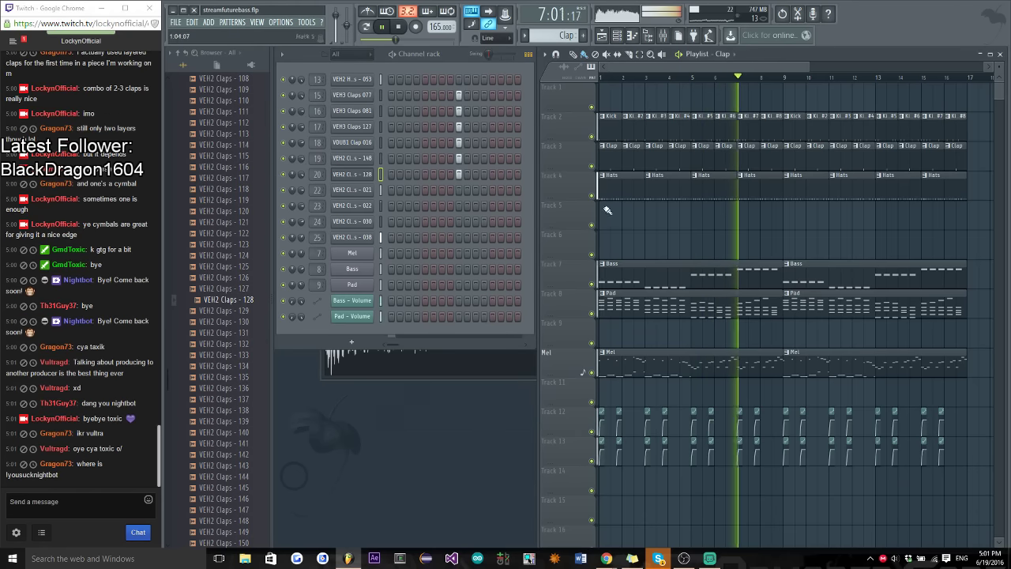
Collapse the Vengeance Essential House Vol.2 folder in the sample browser and select the Mel pattern in the playlist
drag(165, 368, 165, 498)
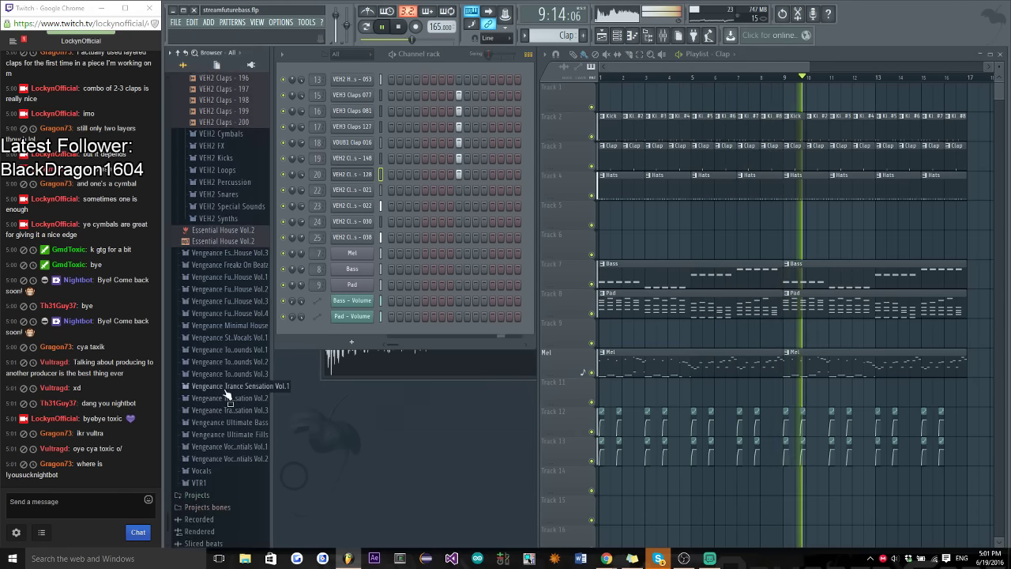
scroll(239, 384, up, 15)
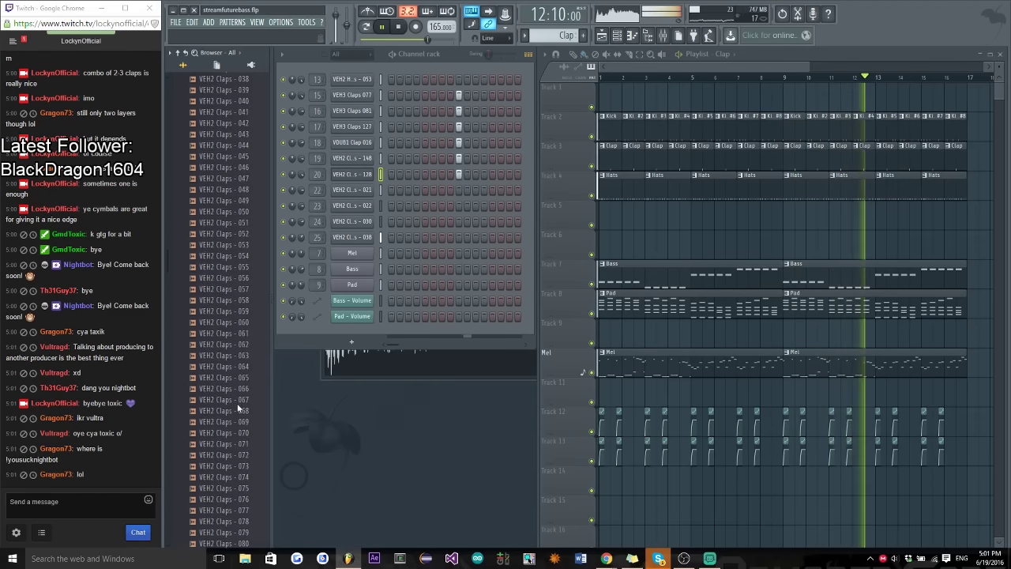
scroll(237, 407, up, 20)
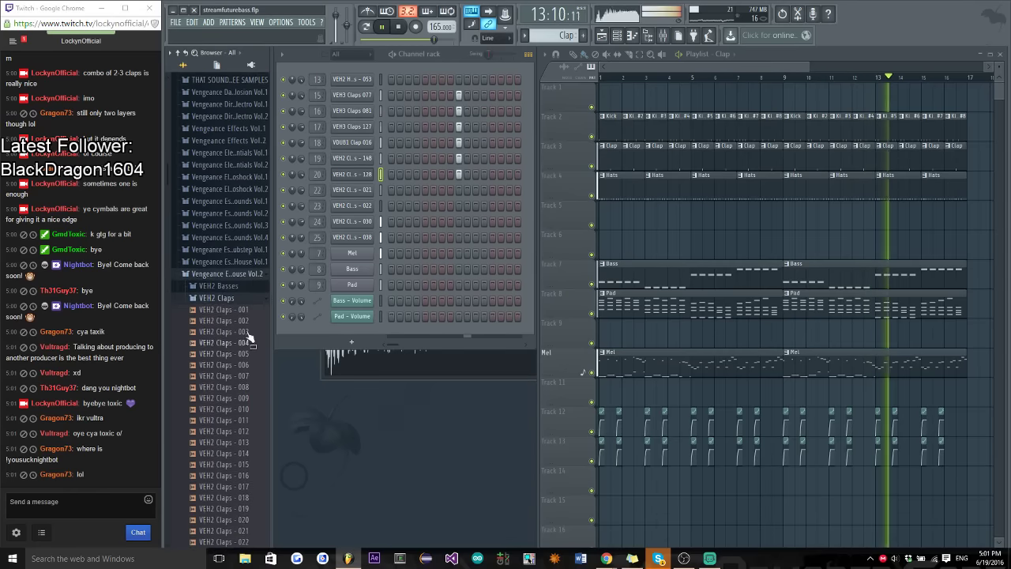
click(252, 273)
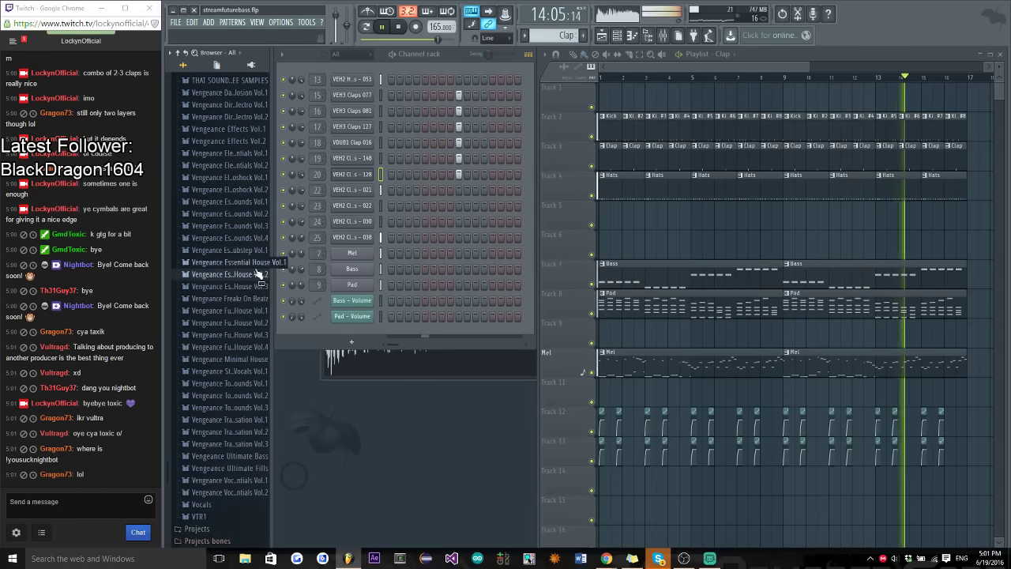
click(632, 366)
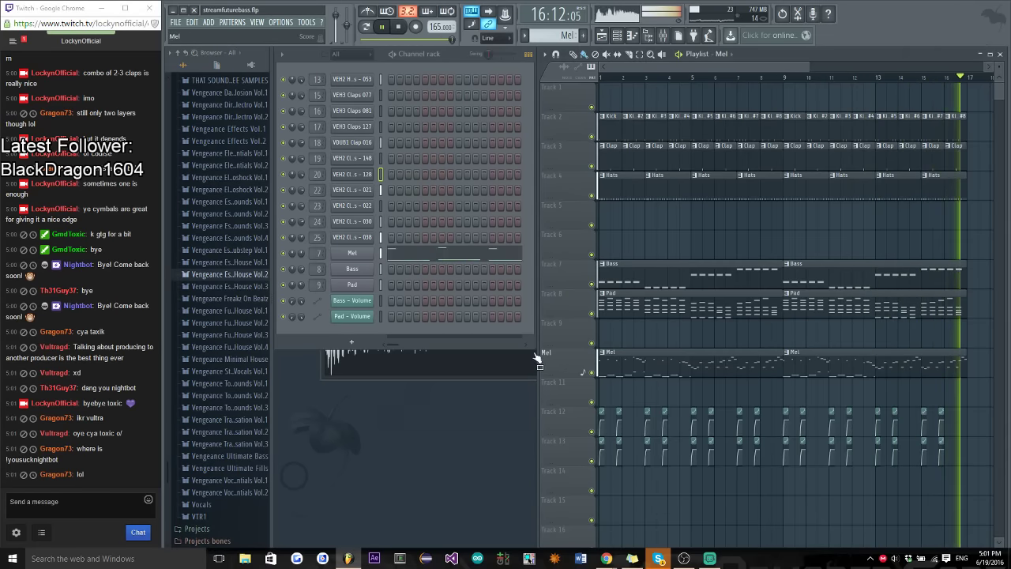
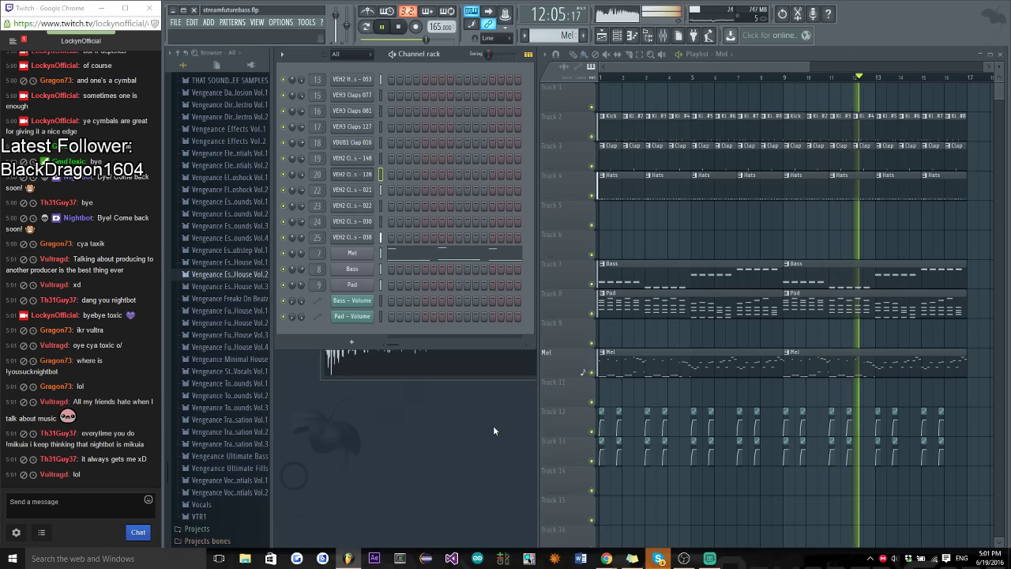
Set the Fruity Compressor gain on the VEH2 Hard Kicks - 053 mixer track to 1.1 dB and close the compressor
click(607, 128)
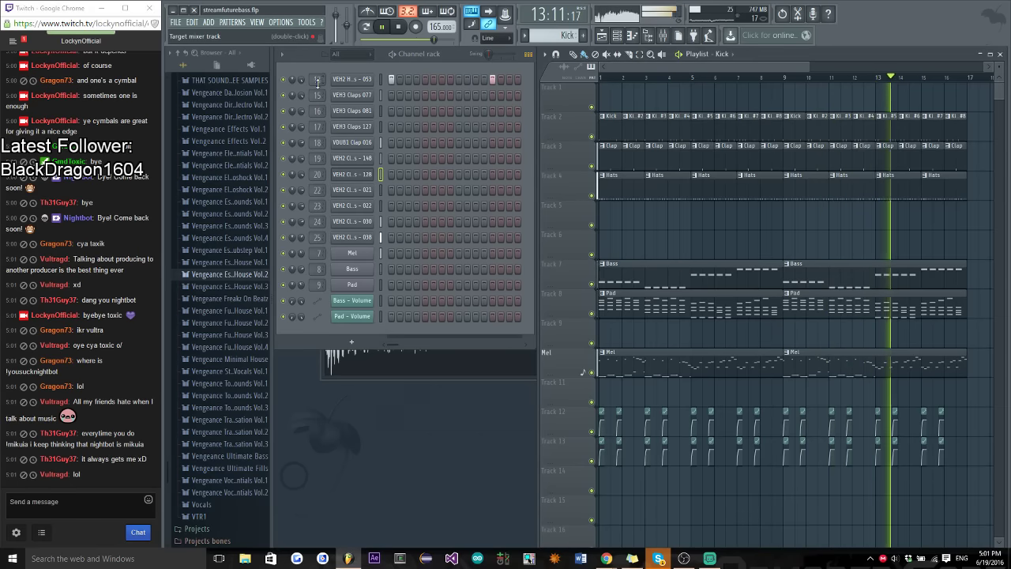
click(662, 36)
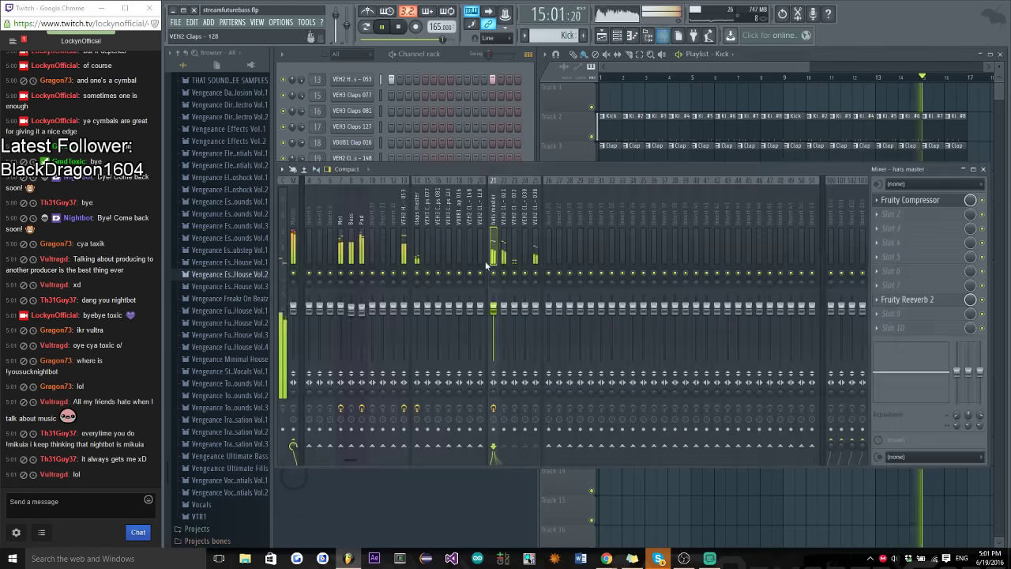
click(403, 221)
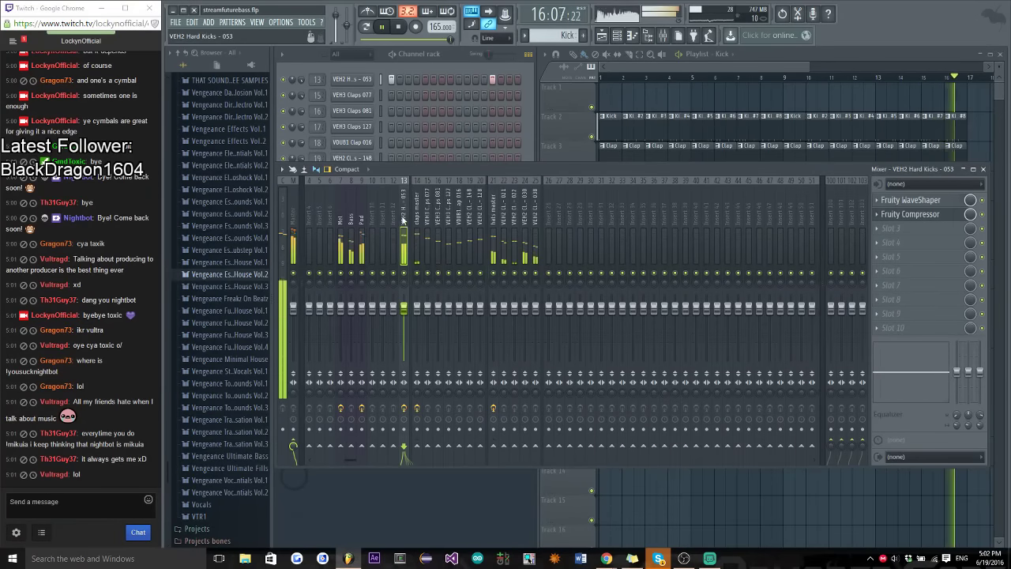
click(931, 217)
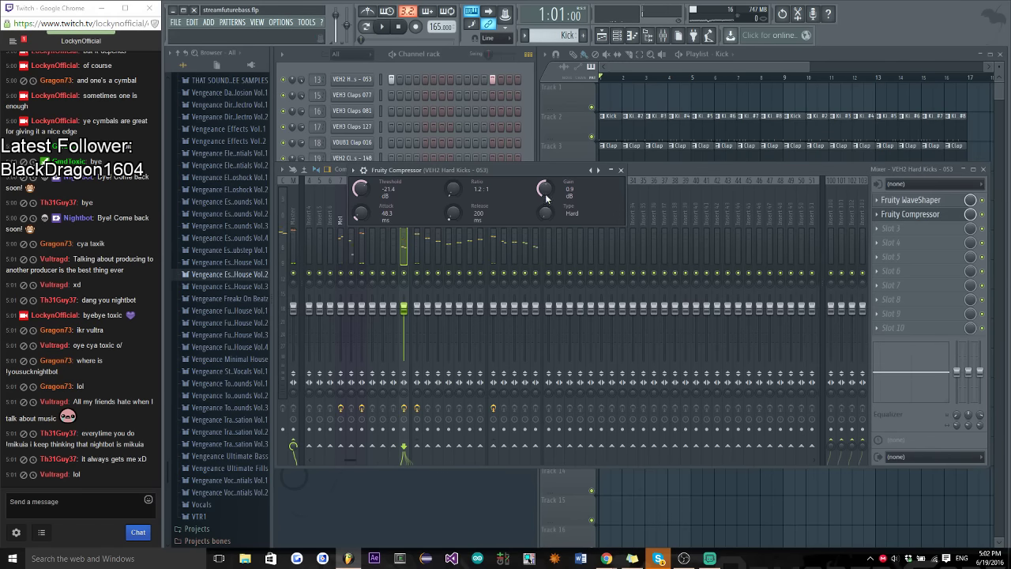
drag(545, 187, 544, 197)
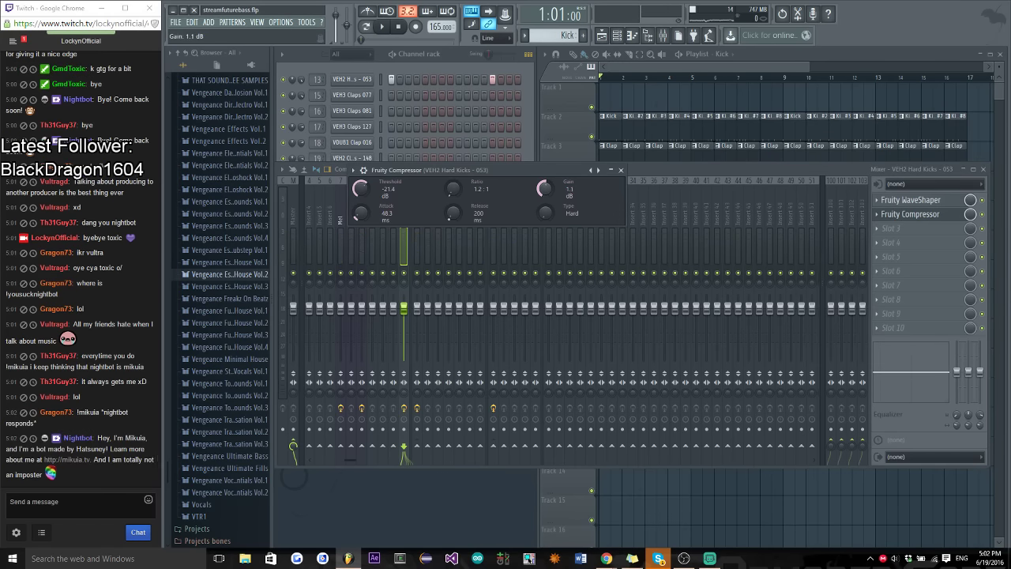
click(622, 171)
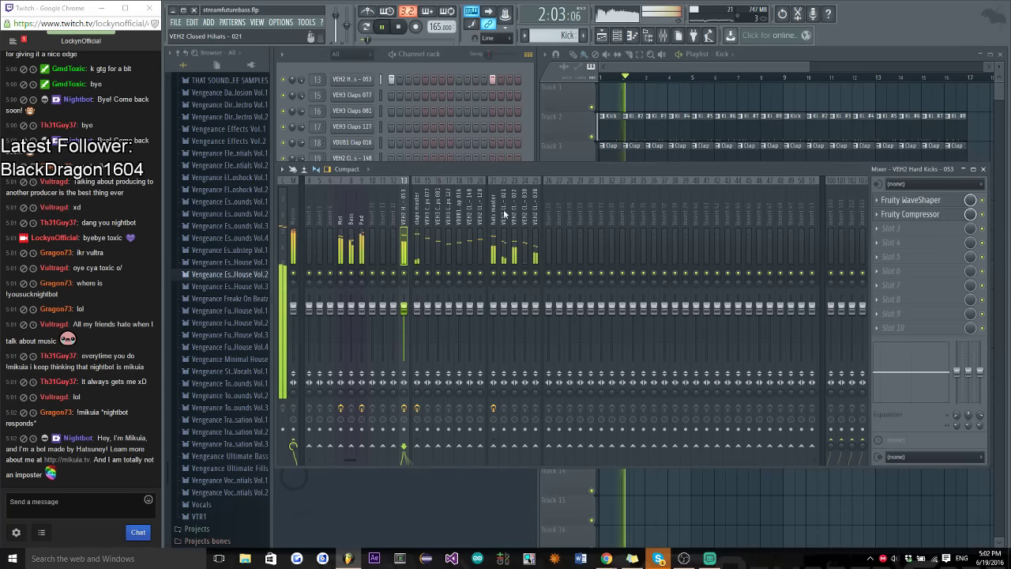
Check the Fruity Compressor settings on the claps master mixer track during playback and close the compressor
click(418, 217)
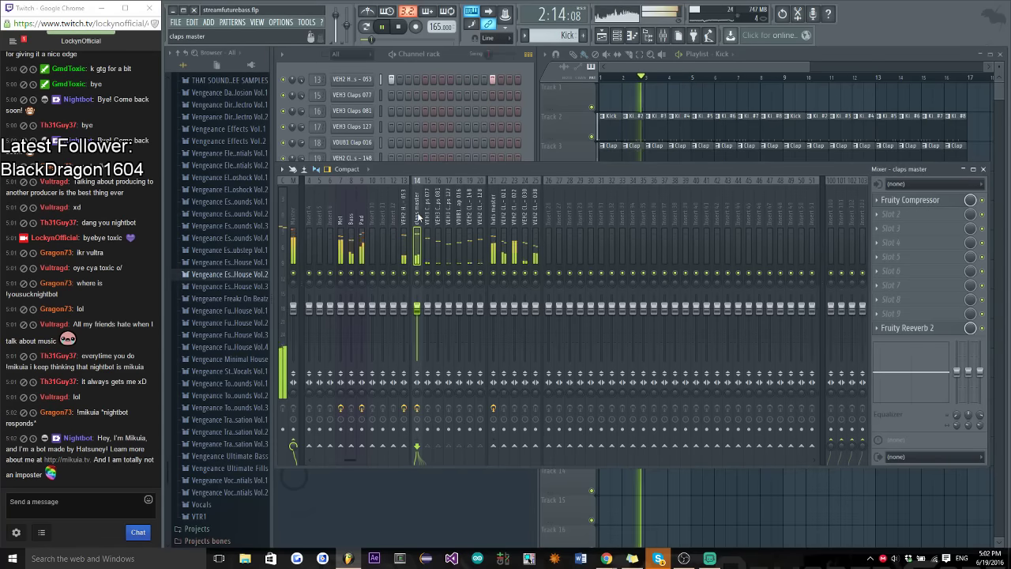
click(916, 200)
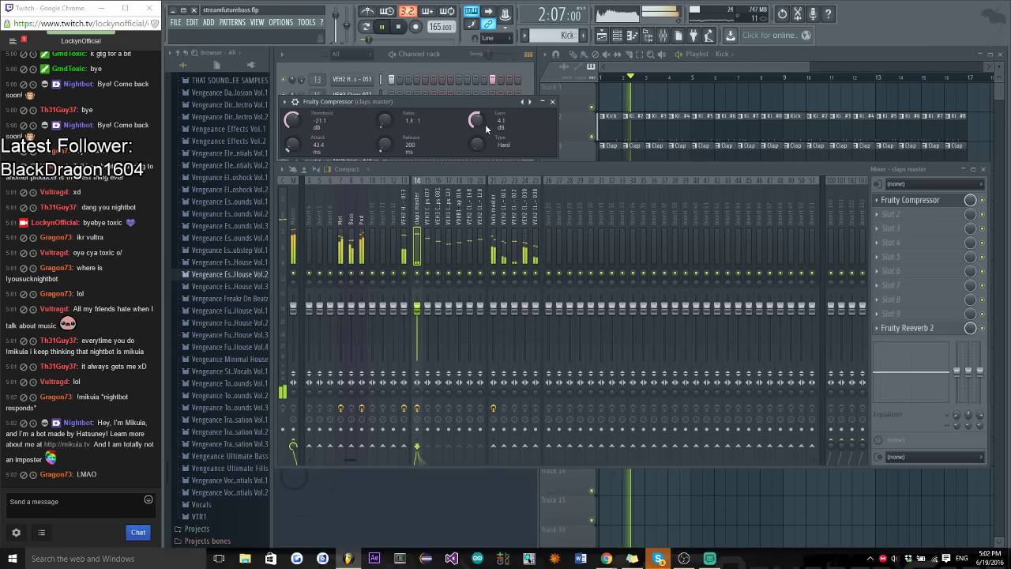
click(552, 102)
Mute every playlist track except the Kick, Clap and Hats tracks
click(598, 143)
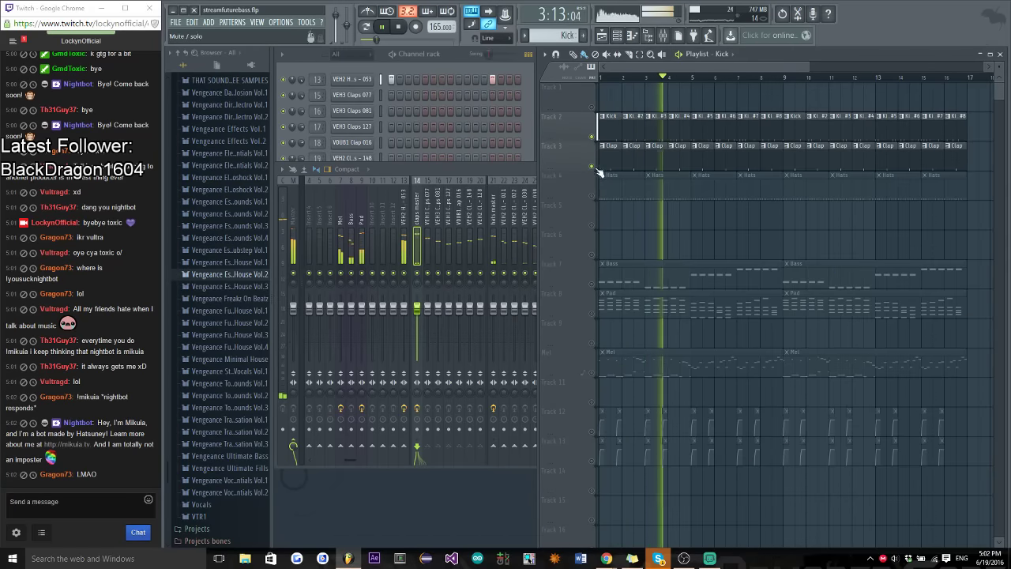
click(593, 195)
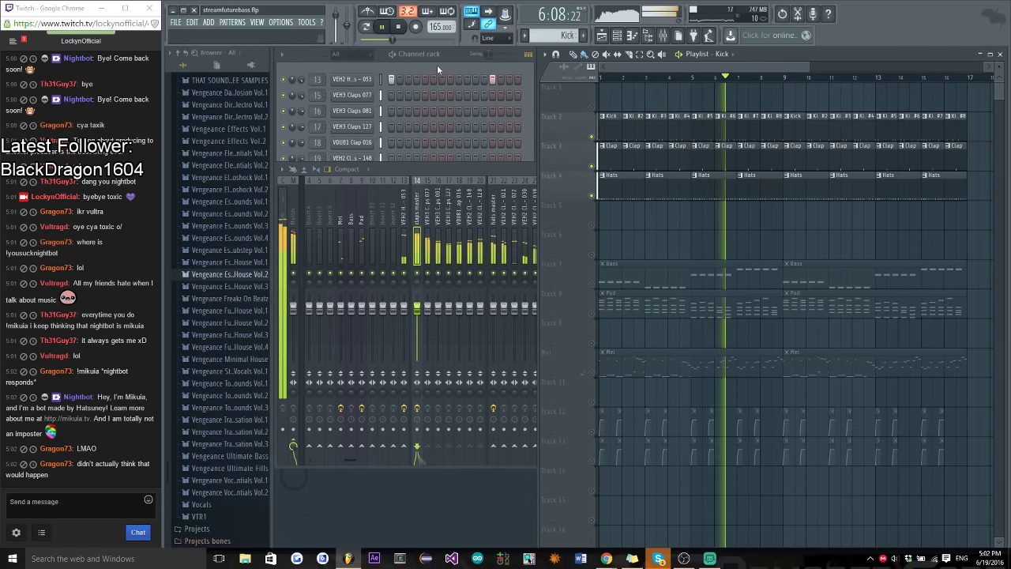
Audition snares such as VDUB1 Snare 049 and 117 from the VDUB1 Snares folder of Vengeance Essential Dubstep Vol.1
click(237, 250)
click(244, 288)
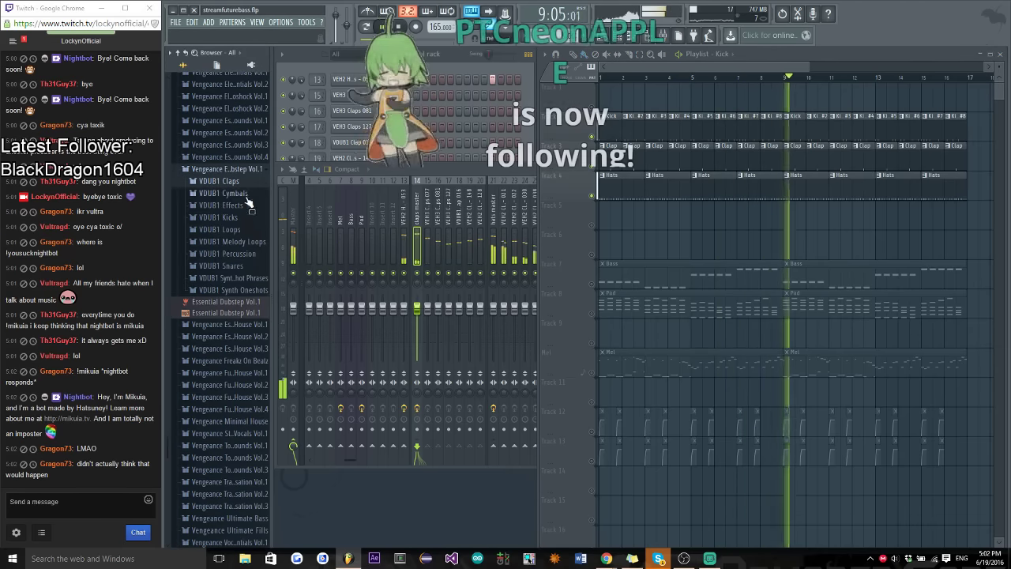
click(237, 266)
scroll(243, 308, down, 10)
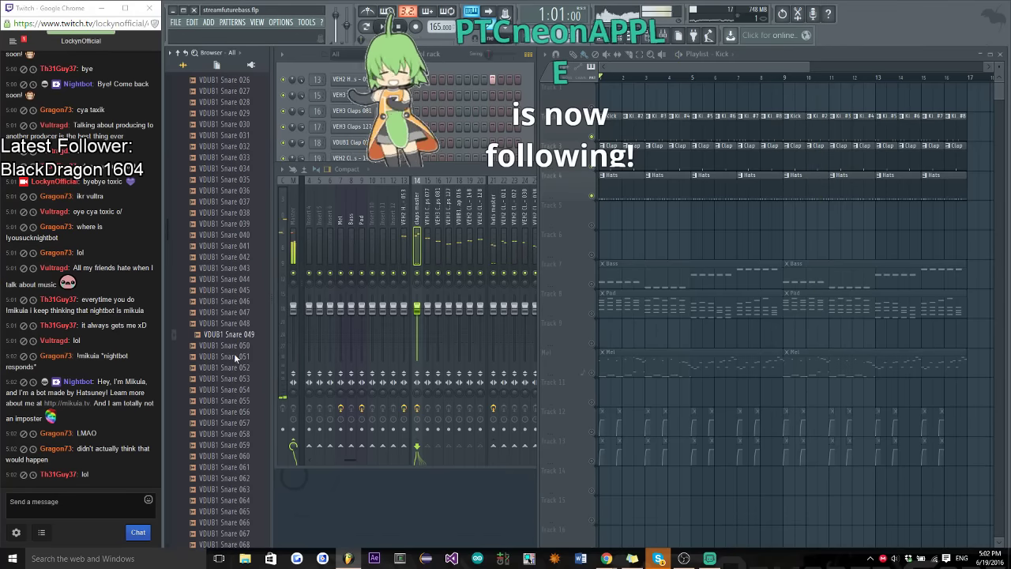
scroll(236, 375, down, 12)
click(241, 356)
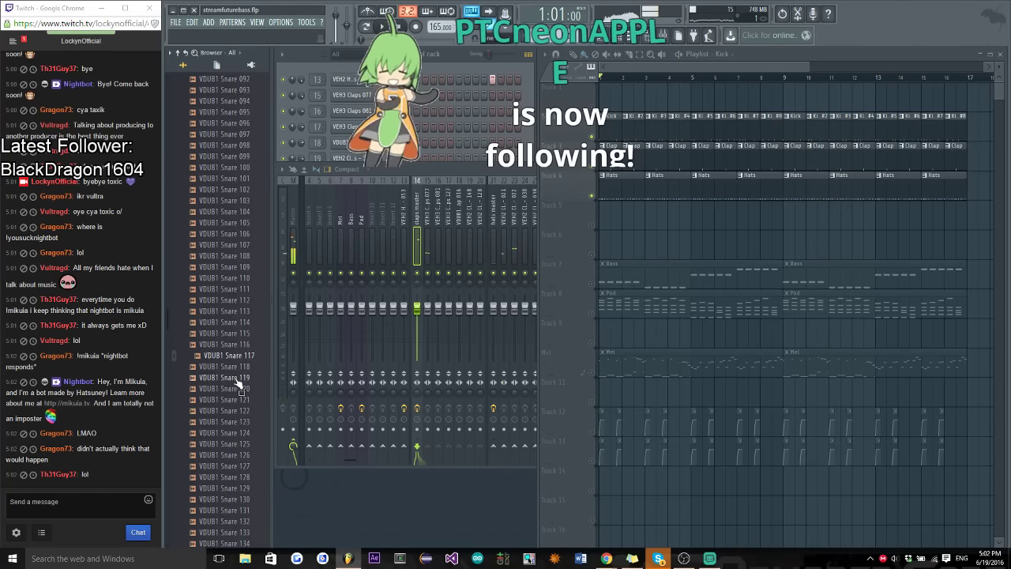
Add VDUB1 Snare 118 below VEH2 Claps - 128 in the Clap pattern, trigger it on step 9 with the claps, and play it
key(F6)
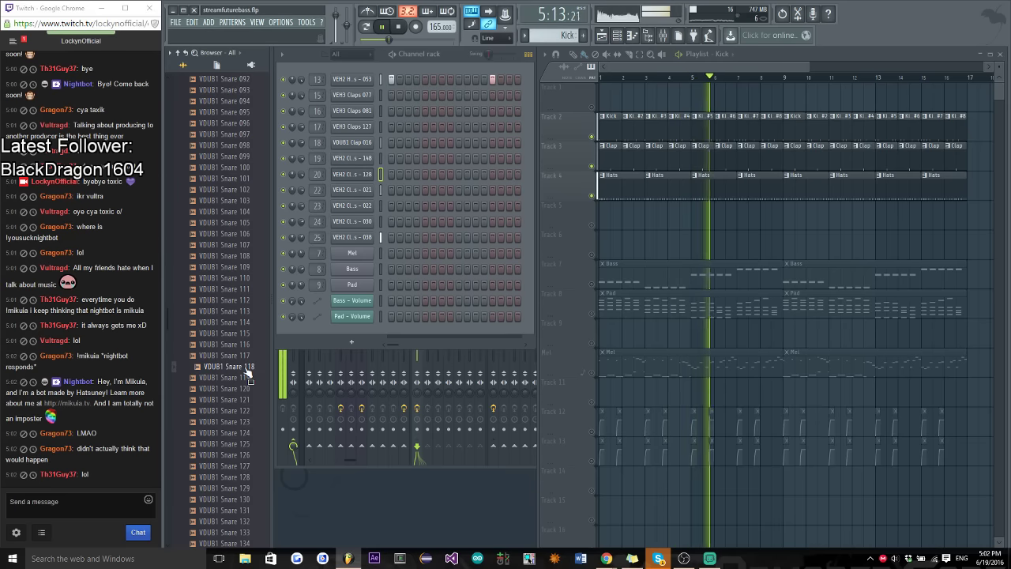
click(612, 161)
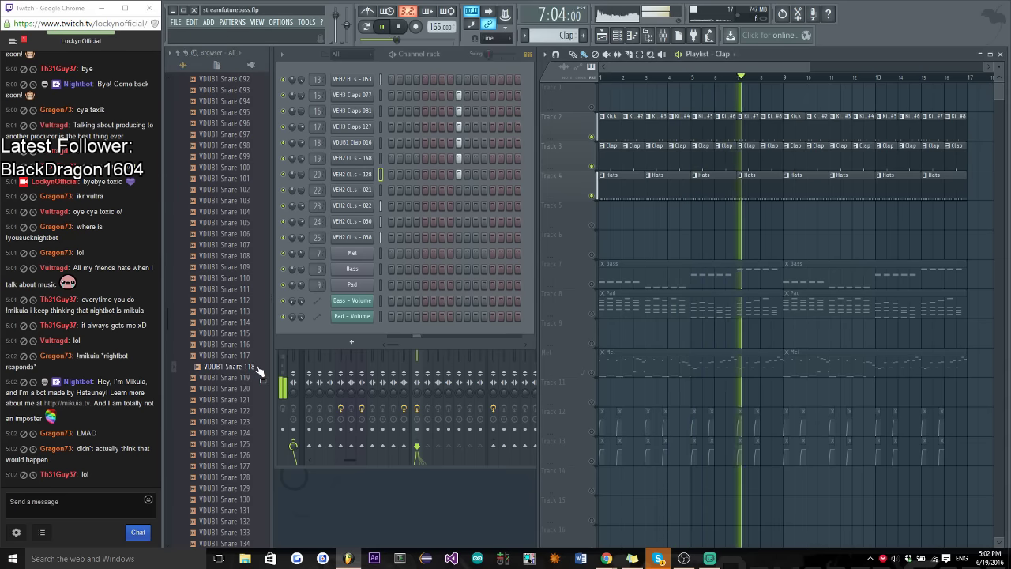
drag(261, 368, 360, 190)
key(space)
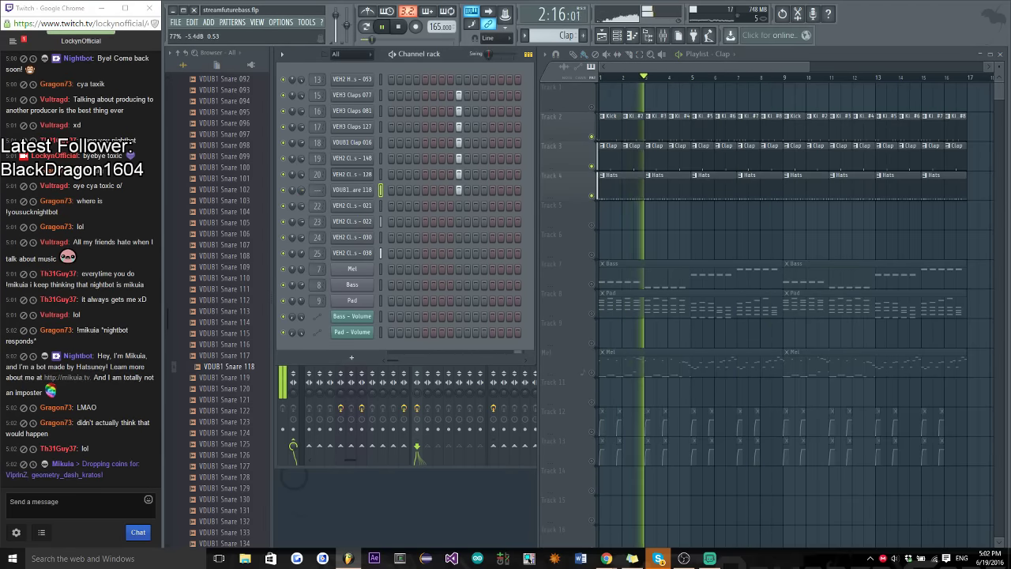
Apply a fade-out to the VDUB1 Snare 118 channel's sample and replace the sample with VDUB1 Snare 119
click(352, 190)
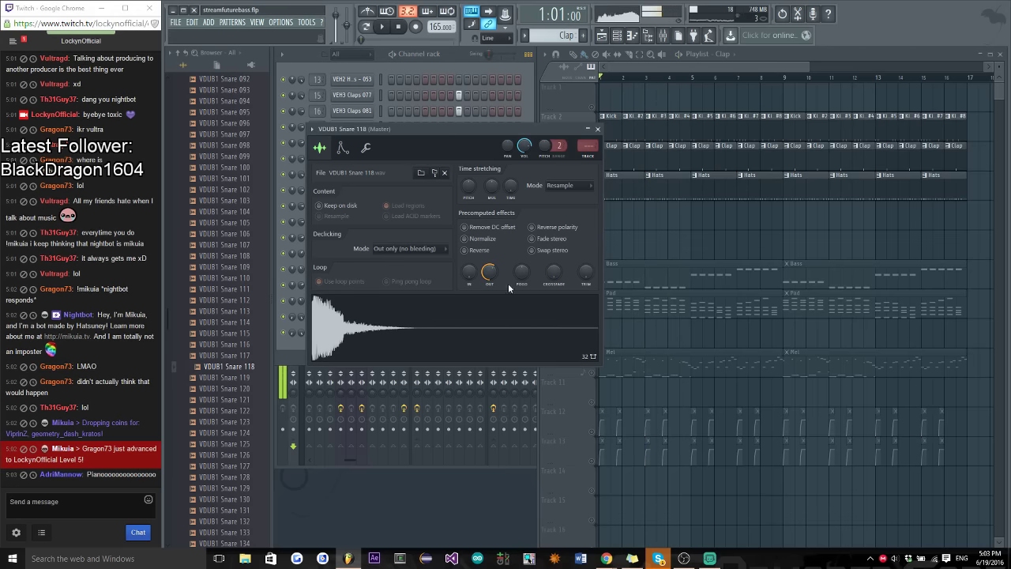
click(598, 129)
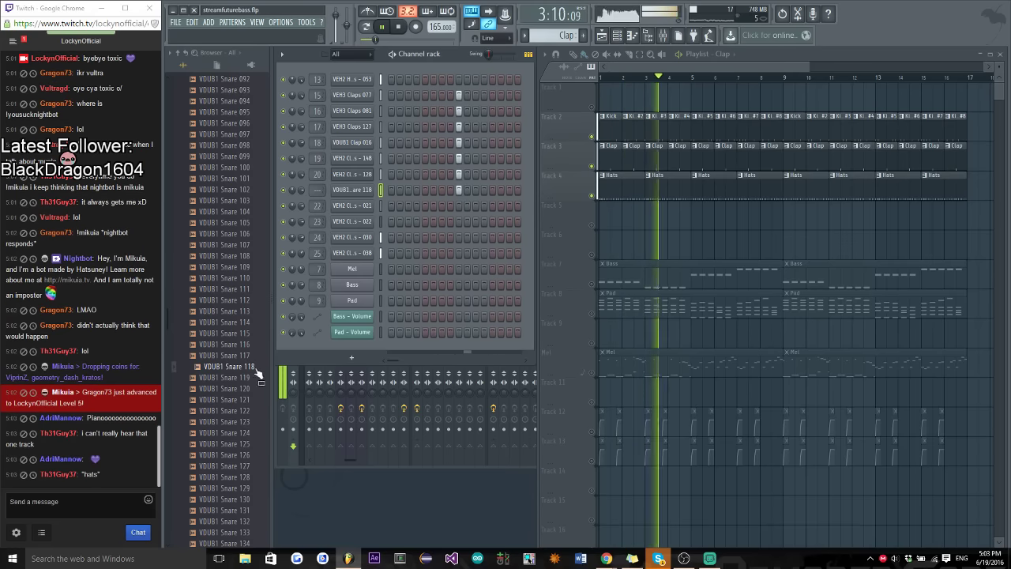
key(space)
click(365, 193)
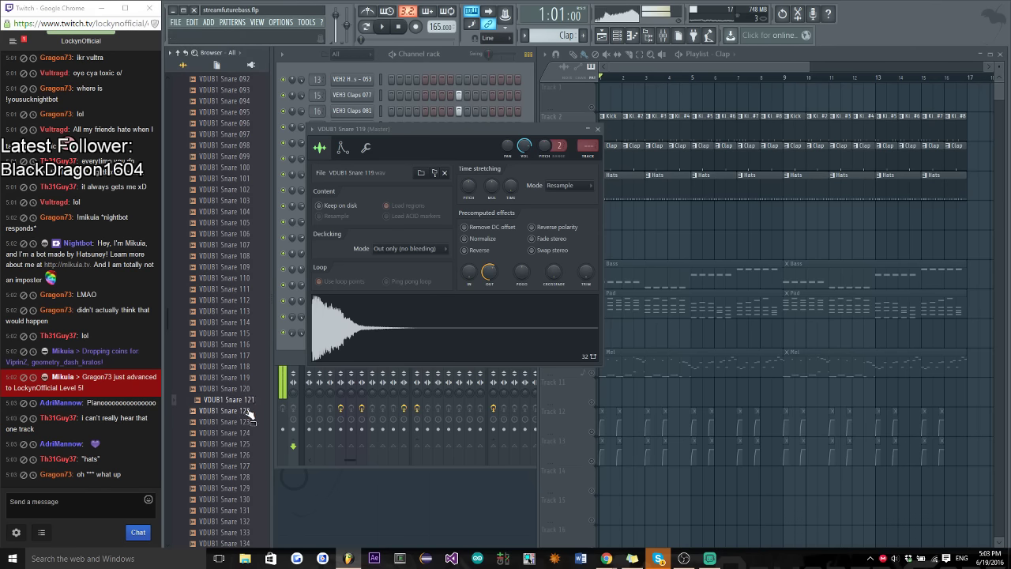
Delete the VDUB1 Snare 119 channel and play the Kick, Clap and Hats tracks without the snare layer
scroll(244, 443, down, 2)
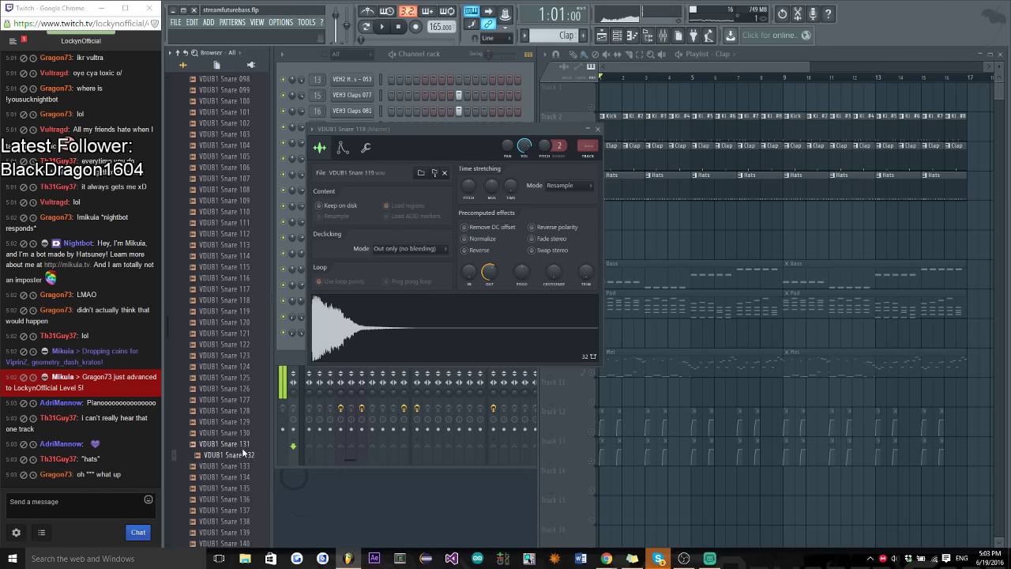
click(597, 129)
right_click(368, 189)
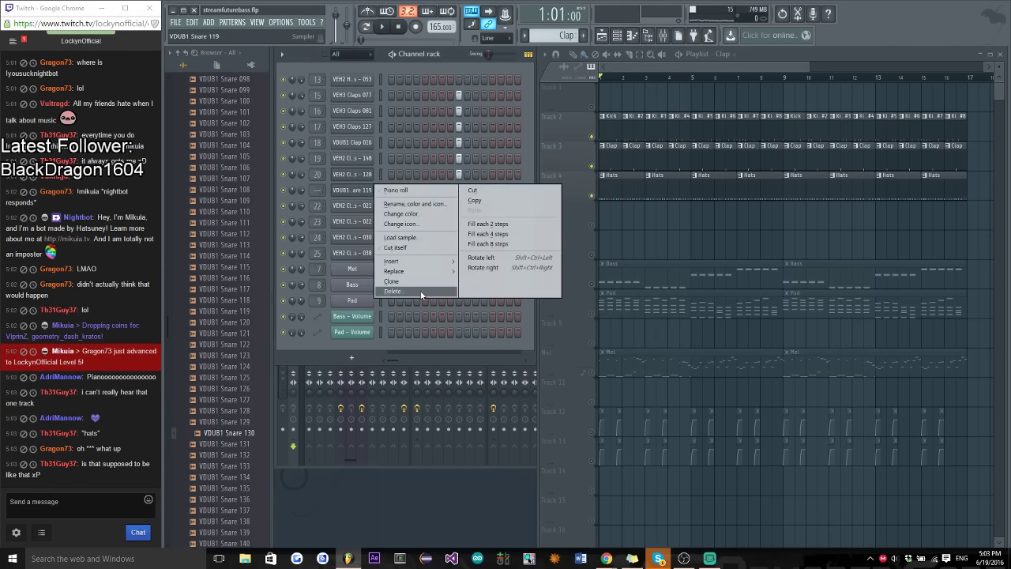
click(421, 293)
click(563, 309)
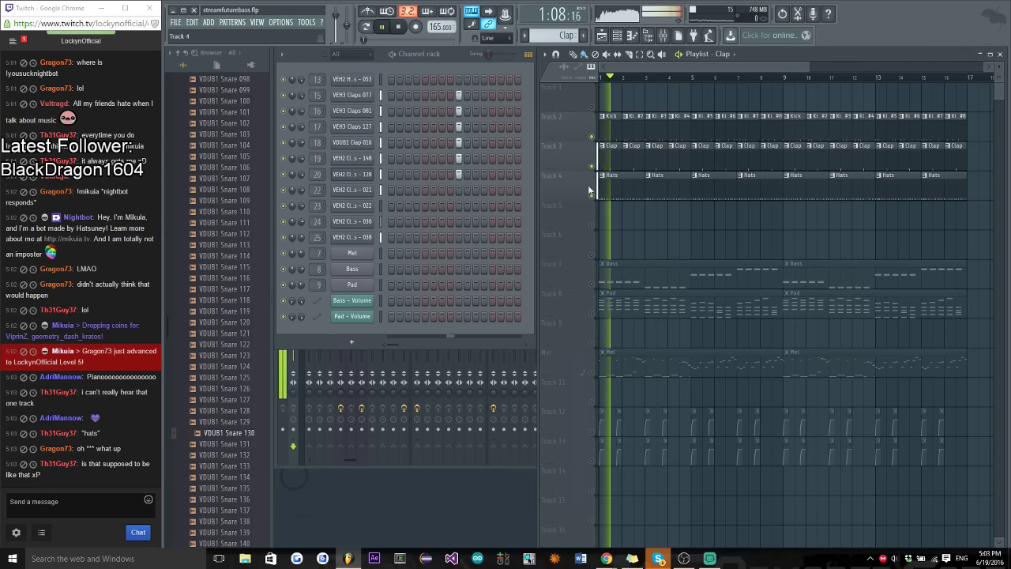
key(space)
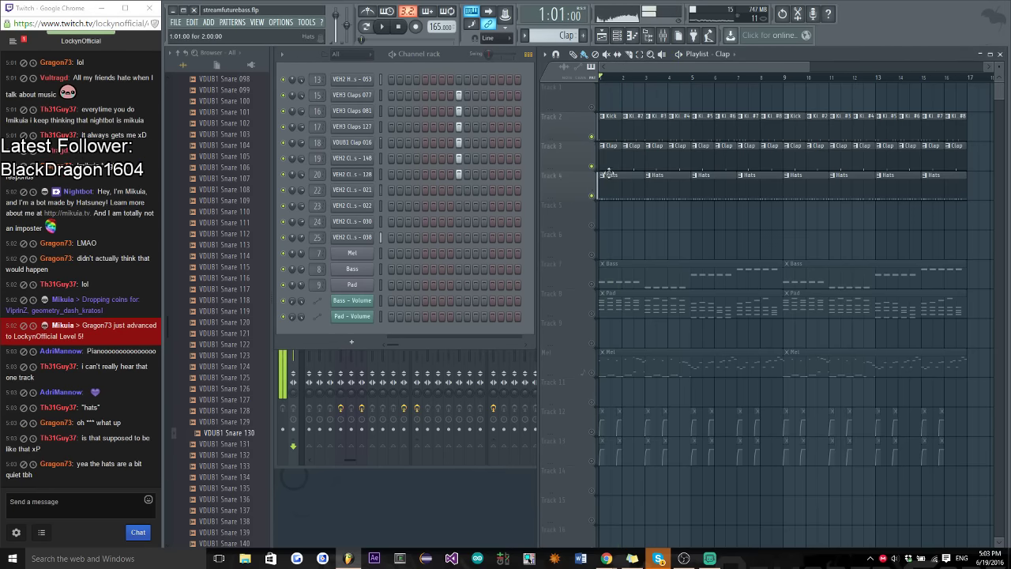
Unmute all playlist tracks and ask "which one?" in the stream chat
right_click(592, 166)
right_click(593, 166)
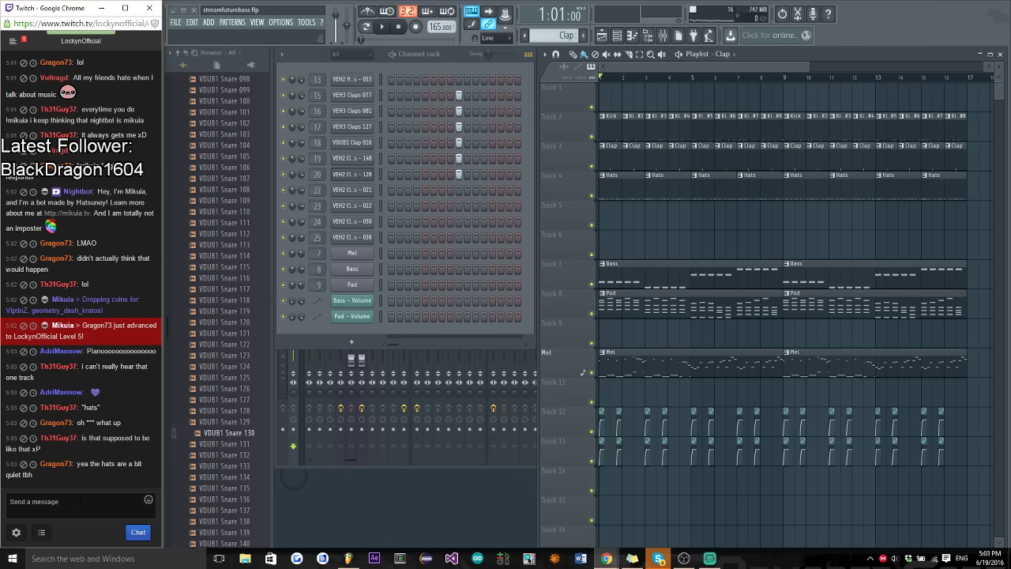
key(Return)
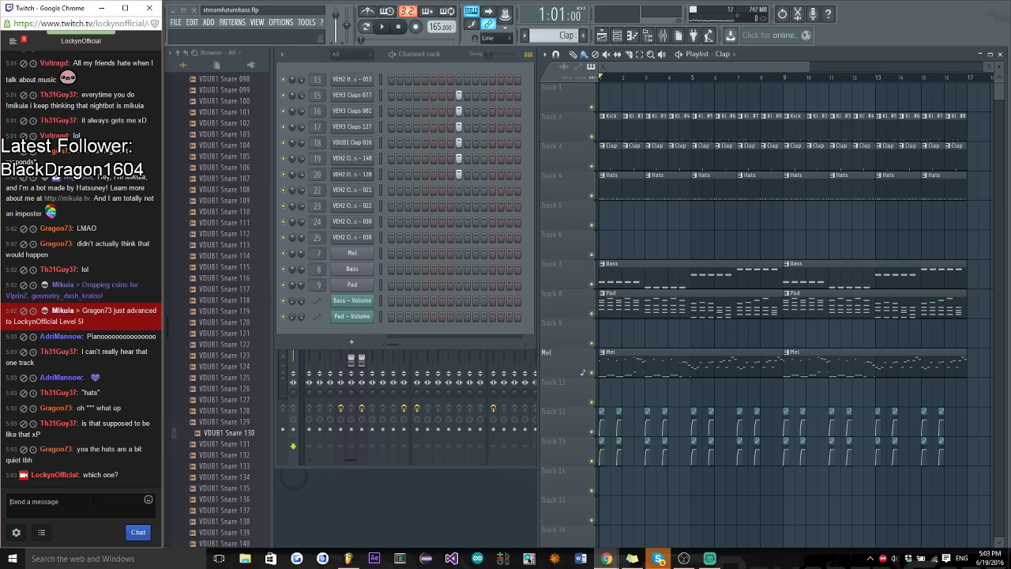
Solo the Hats track during playback, inspect the hats master effects in the mixer, and unmute all the tracks again
right_click(592, 195)
key(space)
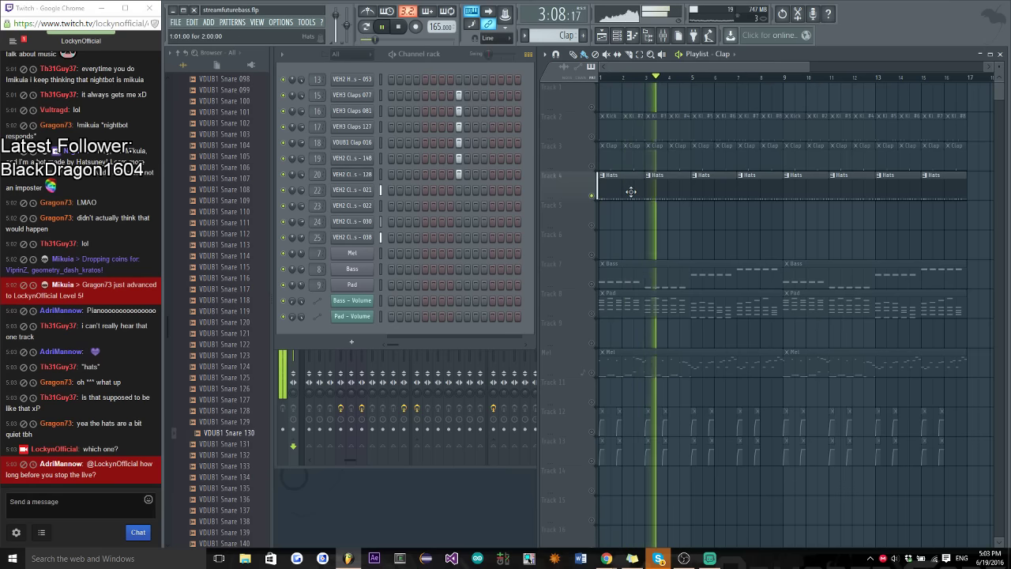
key(F9)
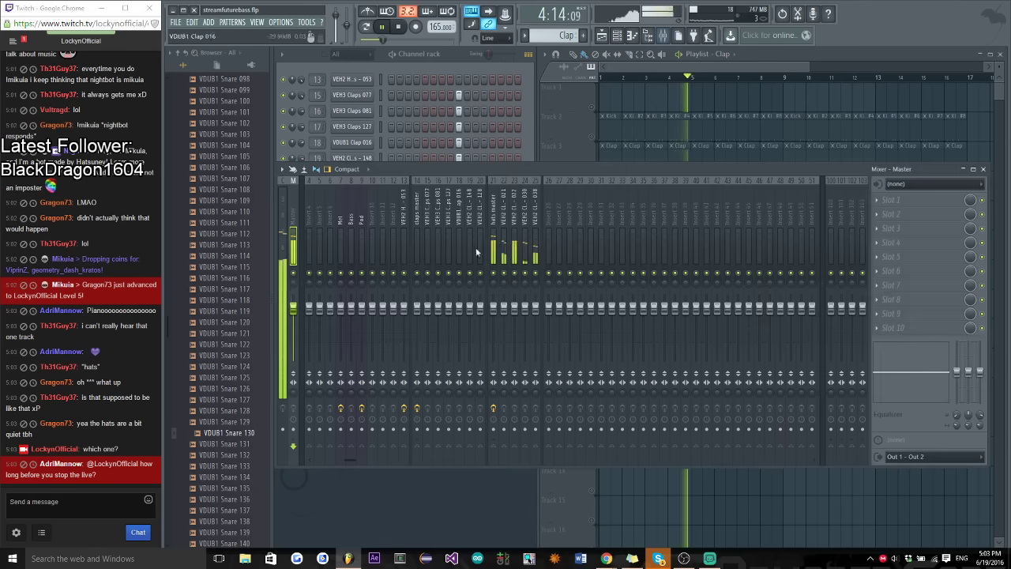
click(500, 227)
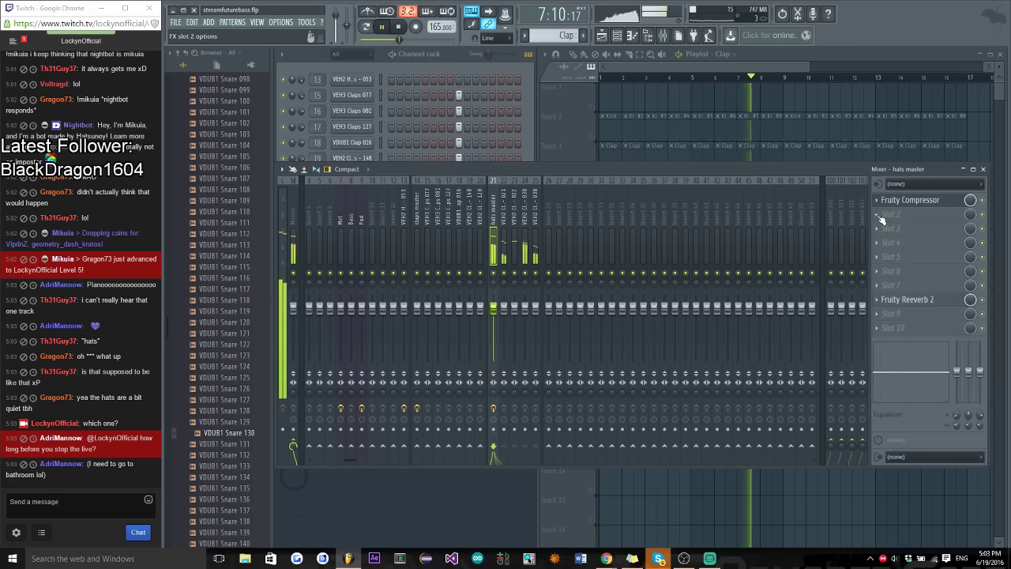
click(983, 170)
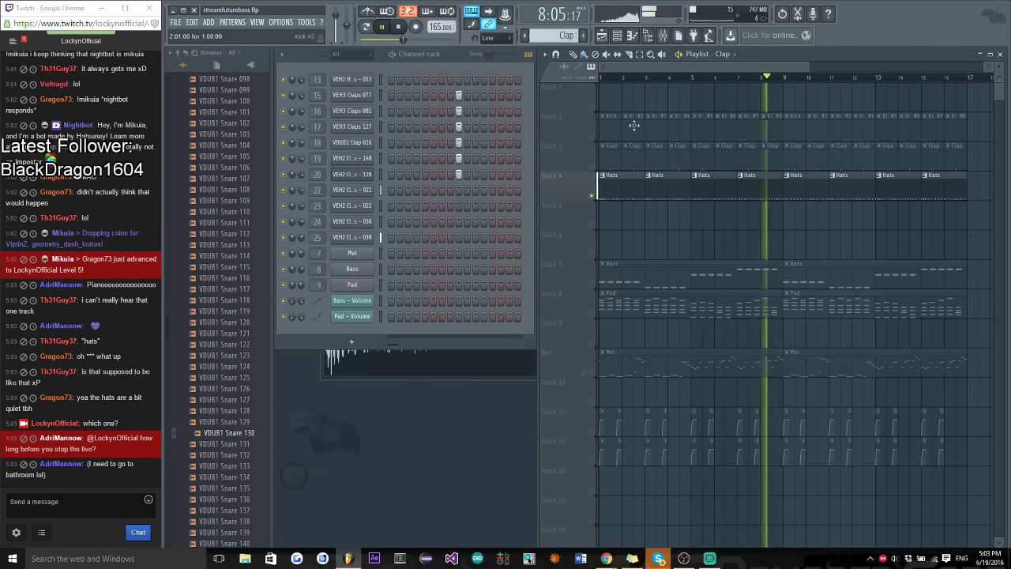
right_click(591, 195)
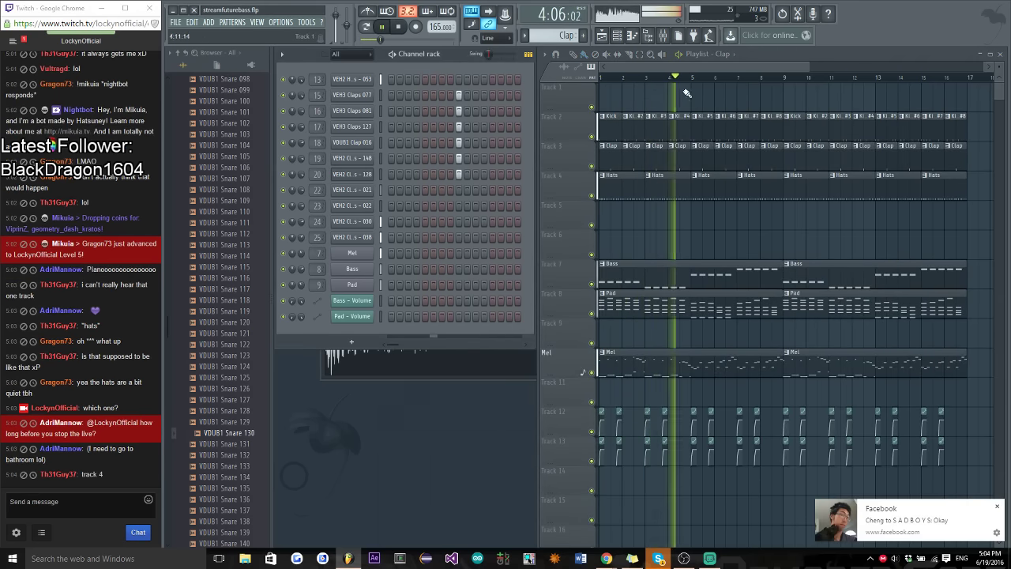
Listen to the full arrangement with every playlist track active
scroll(729, 67, right, 1)
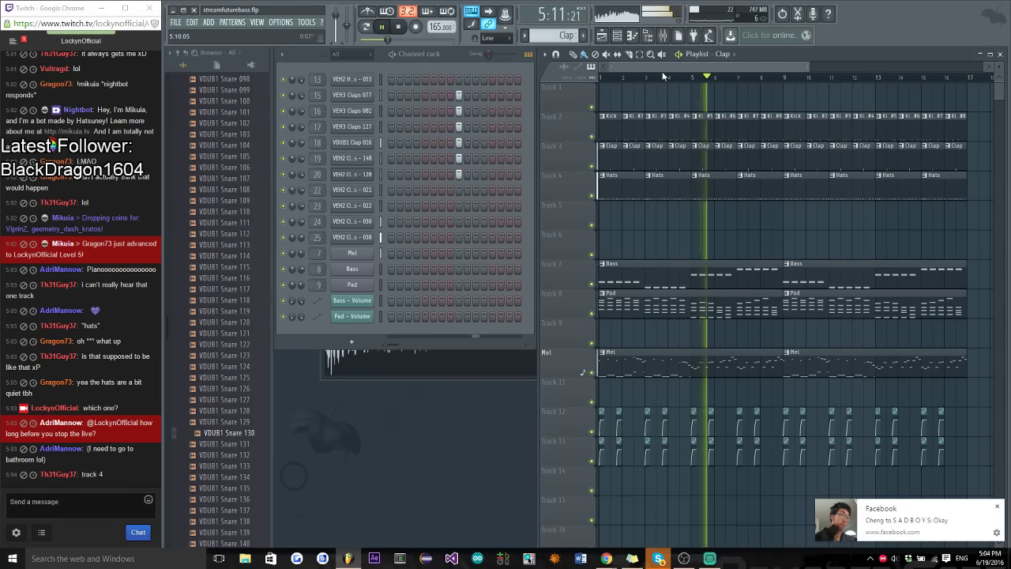
scroll(741, 66, left, 1)
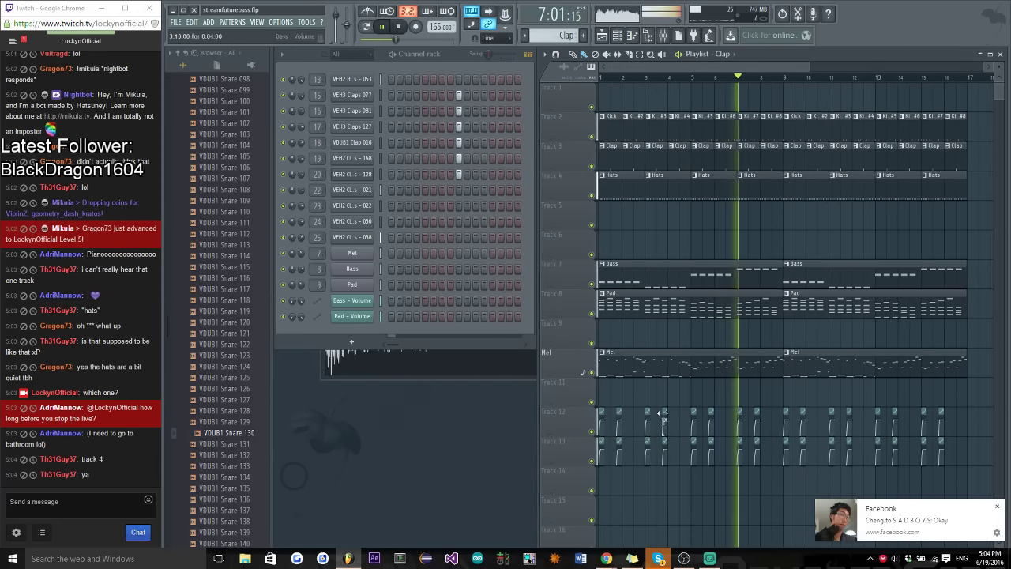
scroll(608, 316, down, 2)
scroll(612, 322, up, 2)
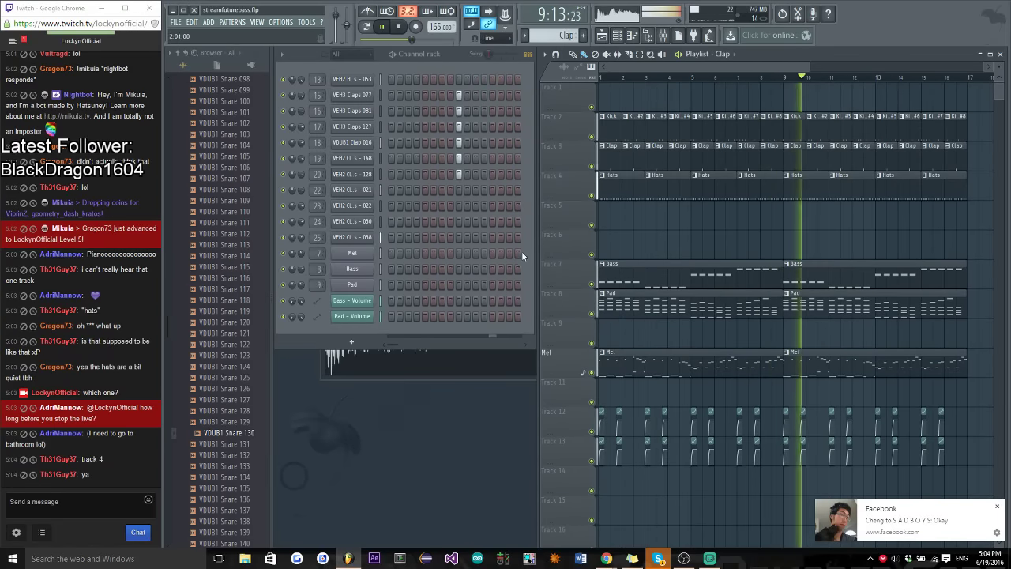
key(space)
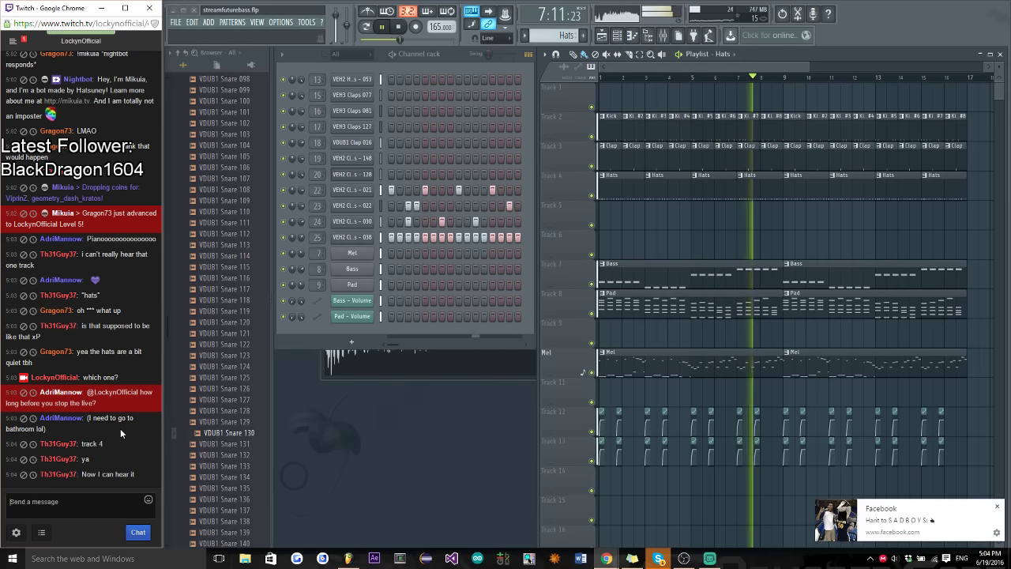
Solo the Pad track, restart playback, and bring in the Bass and Mel tracks to hear the melodic parts without drums
right_click(592, 314)
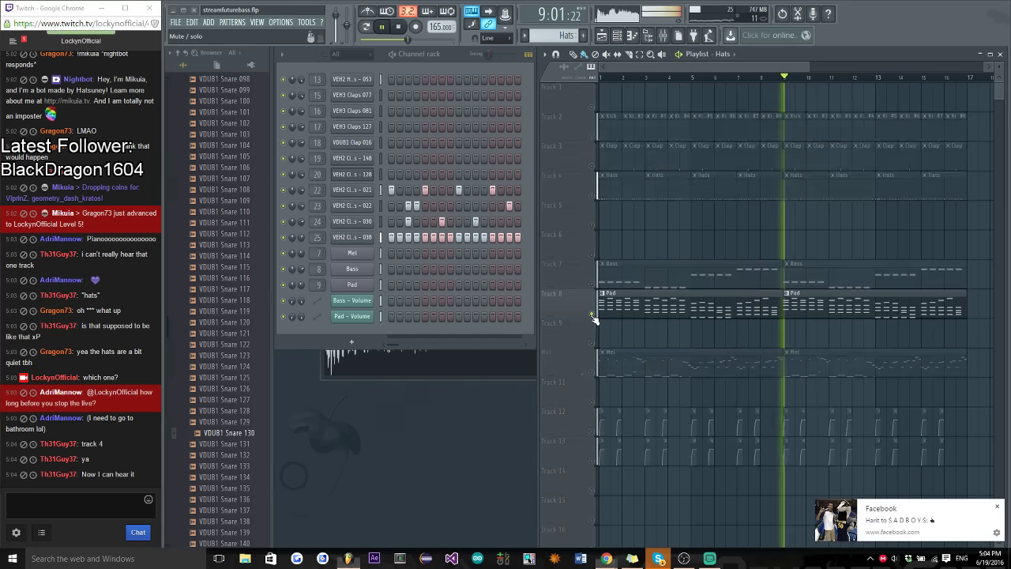
key(space)
click(592, 284)
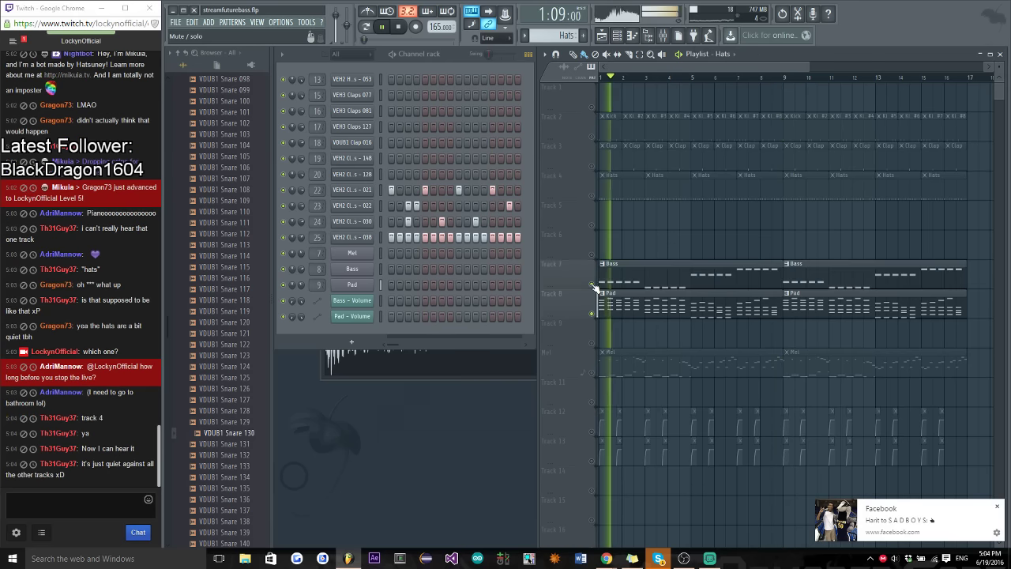
click(593, 373)
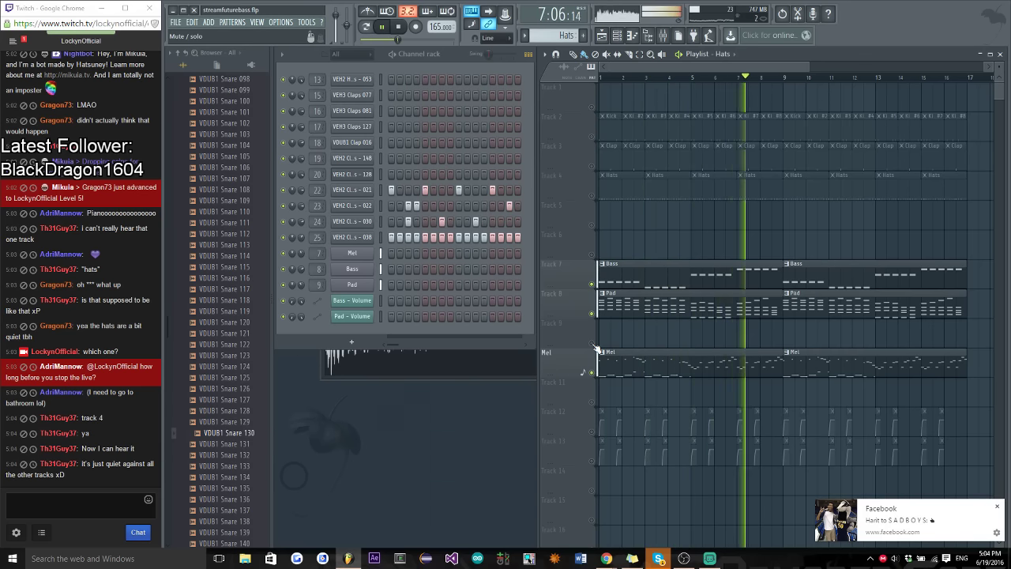
key(space)
Reactivate all playlist tracks and play the Mel pattern by itself in pattern mode
ctrl+click(592, 342)
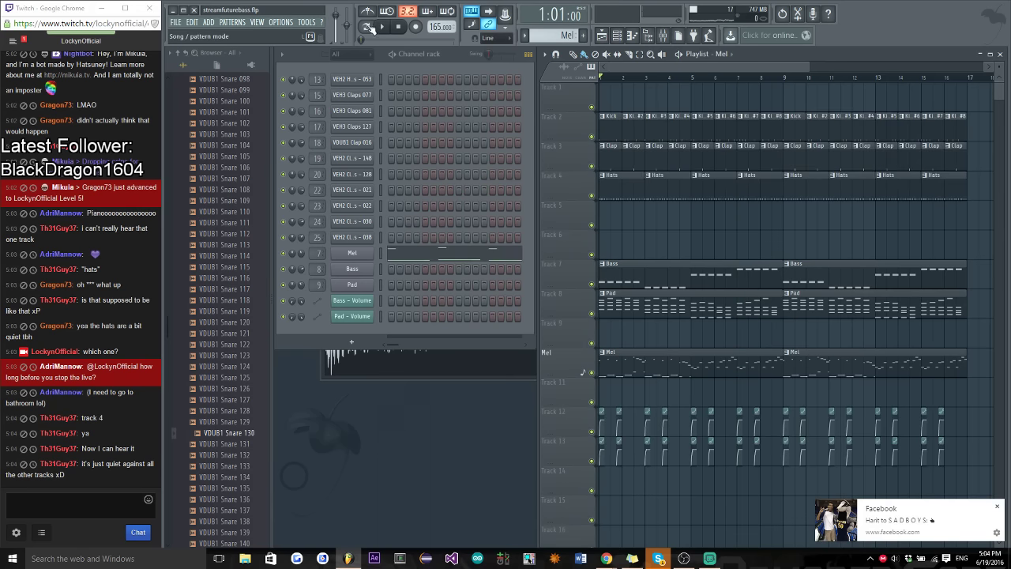
click(381, 26)
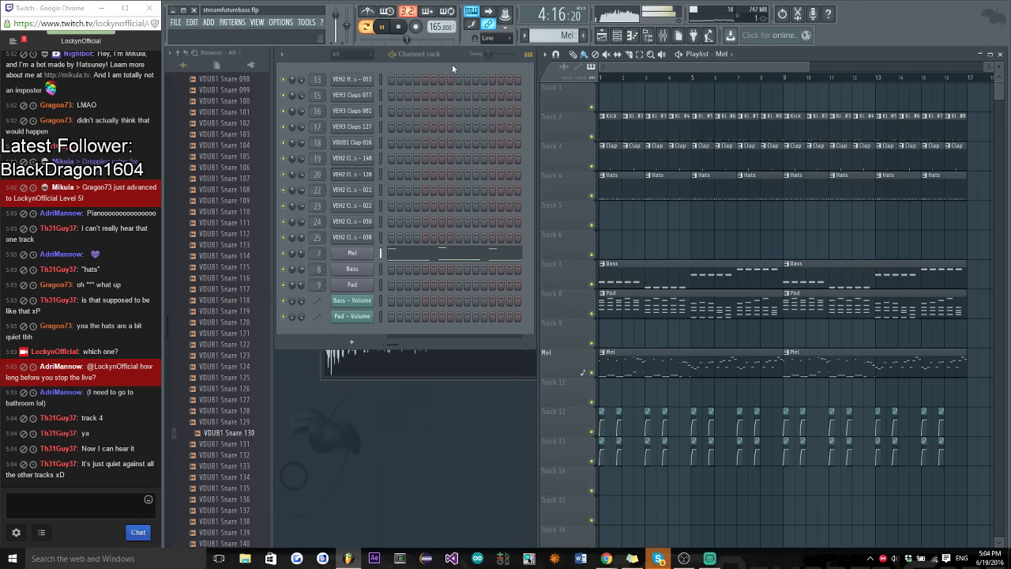
key(space)
Insert a Sytrus channel between Mel and Bass and load its Default preset
right_click(368, 269)
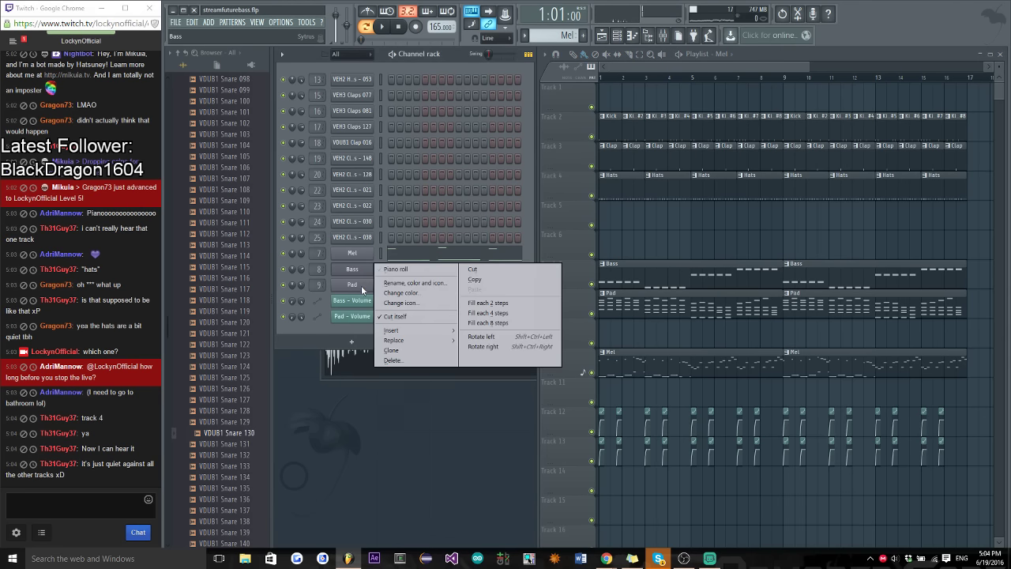
mouse_move(394, 330)
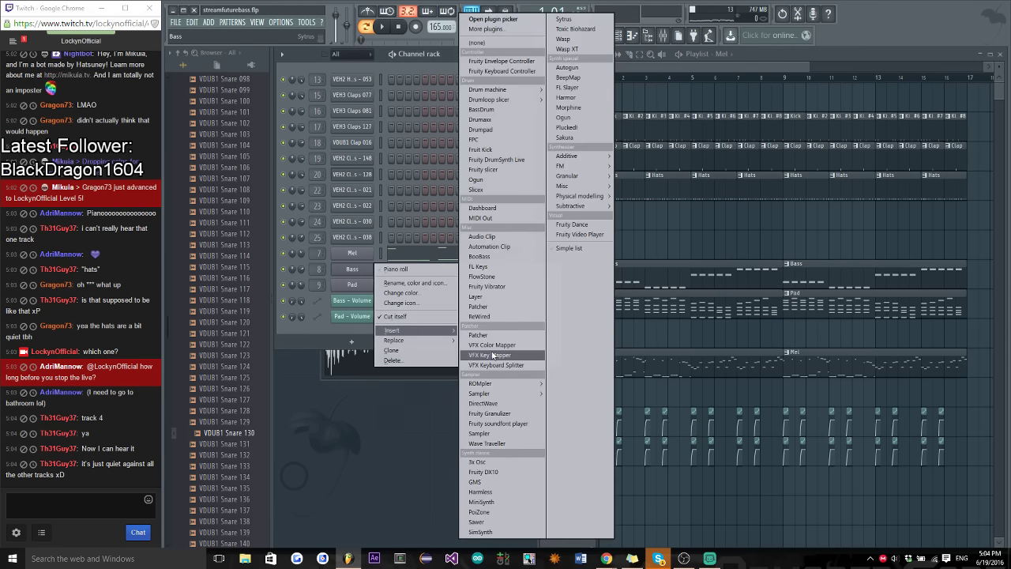
click(577, 21)
click(332, 146)
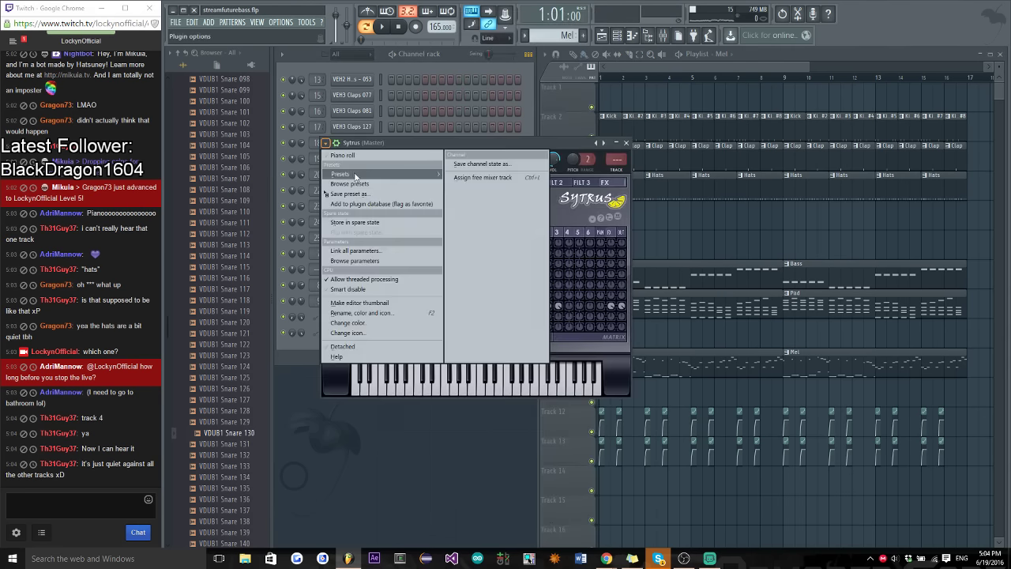
click(452, 57)
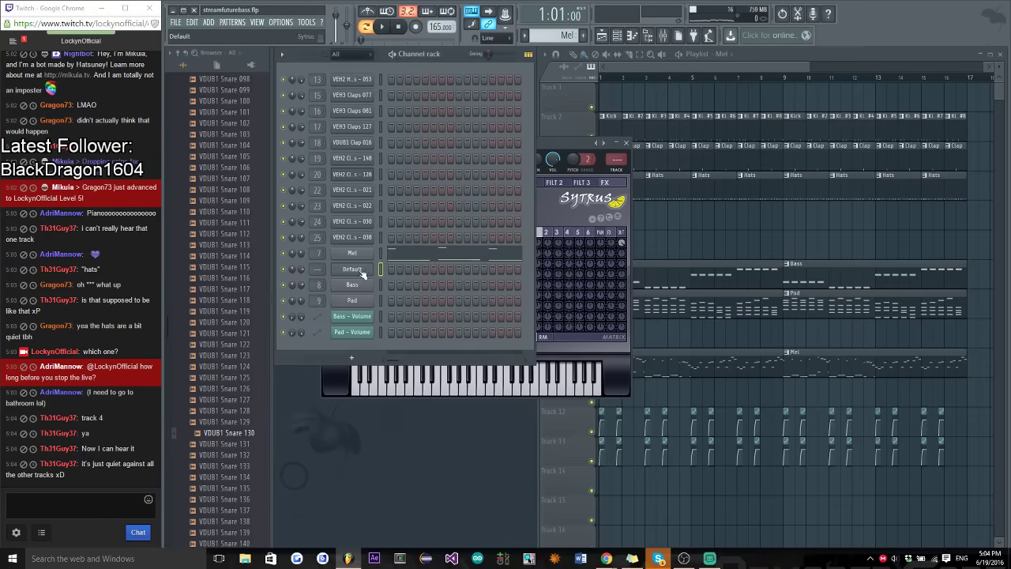
Rename the new Sytrus channel as Arps
right_click(360, 271)
click(404, 271)
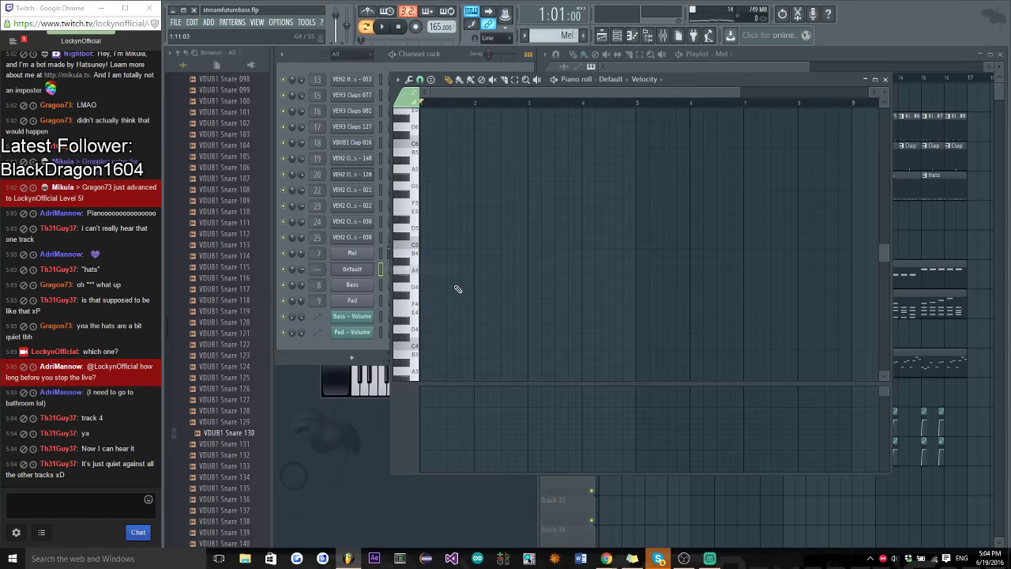
right_click(353, 276)
click(410, 286)
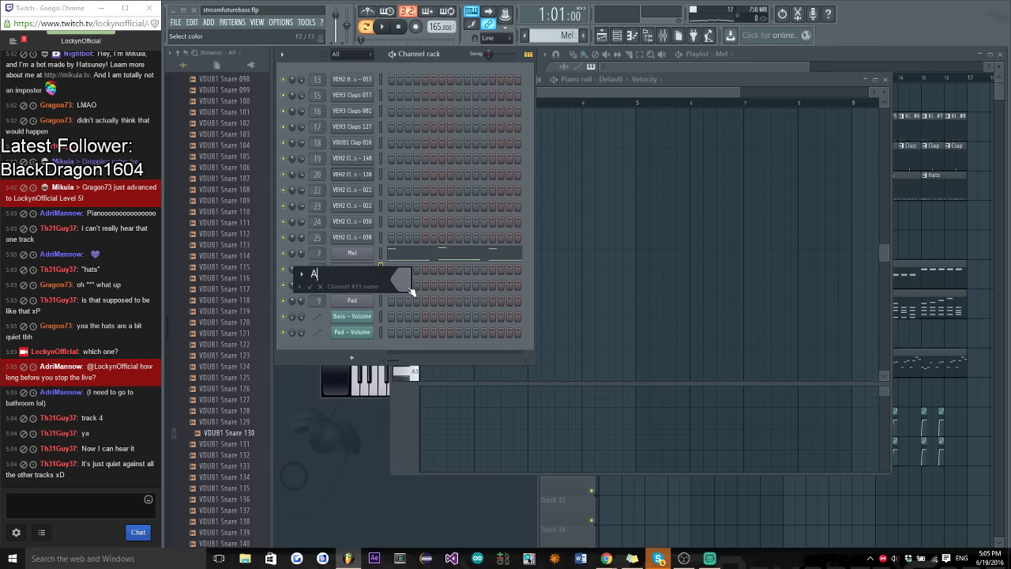
text(Arps)
key(Return)
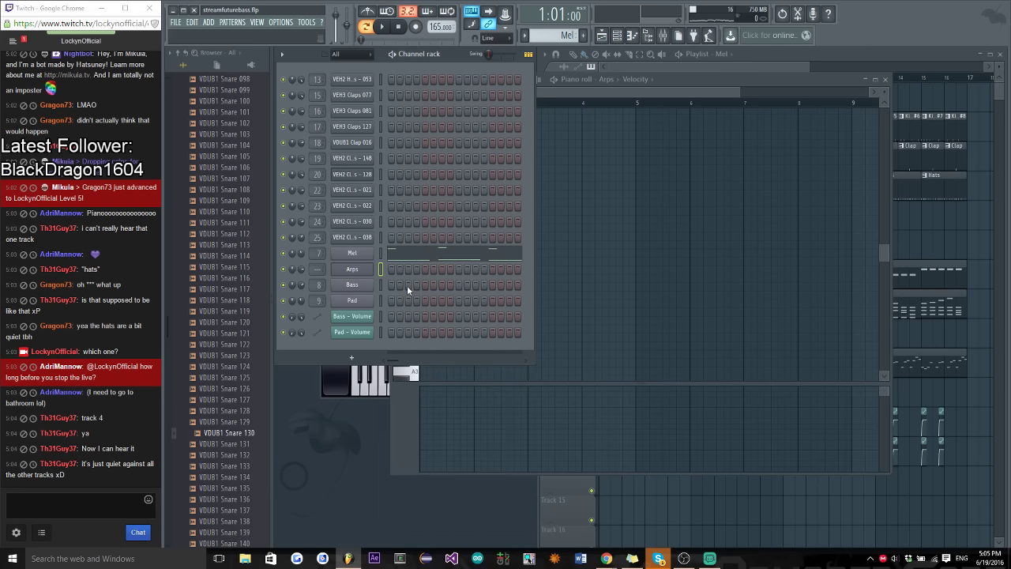
Create a new pattern named Arps and switch the channel rack from step buttons to note previews
click(588, 36)
click(587, 100)
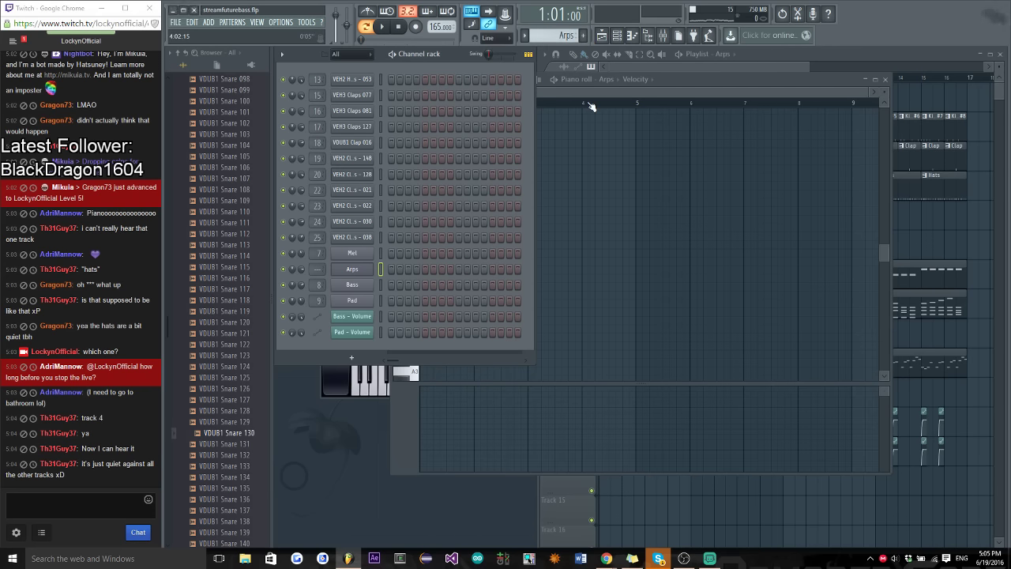
click(528, 54)
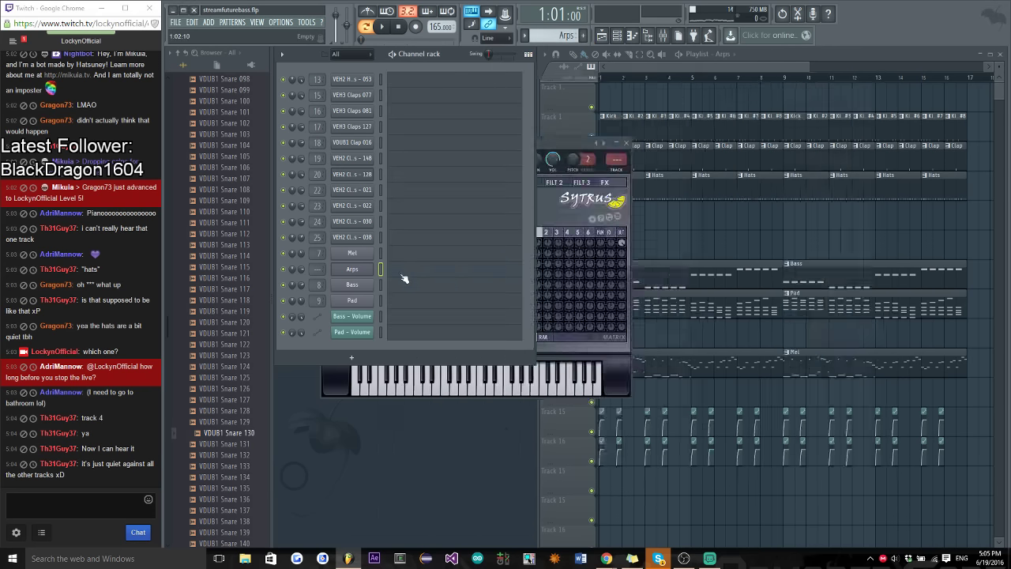
Draw four consecutive two-step notes, A4, A#4, F5 and G5, in the Arps piano roll and test playback
click(414, 273)
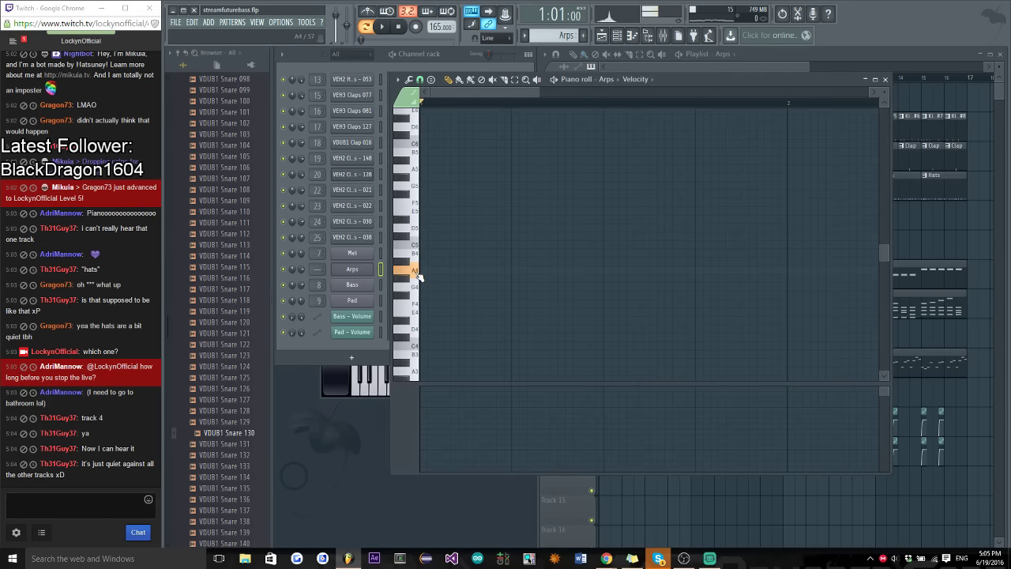
mouse_move(434, 274)
mouse_down()
mouse_move(421, 272)
mouse_move(443, 275)
mouse_move(443, 330)
mouse_move(448, 260)
mouse_move(447, 272)
mouse_up()
click(470, 263)
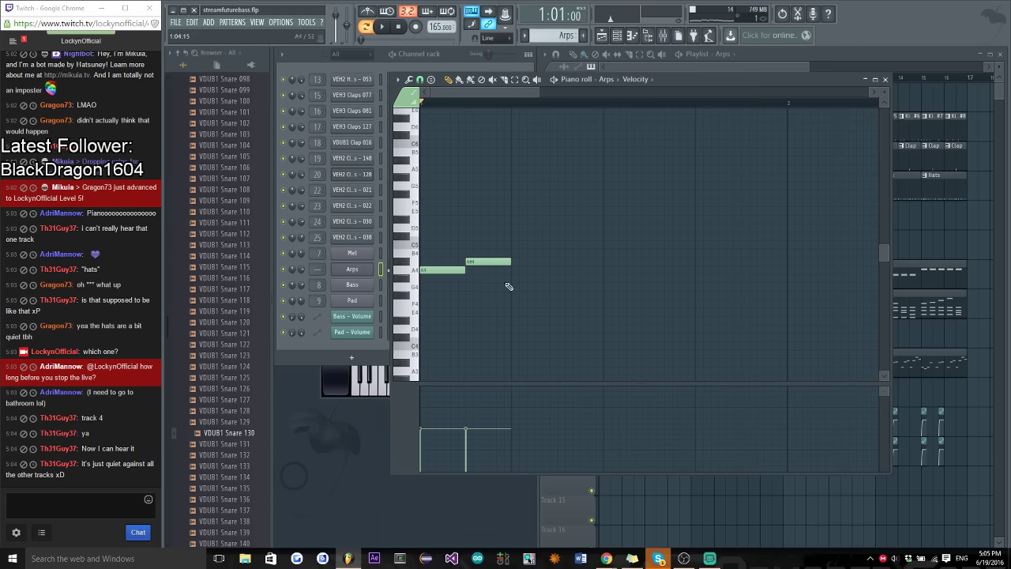
scroll(510, 268, up, 1)
click(515, 229)
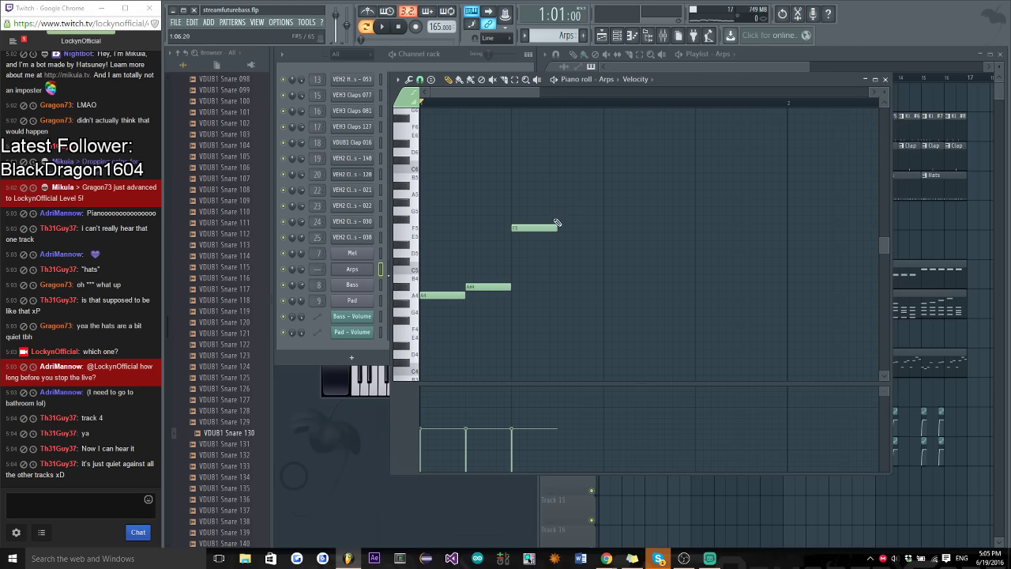
click(560, 211)
key(space)
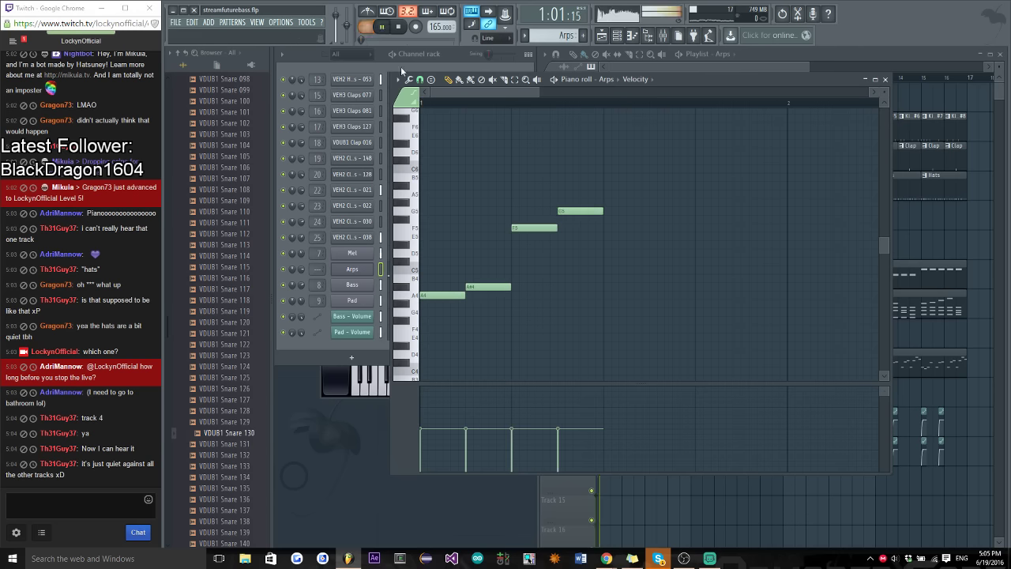
key(space)
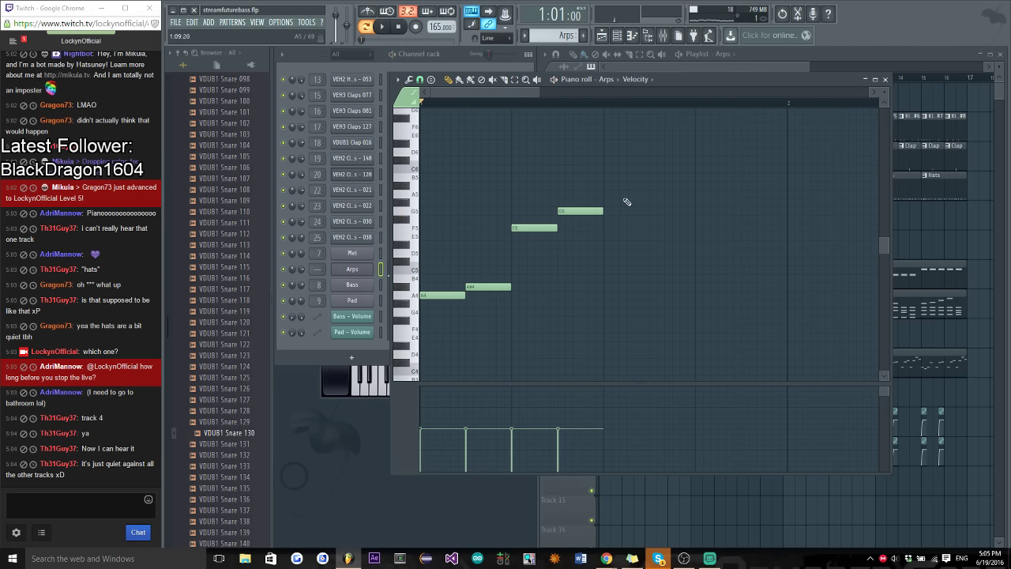
Shorten the four notes in the Arps piano roll and space them two steps apart
drag(627, 192, 454, 287)
click(506, 292)
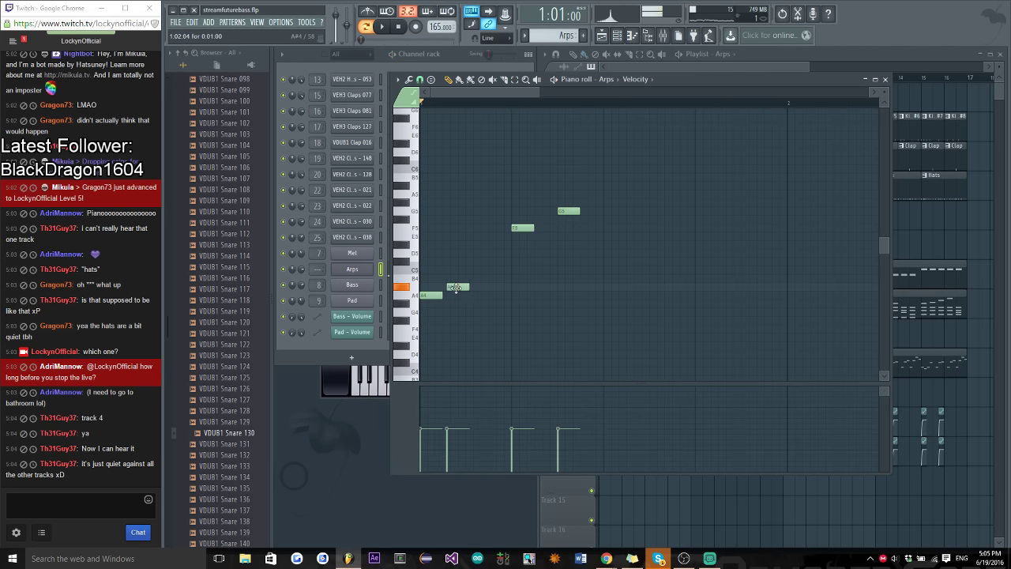
drag(524, 228, 497, 229)
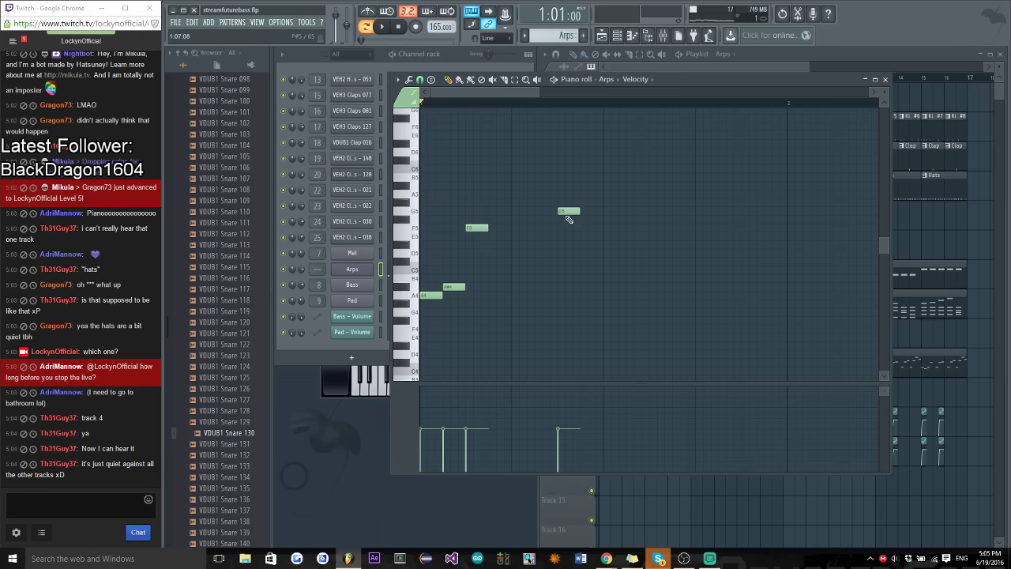
drag(565, 211, 415, 348)
click(472, 300)
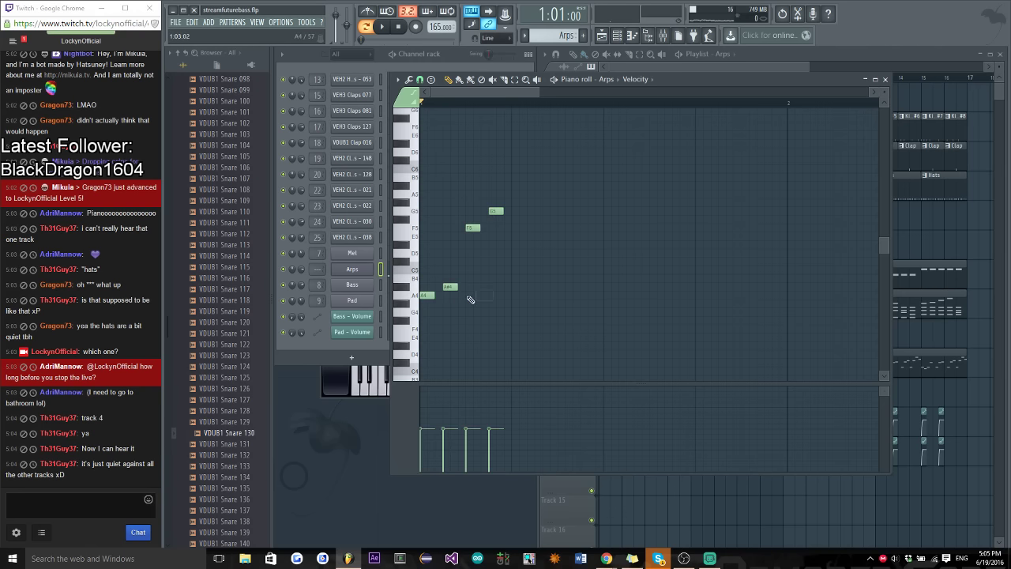
drag(450, 288, 477, 287)
drag(473, 227, 565, 210)
Try filling the gaps with short D4 notes, one after each of the four arpeggio notes
scroll(456, 313, down, 2)
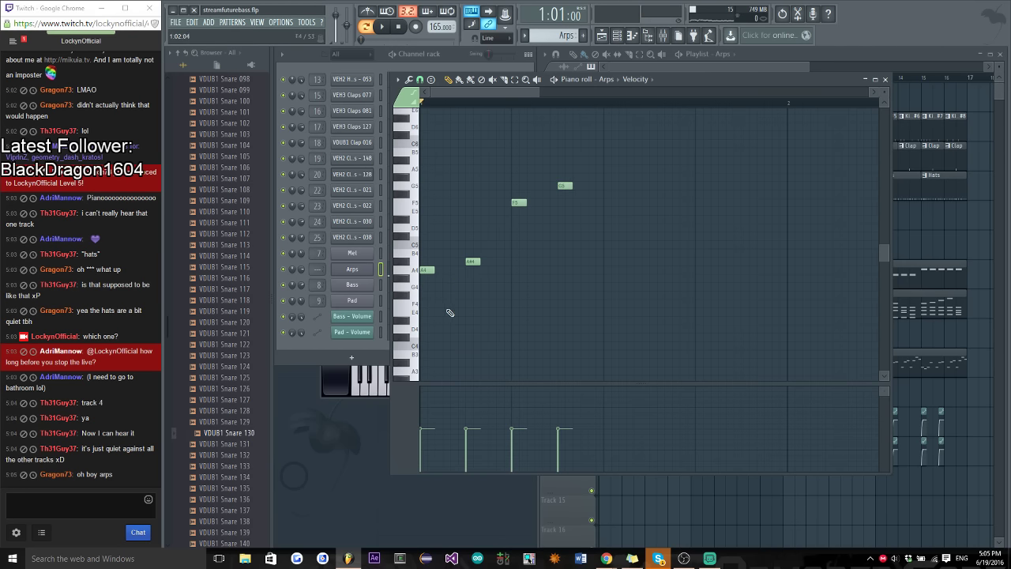
click(446, 330)
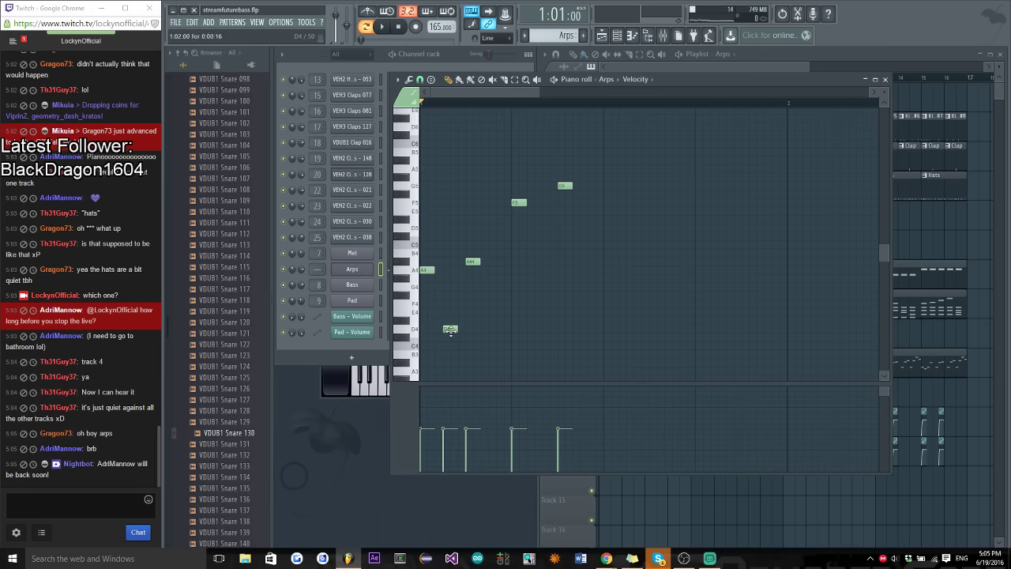
key(space)
key(space)
click(491, 330)
click(537, 331)
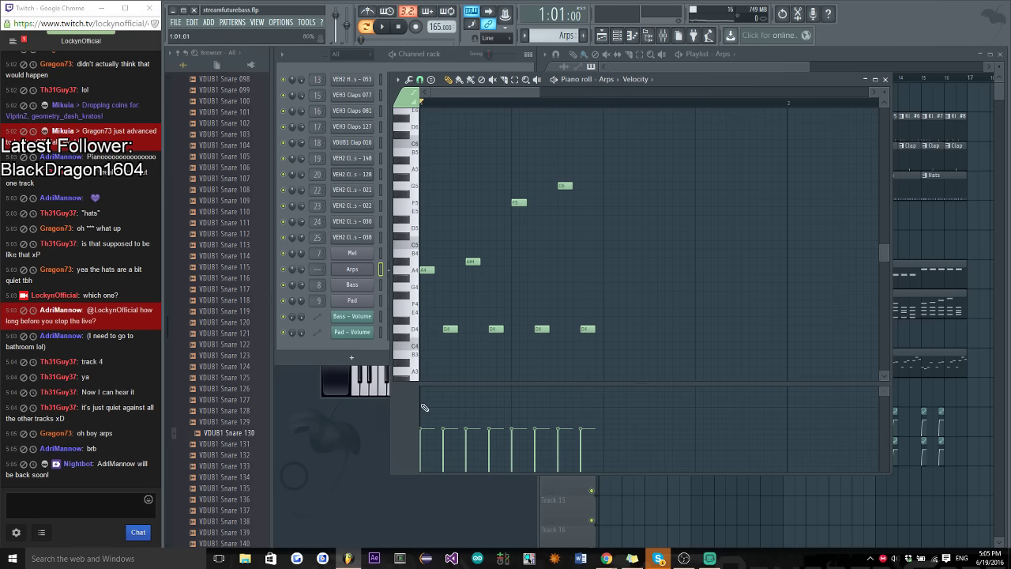
Raise the velocity of the A4, A#4, F5 and G5 notes to about 82% and test playback
click(466, 403)
key(space)
click(511, 403)
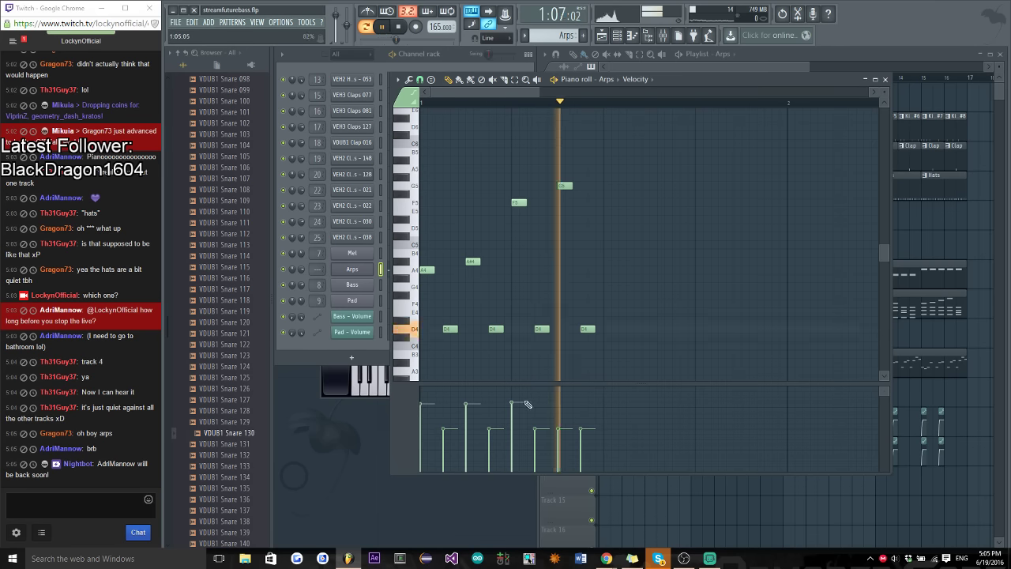
click(558, 403)
key(space)
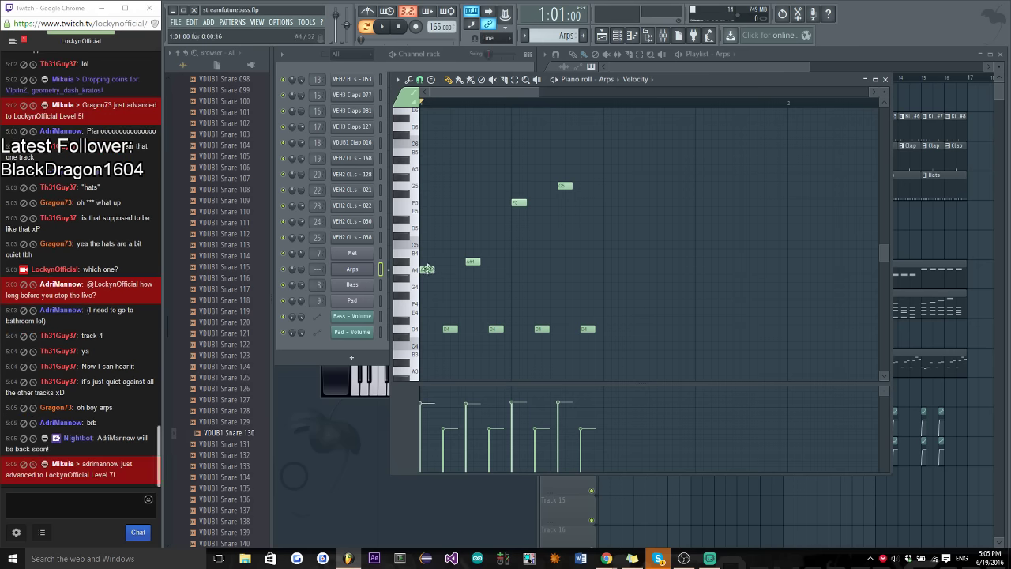
Delete the A#4, F5 and G5 notes and redraw them at the same pitches
right_click(472, 261)
right_click(518, 202)
right_click(563, 185)
click(466, 261)
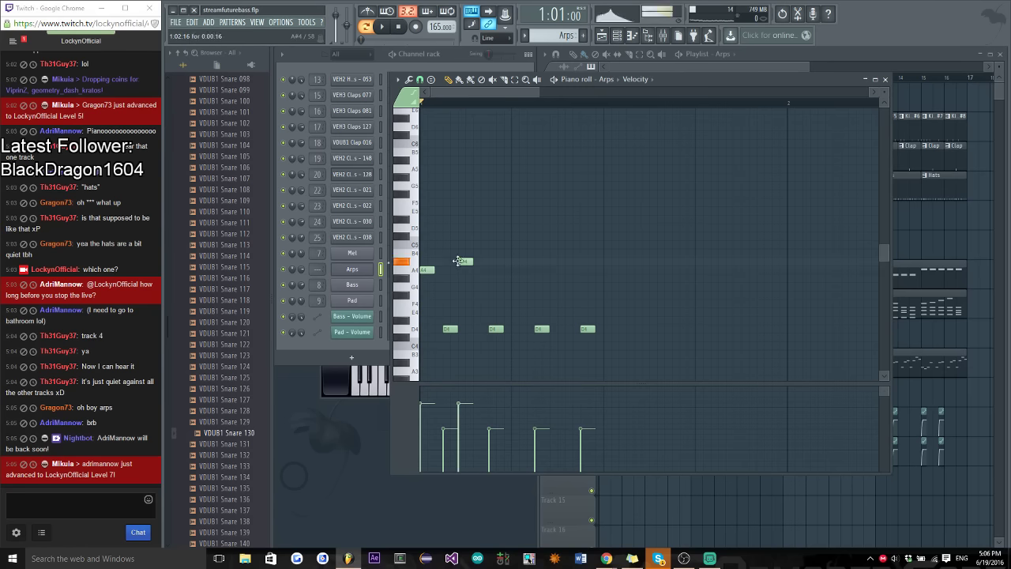
click(514, 202)
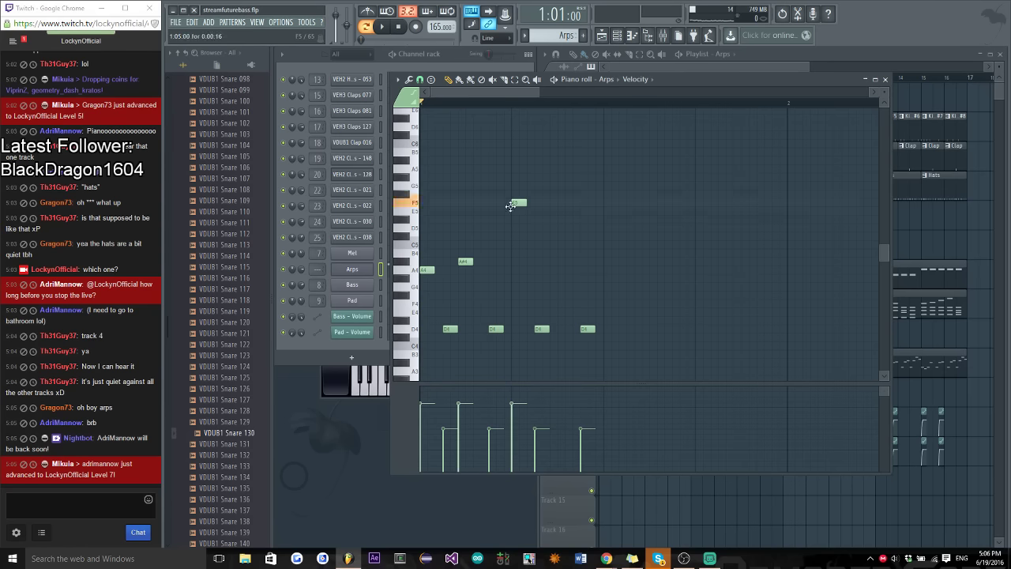
click(561, 186)
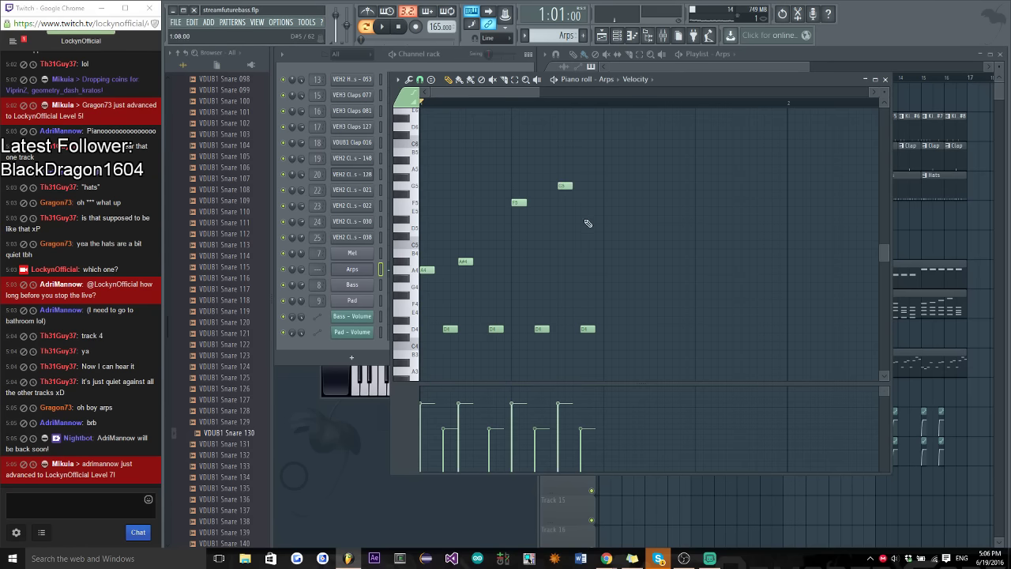
Extend the arpeggio to the end of bar 1 with A5, F5, G5 and E5 notes two steps apart, and play it
click(610, 169)
click(654, 202)
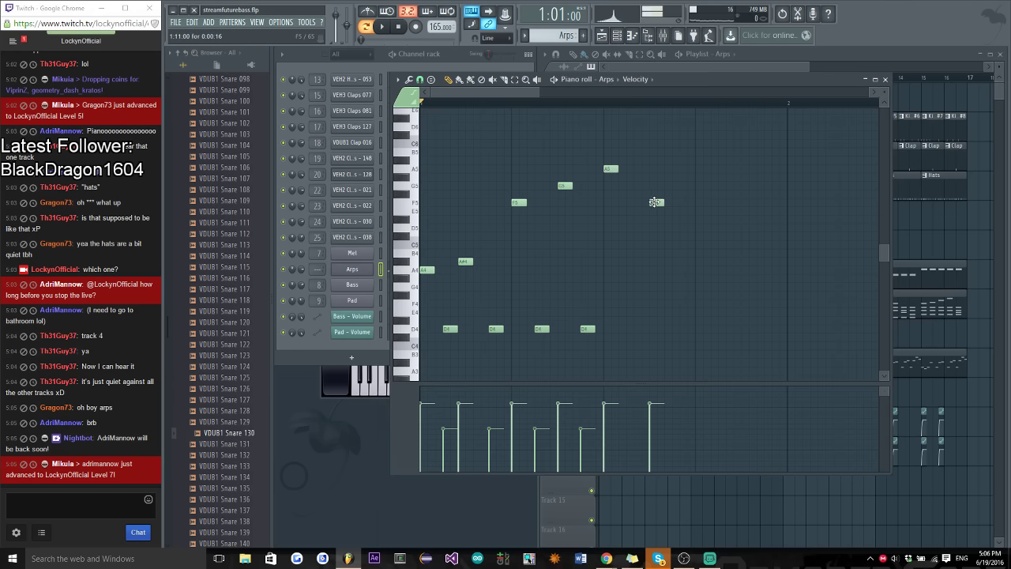
click(697, 186)
click(744, 210)
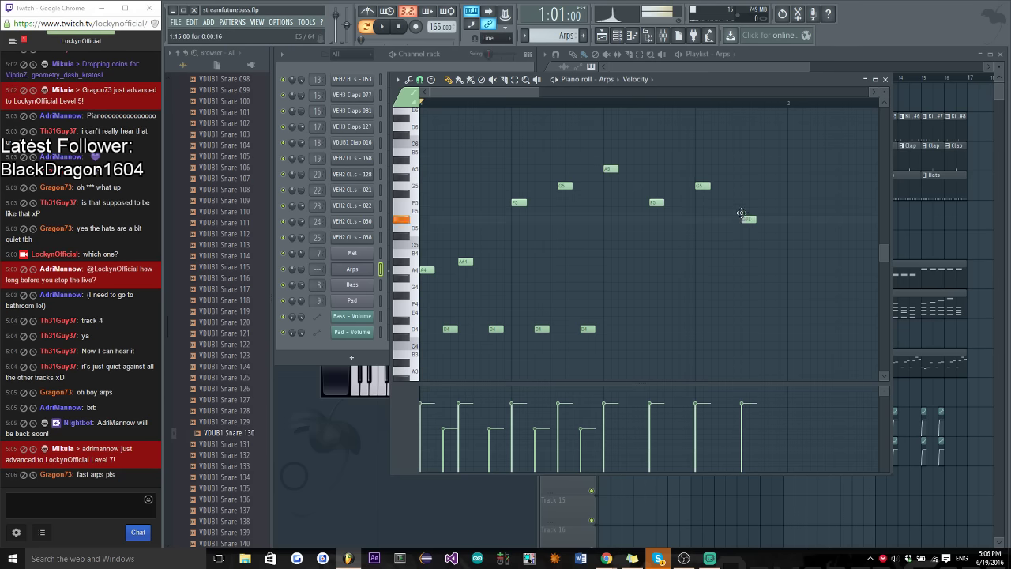
key(space)
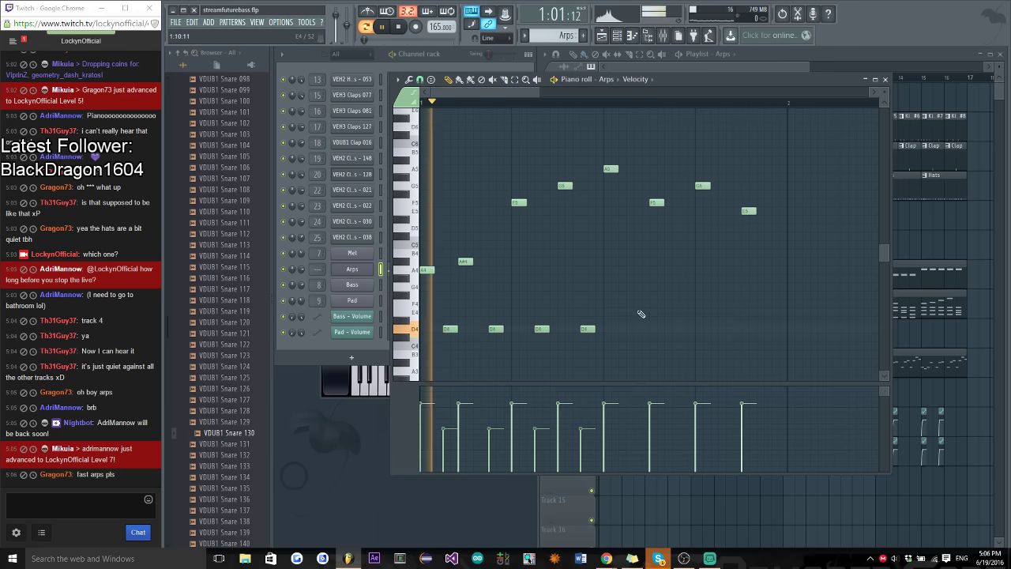
Delete the four D4 notes from bar 1 and replay the pattern
drag(447, 311, 682, 356)
key(space)
right_click(450, 328)
right_click(496, 329)
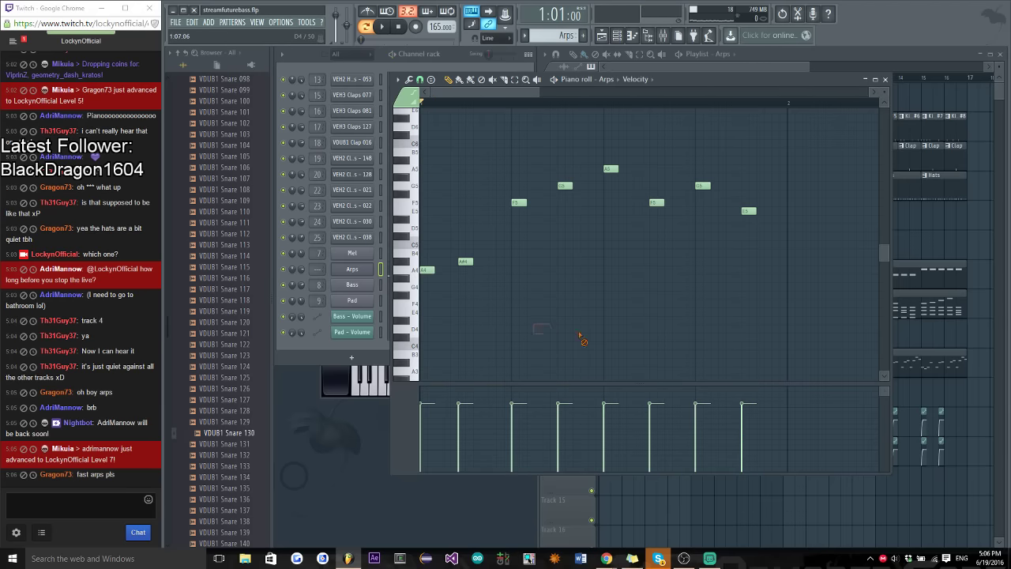
key(space)
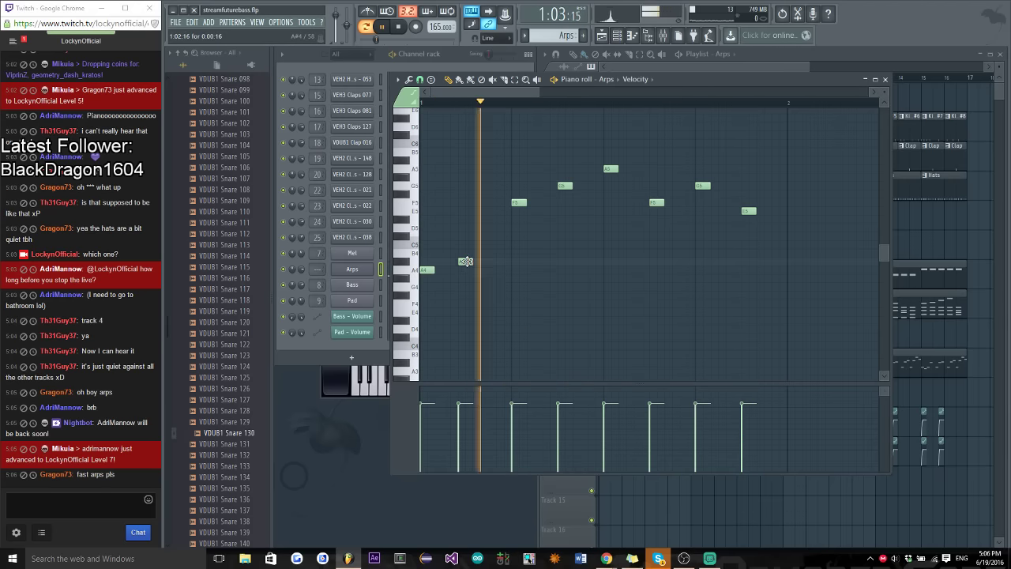
Move the A#4 note slightly later so it sits two steps after the first A4, and test playback
drag(466, 260, 473, 261)
key(space)
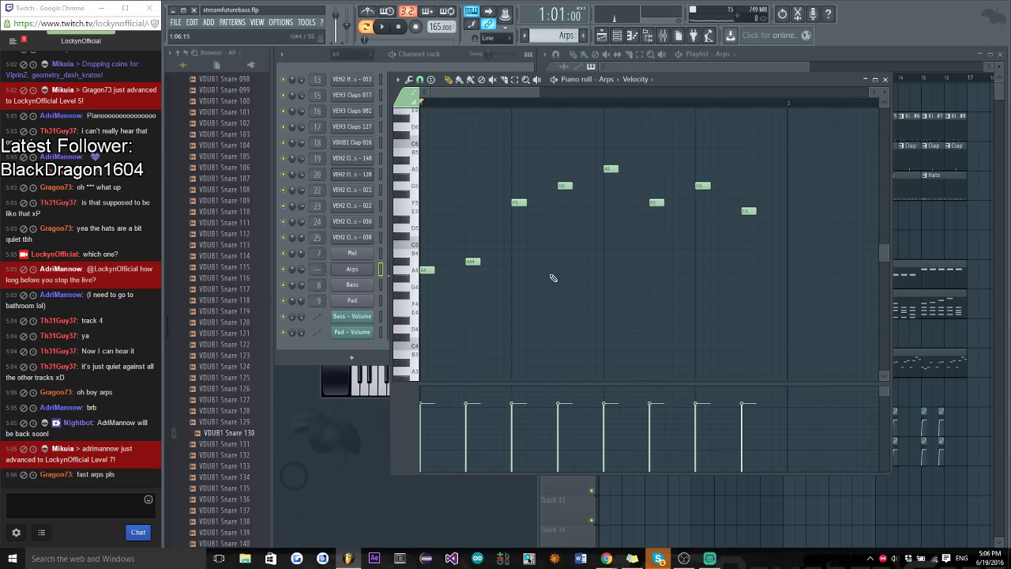
key(space)
key(space)
Duplicate the eight-note phrase, align the copy with the start of bar 2, and listen to it
scroll(505, 201, up, 1)
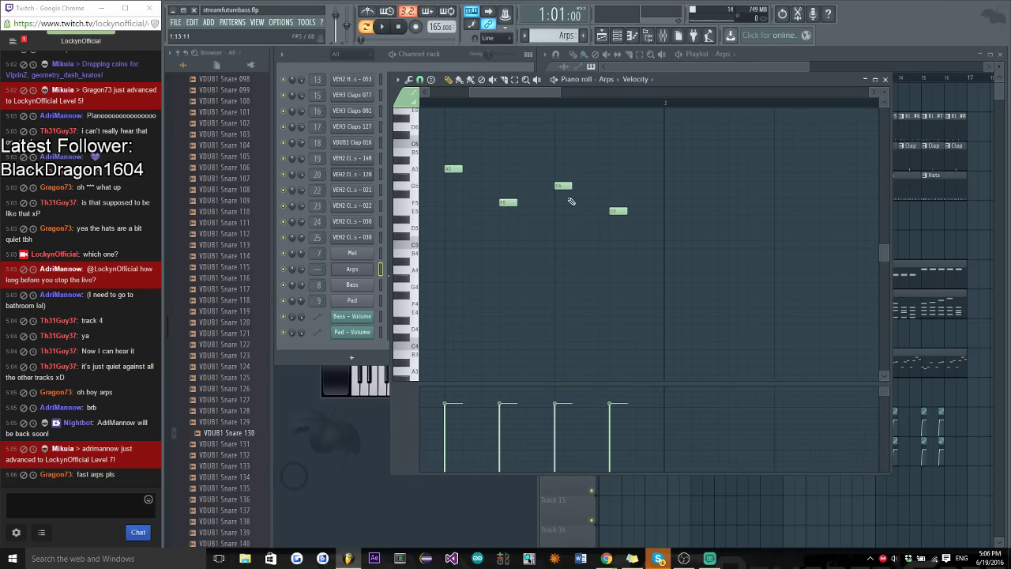
key(space)
scroll(616, 237, down, 1)
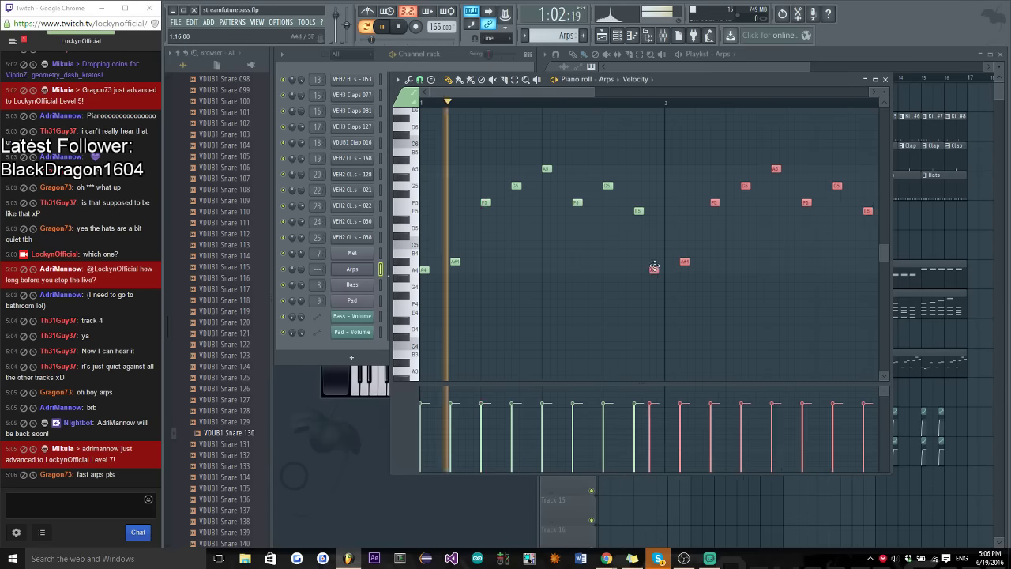
drag(654, 267, 669, 266)
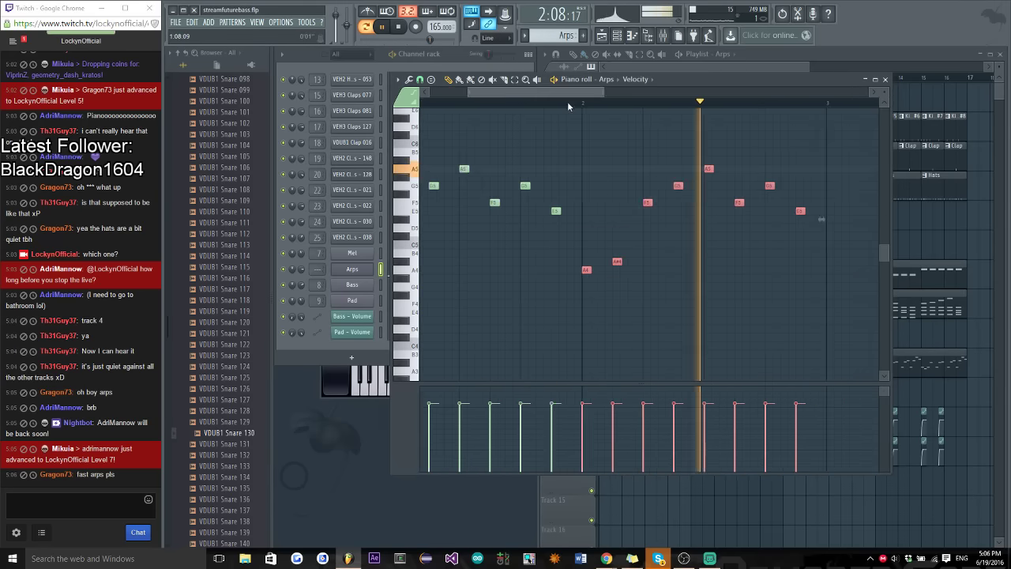
key(space)
In bar 2, raise the second F5 to C6 and the final E5 to A5, and play the pattern
scroll(600, 197, up, 1)
drag(620, 202, 620, 141)
click(670, 187)
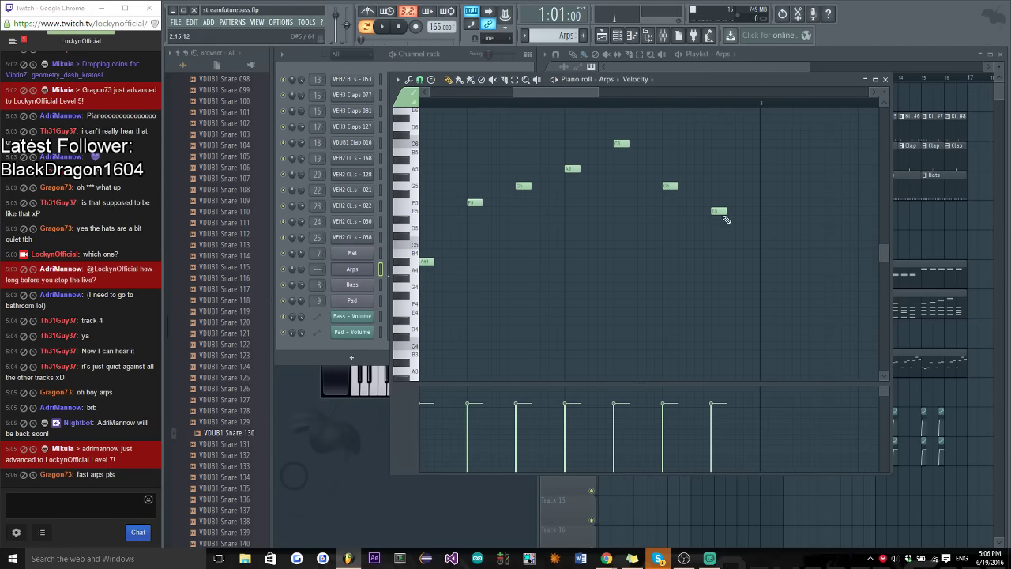
drag(719, 211, 718, 168)
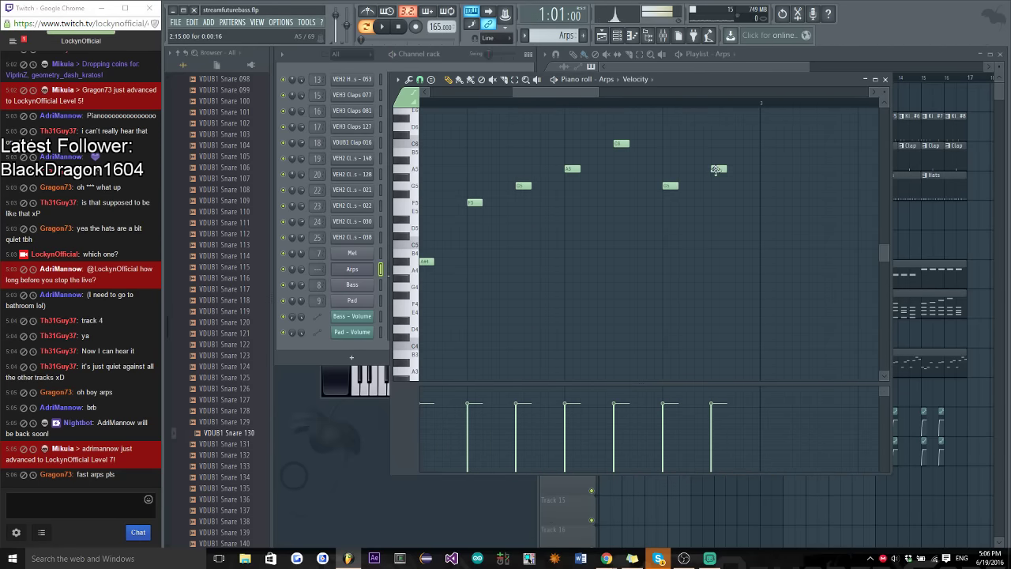
key(space)
Duplicate the two-bar phrase into bars 3 and 4, lowering the copy's A4 notes to G4 and its A#4 notes to A4
scroll(723, 126, down, 2)
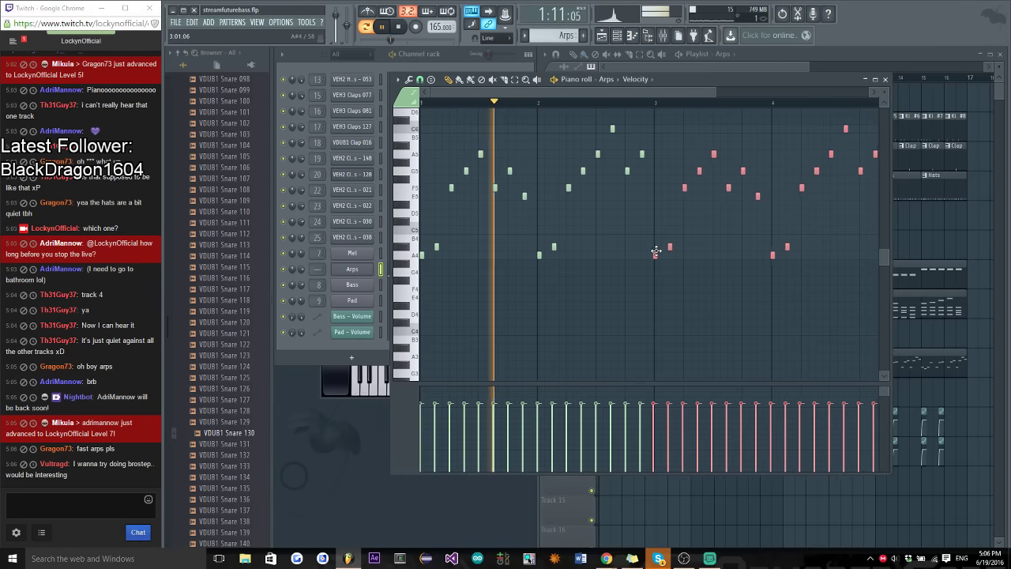
scroll(656, 250, up, 2)
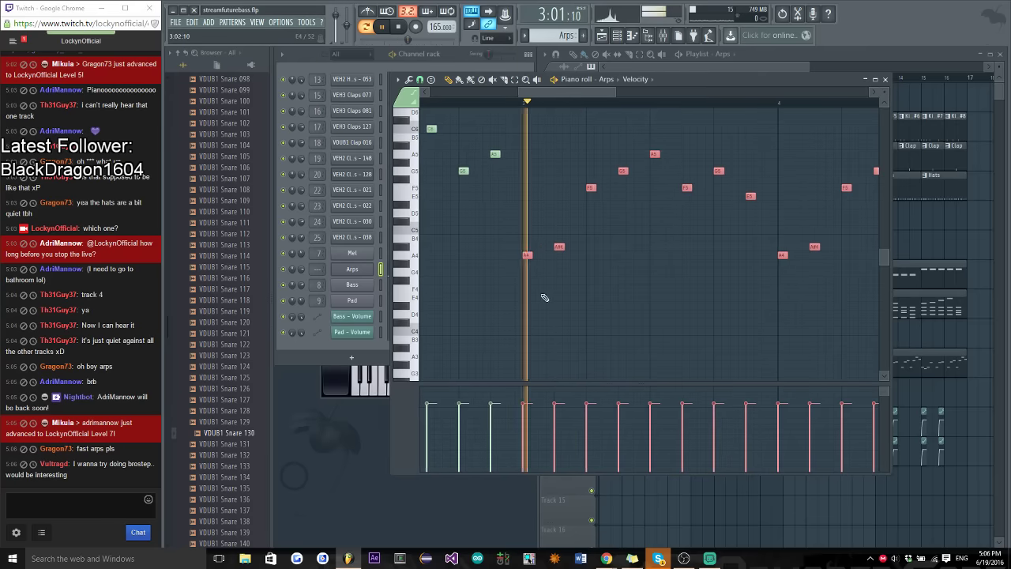
drag(517, 291, 792, 273)
drag(554, 258, 852, 241)
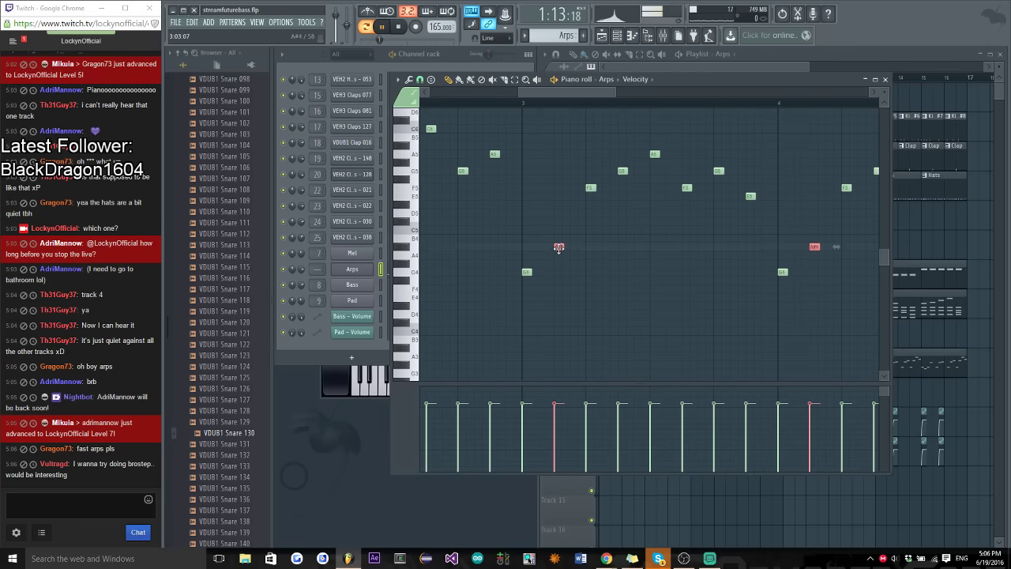
drag(558, 247, 558, 256)
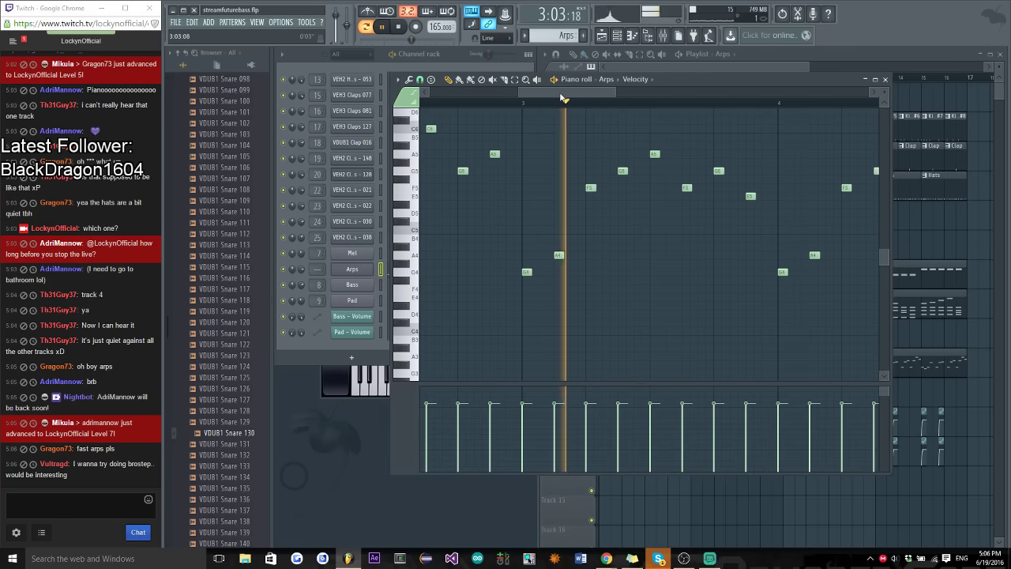
scroll(600, 93, down, 3)
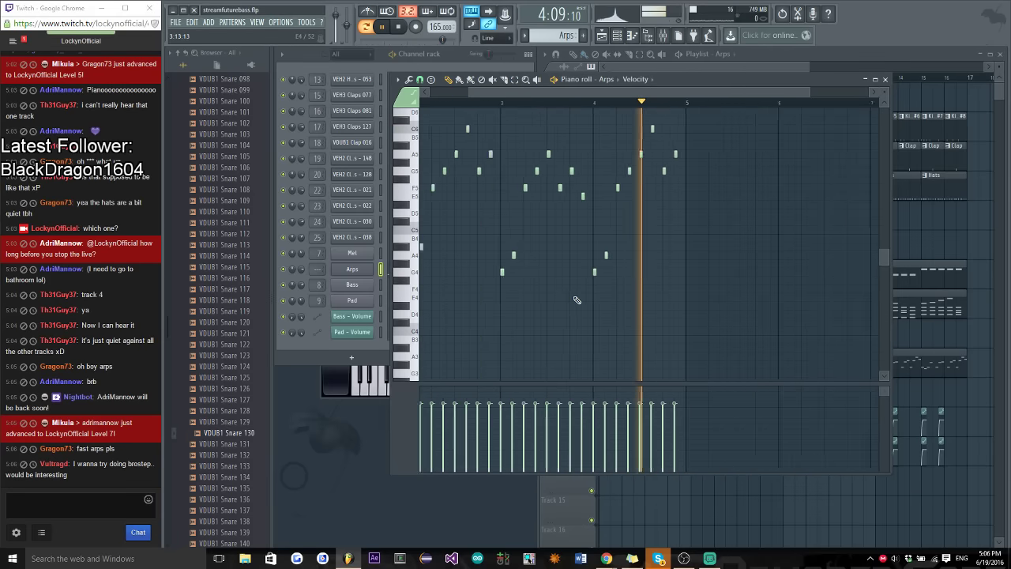
key(space)
Change the last four notes of bar 4 to C6, F6, E6 and C6, and play the pattern
scroll(867, 90, up, 2)
scroll(580, 225, up, 2)
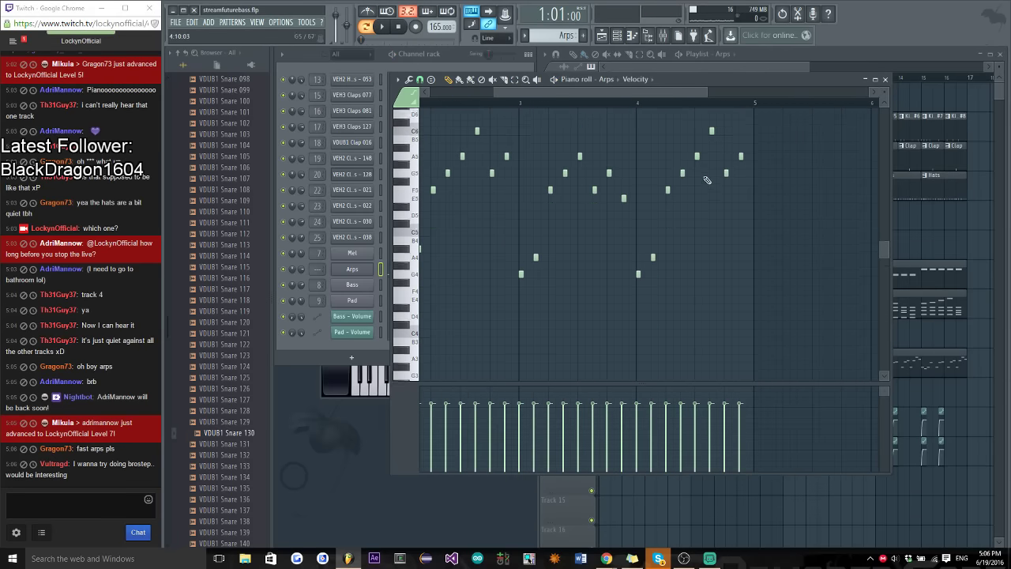
scroll(507, 246, up, 2)
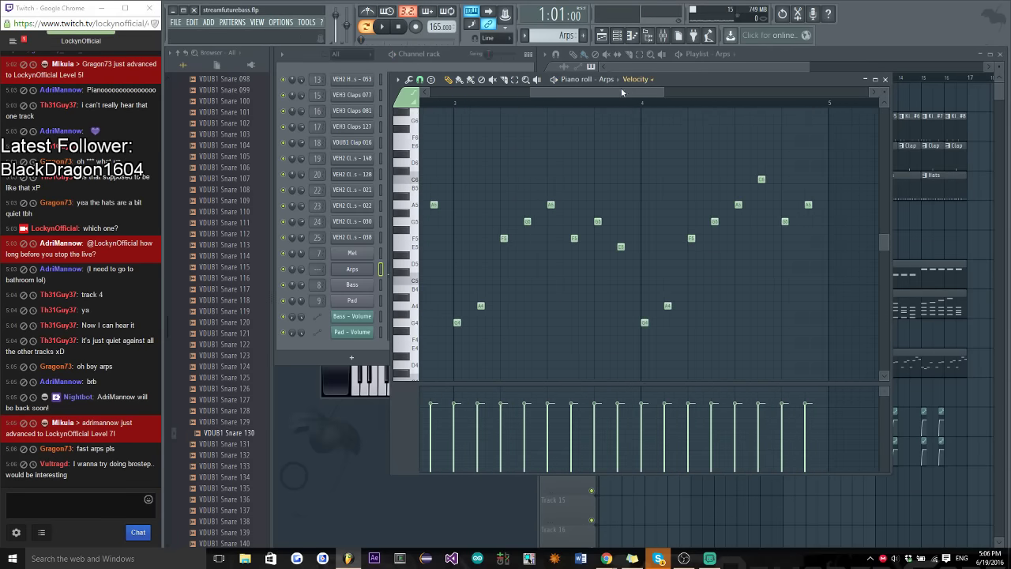
scroll(621, 92, up, 2)
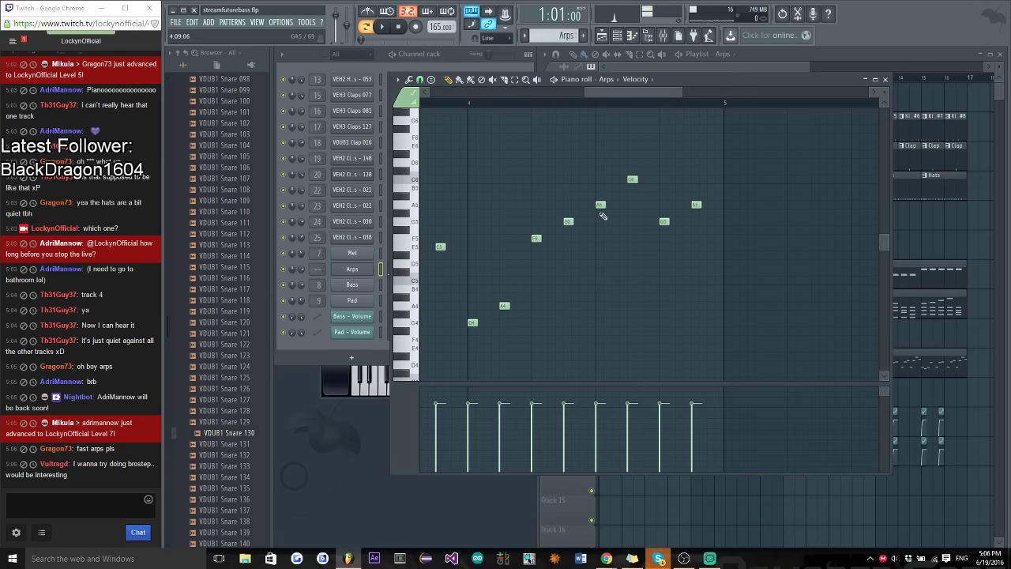
drag(600, 206, 631, 138)
drag(664, 220, 664, 145)
drag(695, 205, 696, 178)
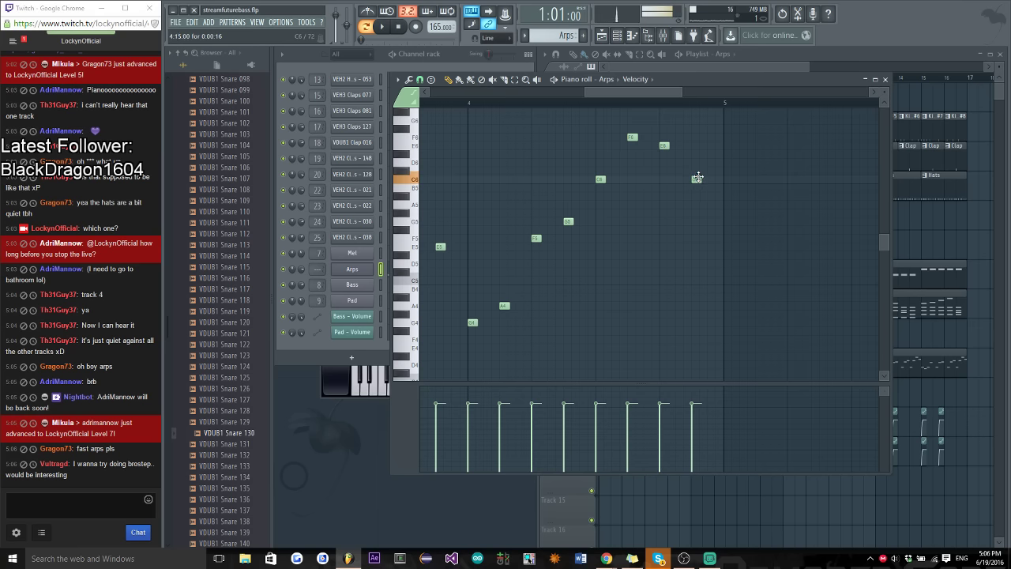
key(space)
scroll(632, 260, down, 2)
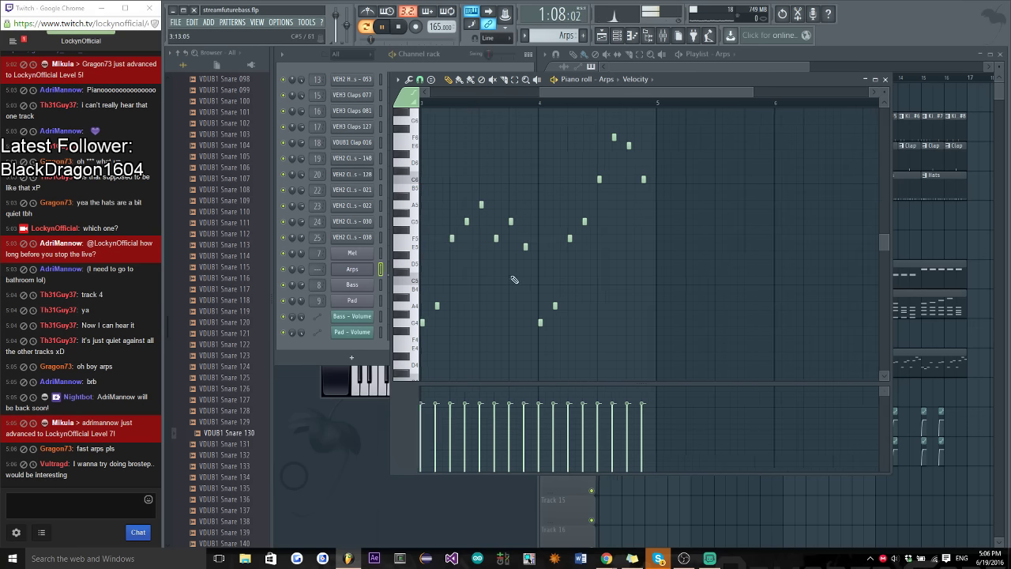
Close the piano roll and place the Arps pattern at bar 1 of Track 15 in the playlist
click(884, 79)
click(666, 71)
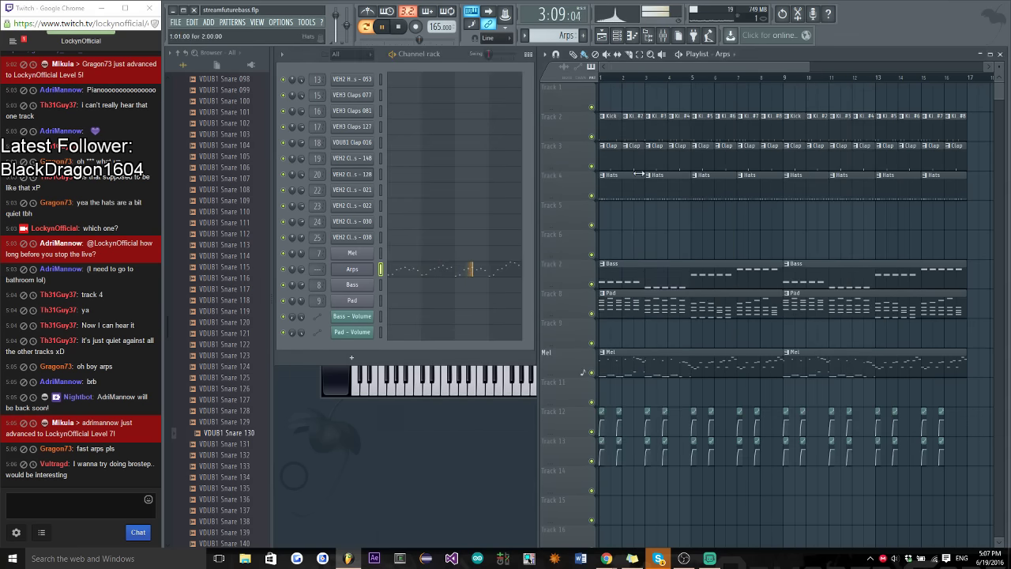
scroll(650, 339, down, 3)
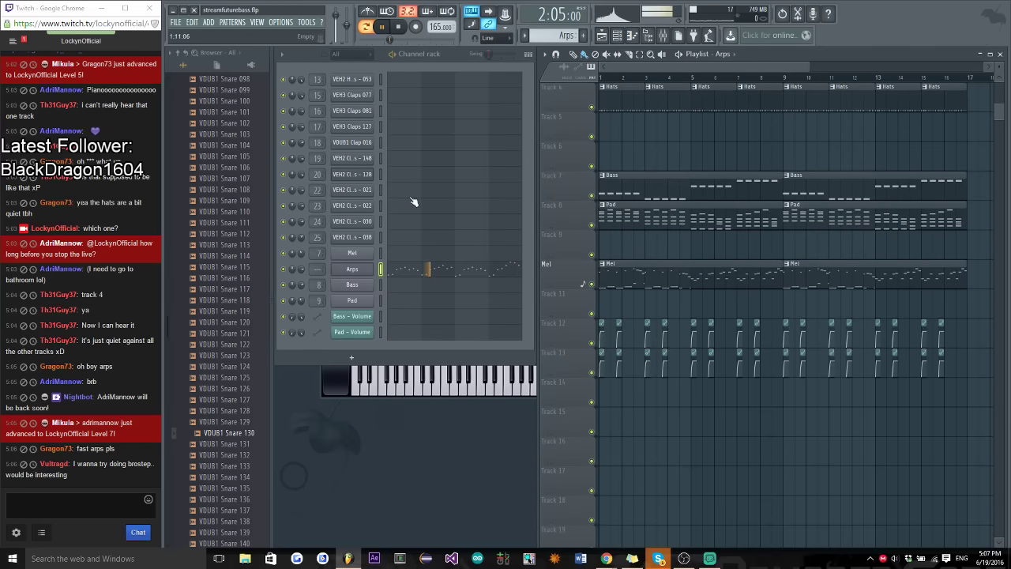
key(space)
drag(625, 429, 612, 431)
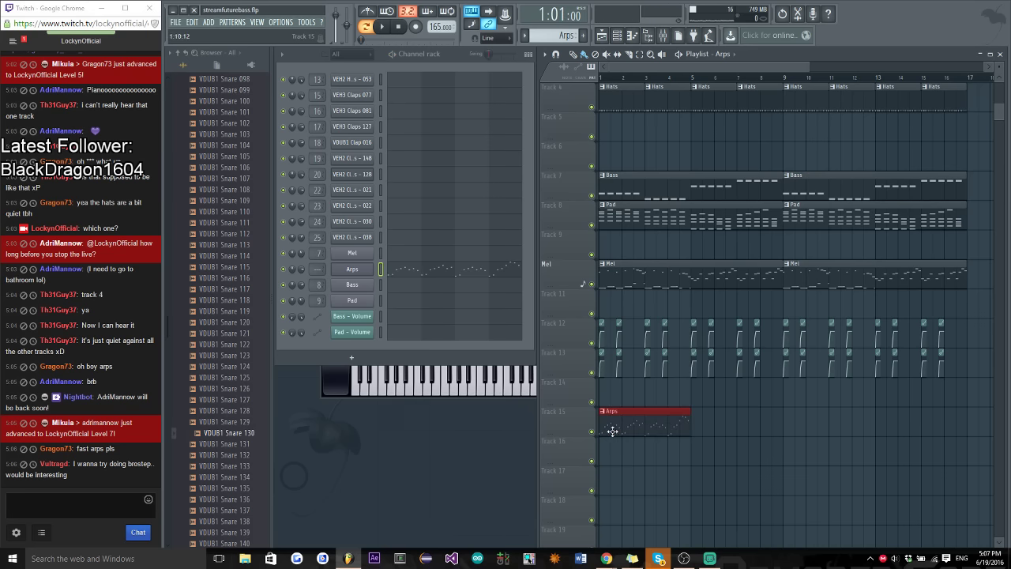
With the Arps pattern looping, give Sytrus operator 1 a volume envelope with instant attack, fast decay and no sustain, and reshape its waveform
key(space)
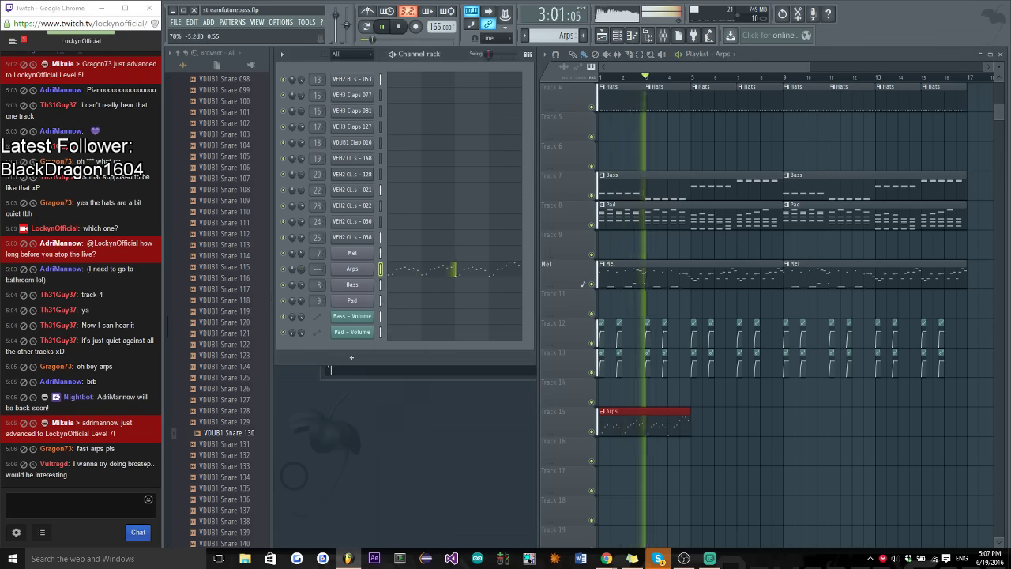
click(356, 270)
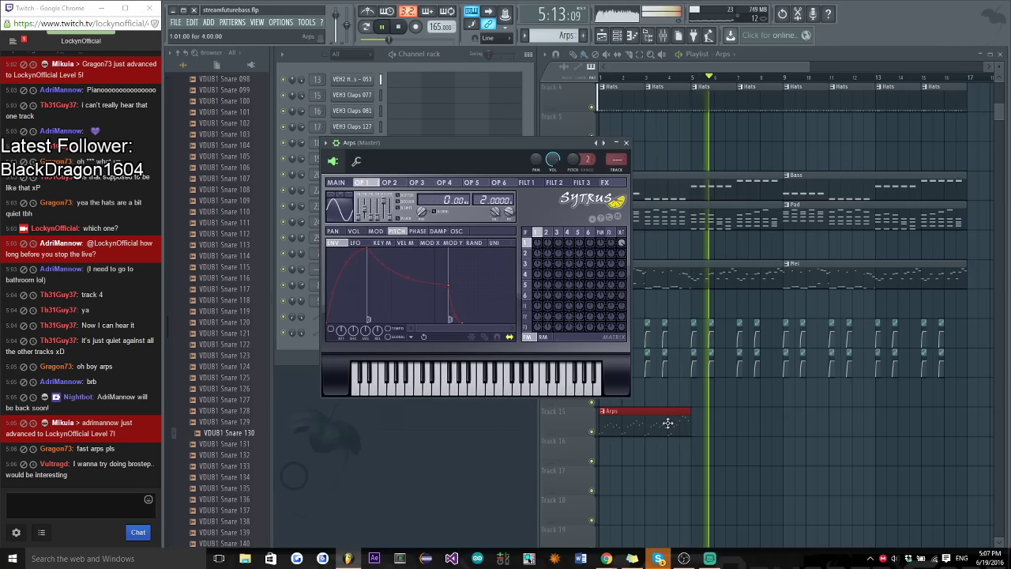
click(365, 26)
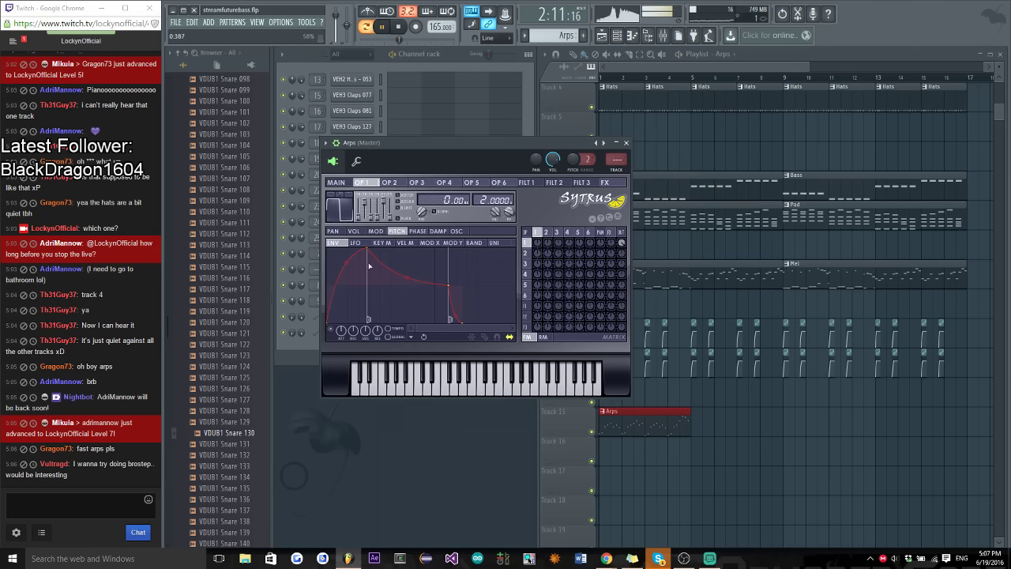
click(354, 230)
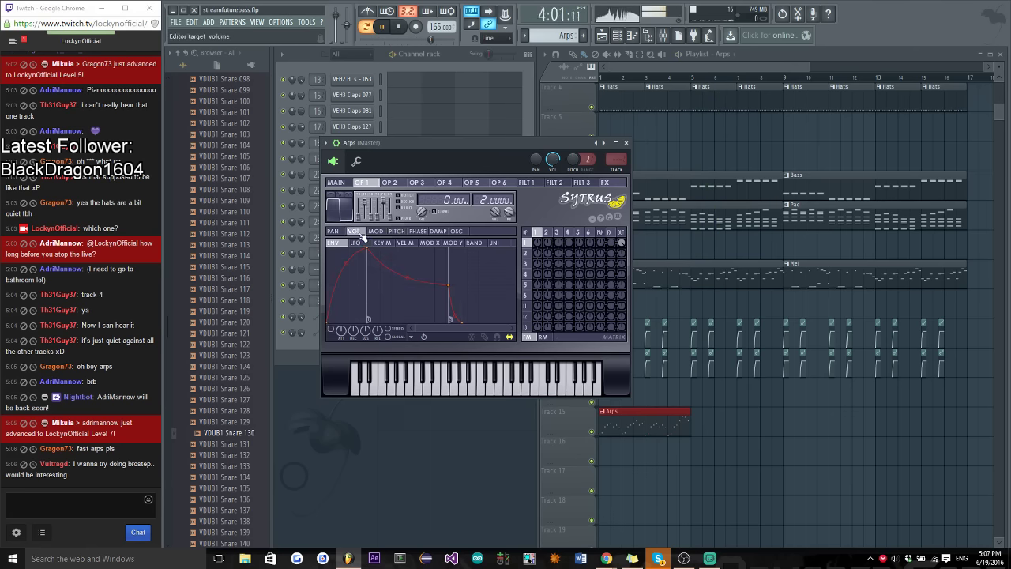
drag(367, 256, 328, 248)
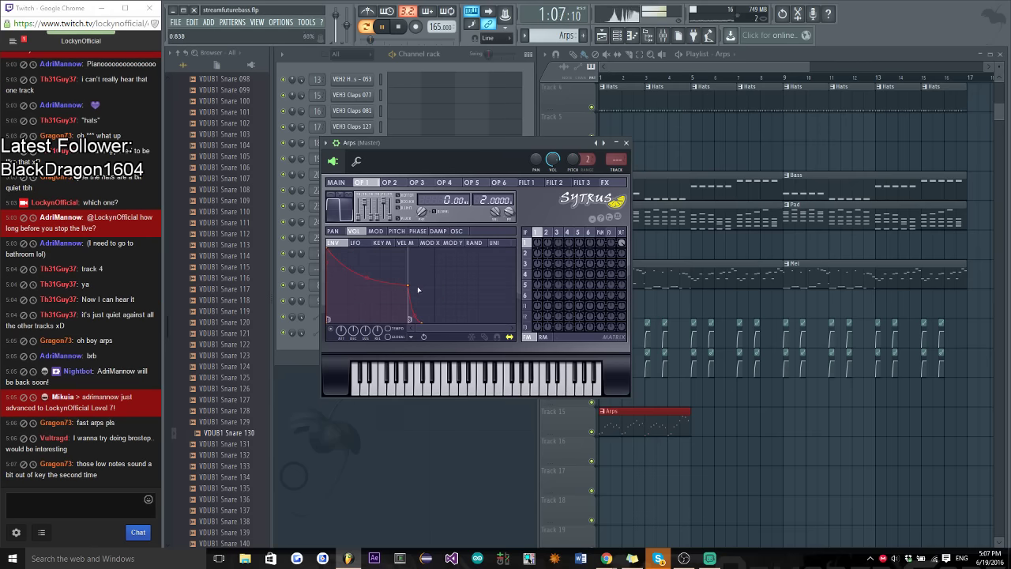
drag(418, 289, 380, 319)
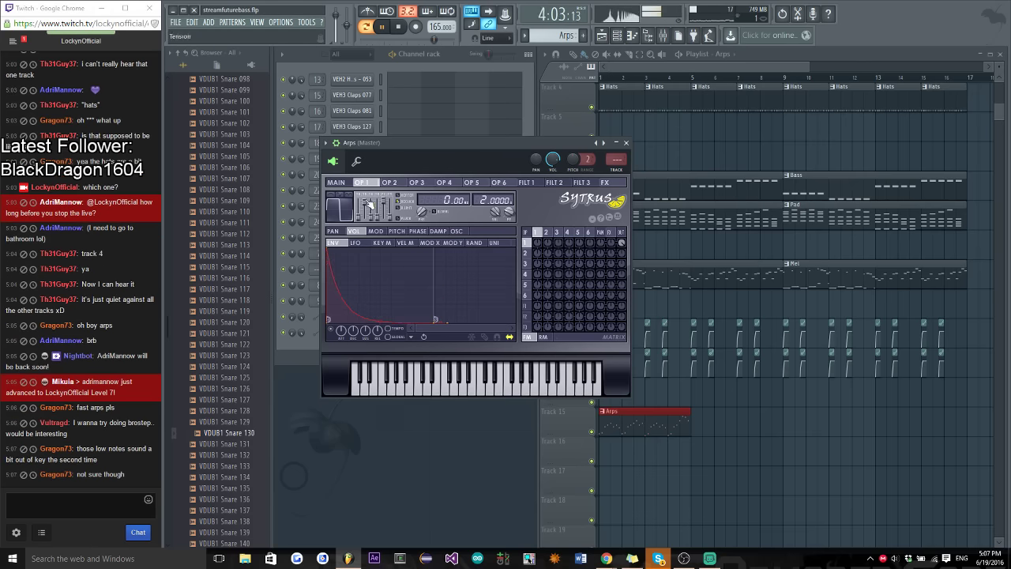
drag(367, 212, 367, 213)
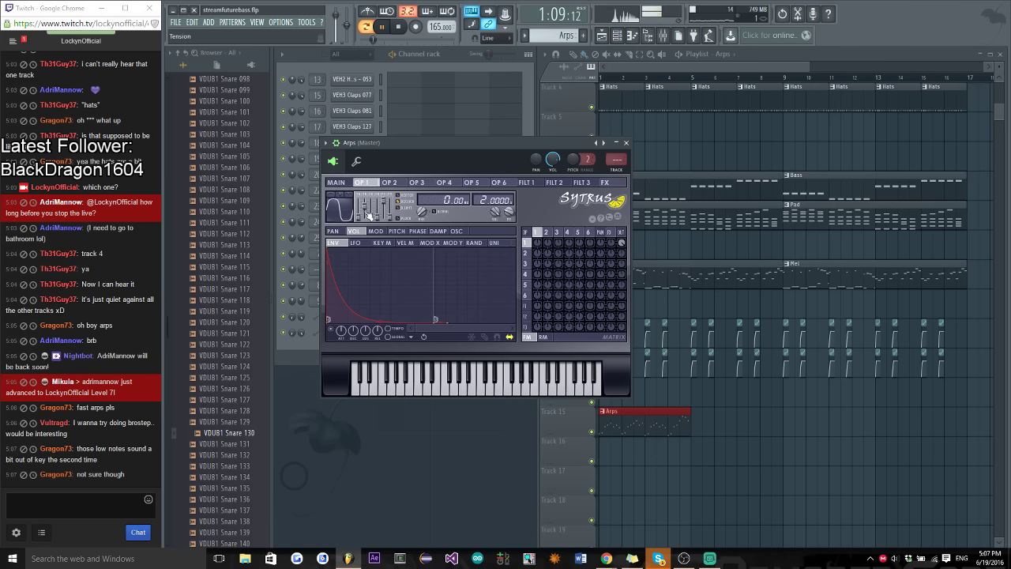
Give operator 2 a volume envelope with instant attack, a very short decay and no sustain
click(395, 182)
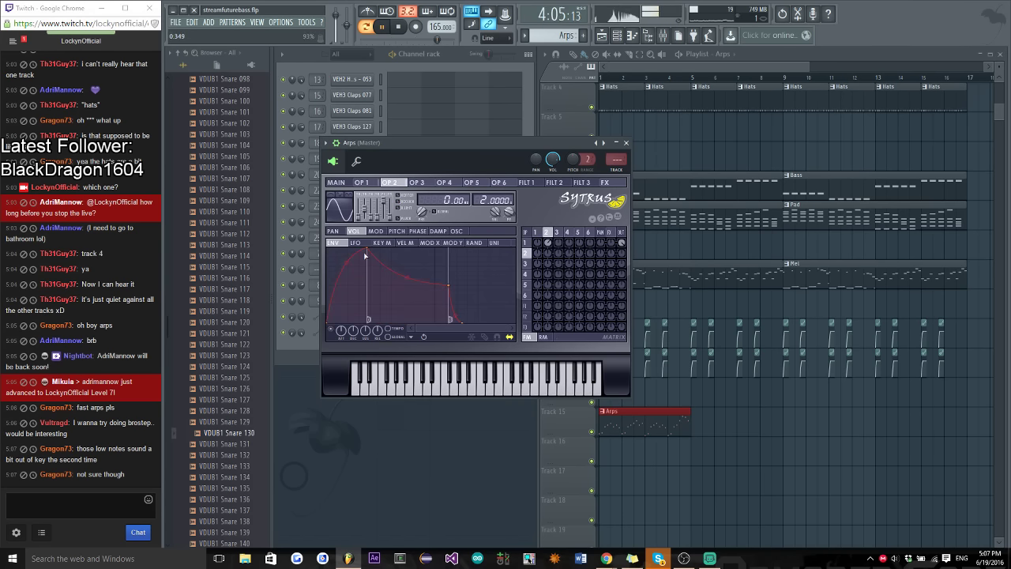
drag(364, 255, 328, 248)
drag(410, 286, 442, 359)
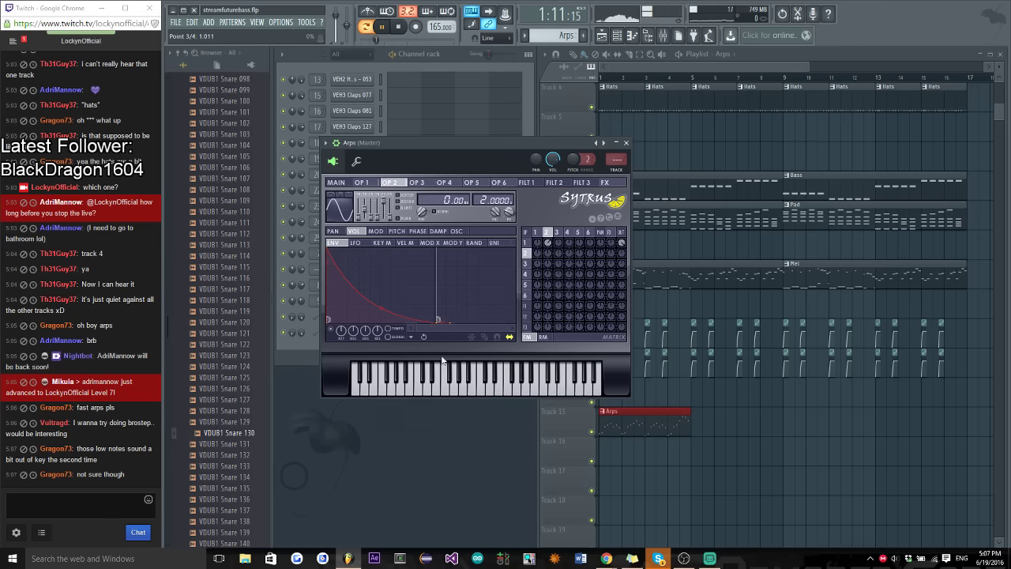
right_click(450, 328)
click(474, 371)
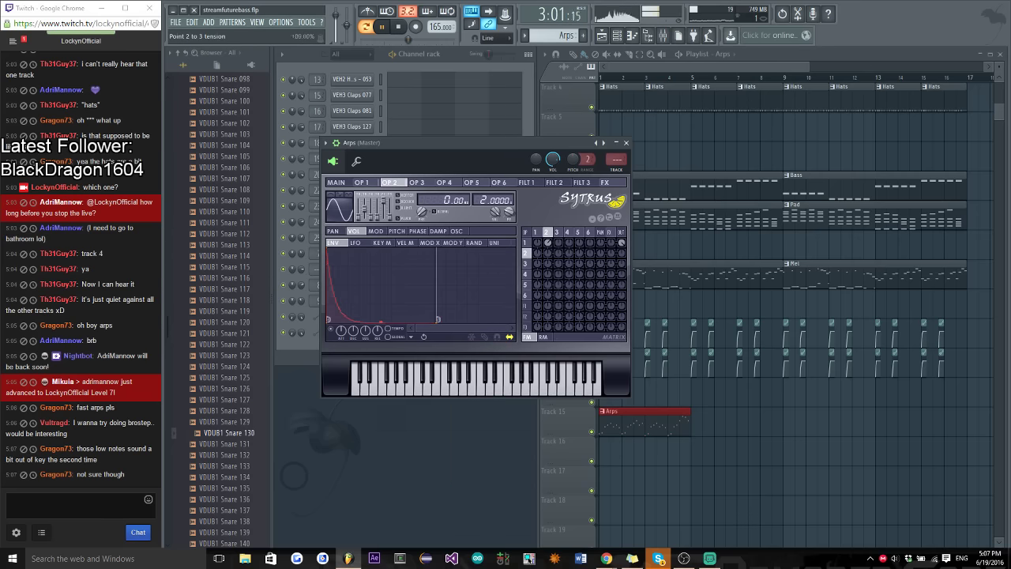
drag(343, 316, 333, 315)
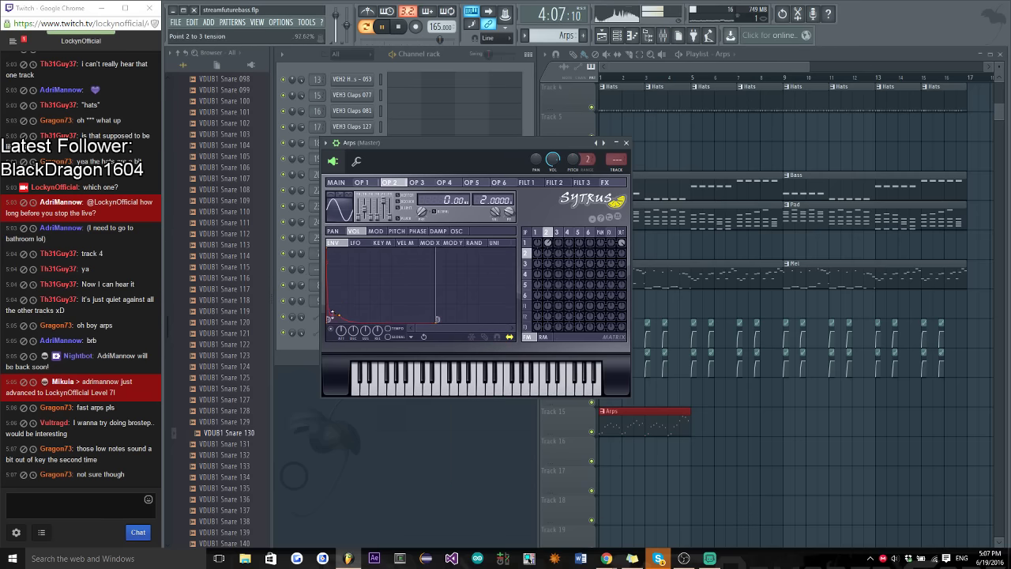
Raise operator 1's FX send to 100% in the Sytrus matrix and close the plugin
click(356, 161)
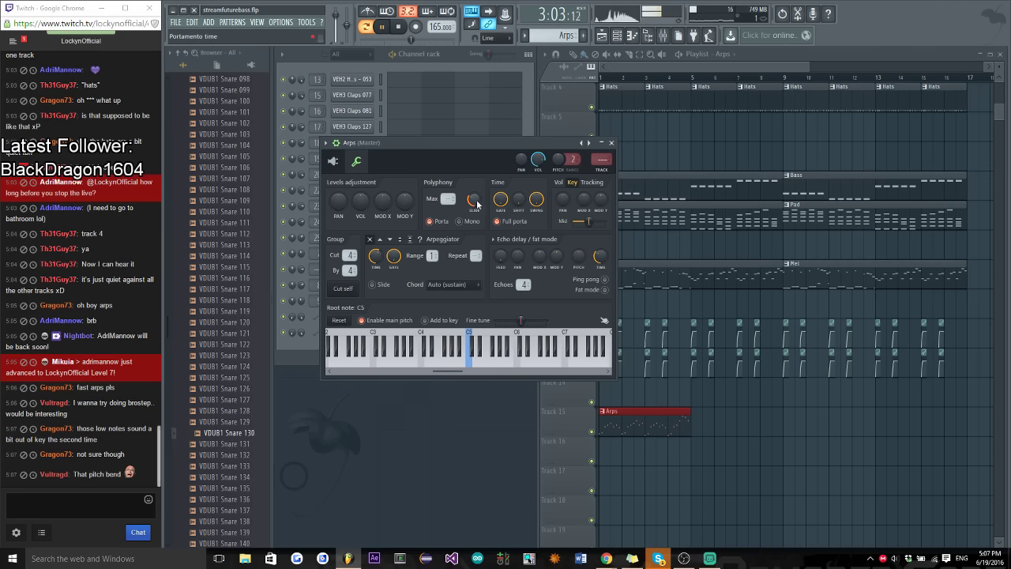
click(334, 163)
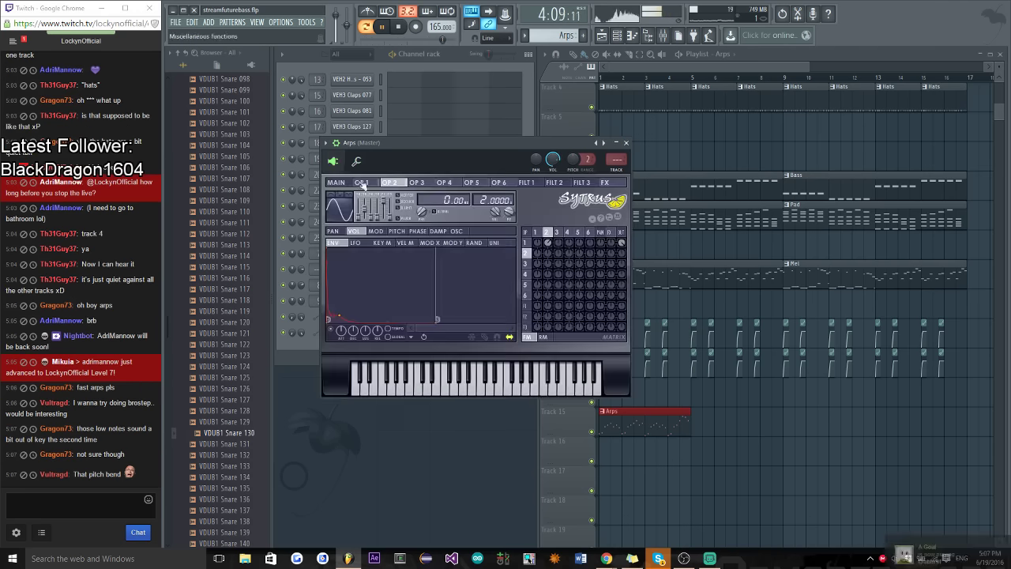
drag(605, 248, 606, 237)
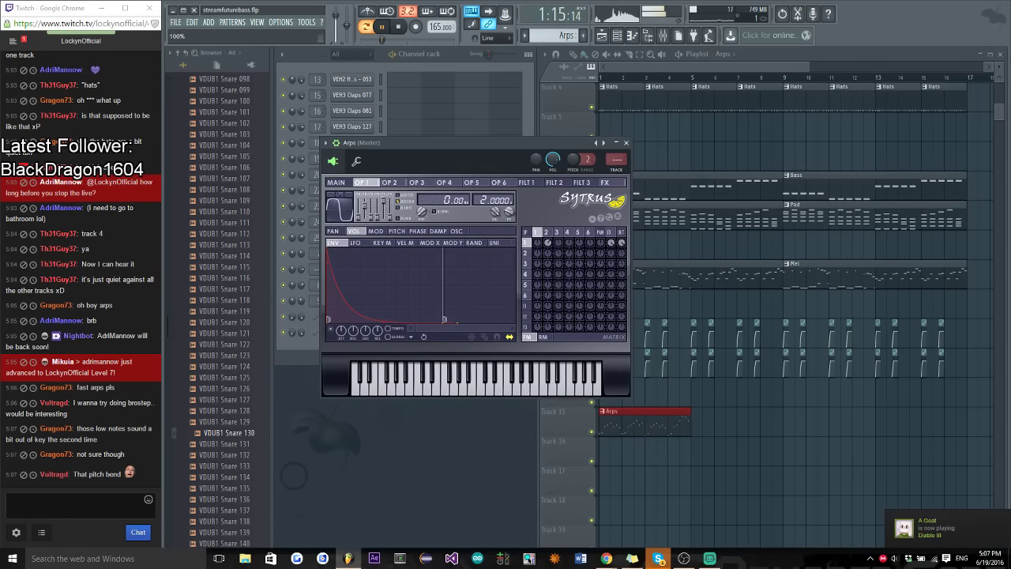
click(626, 143)
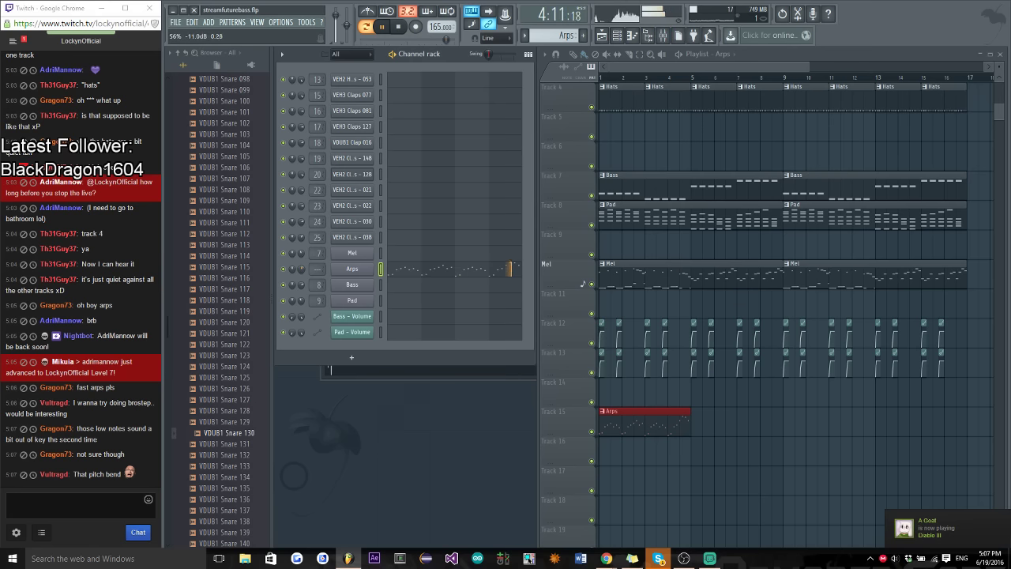
Open the mixer and route the Arps channel to insert 10
click(663, 35)
right_click(362, 230)
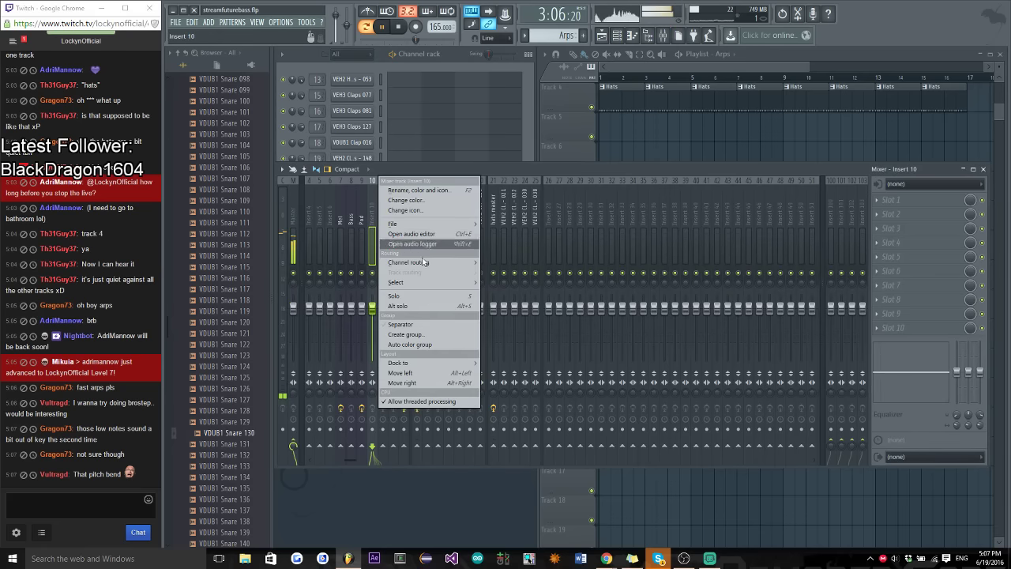
click(489, 261)
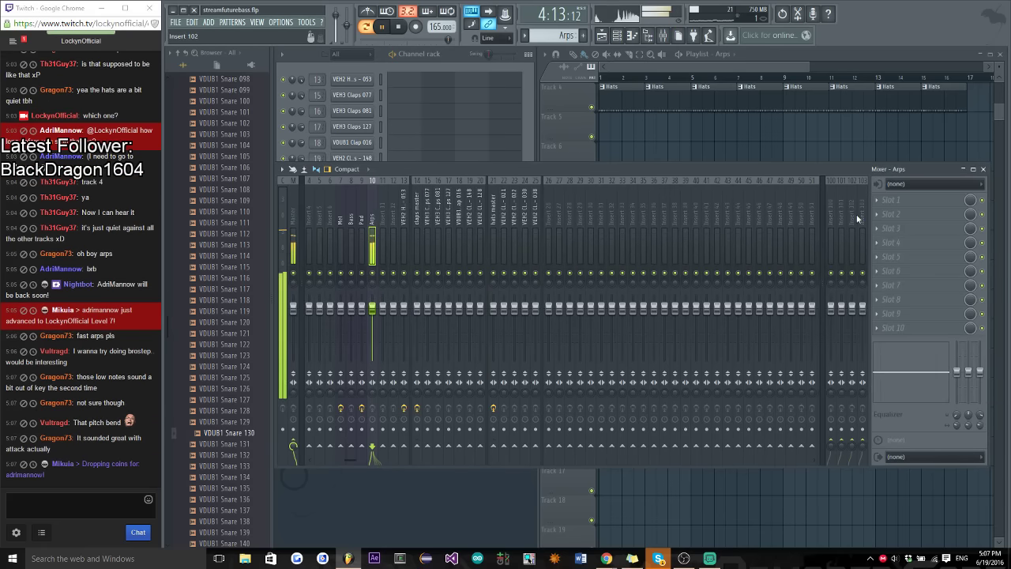
Load Fruity Stereo Enhancer in slot 1 of the Arps insert and pan it about 32% left
key(space)
click(881, 204)
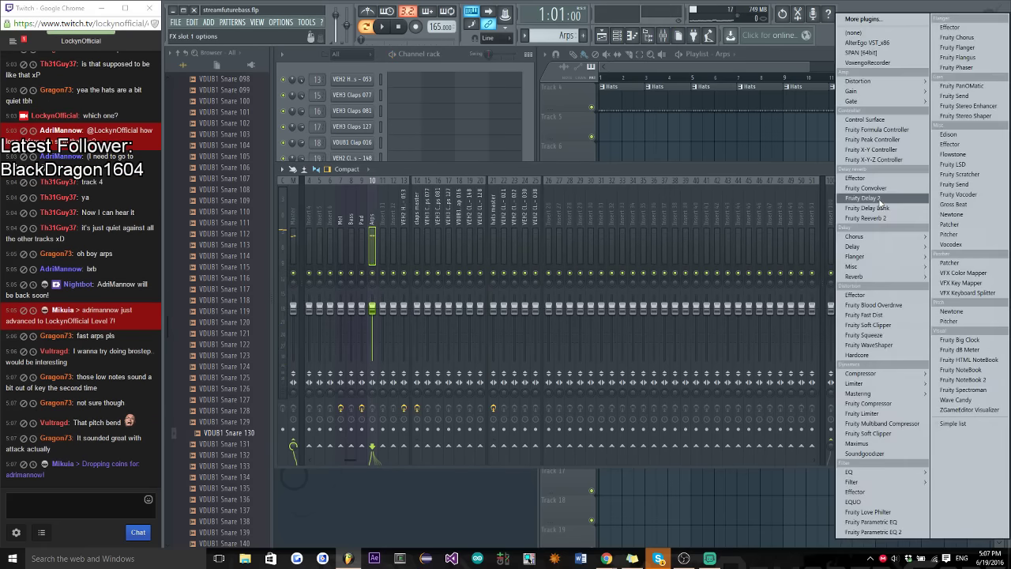
click(960, 109)
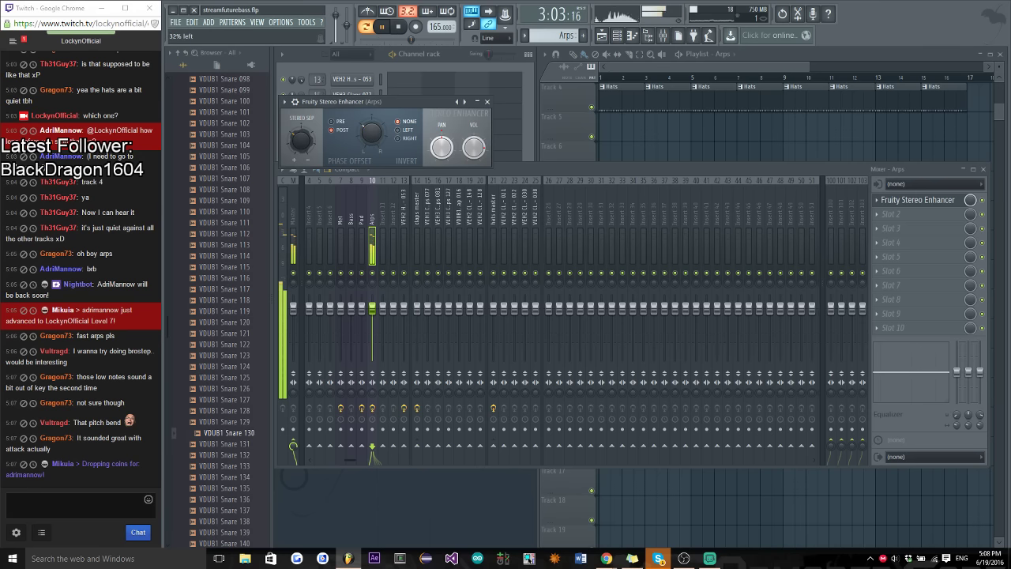
click(487, 101)
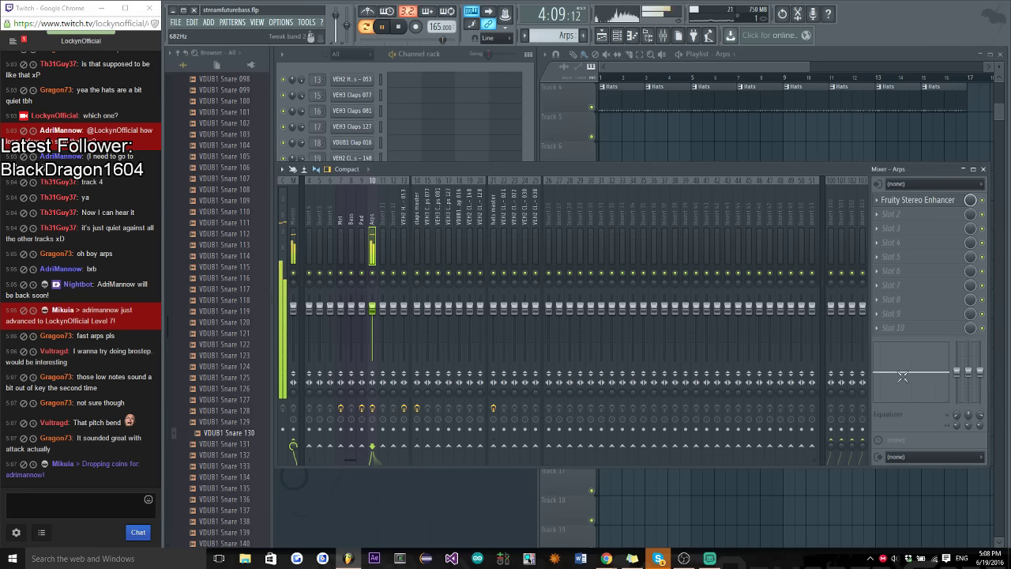
Load Fruity Delay Bank in slot 8 and Fruity Reeverb 2 in slot 9 of the Arps insert
click(880, 304)
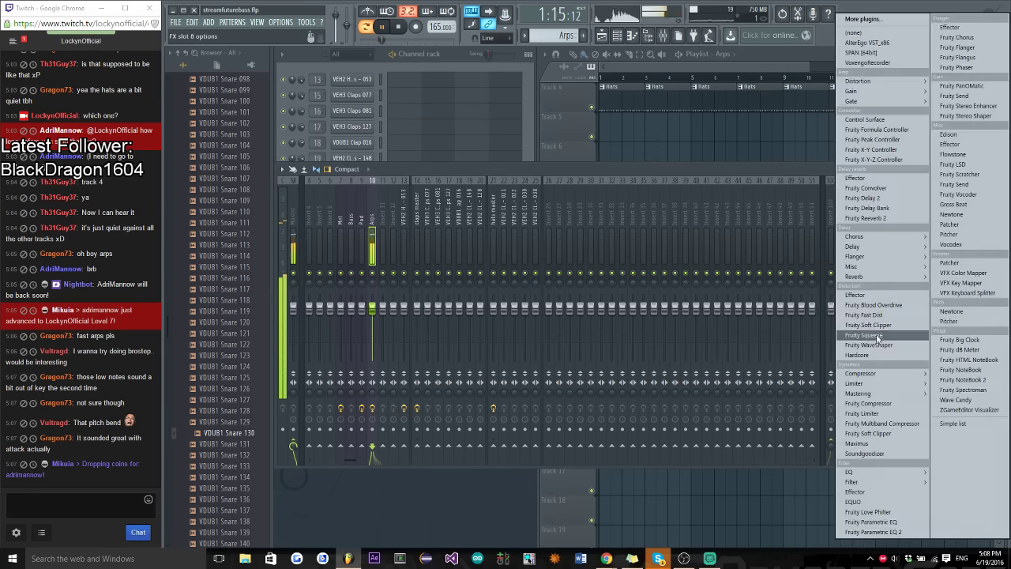
click(873, 209)
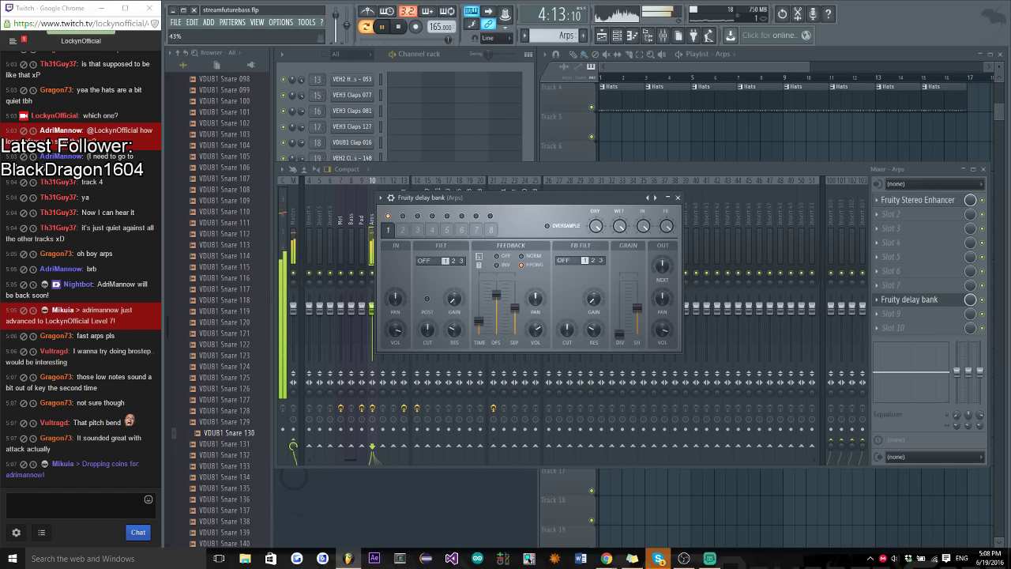
click(677, 197)
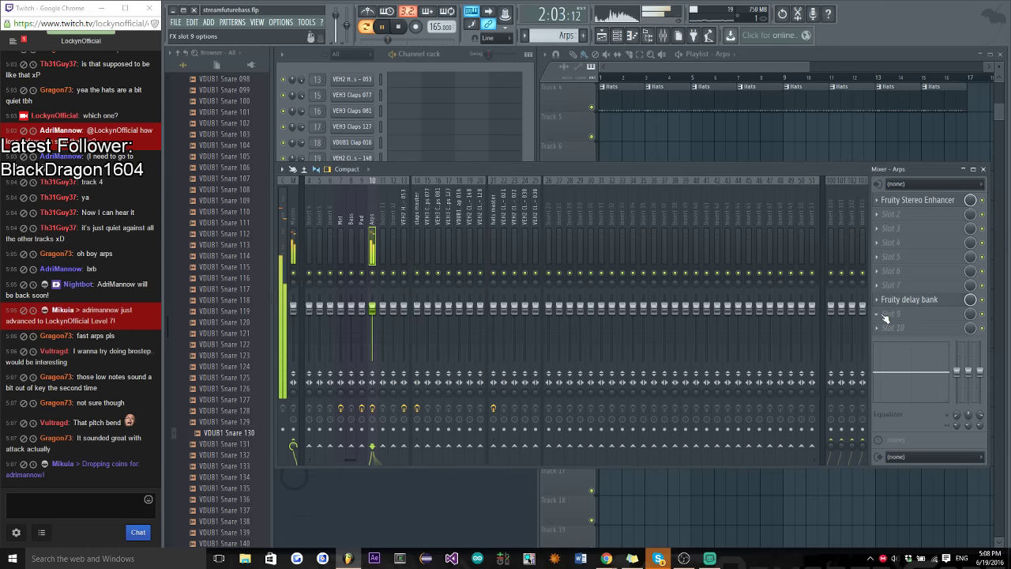
click(885, 316)
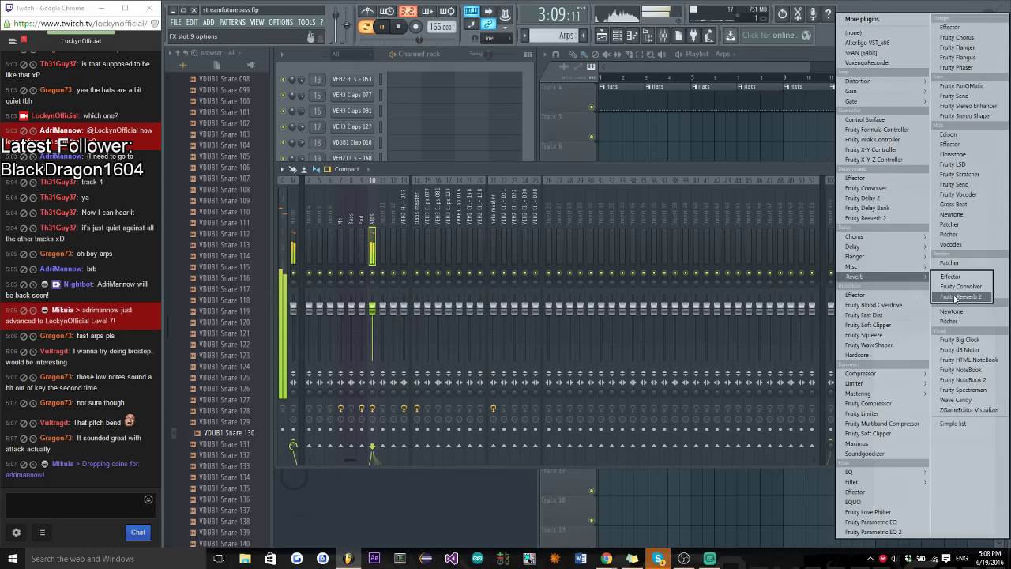
click(955, 297)
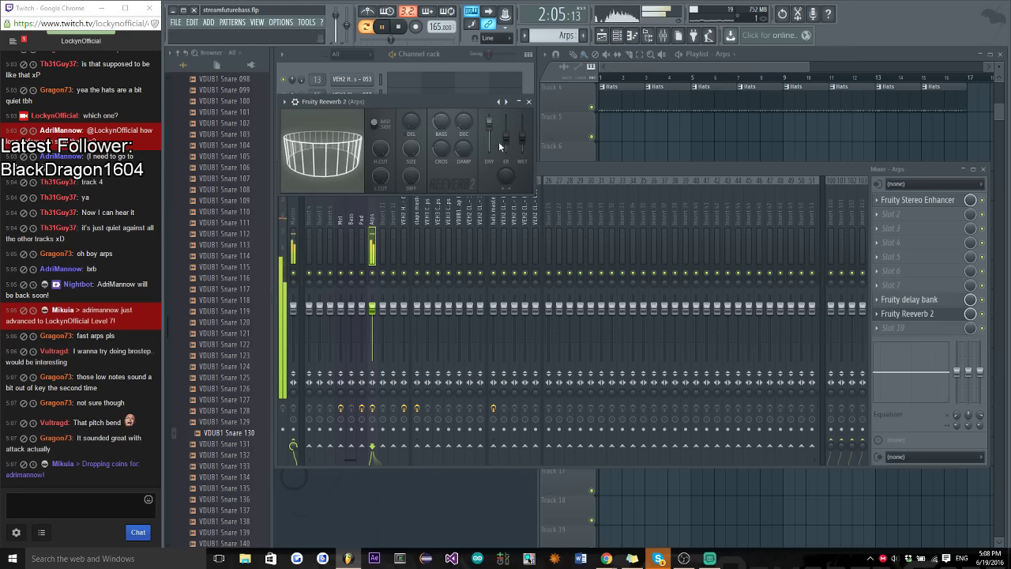
scroll(527, 148, down, 2)
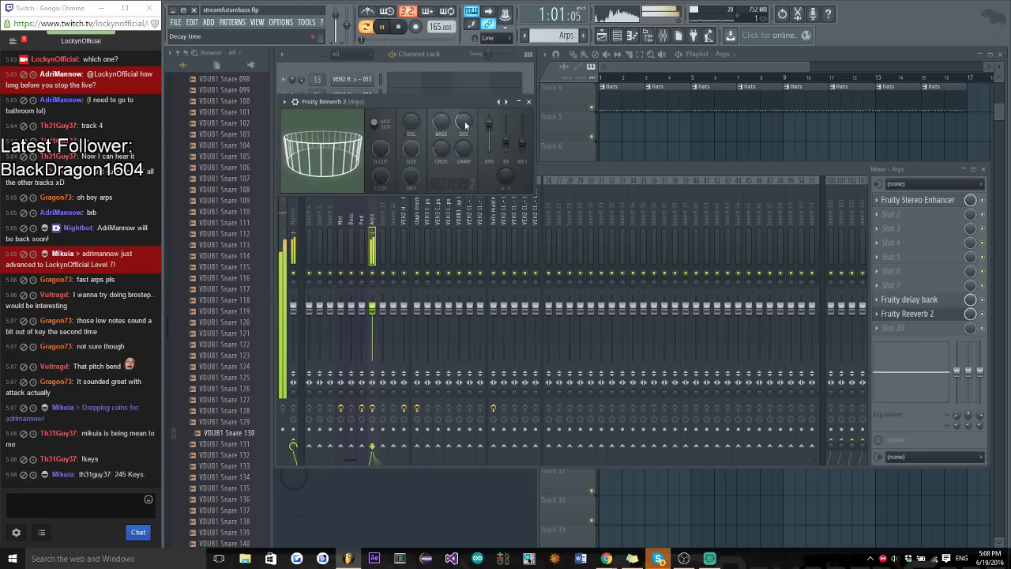
click(529, 101)
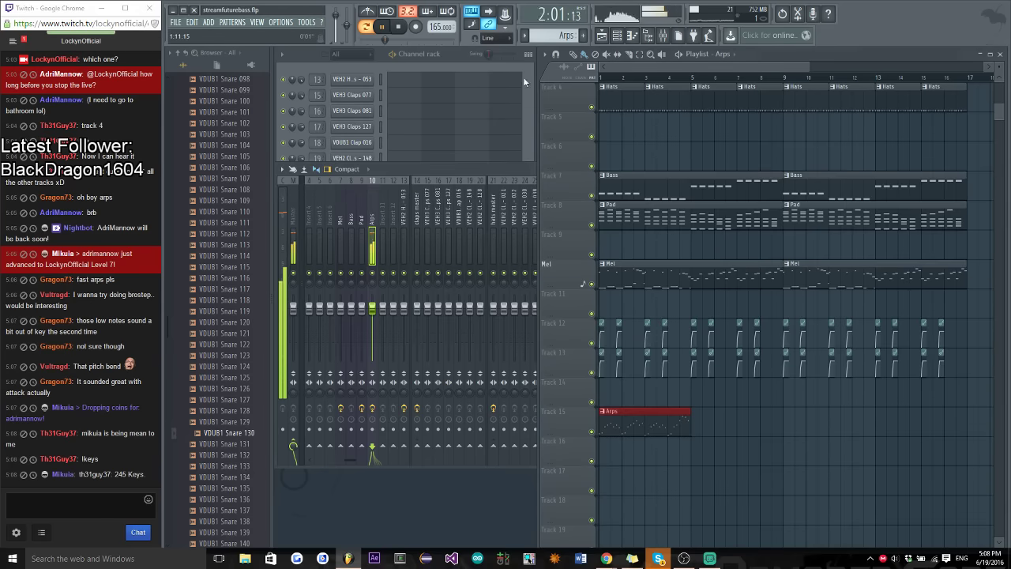
Play the whole song and repeat the Arps clip on Track 15 three times, at bars 5, 9 and 13
click(380, 27)
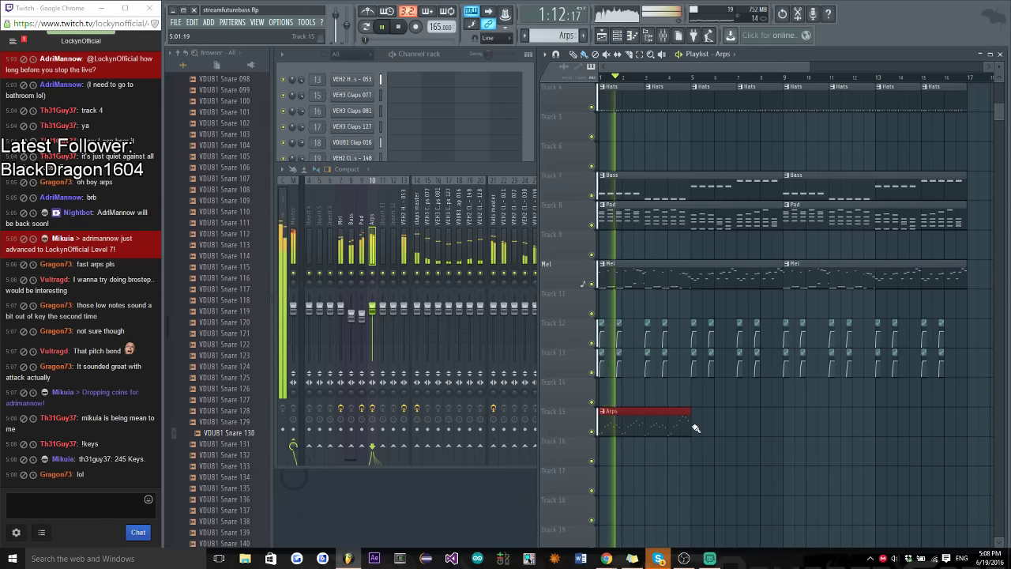
key(ctrl+b)
key(ctrl+b)
key(ctrl+b)
drag(908, 437, 777, 476)
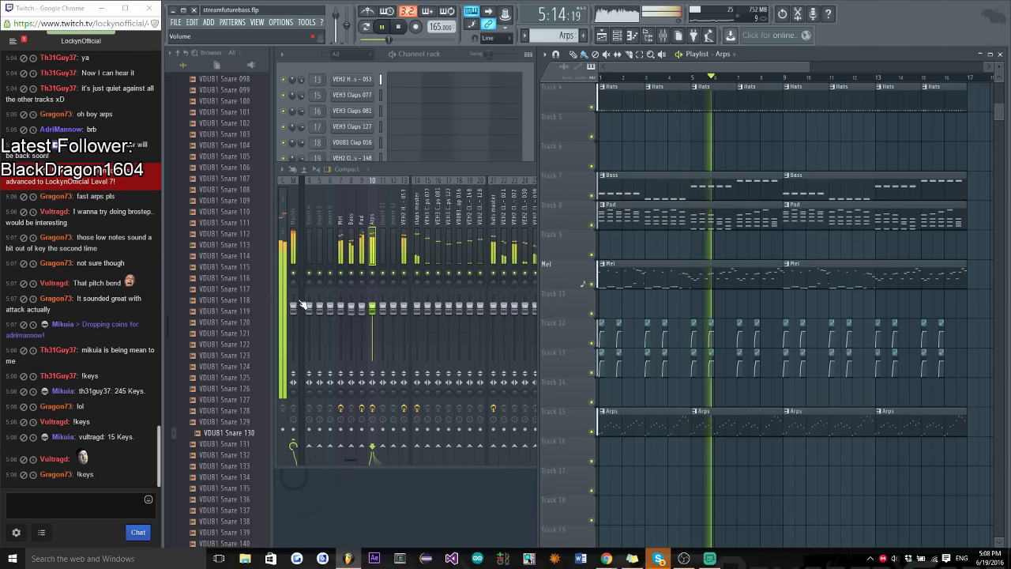
Stop playback, make the Arps clip at bar 5 unique, and use that variation for the clip at bar 13
click(465, 67)
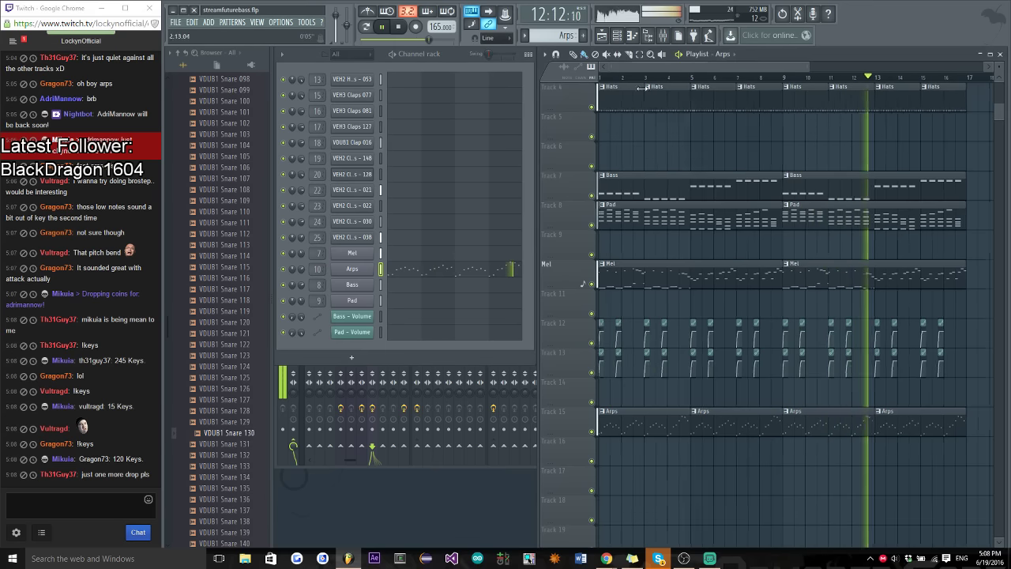
scroll(747, 285, up, 3)
scroll(695, 395, down, 4)
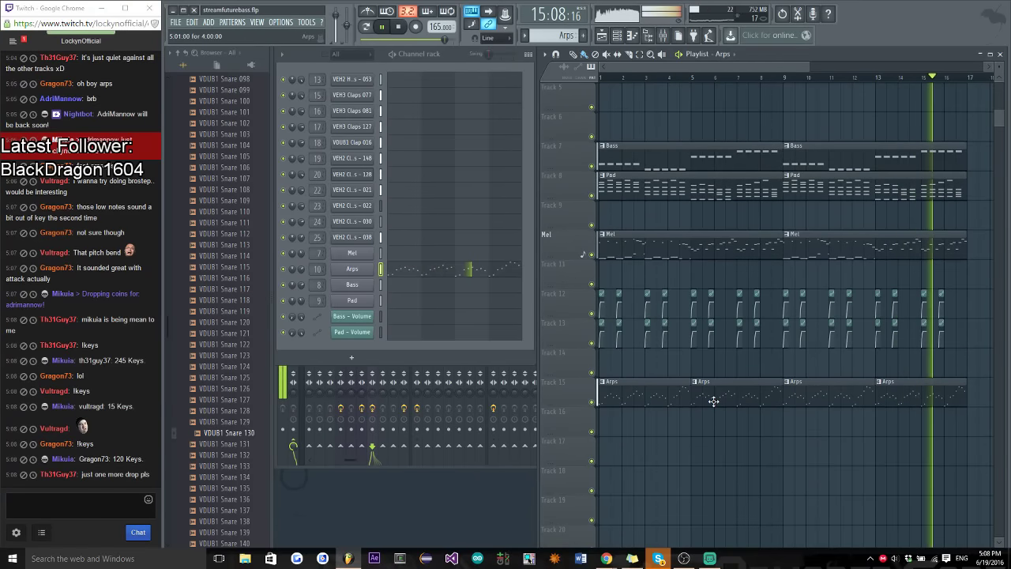
key(space)
right_click(700, 385)
click(718, 440)
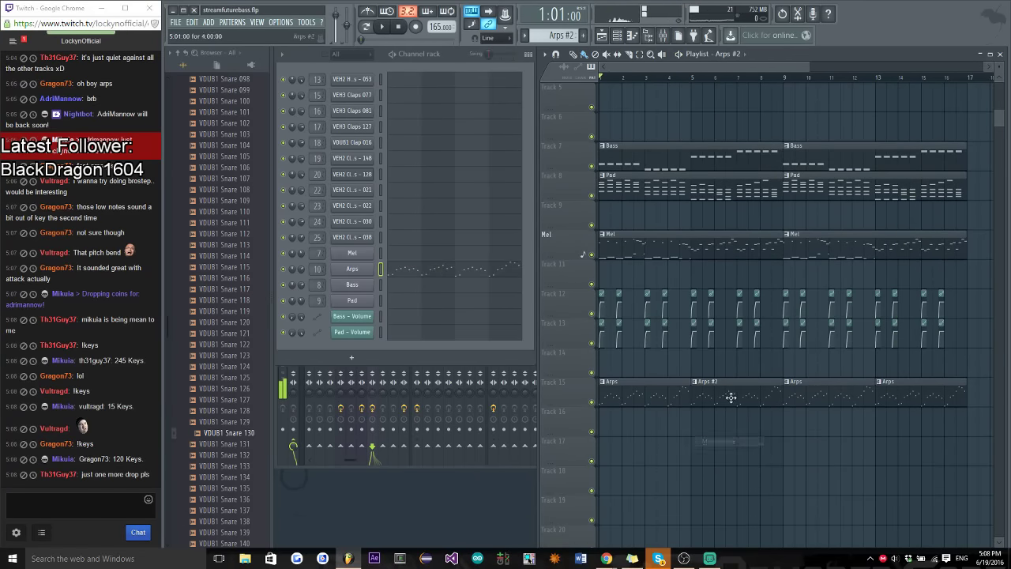
click(897, 394)
click(848, 442)
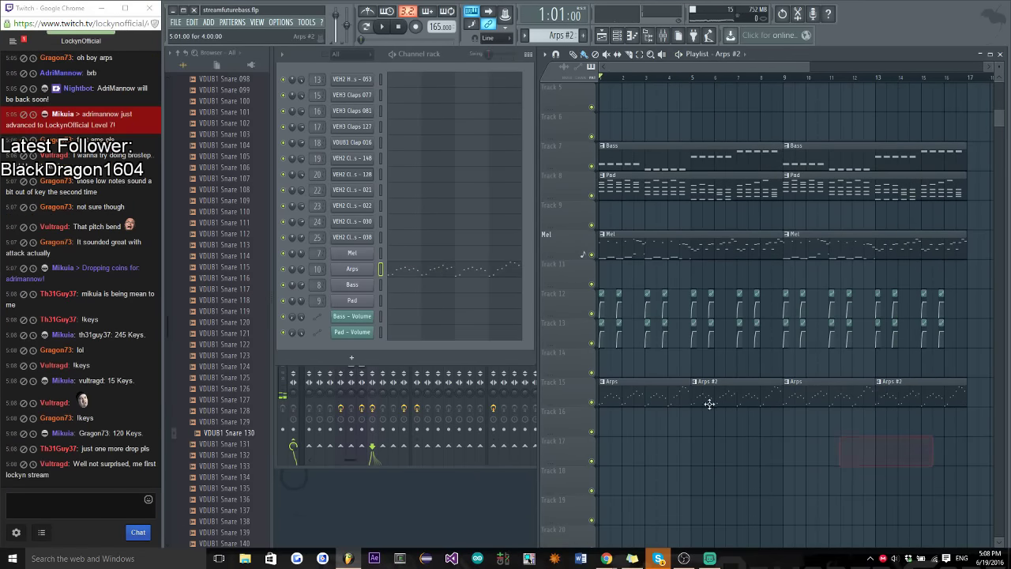
Rewrite bar 1 of the Arps #2 variation as A4, G4, E5, F5, C5, E5, F5, G5 and play the pattern
click(410, 267)
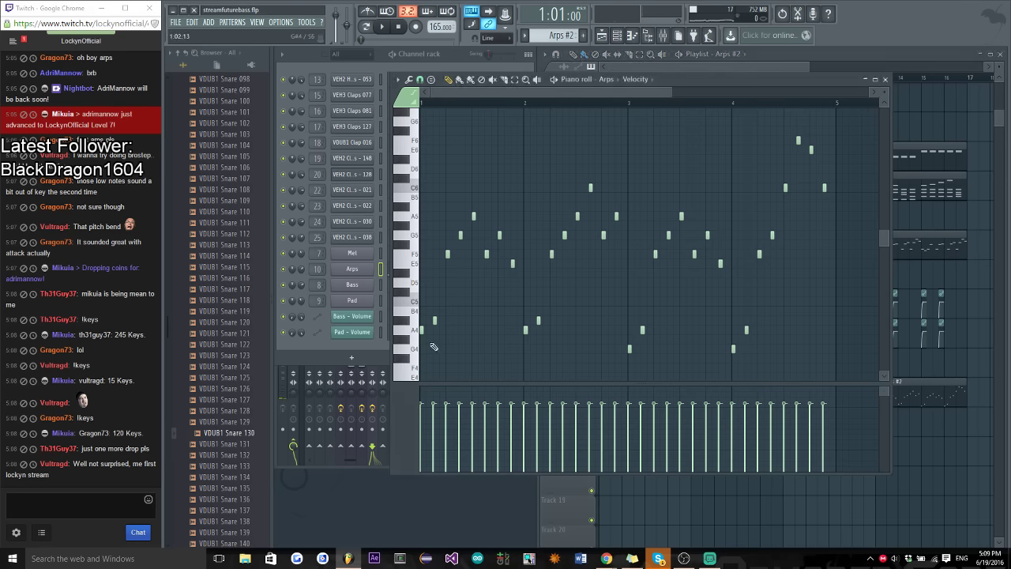
scroll(433, 346, up, 3)
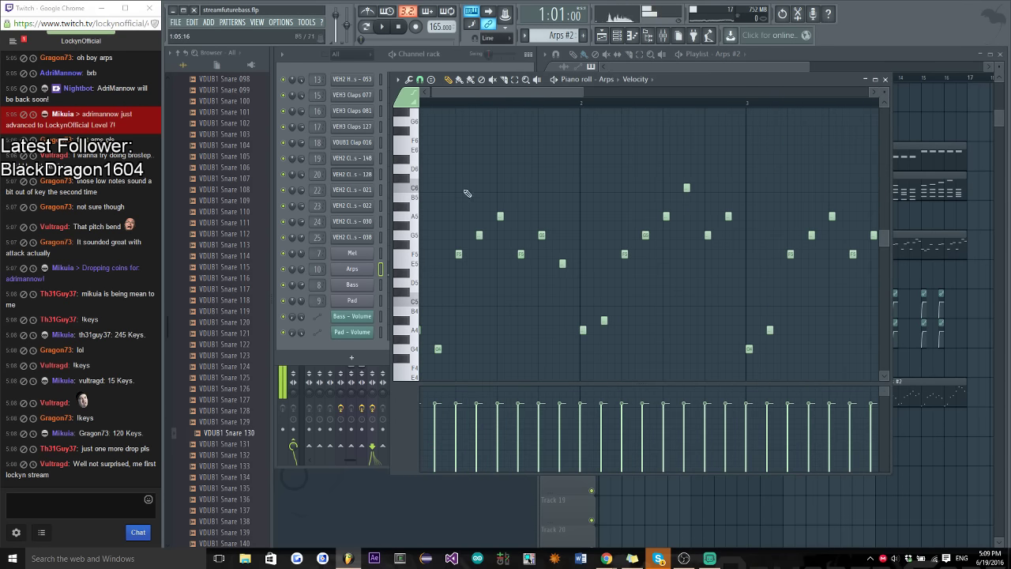
scroll(438, 103, up, 2)
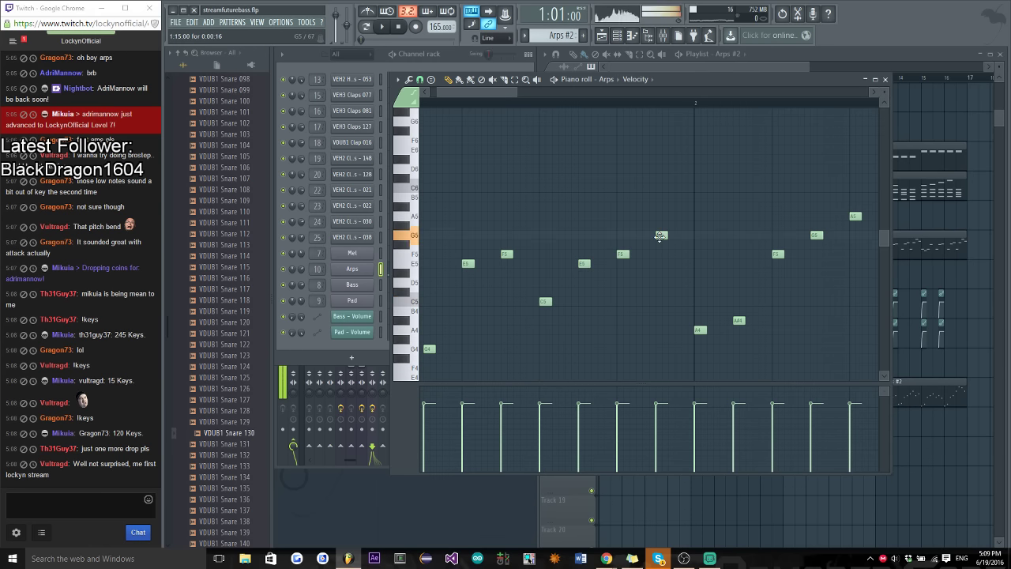
key(space)
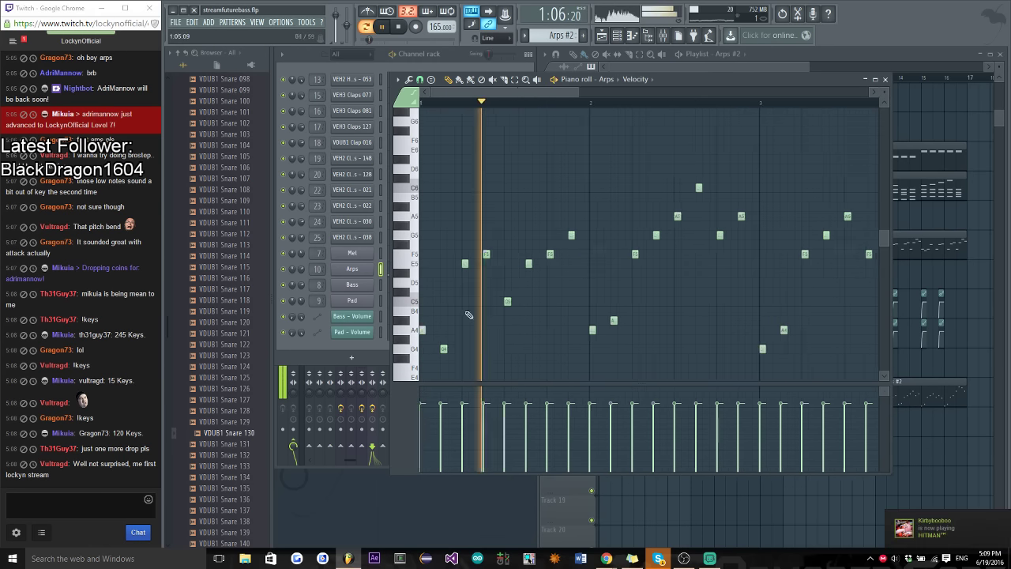
Stop playback and lower the fifth, sixth and seventh notes of bar 1 to A4, C5 and E5
ctrl+scroll(514, 287, down, 2)
scroll(515, 287, down, 1)
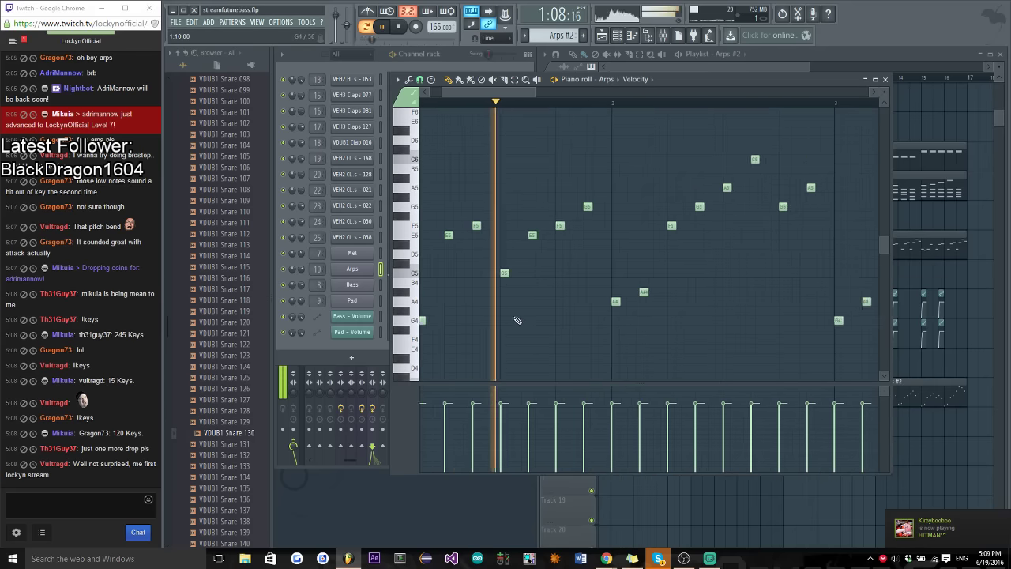
ctrl+scroll(509, 289, up, 2)
key(space)
click(501, 276)
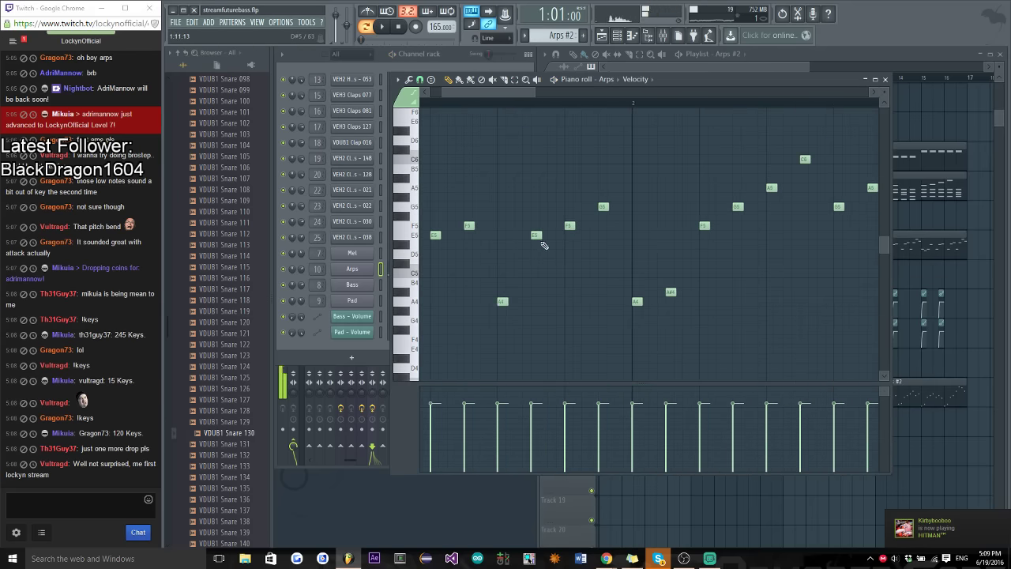
click(540, 274)
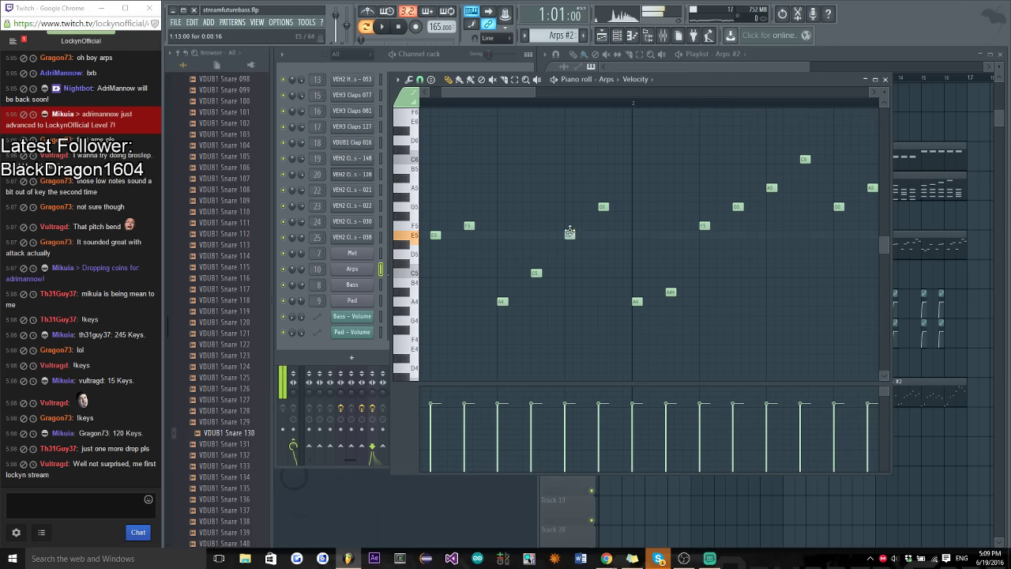
Change the last five notes of bar 3 in Arps #2 to E5, F5, C5, G4 and F4, and play the song
ctrl+scroll(613, 278, down, 3)
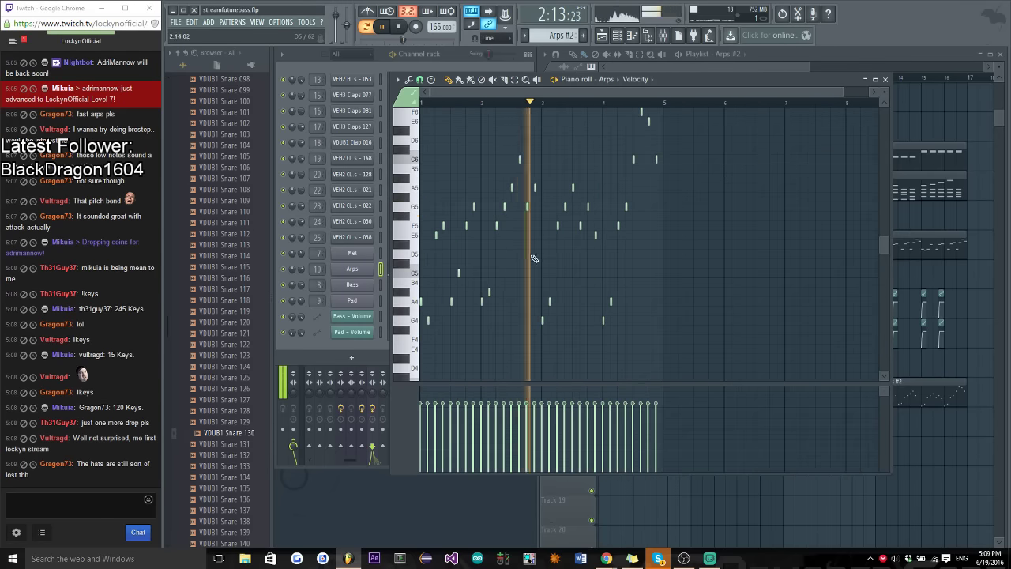
ctrl+scroll(624, 280, up, 3)
key(space)
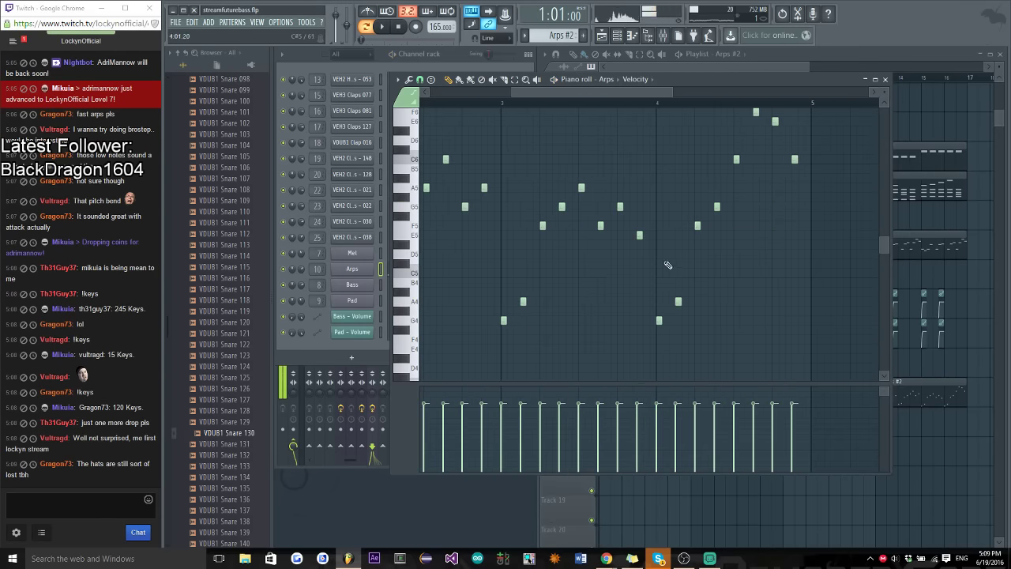
ctrl+scroll(552, 206, up, 2)
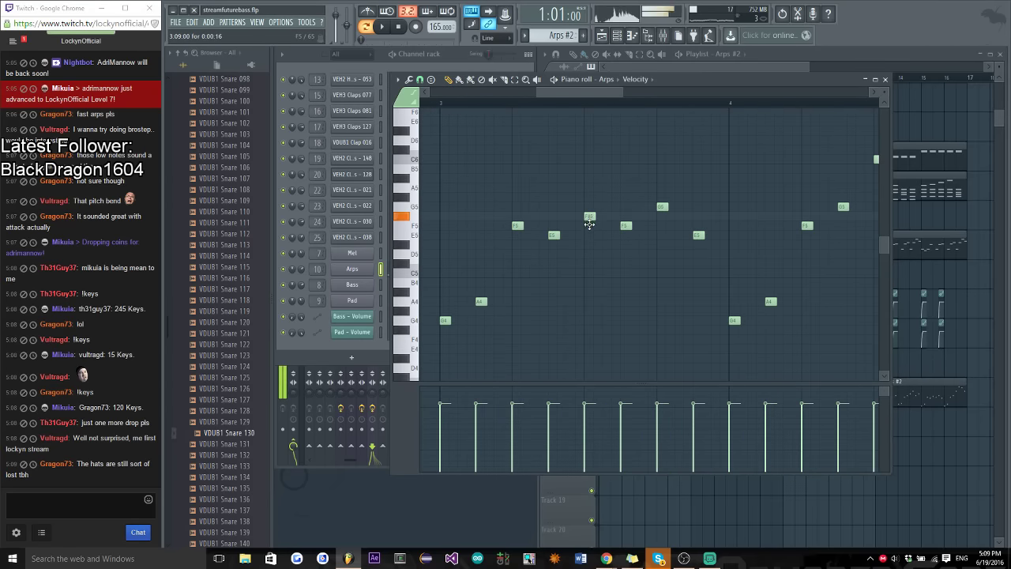
drag(590, 227, 587, 228)
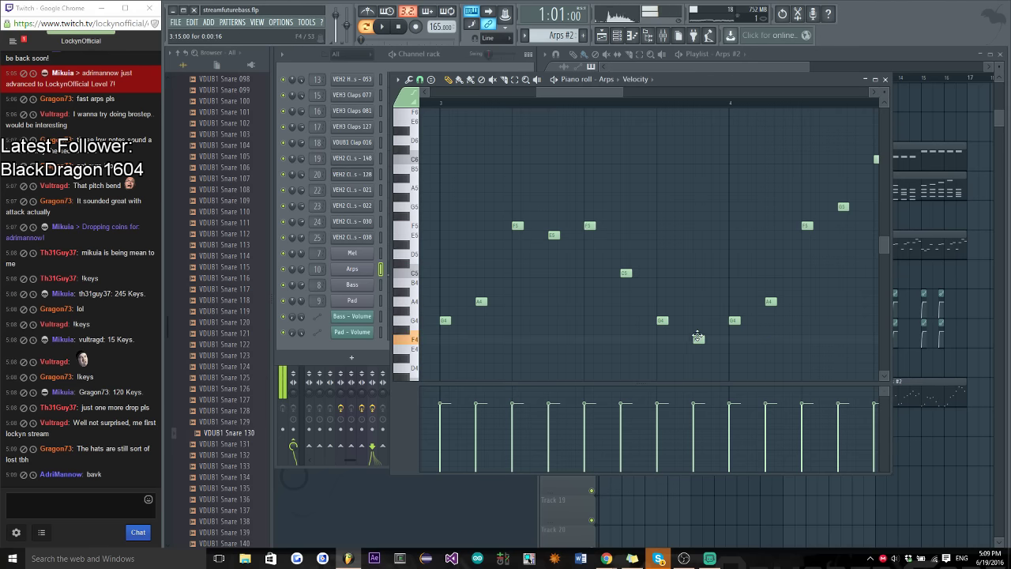
click(884, 79)
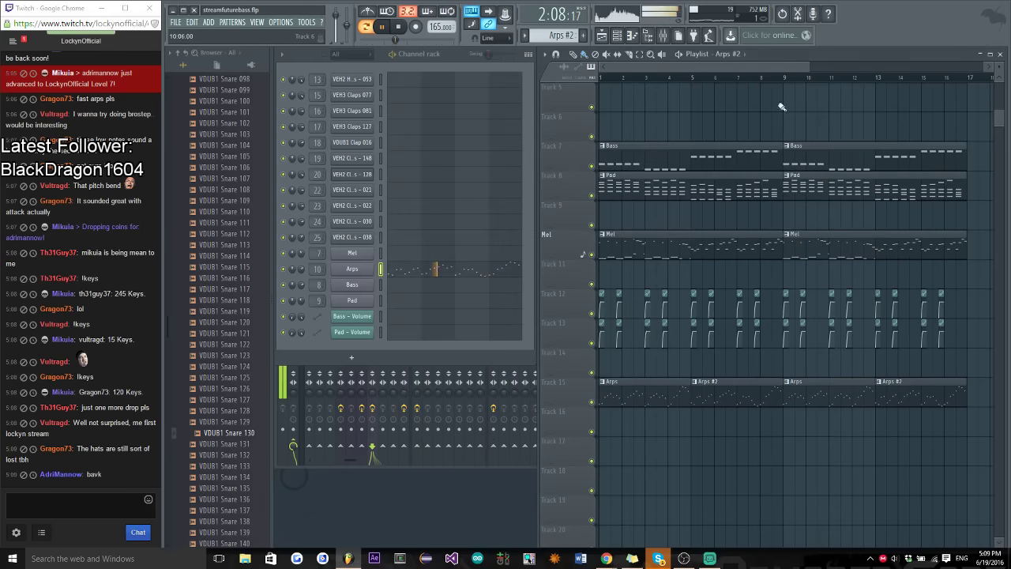
click(695, 79)
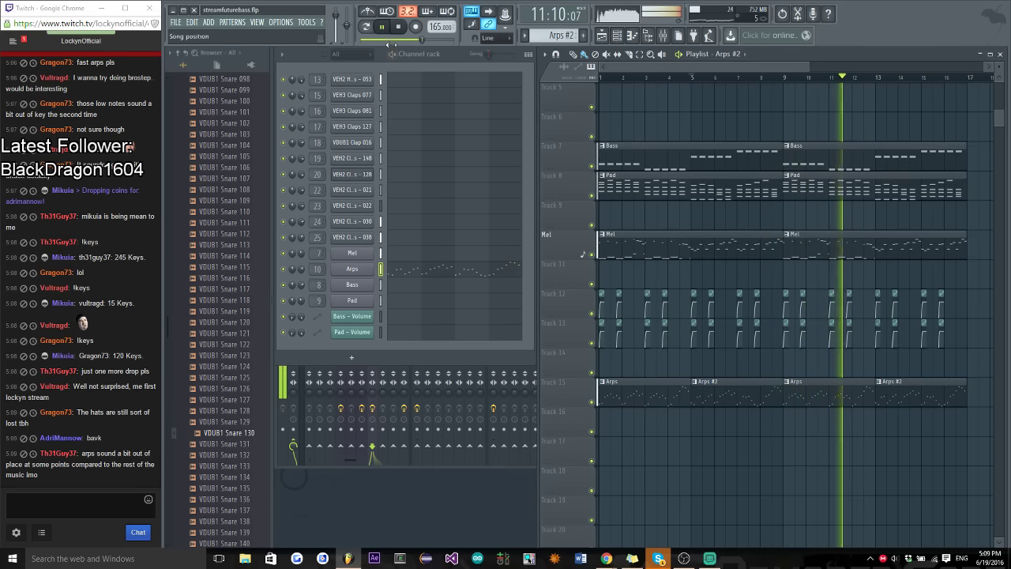
Send the messages "I agree" and "on both hats and arp" in the Twitch chat
click(75, 505)
text(I ag)
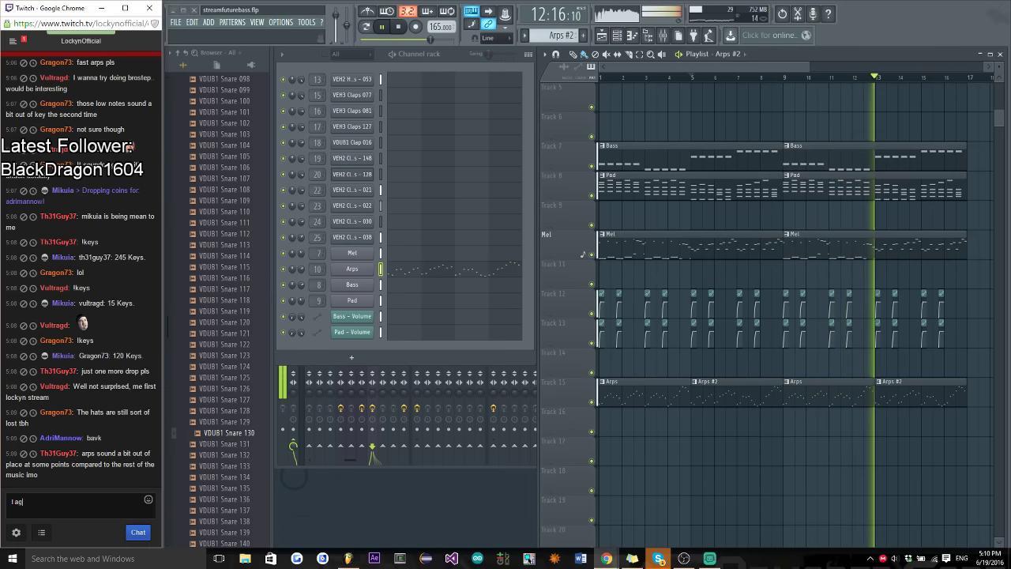
text(ree)
key(Return)
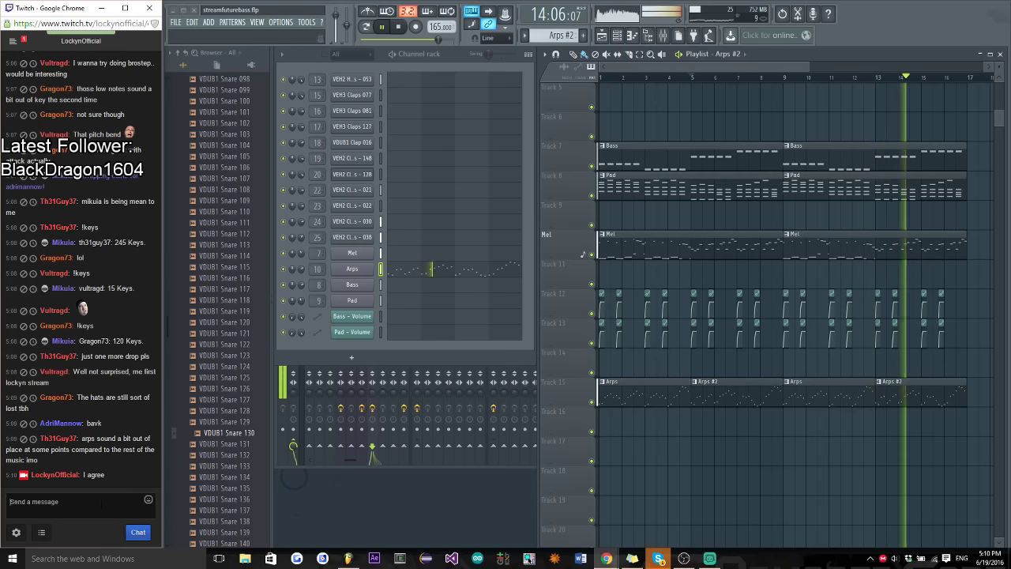
text(on bo)
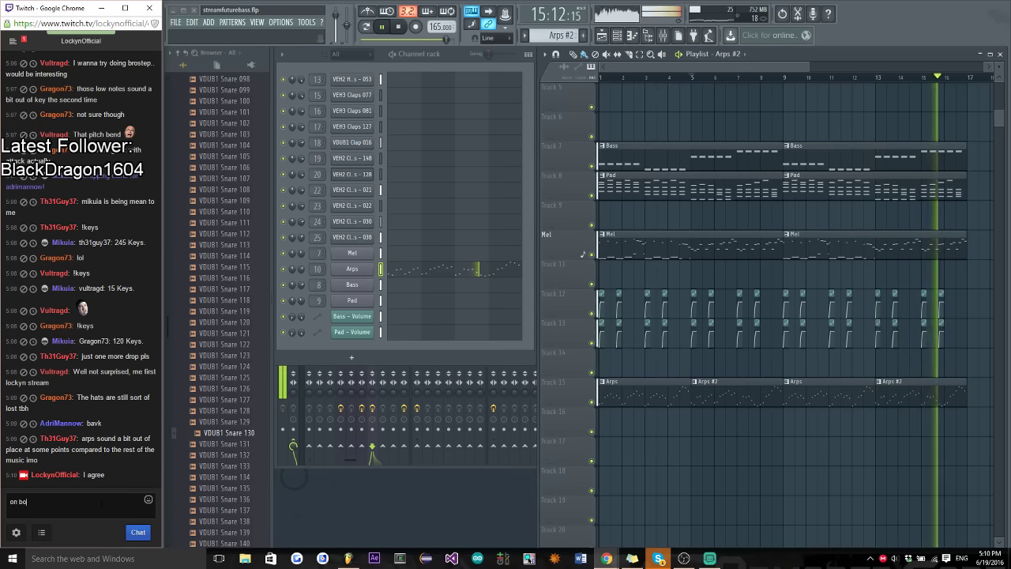
text(th hats and arp)
key(Return)
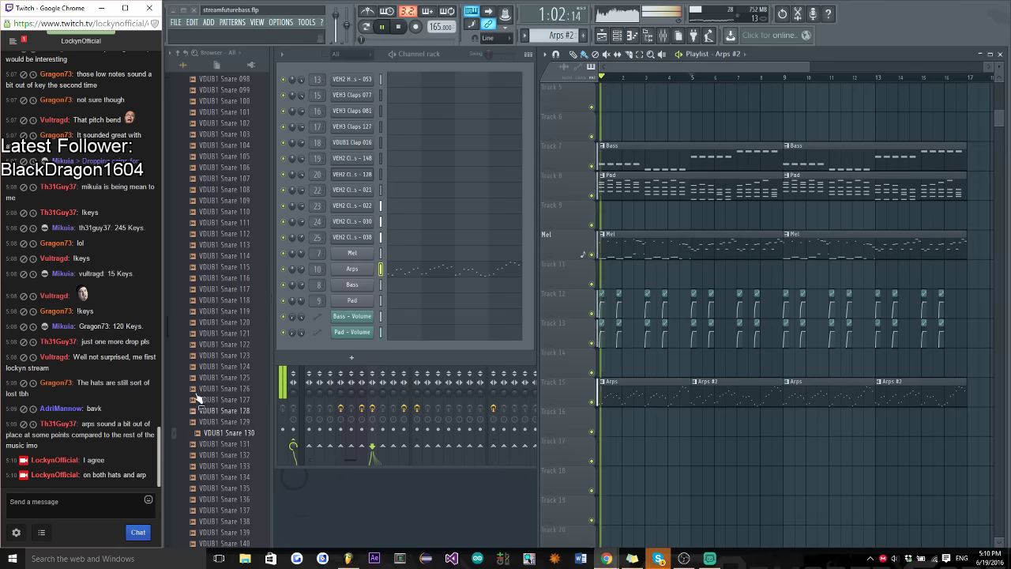
Compare the playing song in FL Studio with the Hats on Track 4 muted and unmuted
click(419, 347)
scroll(640, 239, up, 1)
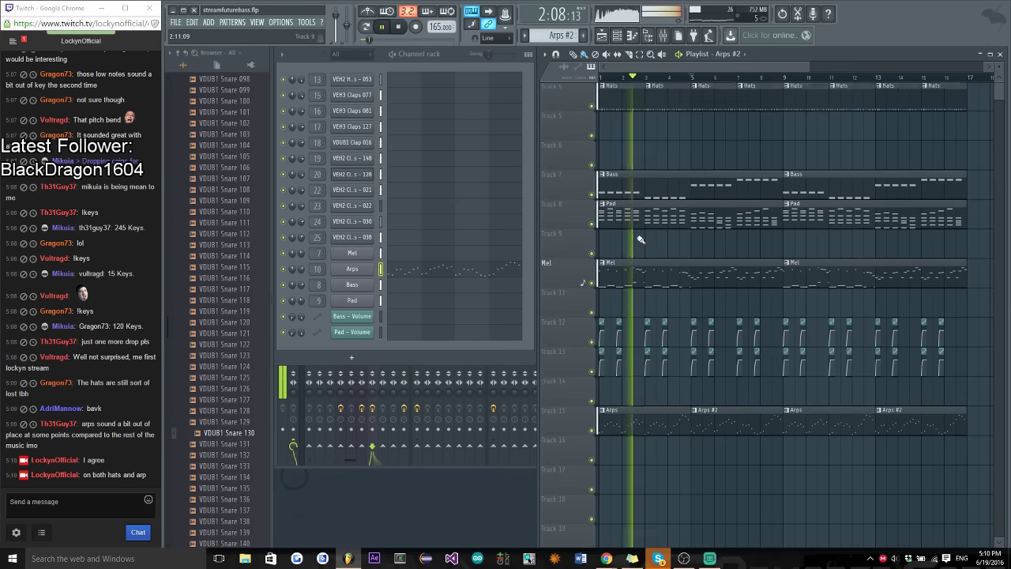
scroll(639, 239, up, 3)
click(592, 195)
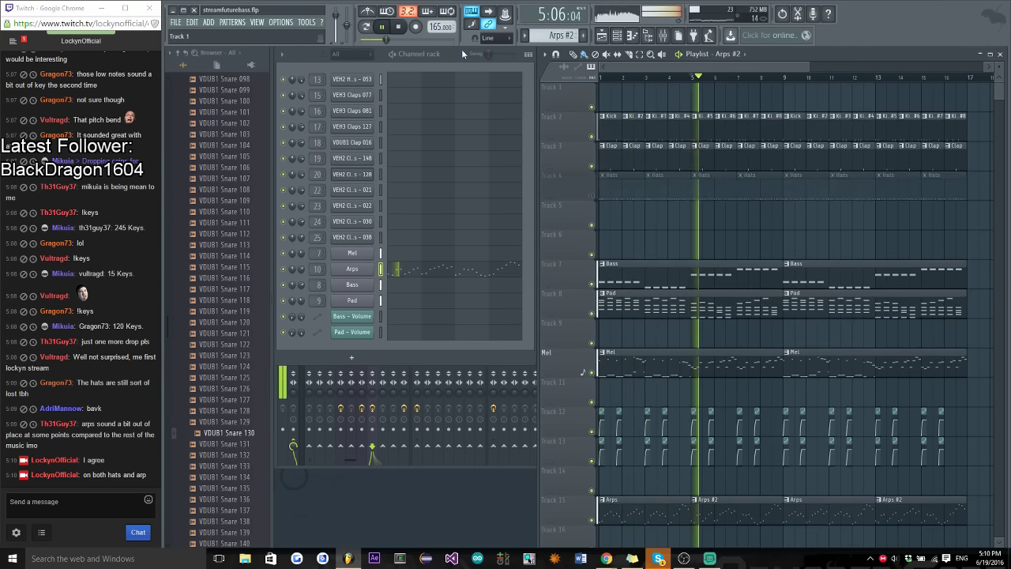
click(398, 27)
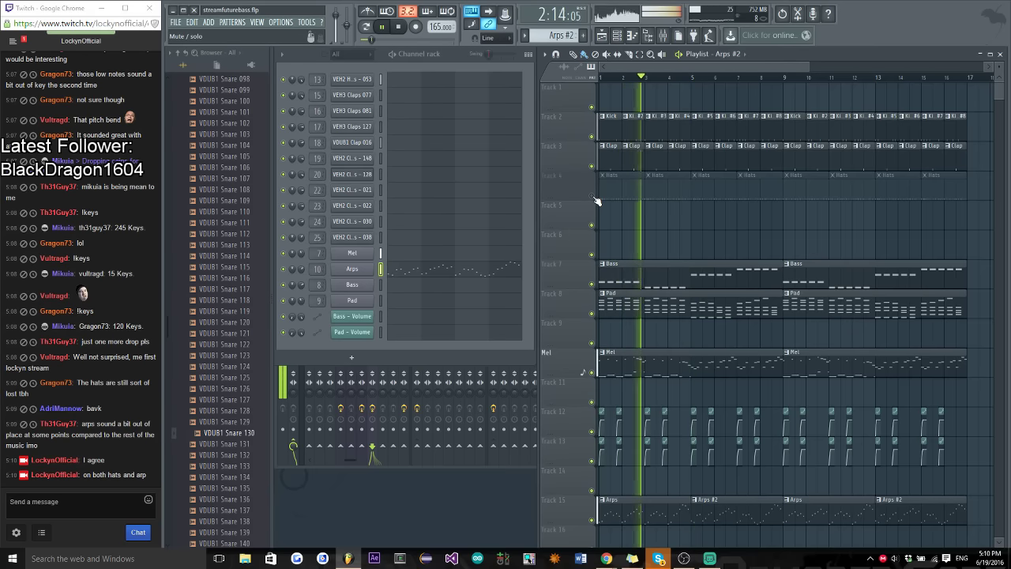
click(592, 195)
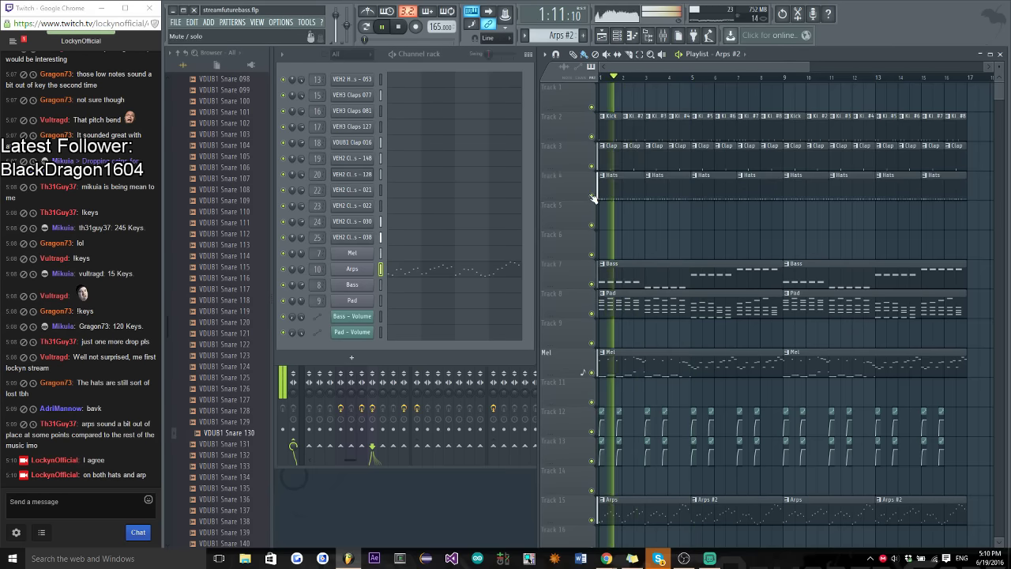
Listen to the Hats track soloed together with the Kick and Clap tracks, and play the full mix again
right_click(592, 195)
drag(591, 166, 592, 106)
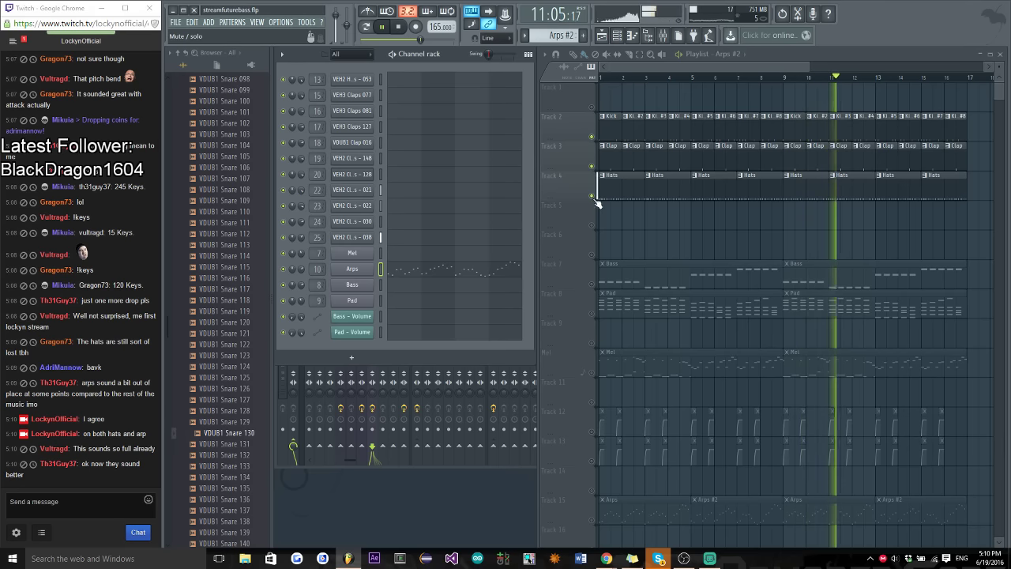
key(space)
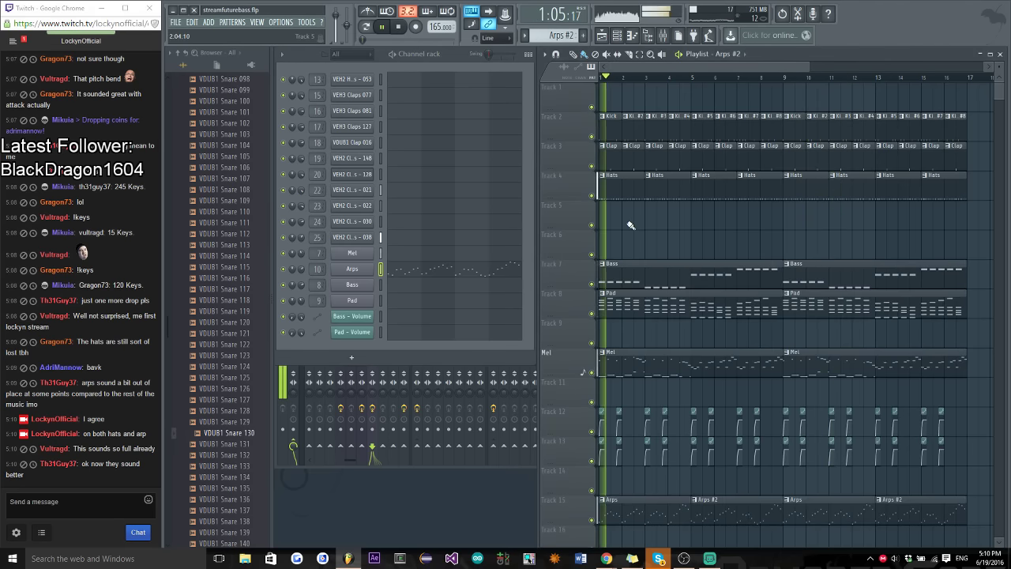
Save the project, select the Arps pattern from Track 15, and stop playback after listening to the song
scroll(636, 229, down, 5)
scroll(655, 340, up, 2)
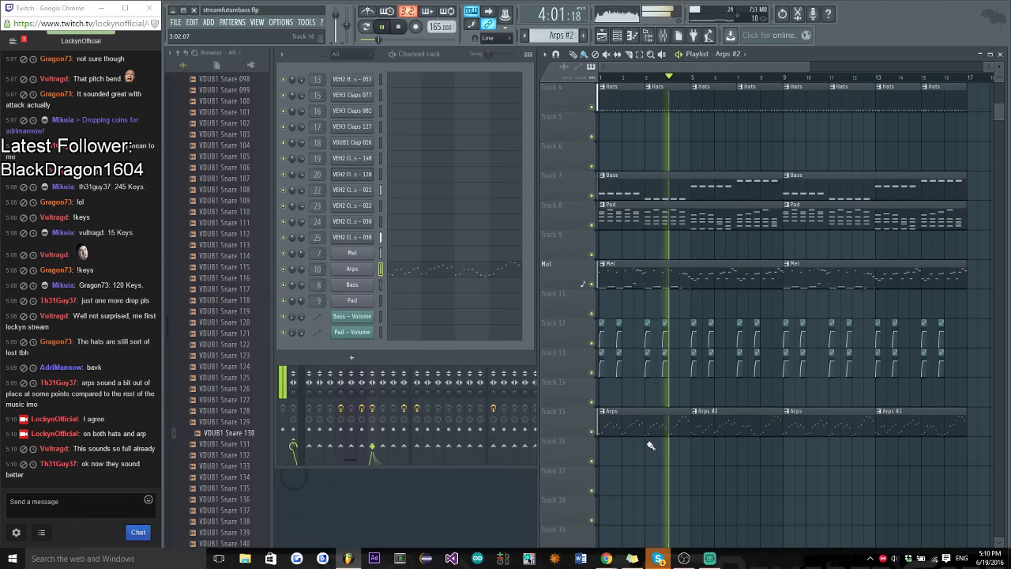
key(ctrl+s)
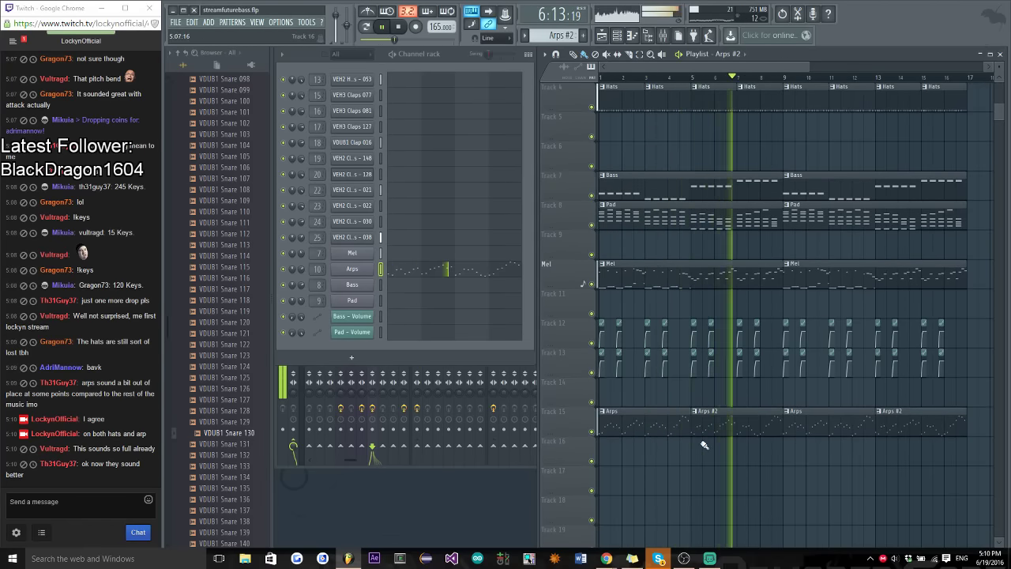
click(655, 424)
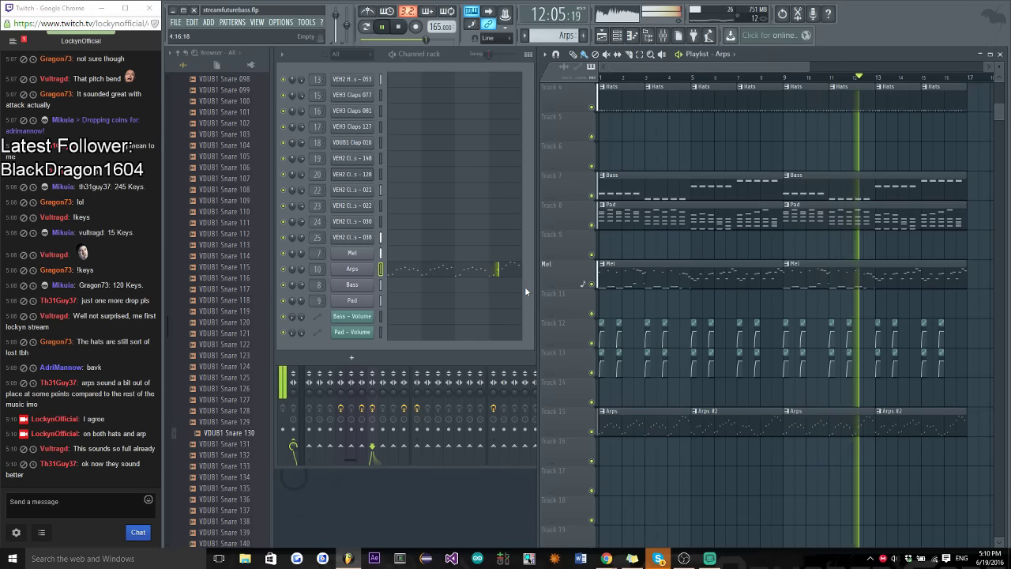
key(space)
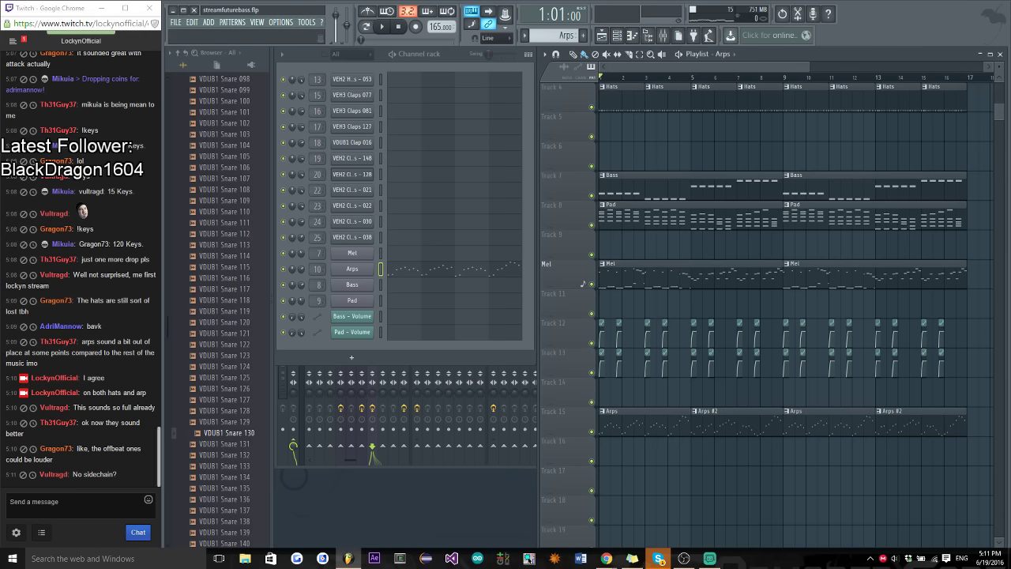
Send the replies "ye maybe" and "not sure if I wanna do it yet" in the Twitch chat
key(alt+Tab)
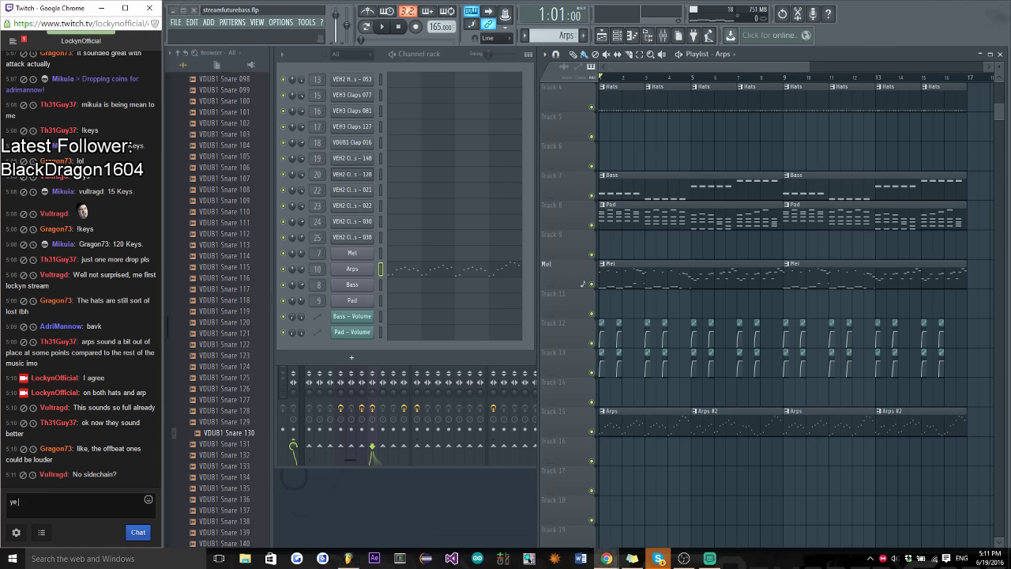
key(Return)
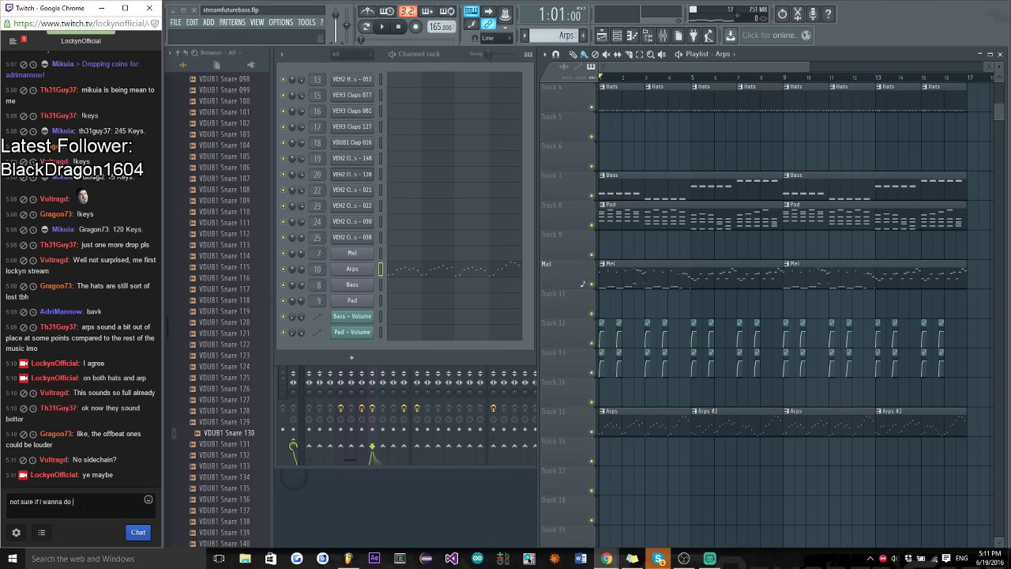
text(not sure if I wanna do it yet)
key(Return)
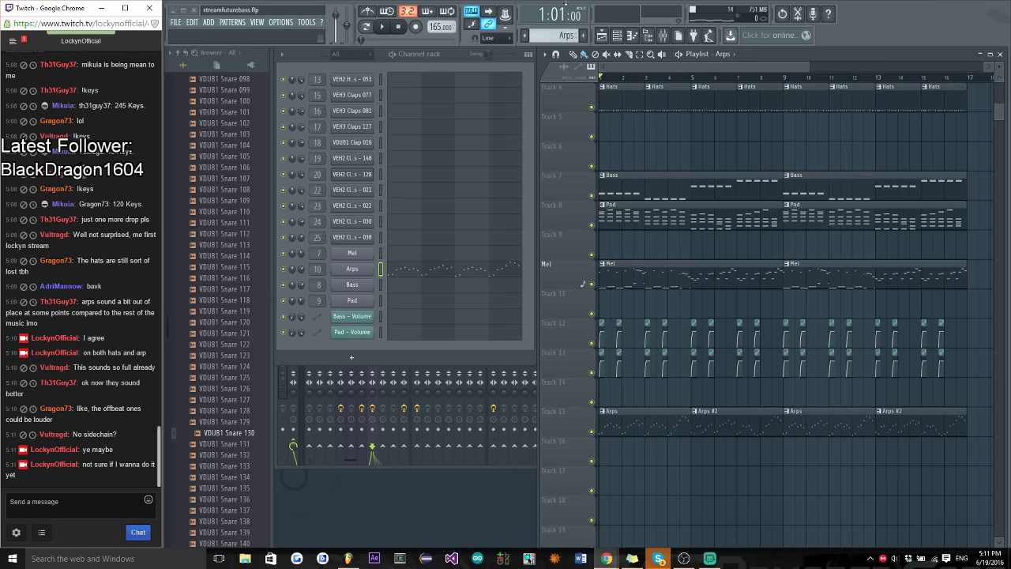
Play the song in FL Studio, check the insert levels in the mixer, and stop playback
click(648, 68)
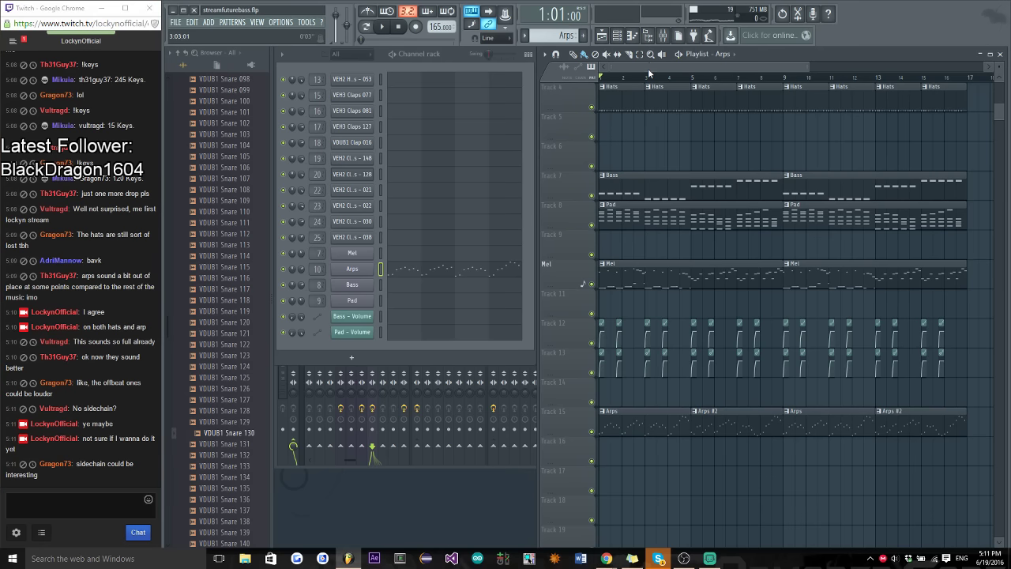
key(space)
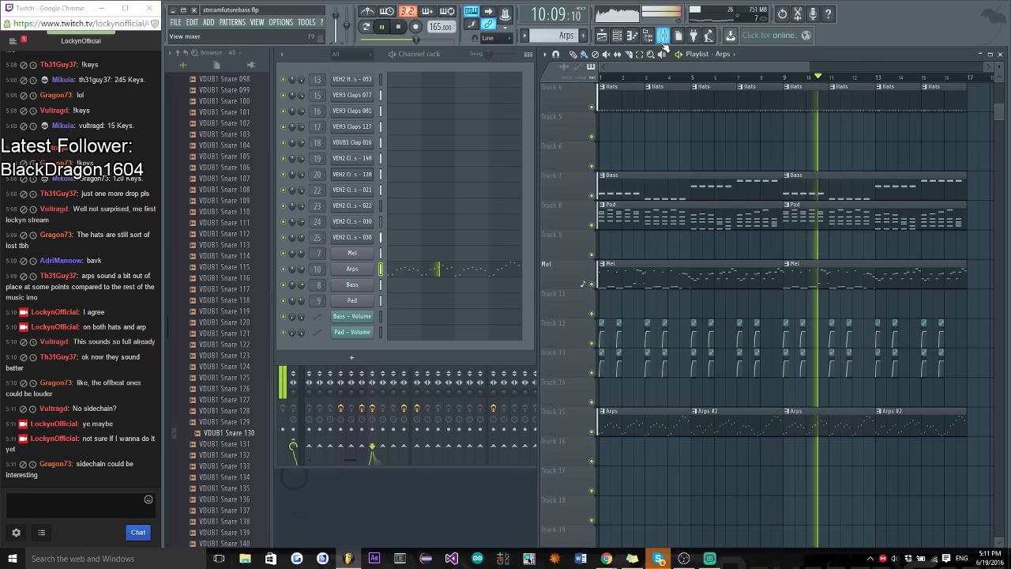
key(F9)
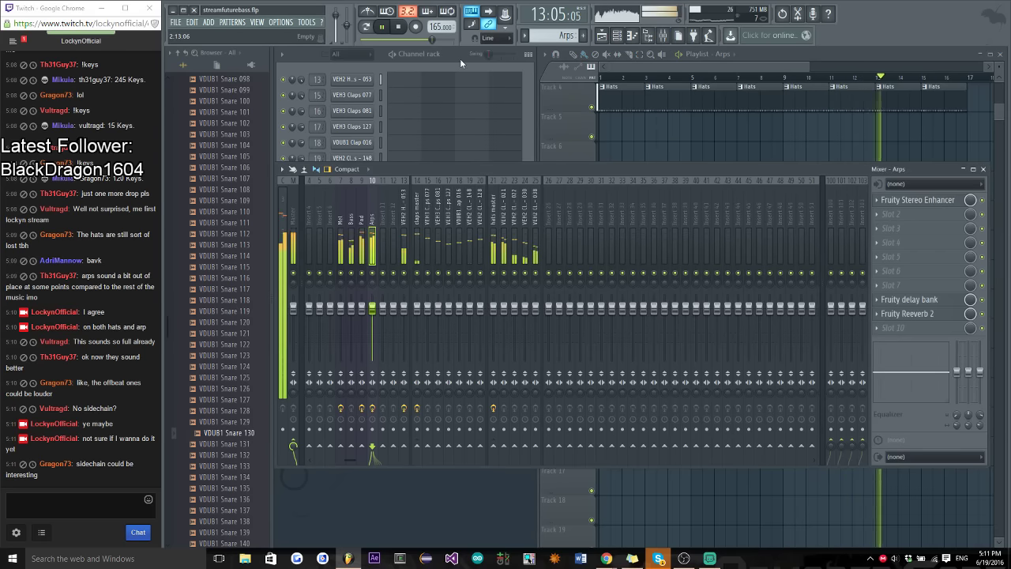
click(630, 70)
scroll(781, 300, up, 3)
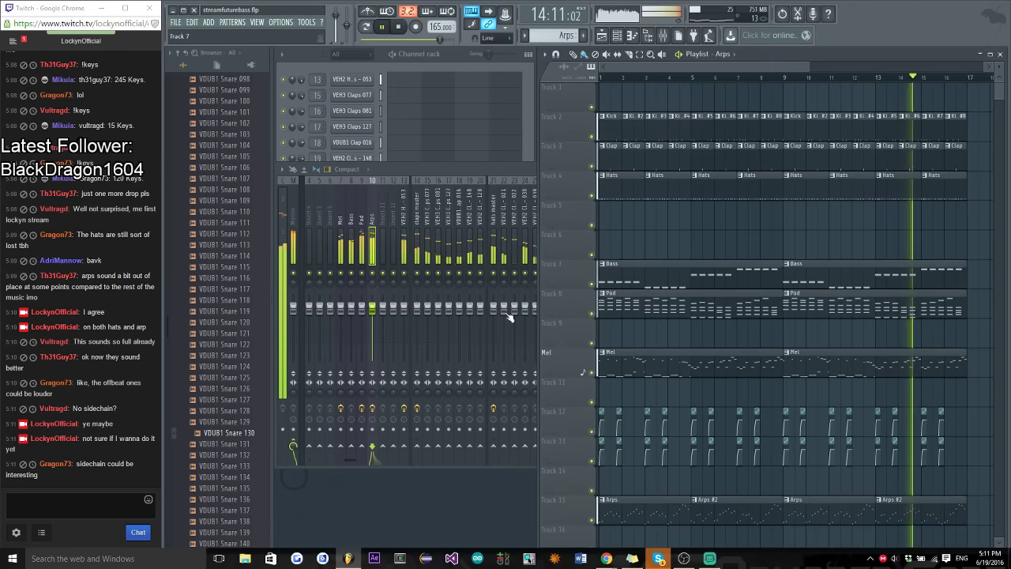
key(space)
Send the replies "if I do sidechain" and "then I'll get rid of the volume modulation" in the Twitch chat
click(12, 500)
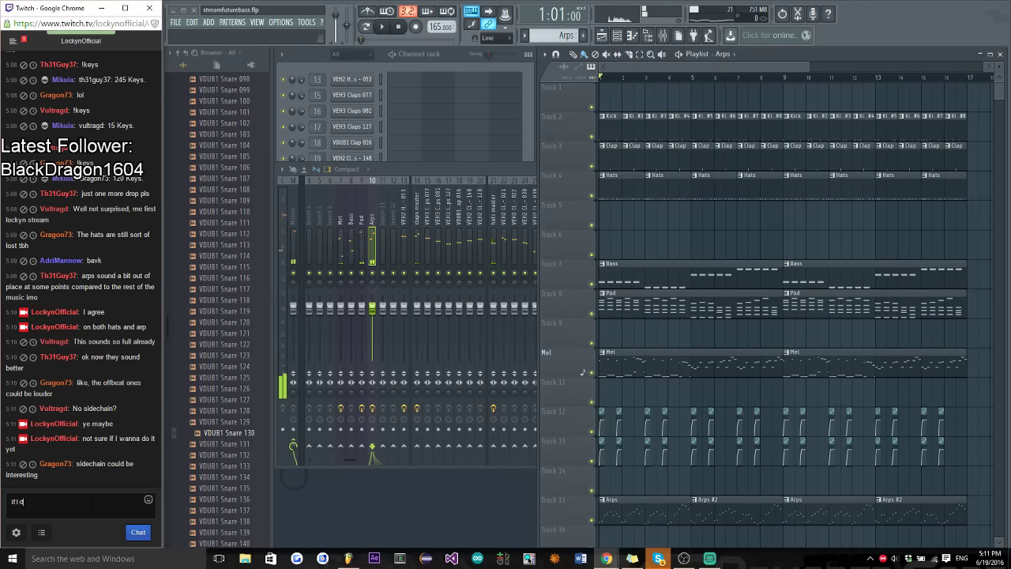
text(If I do sidechain)
key(Return)
text(then I'll get rid o)
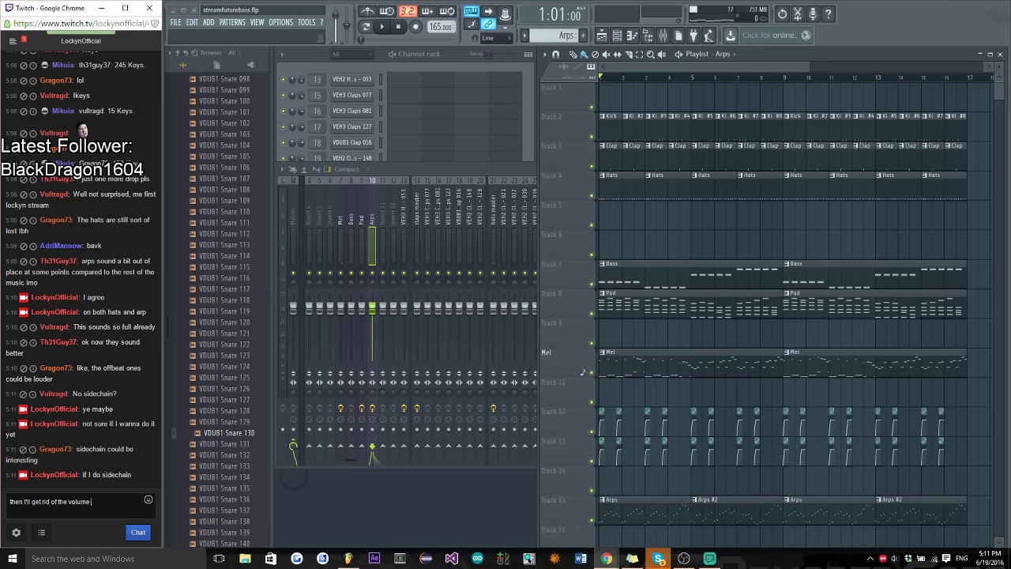
text(f the volume modulation)
key(Return)
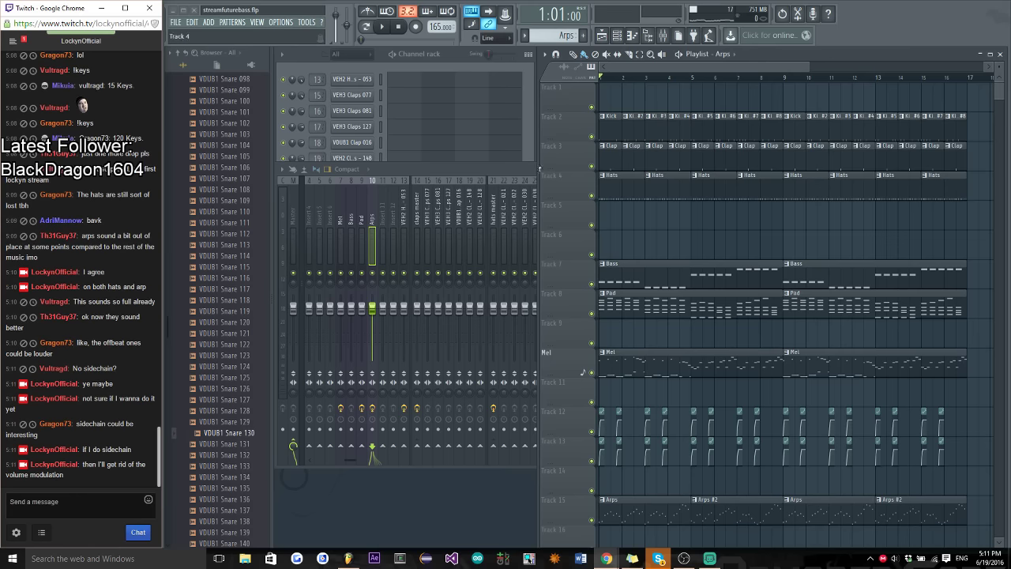
Solo the Pad track in FL Studio, enable the Bass and Arps tracks with it, and play the song
click(694, 80)
key(space)
scroll(647, 237, down, 4)
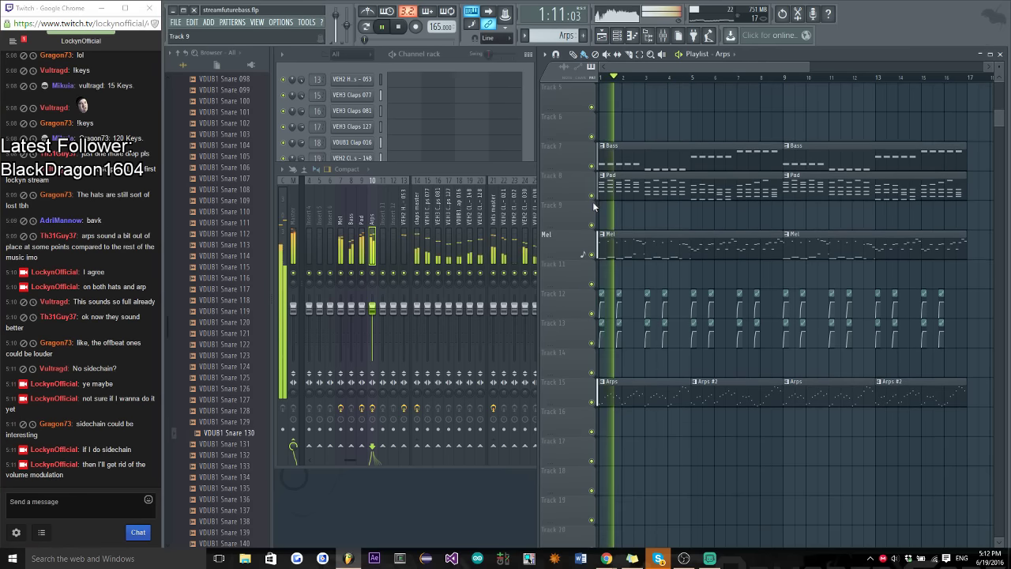
right_click(591, 195)
key(space)
click(591, 166)
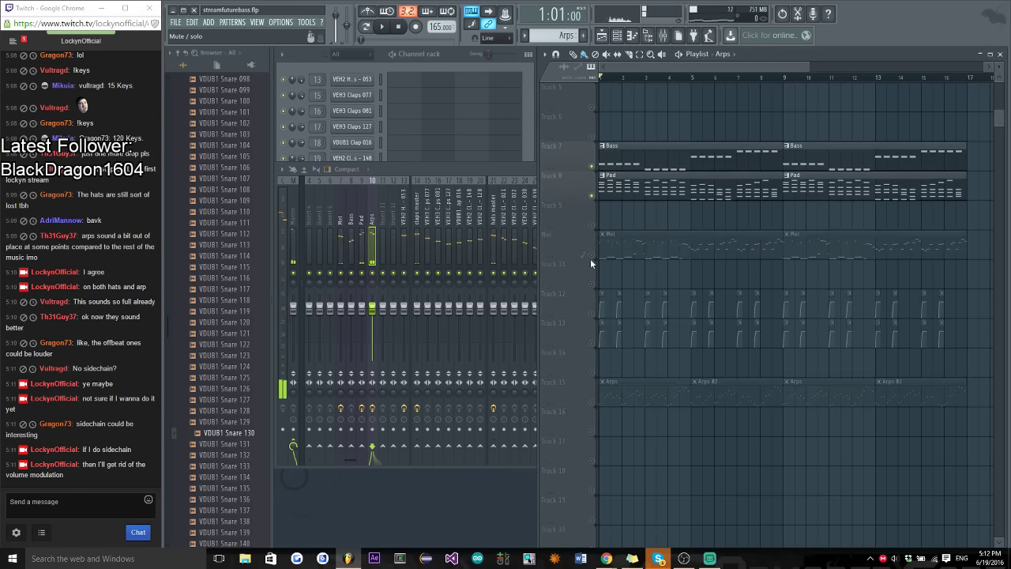
click(592, 402)
key(space)
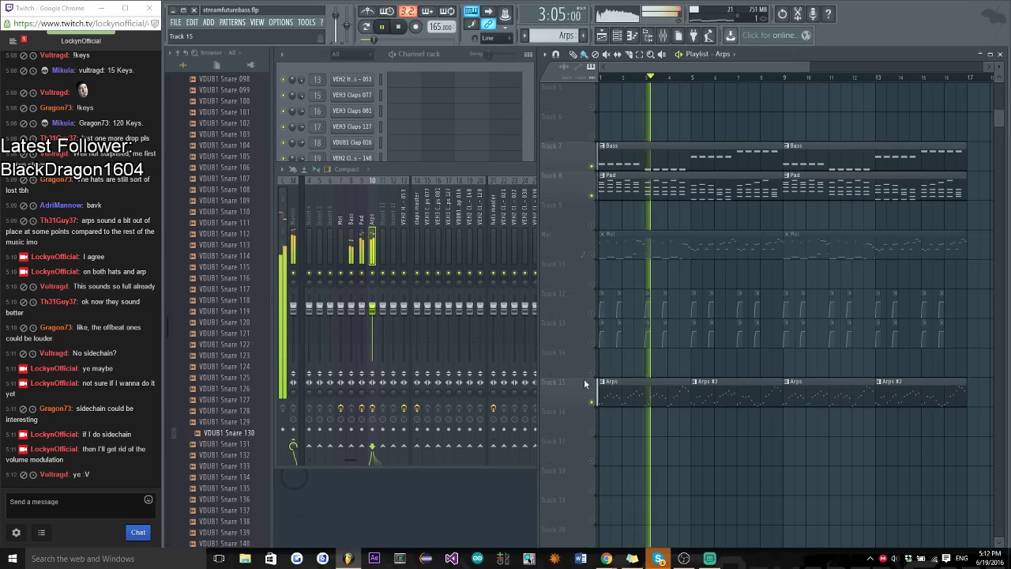
Enable the Mel track during the partial playback, stop the song, and unmute all playlist tracks
click(593, 256)
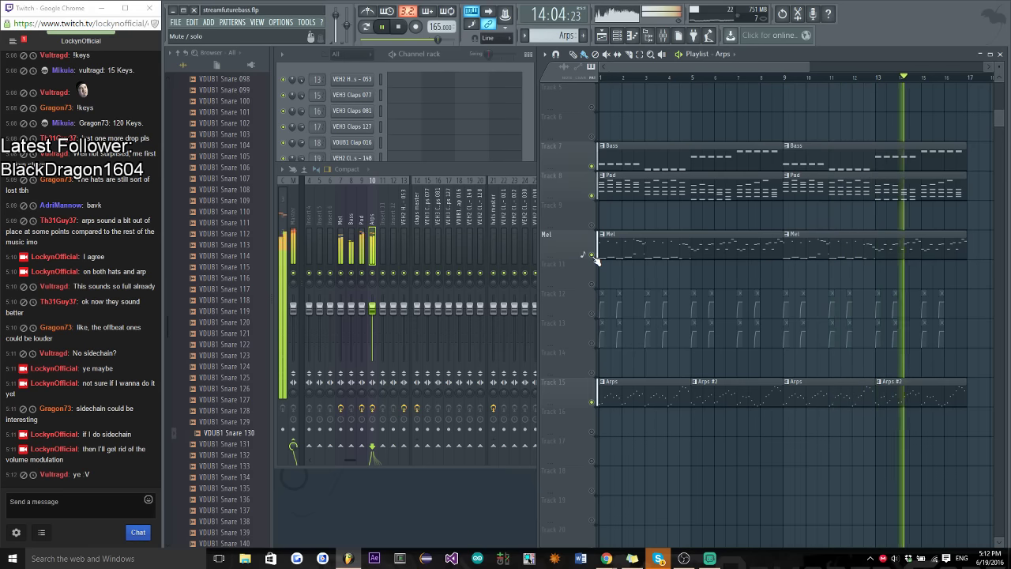
right_click(593, 256)
key(space)
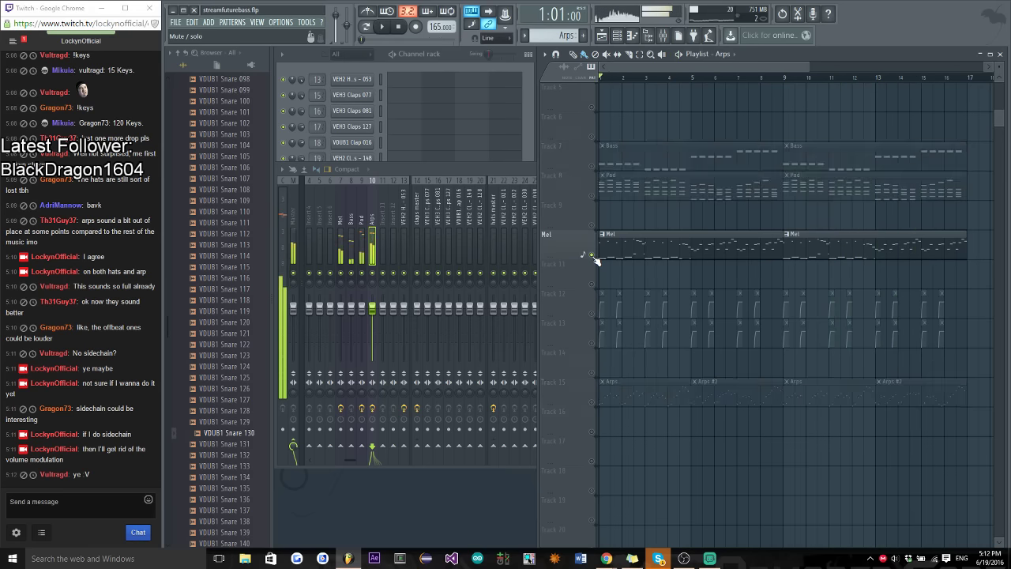
right_click(593, 256)
scroll(680, 239, up, 4)
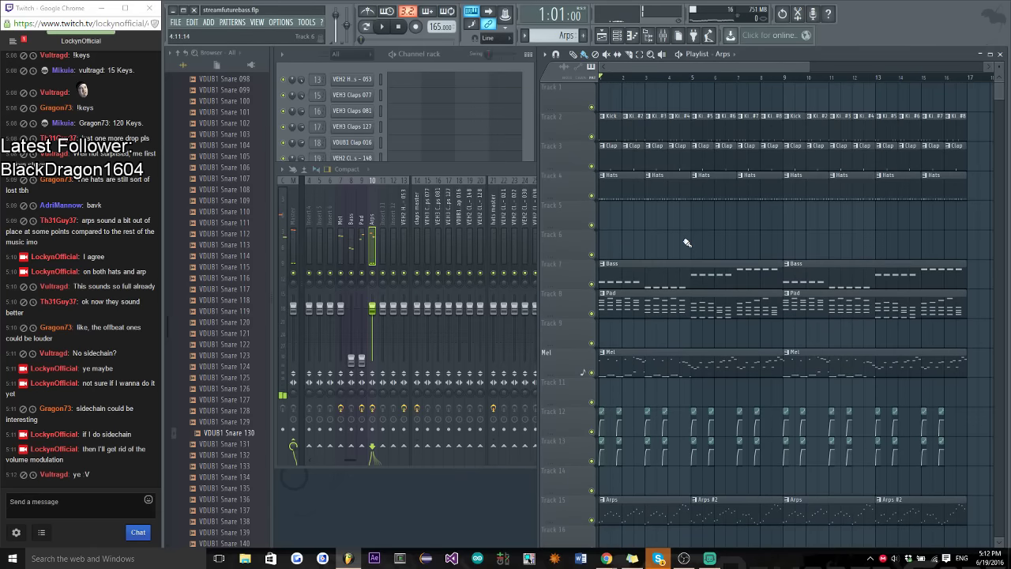
Play the full mix, check the claps master insert in the mixer, and inspect the Bass and Pad volume automation clips
key(space)
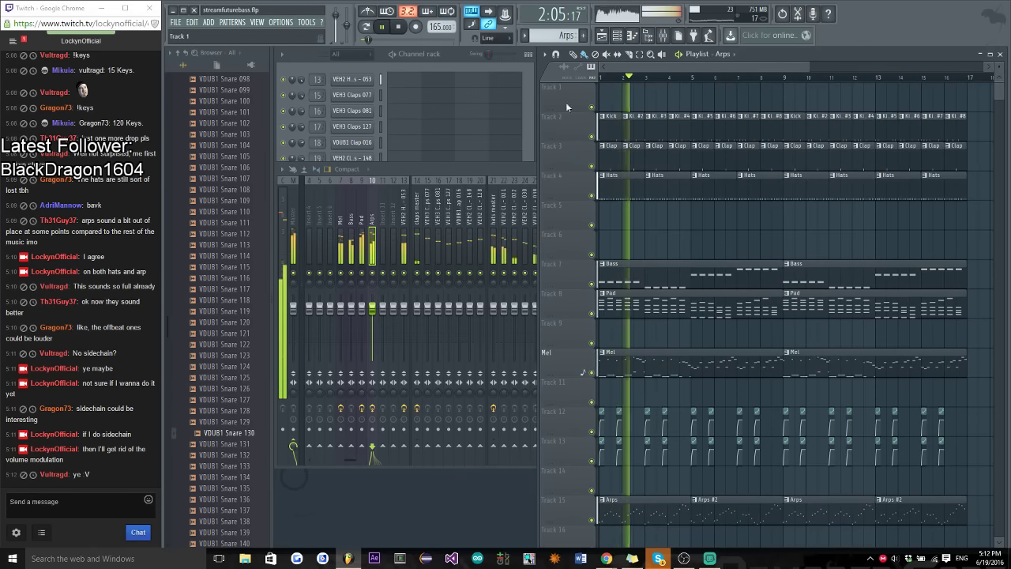
click(443, 227)
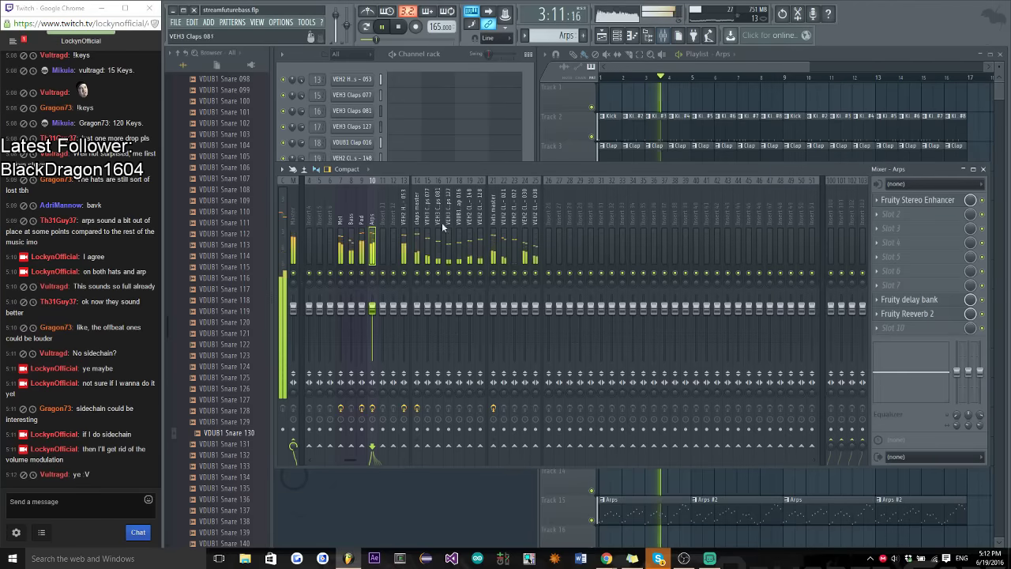
click(419, 225)
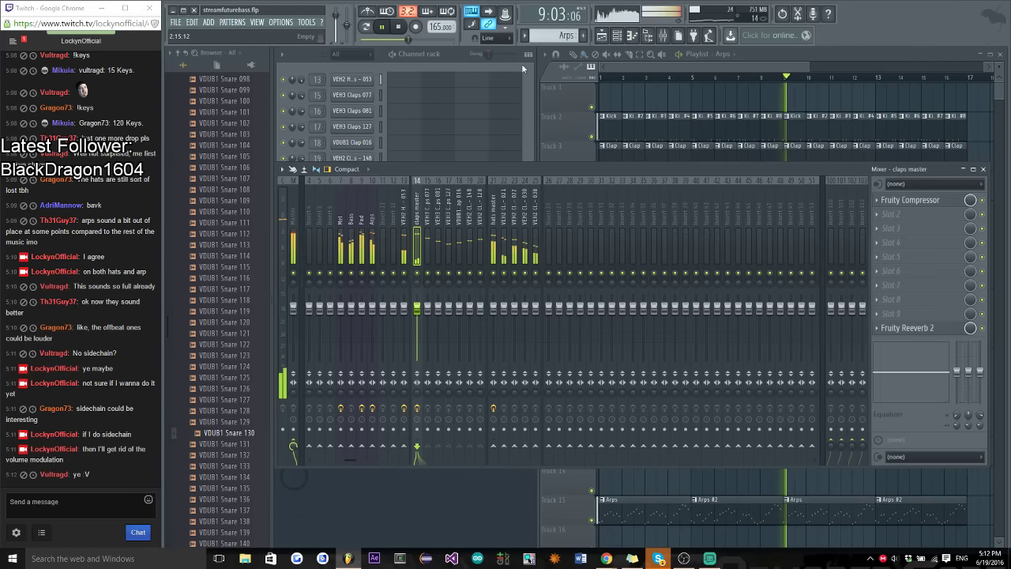
click(683, 65)
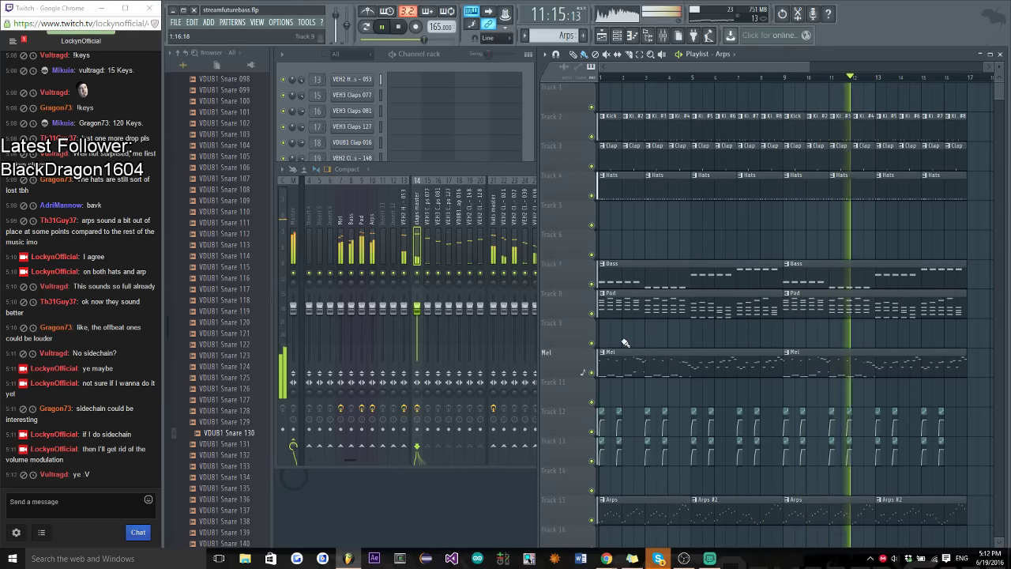
ctrl+scroll(623, 342, up, 3)
scroll(623, 342, down, 1)
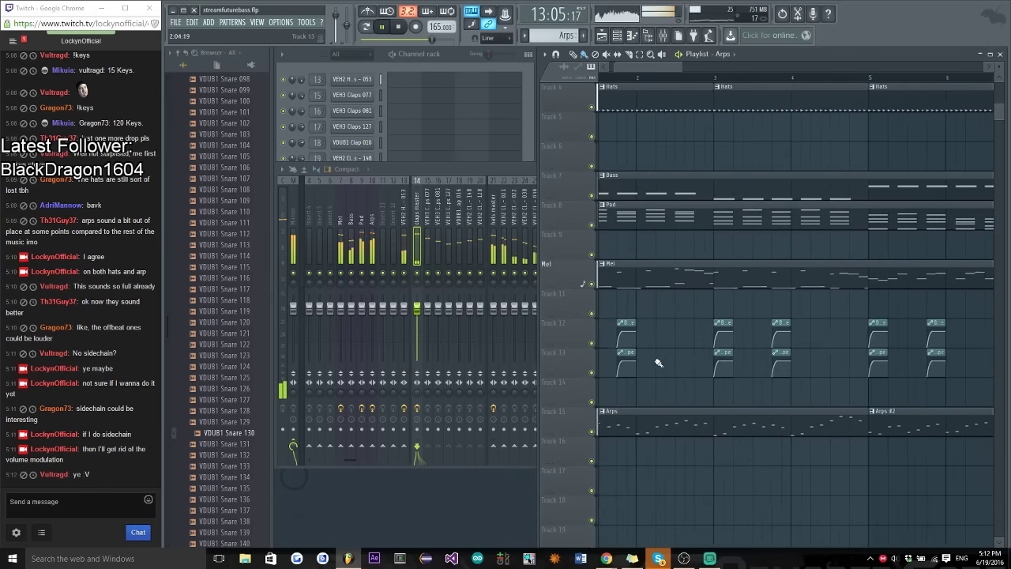
ctrl+scroll(655, 368, down, 2)
scroll(656, 379, up, 1)
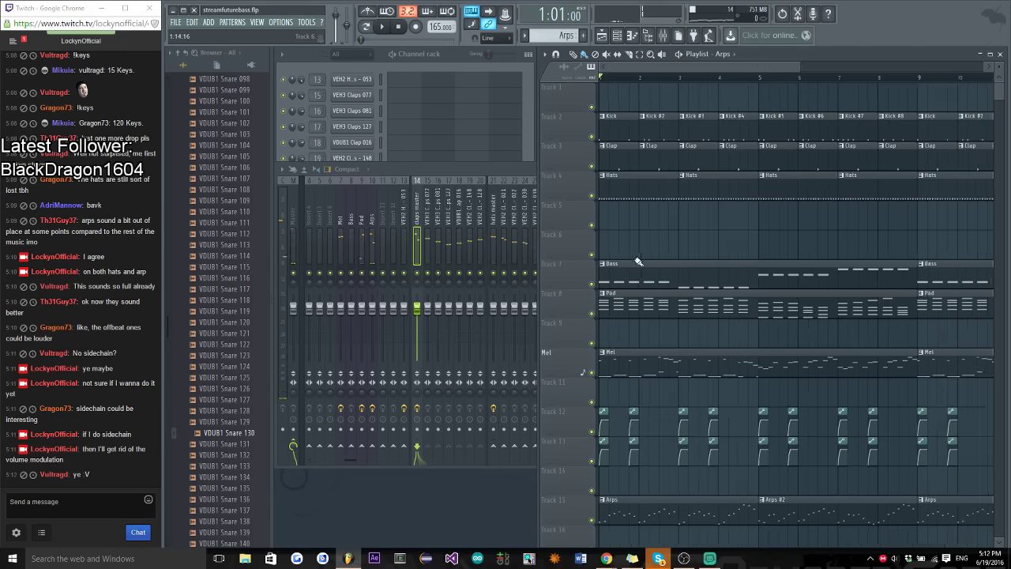
Fit the arrangement in the playlist view and send the reply "hmm" in the Twitch chat
ctrl+scroll(630, 253, down, 3)
ctrl+scroll(630, 252, down, 1)
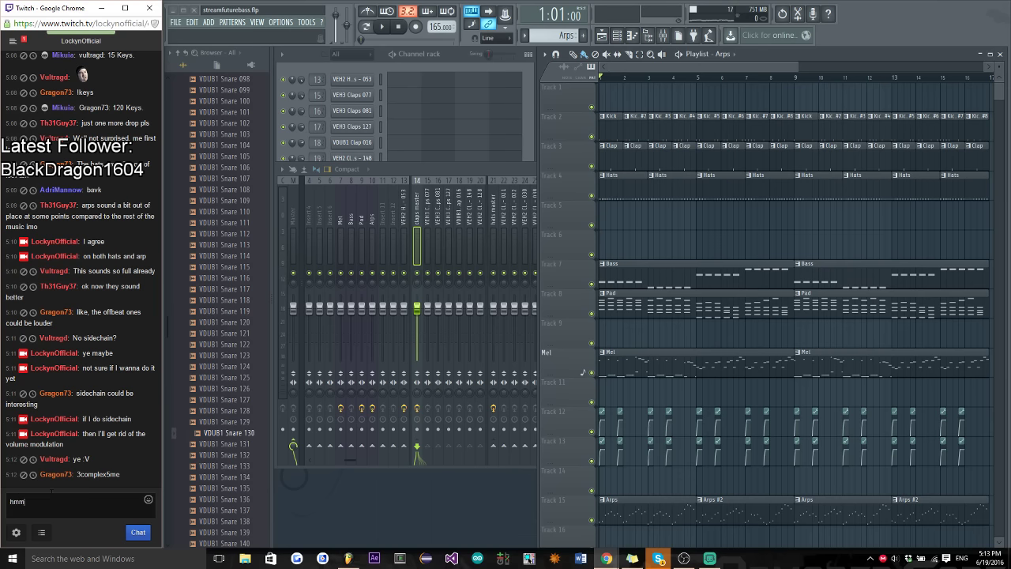
key(Return)
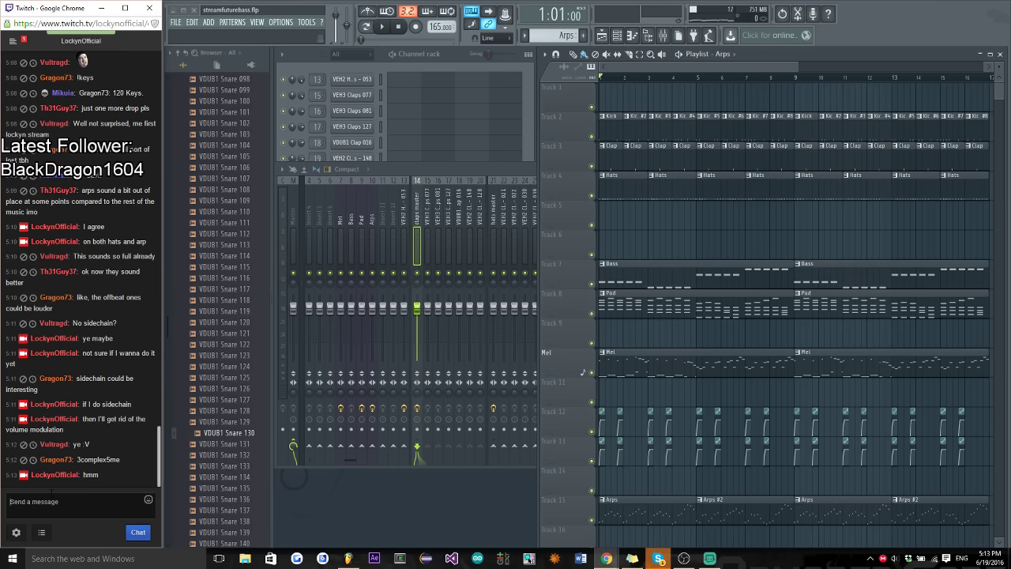
Select every clip in the playlist, clear the selection again, and make Pad the active pattern
click(657, 69)
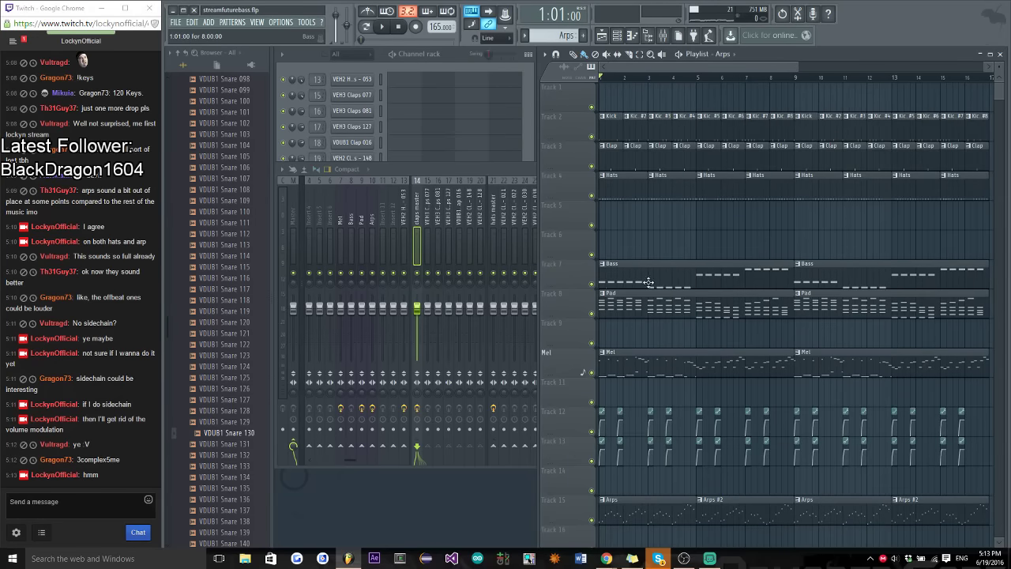
scroll(648, 282, down, 2)
key(ctrl+a)
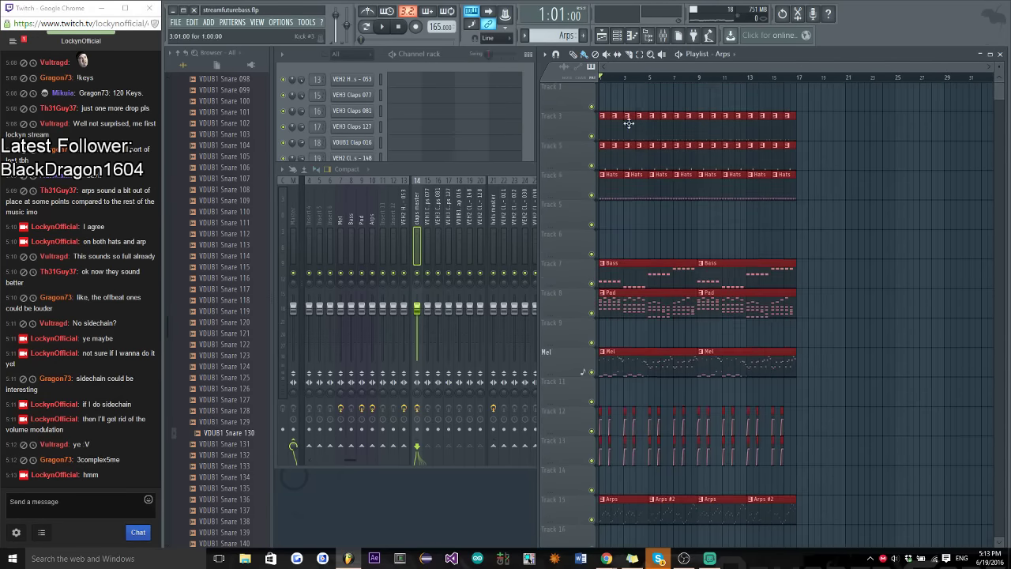
click(697, 222)
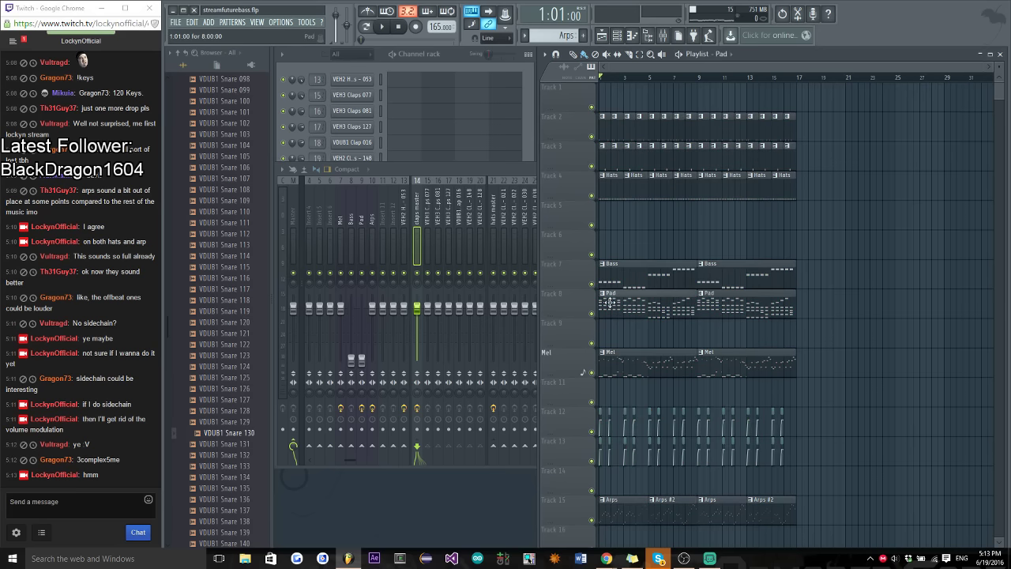
Play the Pad pattern on its own, select all its notes in the piano roll, and return to song mode
click(461, 58)
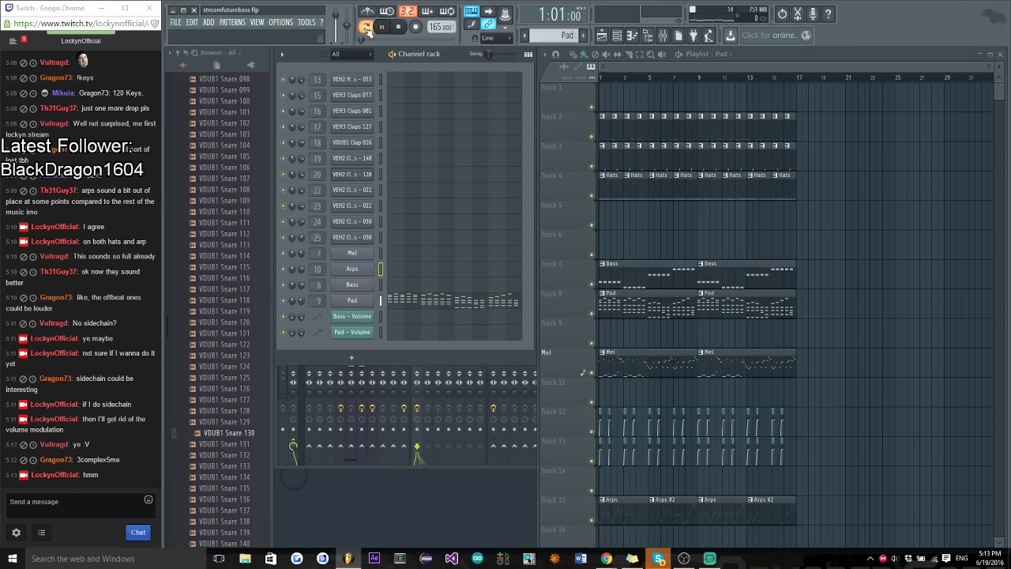
click(427, 303)
key(space)
key(ctrl+a)
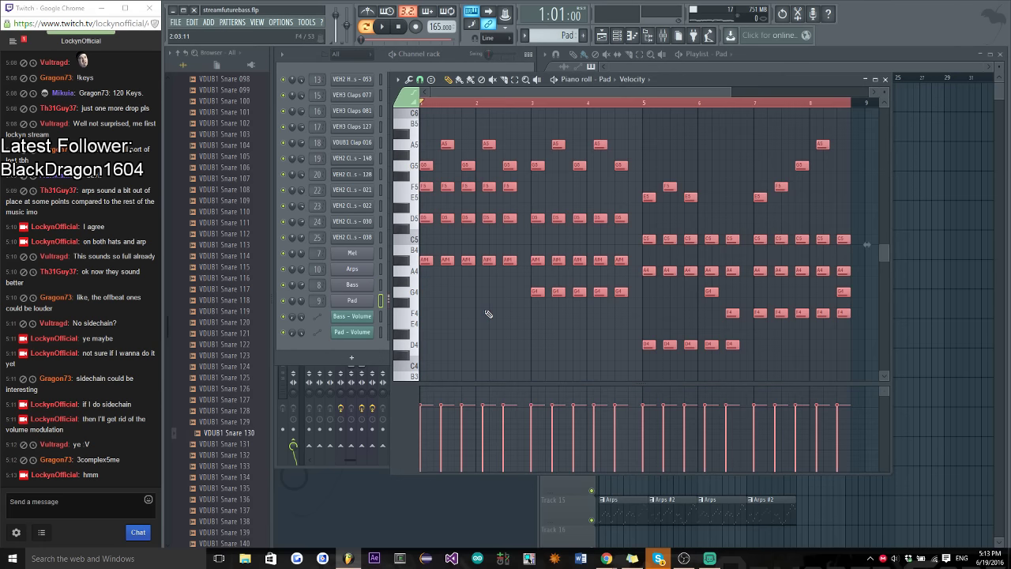
click(885, 79)
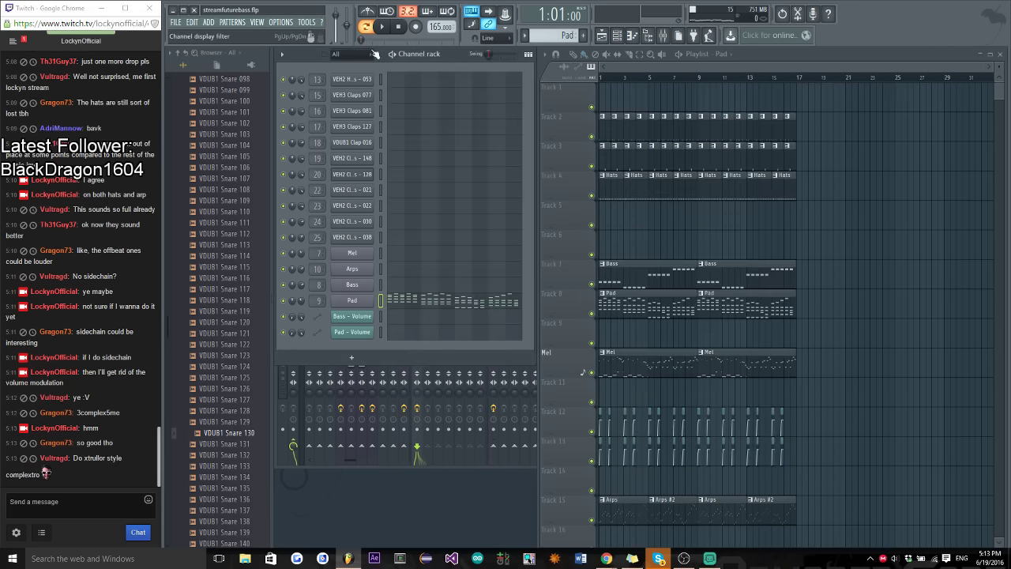
click(365, 27)
key(space)
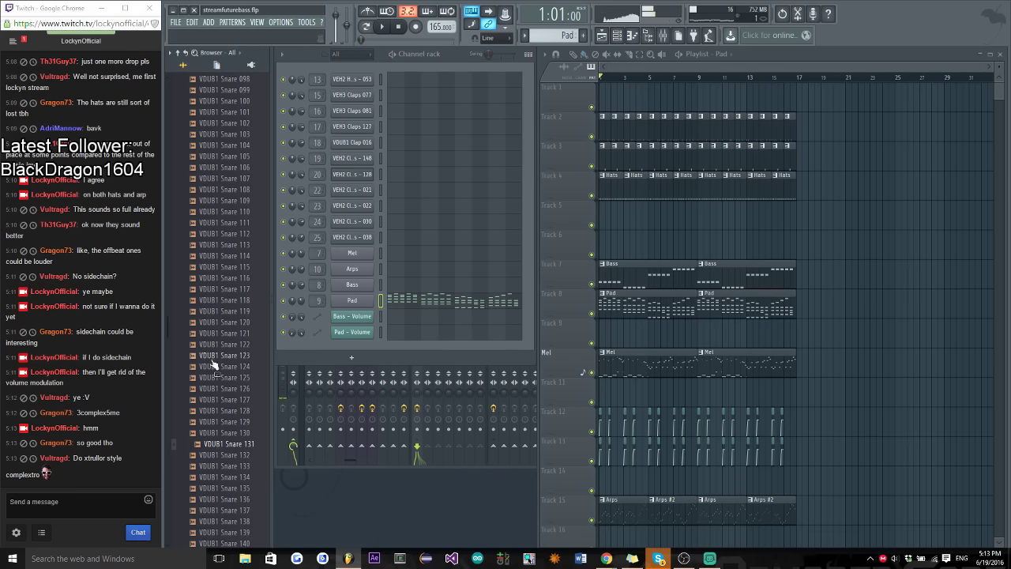
Find the Grand Piano preset in the Keyboard folder under Instruments and add it to the channel rack
scroll(225, 284, up, 20)
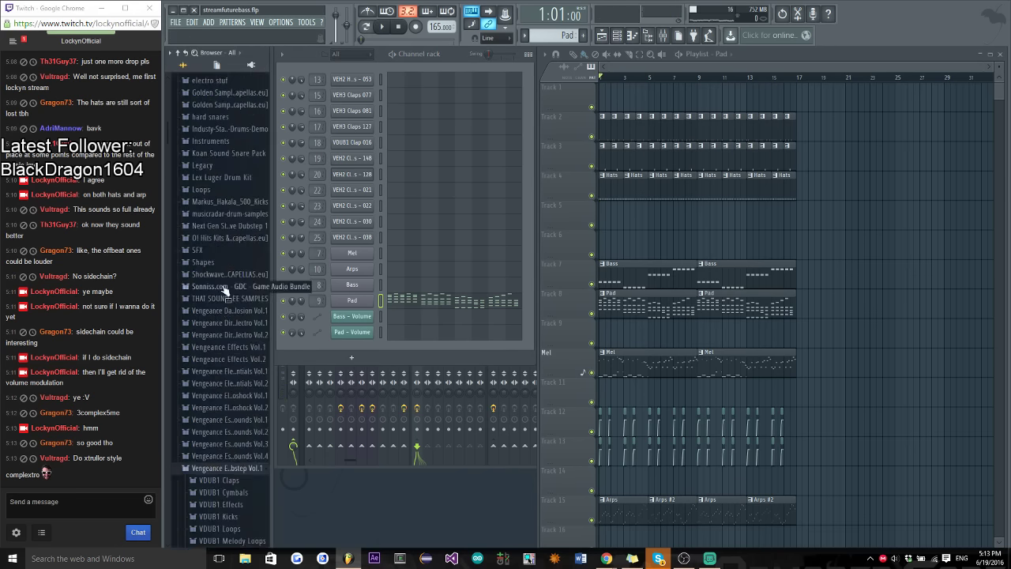
click(240, 164)
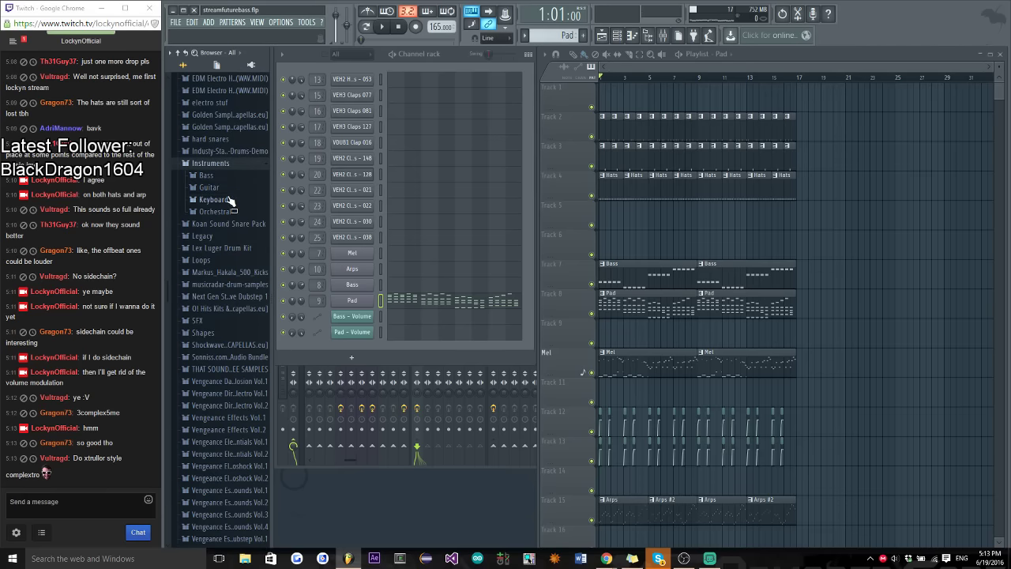
click(228, 200)
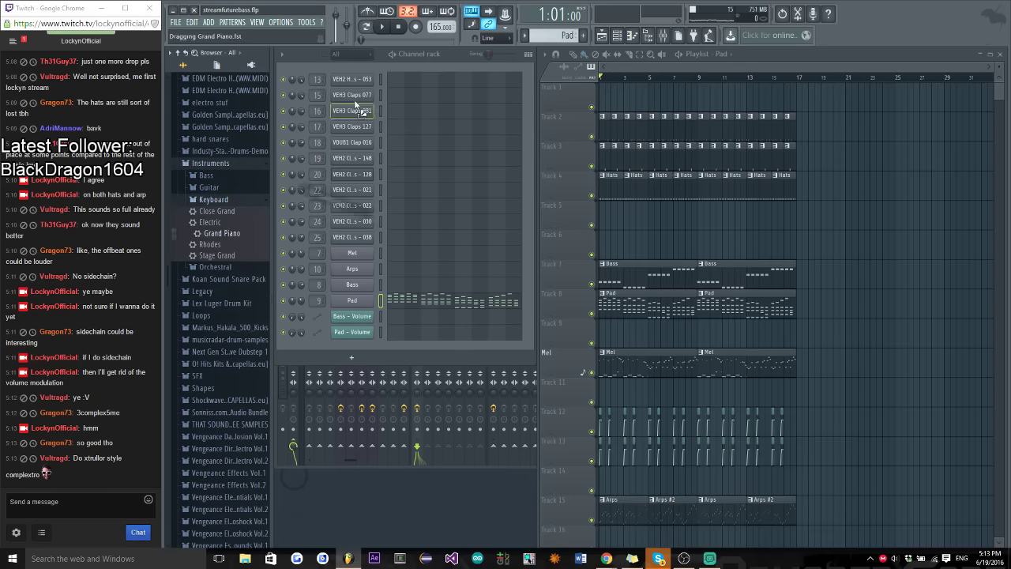
Add two Grand Piano instruments from the browser to the channel rack and rename the channels right and left
drag(347, 71, 348, 79)
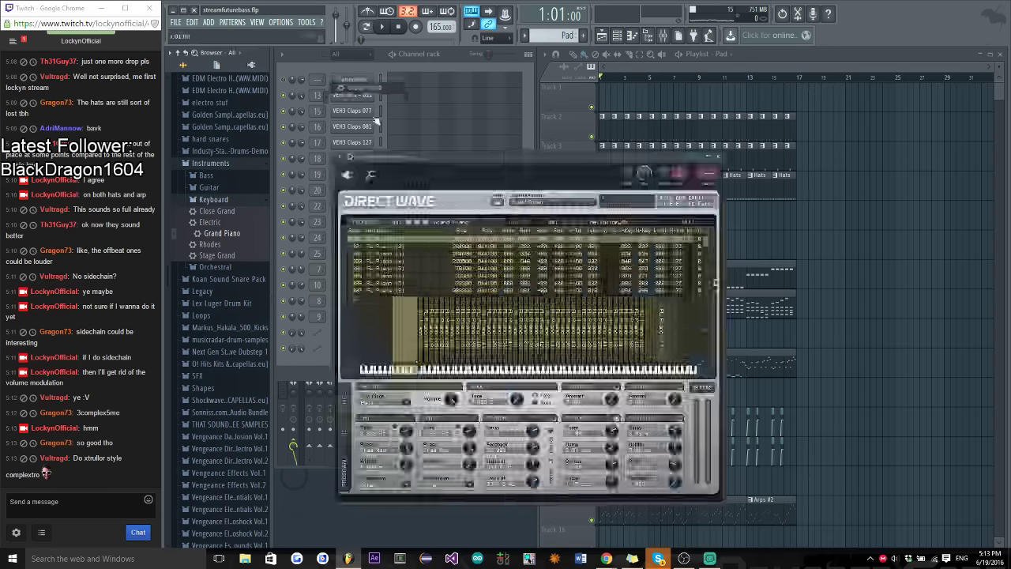
drag(243, 240, 364, 97)
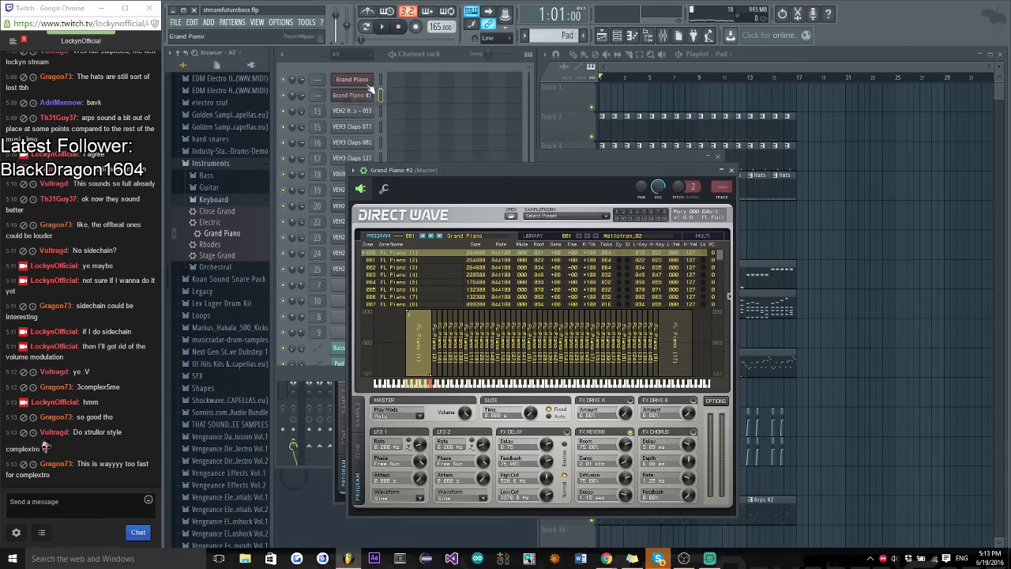
right_click(352, 79)
click(421, 100)
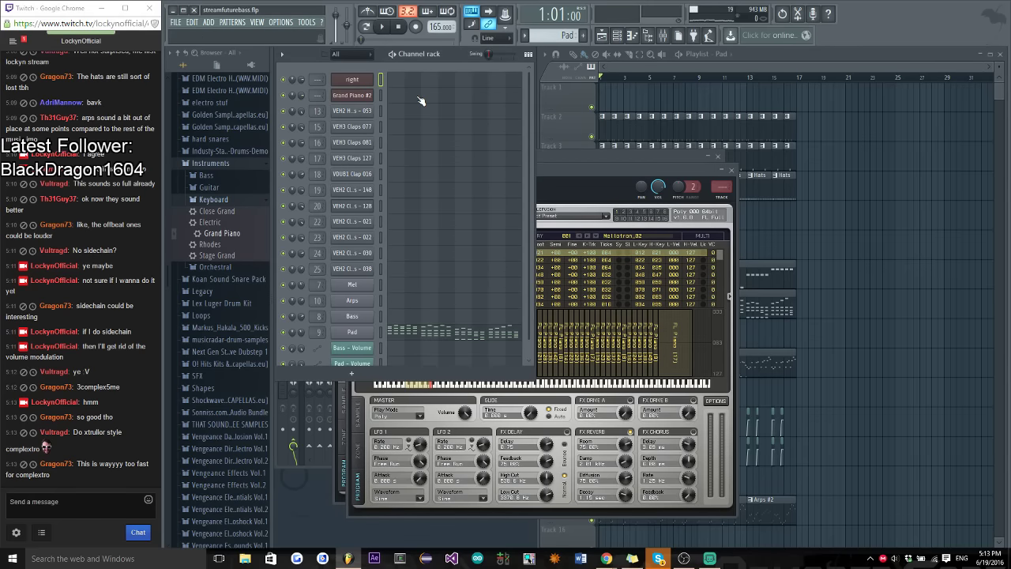
right_click(374, 97)
click(414, 116)
text(lef)
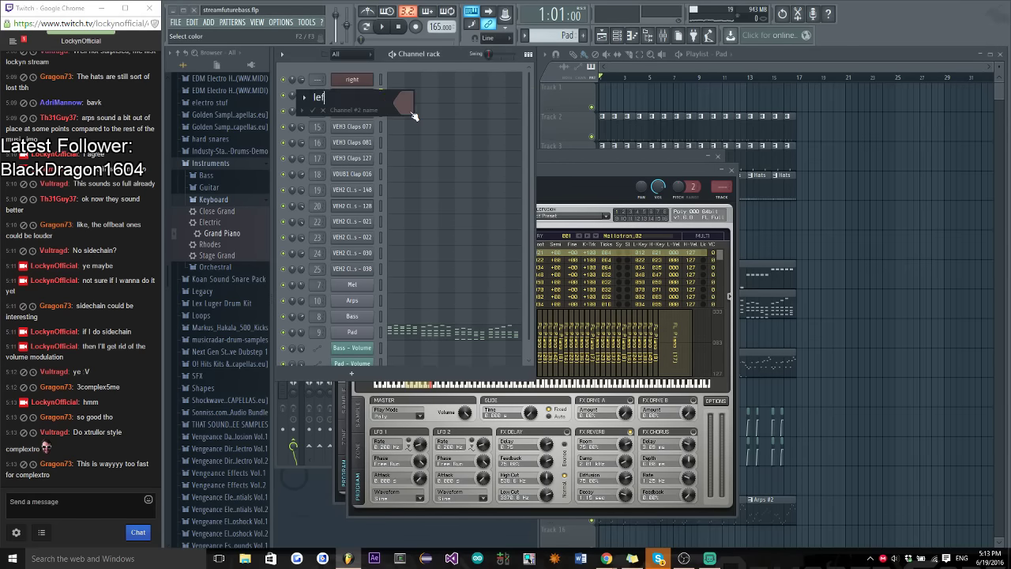
text(t)
key(Return)
Open the left channel's piano roll and create a new pattern named Piano
click(433, 84)
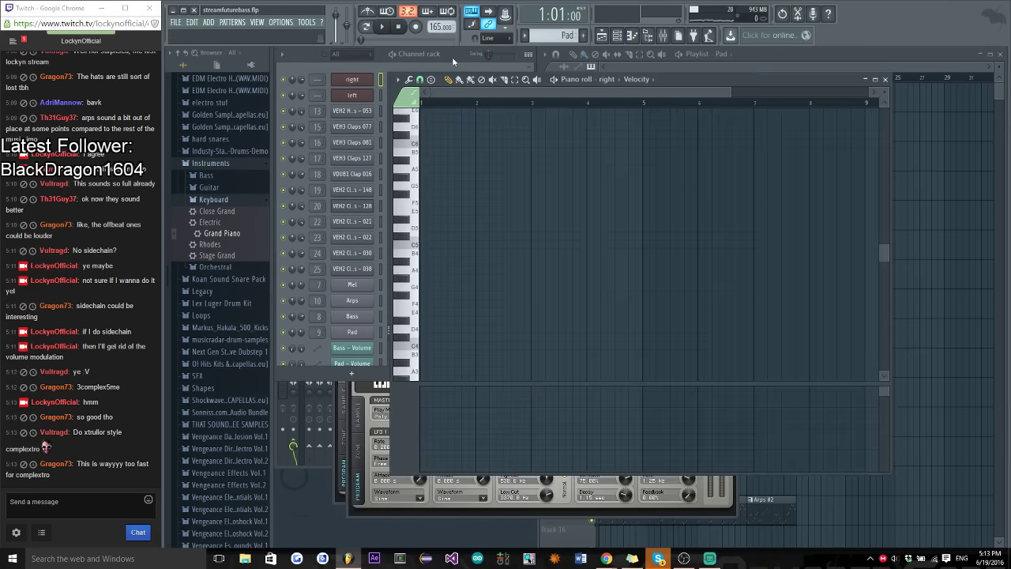
key(Down)
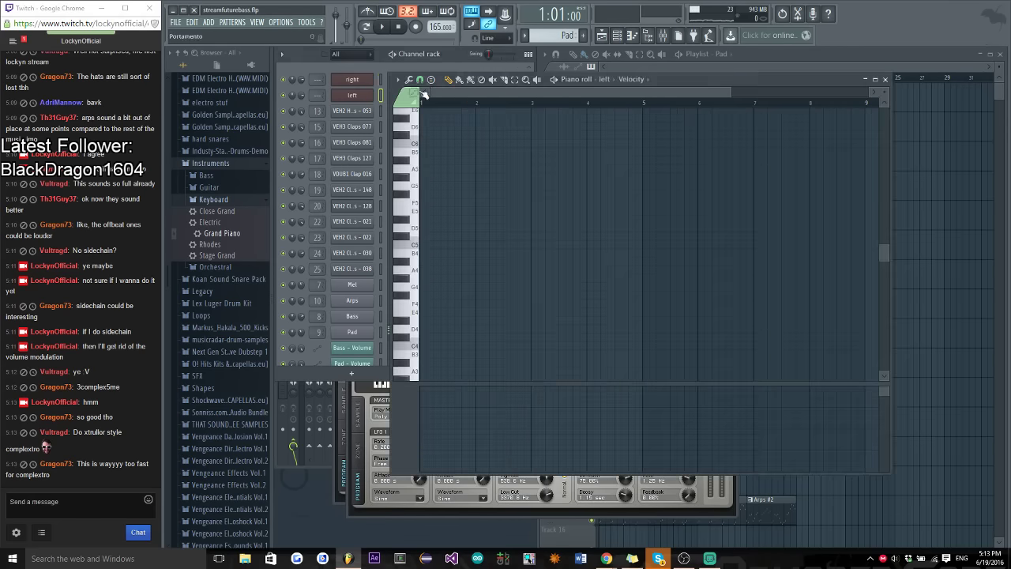
click(583, 36)
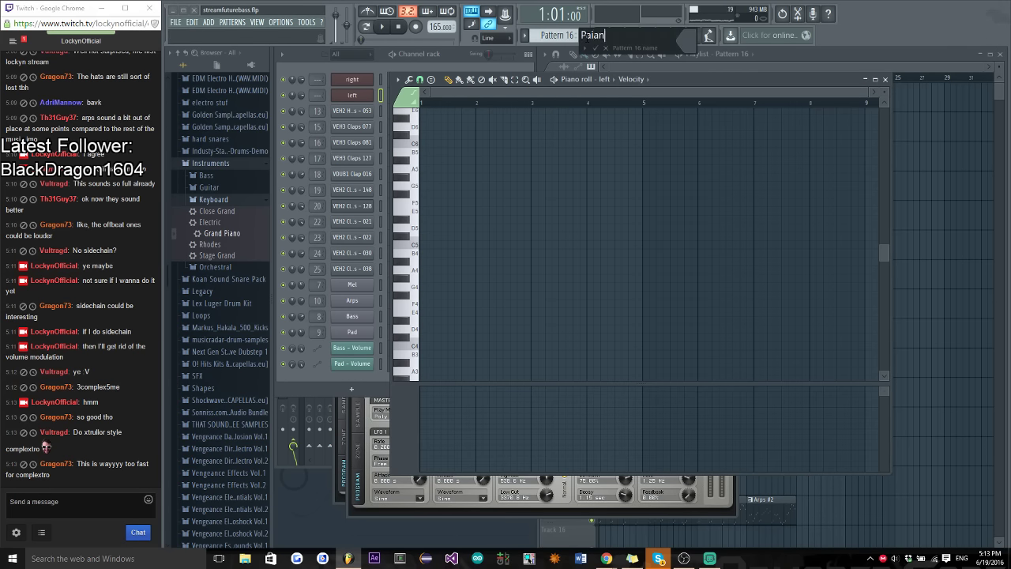
key(Return)
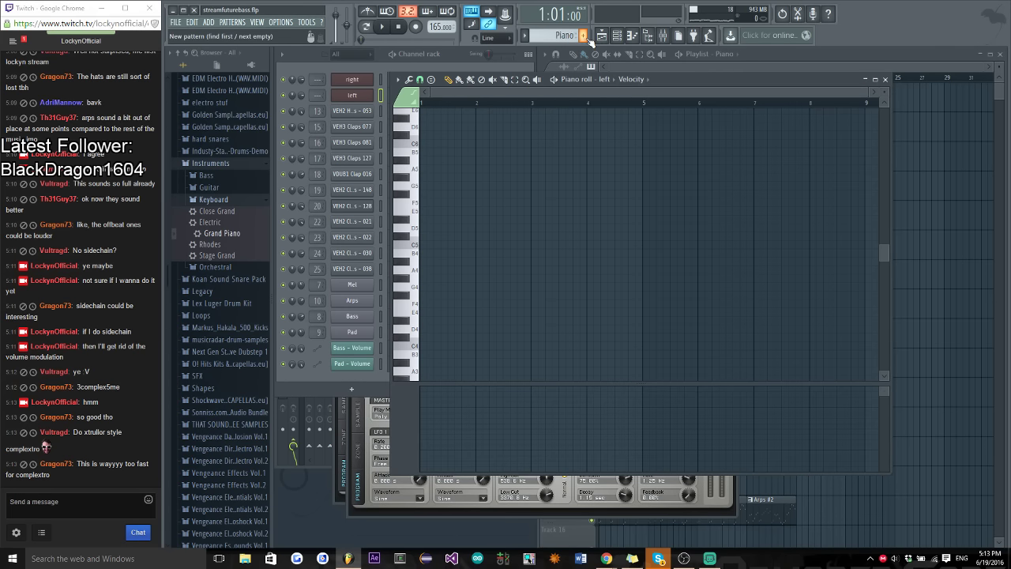
Paste the copied chord notes into the left channel of the Piano pattern, play them back and close the piano roll
click(447, 57)
key(ctrl+v)
click(408, 106)
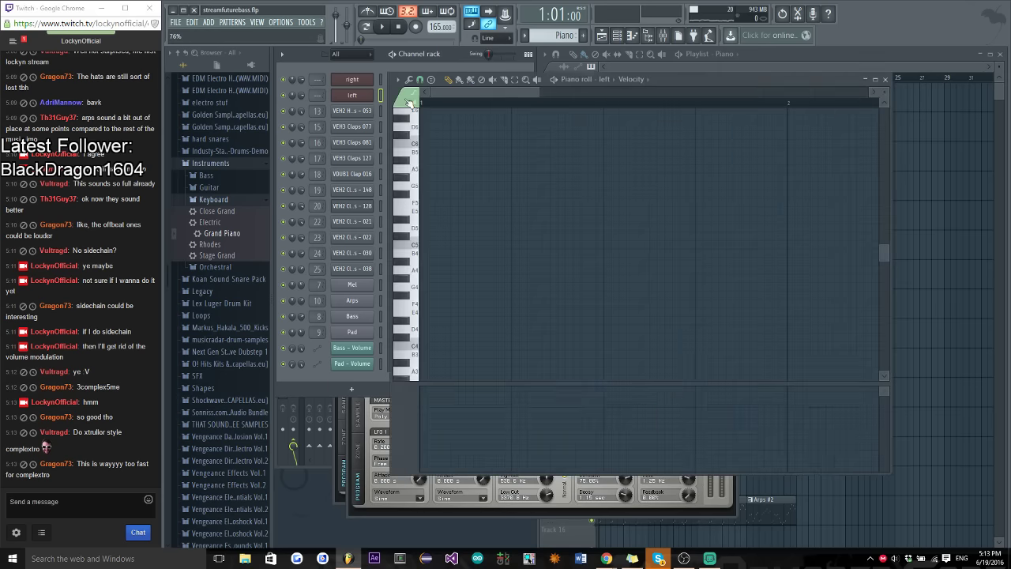
key(space)
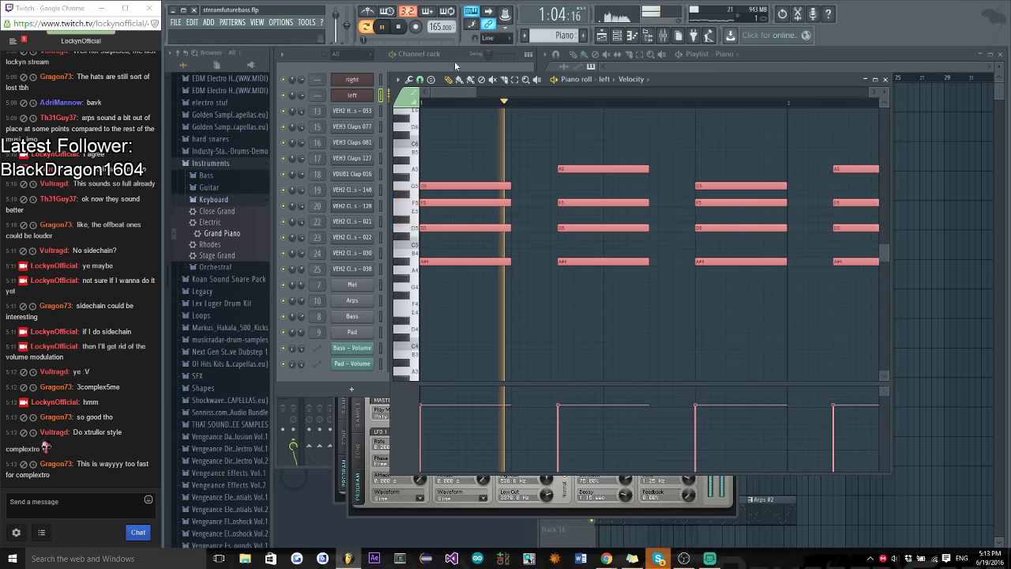
ctrl+scroll(501, 316, down, 2)
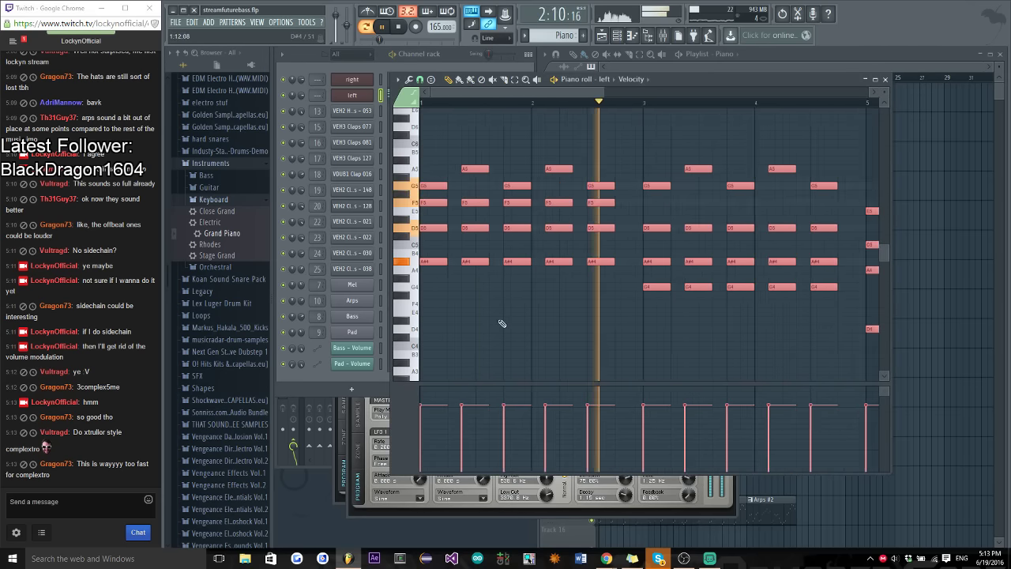
ctrl+scroll(501, 315, down, 2)
click(886, 81)
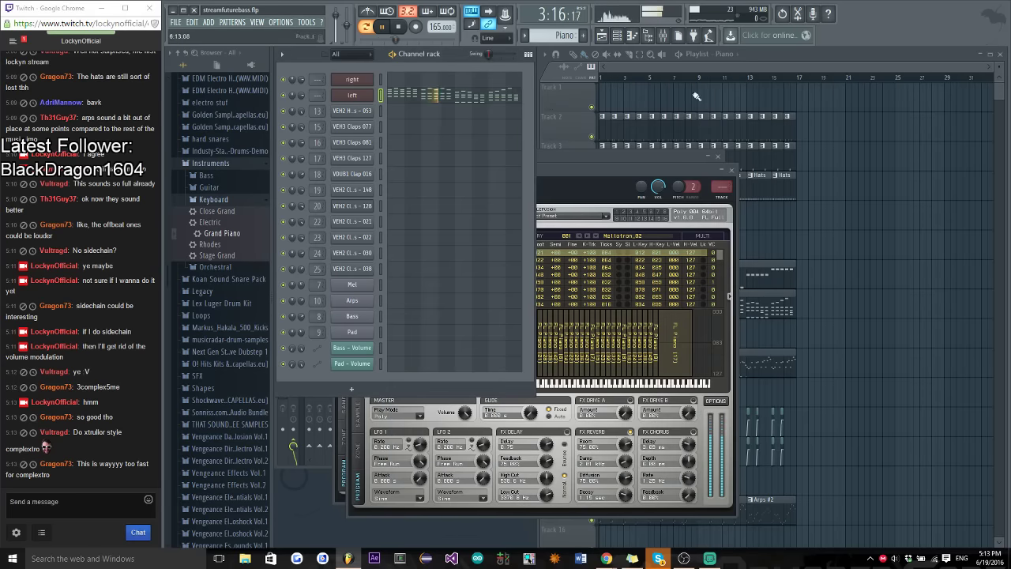
Open the Mel pattern's piano roll and copy its melody notes from bar 5 to the end of bar 8
click(670, 75)
scroll(672, 302, down, 3)
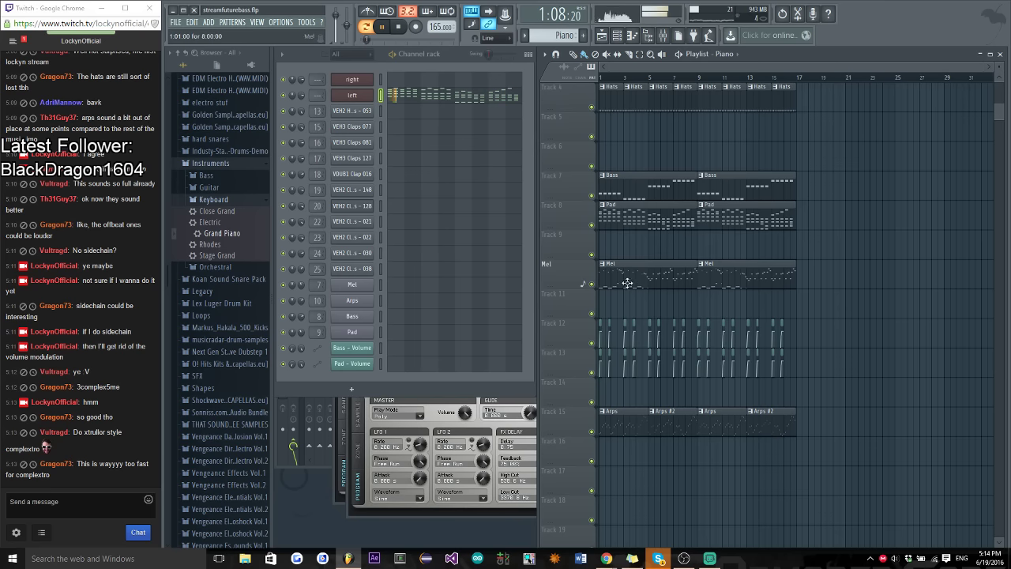
click(432, 292)
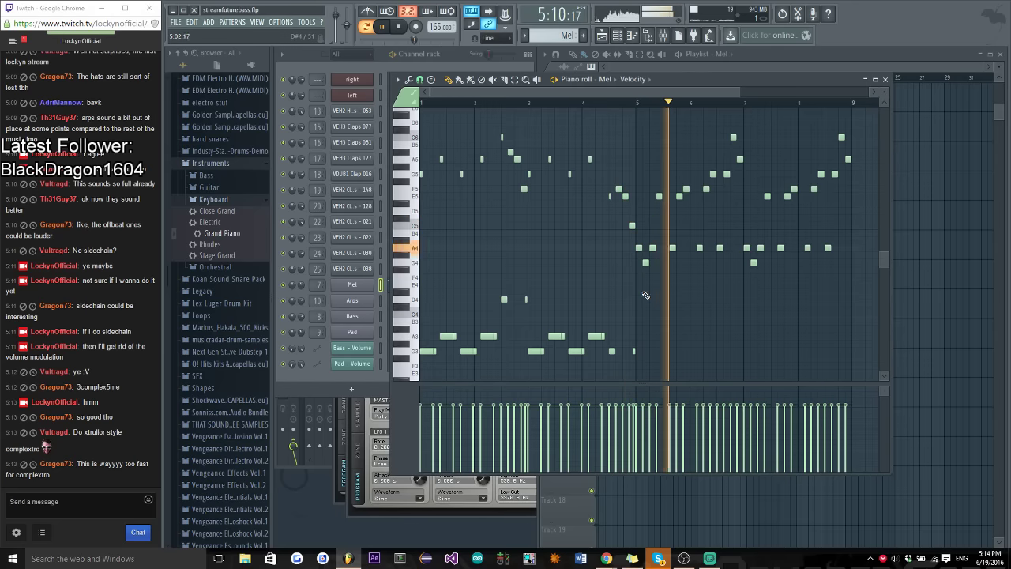
drag(640, 294, 859, 134)
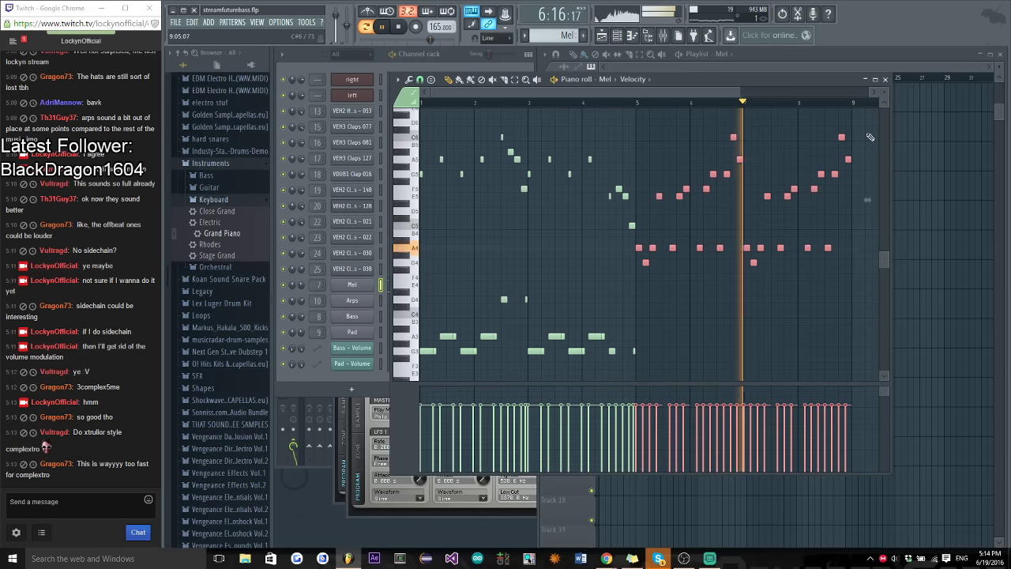
key(F7)
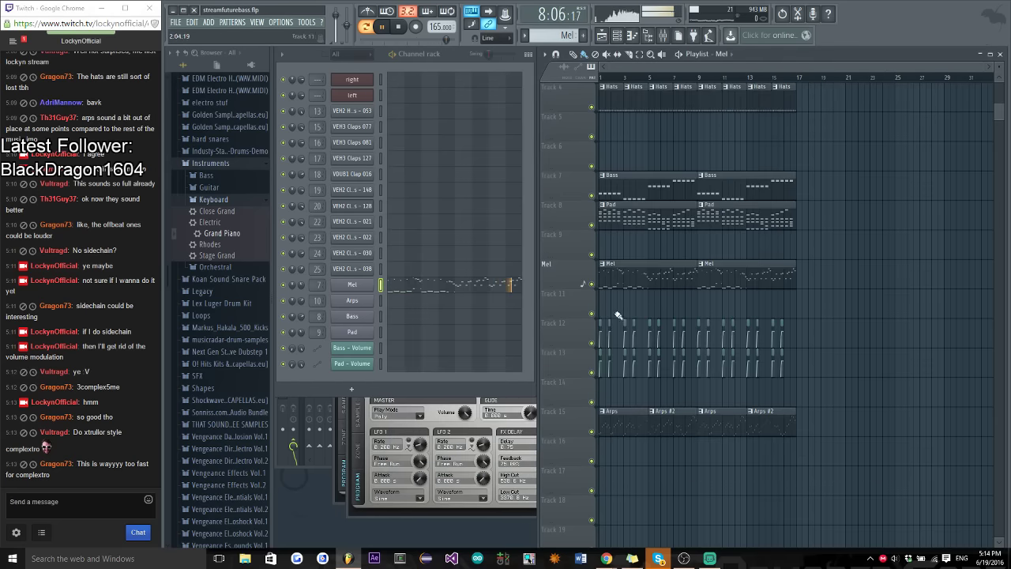
Switch to the Piano pattern and paste the copied melody notes into the right channel's piano roll at bar 1
click(531, 38)
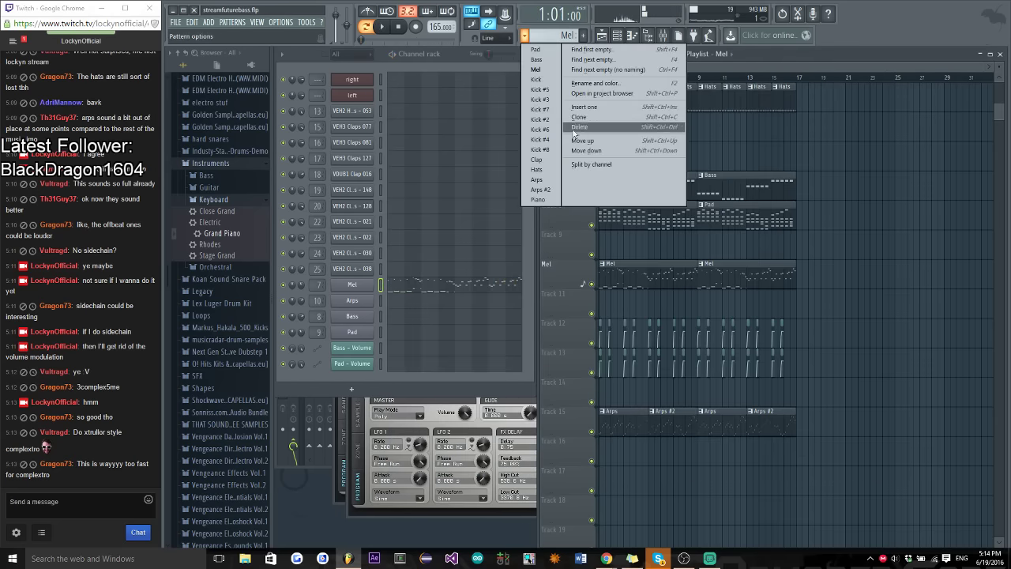
click(541, 202)
key(F7)
key(ctrl+v)
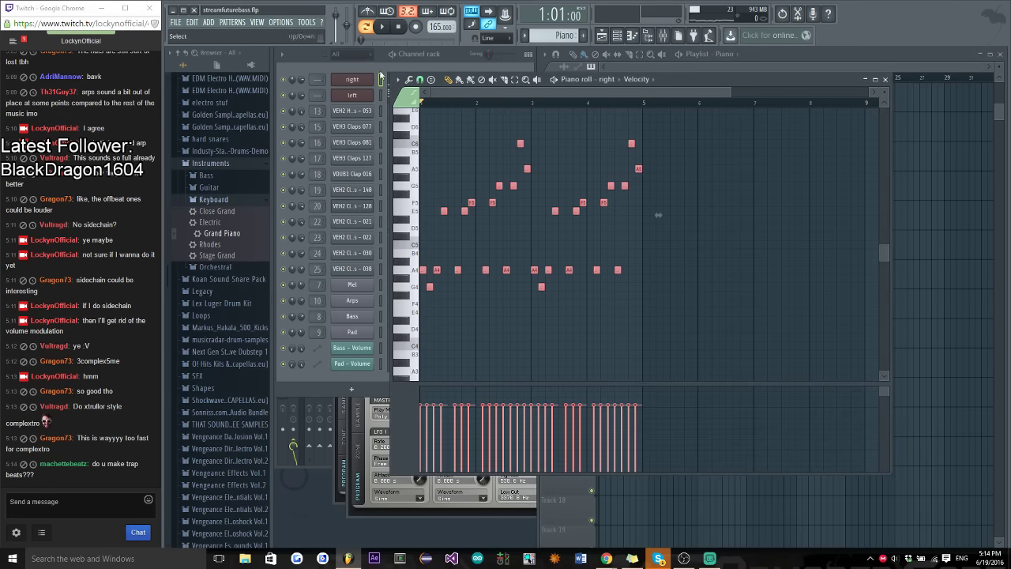
Transpose the pasted melody notes in the right channel up two octaves while the pattern plays
key(ctrl+Up)
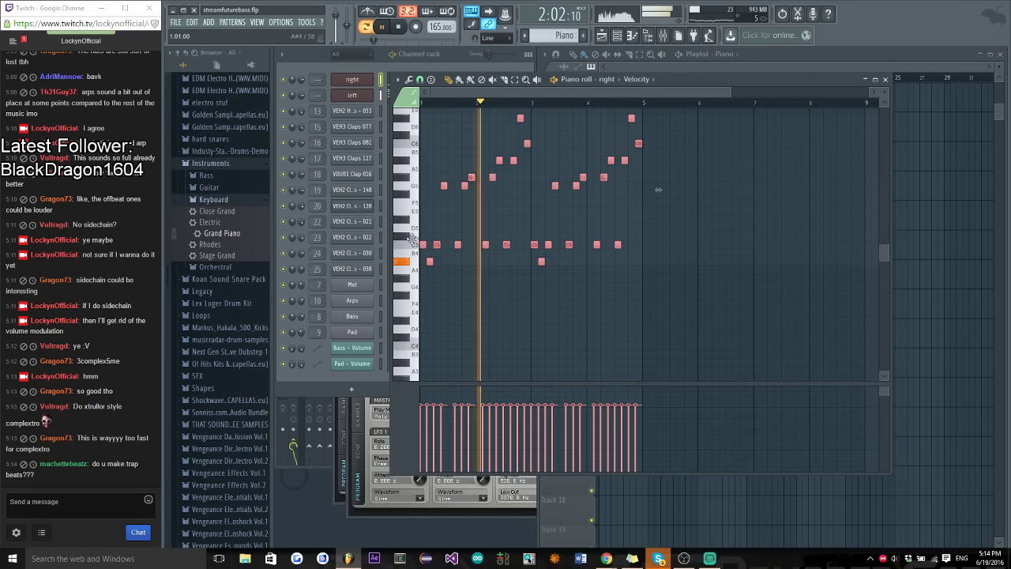
scroll(405, 164, up, 5)
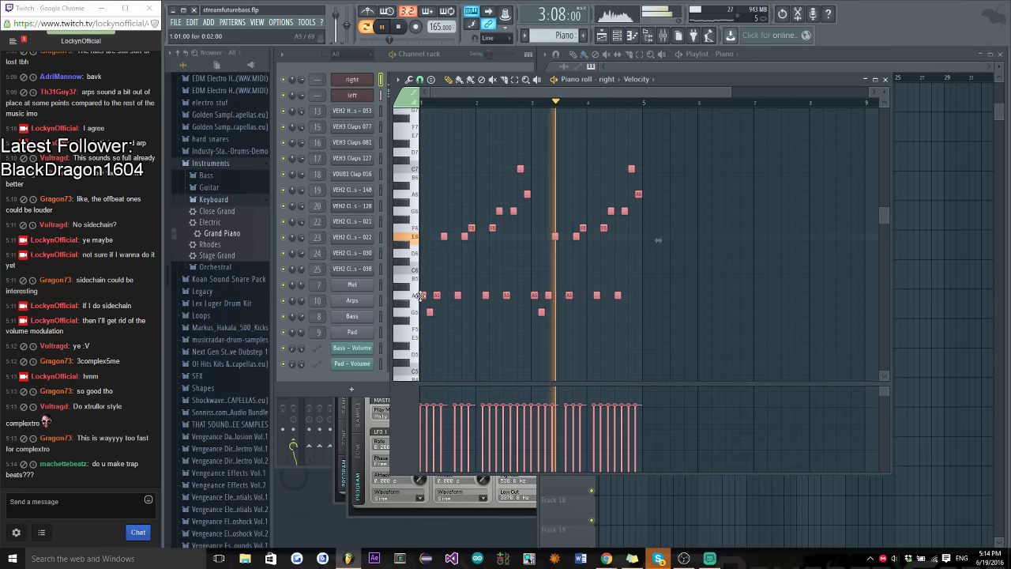
key(ctrl+Up)
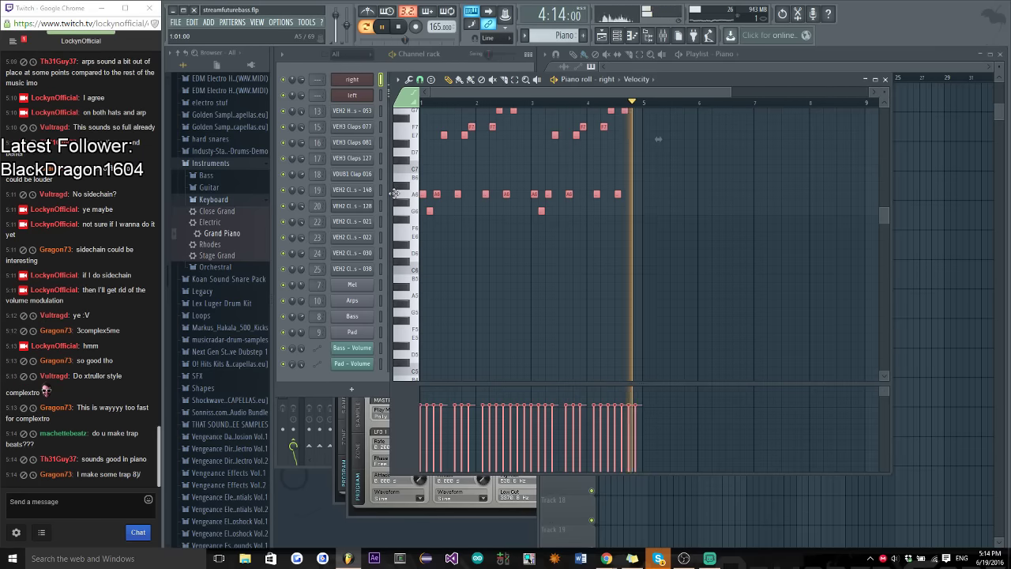
scroll(632, 246, up, 4)
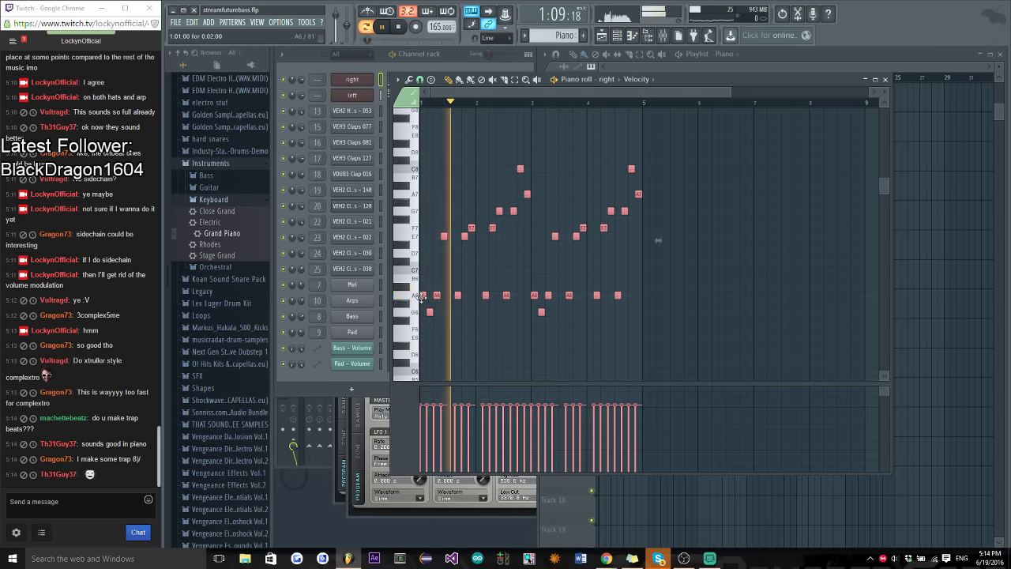
Duplicate the four-bar melody after the original and shift the copied notes slightly earlier to start exactly on bar 5
key(ctrl+b)
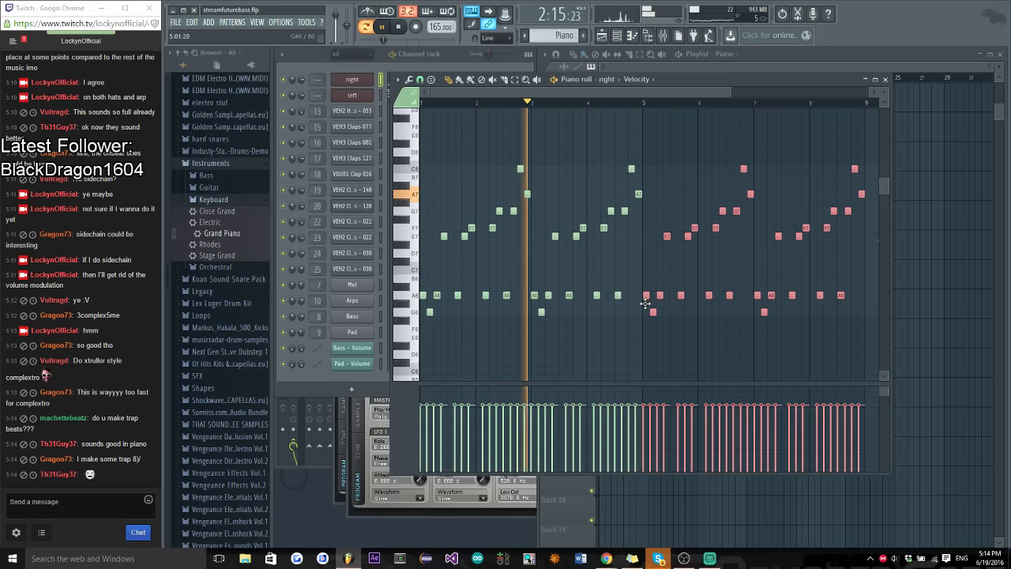
scroll(649, 308, up, 1)
scroll(651, 311, up, 4)
click(634, 298)
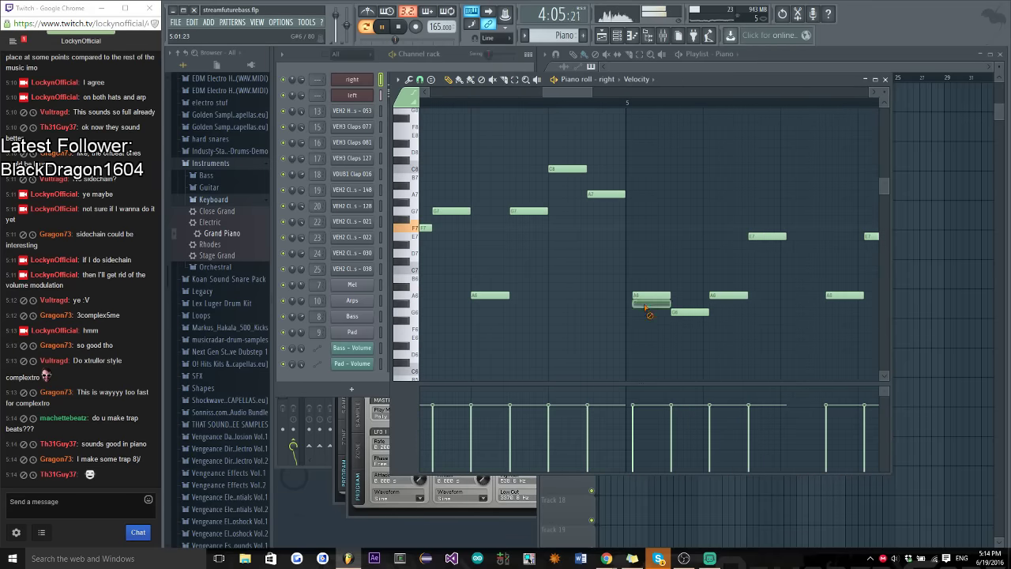
scroll(649, 315, down, 5)
drag(658, 355, 796, 162)
scroll(627, 86, up, 5)
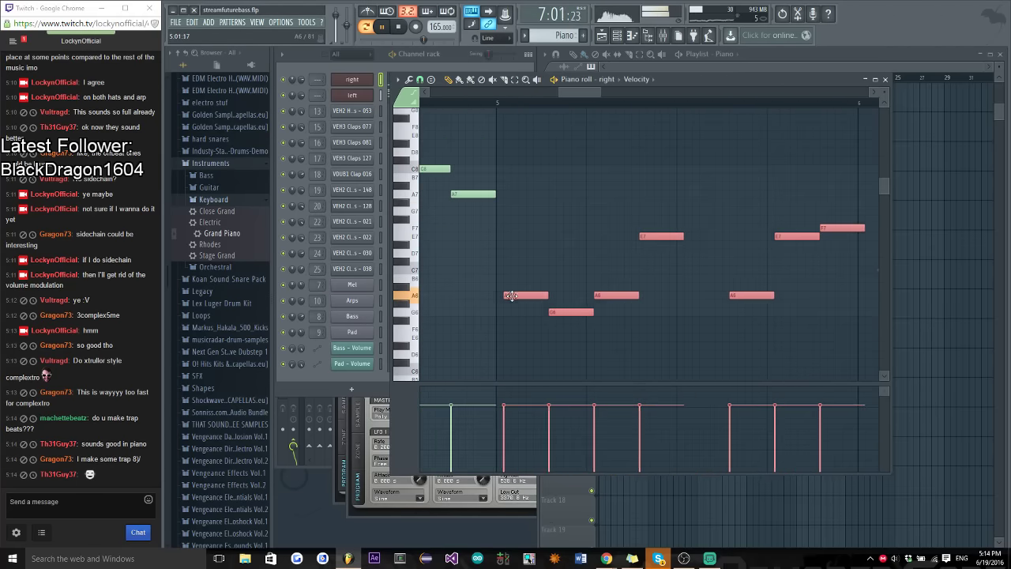
drag(511, 295, 503, 297)
scroll(486, 320, down, 5)
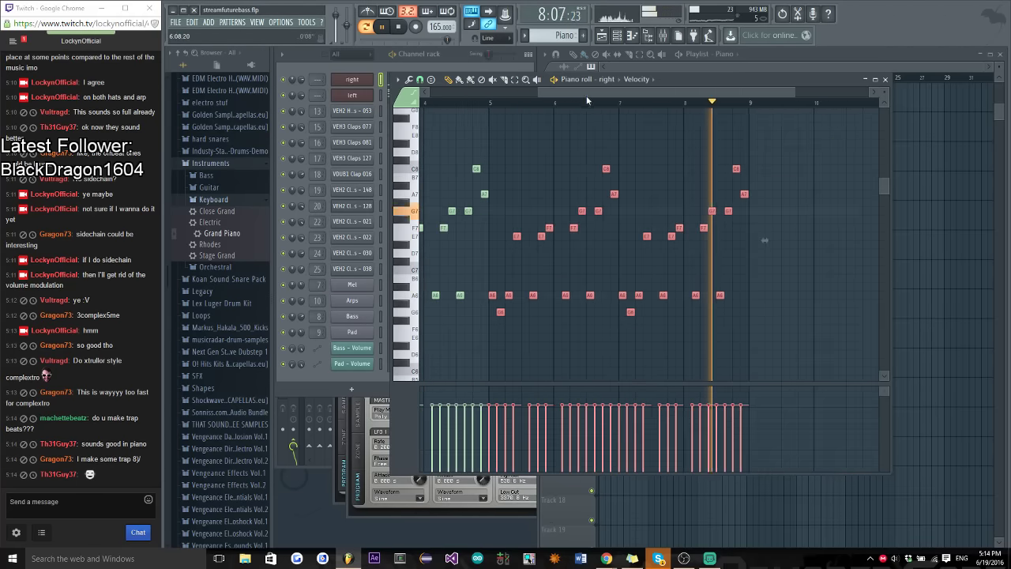
Transpose all notes in the right channel down one octave and close the piano roll
key(ctrl+a)
key(ctrl+Down)
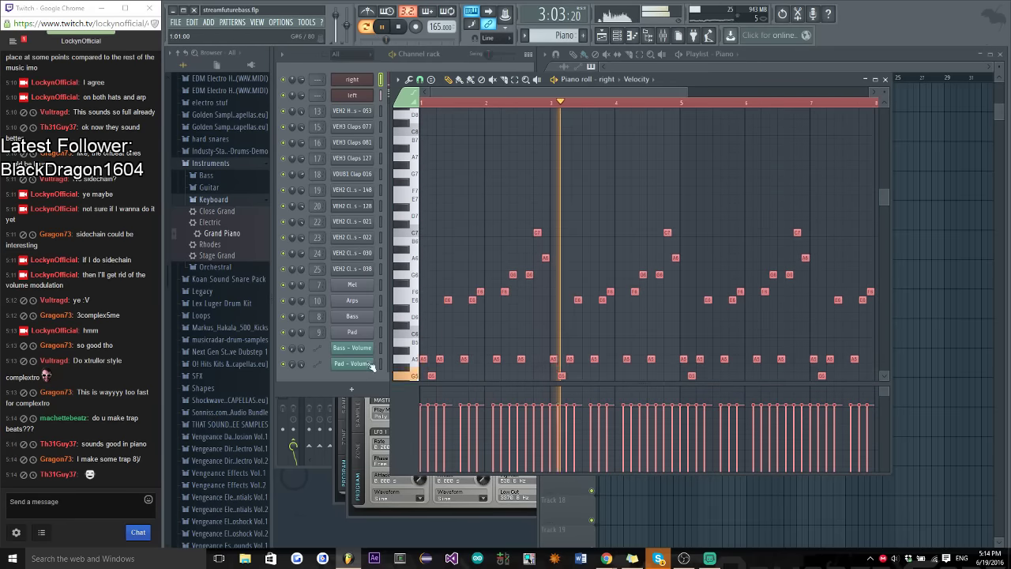
scroll(585, 261, down, 3)
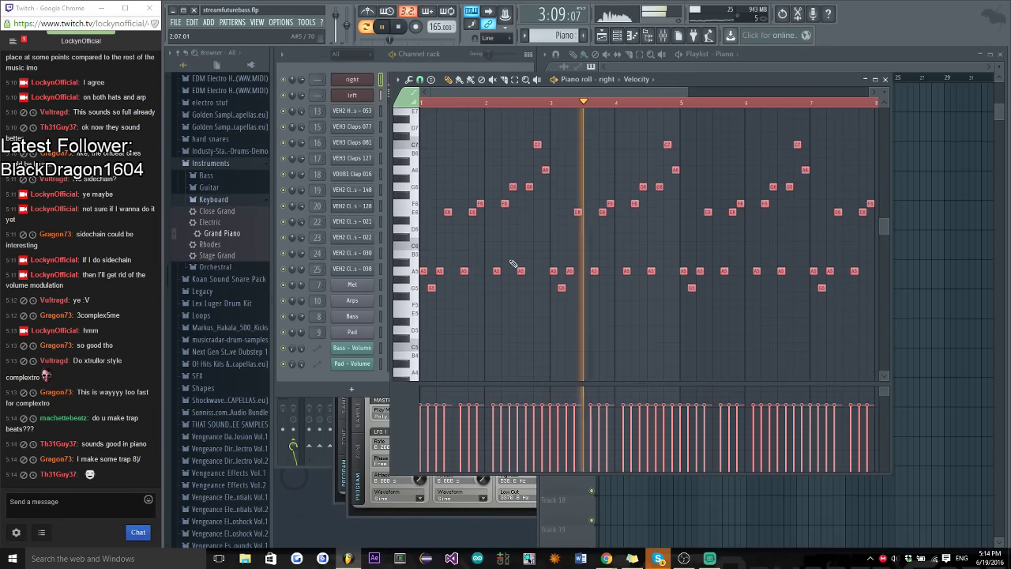
click(885, 79)
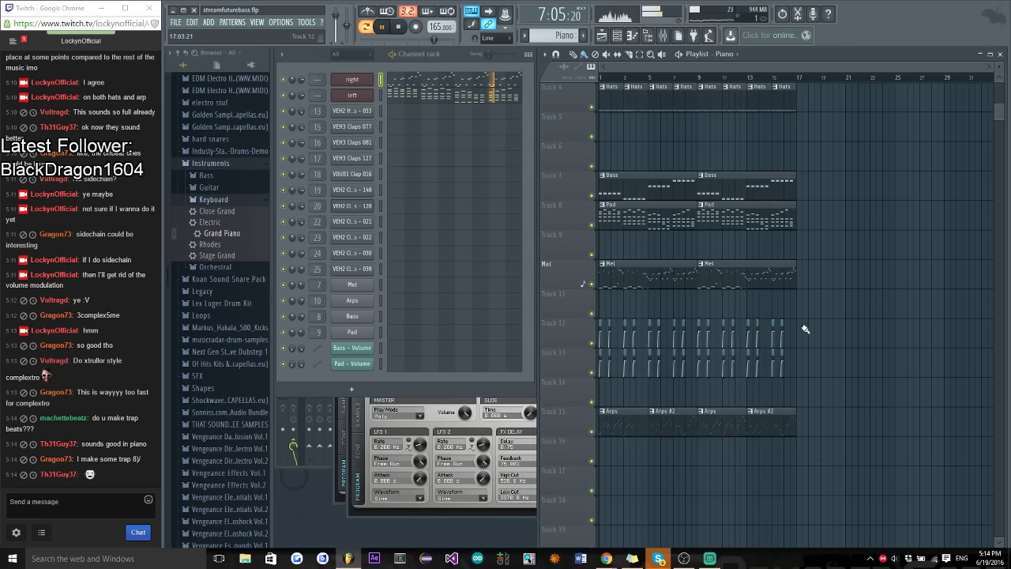
Route the right and left piano channels to consecutive mixer tracks starting from Insert 5
scroll(852, 362, down, 3)
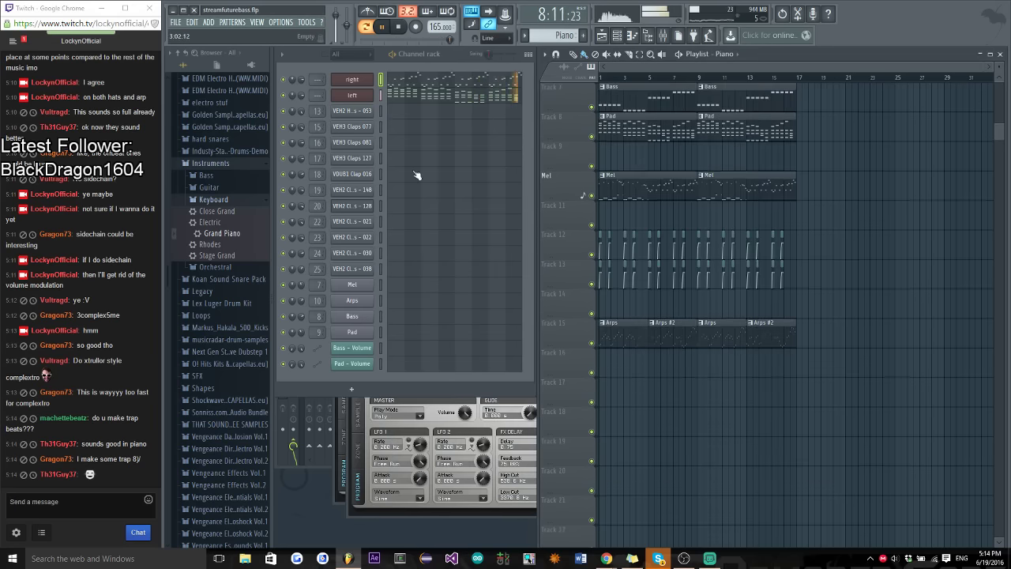
right_click(380, 96)
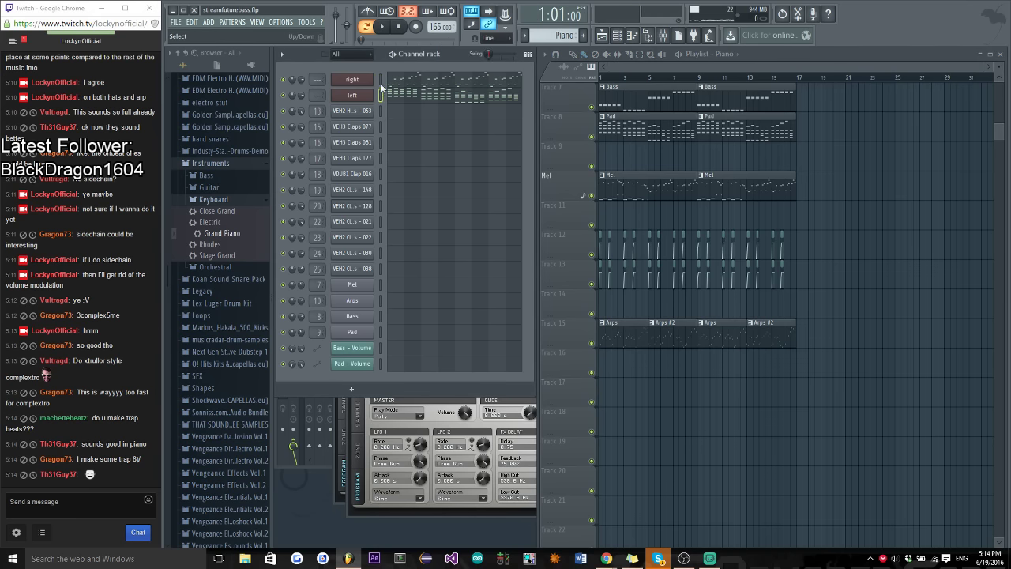
click(662, 35)
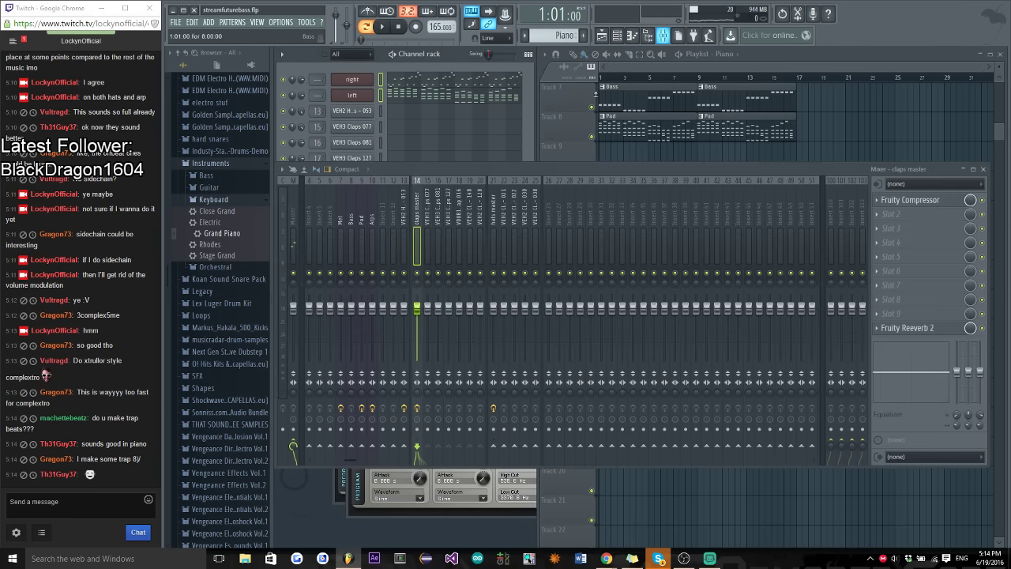
right_click(319, 225)
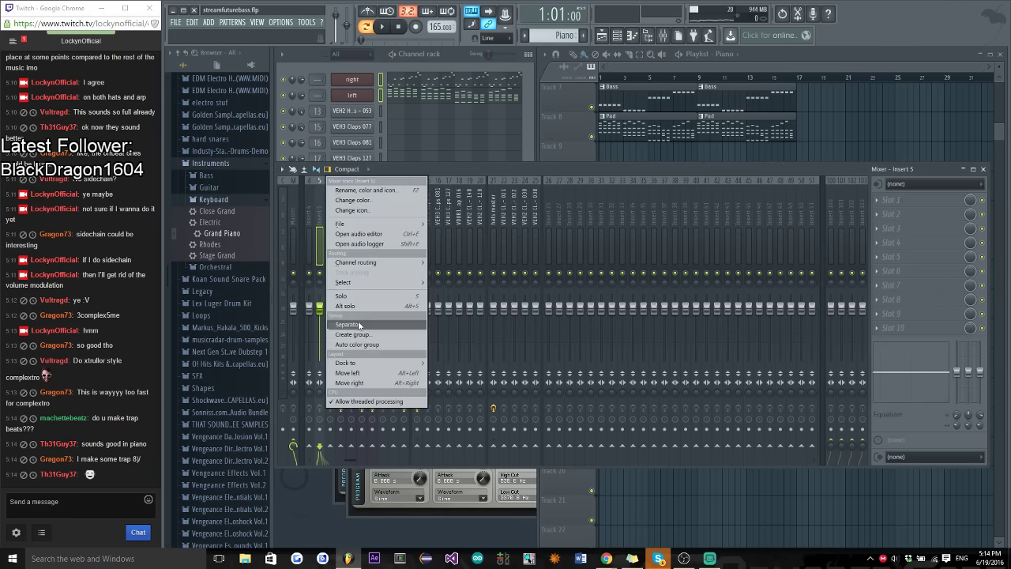
right_click(577, 216)
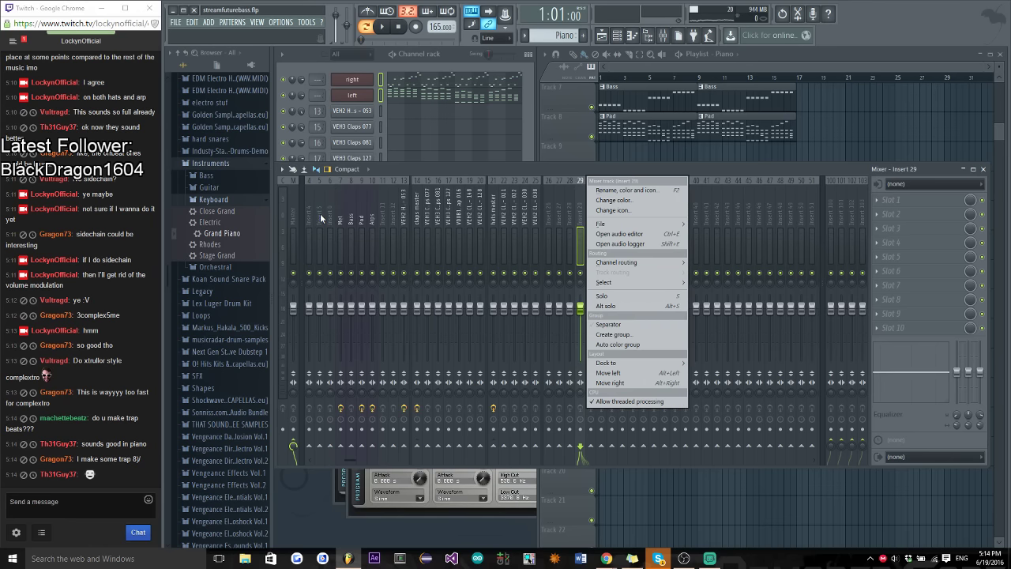
right_click(319, 219)
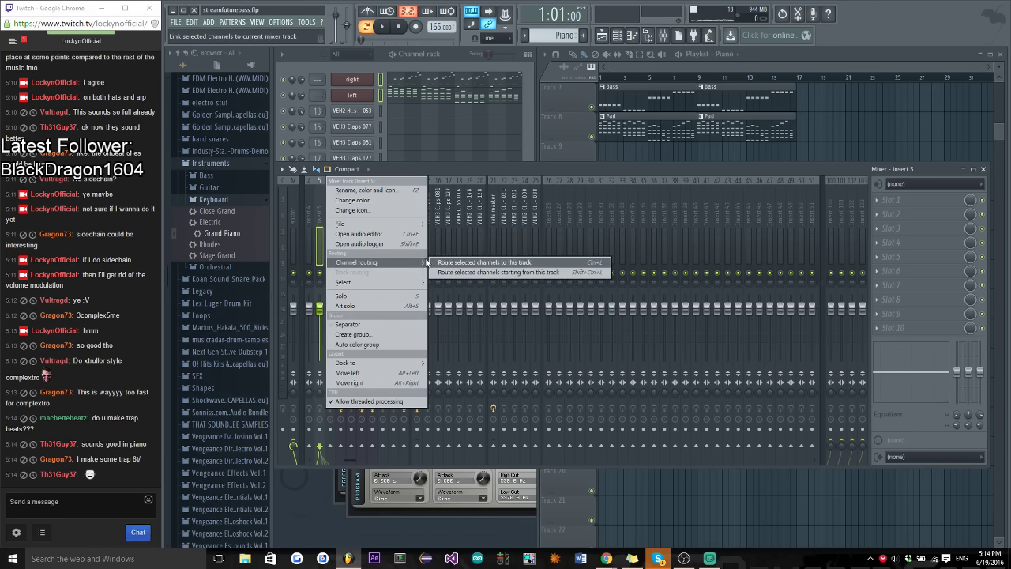
click(489, 273)
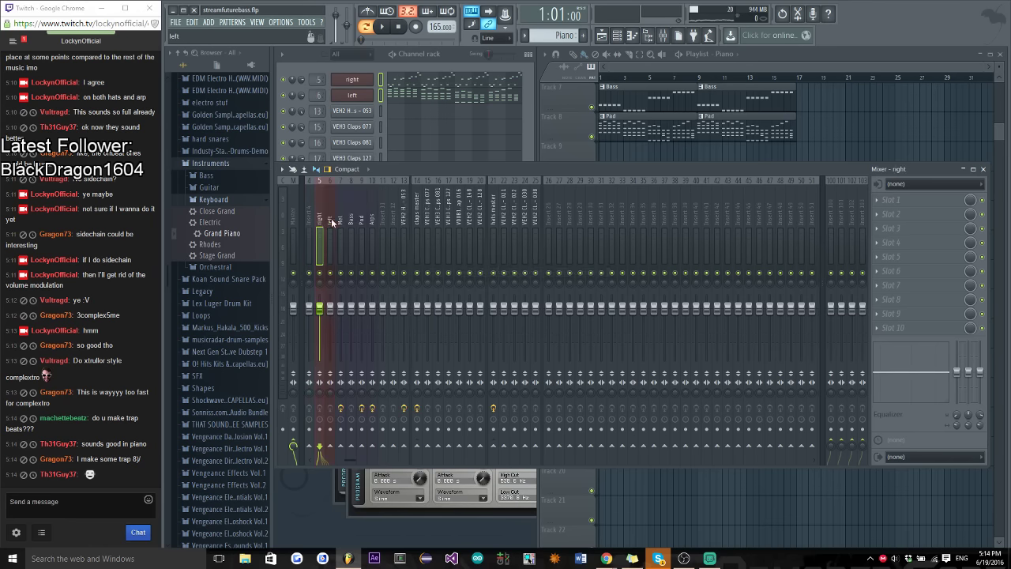
Play the Piano pattern, lower a piano channel's volume to about 67%, and bring the mixer back to the front
key(space)
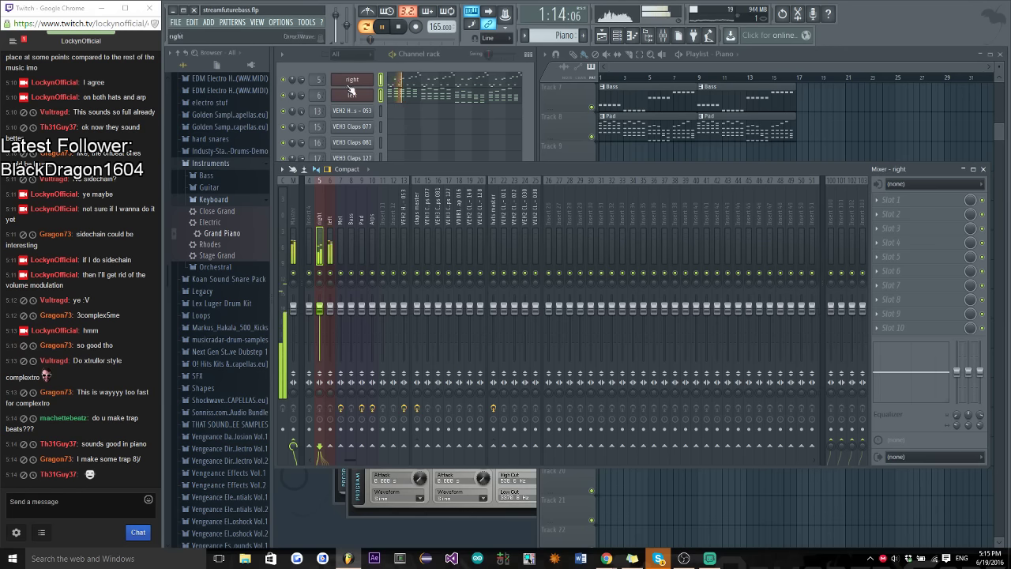
click(300, 77)
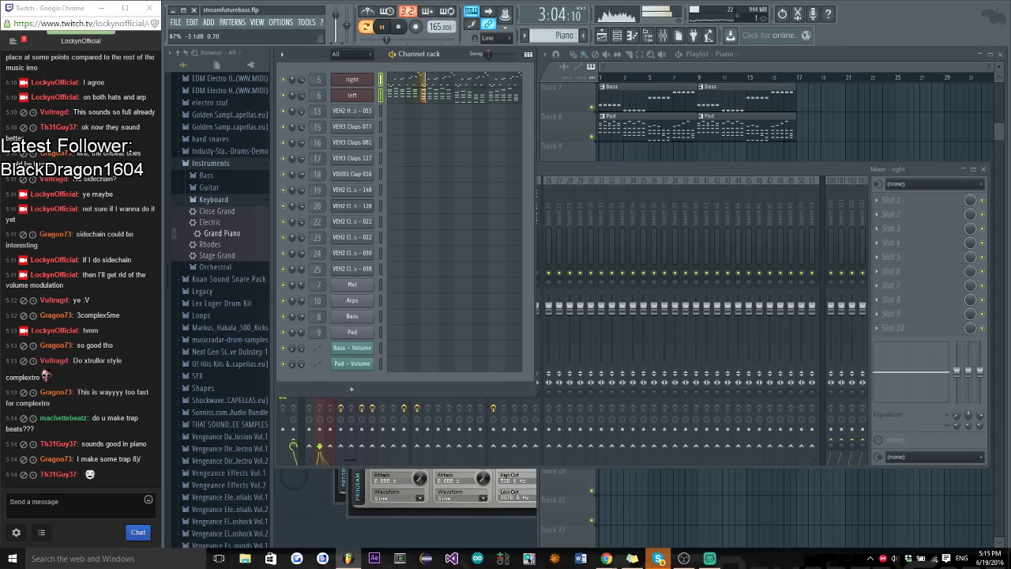
click(559, 166)
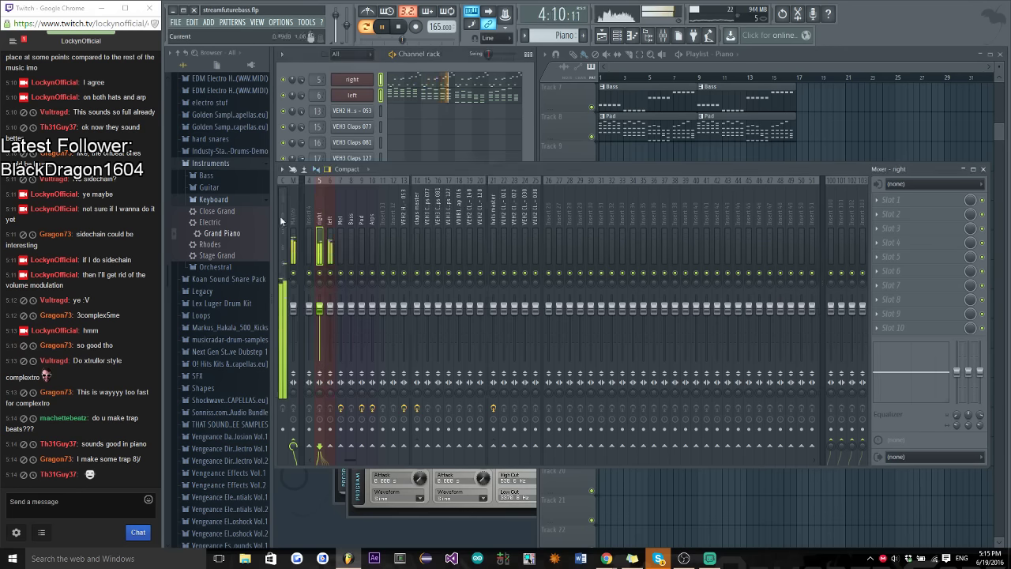
Load Fruity Chorus in slot 1 and Fruity Blood Overdrive in slot 2 of the left mixer track
click(333, 222)
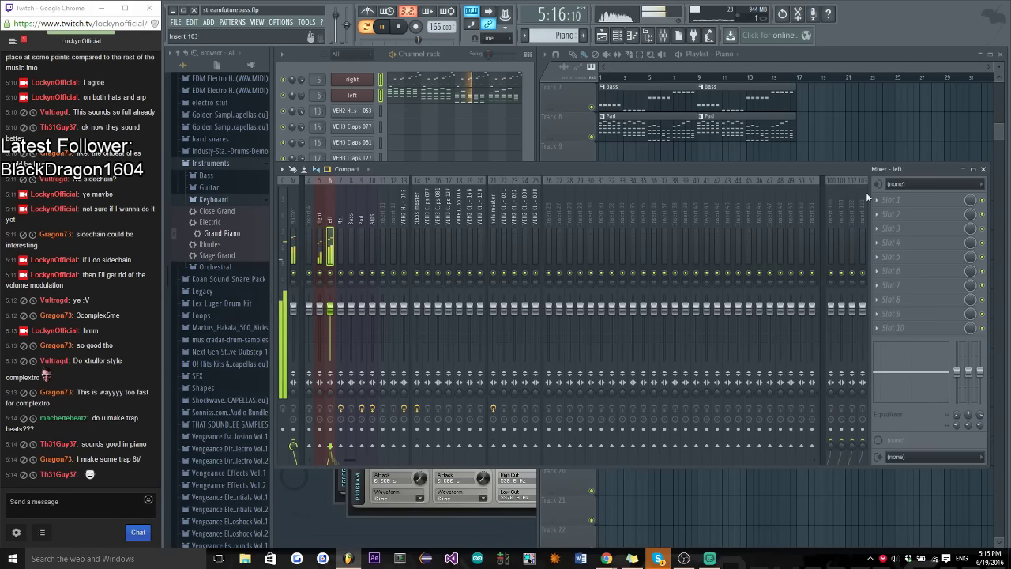
click(884, 207)
mouse_move(881, 242)
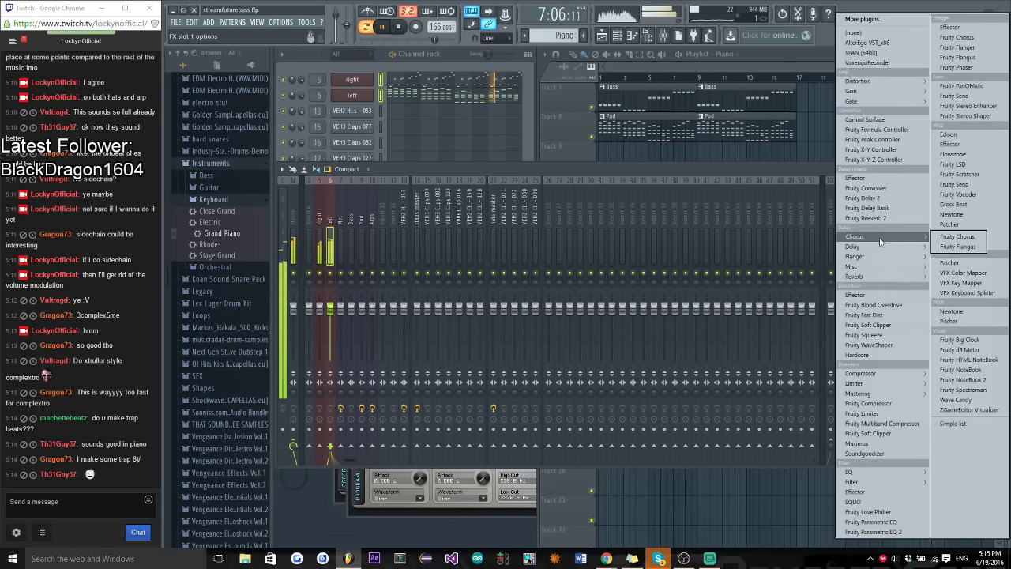
click(950, 236)
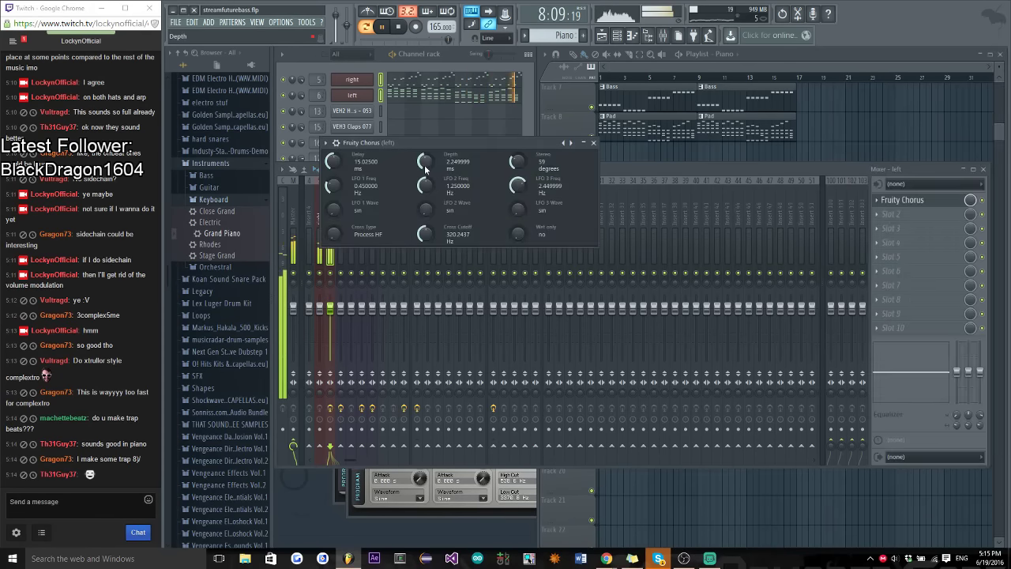
click(593, 143)
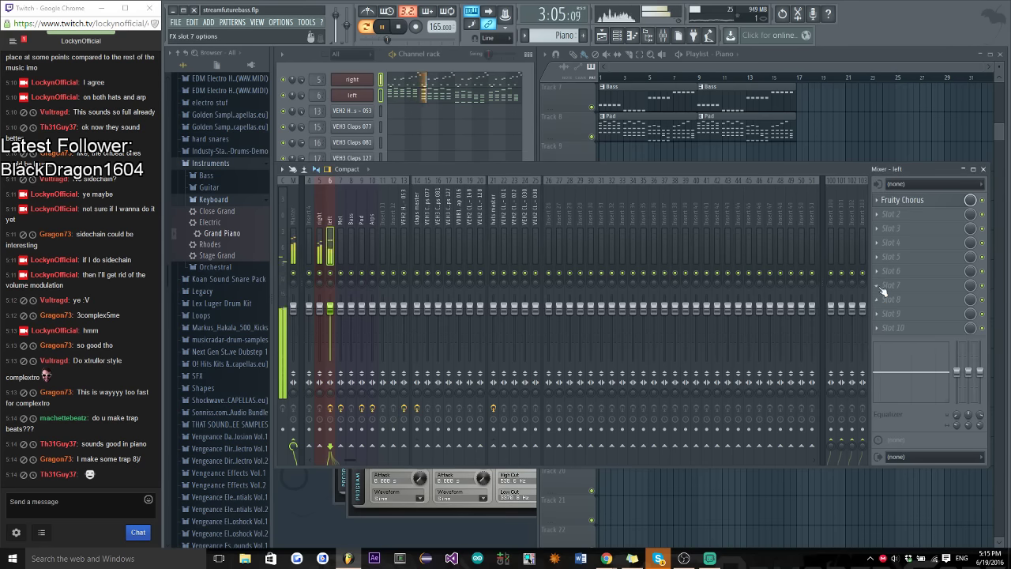
click(882, 219)
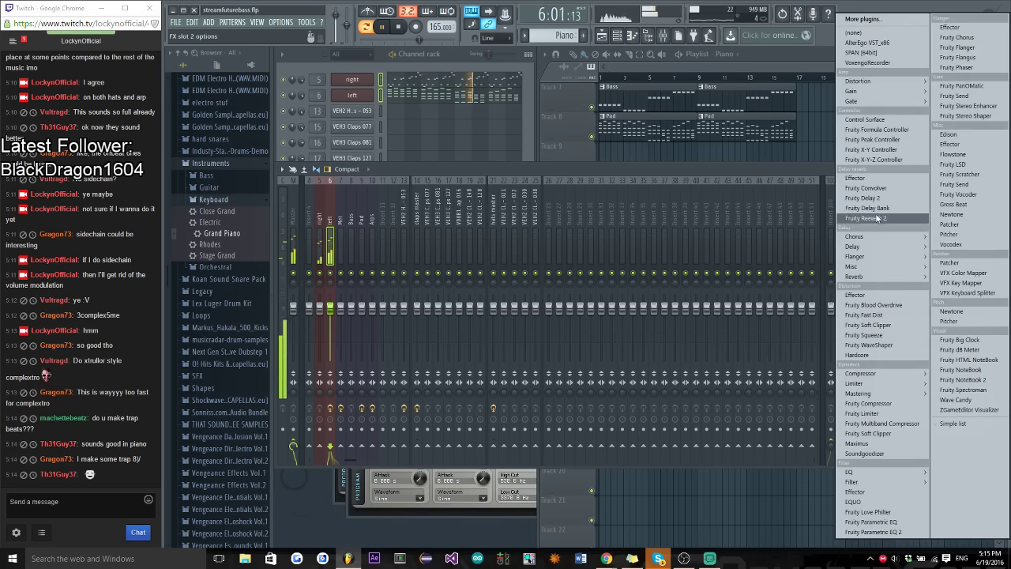
click(886, 308)
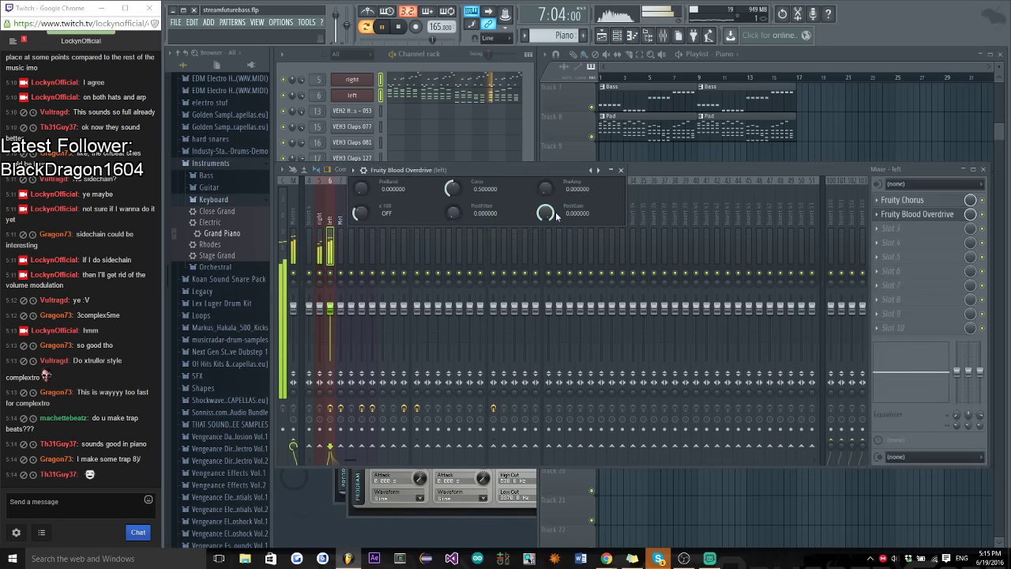
Load Fruity Blood Overdrive in slot 2 of the right mixer track and close its window
click(320, 219)
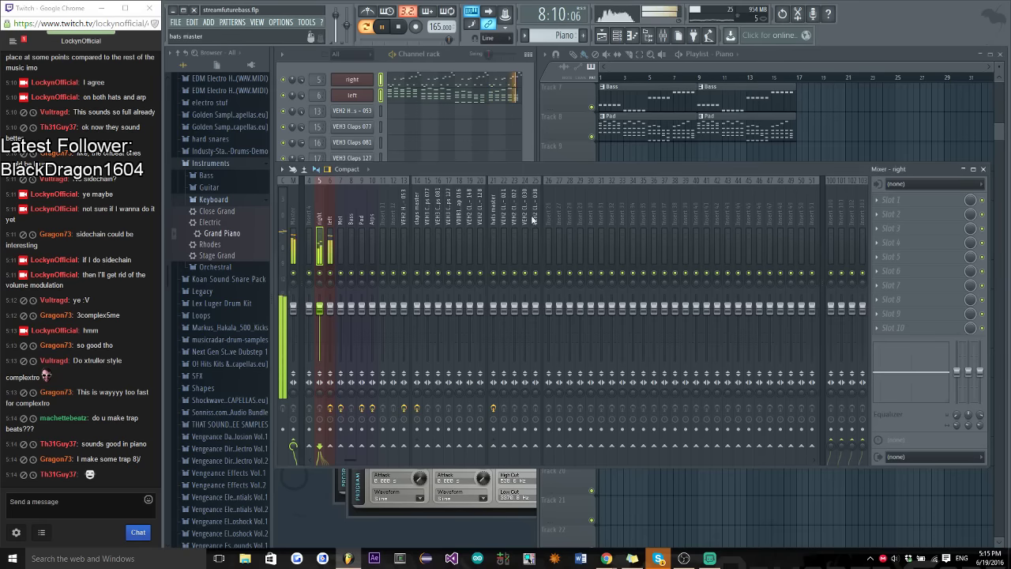
click(886, 200)
key(Escape)
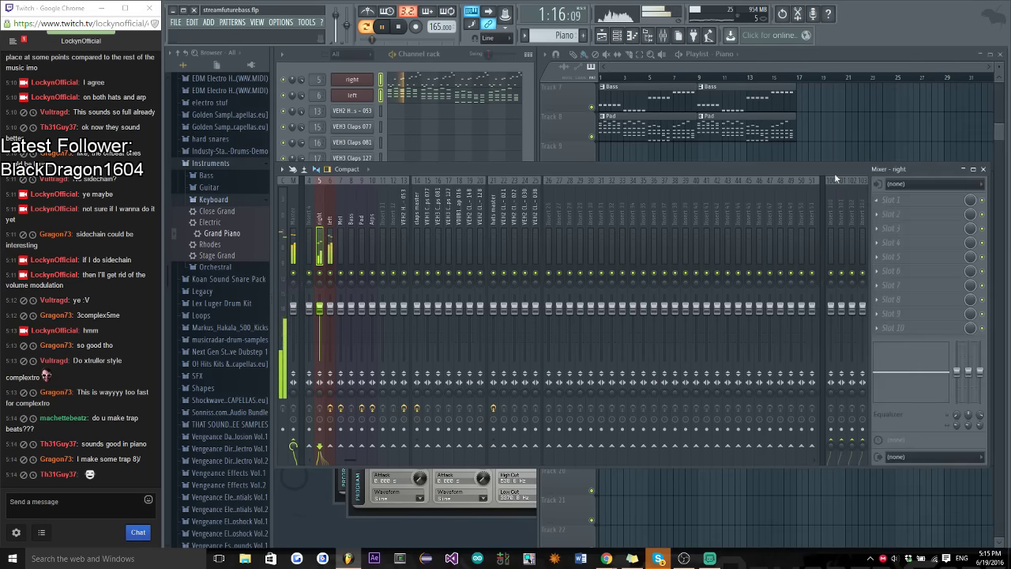
click(881, 221)
click(885, 306)
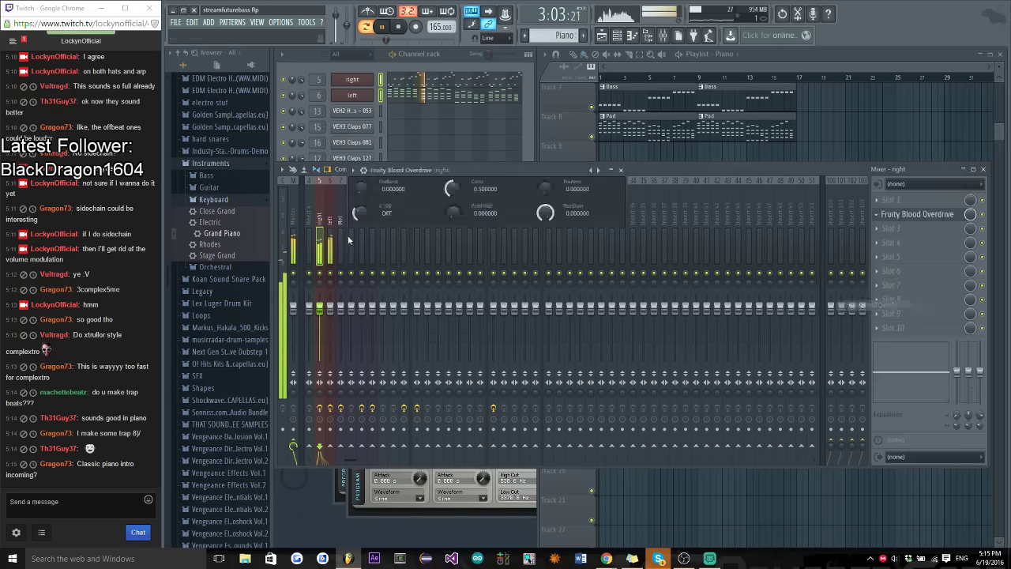
click(620, 170)
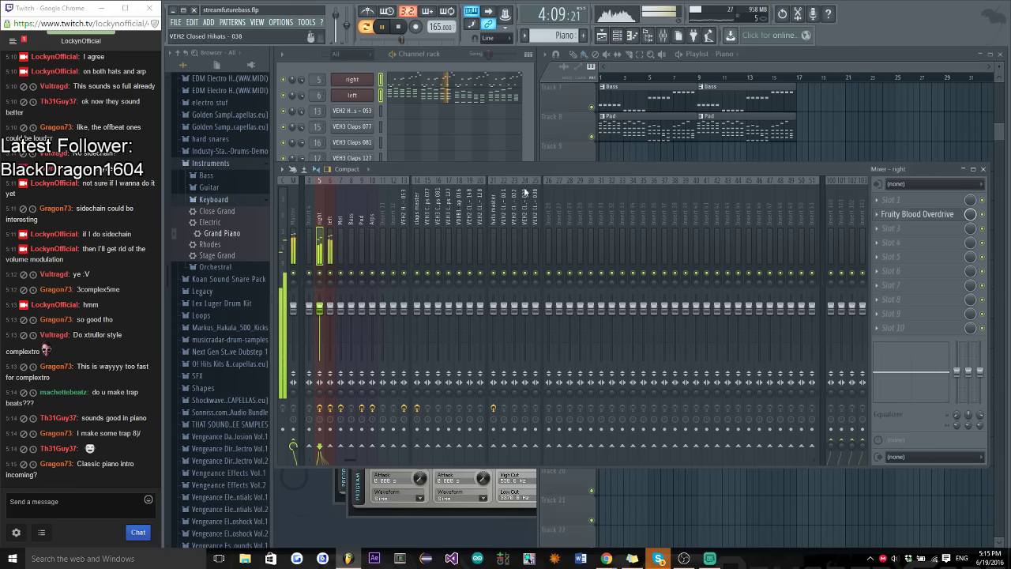
Add Fruity Reeverb 2 in slot 8 of the right mixer track, raising the wet level and setting the decay to 3.2 sec
click(330, 217)
click(321, 219)
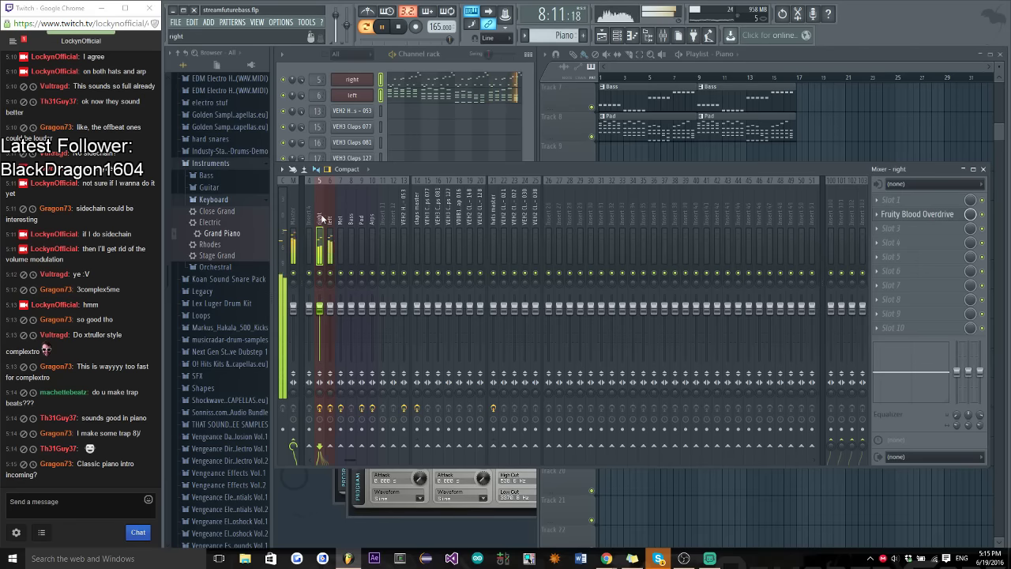
click(878, 302)
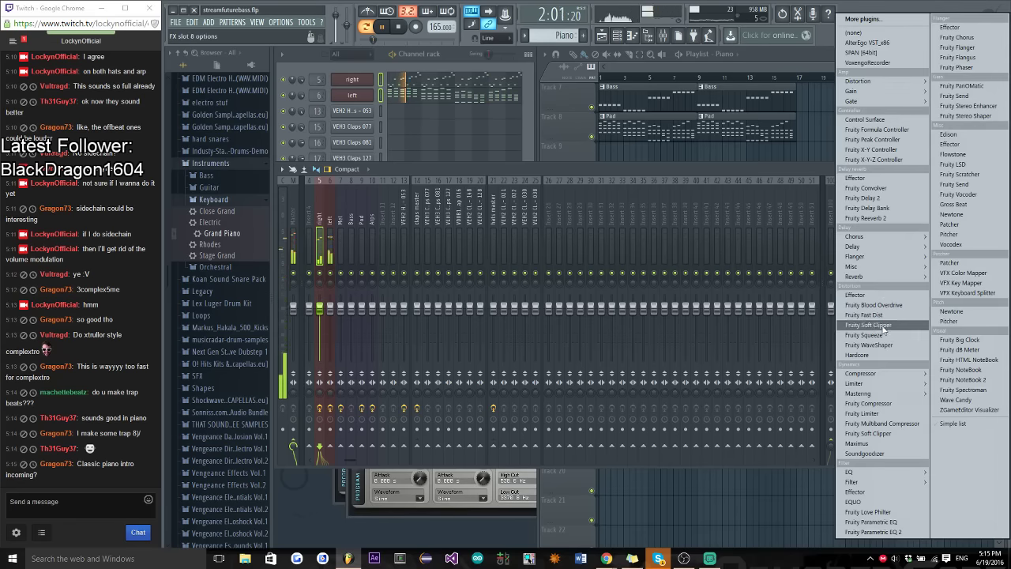
click(869, 217)
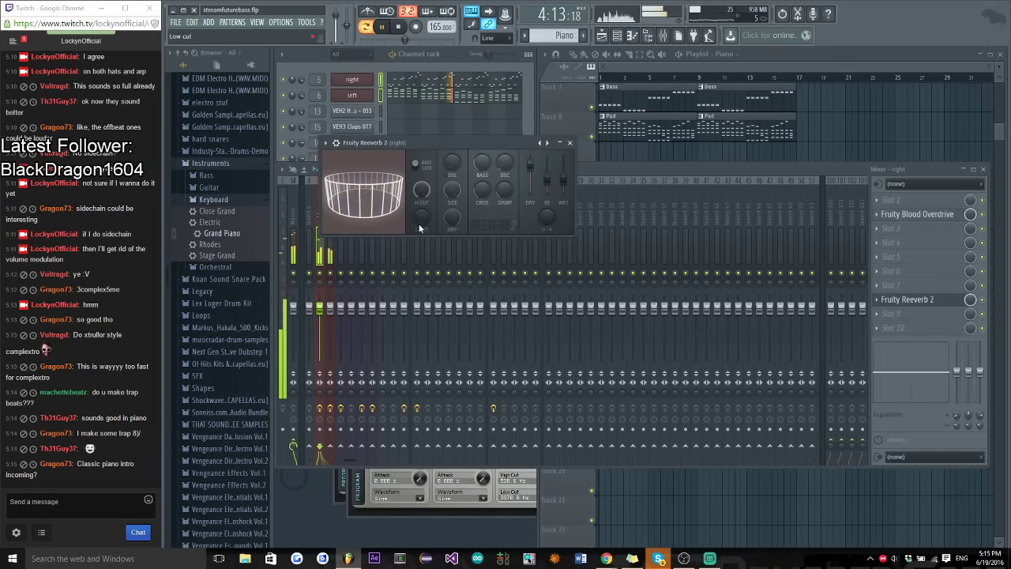
drag(545, 181, 546, 167)
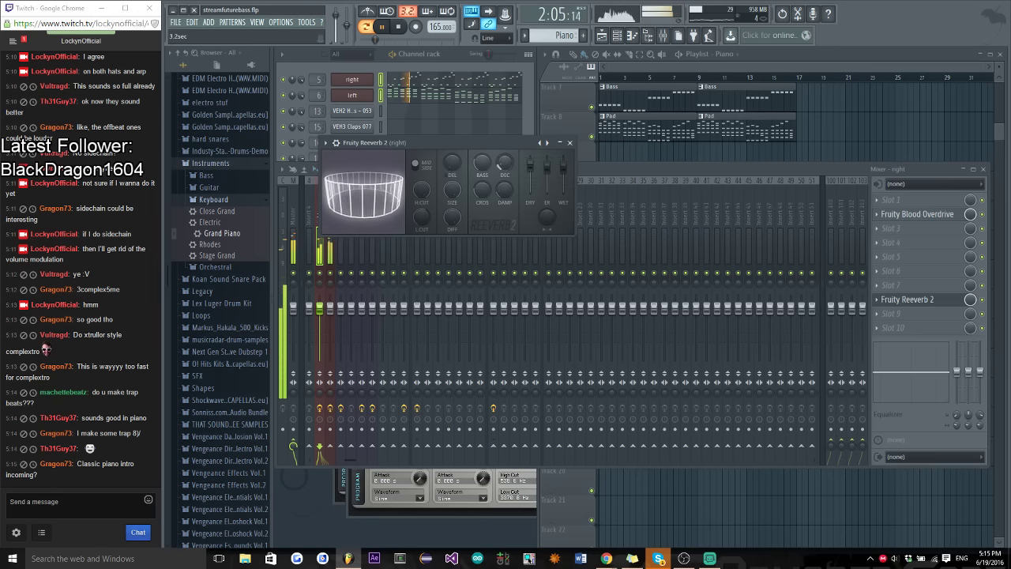
click(570, 143)
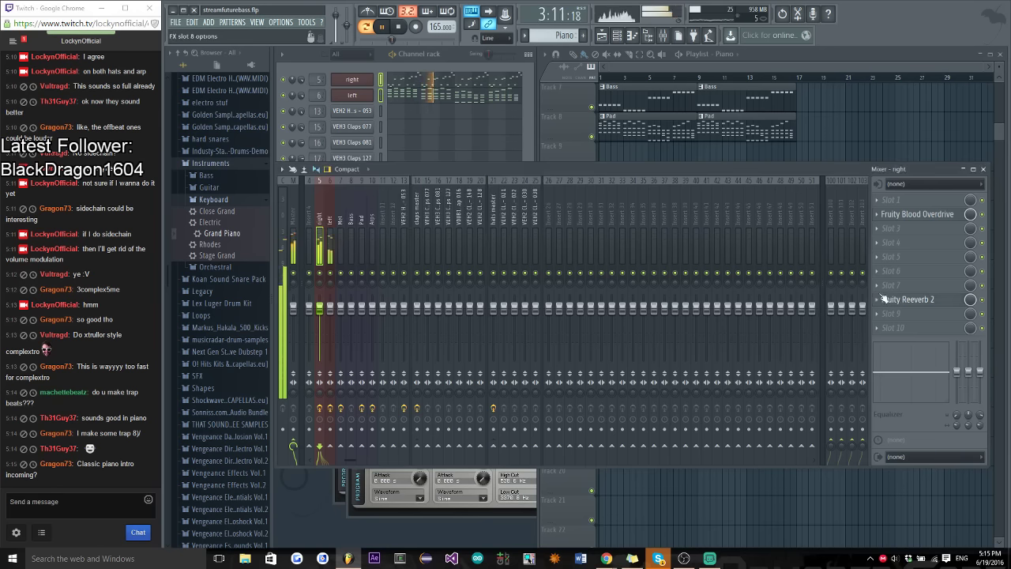
Add Fruity delay bank in slot 7 of the right mixer track with ping-pong feedback and a higher time offset
click(883, 298)
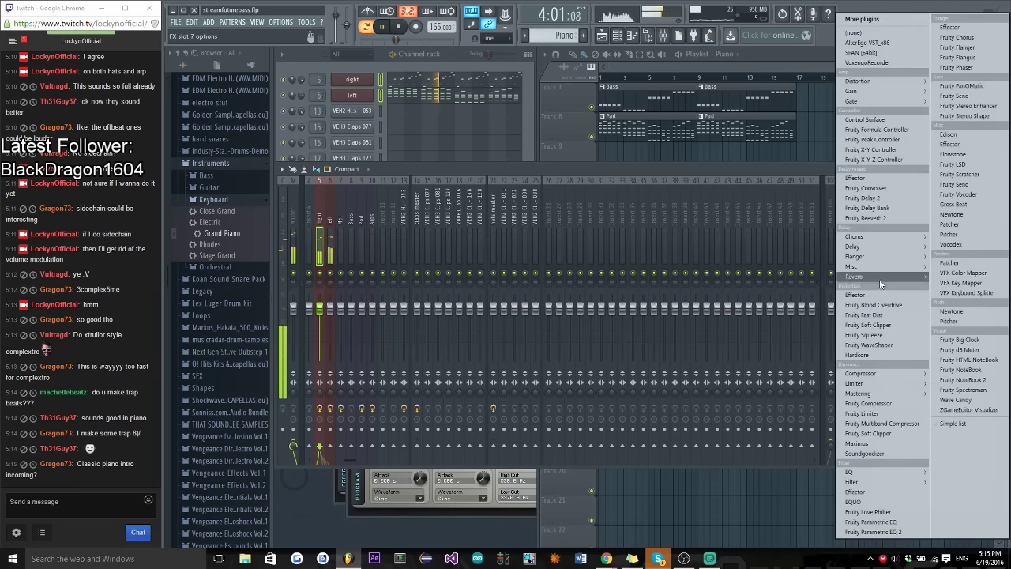
click(868, 208)
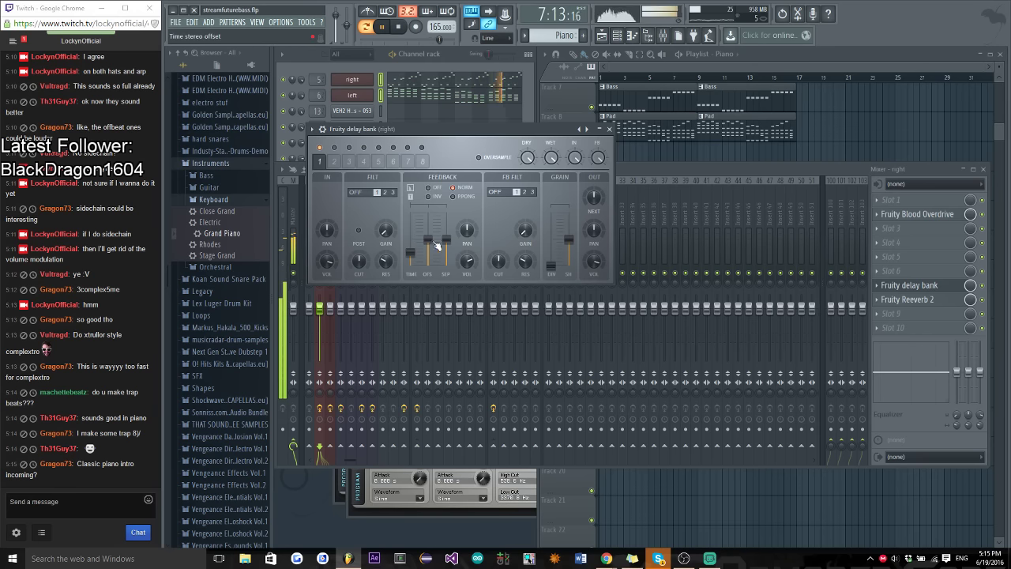
drag(447, 223, 446, 222)
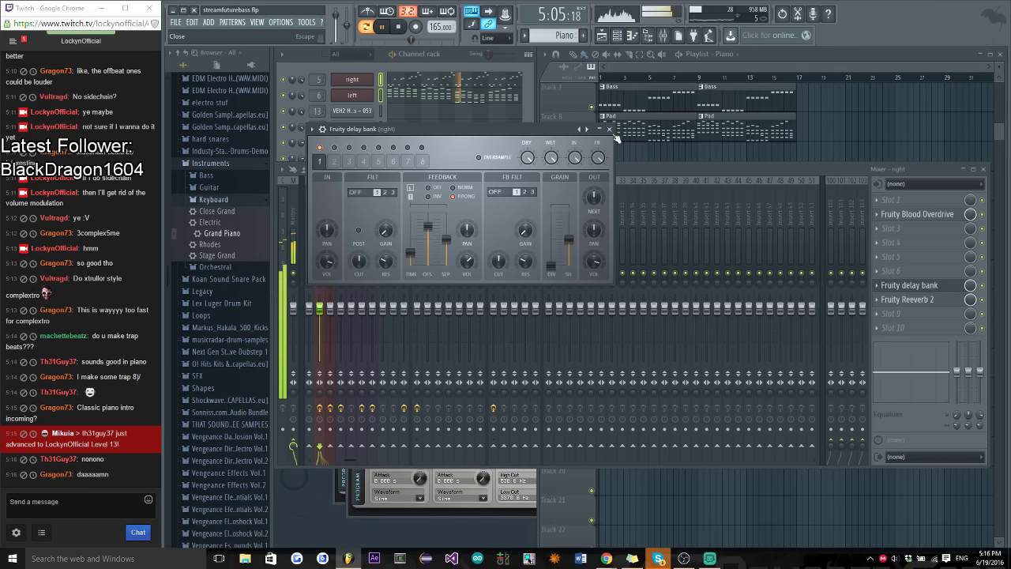
key(Escape)
Mute the left piano channel and restart playback to hear the right channel alone
click(329, 223)
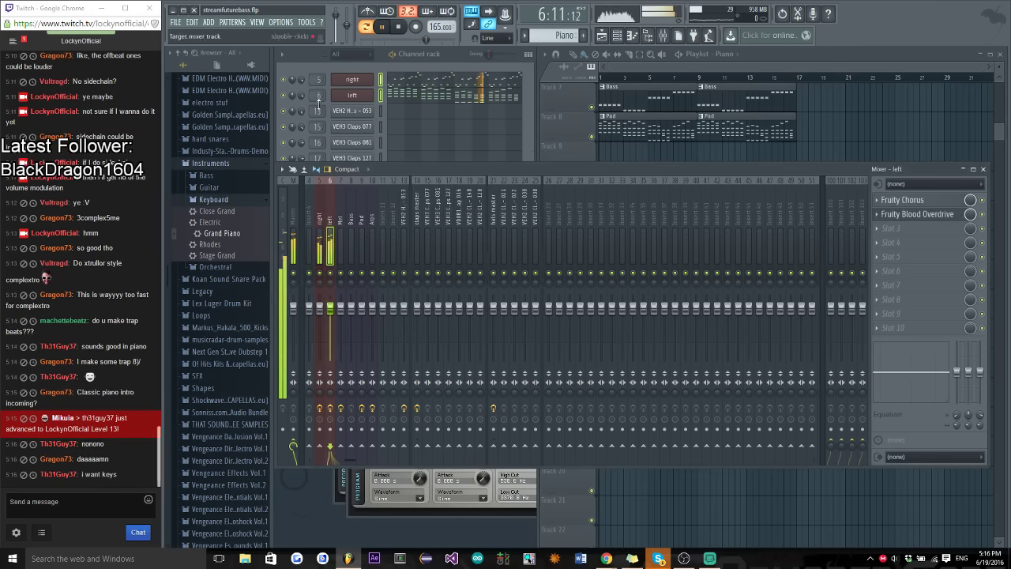
click(291, 103)
key(space)
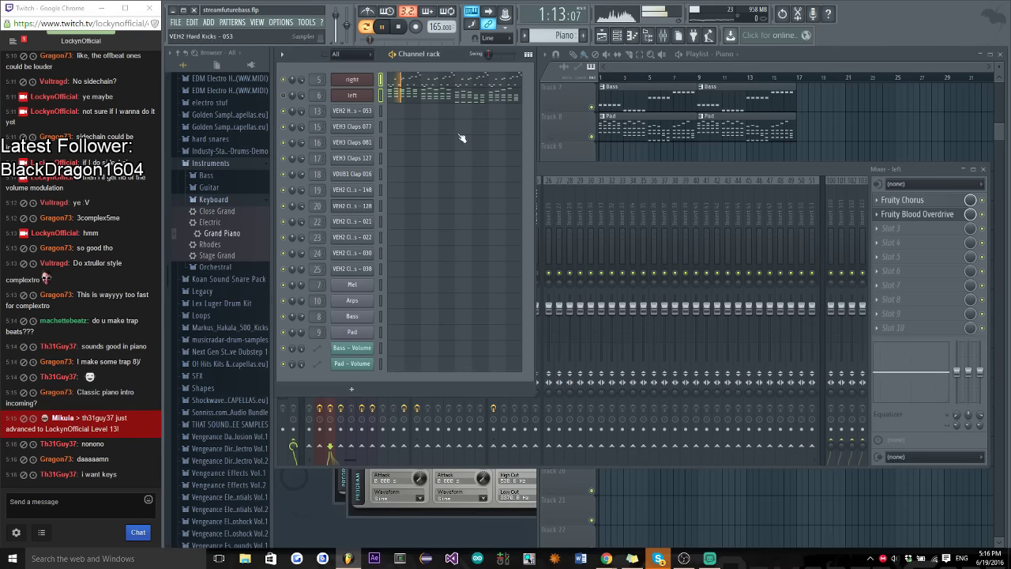
click(552, 171)
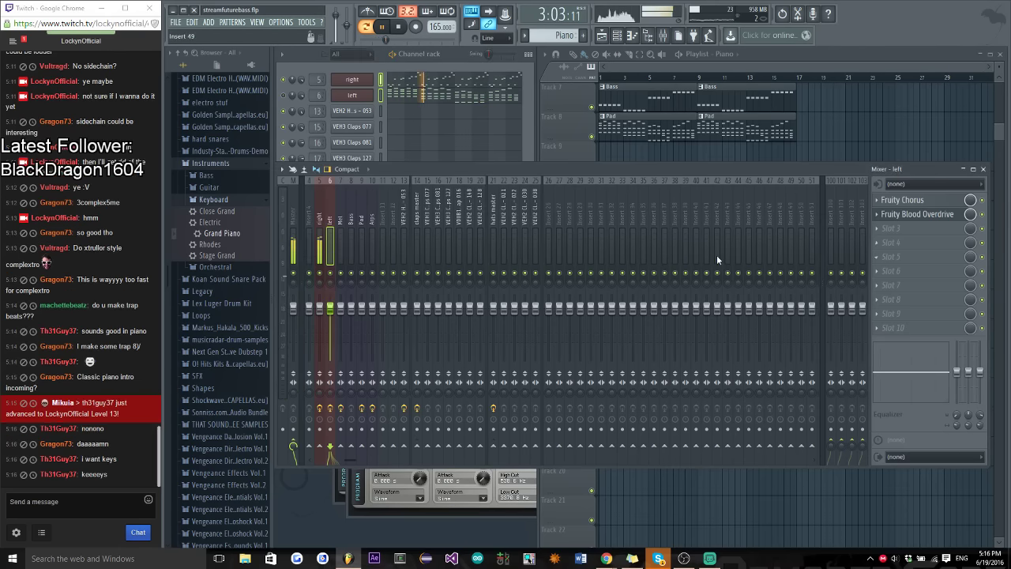
Add Fruity Chorus in slot 1 of the right mixer track with delay about 9.13 ms, depth about 0.64 ms and stereo 23 degrees
click(319, 218)
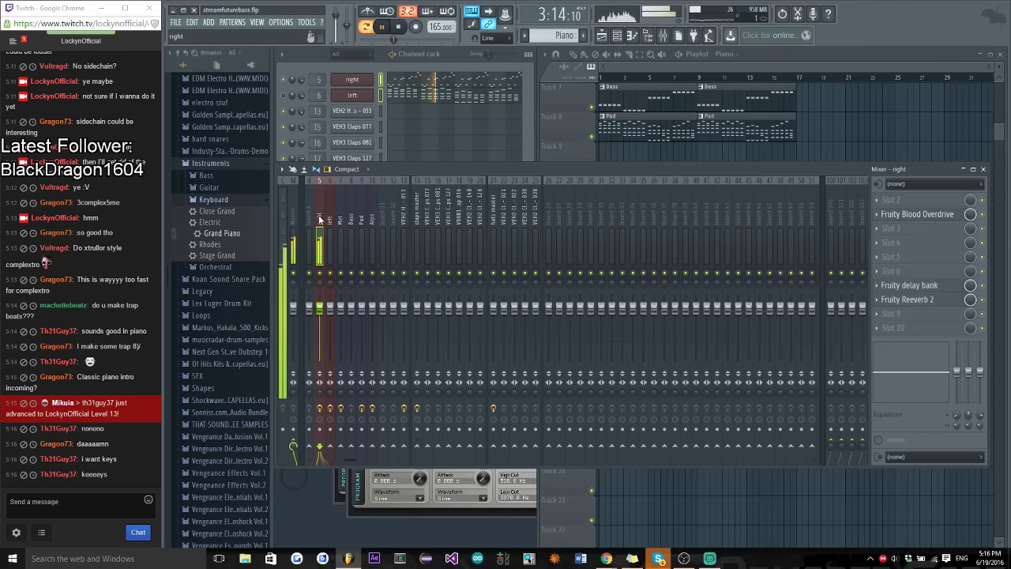
click(884, 235)
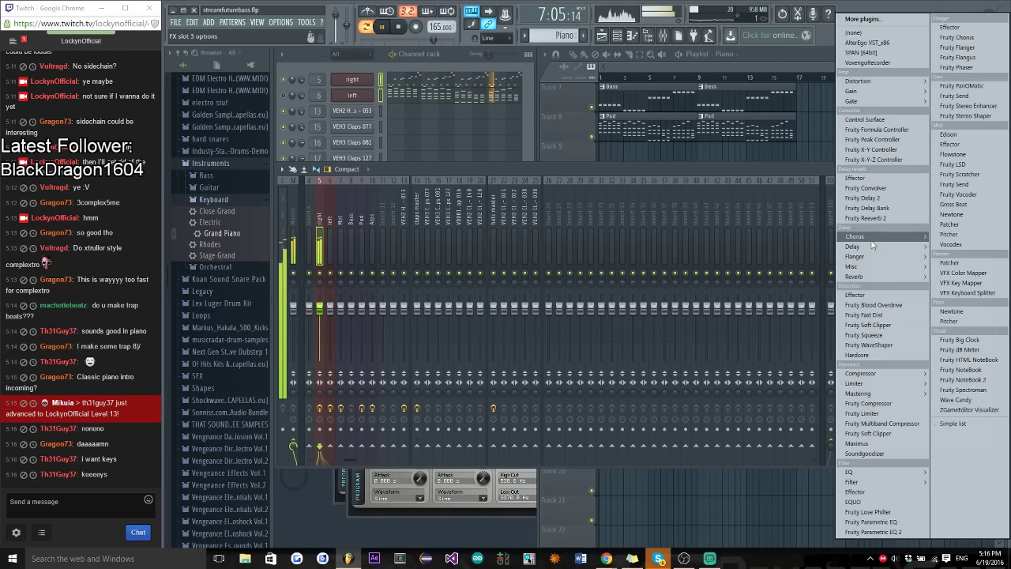
key(Escape)
click(900, 199)
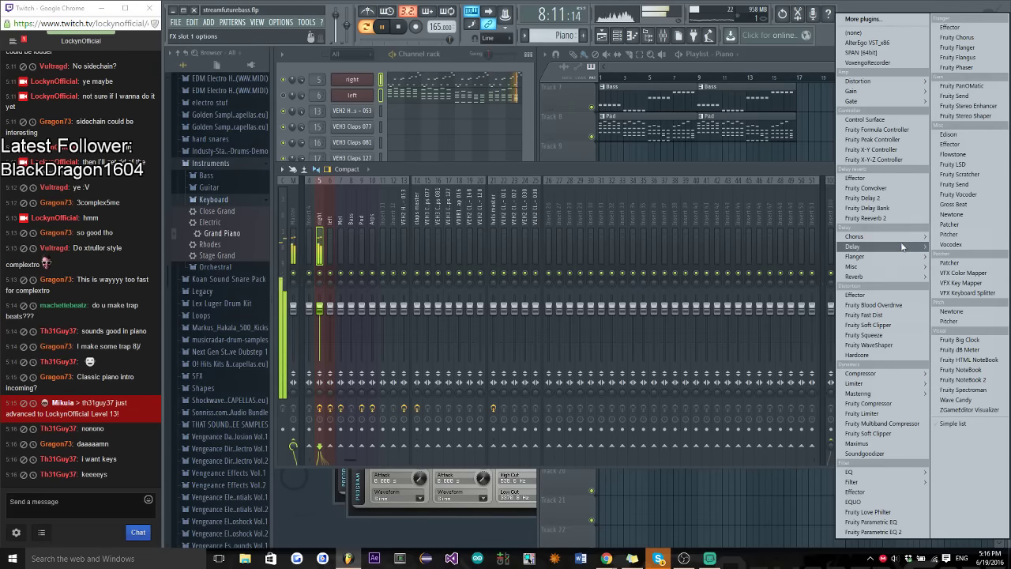
click(945, 237)
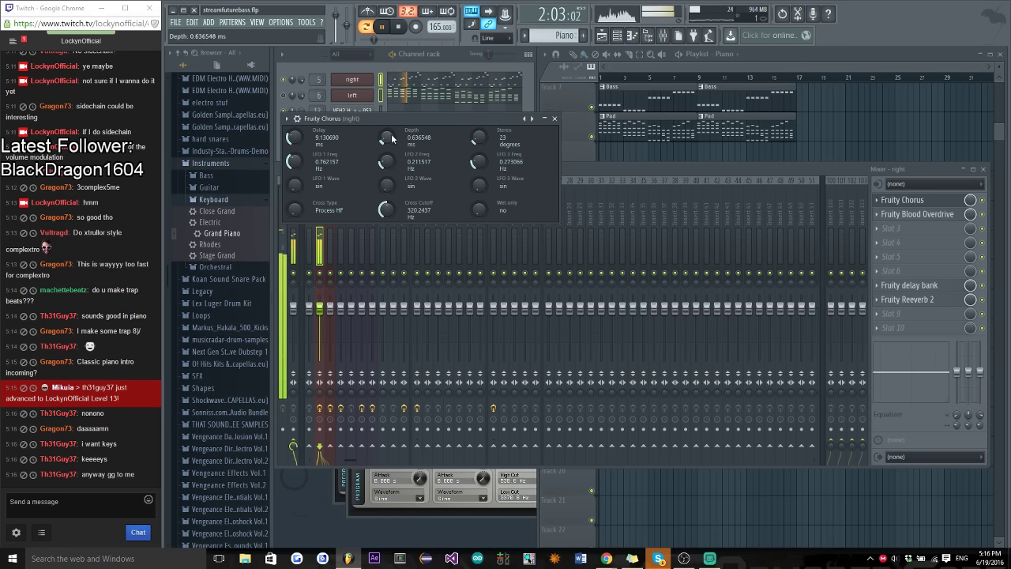
Close the right track's Fruity Chorus settings and unmute the left piano channel
click(555, 119)
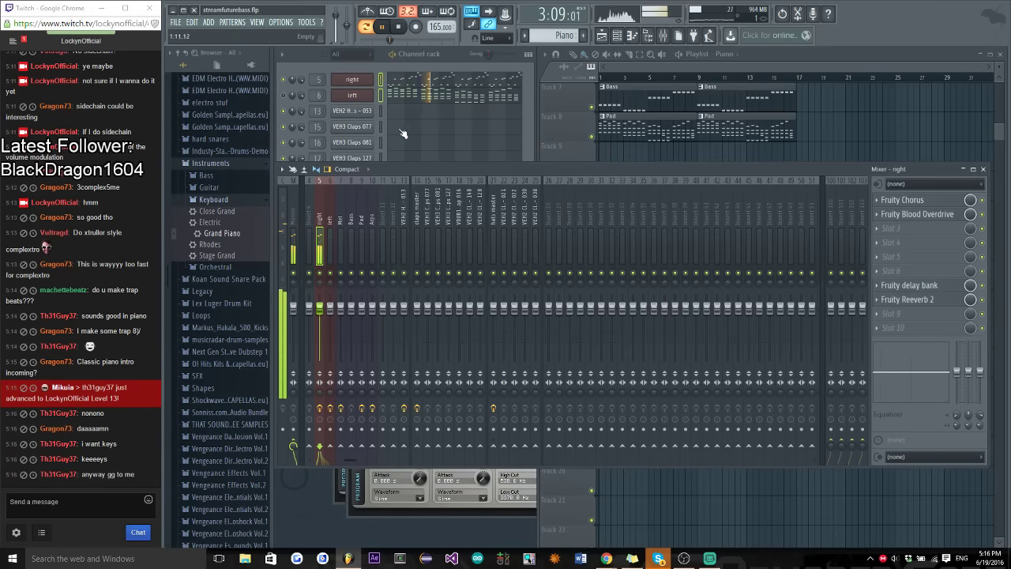
click(289, 102)
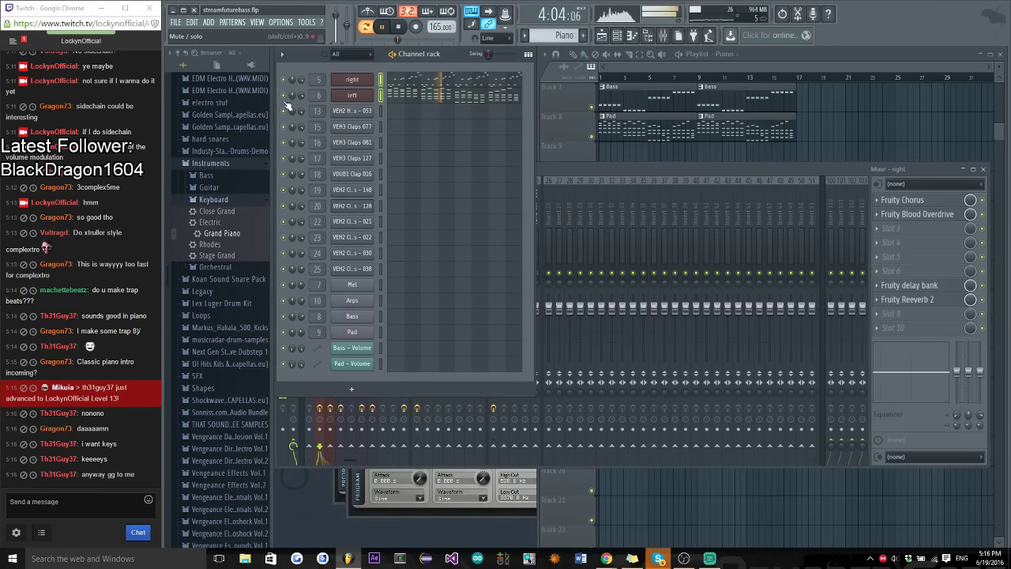
Duplicate the drum and Hats clips on Tracks 2 to 4 so the copies start at bar 17
click(620, 68)
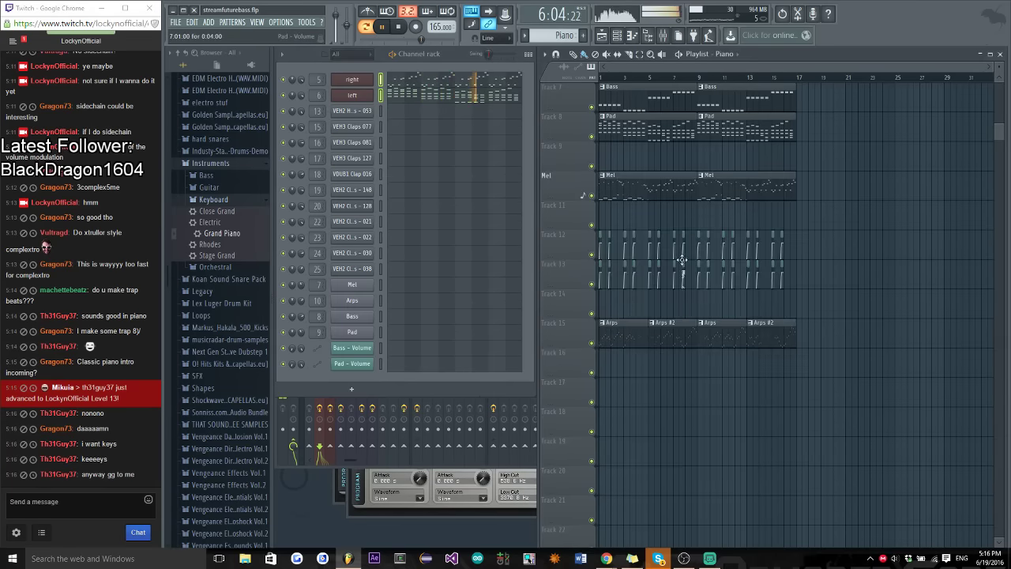
scroll(681, 260, up, 5)
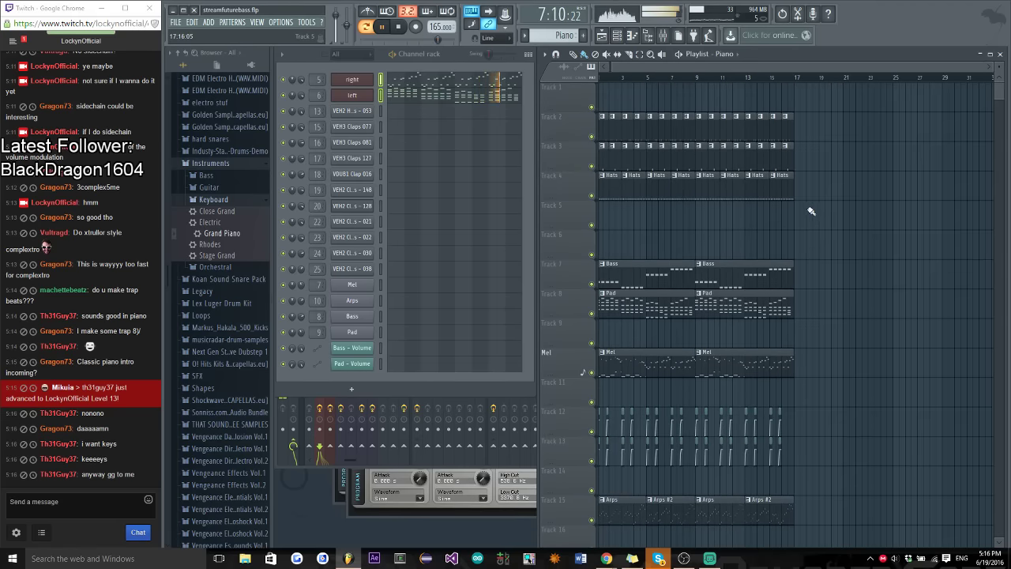
drag(811, 211, 597, 111)
key(ctrl+b)
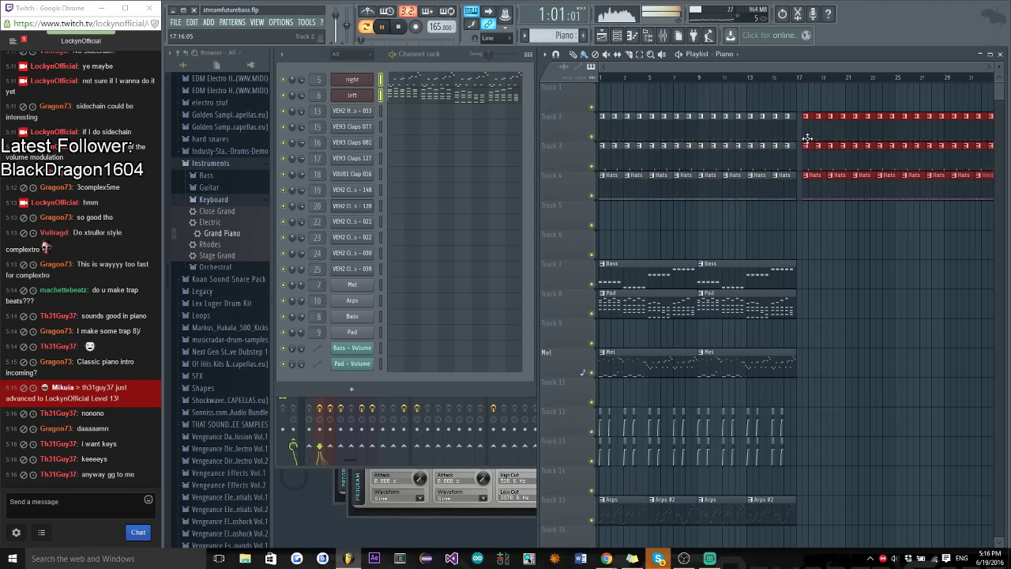
Place two Piano clips back to back on Track 6 from bar 17 and play that section with the drums
drag(803, 239, 900, 251)
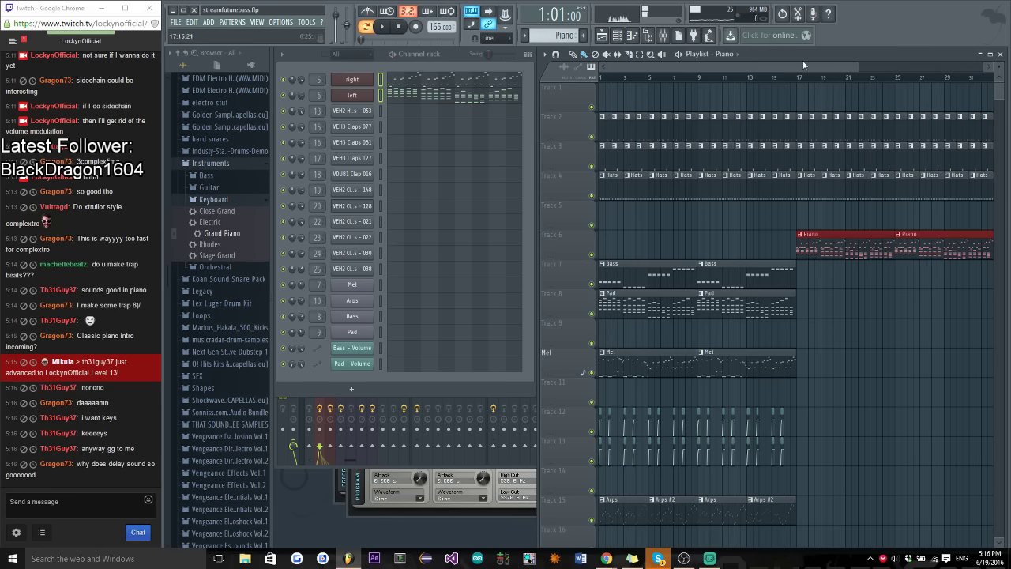
click(800, 82)
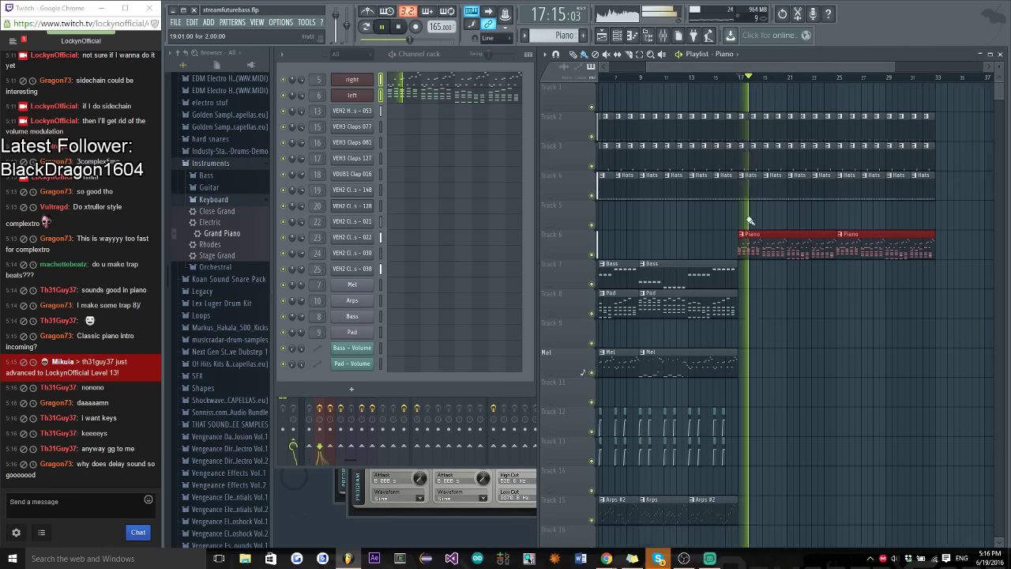
click(821, 330)
right_click(852, 333)
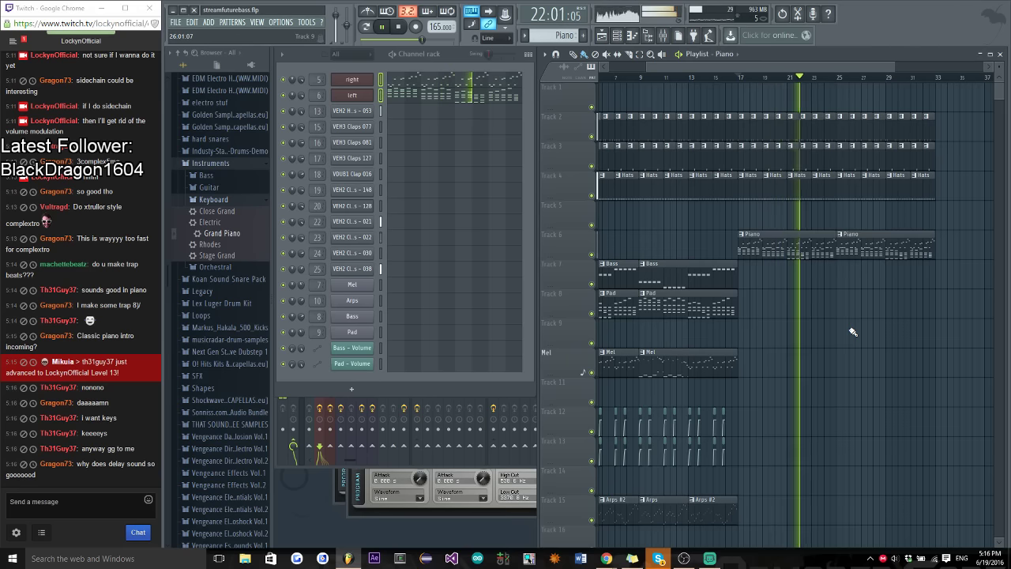
click(79, 506)
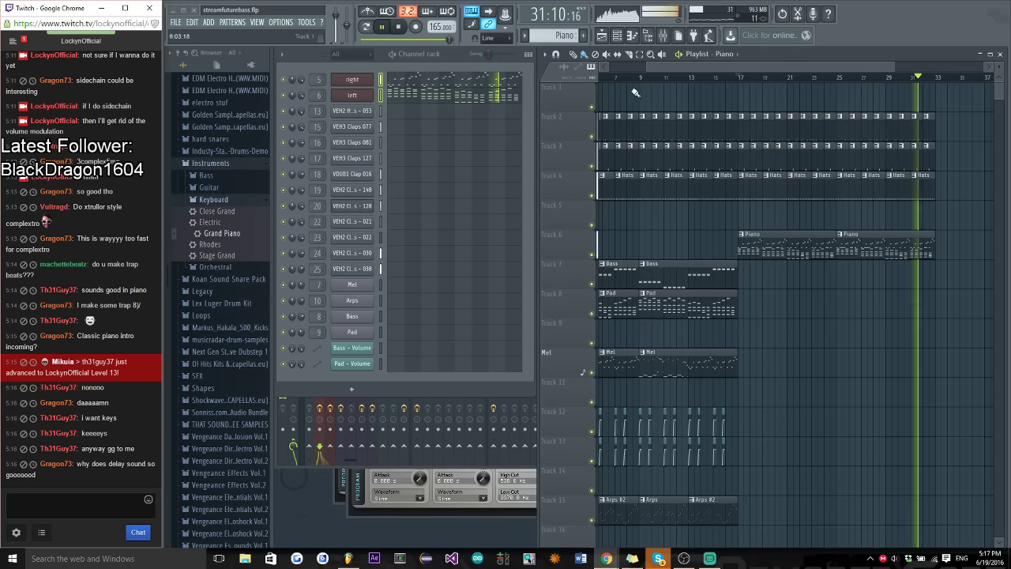
click(399, 27)
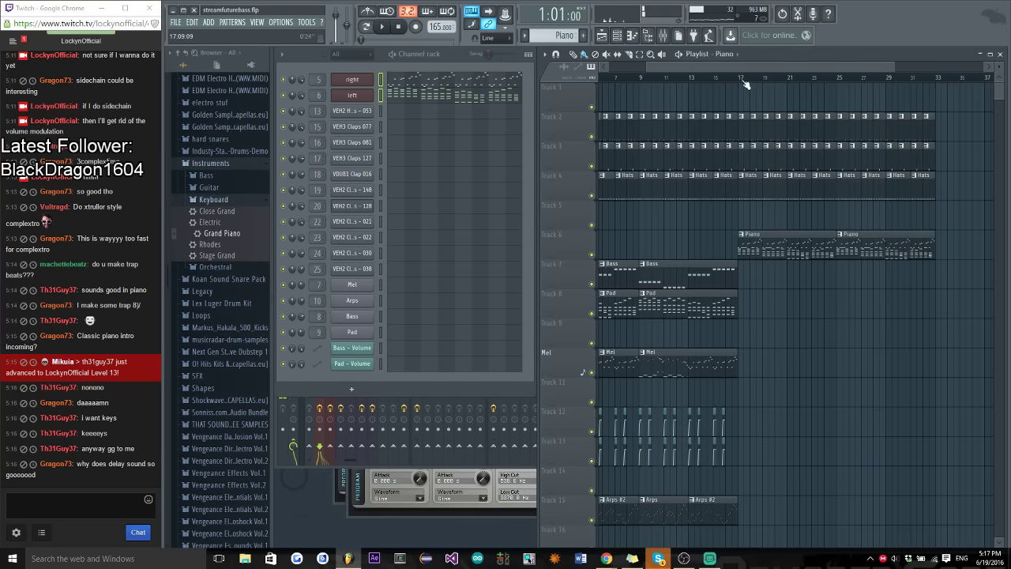
Place a Piano clip on Track 18 at bar 1 and duplicate it to bar 9 during playback
scroll(814, 388, down, 5)
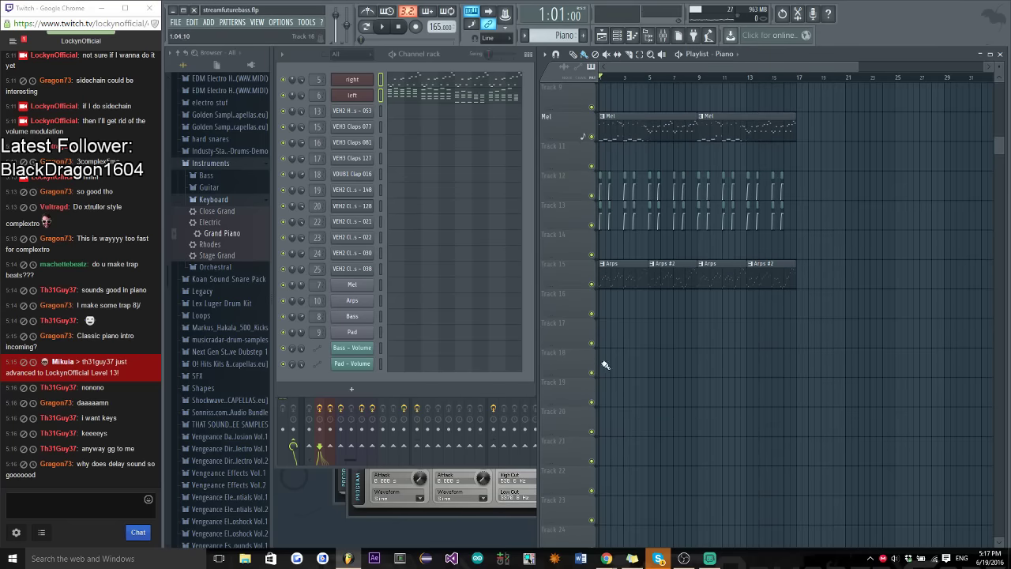
key(space)
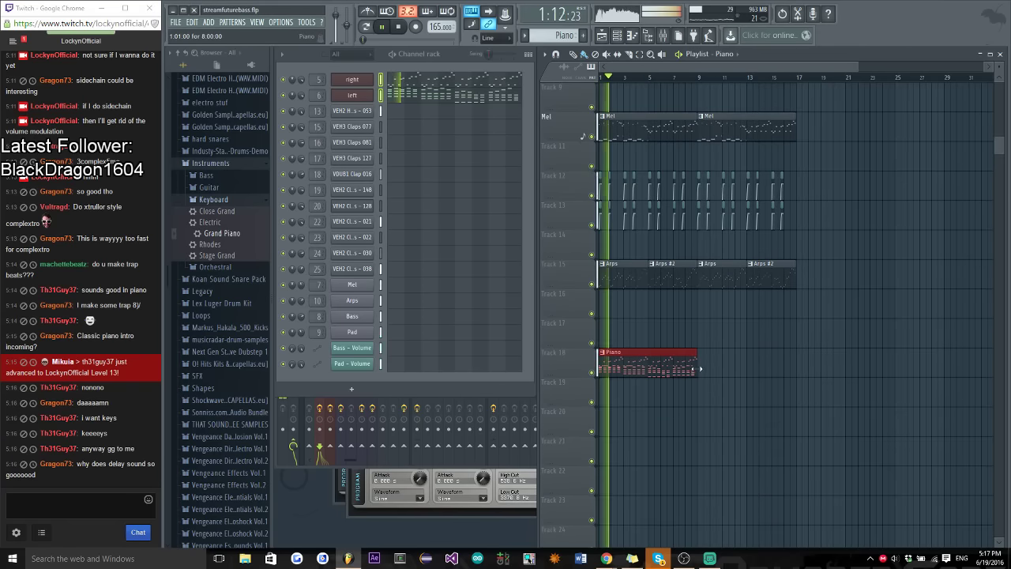
key(ctrl+b)
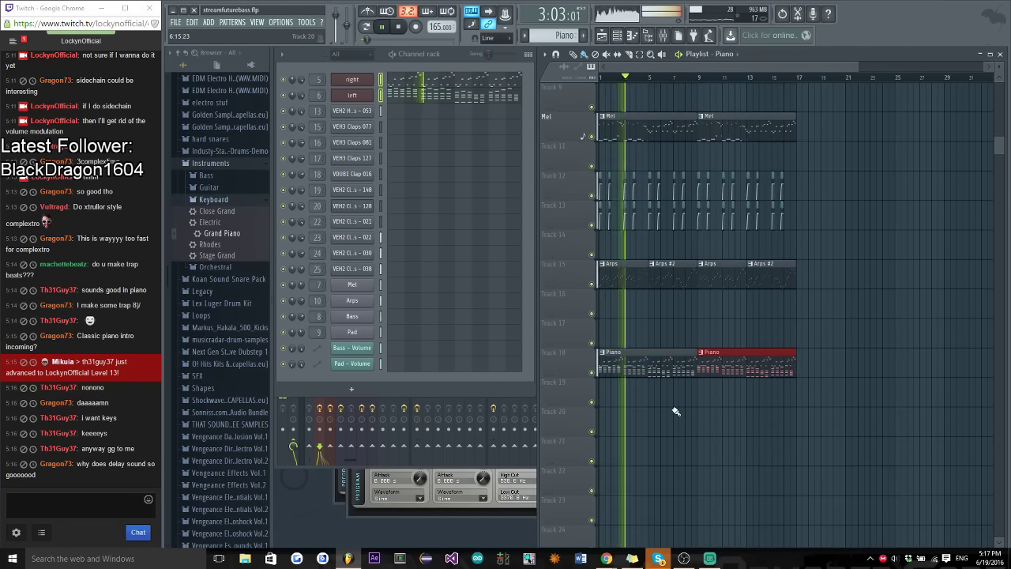
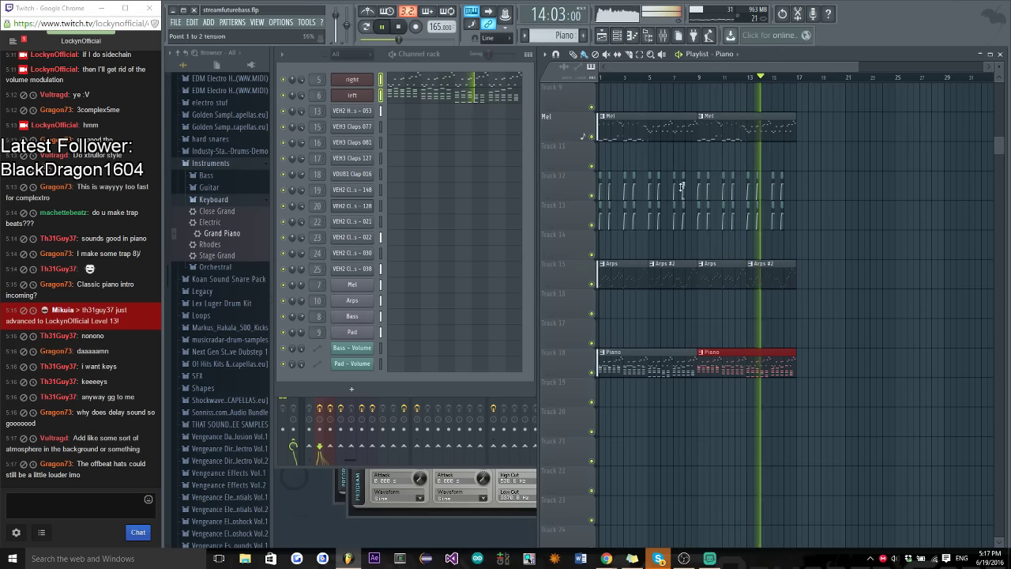
Listen through the arrangement into the piano section from bar 17 while reviewing the playlist tracks and the chat feedback
drag(673, 68, 721, 68)
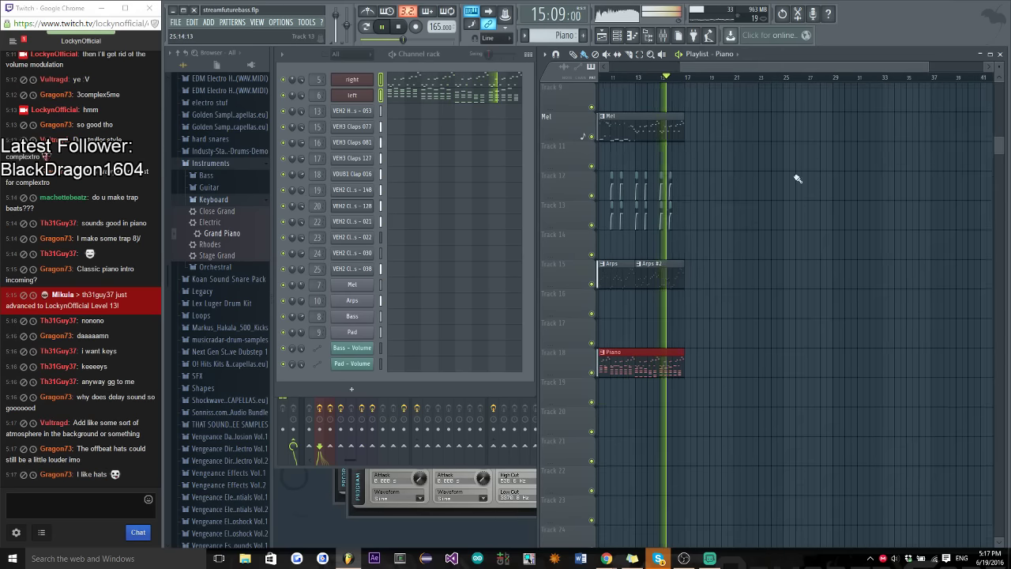
scroll(788, 323, up, 6)
scroll(787, 323, down, 3)
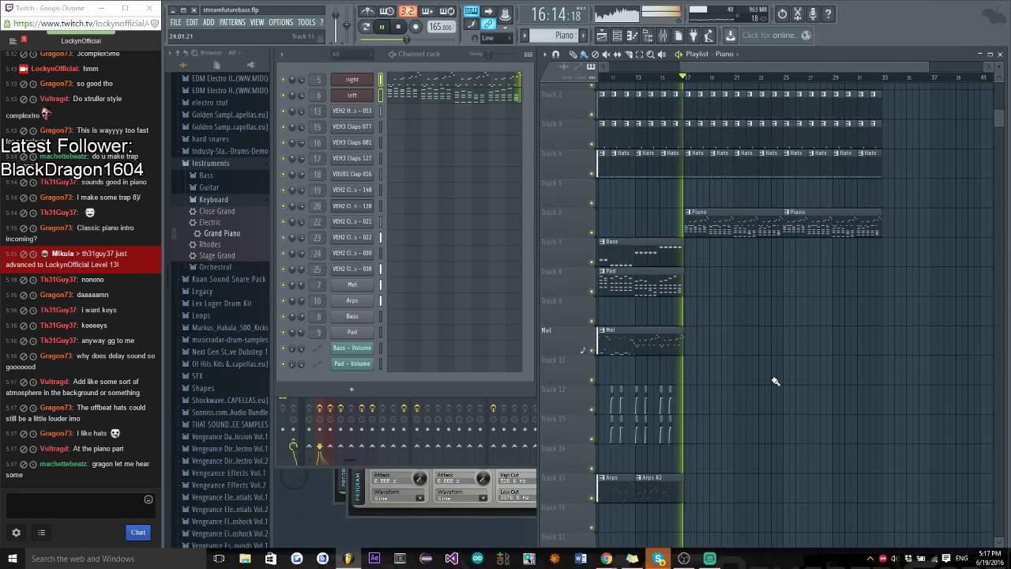
scroll(778, 379, up, 5)
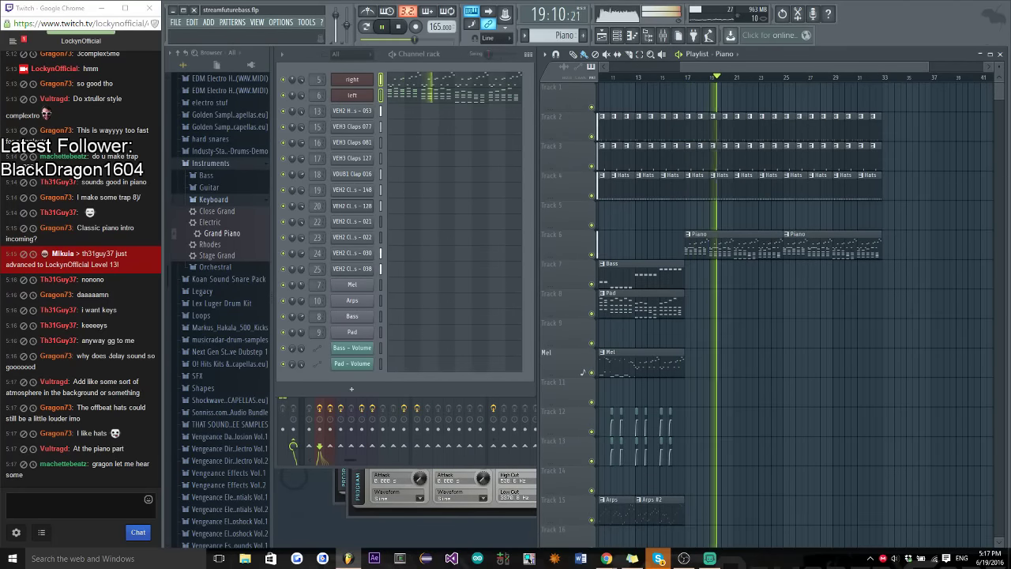
scroll(82, 359, up, 3)
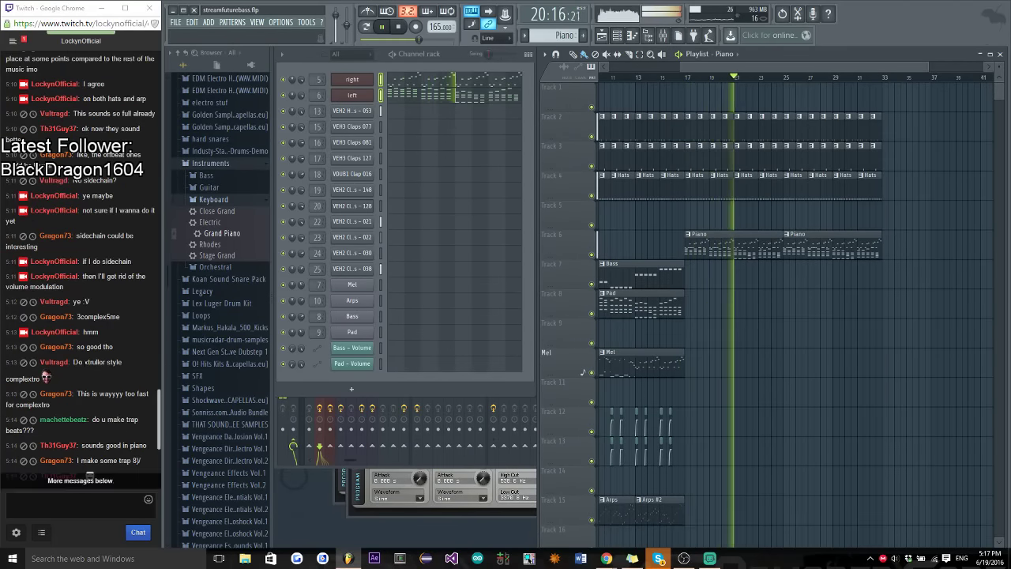
scroll(91, 323, down, 5)
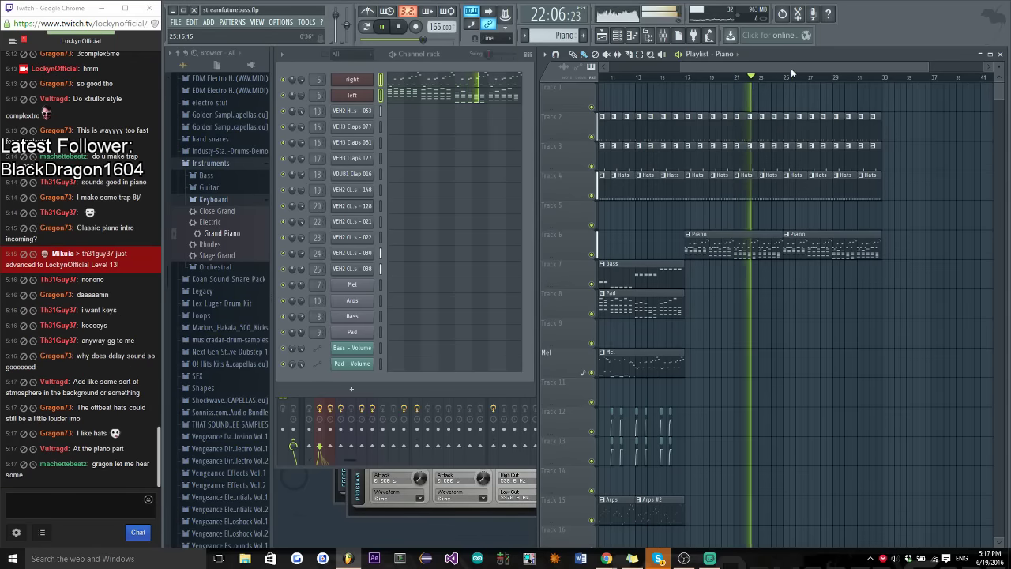
scroll(629, 86, left, 4)
scroll(630, 87, left, 1)
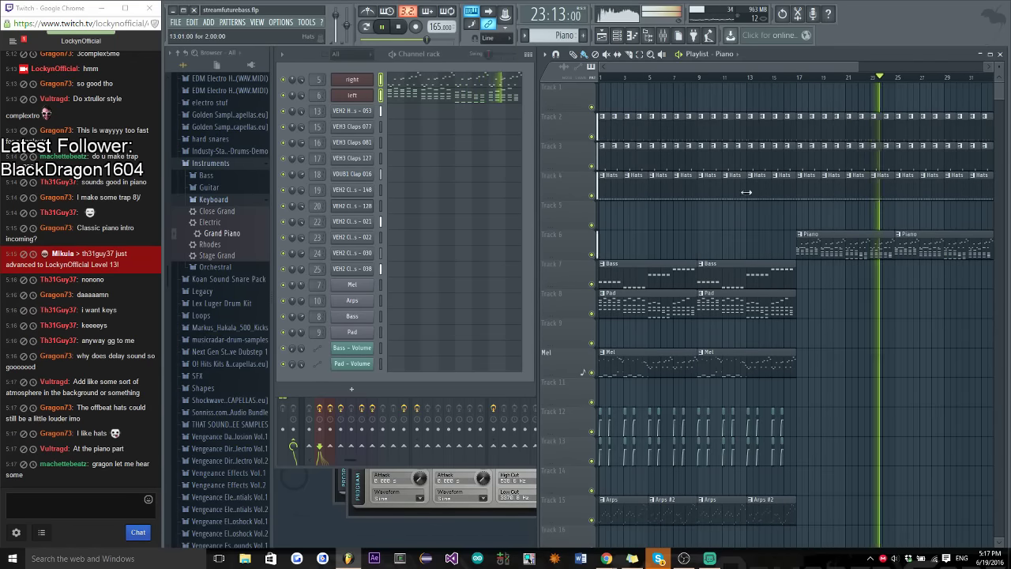
click(402, 27)
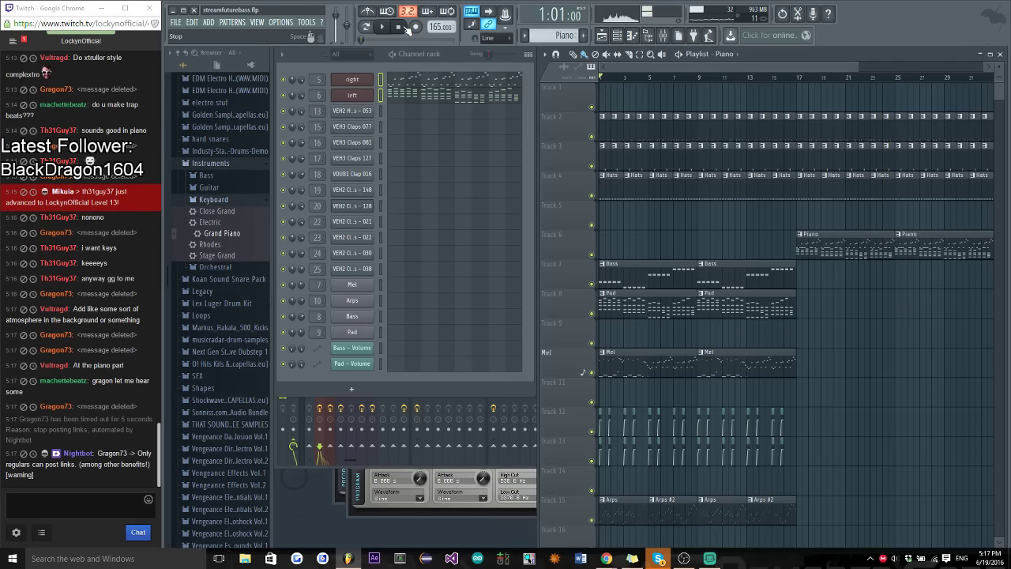
Isolate the drum and Hats parts on Tracks 2 to 4 and play them alone
right_click(592, 154)
click(594, 193)
key(space)
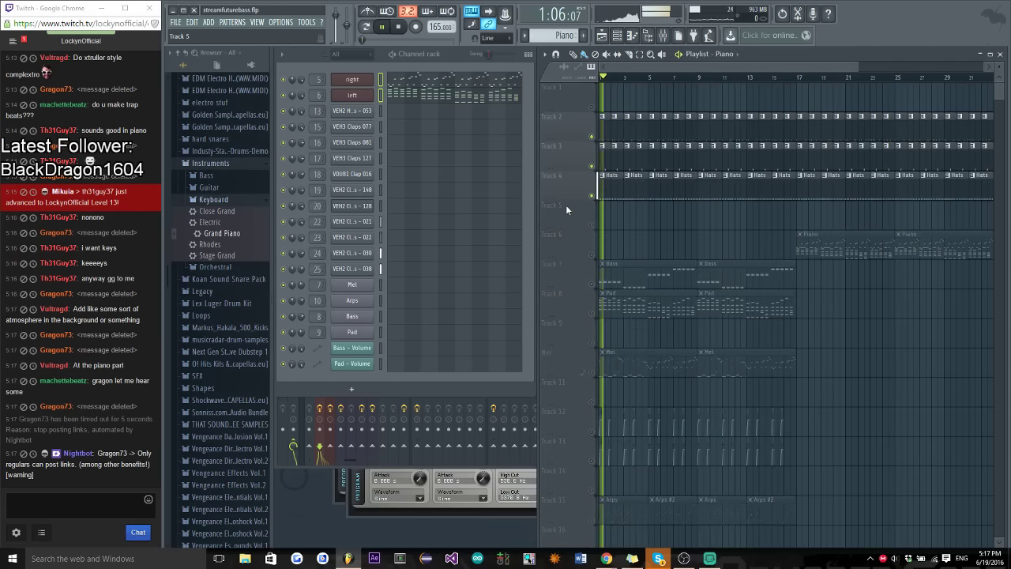
key(space)
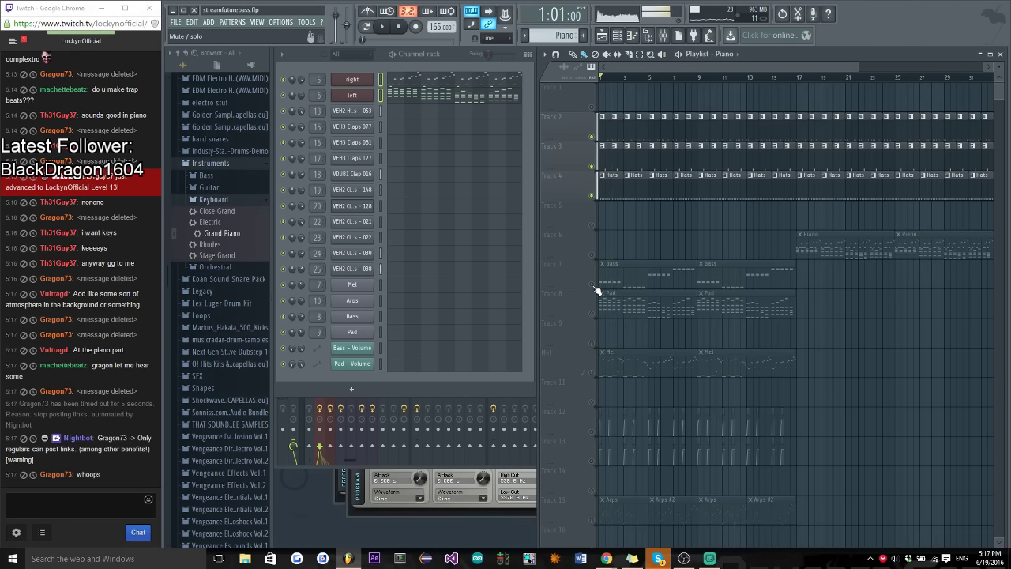
Audition the Bass, Pad, Mel, Track 12, Track 13 and Track 18 parts without drums, and re-enable every track
right_click(592, 282)
key(space)
click(591, 312)
click(592, 372)
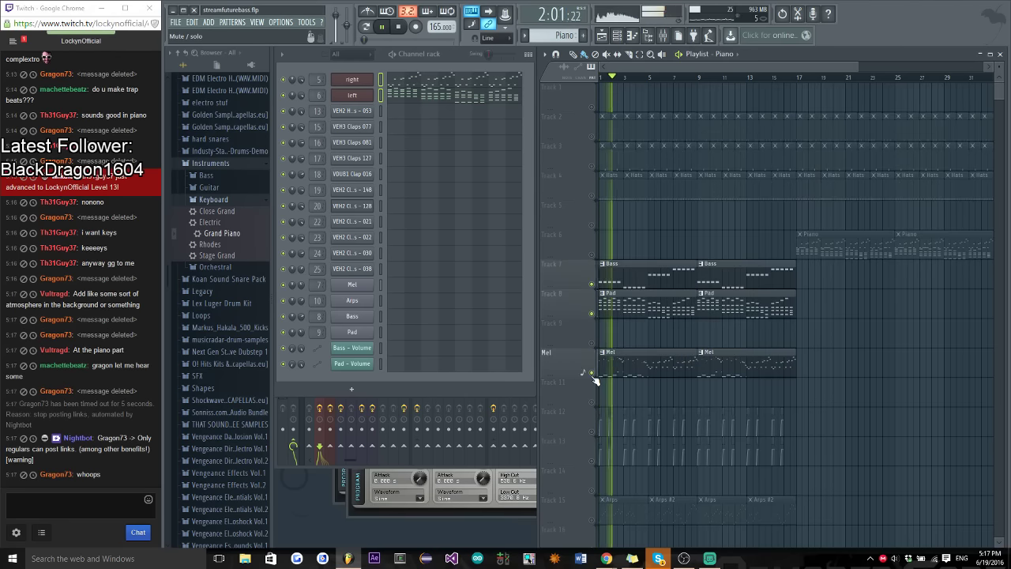
scroll(594, 347, down, 4)
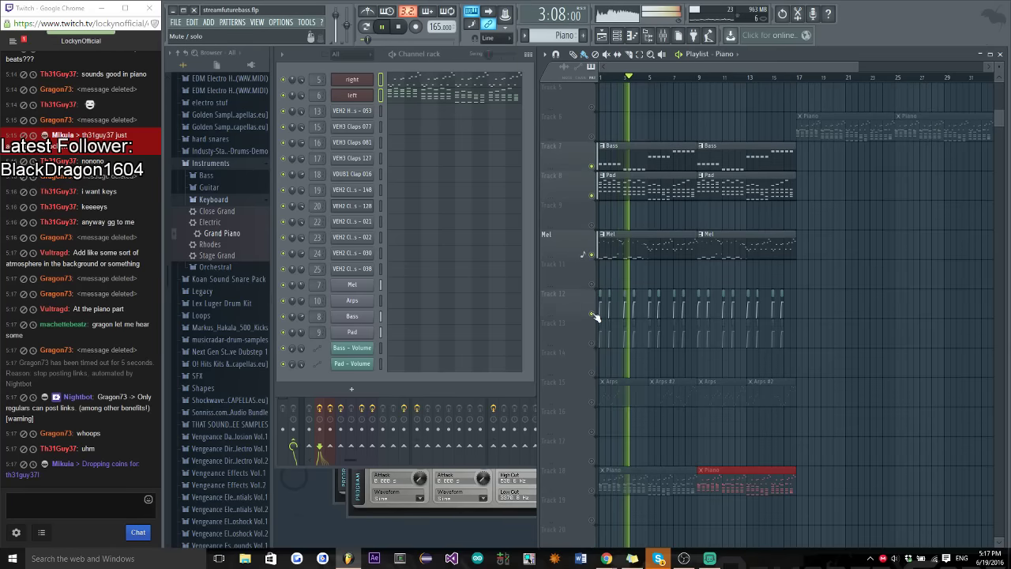
click(591, 313)
click(591, 342)
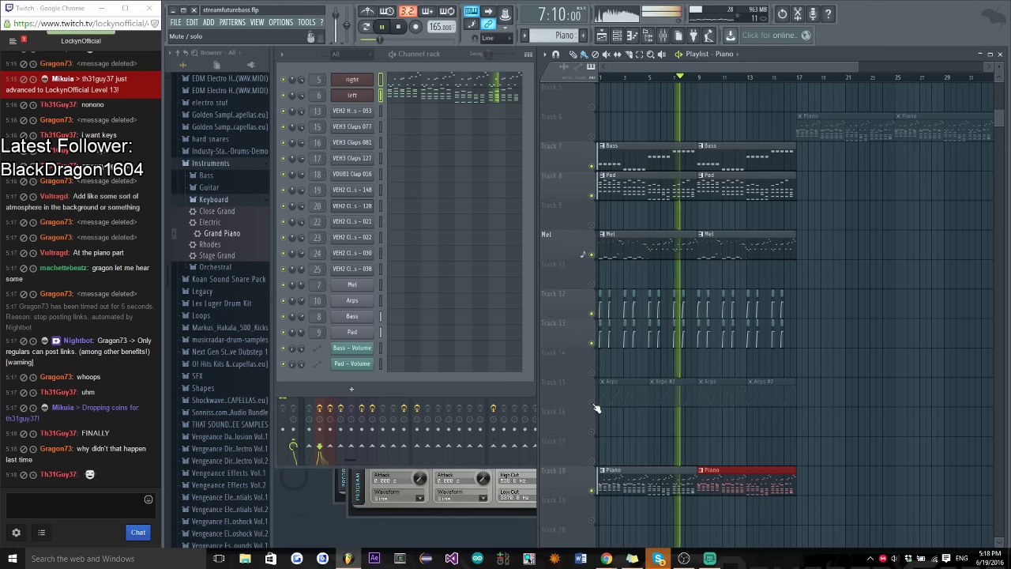
key(space)
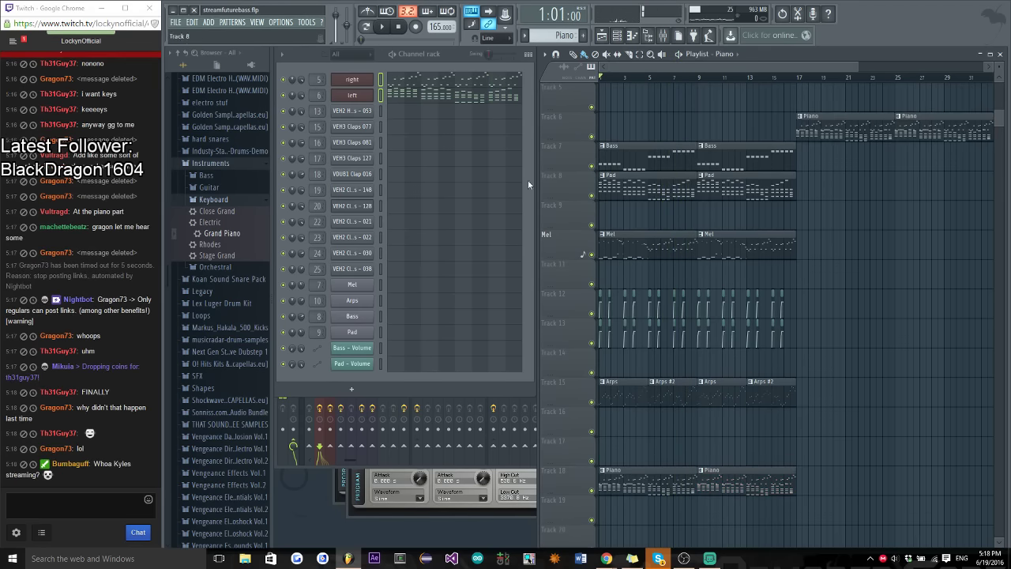
Raise the right piano part's first note to C7 and delete the other notes in bars 1 and 2
click(415, 84)
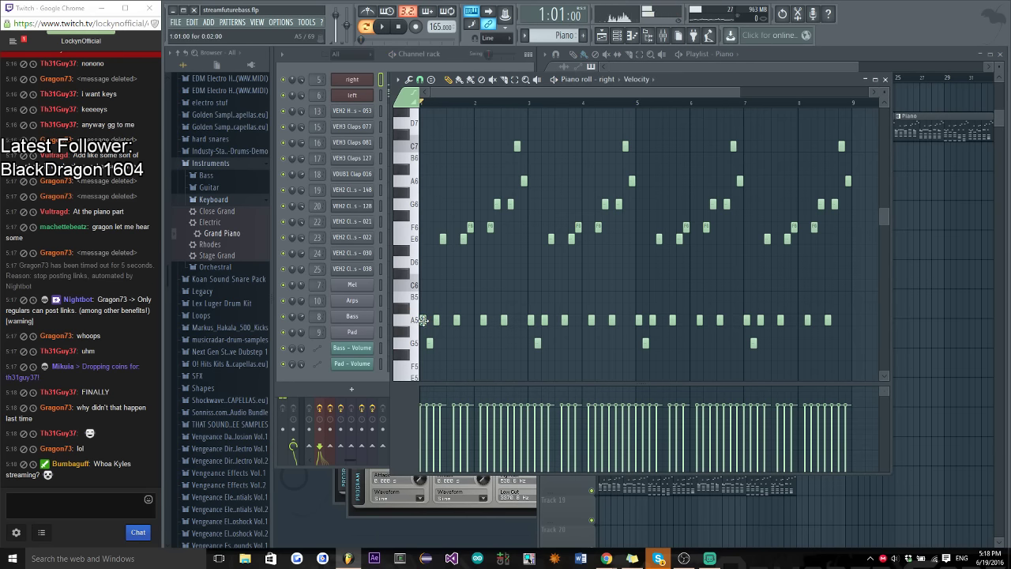
scroll(427, 205, up, 3)
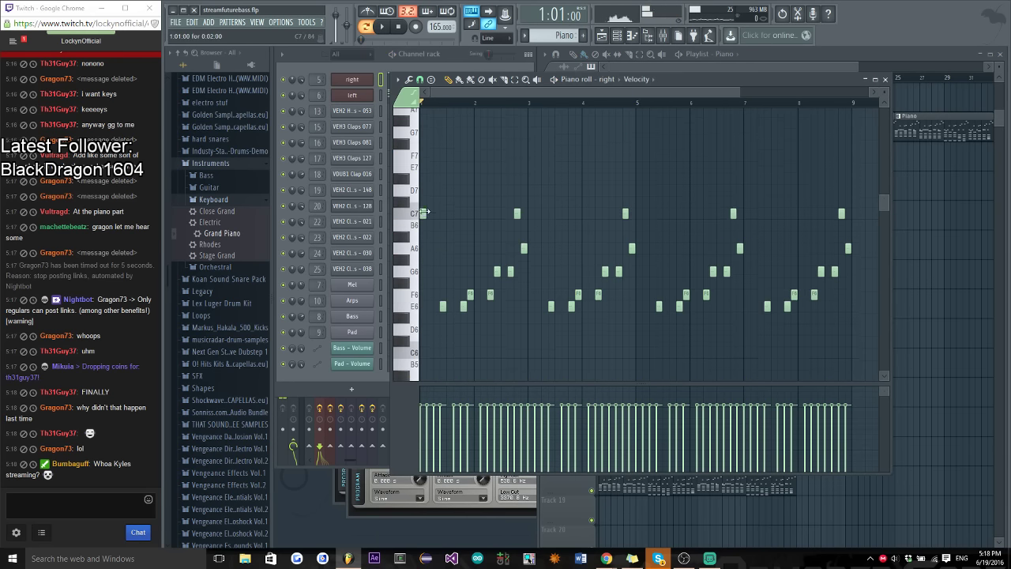
scroll(427, 316, down, 3)
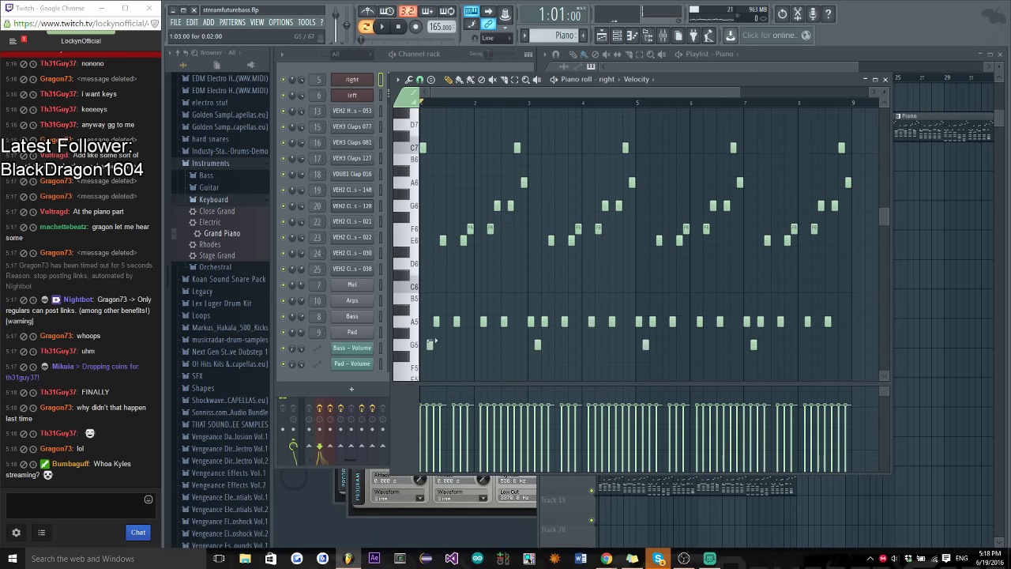
scroll(427, 262, up, 4)
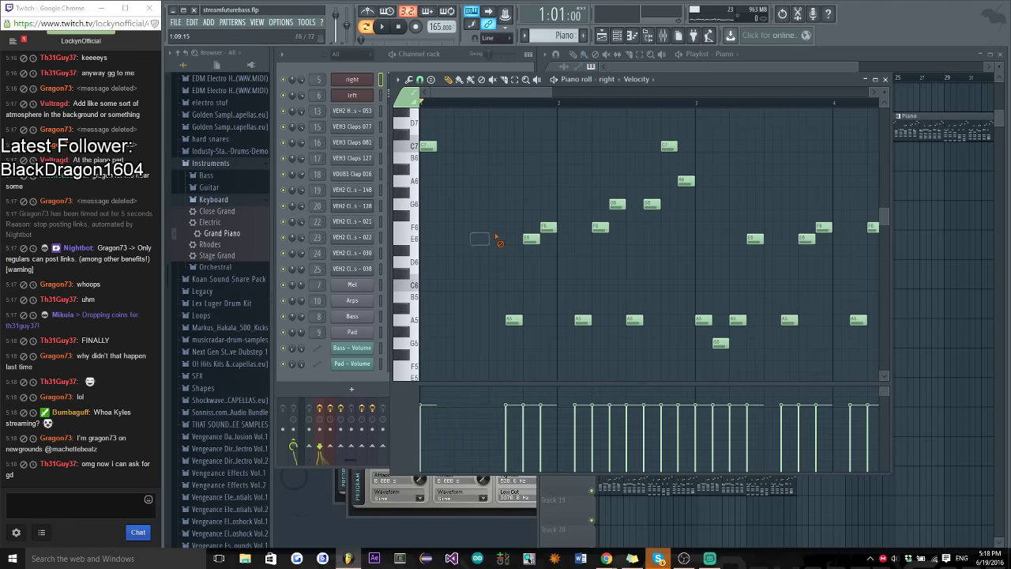
scroll(496, 347, down, 3)
drag(455, 359, 562, 144)
key(Delete)
Delete all notes in bars 5 and 6 of the right piano part
scroll(692, 360, right, 3)
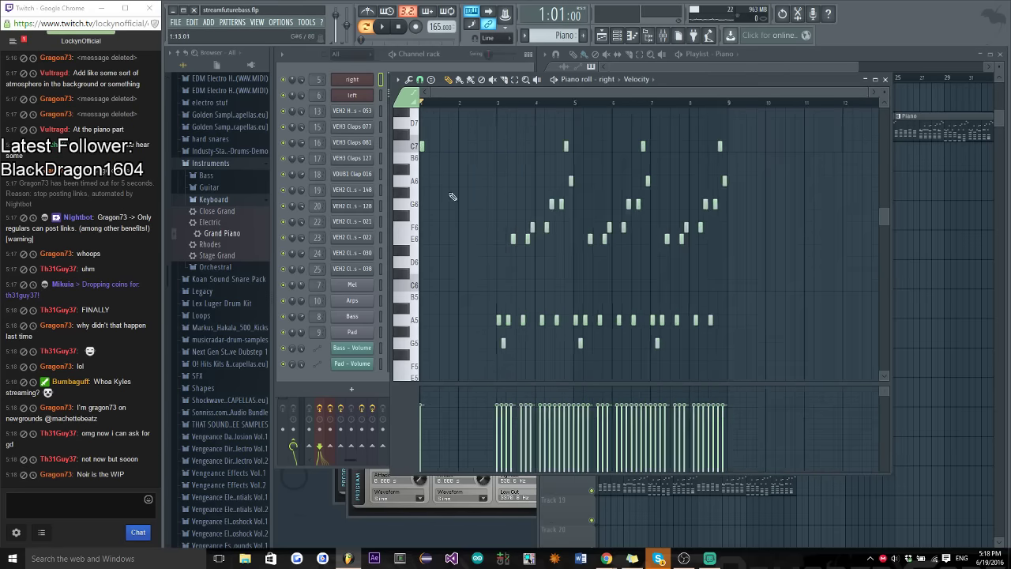
drag(685, 371, 827, 129)
key(Delete)
scroll(593, 95, left, 3)
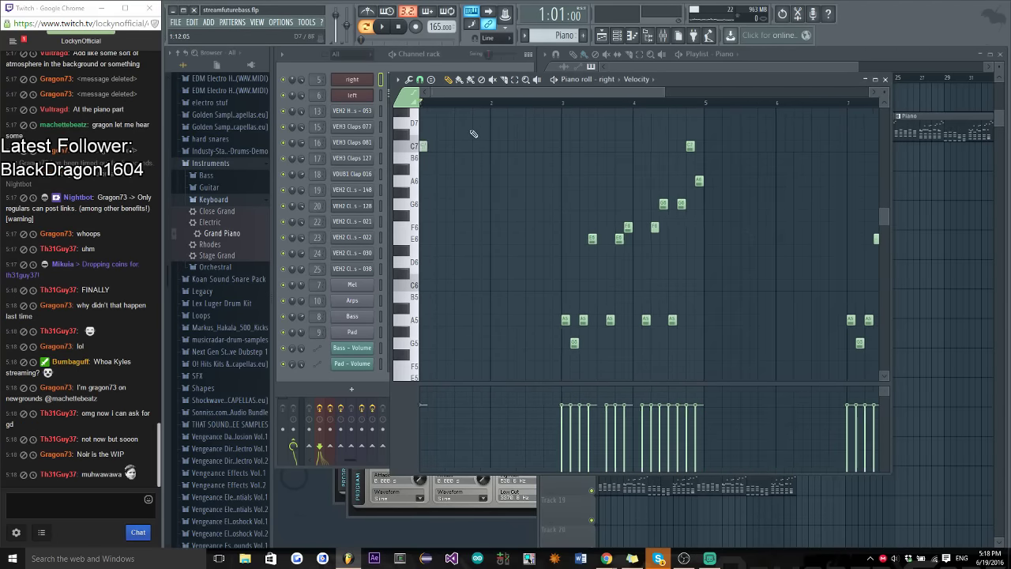
Draw F7, E7, G6, A6, A6 and C7 after the opening C7 in bar 1 of the right piano part
scroll(422, 286, up, 5)
scroll(437, 231, up, 3)
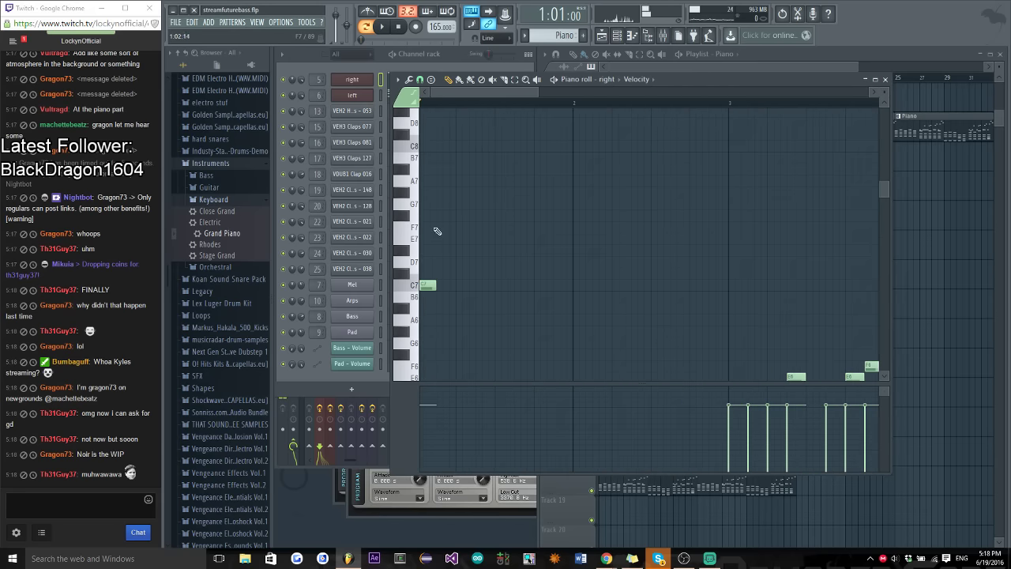
scroll(445, 247, up, 2)
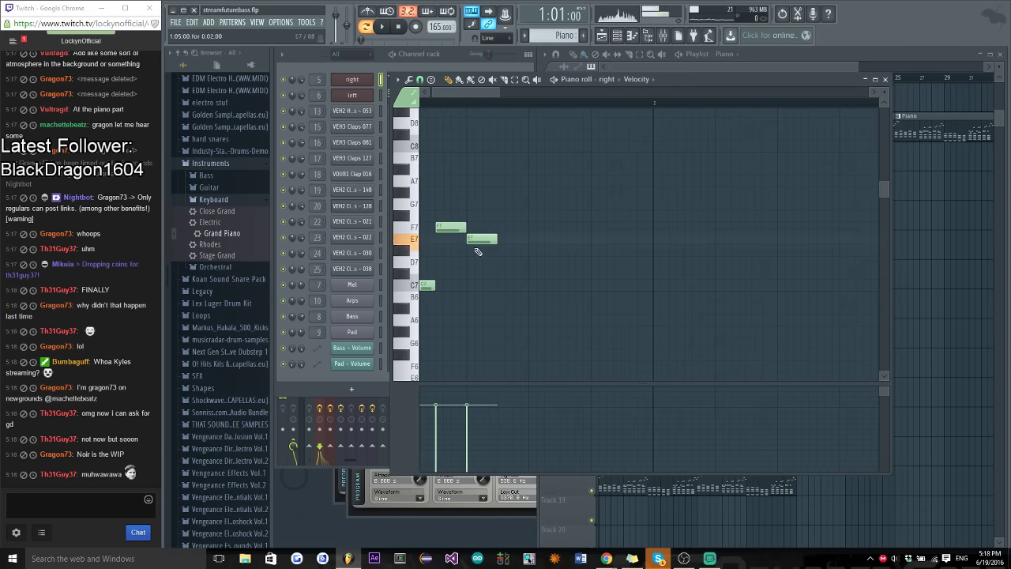
scroll(500, 289, down, 4)
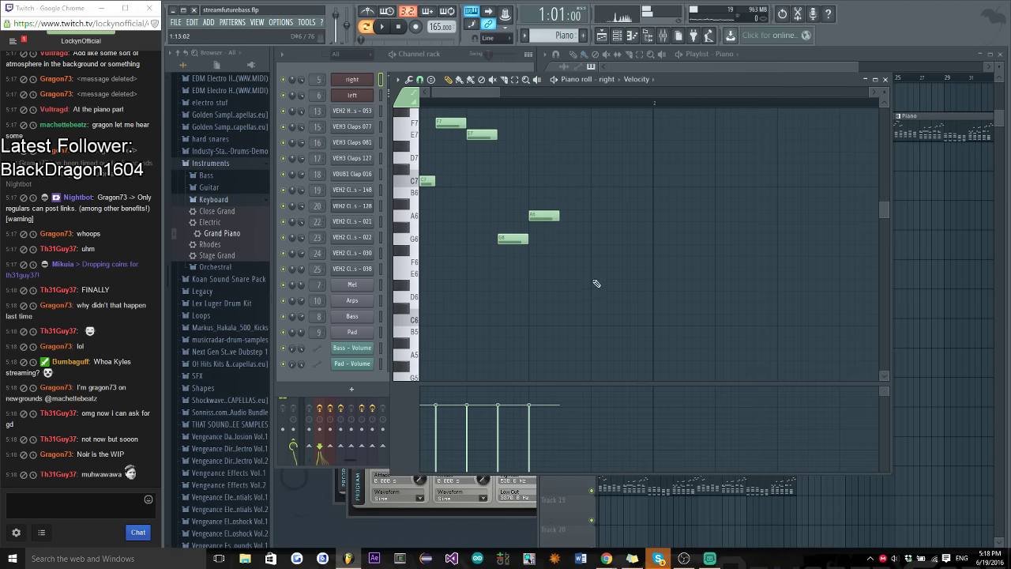
scroll(600, 252, up, 3)
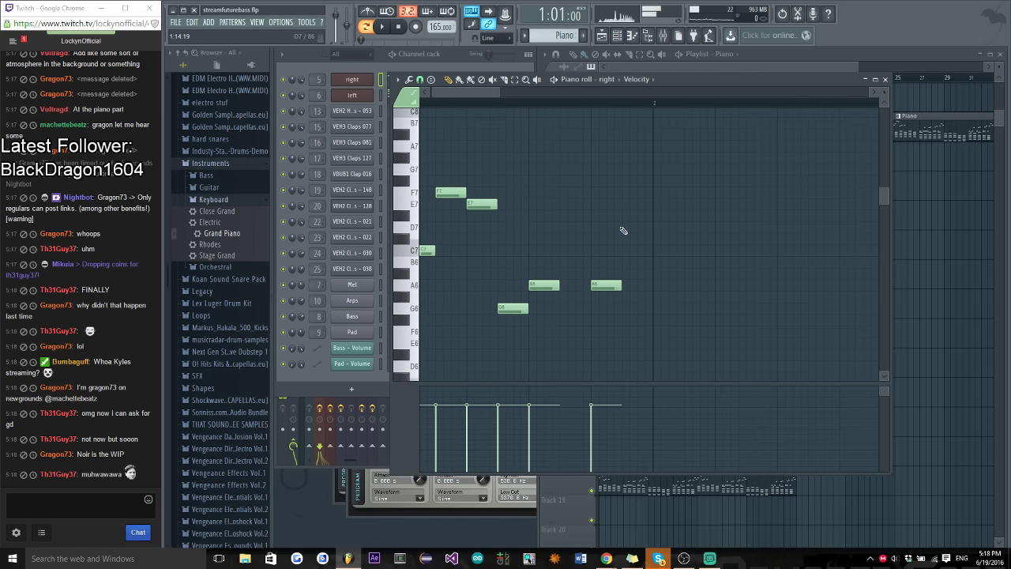
Draw E6, F6, G6, E7, C7, G6 and C7 in bar 2 of the right piano part
scroll(631, 253, down, 3)
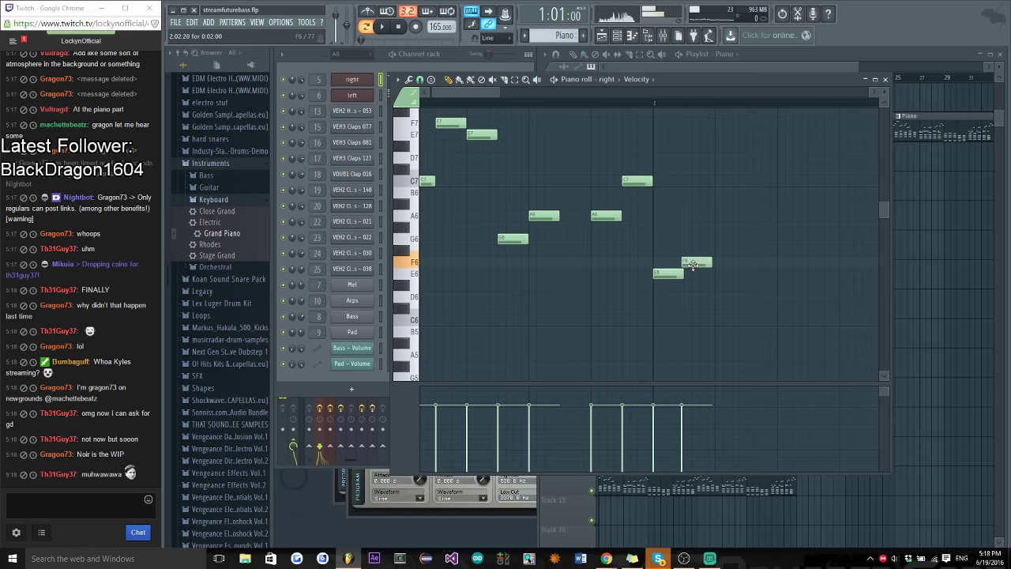
scroll(515, 99, right, 3)
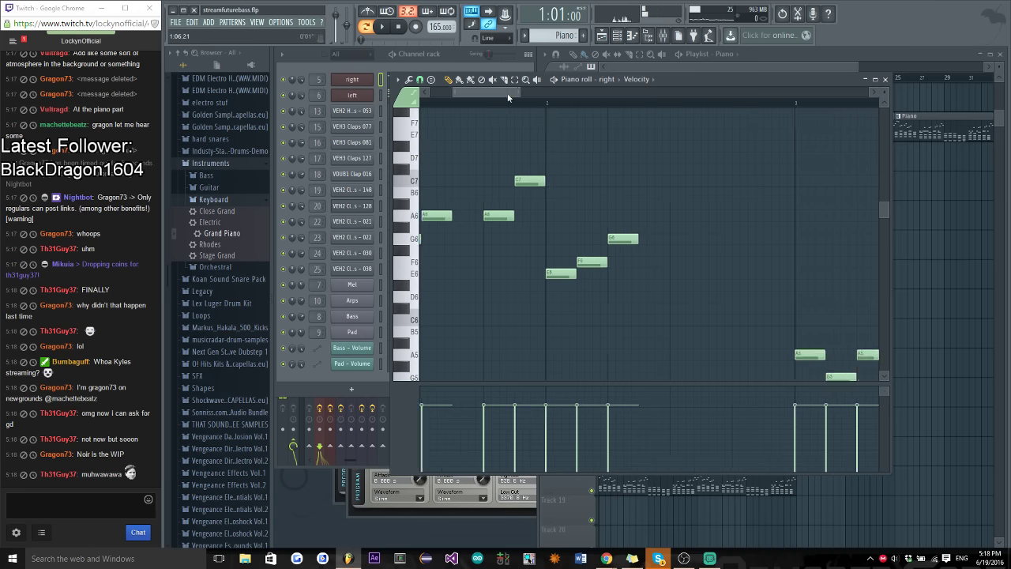
scroll(568, 158, up, 3)
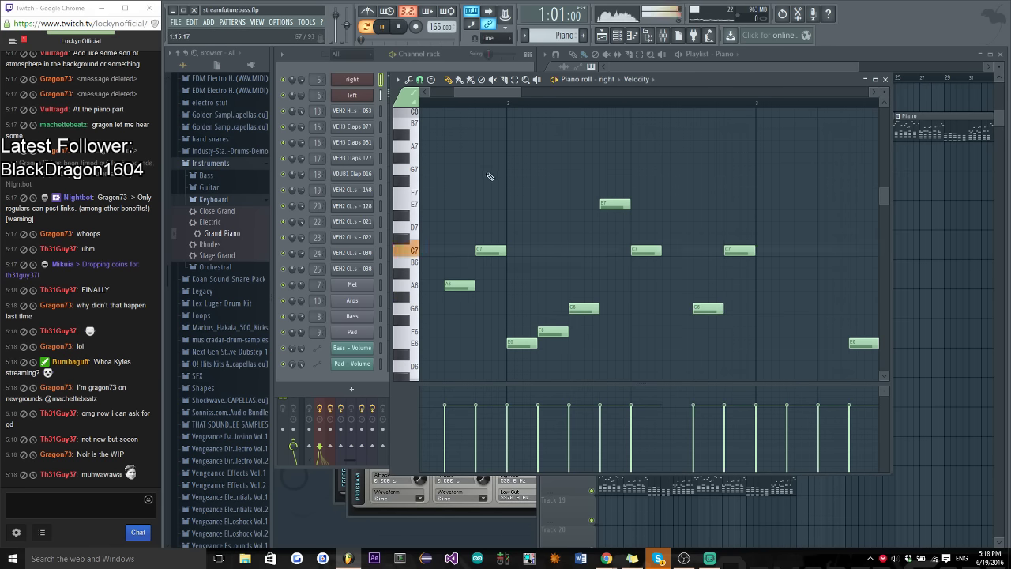
Play the pattern and copy the new melody from bars 1 and 2 to the start of bar 5
scroll(490, 176, down, 4)
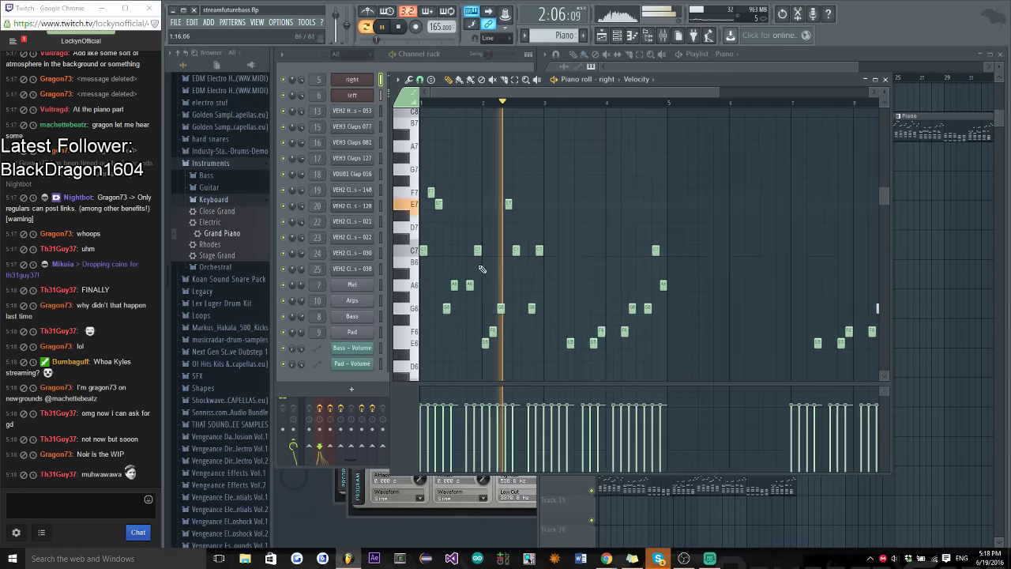
scroll(466, 263, down, 3)
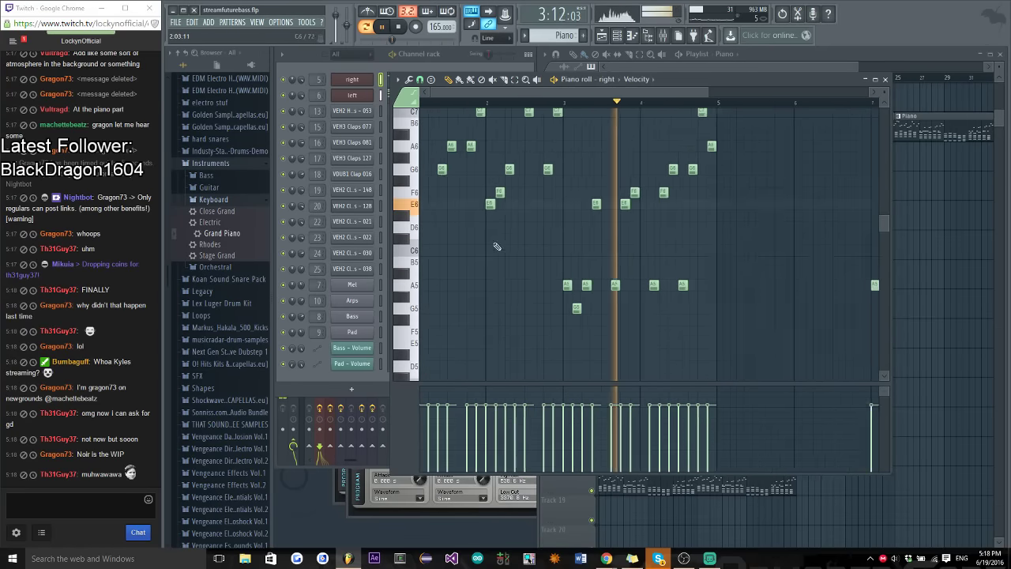
scroll(496, 246, down, 2)
scroll(495, 246, up, 3)
drag(533, 187, 379, 370)
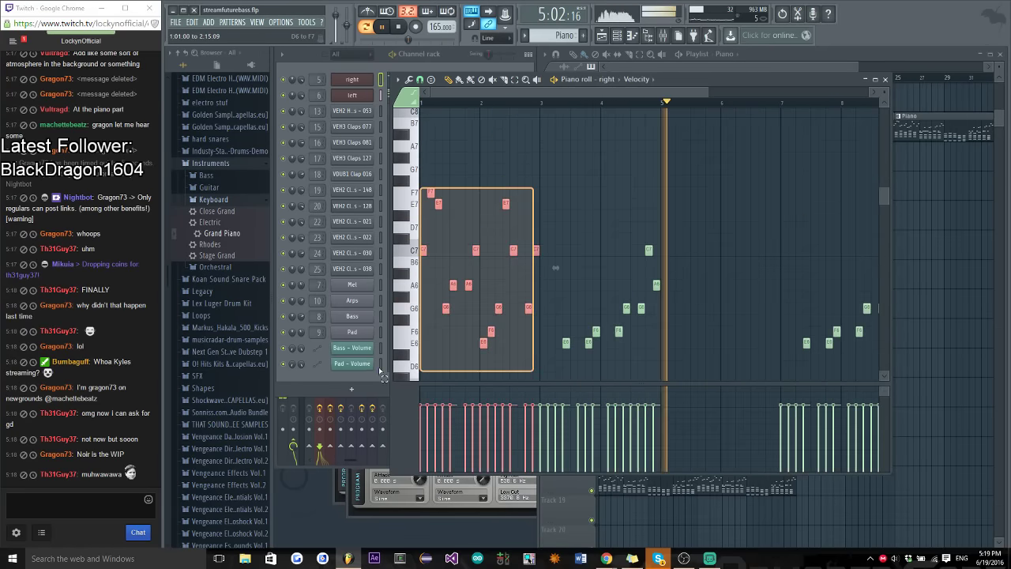
drag(423, 250, 664, 251)
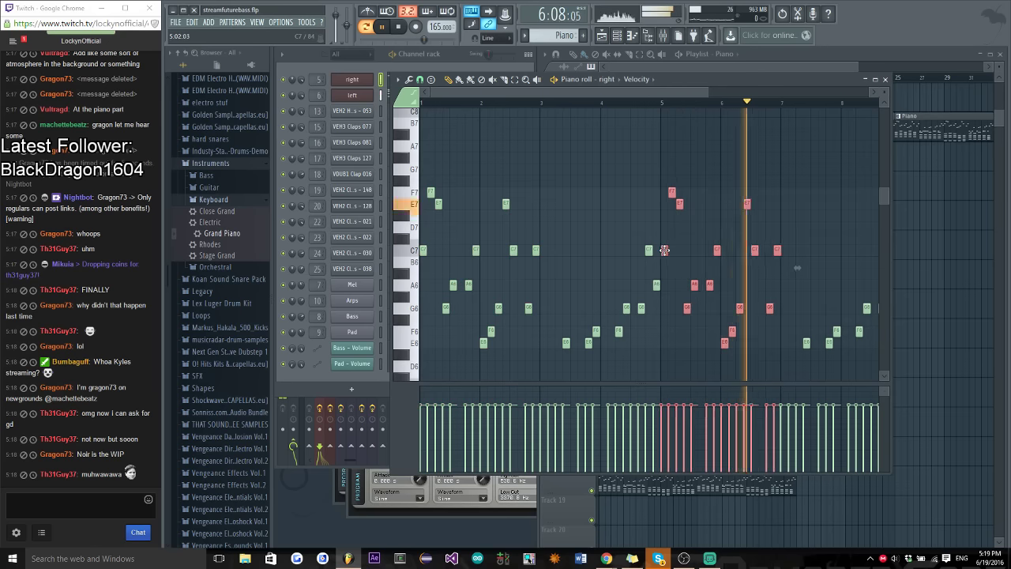
scroll(664, 250, up, 3)
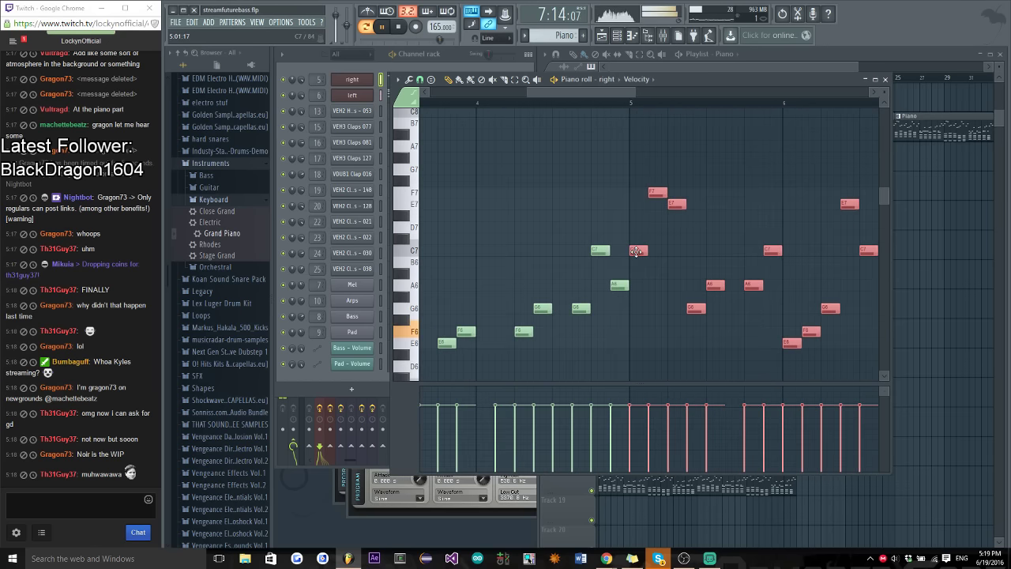
Set the PreAmp of Fruity Blood Overdrive on the right piano's mixer track to about 0.18, and close the mixer
click(885, 80)
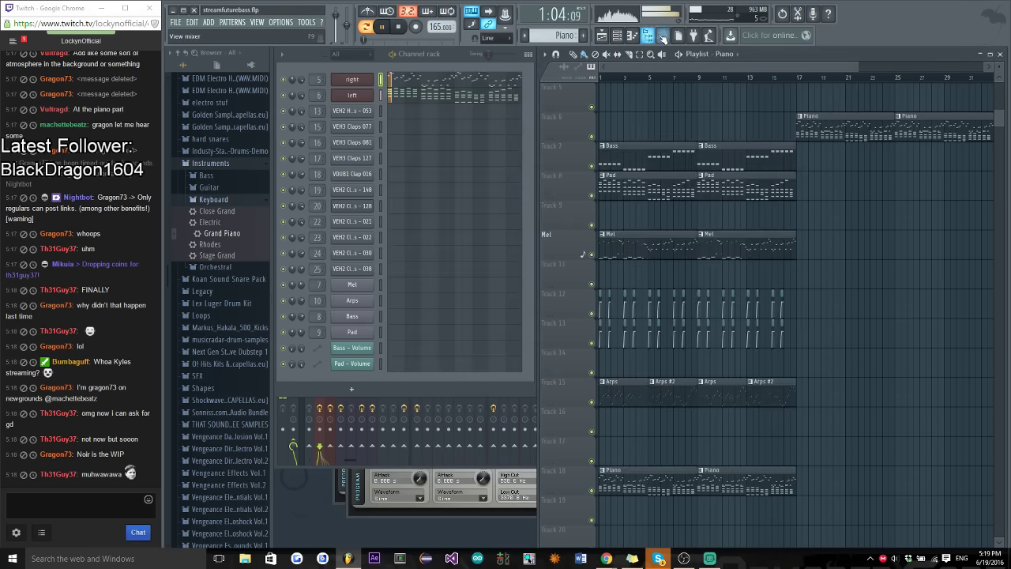
click(662, 37)
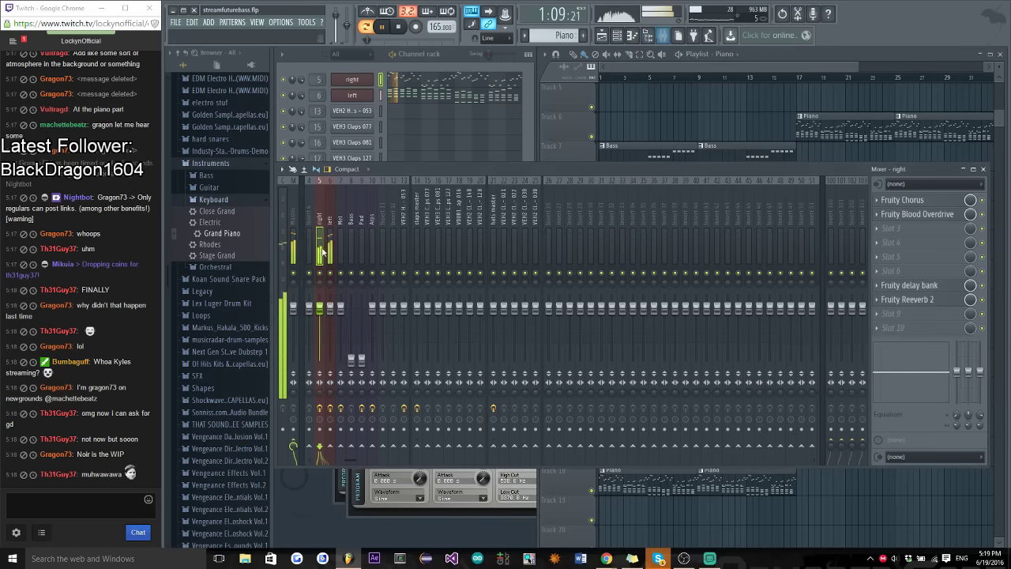
click(916, 201)
click(922, 215)
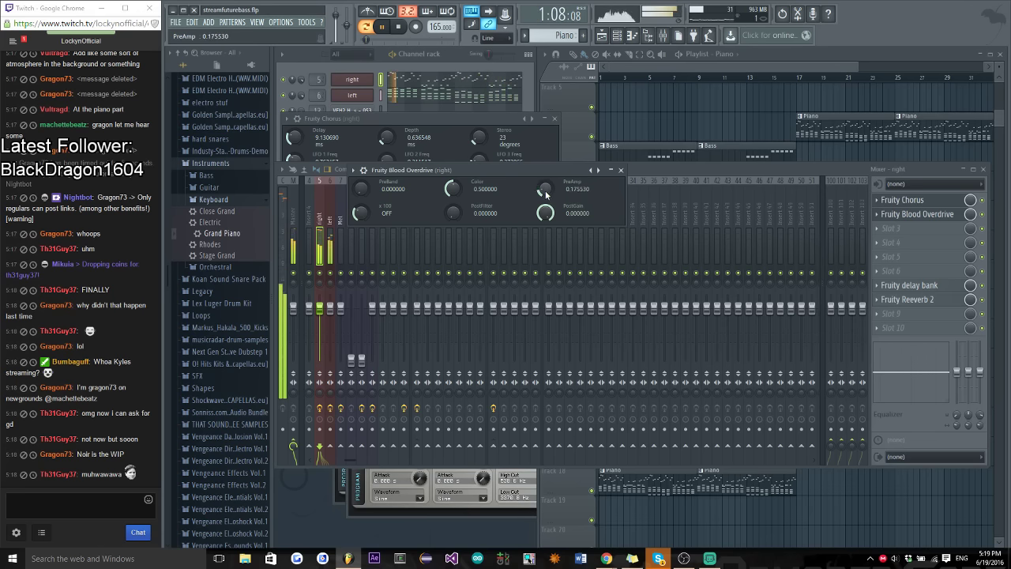
click(621, 171)
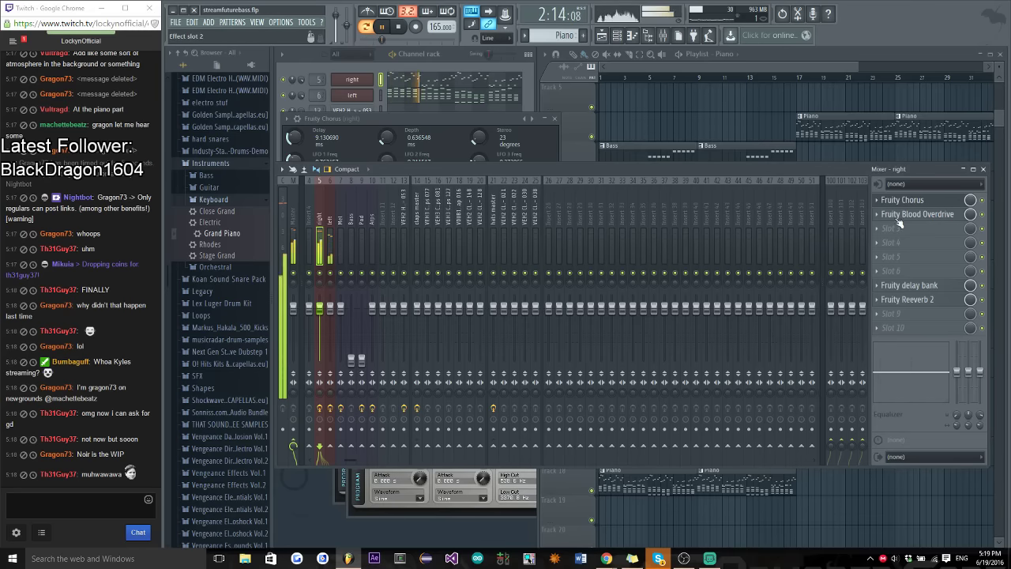
click(926, 216)
click(620, 170)
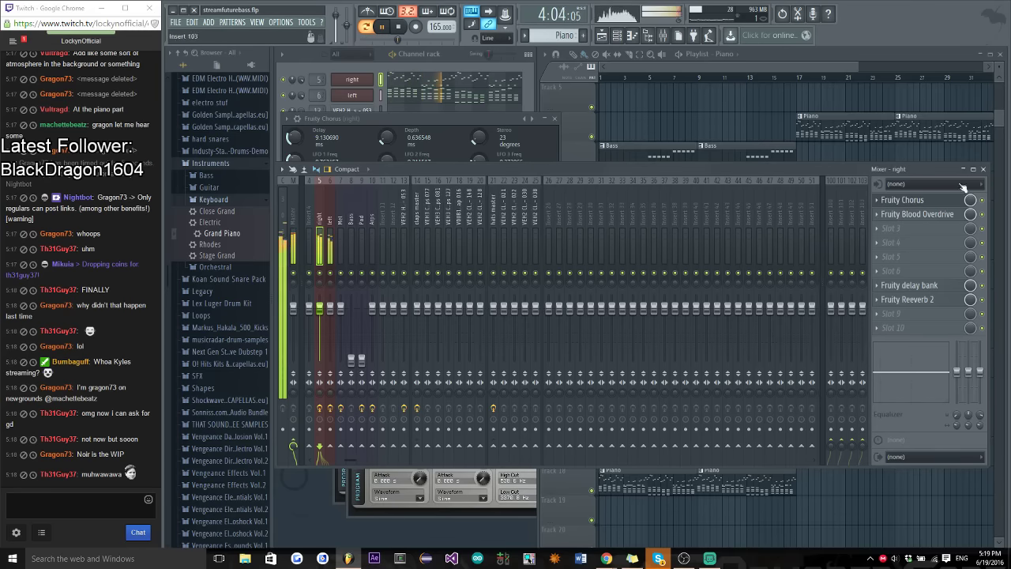
click(983, 169)
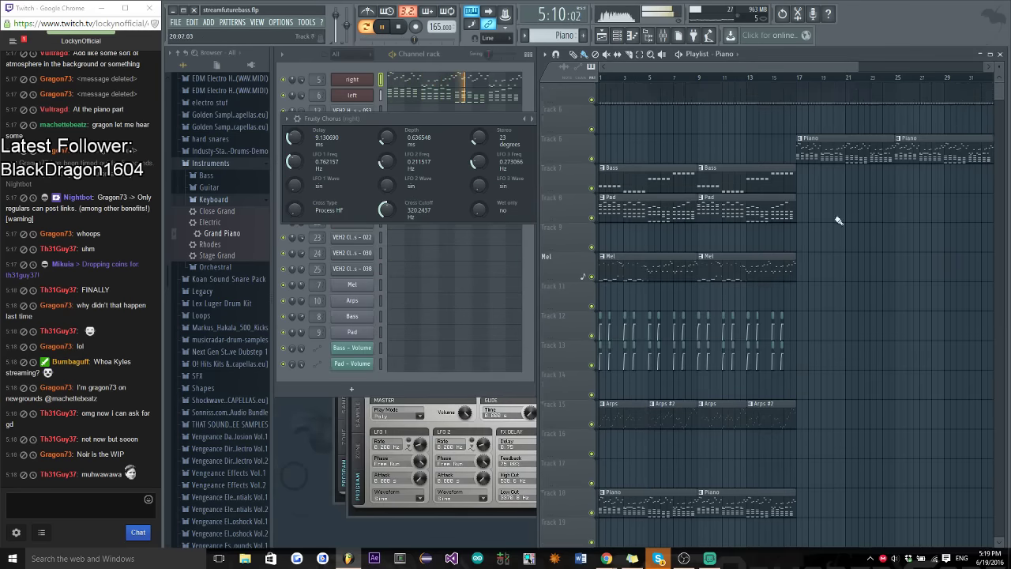
Play the song from bar 17 and place Bass clips at bars 17 and 25 on Track 7
scroll(799, 229, up, 4)
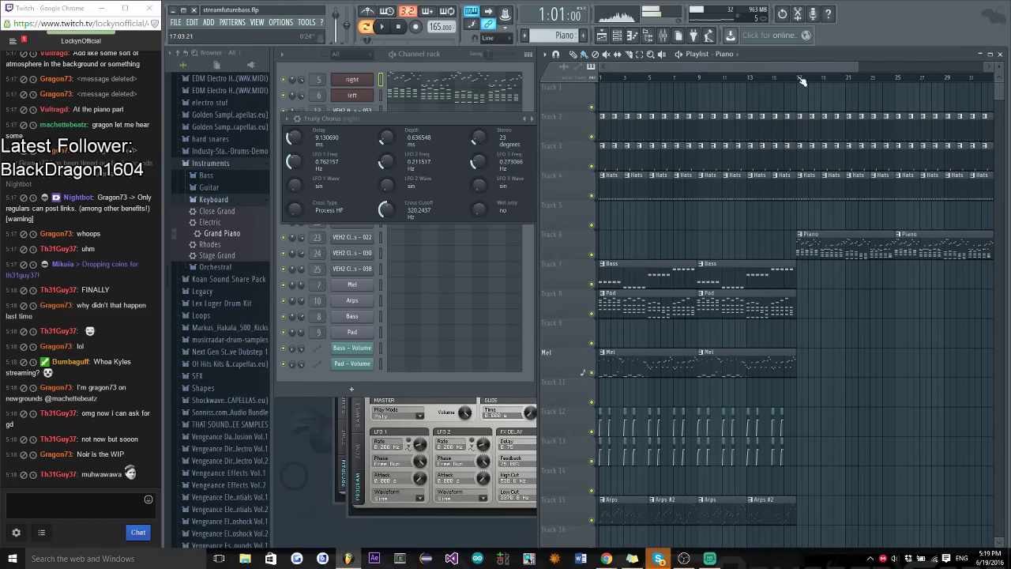
key(space)
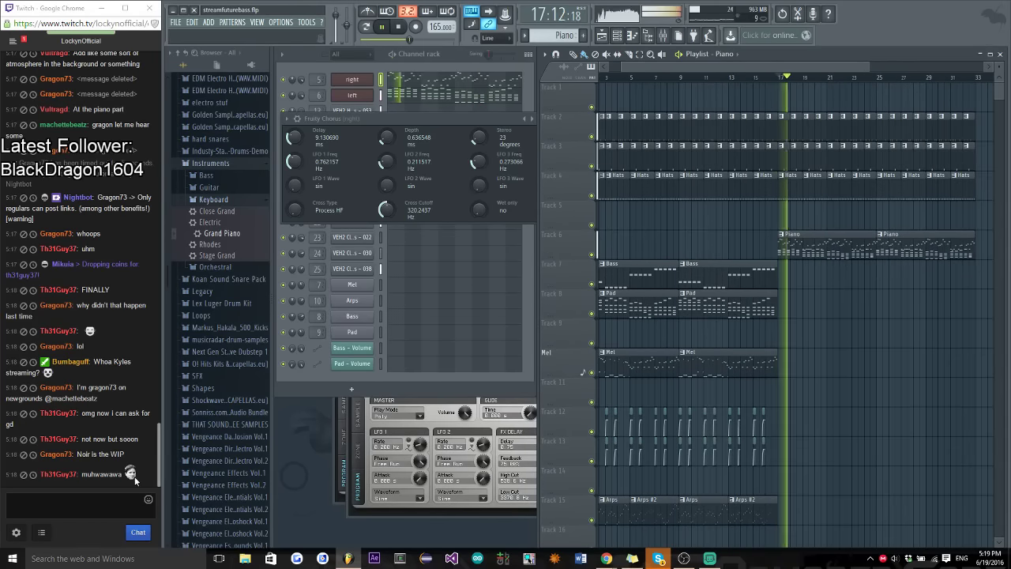
drag(705, 263, 809, 265)
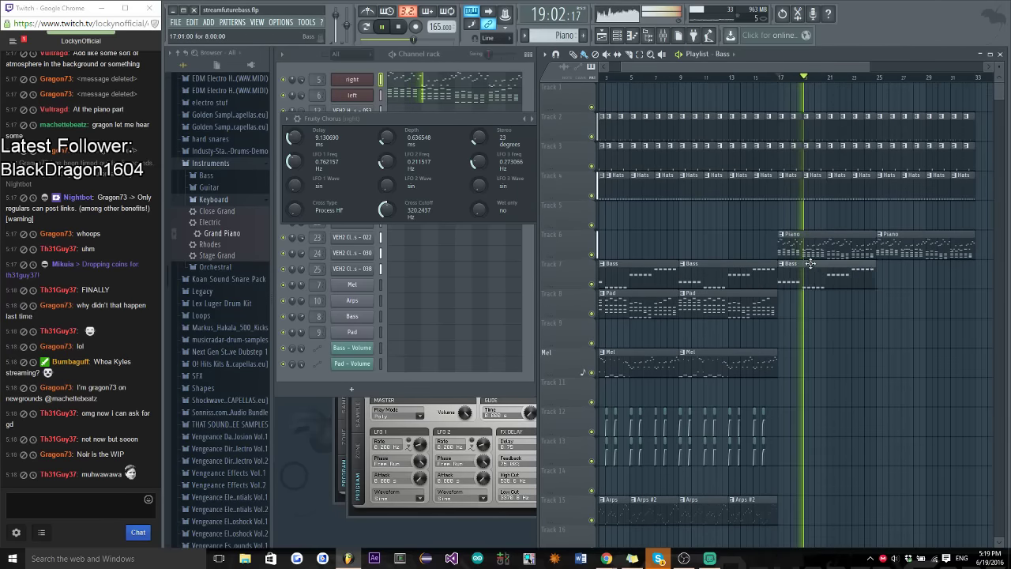
click(885, 269)
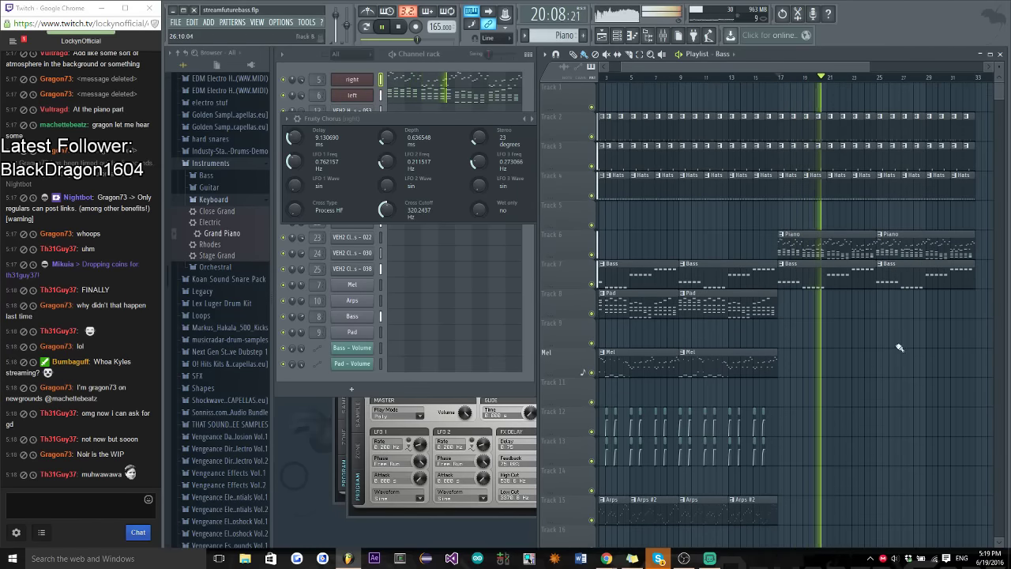
click(928, 371)
scroll(869, 350, down, 4)
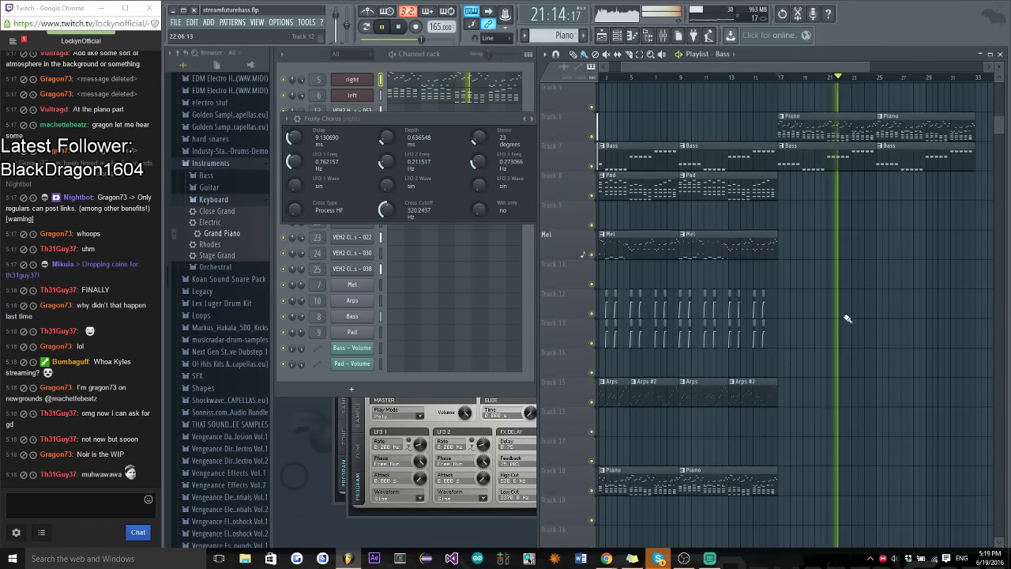
scroll(868, 350, up, 2)
drag(818, 215, 893, 316)
right_click(894, 316)
scroll(837, 355, down, 2)
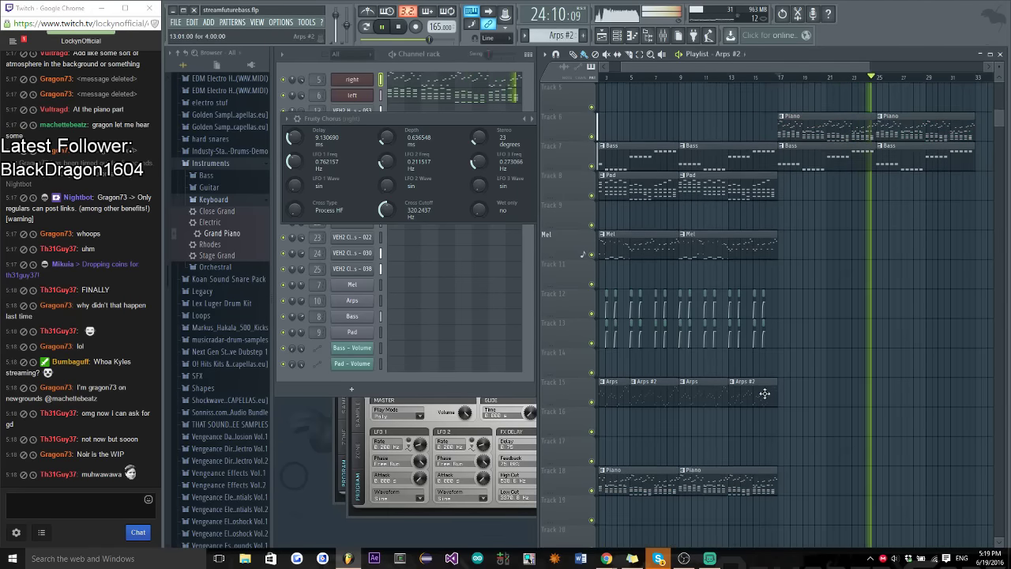
Duplicate the Arps and Arps #2 clips on Track 15 so the copies start at bar 17
click(778, 394)
key(ctrl+b)
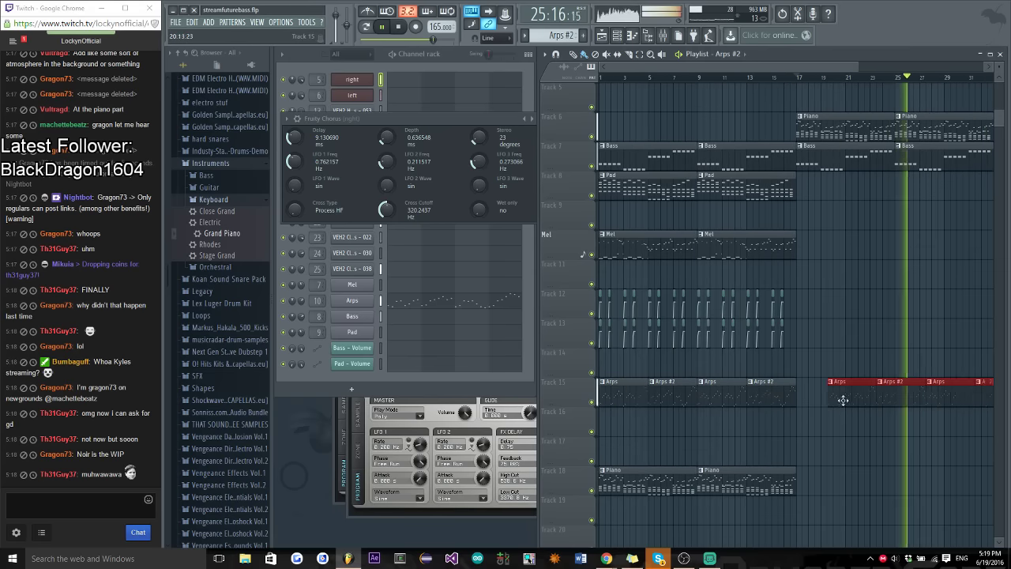
click(845, 342)
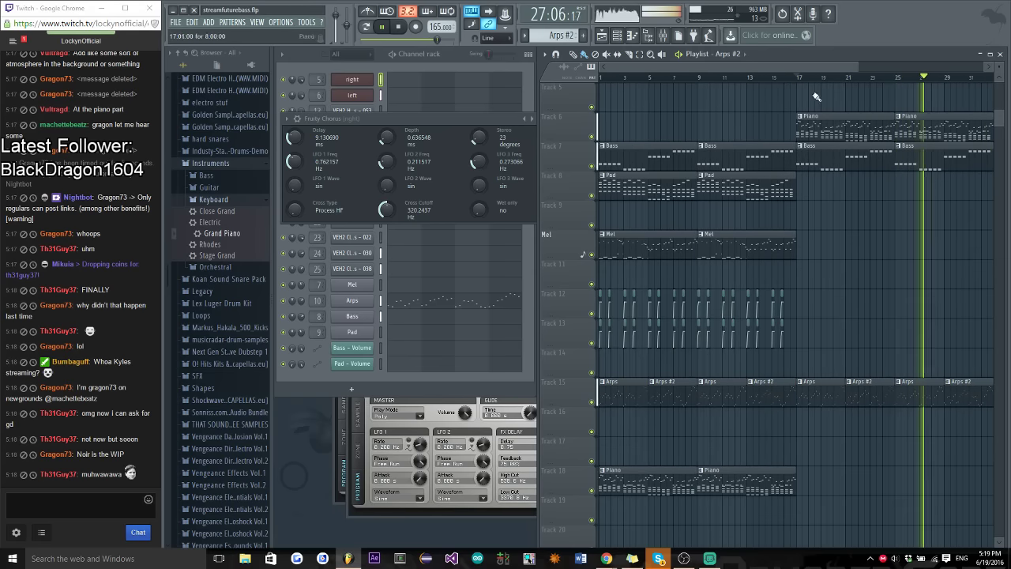
Stop playback of the arrangement and save the project
scroll(837, 316, down, 1)
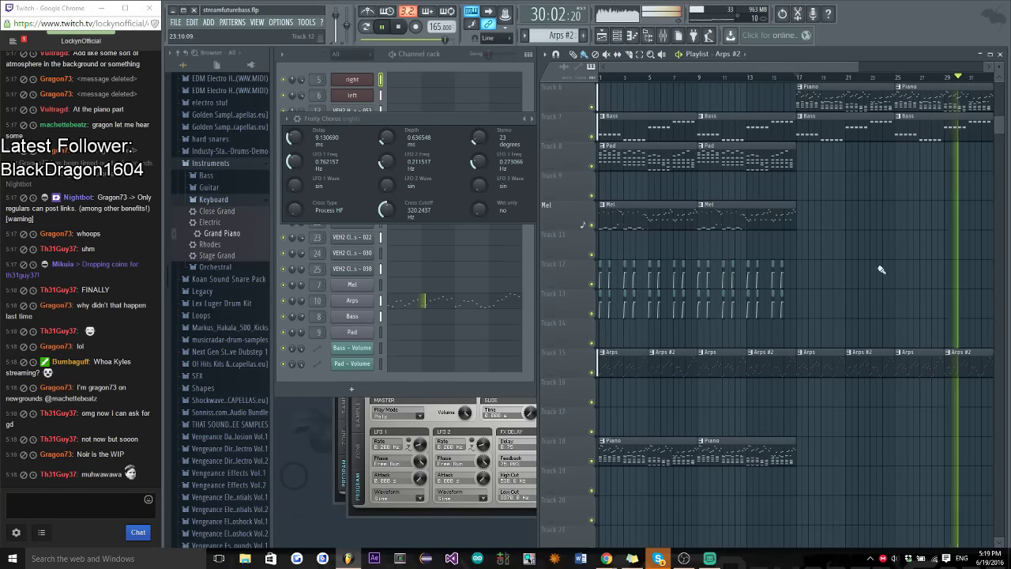
scroll(851, 309, up, 2)
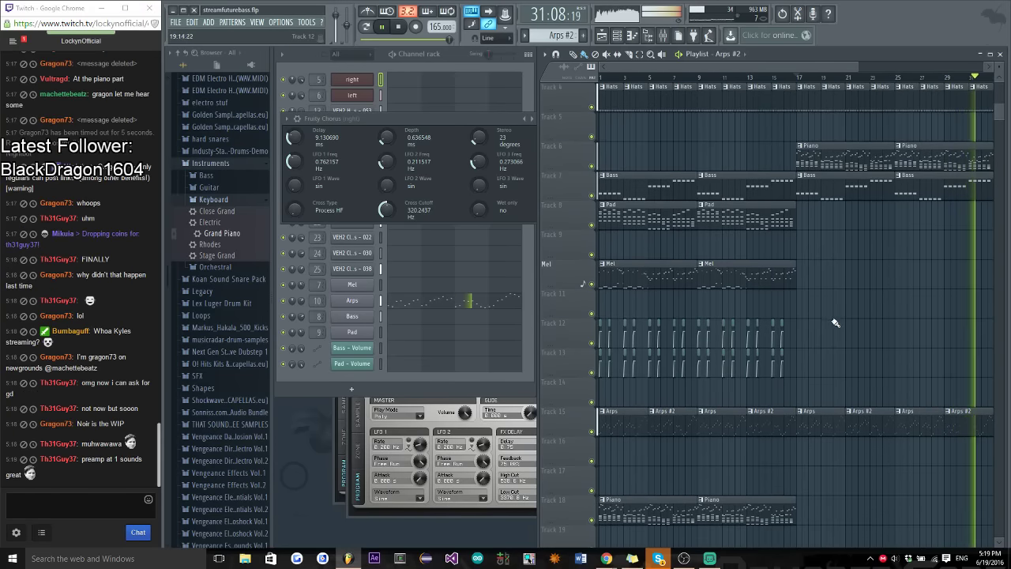
scroll(833, 327, up, 3)
click(407, 25)
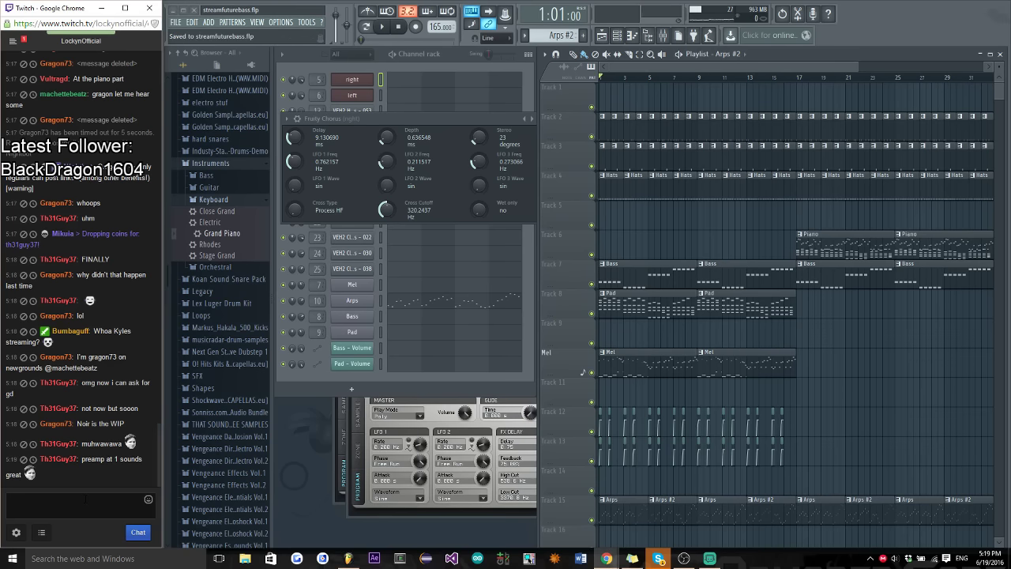
Switch to the Twitch chat and send "ye for sure", "1 is best" and a message of dots with a Kappa emote
key(Return)
text(1)
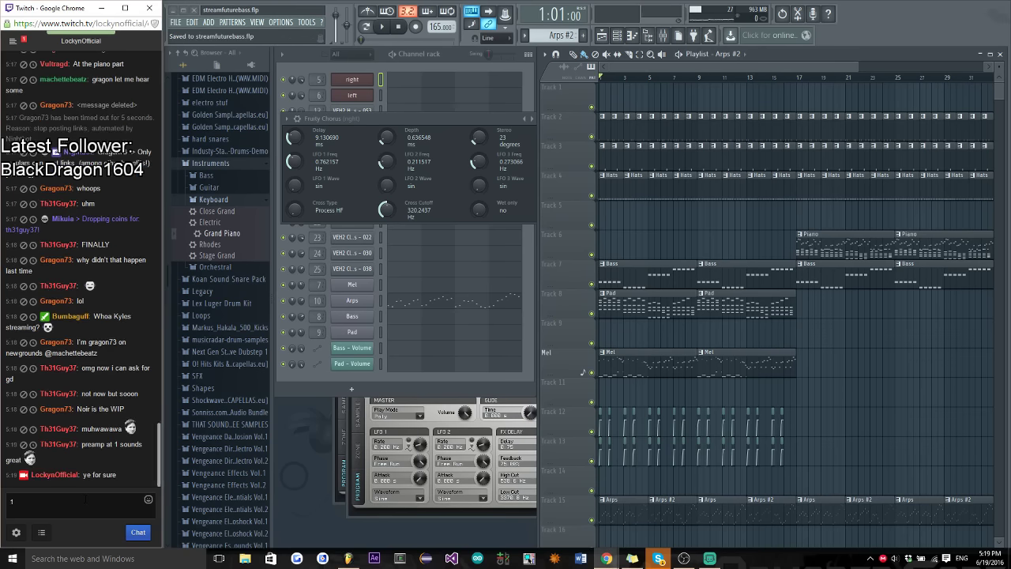
text( is best)
key(Return)
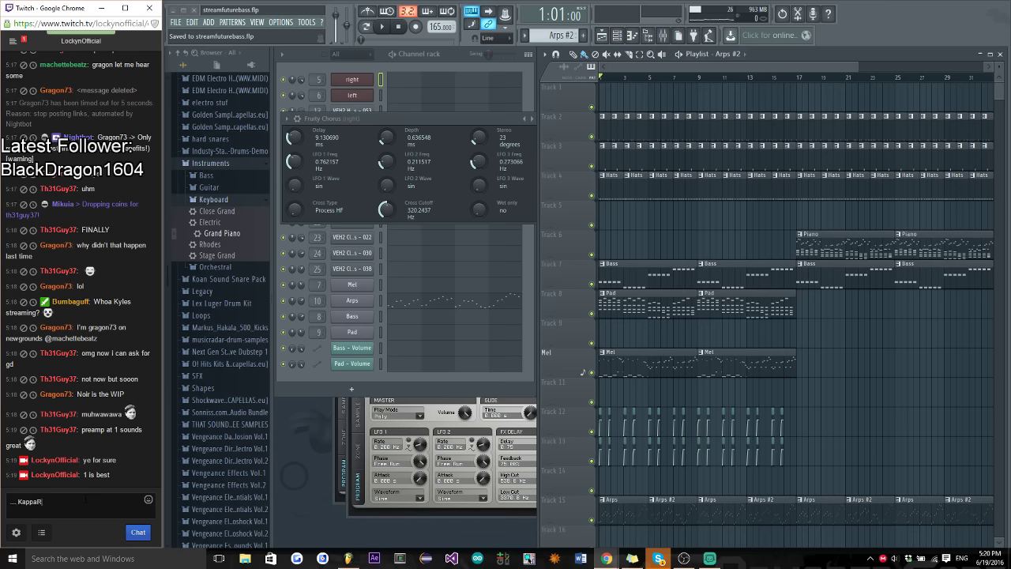
key(Return)
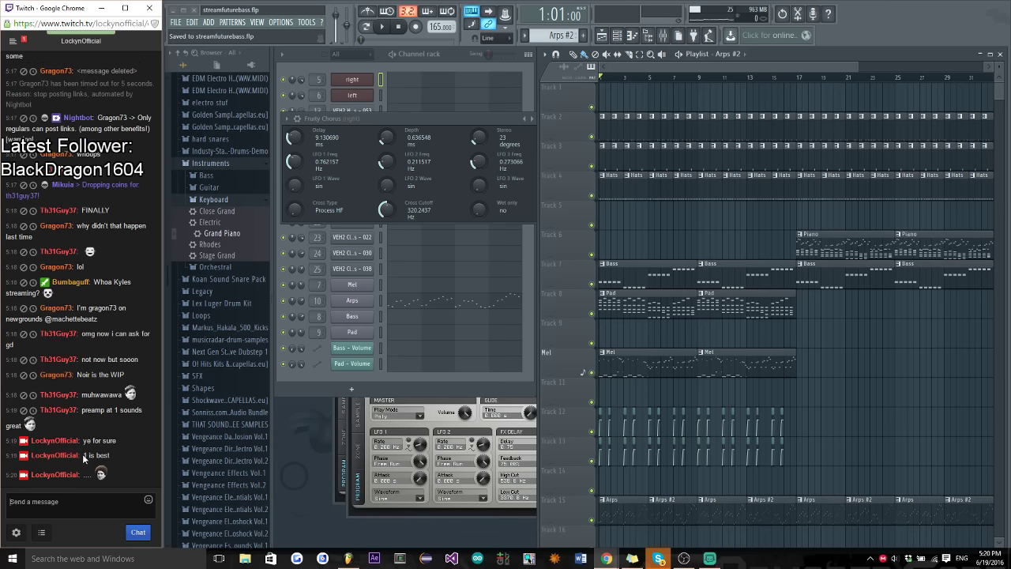
Return to FL Studio, save the project and play the arrangement from the beginning
click(630, 68)
key(ctrl+s)
key(space)
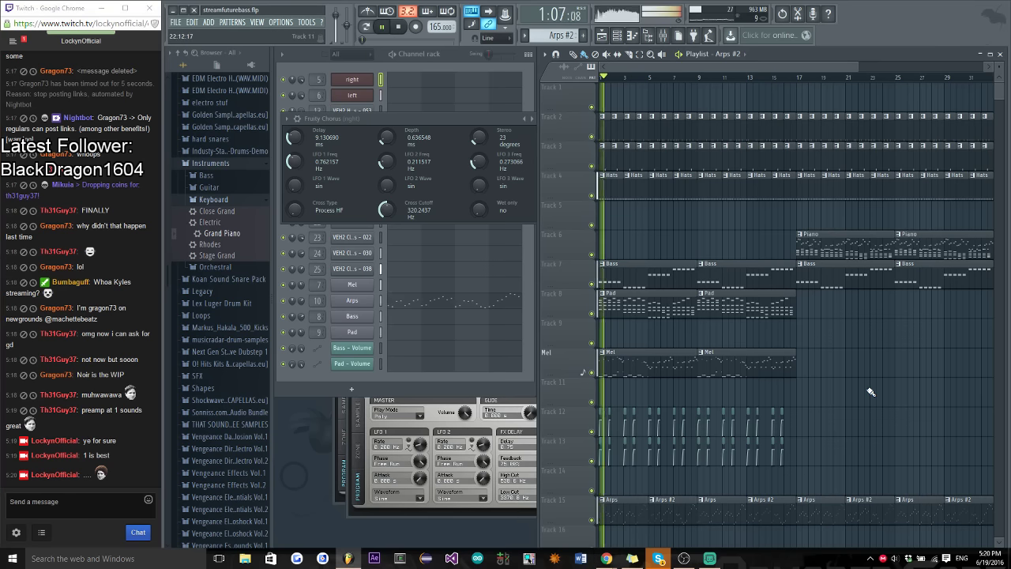
scroll(758, 442, down, 5)
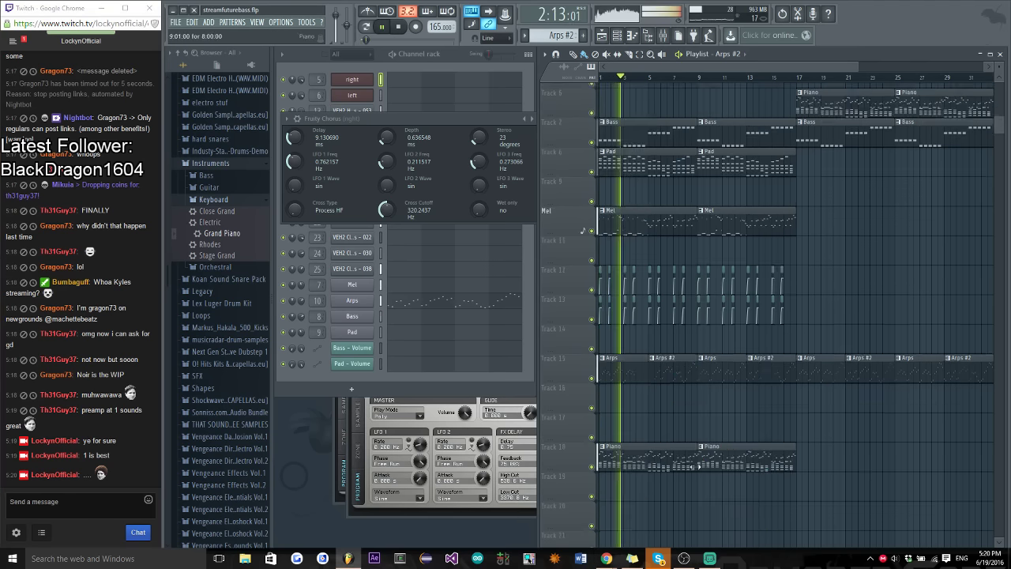
scroll(659, 472, up, 5)
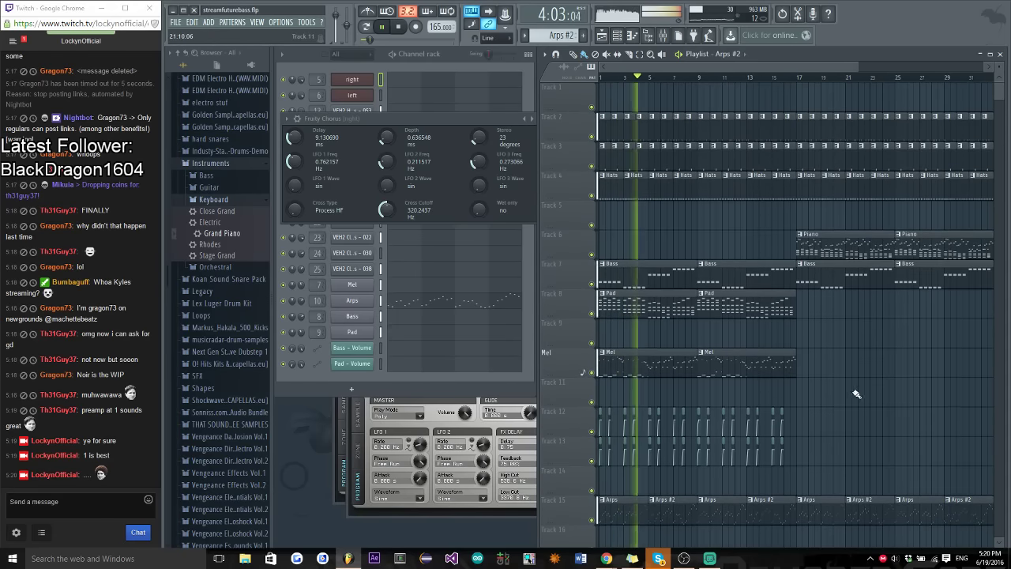
Switch to the Twitch chat and send a viewer an @-mention followed by "eyyy"
drag(679, 64, 706, 67)
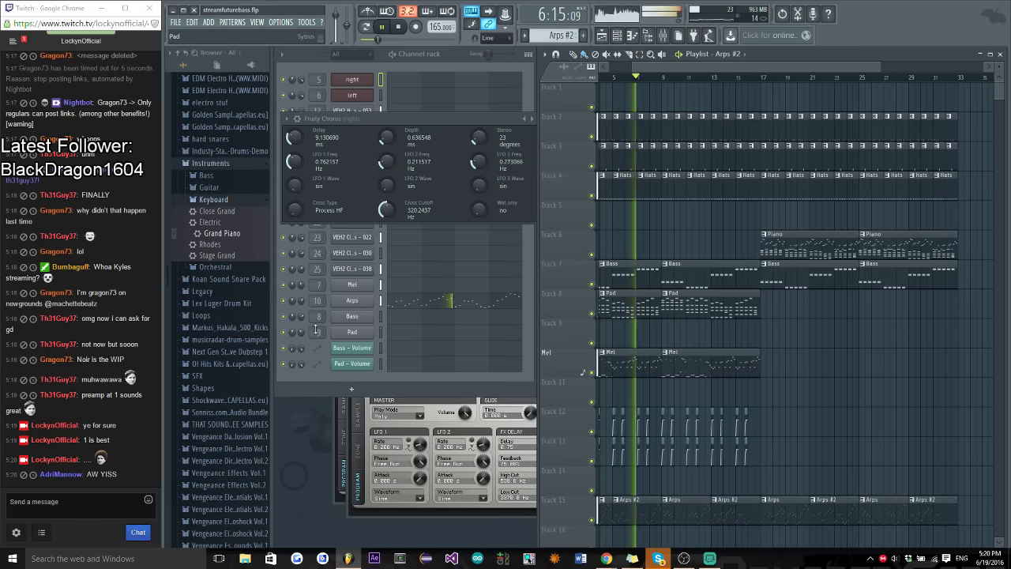
click(71, 501)
text(@)
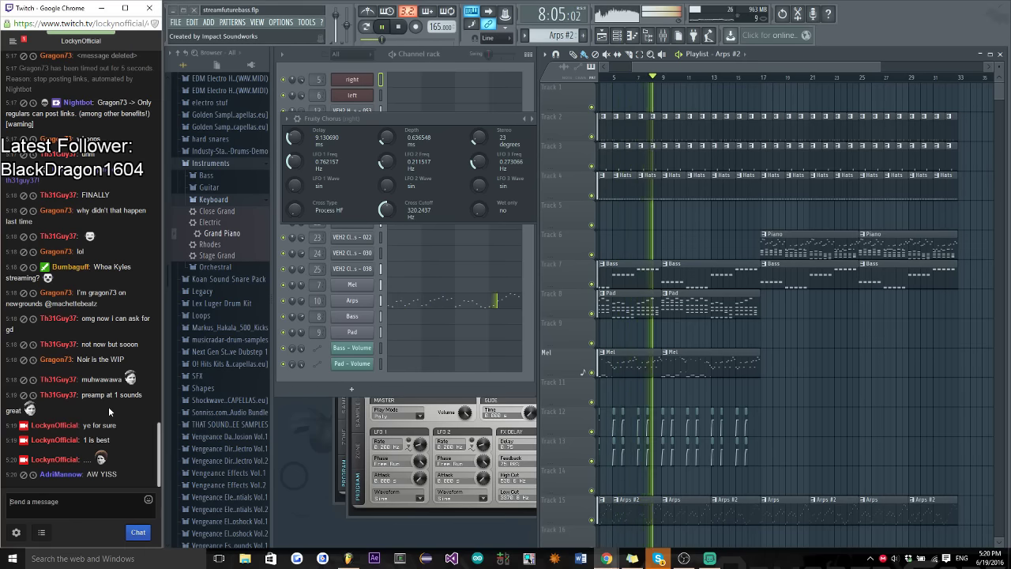
text(Bumbaguff,)
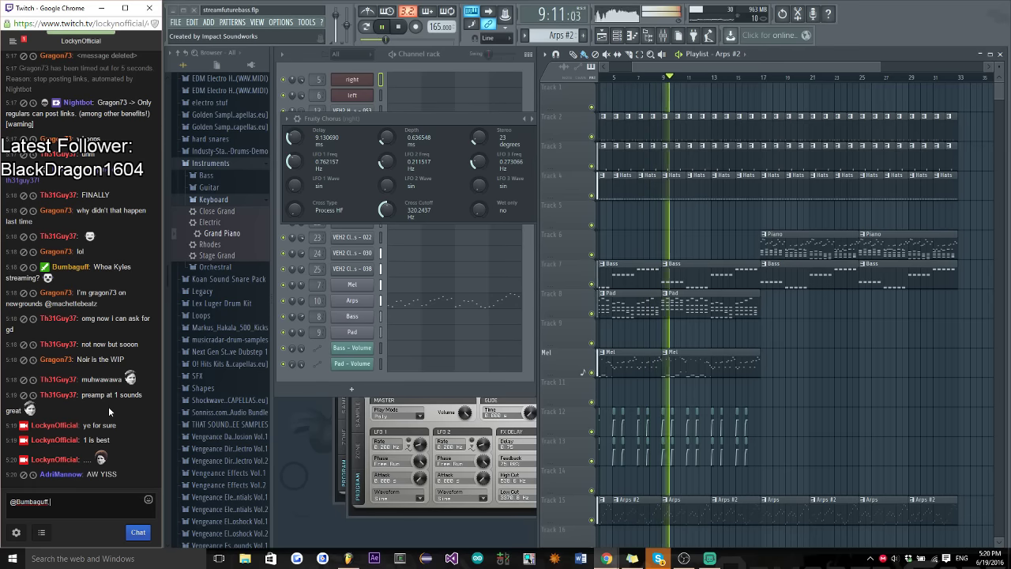
text( eyyyy)
key(Return)
Send the chat messages "sorry", "been afk" and "on chat"
text(sorry)
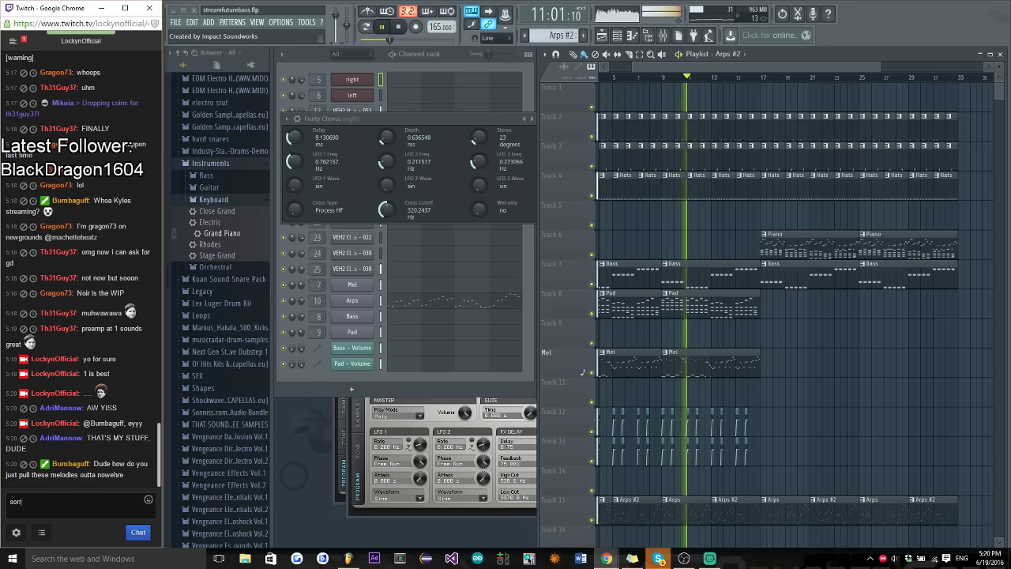
key(Return)
text(been a)
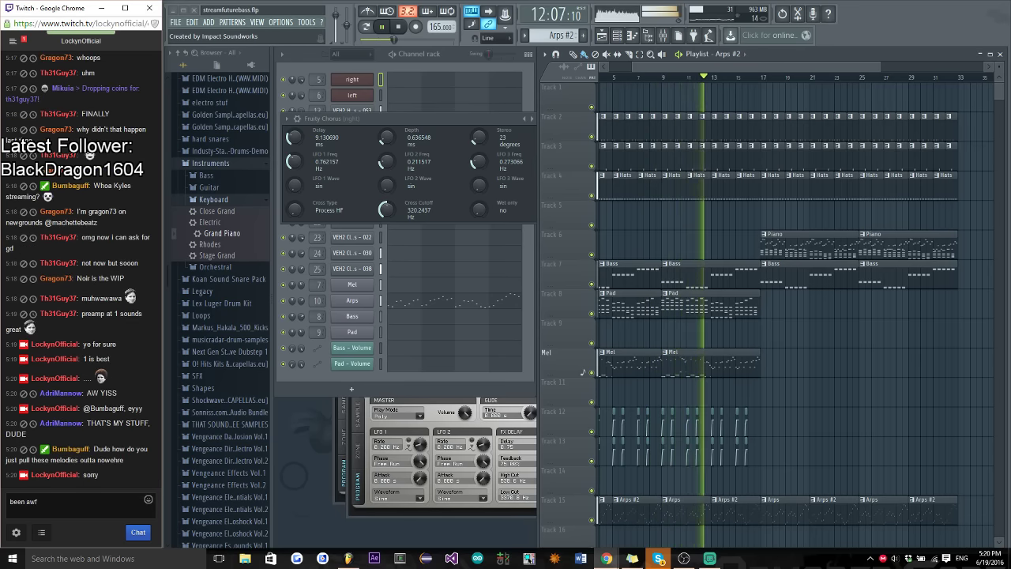
text(fk)
key(Return)
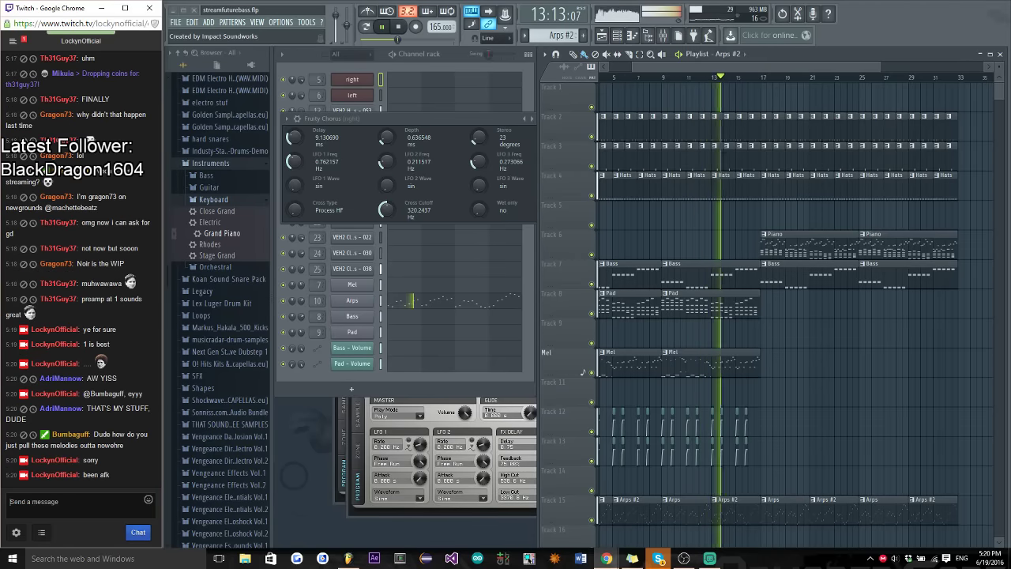
text(on chat)
key(Return)
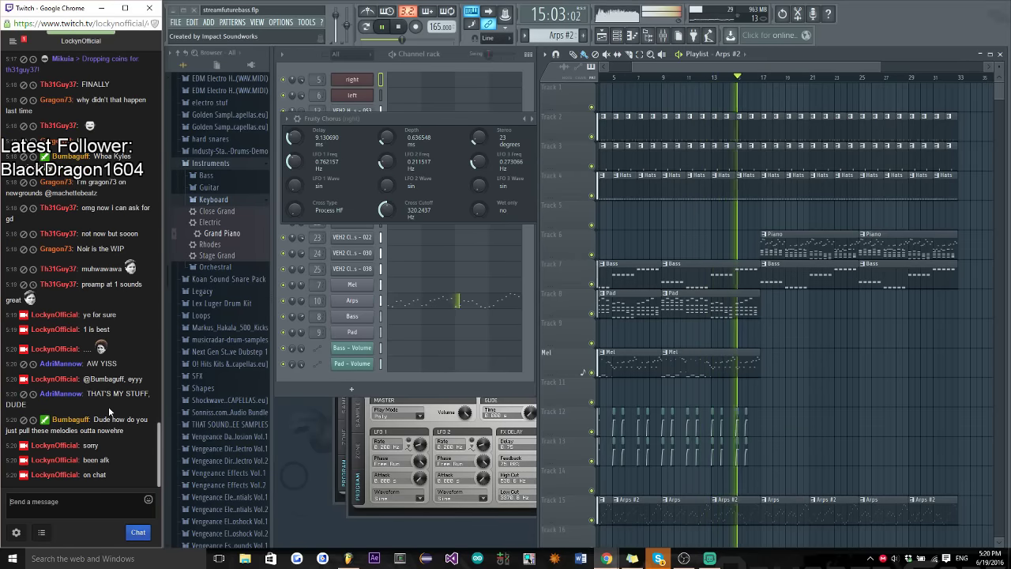
Ask the chat "what did I miss" and "how's the piano" in two separate messages
text(what did I miss)
key(Return)
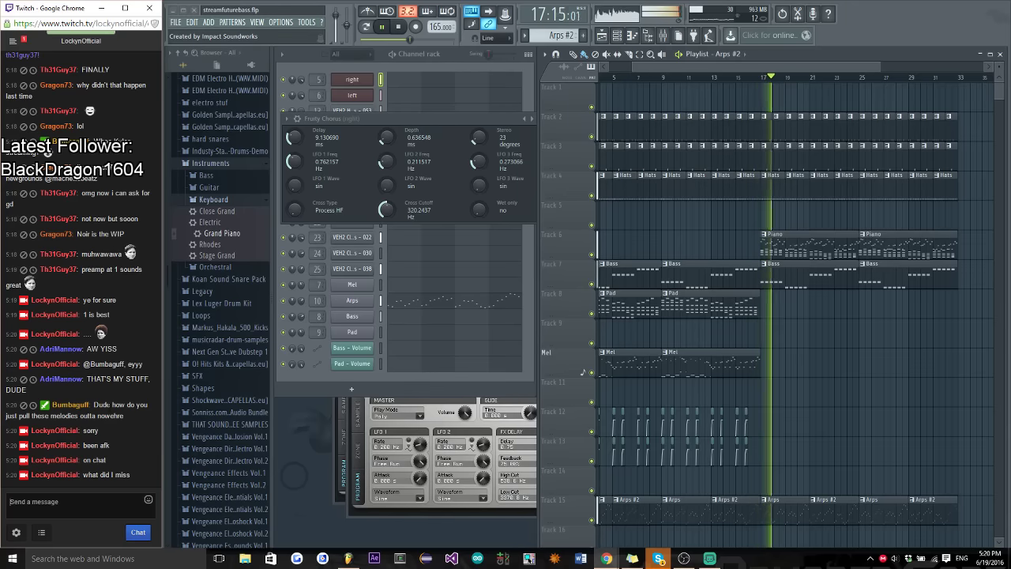
text(how's the piano)
key(Return)
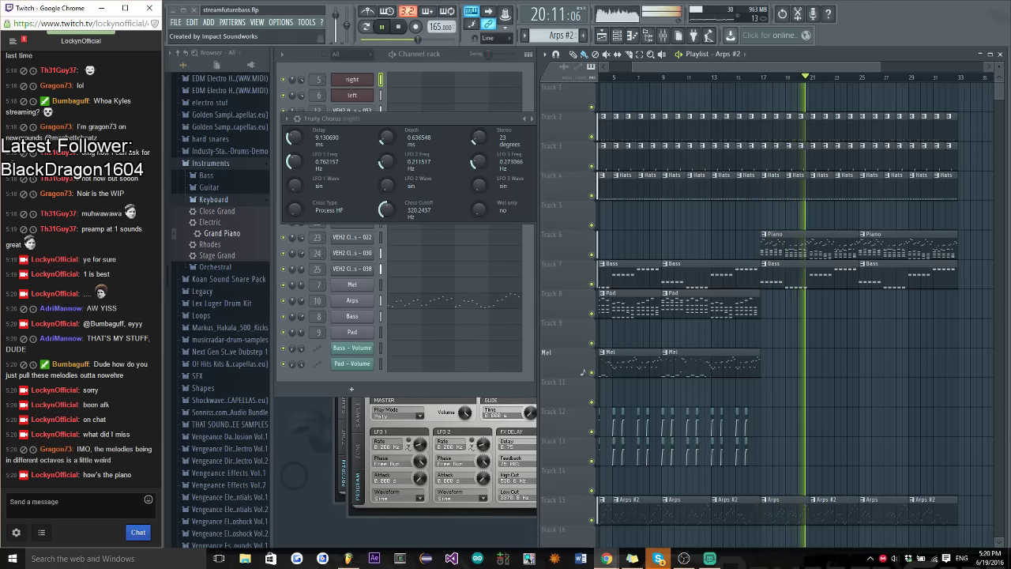
Return to FL Studio and replace the Arps #2 clips at bars 21 and 29 on Track 15 with Arps clips
drag(756, 66, 793, 68)
scroll(758, 332, down, 3)
ctrl+scroll(767, 402, up, 2)
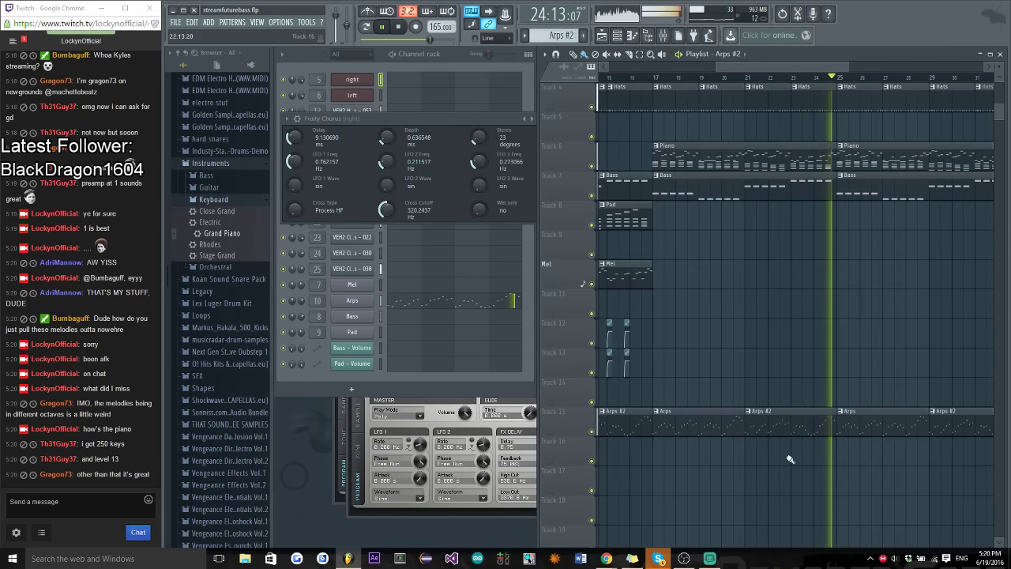
ctrl+scroll(829, 454, down, 2)
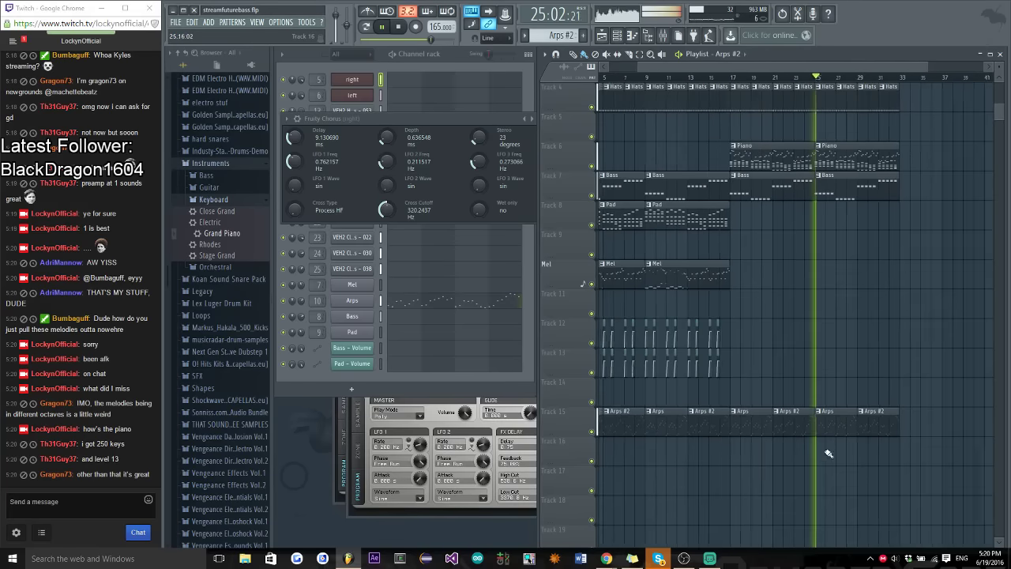
right_click(791, 425)
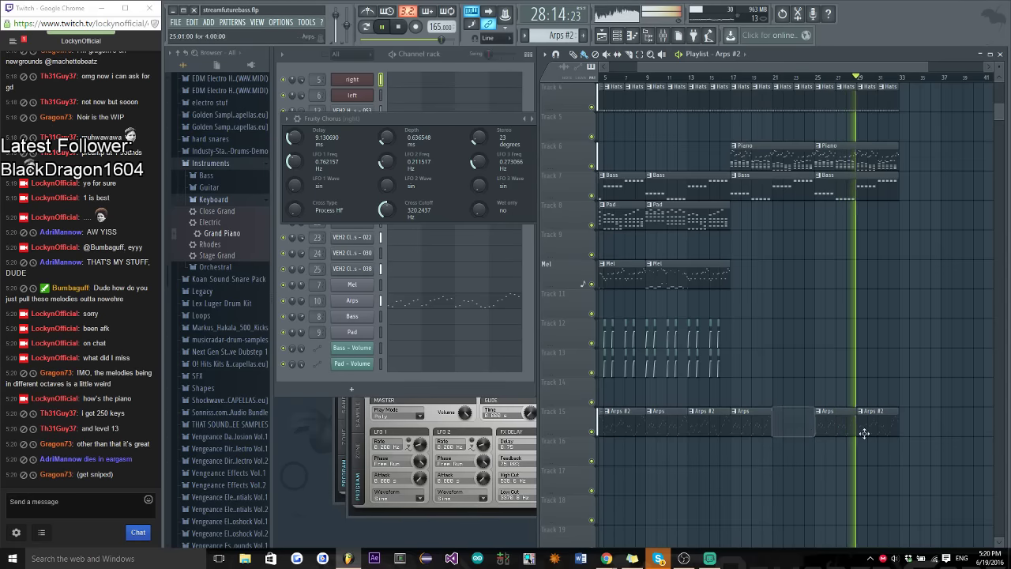
right_click(869, 424)
drag(836, 423, 879, 422)
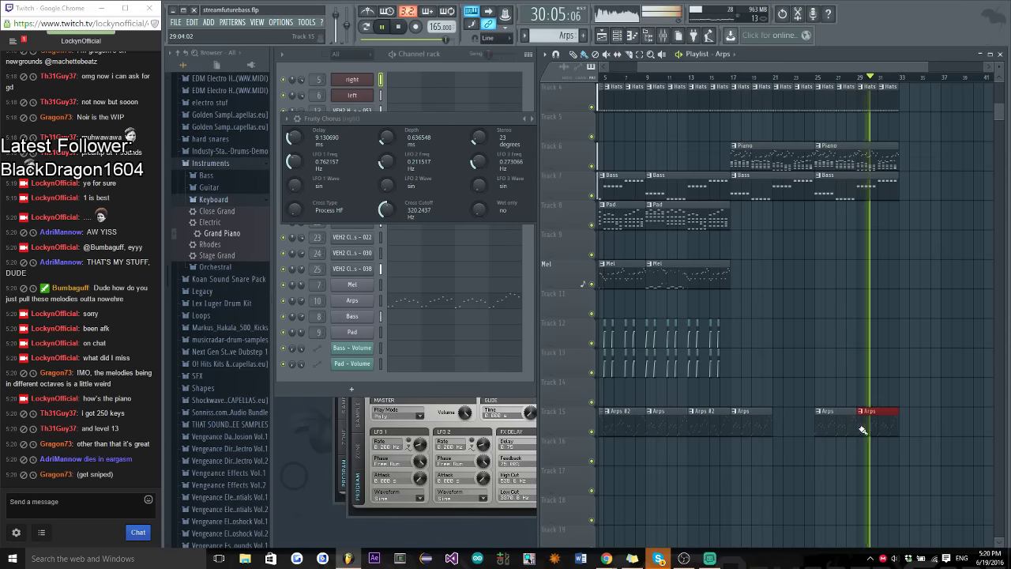
click(777, 423)
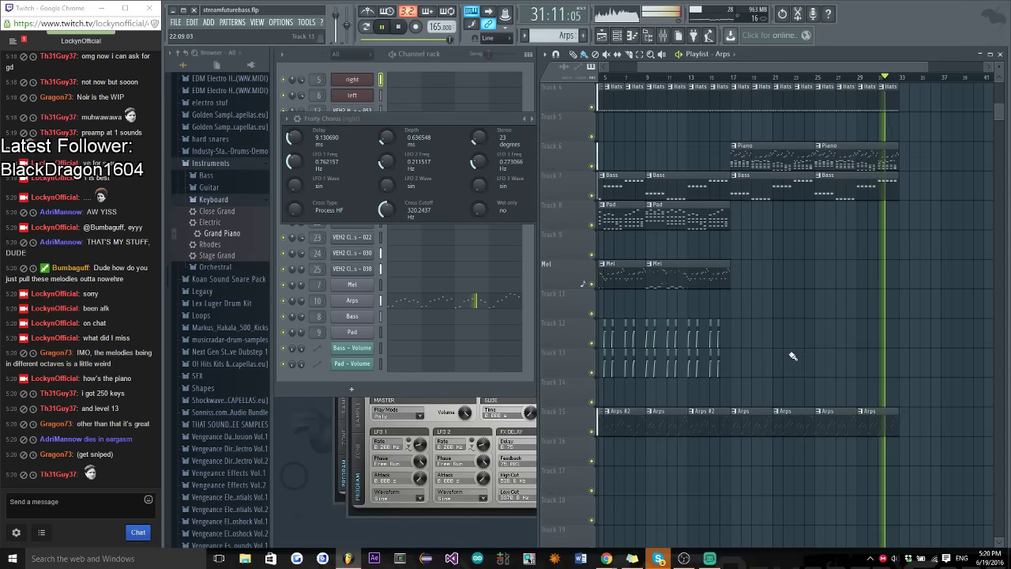
Stop playback, make the Arps clip at bar 17 unique, and replace the three Arps clips after it with the new pattern
scroll(827, 335, up, 3)
key(space)
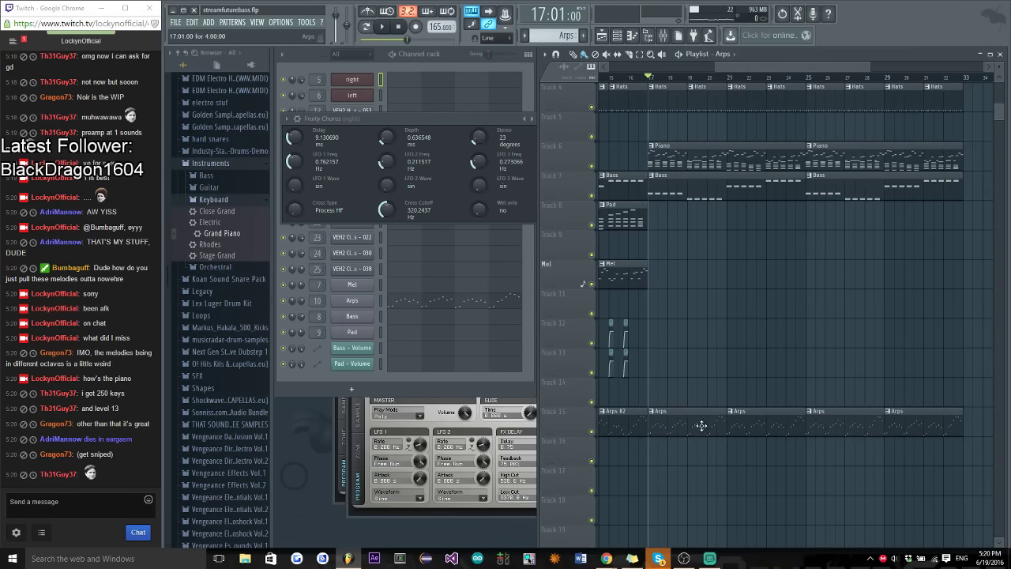
right_click(658, 416)
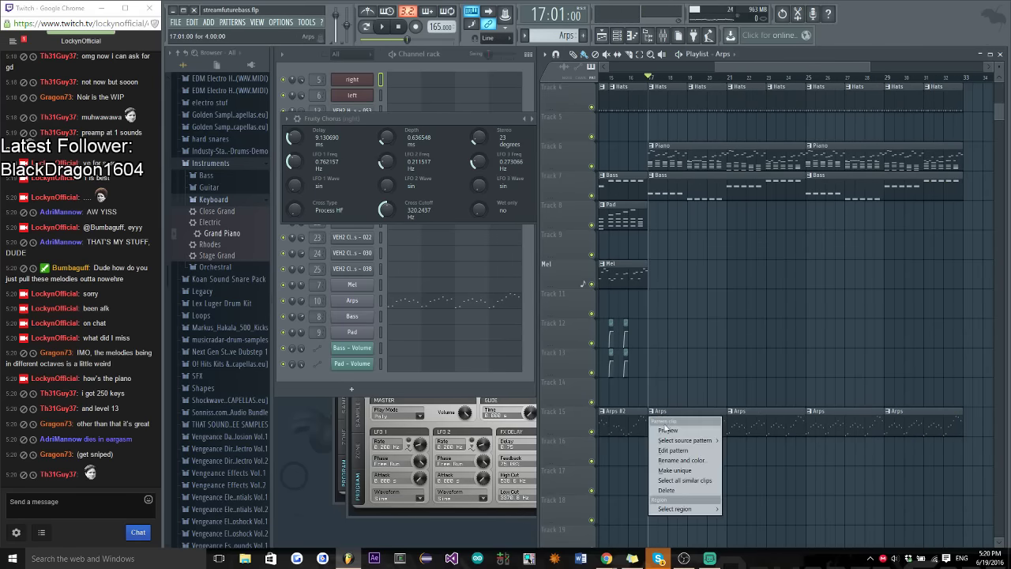
click(684, 470)
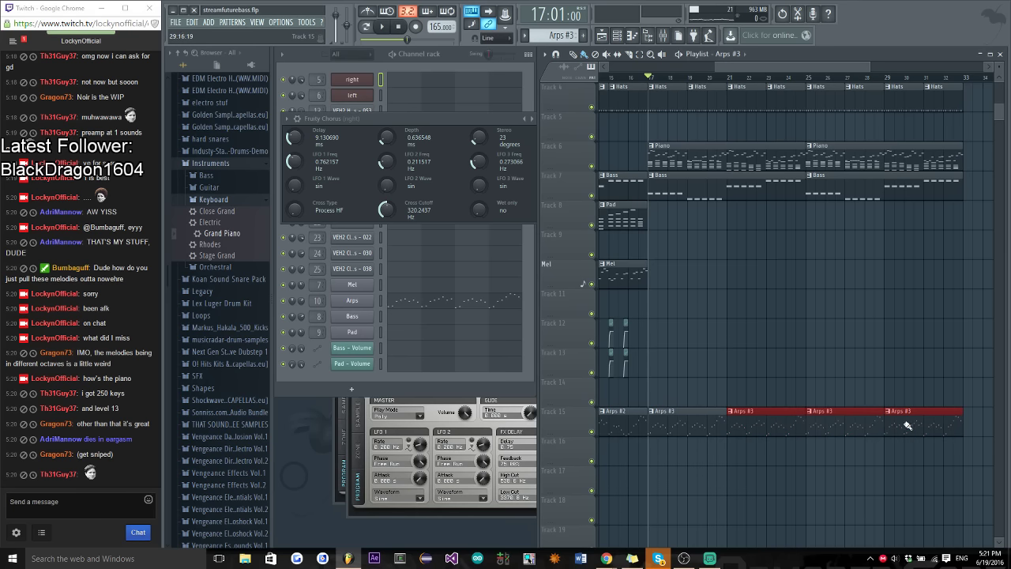
In the new arp pattern's piano roll, delete bar 1's fourth note and change the bar's second half to A4, A#4, A5 and C6
key(space)
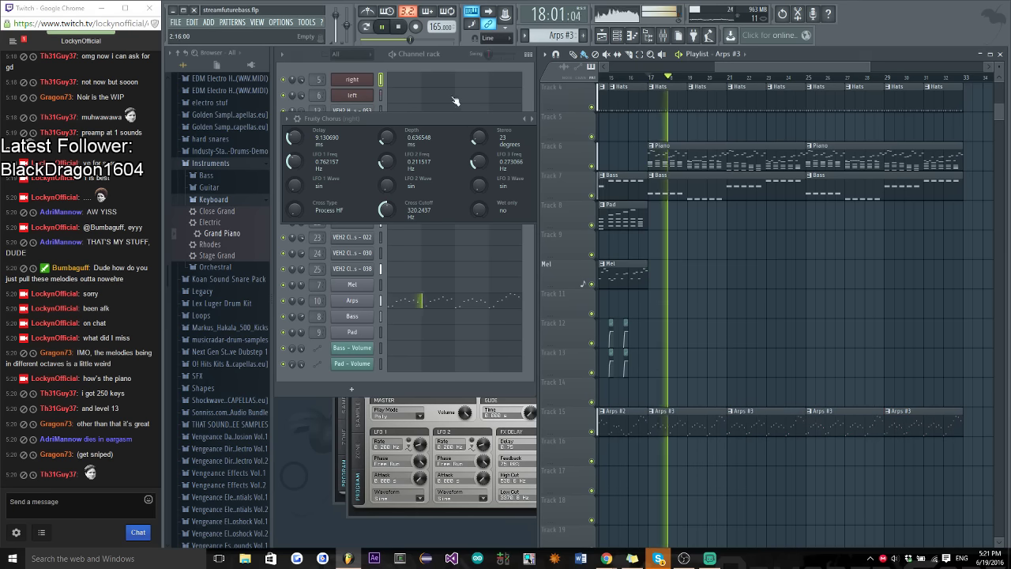
click(454, 101)
click(424, 302)
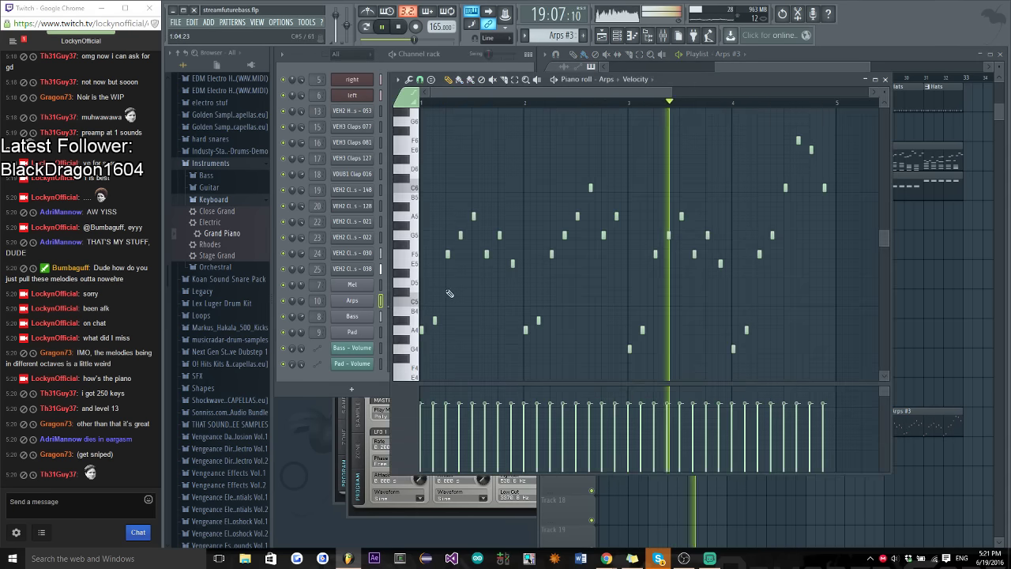
scroll(466, 281, up, 2)
key(space)
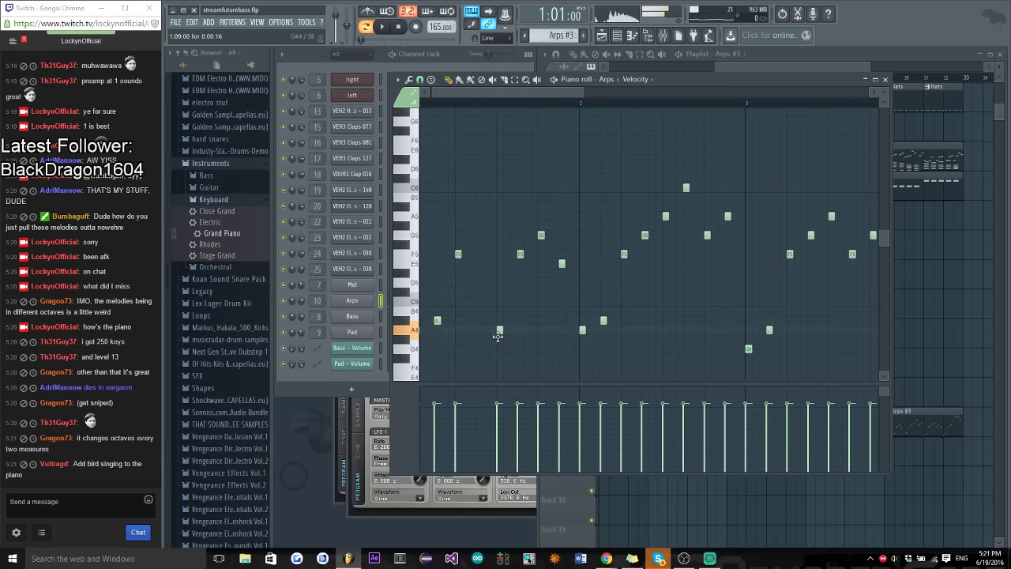
scroll(512, 336, up, 2)
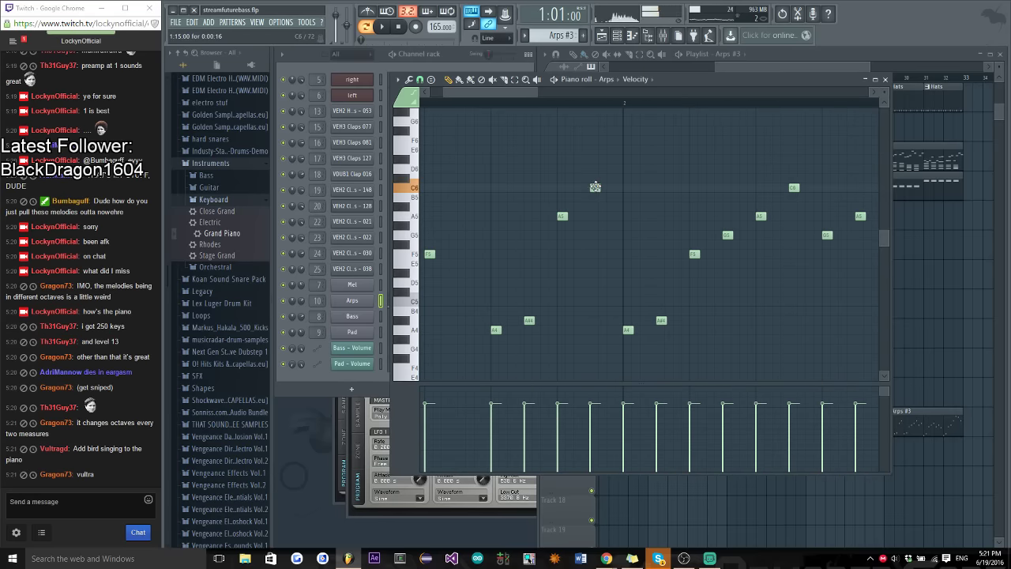
Delete the fourth note in bars 2 and 3 of the arp and change bar 3's fifth and sixth notes to G4 and A4
ctrl+scroll(573, 339, down, 2)
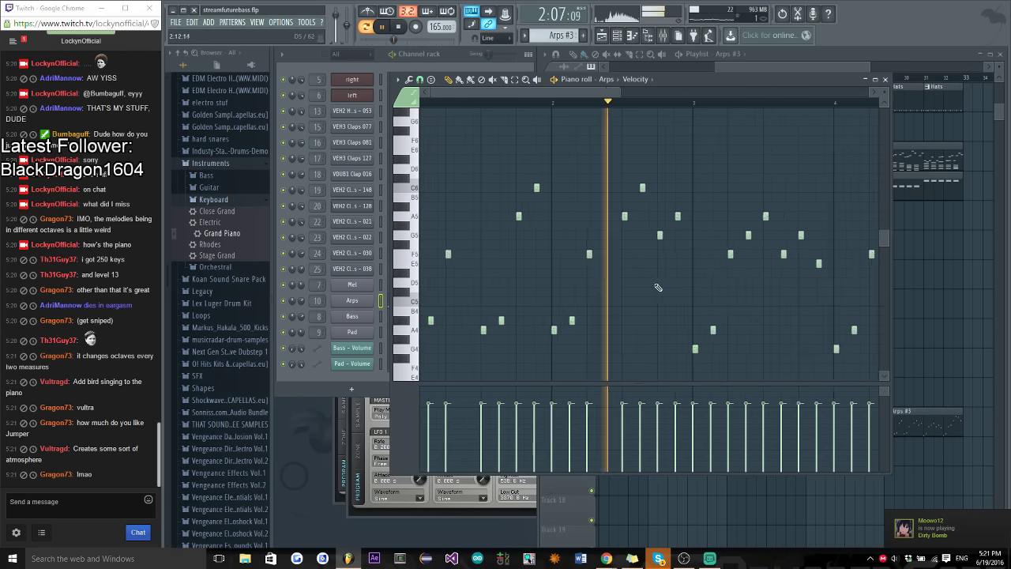
ctrl+scroll(618, 297, down, 2)
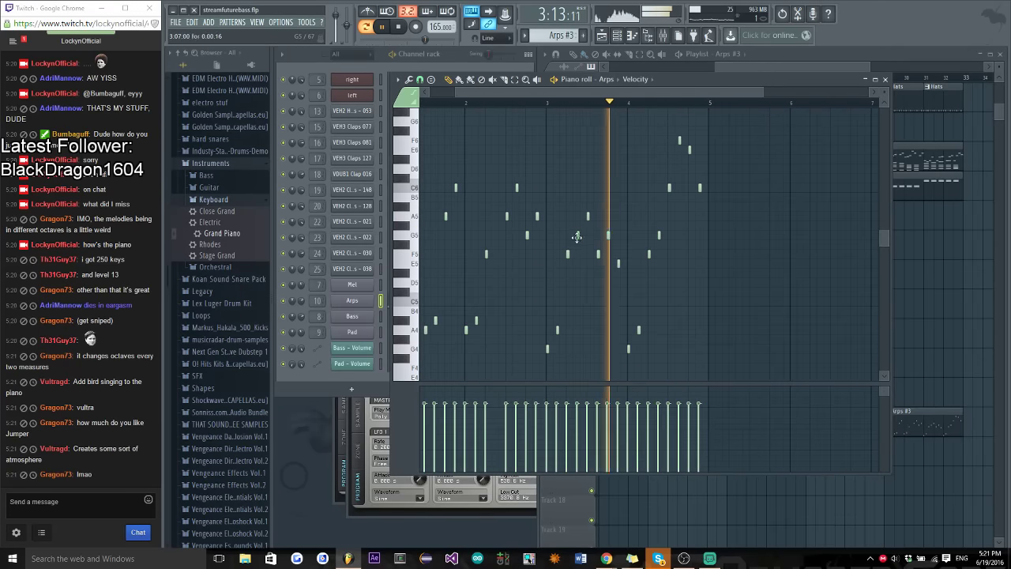
ctrl+scroll(679, 307, up, 2)
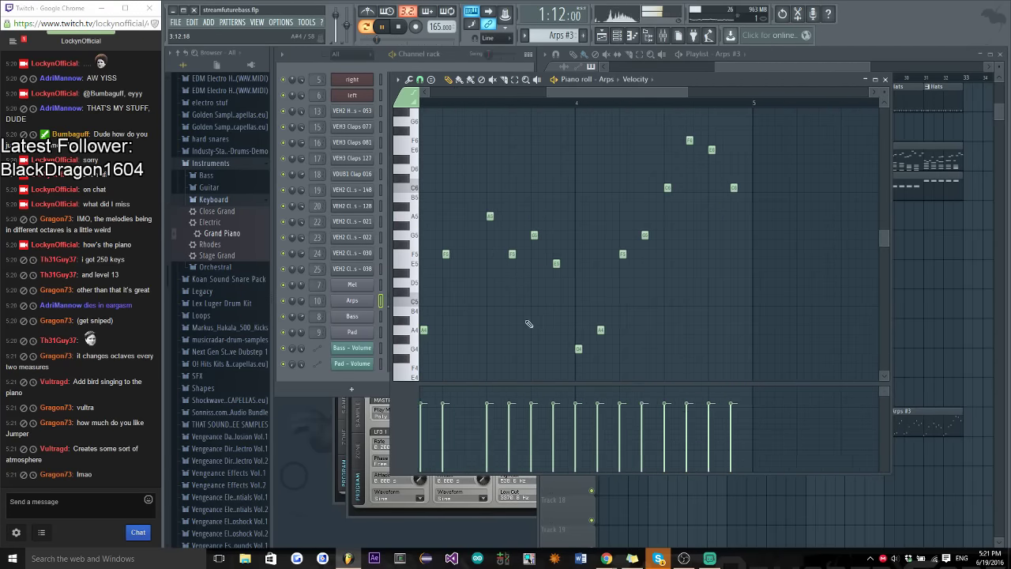
scroll(529, 324, left, 1)
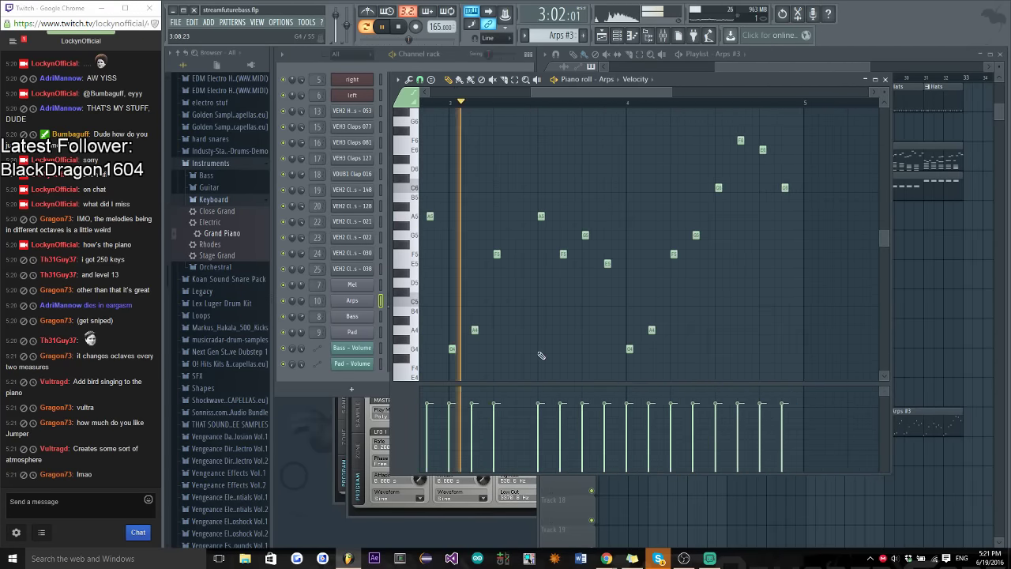
key(space)
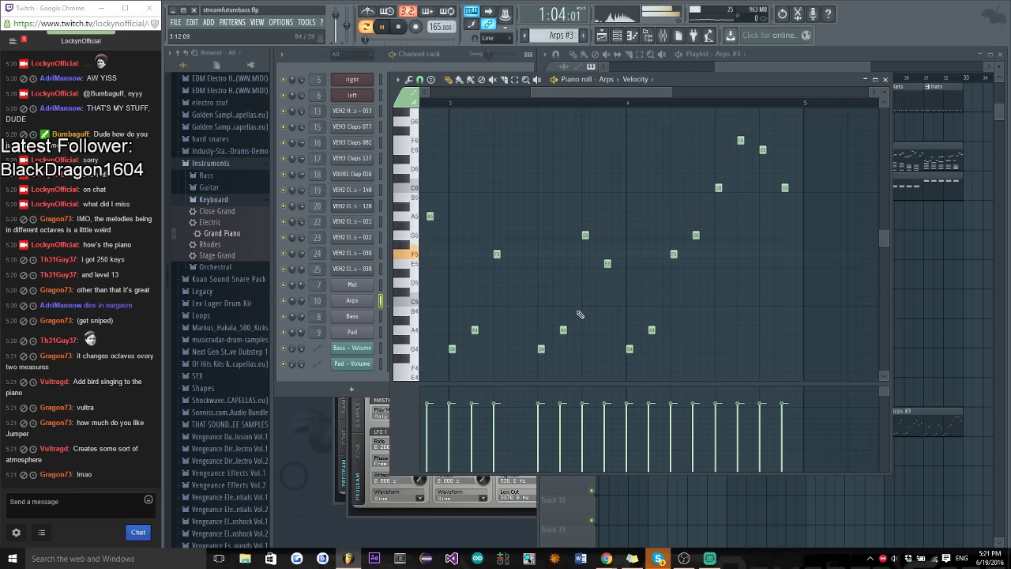
ctrl+scroll(580, 314, up, 2)
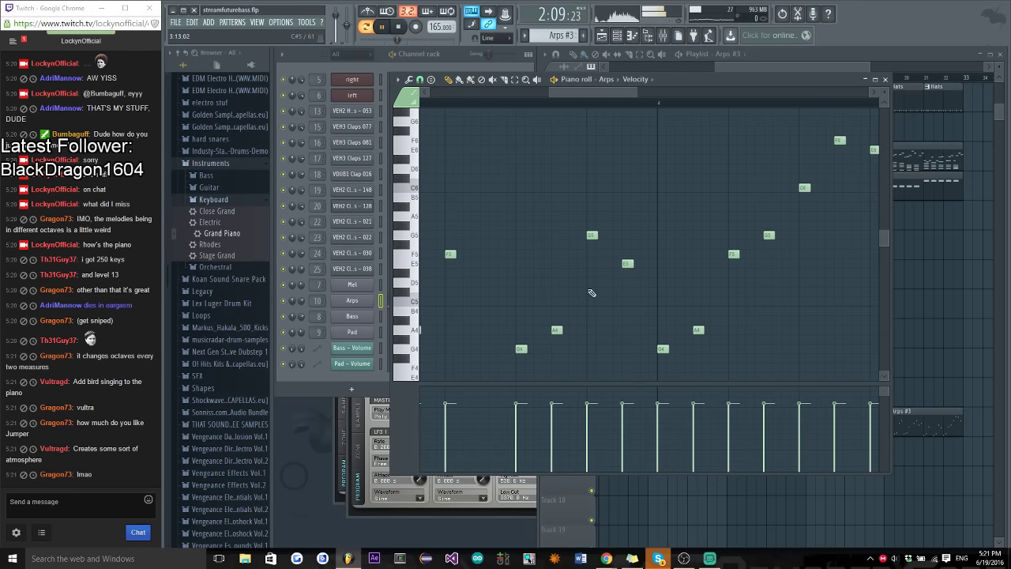
ctrl+scroll(626, 275, down, 2)
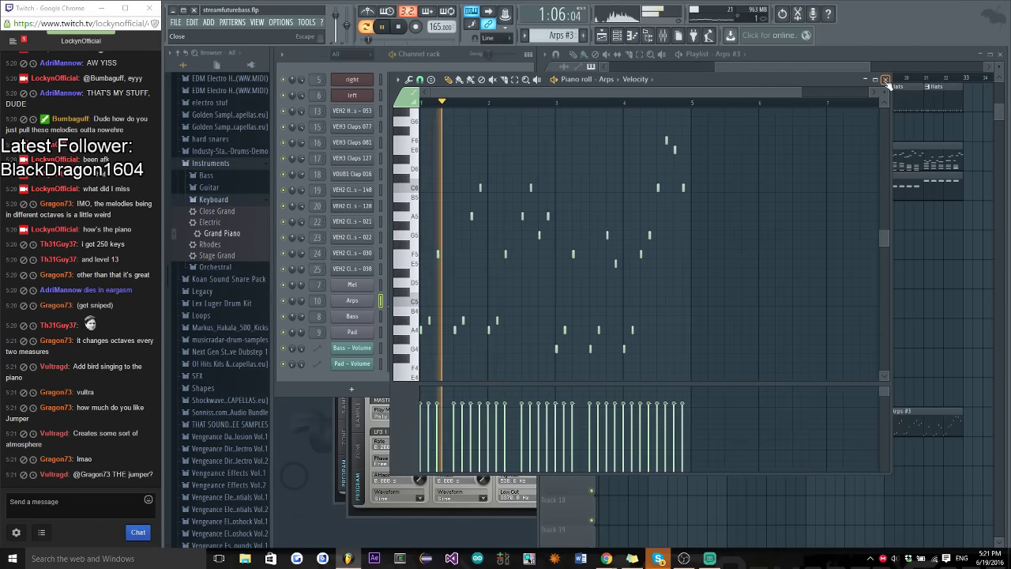
Close the piano roll and play the song arrangement from bar 17 to hear the edited arps with the piano
key(F7)
click(654, 82)
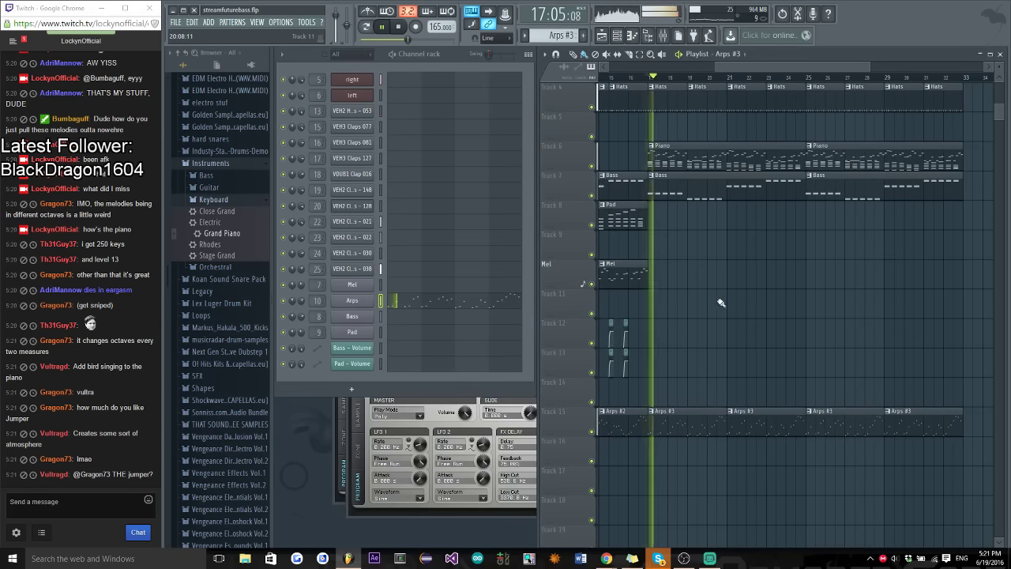
ctrl+scroll(743, 316, down, 2)
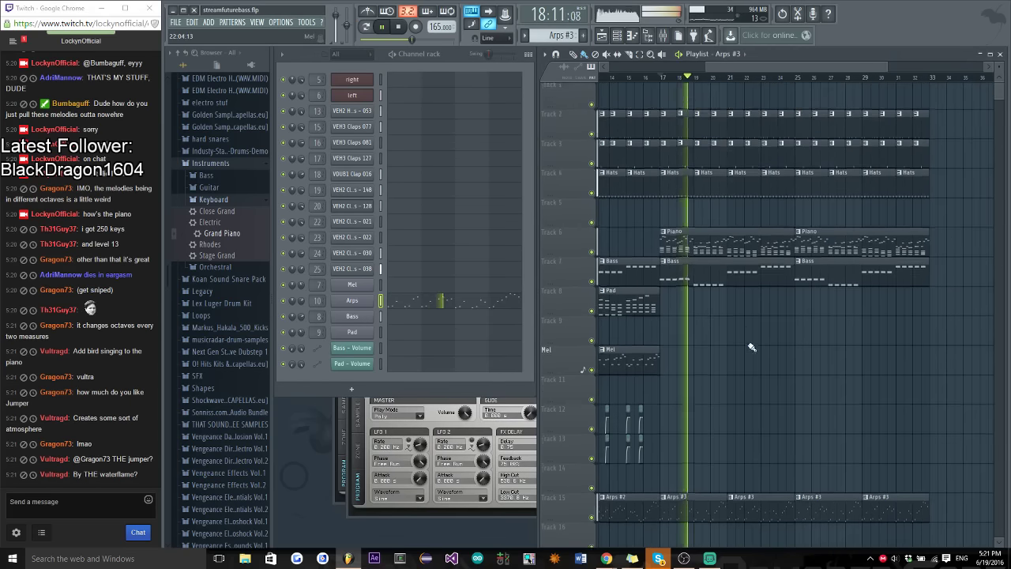
scroll(753, 347, up, 3)
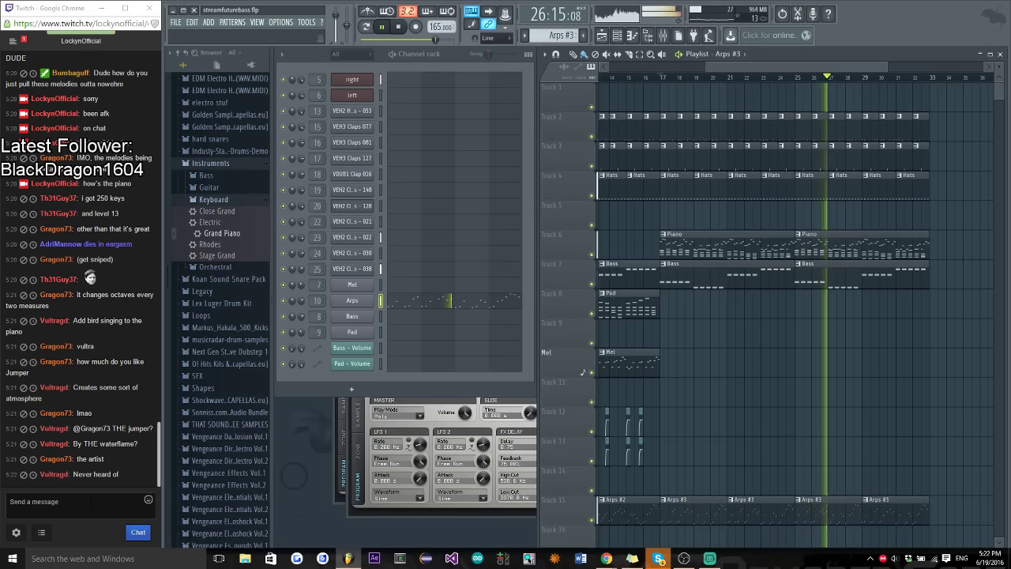
Reply in the stream chat, mentioning the viewer who praised the music with "glad you like", and send "sorry I think I missed your quesiton"
click(92, 402)
text(@)
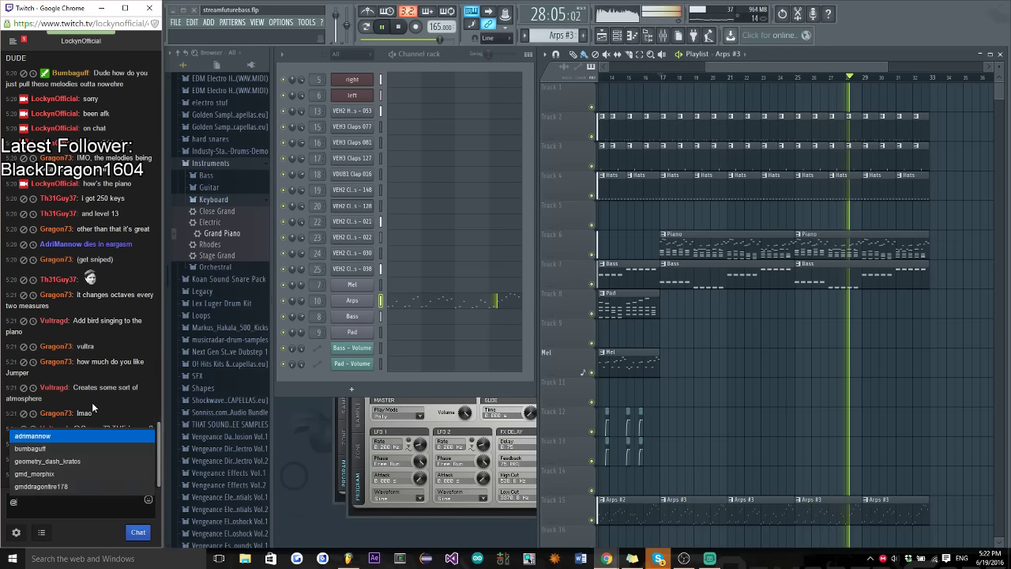
key(Tab)
text(, glad you like)
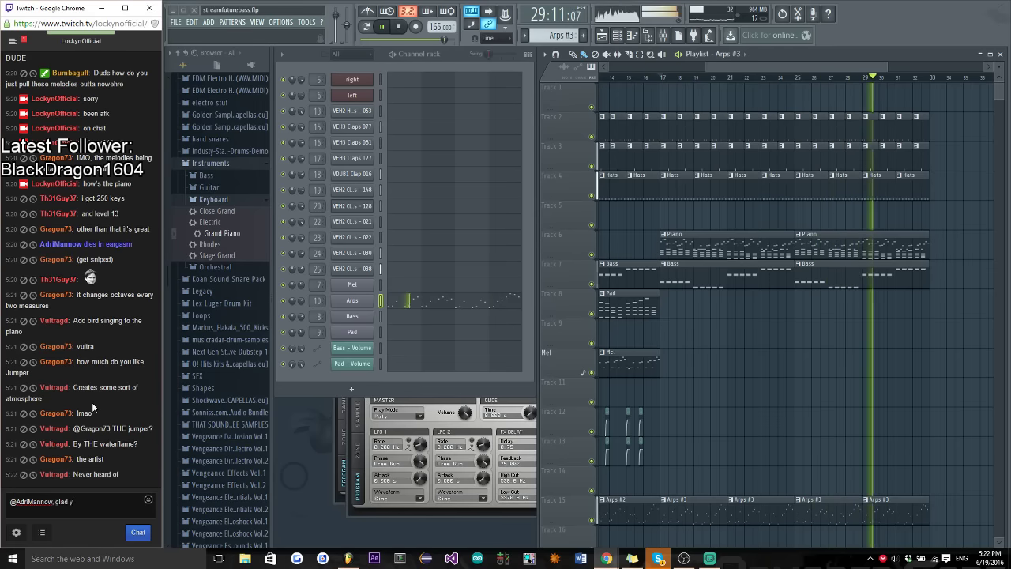
key(Return)
text(sorry I think)
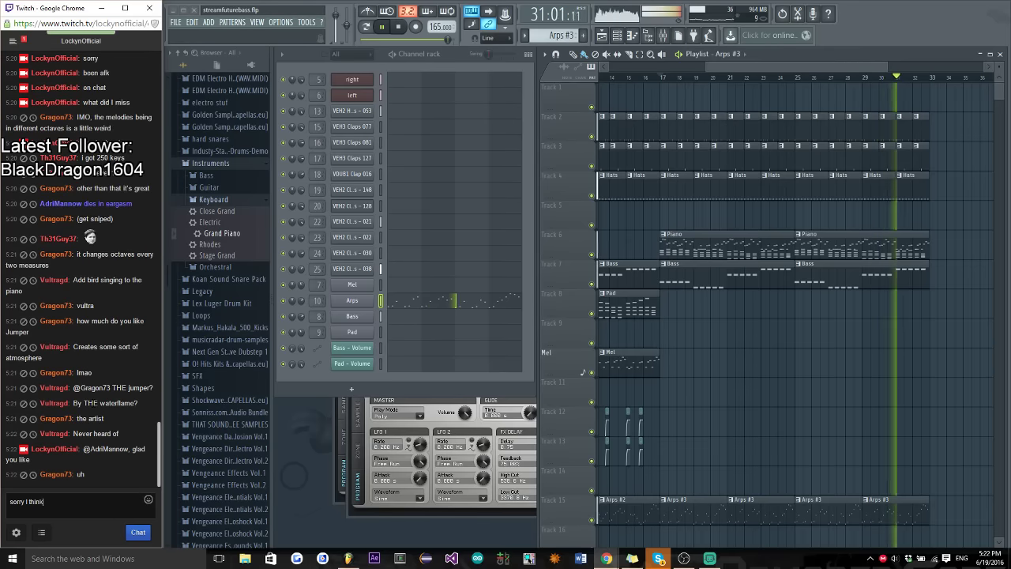
text( I missed your quesiton)
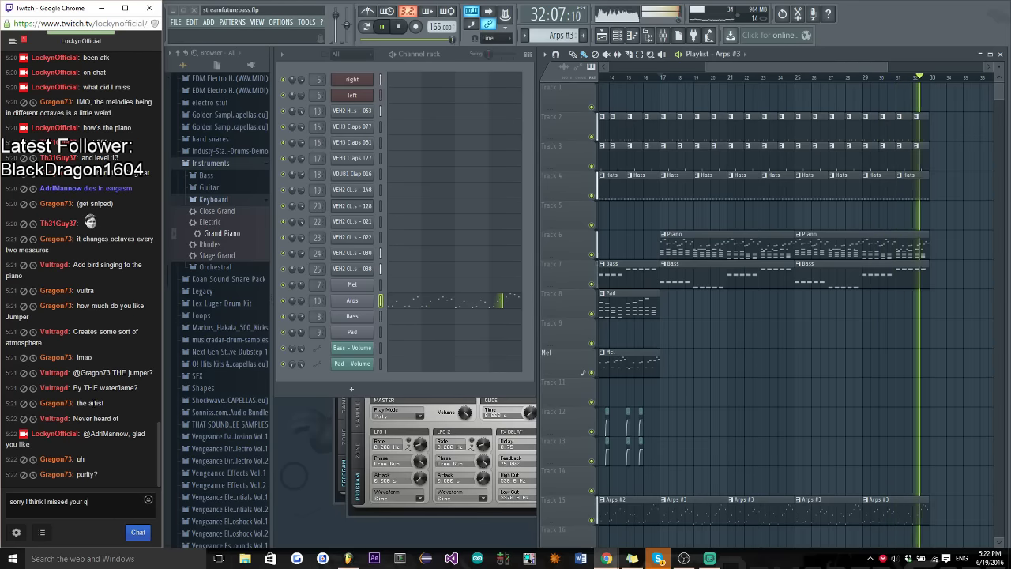
key(Return)
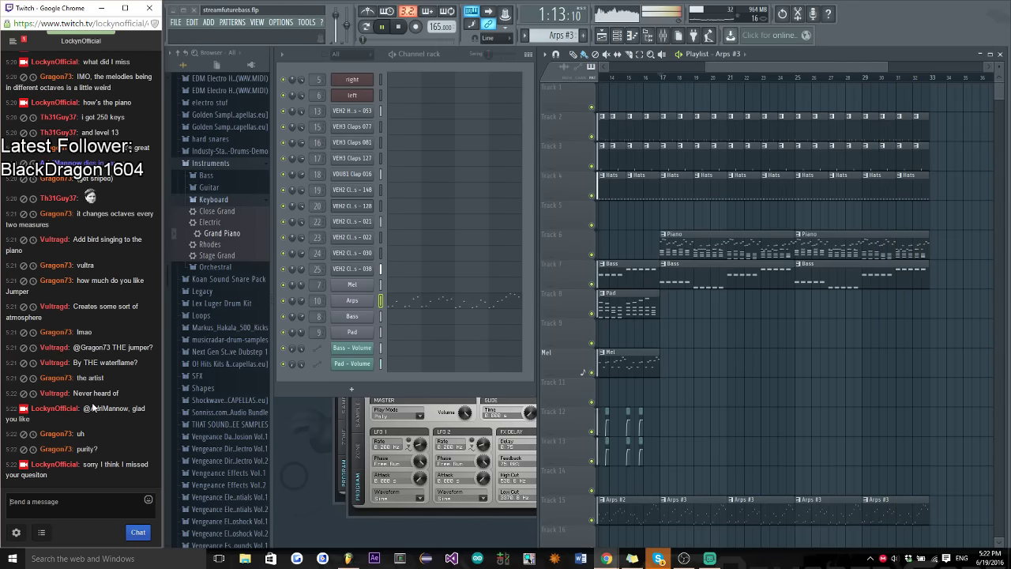
Send the chat messages "I will be streaming", "for like", "15 more min?" and "gotta leave soon"
text(I will be streaming)
key(Return)
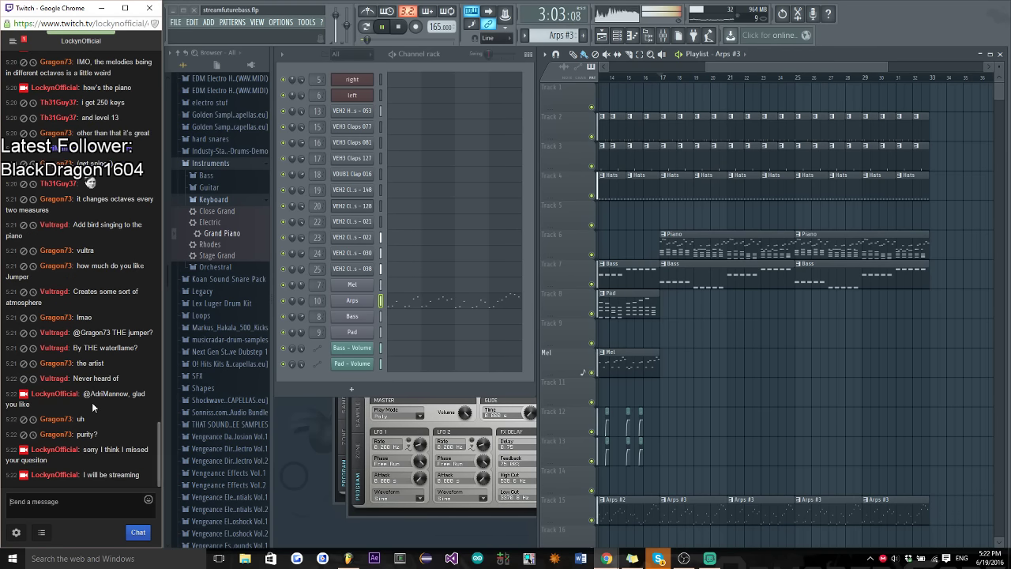
text(for like)
key(Return)
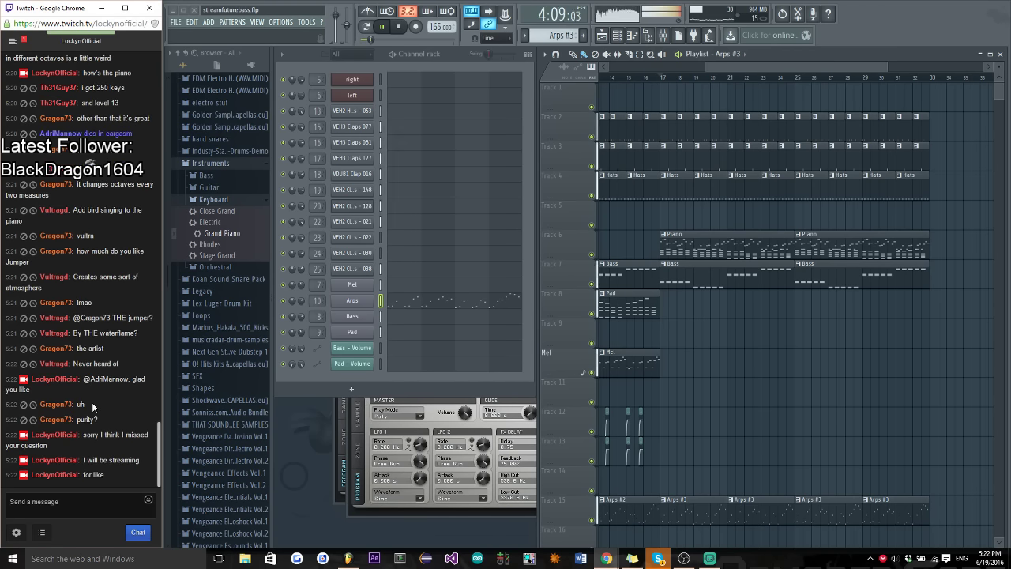
text(15=)
key(BackSpace)
text(more mi)
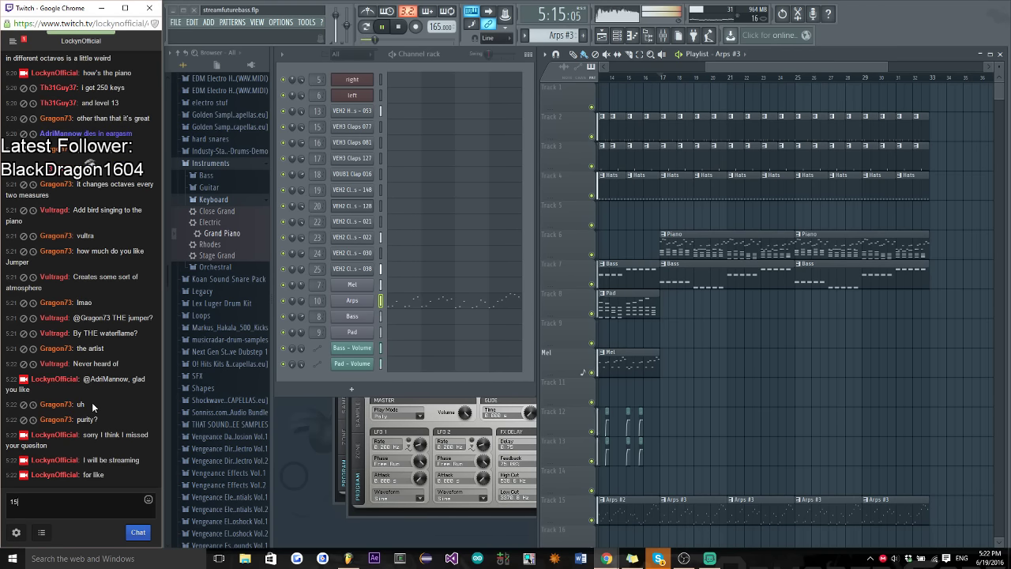
text(n?)
key(Return)
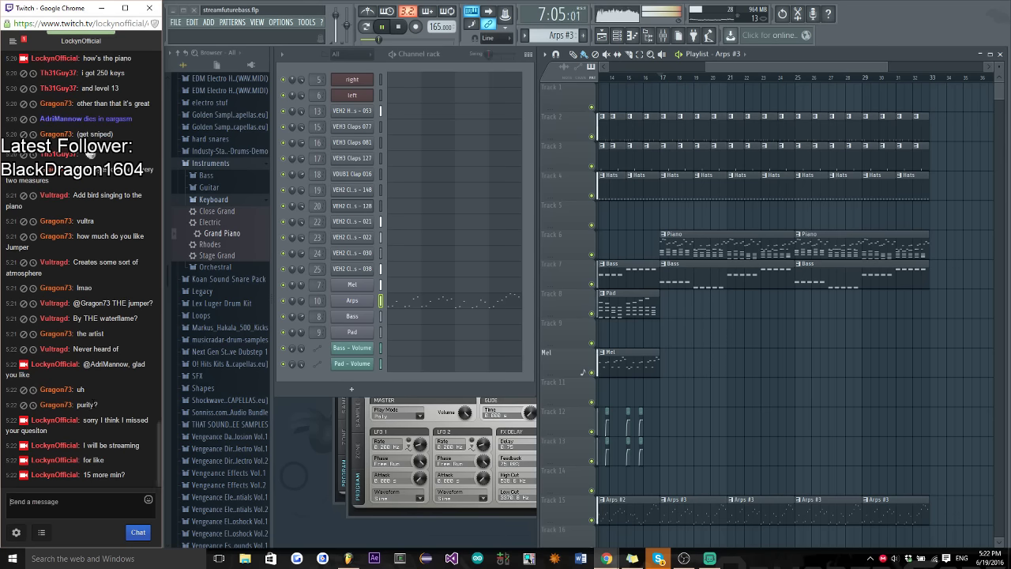
text(gotta leave soon)
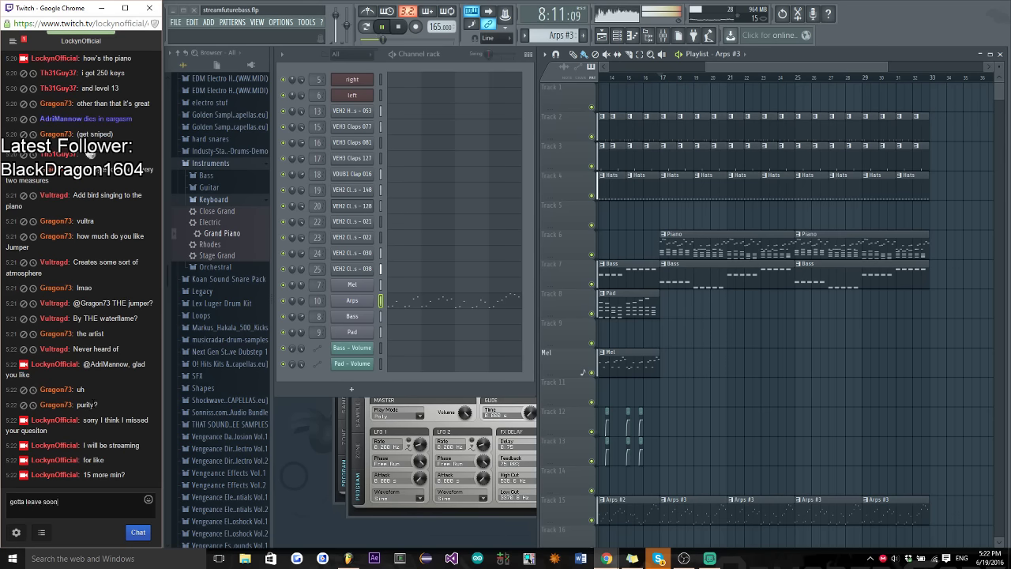
key(Return)
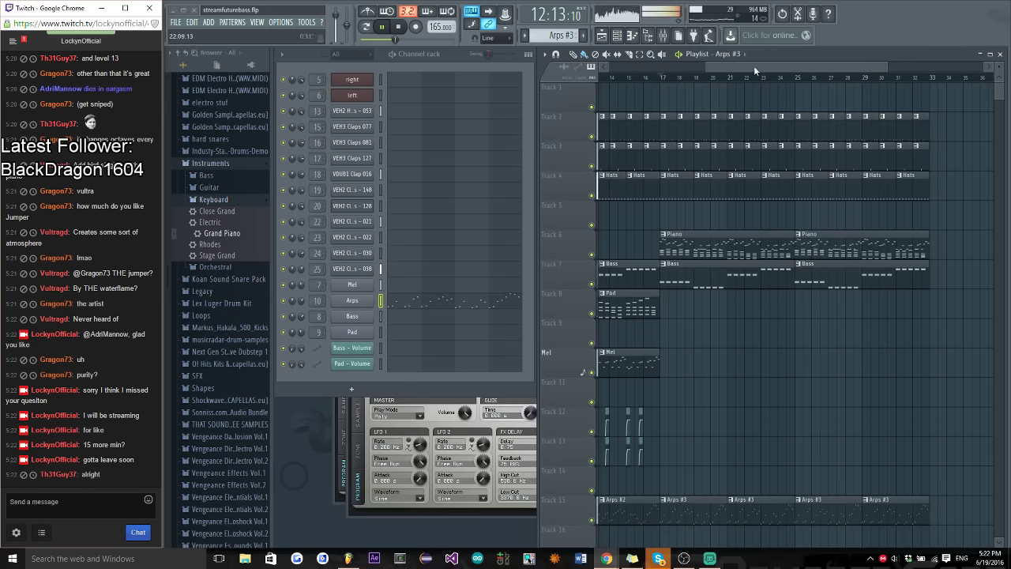
Restart the song arrangement from bar 17 and save the project
drag(754, 65, 649, 66)
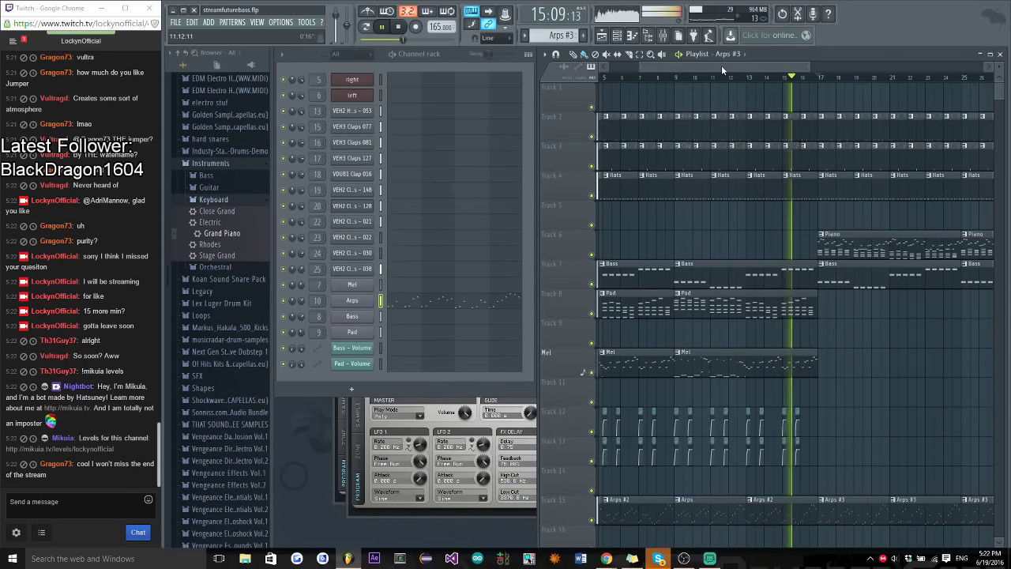
drag(721, 64, 583, 90)
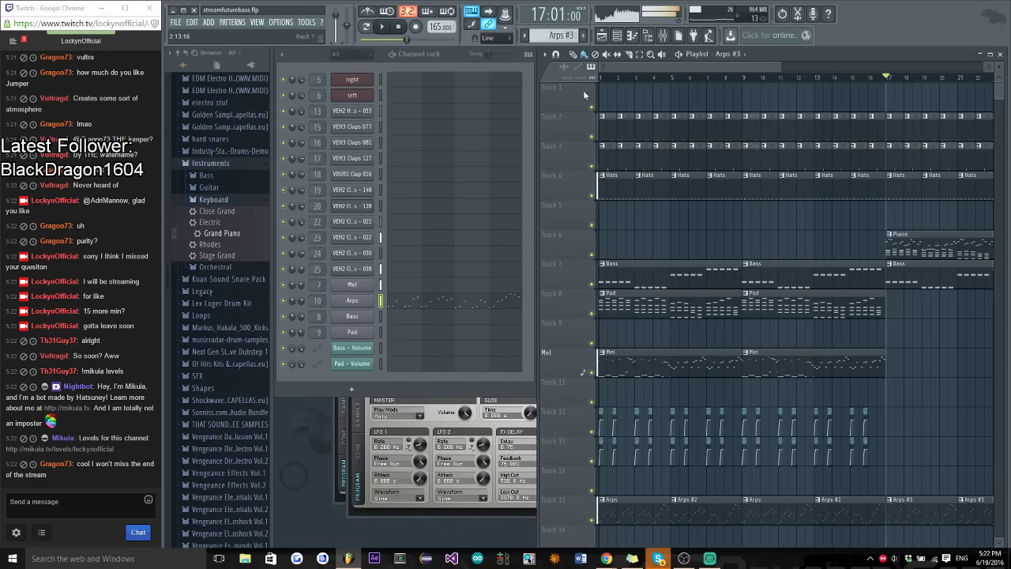
key(space)
drag(666, 82, 774, 84)
key(space)
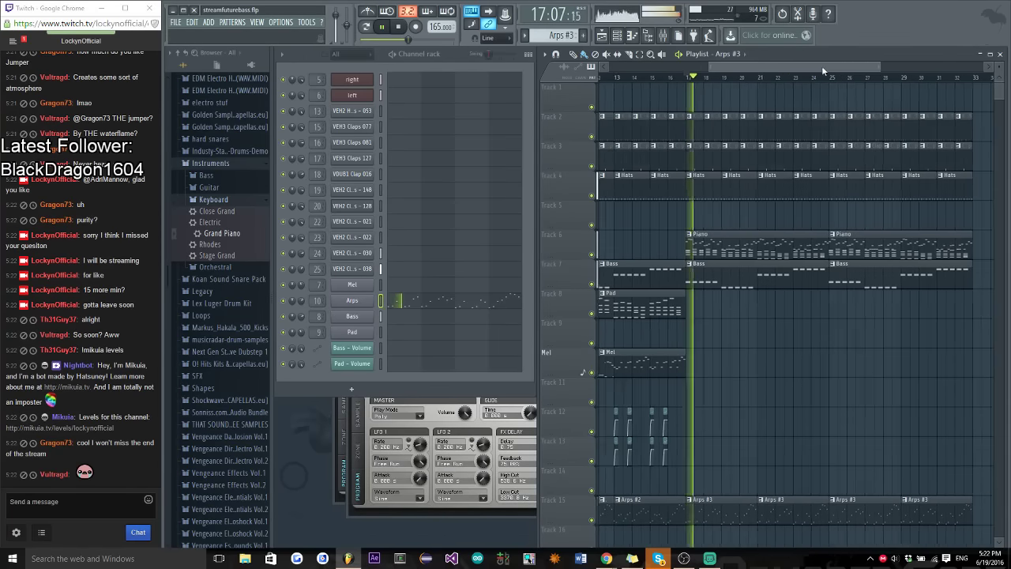
scroll(825, 65, down, 3)
key(ctrl+s)
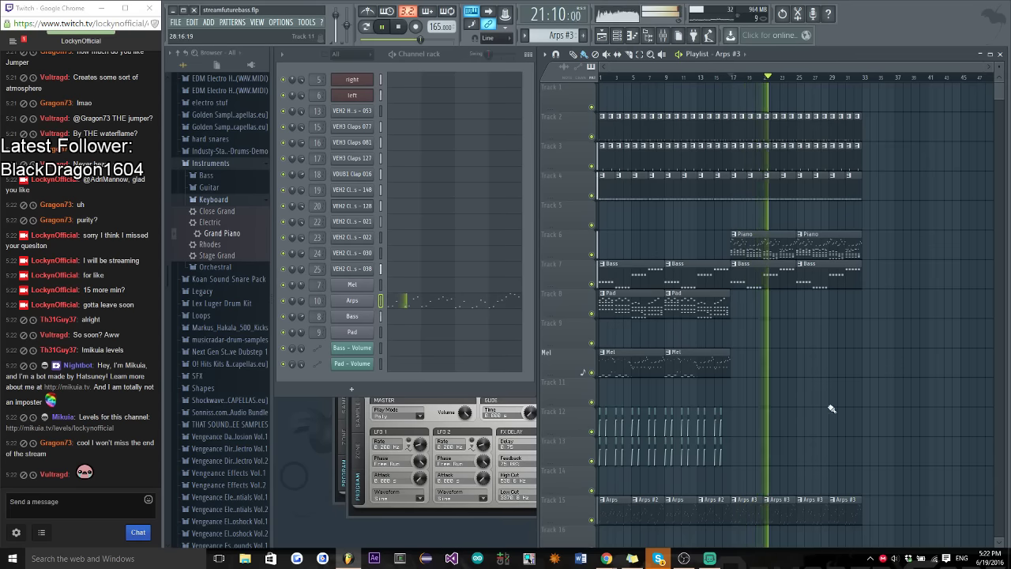
Examine the whole arrangement in the playlist while it plays, comparing the opening section with the piano section from bar 17
scroll(826, 403, down, 2)
scroll(769, 456, up, 2)
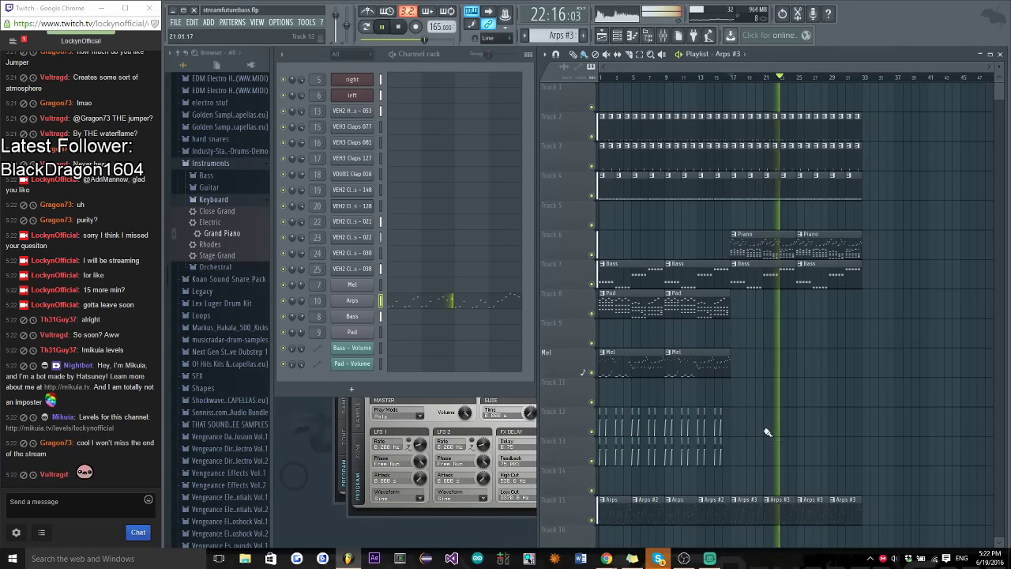
scroll(837, 434, up, 2)
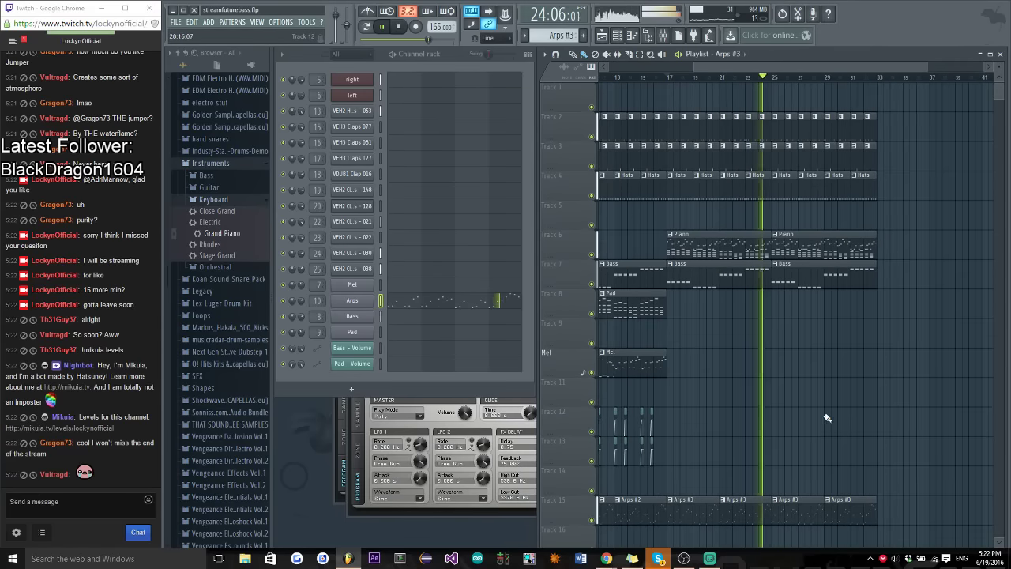
scroll(837, 426, down, 2)
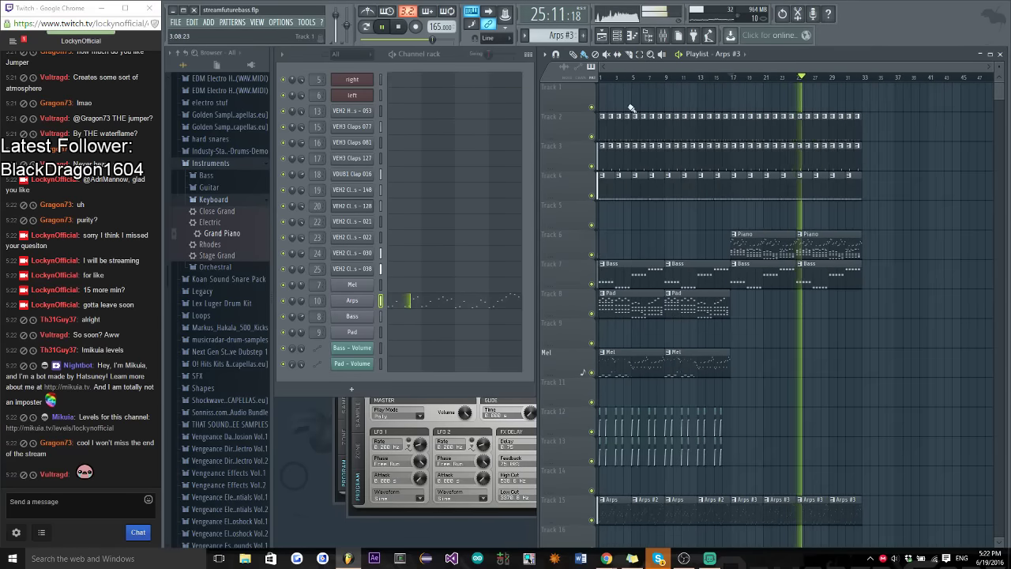
scroll(749, 307, up, 2)
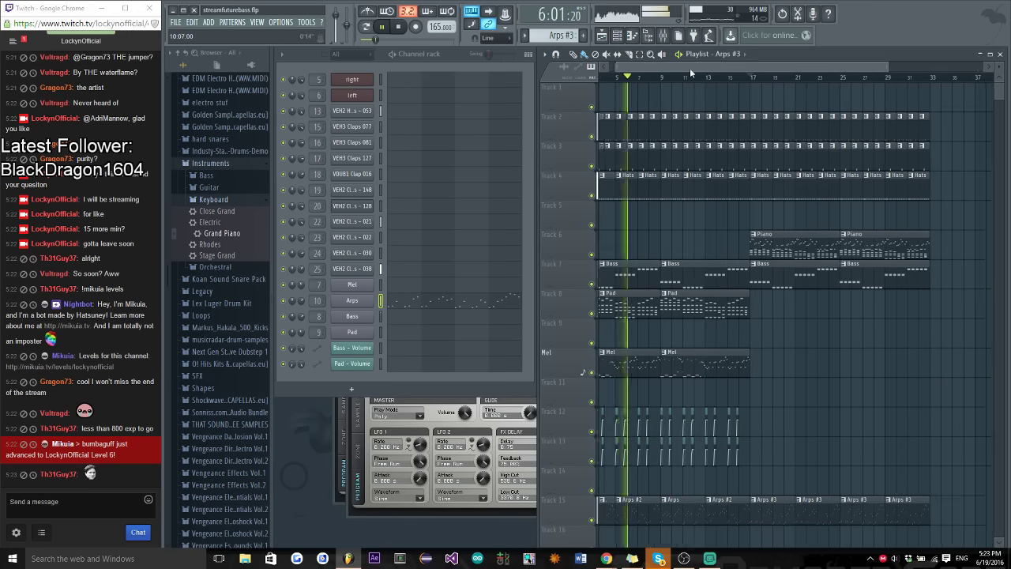
scroll(784, 313, down, 3)
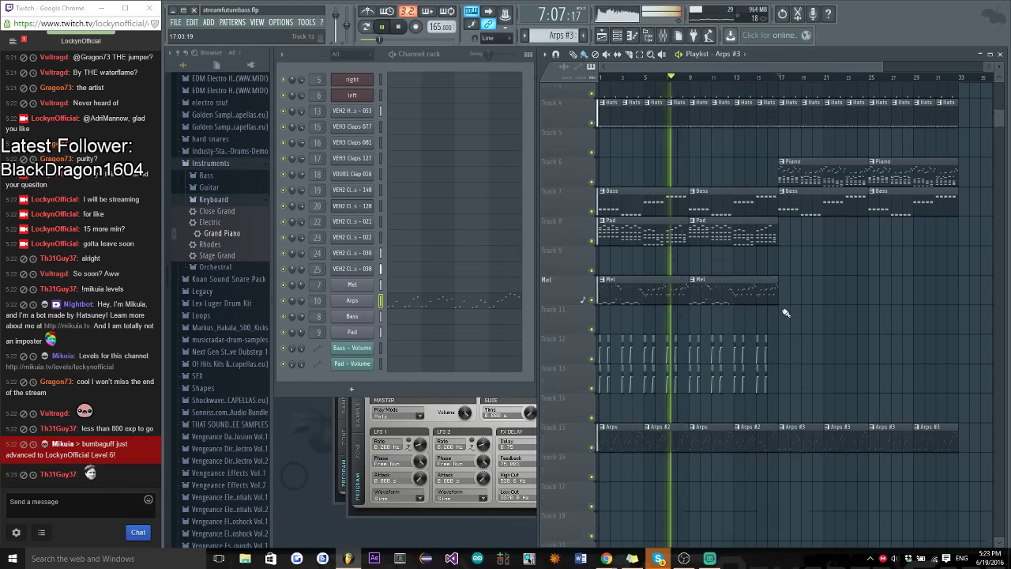
scroll(750, 379, up, 2)
scroll(719, 458, up, 1)
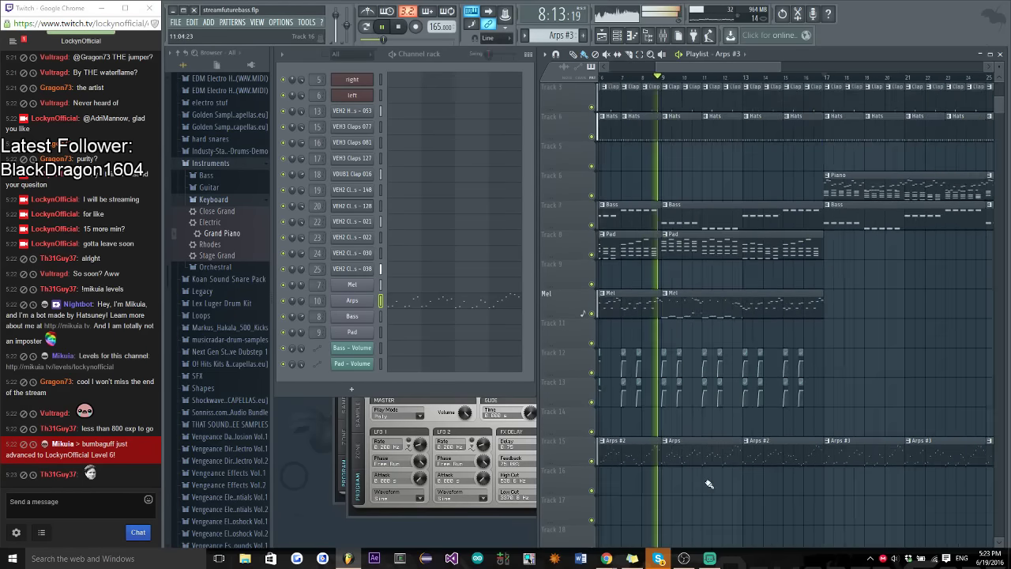
scroll(781, 395, down, 3)
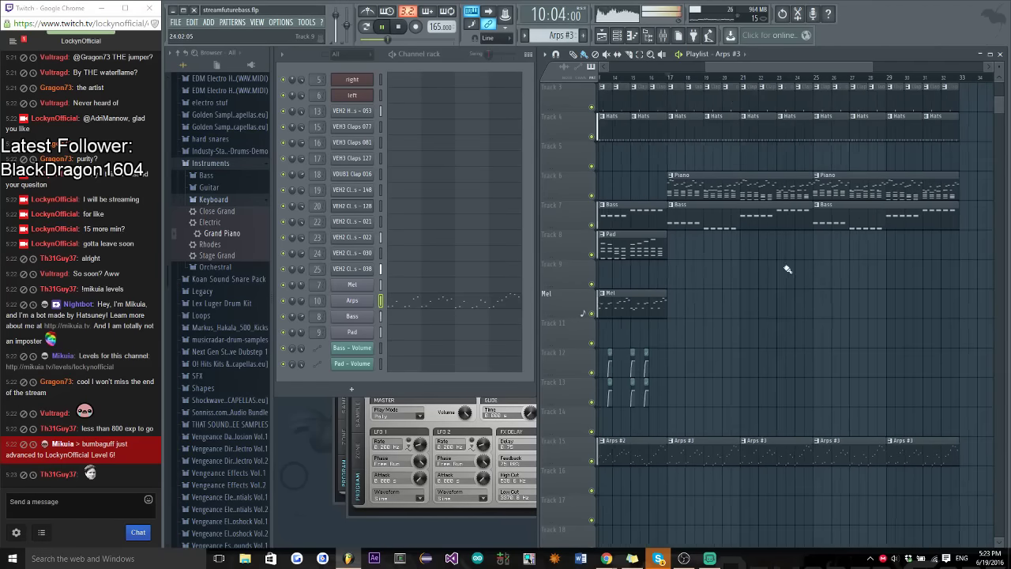
Replay the arrangement from bar 17, select the Piano pattern and play it on its own
key(space)
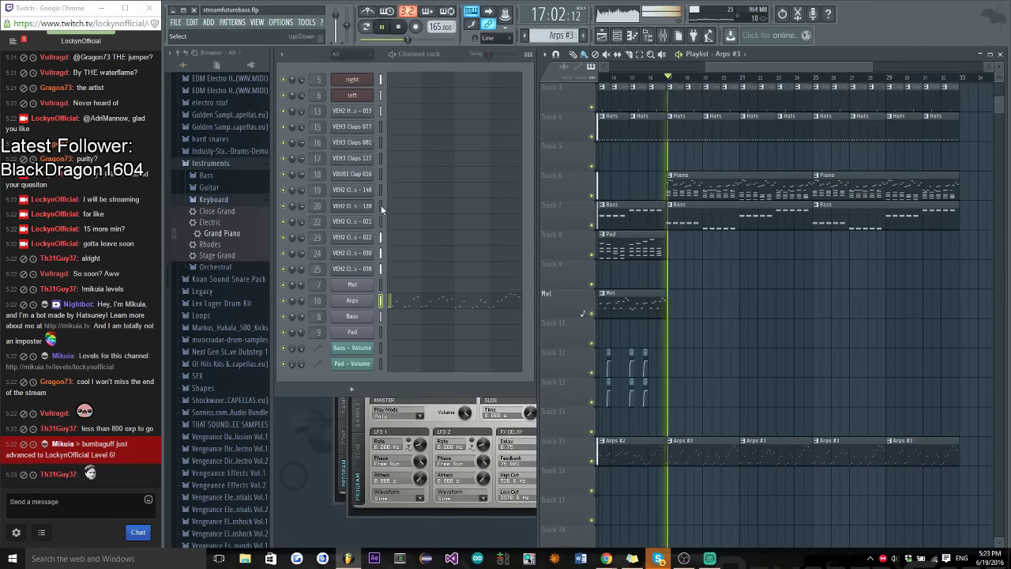
right_click(365, 324)
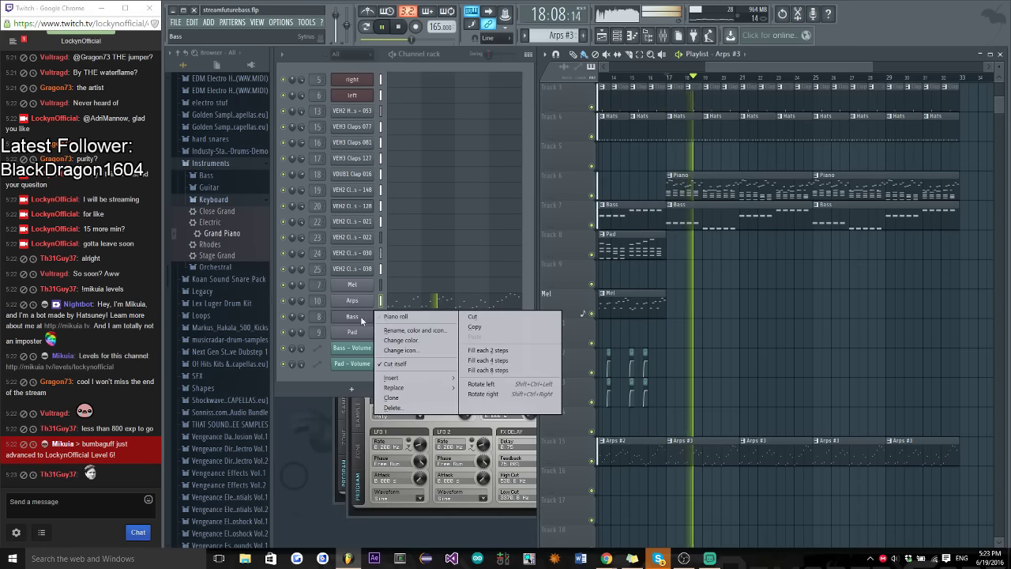
click(509, 328)
click(740, 191)
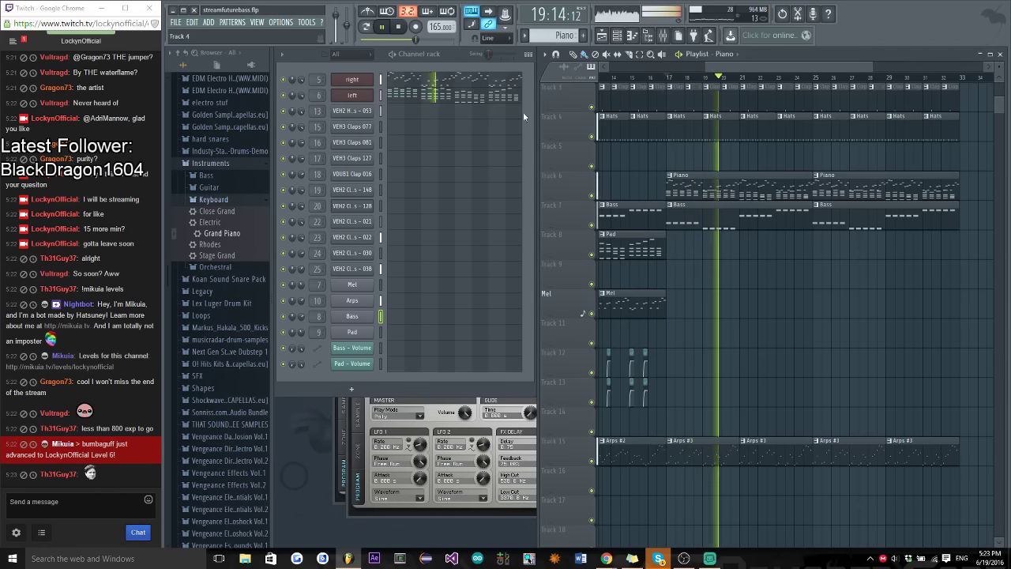
key(space)
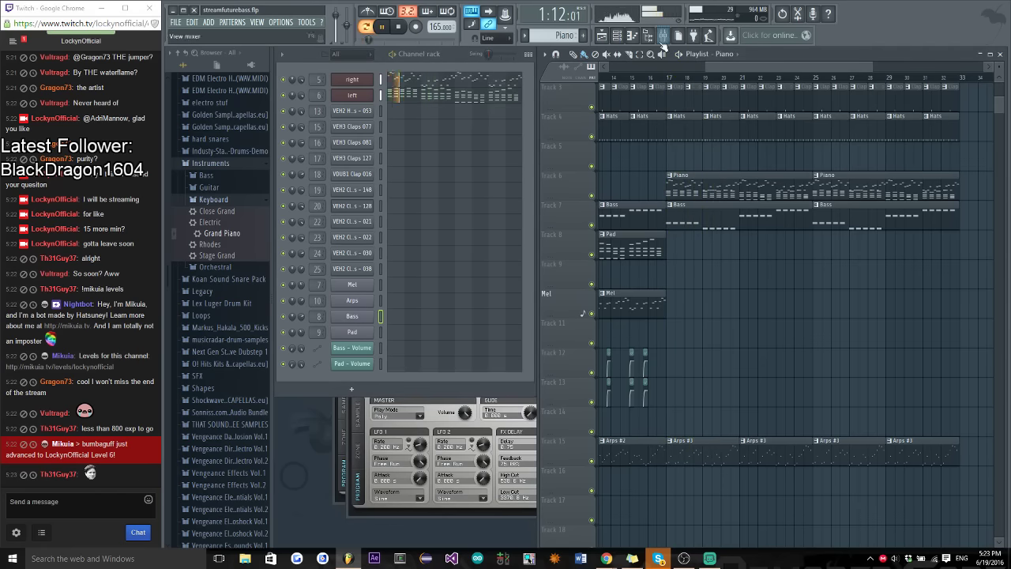
Check Fruity Blood Overdrive on the right piano's mixer track and set the left piano's overdrive PreAmp to about 0.03
click(663, 35)
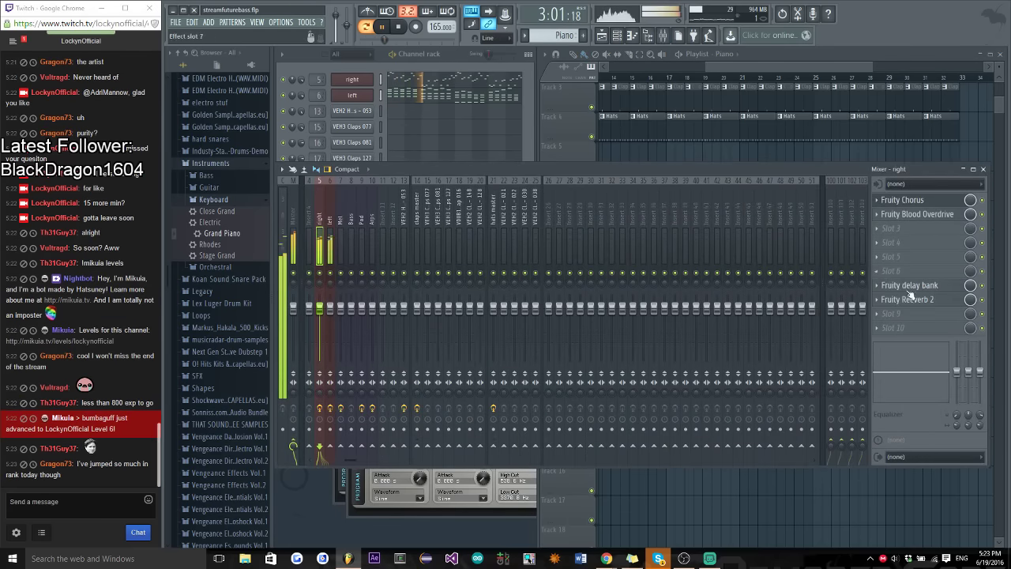
click(915, 214)
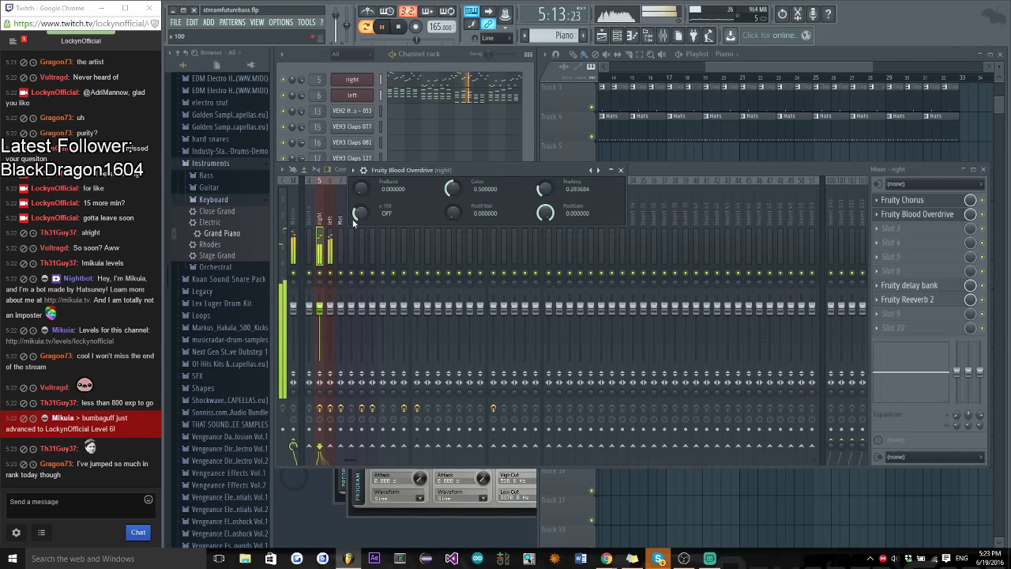
click(329, 221)
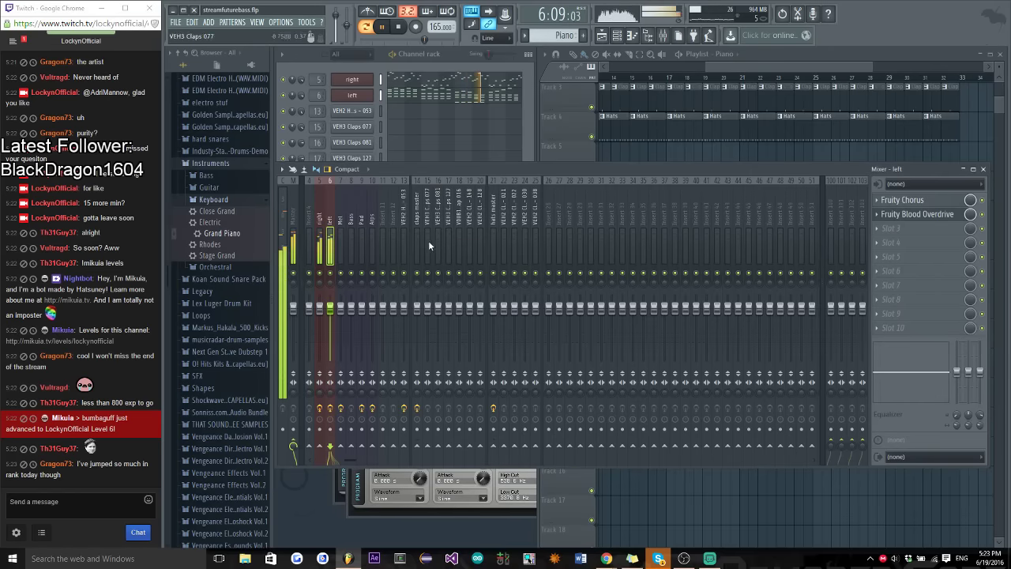
click(915, 216)
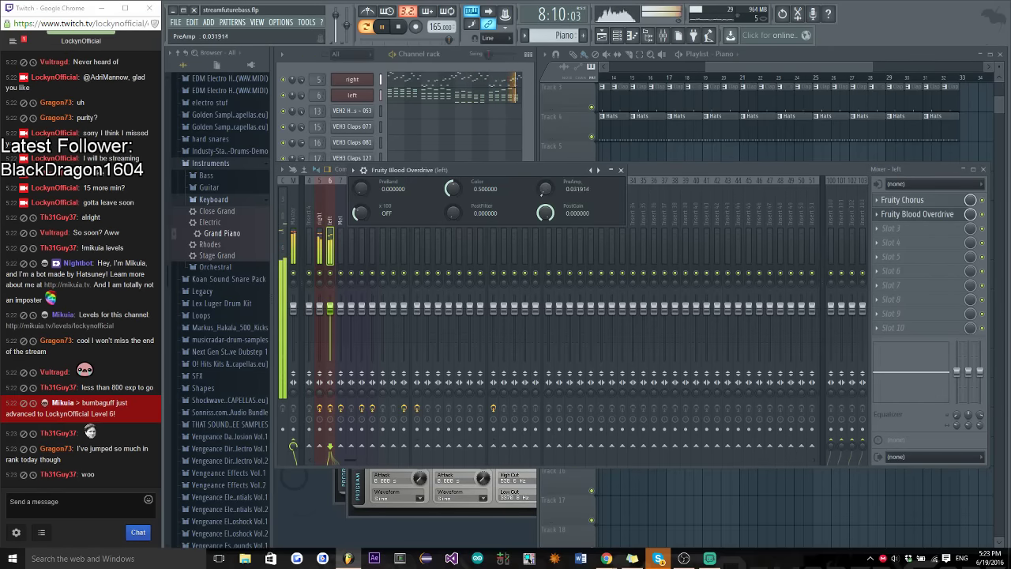
click(621, 170)
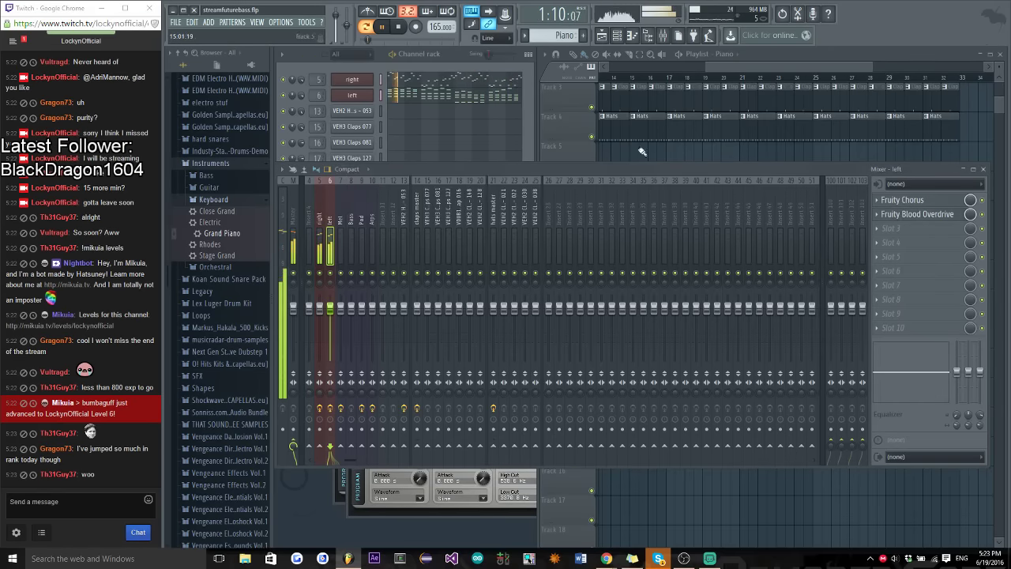
Play the song from bar 17 again and insert a new Sytrus channel above the Arps channel
click(725, 69)
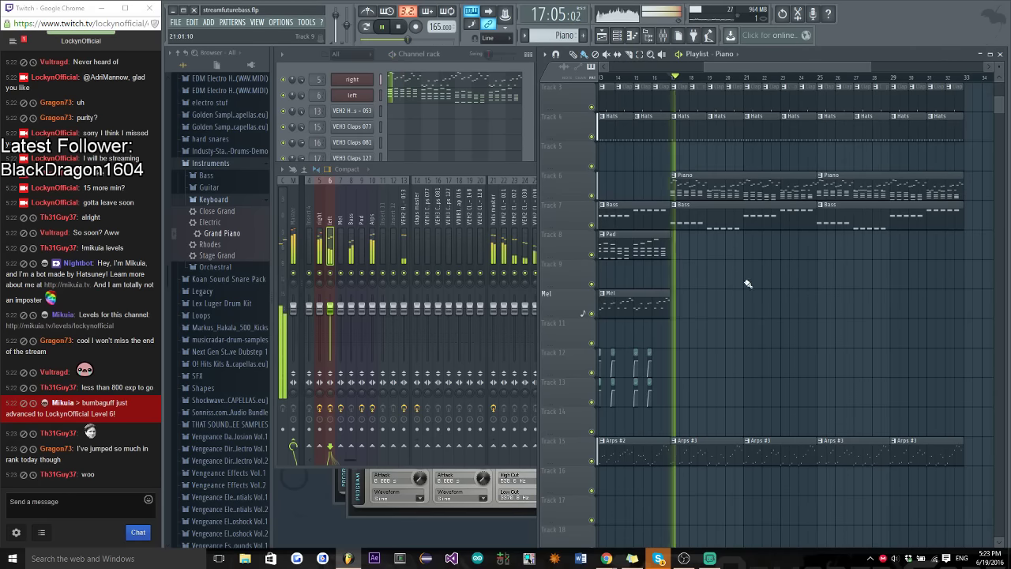
click(447, 53)
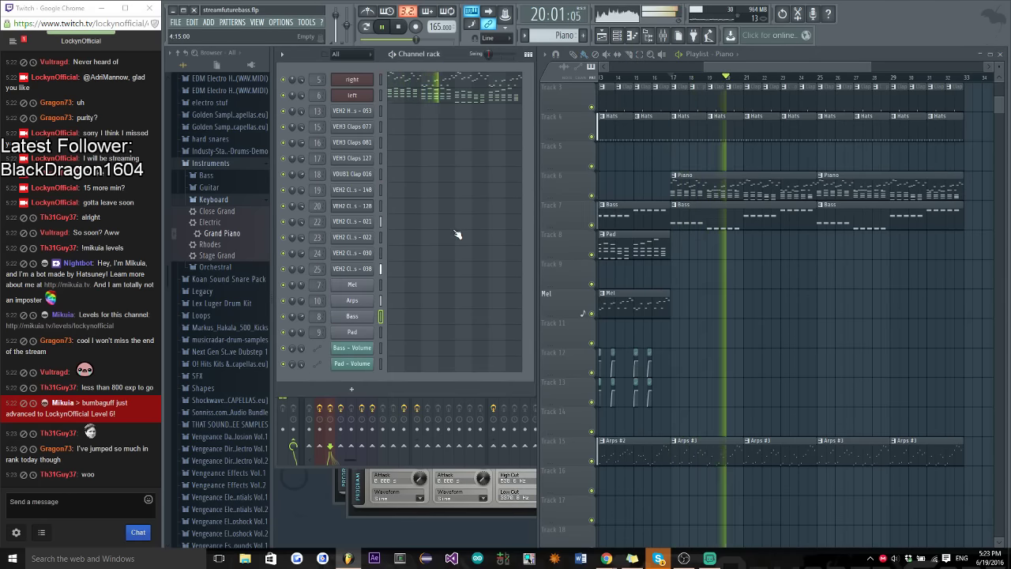
right_click(375, 297)
mouse_move(411, 361)
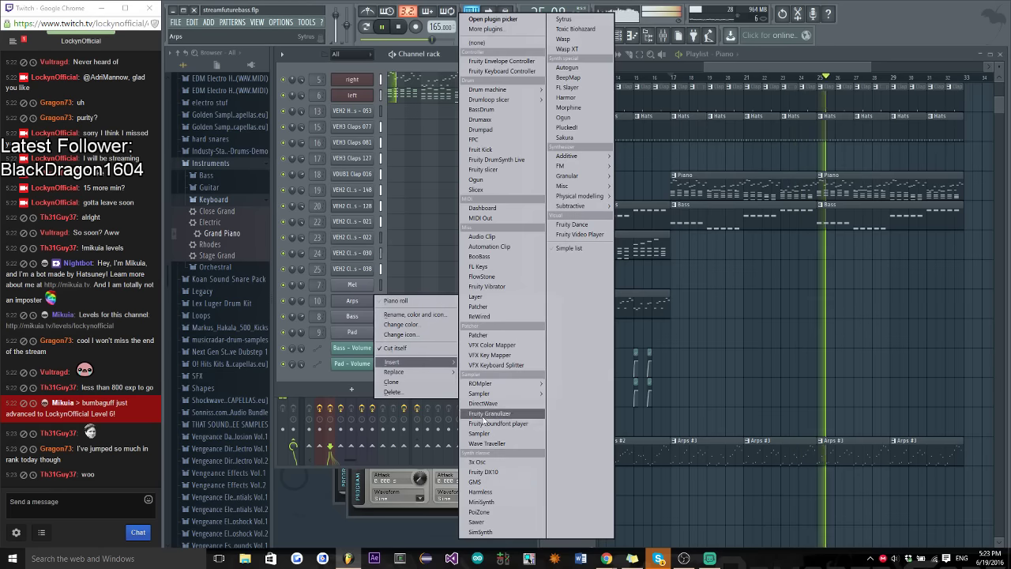
click(563, 18)
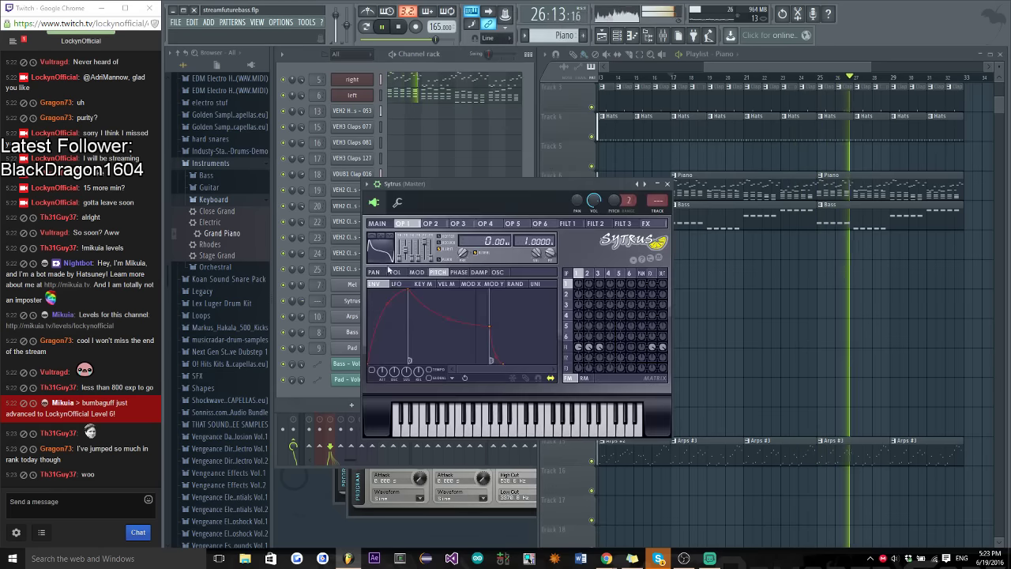
Load the Default preset into the new Sytrus channel and stop the song
click(366, 184)
mouse_move(400, 221)
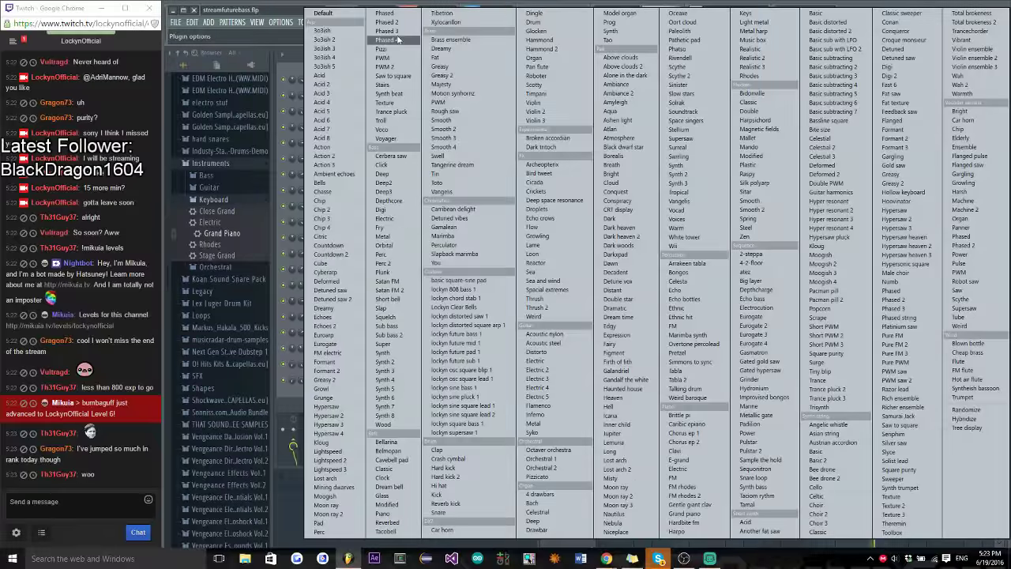
click(359, 17)
click(366, 306)
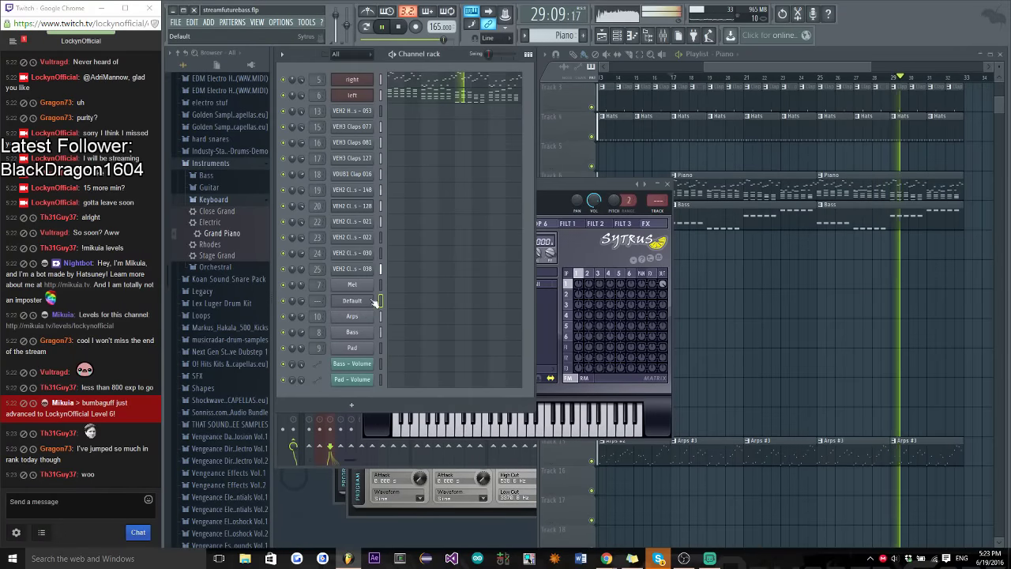
key(space)
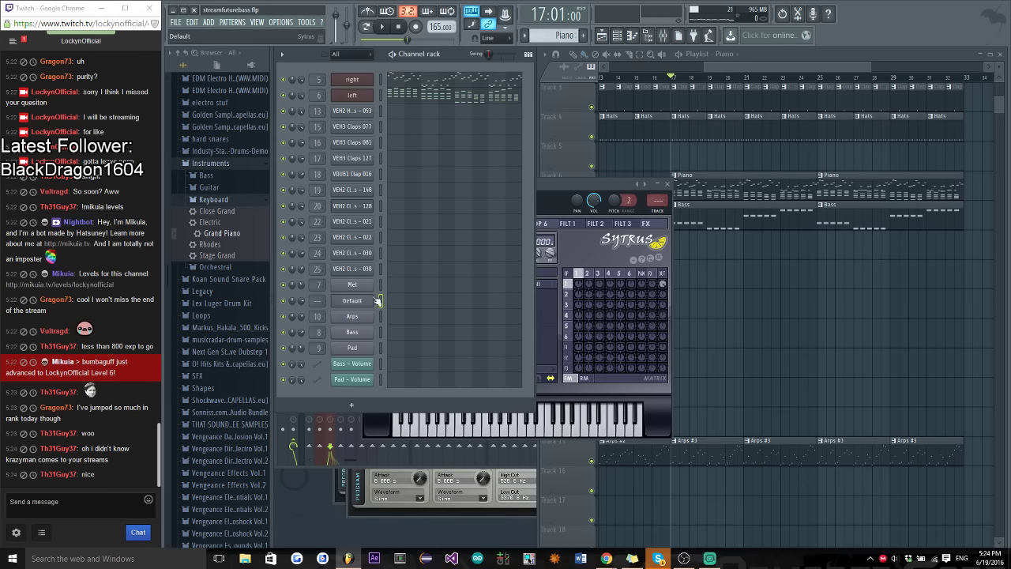
Rename the new Sytrus channel Highsound and create an empty pattern with the same name
right_click(377, 300)
click(404, 316)
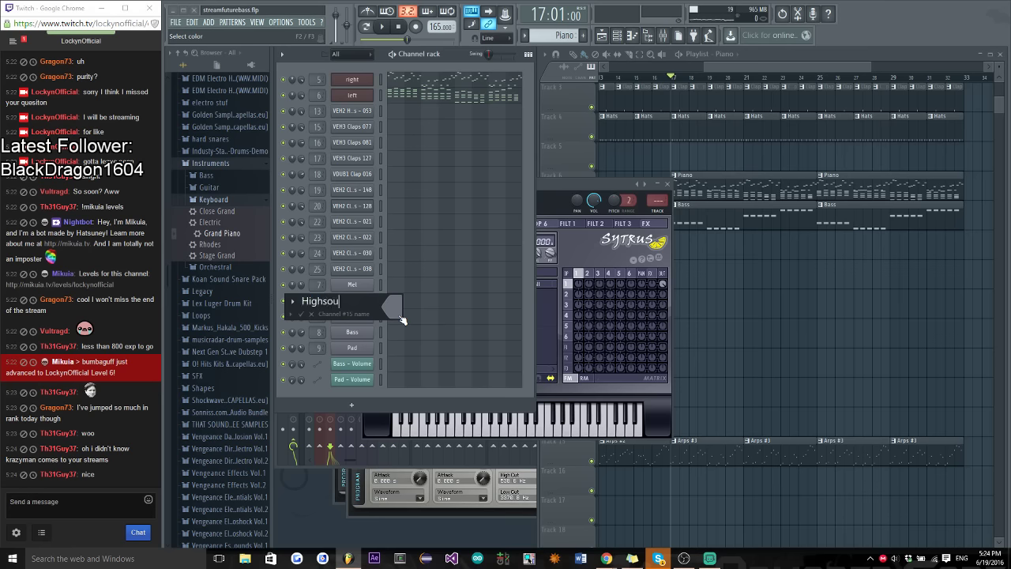
text(nd)
key(Return)
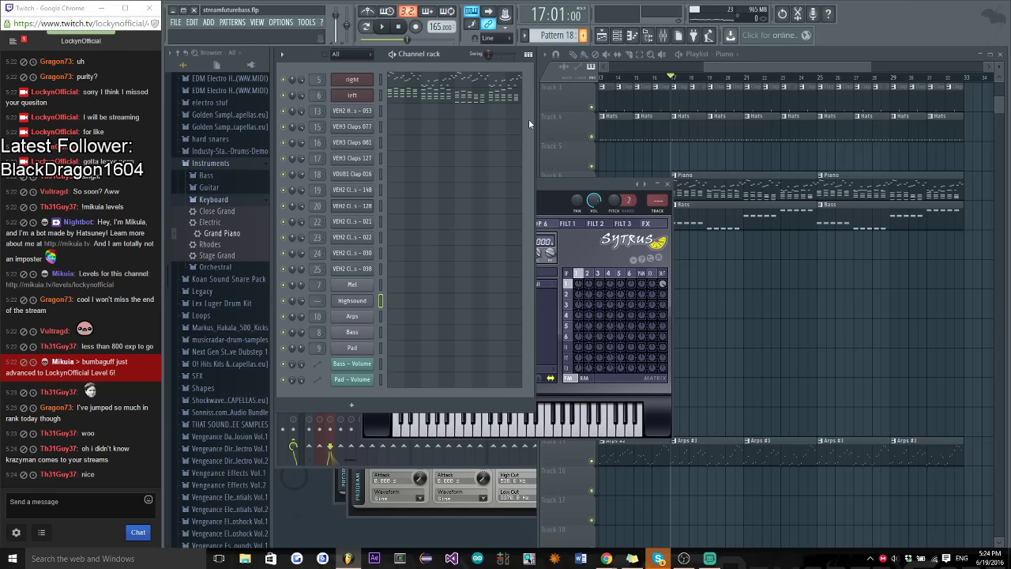
key(F4)
text(Highsound)
key(Return)
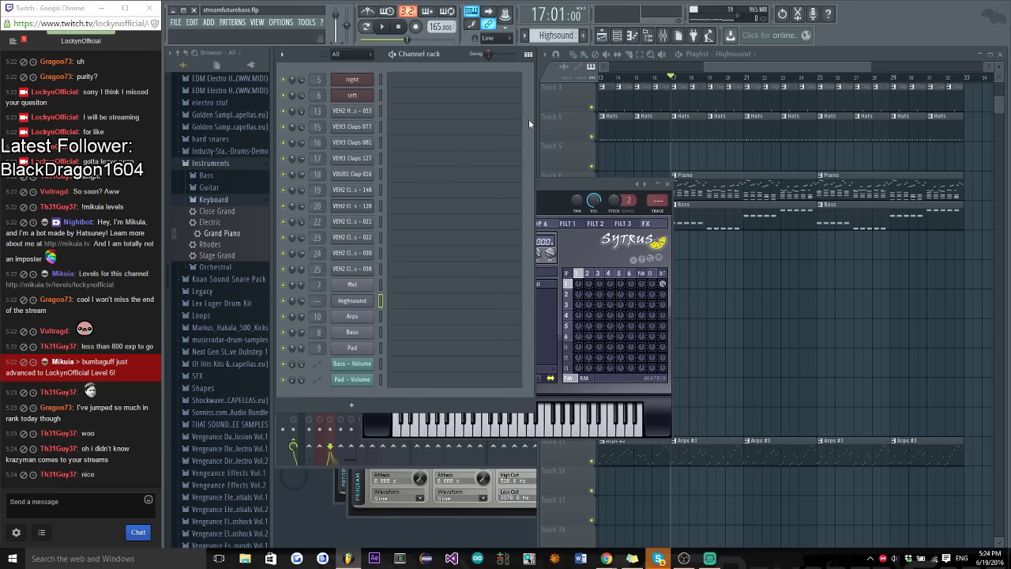
Write a two-bar Highsound melody in the piano roll with the notes G6, A6, D6, D6, C6, C6, C6, D6, A5 and A5
click(403, 303)
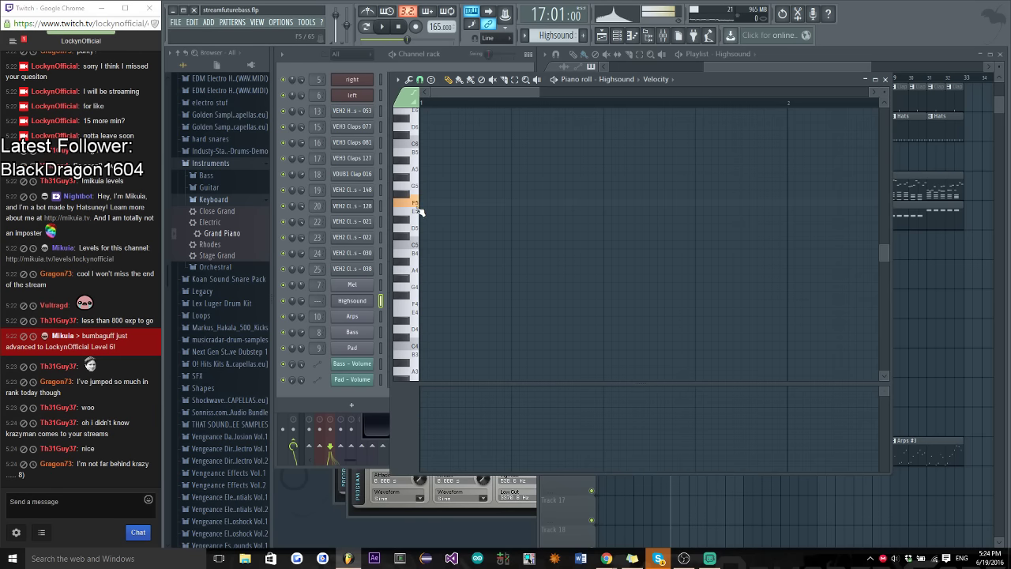
key(space)
scroll(431, 194, up, 3)
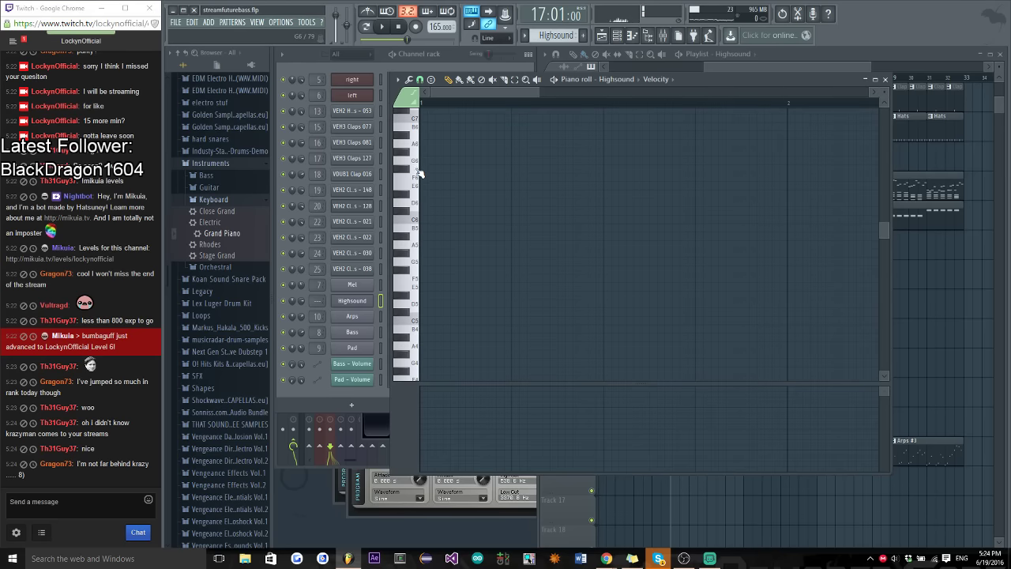
scroll(418, 198, up, 2)
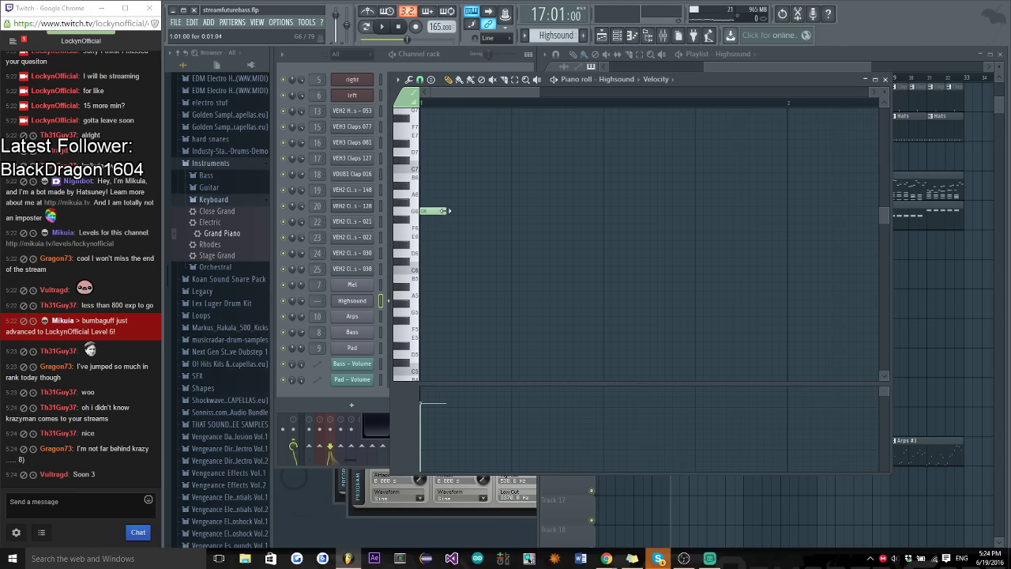
click(513, 256)
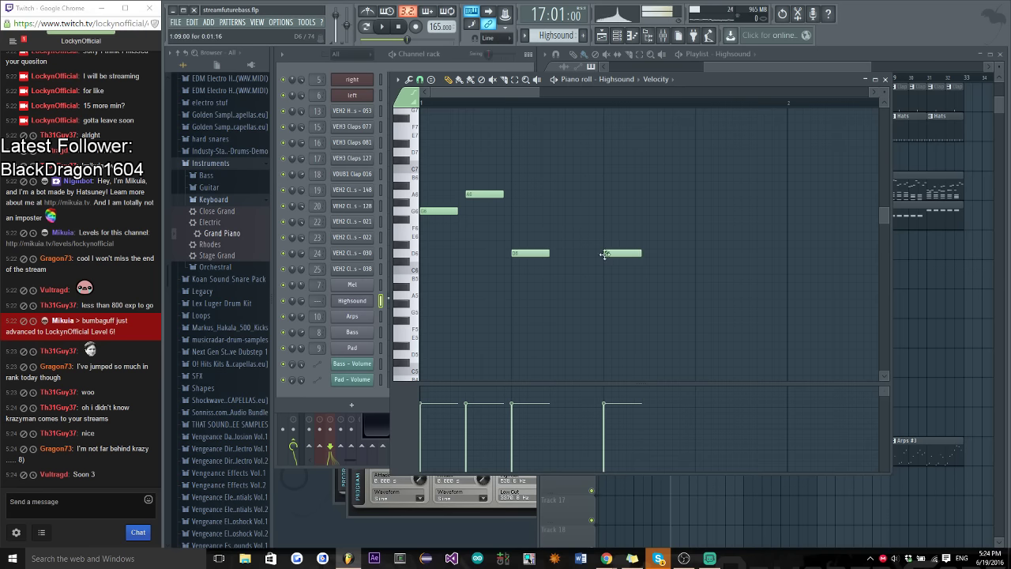
click(698, 283)
scroll(572, 271, up, 2)
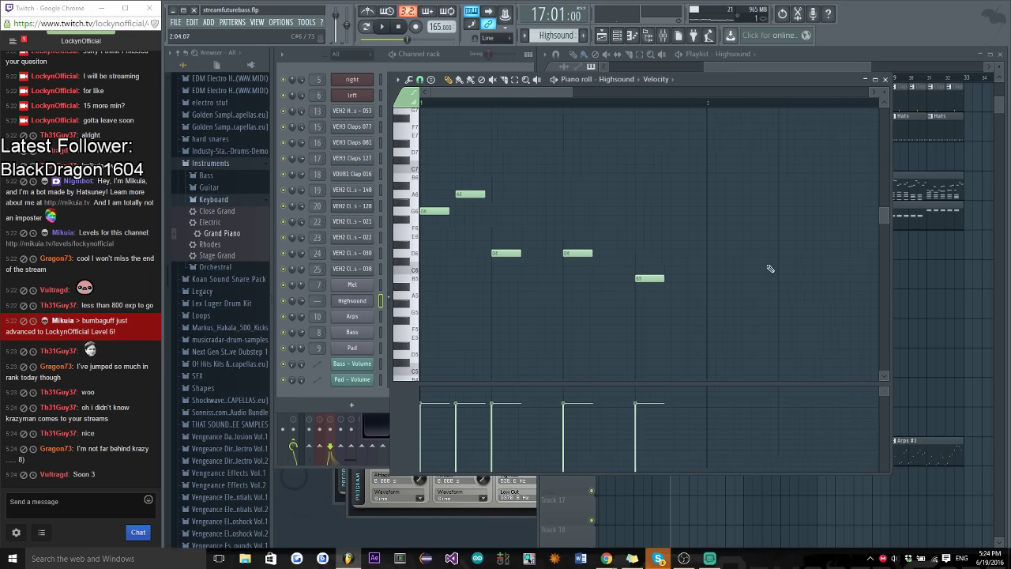
scroll(572, 272, down, 2)
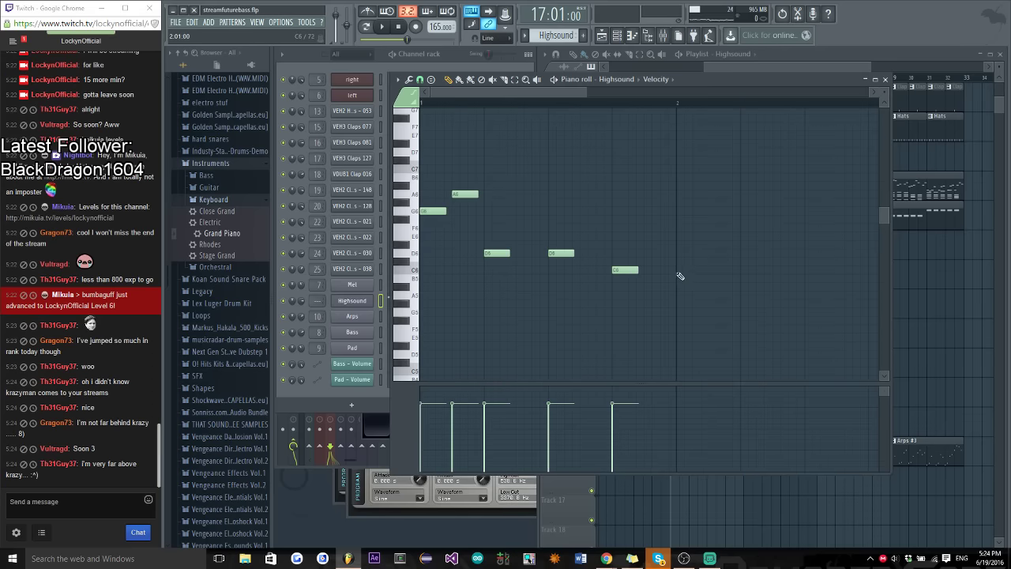
scroll(588, 131, down, 1)
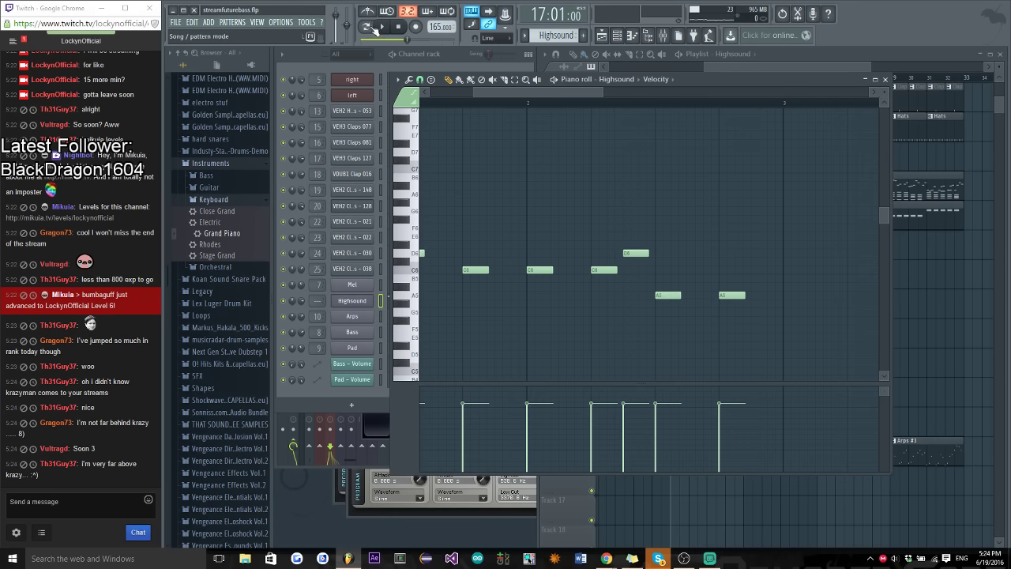
Loop the Highsound pattern and shape OP 1's volume envelope with no attack and a steep decay to zero sustain
key(space)
key(F6)
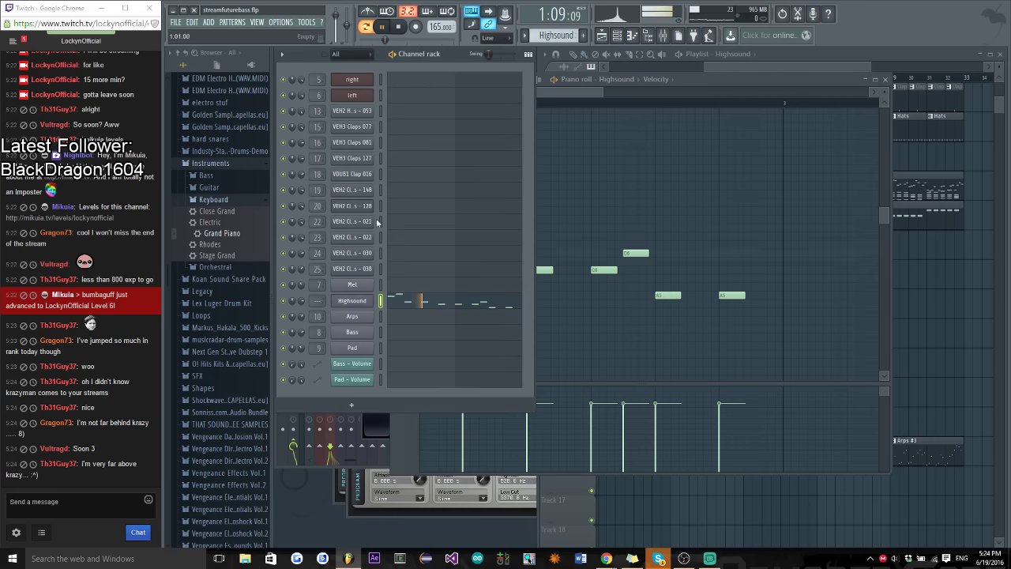
click(360, 301)
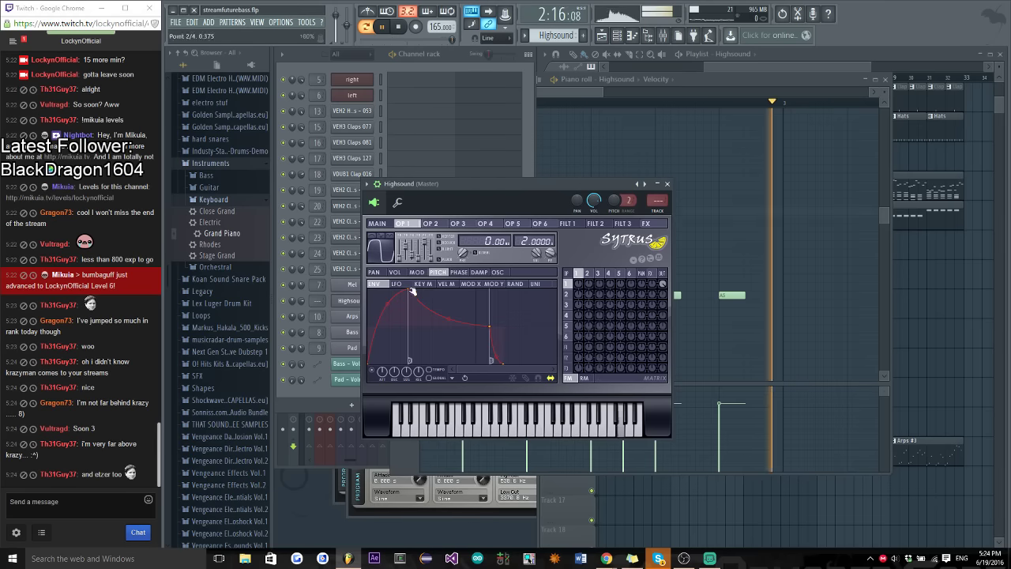
click(395, 272)
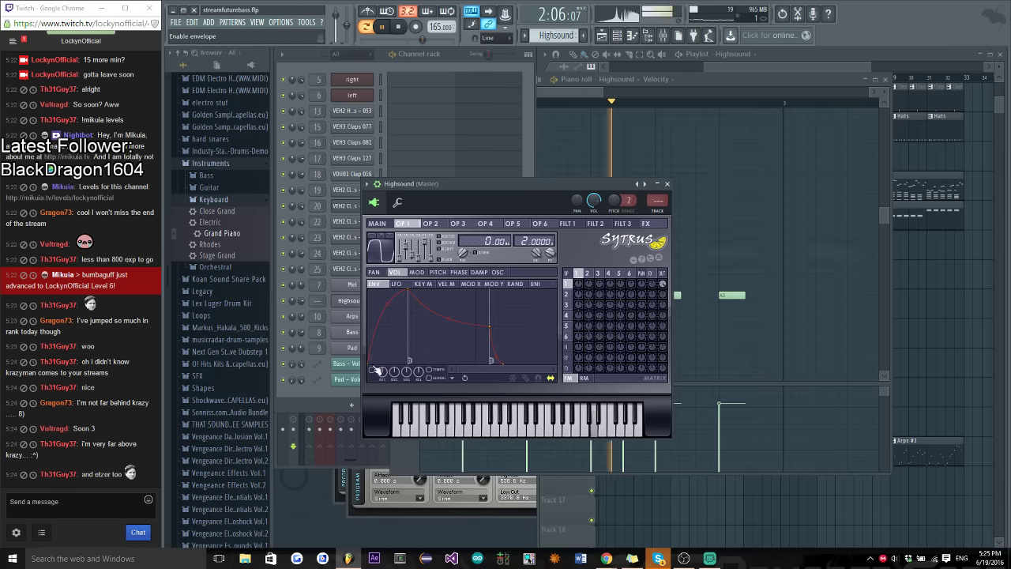
drag(391, 286, 345, 269)
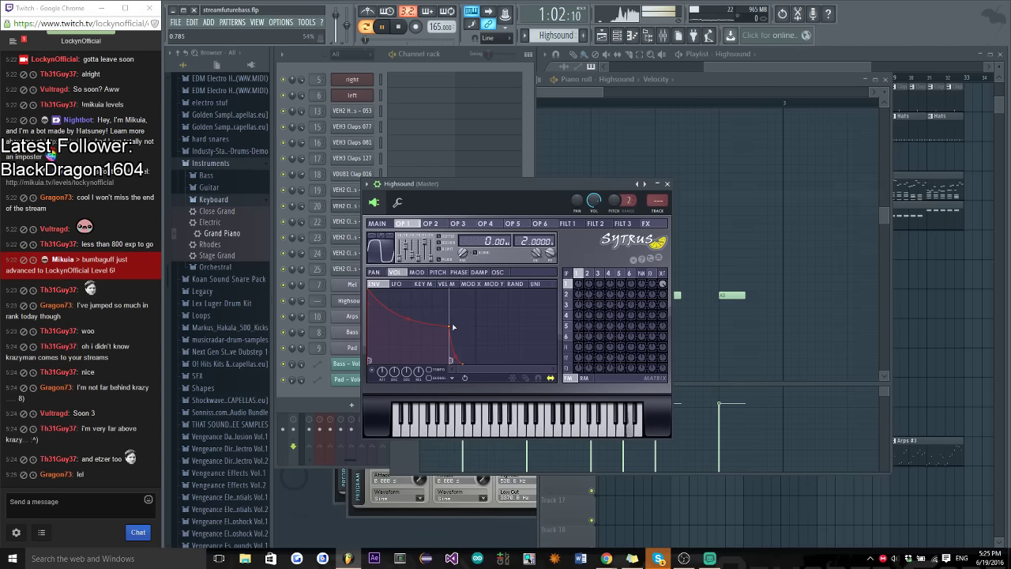
drag(448, 326, 478, 360)
drag(423, 331, 422, 360)
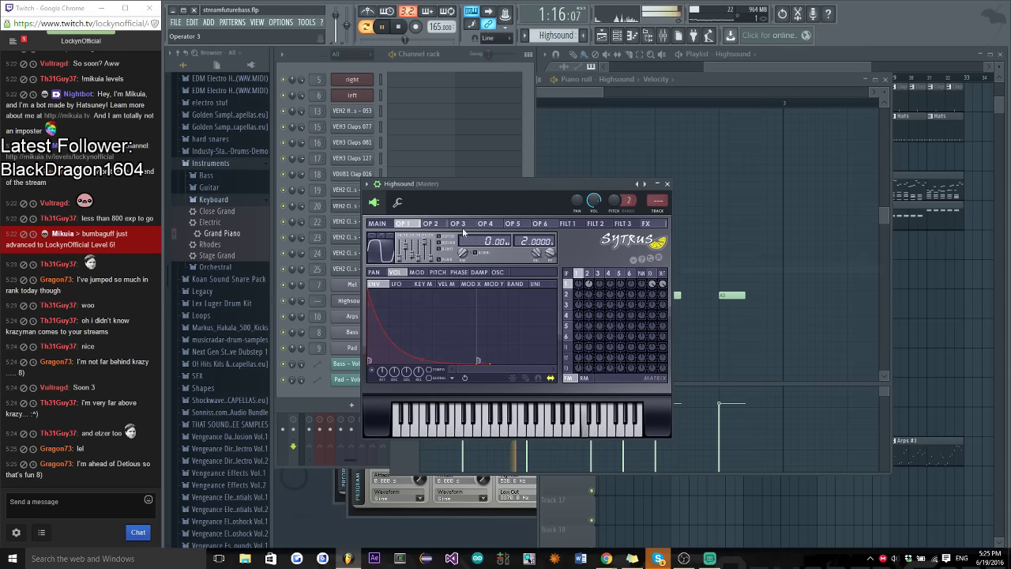
Set OP 2's frequency offset to 11.00 and reshape its volume envelope with a shorter attack and lower sustain
click(436, 227)
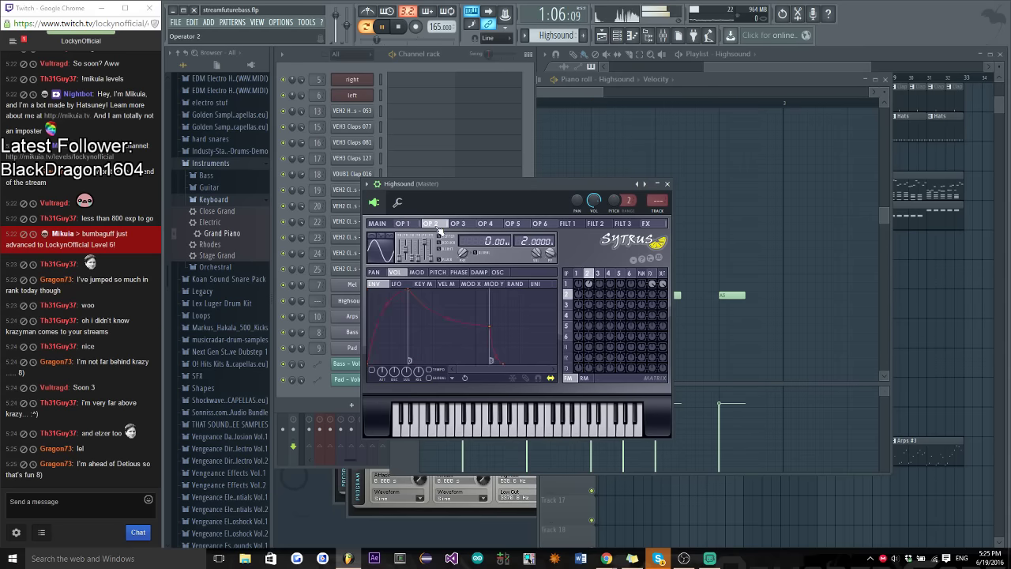
drag(593, 284, 594, 248)
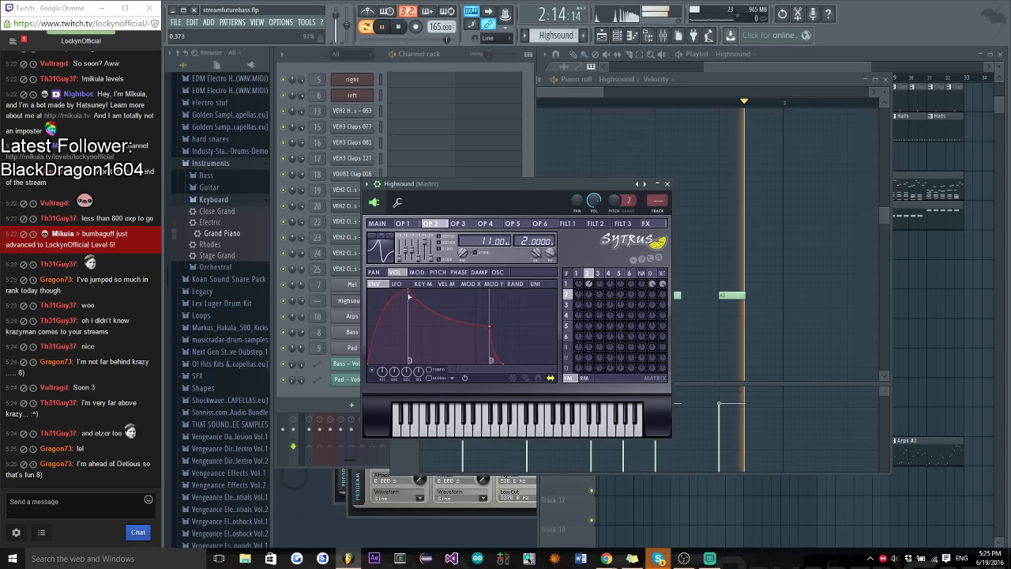
drag(410, 292, 377, 290)
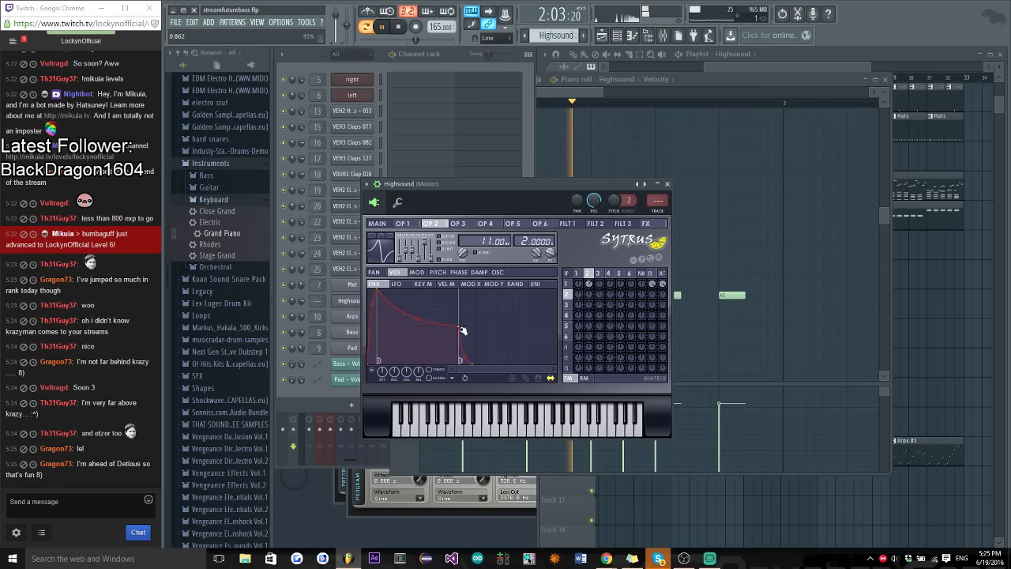
drag(472, 329, 472, 337)
click(405, 224)
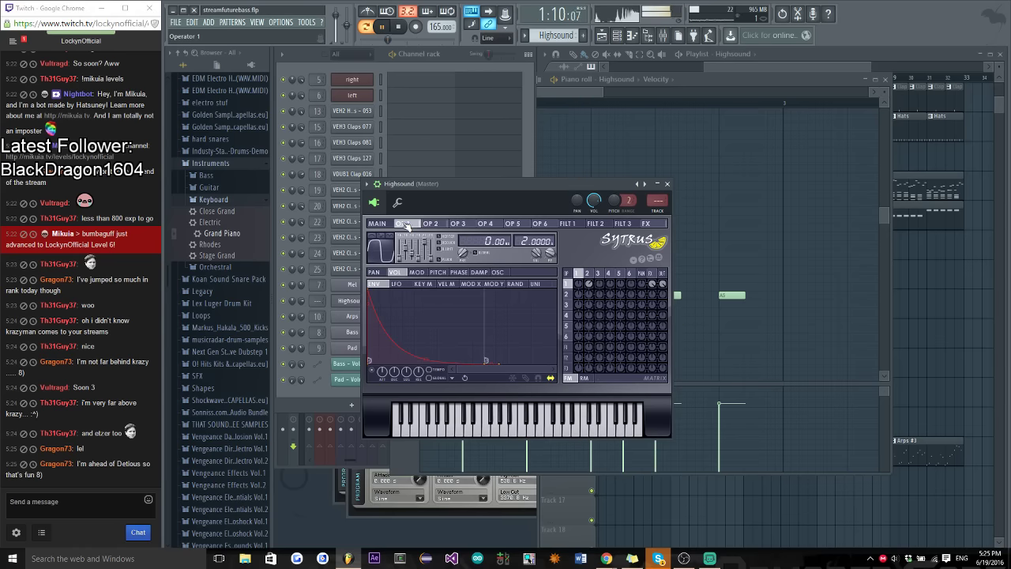
click(430, 223)
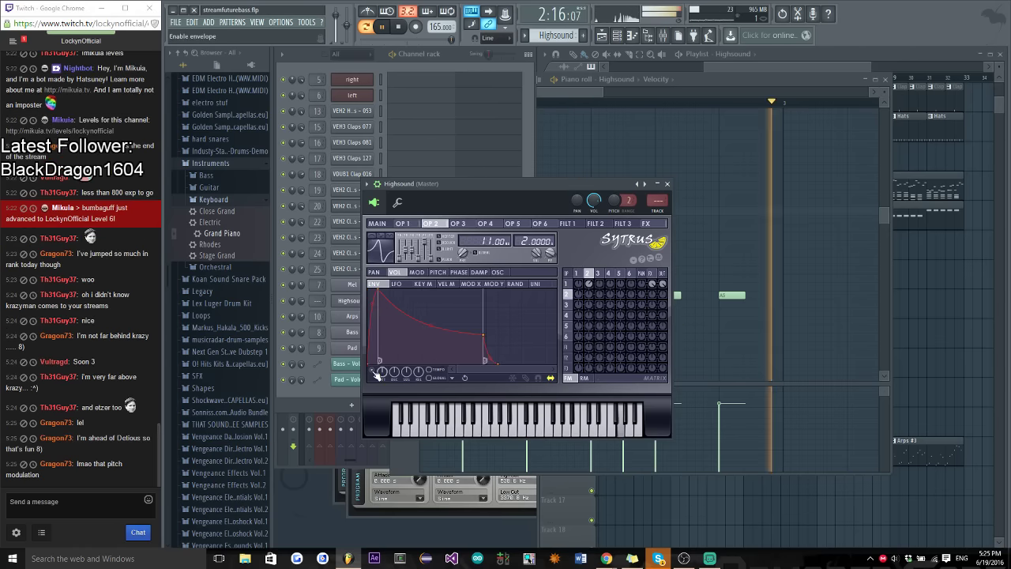
Try a frequency ratio of 1.0000 on OP 1 and restore it to 2.0000
click(402, 223)
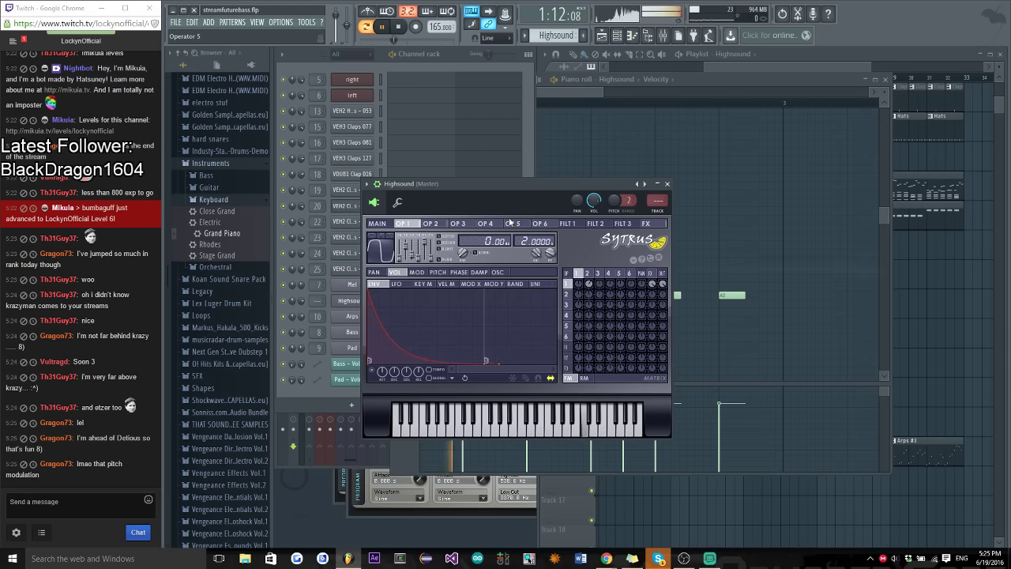
scroll(526, 240, down, 2)
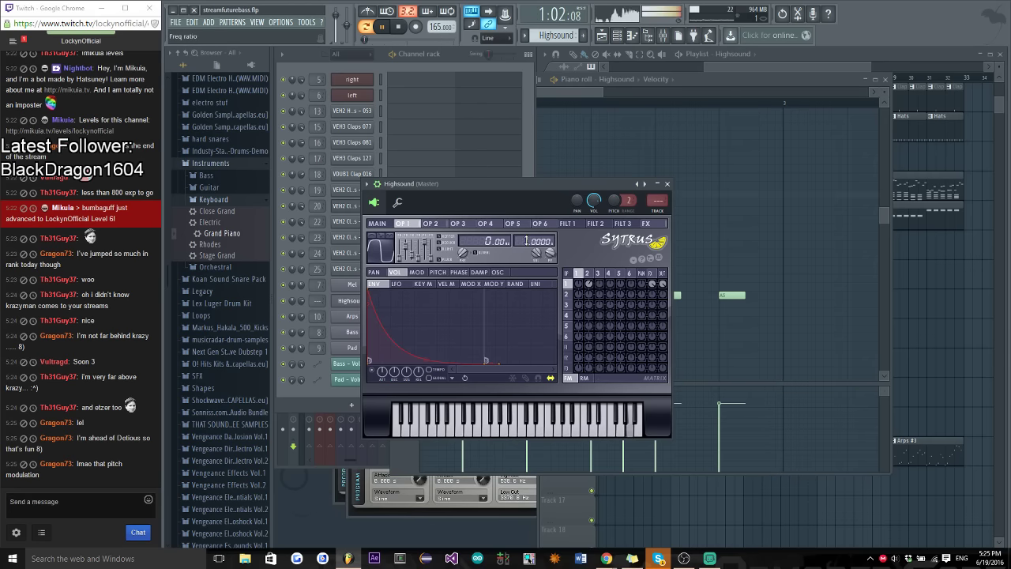
scroll(526, 240, up, 2)
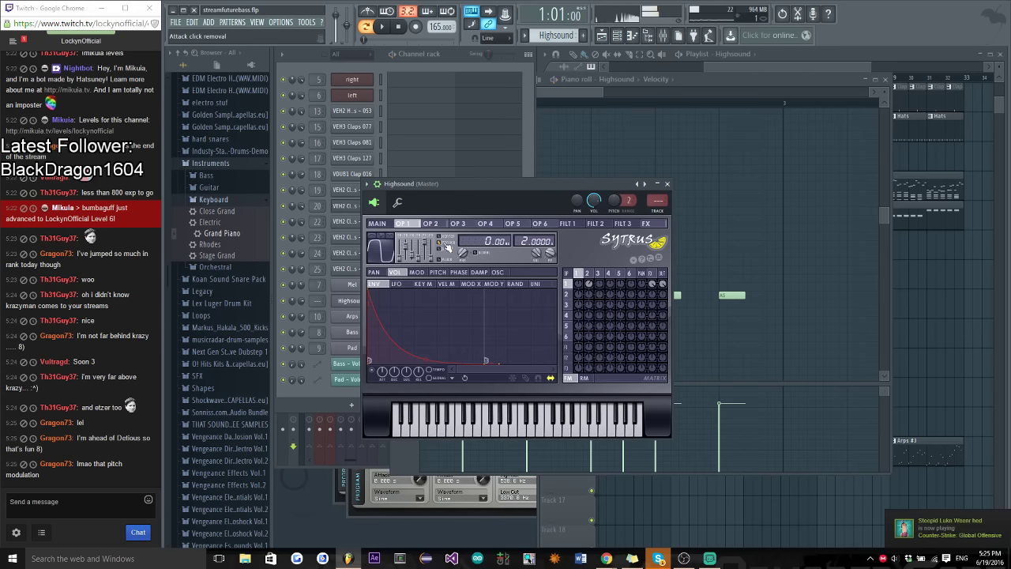
Give OP 1's volume envelope a slight attack and audition the Highsound pattern
click(594, 105)
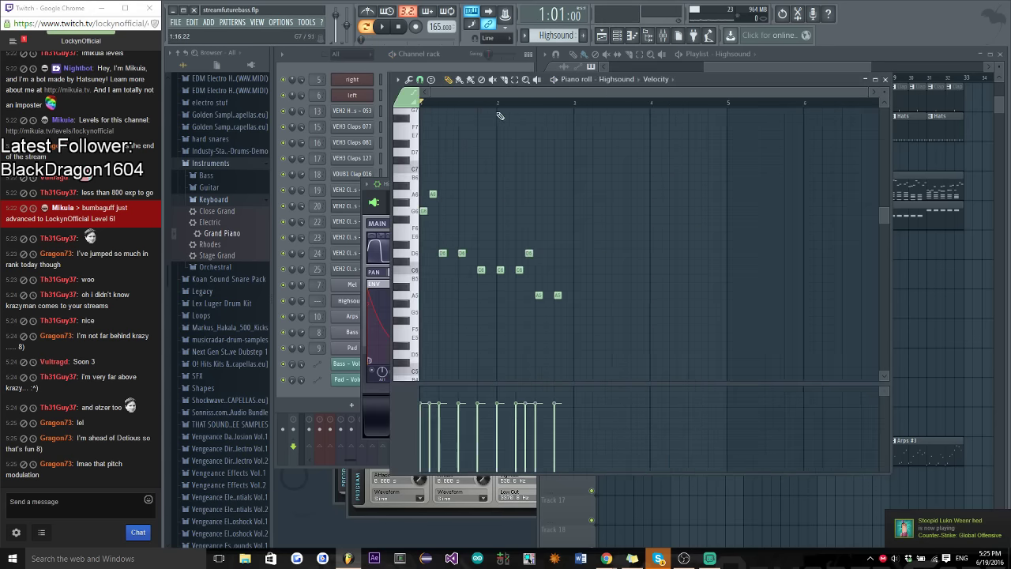
click(368, 399)
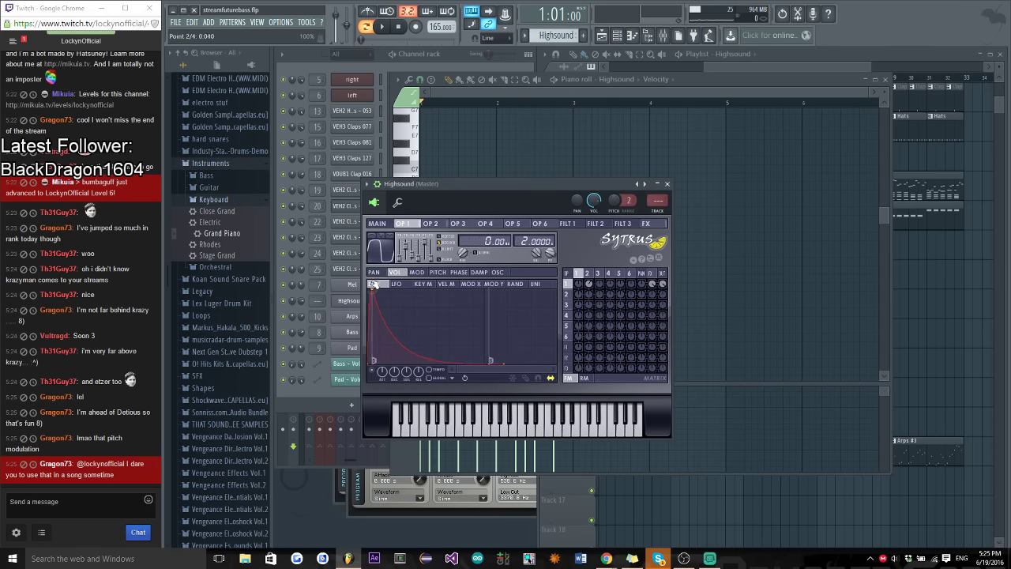
key(space)
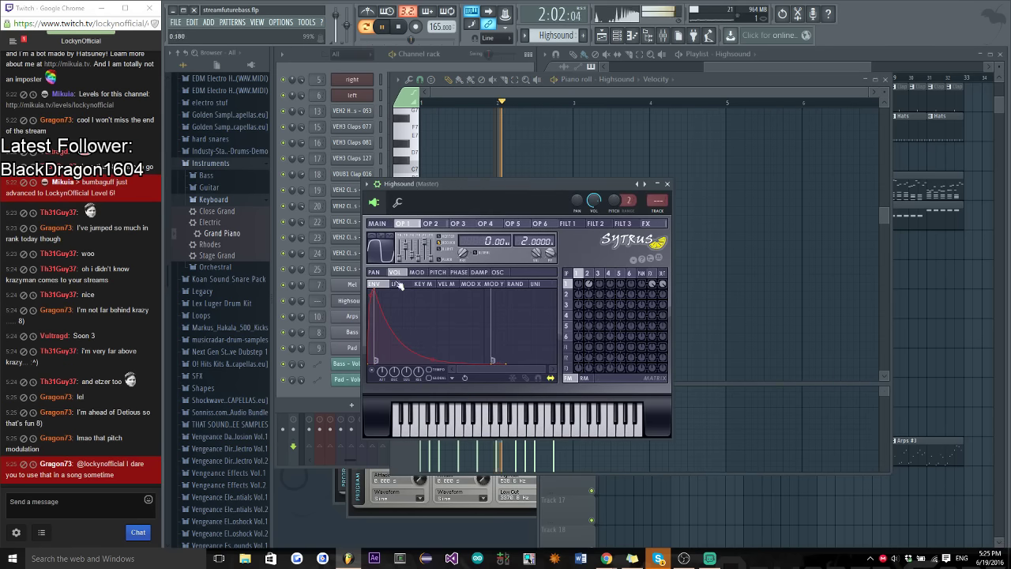
key(F6)
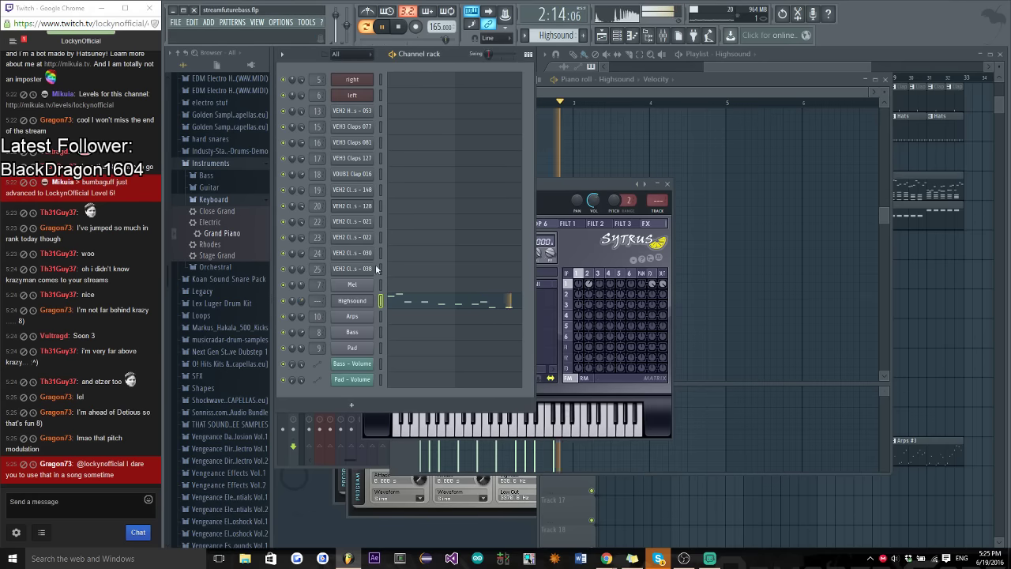
click(558, 189)
key(space)
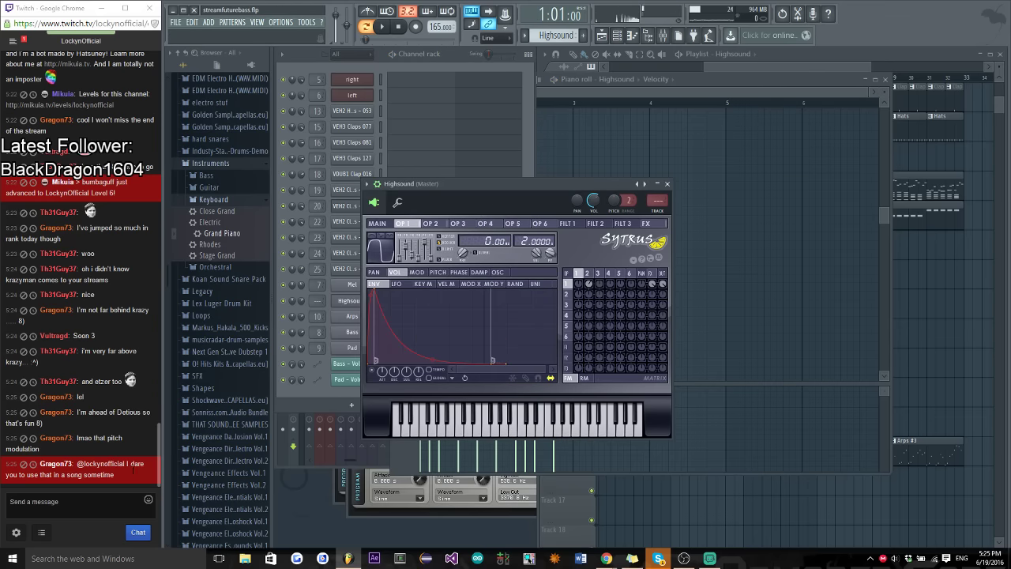
Reply "oh gawd" in the Twitch stream chat
click(99, 503)
text(oh ga)
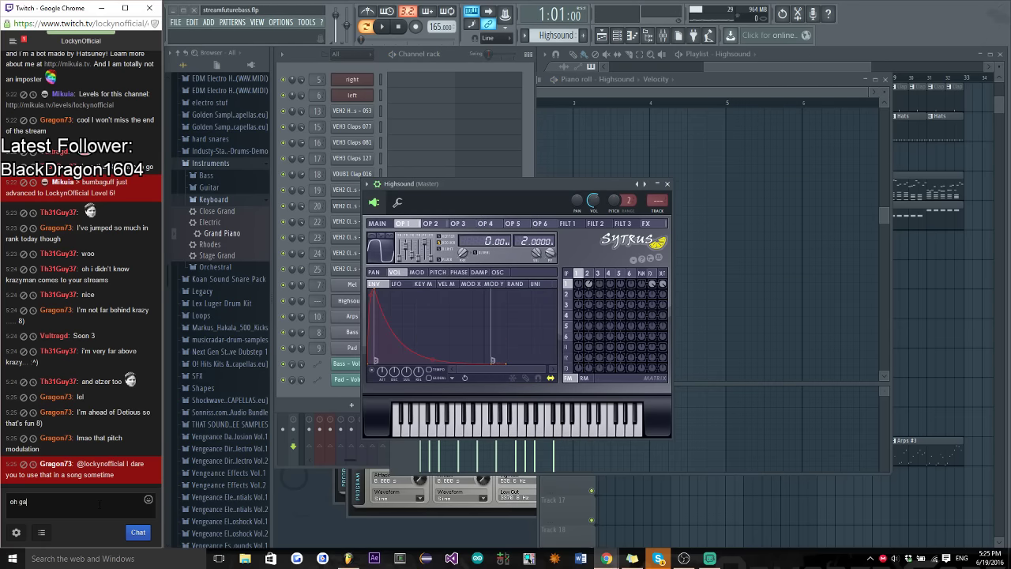
text(wd)
key(Return)
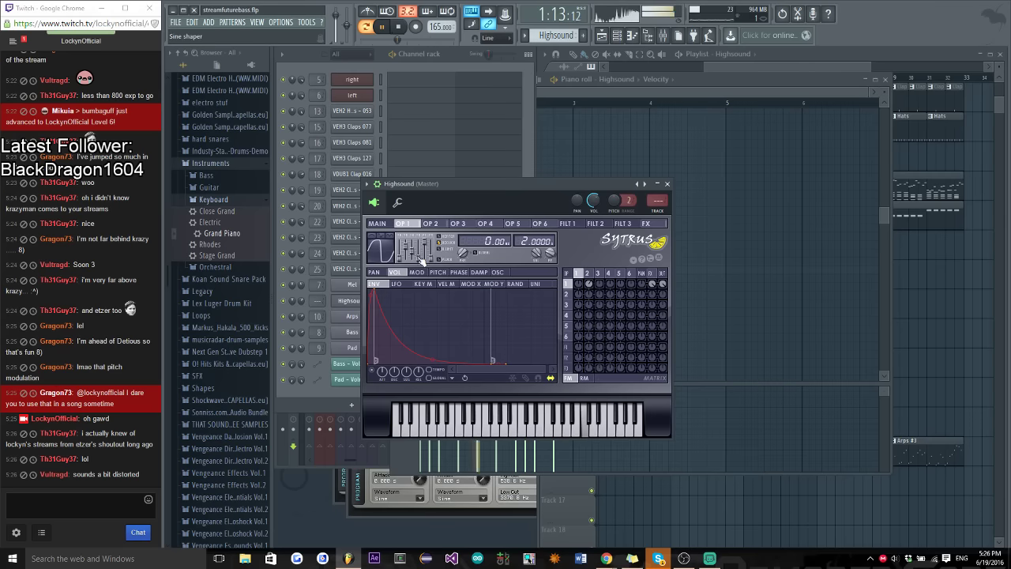
Adjust OP 1's sine shaper and set OP 2's frequency offset to 7.00 while auditioning the Highsound pattern
drag(422, 256, 420, 252)
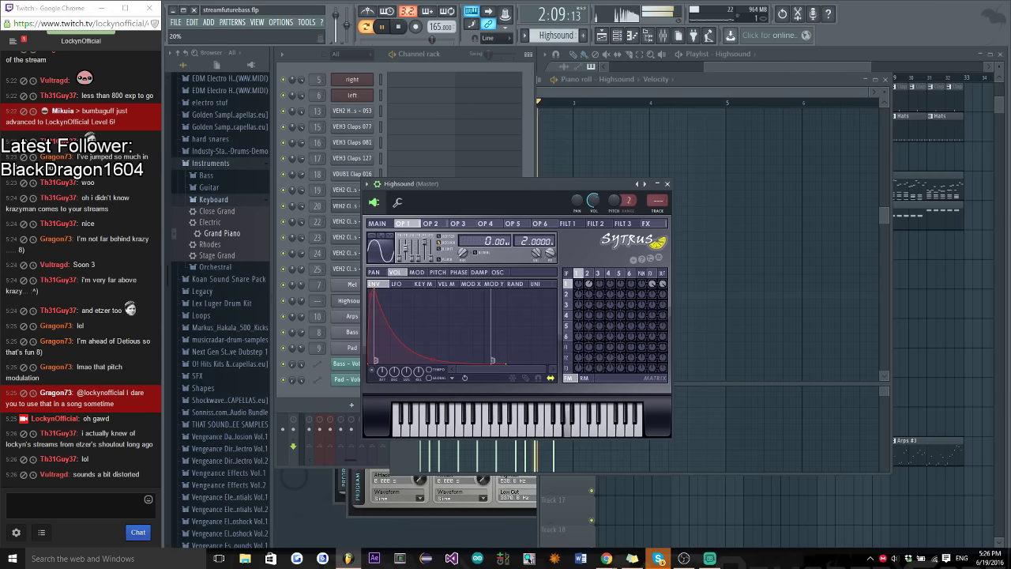
click(430, 224)
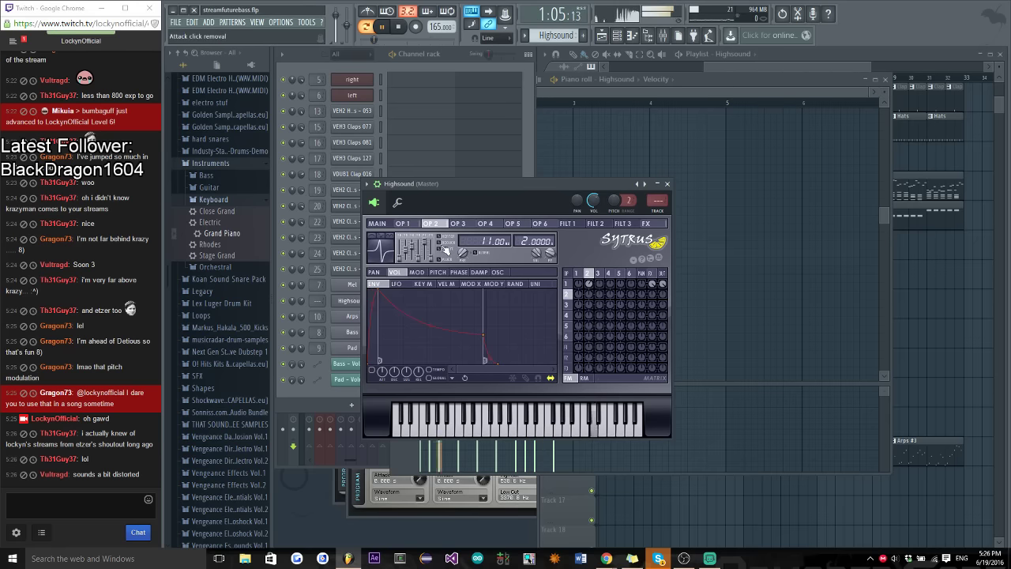
mouse_move(463, 253)
mouse_down()
mouse_move(462, 237)
mouse_move(463, 248)
mouse_up()
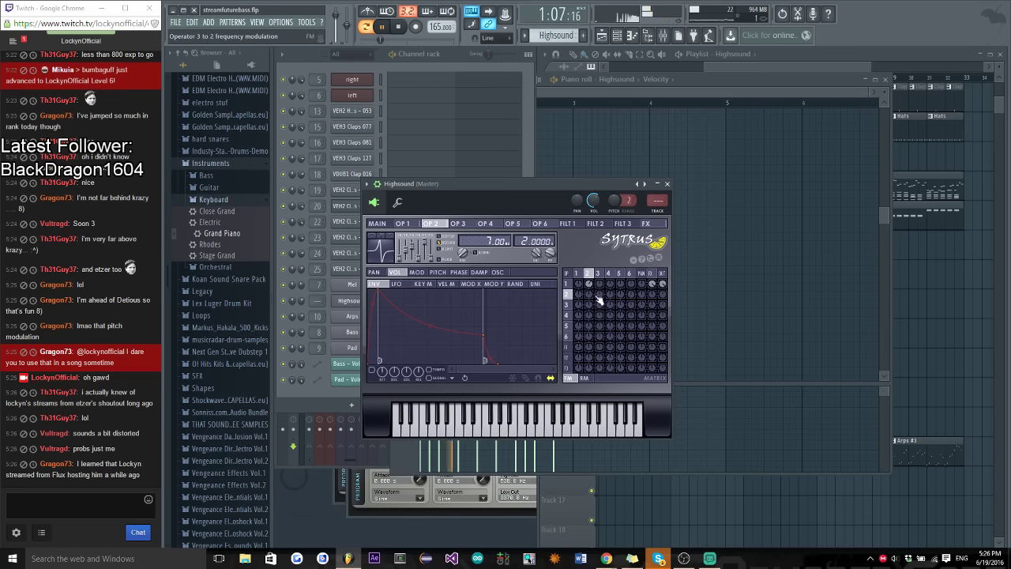
drag(598, 296, 598, 291)
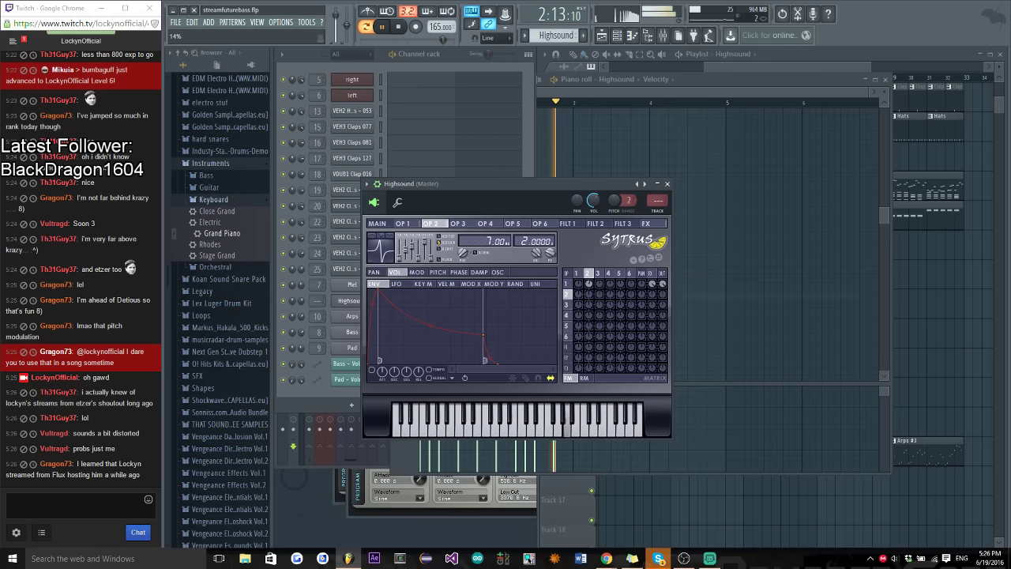
click(668, 184)
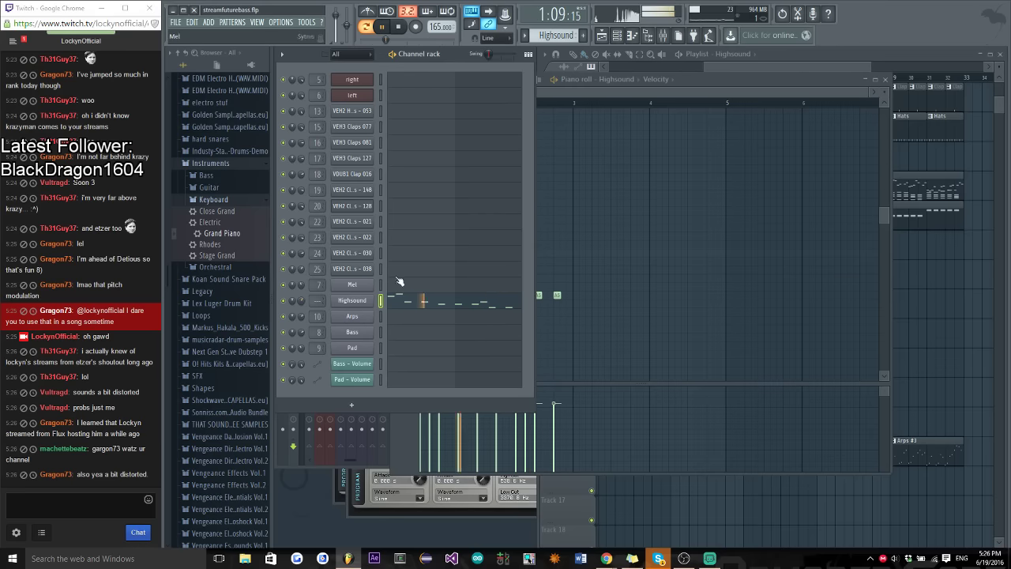
Route the Highsound channel to mixer insert 11 while its pattern plays
click(821, 63)
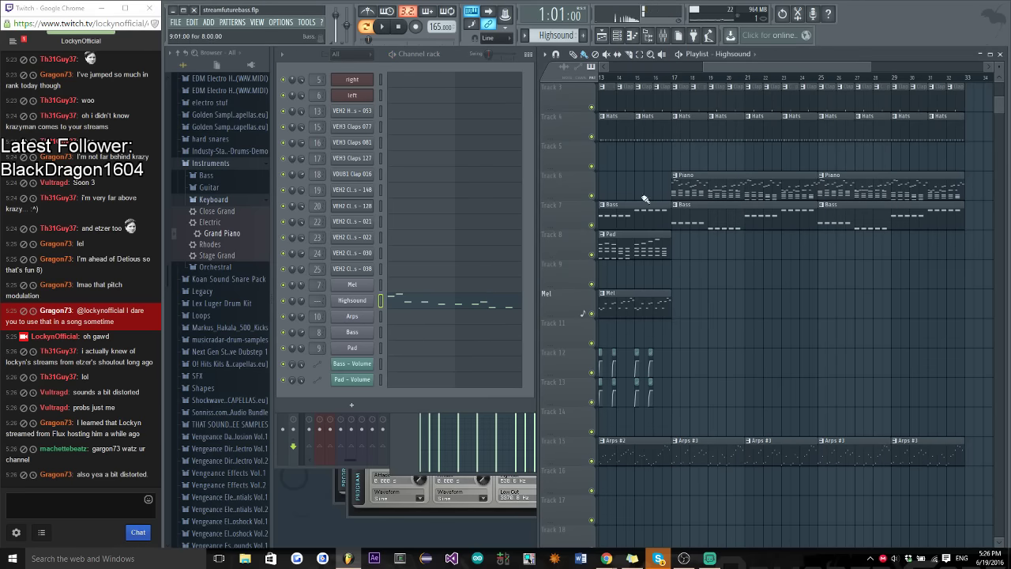
key(space)
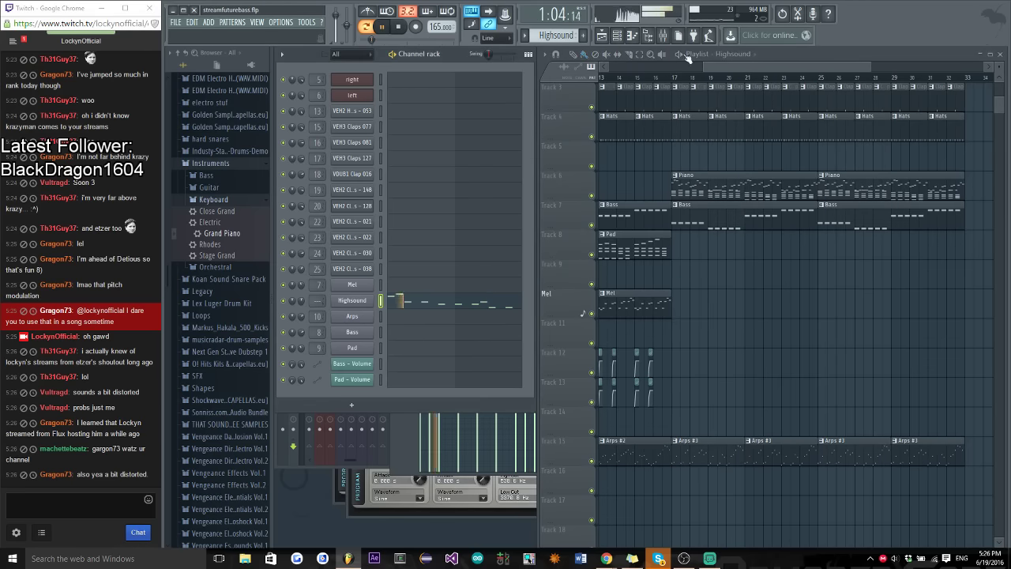
key(F9)
right_click(381, 224)
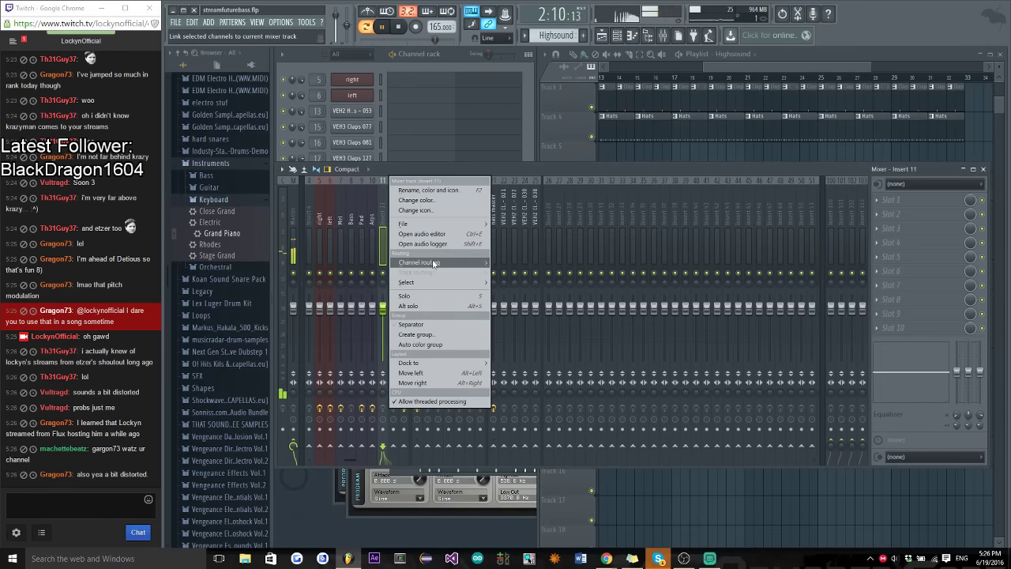
mouse_move(442, 260)
click(553, 262)
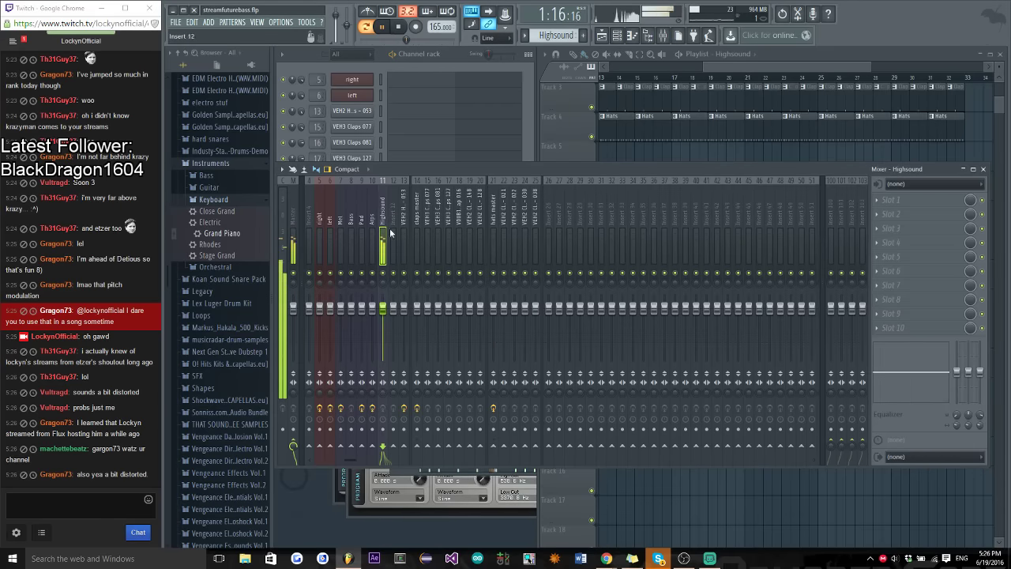
Load Fruity Chorus into slot 1 of the Highsound mixer track
click(891, 236)
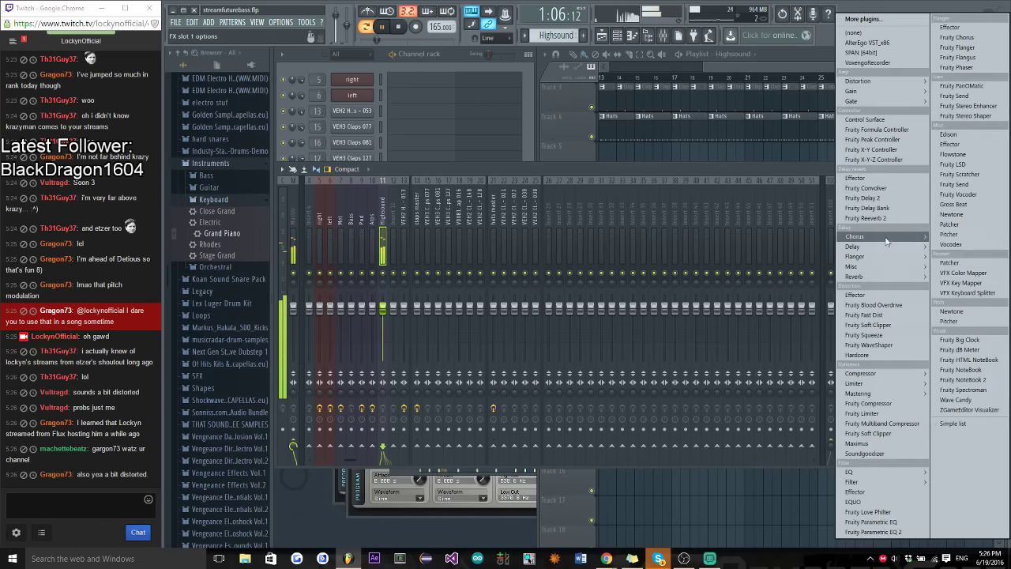
click(956, 237)
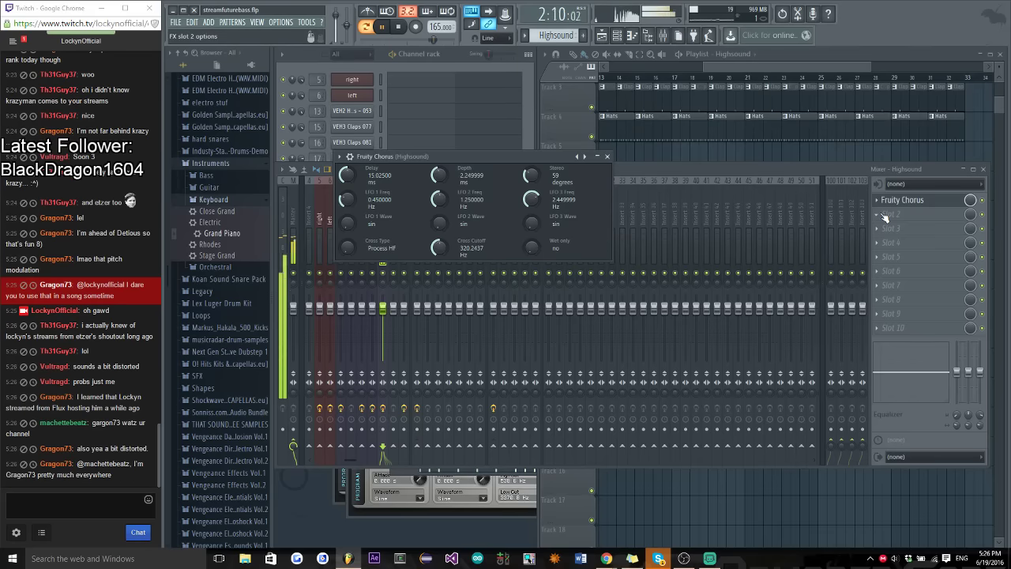
click(881, 216)
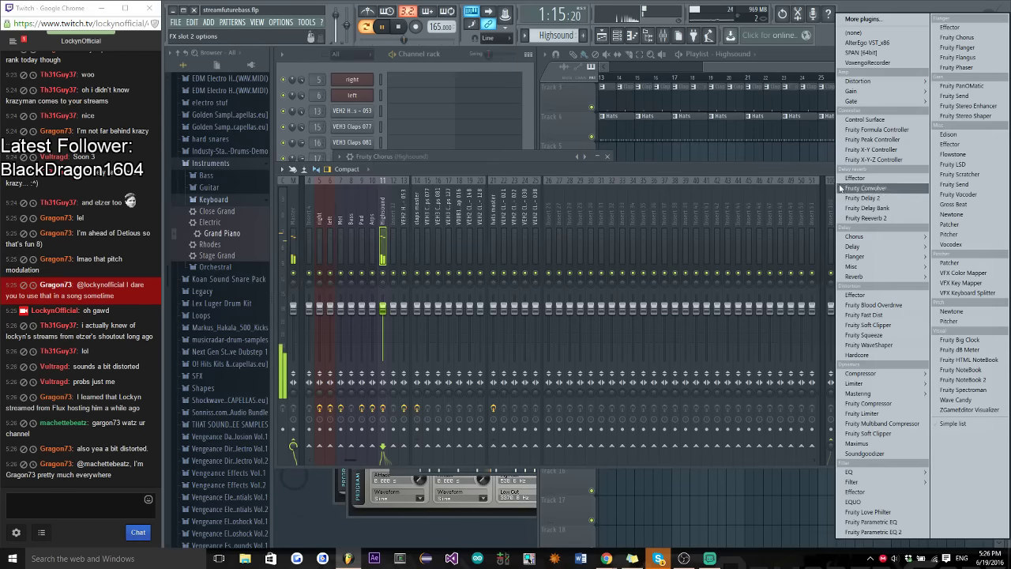
key(Escape)
Load Fruity delay bank into slot 8 and set a ping-pong feedback with a shorter time and higher offset
click(883, 302)
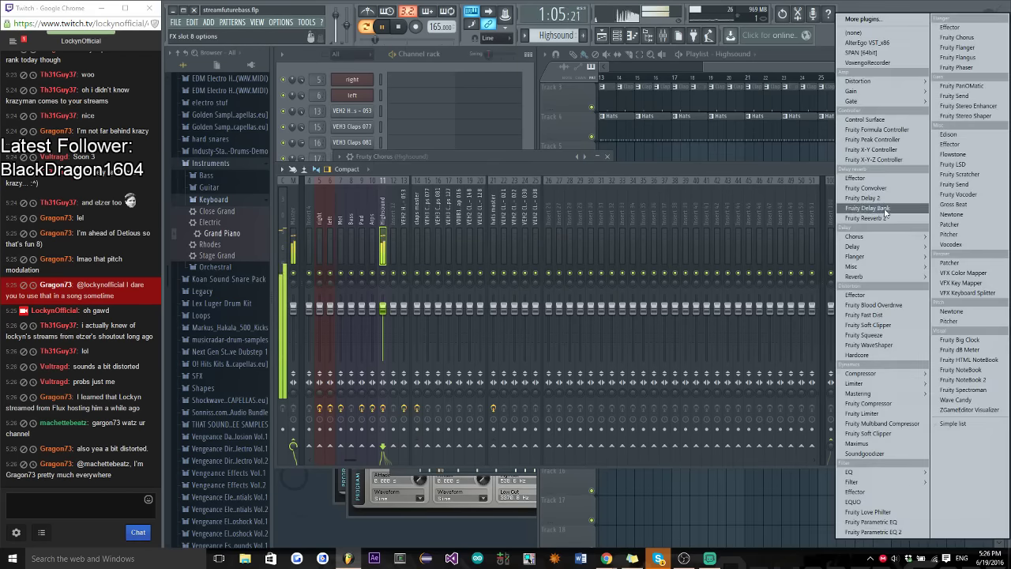
click(877, 204)
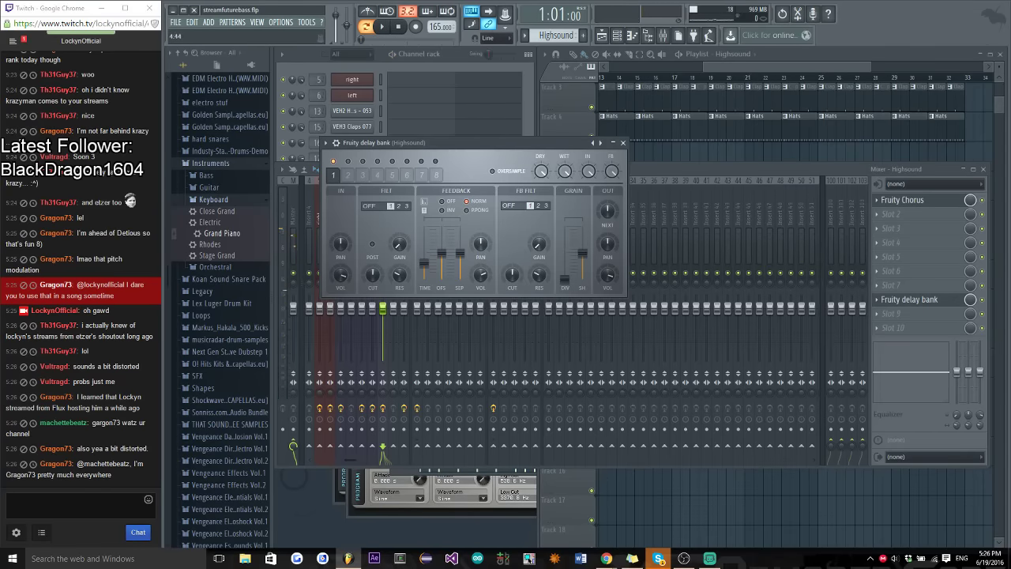
key(space)
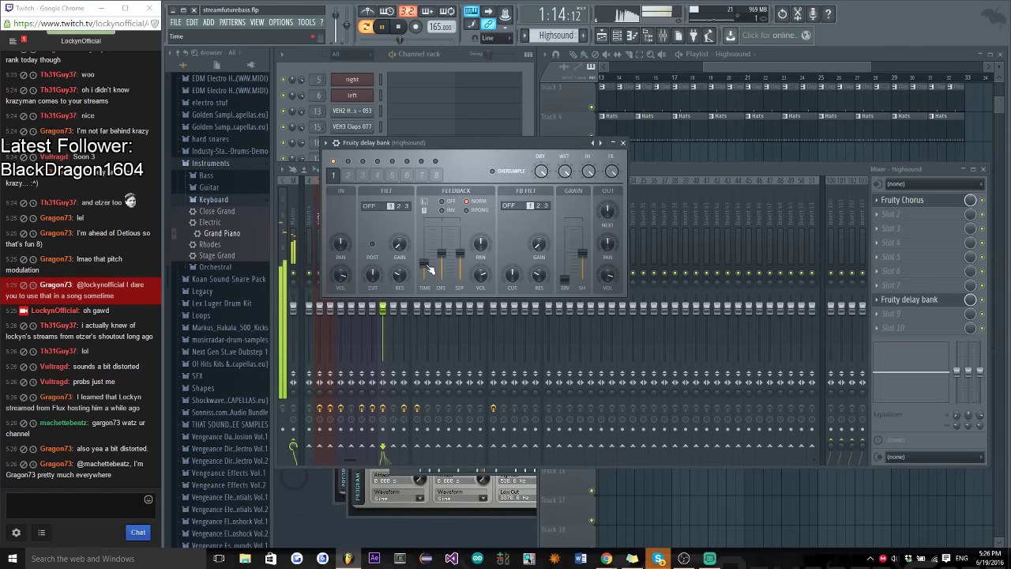
key(space)
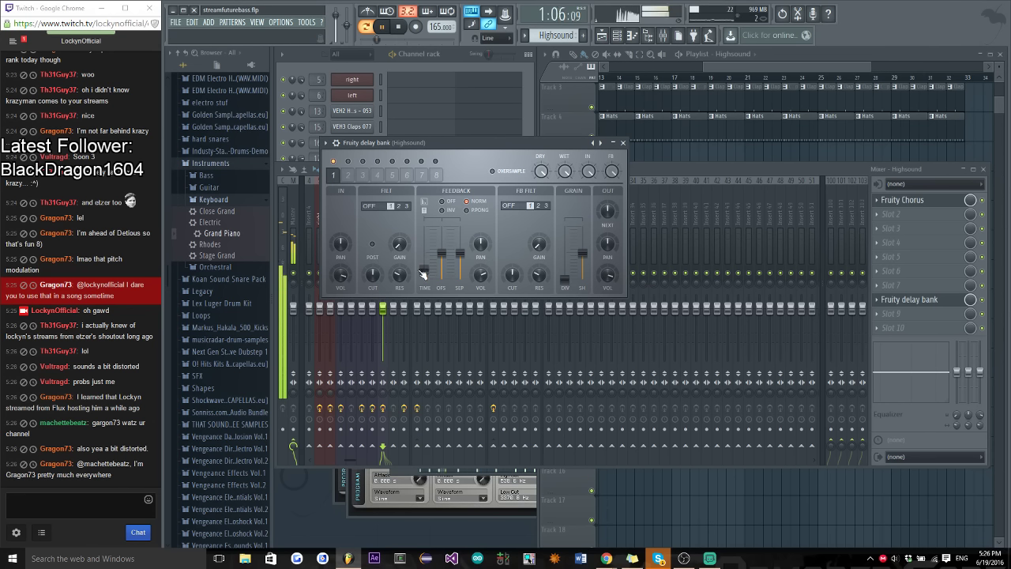
key(space)
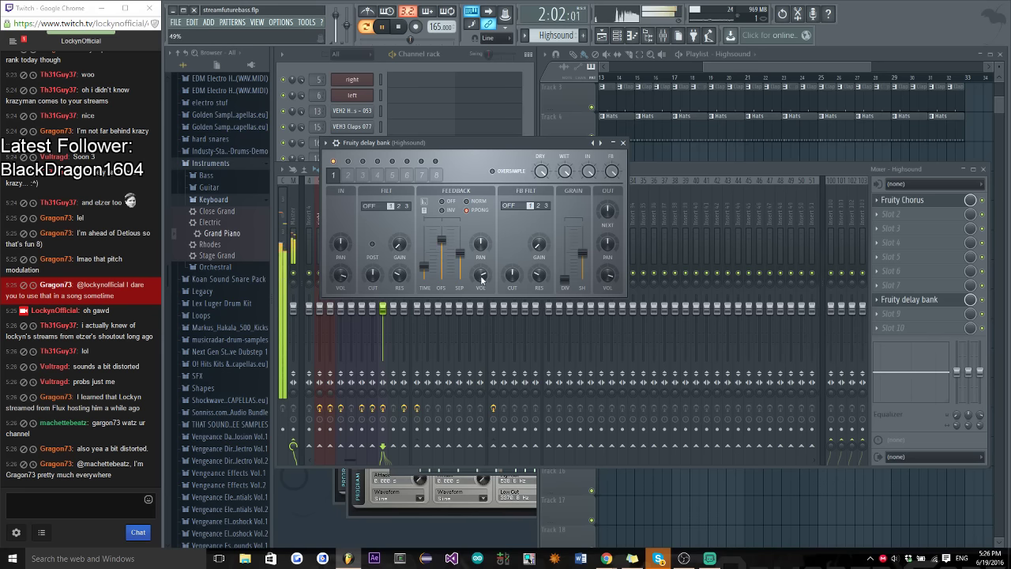
Close the delay bank and load Fruity Reeverb 2 into slot 9 of the Highsound mixer track
click(623, 144)
click(883, 315)
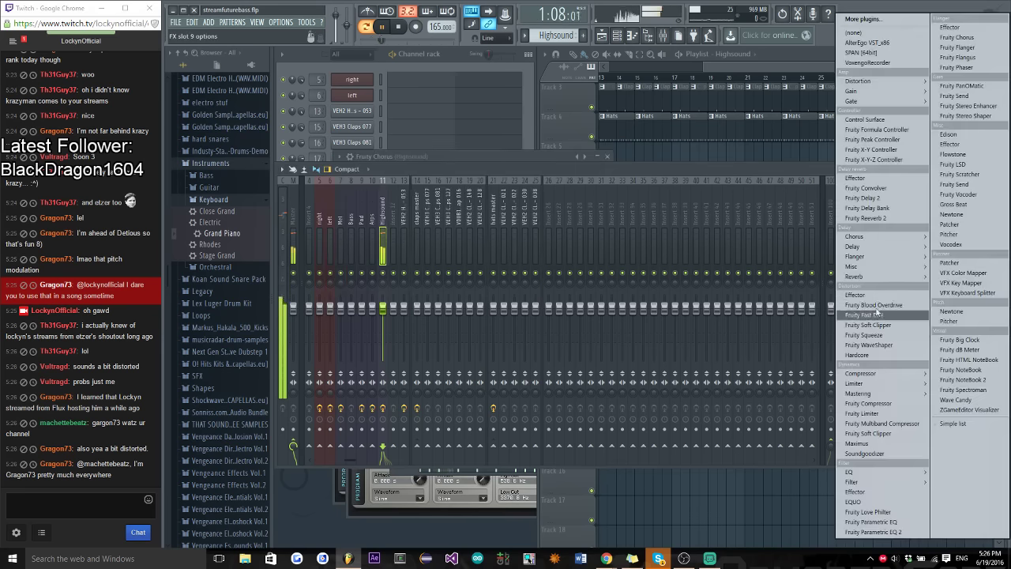
click(881, 221)
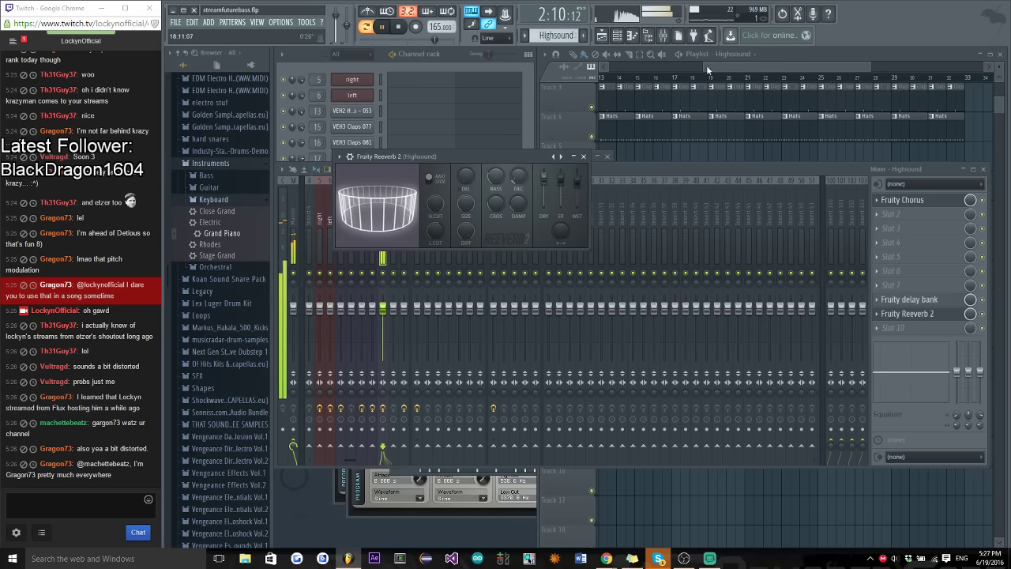
Place eight consecutive Highsound clips on Track 11 from bar 17 up to bar 33 and play the song from bar 17
click(714, 64)
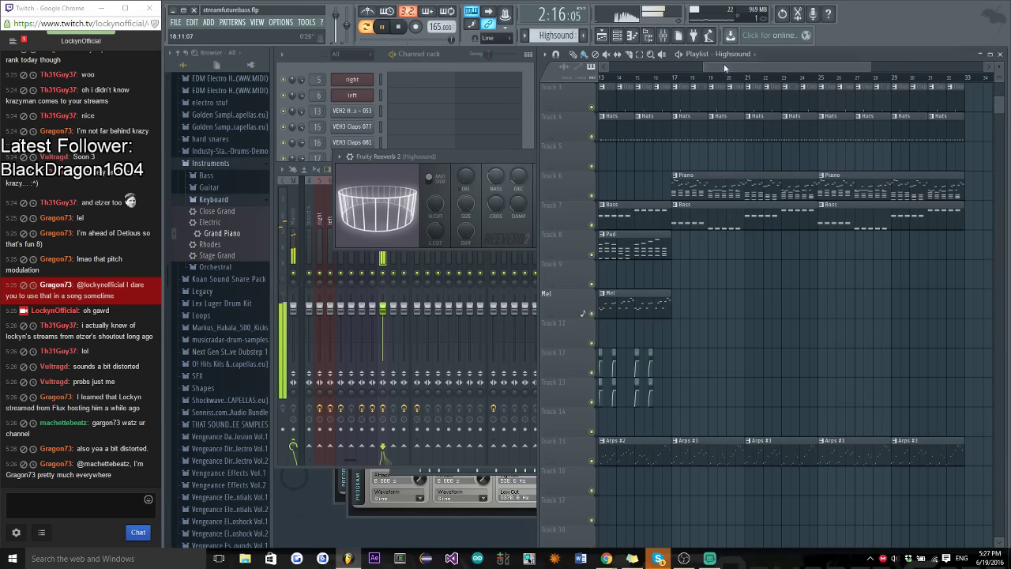
drag(675, 345, 918, 344)
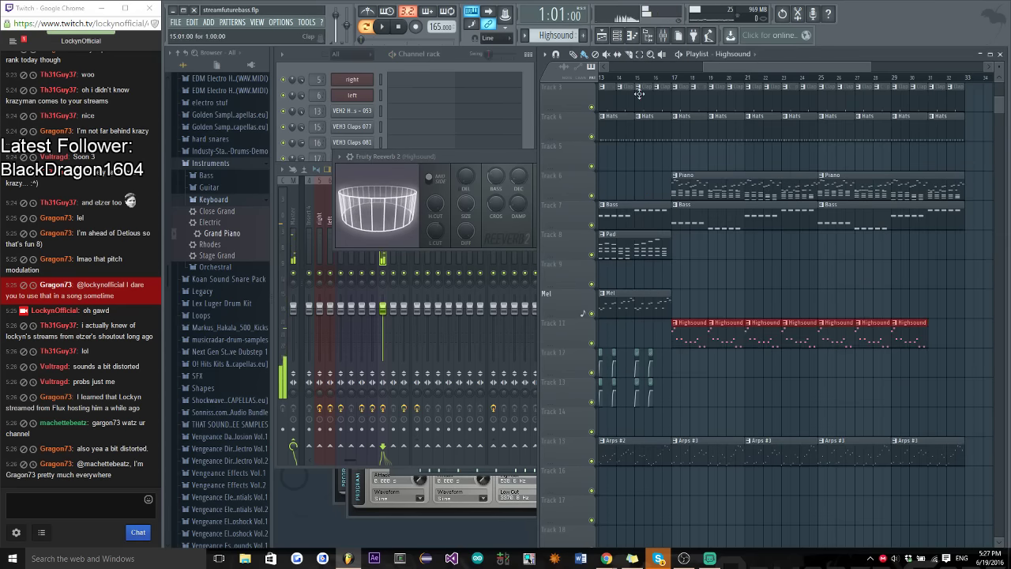
click(677, 82)
key(space)
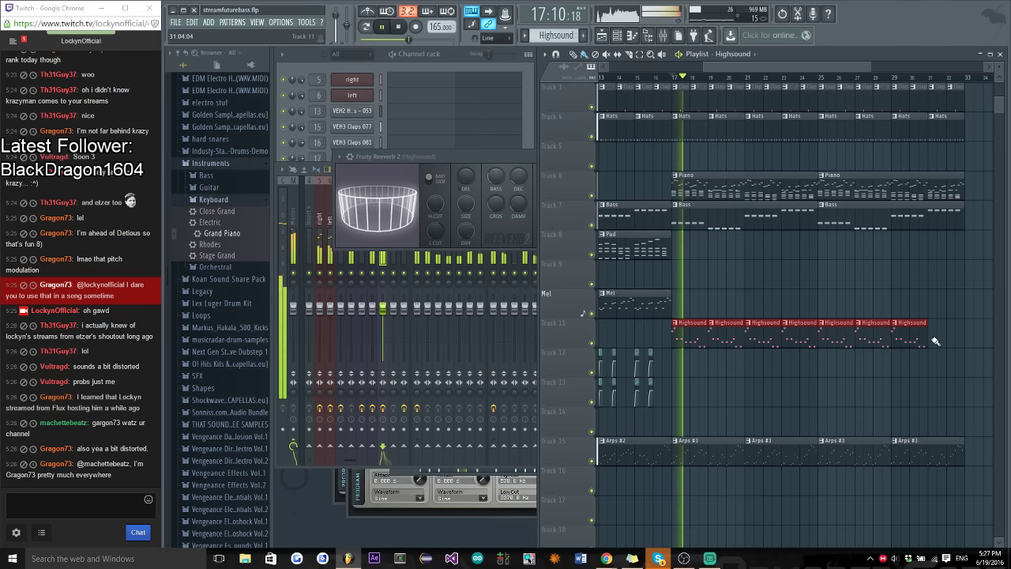
key(ctrl+b)
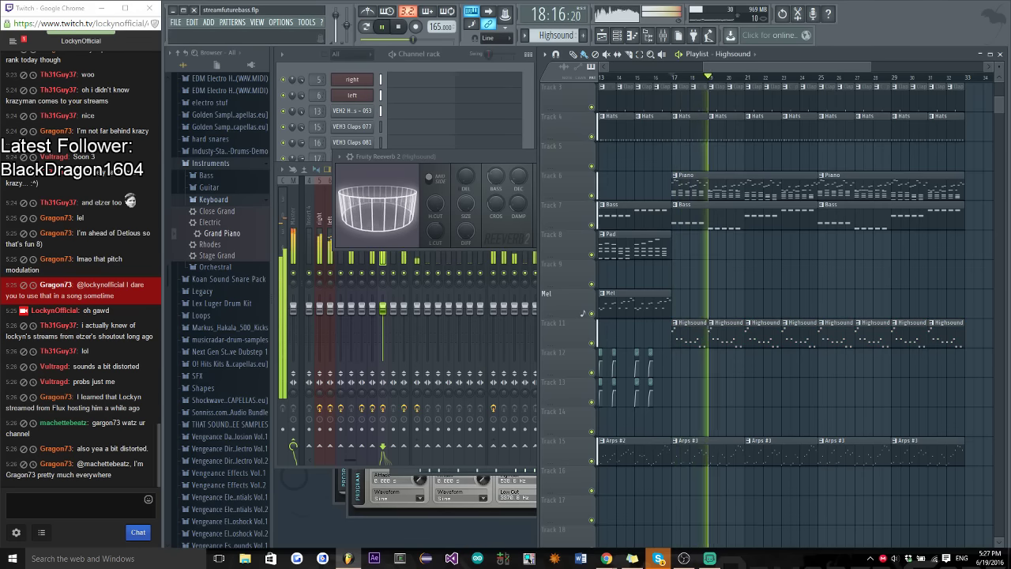
Send "hows that sound" in the Twitch stream chat
click(11, 500)
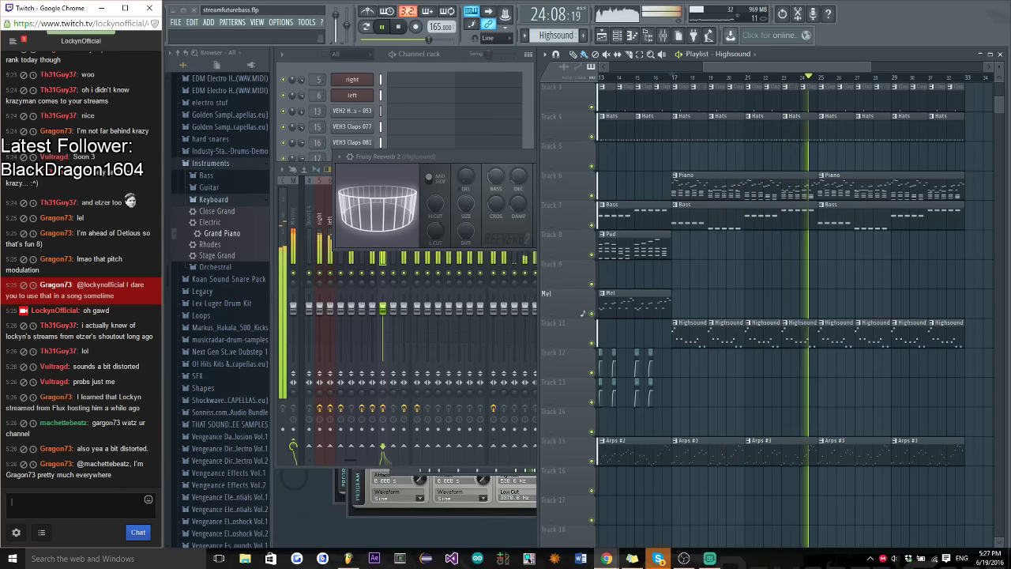
text(hows that sound)
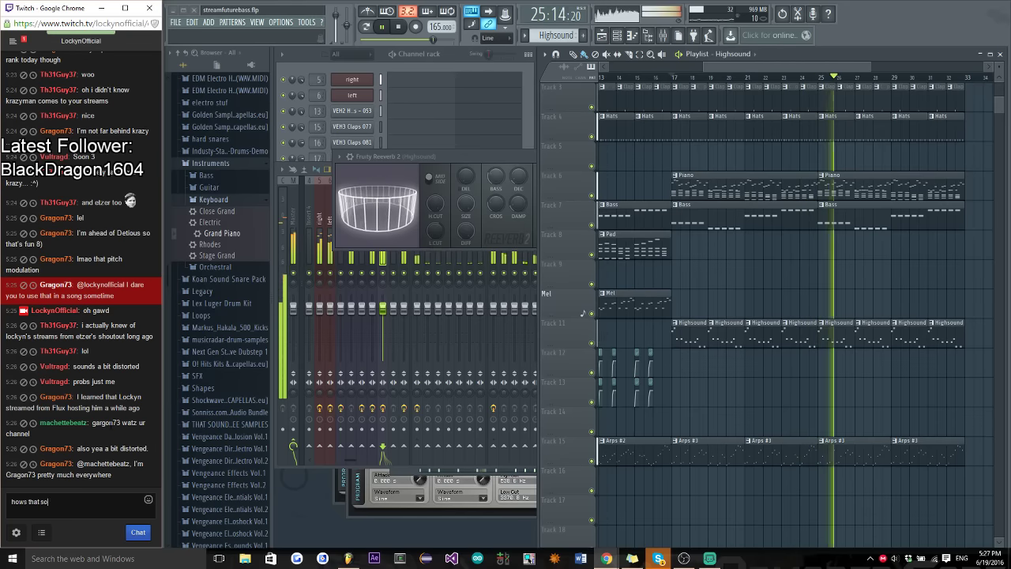
key(Return)
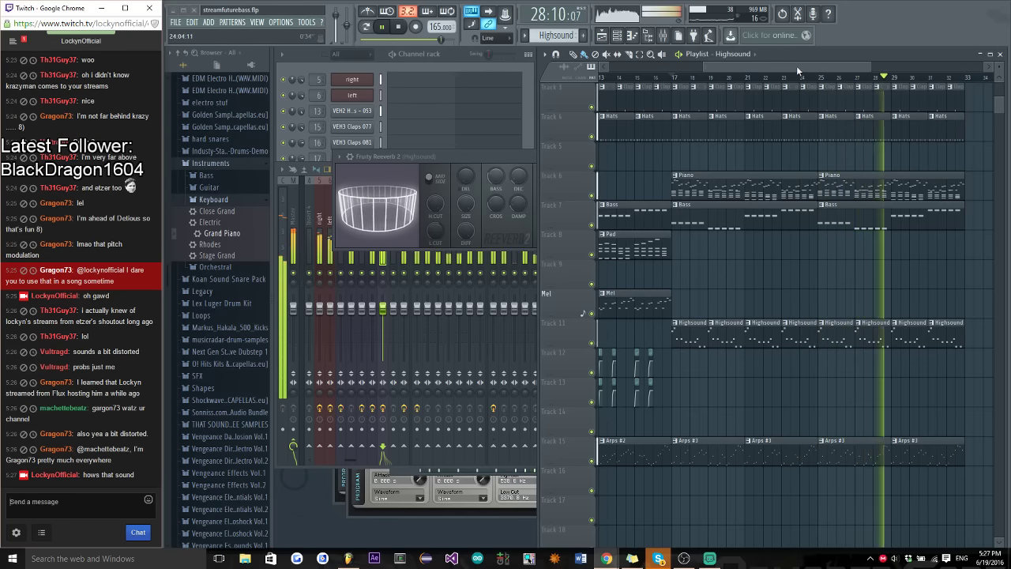
Switch to pattern playback and delete every second Highsound clip on Track 11, keeping those at bars 17, 21, 25 and 29
drag(796, 66, 811, 65)
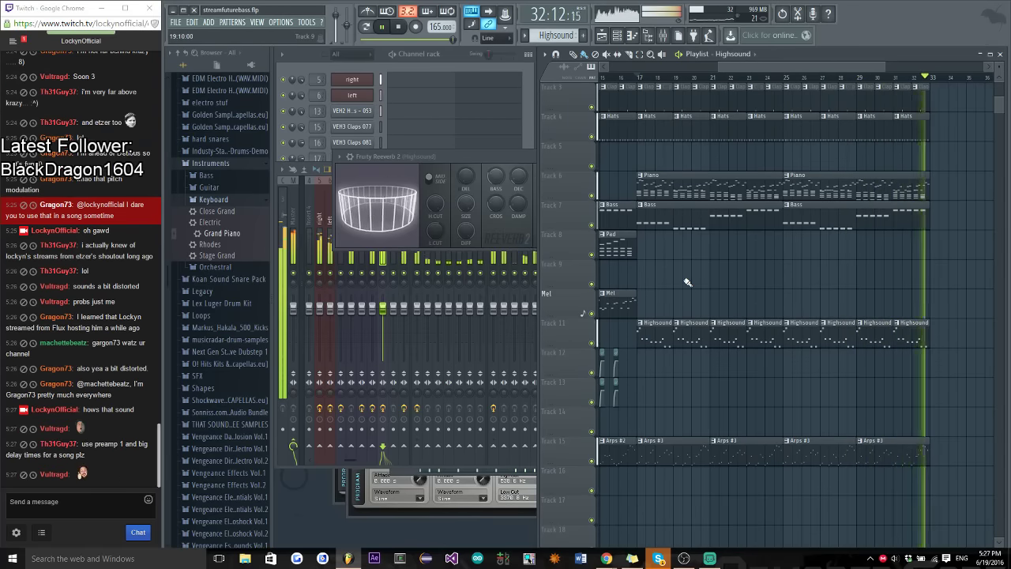
key(space)
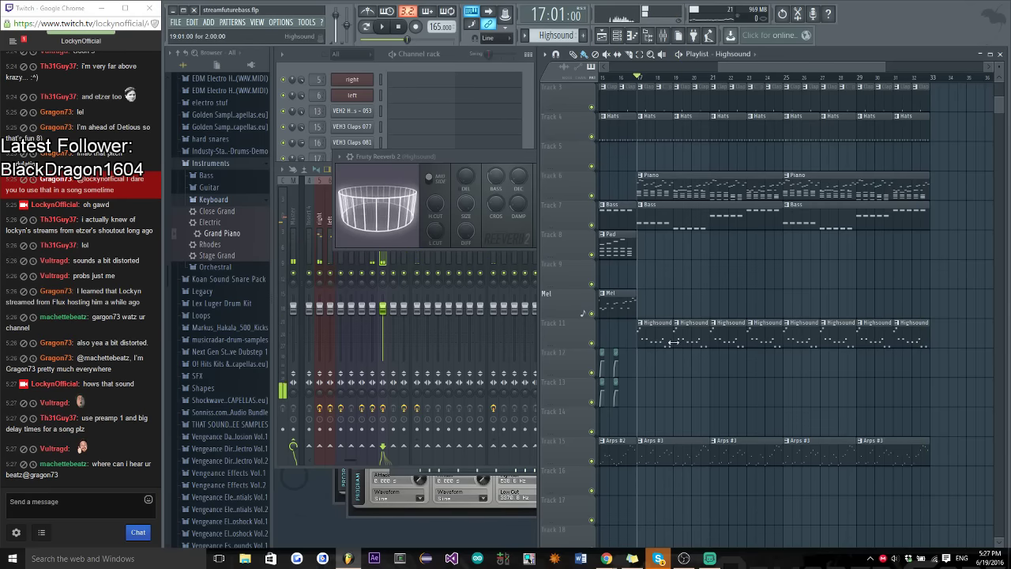
key(l)
key(space)
click(460, 63)
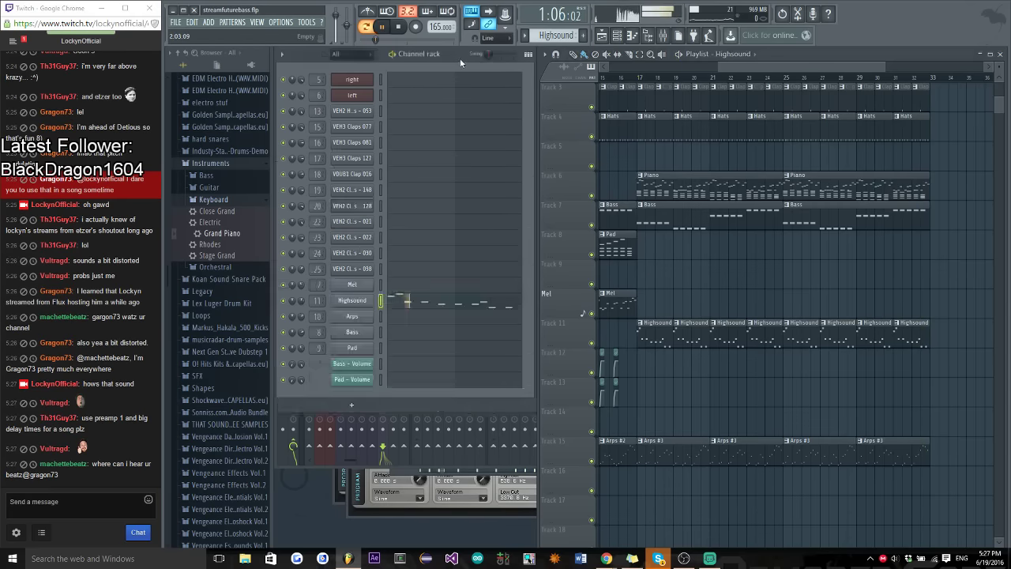
right_click(687, 338)
right_click(762, 338)
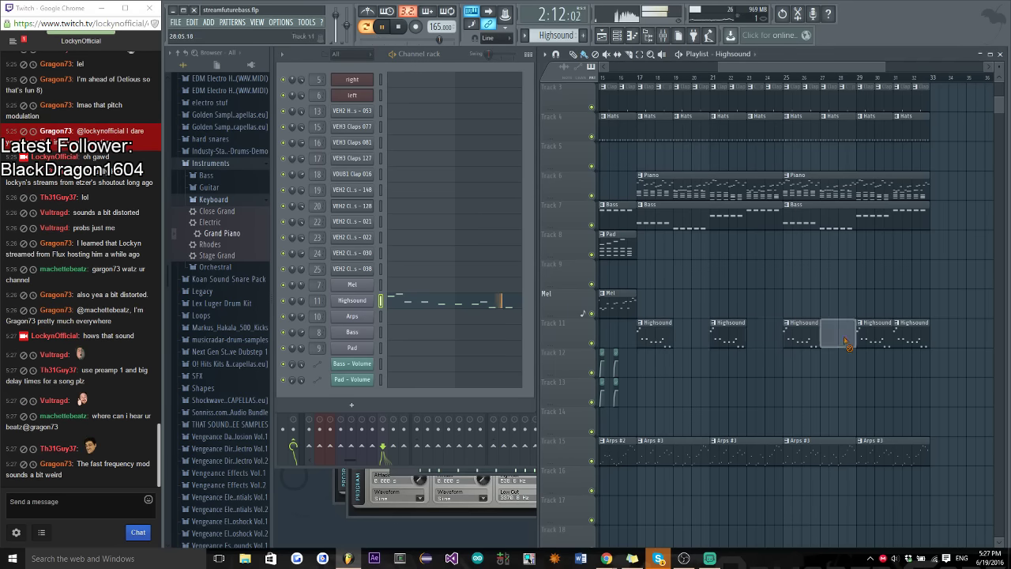
right_click(837, 338)
right_click(921, 335)
key(space)
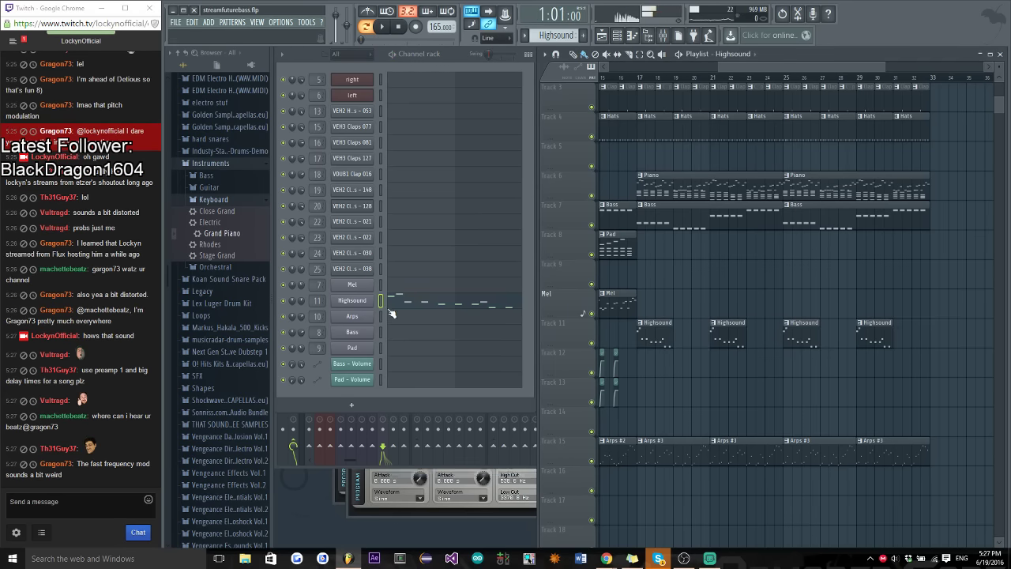
Open the Highsound piano roll and add the notes D5, F5, A5, C6, G5 and G5 in sequence across bar 3
click(414, 309)
click(719, 313)
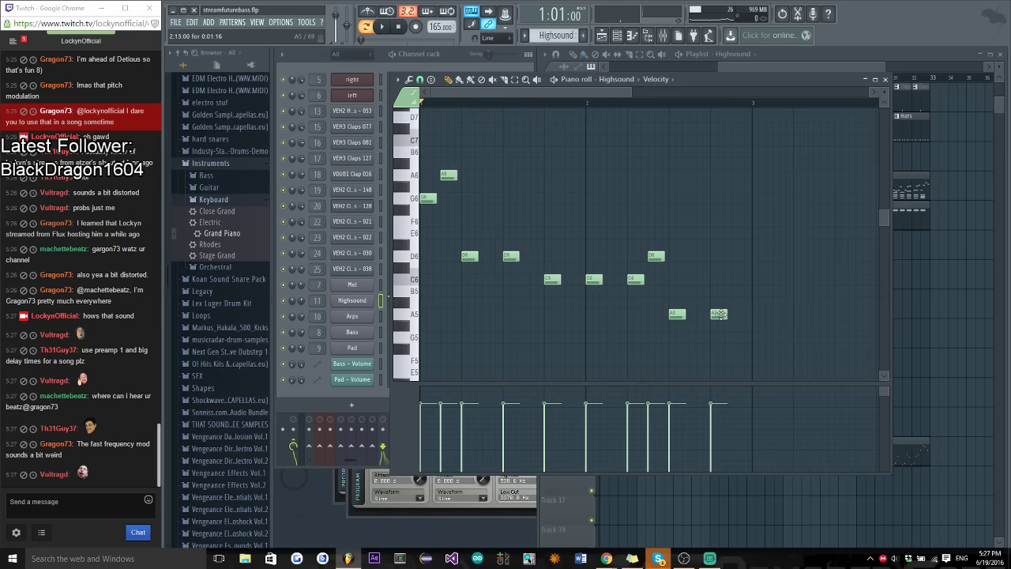
scroll(549, 88, down, 2)
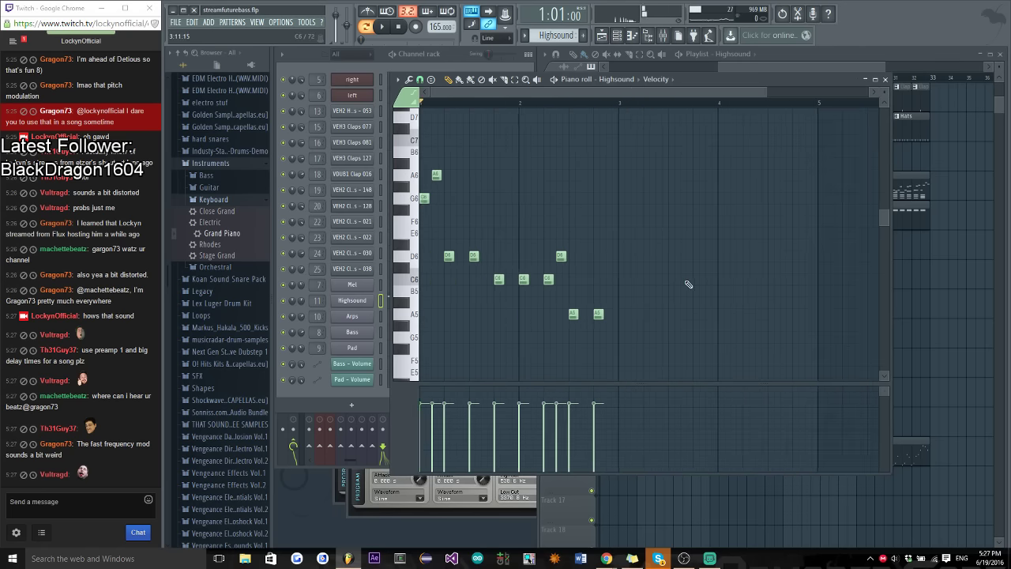
scroll(694, 347, down, 2)
scroll(694, 348, up, 2)
click(545, 326)
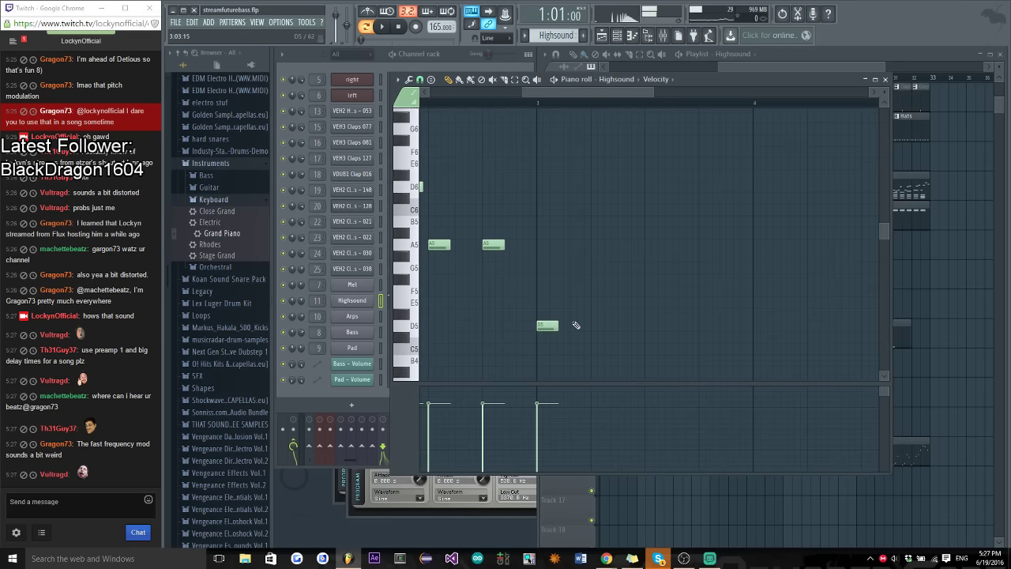
click(564, 292)
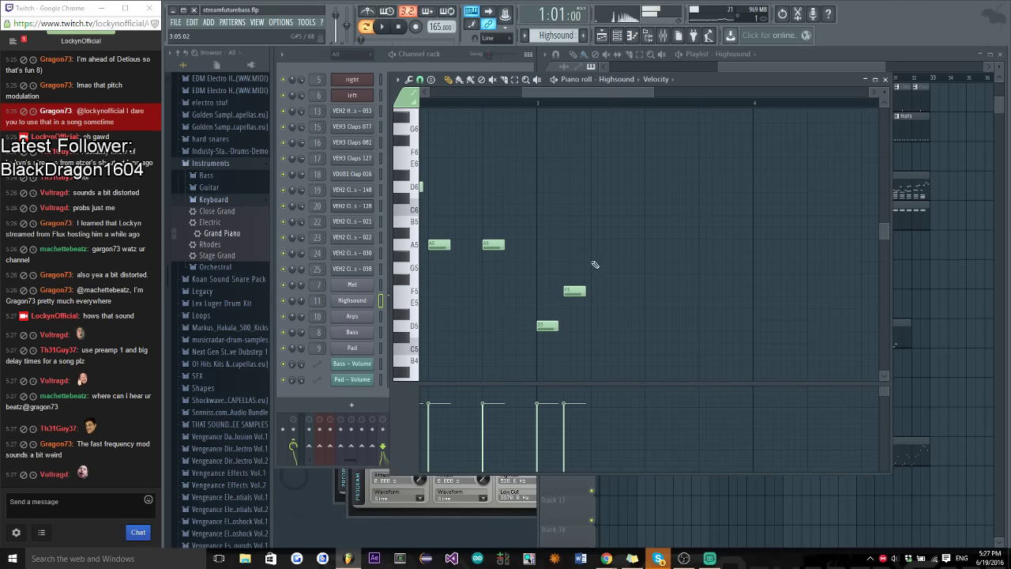
click(620, 210)
drag(628, 214, 630, 213)
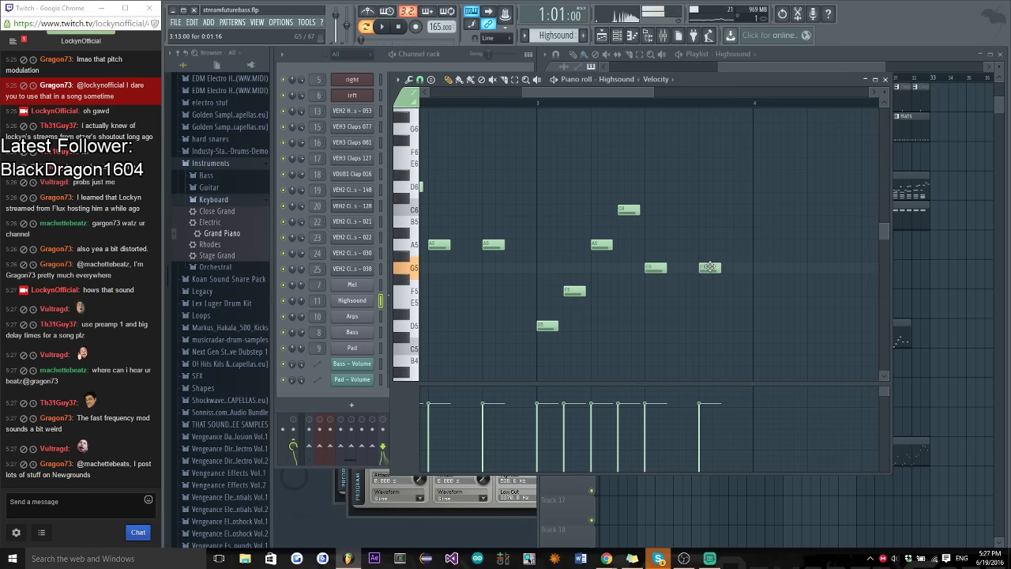
Continue the Highsound melody in bar 4 with the notes G5, D5, G5, C5 and D5, and close the piano roll
drag(634, 93, 684, 96)
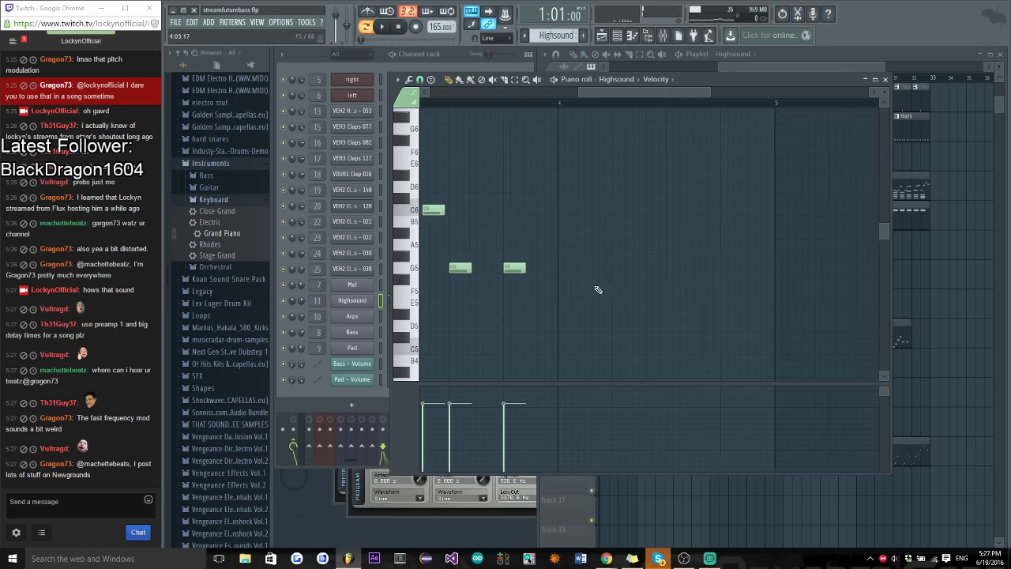
click(563, 272)
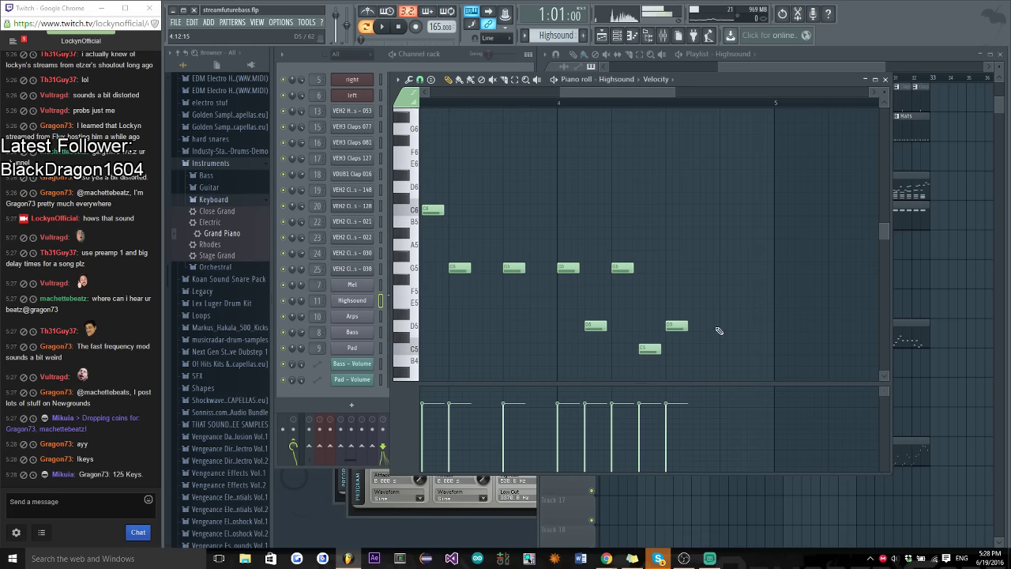
click(885, 80)
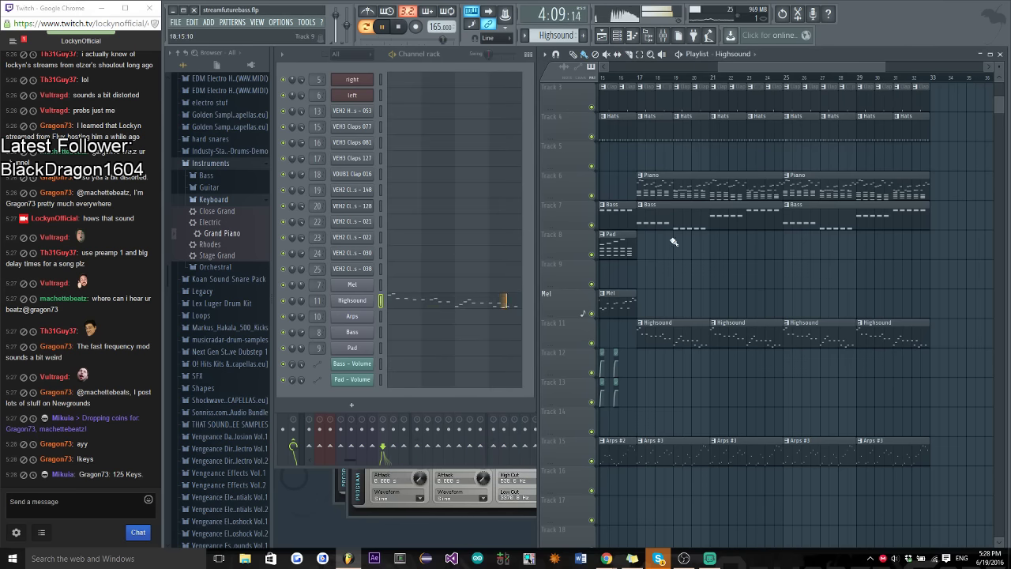
Switch to song playback, listen to the arrangement from bar 17 with the full playlist in view, and save the project
key(l)
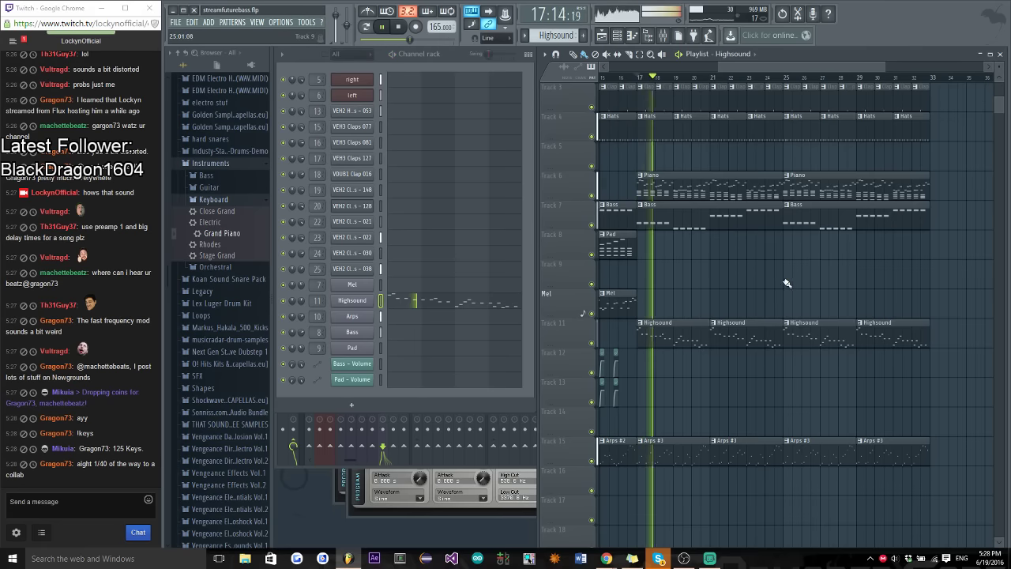
key(ctrl+s)
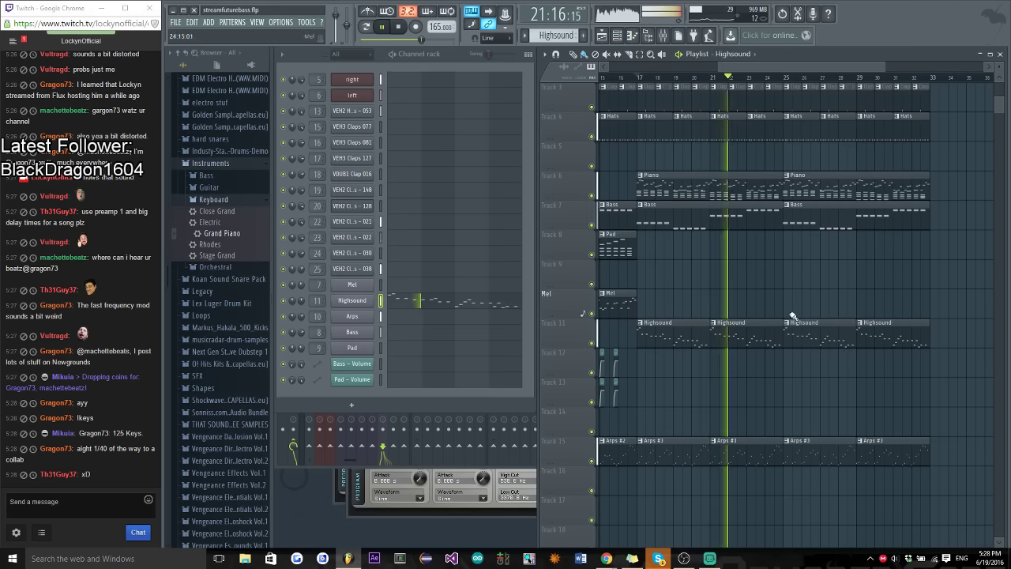
mouse_move(757, 66)
mouse_down()
mouse_move(768, 73)
mouse_move(758, 70)
mouse_up()
key(ctrl+s)
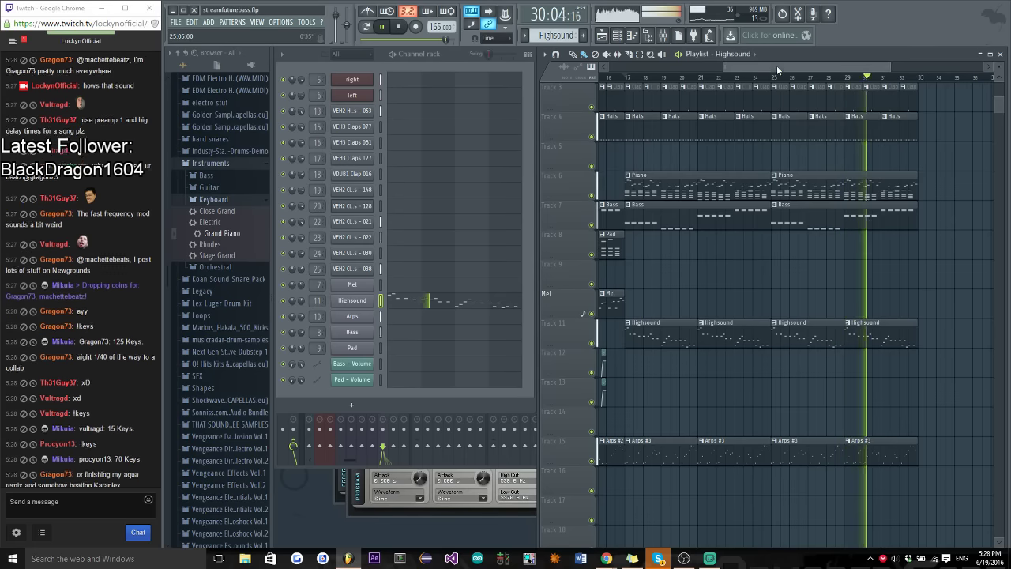
scroll(773, 65, down, 1)
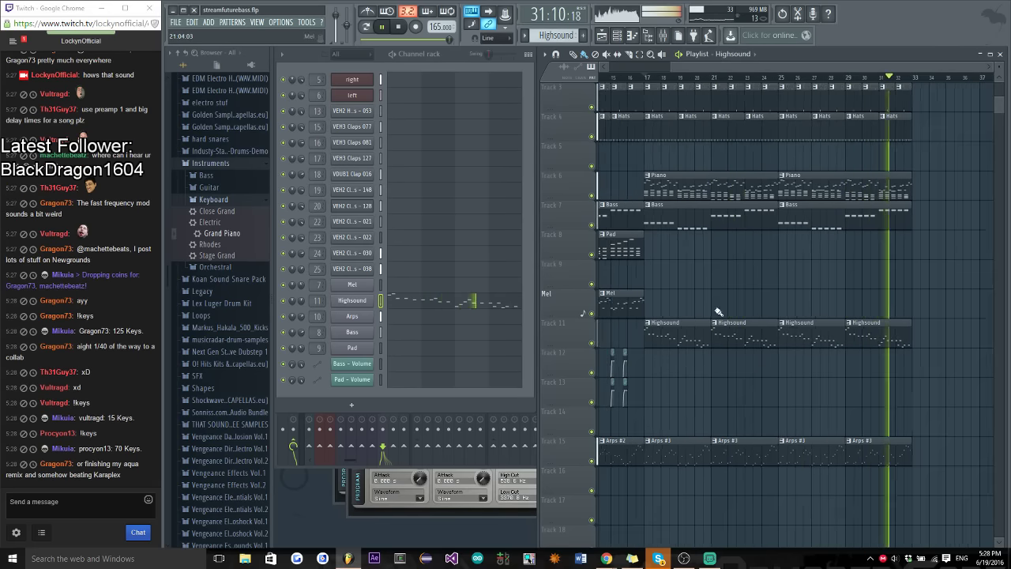
scroll(697, 244, down, 2)
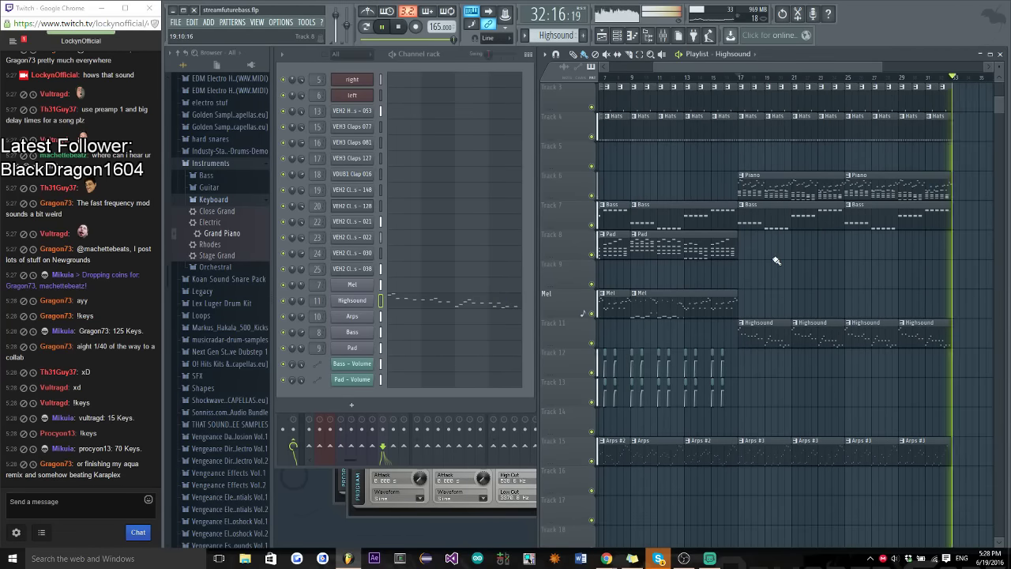
scroll(773, 266, down, 3)
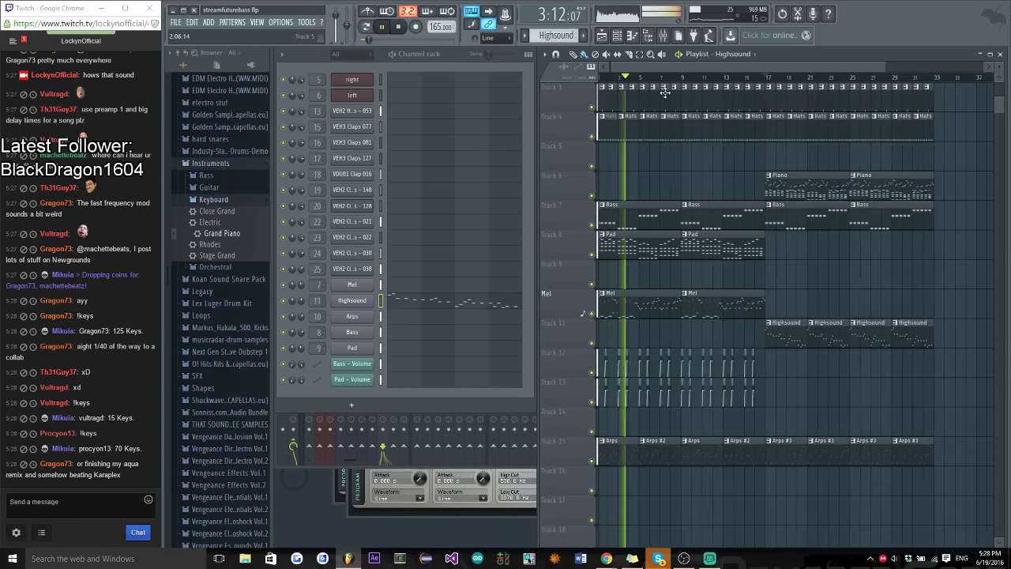
scroll(688, 166, up, 2)
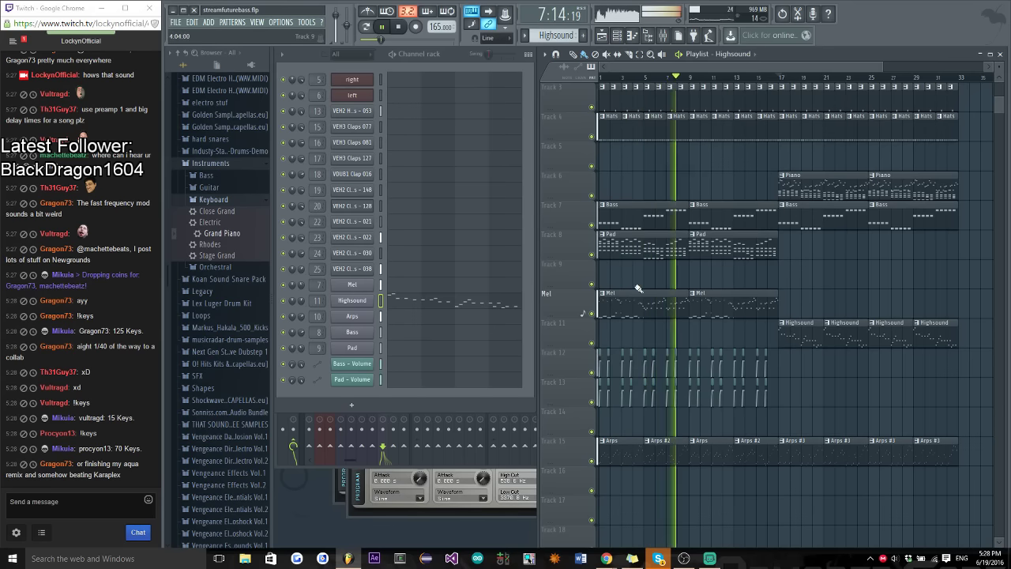
Send "yeah aqua remix contest", "is surprisingly" and "competitive" as three messages in the Twitch stream chat
click(112, 433)
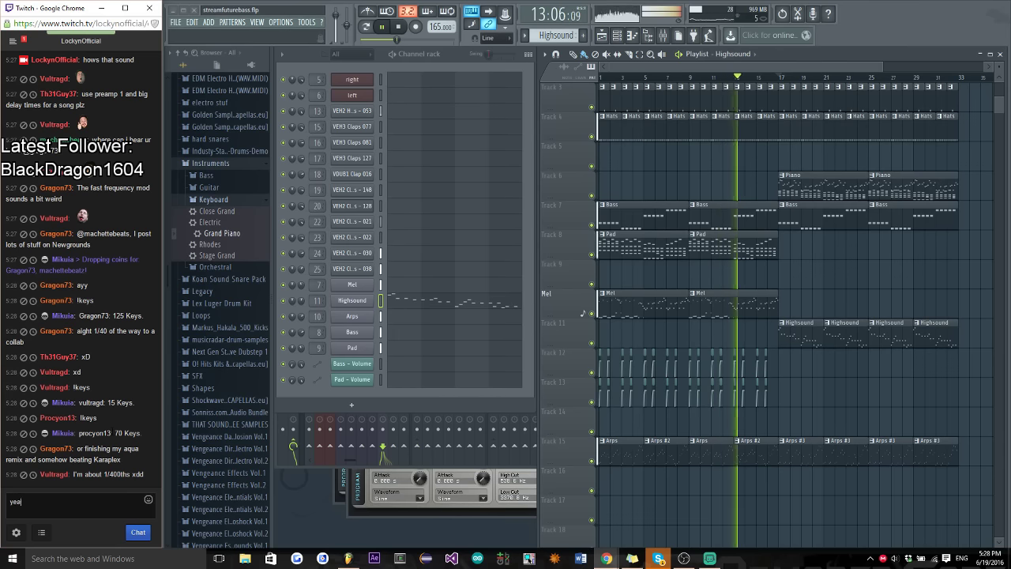
text(h aqua remix)
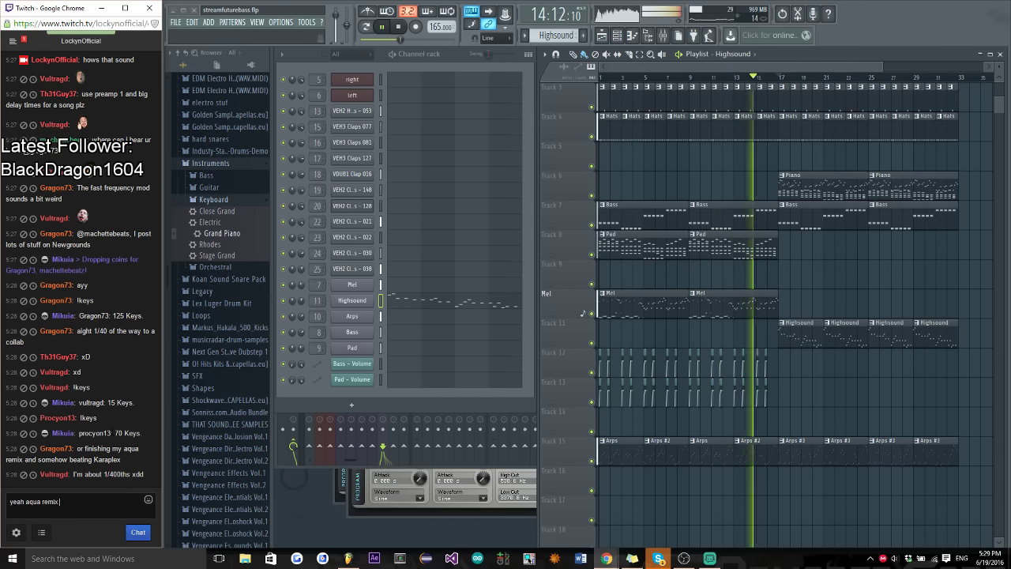
text( contest)
key(Return)
text(is surpr)
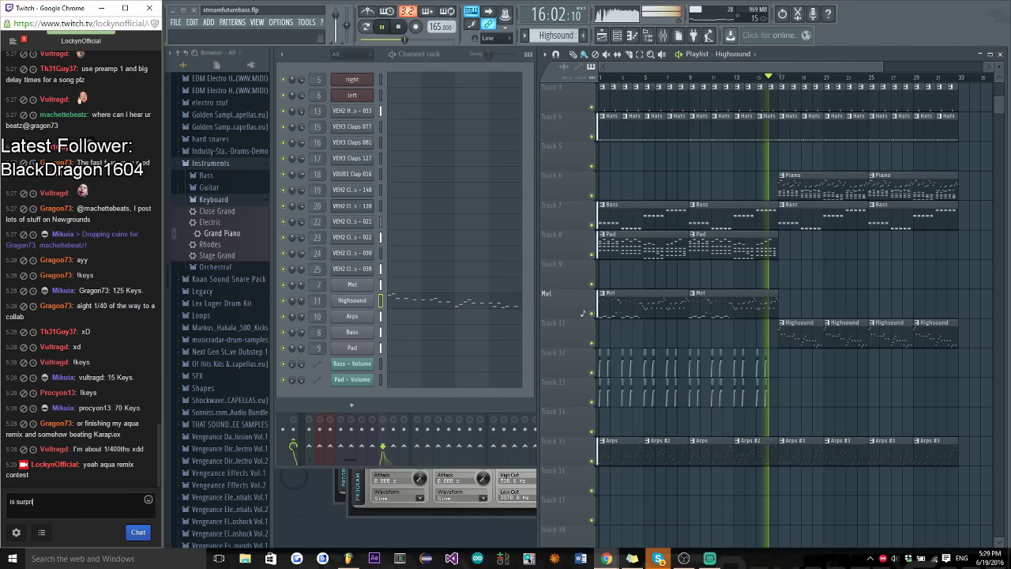
text(isingly)
key(Return)
text(competitive)
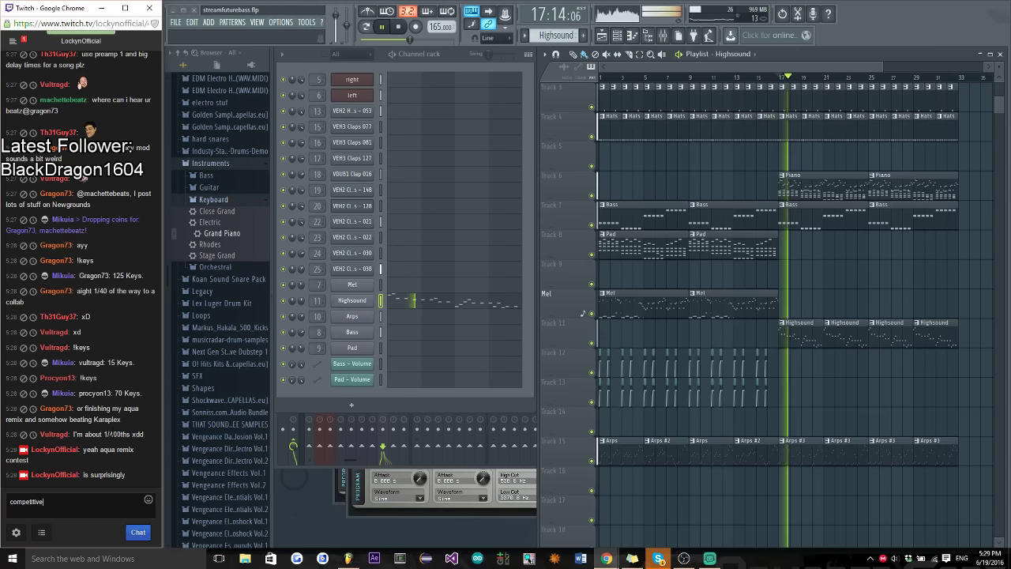
key(Return)
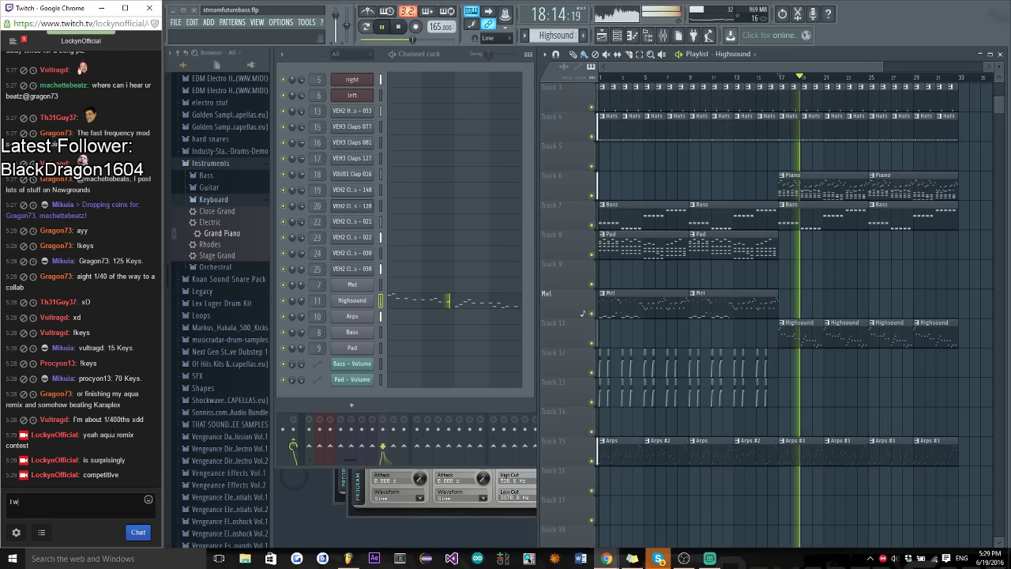
Send "I won't say who is ahead" and "but some of those tracks are pretty good" in the Twitch stream chat
text(I won't say who is ahead)
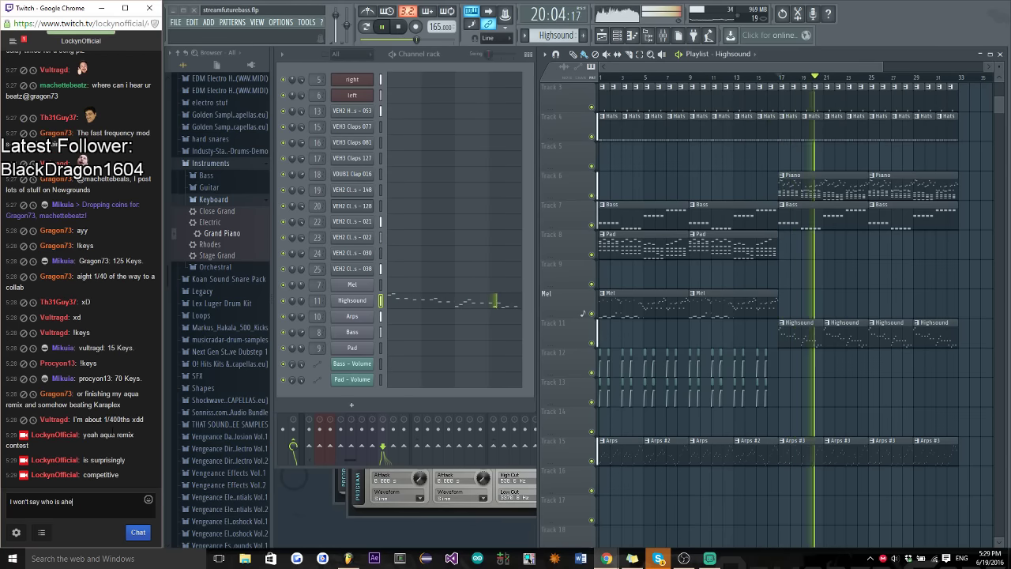
key(Return)
text(but some of those)
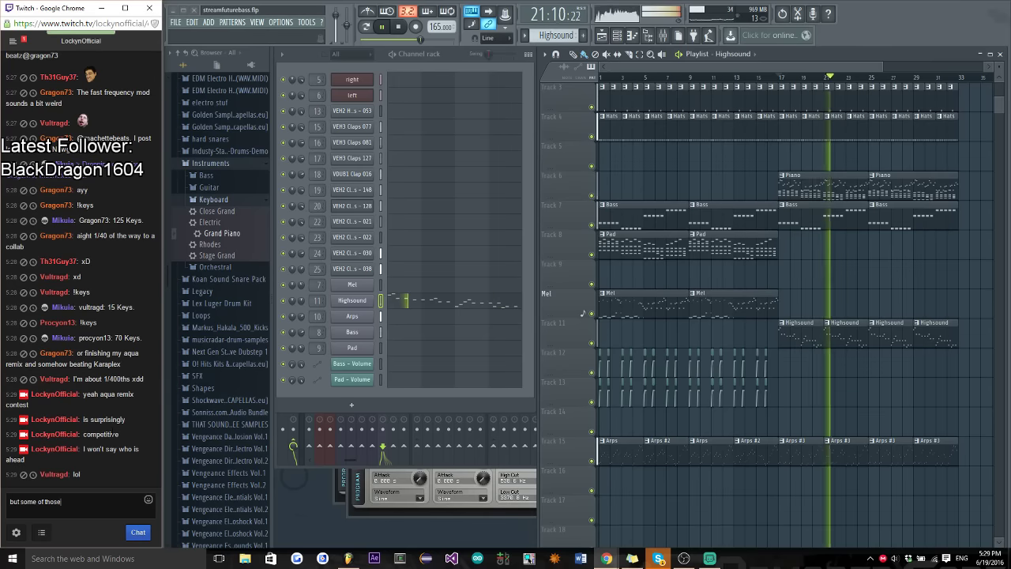
text( tracks)
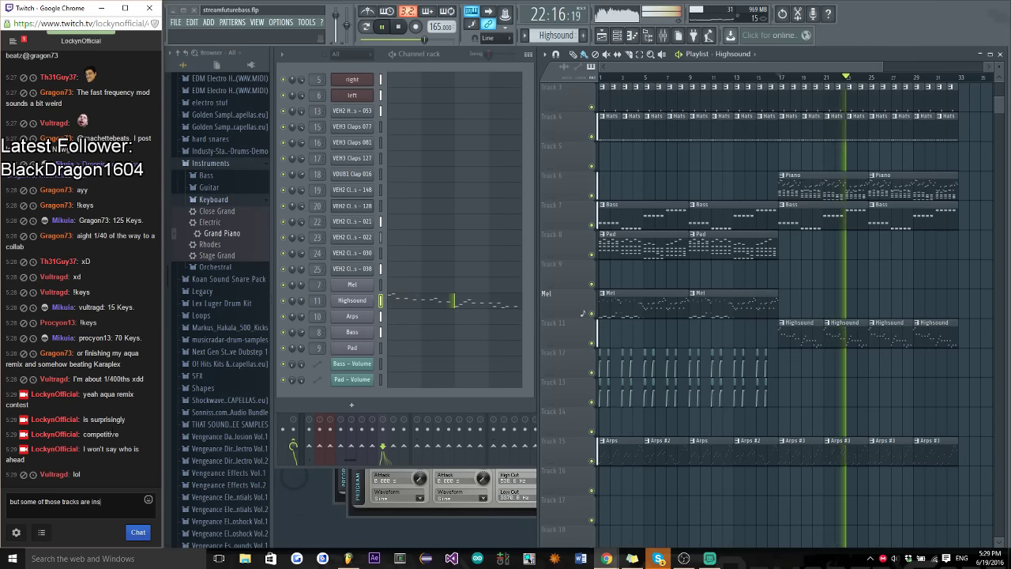
text( are pretty )
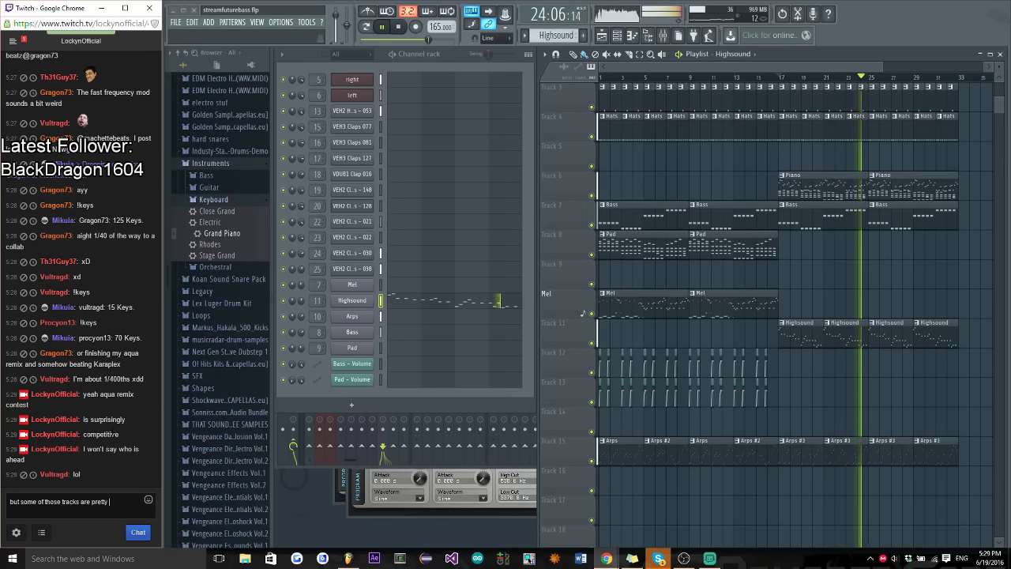
text(good)
key(Return)
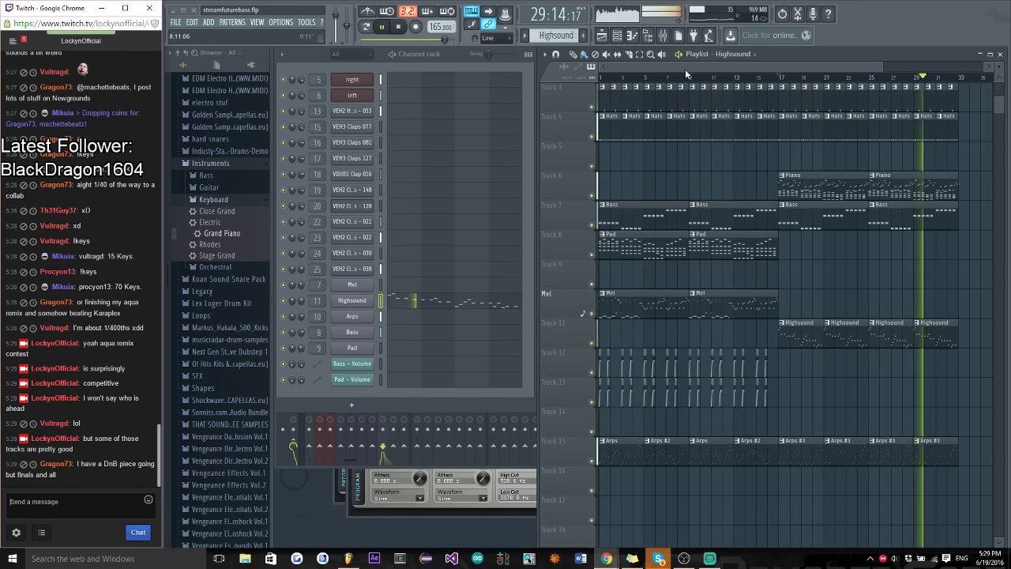
Stop the song playback and write "yeah you can see the entries here" in the Twitch stream chat
scroll(626, 68, up, 1)
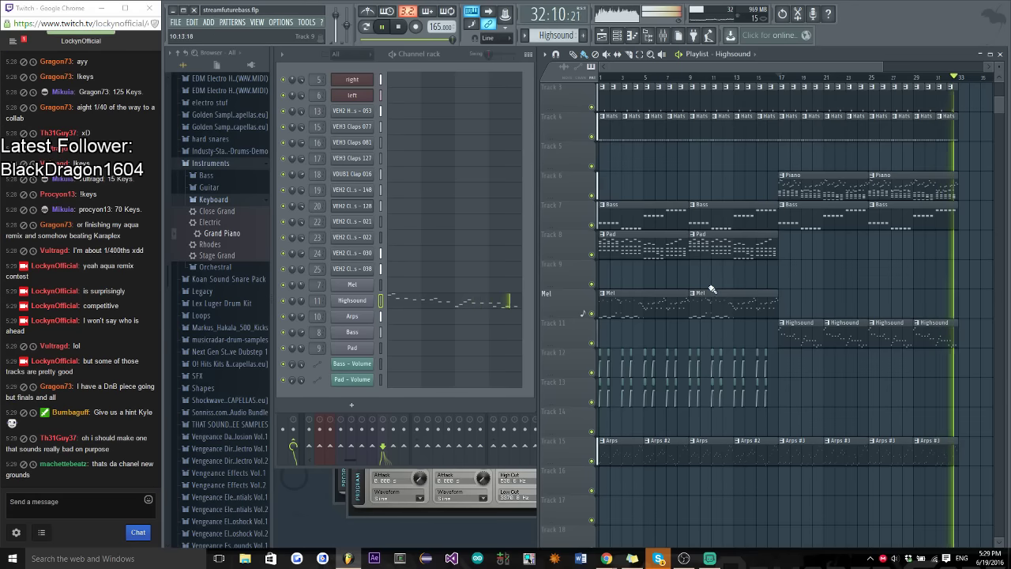
key(space)
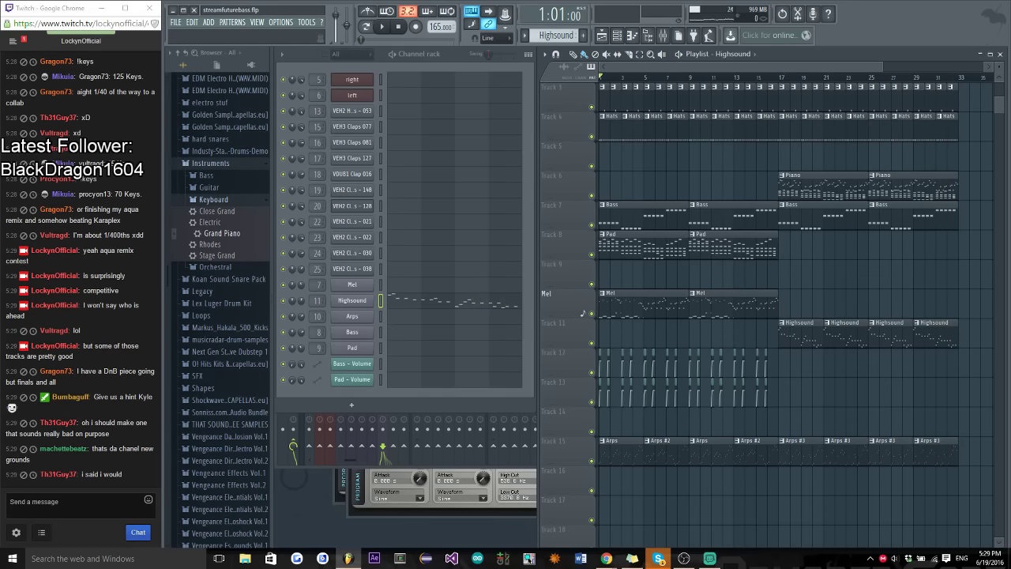
click(132, 447)
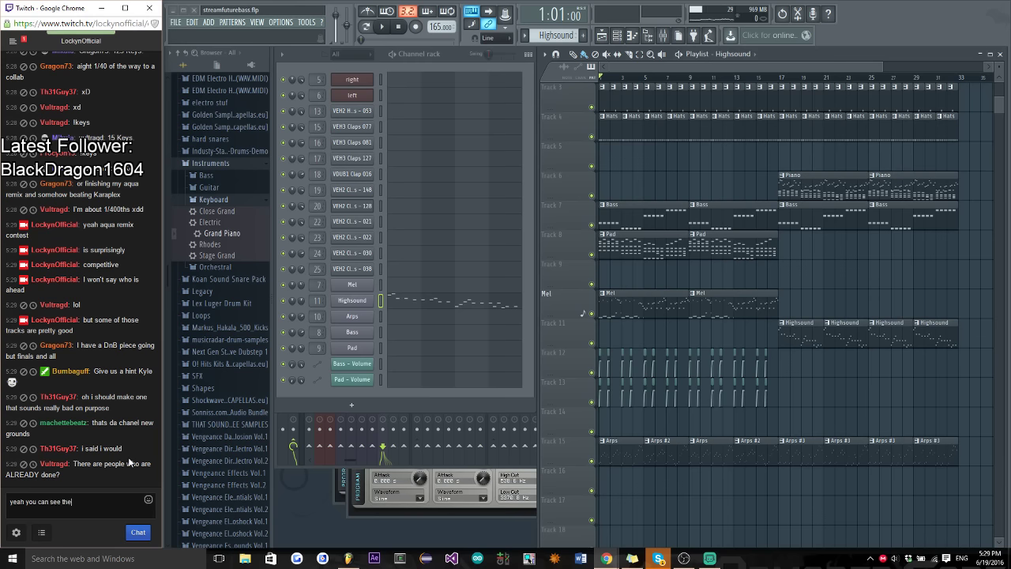
text(entries here:)
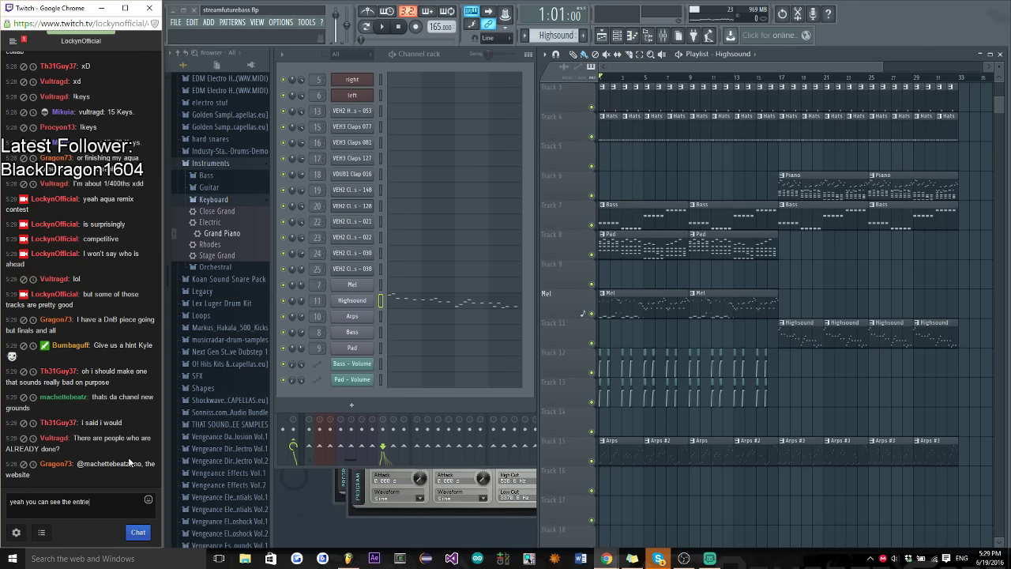
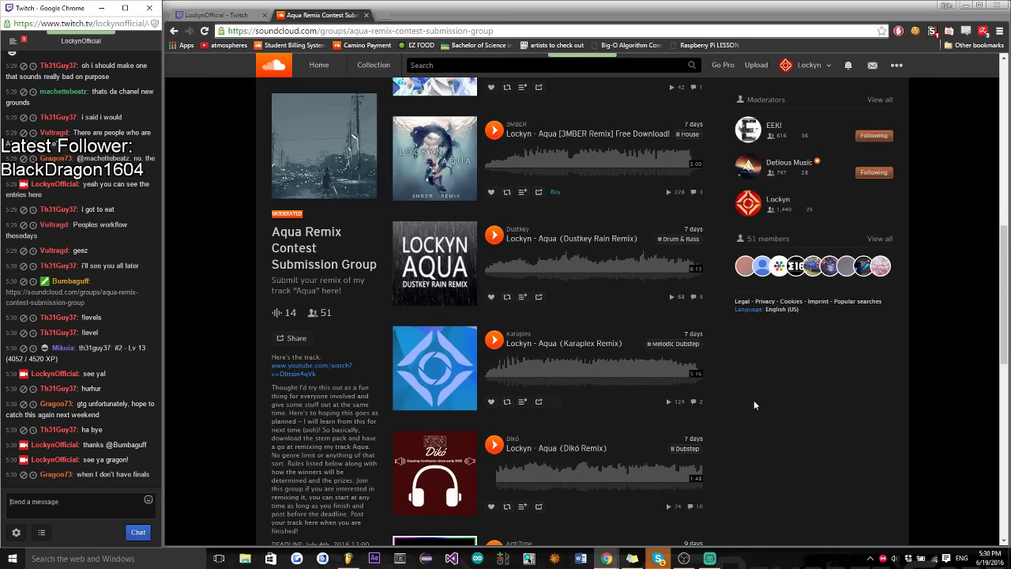
Send "14 remixes so far" and "already" in the Twitch chat after browsing the SoundCloud remix entries, and switch back to FL Studio
scroll(758, 372, up, 15)
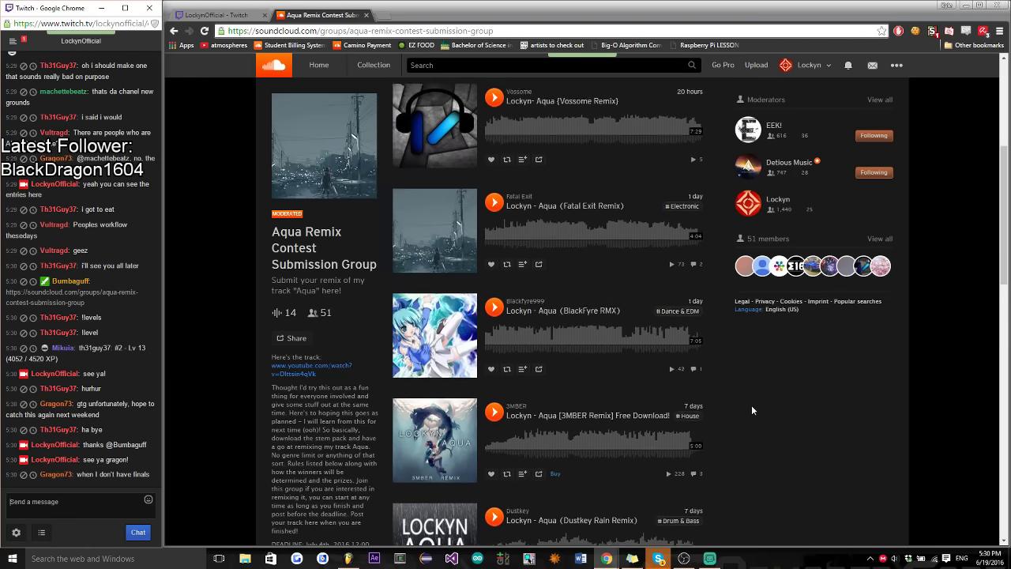
scroll(753, 404, down, 15)
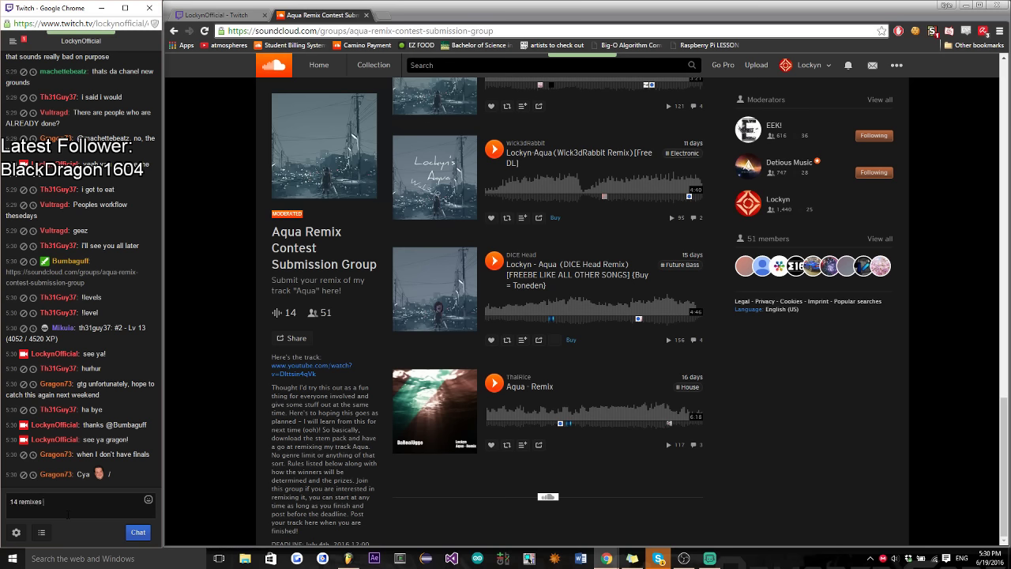
key(Return)
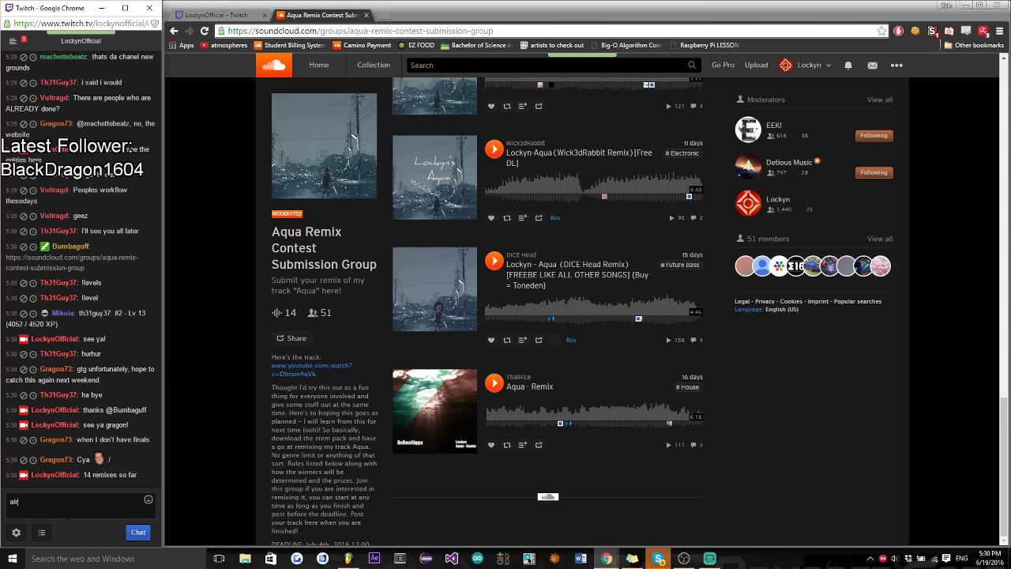
key(Return)
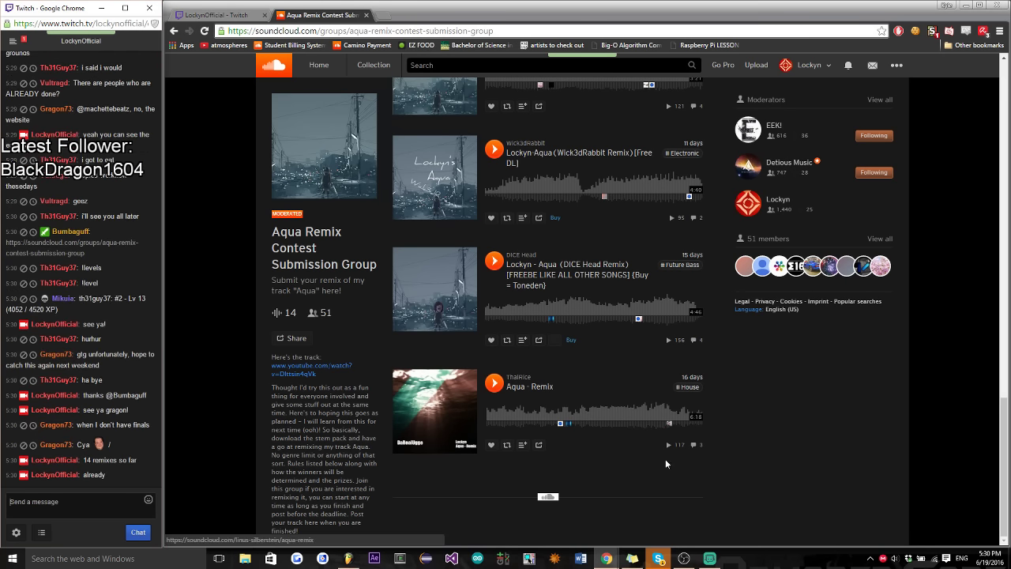
click(347, 558)
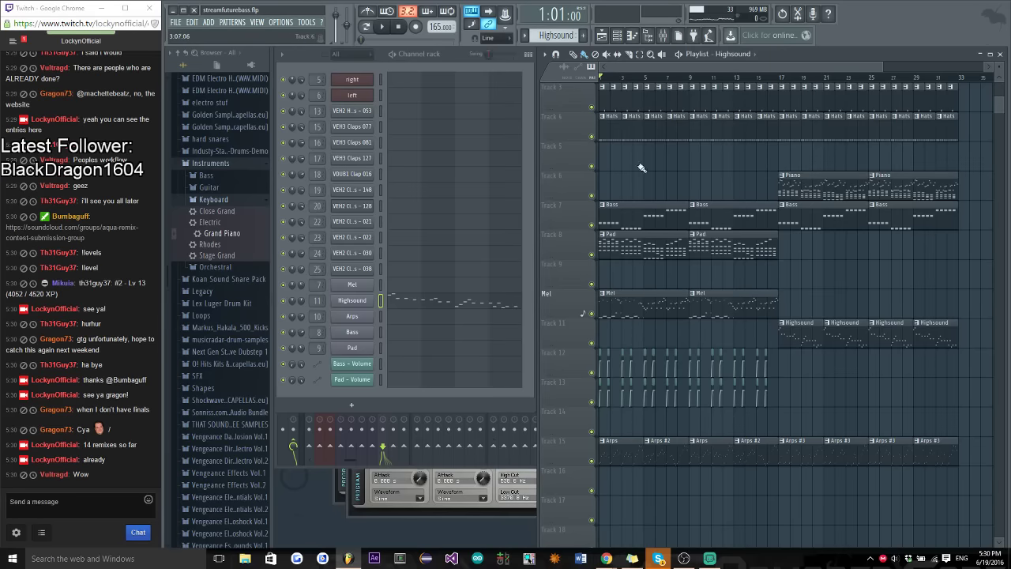
Start the song playback and send "there will be 4 grandprize winners" in the Twitch stream chat
key(space)
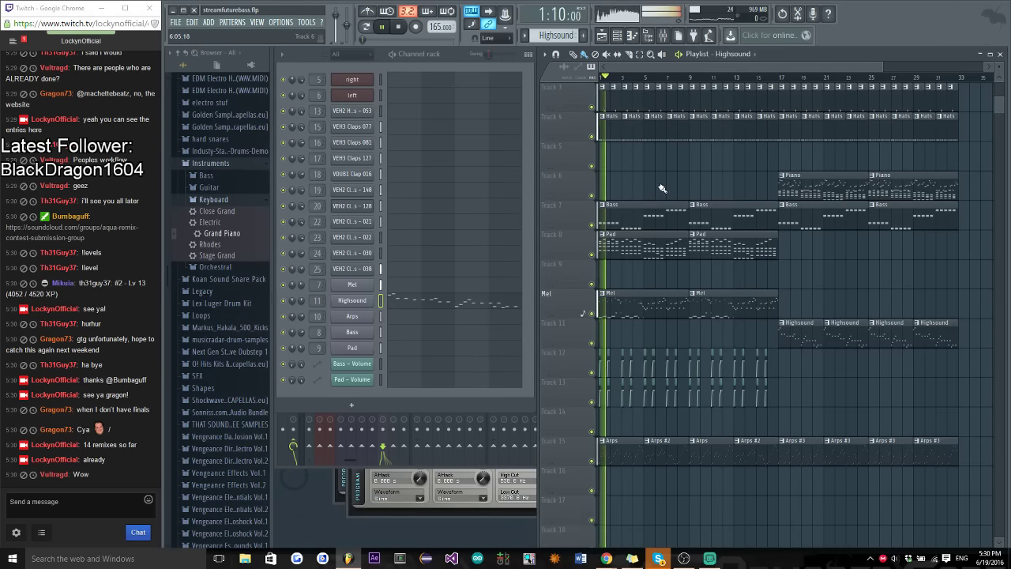
click(82, 488)
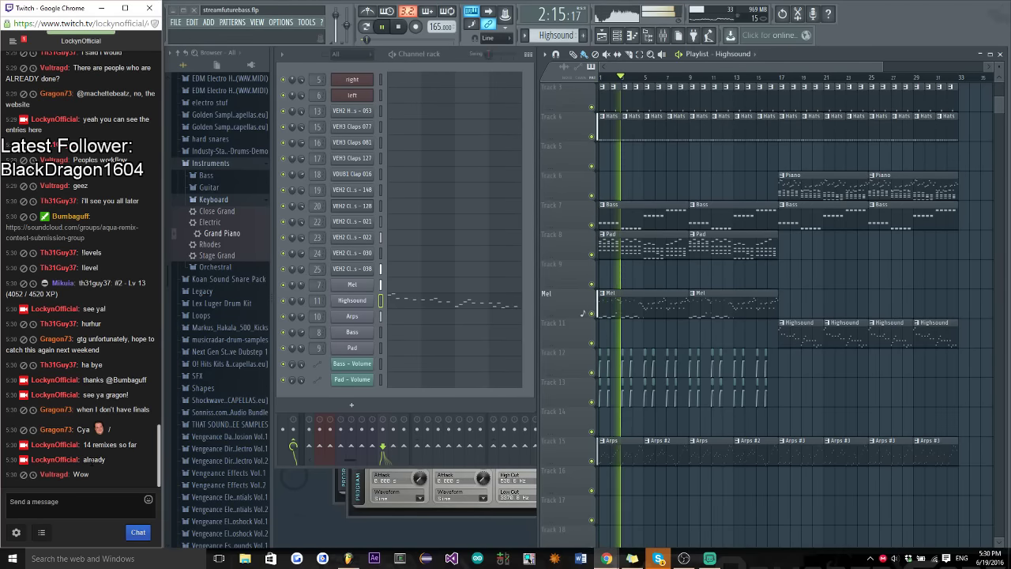
text(the)
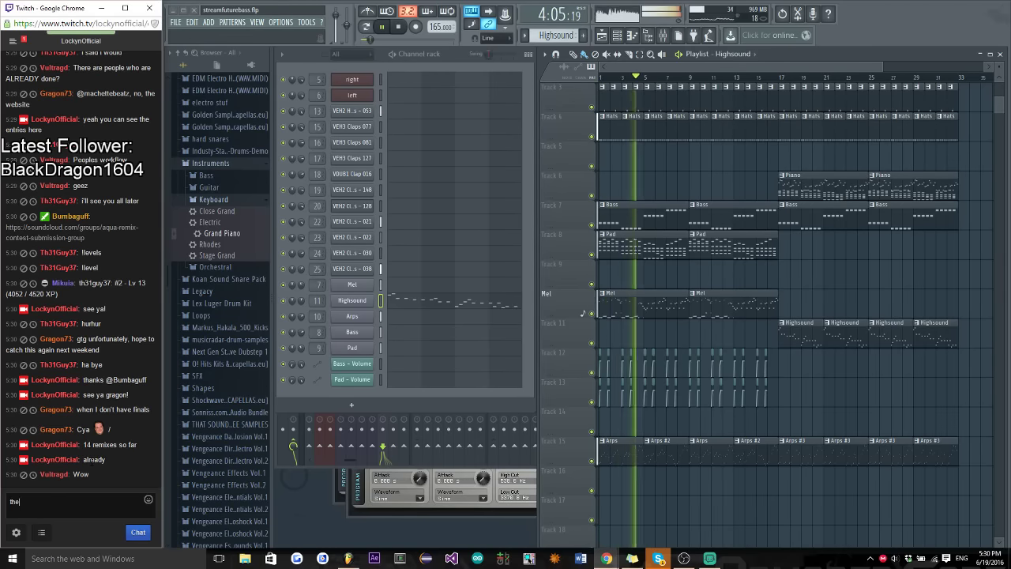
text(re will)
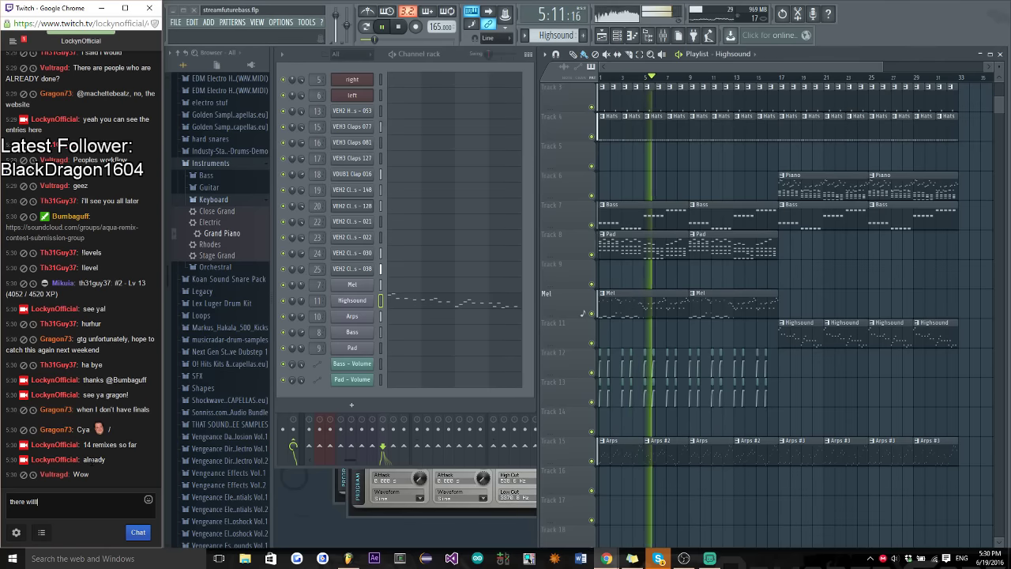
text( be 4 grandpriz)
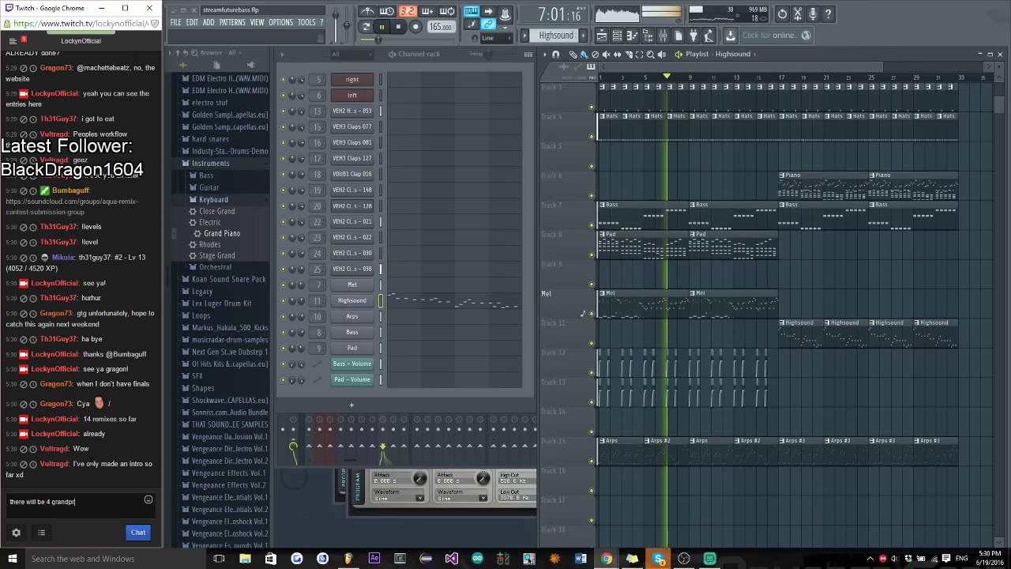
text(e winners)
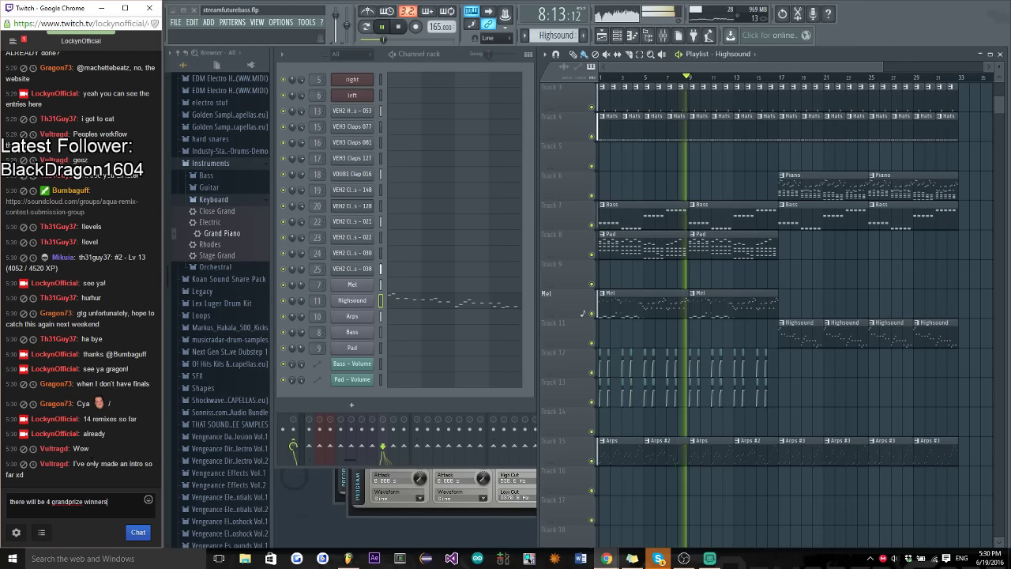
key(Return)
Send "and 6 runner ups" and "so plenty of chances" as two messages in the Twitch chat
text(and 6 s)
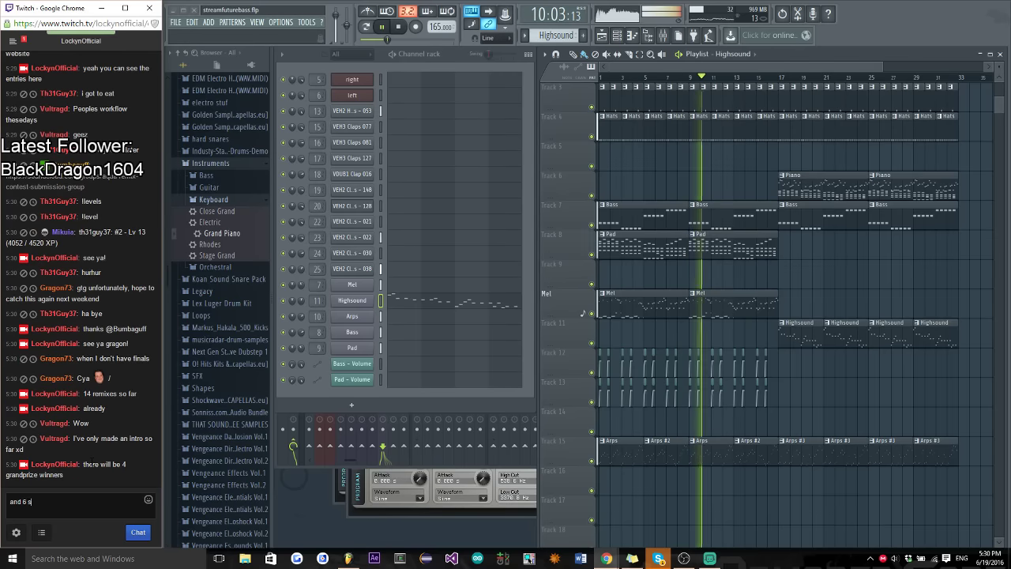
key(BackSpace)
text(runne)
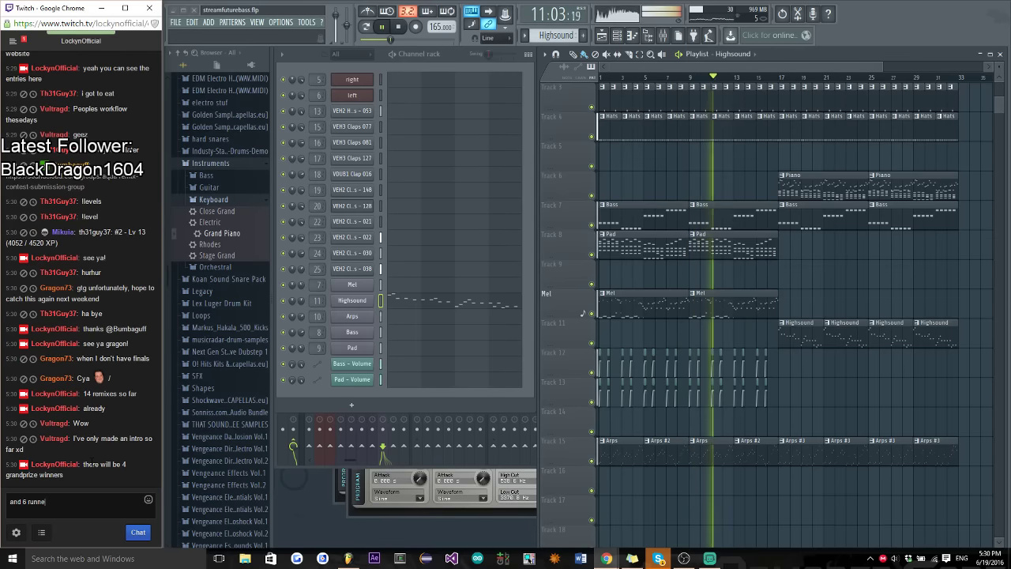
text(r ups)
key(Return)
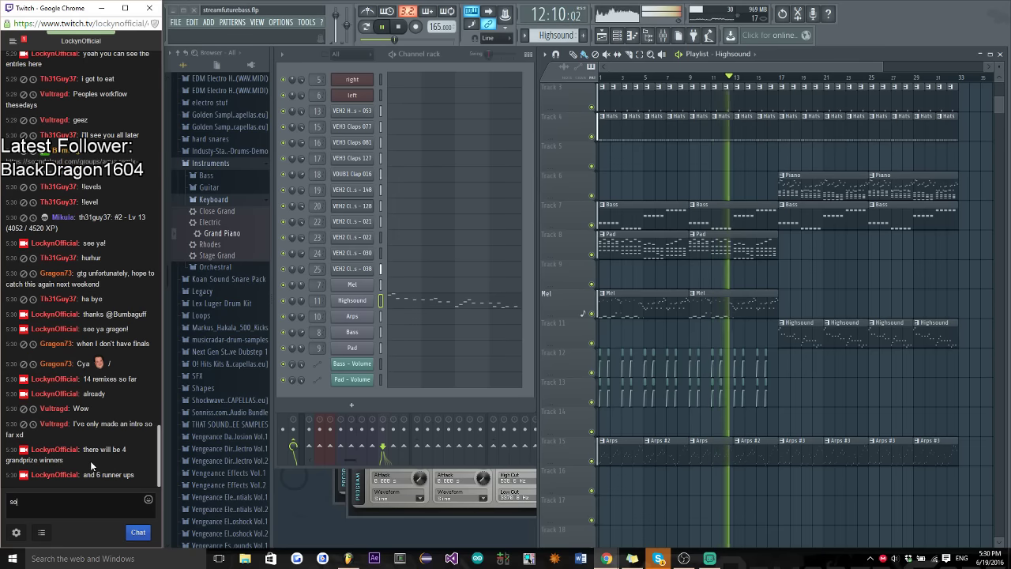
text(so plenty of chances)
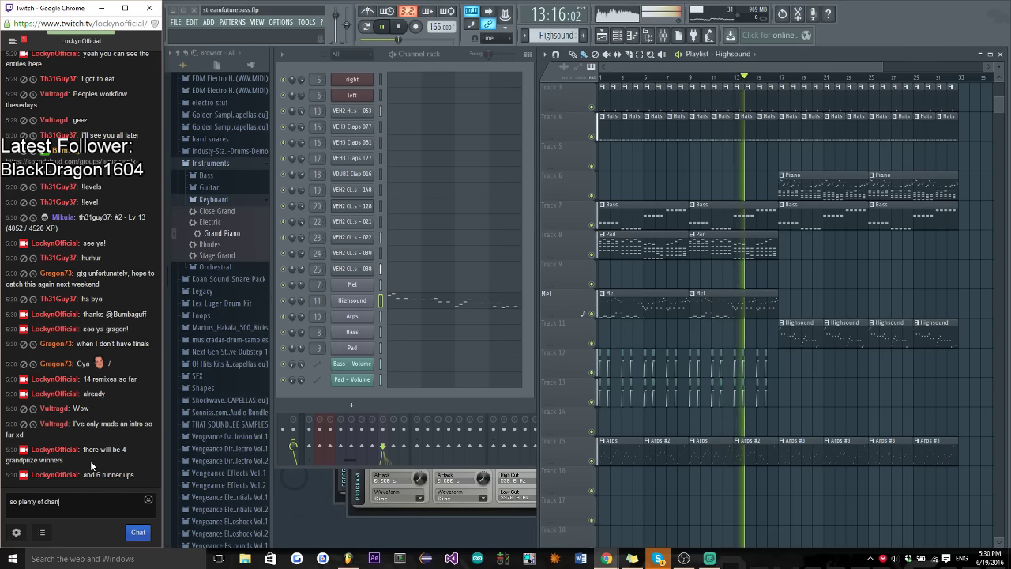
key(Return)
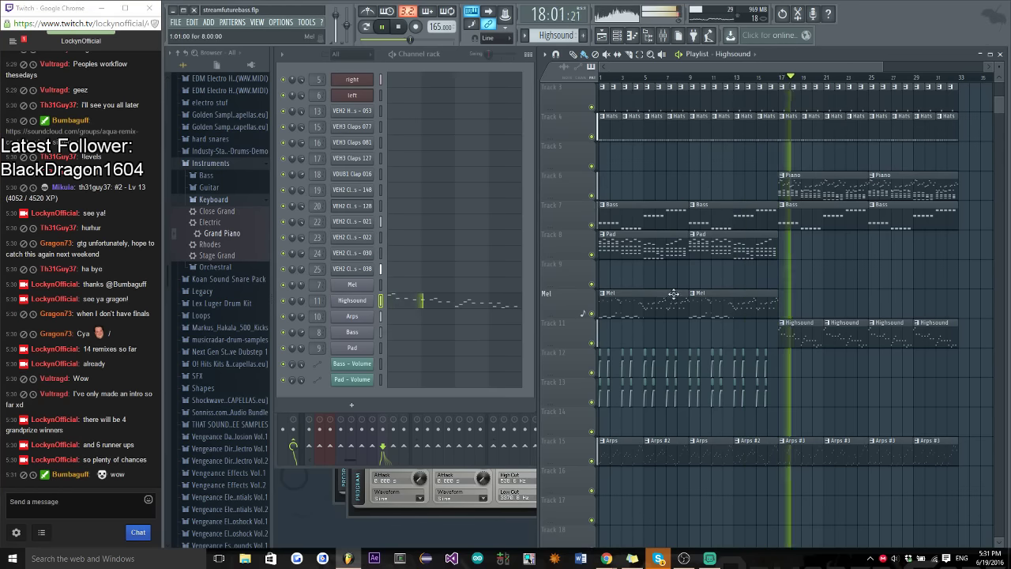
Send "just read the side bar" and "I'll update it soon" as two messages in the Twitch chat
click(109, 501)
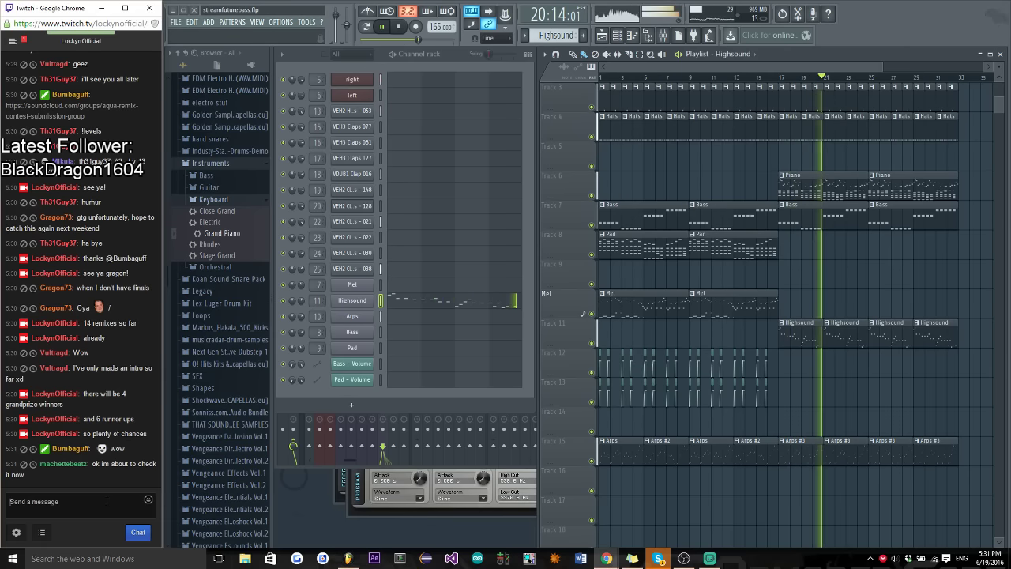
text(just read the )
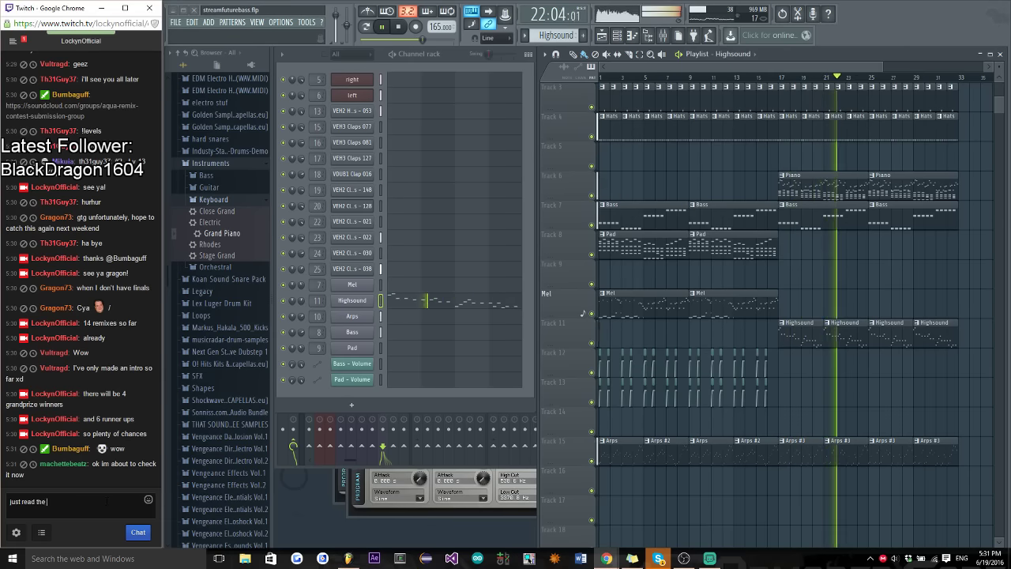
text(side bar)
key(Return)
text(I'll up)
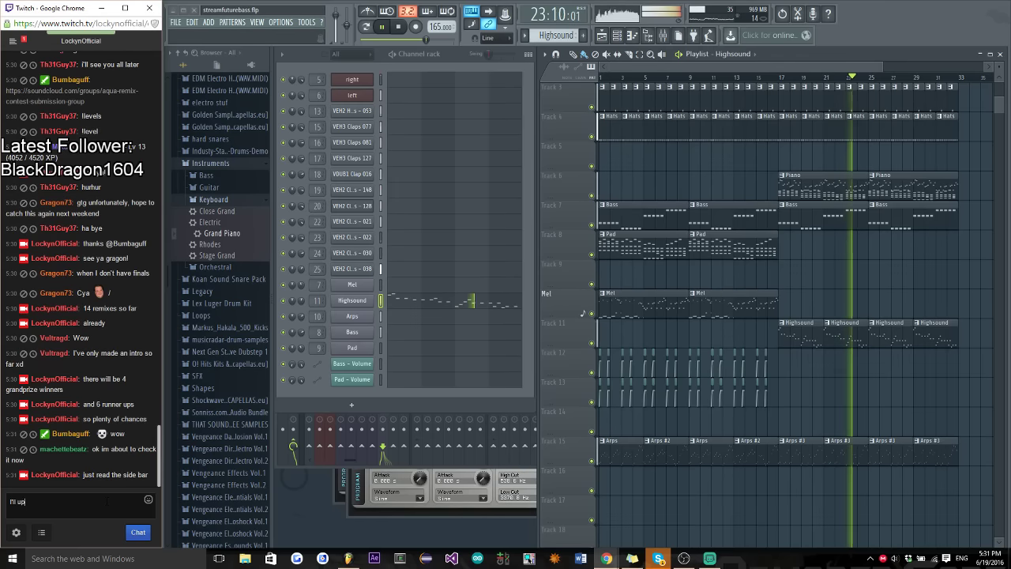
text(date (t soon)
key(Return)
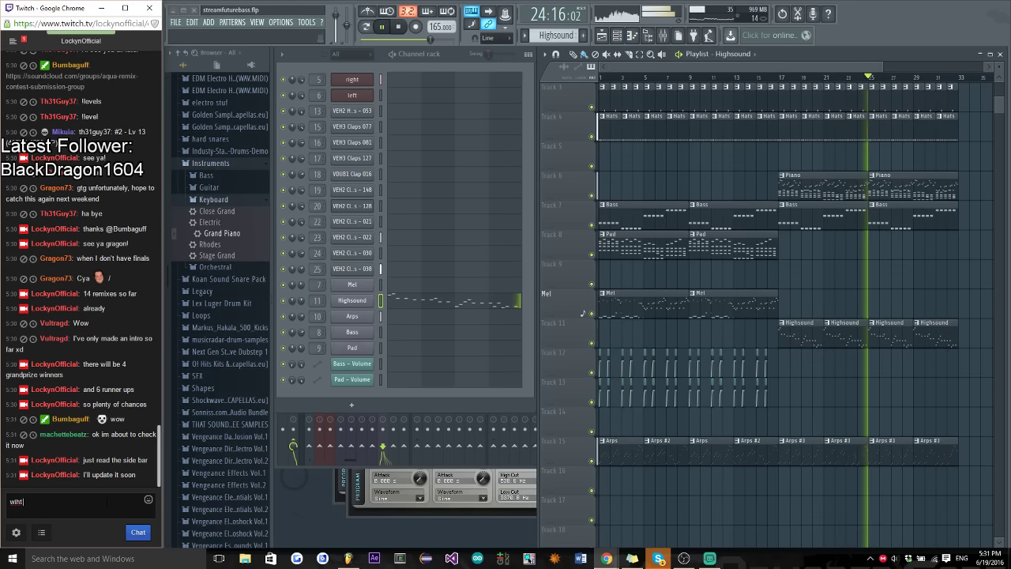
Send "wiht the newest changes in prize distribution" in the Twitch chat and stop the song playback in FL Studio
text(wiht the newest)
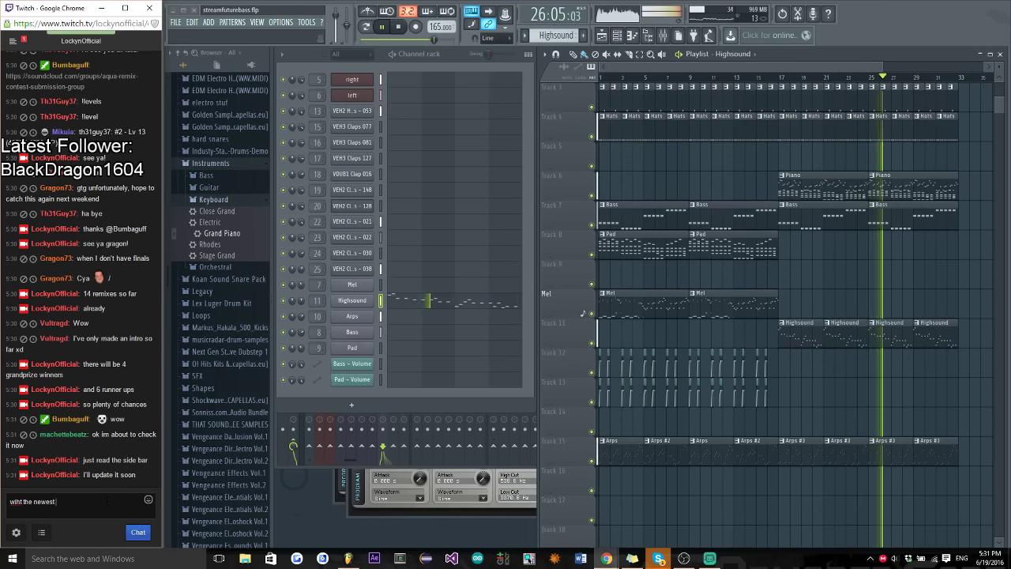
text( changes in )
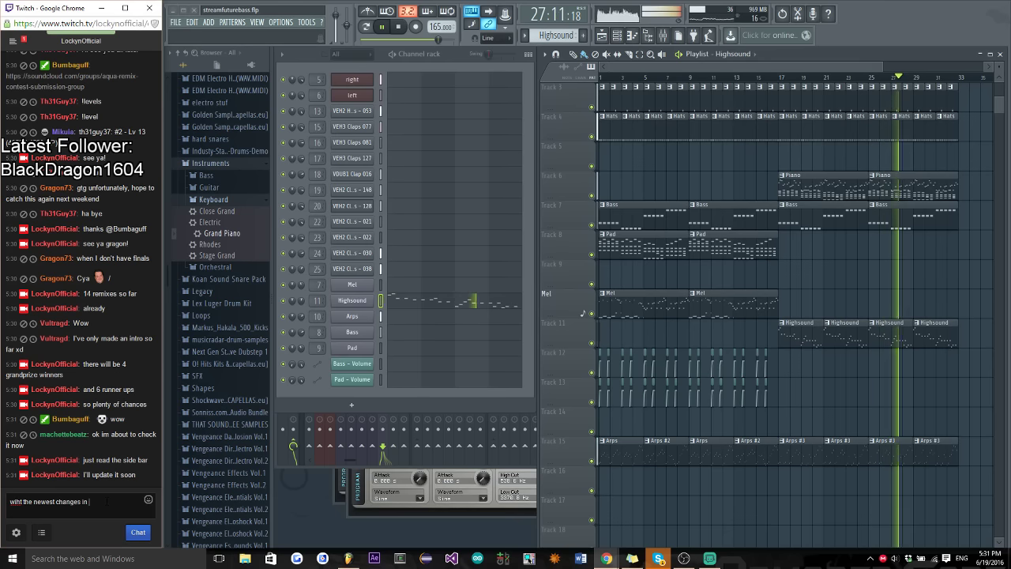
text(prize d)
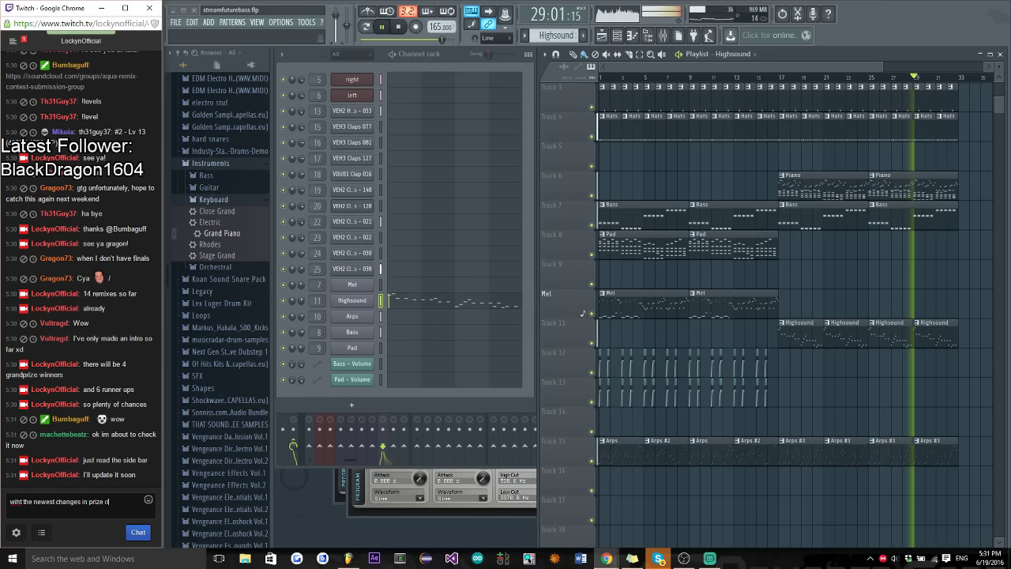
text(istribution)
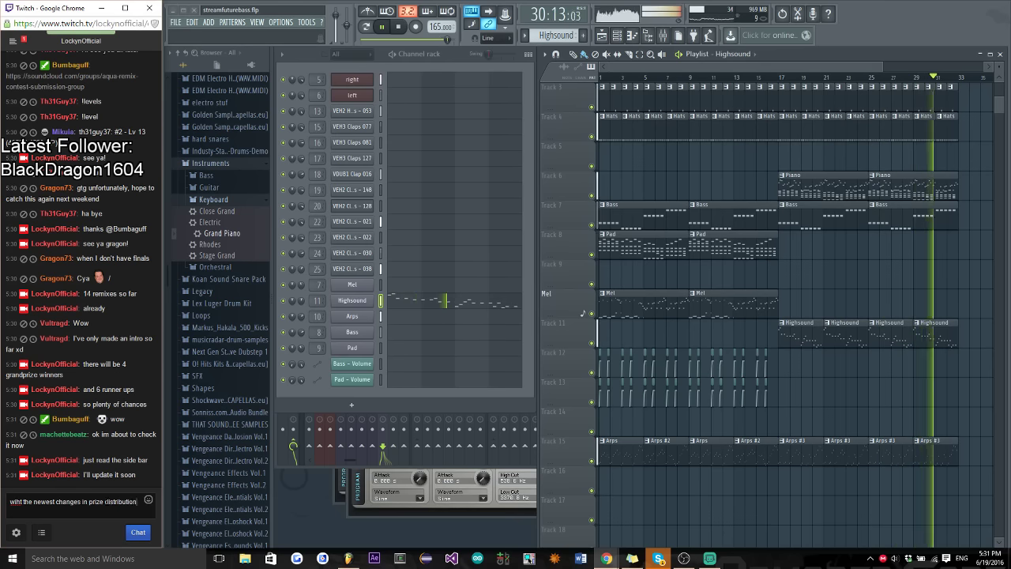
key(Return)
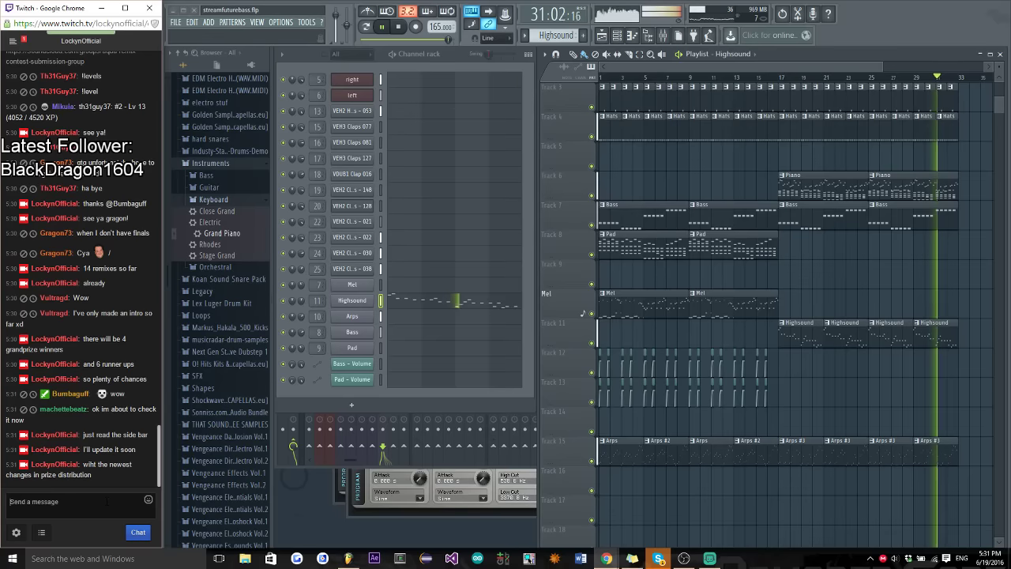
click(675, 67)
key(space)
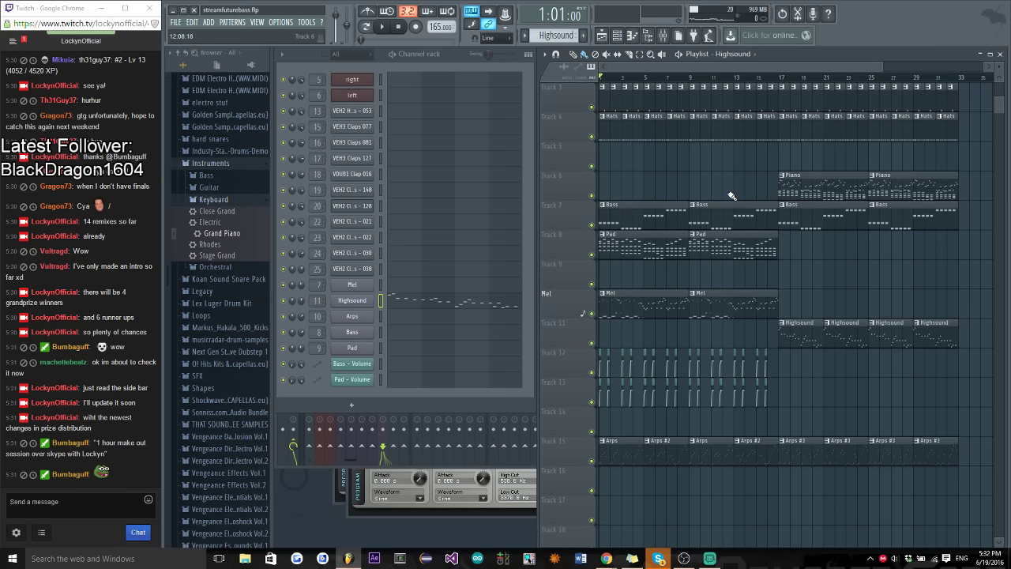
With the song playing from the start, delete the stray Highsound clip on Track 6 and save the project
key(space)
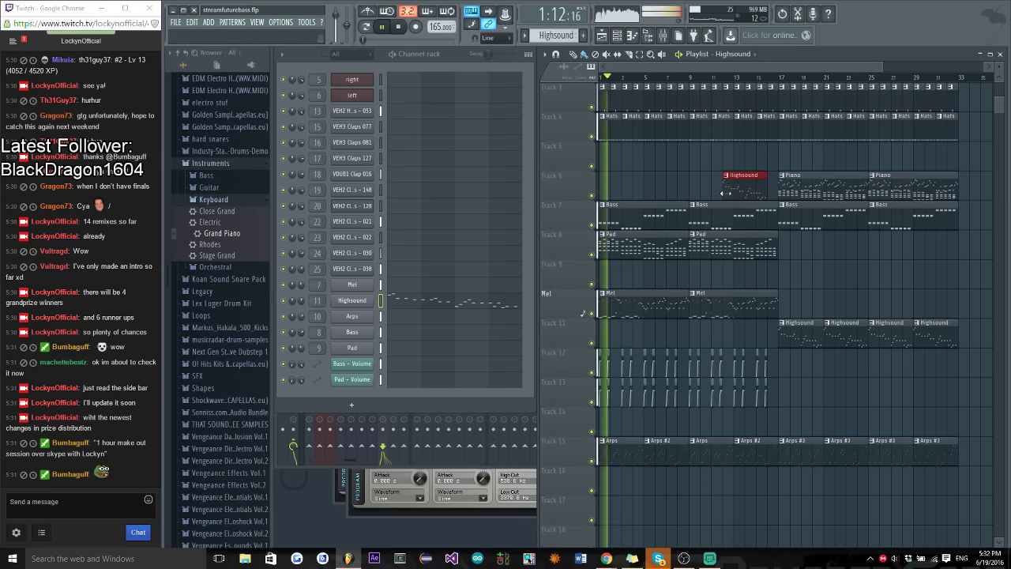
right_click(723, 191)
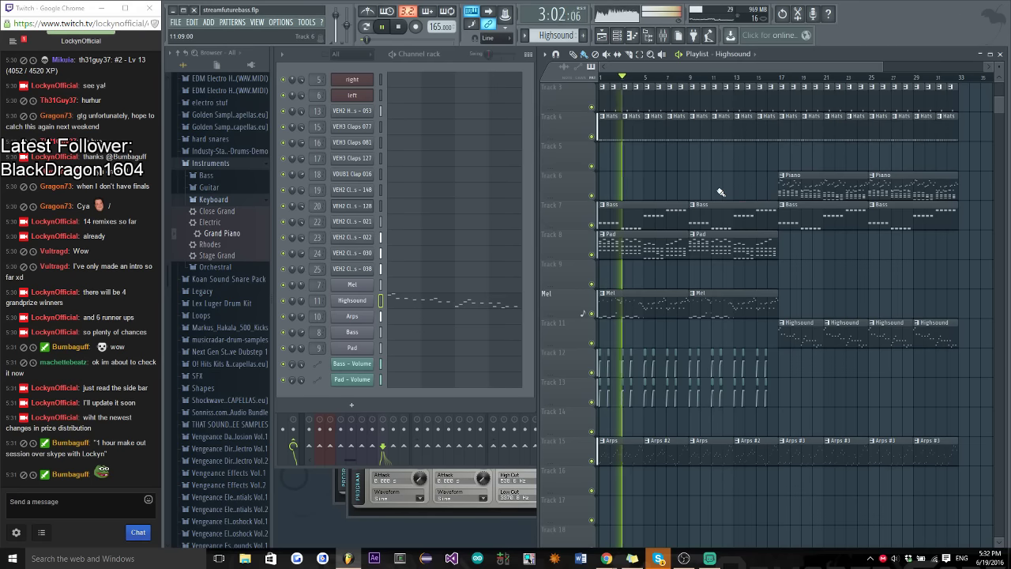
key(ctrl+s)
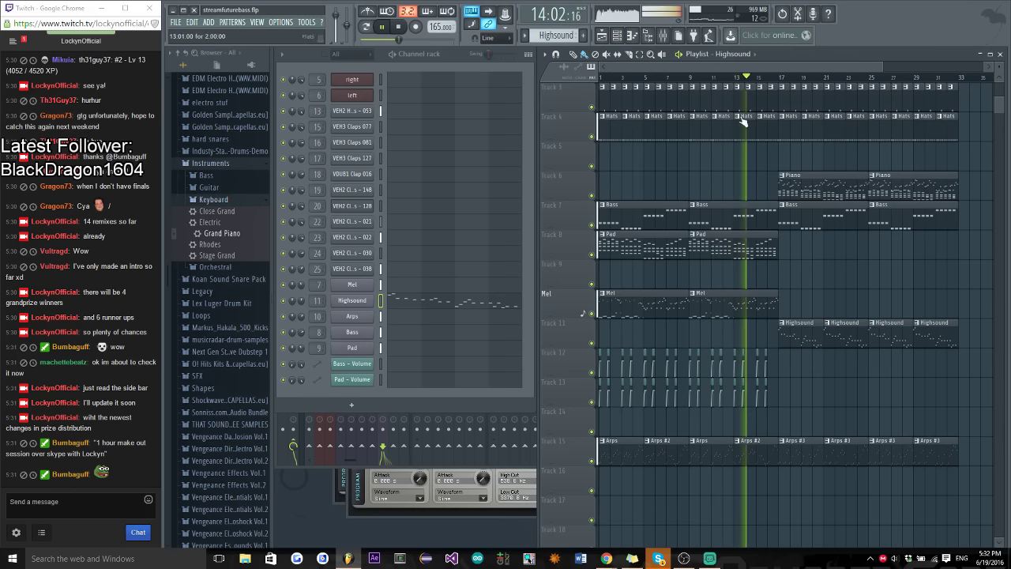
Send "..." followed by the rainbow Kappa emote in the Twitch stream chat
drag(770, 63, 820, 69)
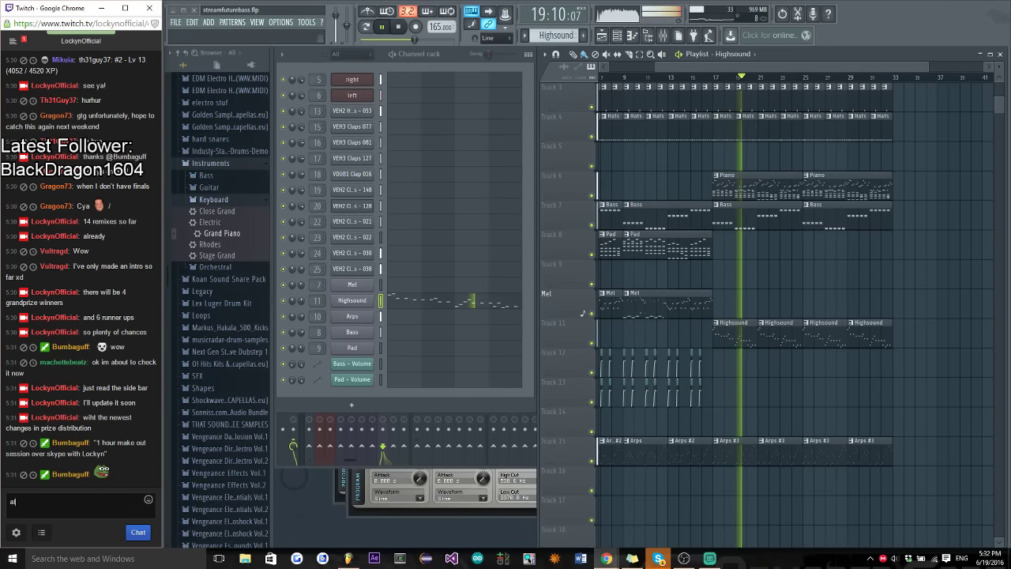
text(... KappaP)
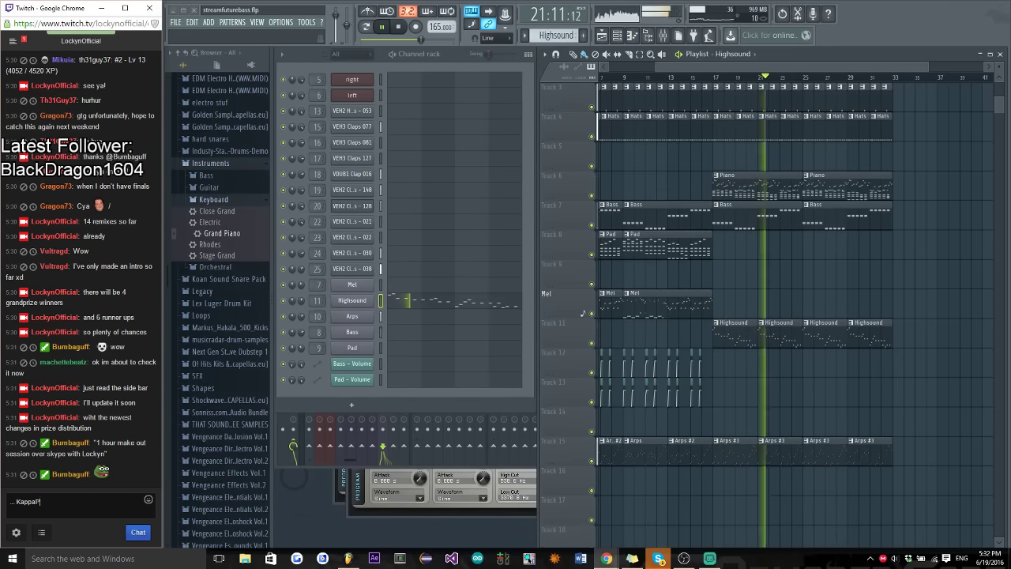
key(Tab)
key(Return)
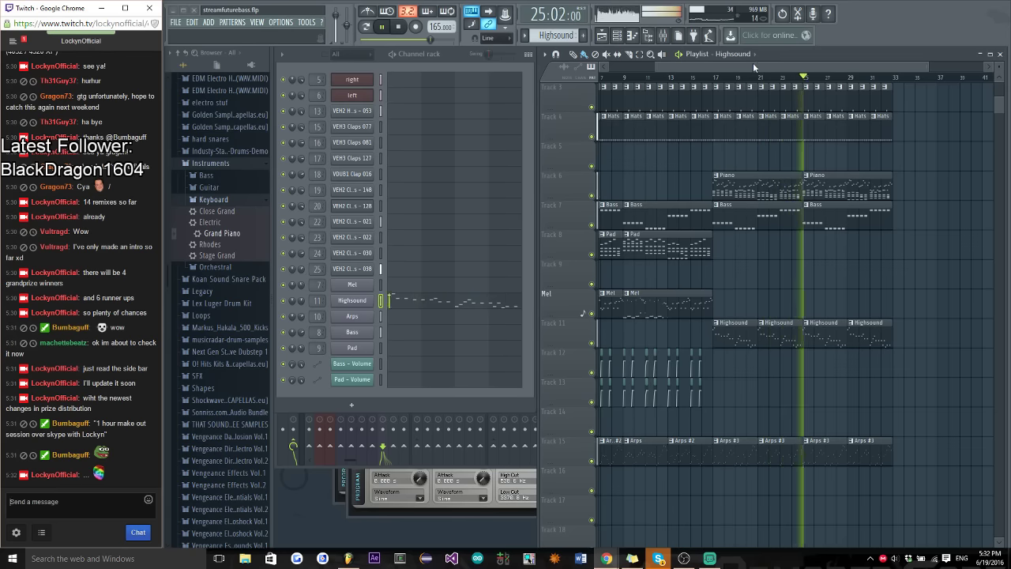
Replay the song from bar 1 to review the arrangement around the piano section, and stop the playback
scroll(746, 64, up, 1)
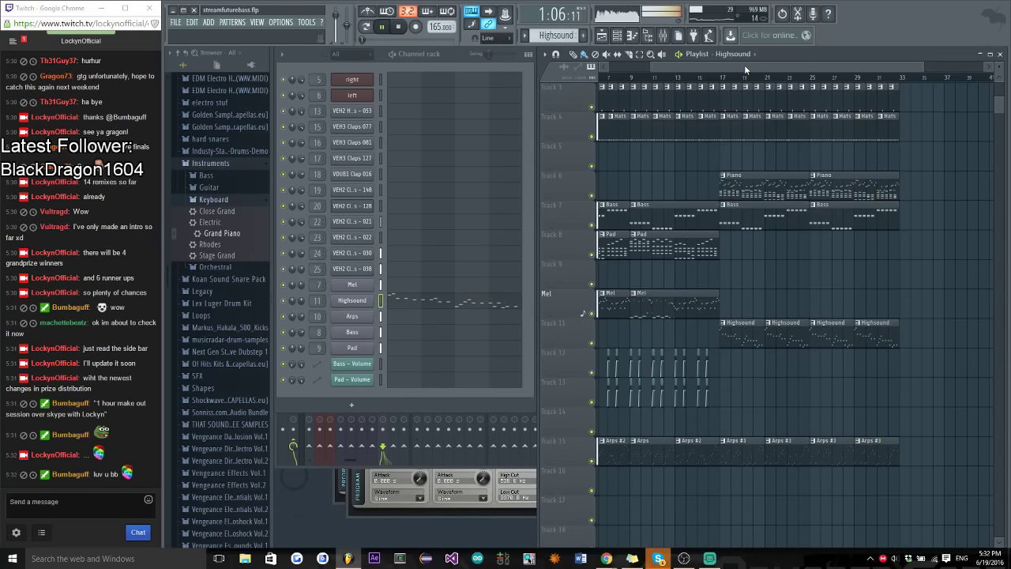
key(space)
drag(744, 64, 490, 66)
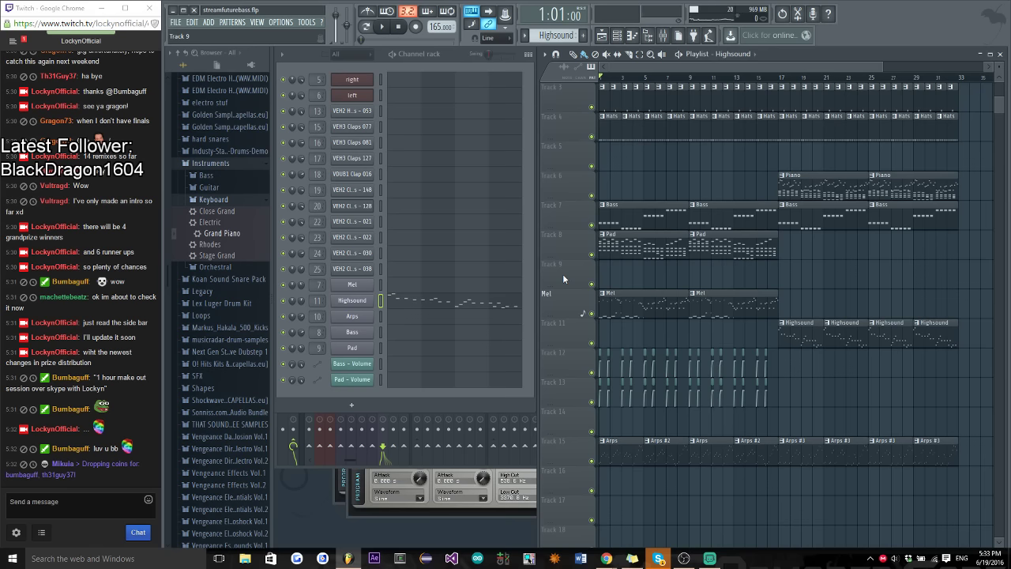
key(space)
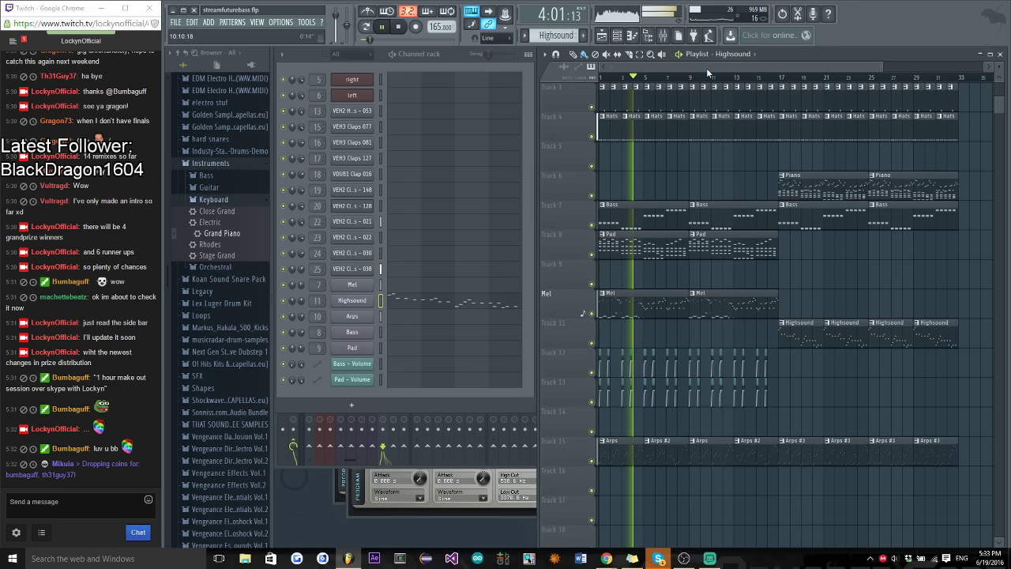
drag(712, 66, 749, 67)
key(space)
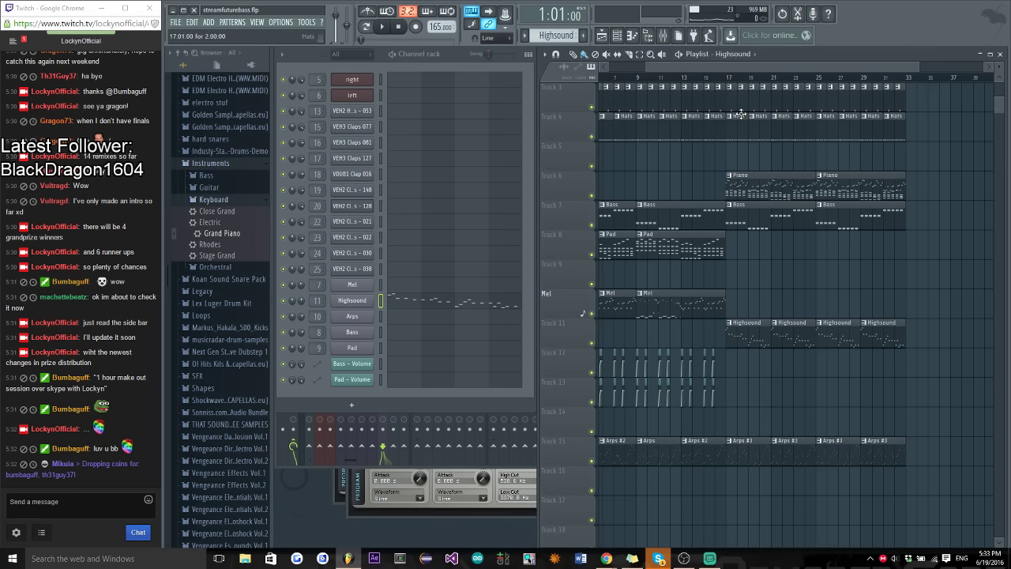
Play the Piano pattern on its own and look through the Twitch chat's viewer list
click(776, 191)
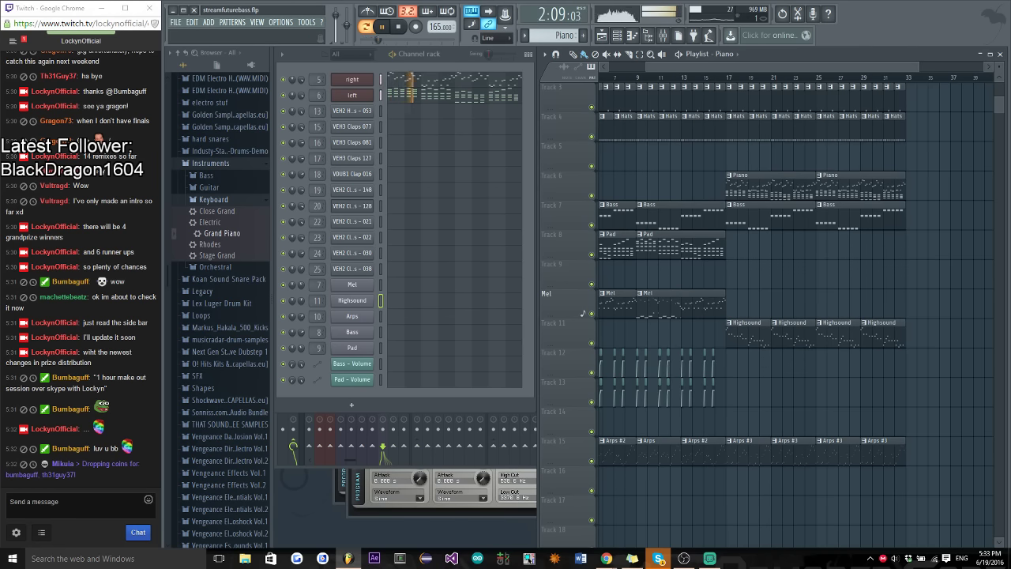
click(41, 536)
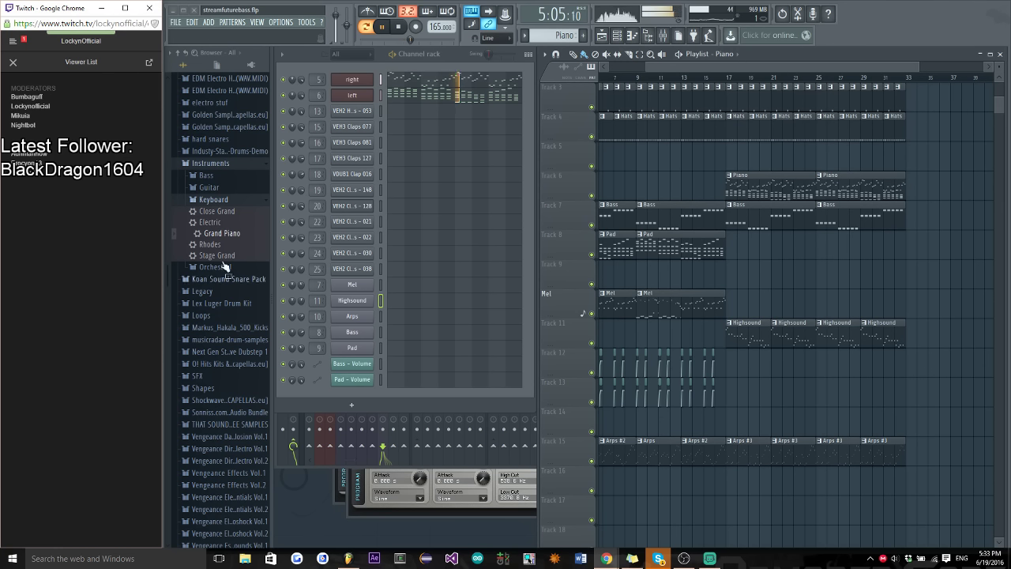
click(12, 64)
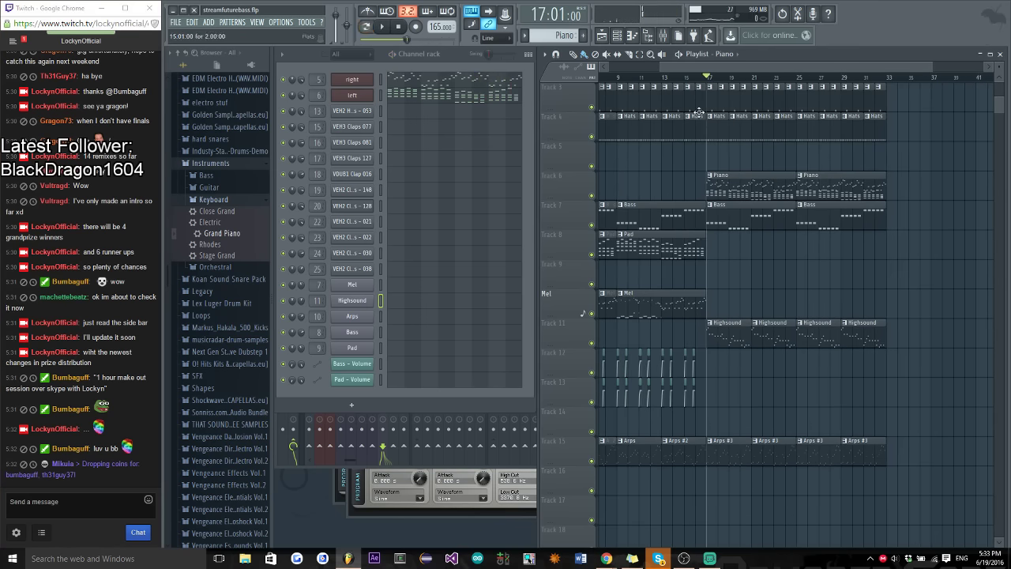
Open the left channel's notes of the Piano pattern in the piano roll and play the pattern
click(422, 95)
click(381, 27)
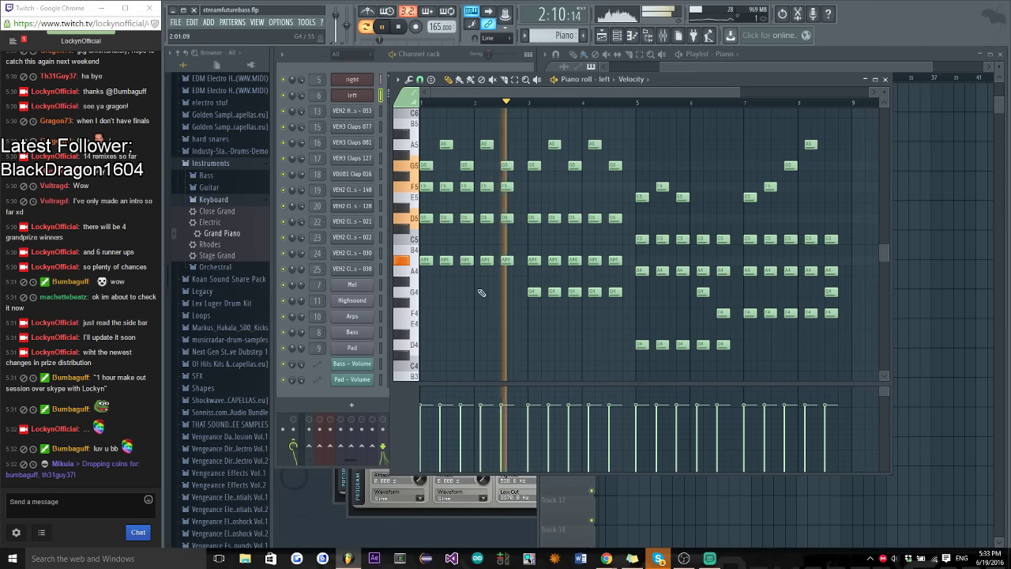
Look over the left channel's notes across all eight bars while the Piano pattern plays, and stop the playback
scroll(473, 315, up, 2)
scroll(482, 324, down, 3)
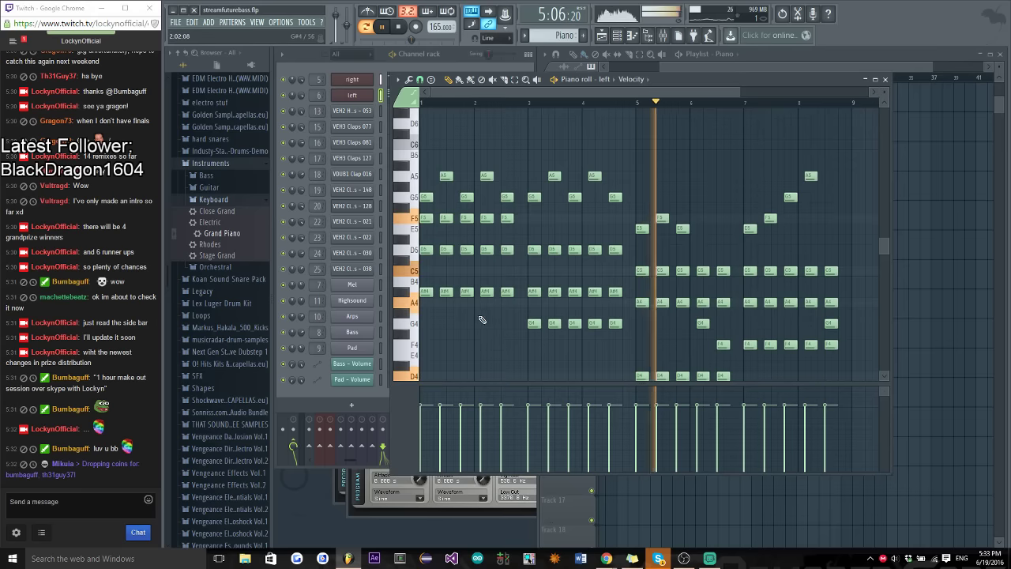
scroll(470, 325, down, 1)
scroll(473, 300, down, 8)
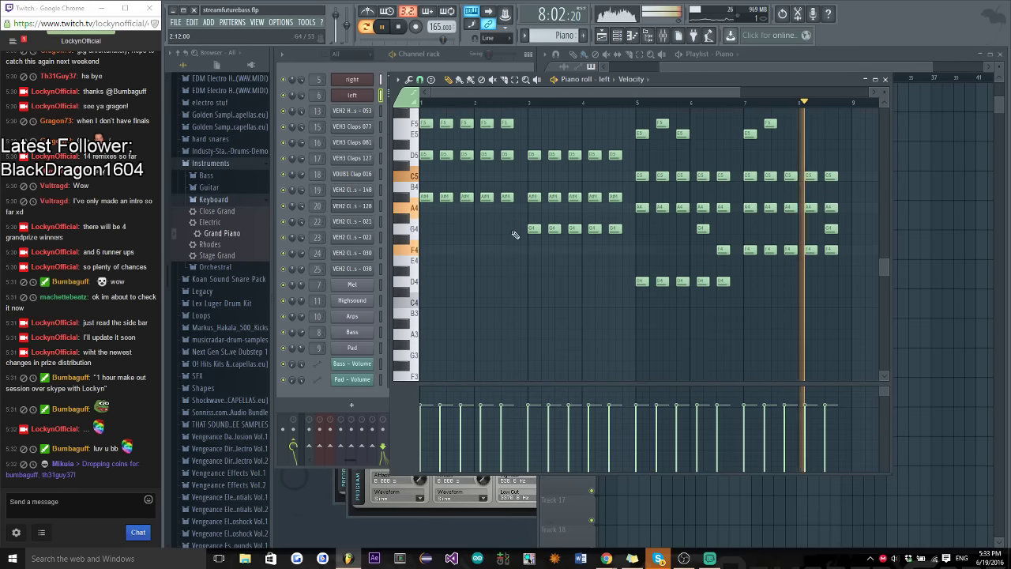
drag(518, 231, 421, 210)
key(space)
scroll(437, 247, up, 3)
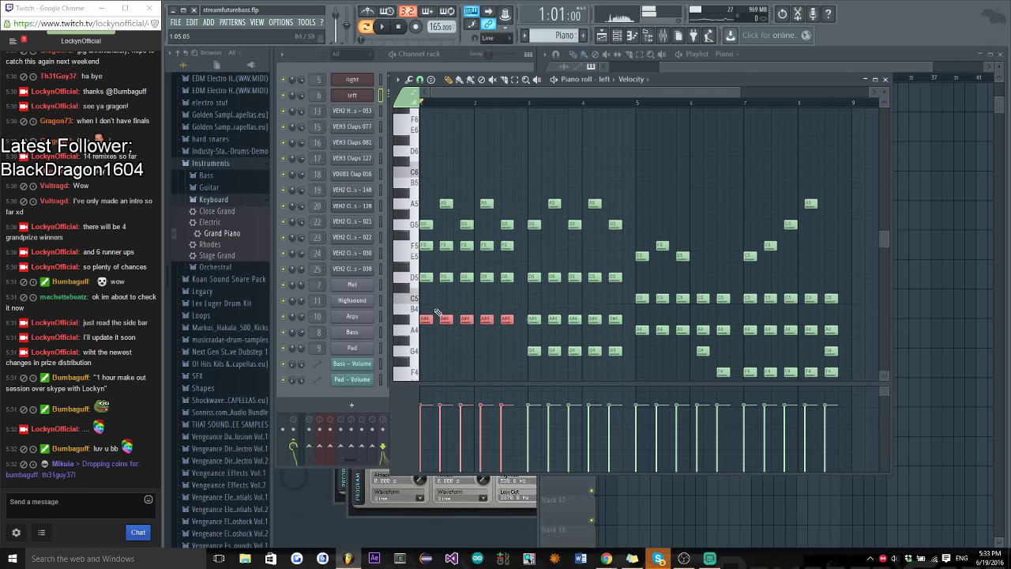
Try transposing all of the left channel's notes down an octave and a semitone, and undo the move
key(ctrl+a)
key(ctrl+Down)
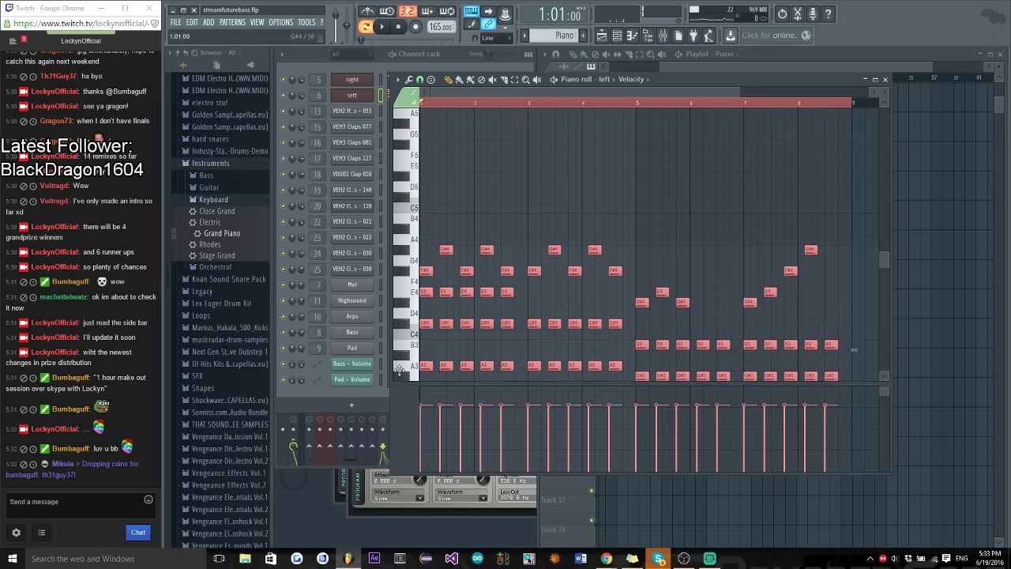
key(Down)
key(space)
key(space)
scroll(456, 289, up, 8)
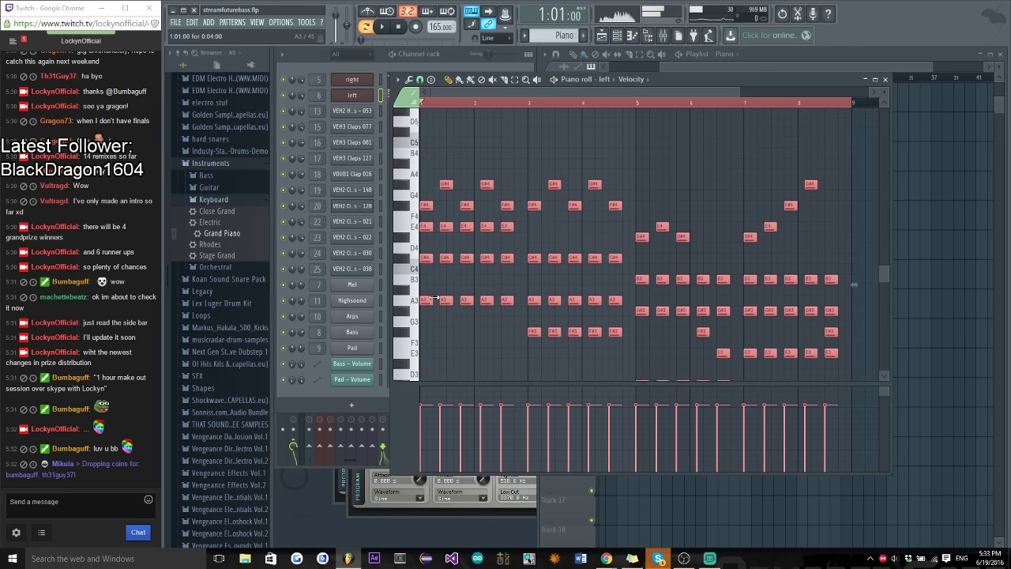
key(ctrl+z)
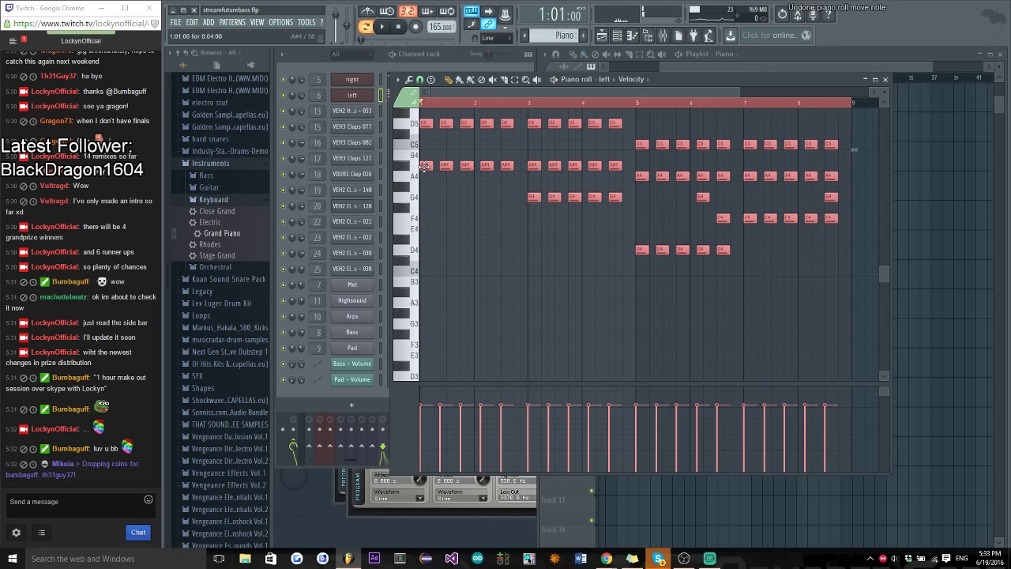
Audition all of the left channel's notes one octave lower, and move them back up to their original octave
key(ctrl+Down)
key(Down)
key(Up)
key(space)
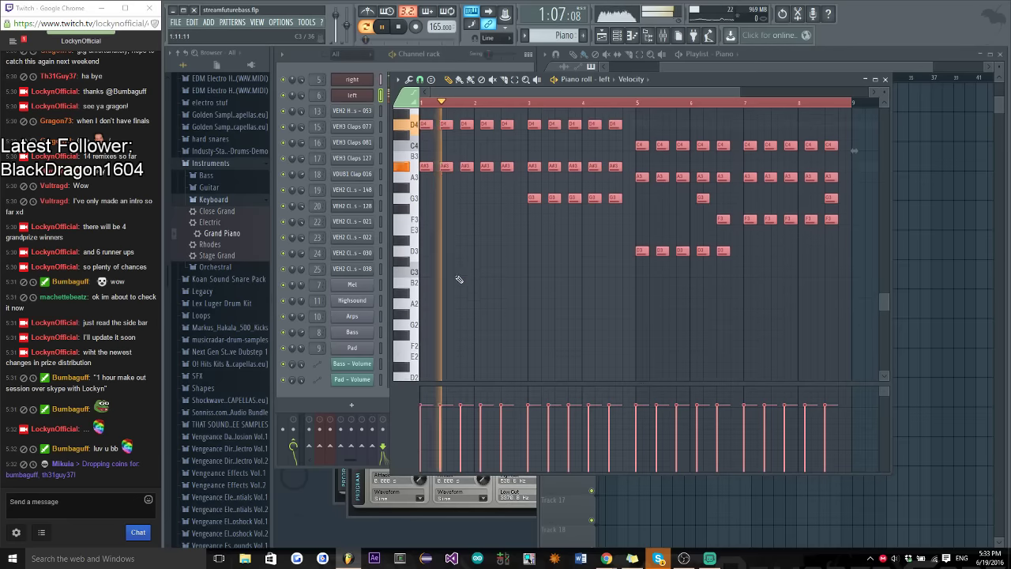
scroll(431, 349, up, 6)
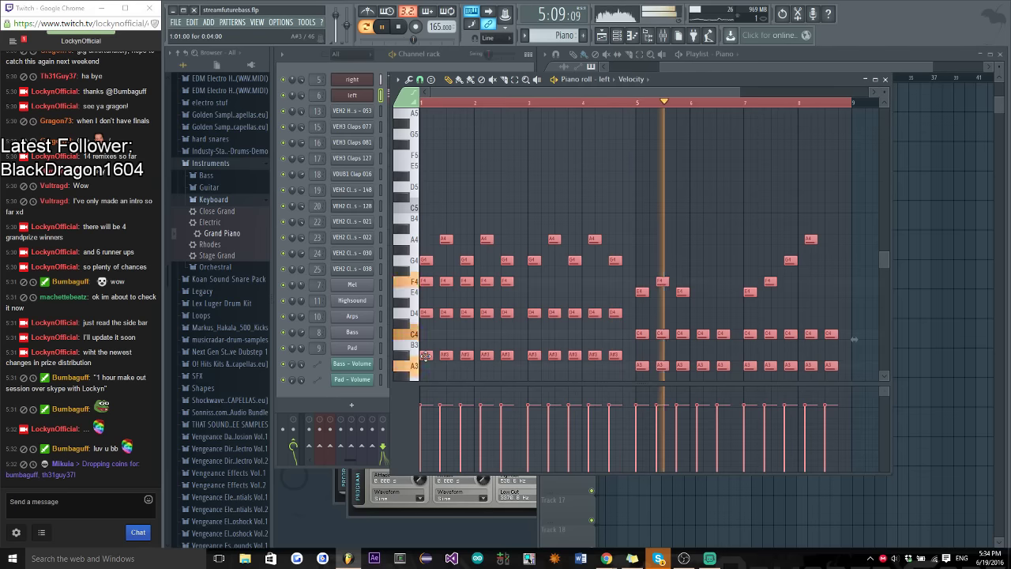
key(ctrl+Up)
key(ctrl+d)
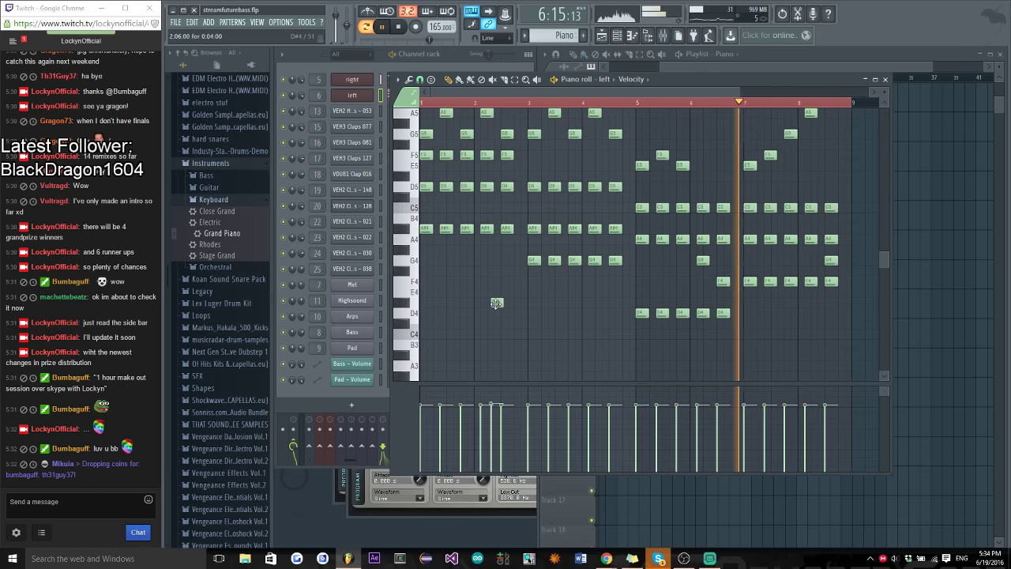
Double the left channel's notes an octave lower, keeping only A#3 in bars 1–2, G3 in 3–4, D3 in 5–6 and F3 in 7–8
drag(425, 355, 842, 218)
key(space)
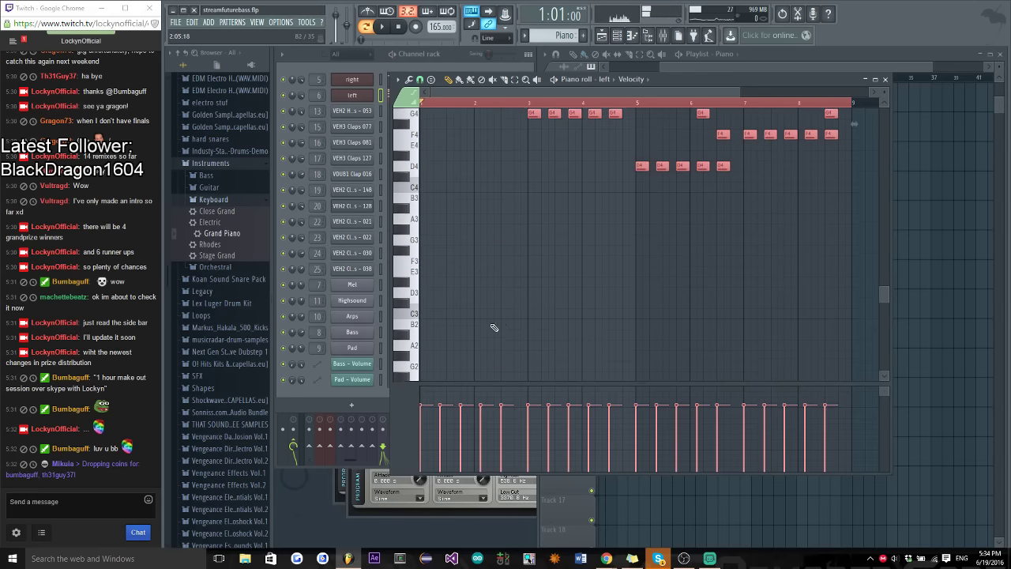
drag(433, 228, 396, 276)
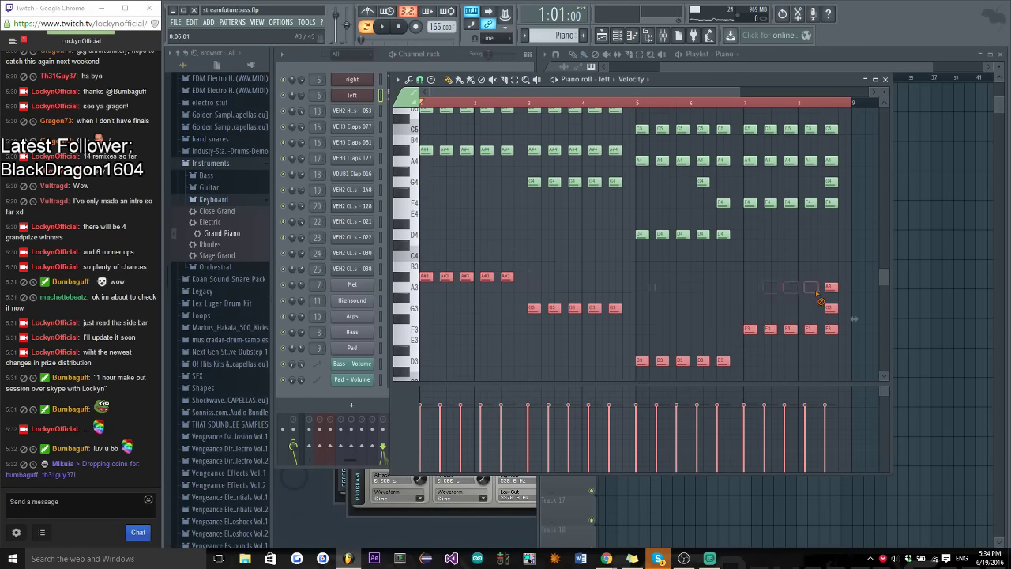
Deselect the doubled low notes and play the Piano pattern to check how they sound with the chords
key(space)
key(ctrl+d)
scroll(640, 297, down, 2)
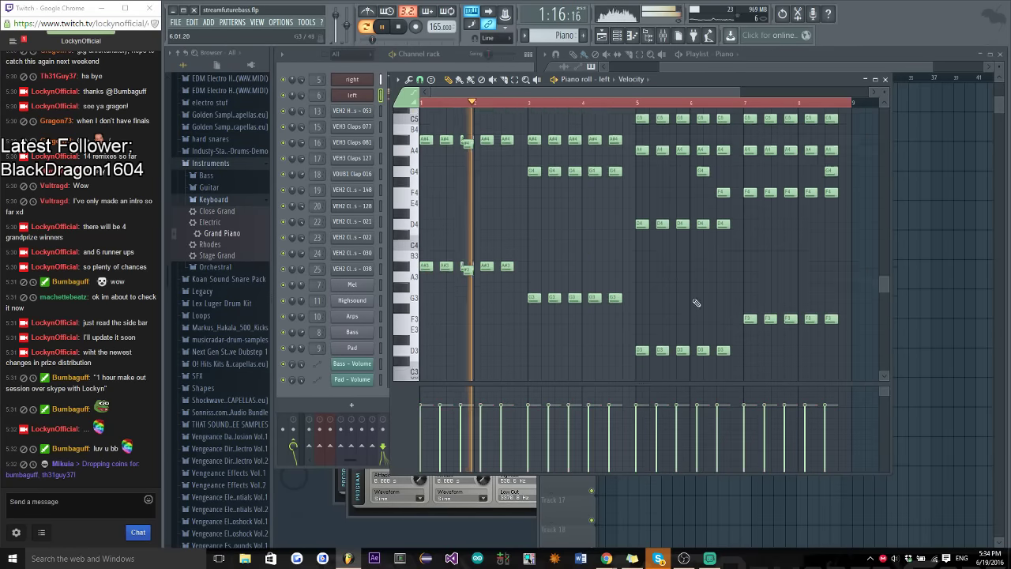
scroll(576, 198, up, 2)
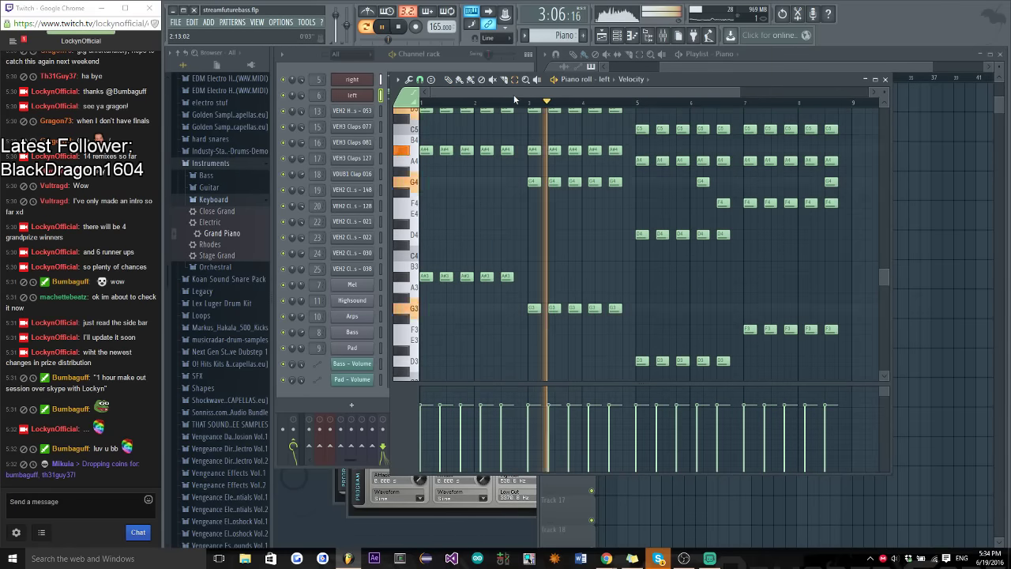
scroll(553, 297, up, 5)
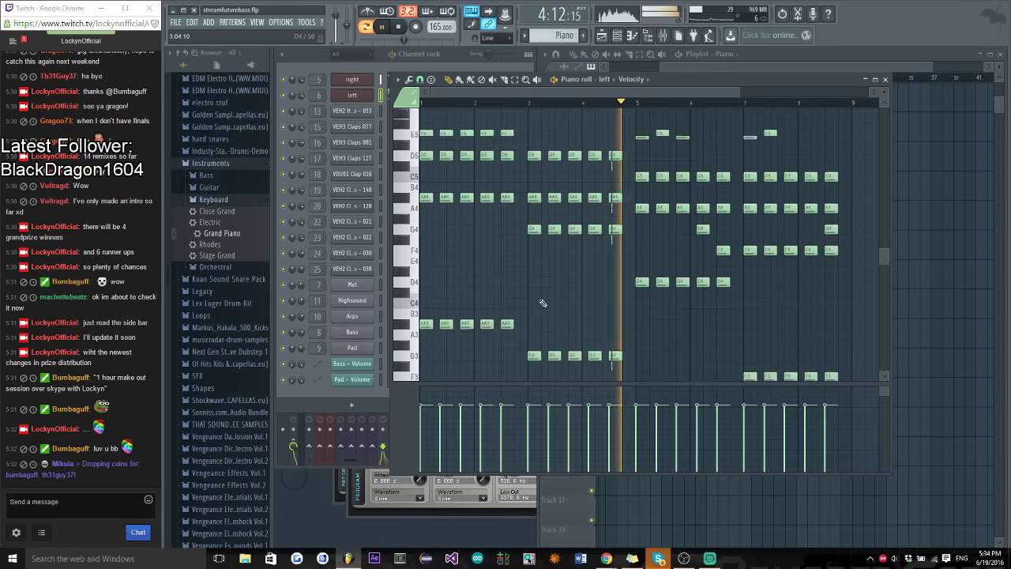
scroll(553, 300, down, 6)
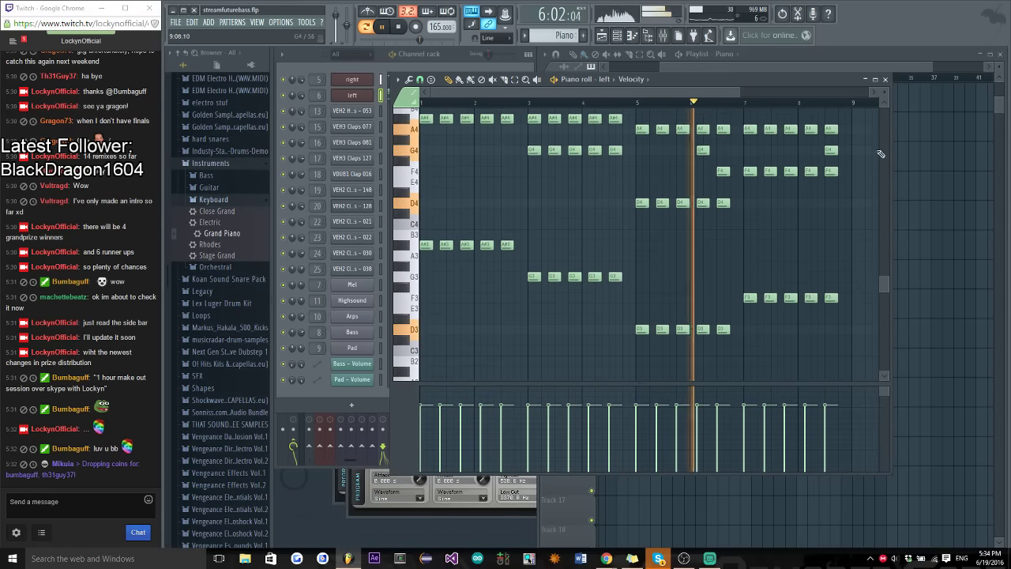
Close the piano roll and replay the song from bar 17 to review the fuller piano section, stopping the playback
click(882, 81)
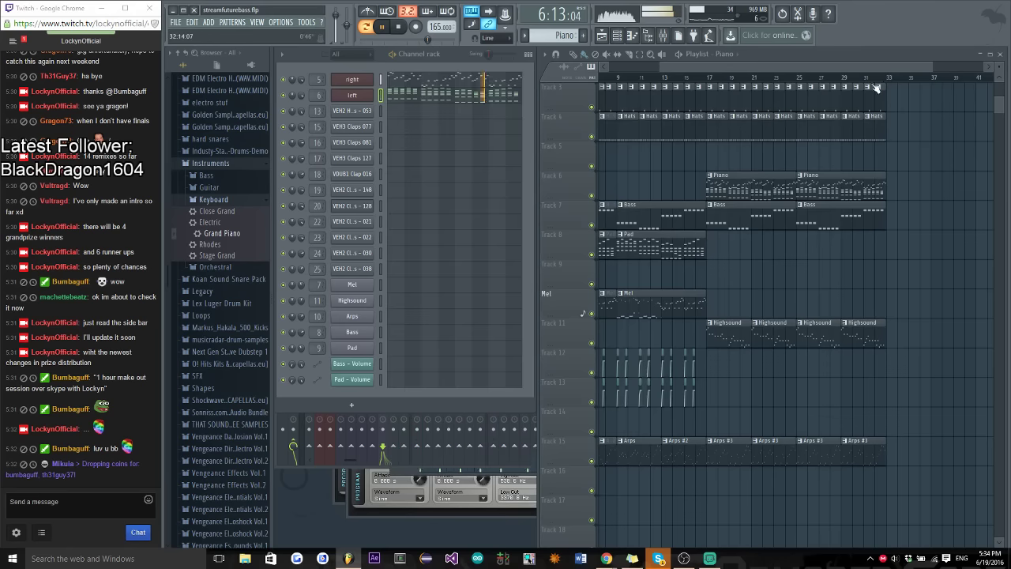
click(711, 80)
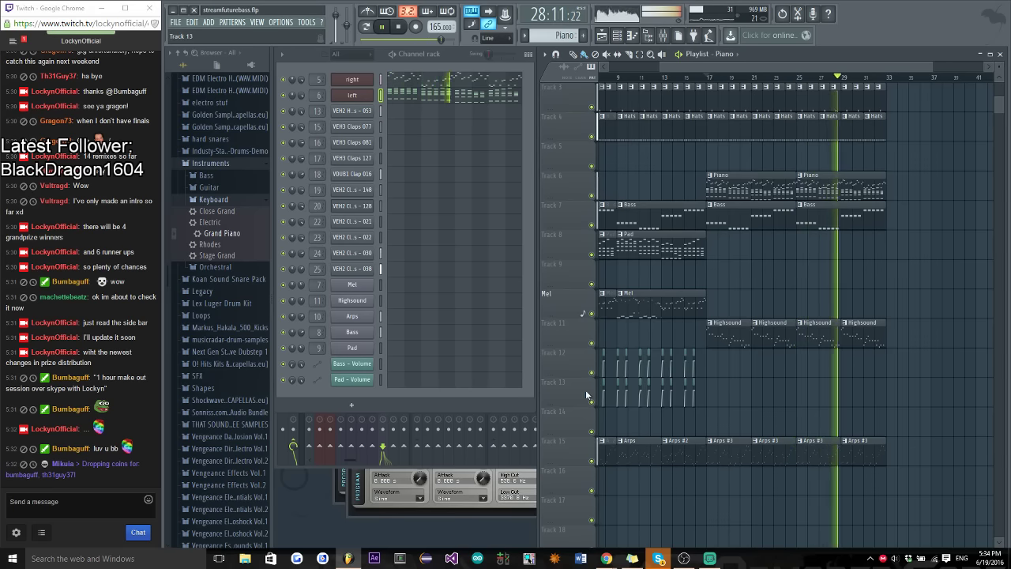
click(398, 27)
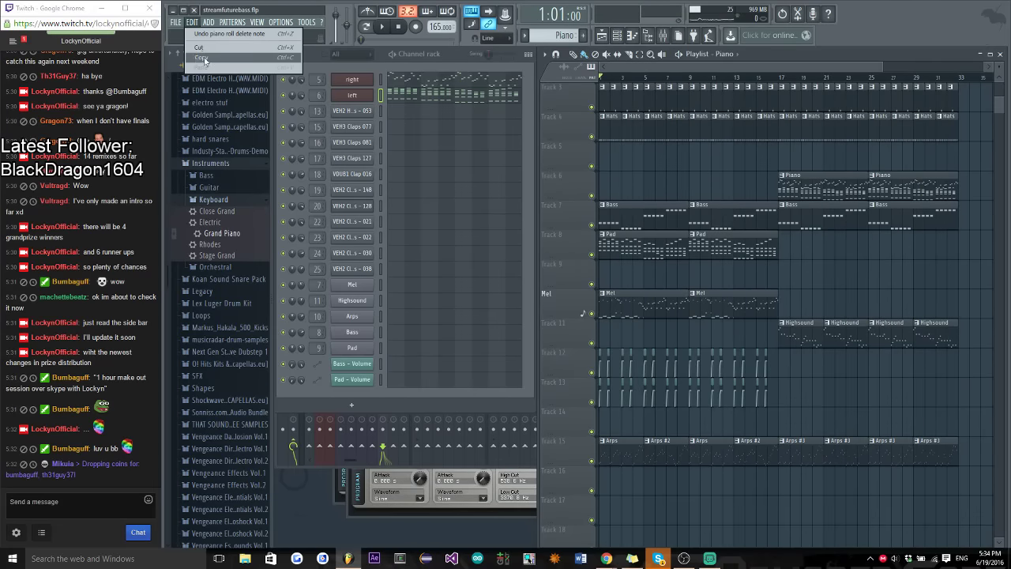
Export the full song to the Desktop as streamfuturebass.mp3 and start the rendering
click(175, 22)
mouse_move(190, 112)
click(297, 131)
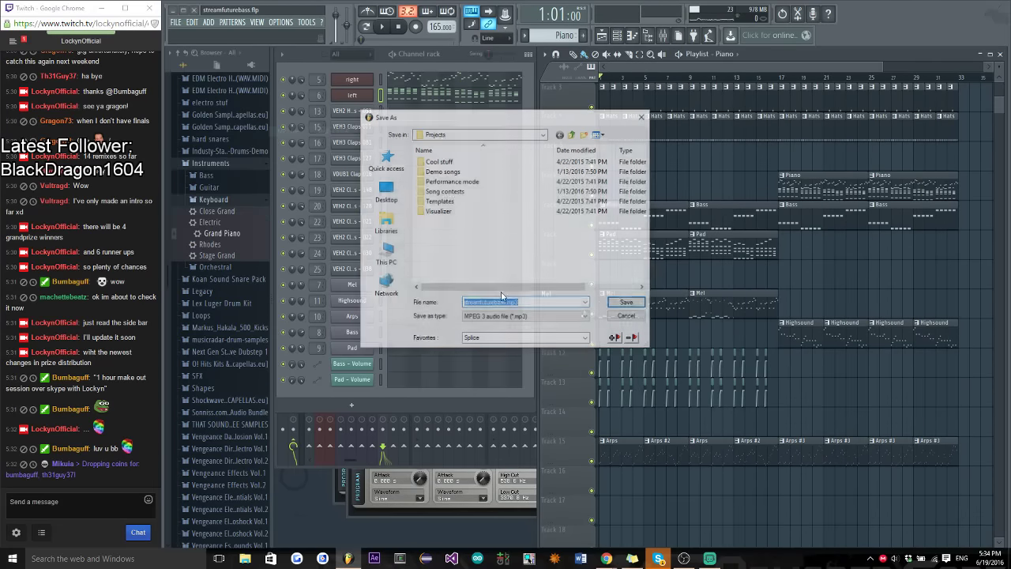
click(392, 194)
click(627, 303)
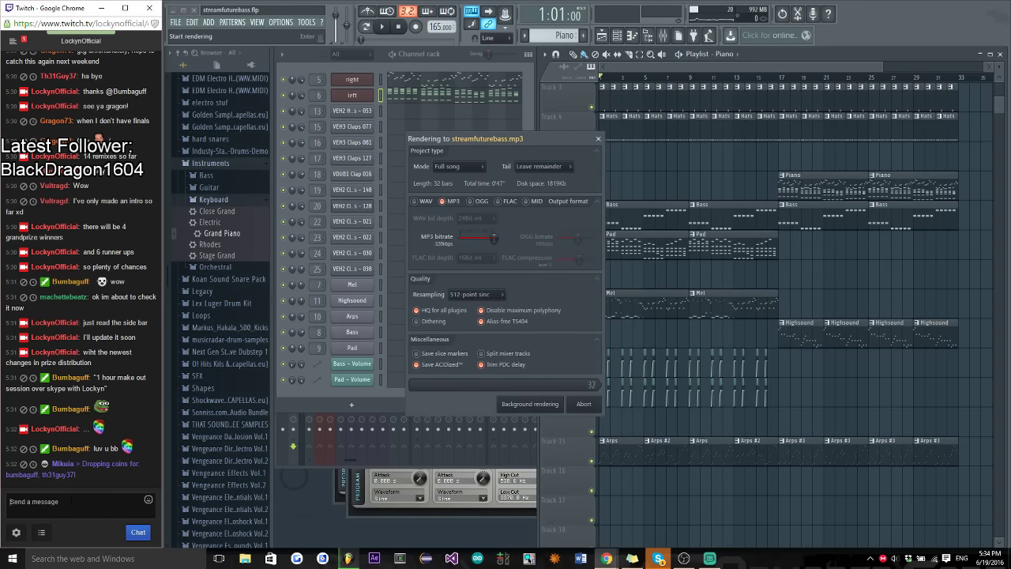
Send the messages "alrighty boys" and "gonna wrap up now" in the Twitch stream chat
text(alrighty boys)
key(Return)
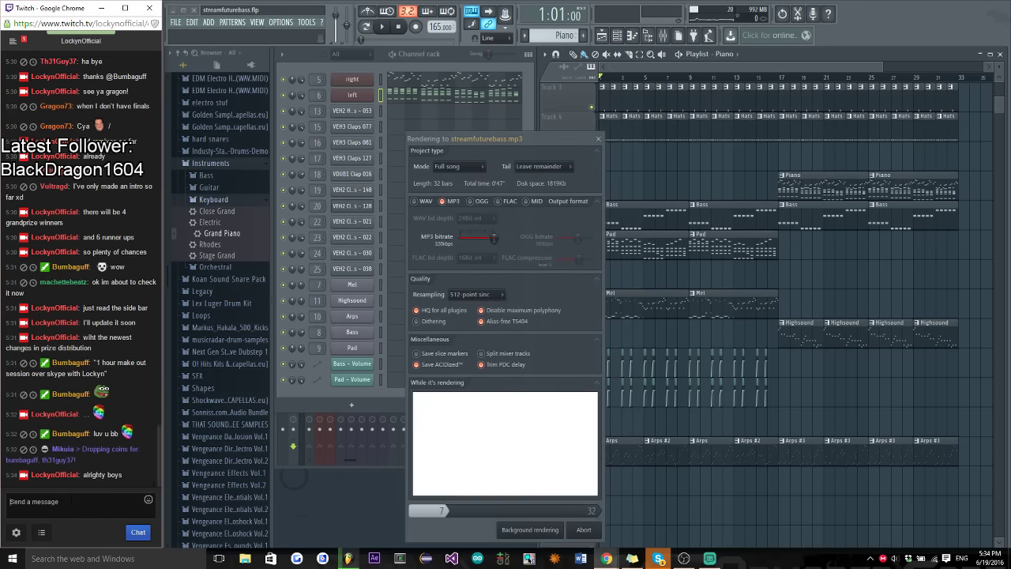
text(gonna wra)
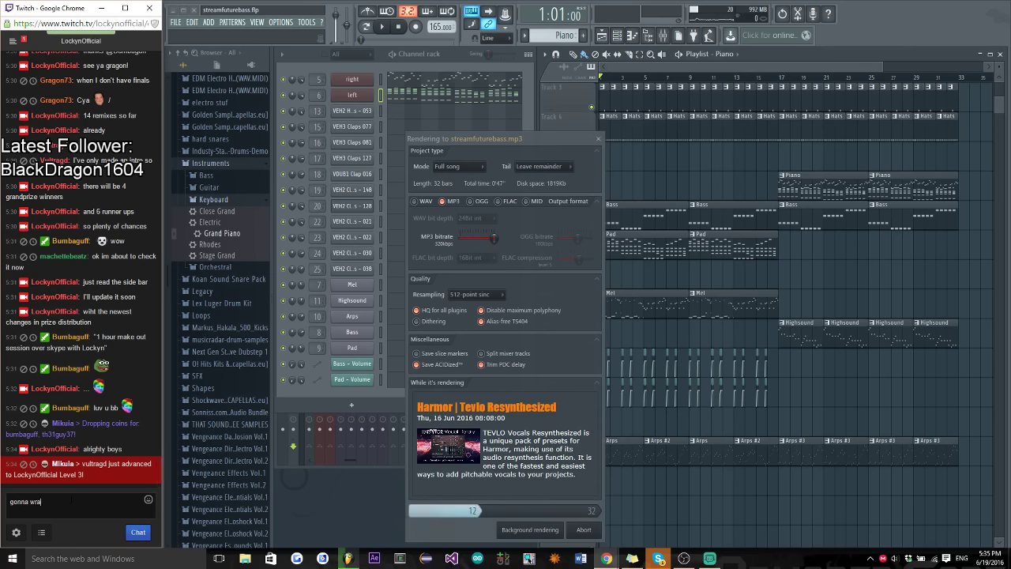
text(p up now)
key(Return)
Send "thanks everyone for coming" and "hope you enjoyed" in the stream chat
text(thanks everyone for)
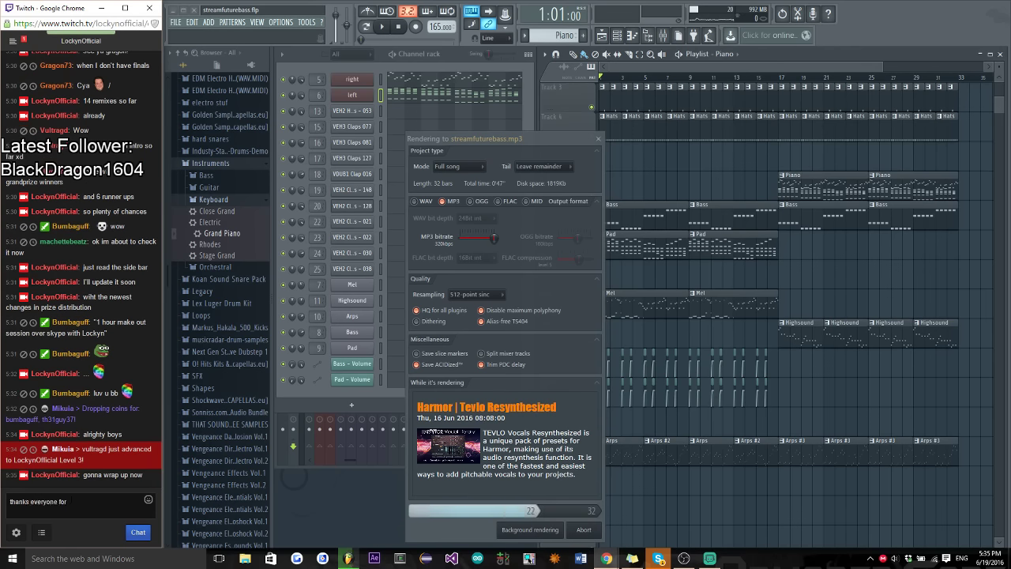
text( coming)
key(Return)
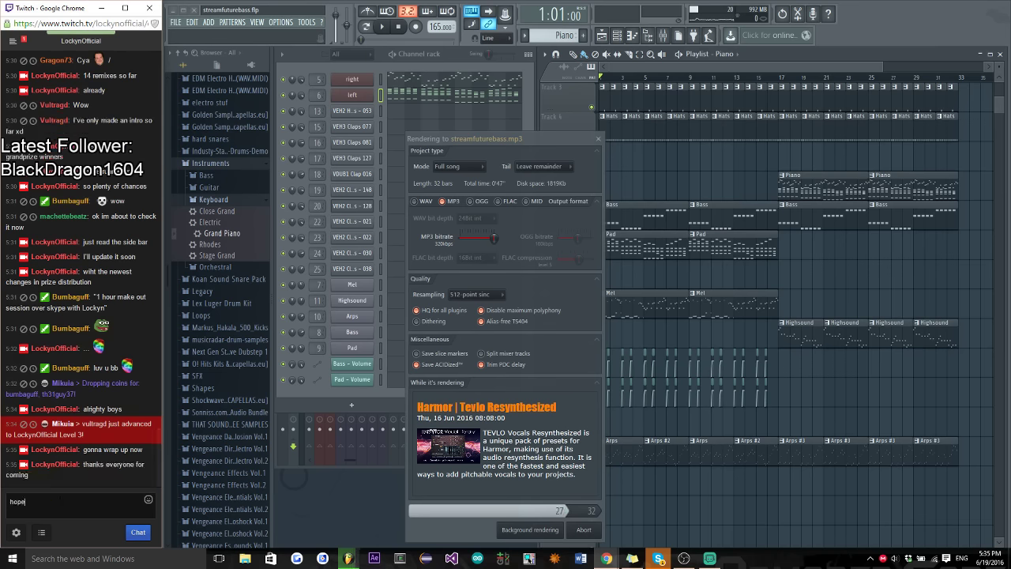
text(hope you enjoyed)
key(Return)
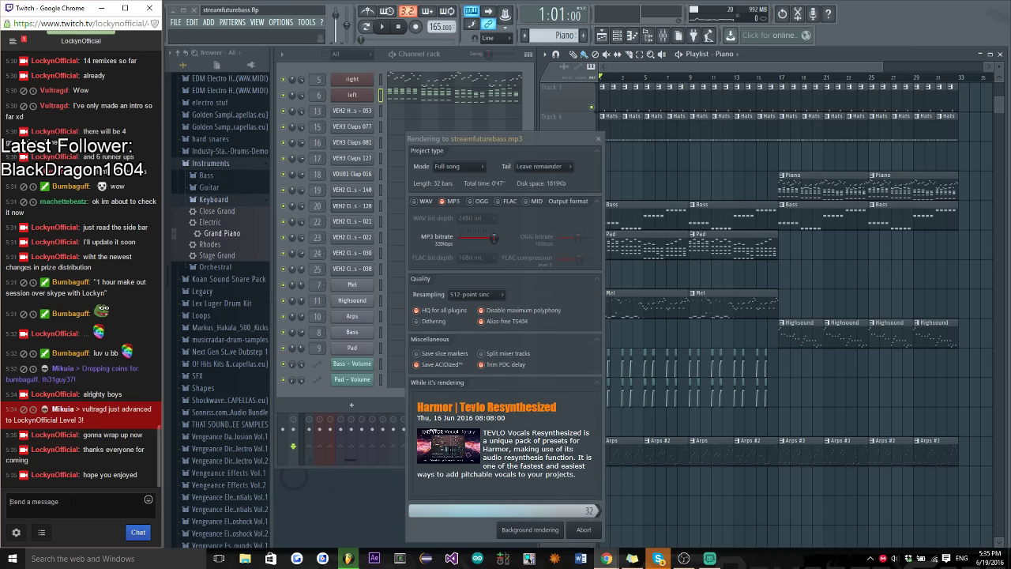
Send the message "I know it wasn't much and hasn't been" in the stream chat
text(I know it!)
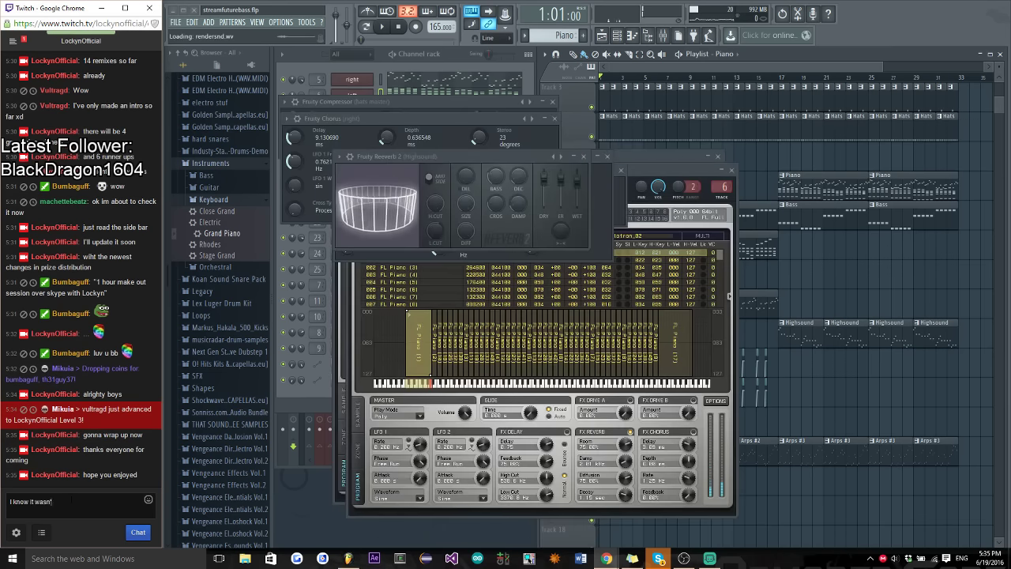
text(wasn't much and h)
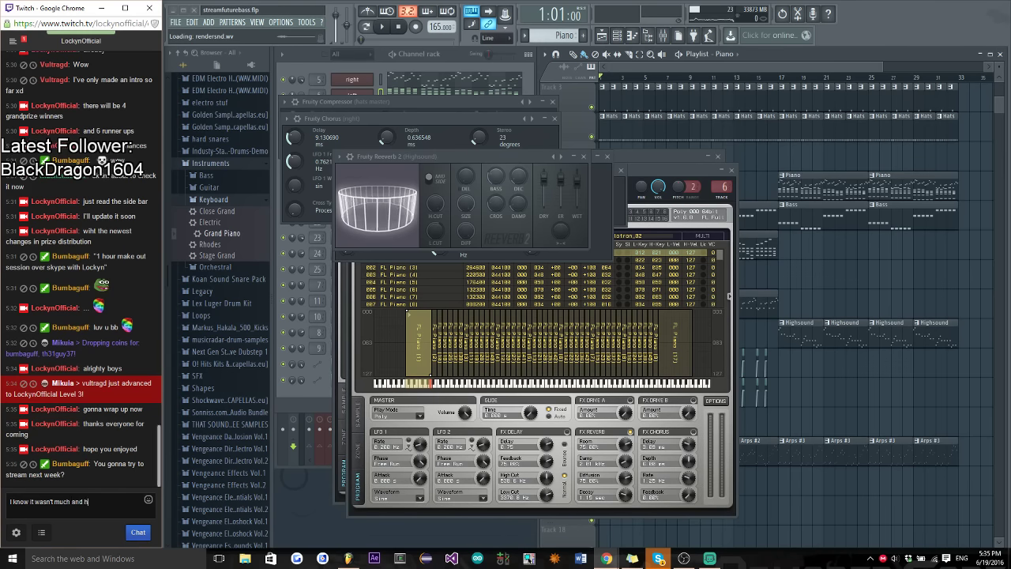
text(asn't been)
key(Return)
Send "I will try and get everything revamped" followed by "for better stream experience" in the stream chat
text(I wil)
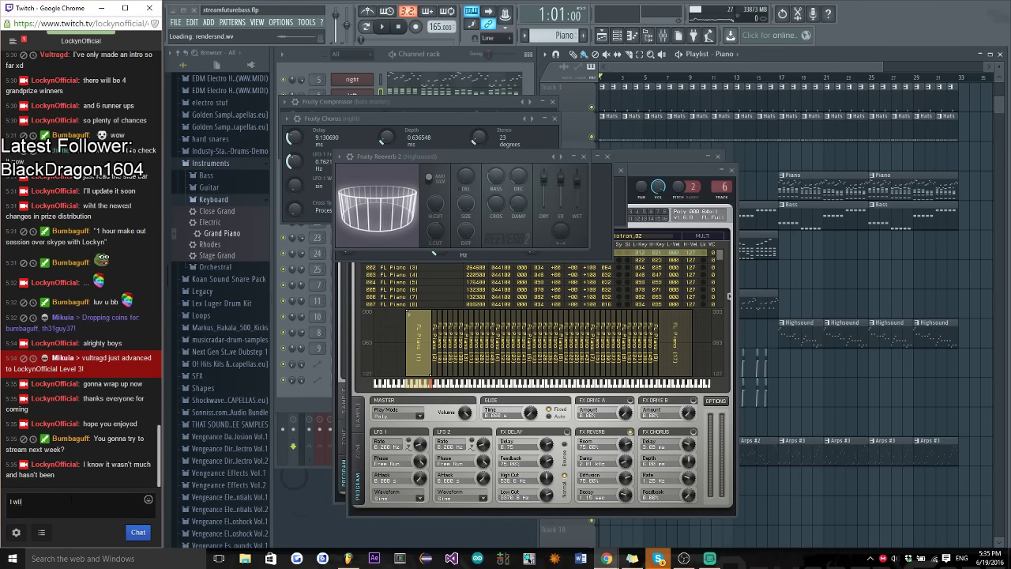
text(l b)
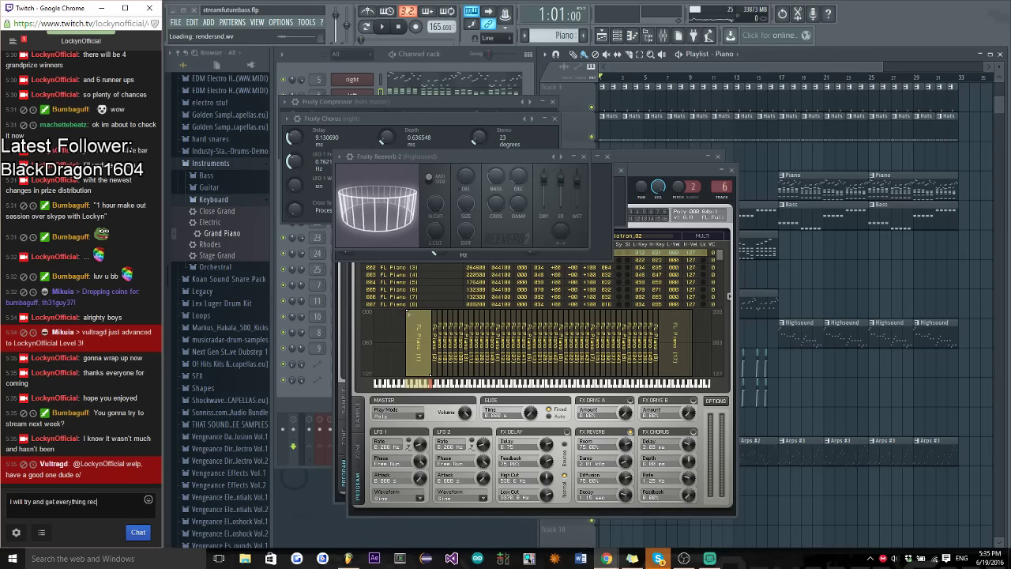
key(Return)
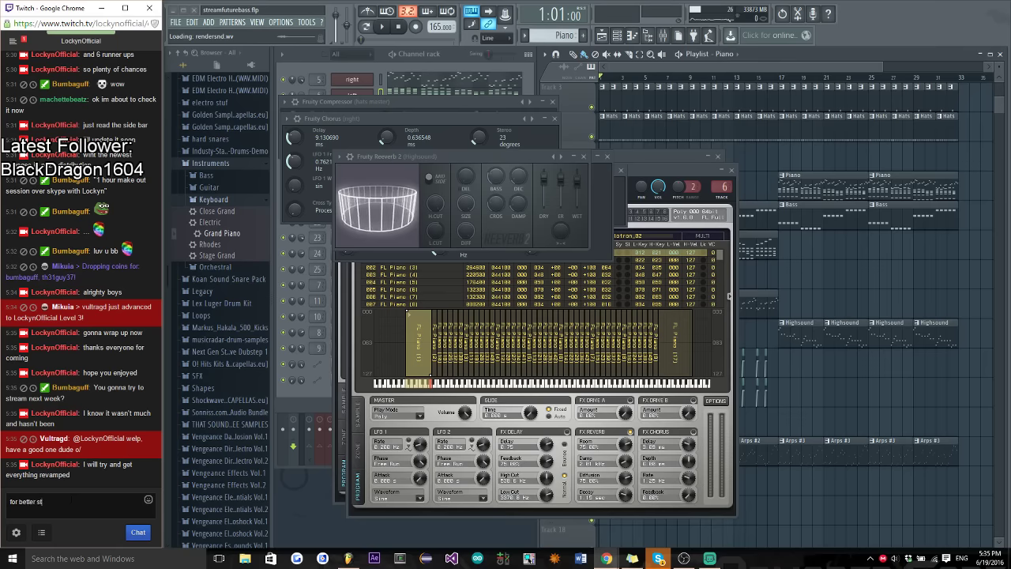
text(for better stream experience)
key(Return)
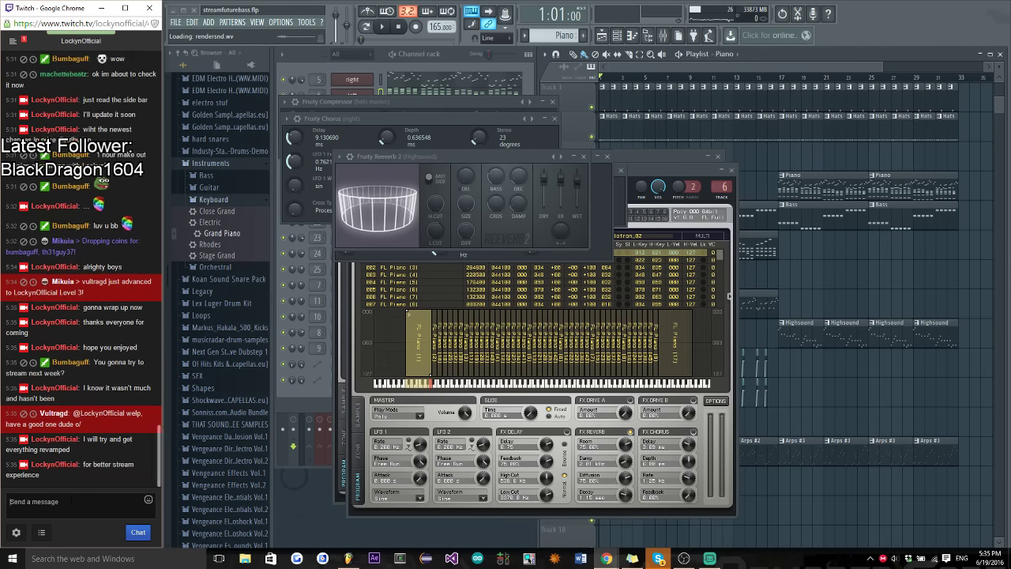
Send the rainbow Kappa emote and the message "the key system especially" in the stream chat
text(KappaPride)
key(Return)
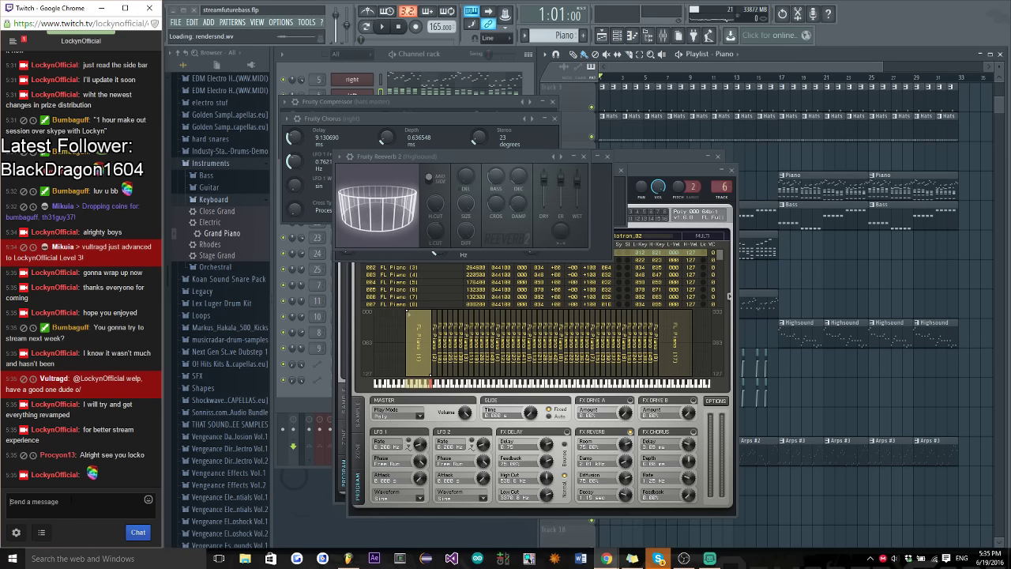
text(the key sts)
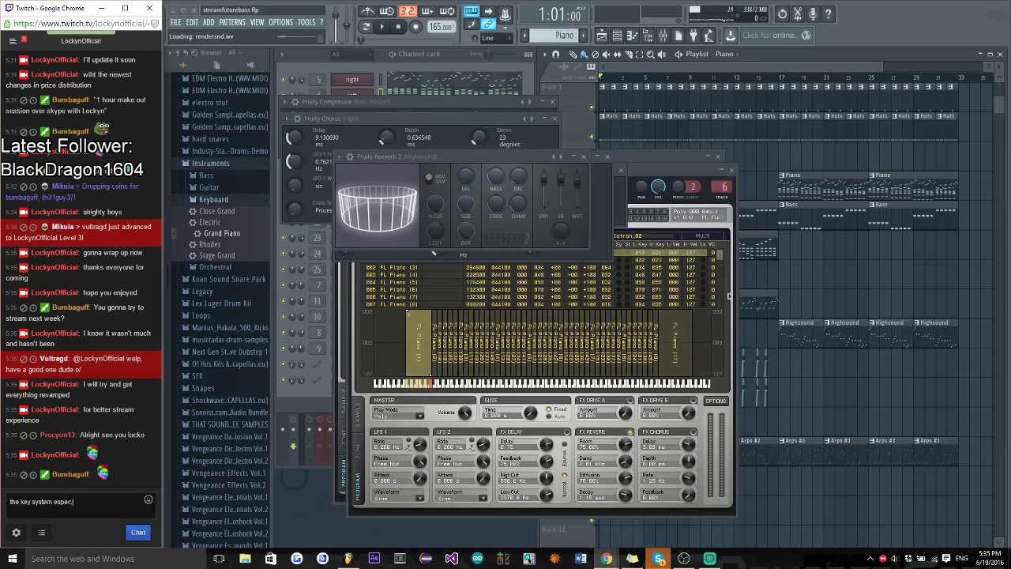
text(tem especially)
key(Return)
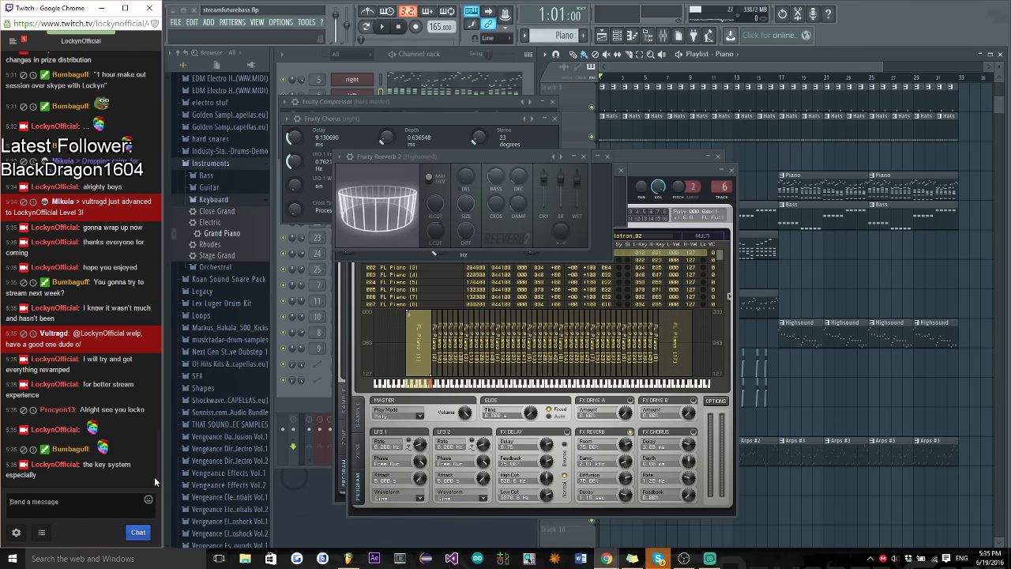
Switch to the OBS window with the streaming controls
click(684, 558)
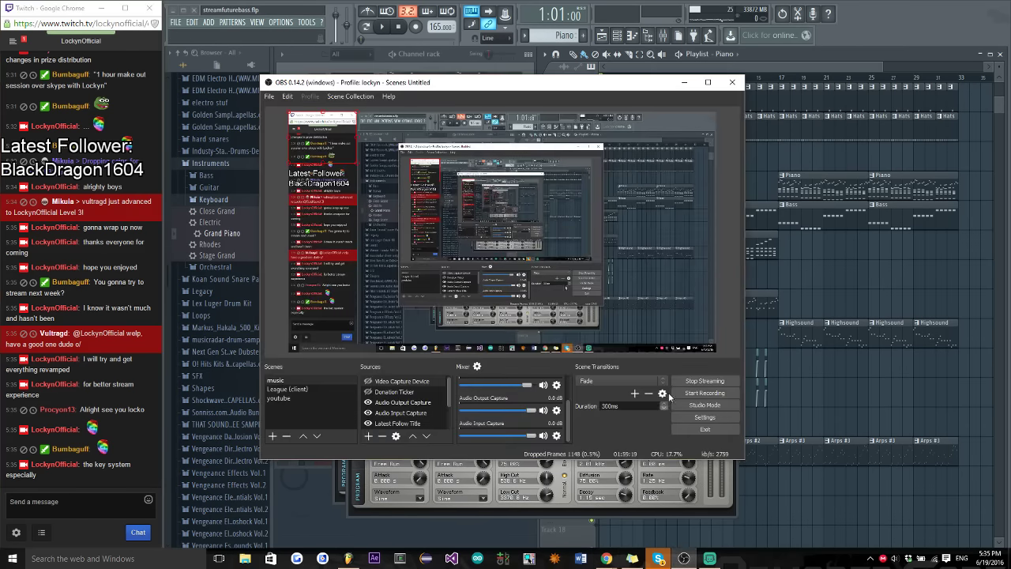